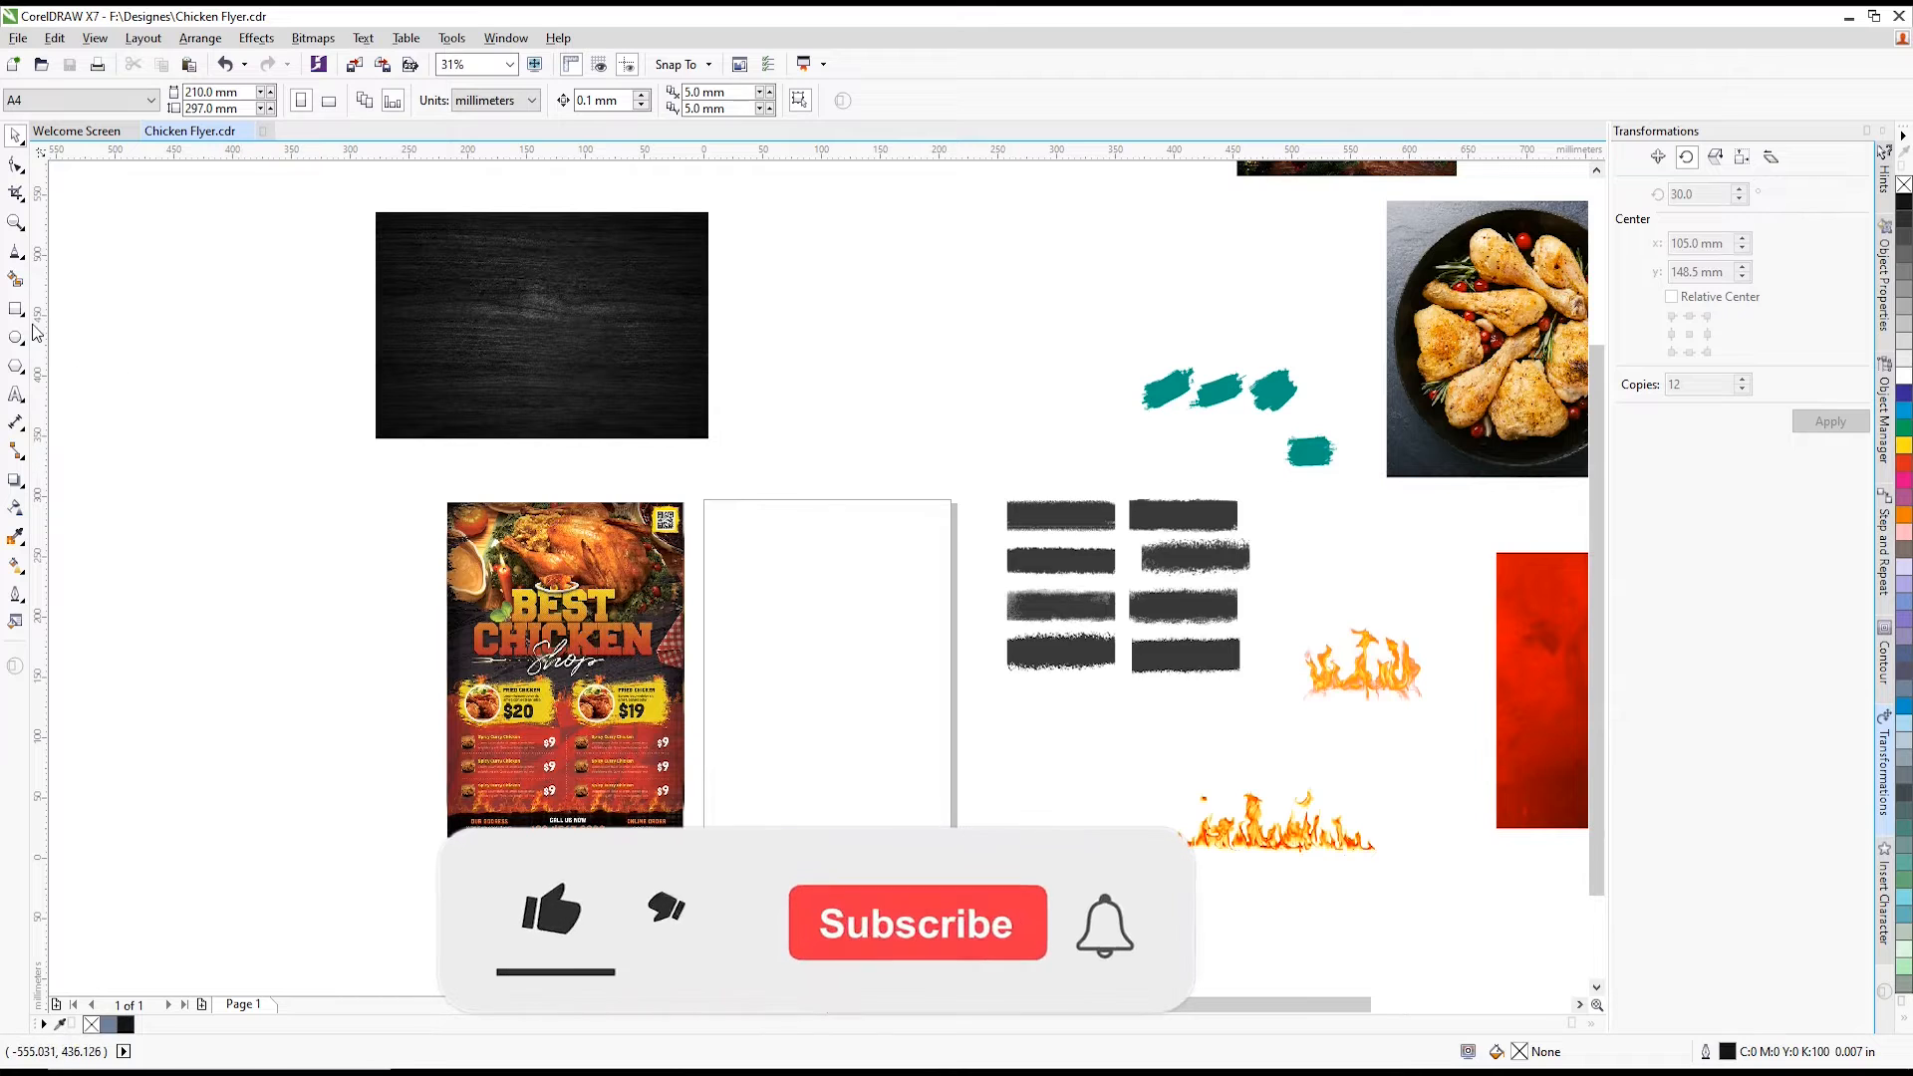
- Add a page-sized rectangle and move the lower-right stroke of the dark brush stroke set onto the page
double_click(15, 309)
click(15, 135)
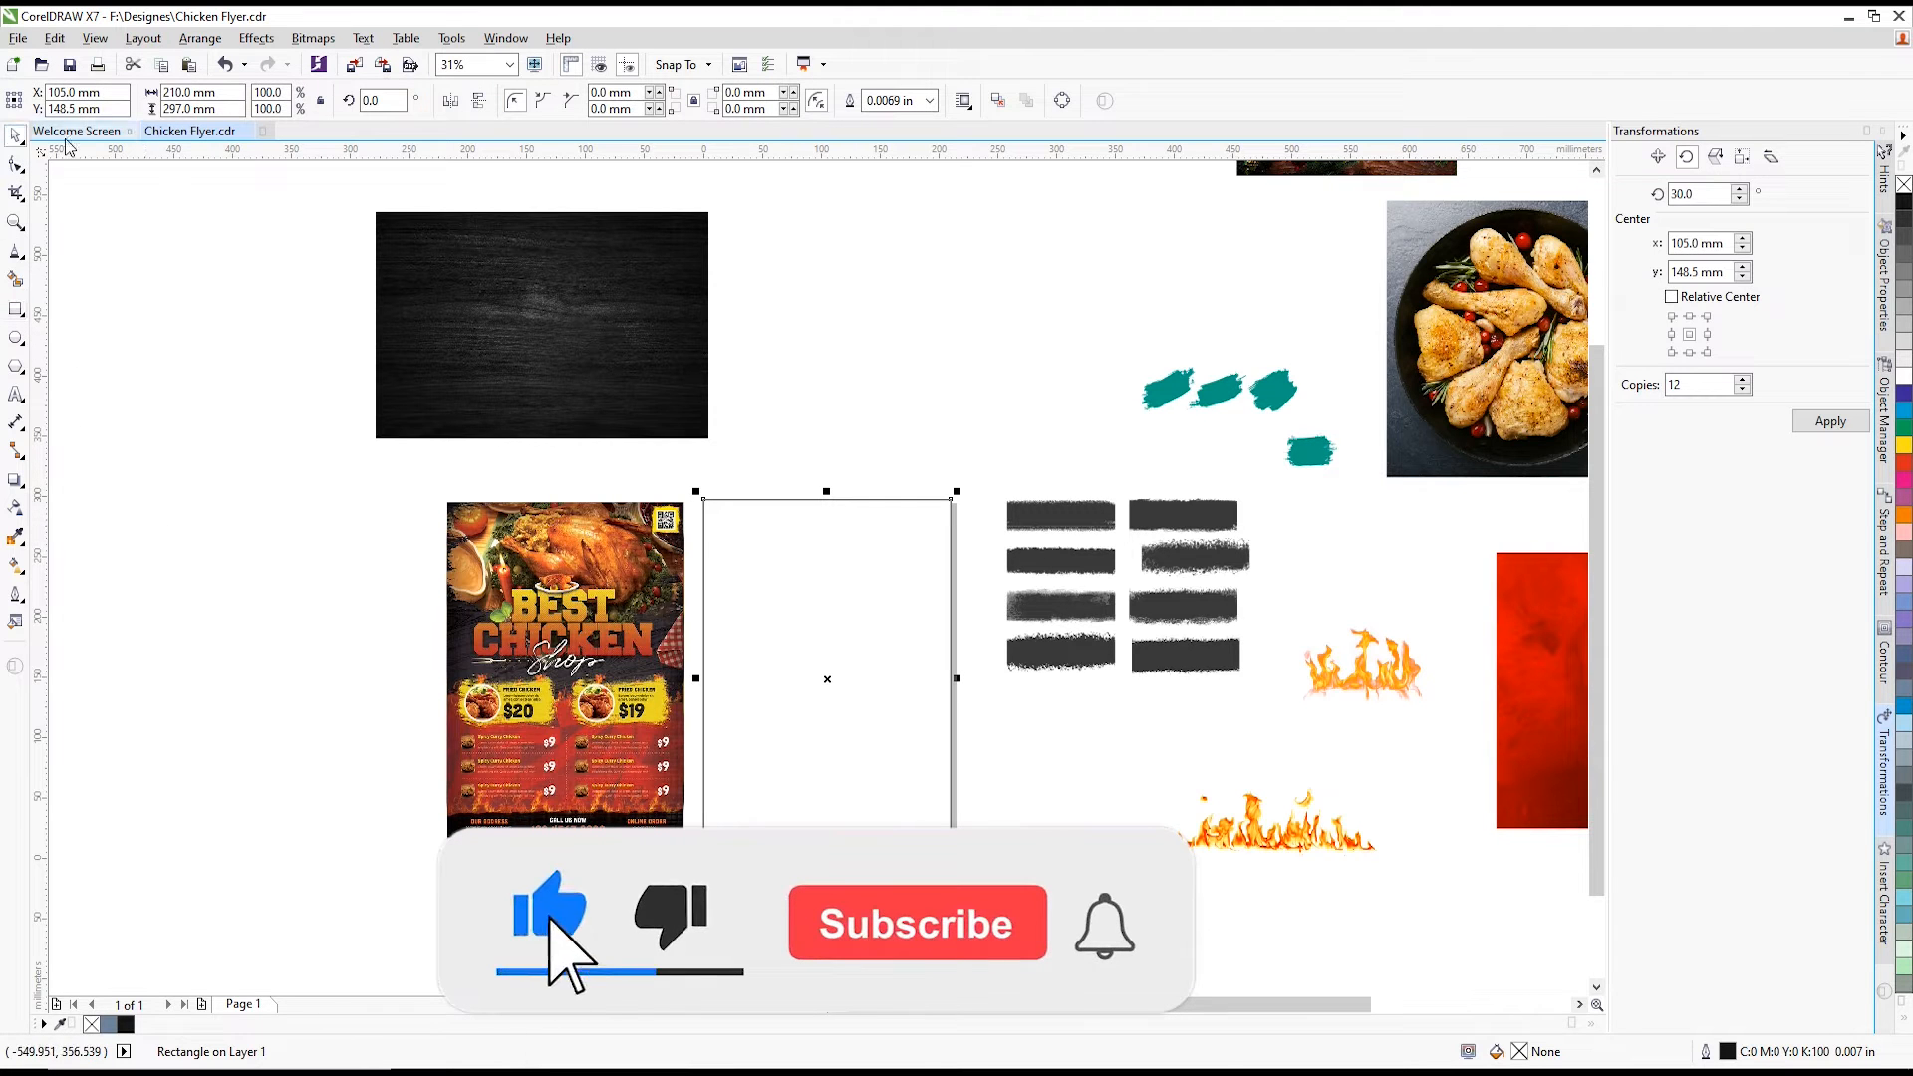
click(1209, 615)
scroll(1230, 680, up, 1)
drag(1355, 574, 1011, 723)
- Enlarge the dark brush stroke to about 209 by 80 mm and position it as a band across the page's middle
scroll(1303, 649, down, 1)
mouse_move(1205, 635)
mouse_down()
mouse_move(976, 637)
mouse_move(798, 611)
mouse_move(1165, 623)
mouse_up()
scroll(814, 602, up, 1)
drag(914, 754, 913, 786)
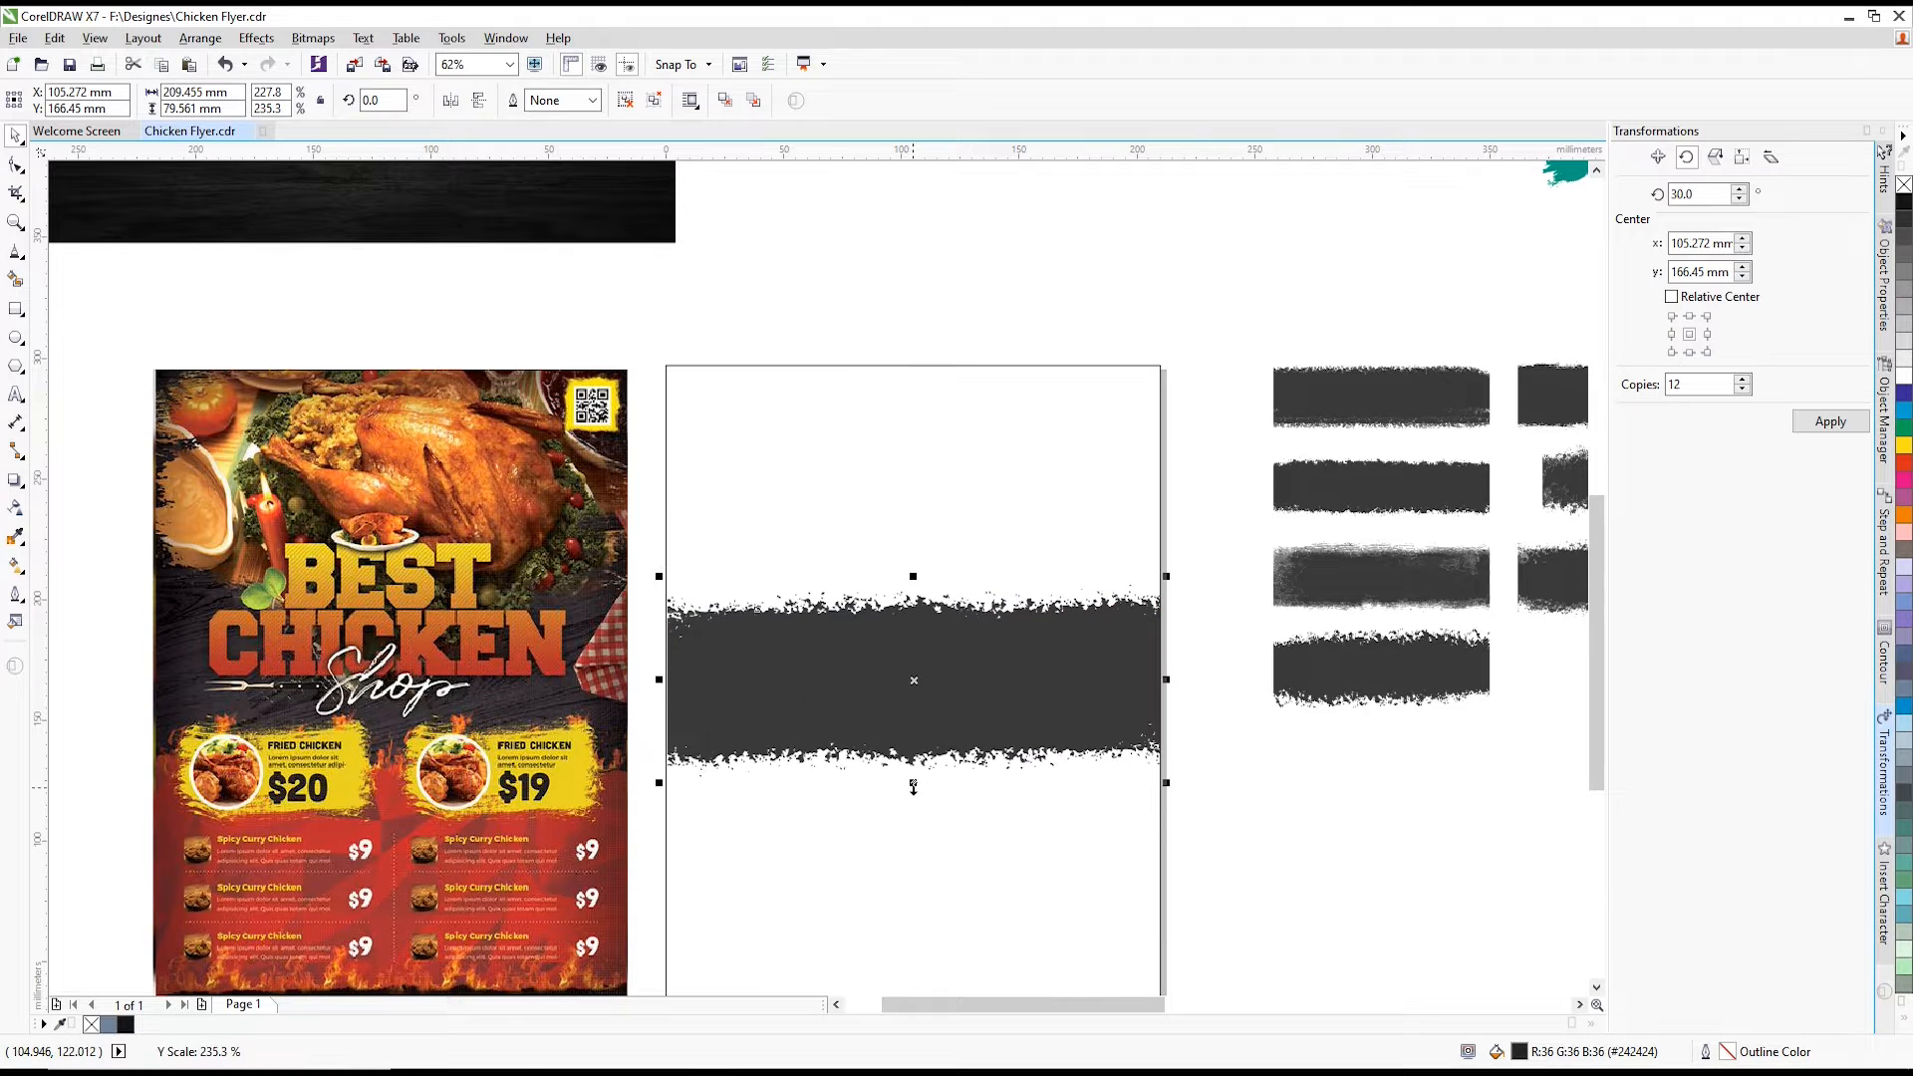
drag(949, 671, 949, 631)
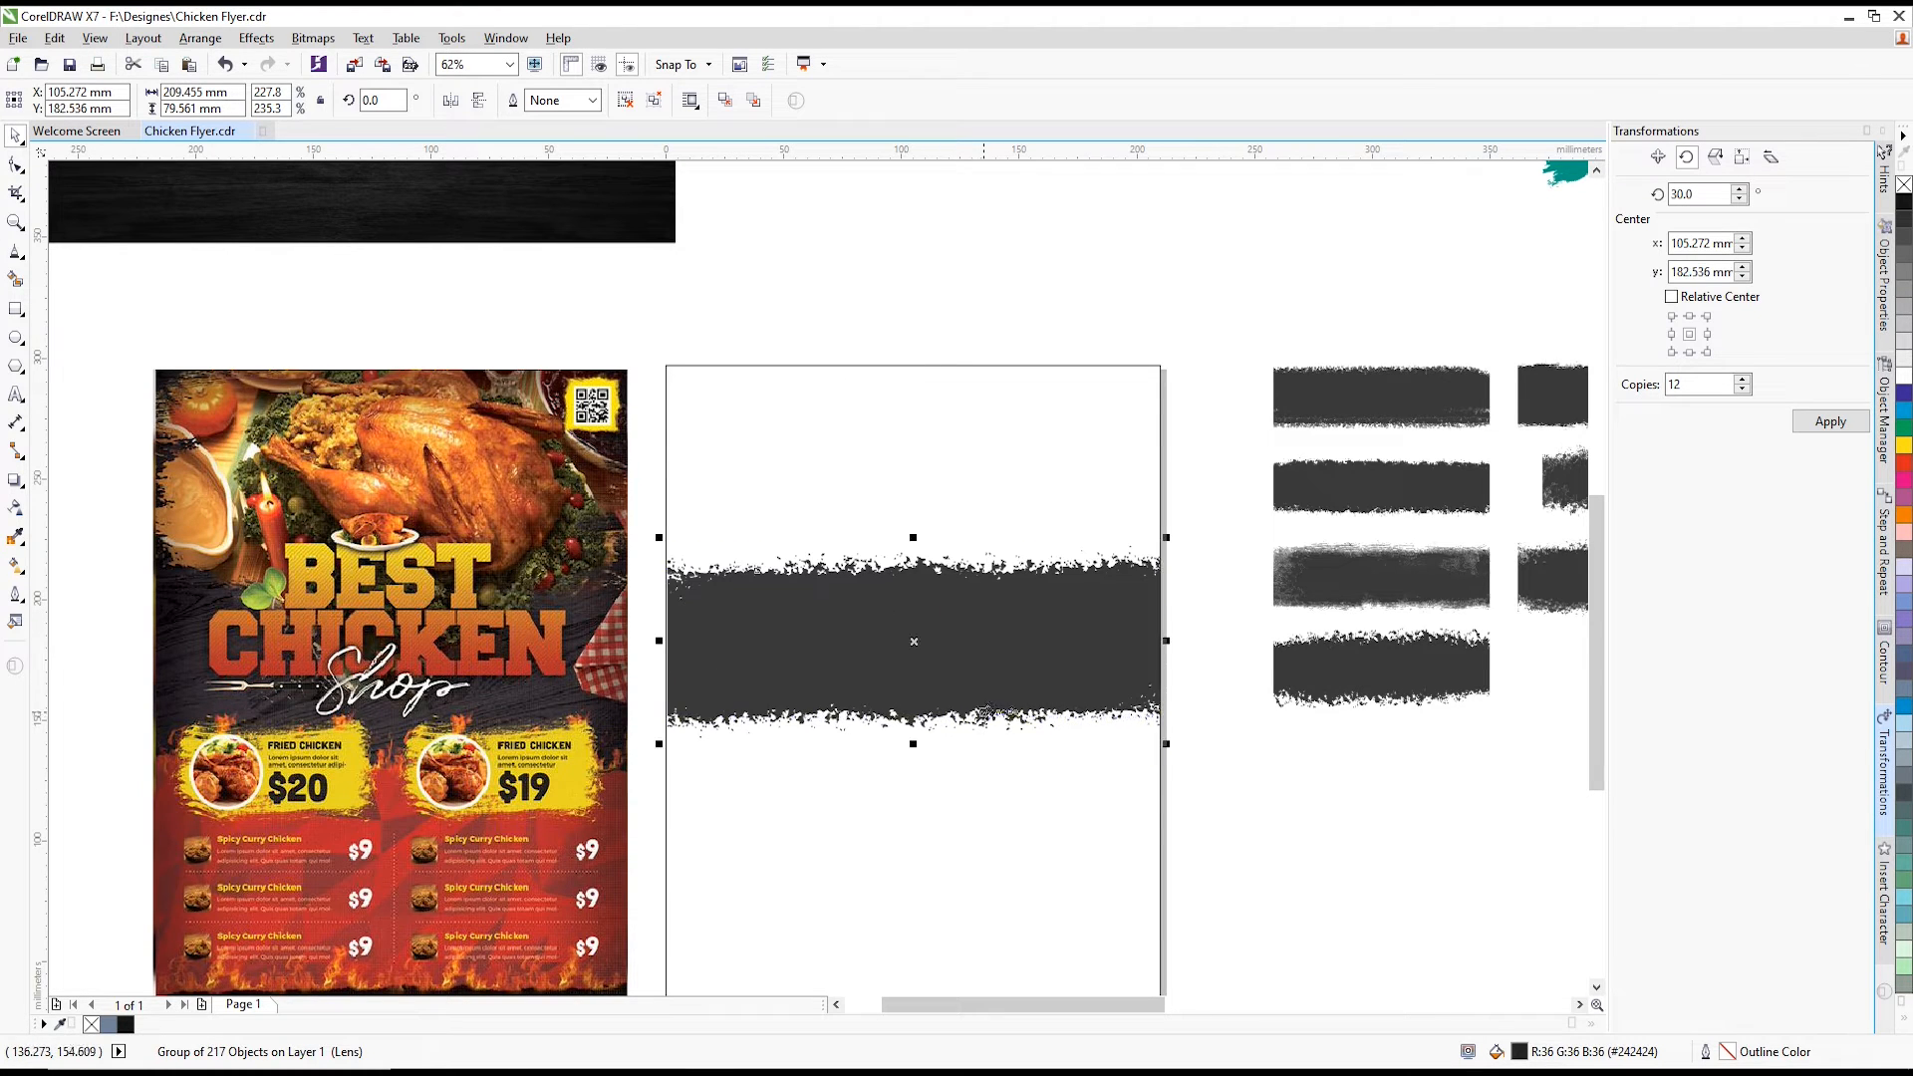
- Set the brush stroke's width to 210 mm and centre it horizontally on the page rectangle
double_click(212, 95)
key(BackSpace)
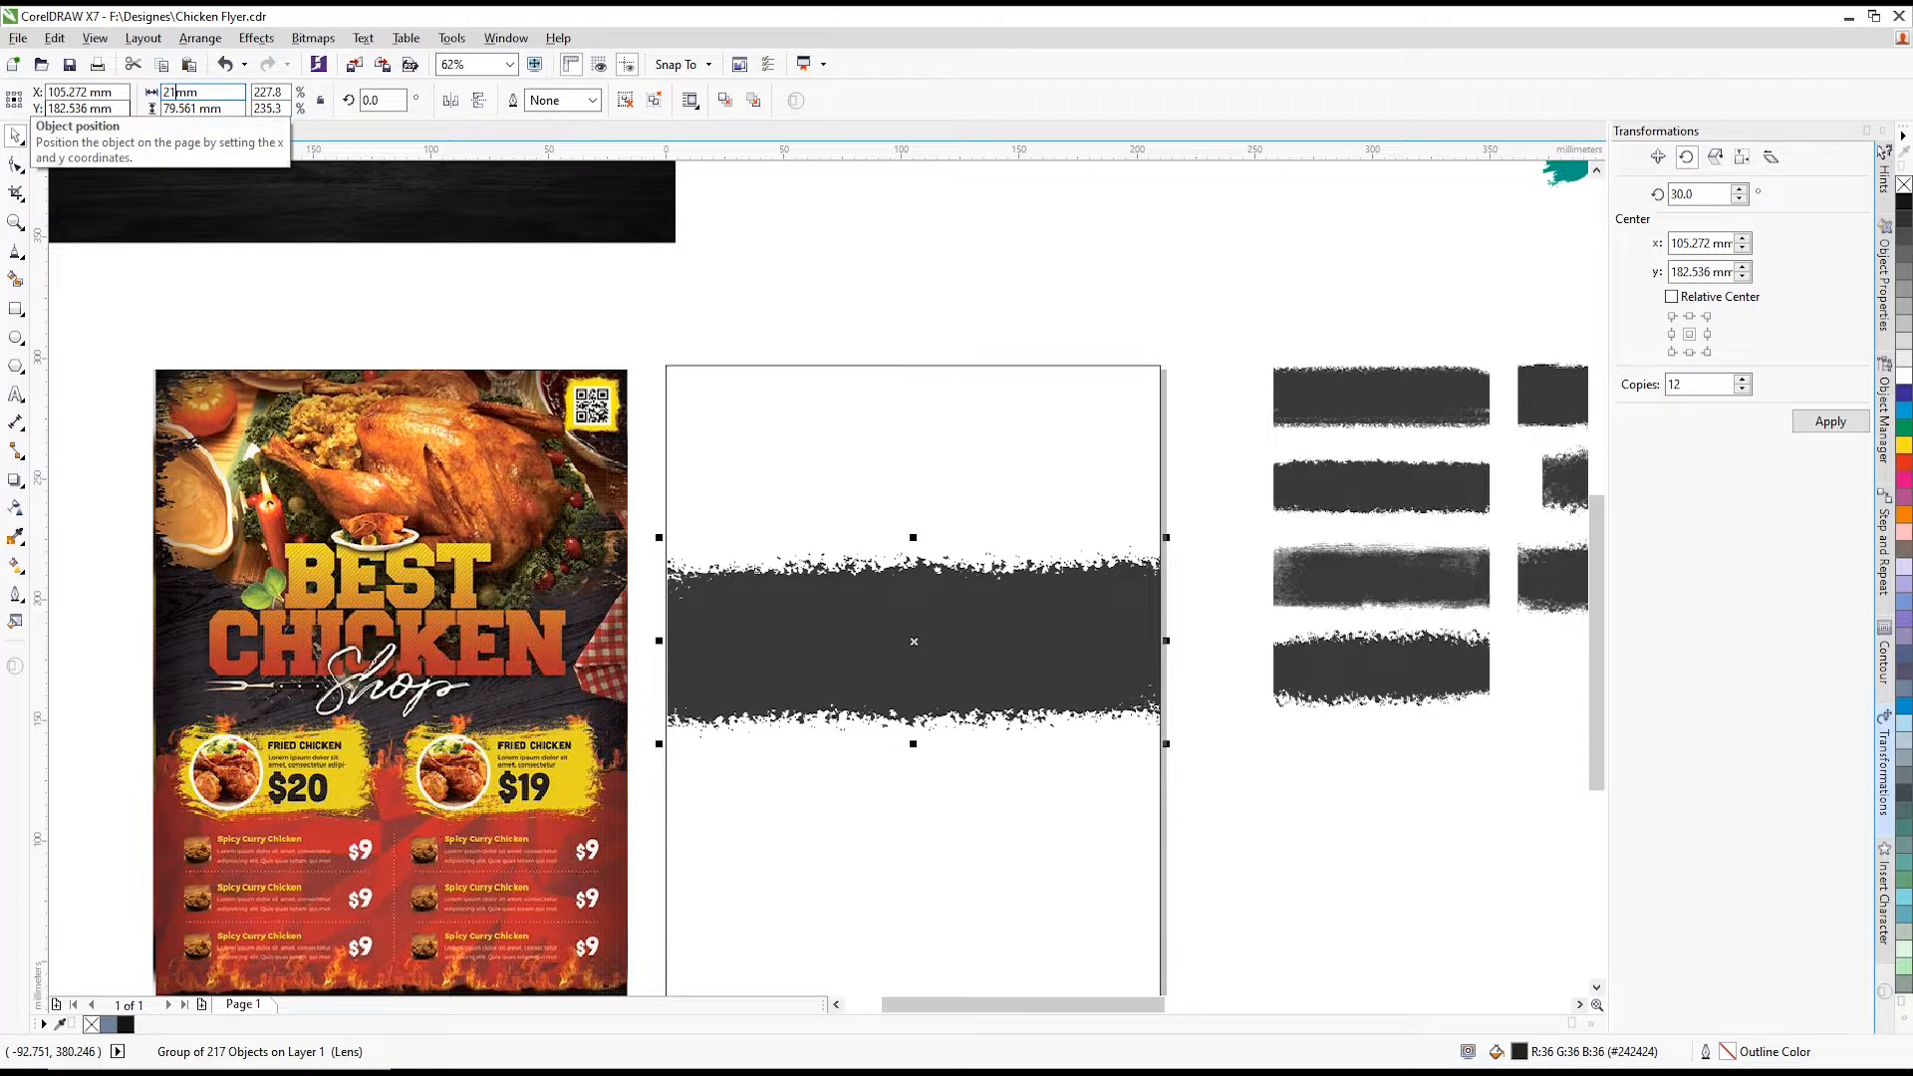
text(210)
key(Return)
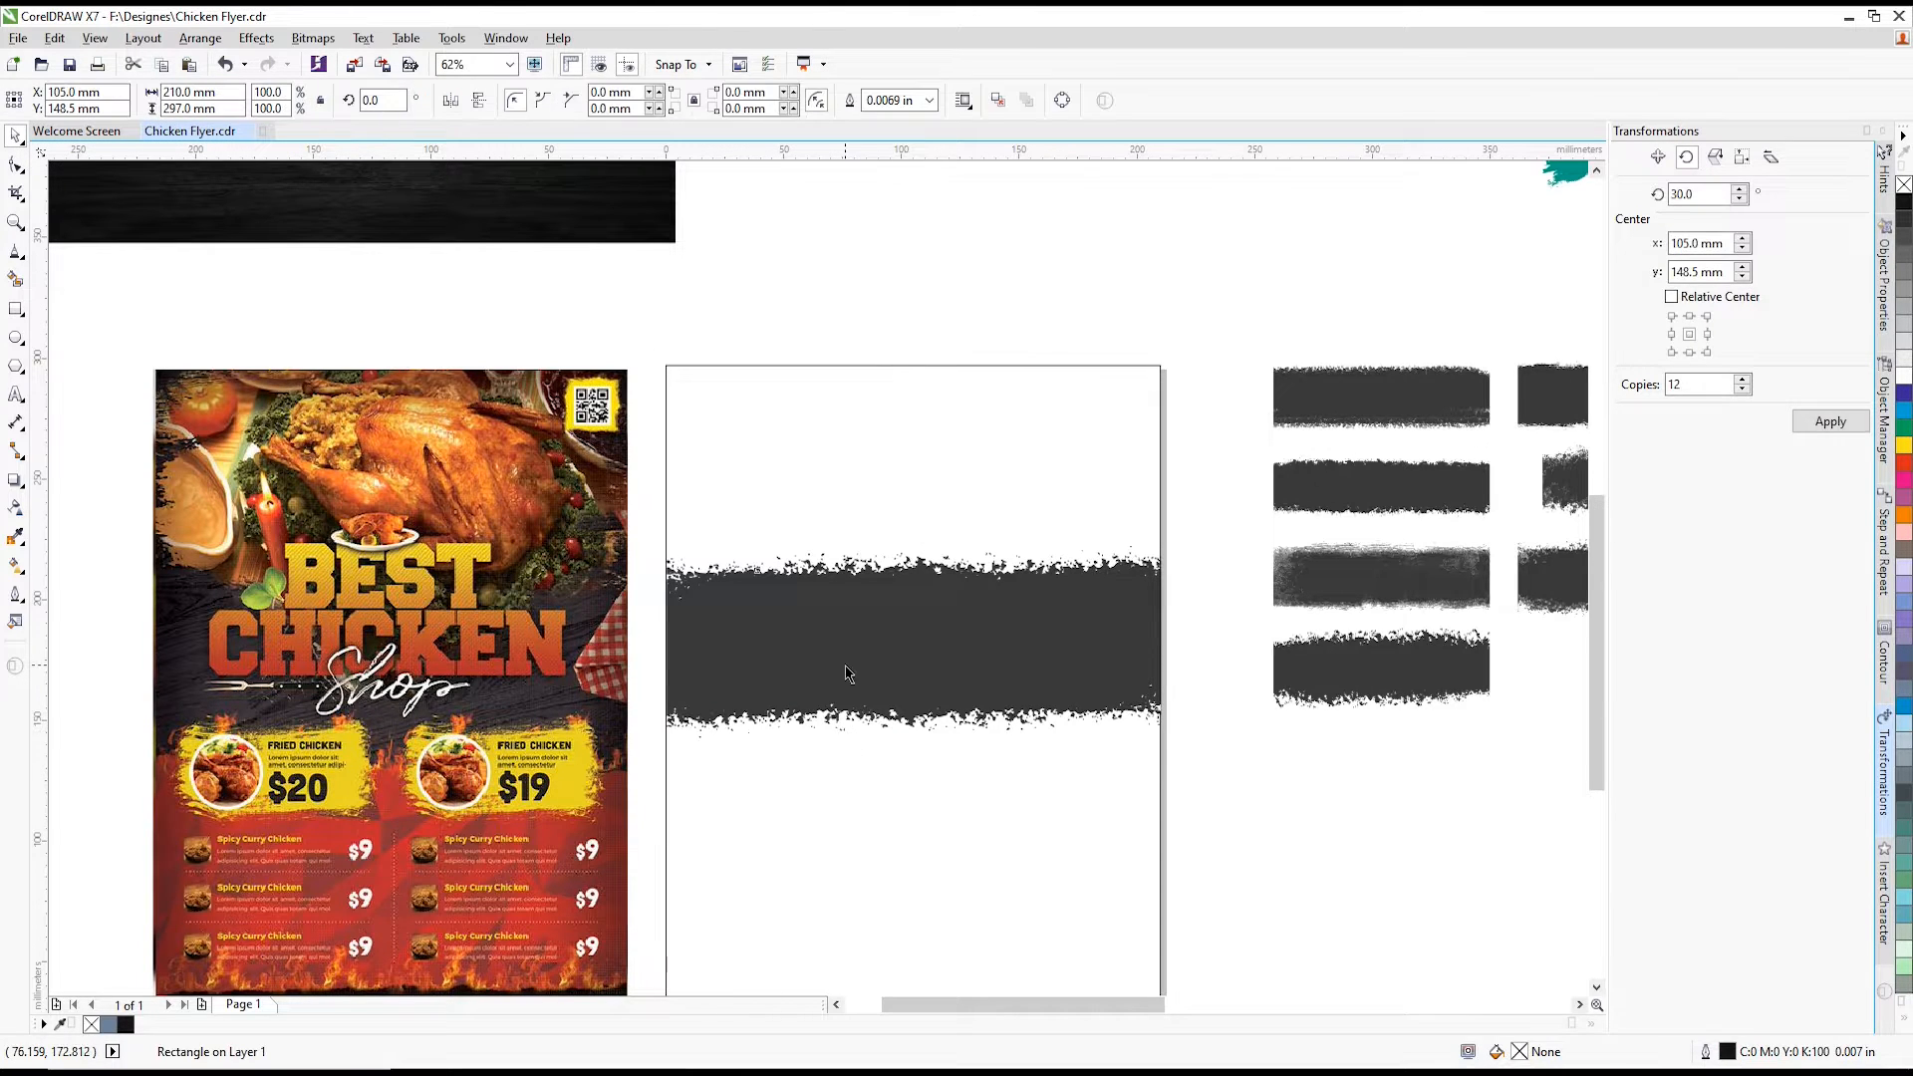
shift+click(823, 488)
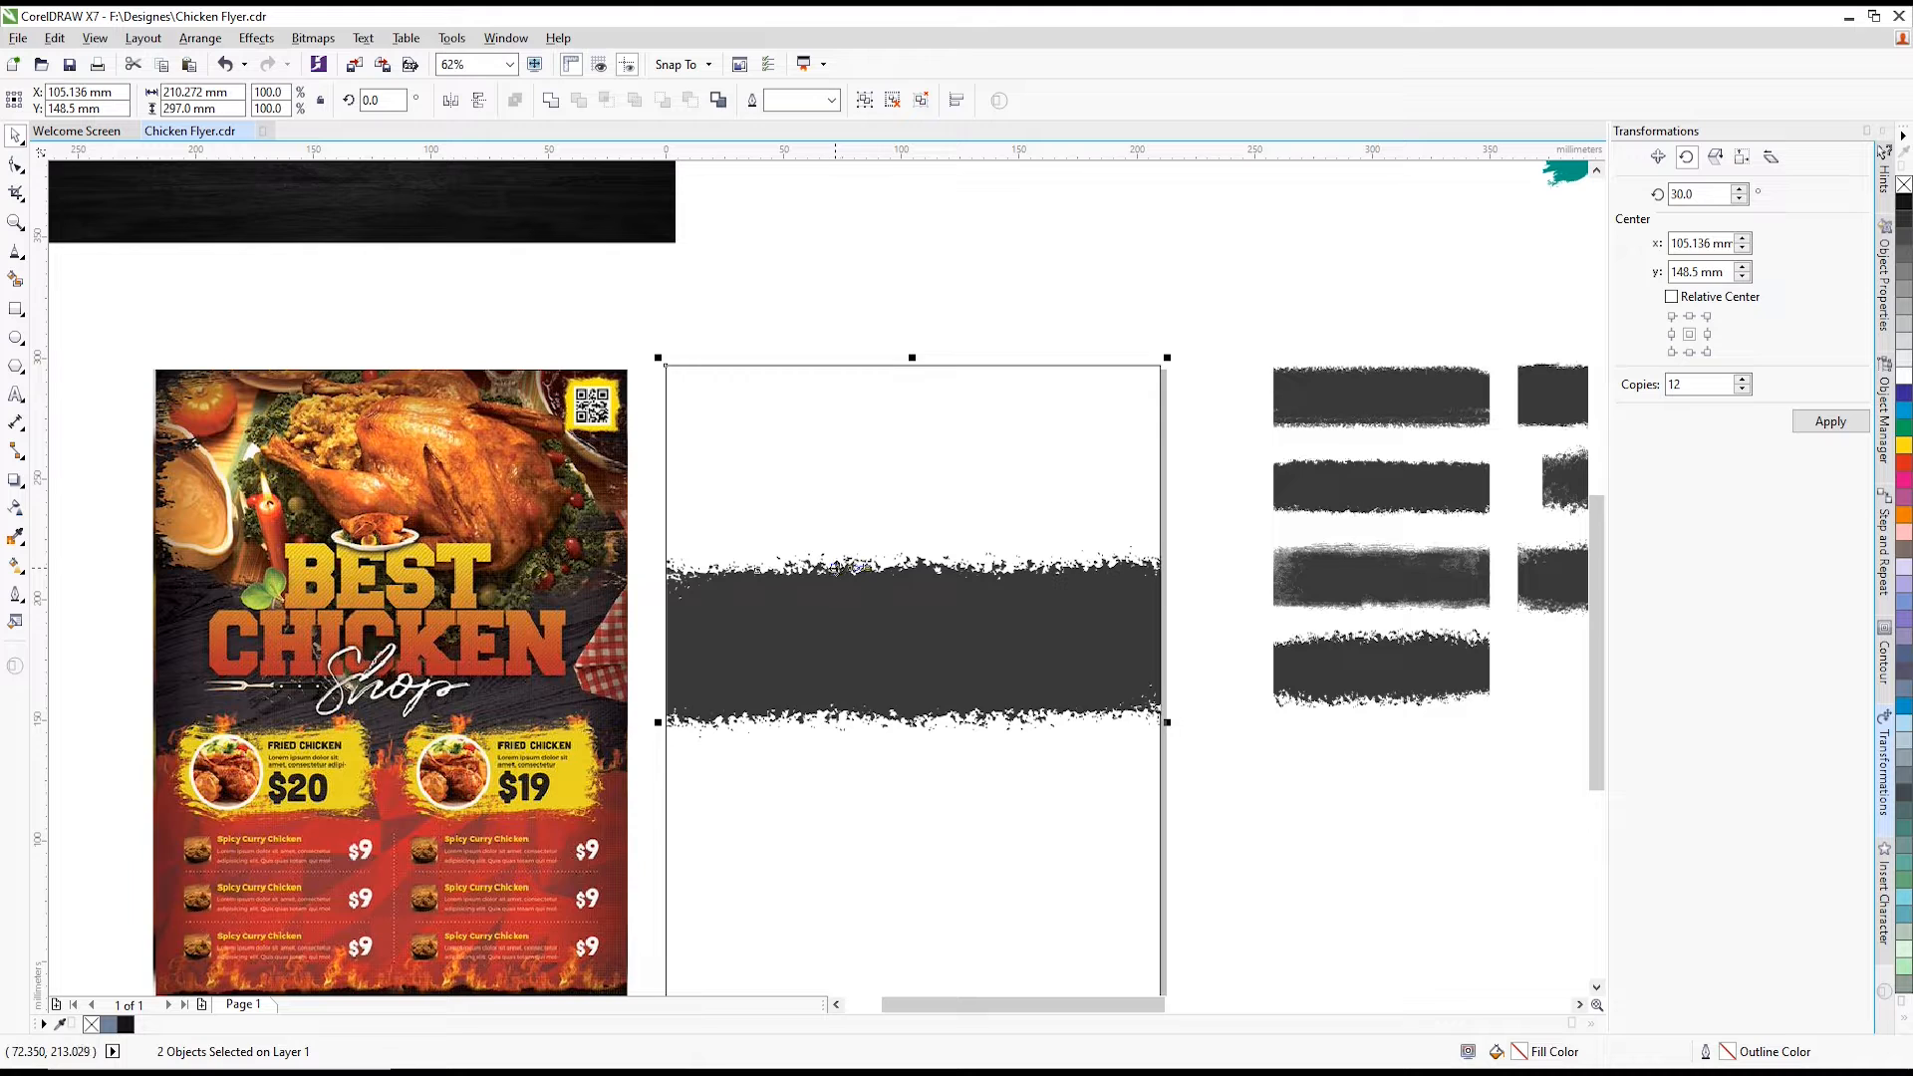
click(1247, 564)
- Stretch the brush stroke's height to about 97 mm, keeping its full page width
click(896, 641)
drag(913, 743, 916, 789)
key(F3)
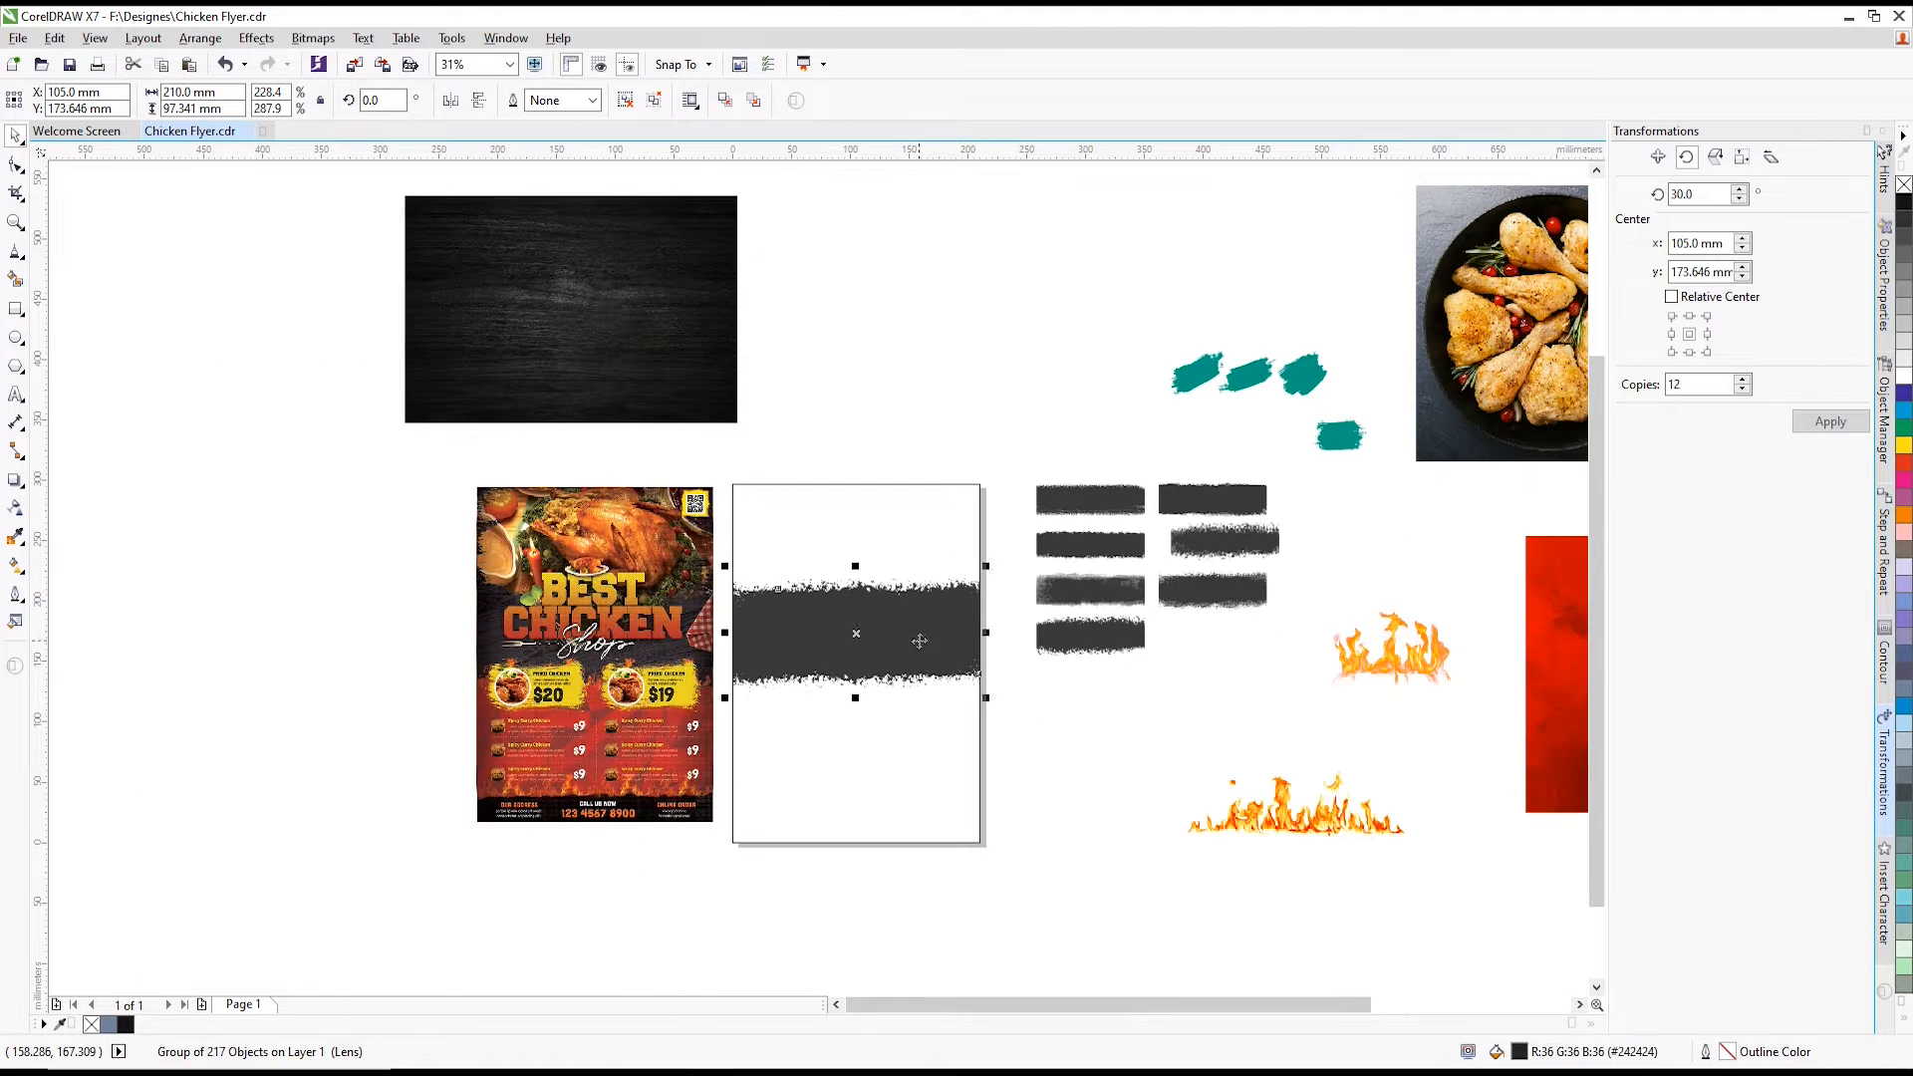
scroll(920, 640, up, 2)
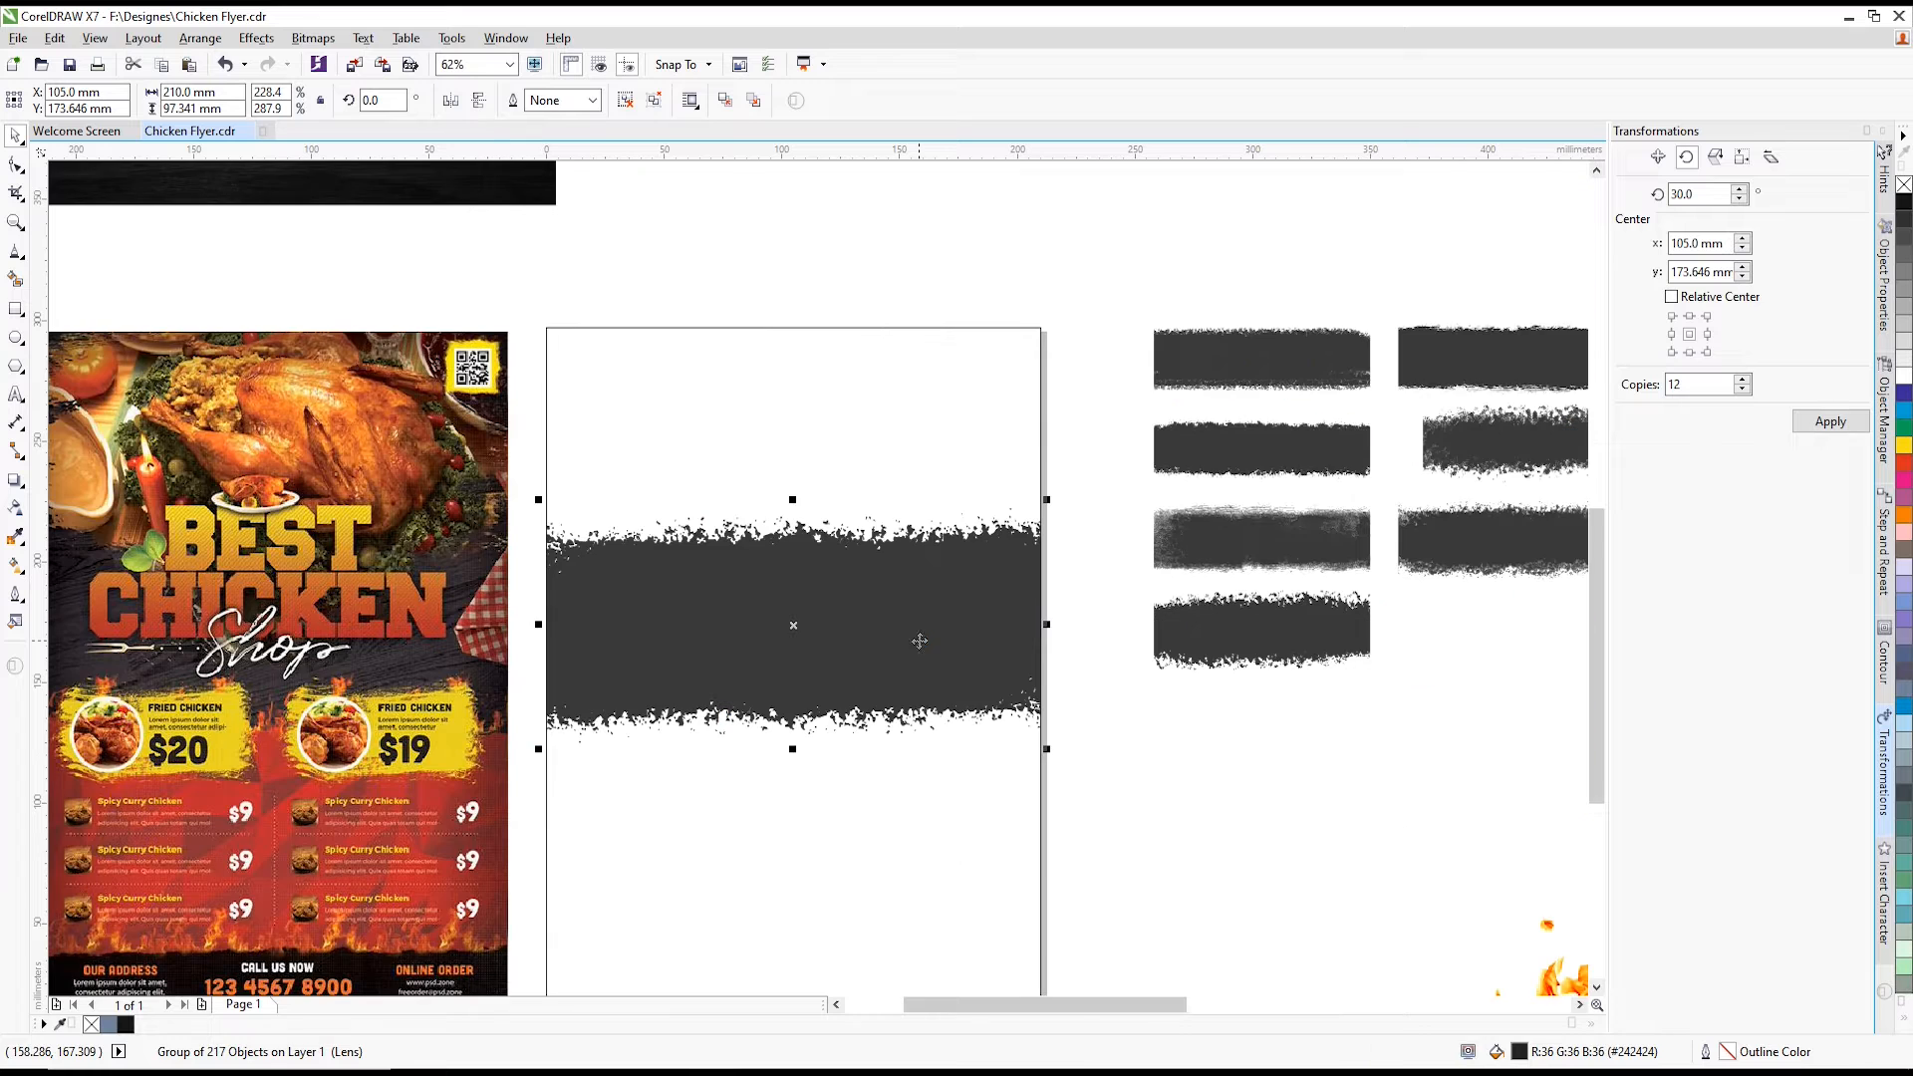
- Create blue-grey Smart Fill shapes above and below the brush stroke, undoing the fill that lands on the stroke itself
click(737, 284)
click(16, 280)
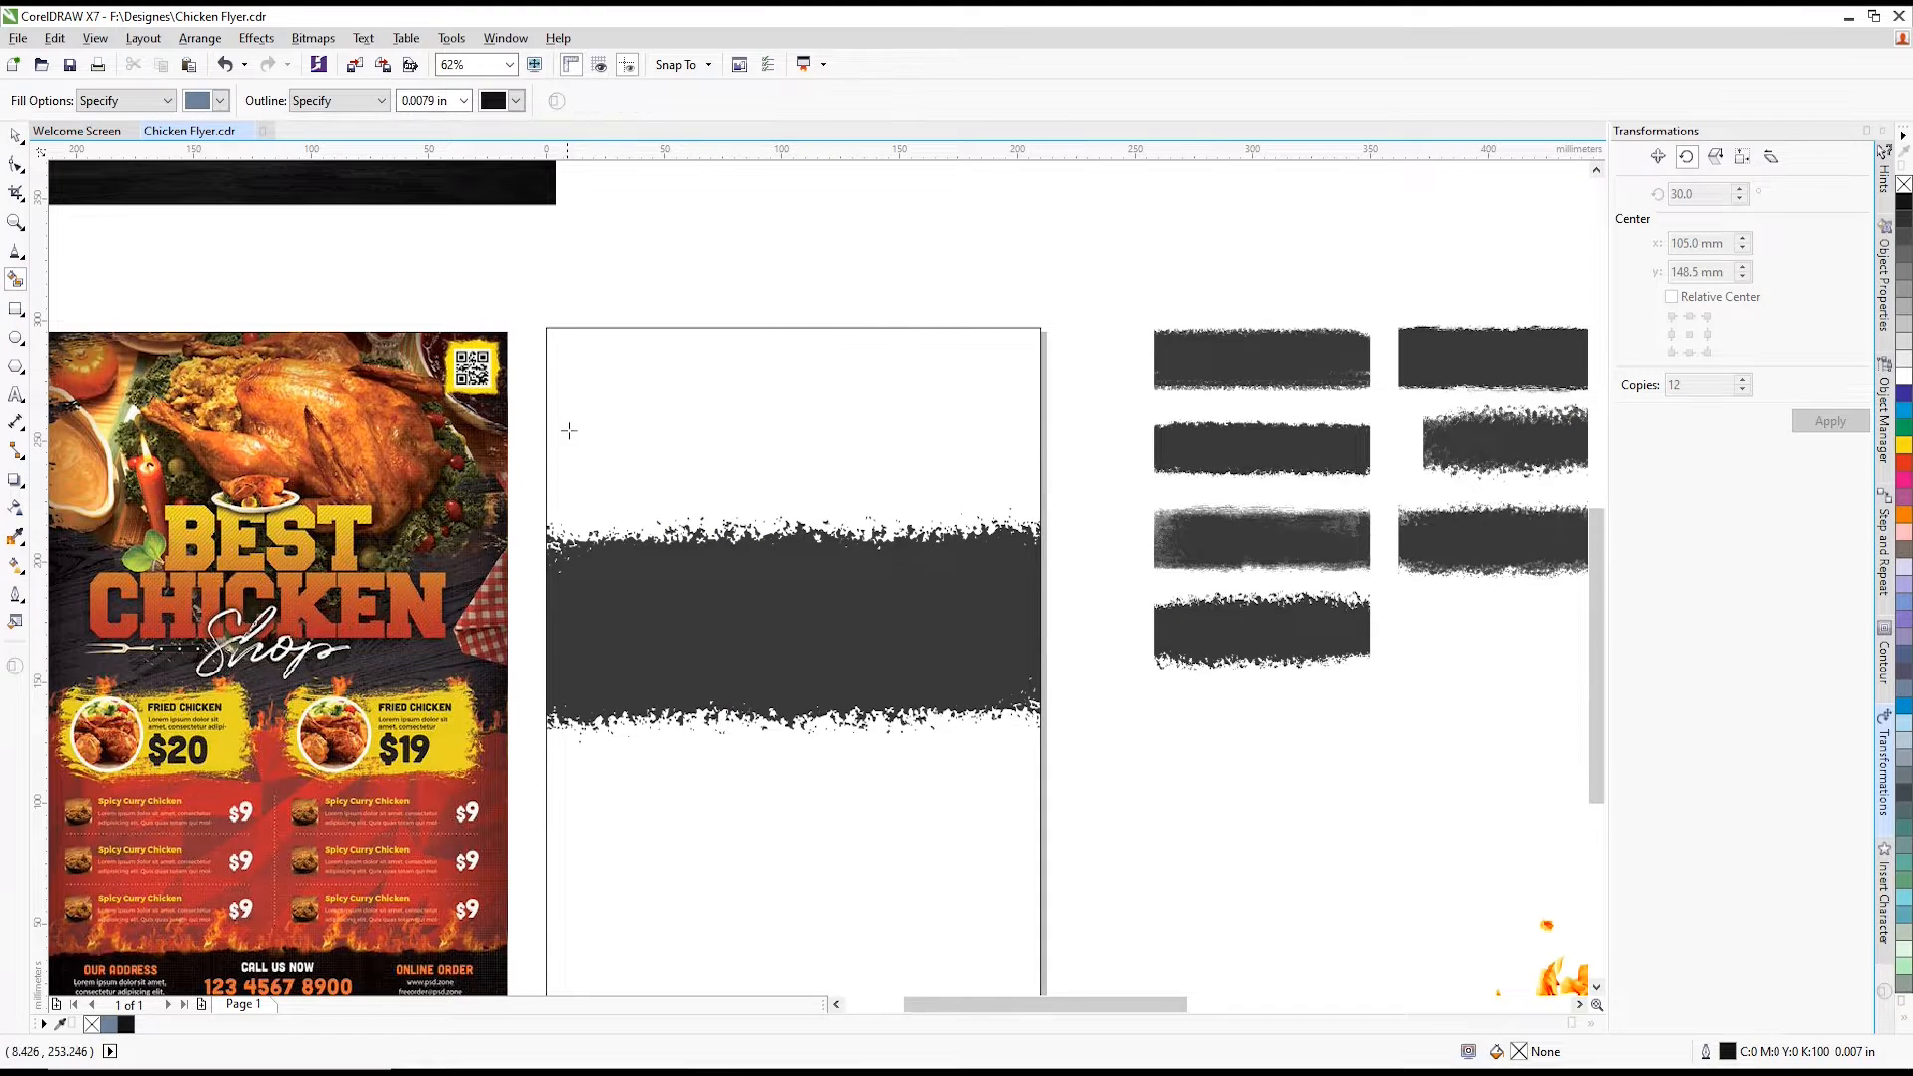
click(645, 514)
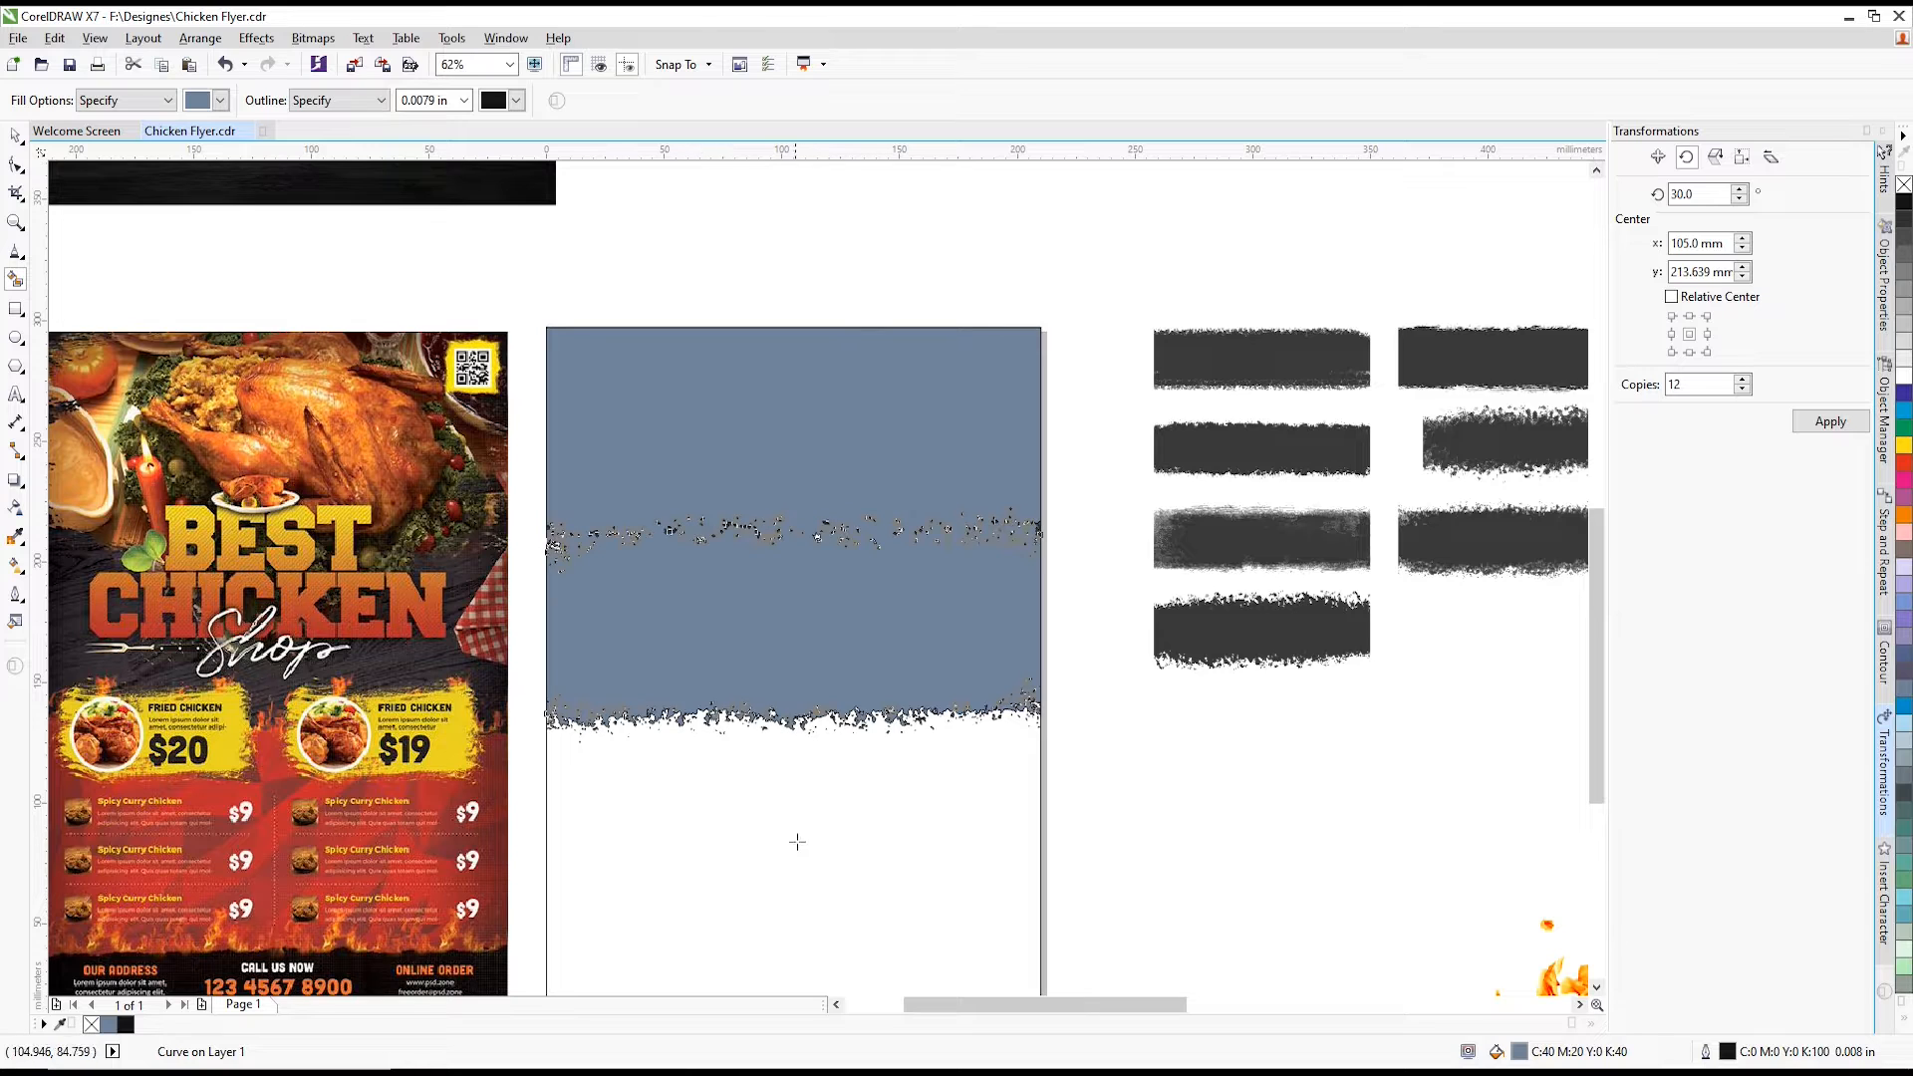
key(ctrl+z)
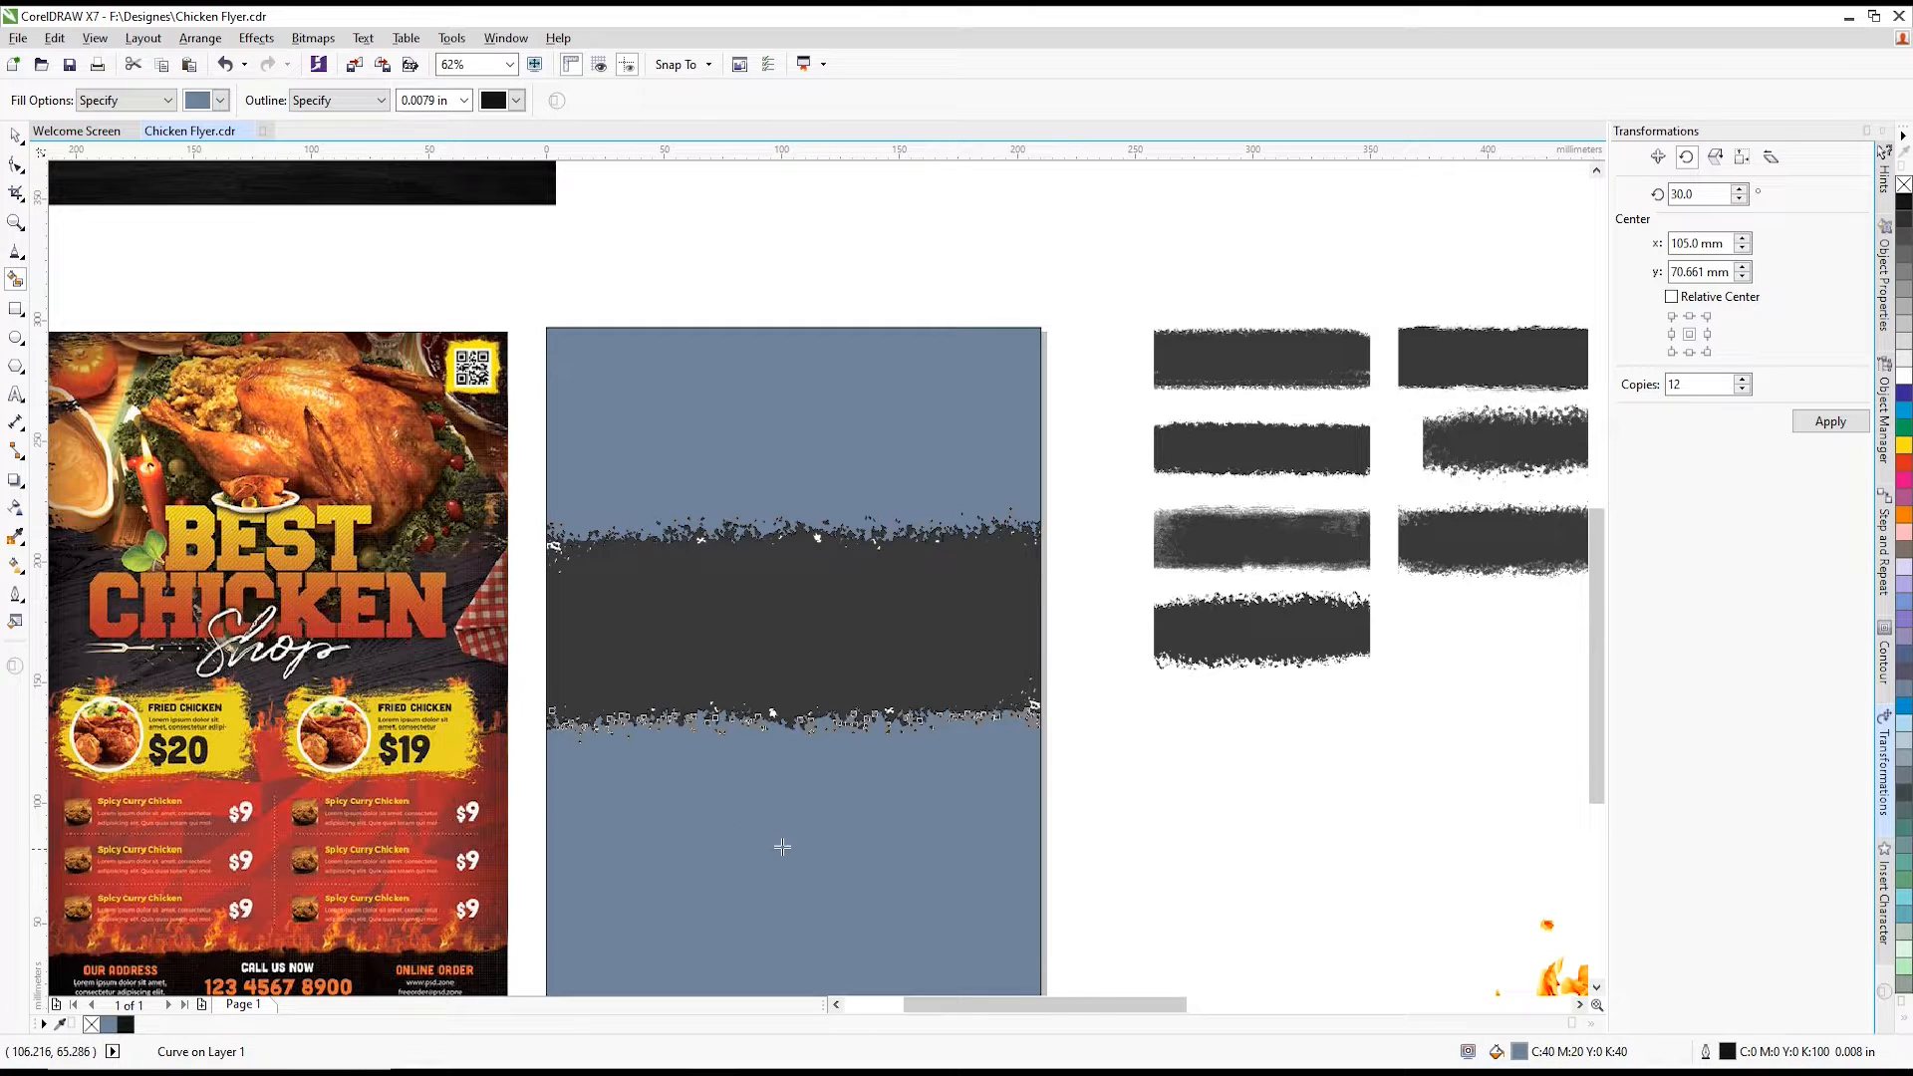
click(12, 139)
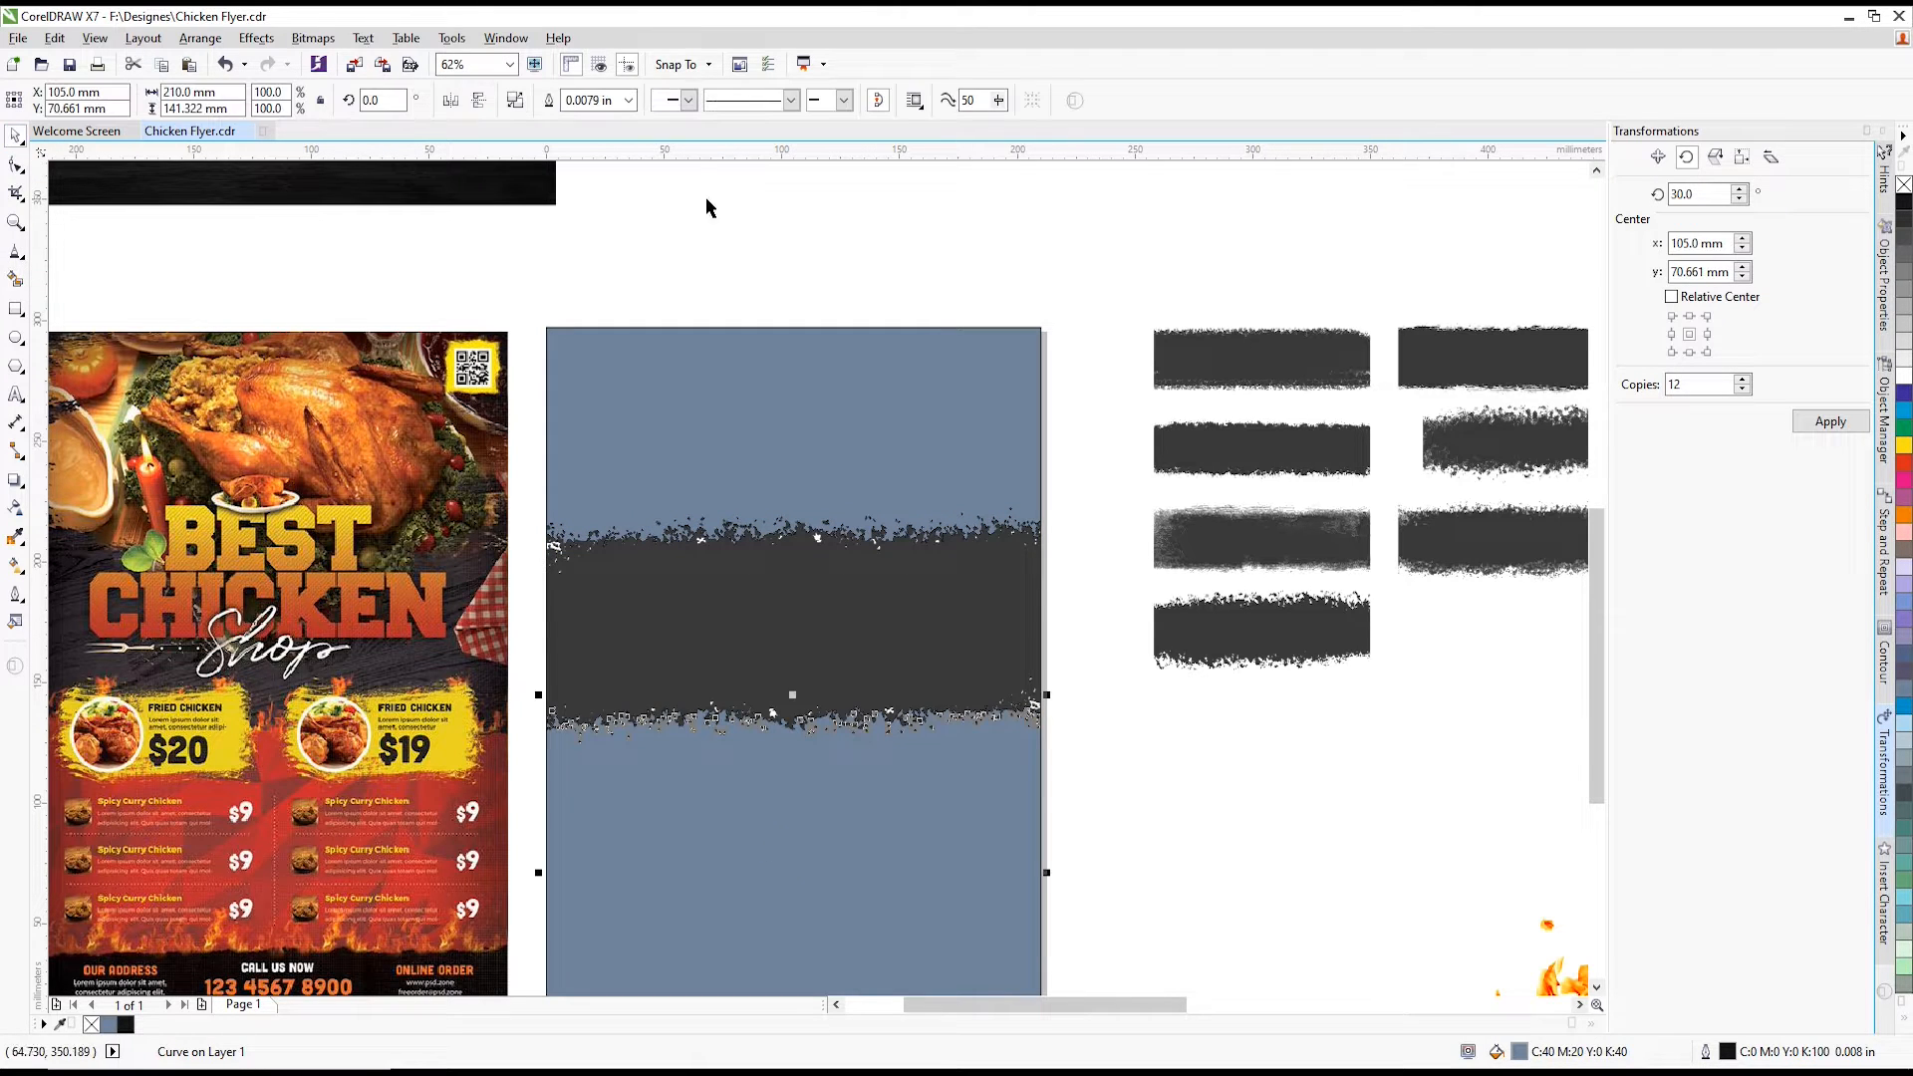
- Delete the dark brush stroke between the two blue-grey shapes
click(707, 202)
scroll(792, 524, down, 1)
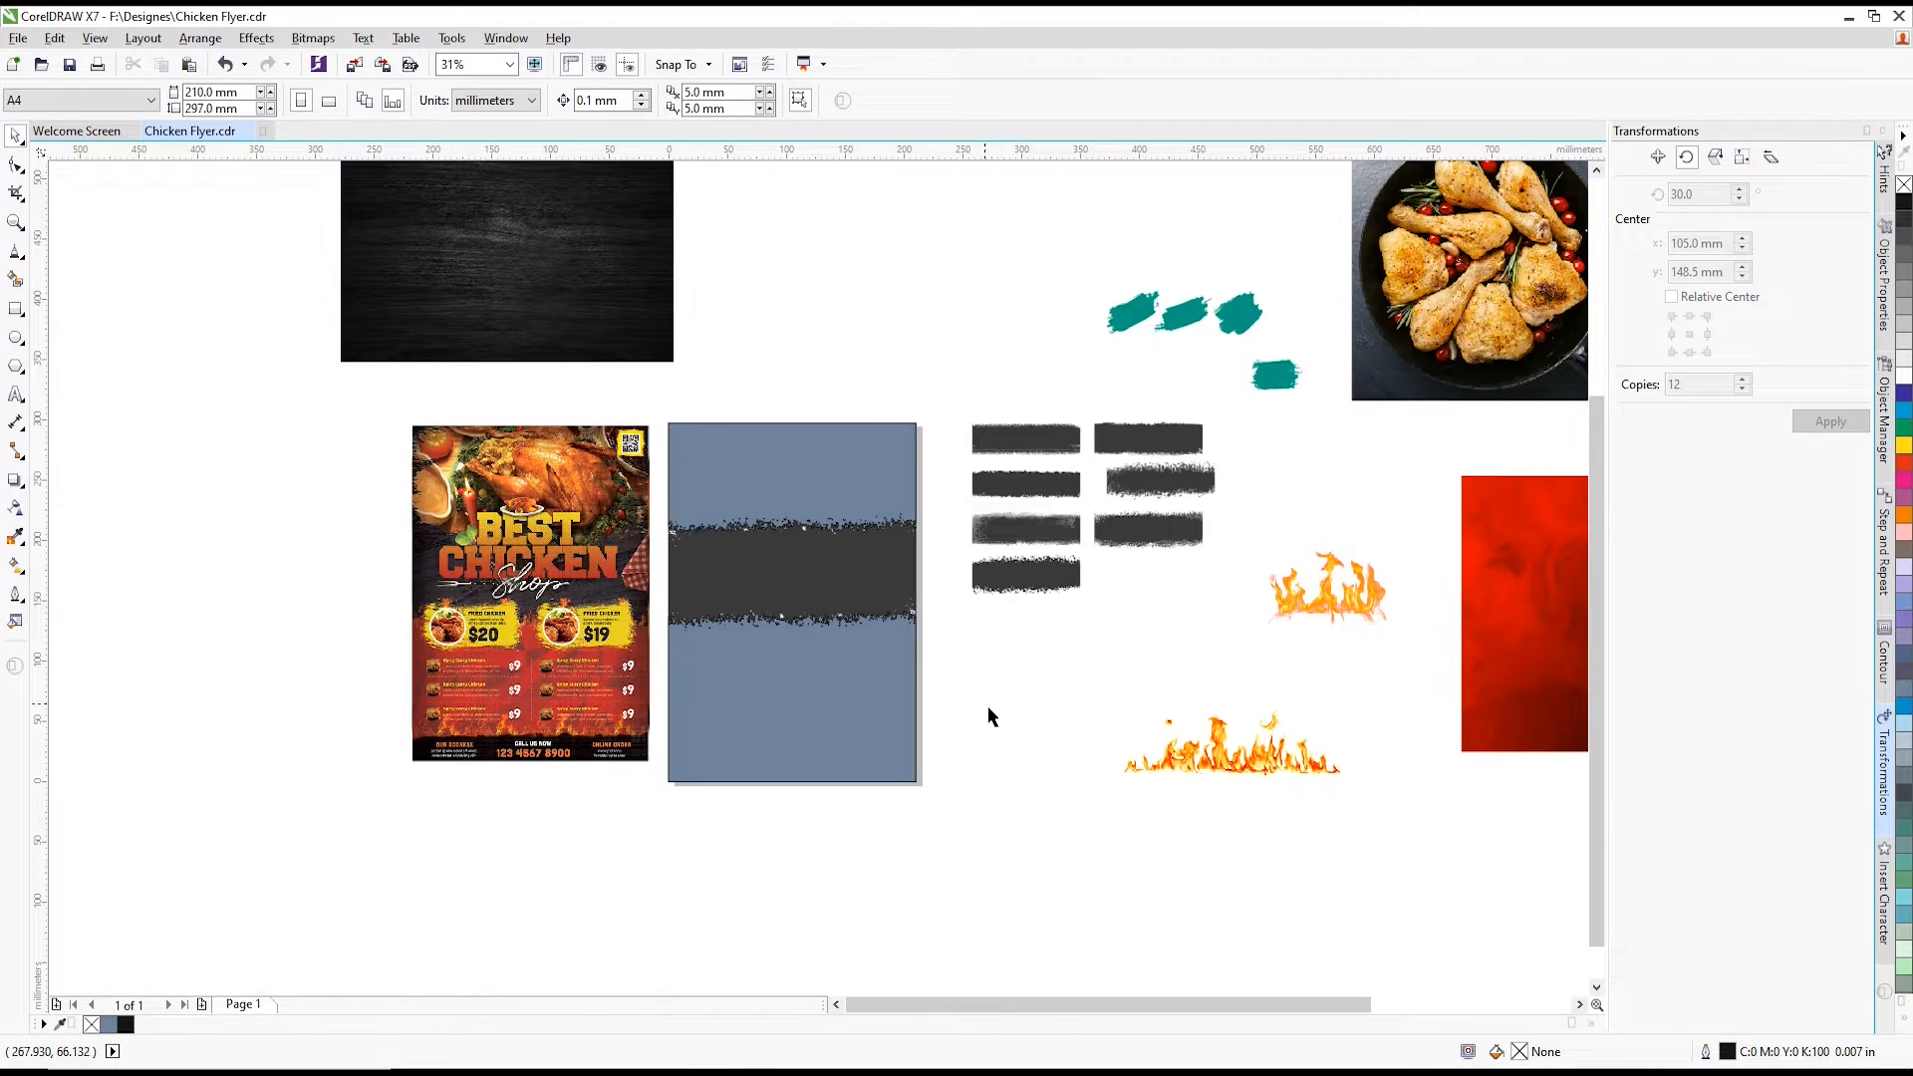
click(799, 667)
scroll(793, 597, up, 1)
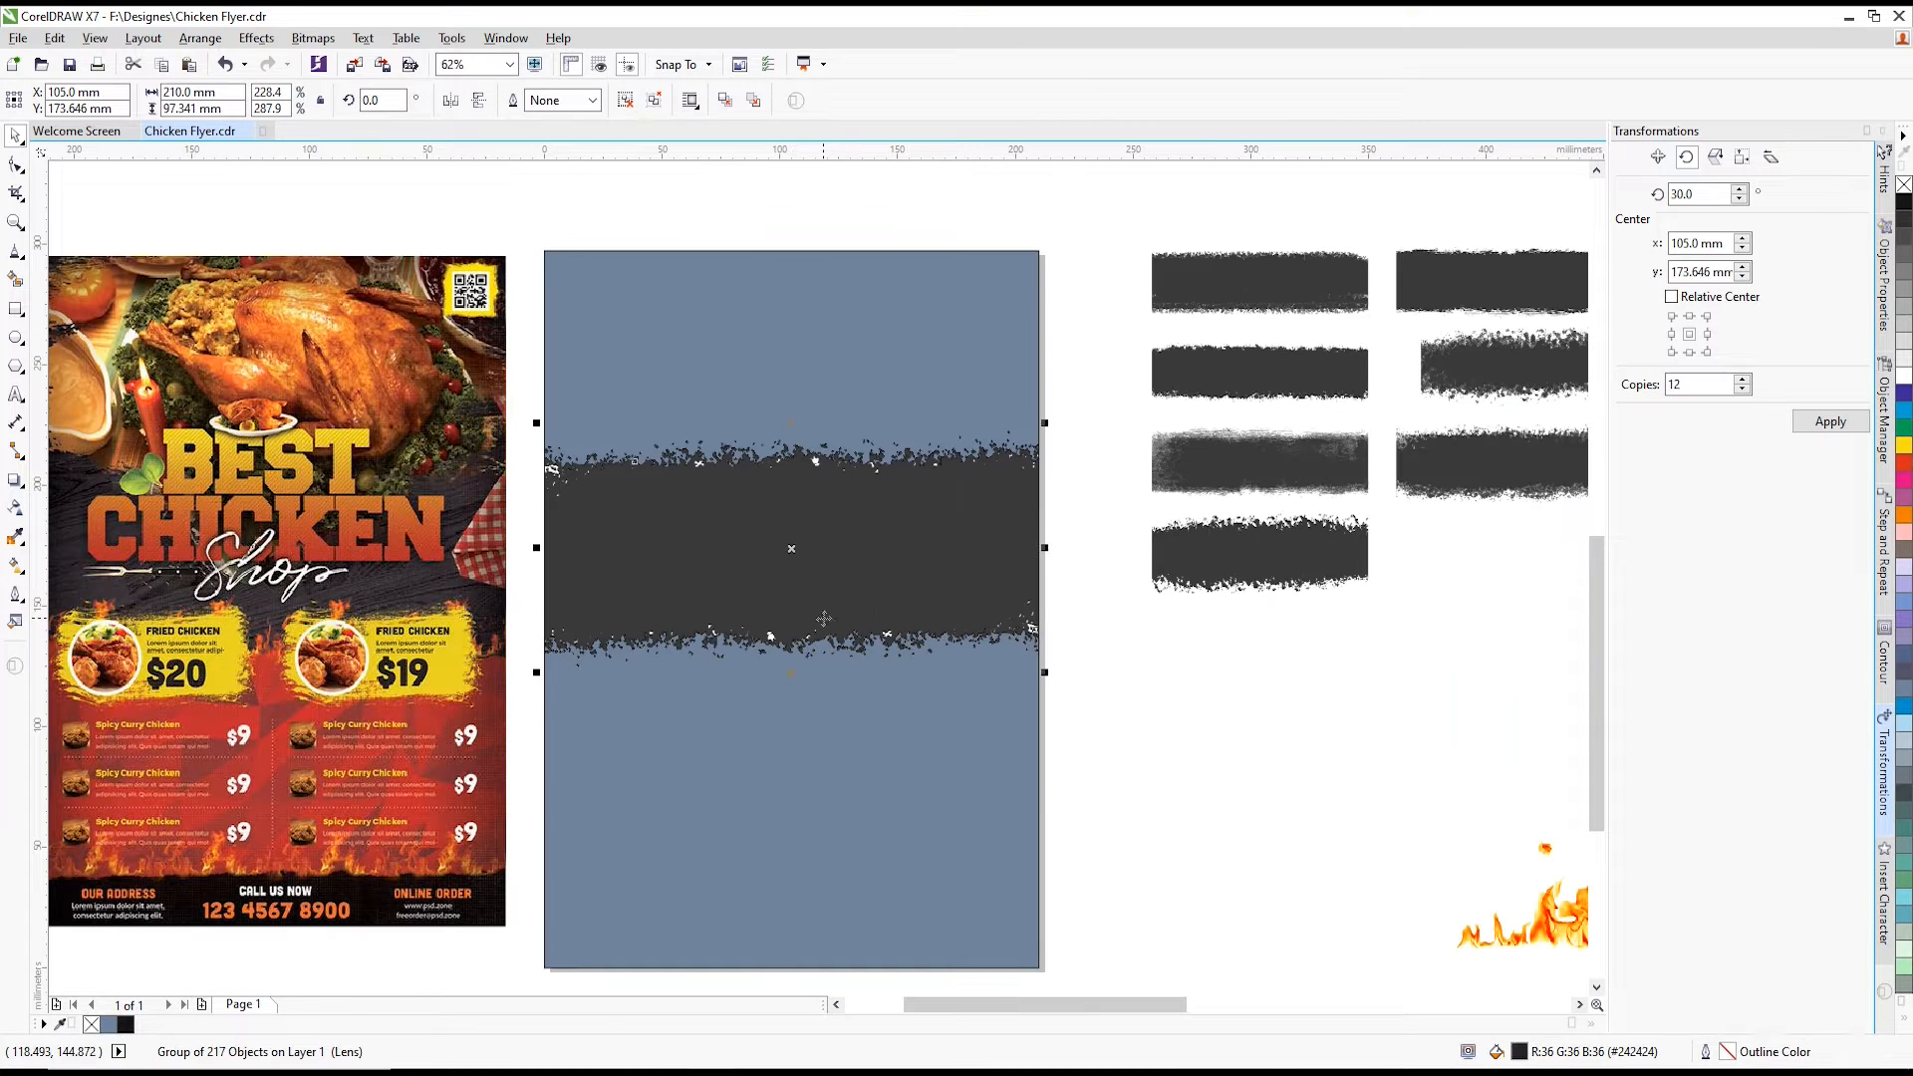
key(Delete)
scroll(707, 558, down, 2)
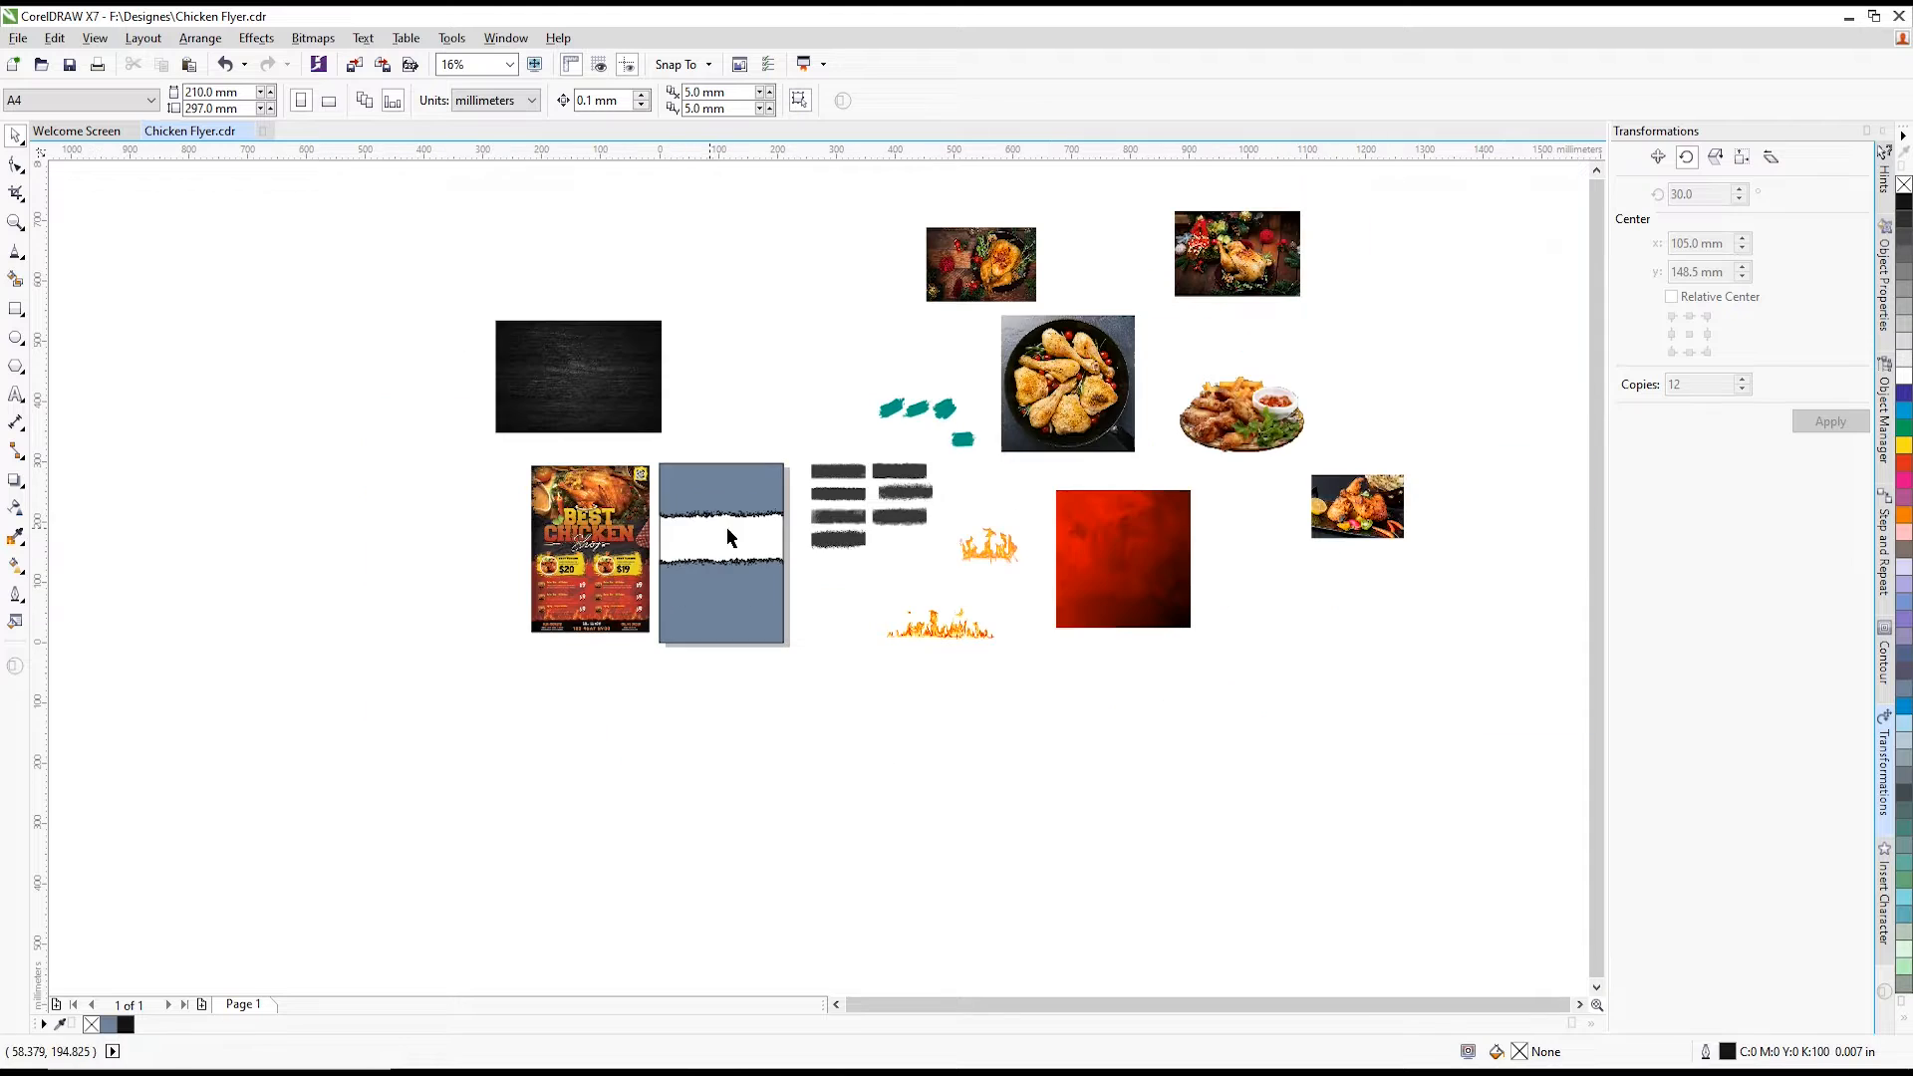
- Move the roast chicken photo with the Christmas decorations to just above the page
click(940, 264)
scroll(966, 262, up, 1)
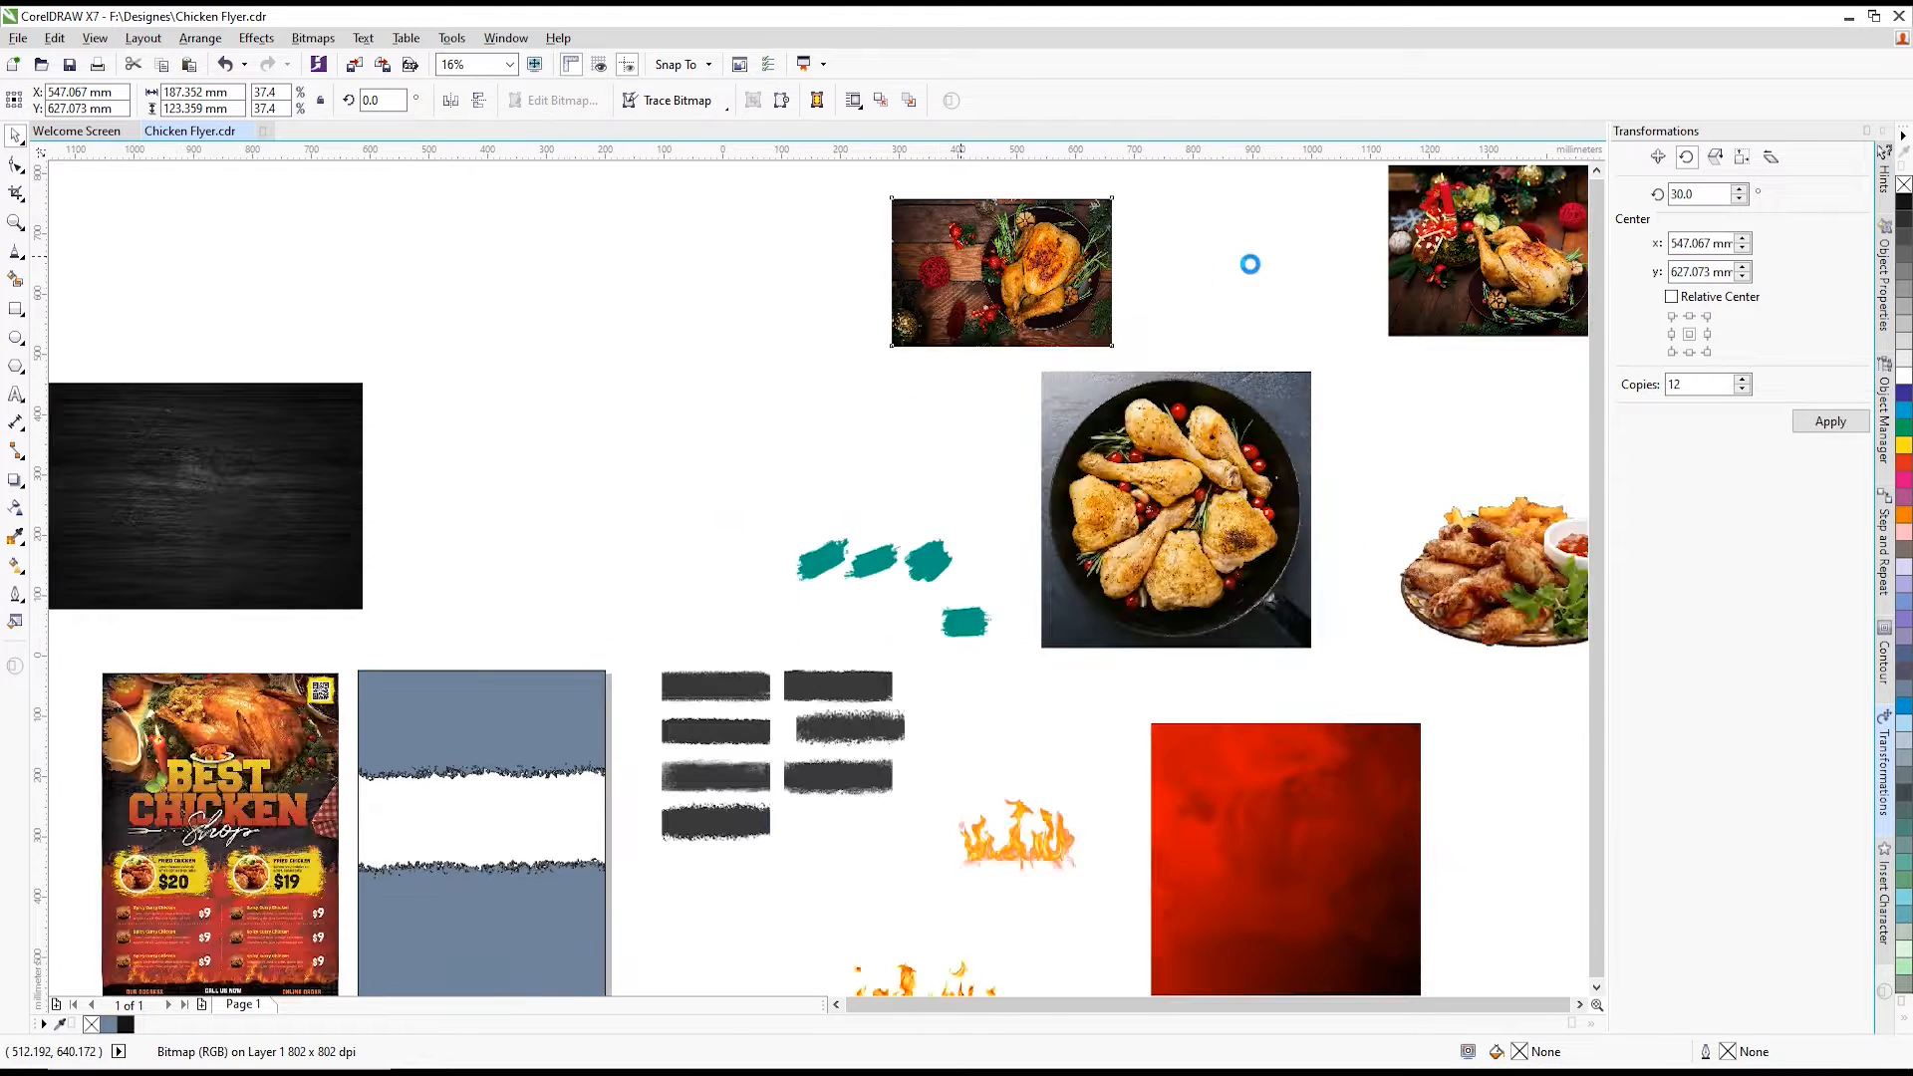
scroll(1091, 288, down, 1)
drag(1268, 286, 758, 415)
scroll(825, 409, up, 1)
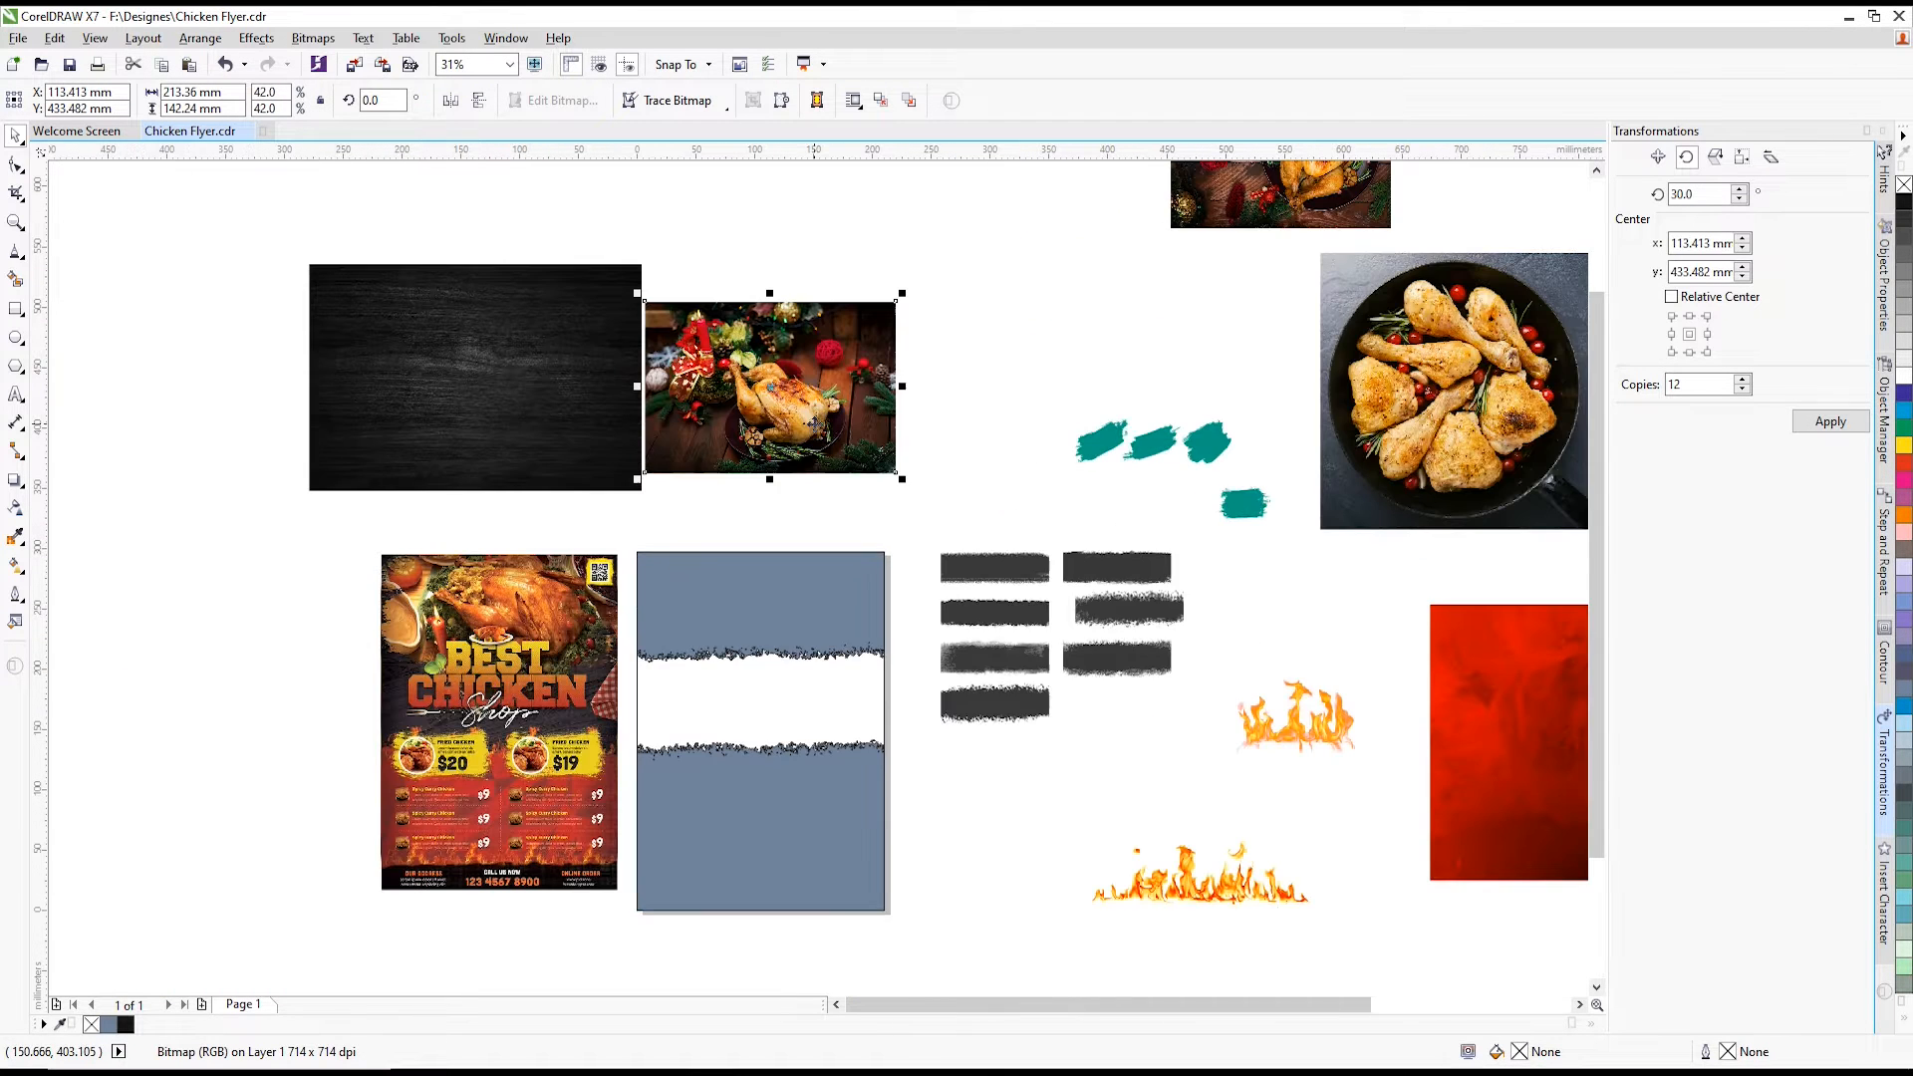
- PowerClip the roast chicken photo inside the upper blue-grey shape
right_click(802, 404)
click(834, 419)
click(752, 568)
scroll(772, 601, up, 1)
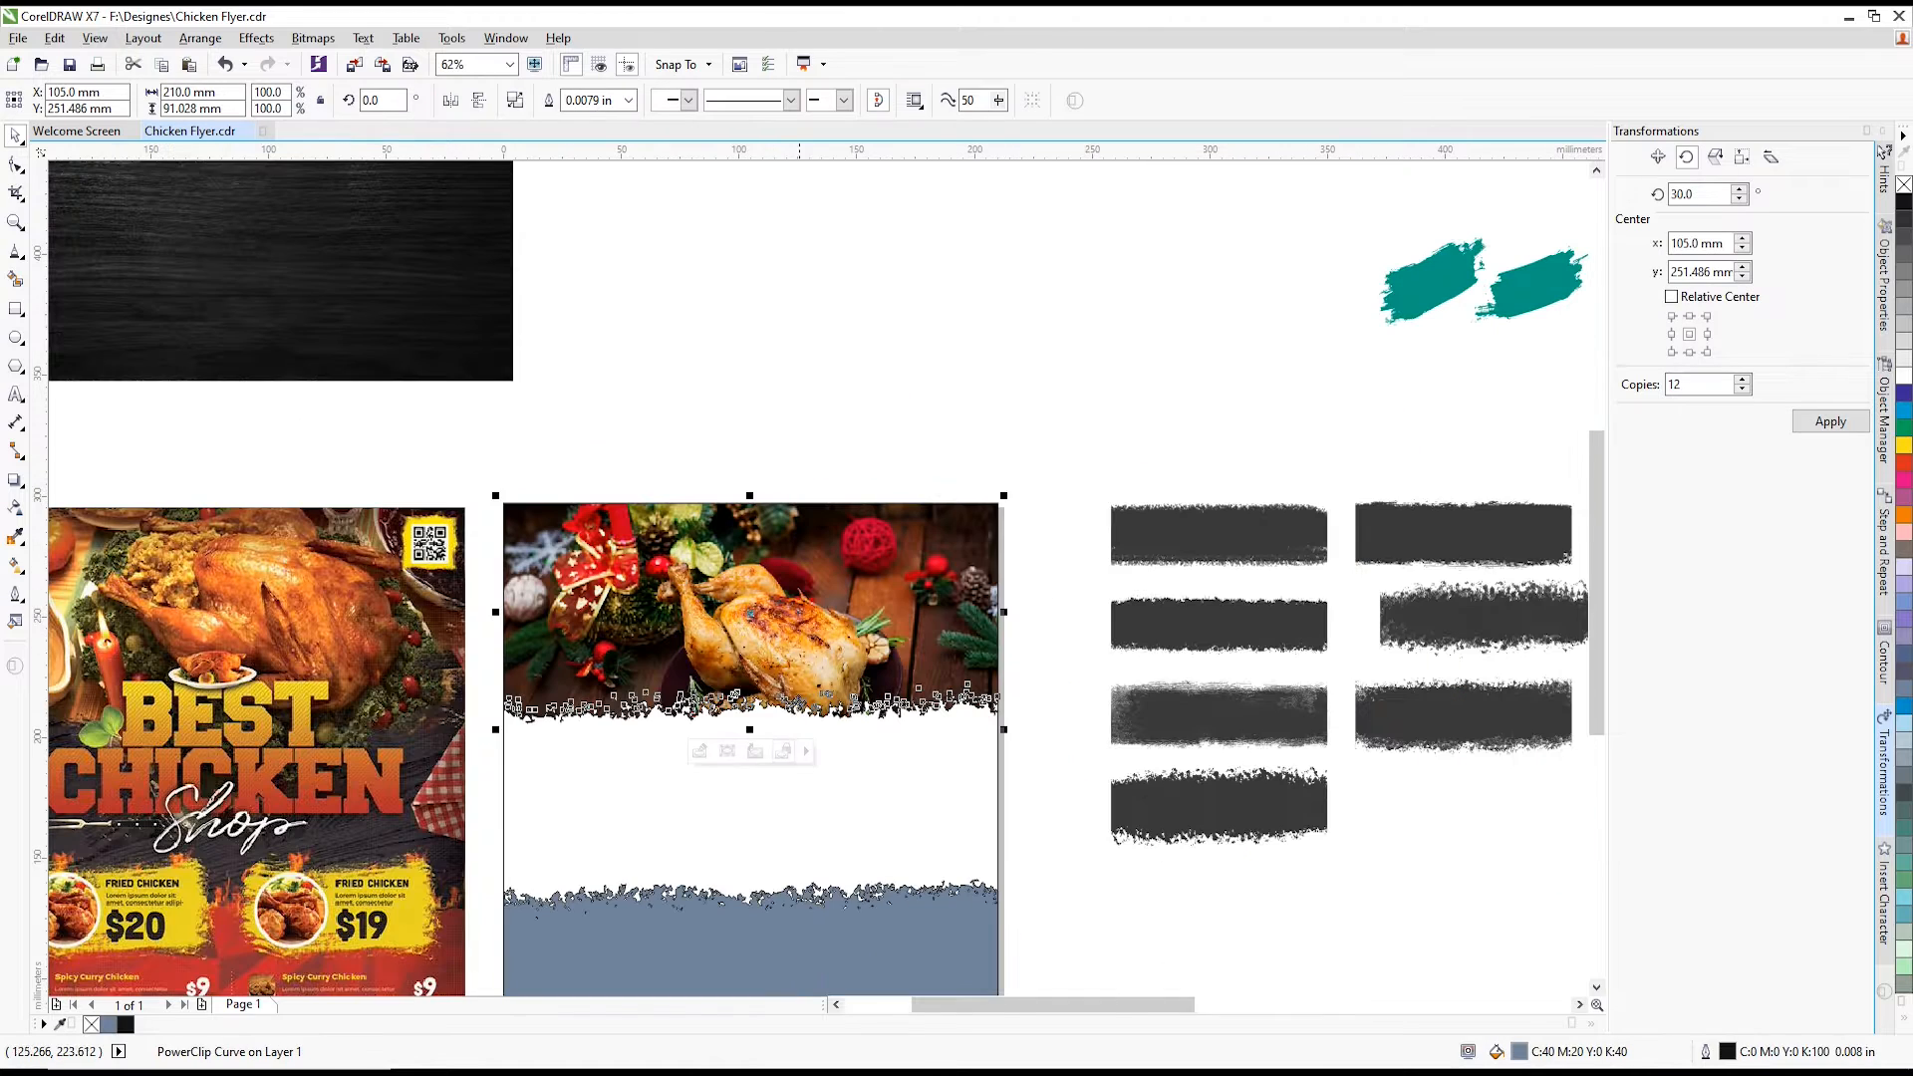
- Edit the upper PowerClip's contents, enlarging the chicken photo to about 258 by 172 mm and moving it upward
click(699, 751)
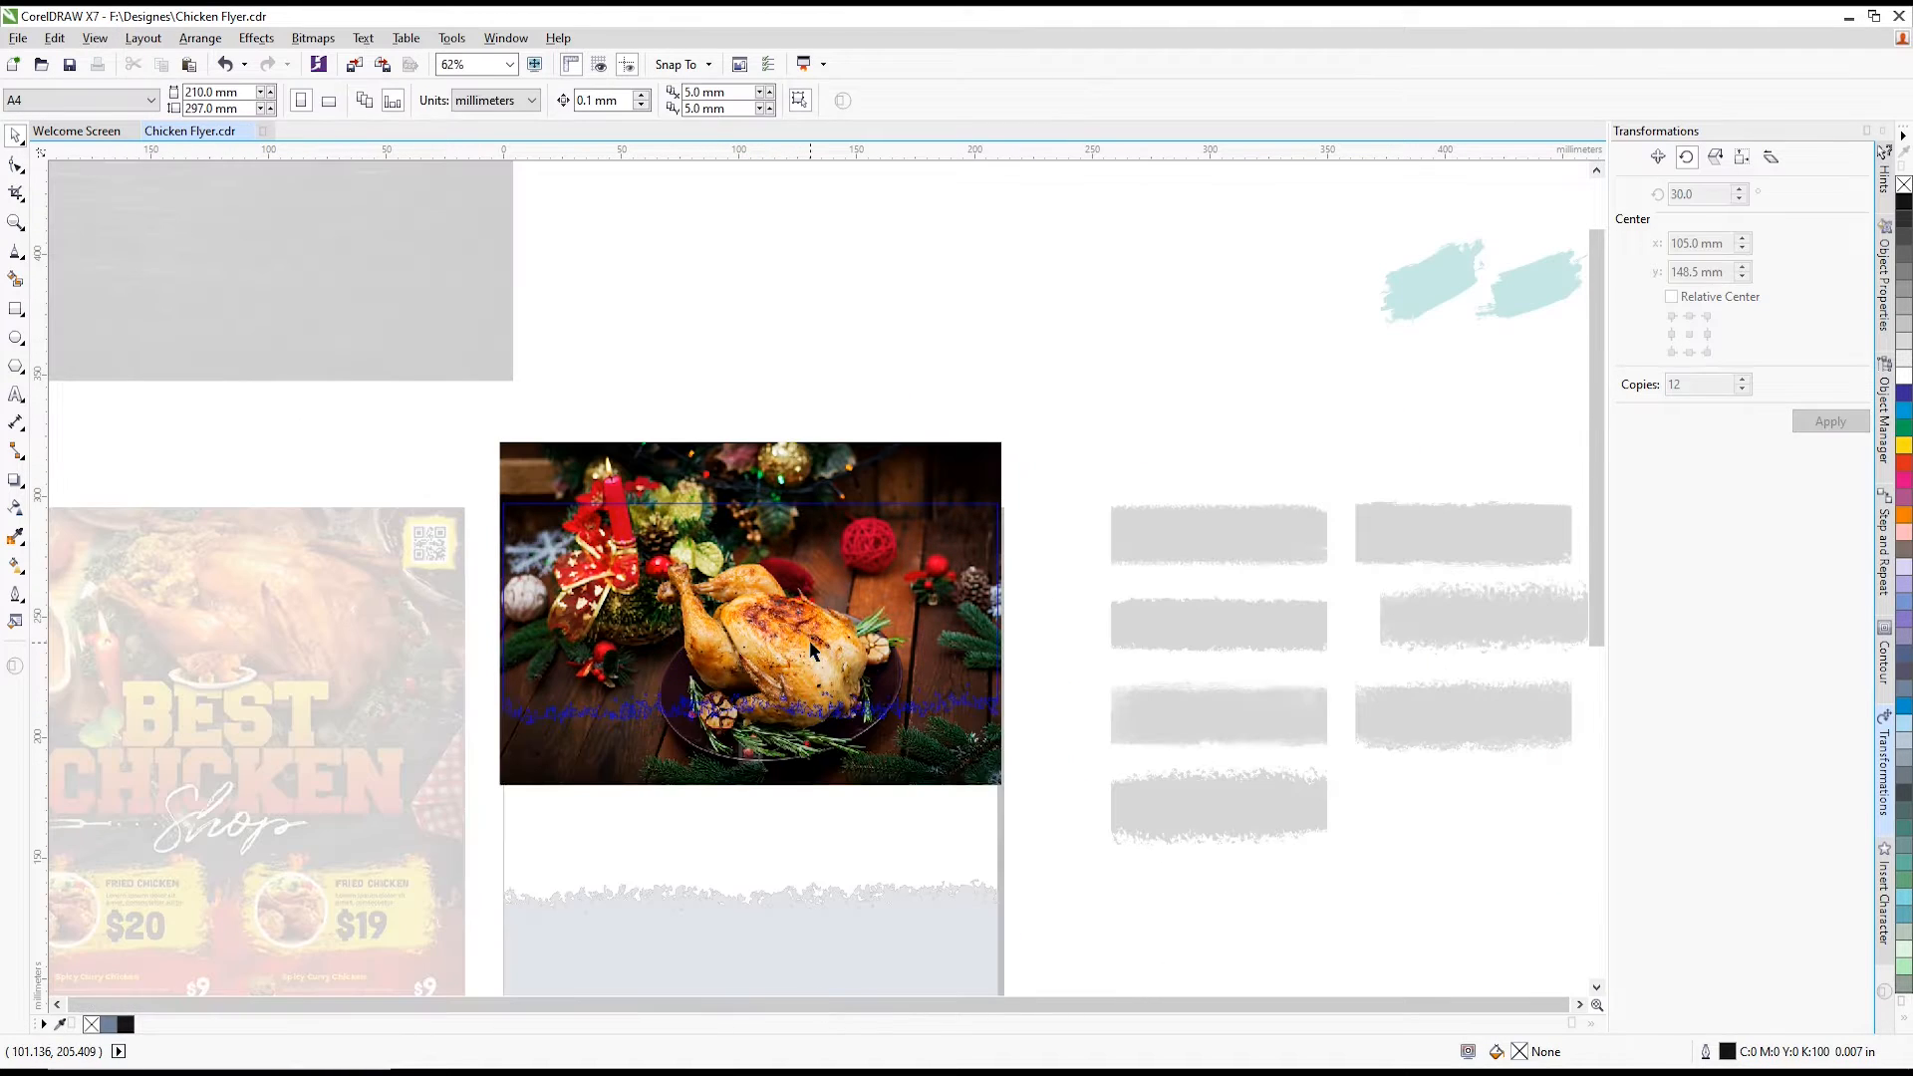
click(807, 652)
scroll(807, 653, up, 1)
drag(807, 653, 768, 601)
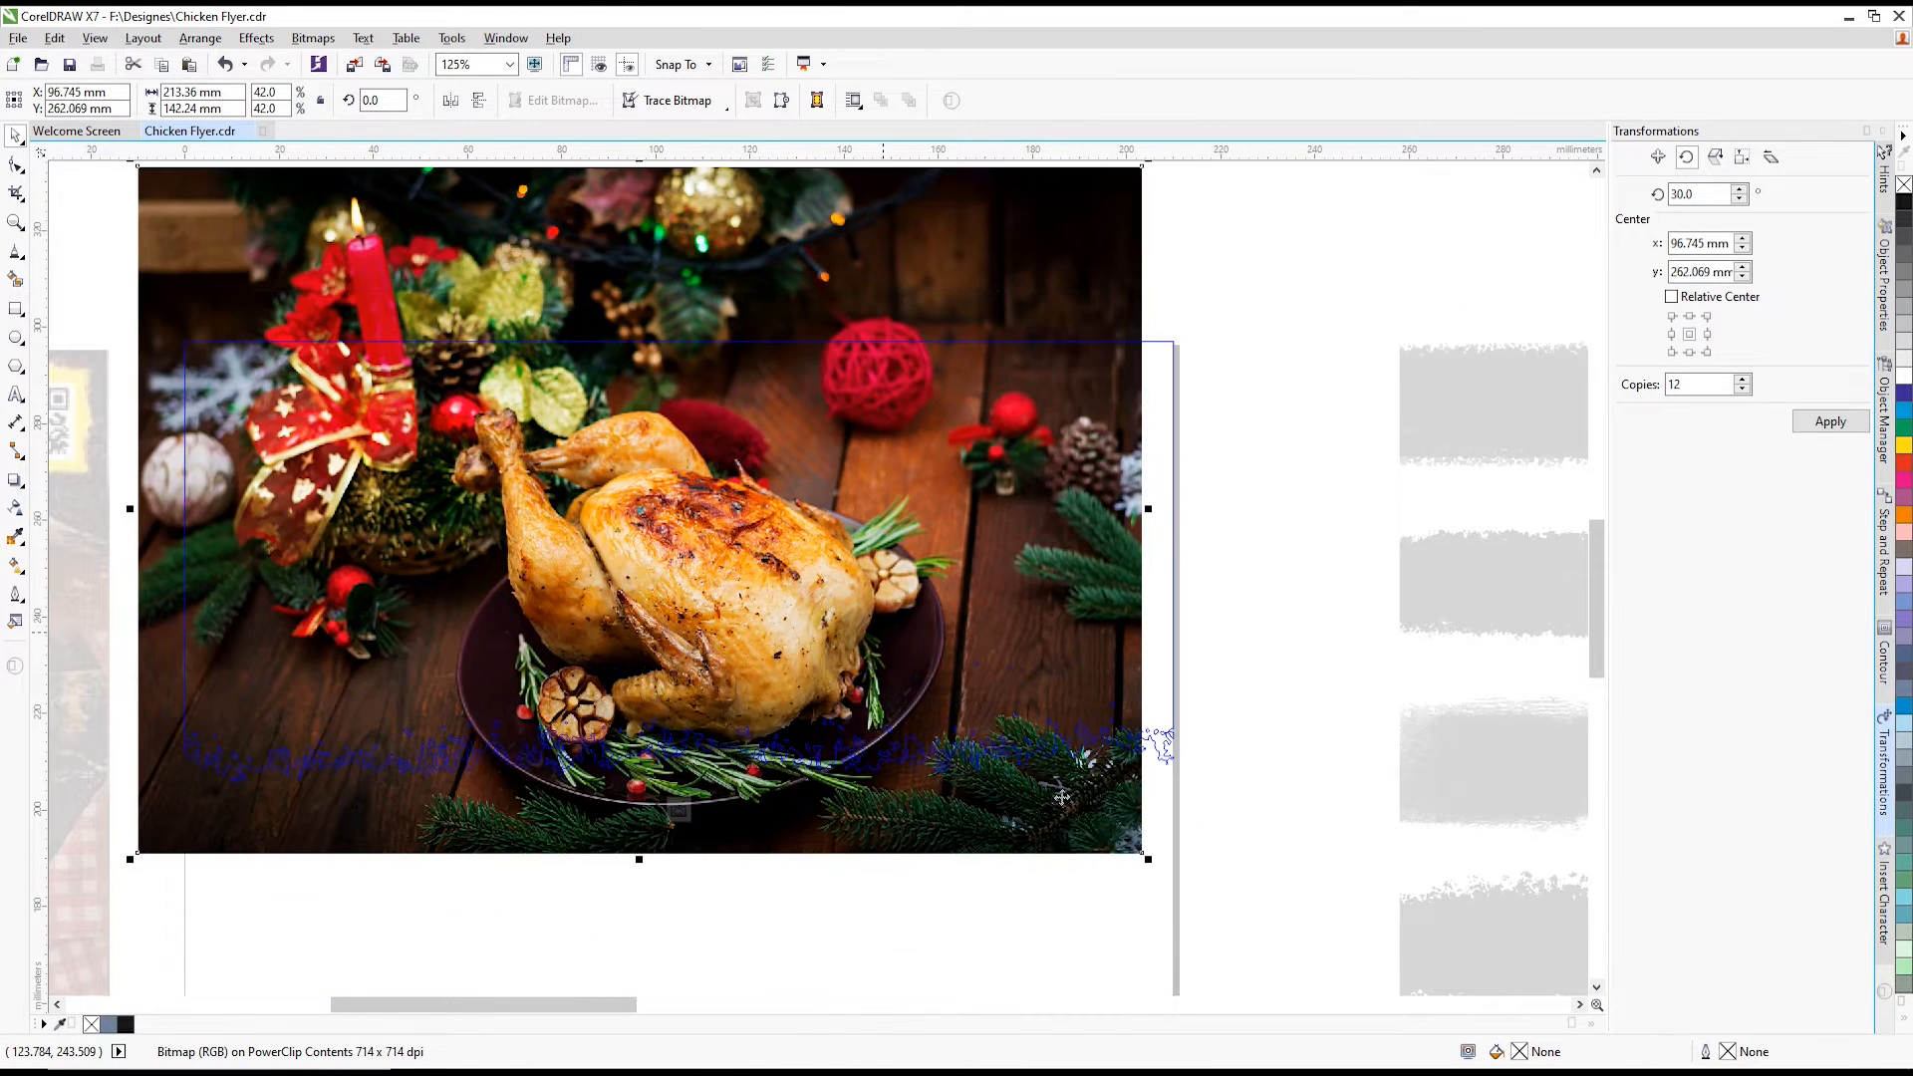
scroll(842, 653, down, 1)
drag(999, 759, 1096, 822)
drag(878, 645, 853, 599)
scroll(853, 600, up, 1)
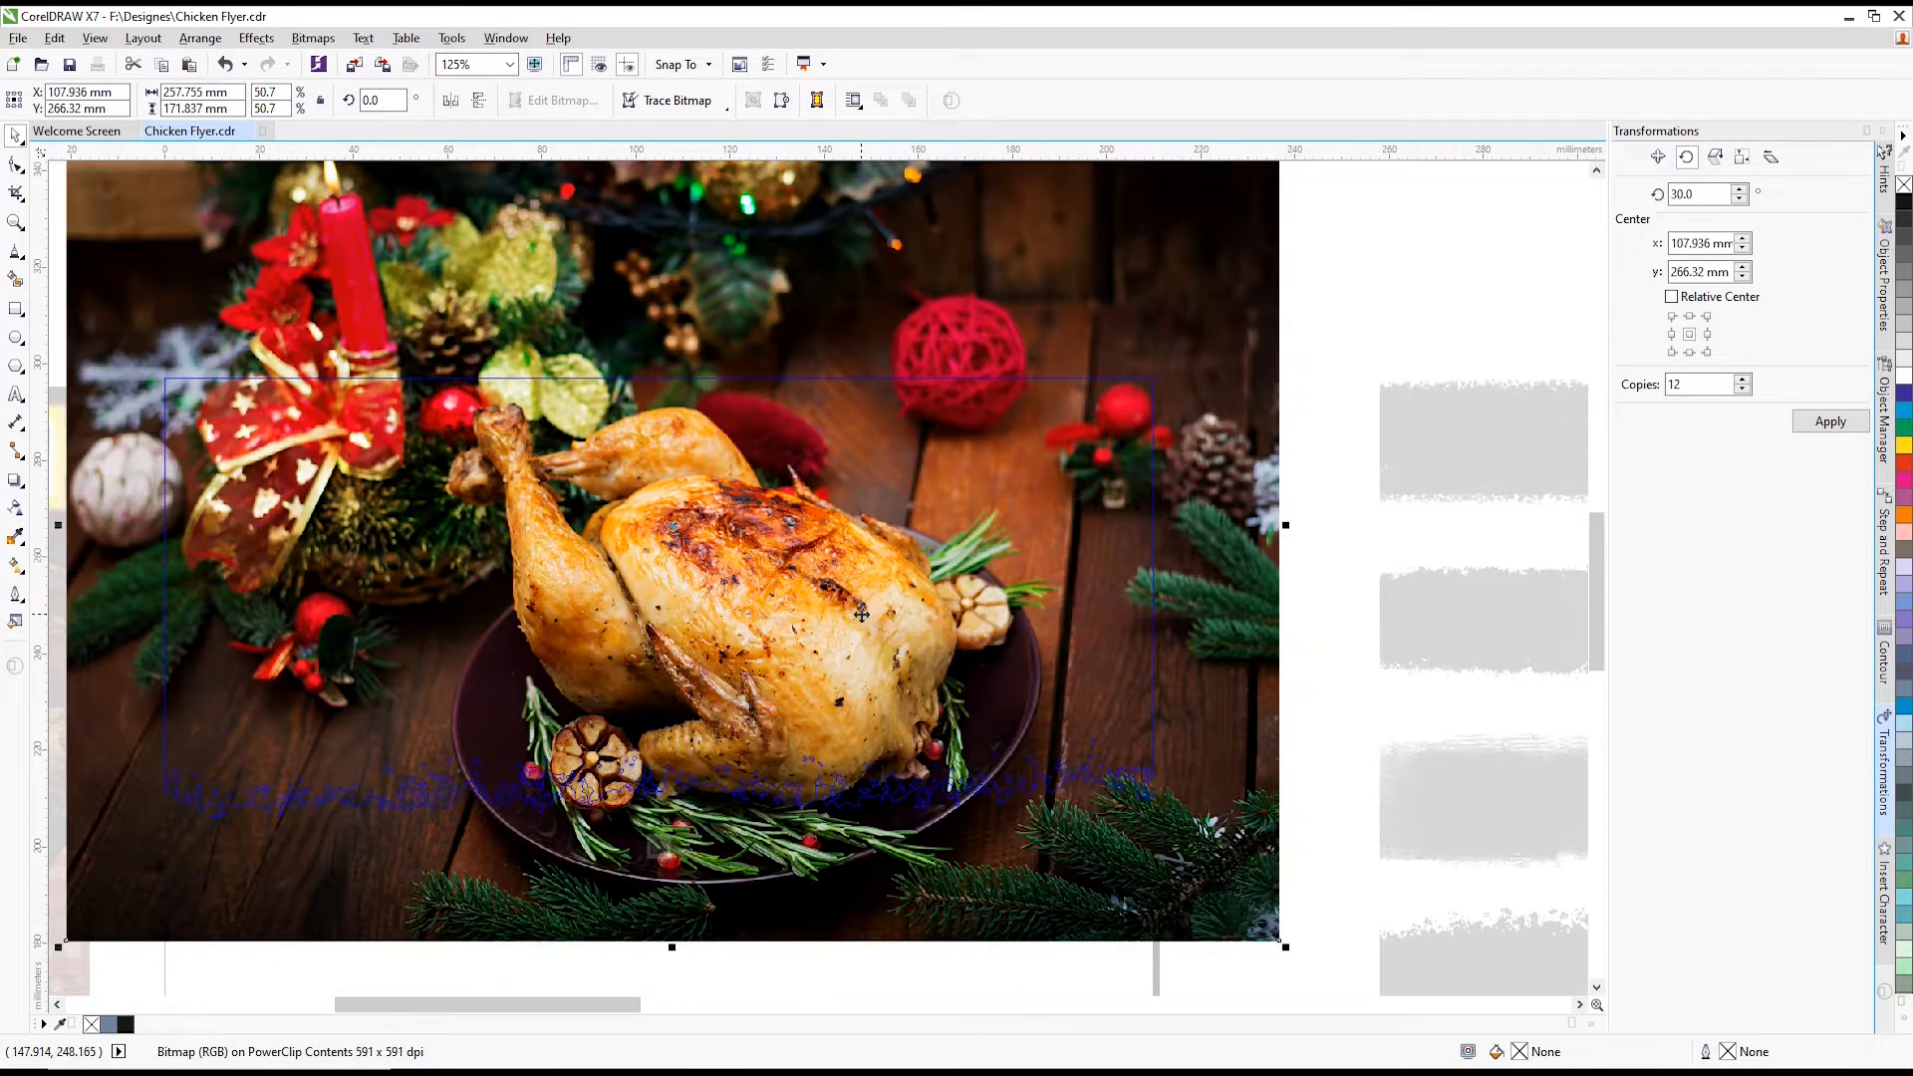
scroll(915, 618, down, 1)
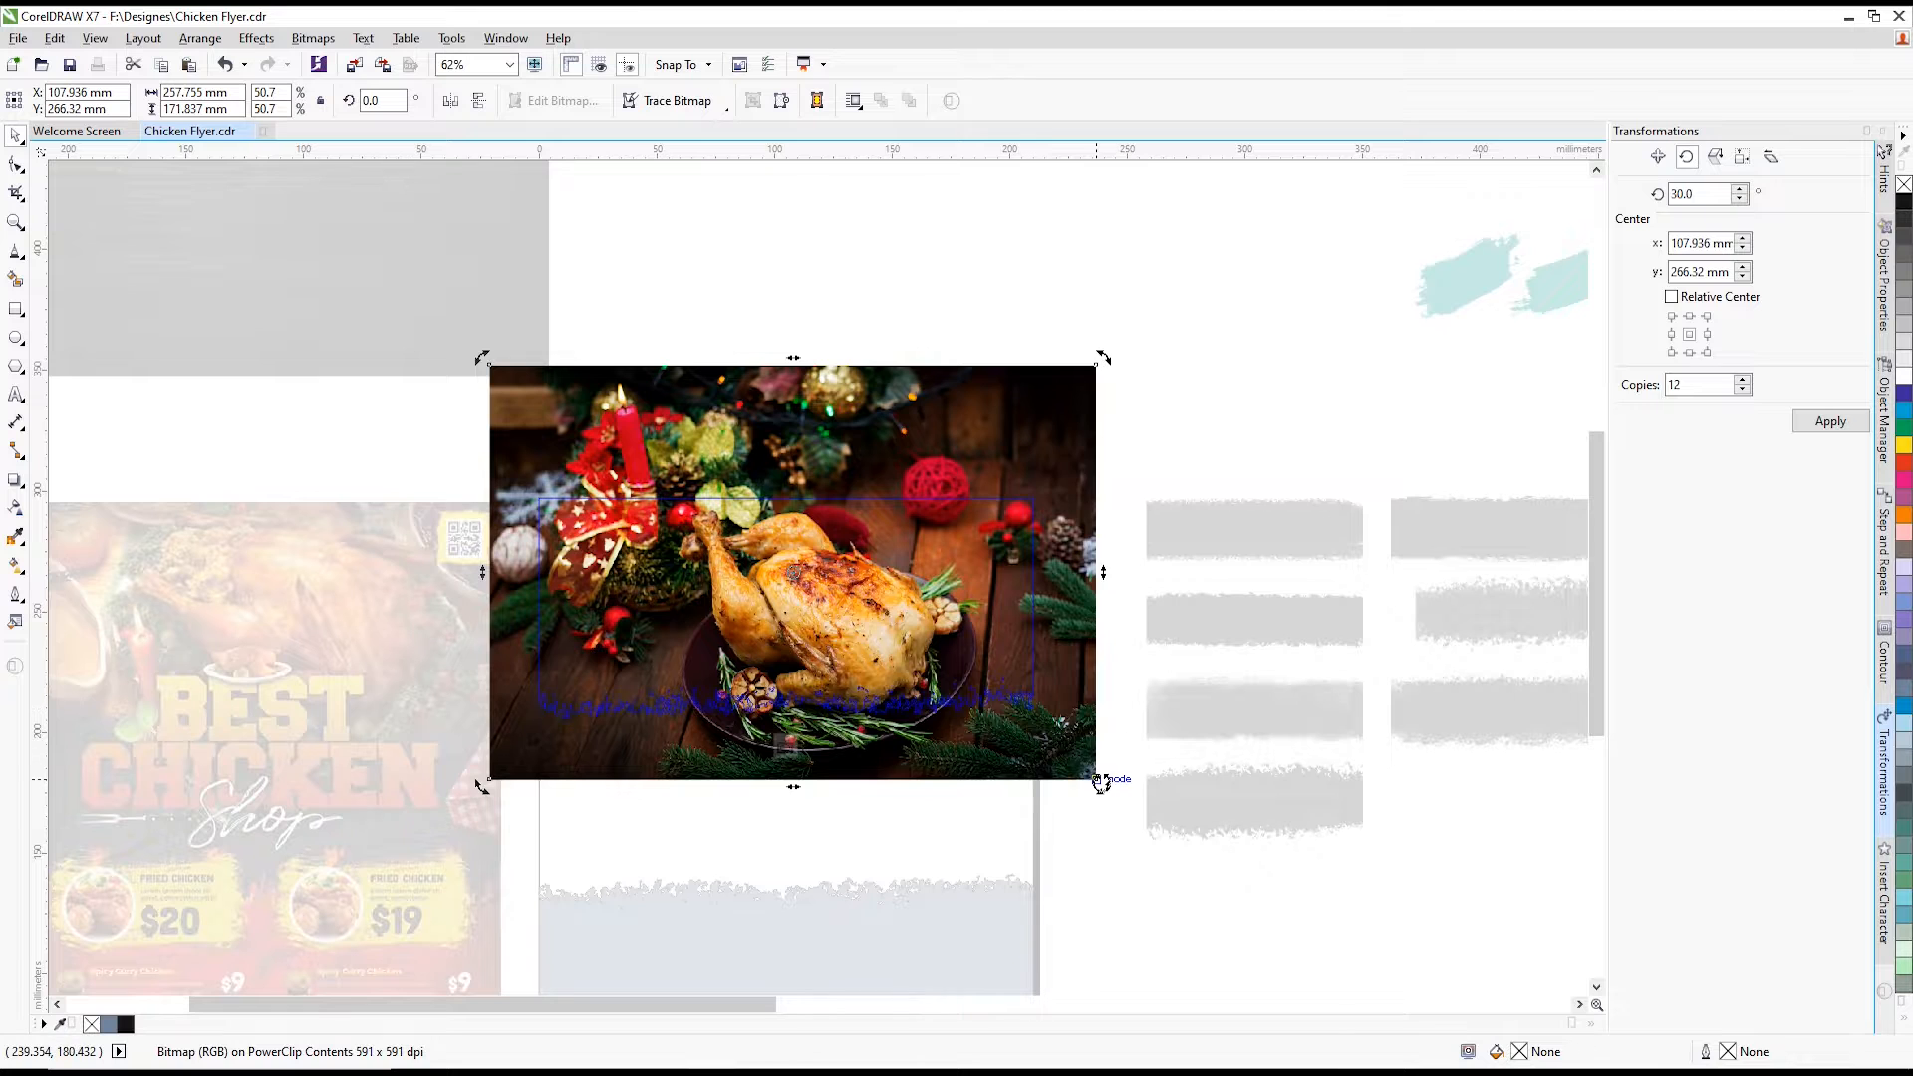
- Rotate the clipped chicken photo by about 6.5 degrees counterclockwise and finish editing the PowerClip
drag(1100, 782, 1106, 741)
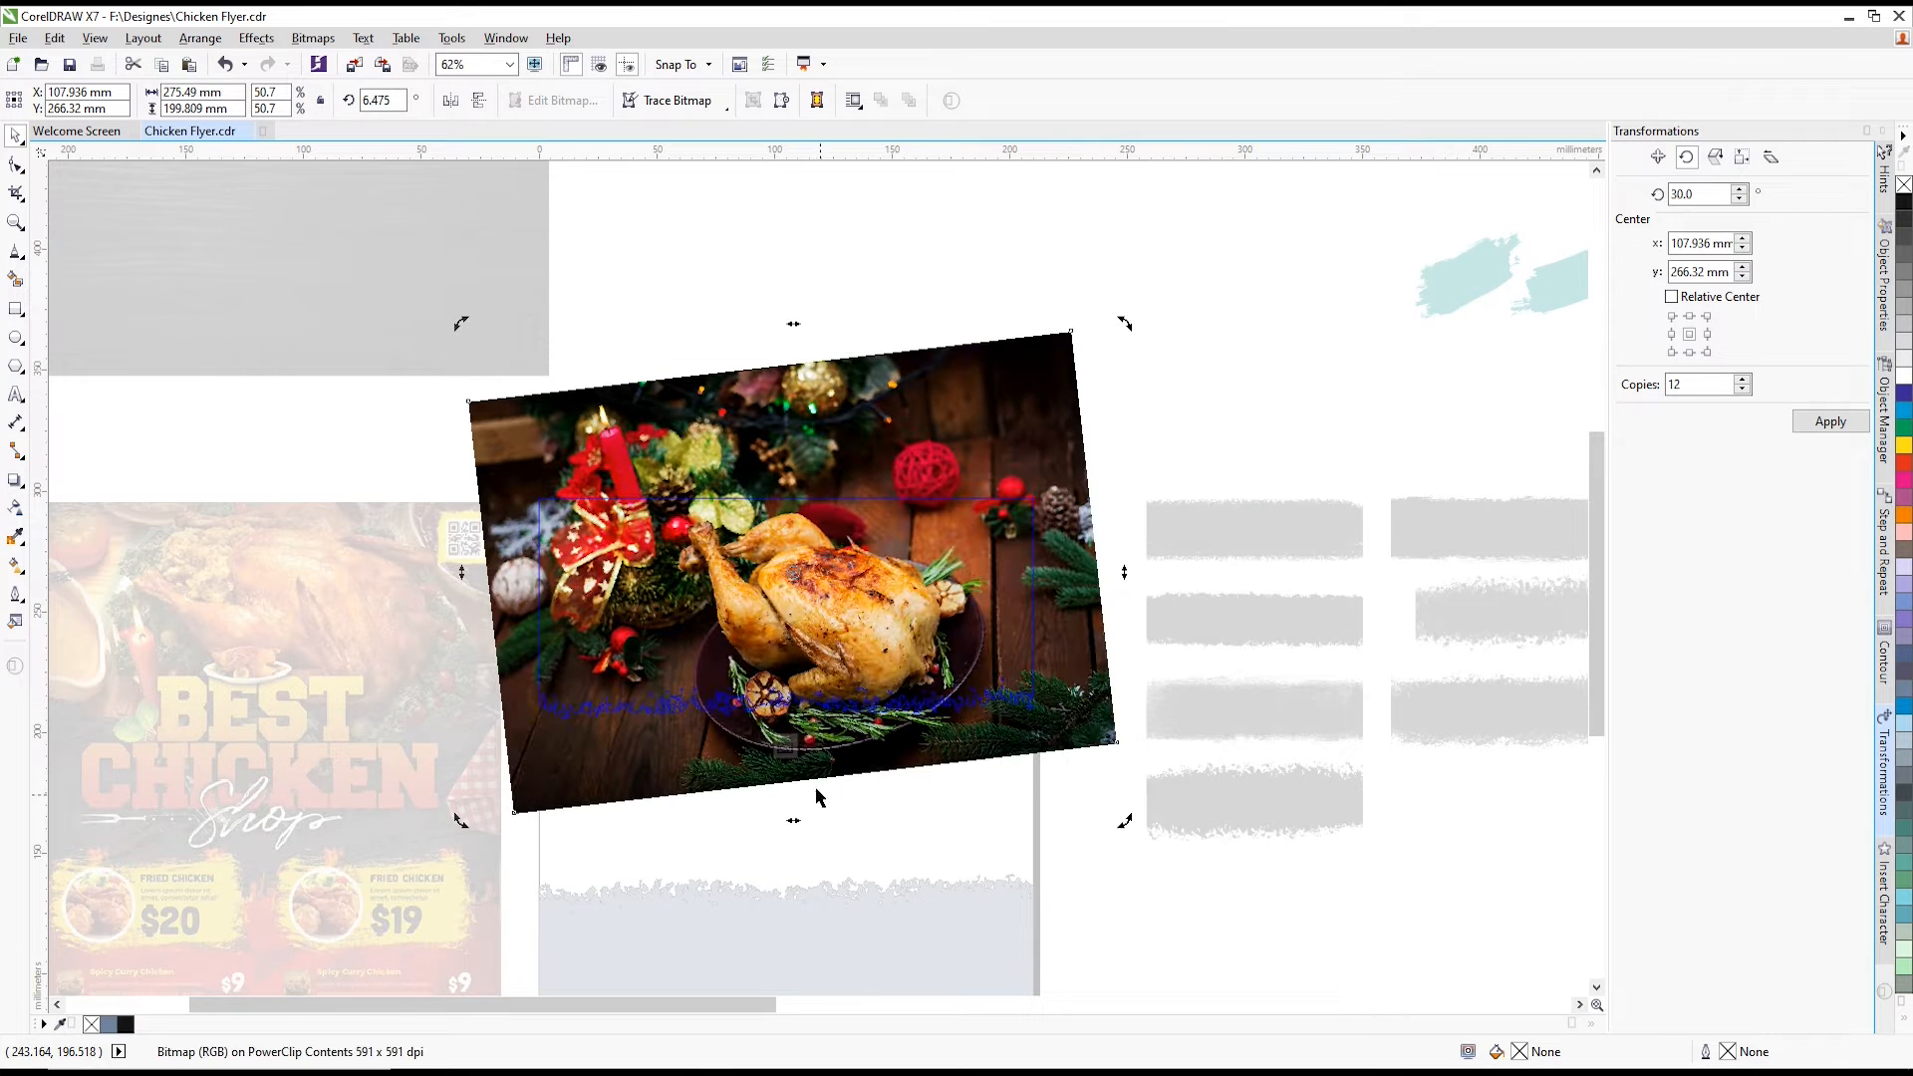
click(793, 749)
click(1124, 397)
scroll(976, 570, down, 1)
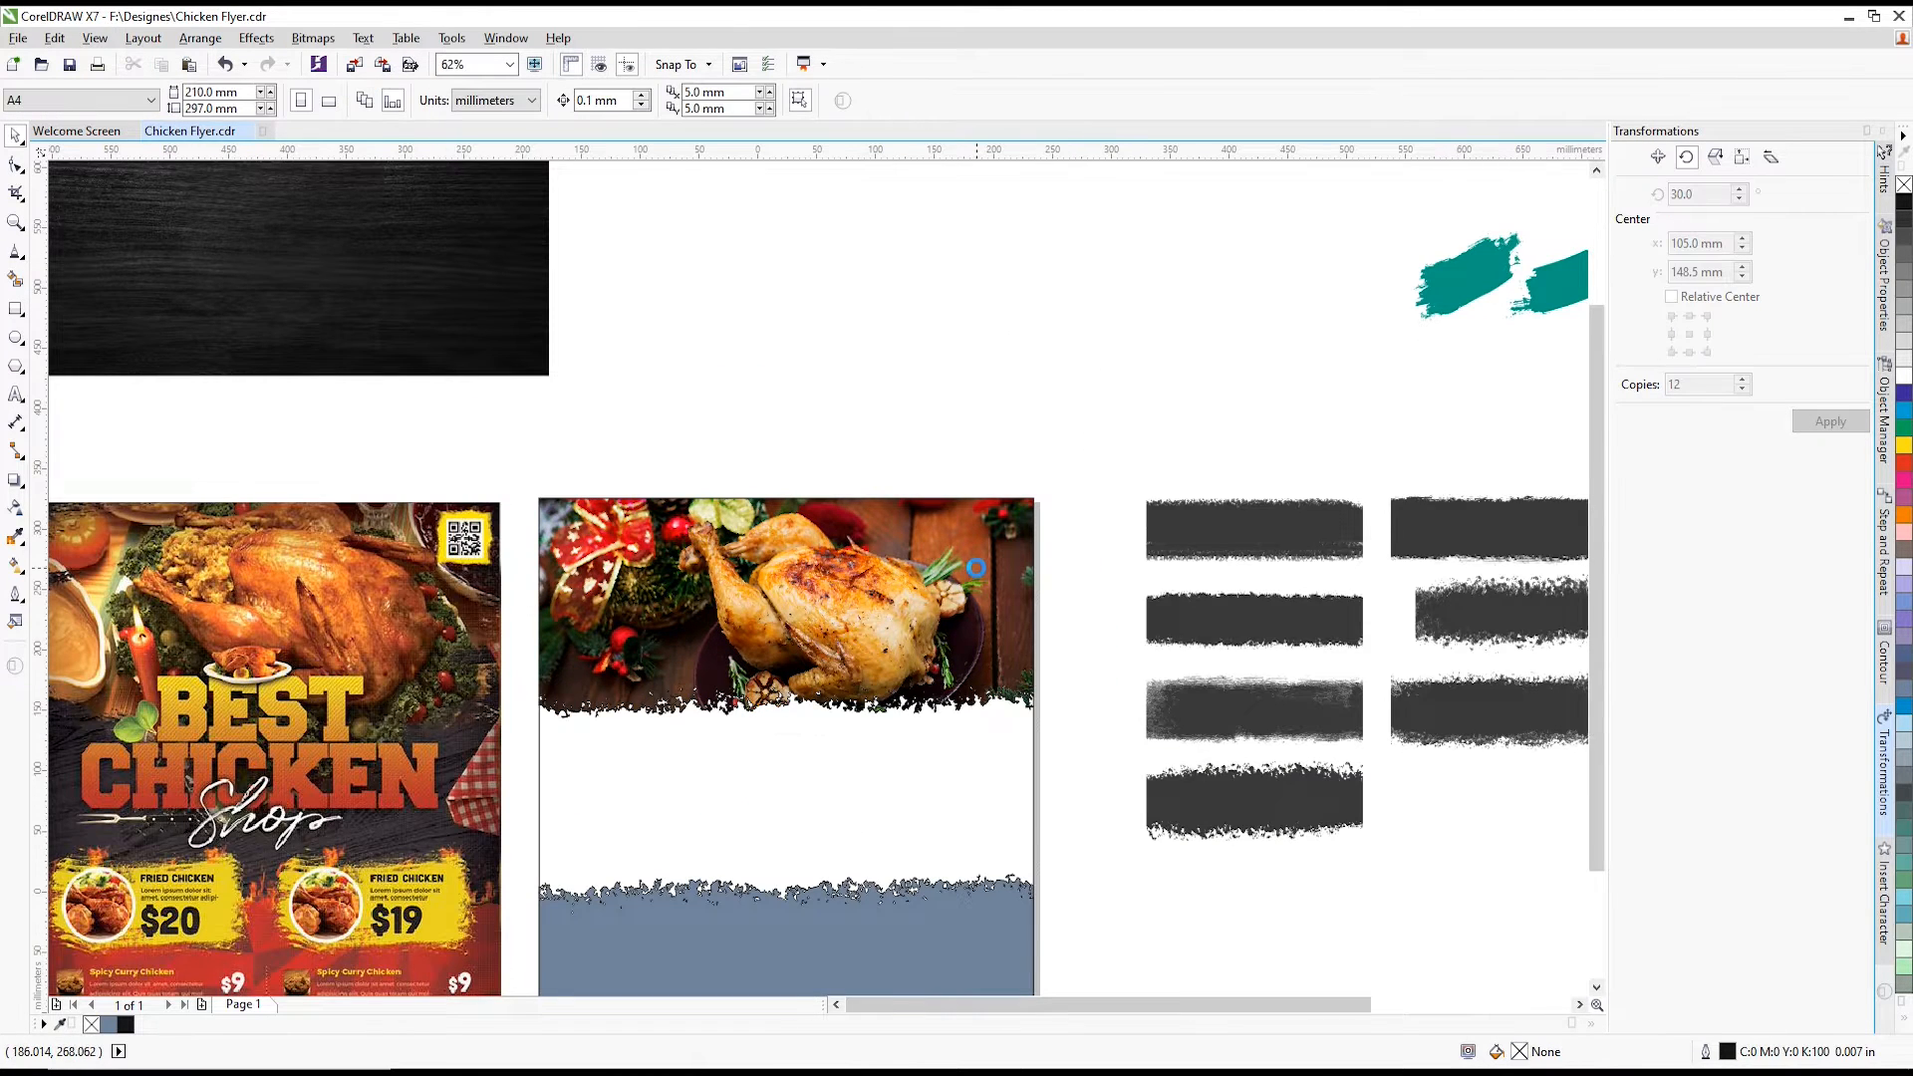
scroll(929, 607, up, 1)
click(929, 604)
click(913, 440)
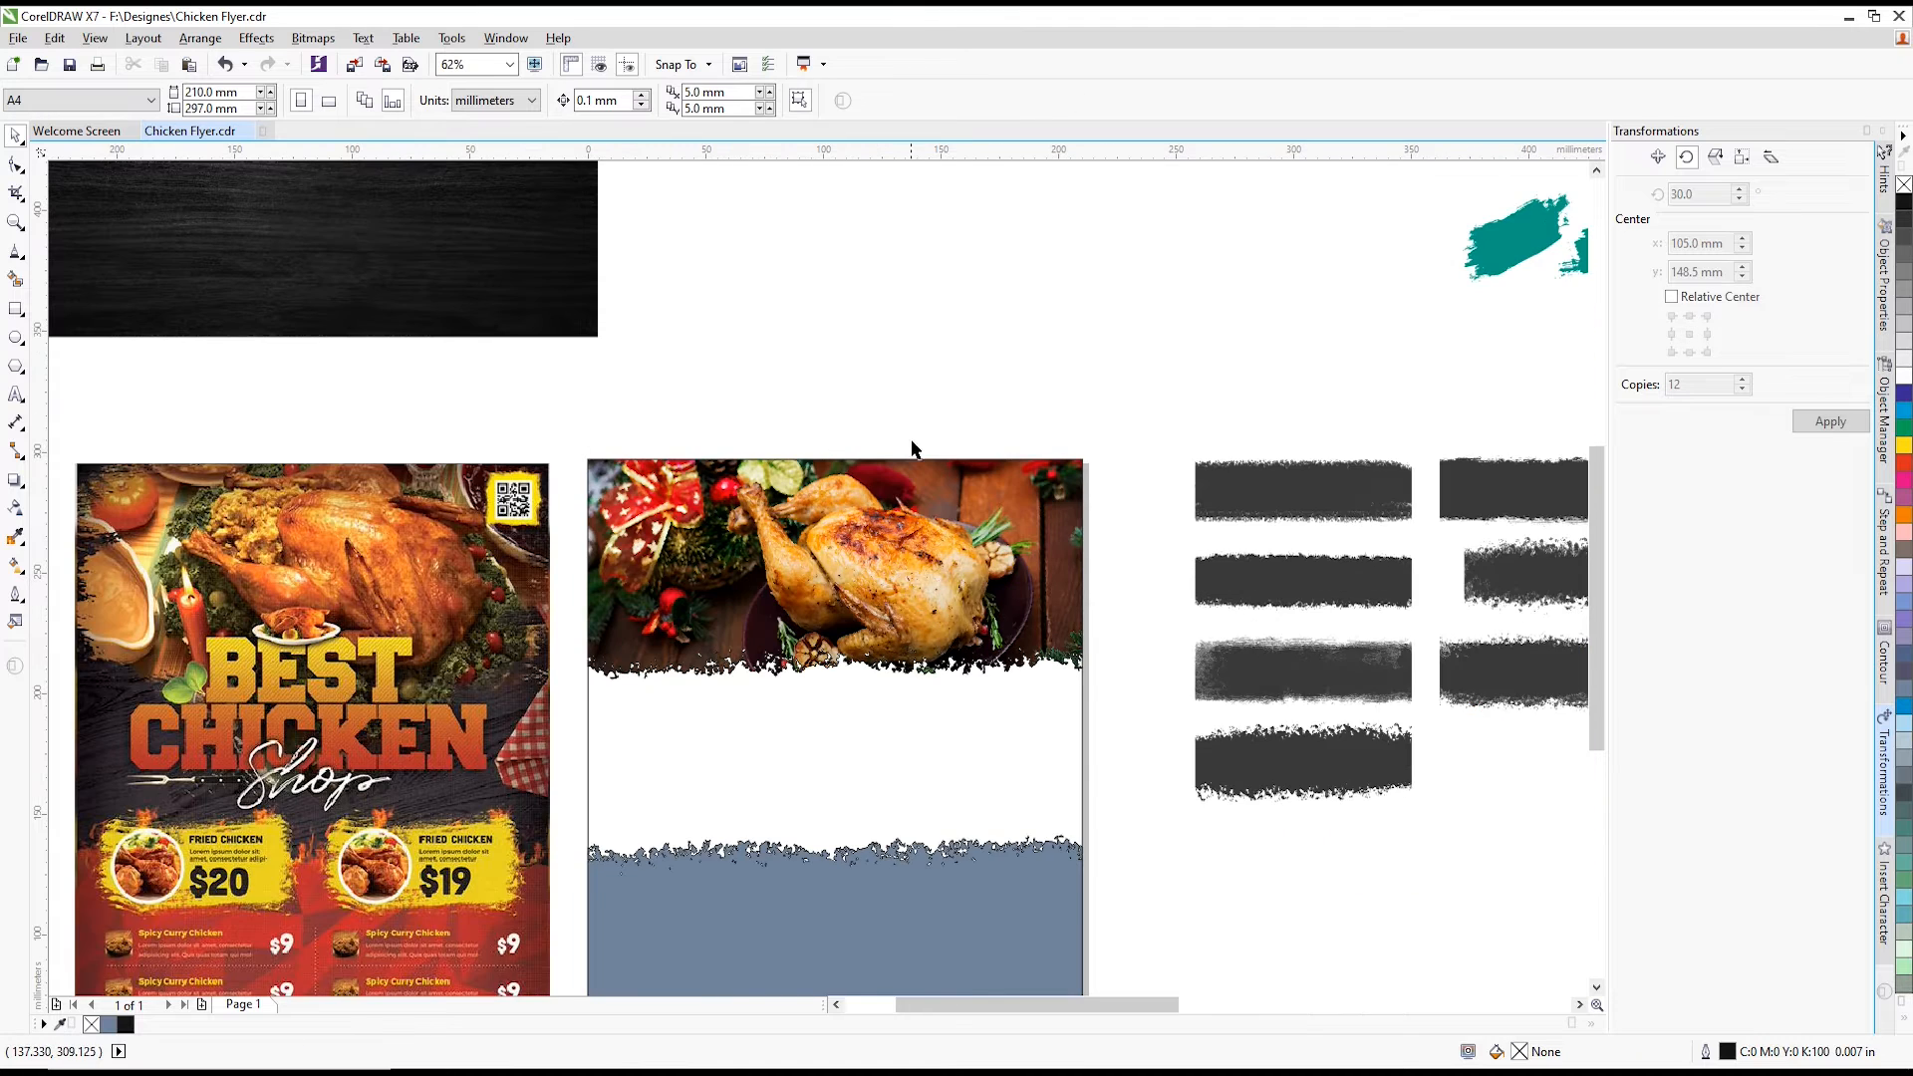
scroll(918, 460, down, 1)
scroll(907, 528, up, 1)
click(935, 687)
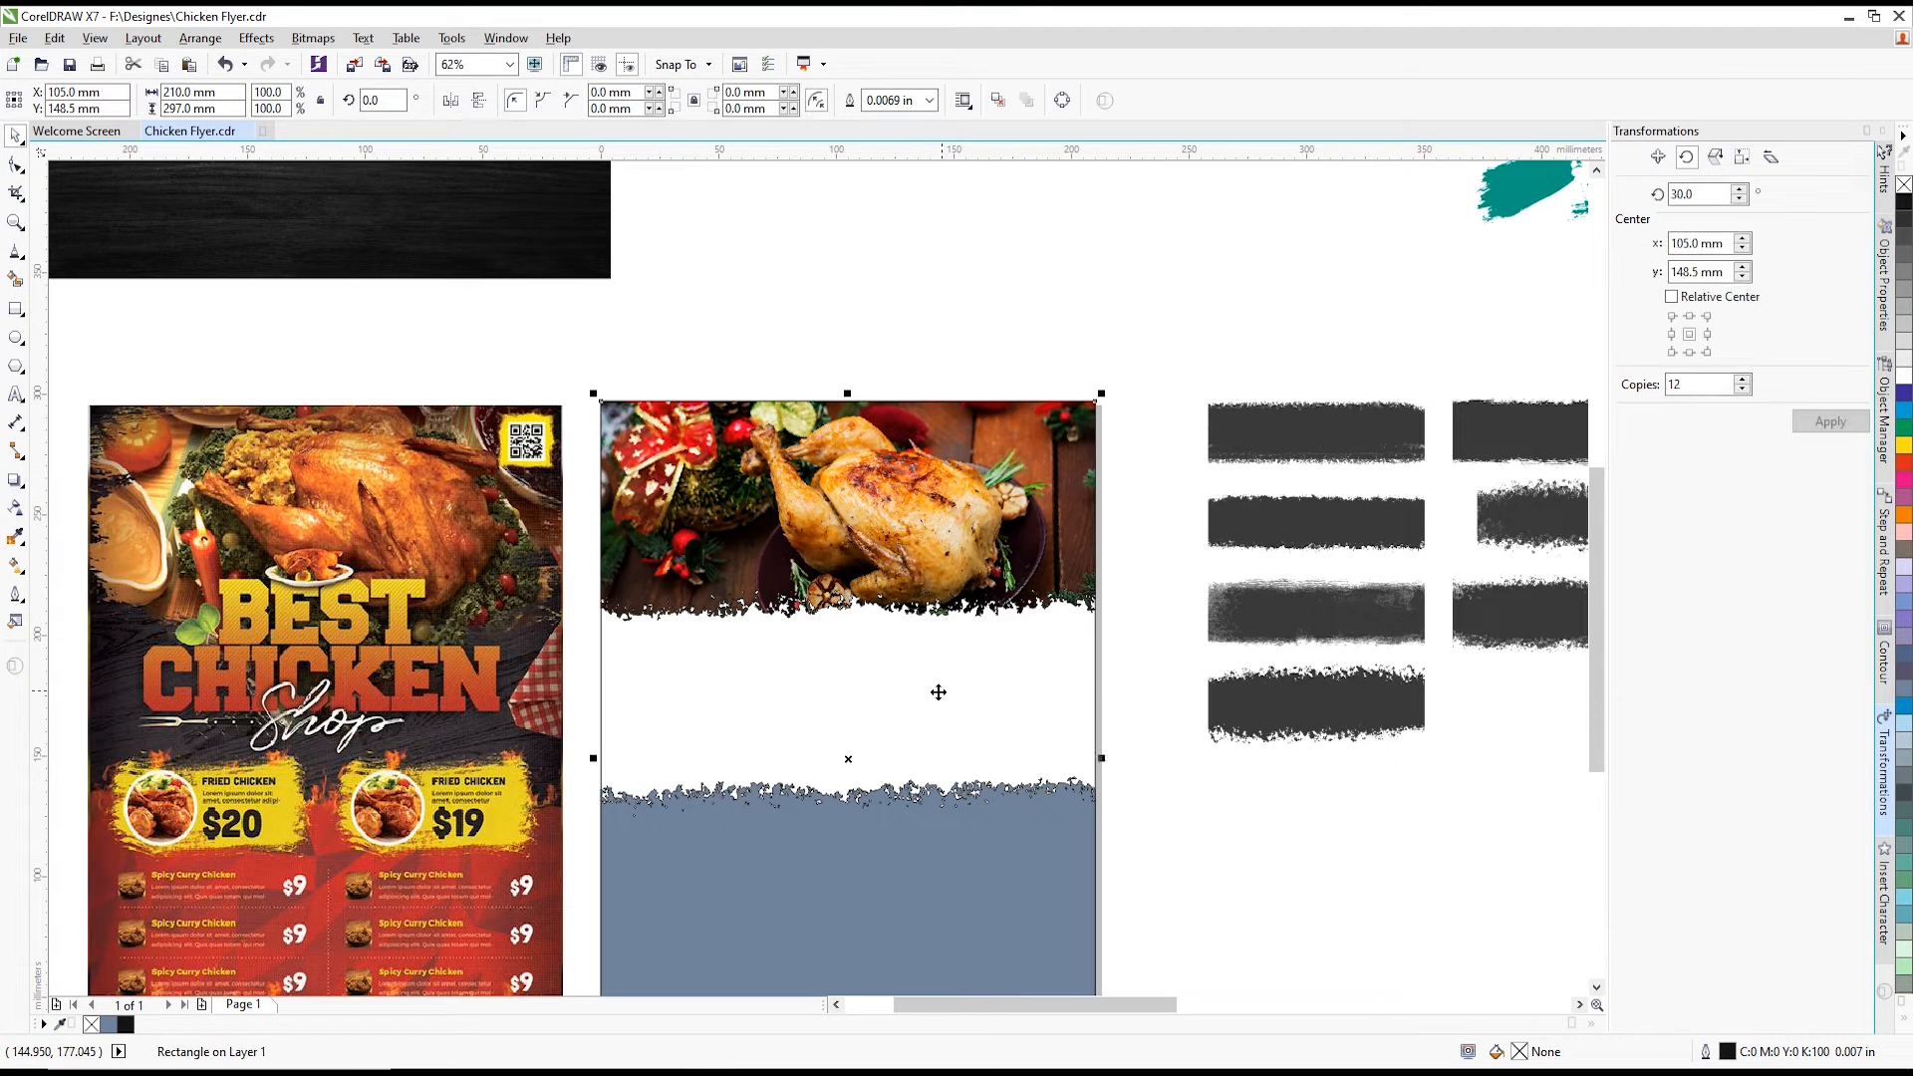
- Create a blue-grey Smart Fill shape from the blank white band in the page's middle
scroll(831, 618, down, 1)
click(601, 369)
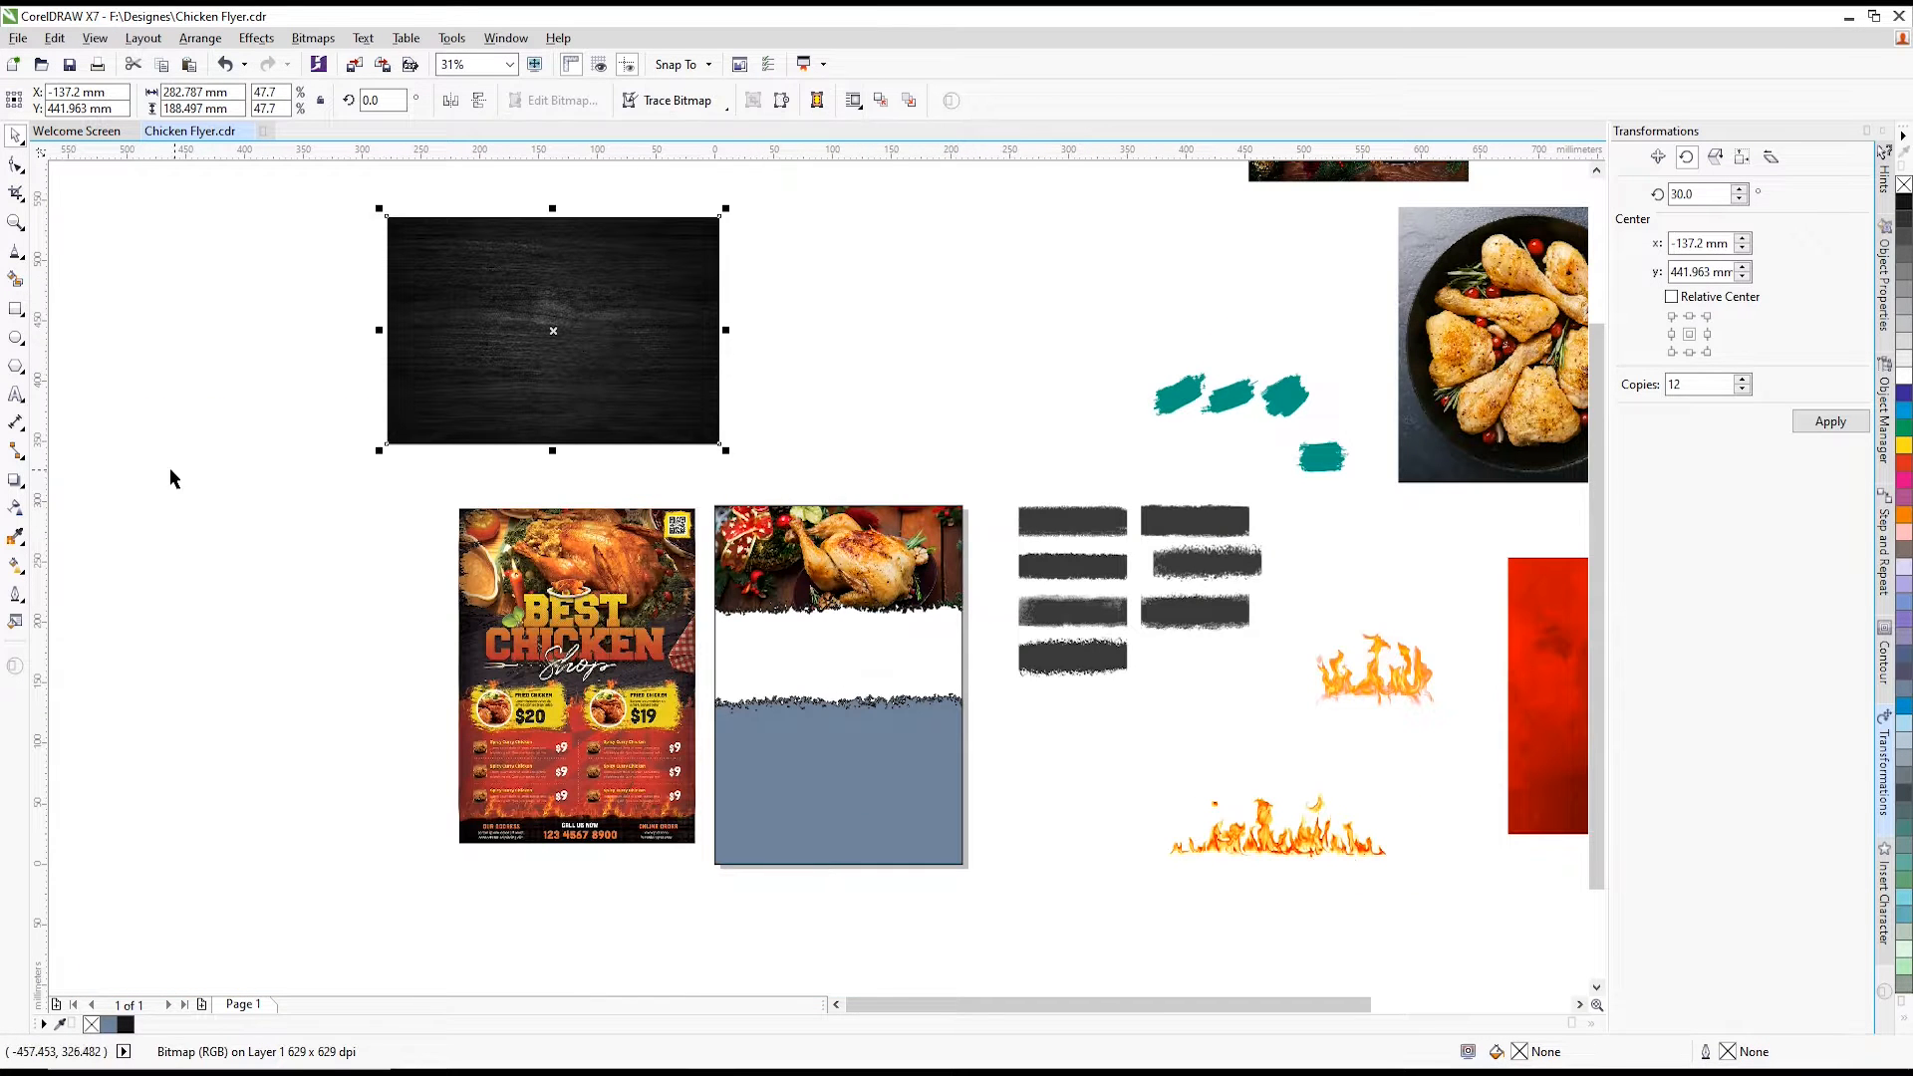
click(15, 283)
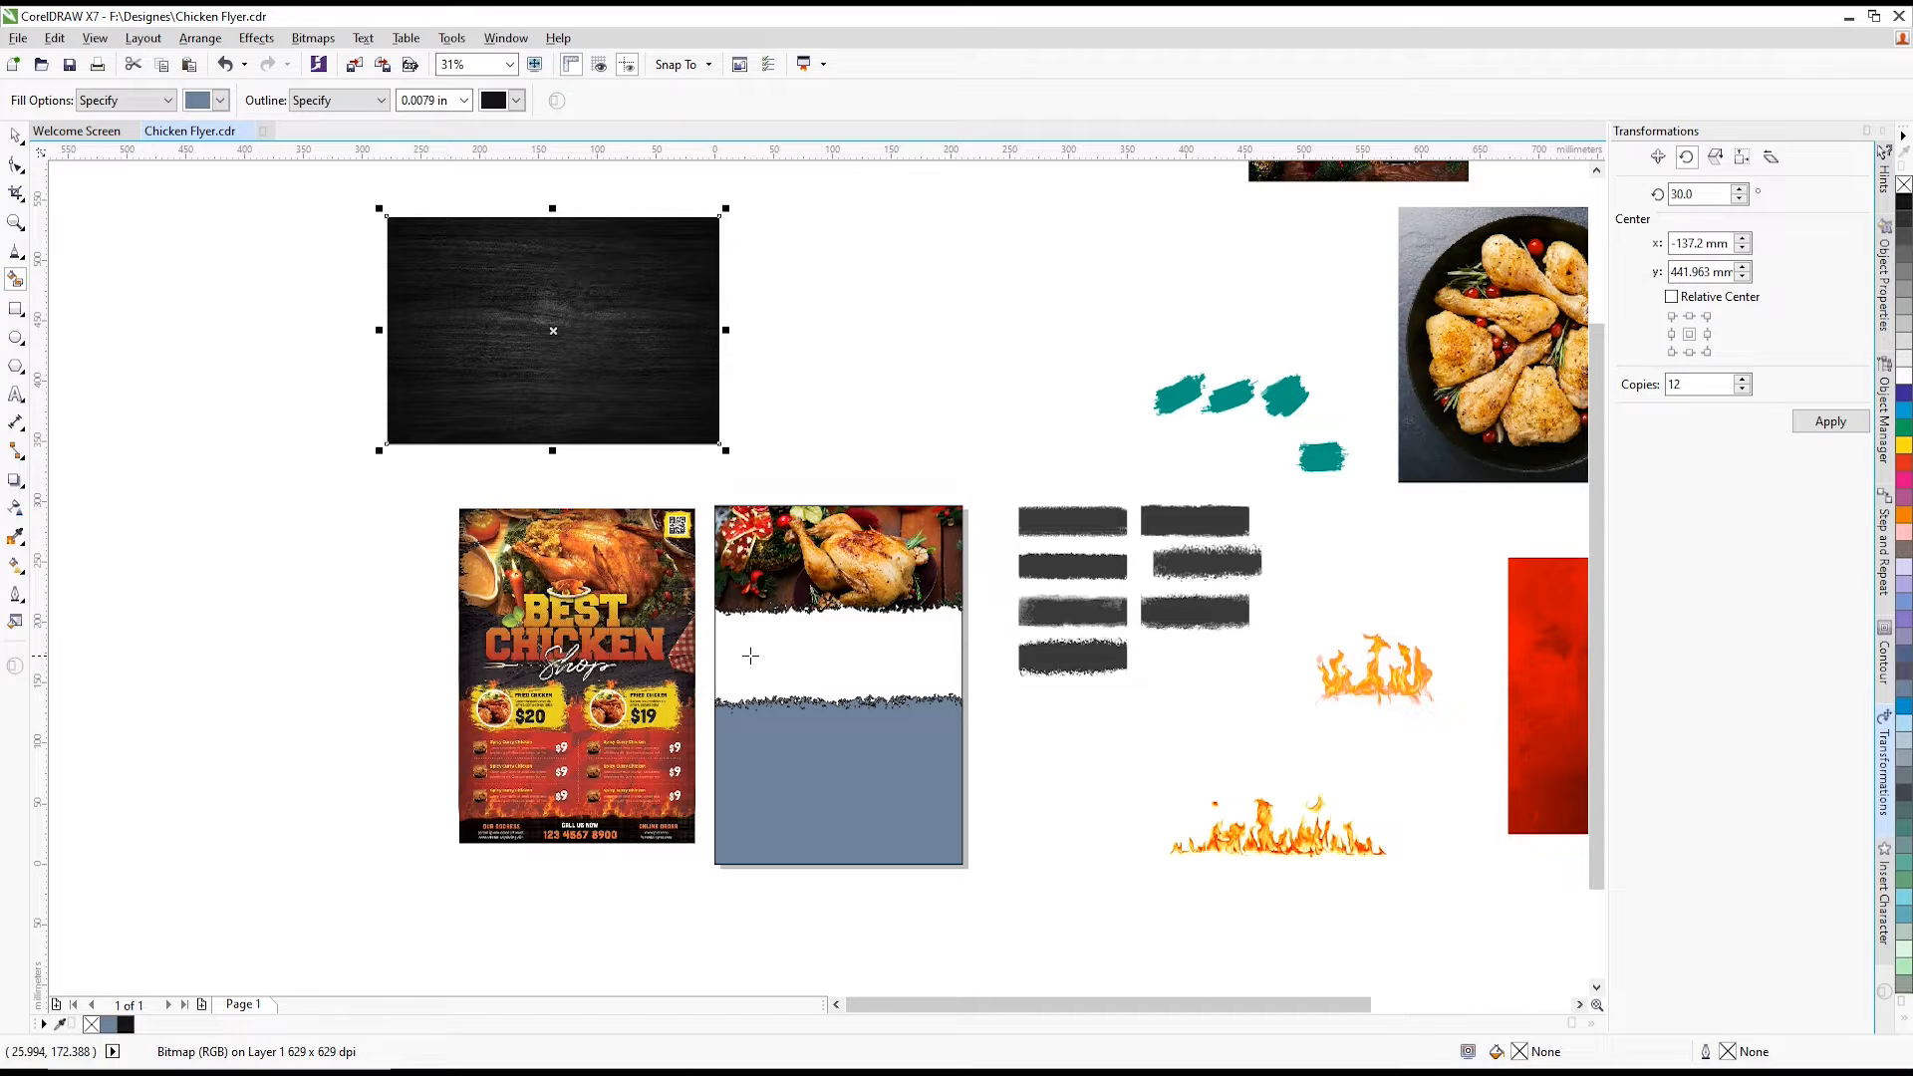
click(836, 651)
click(15, 135)
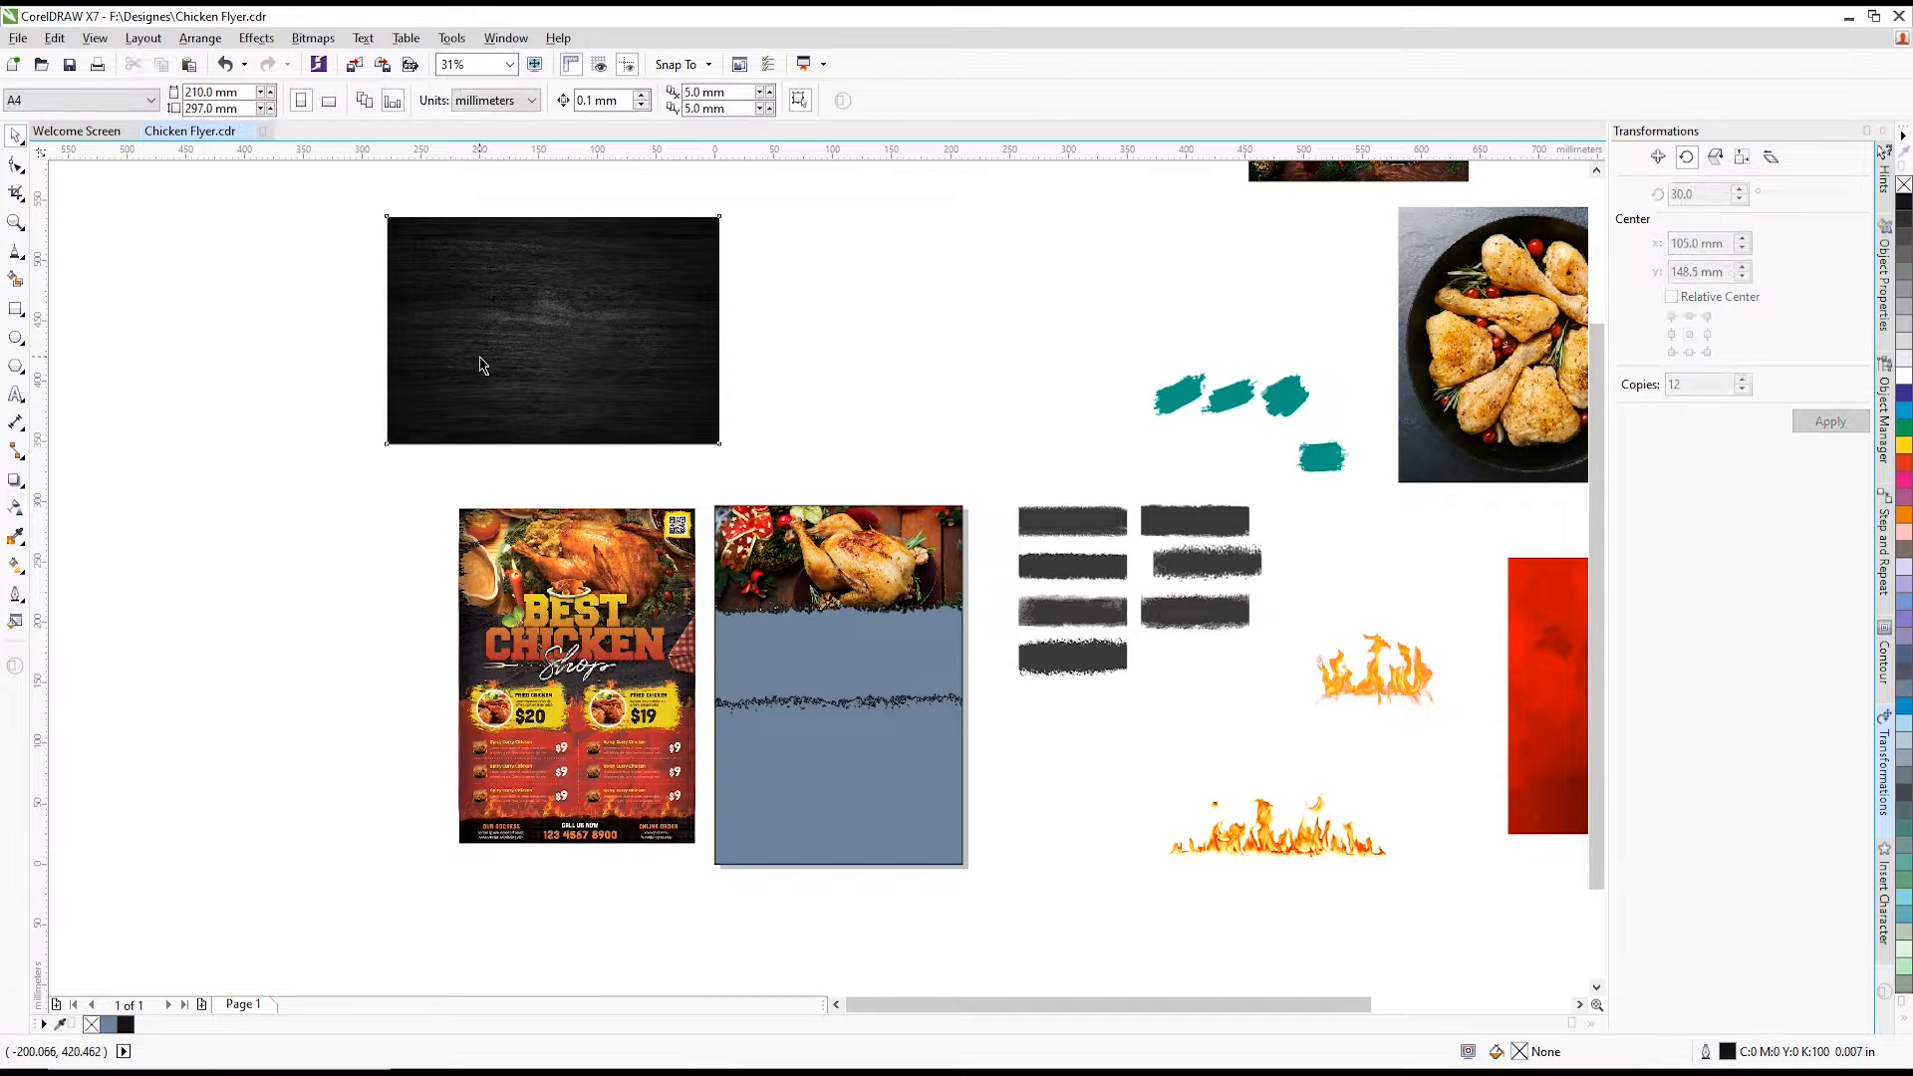
- PowerClip the dark wood texture inside the middle band of the page
right_click(529, 326)
click(579, 336)
click(802, 642)
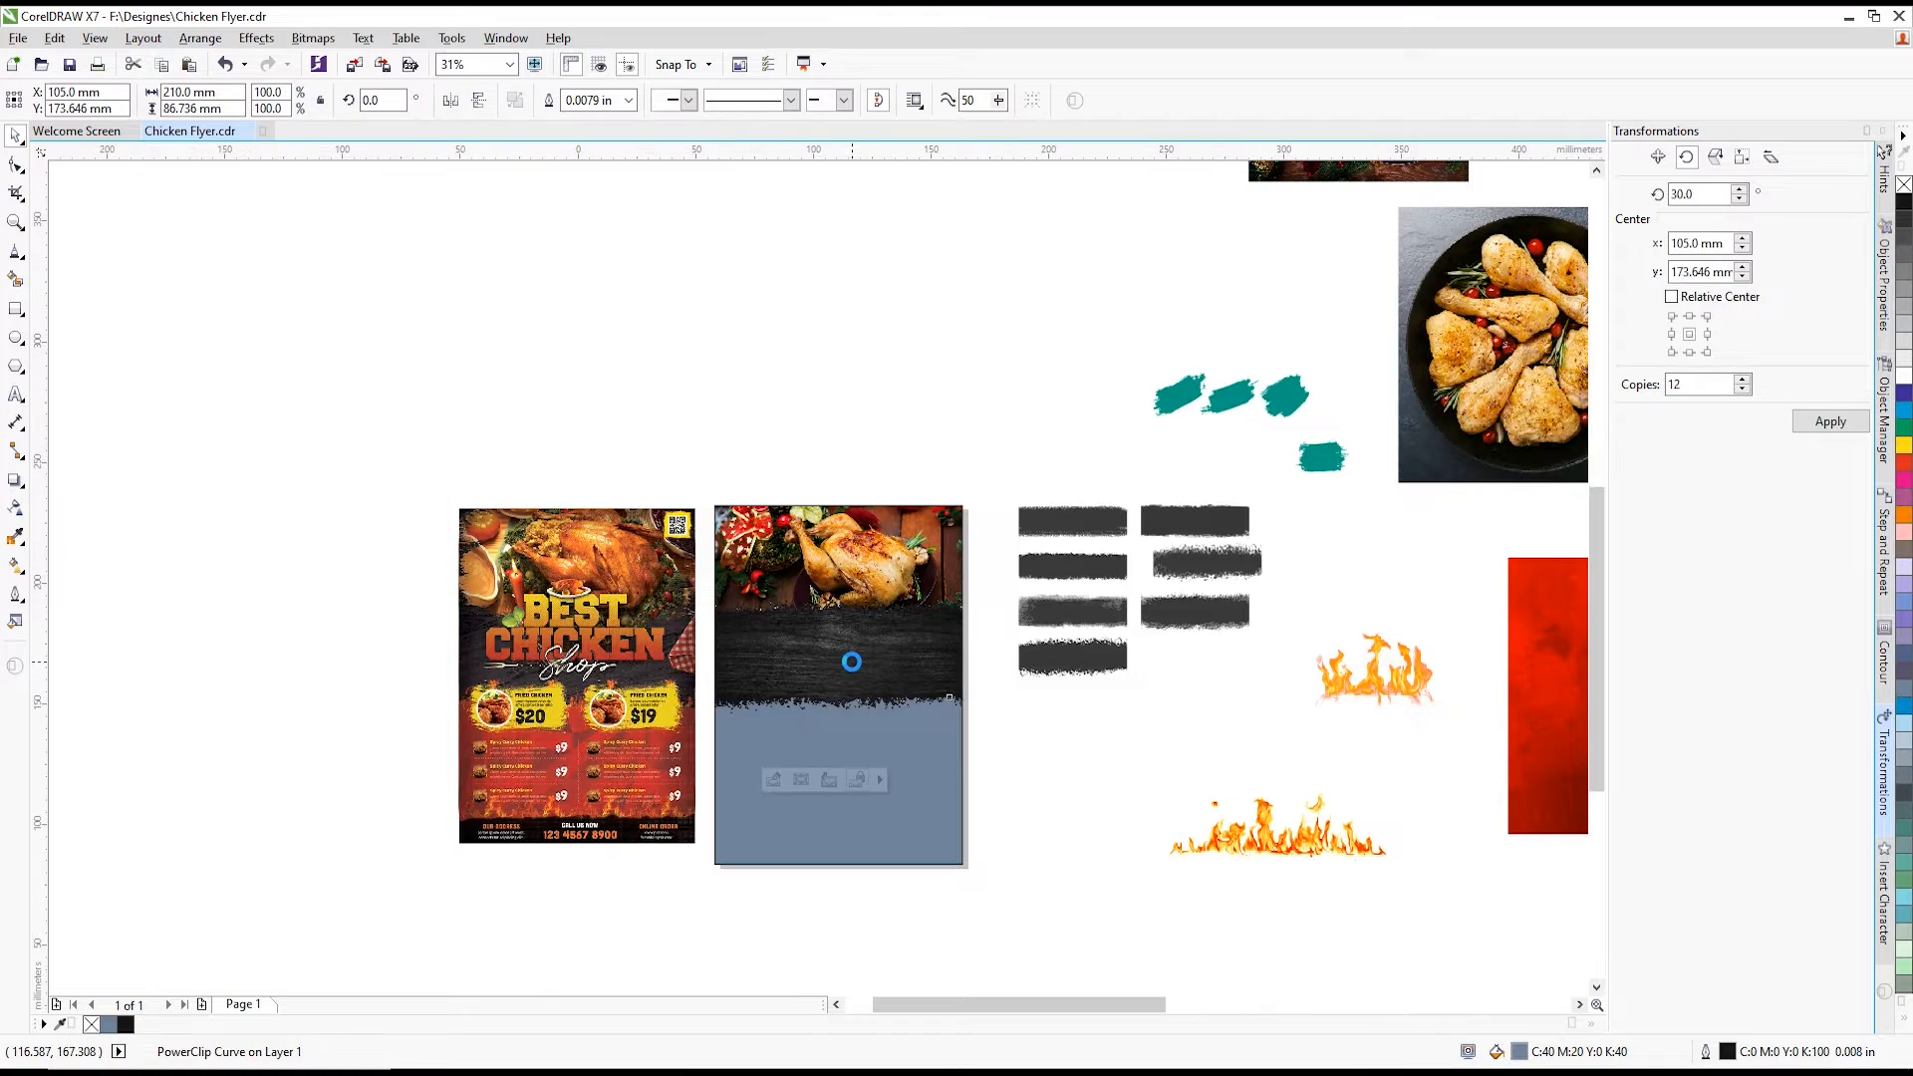
scroll(892, 612, up, 2)
click(1108, 680)
scroll(941, 557, up, 1)
scroll(932, 548, down, 1)
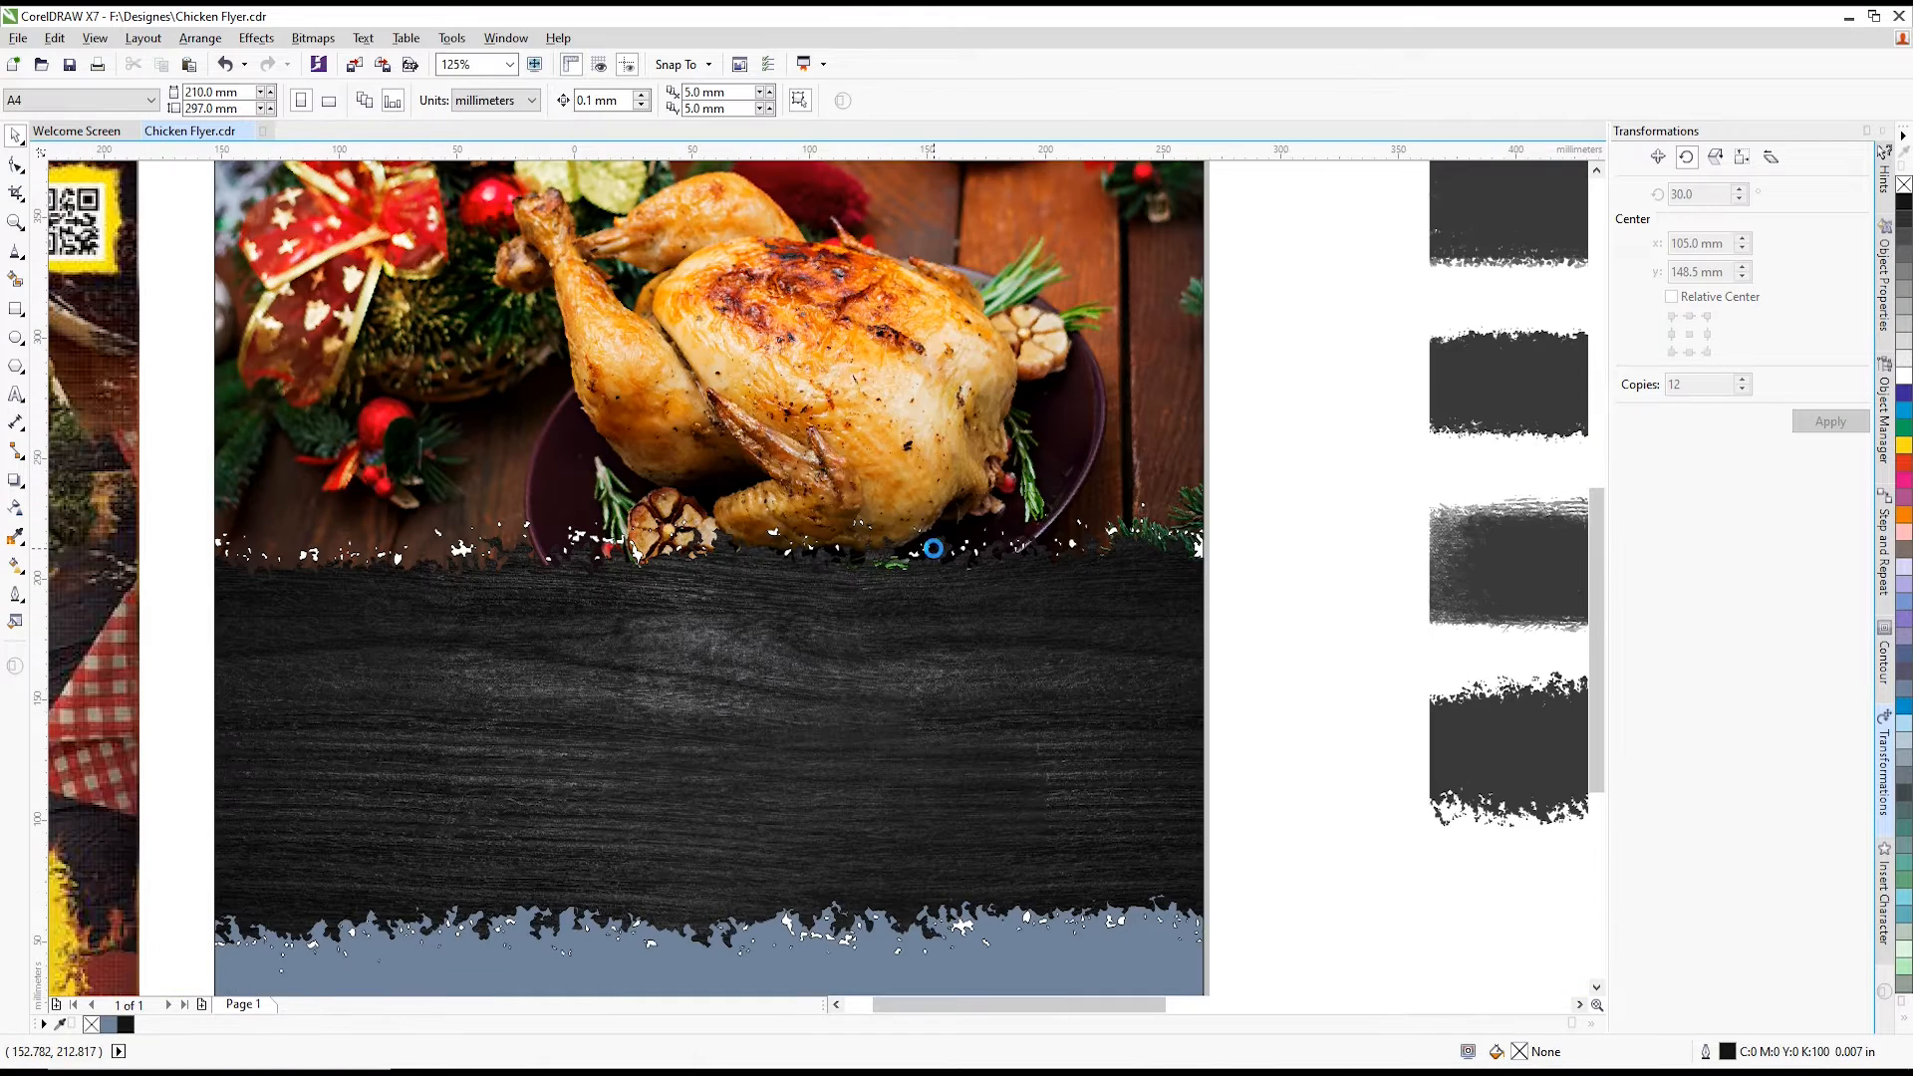
- Resize the clipped wood texture to about 227 by 151 mm, position it over the middle band, and finish editing
click(933, 632)
click(775, 778)
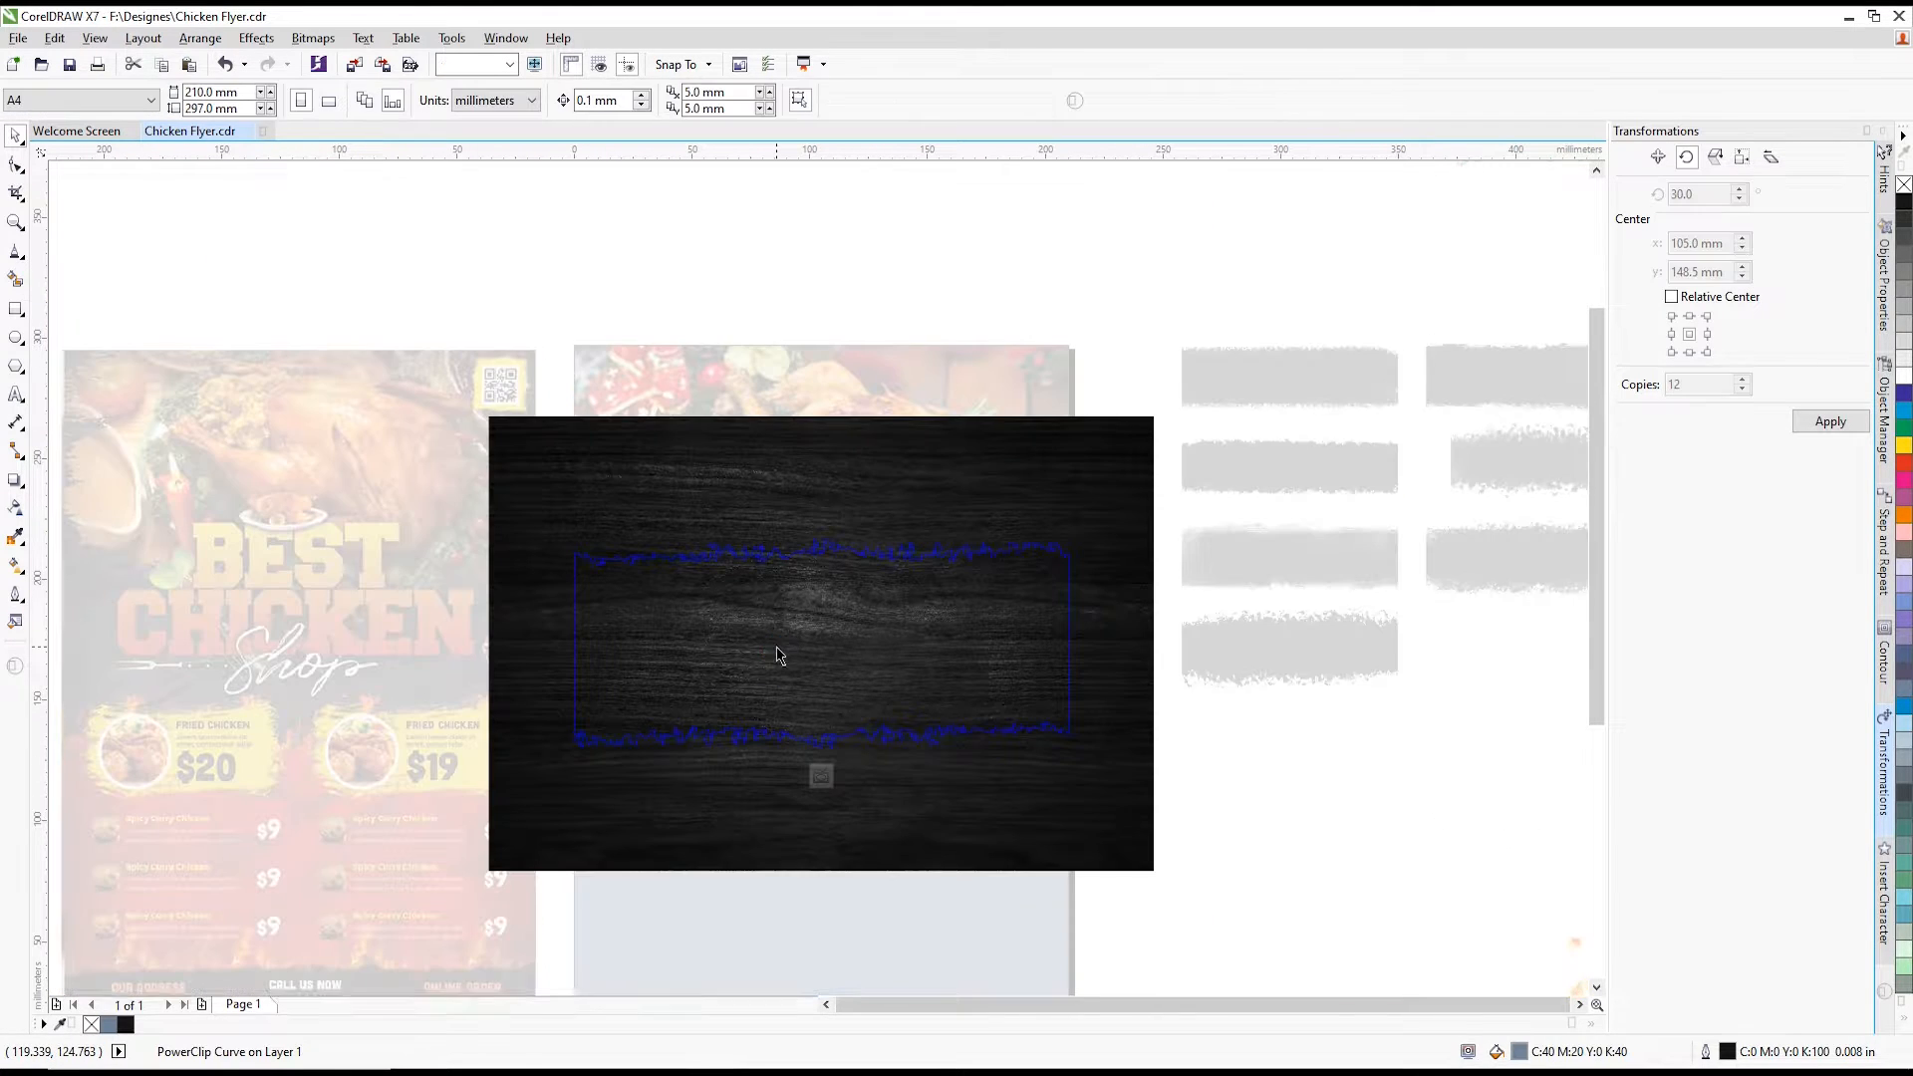
drag(1160, 880, 1026, 783)
drag(871, 673, 941, 699)
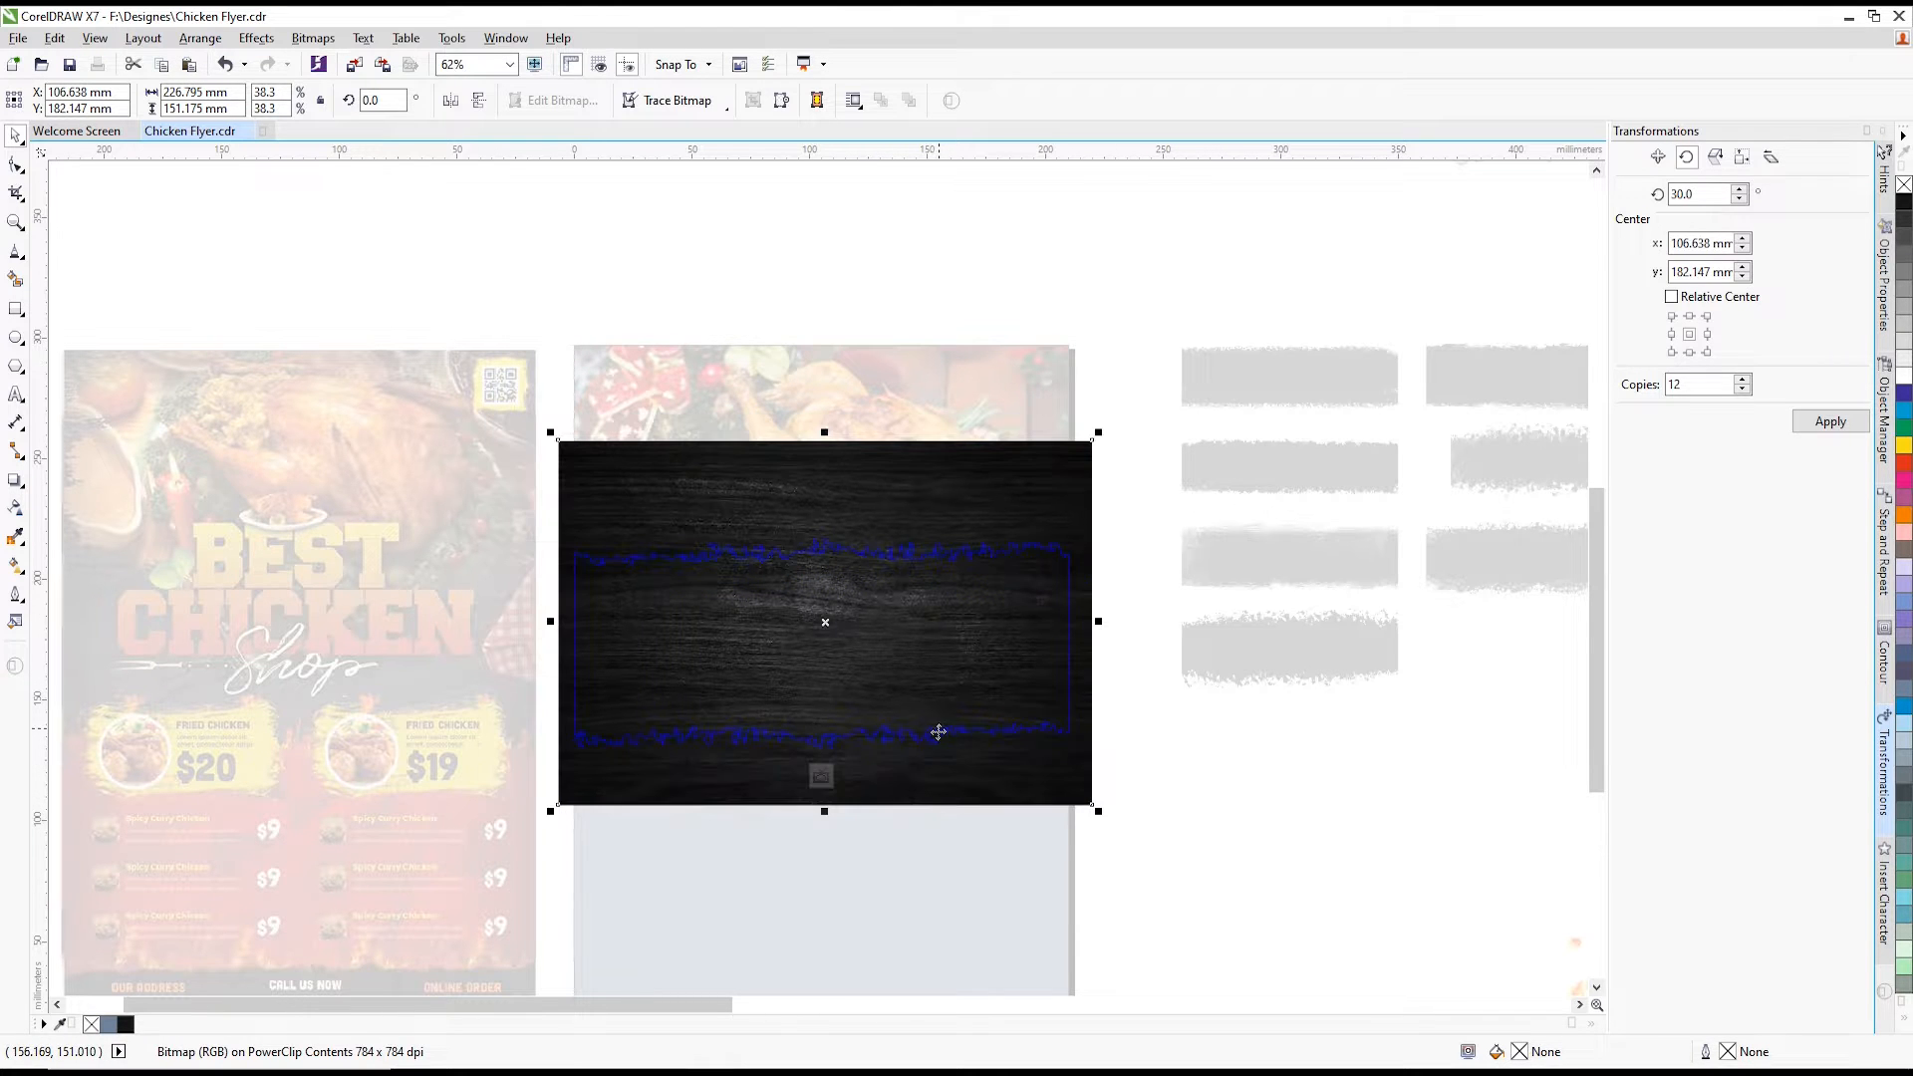
click(823, 778)
click(1119, 803)
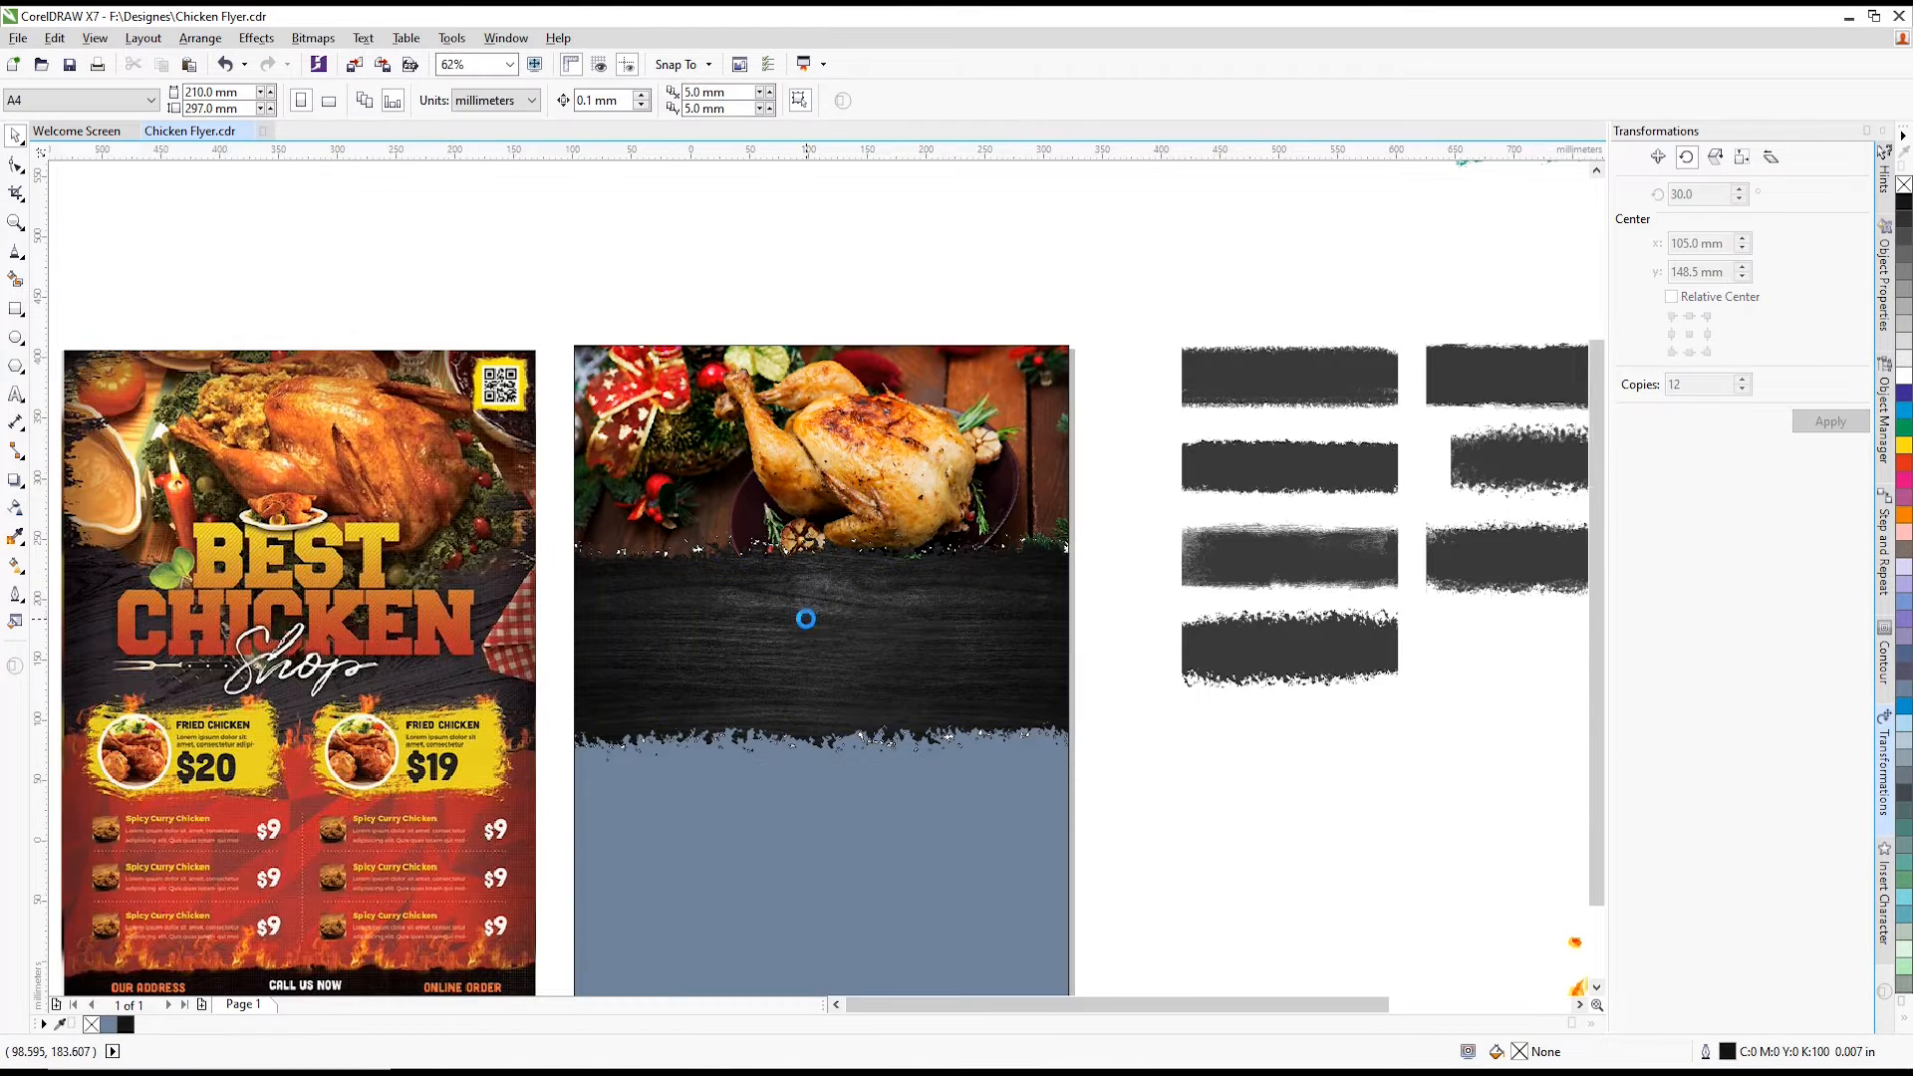
- Bring the red smoky texture closer to the page and PowerClip it inside the blue-grey lower section
scroll(803, 622, down, 2)
scroll(719, 597, down, 2)
drag(1178, 671, 833, 837)
scroll(835, 802, up, 2)
right_click(835, 797)
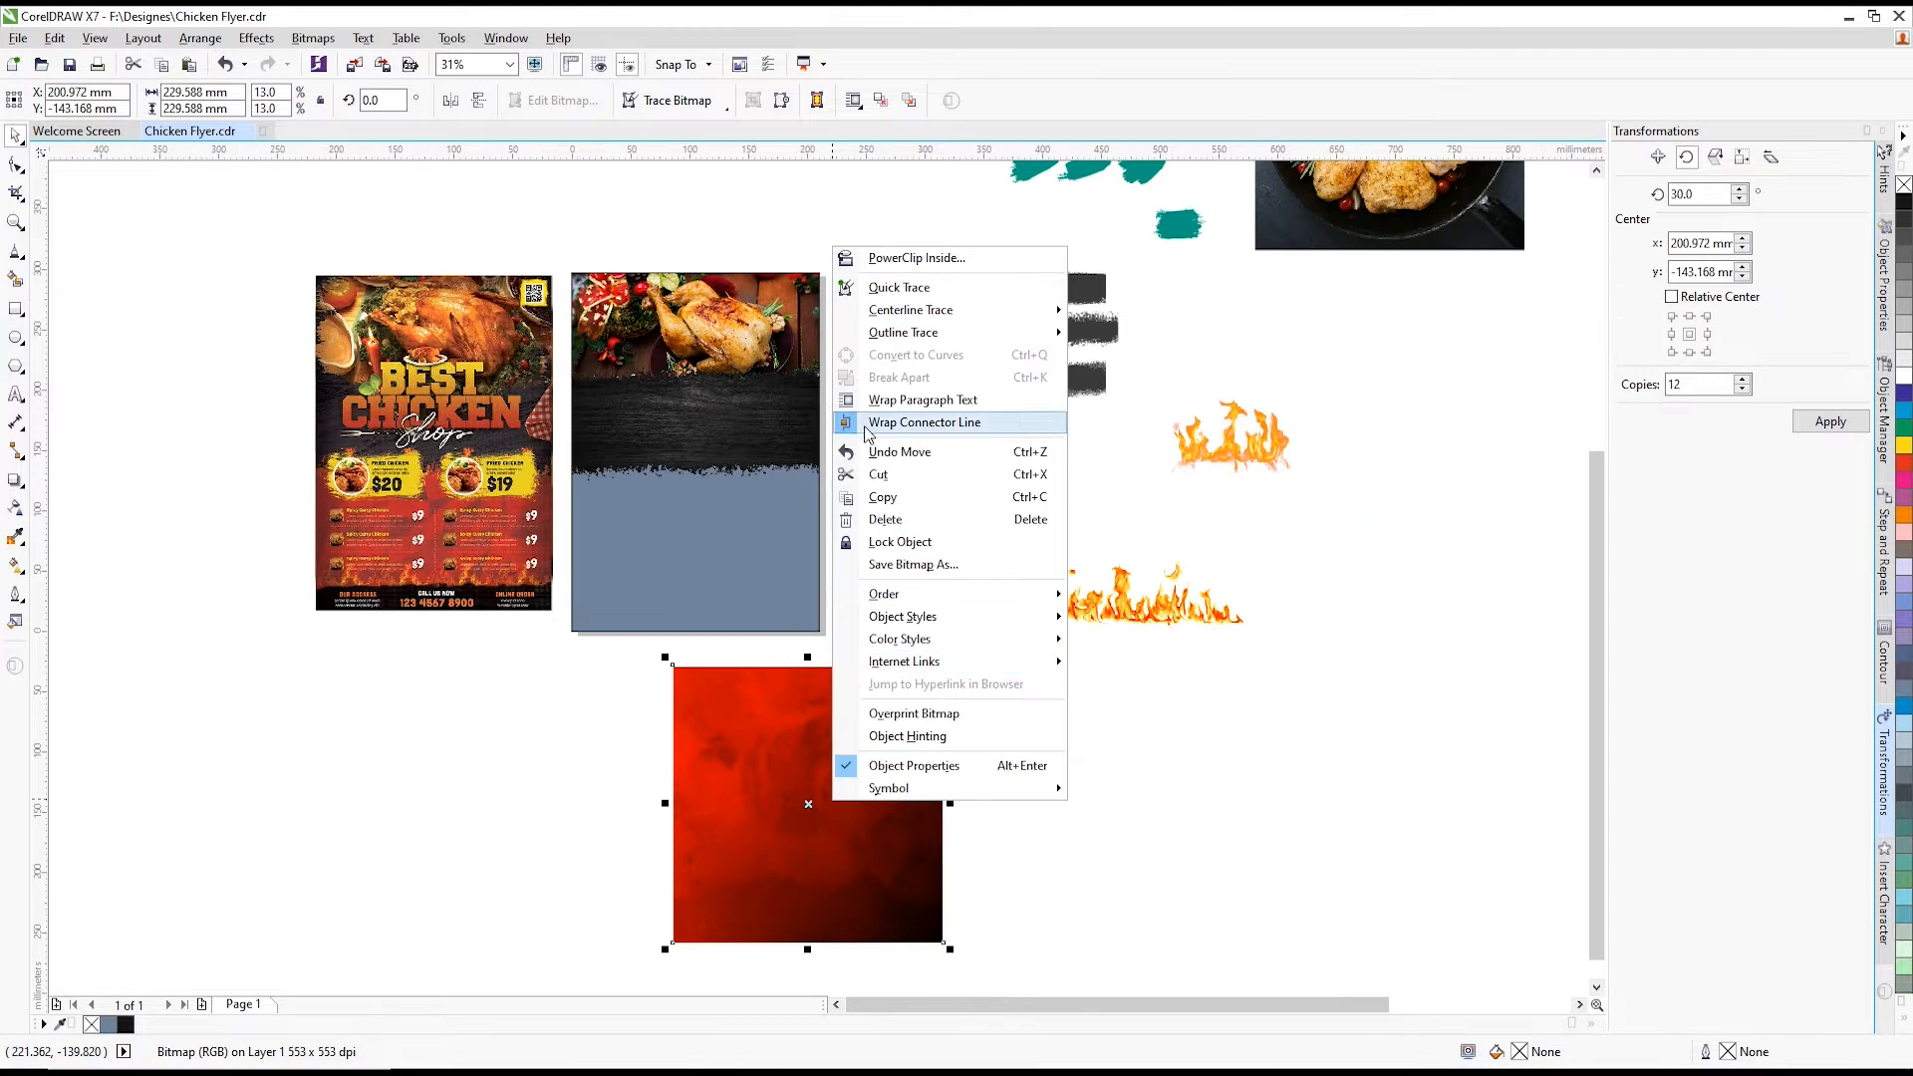
click(902, 258)
click(794, 517)
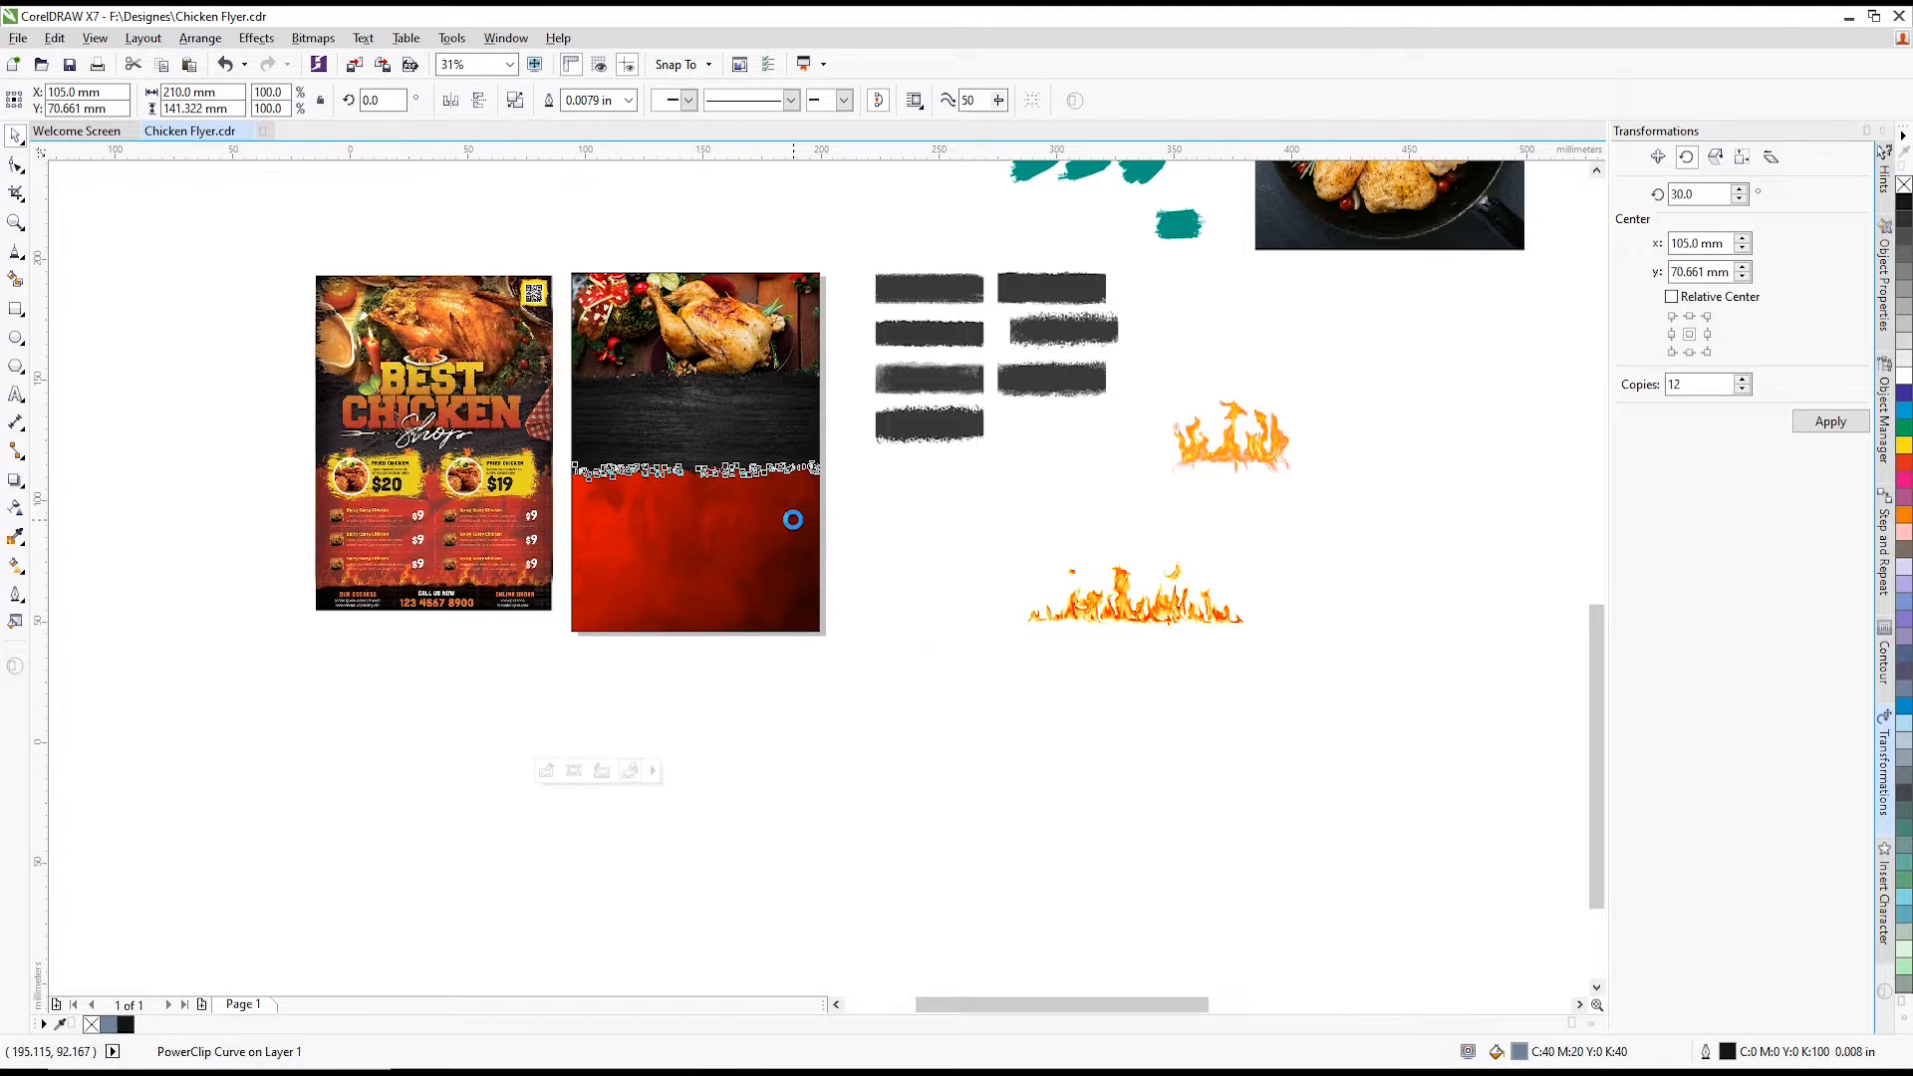
- Open the lower section's PowerClip contents to check the red texture's placement, and finish editing
scroll(794, 518, up, 2)
scroll(764, 637, down, 2)
scroll(717, 566, up, 2)
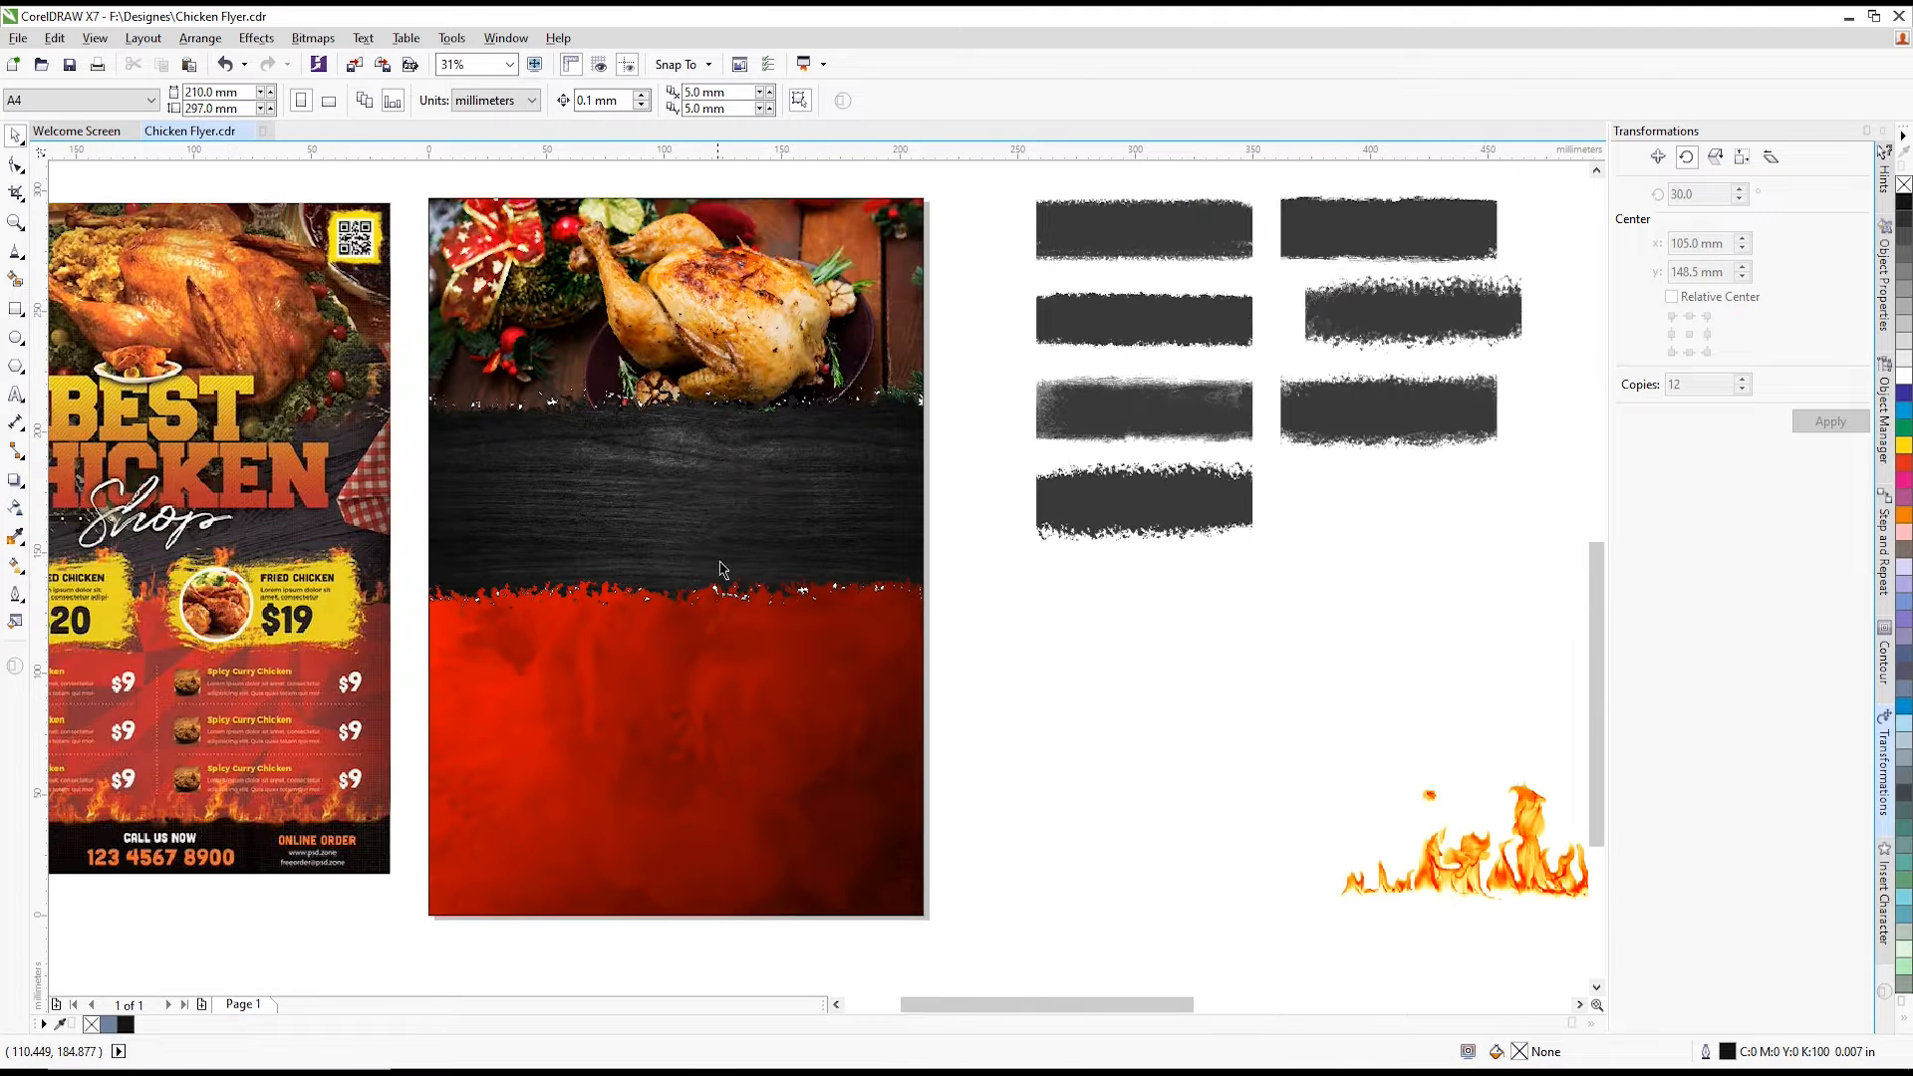
click(625, 942)
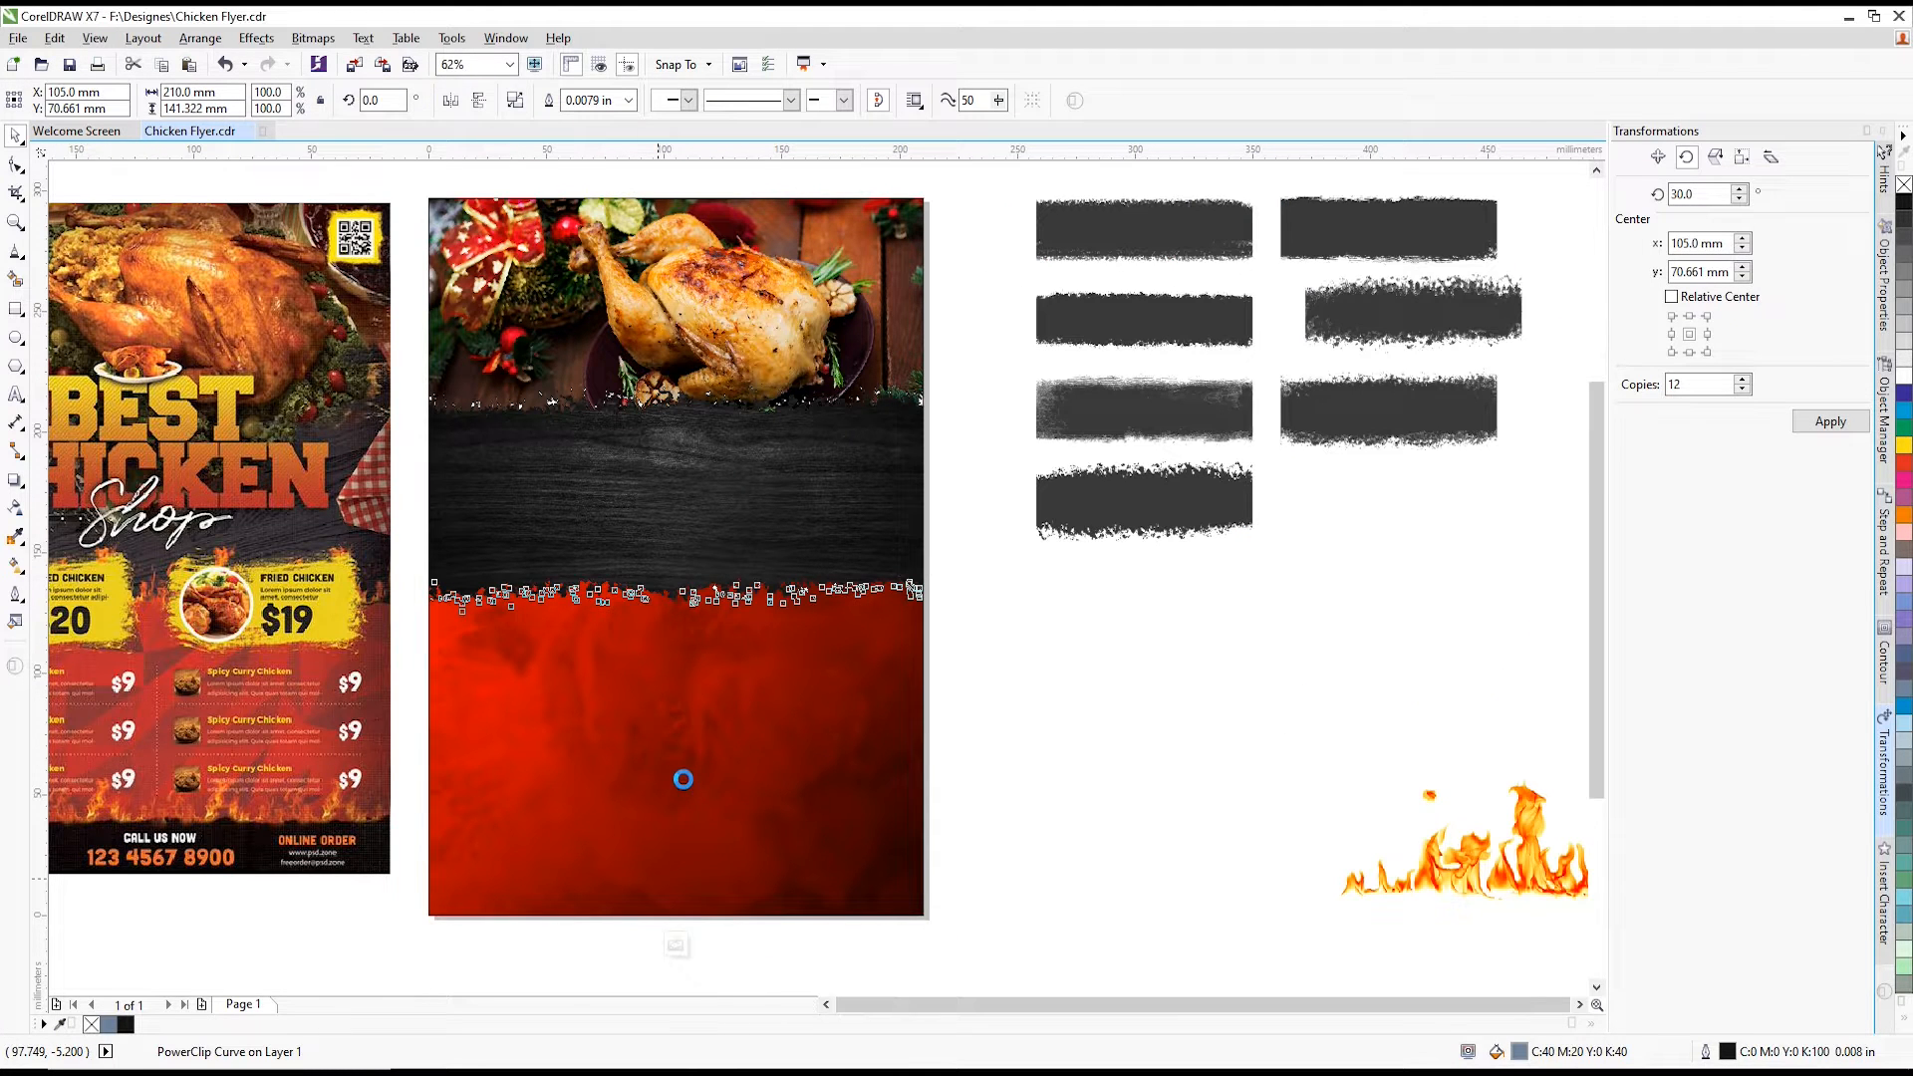
click(694, 755)
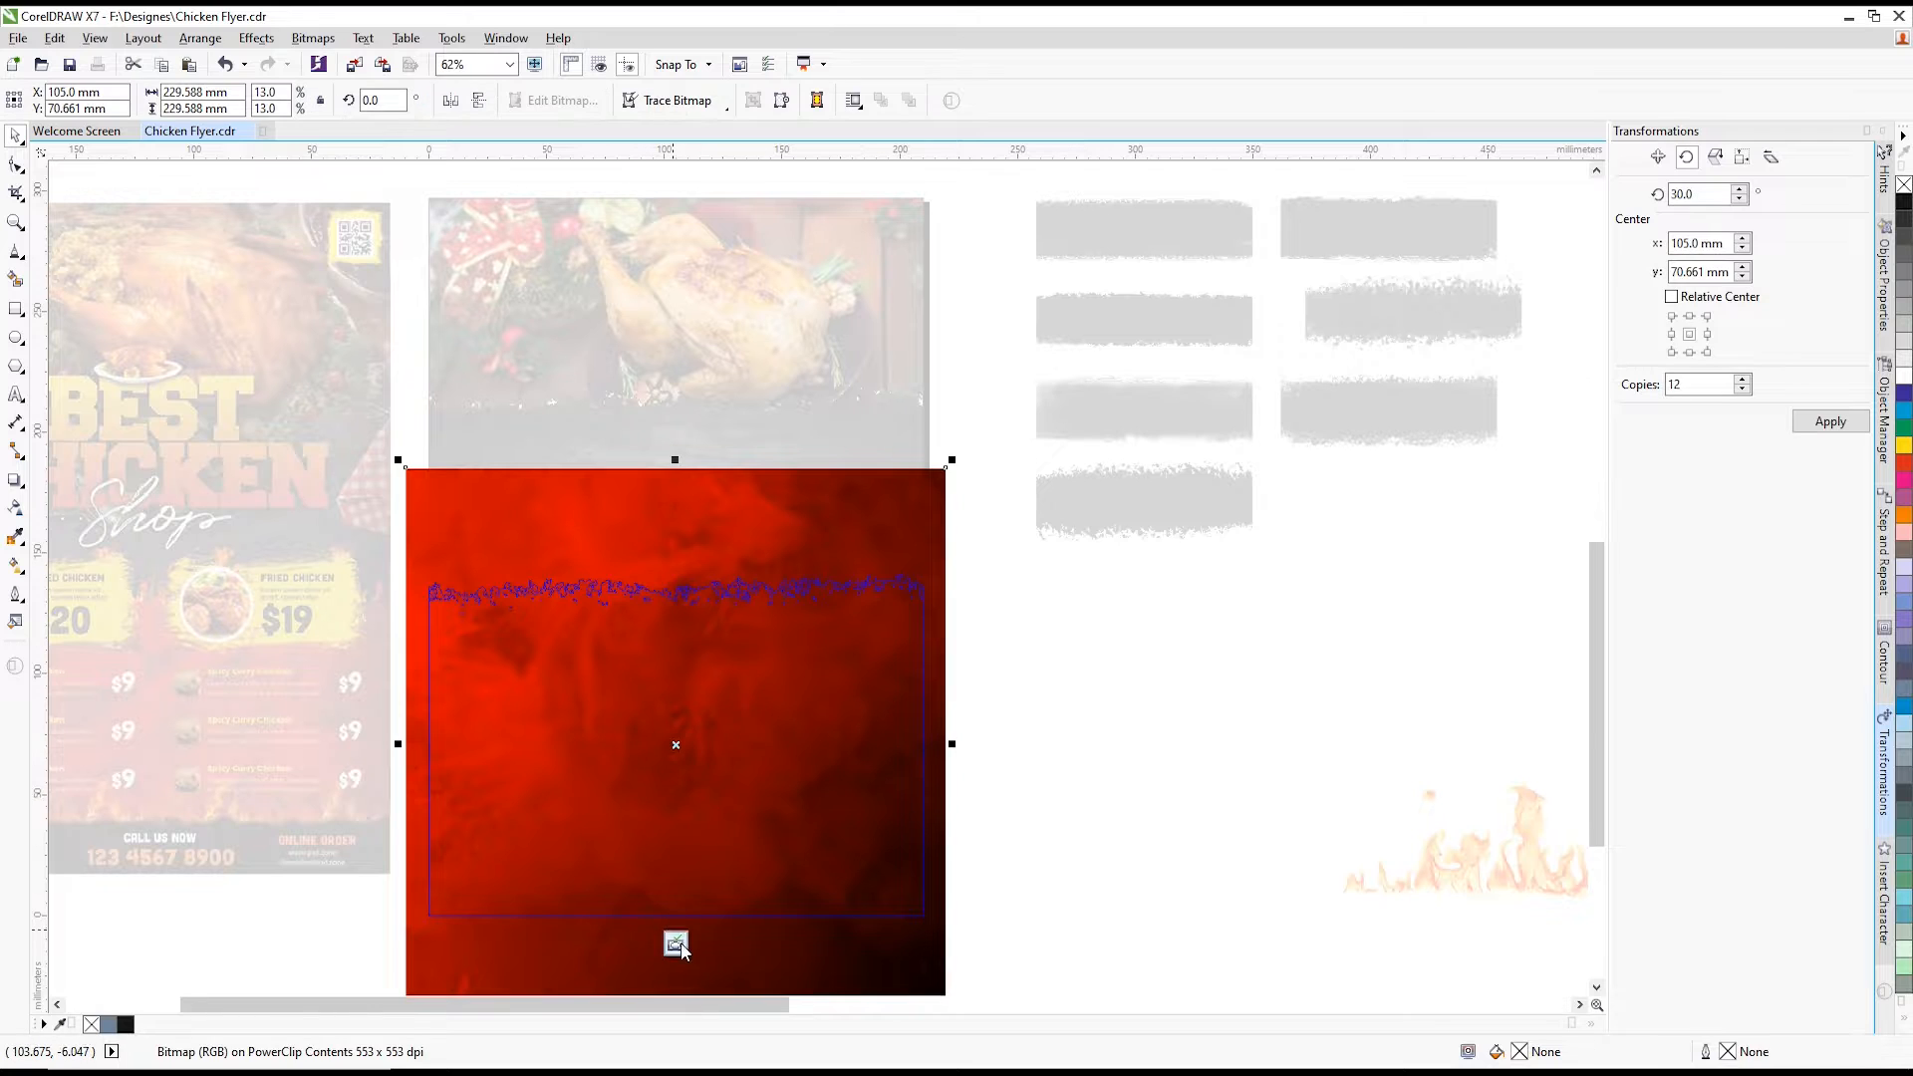
click(675, 942)
- Try removing the red section to inspect the white gaps along its torn edge, and undo the removal
scroll(764, 612, up, 4)
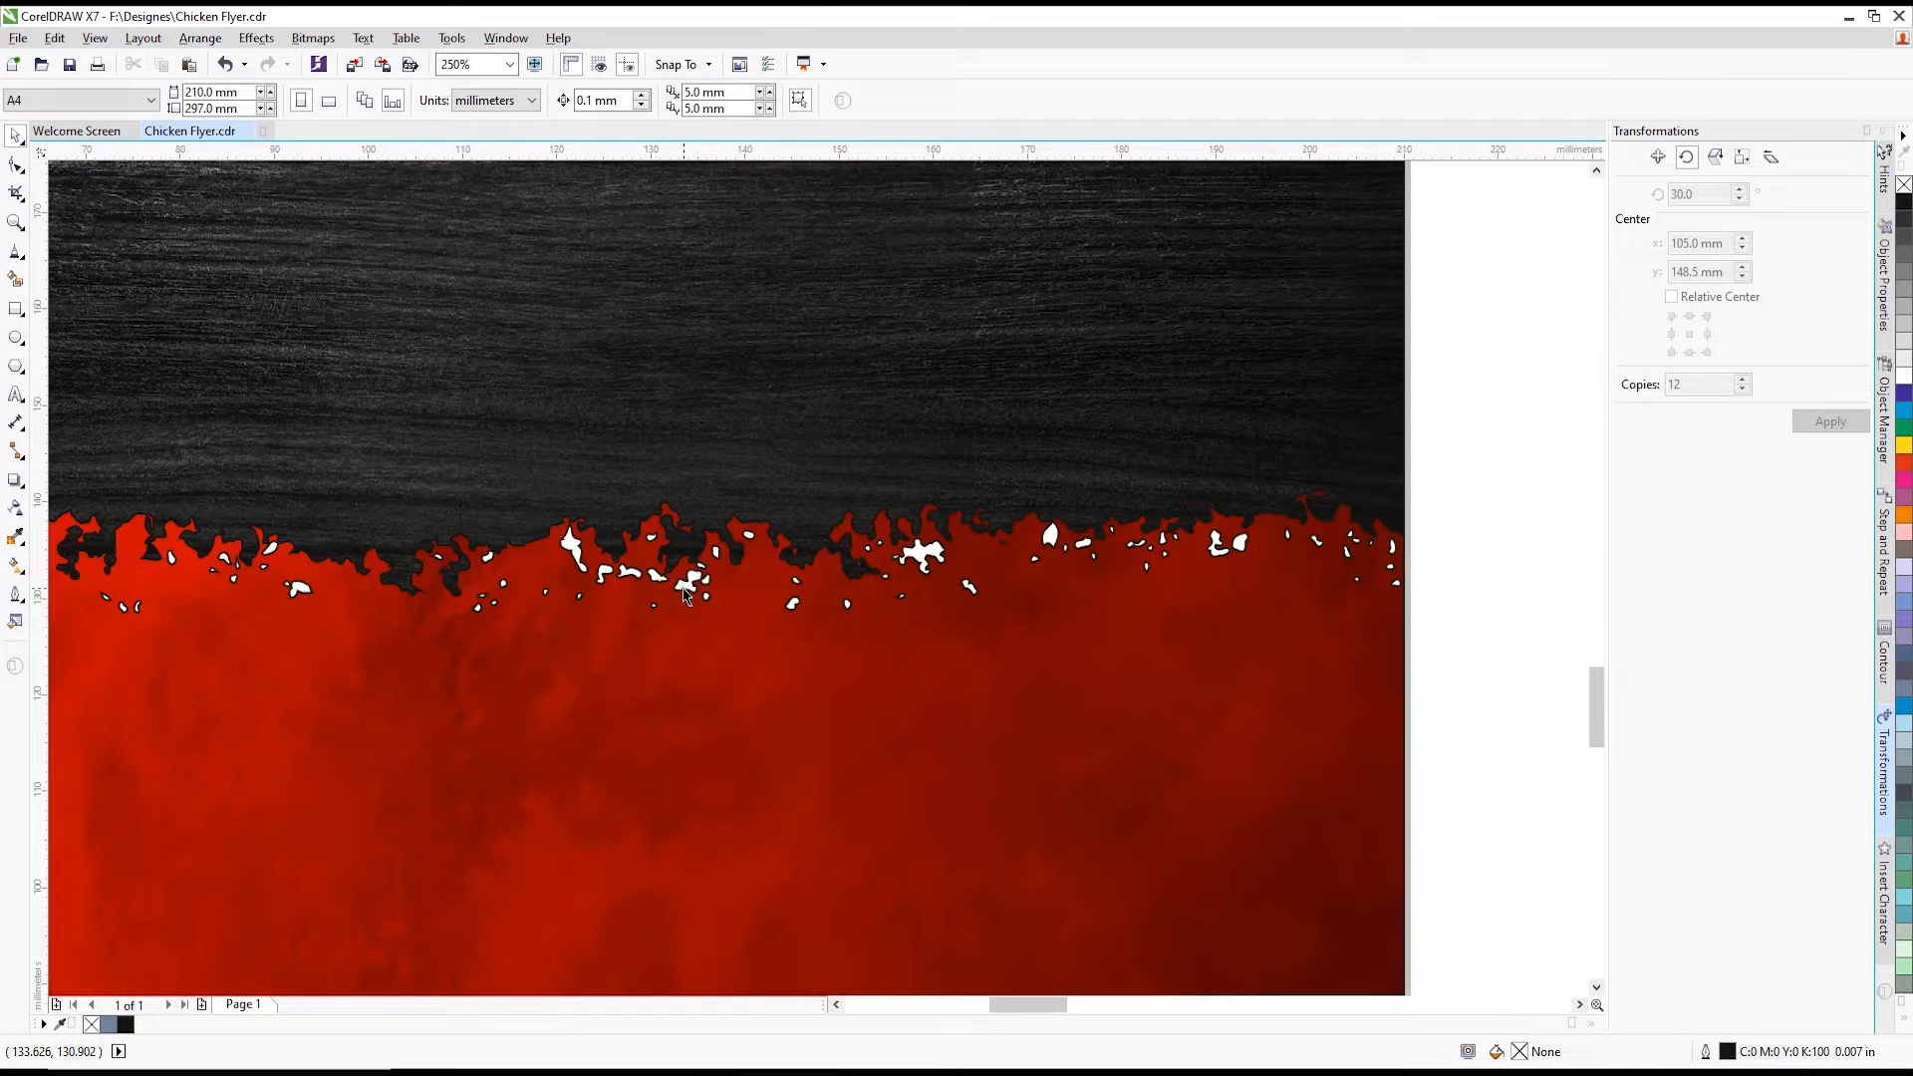
scroll(761, 606, down, 2)
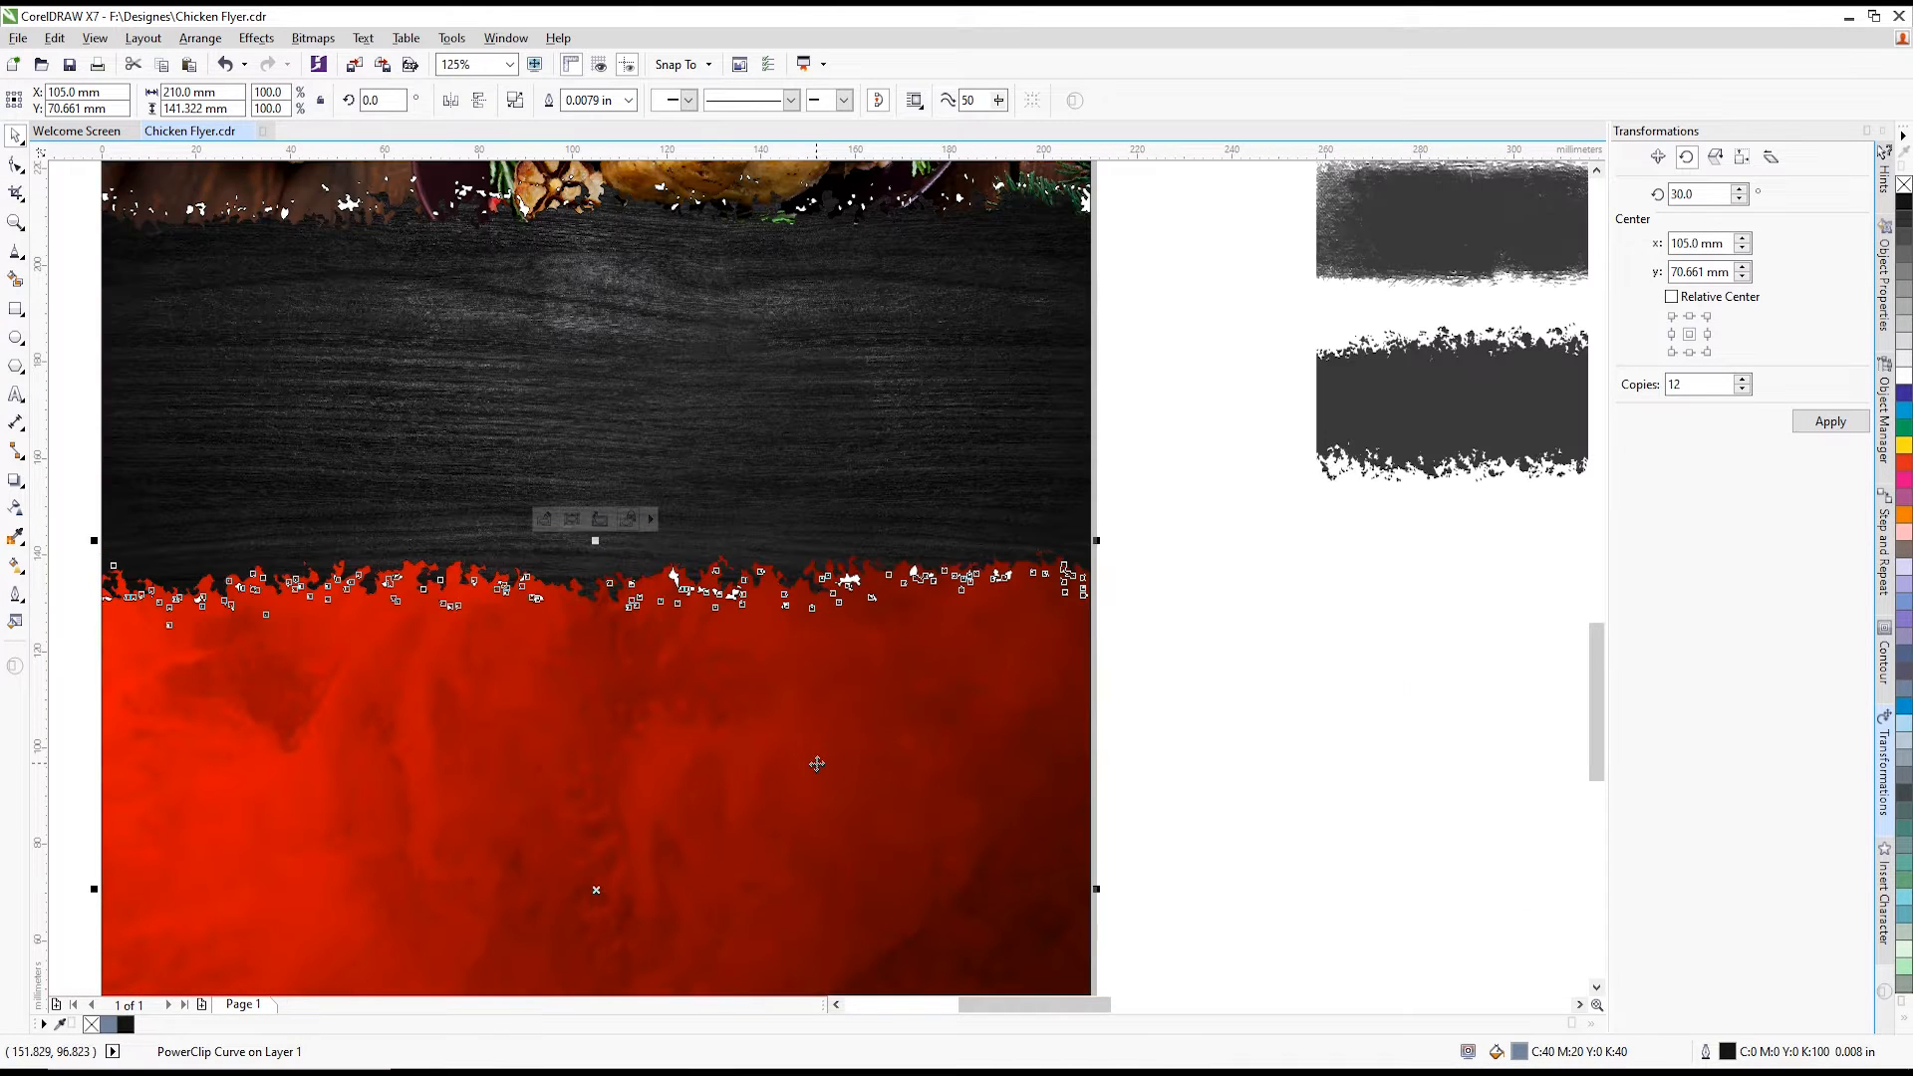
key(ctrl+z)
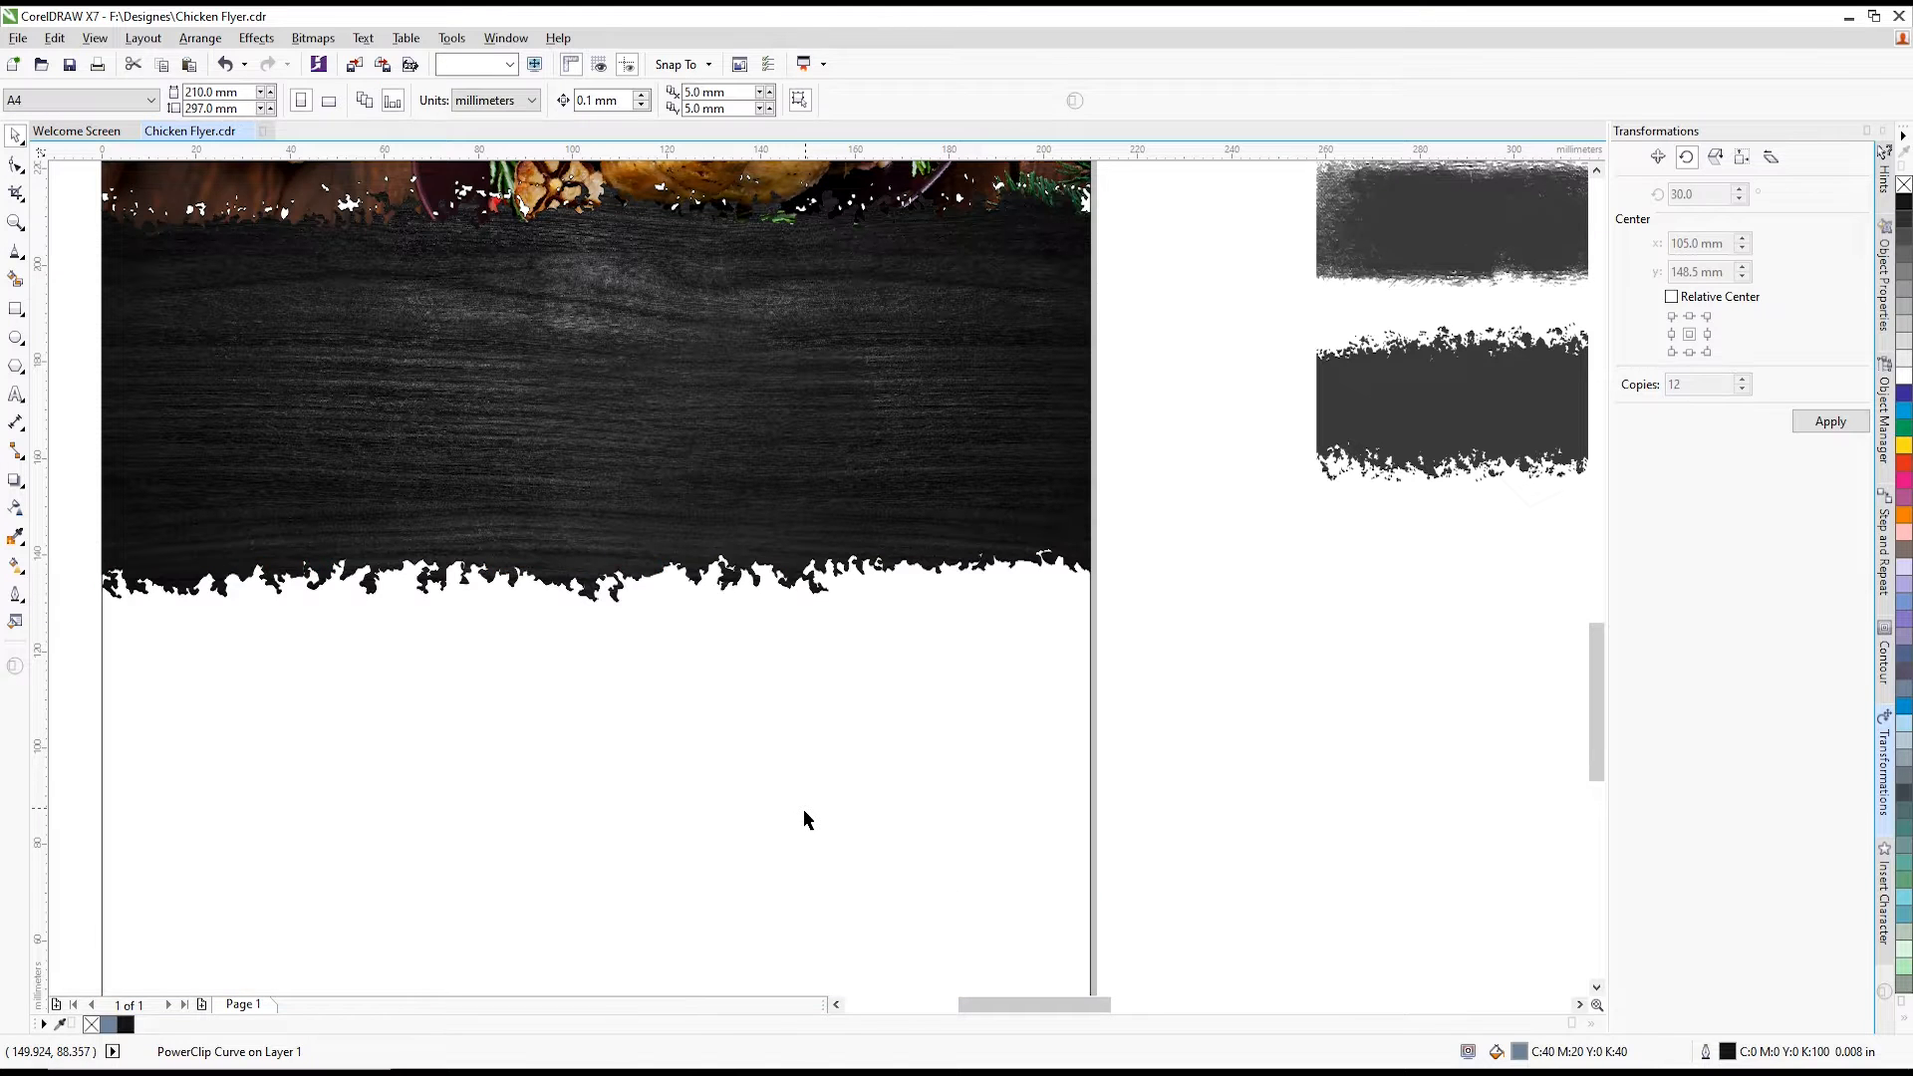
scroll(768, 677, down, 1)
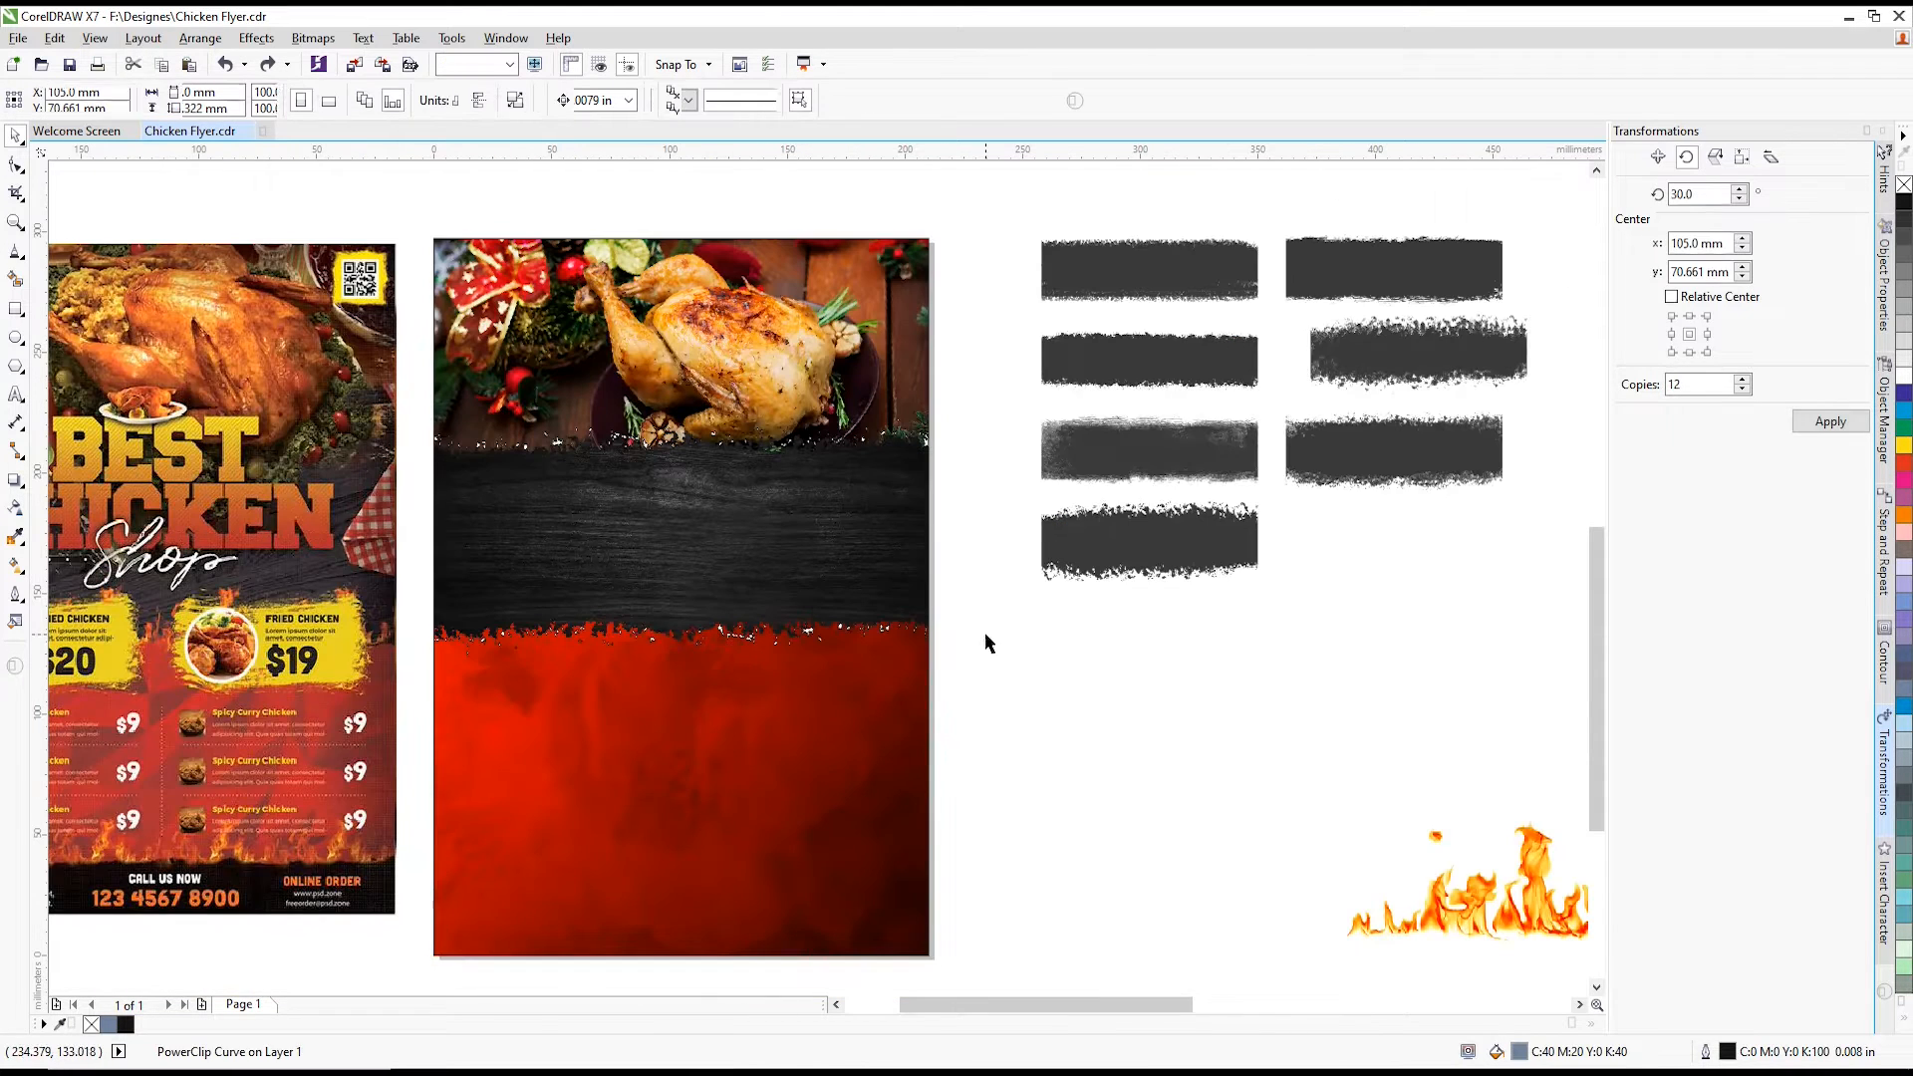
- Try to select the small white gaps along the torn edge between the wood band and the red section
drag(990, 585, 411, 674)
click(640, 630)
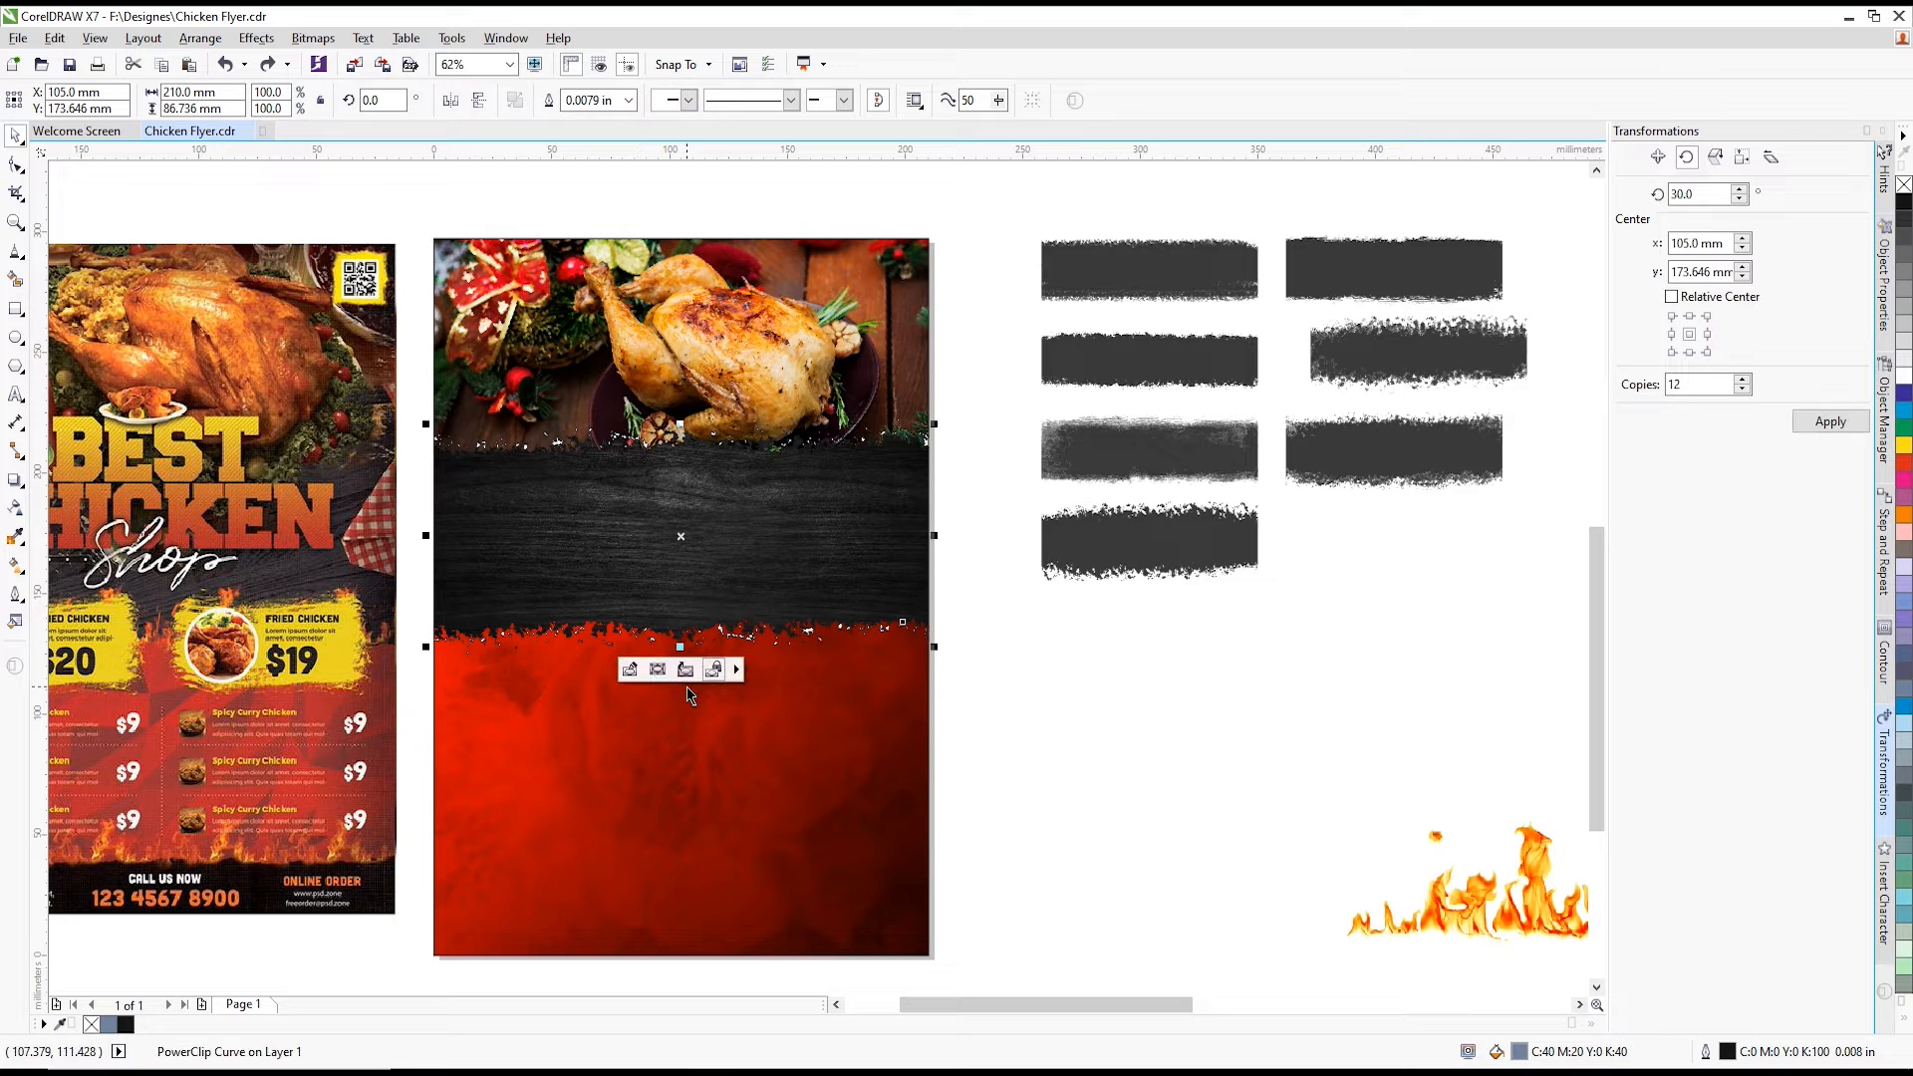
click(988, 590)
drag(985, 585, 412, 731)
click(764, 641)
scroll(763, 640, up, 2)
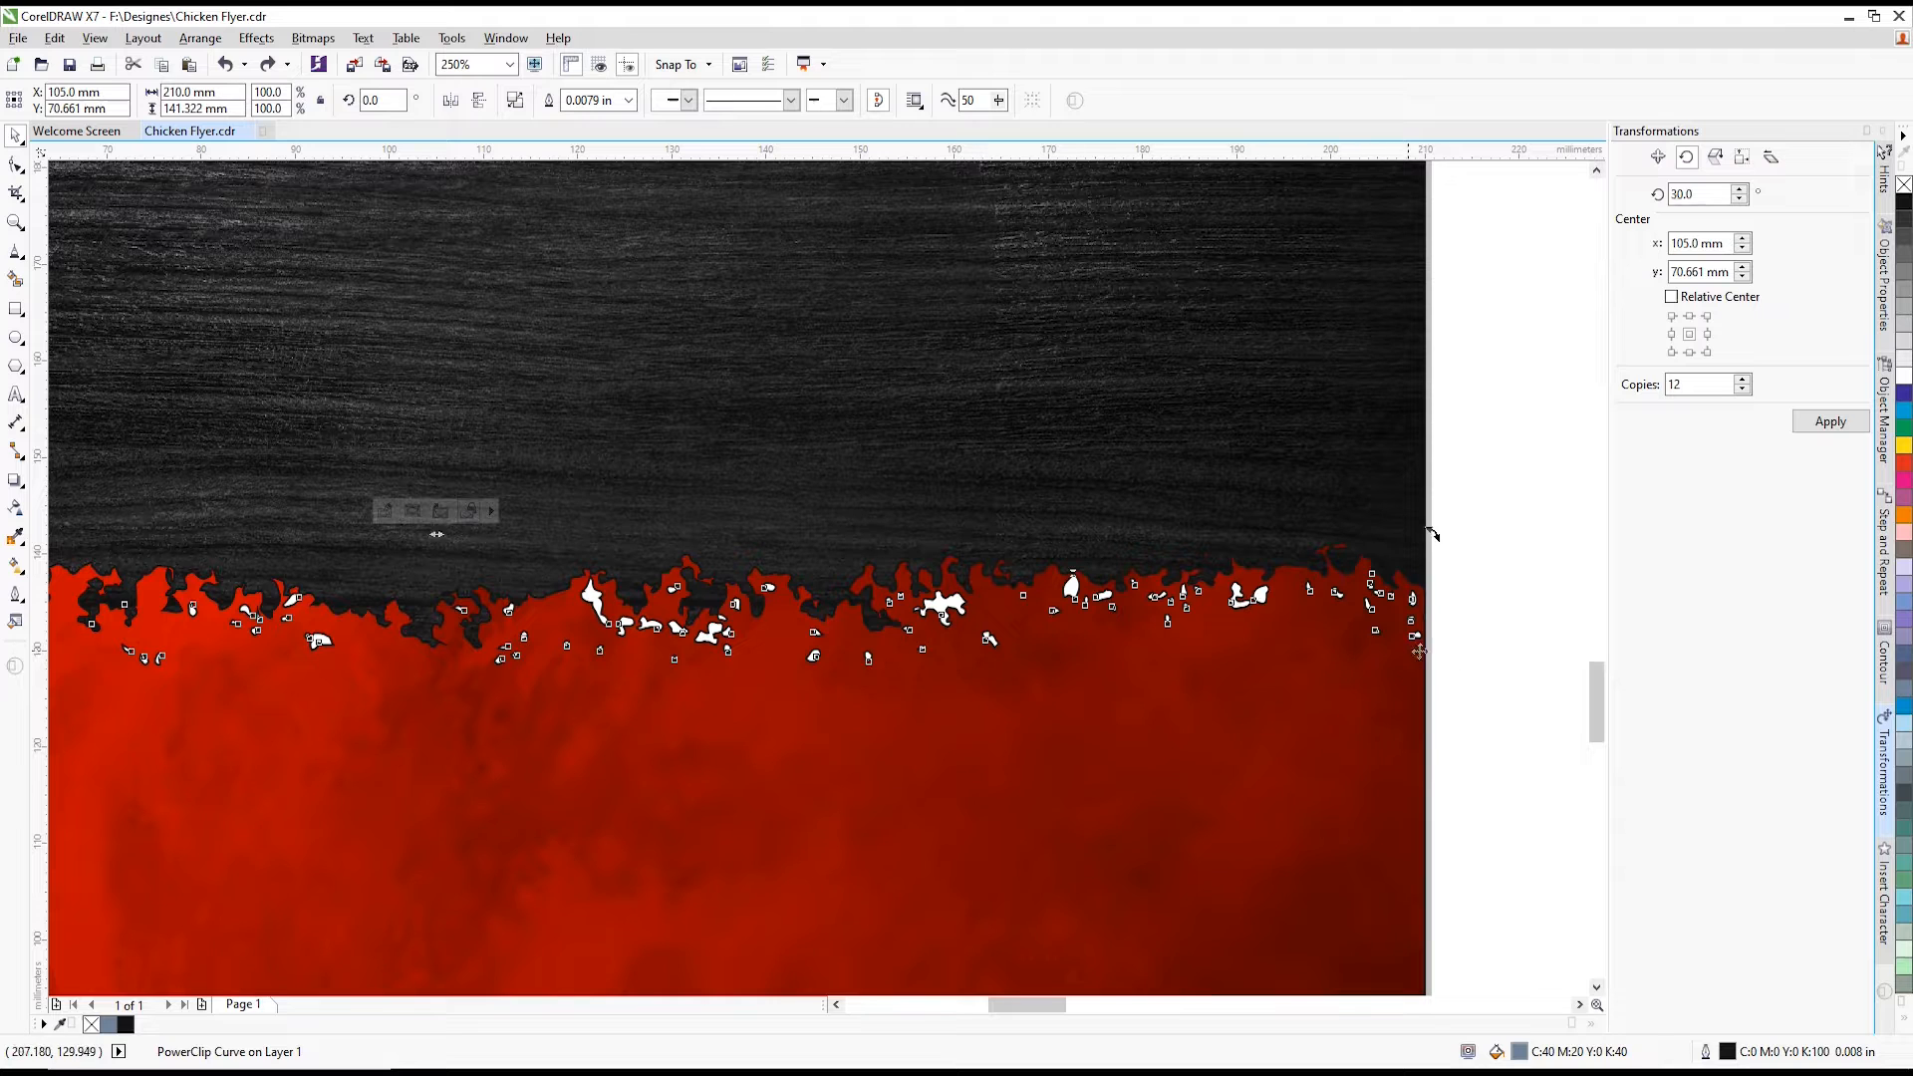
click(1462, 644)
click(1276, 595)
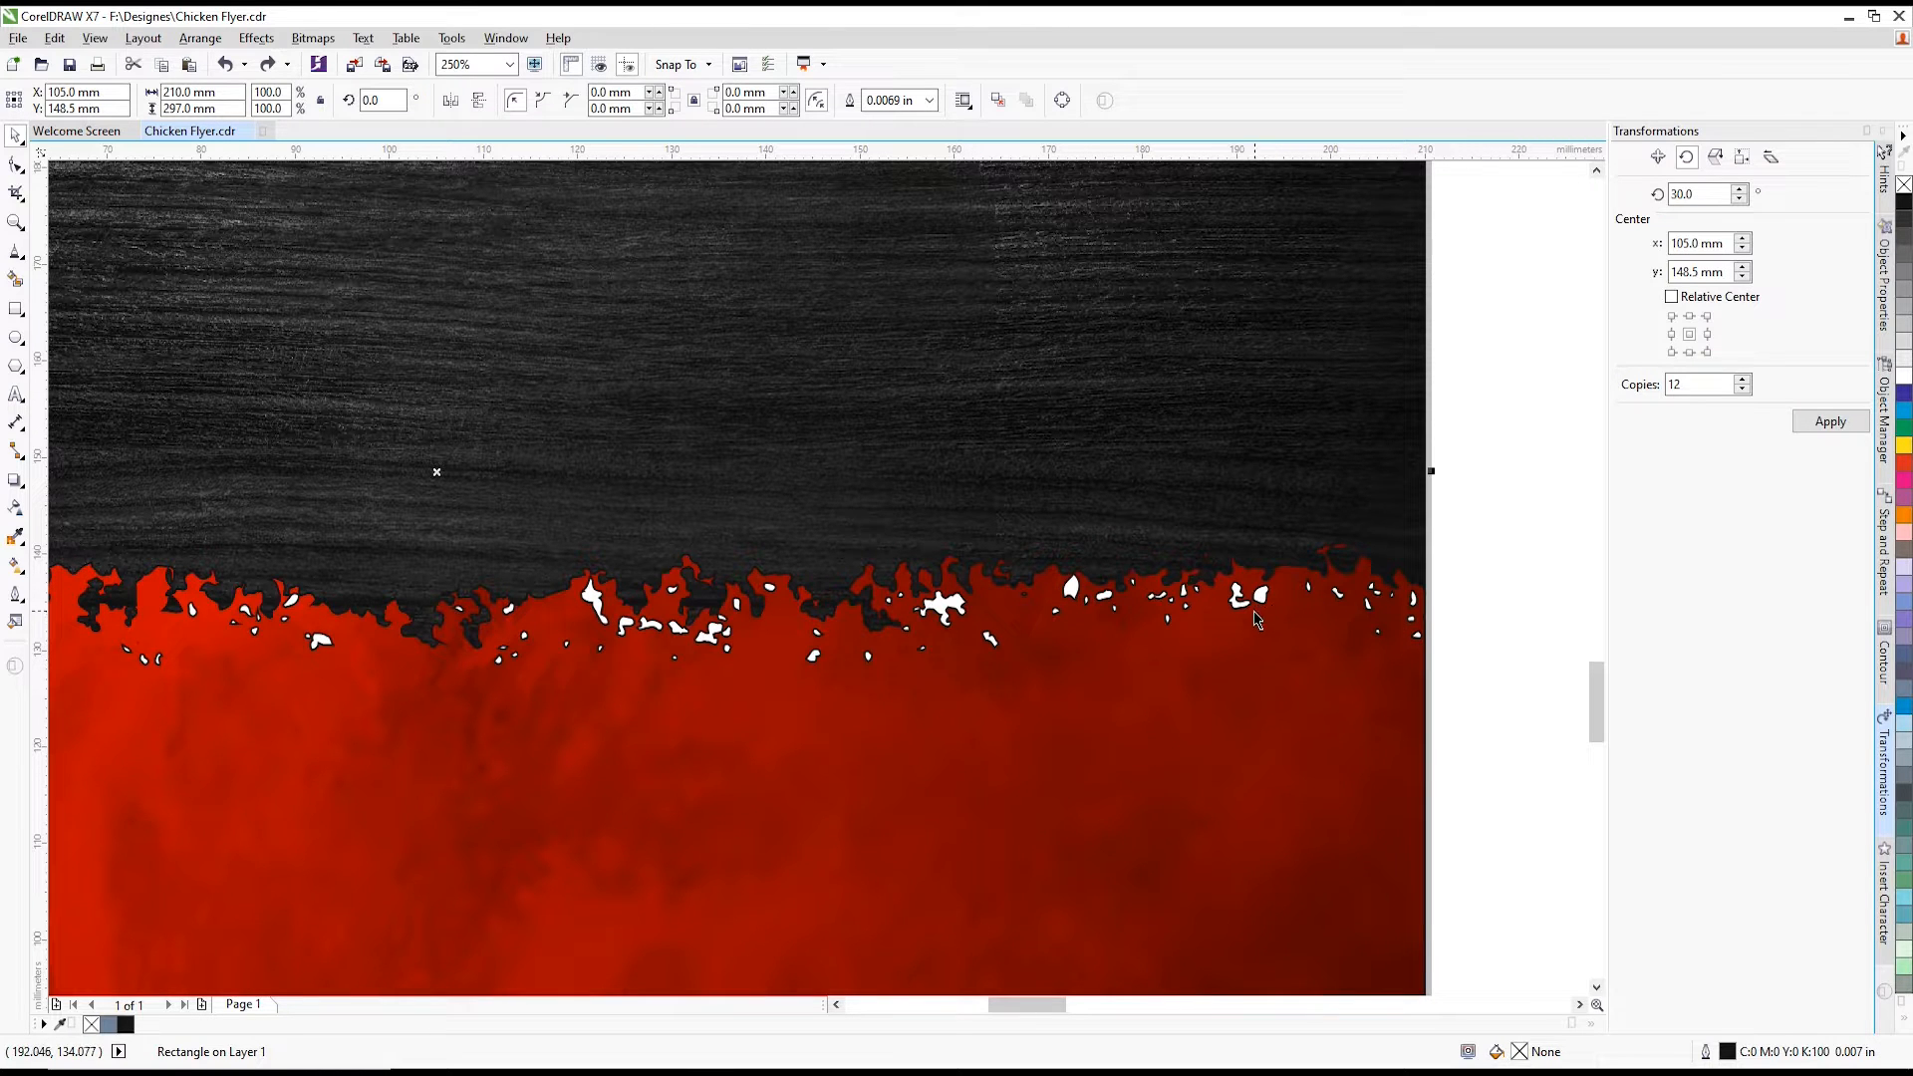
- Try shifting and deleting the red section at the torn edge, undoing each attempt
click(994, 636)
click(724, 647)
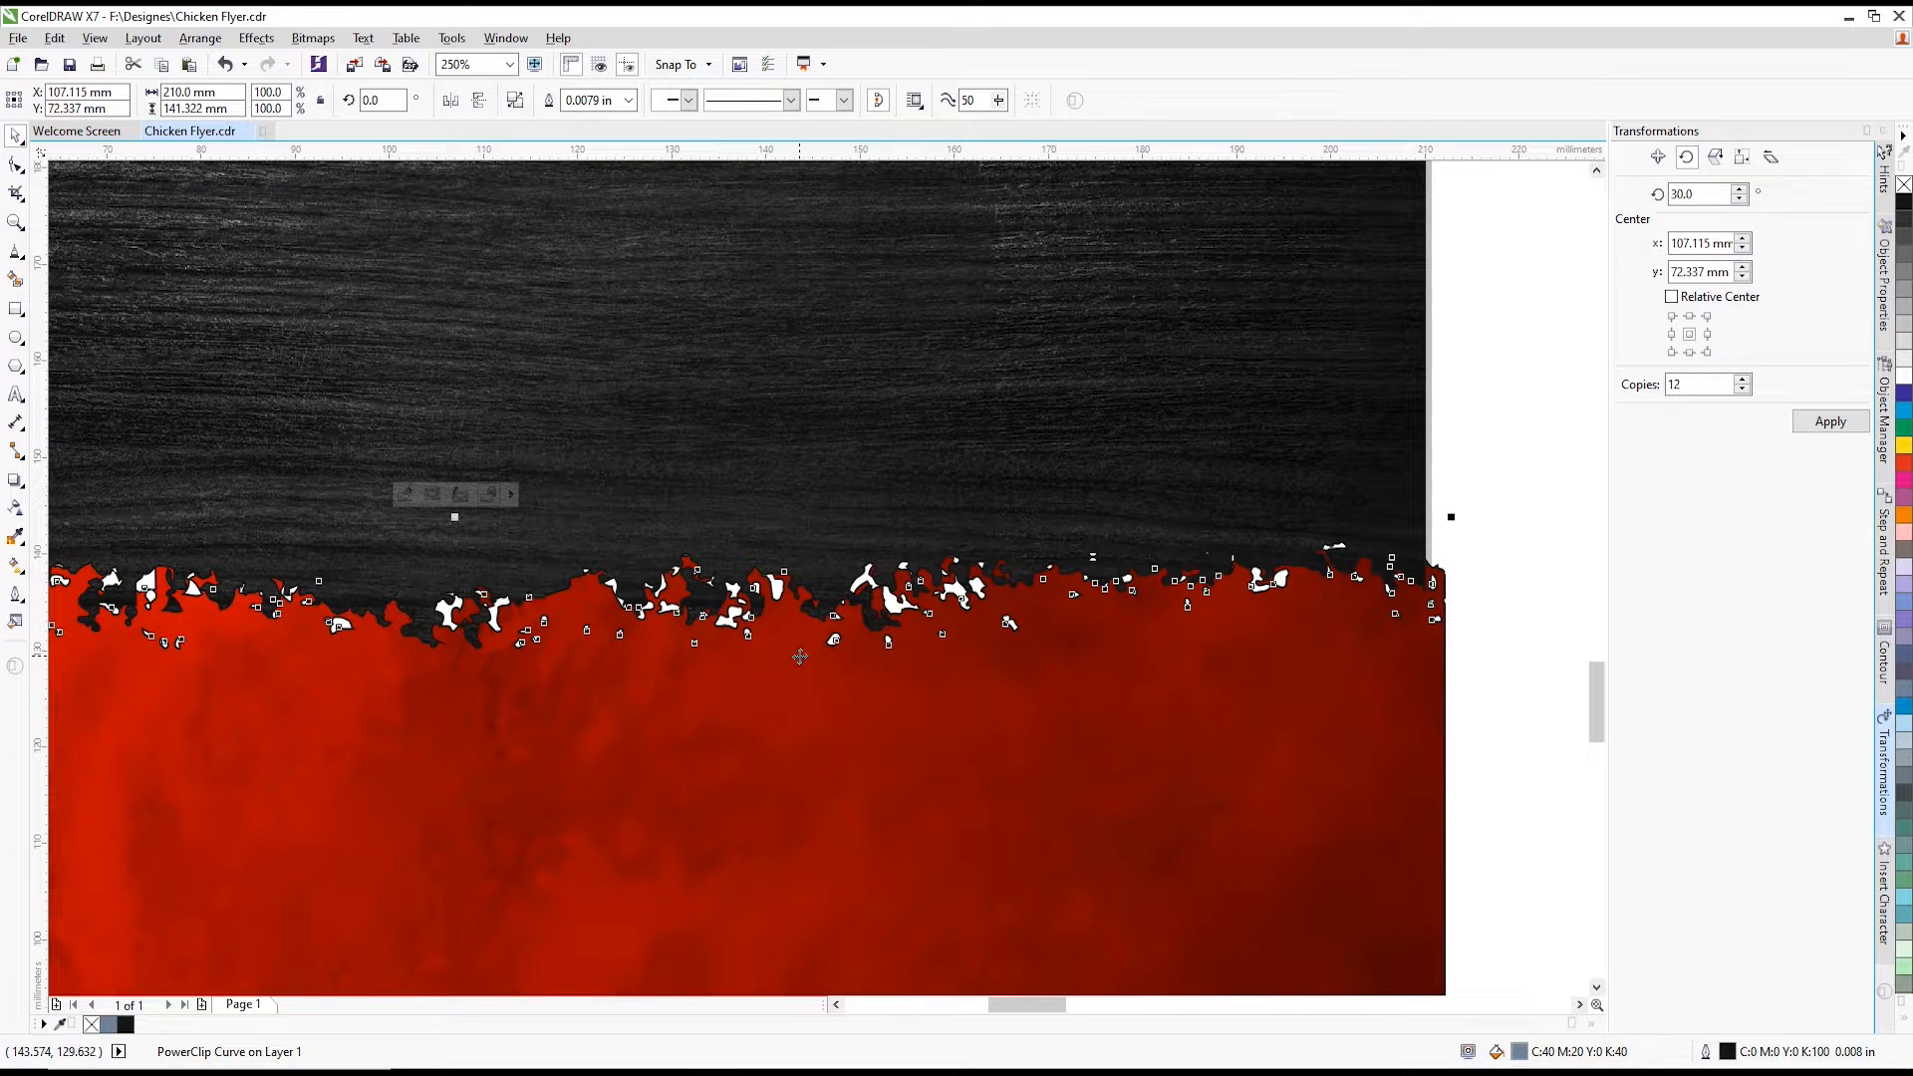
key(ctrl+z)
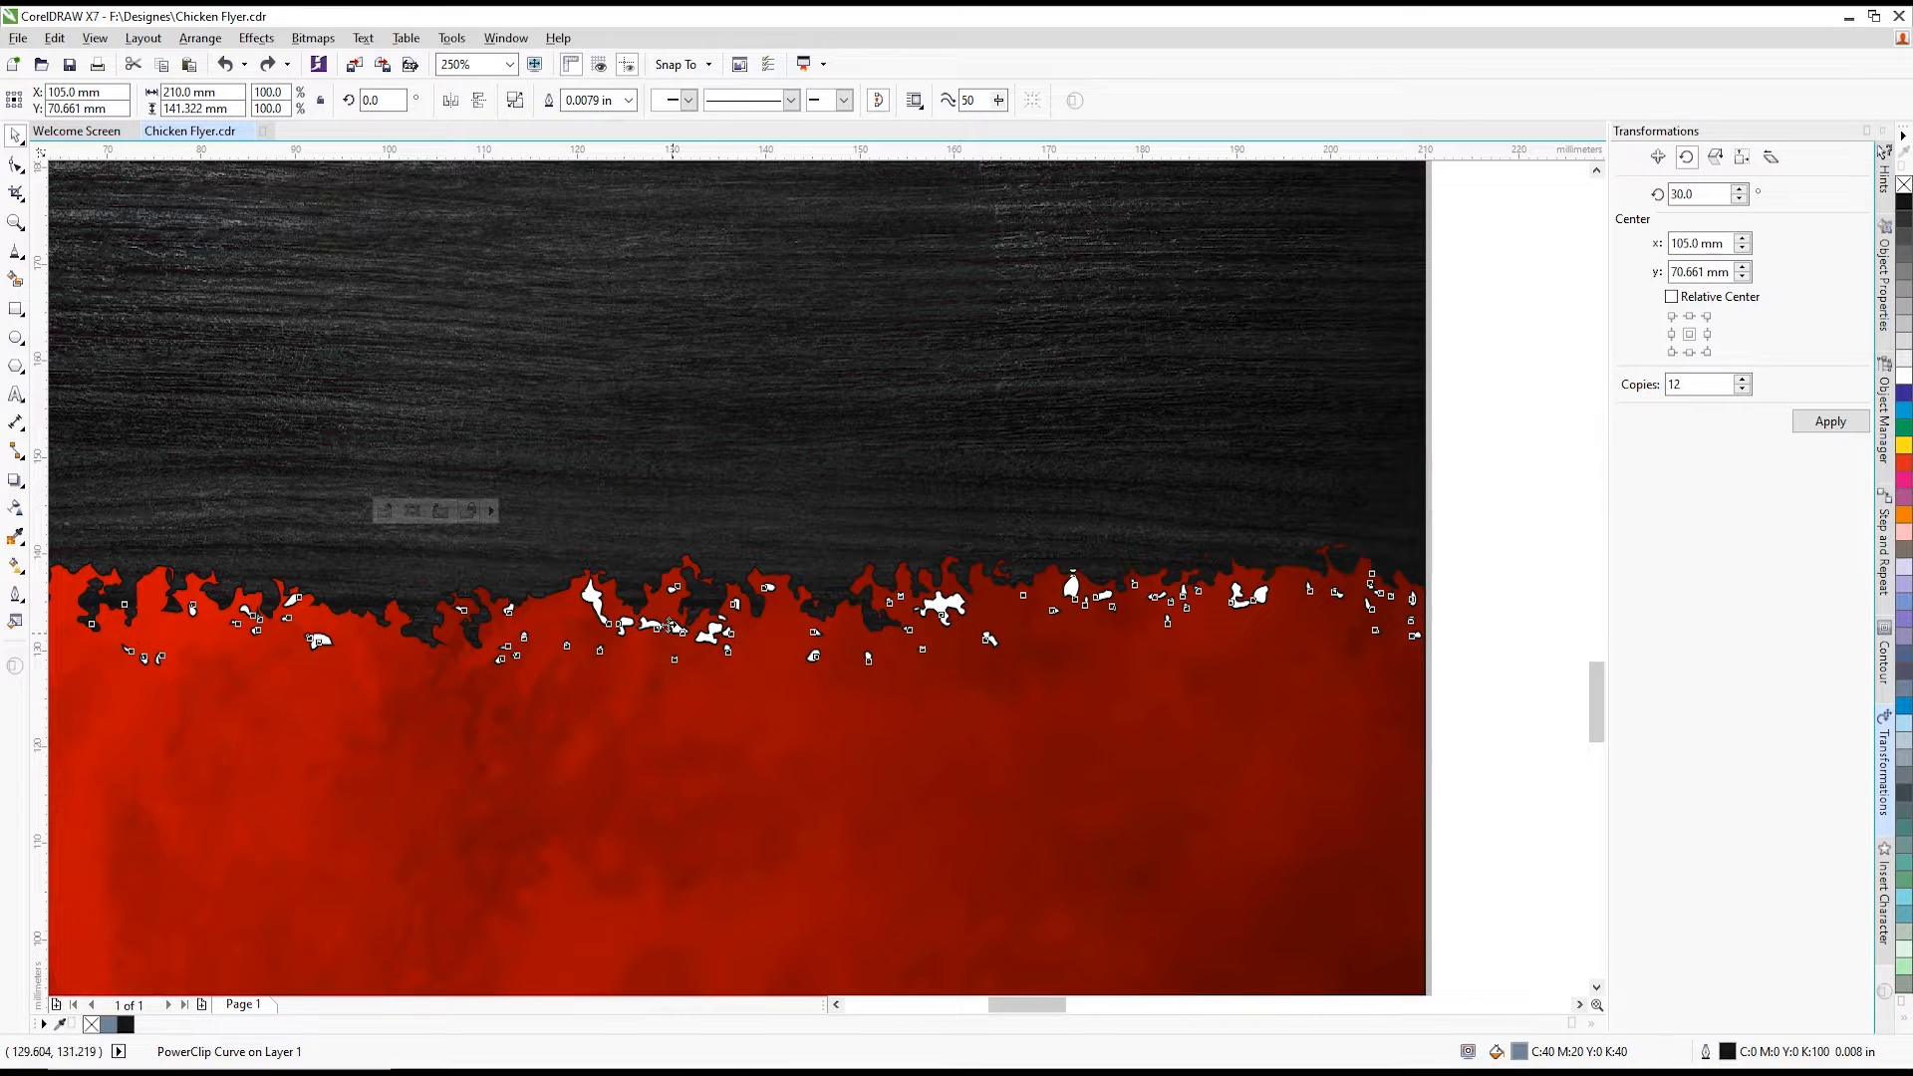
drag(669, 626, 732, 556)
key(Delete)
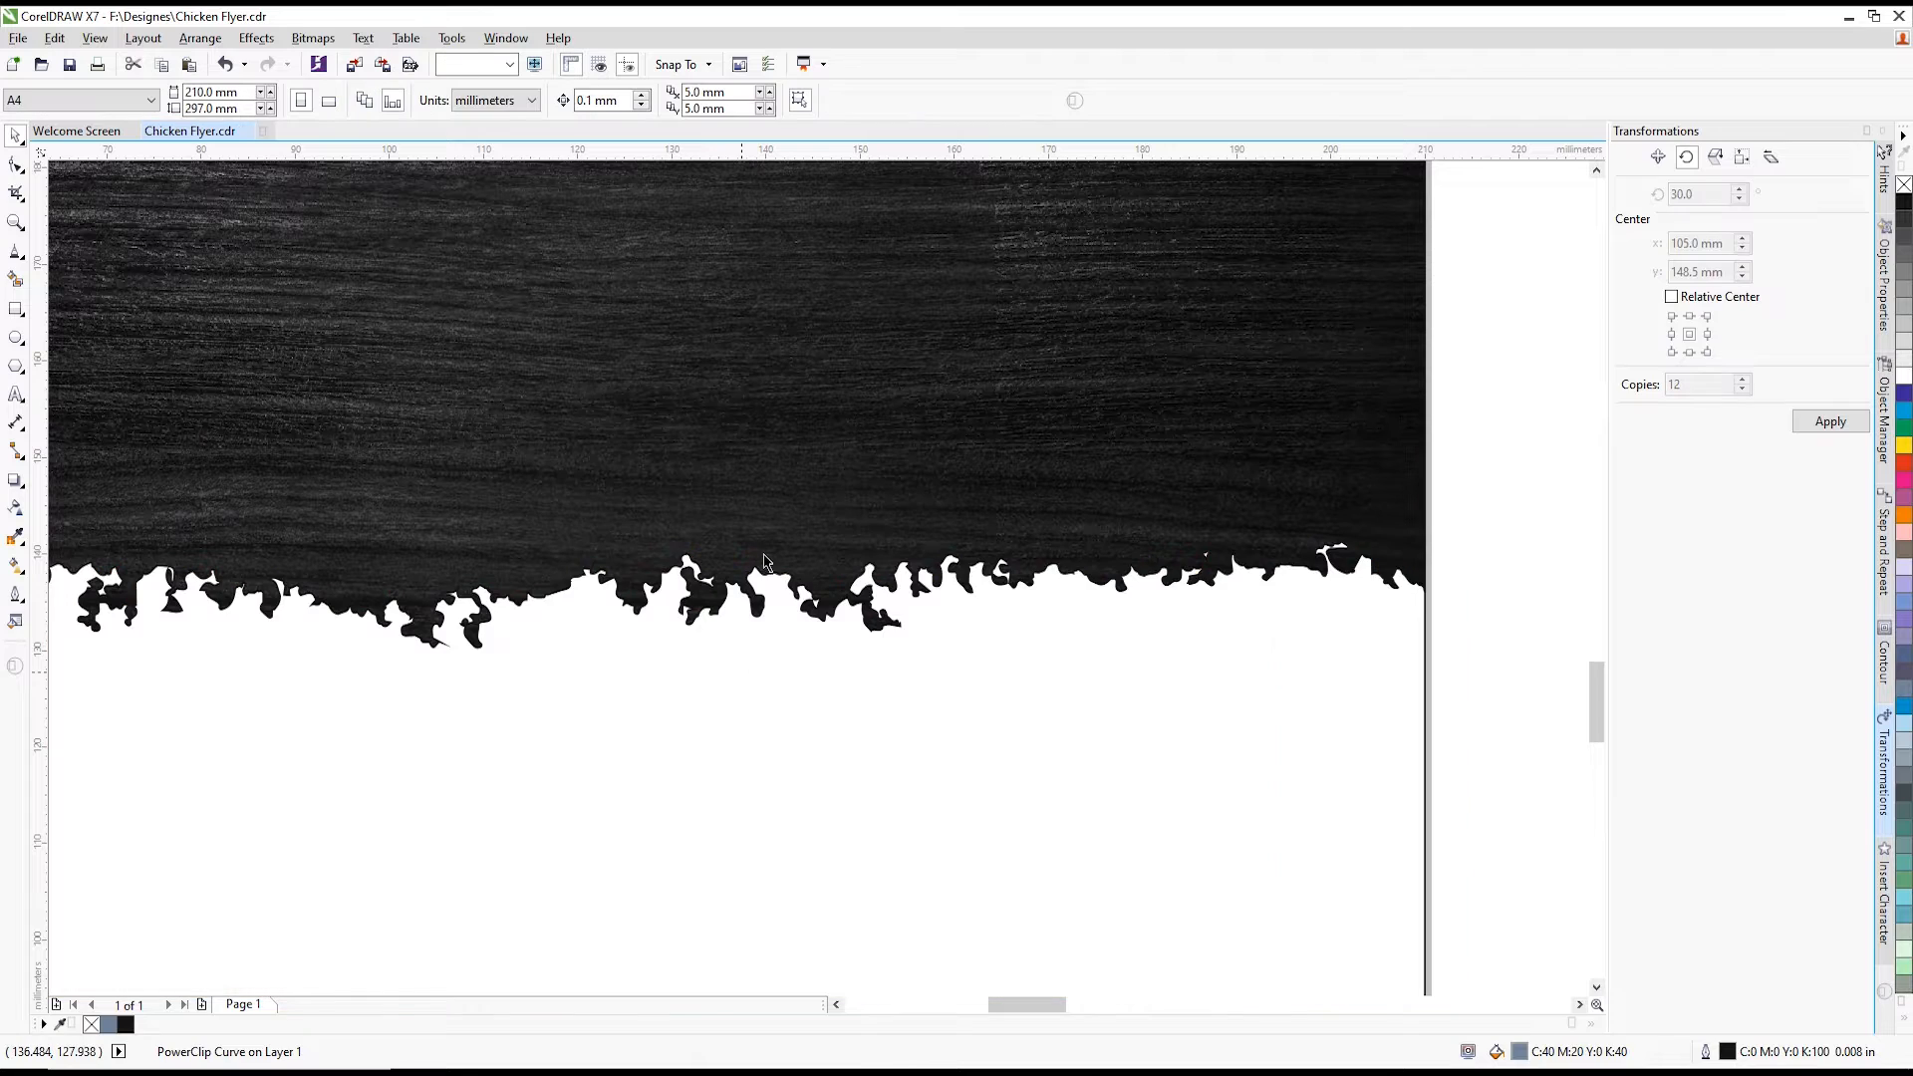
key(ctrl+z)
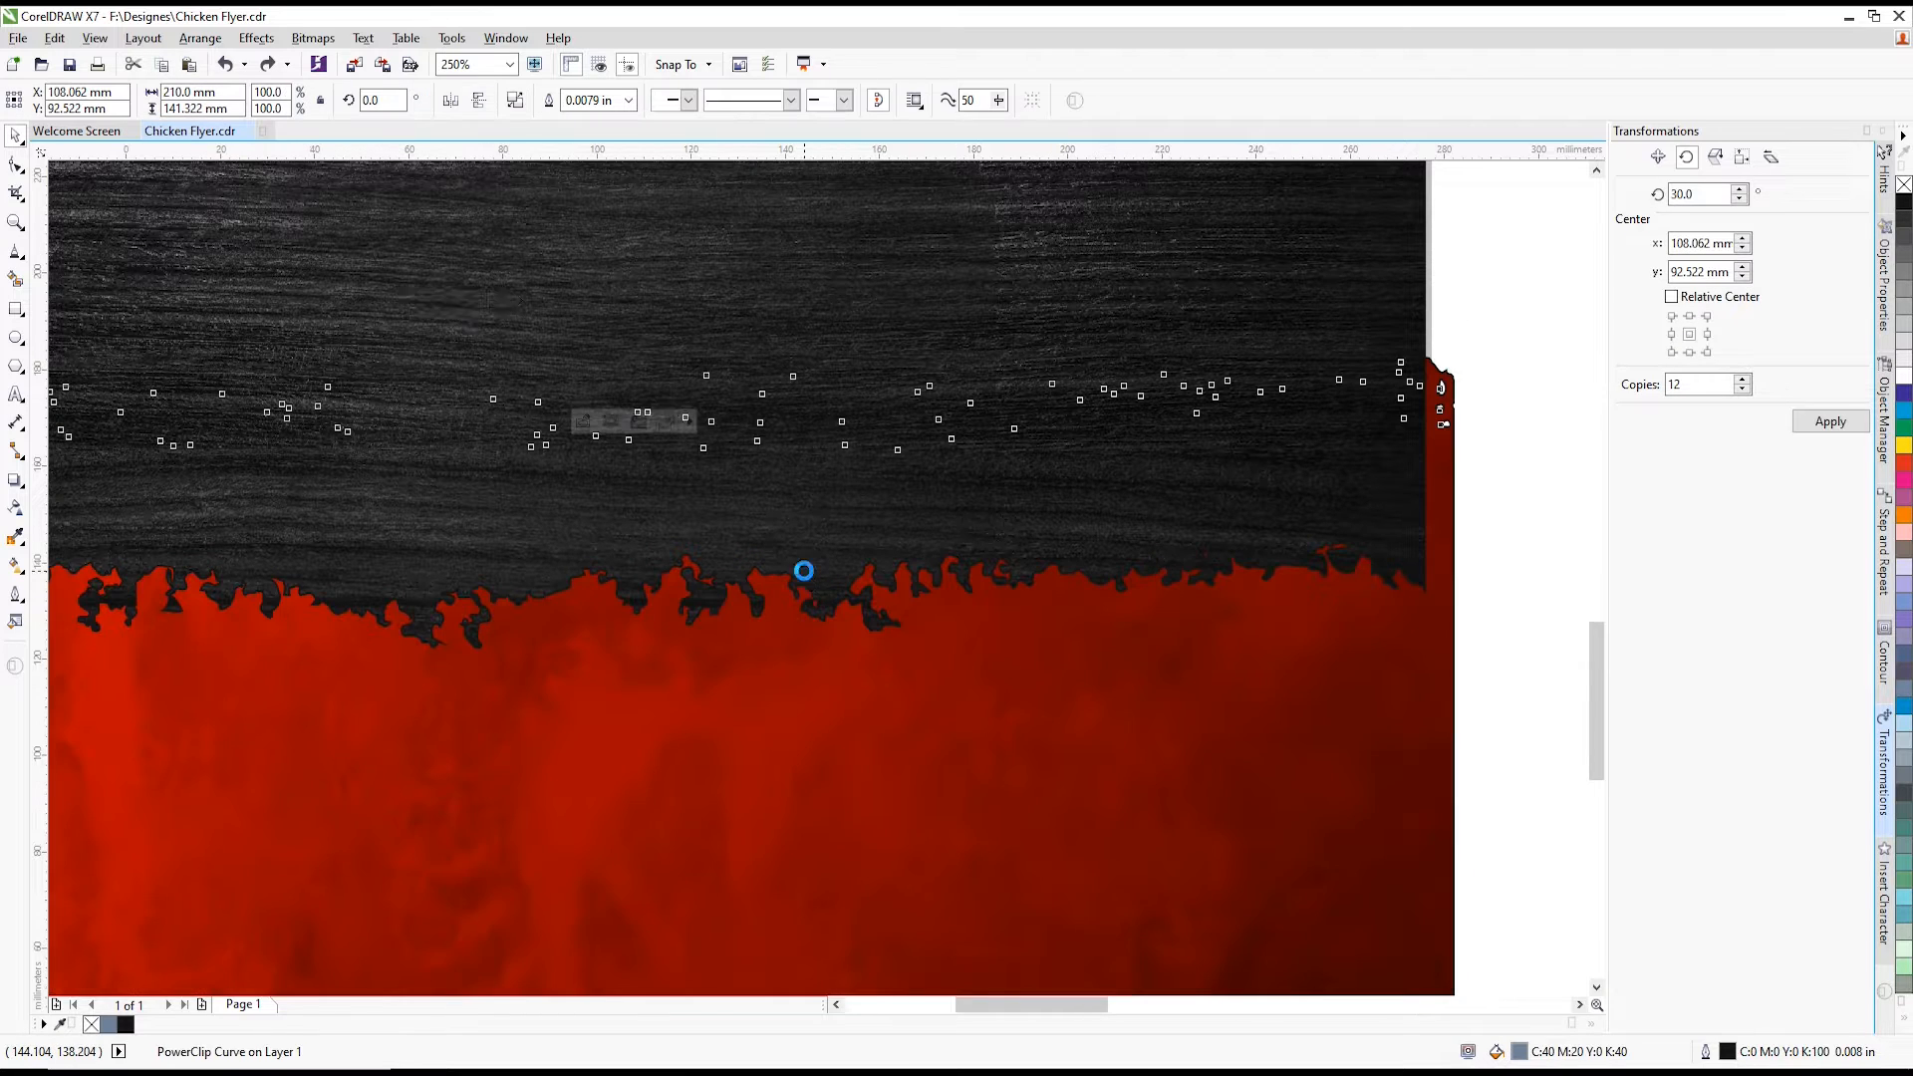
- Try moving the raised red section sideways off the page, and undo the moves back to its original position
scroll(805, 596, down, 2)
click(1209, 436)
scroll(924, 595, down, 2)
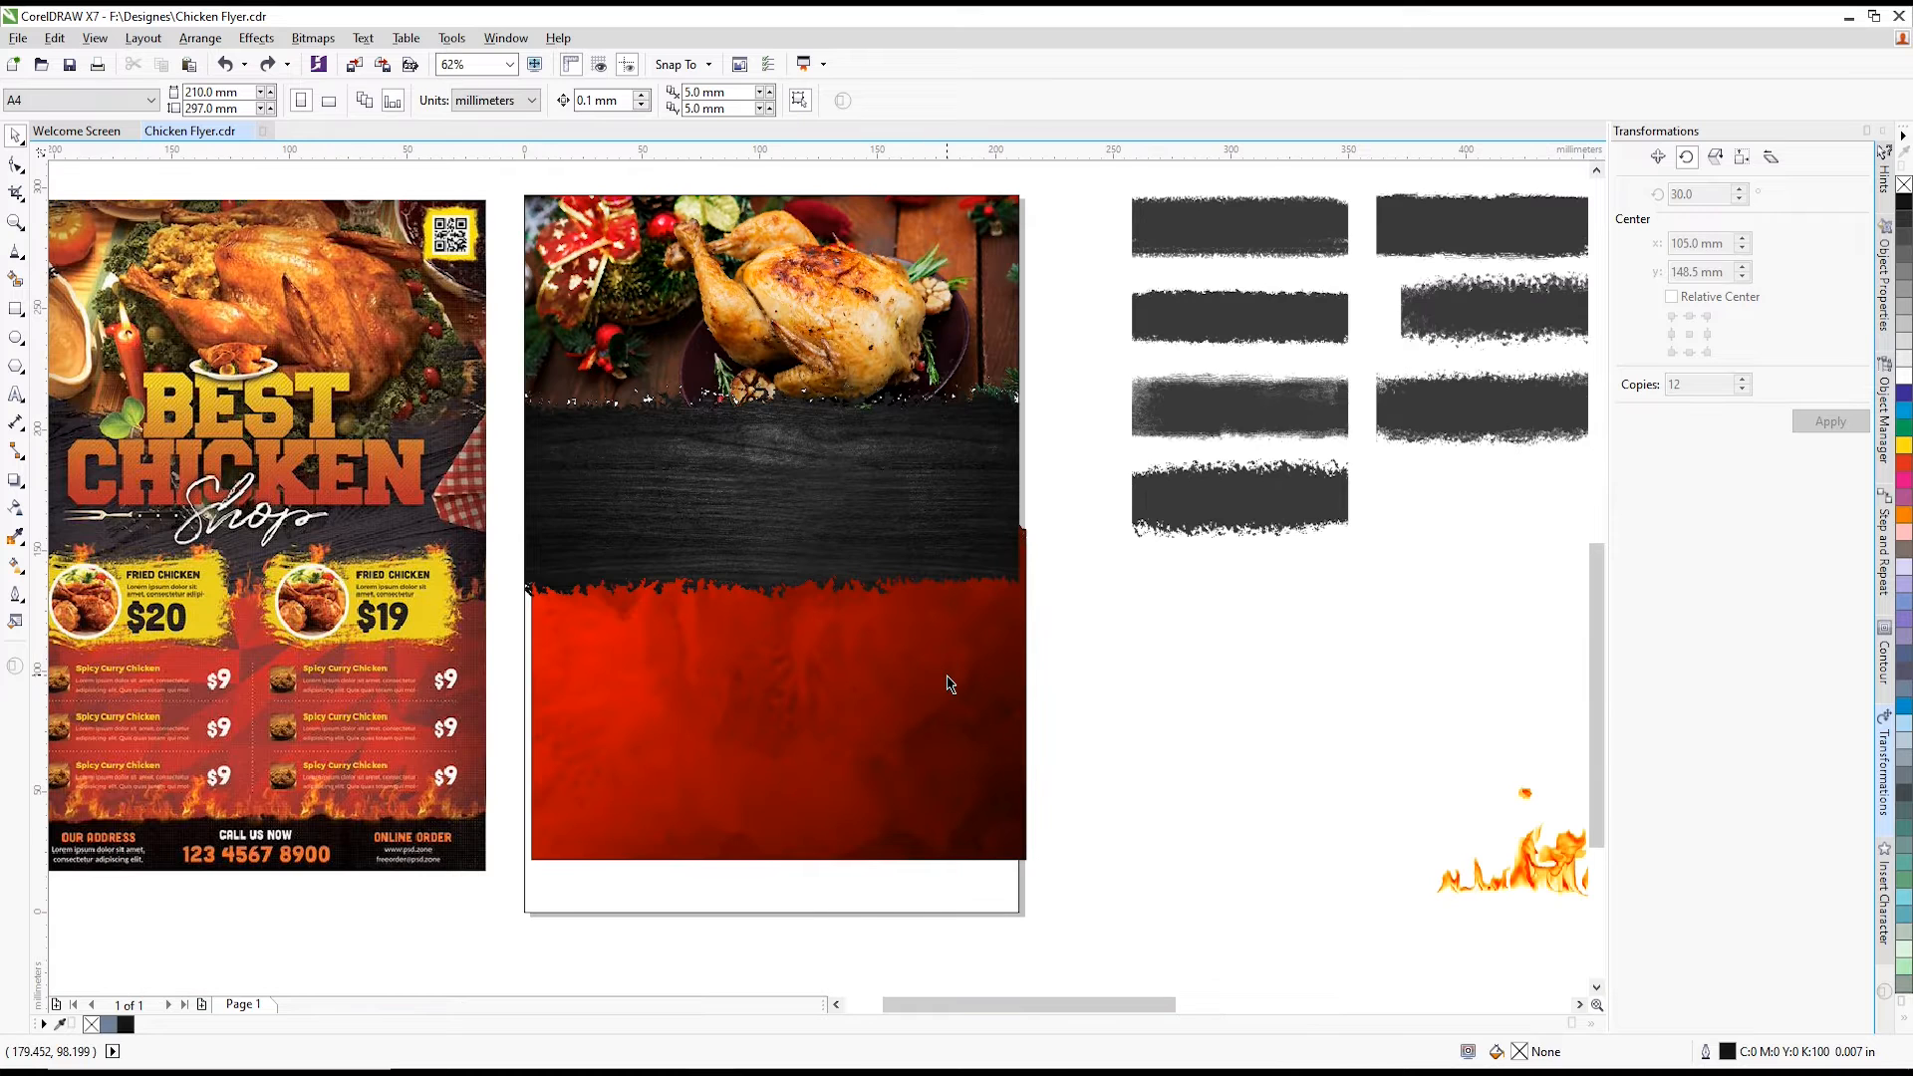
drag(947, 684, 973, 717)
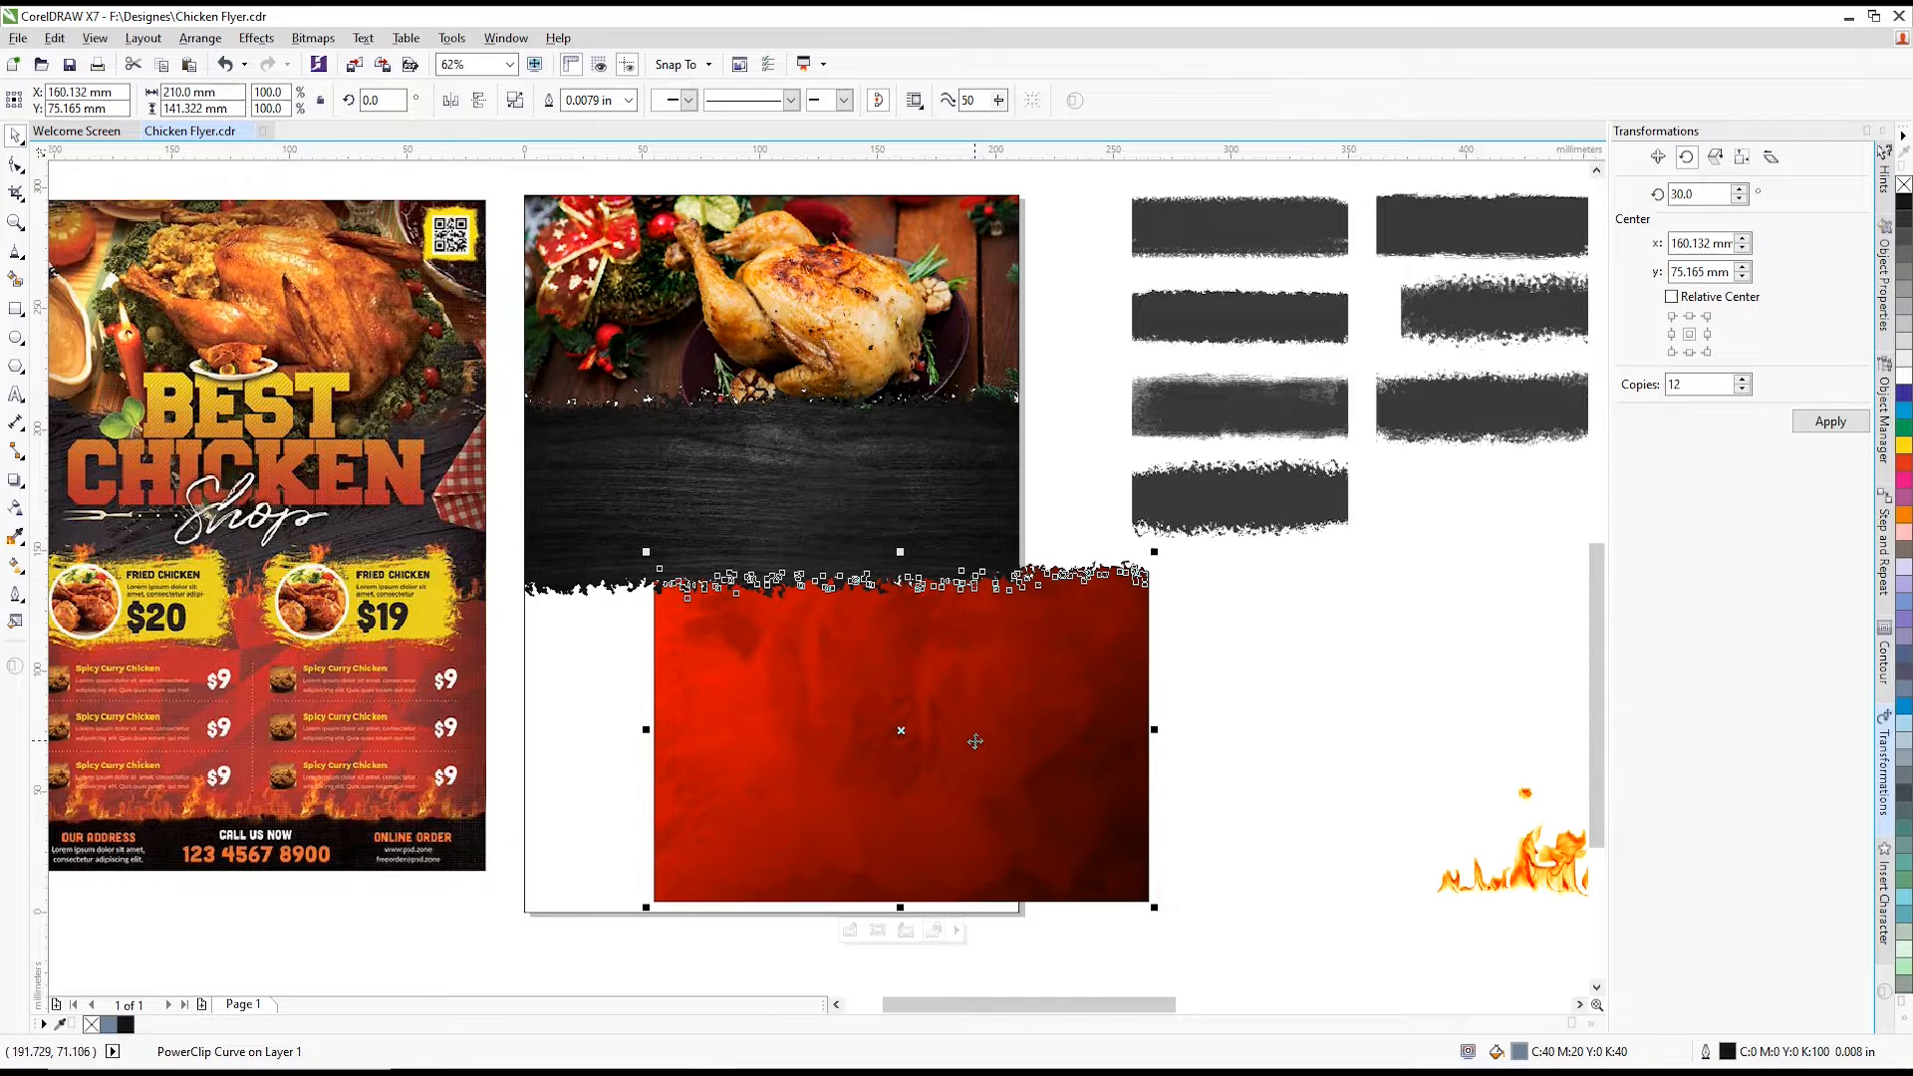
key(ctrl+z)
key(ctrl+z)
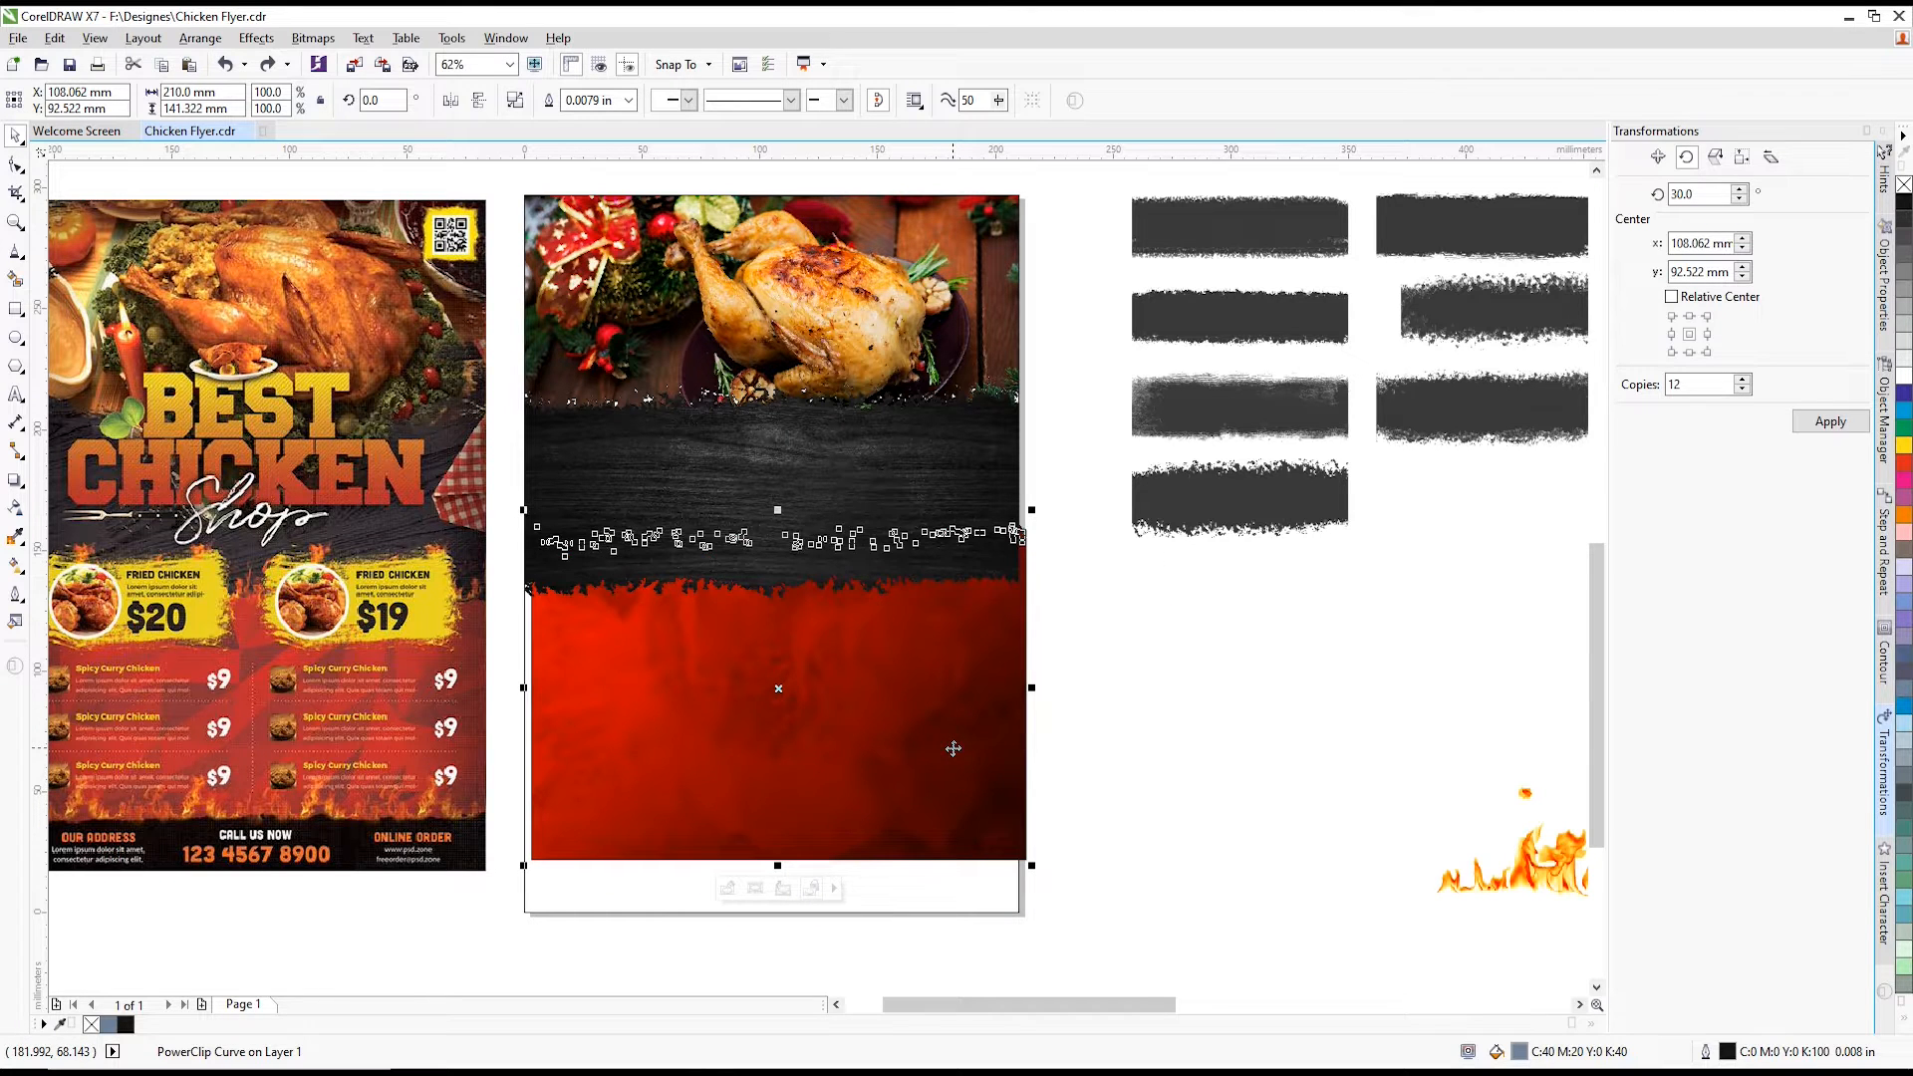
key(ctrl+z)
- Stretch the red section's upper edge upward beneath the dark wood band to cover the white gaps
drag(771, 563, 770, 529)
click(1150, 618)
drag(1066, 516, 514, 924)
click(1197, 729)
scroll(856, 596, up, 1)
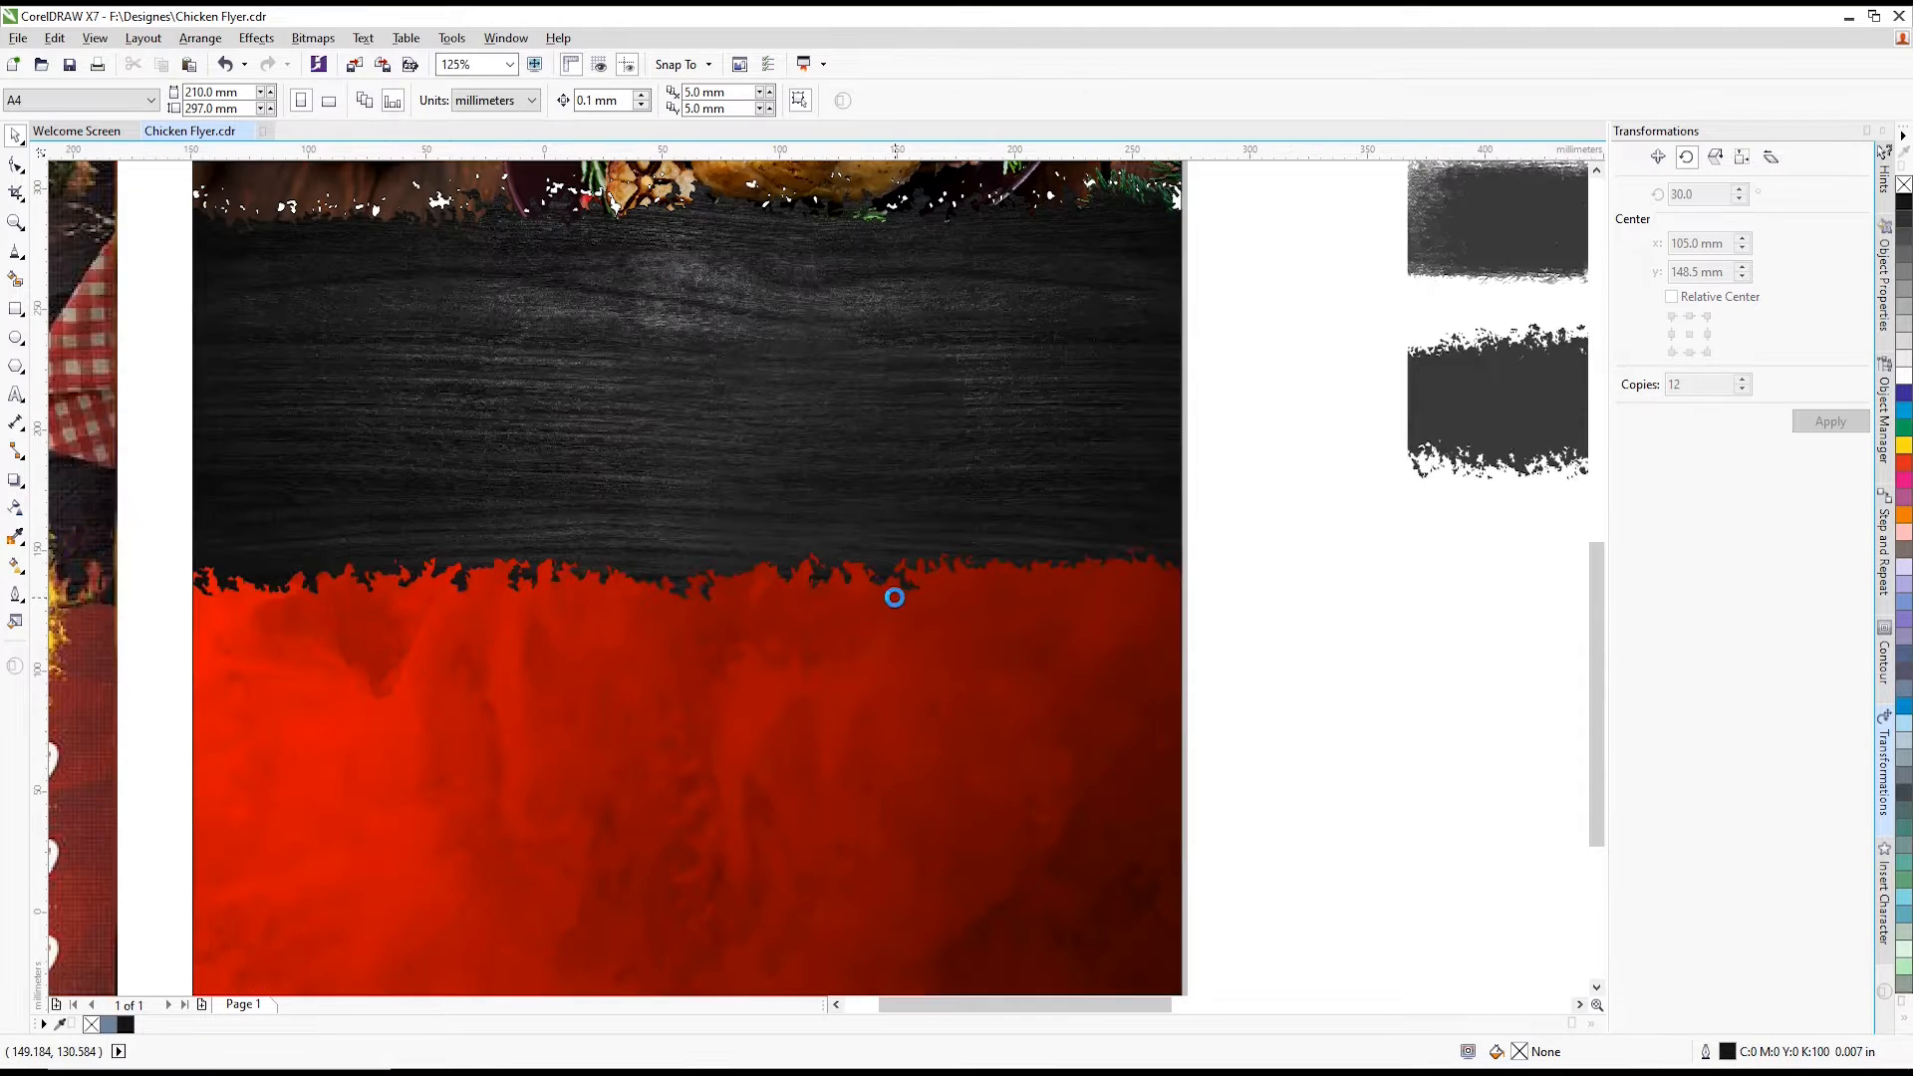
scroll(893, 594, down, 1)
- Stretch the chicken photo section downward to about 102 mm tall to cover the white gaps, and save the file
click(849, 547)
scroll(783, 366, up, 1)
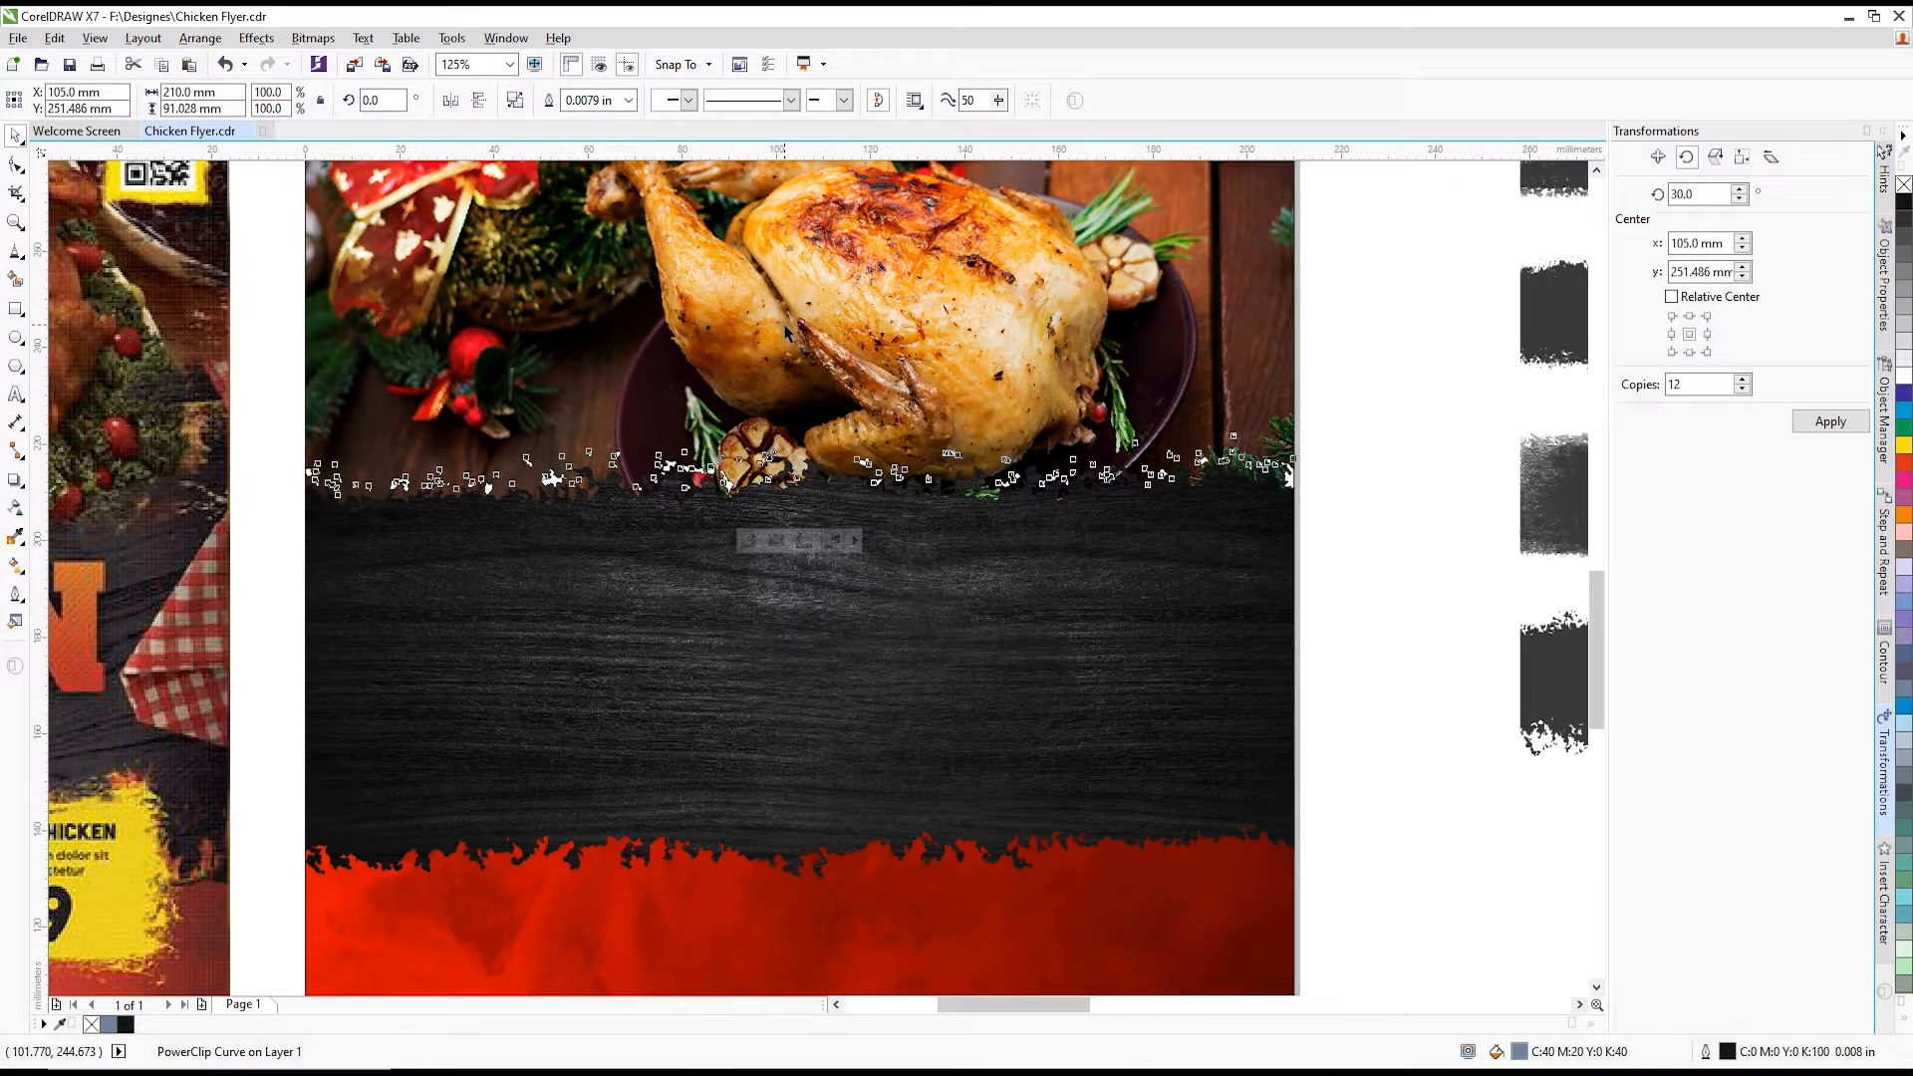
click(801, 525)
drag(801, 525, 801, 579)
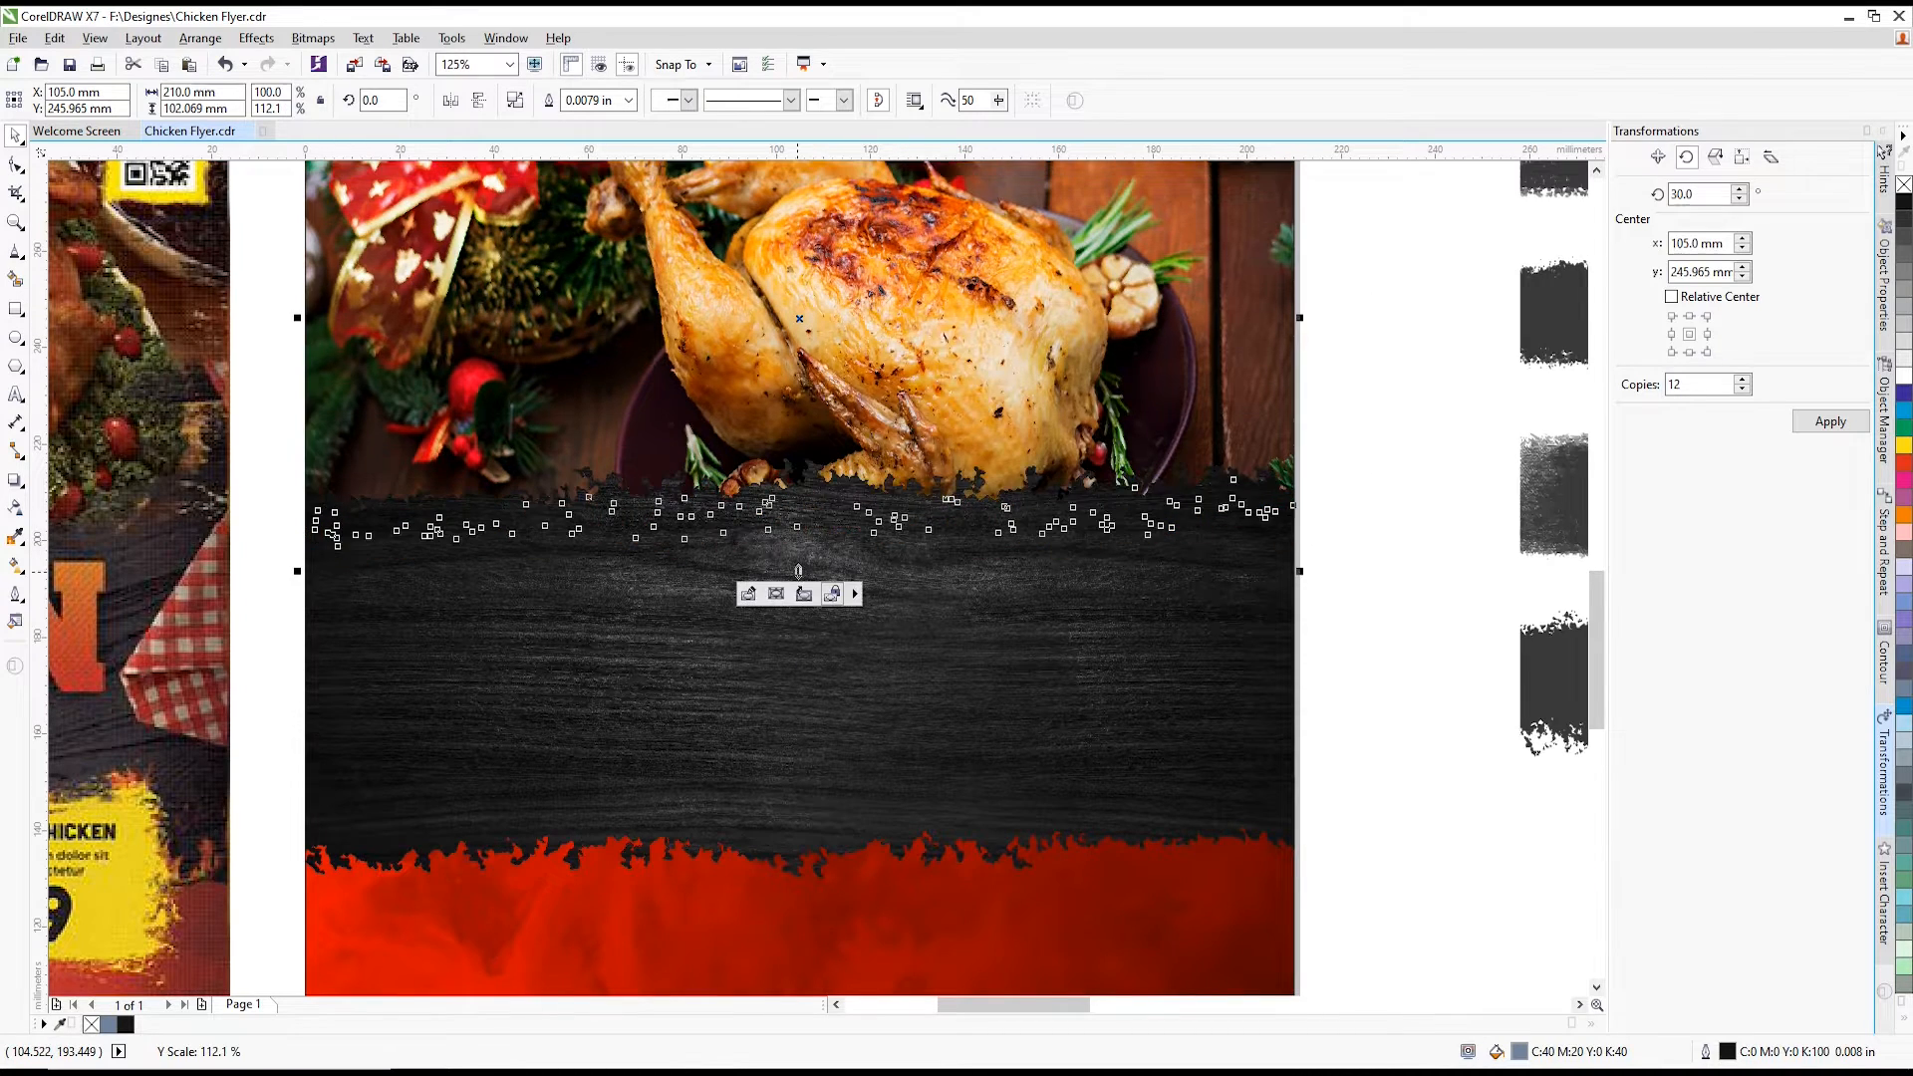
scroll(809, 608, down, 1)
click(1083, 616)
click(877, 467)
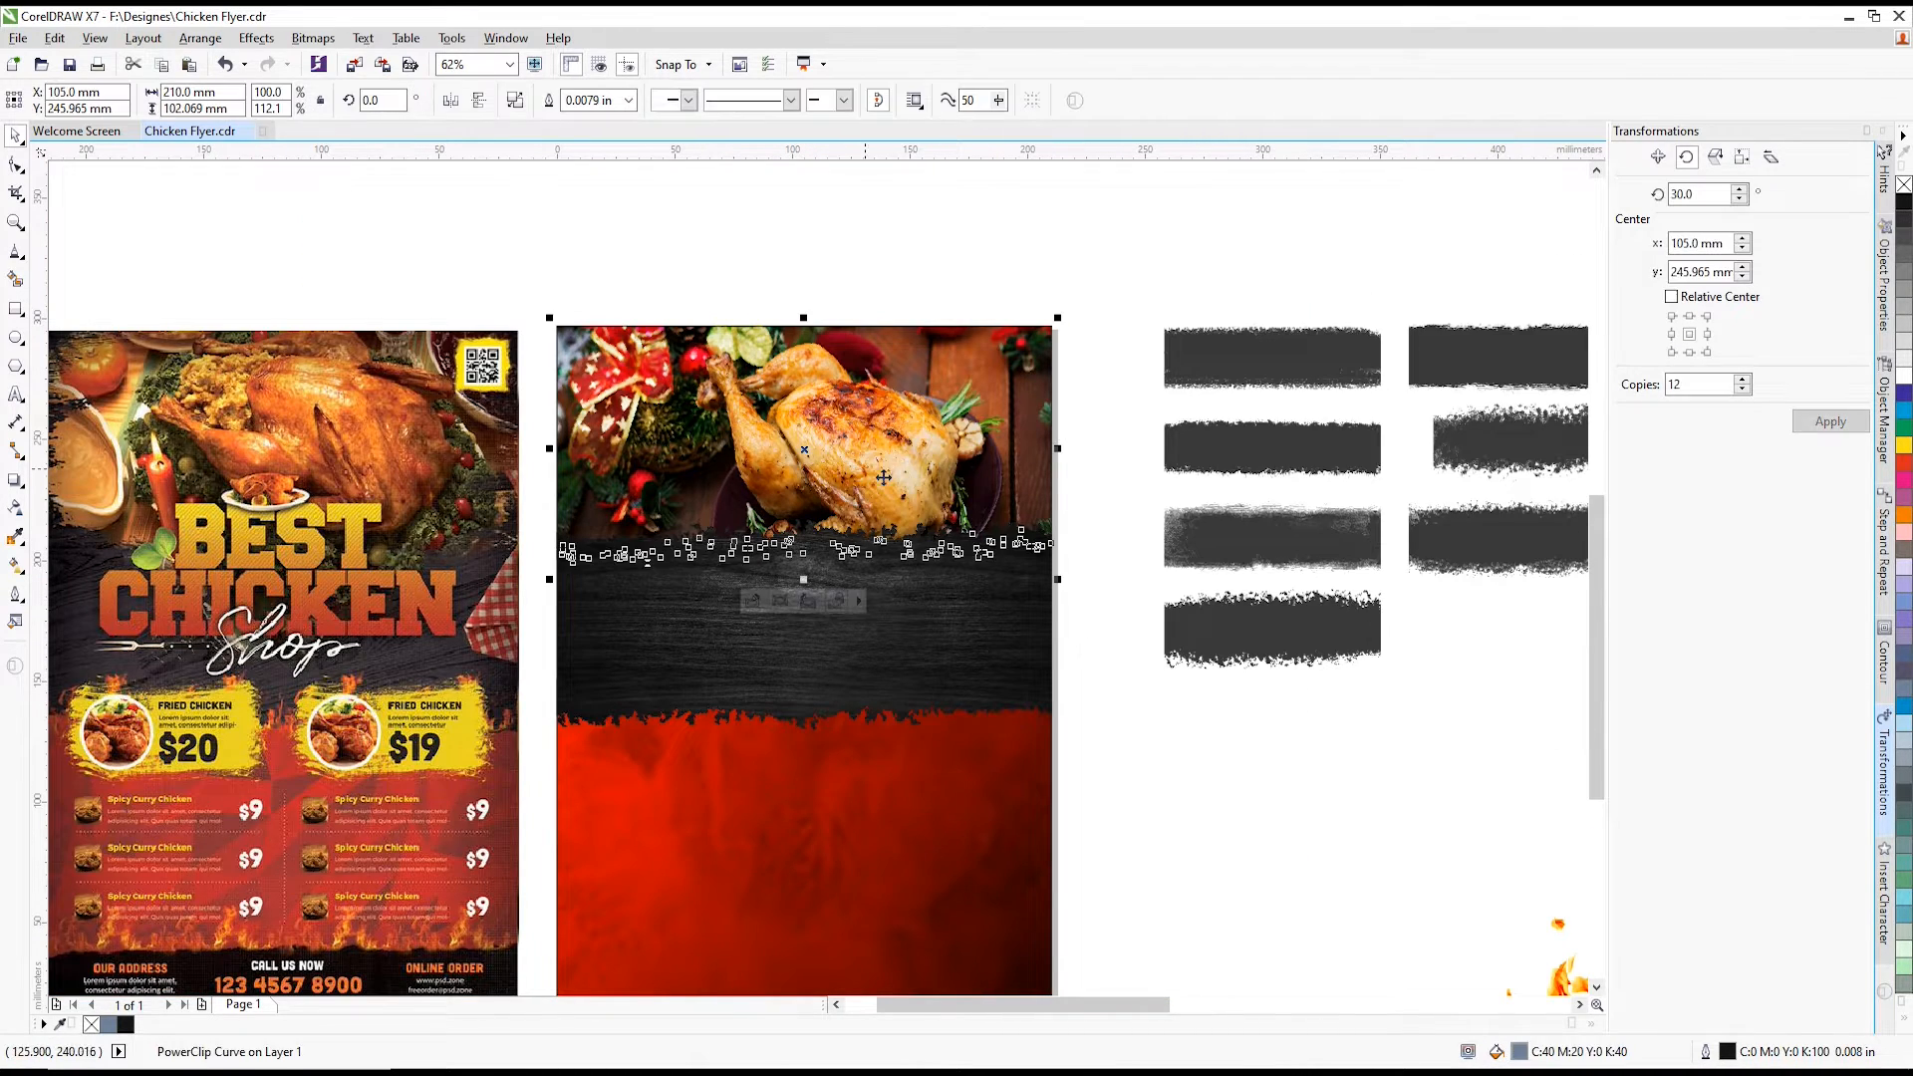
click(1096, 669)
key(ctrl+s)
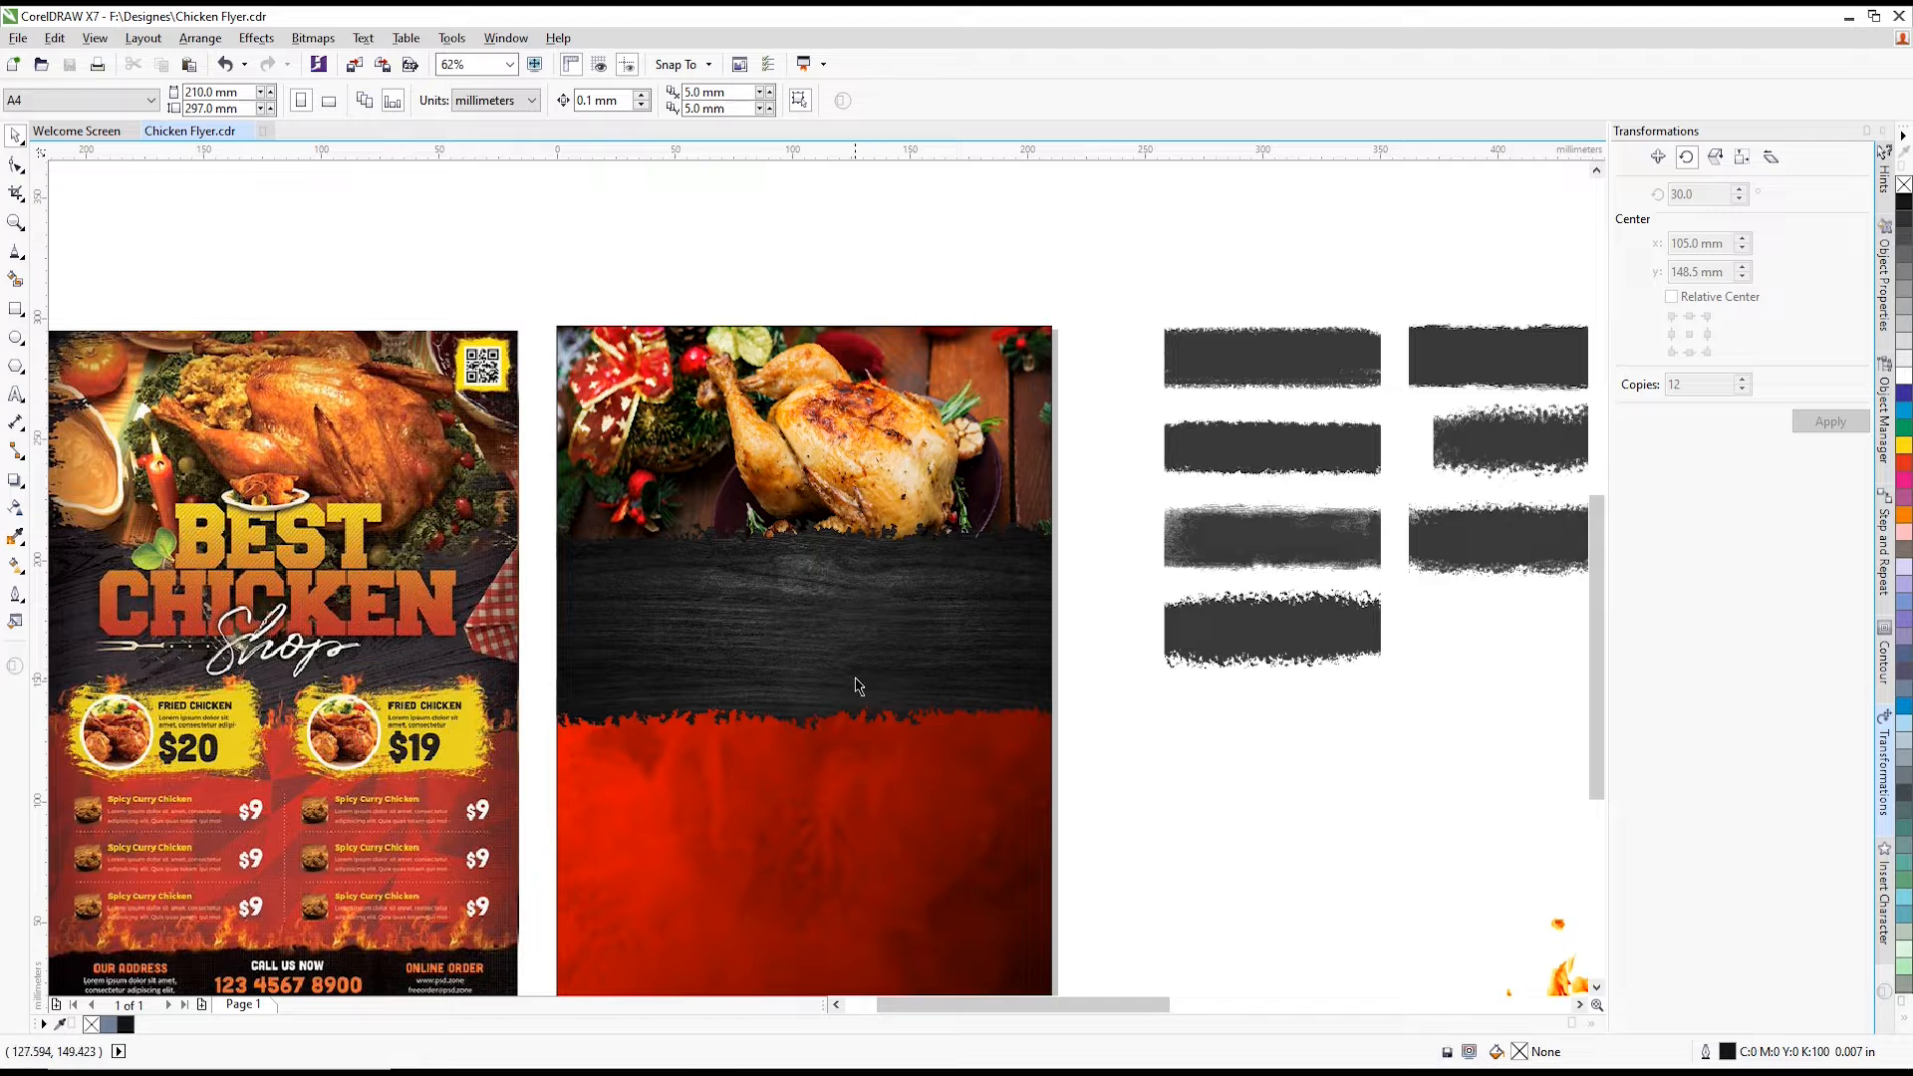
scroll(840, 500, down, 1)
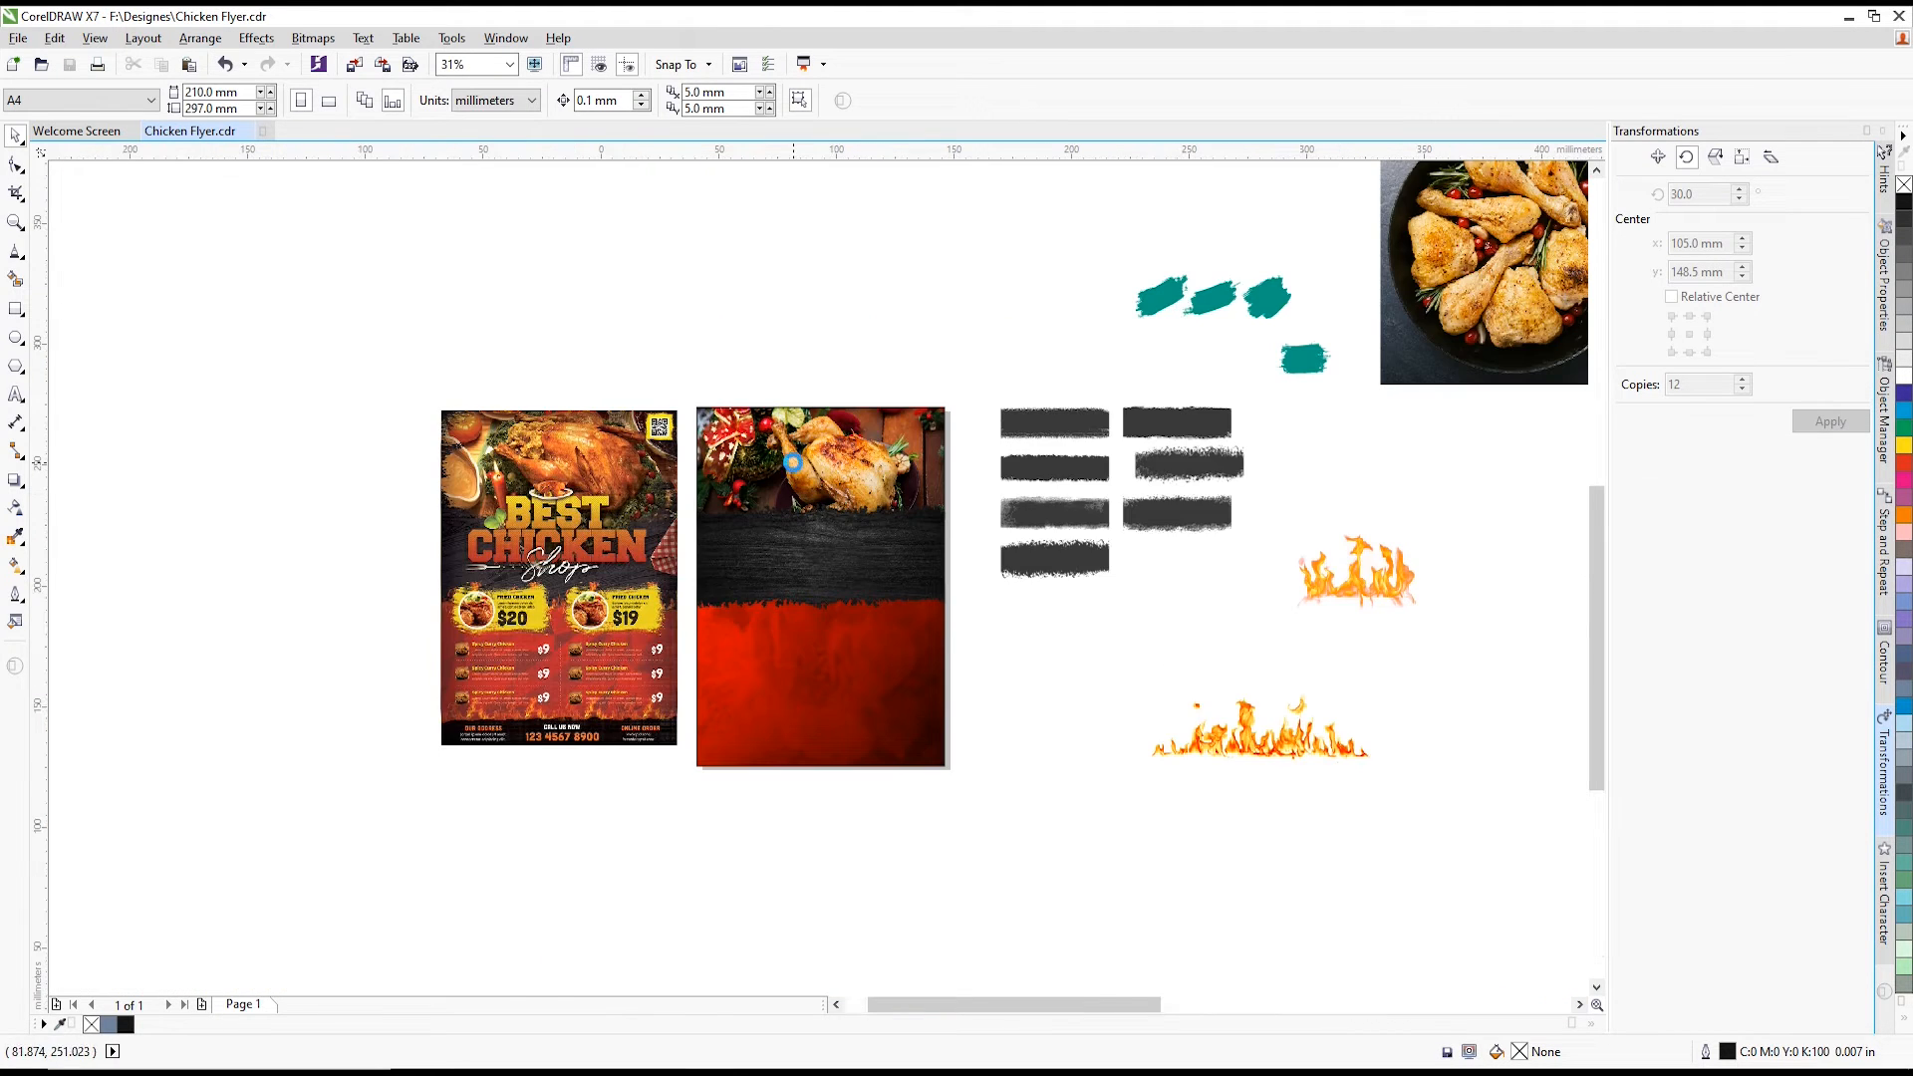
scroll(813, 526, up, 1)
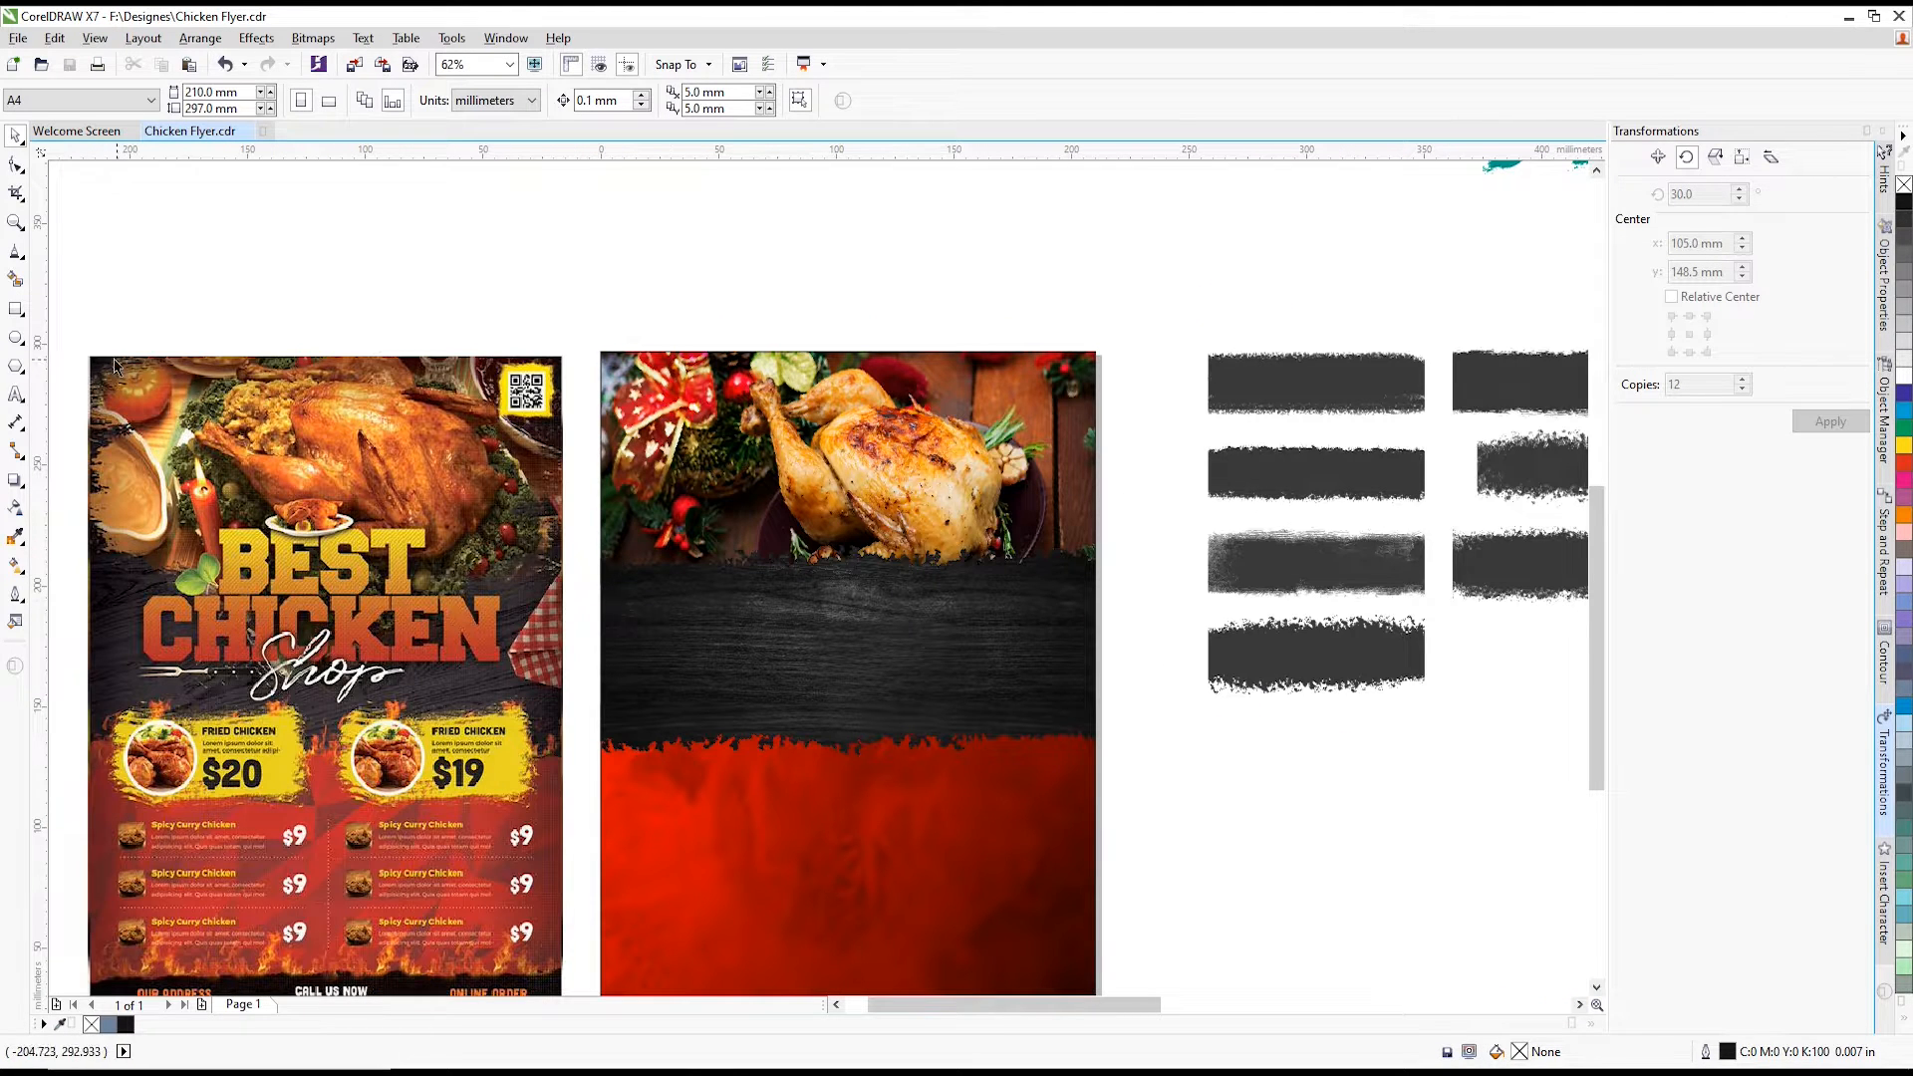
key(F8)
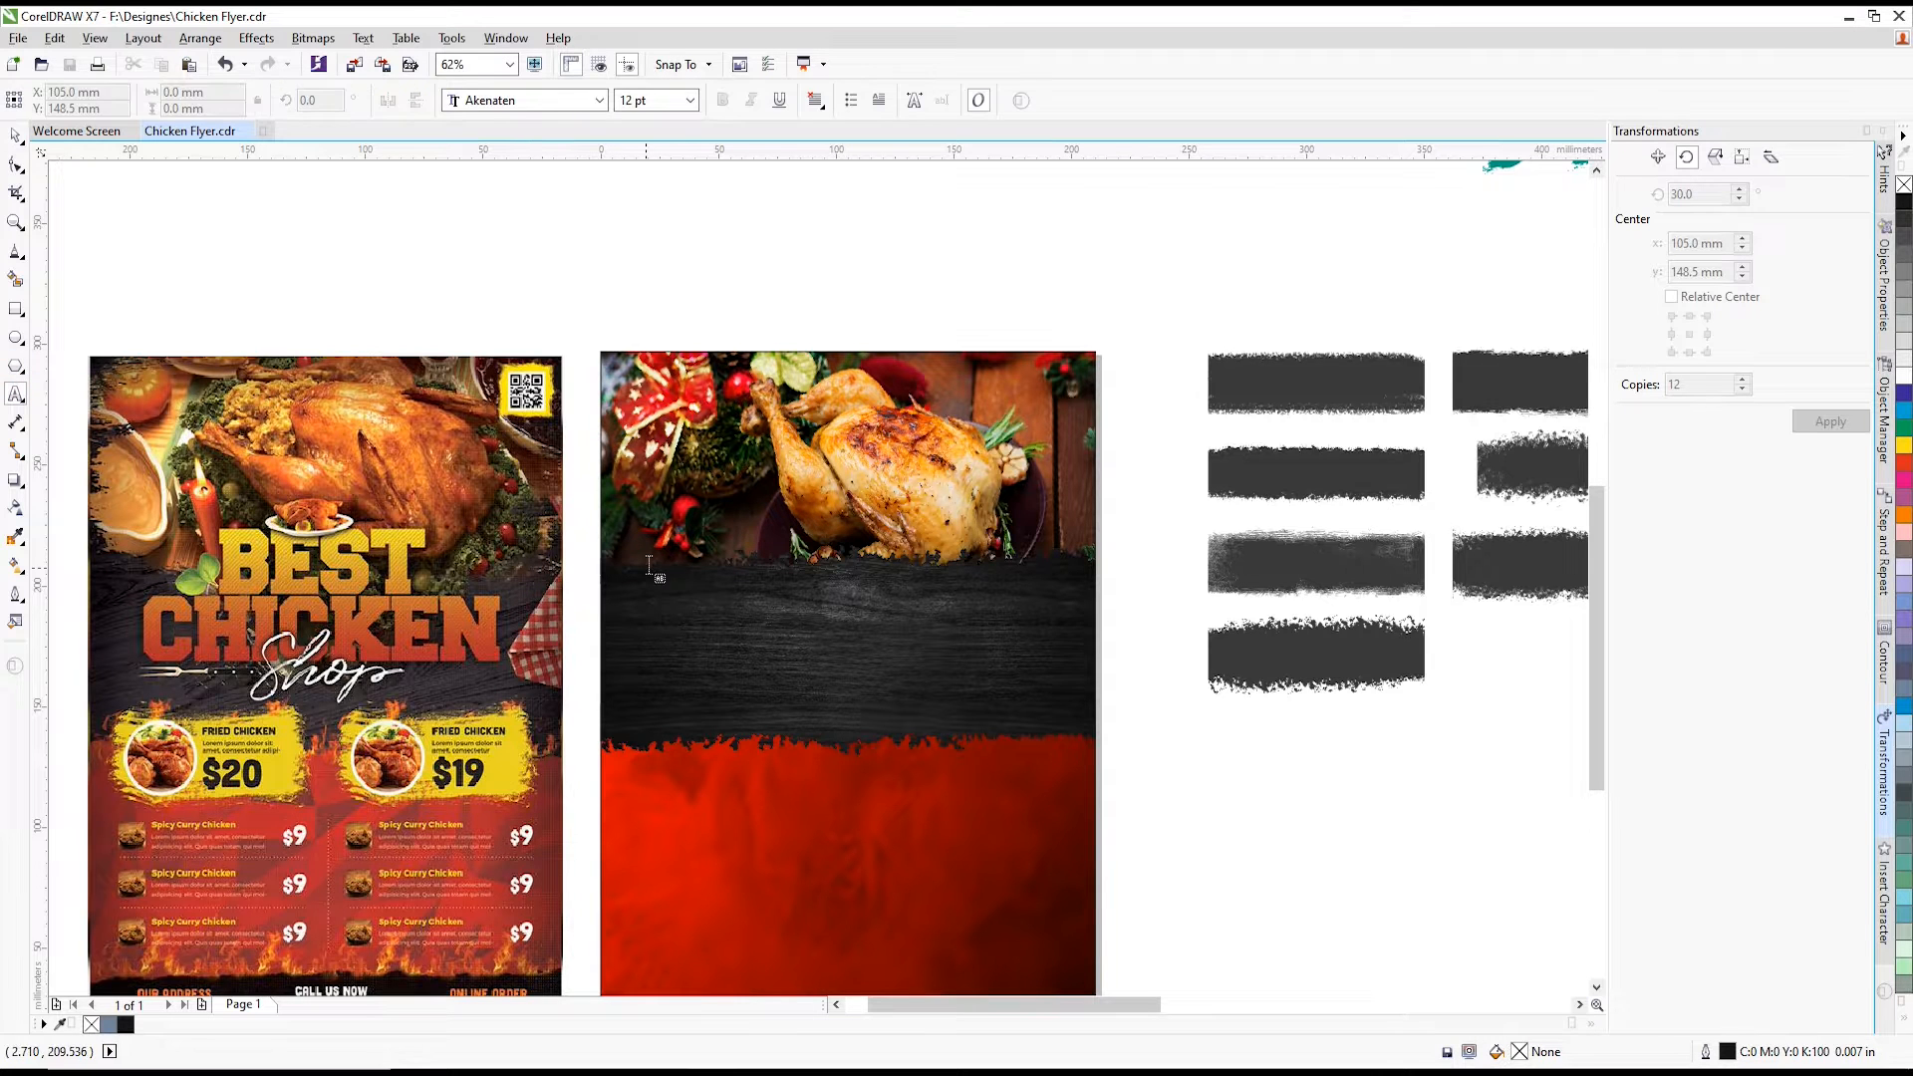
click(649, 565)
scroll(723, 590, up, 1)
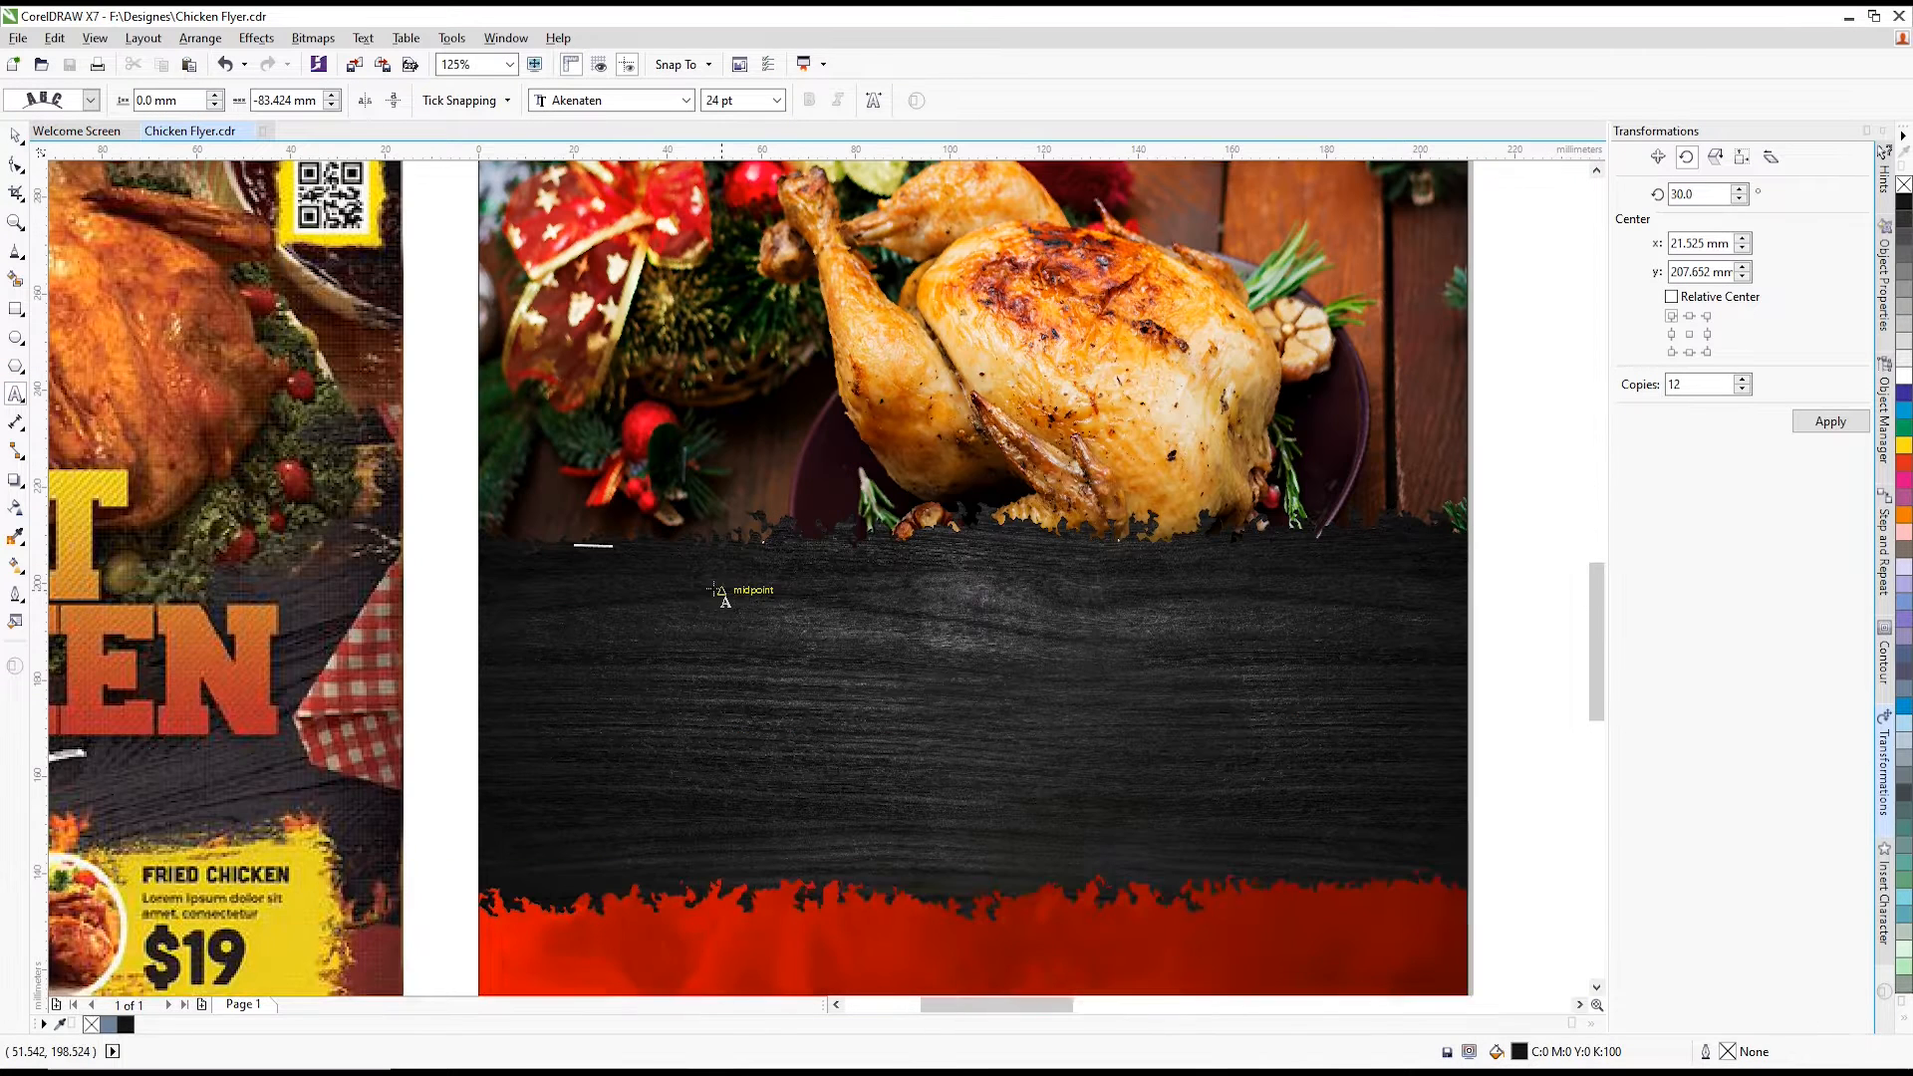
click(16, 136)
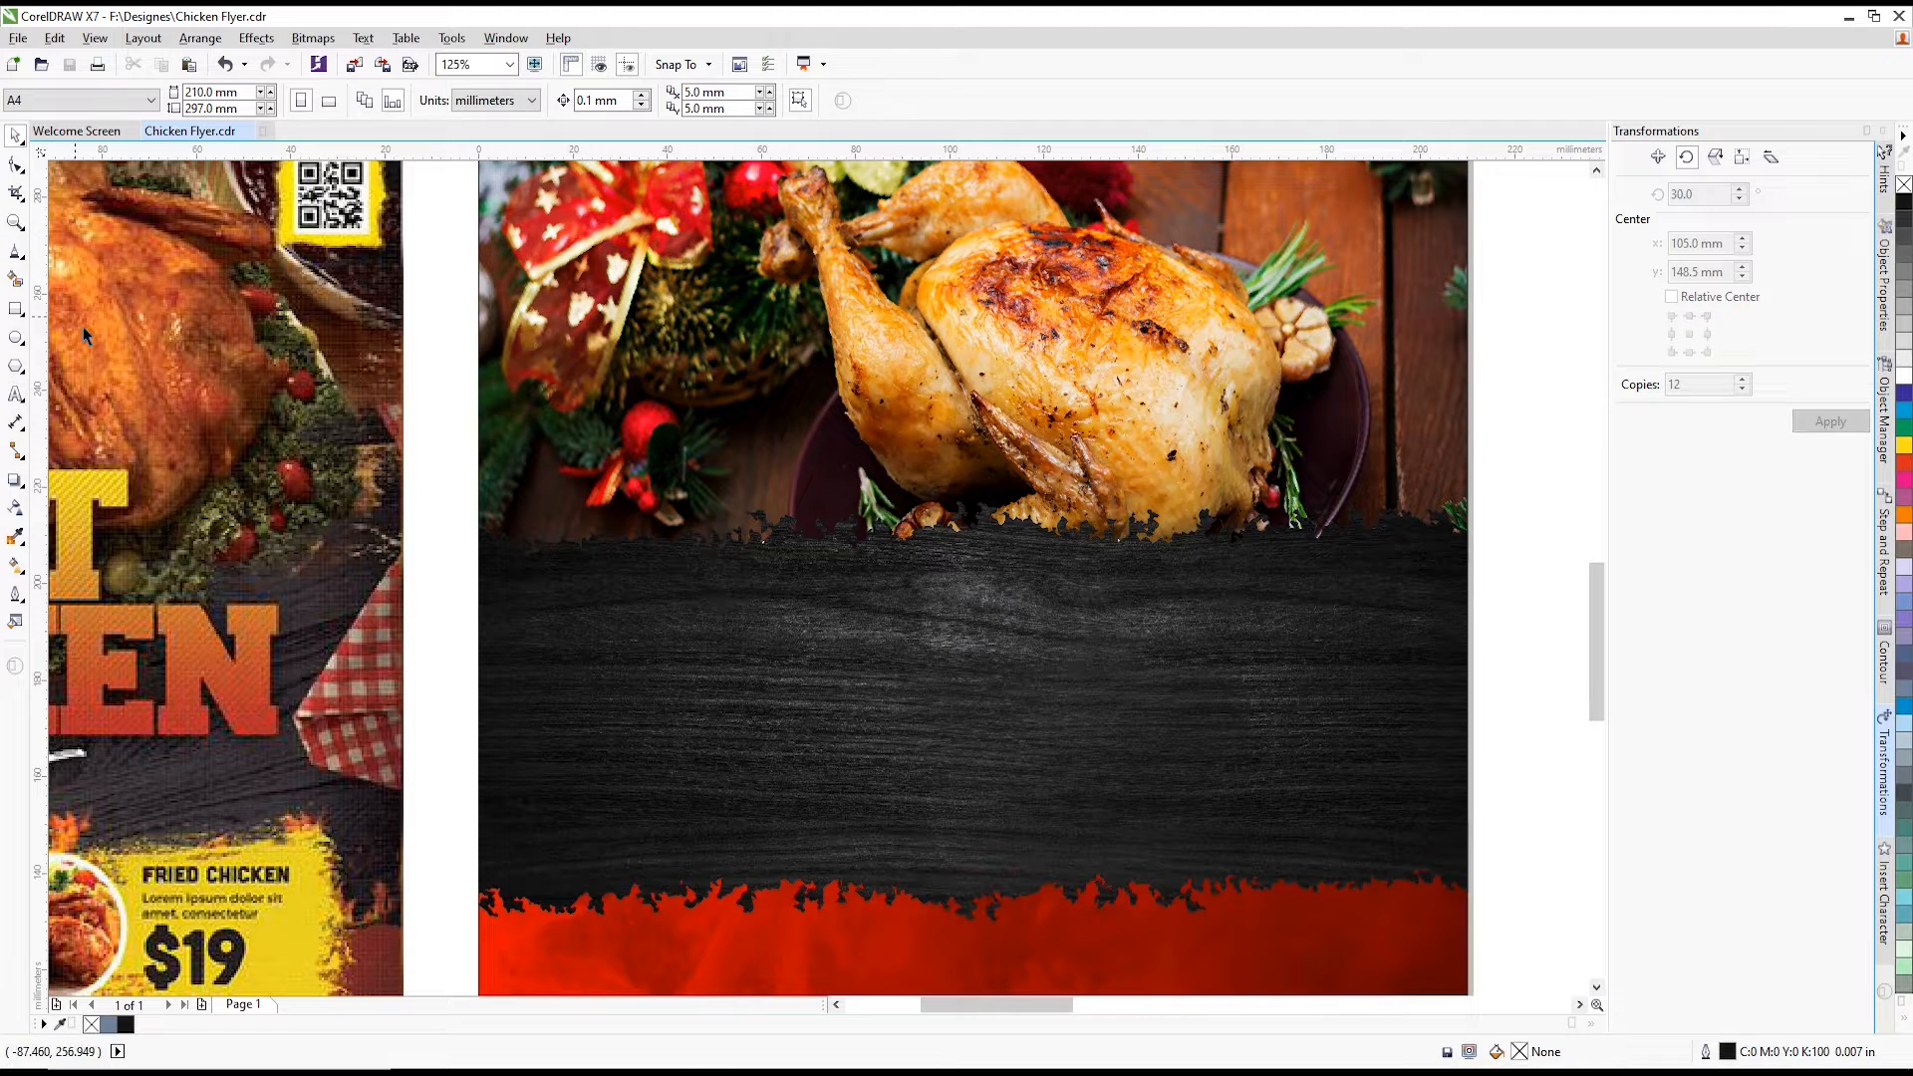
- Add the artistic text "BEST CHICKEN" in 24 pt Akenaten in the blank area above the page
click(16, 393)
scroll(529, 508, down, 1)
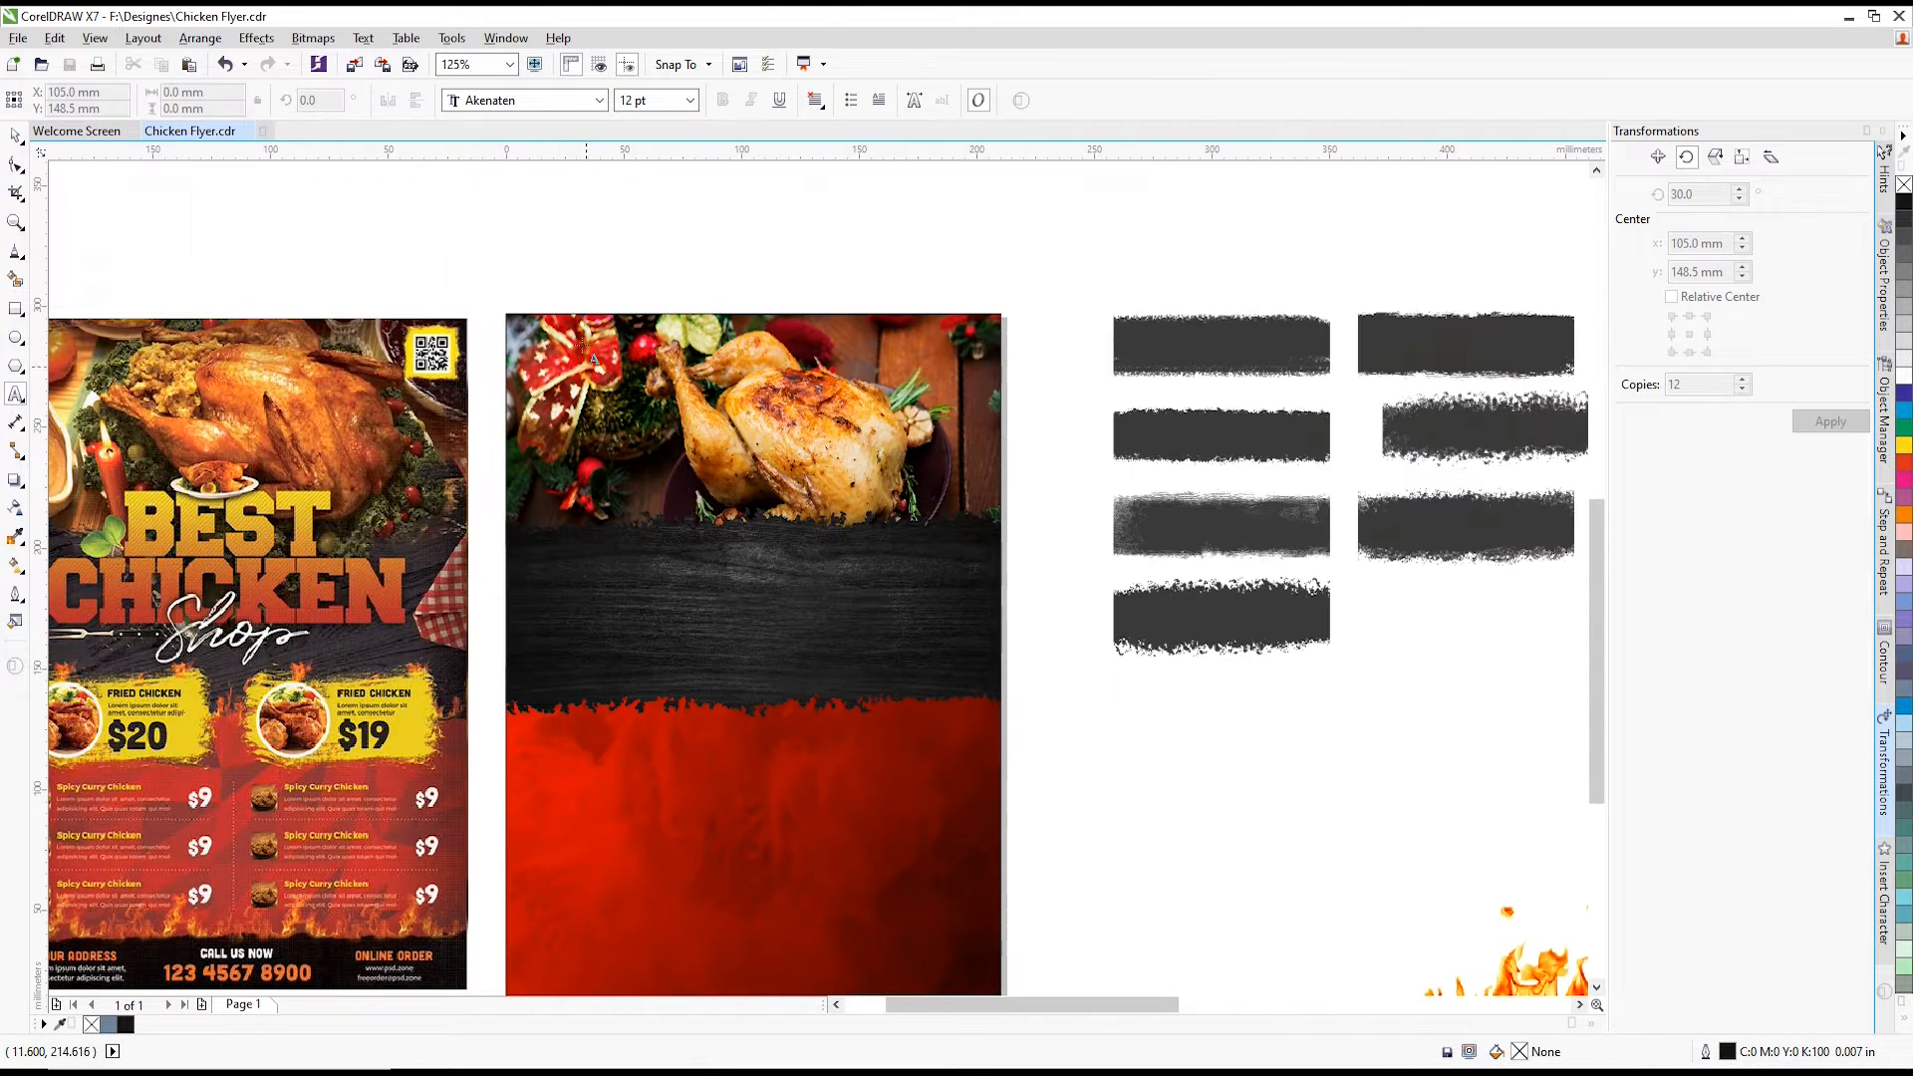
click(560, 257)
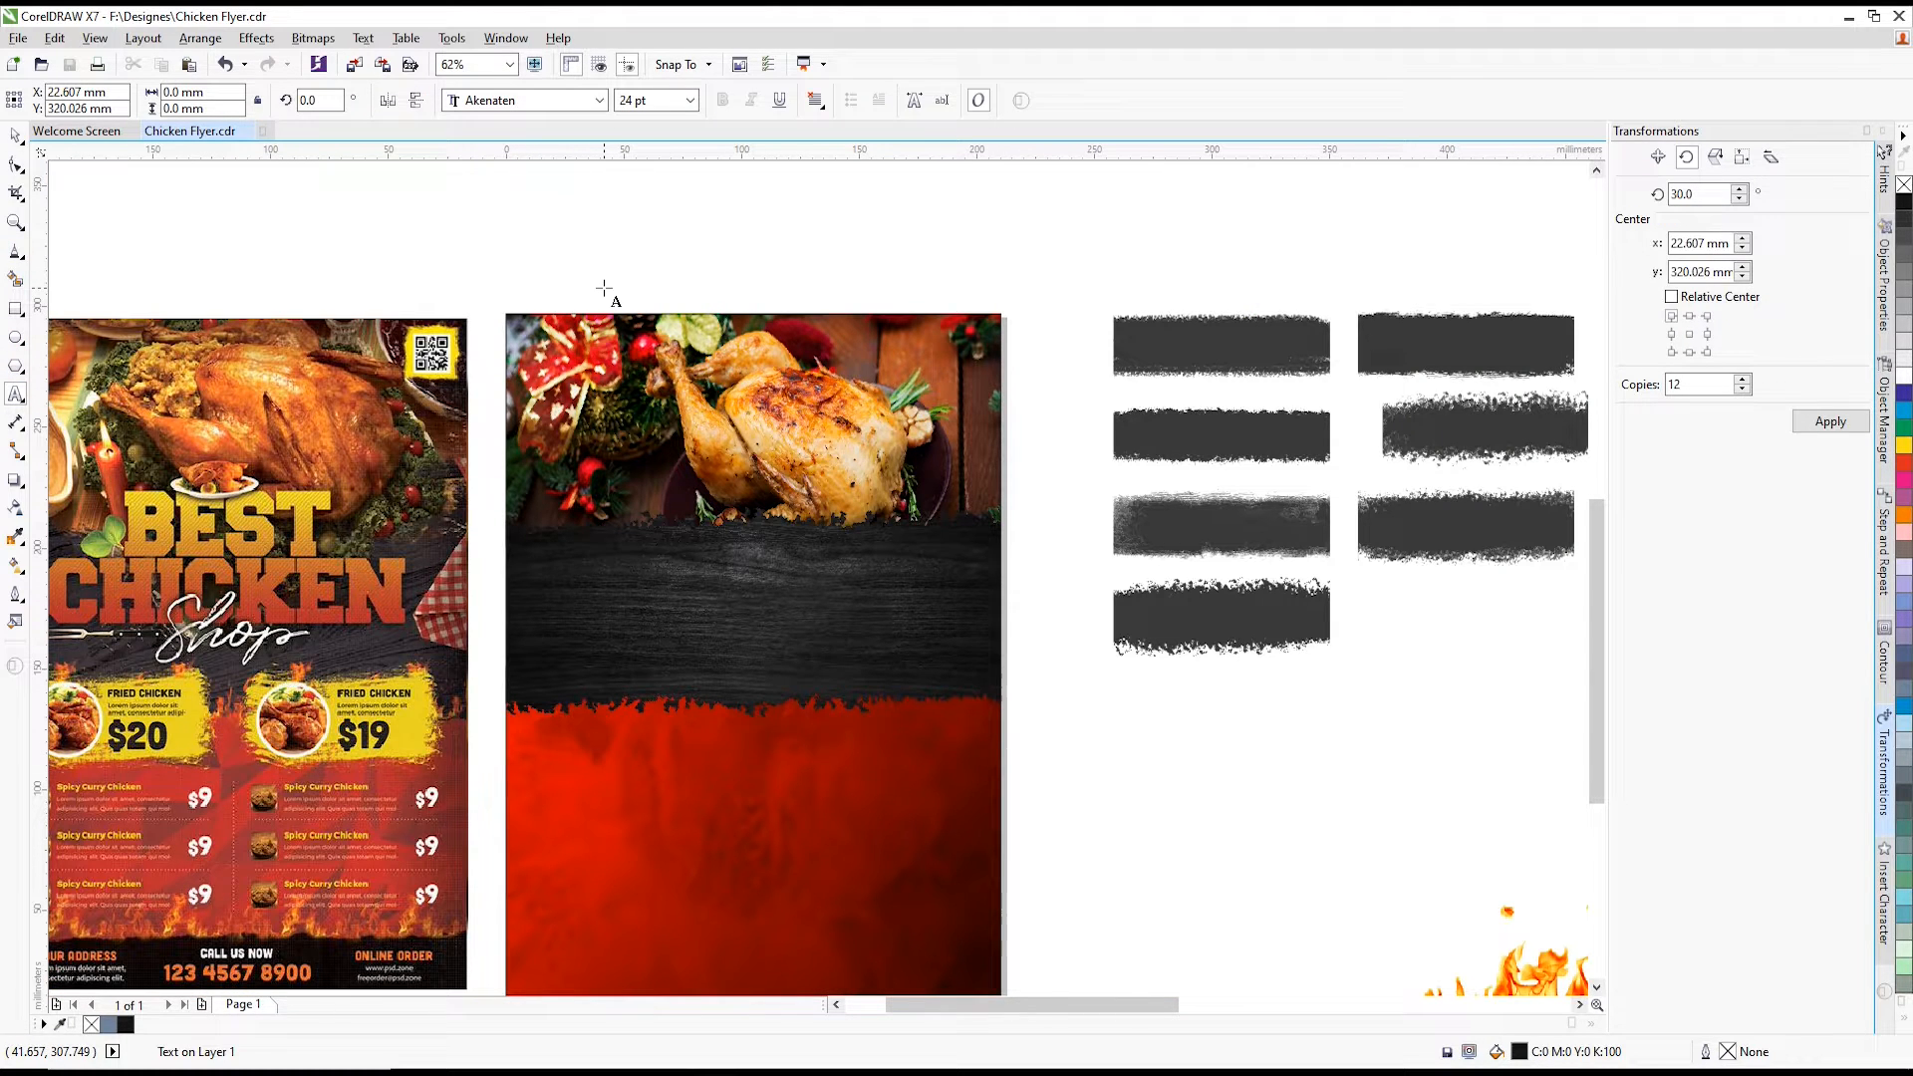
text(BEST CHICKEN)
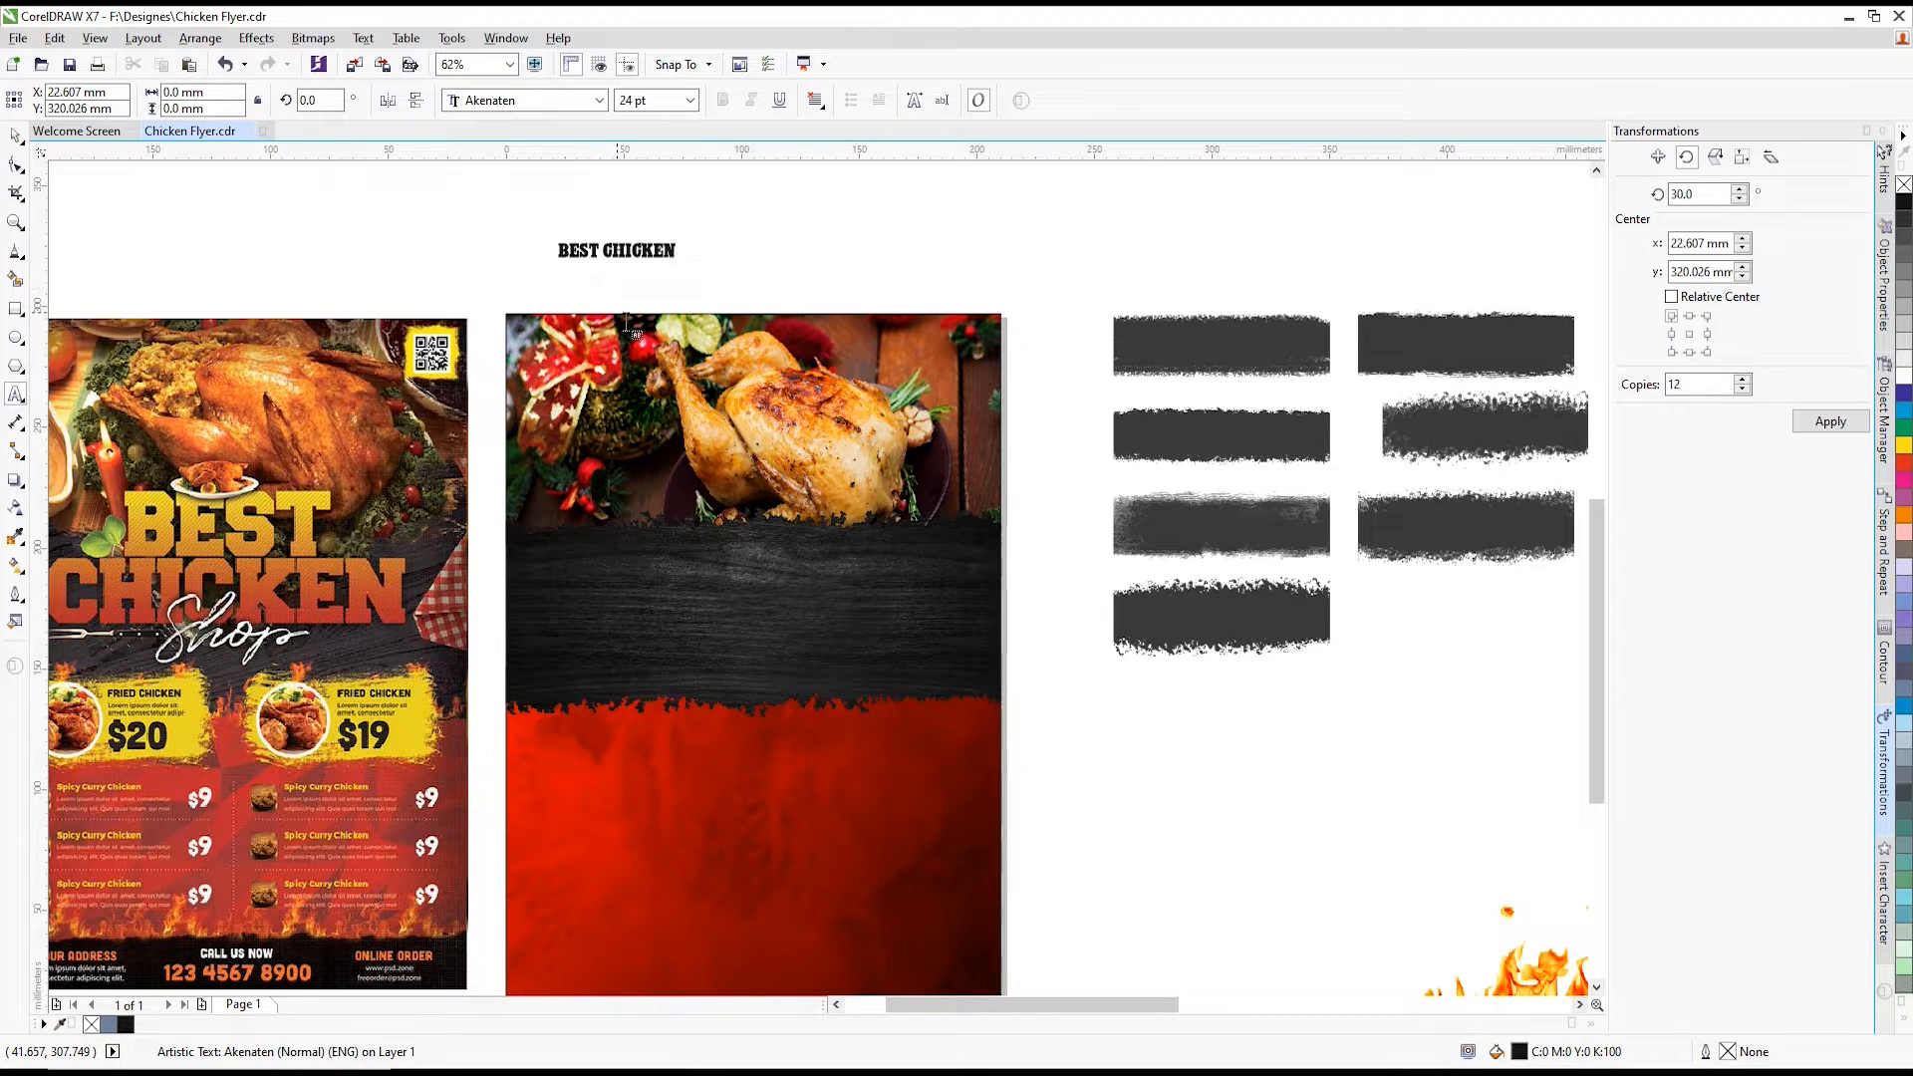
key(Escape)
- Break the title into two lines, with BEST above CHICKEN, and finish editing the text
scroll(607, 250, up, 2)
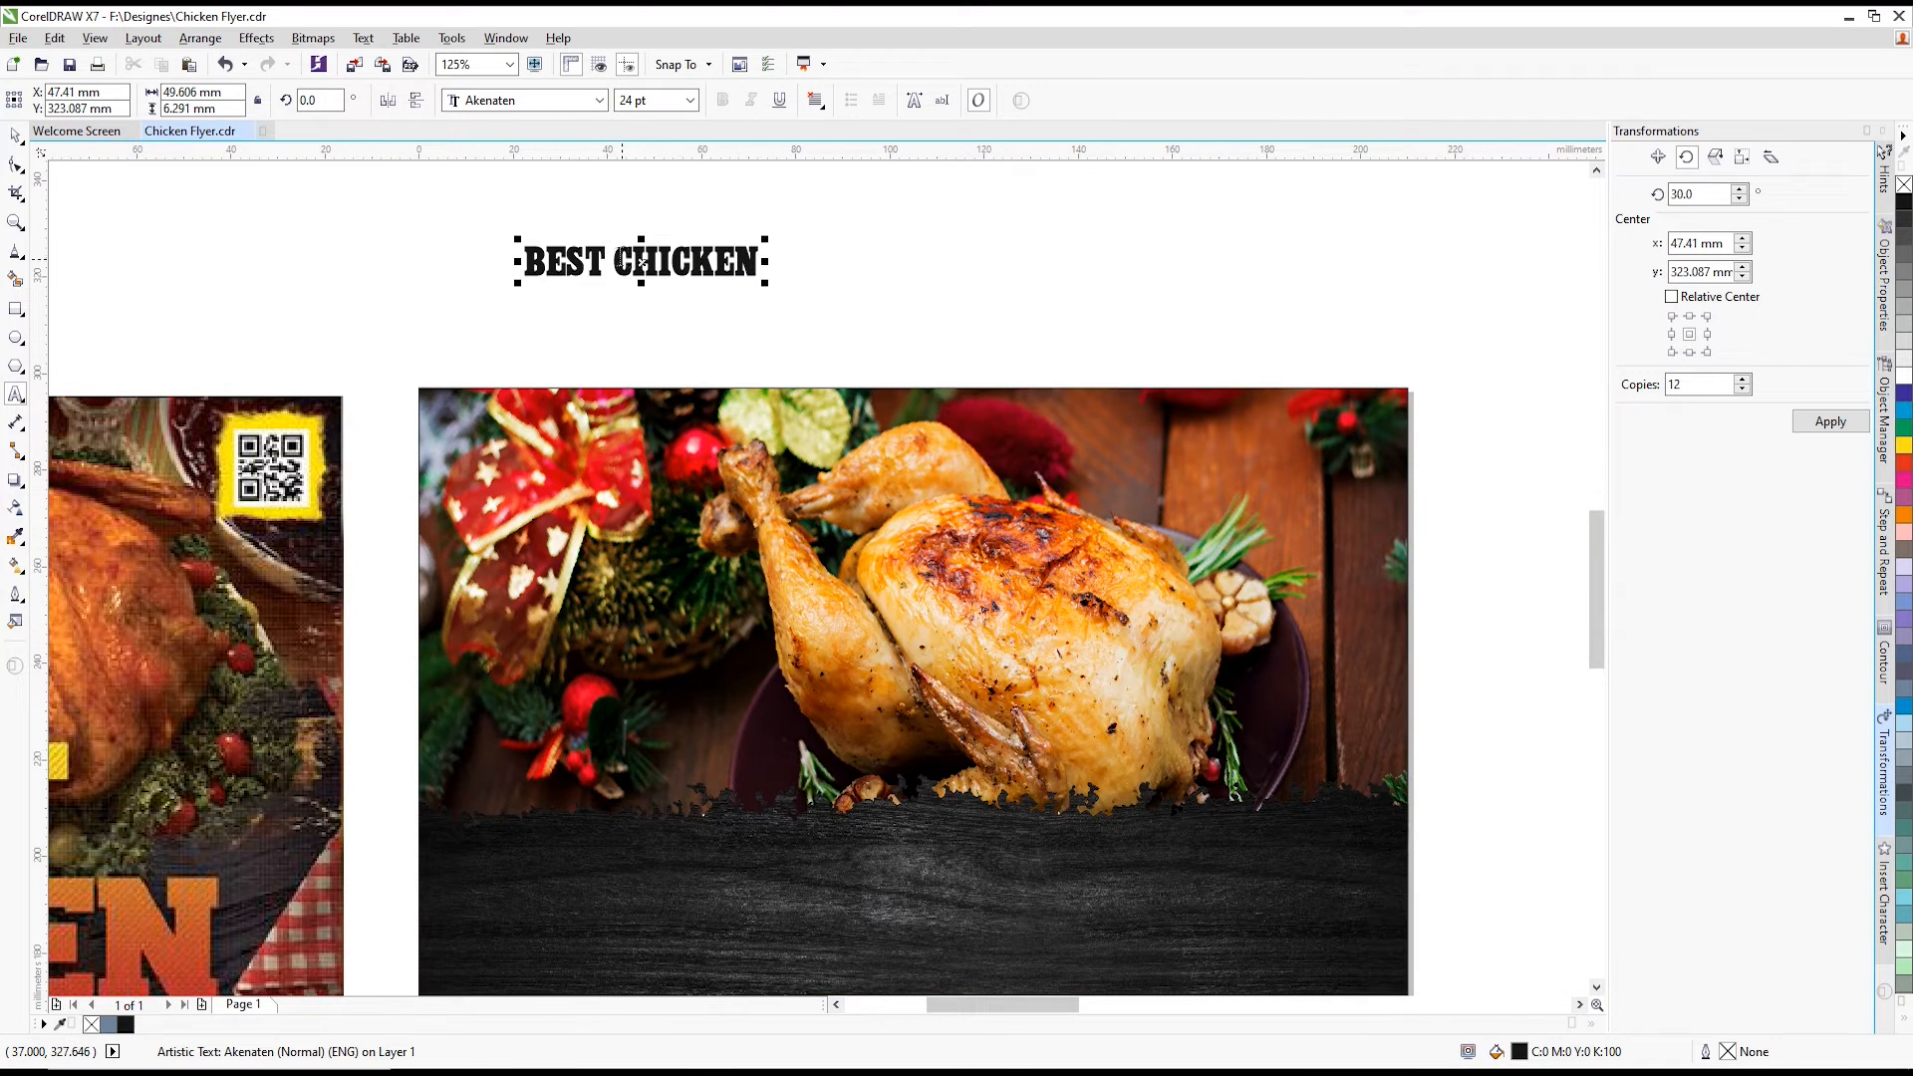
key(Return)
key(ctrl+a)
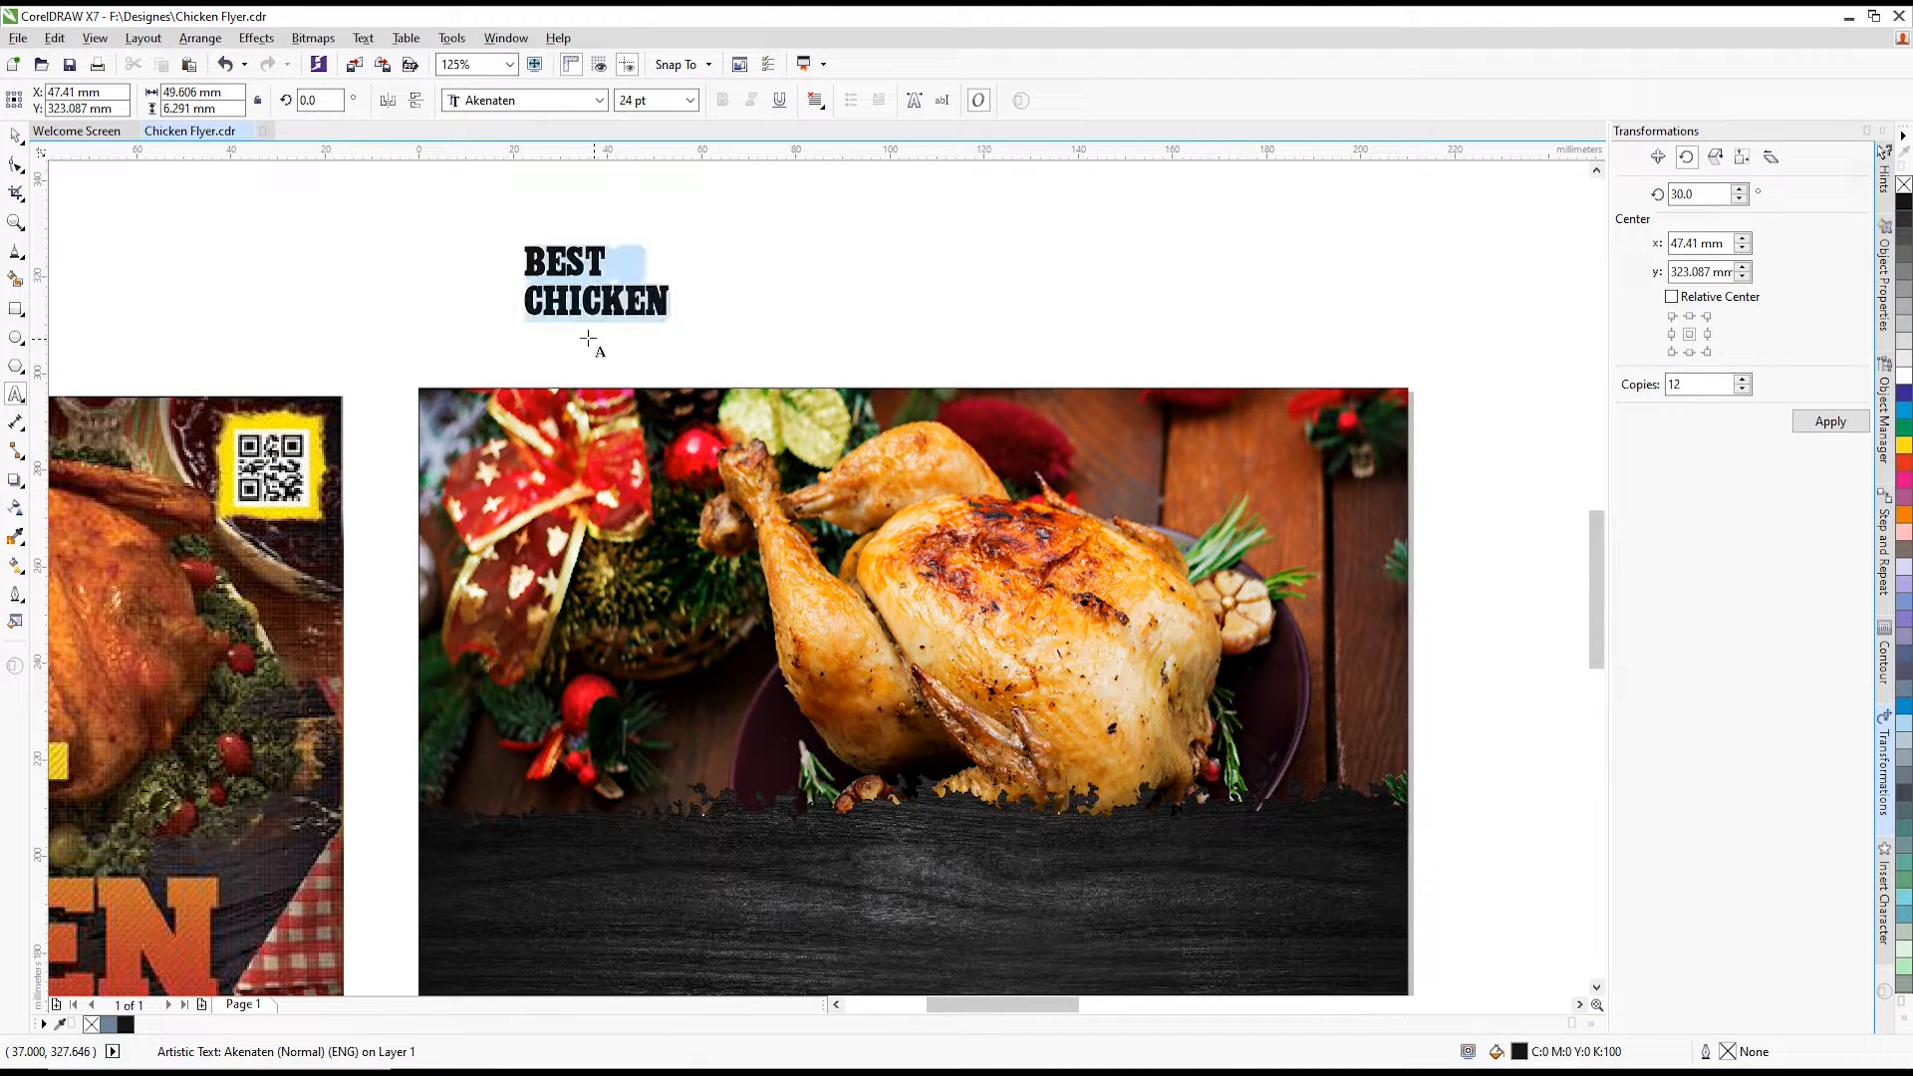
scroll(602, 351, down, 2)
click(15, 134)
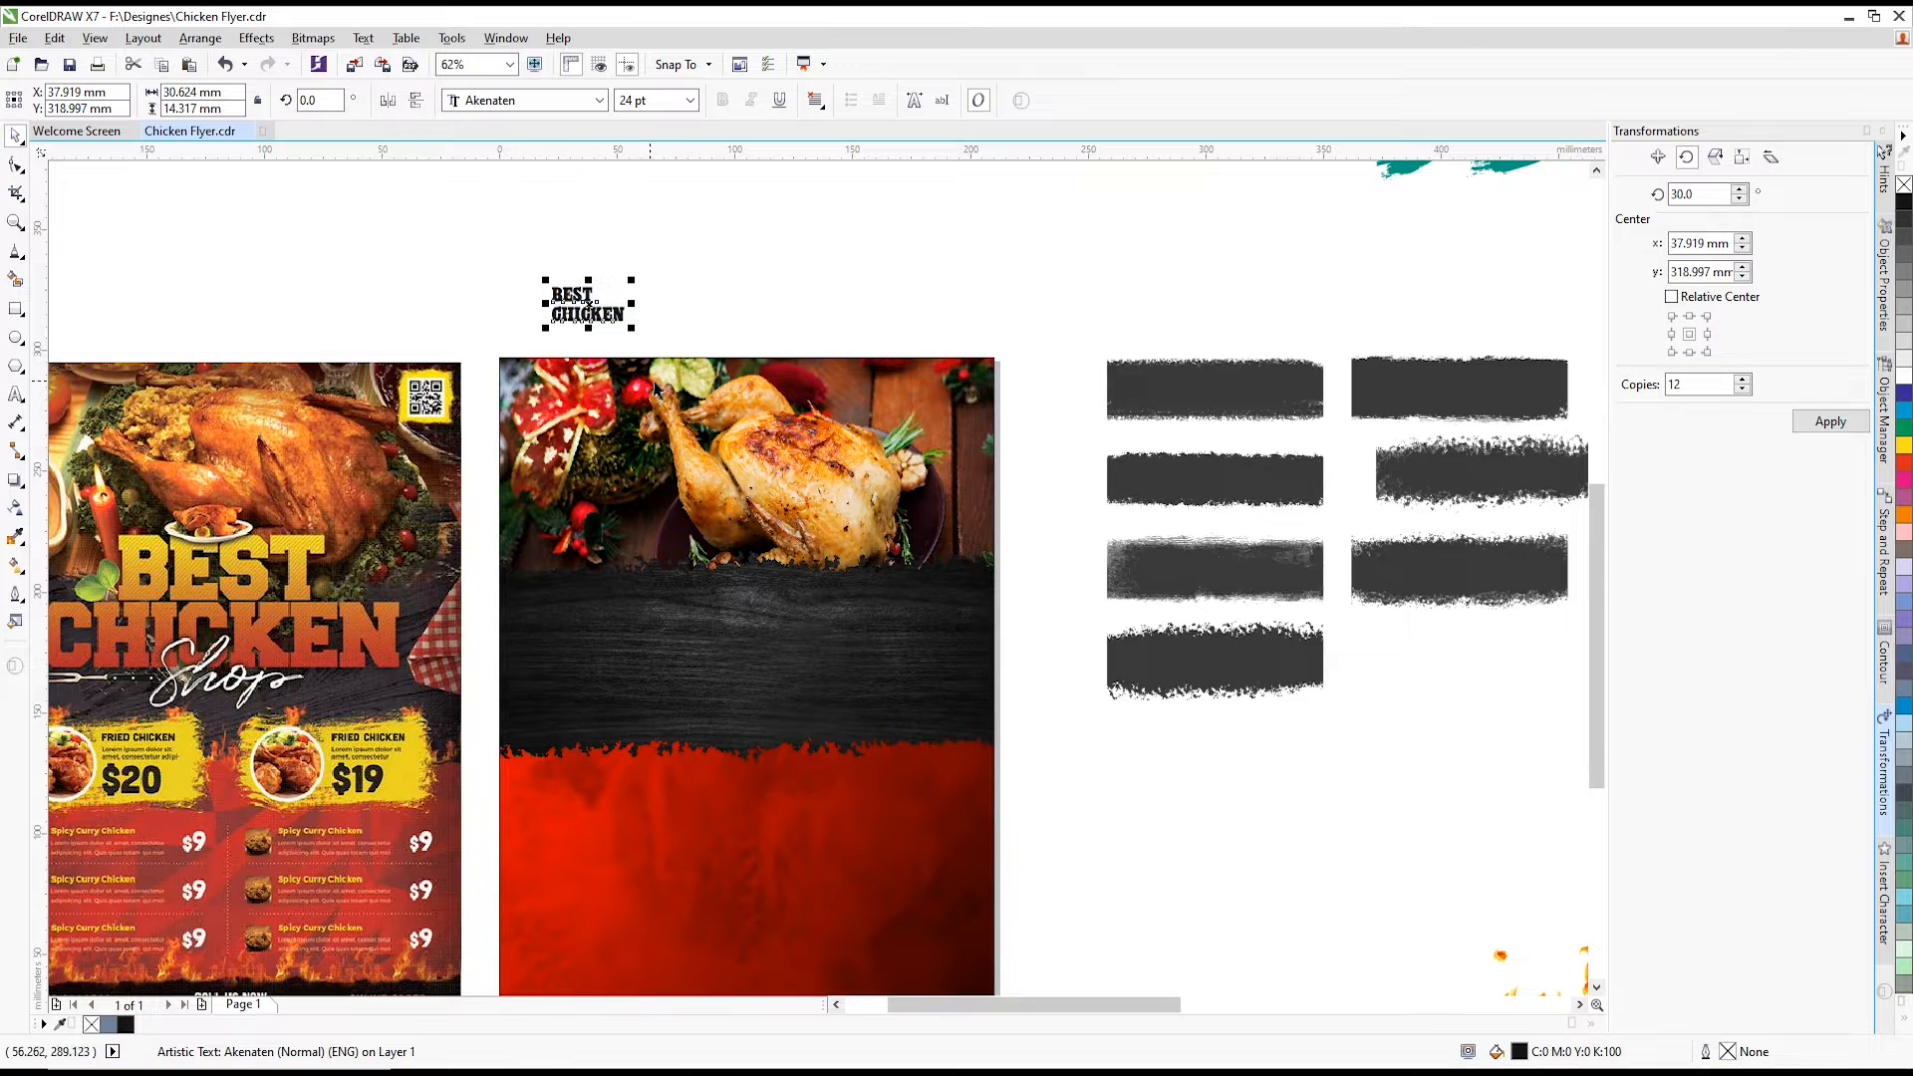
- Scale the BEST CHICKEN title to about 152 × 64 mm and place it on the dark wood band
drag(633, 328, 914, 450)
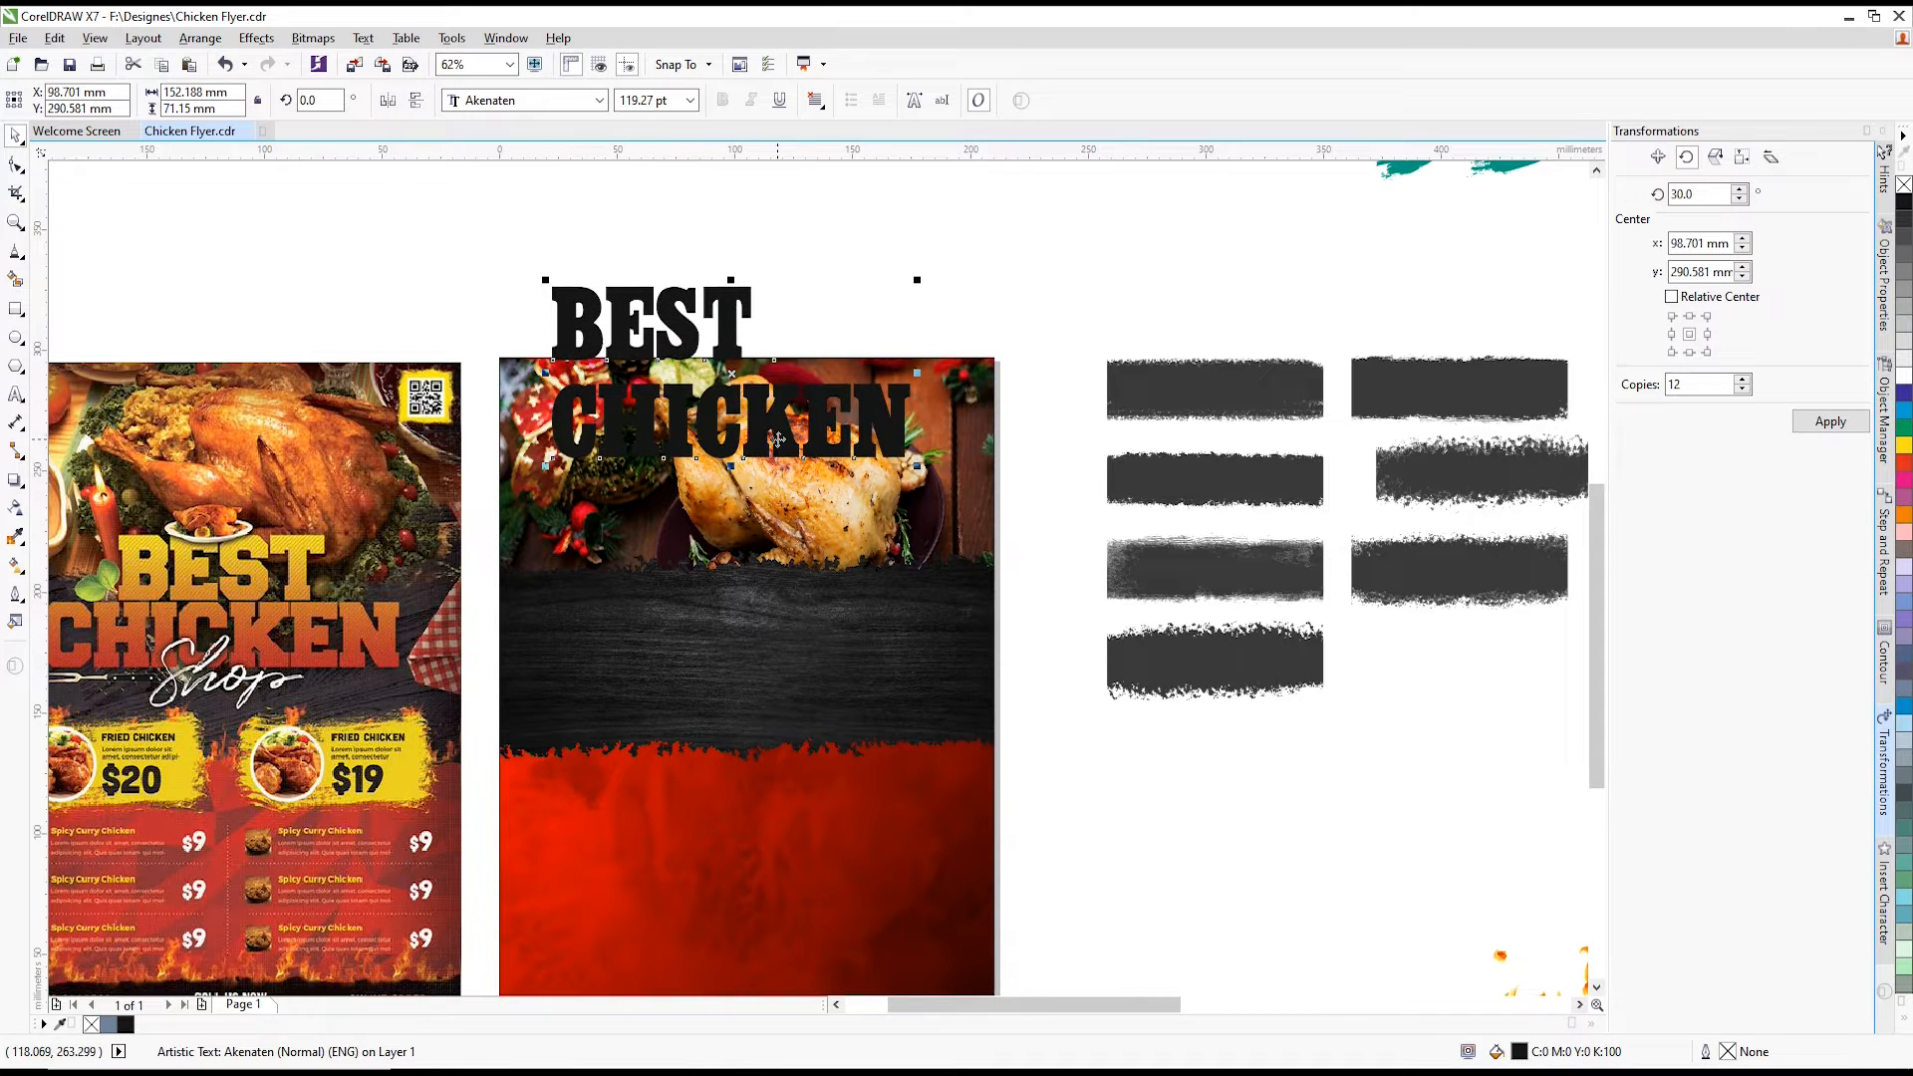
drag(772, 443, 799, 717)
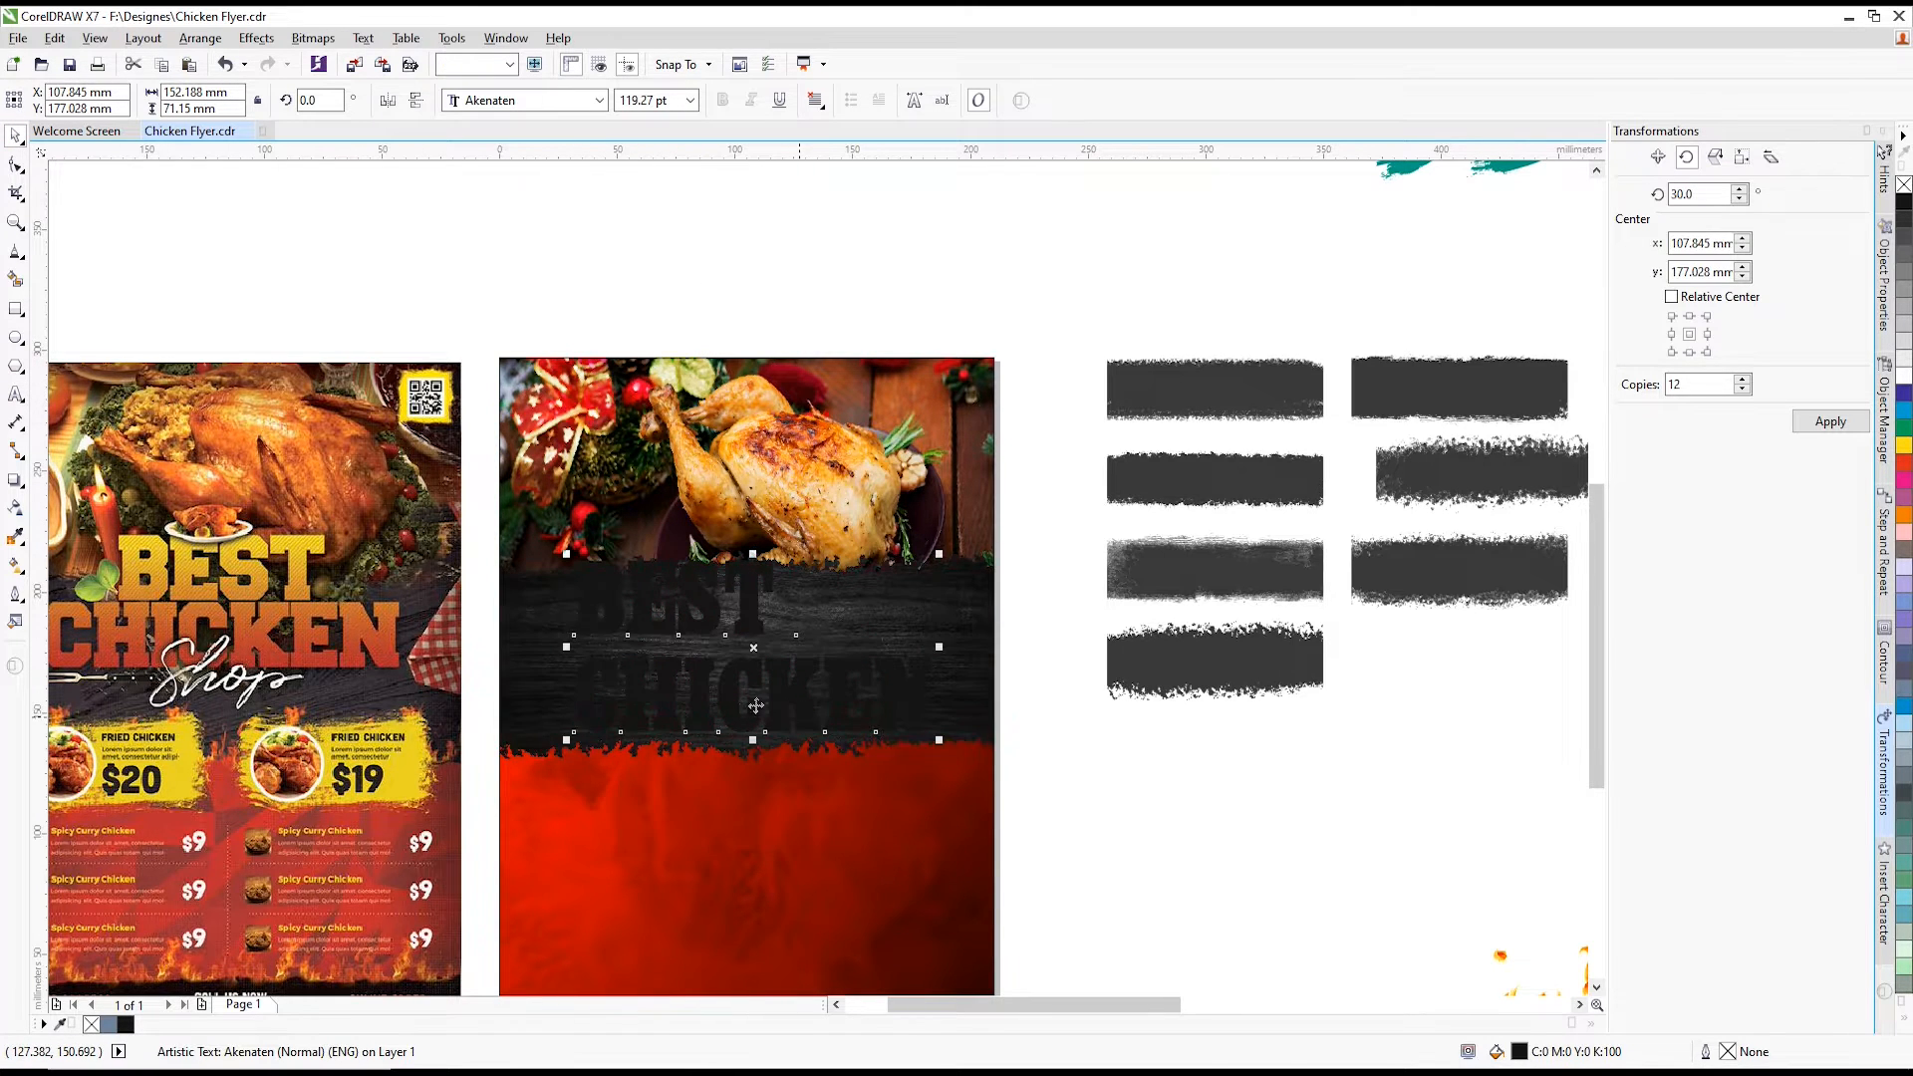
scroll(757, 697, up, 2)
drag(756, 417, 757, 451)
- Center-align the two lines of the BEST CHICKEN title
click(815, 100)
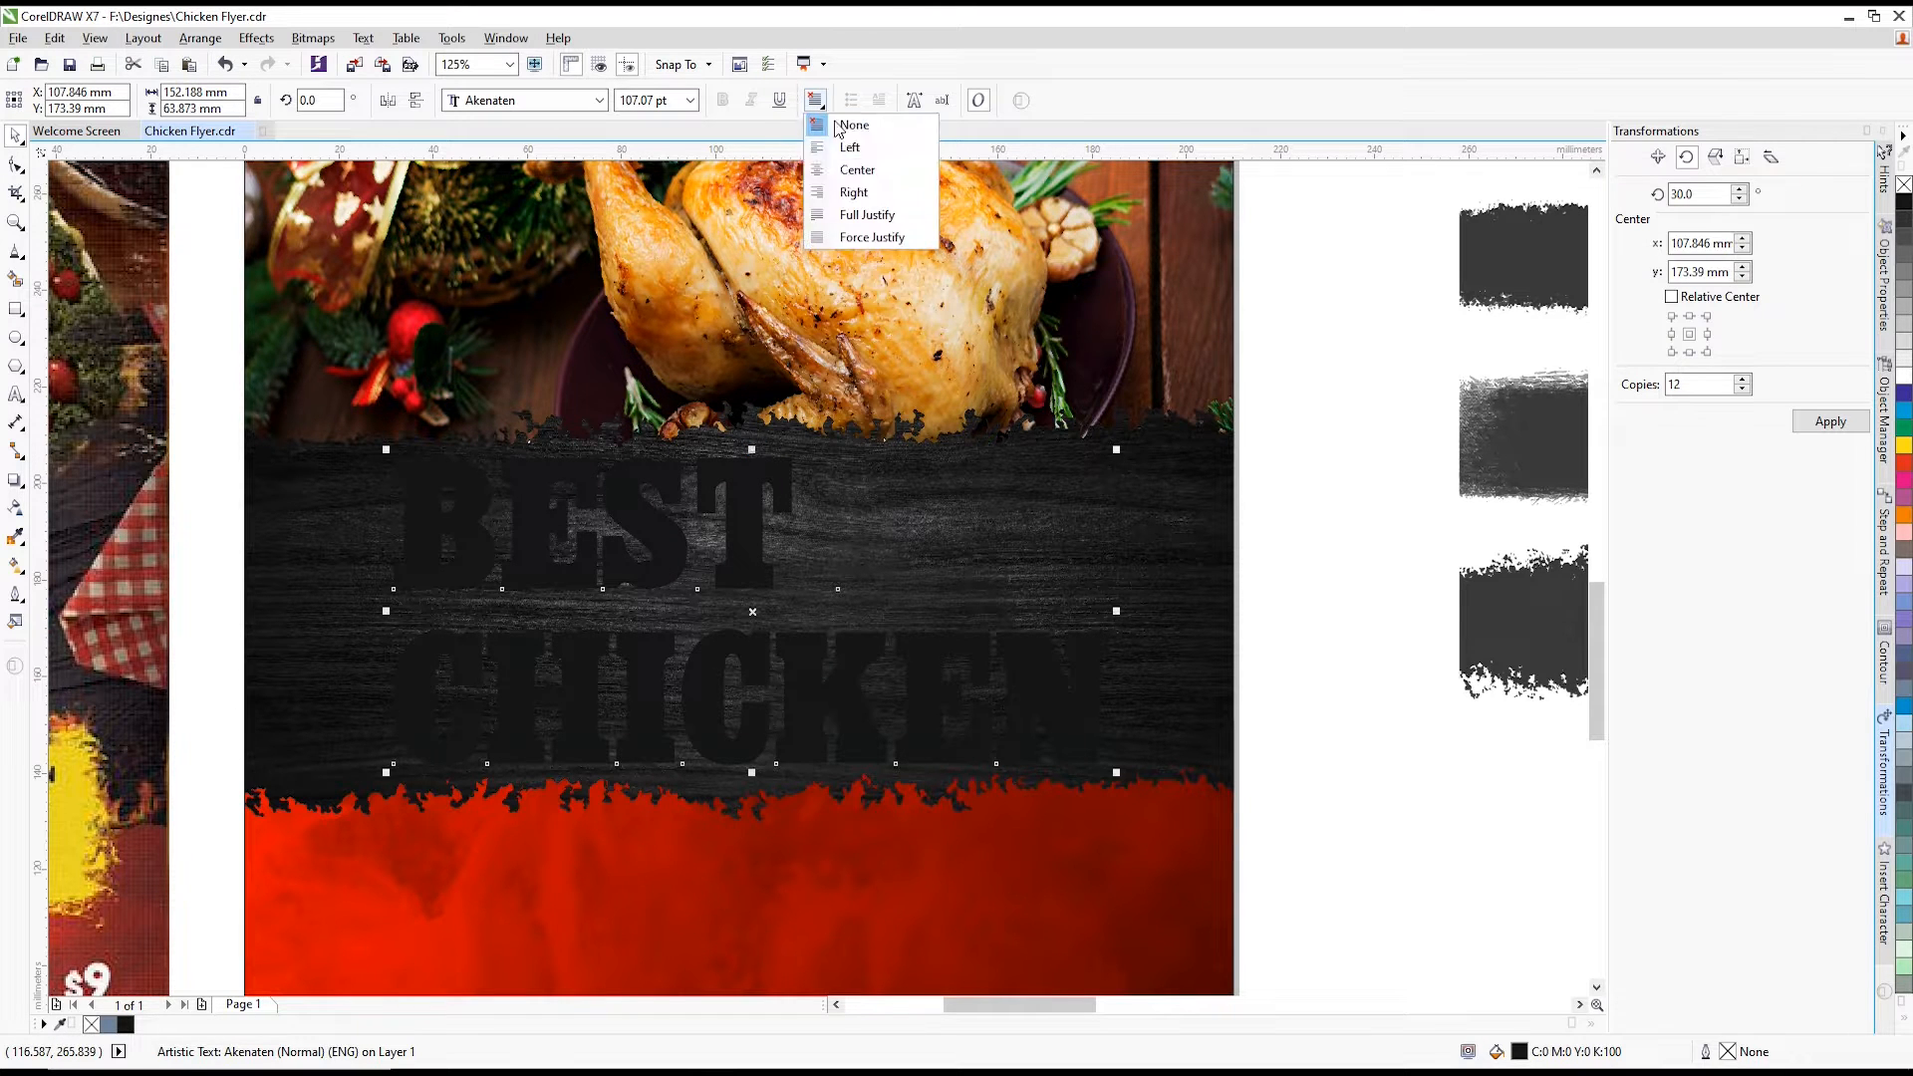
click(847, 171)
scroll(875, 399, down, 2)
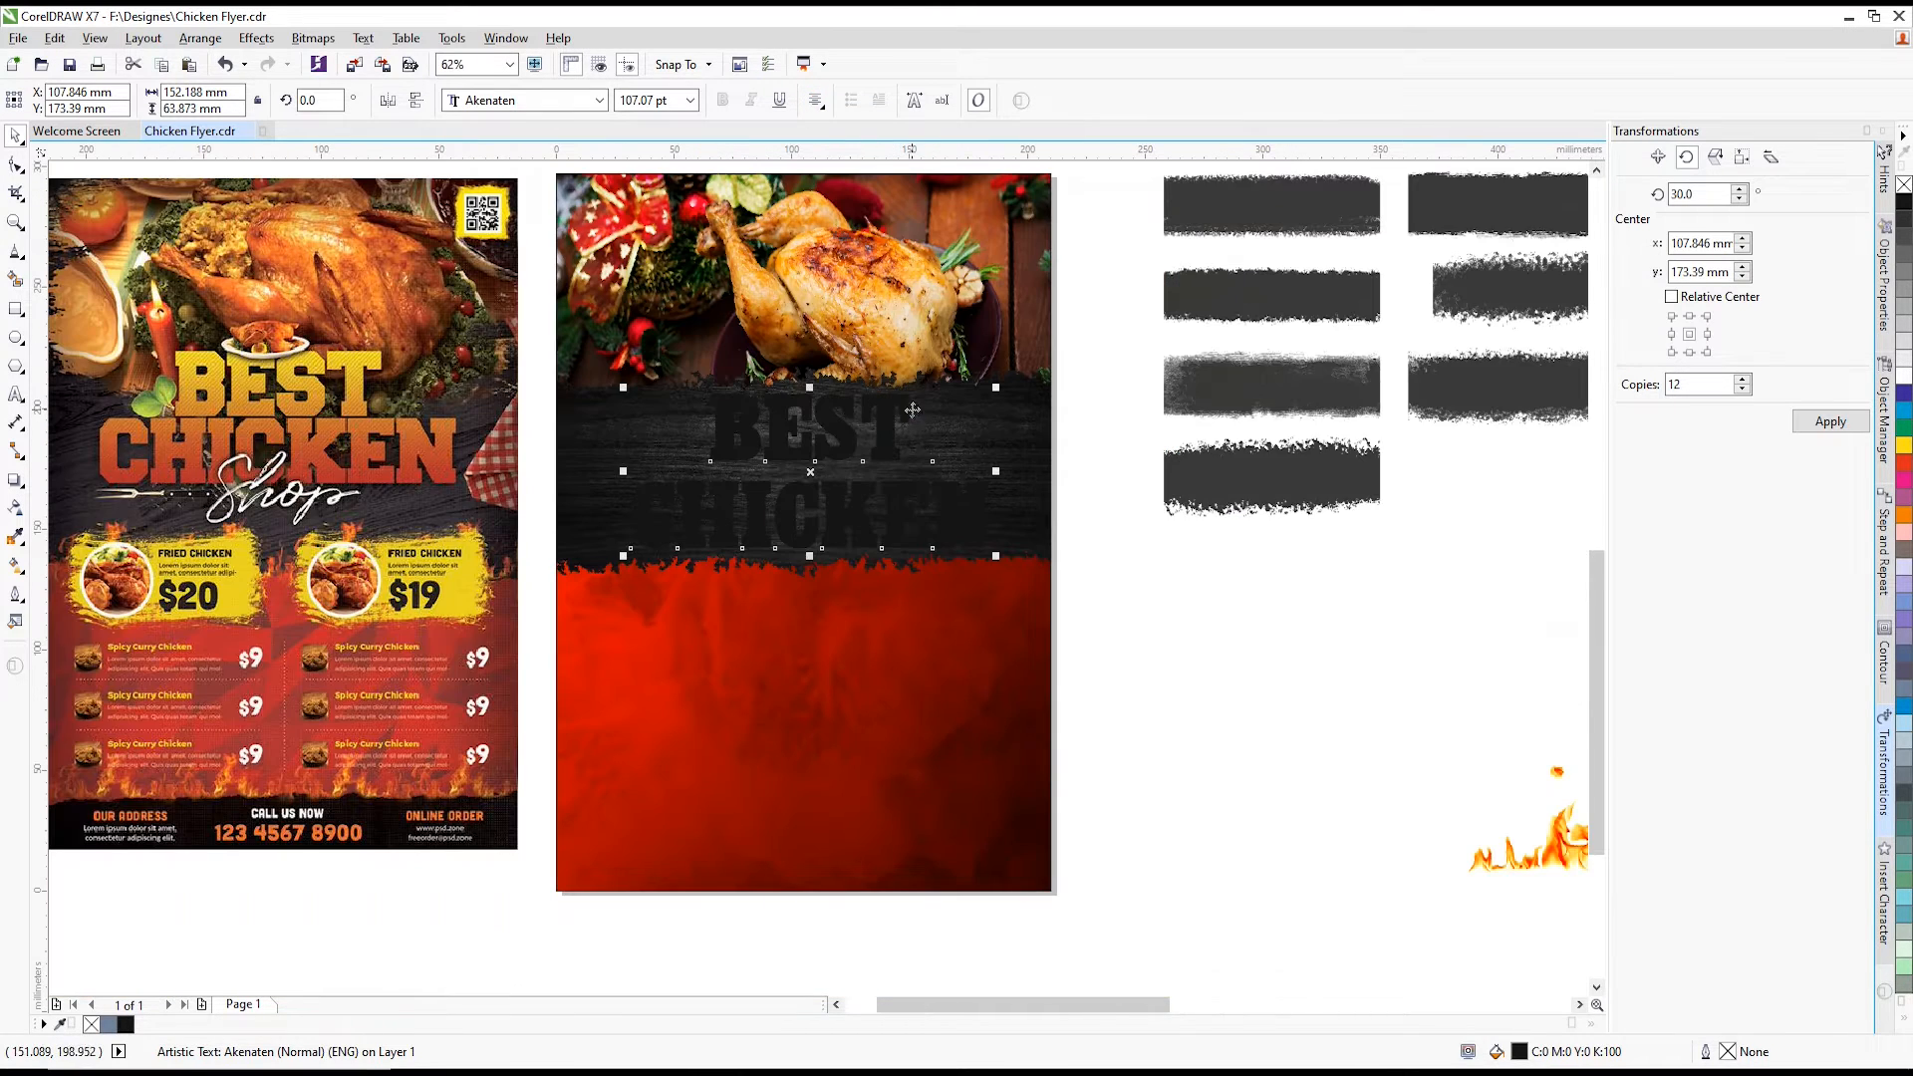
- Enlarge the title to about 168 mm wide and raise it so BEST overlaps the chicken photo's lower edge
scroll(912, 410, up, 2)
drag(1071, 370, 1148, 340)
drag(905, 397, 854, 385)
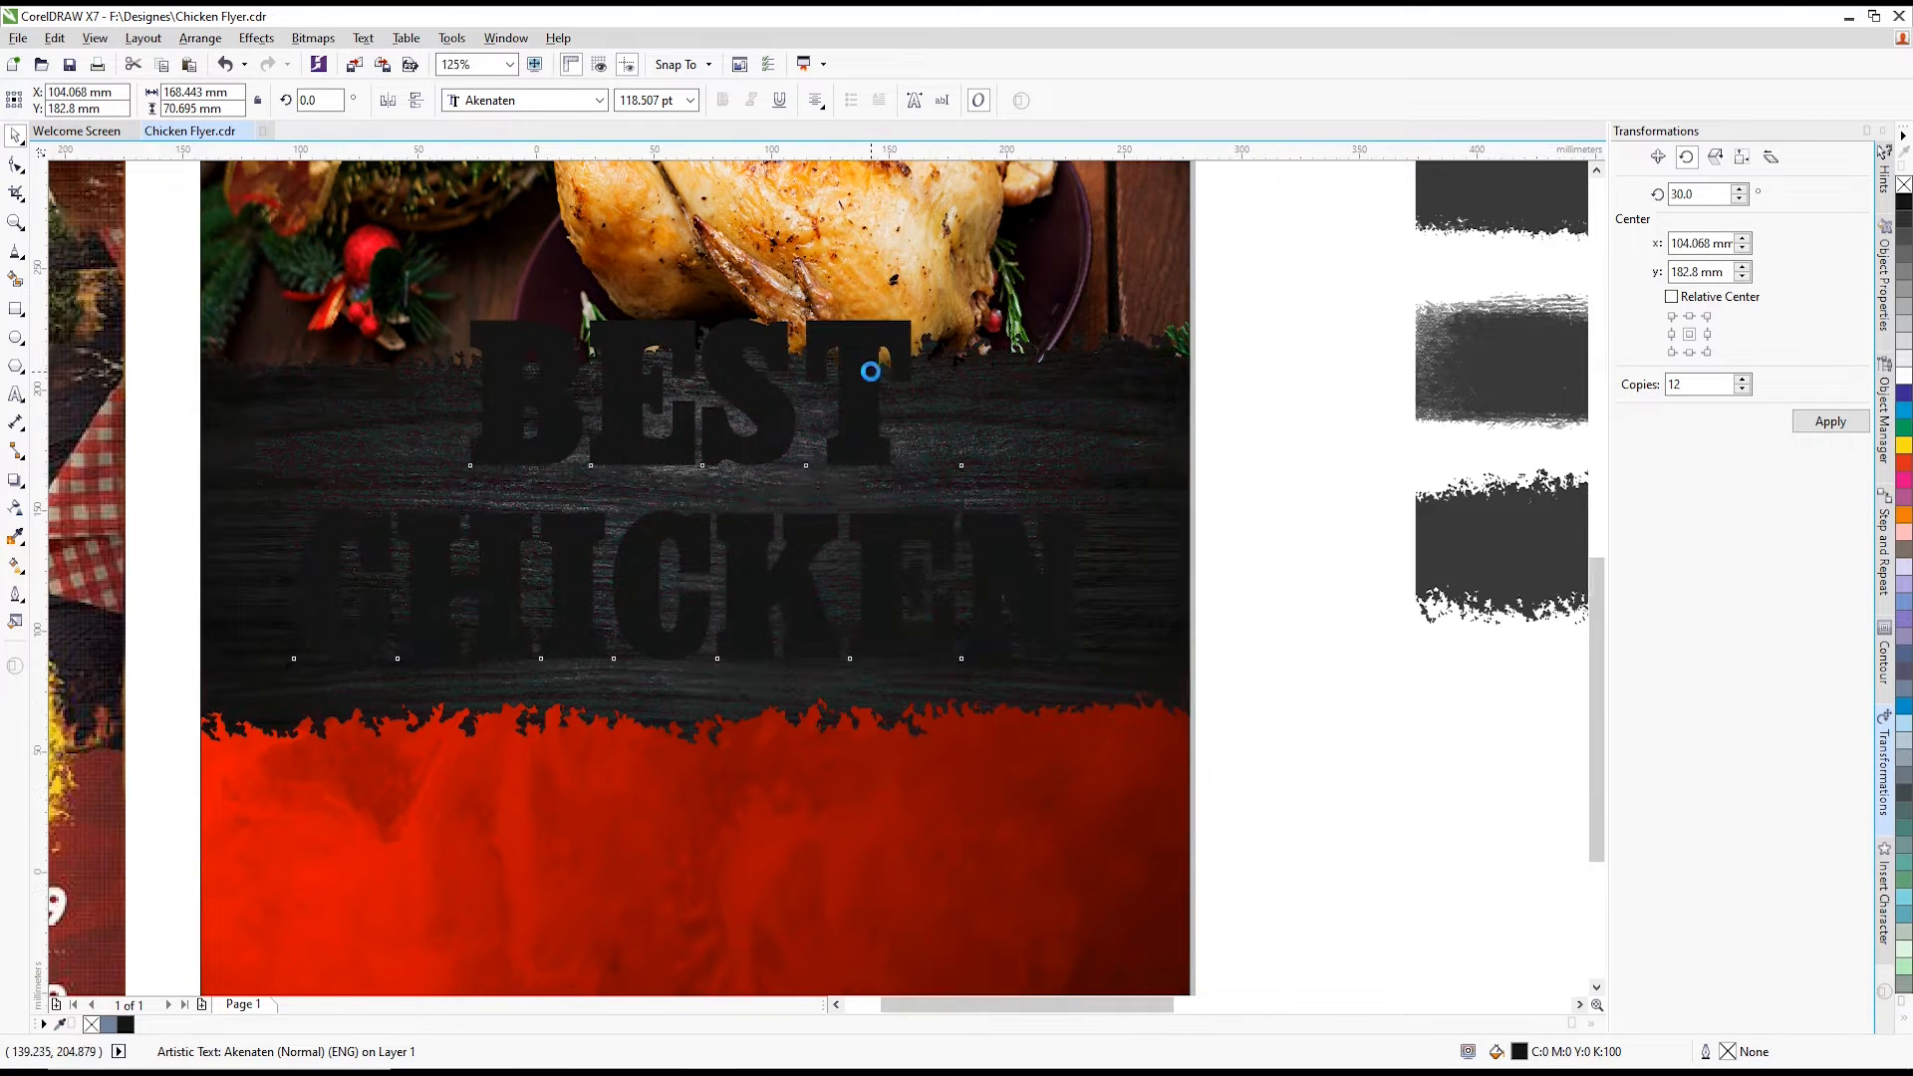
scroll(856, 399, down, 2)
shift+click(950, 613)
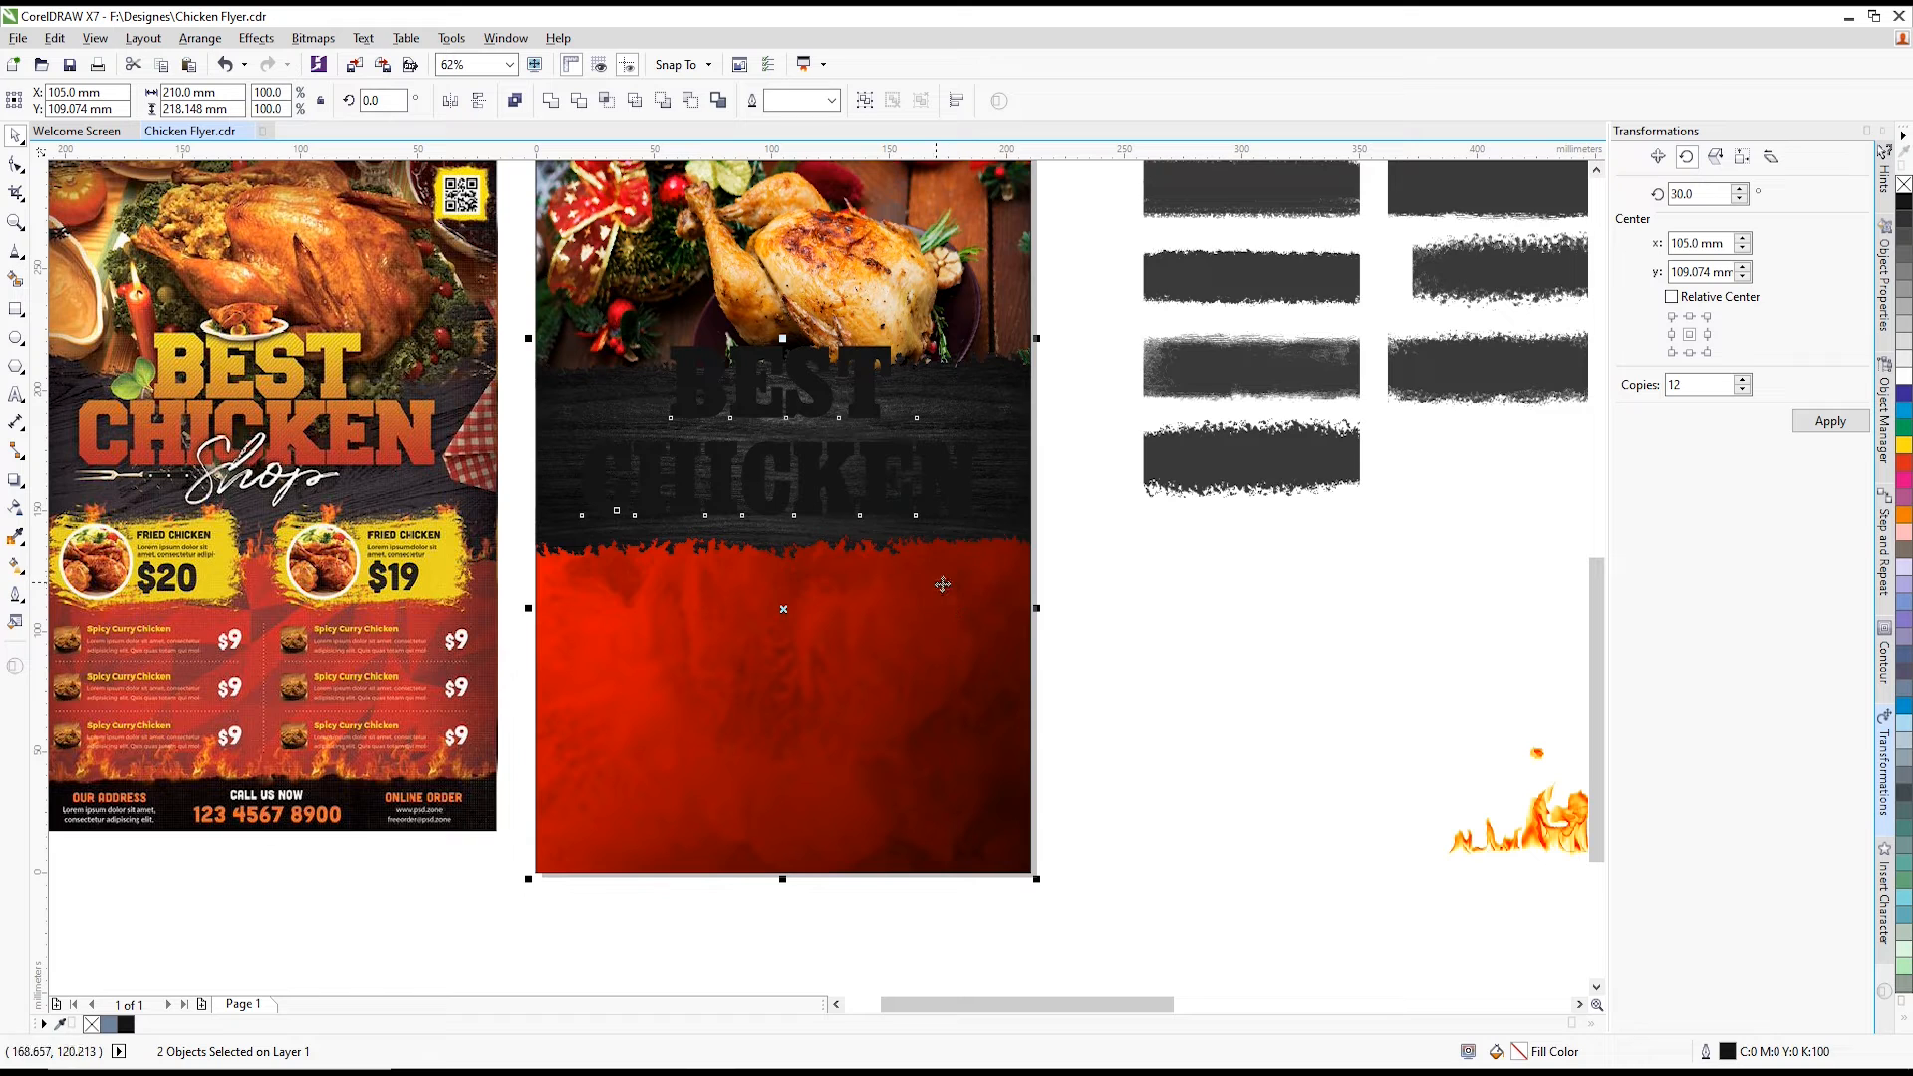
click(1096, 598)
drag(817, 494, 813, 472)
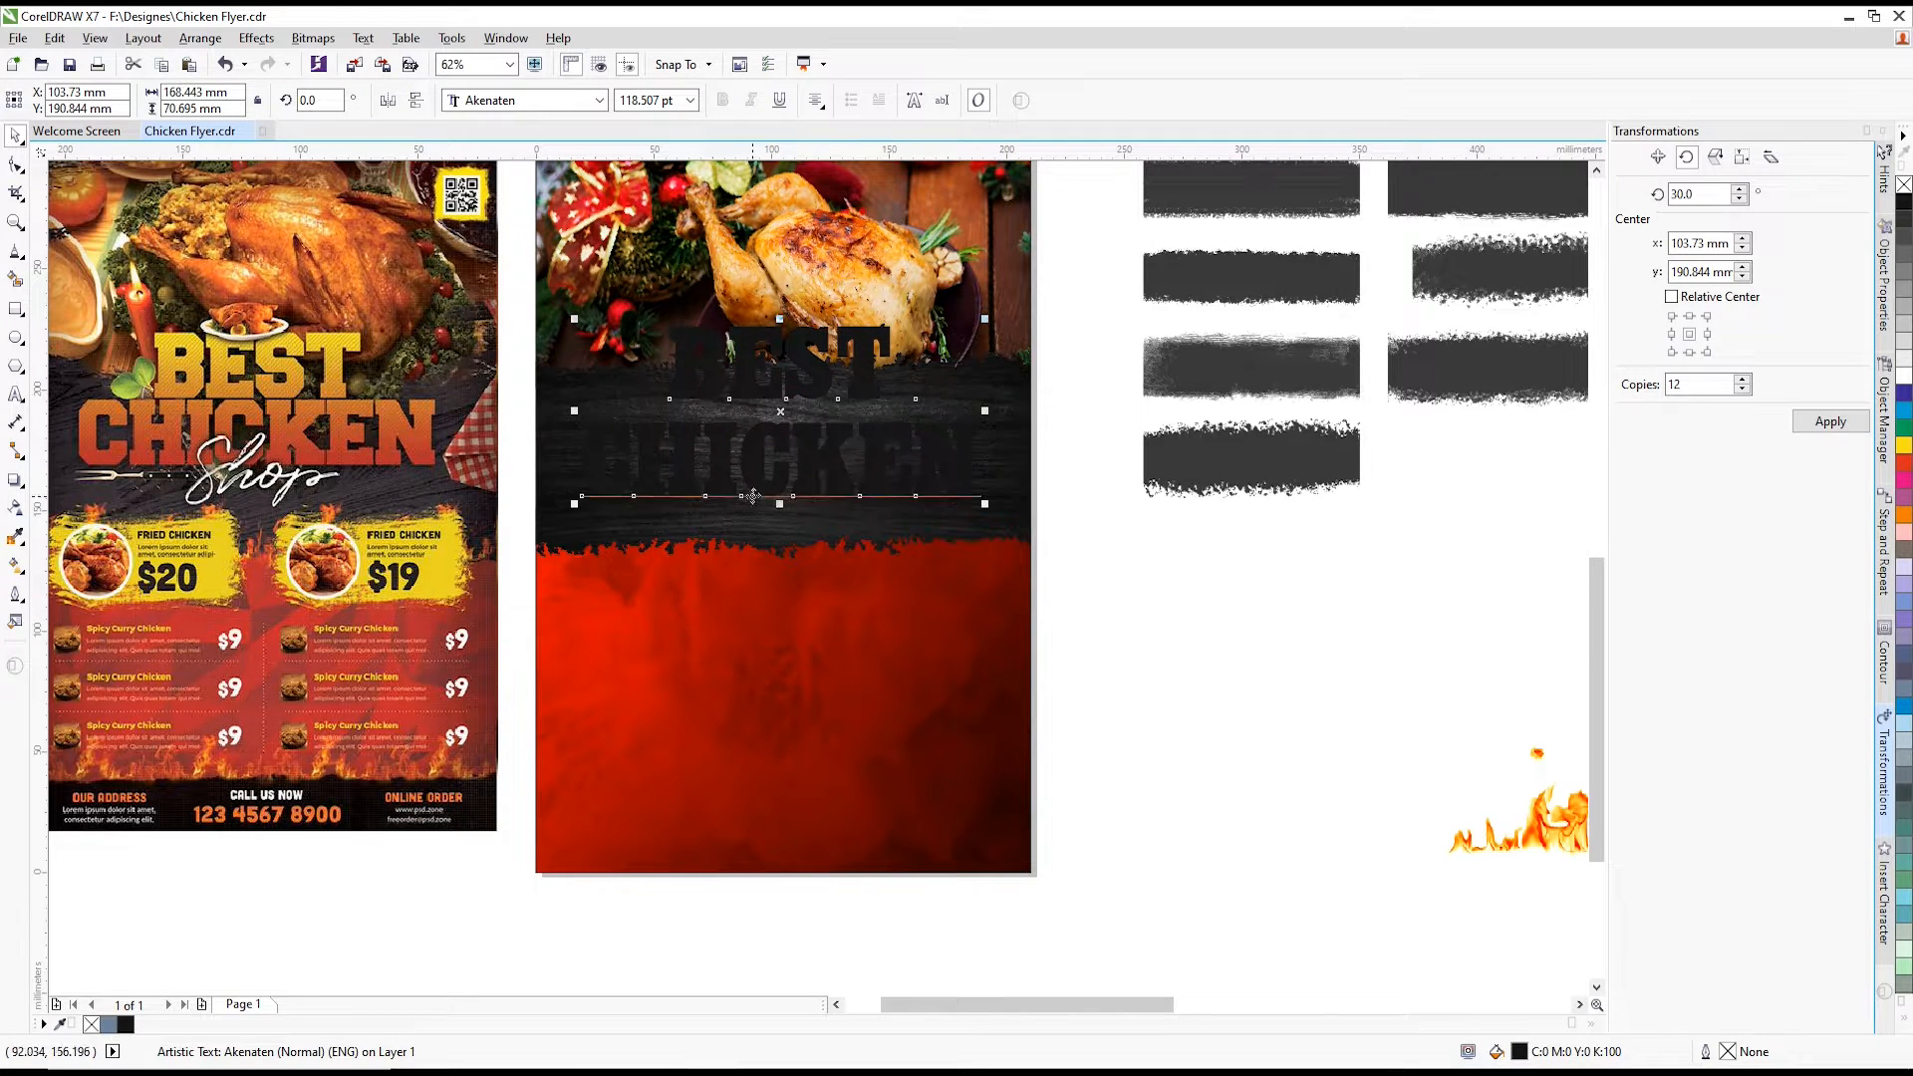
- Apply a vertical fountain fill to the title, sampling its upper color from the yellow BEST lettering on the reference flyer
click(16, 565)
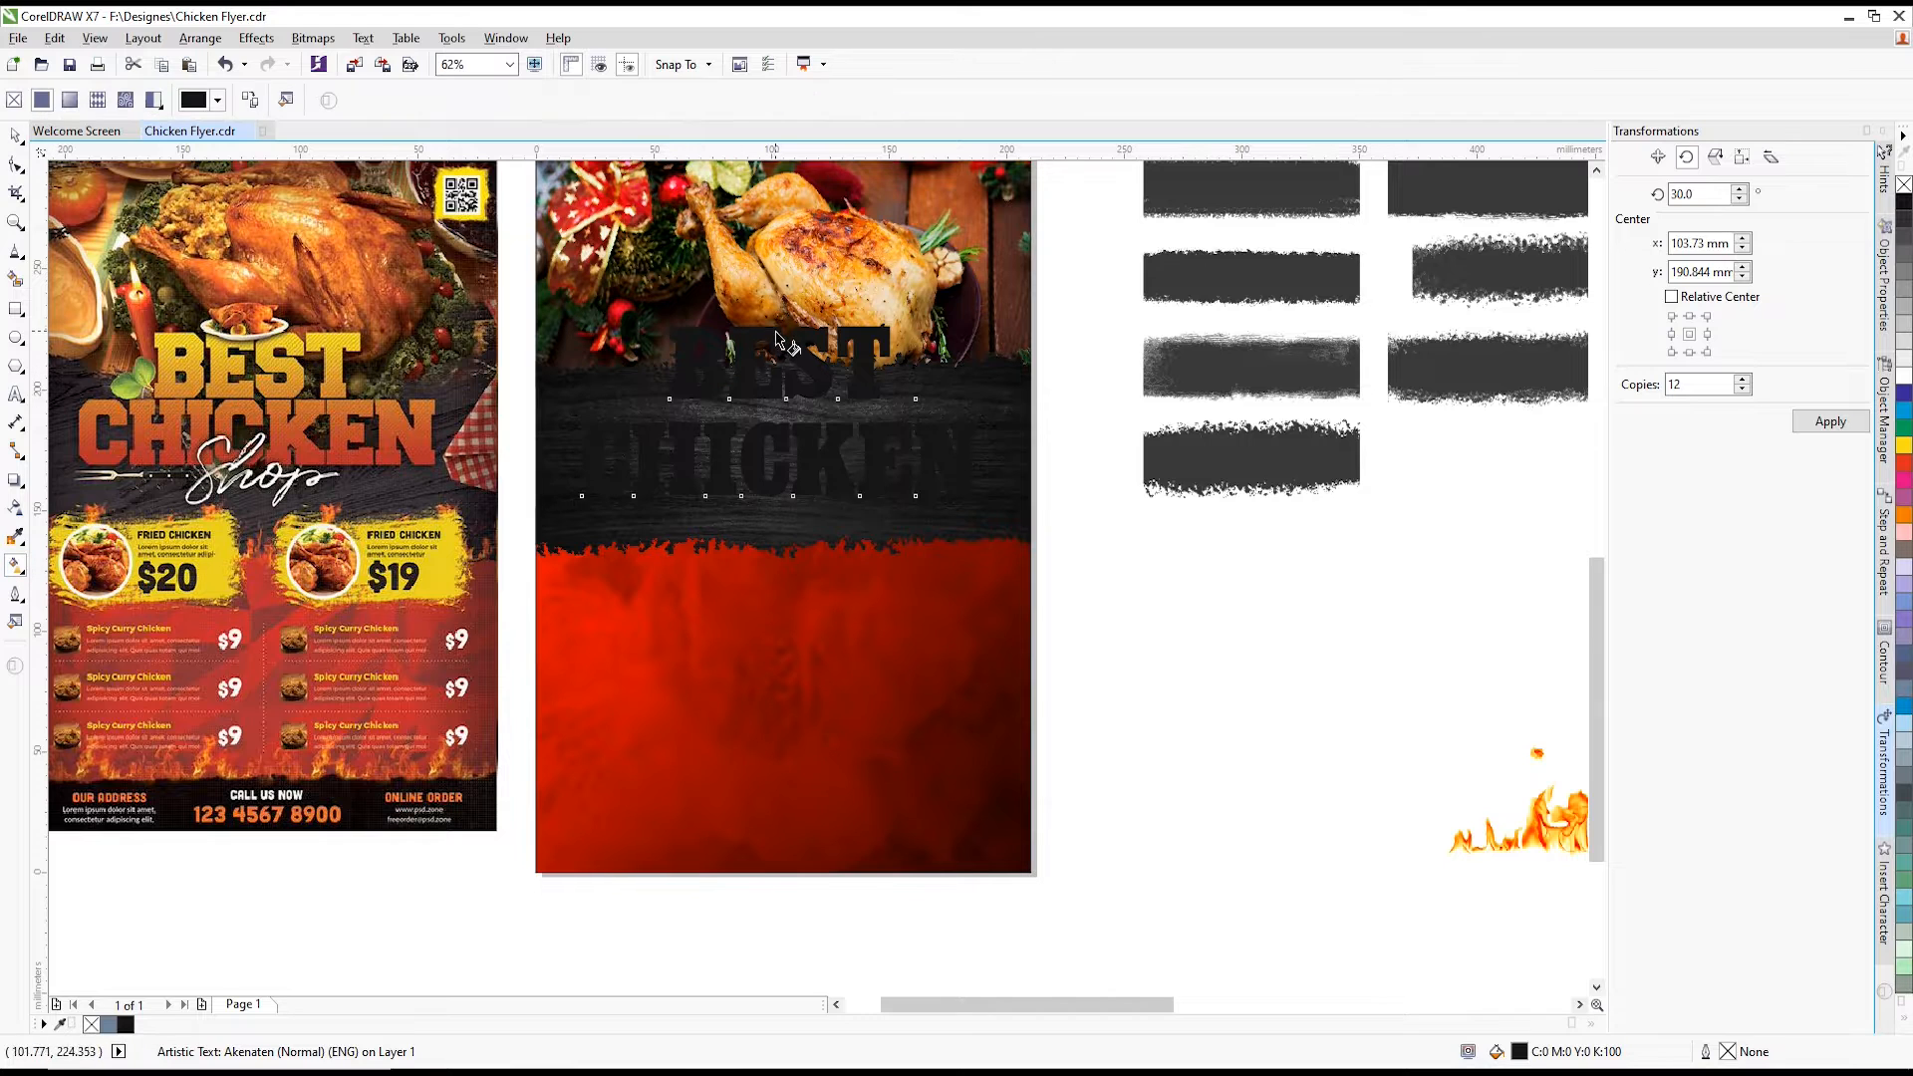
drag(751, 330, 753, 489)
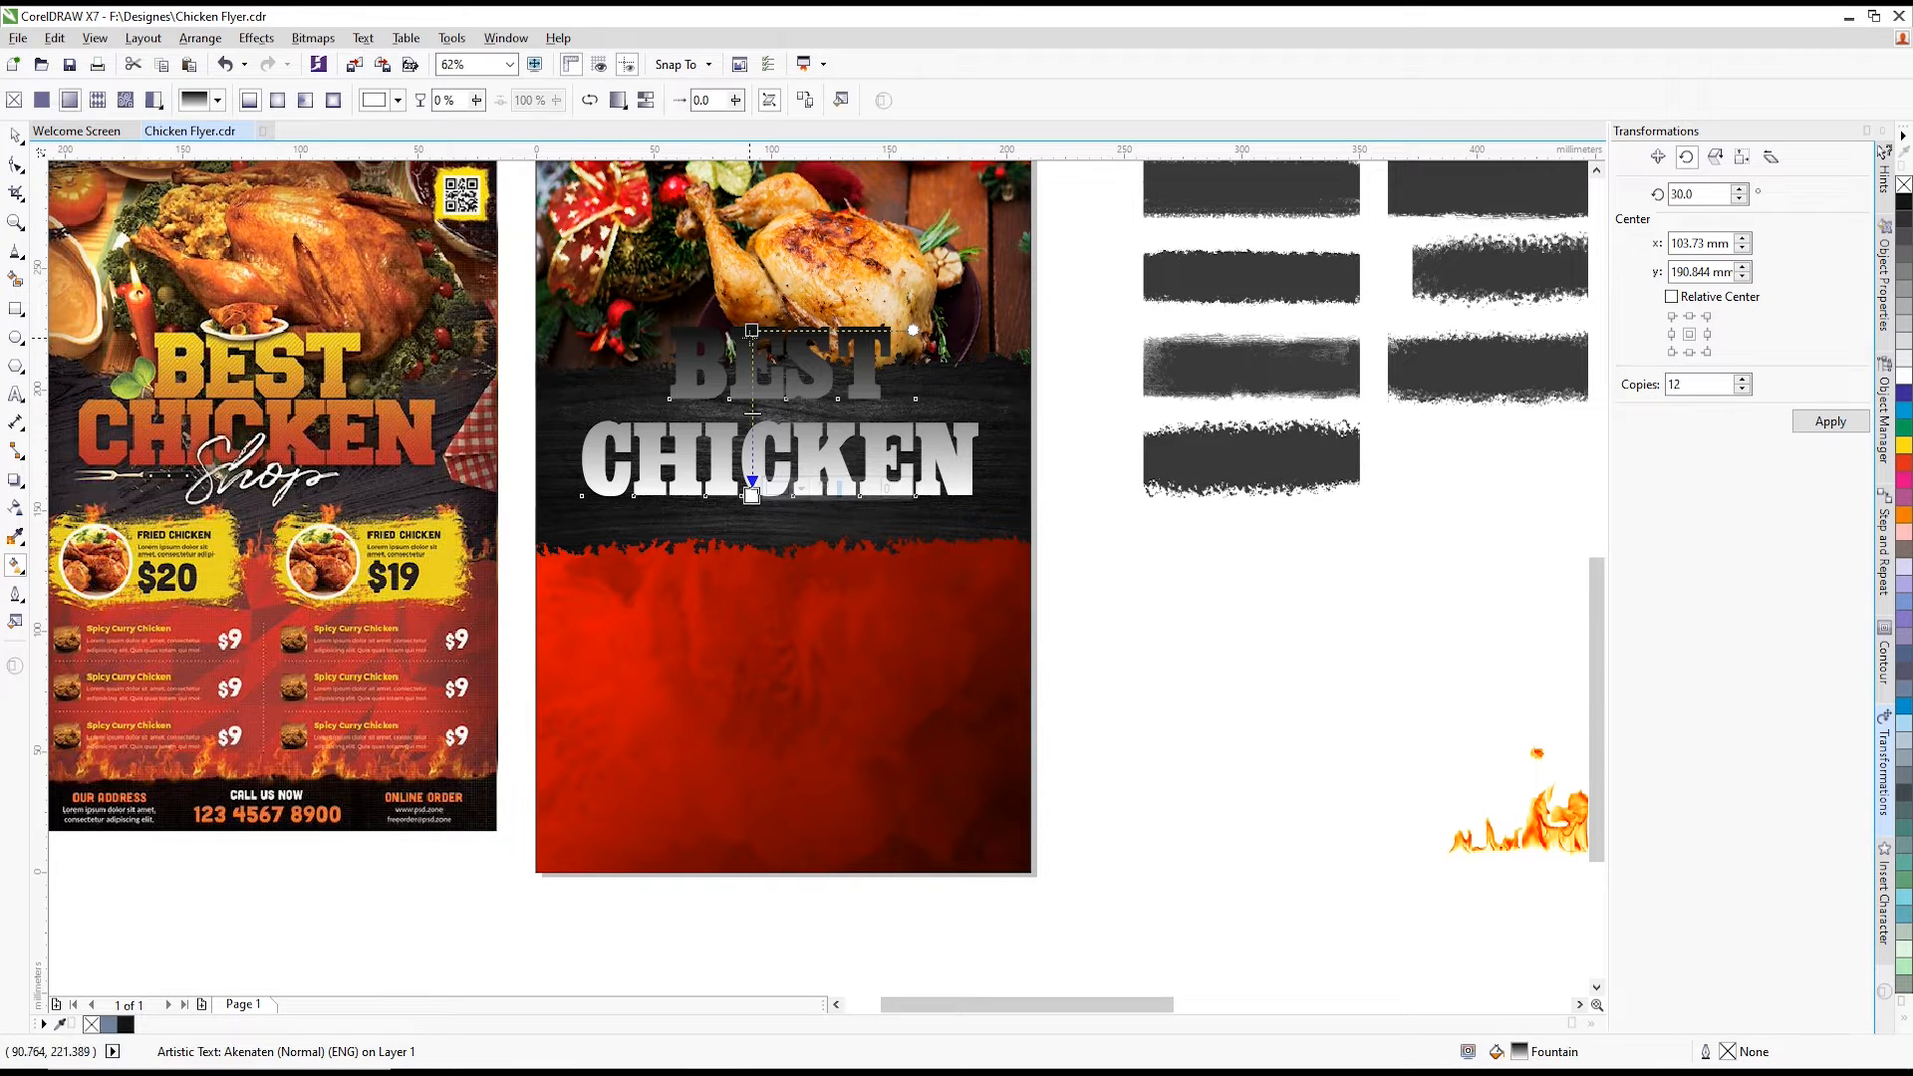
click(751, 329)
click(800, 323)
click(840, 367)
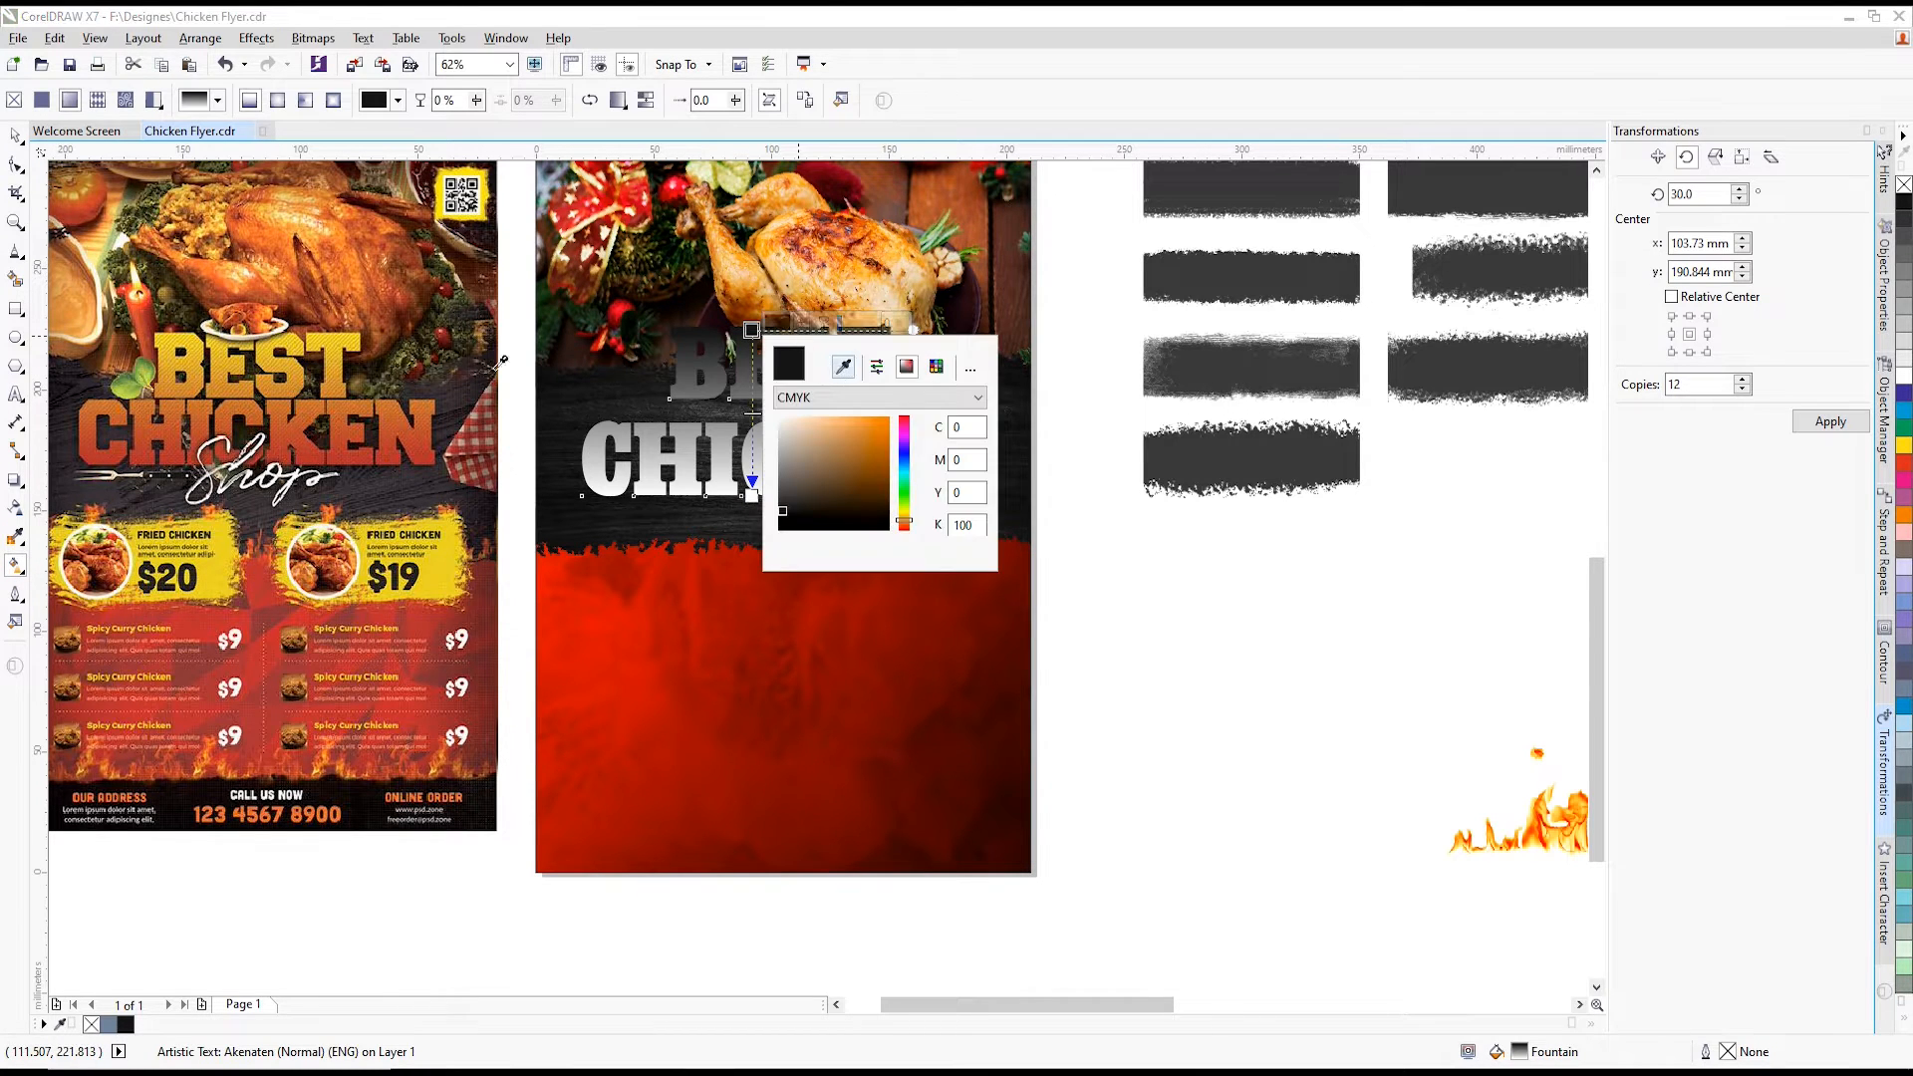
click(235, 363)
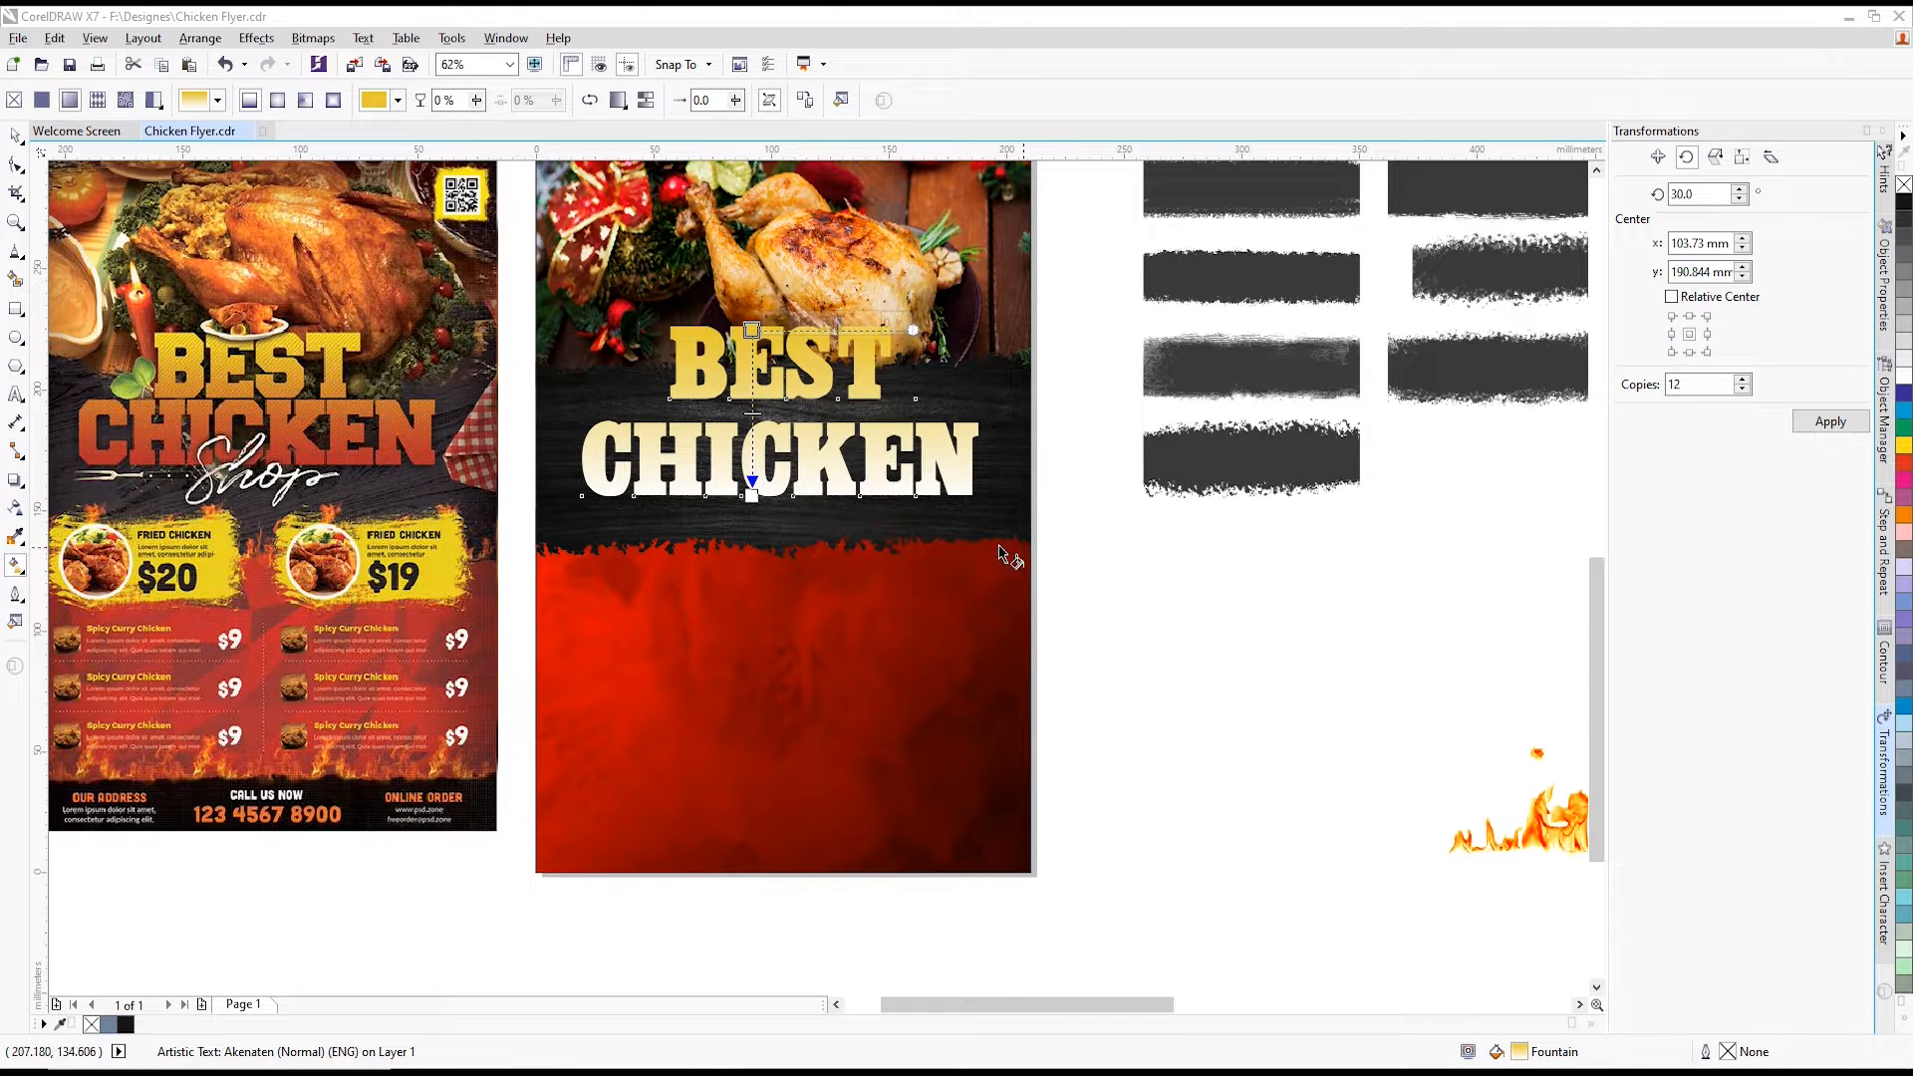
- Set the gradient's lower color to the red sampled from the CHICKEN lettering on the reference flyer, and deselect the title
click(751, 494)
click(800, 490)
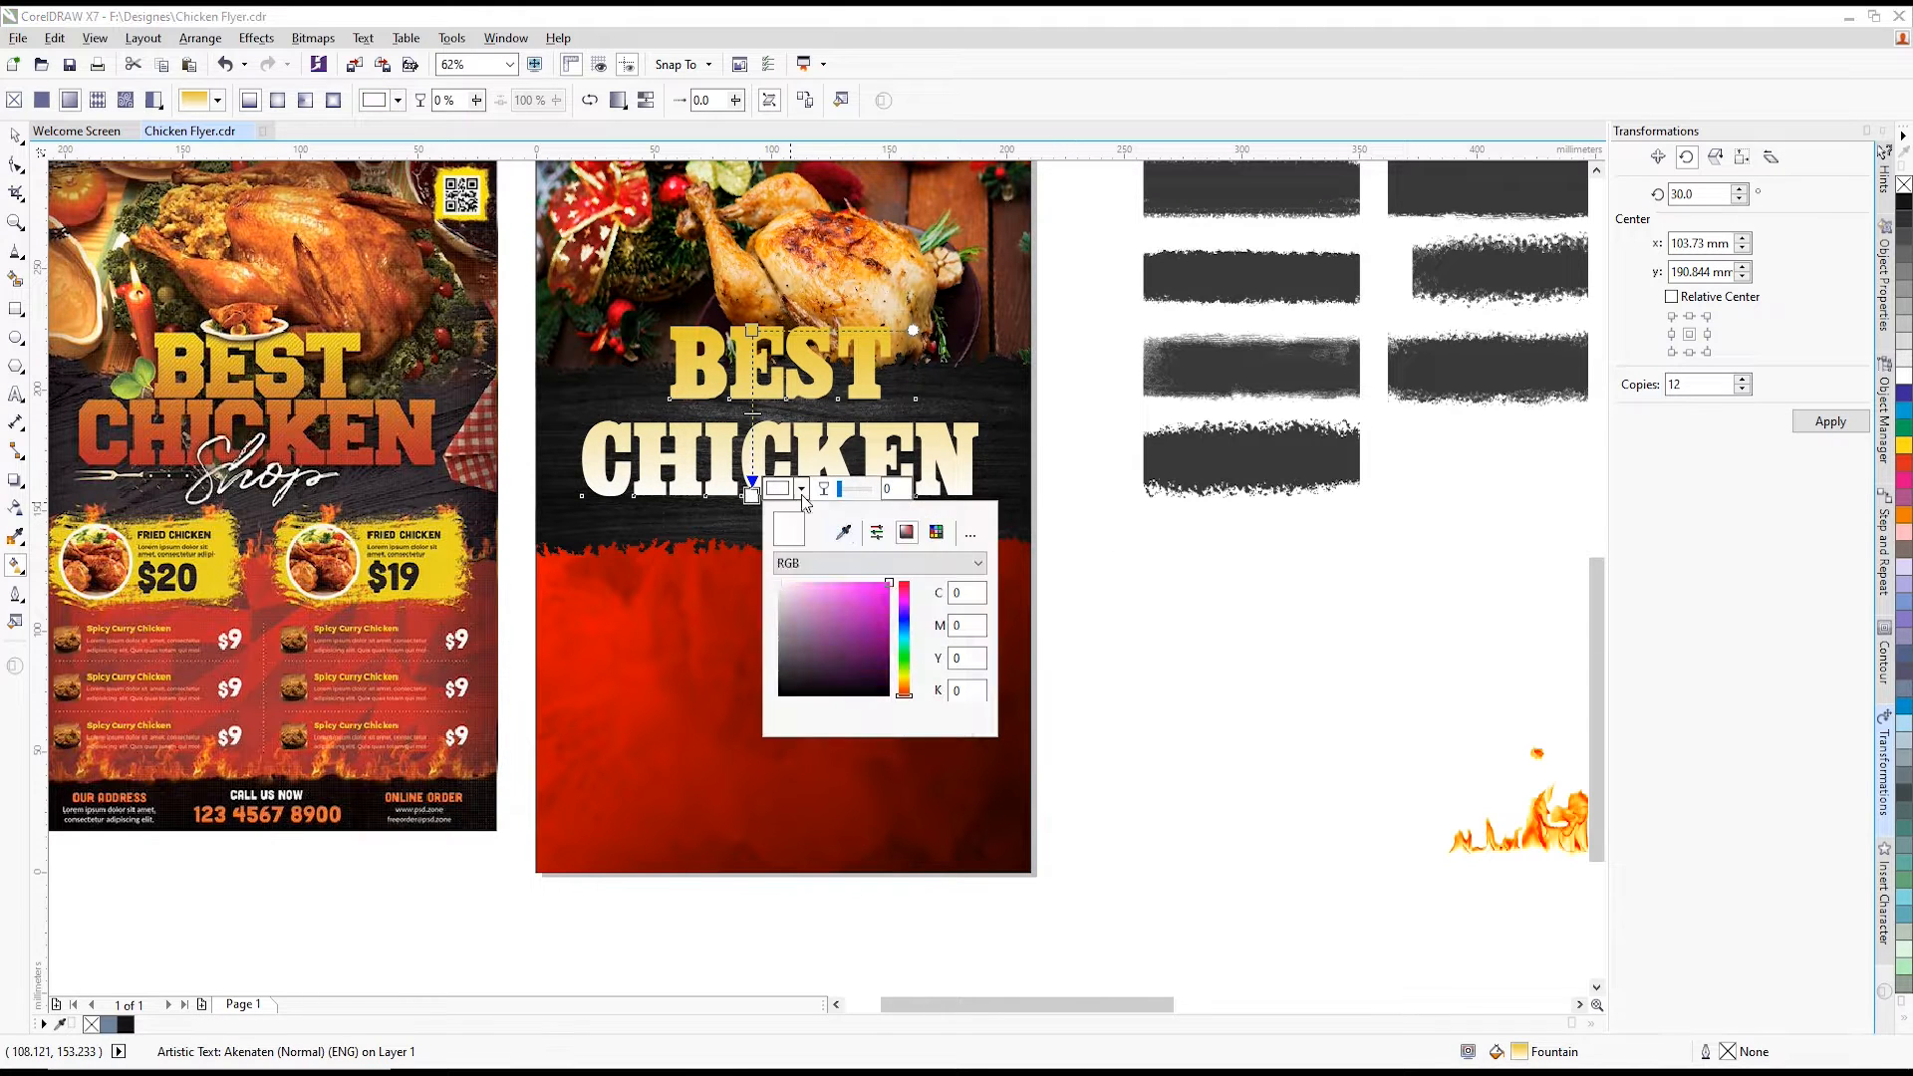
click(845, 535)
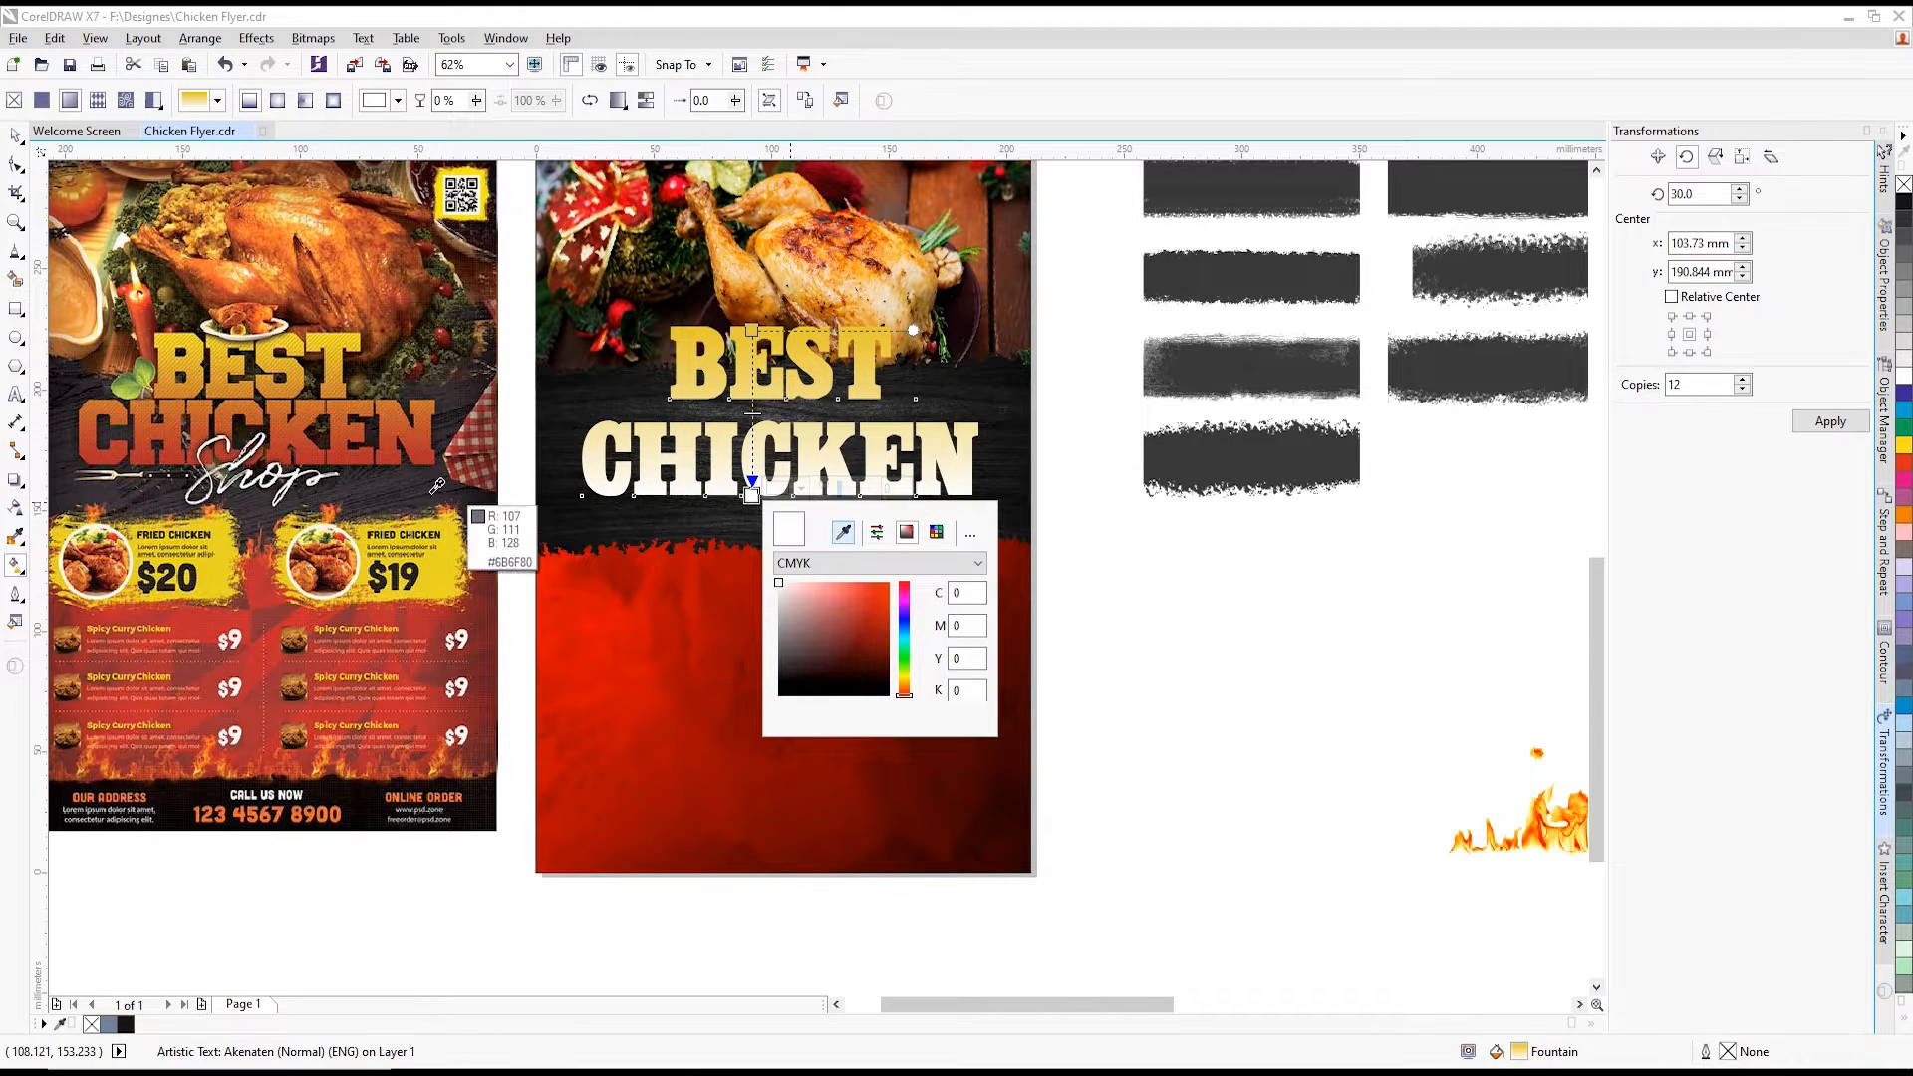
click(321, 454)
click(1106, 565)
click(1212, 606)
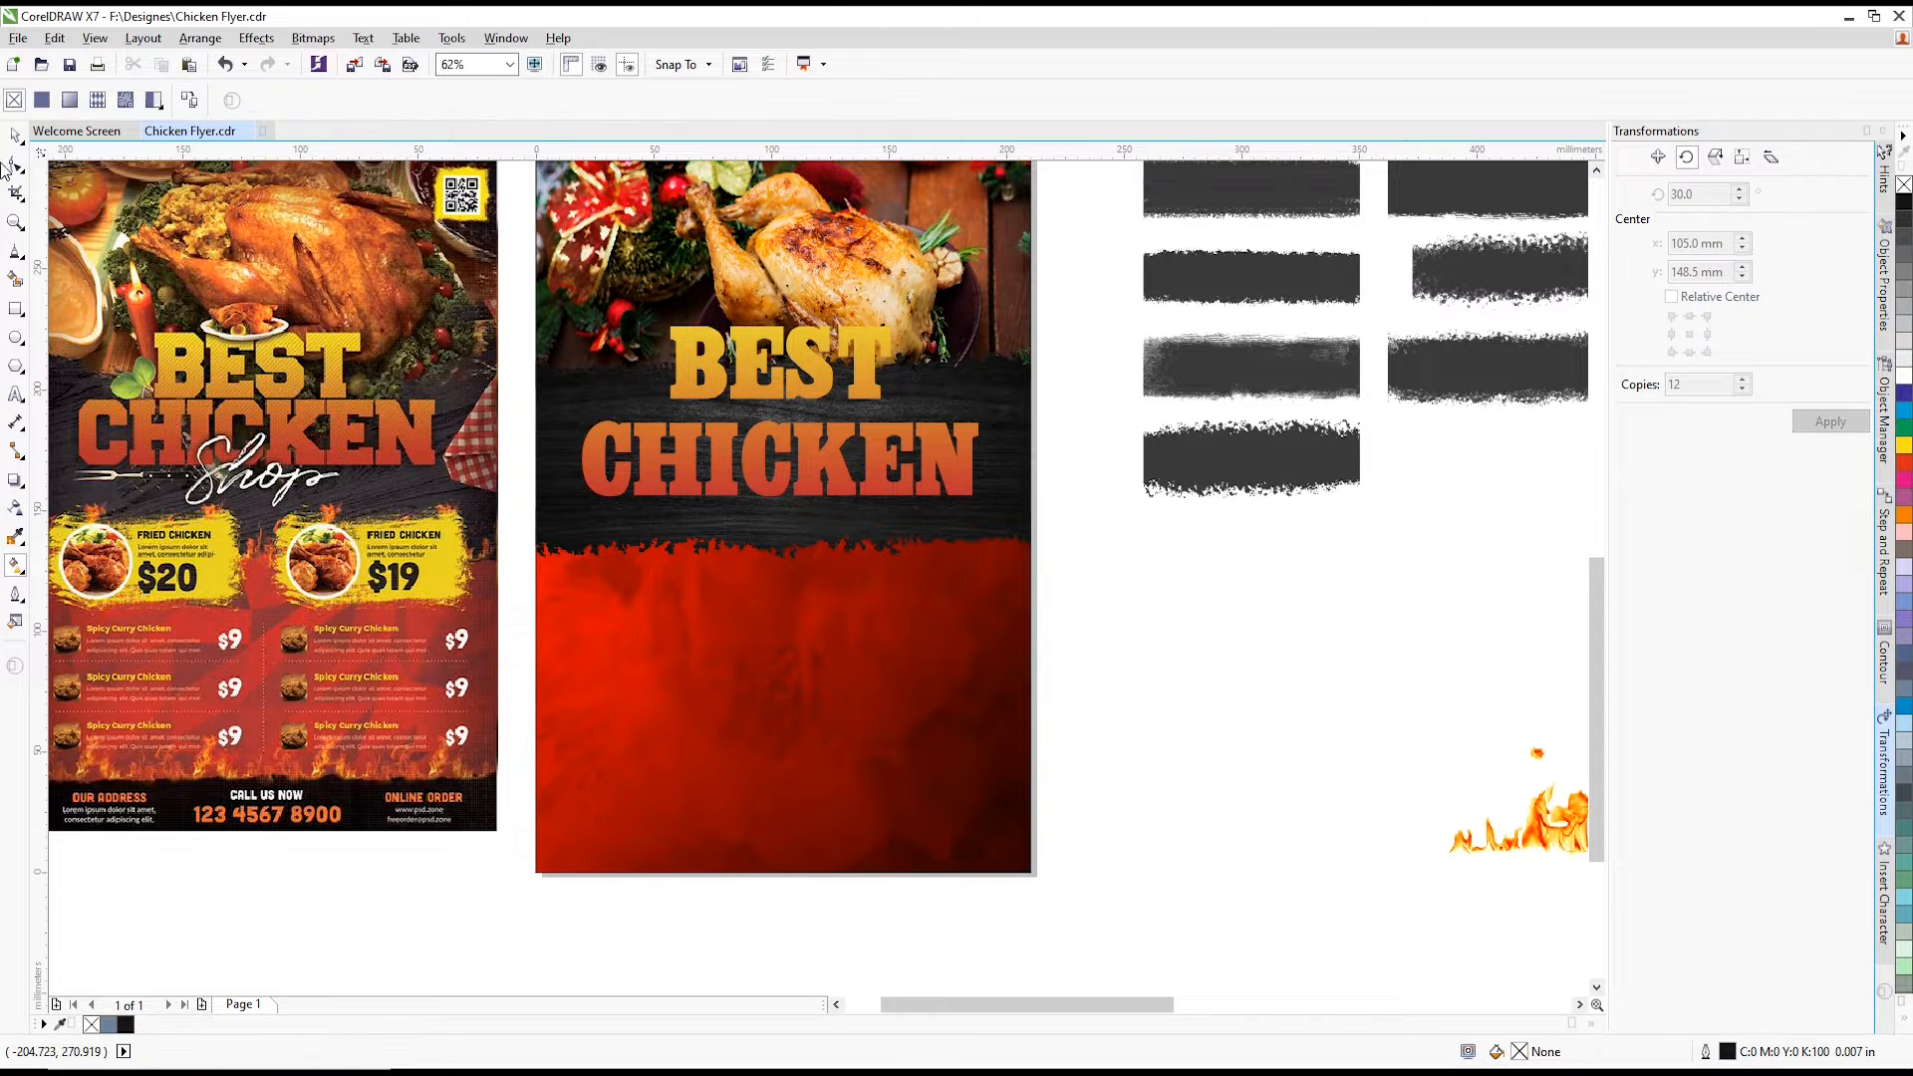
- Add a black Multiply drop shadow to the title with 50 opacity and 15 feathering, and deselect it
click(16, 136)
click(882, 498)
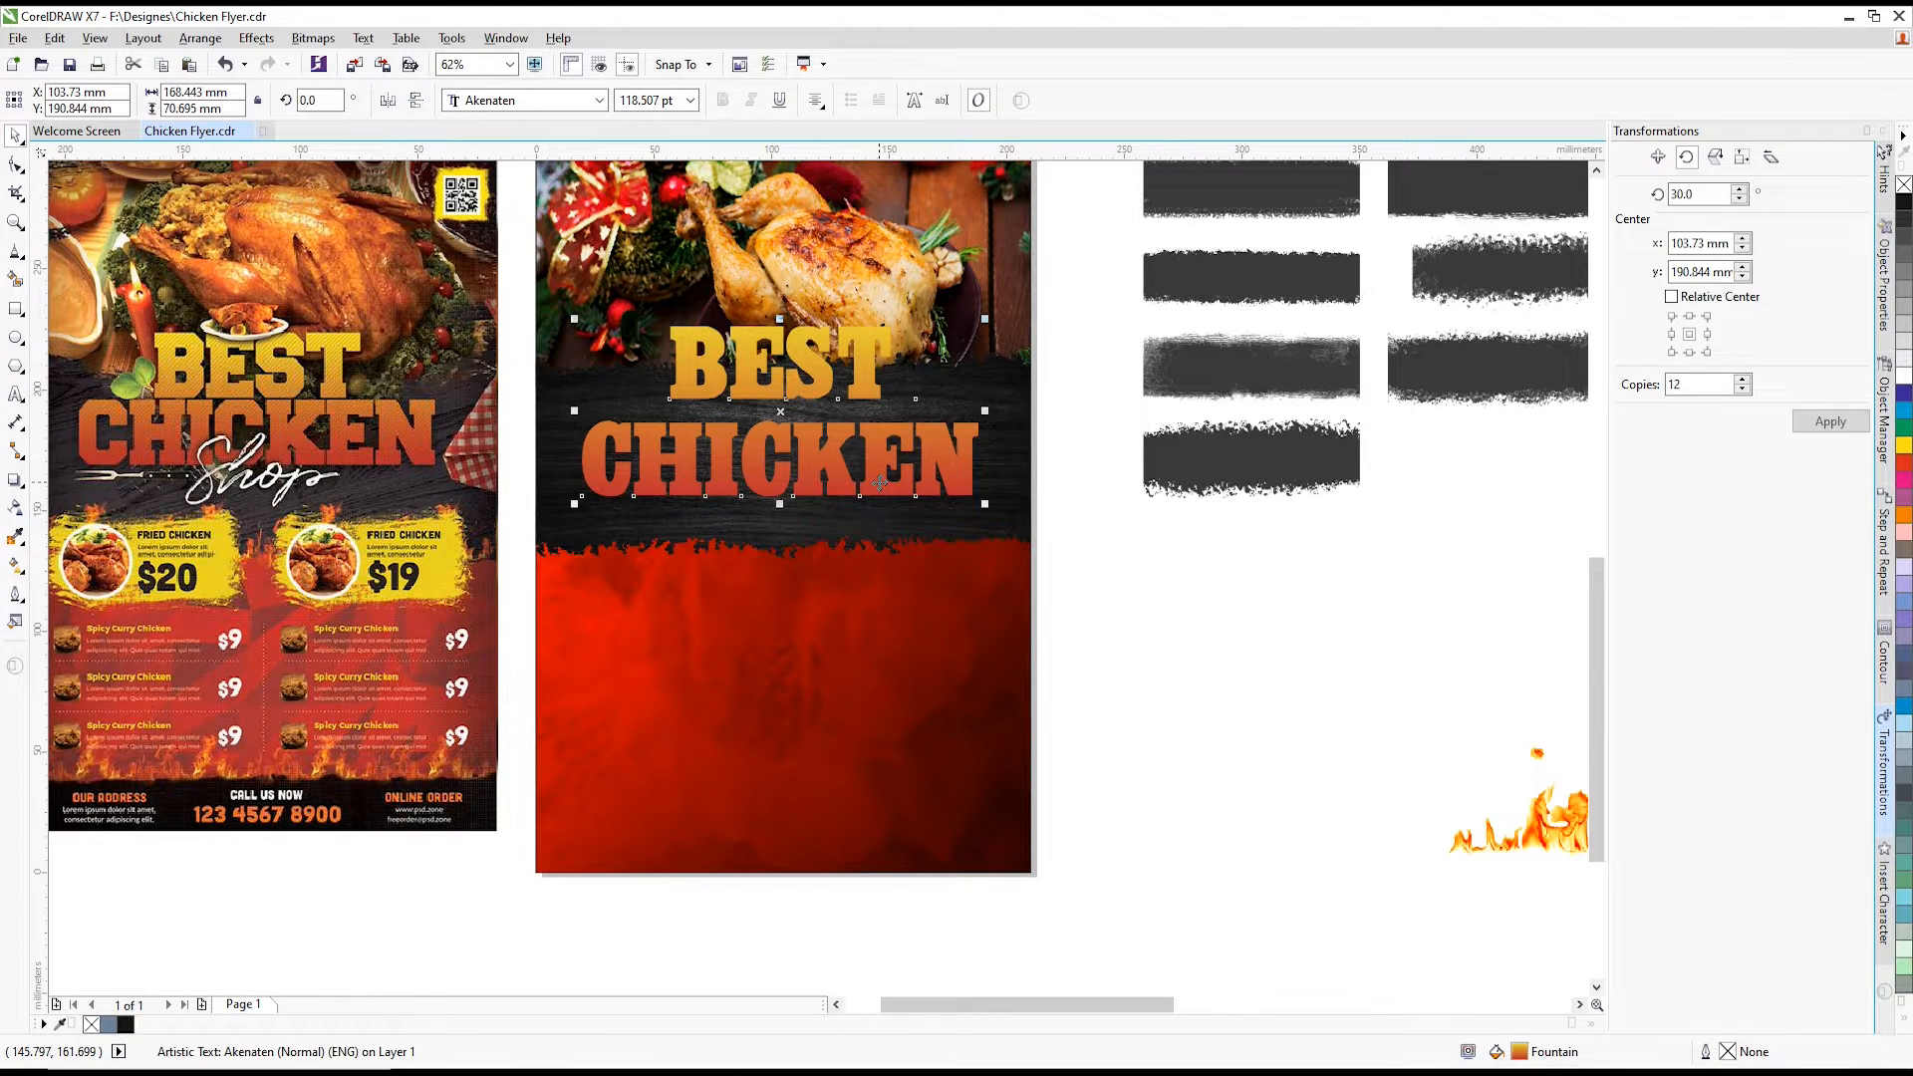
scroll(881, 498, down, 2)
scroll(955, 546, up, 2)
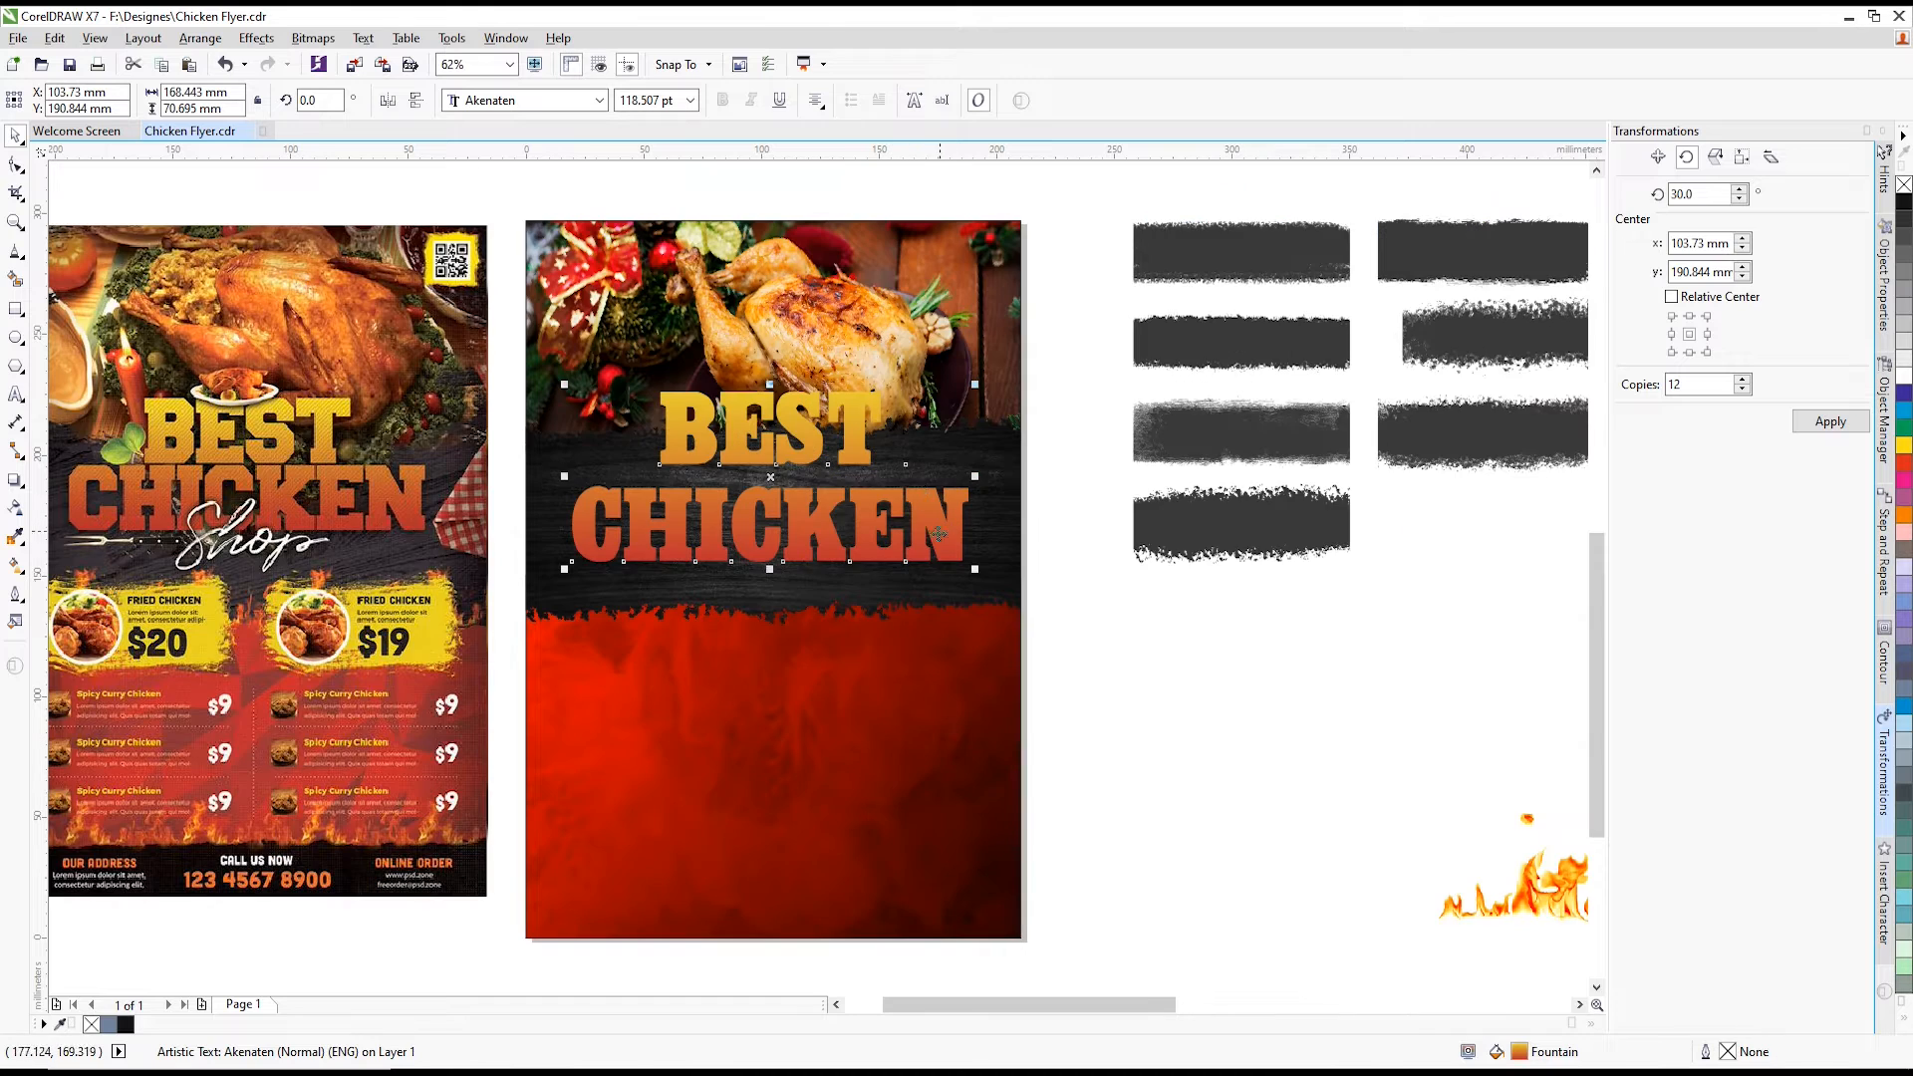
scroll(428, 547, up, 2)
scroll(520, 560, down, 2)
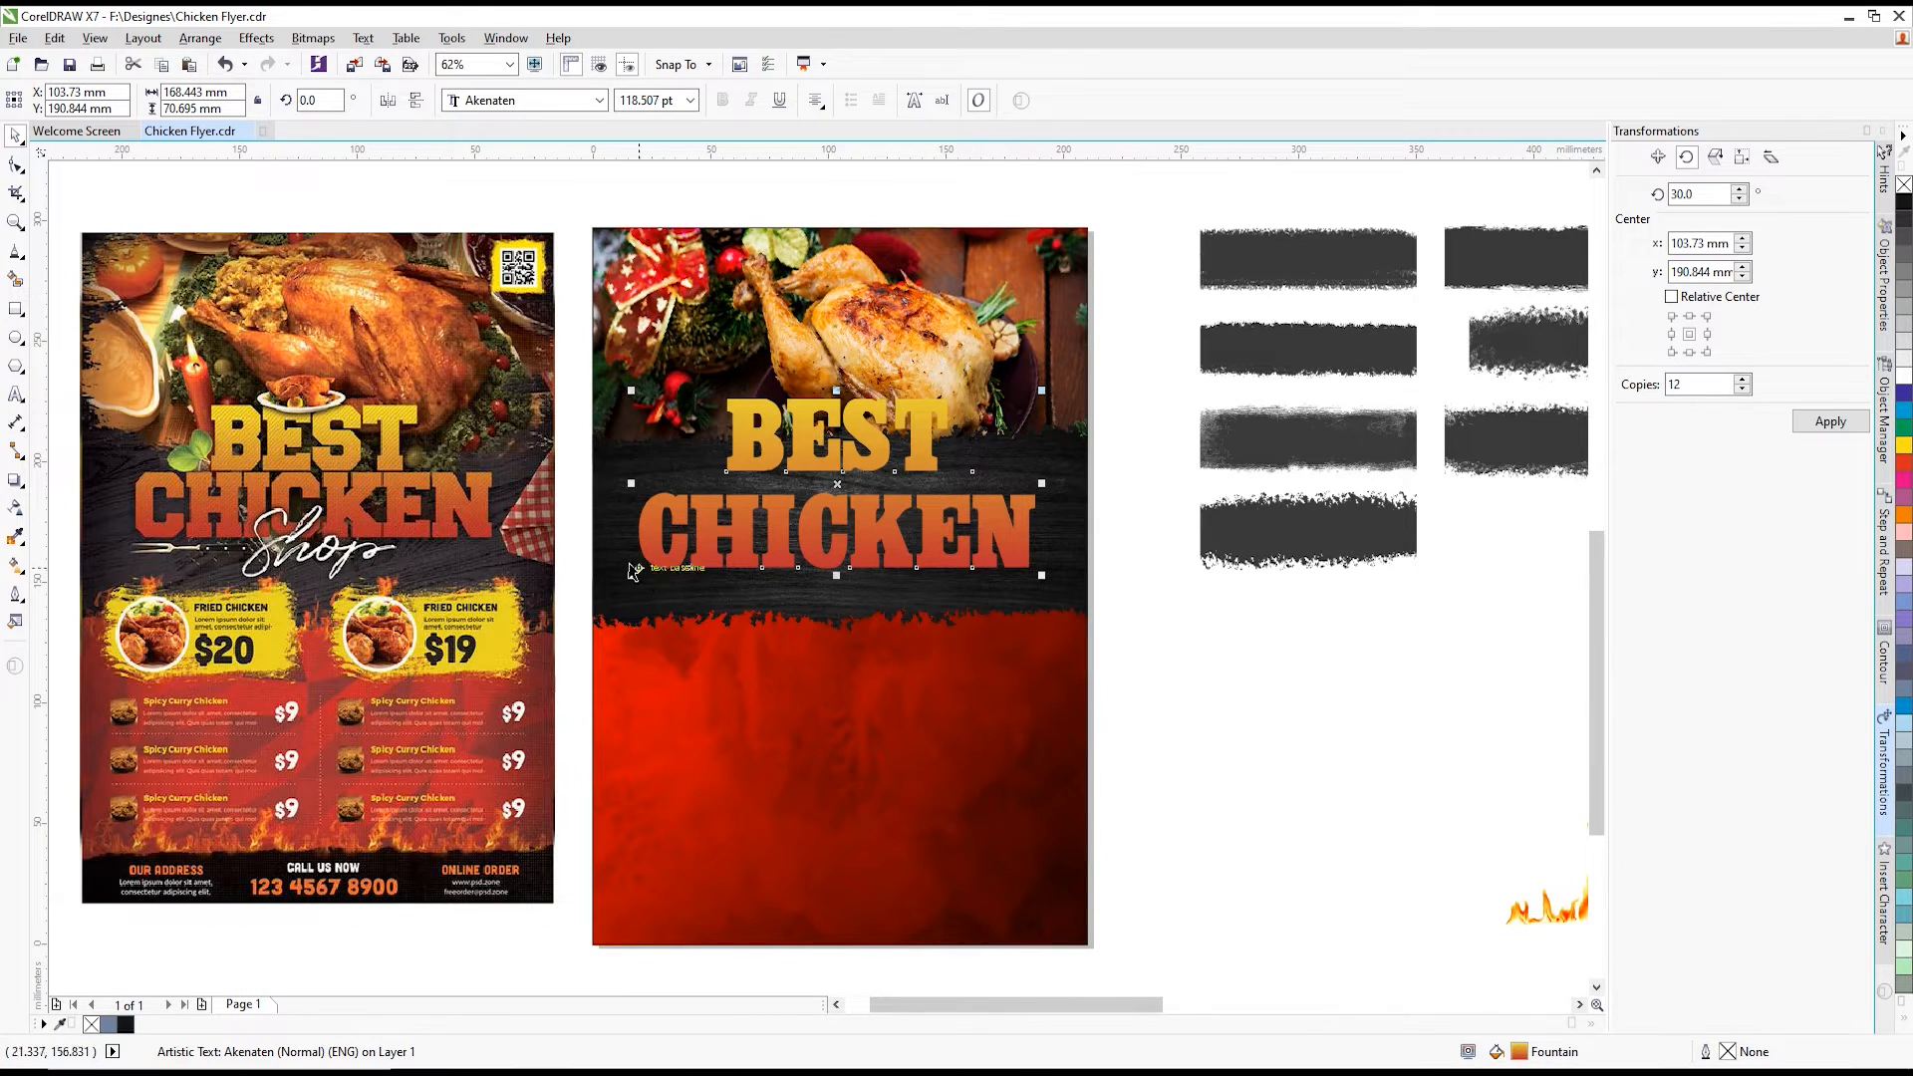
click(15, 479)
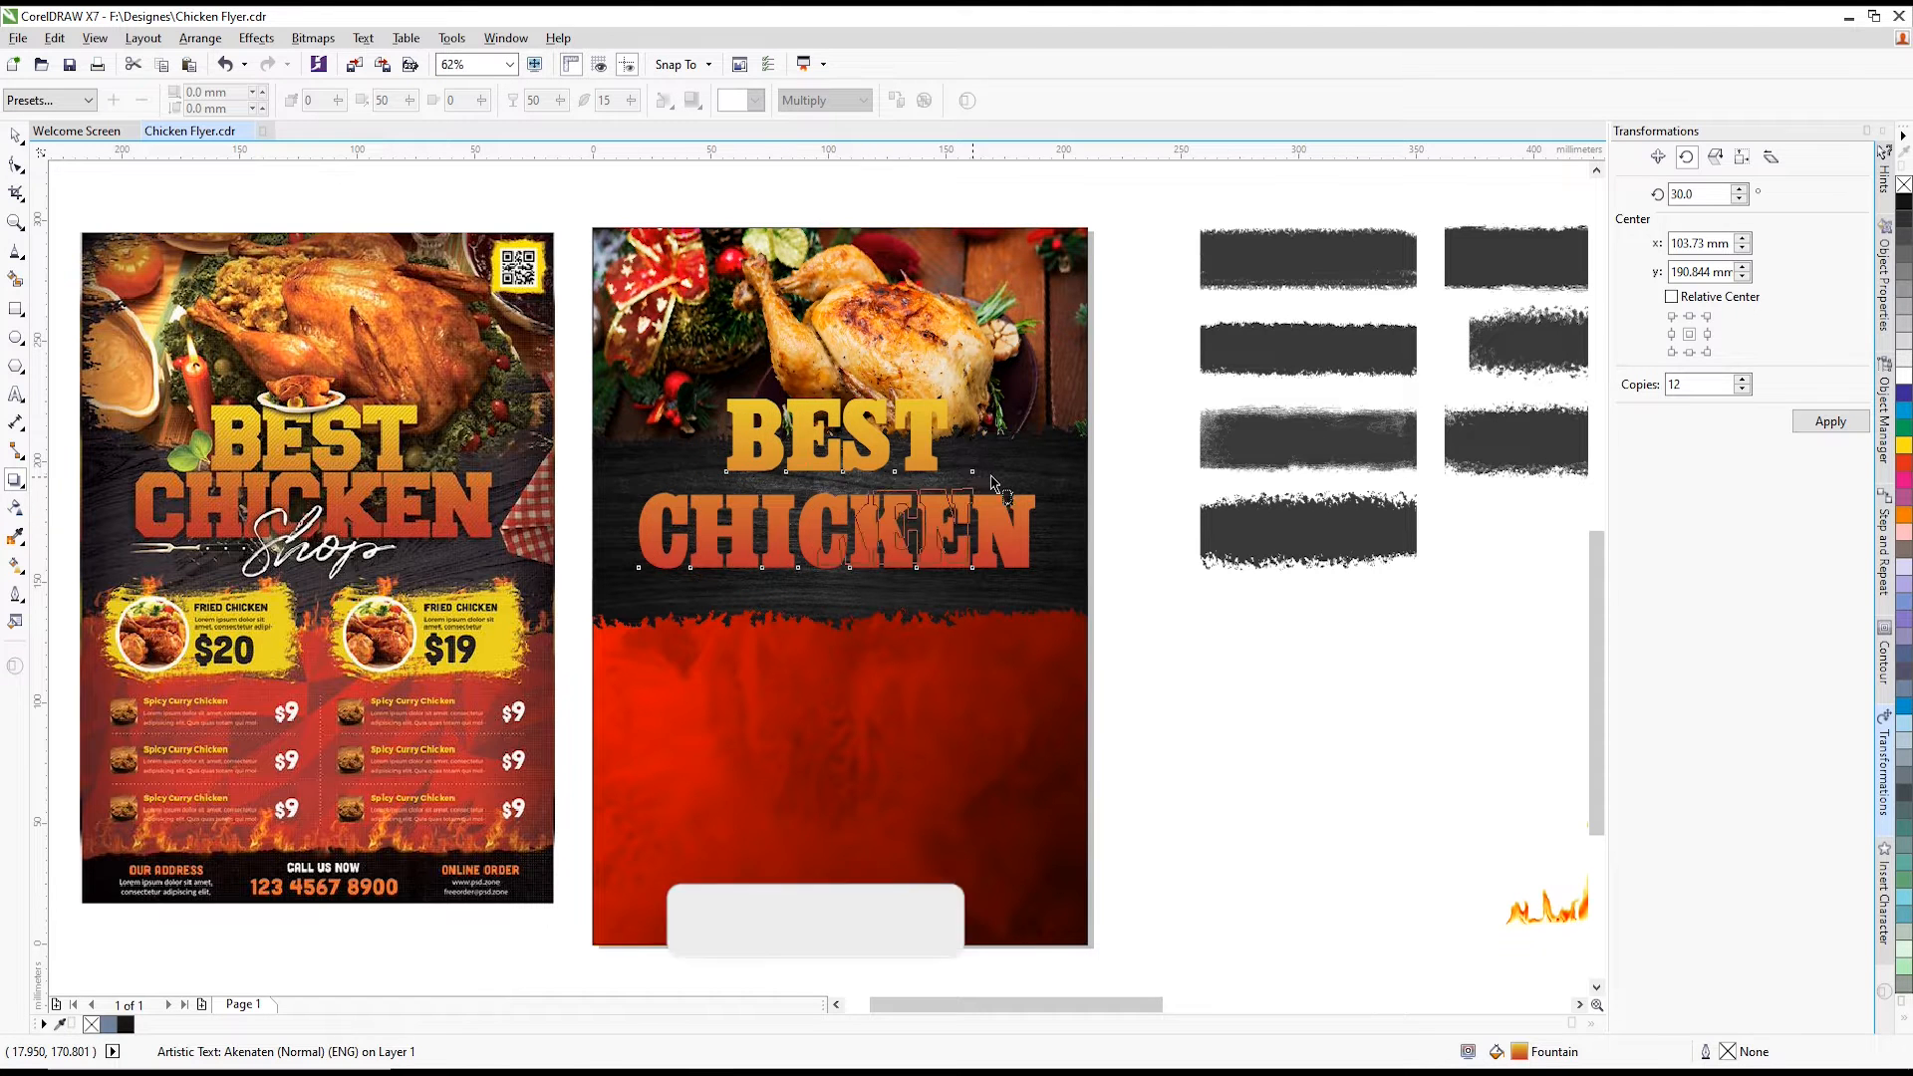
drag(1037, 488, 1034, 486)
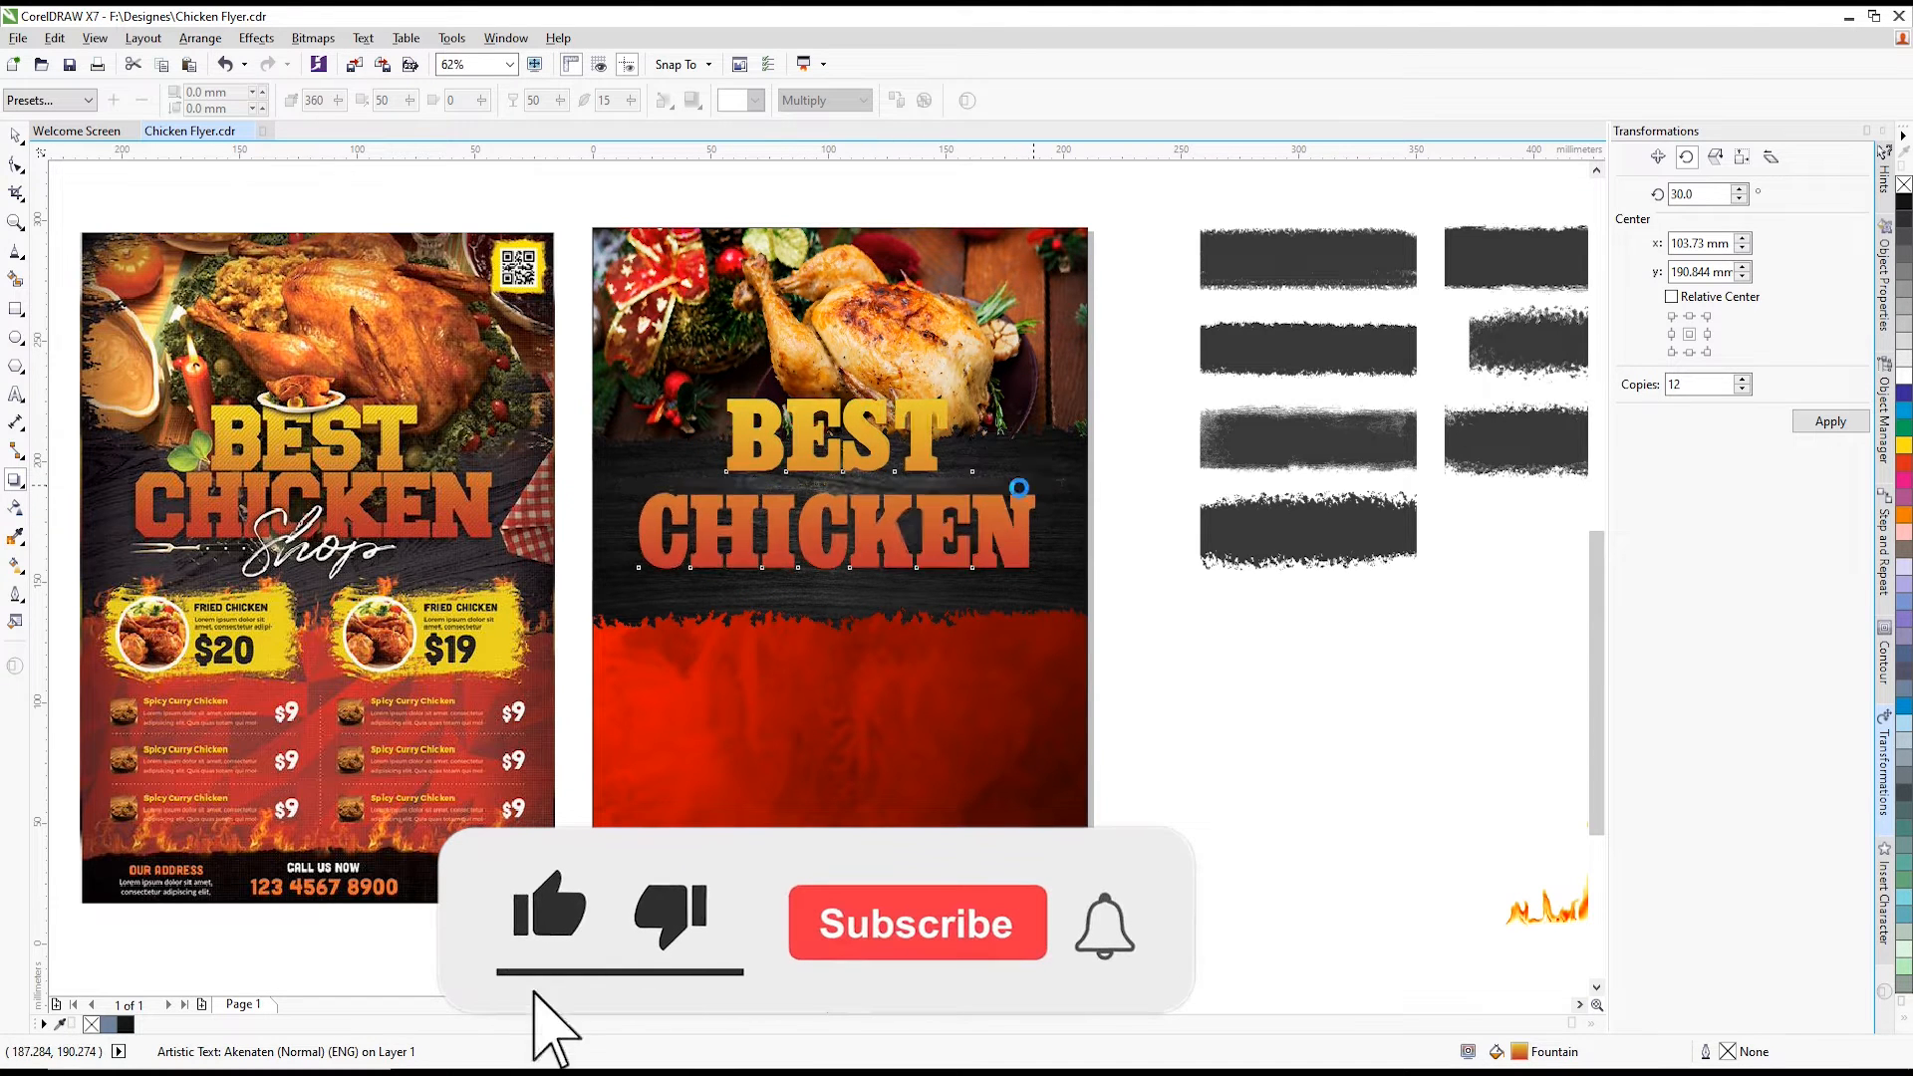
scroll(864, 522, up, 1)
drag(802, 448, 1122, 447)
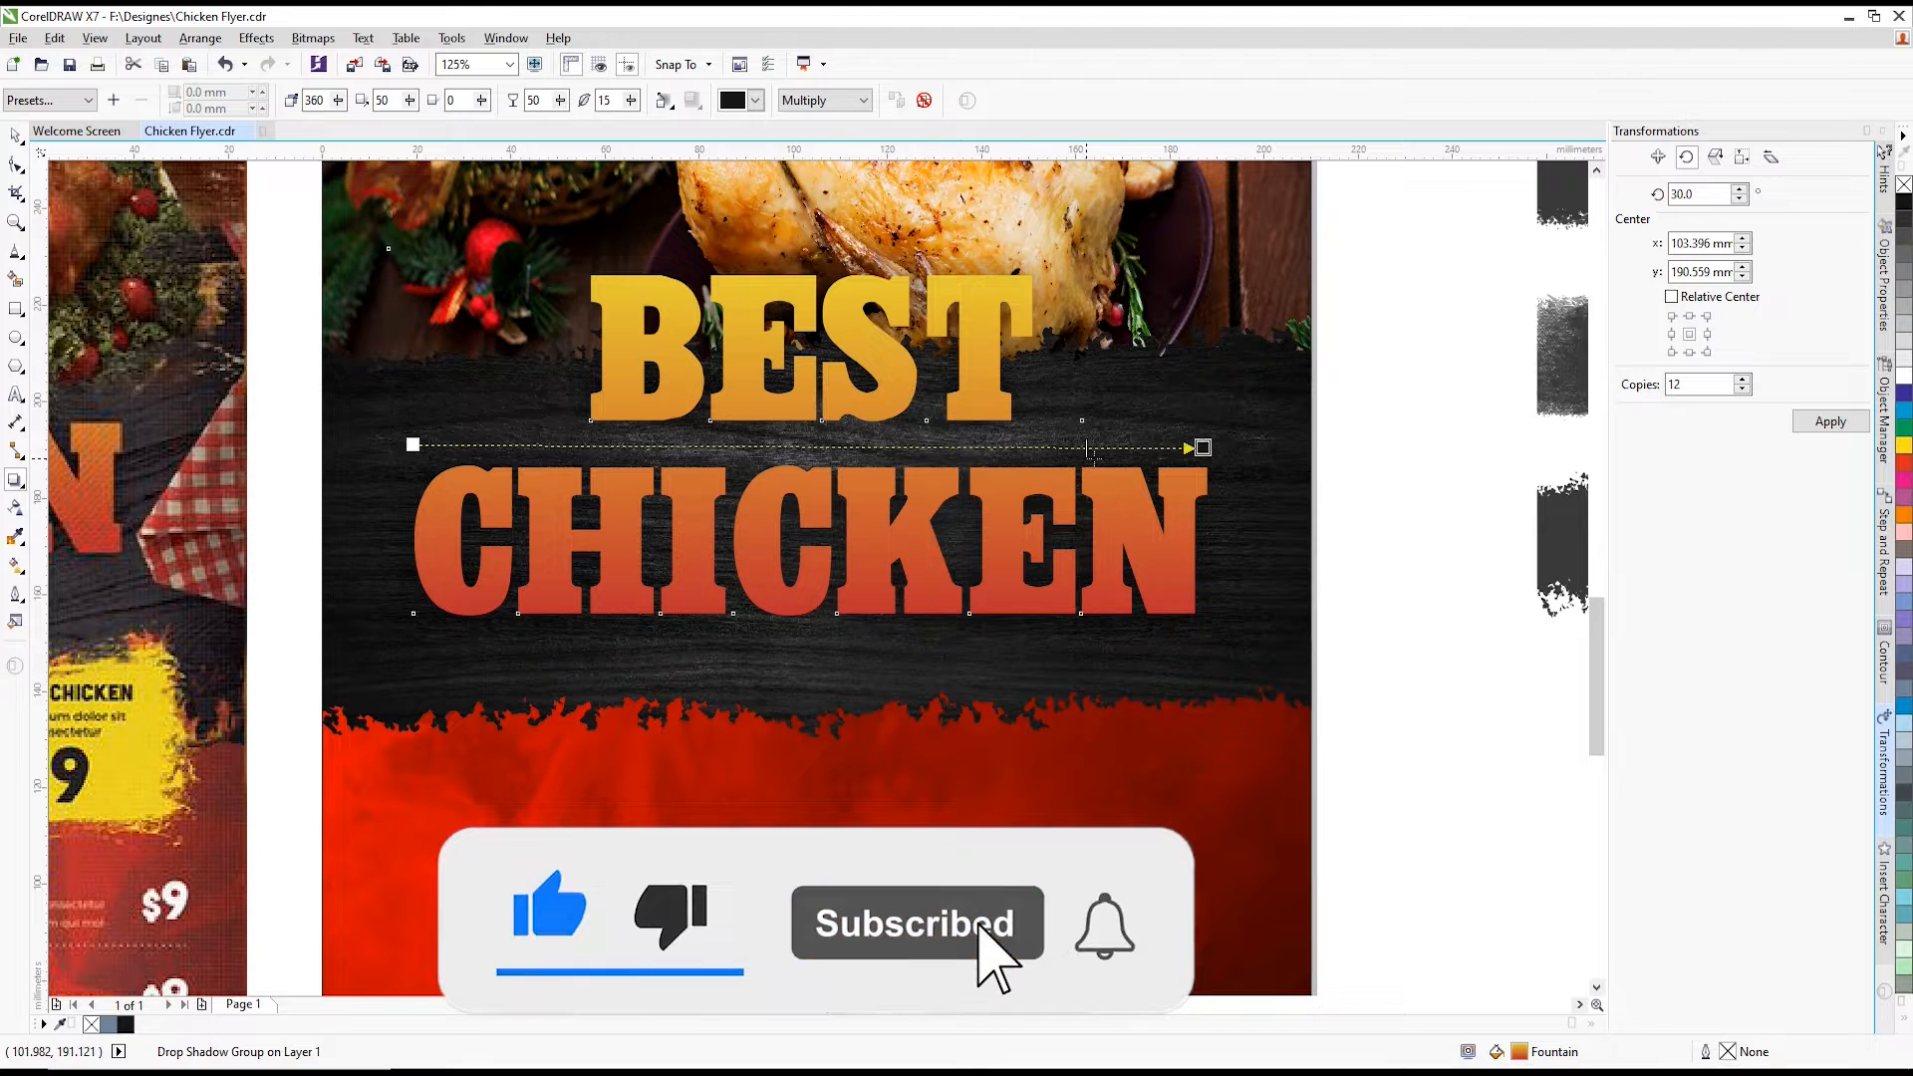
click(15, 135)
scroll(719, 450, down, 1)
click(1136, 573)
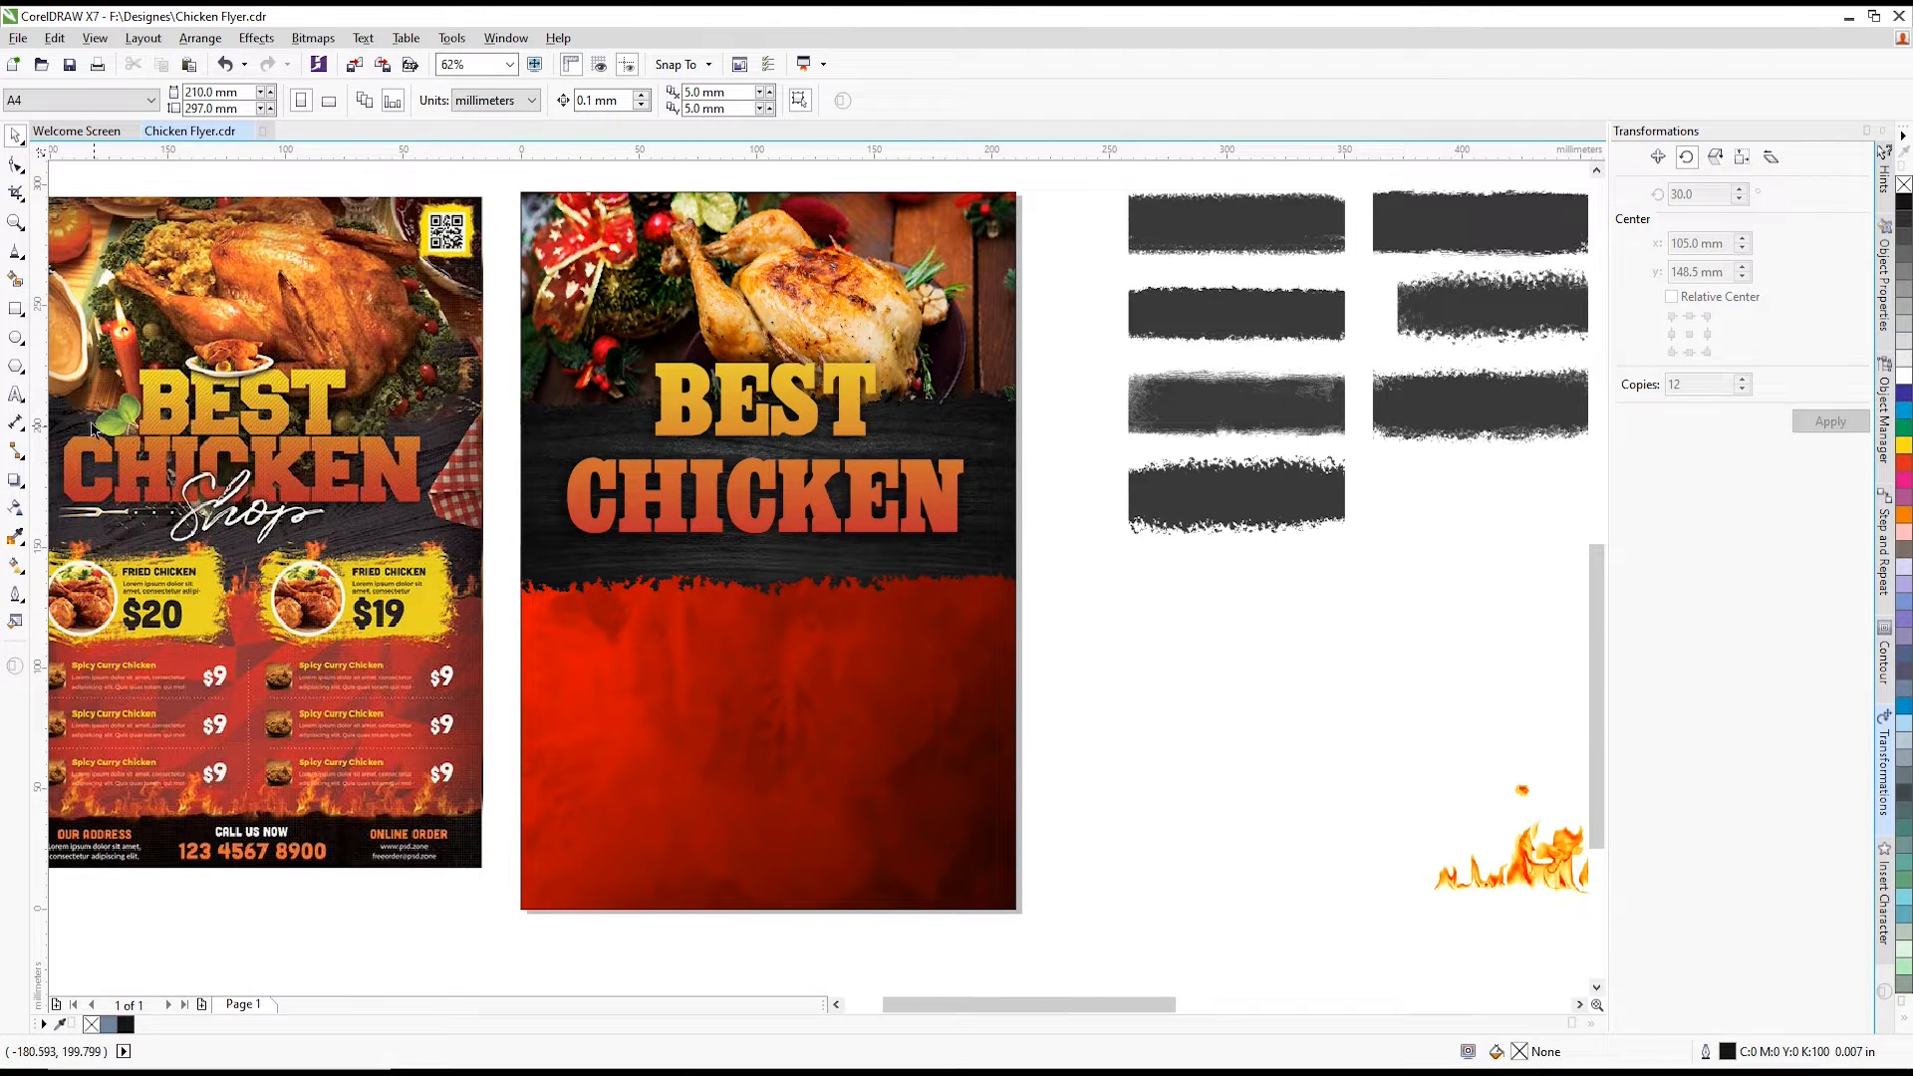
- Add the artistic text "Shop" in 24 pt Akenaten below CHICKEN on the dark wood band
click(16, 394)
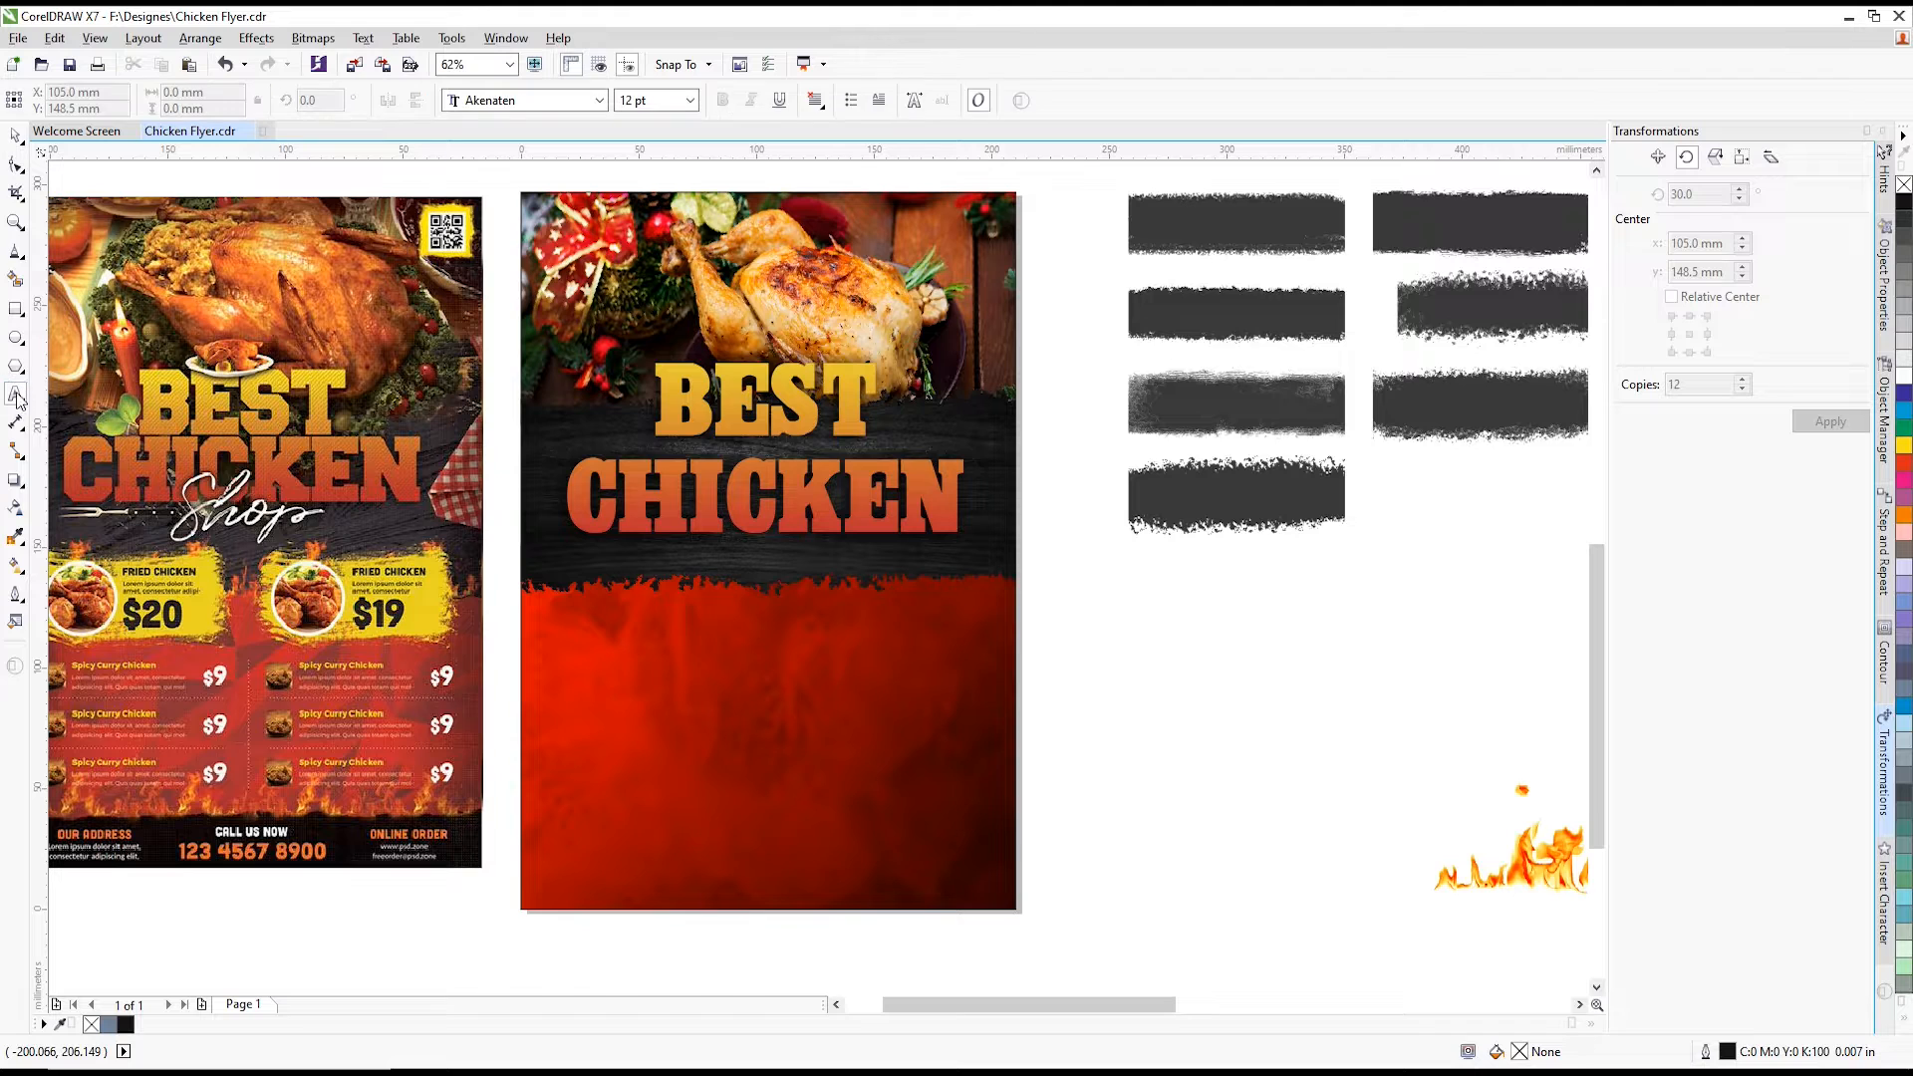
click(655, 557)
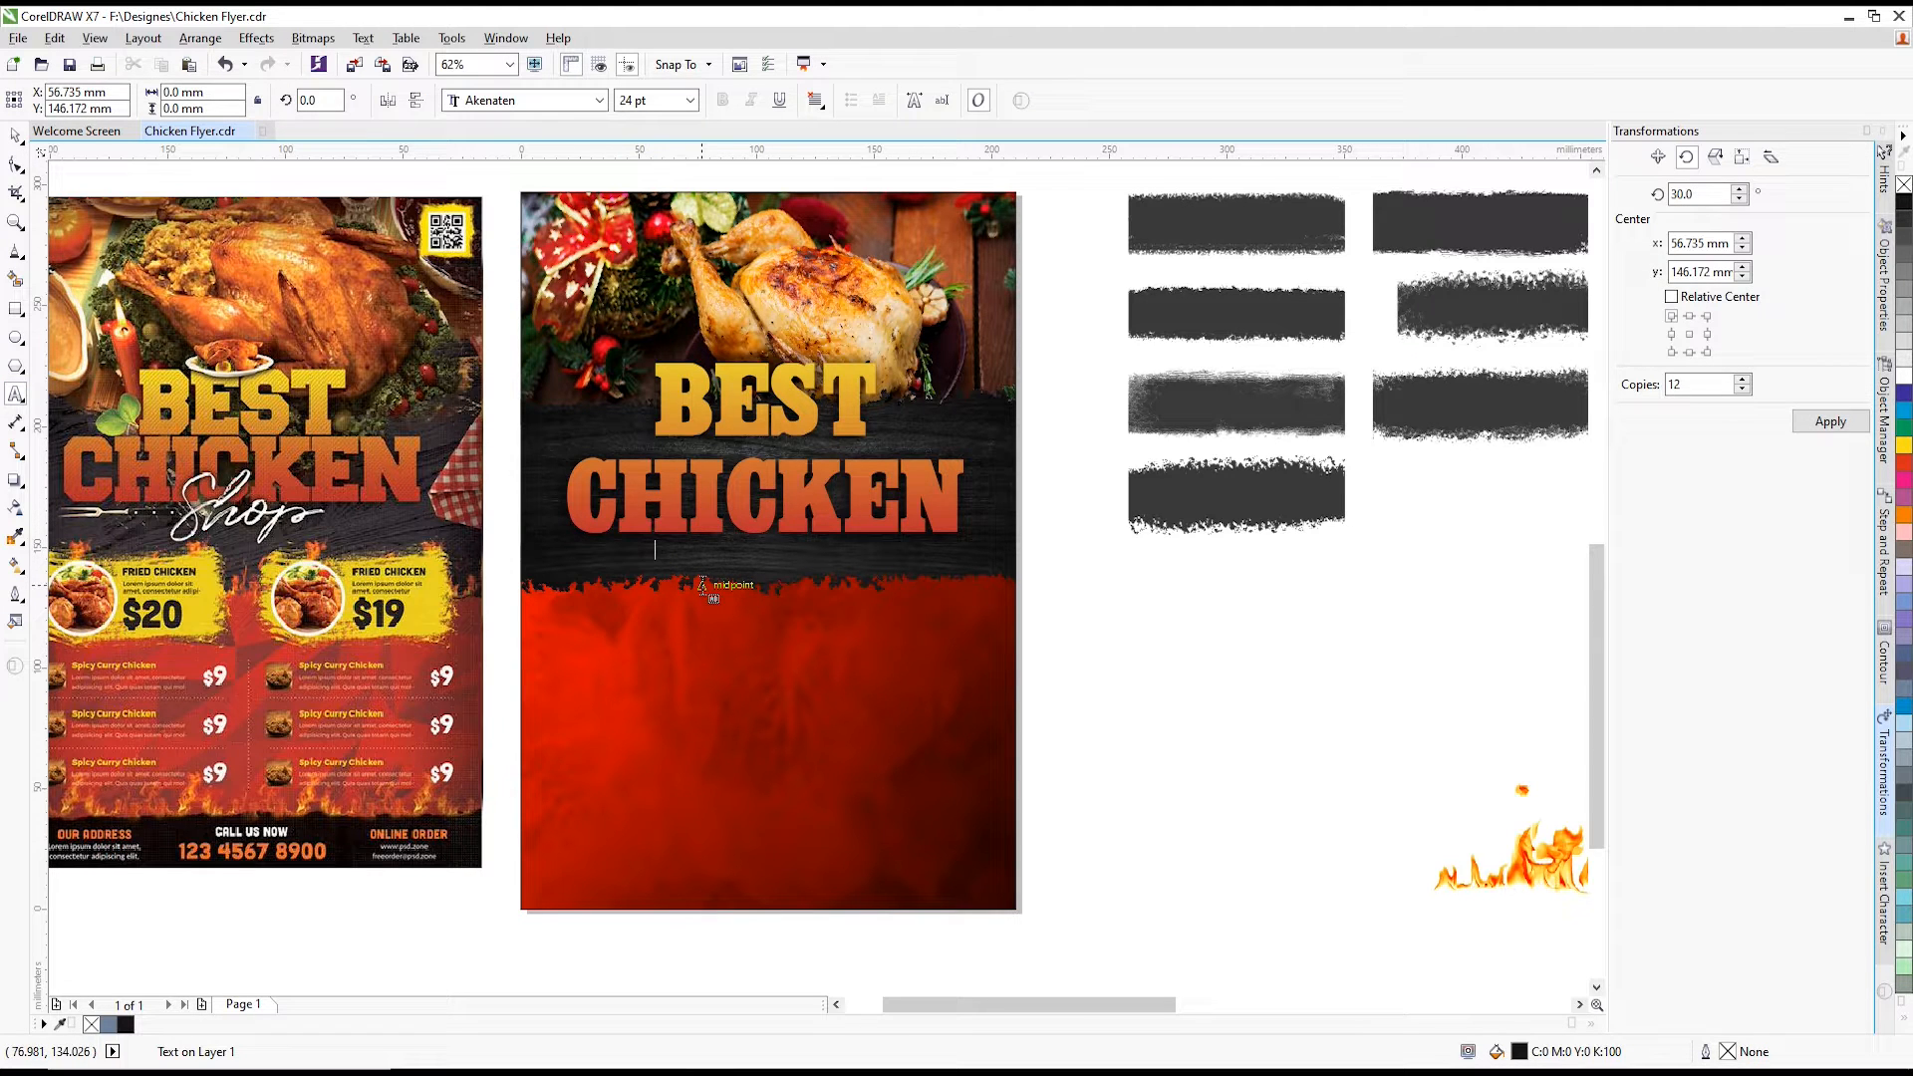
text(S)
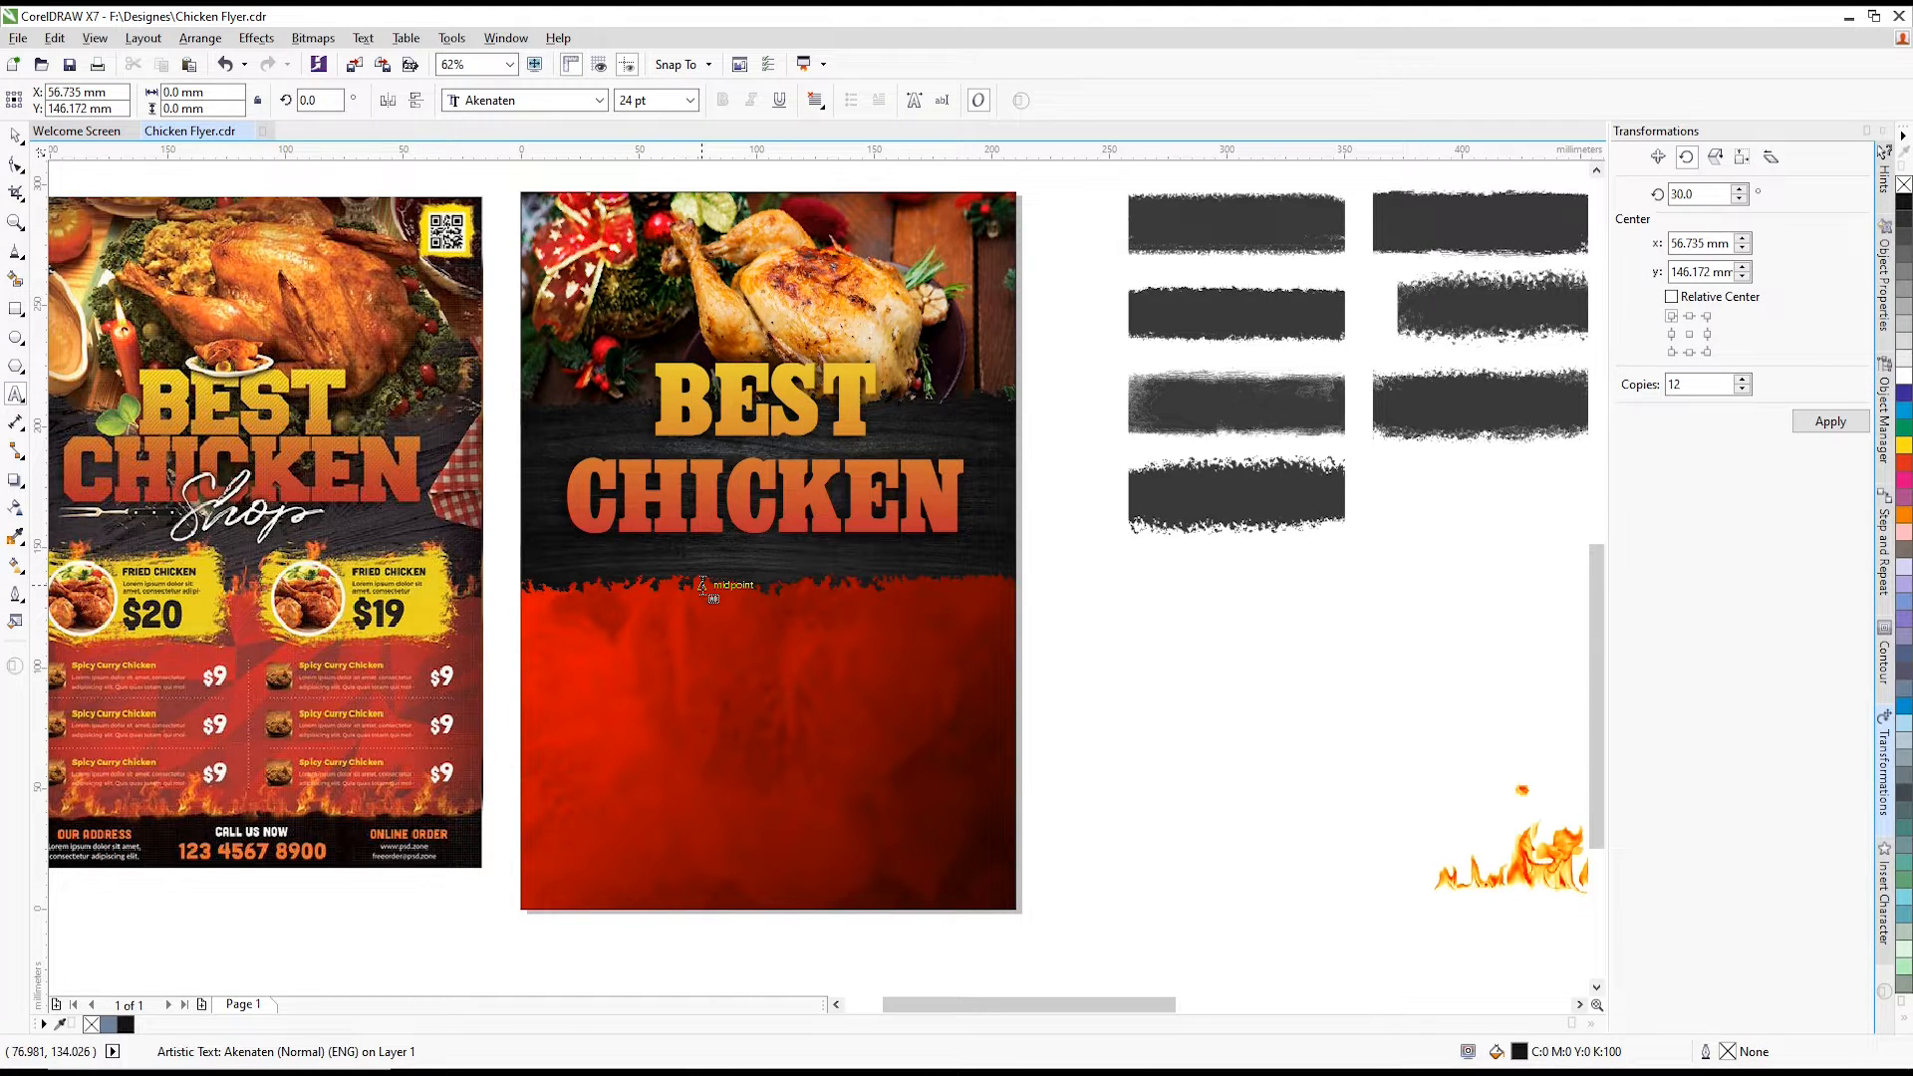
- Change the font of the Shop text to Back to Black Demo
key(ctrl+a)
click(599, 100)
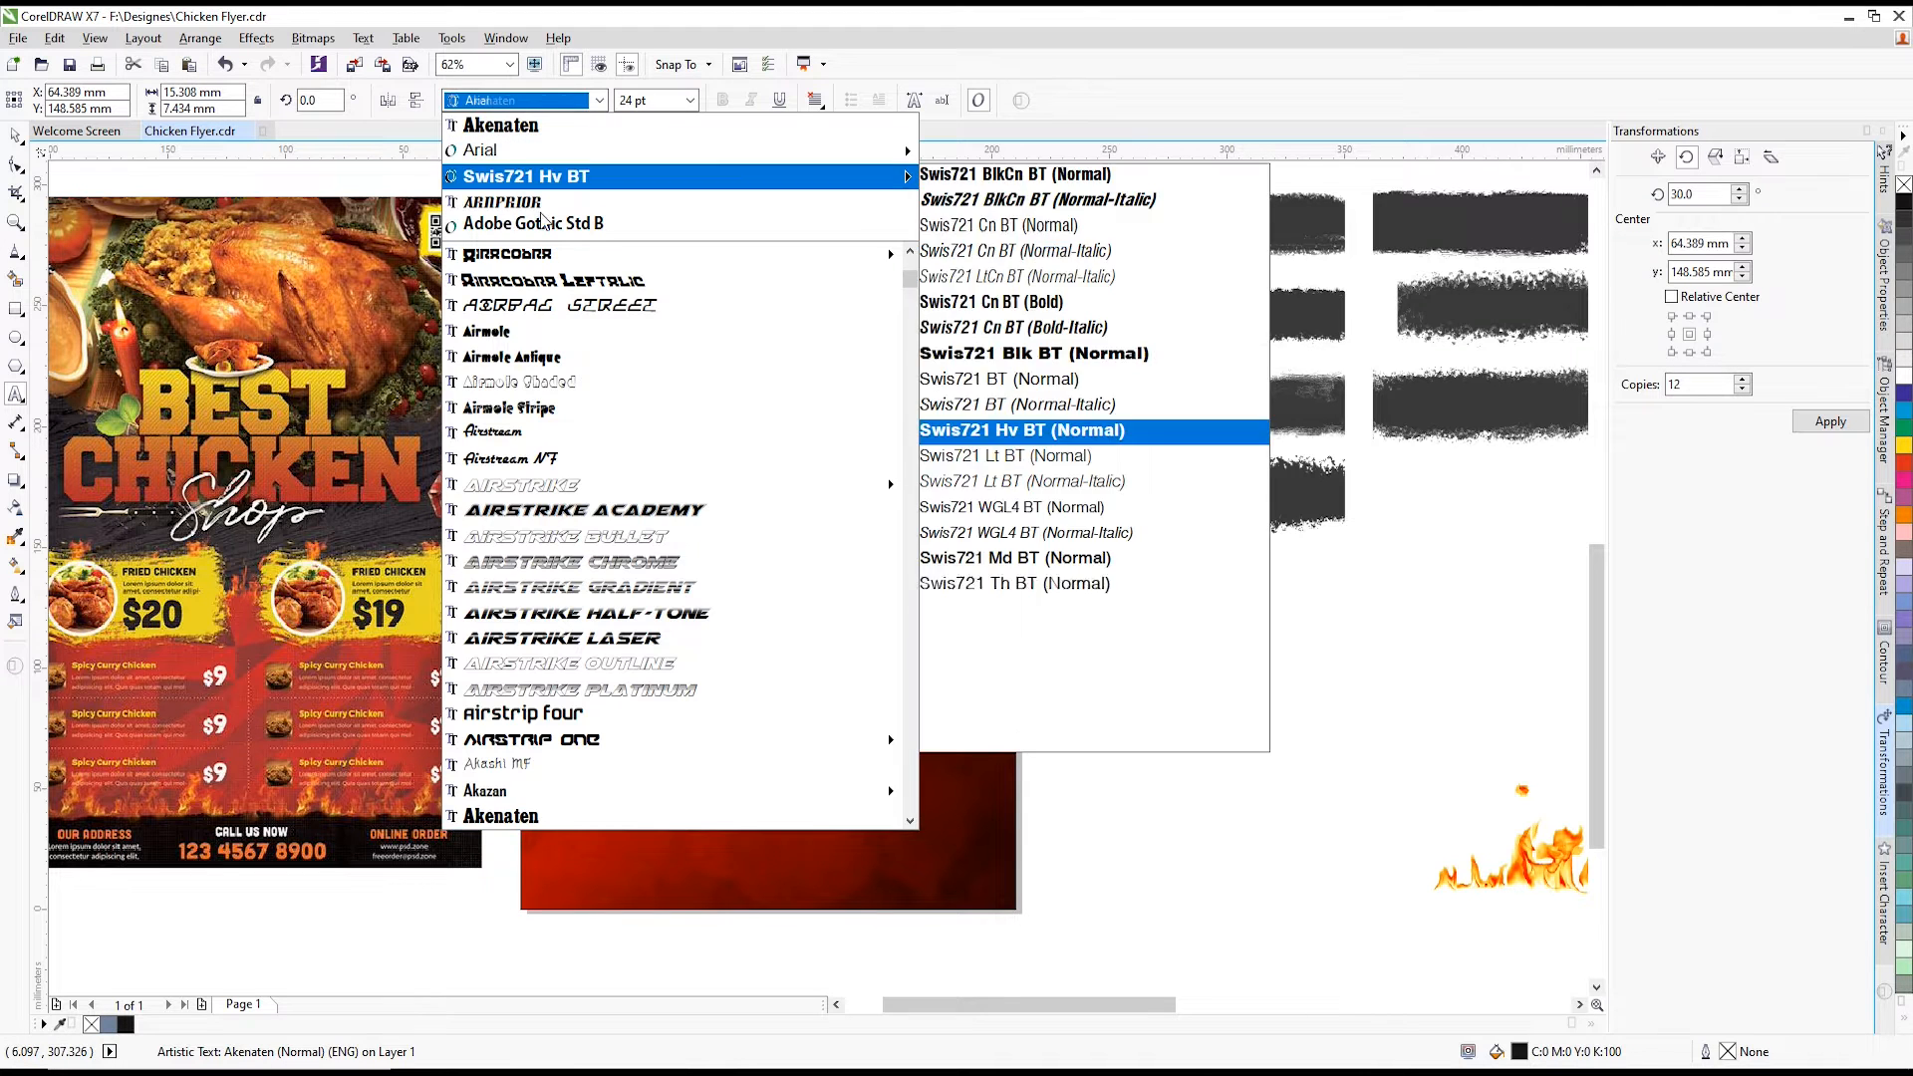
scroll(597, 576, down, 4)
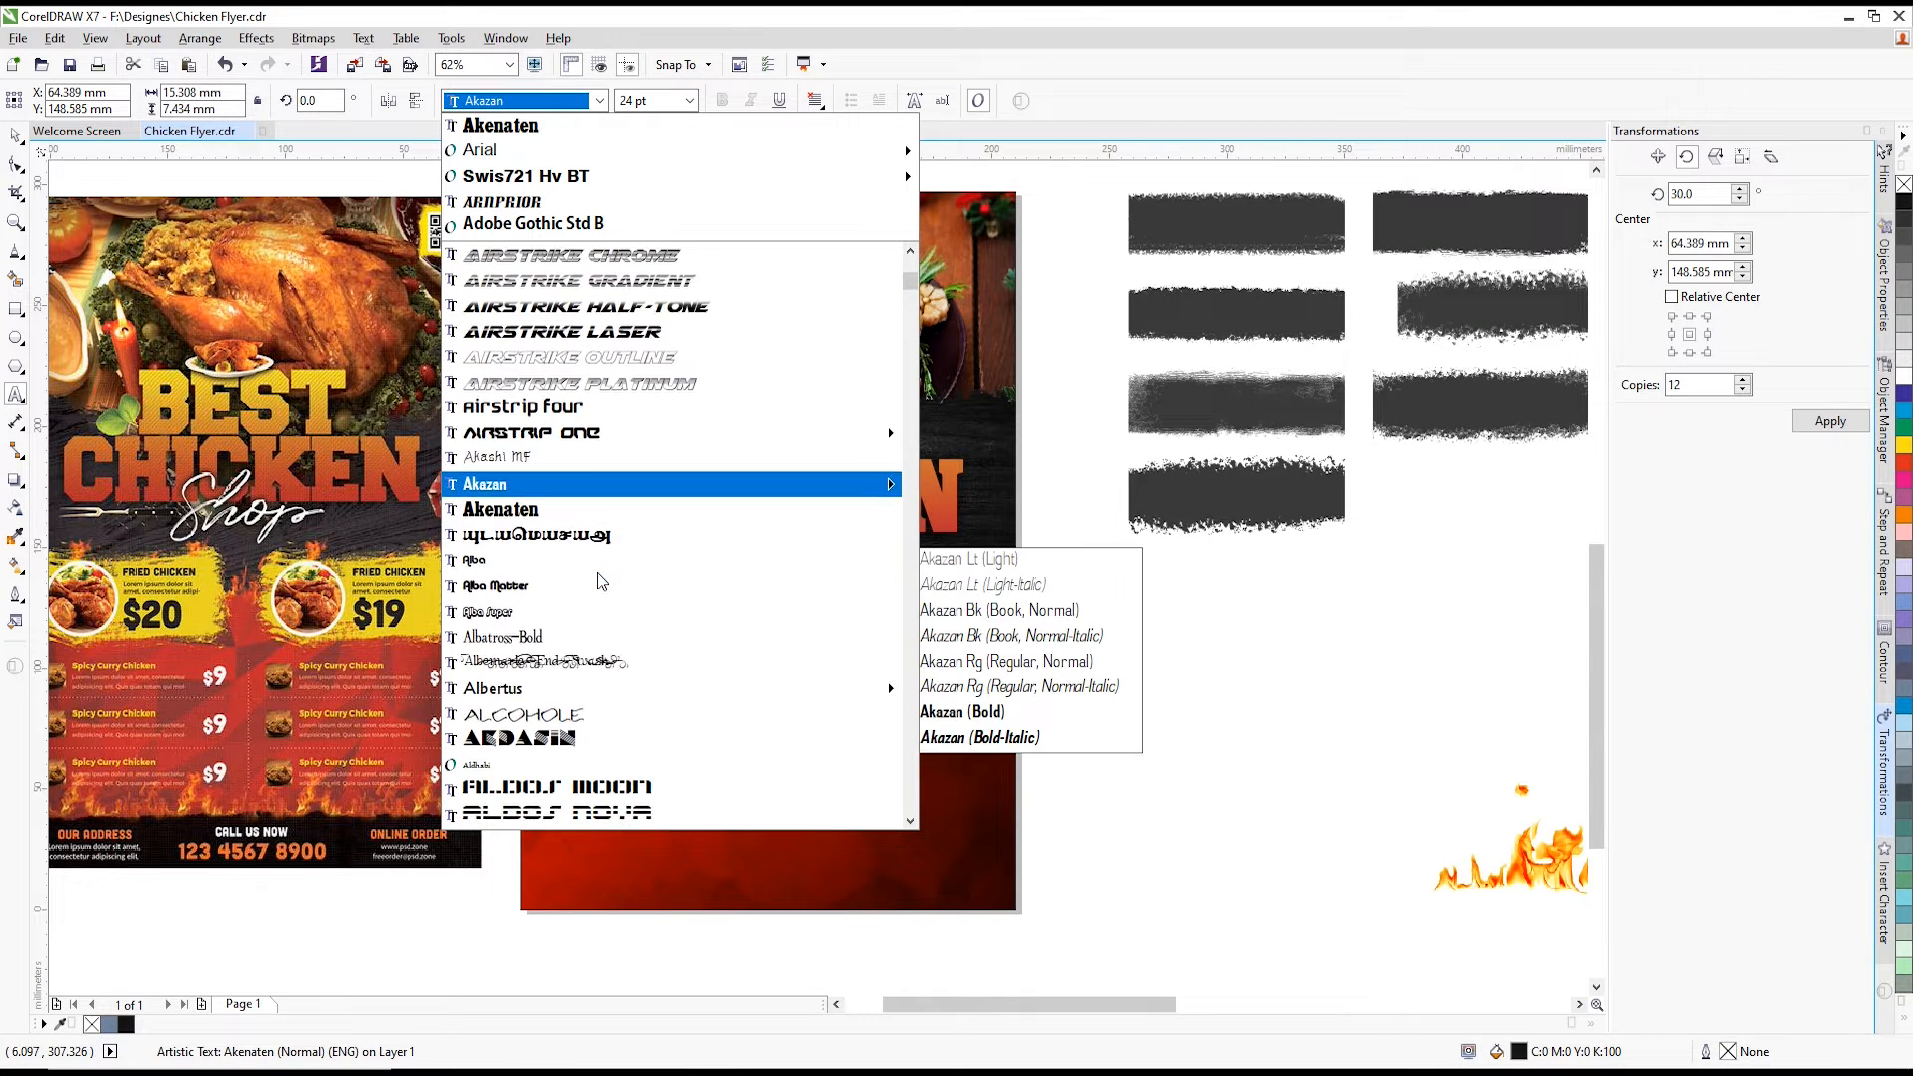
scroll(601, 581, down, 1)
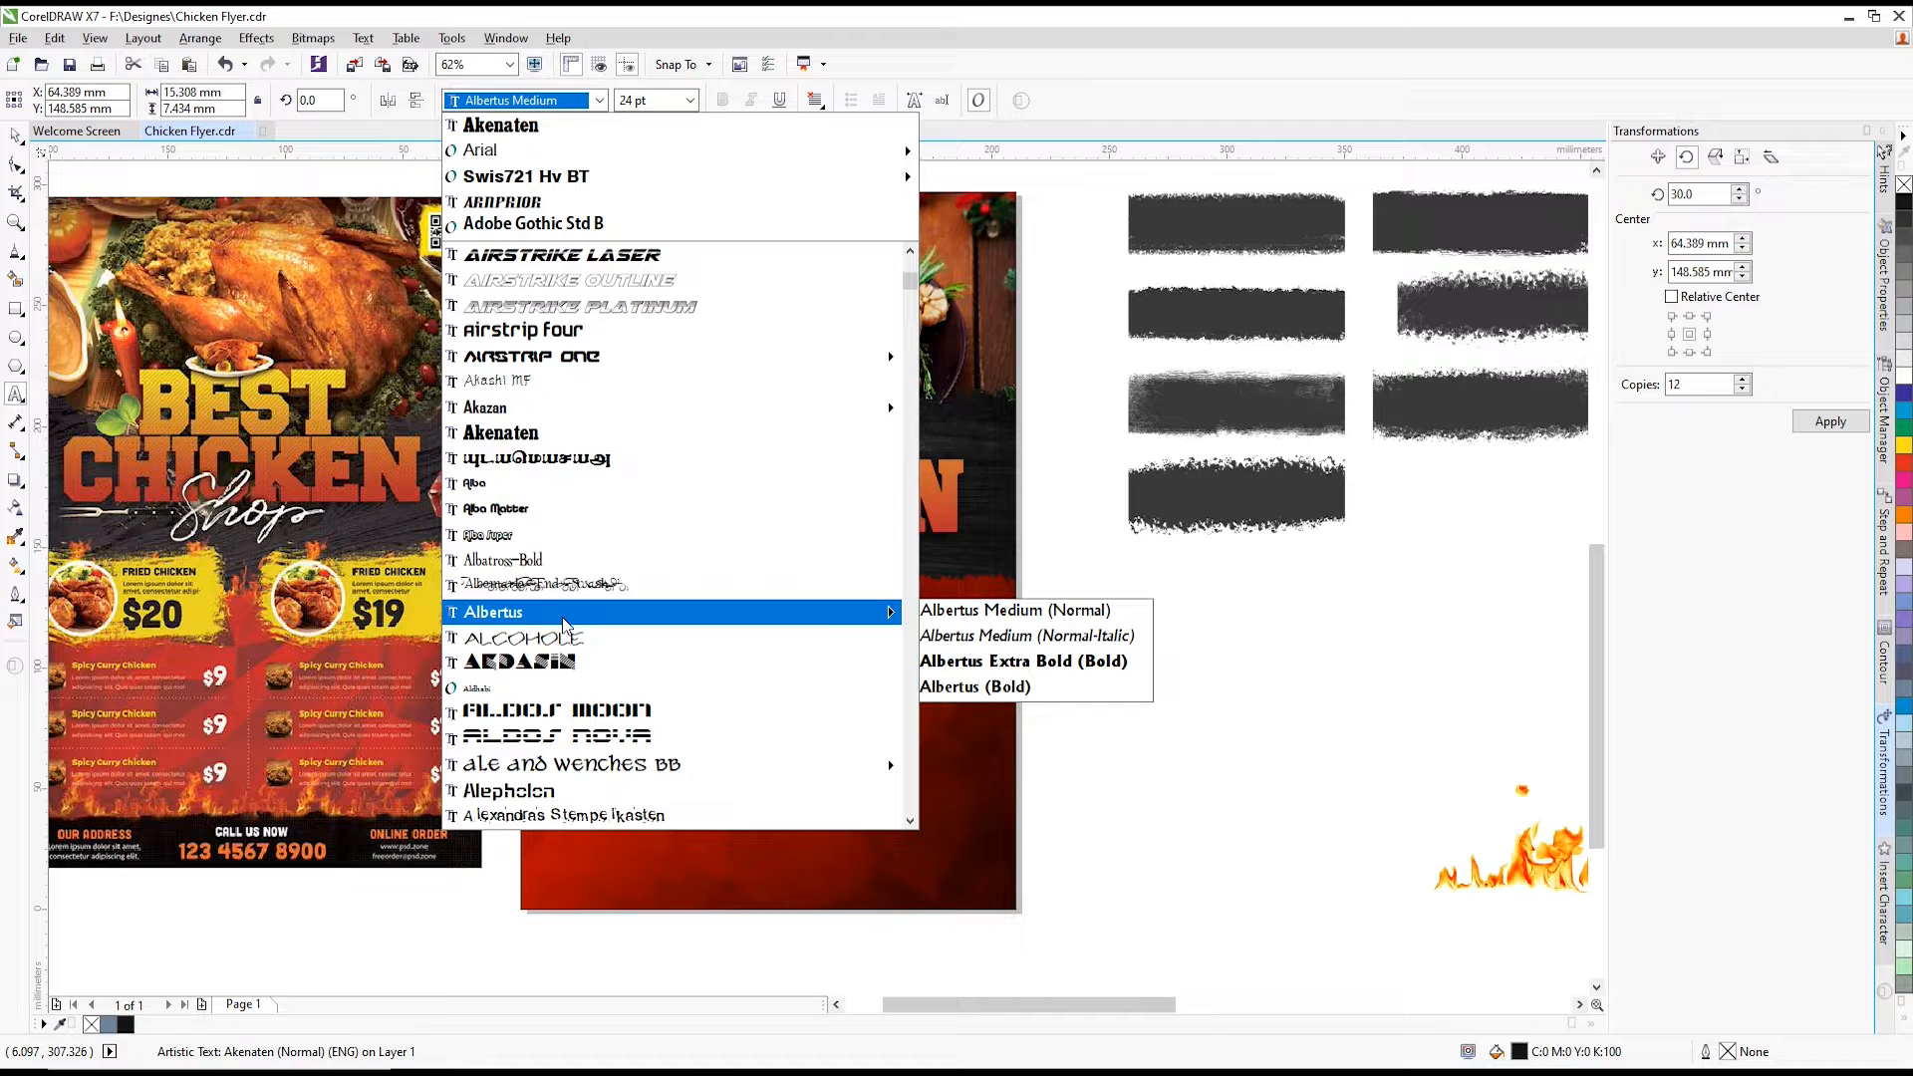
scroll(565, 618, down, 3)
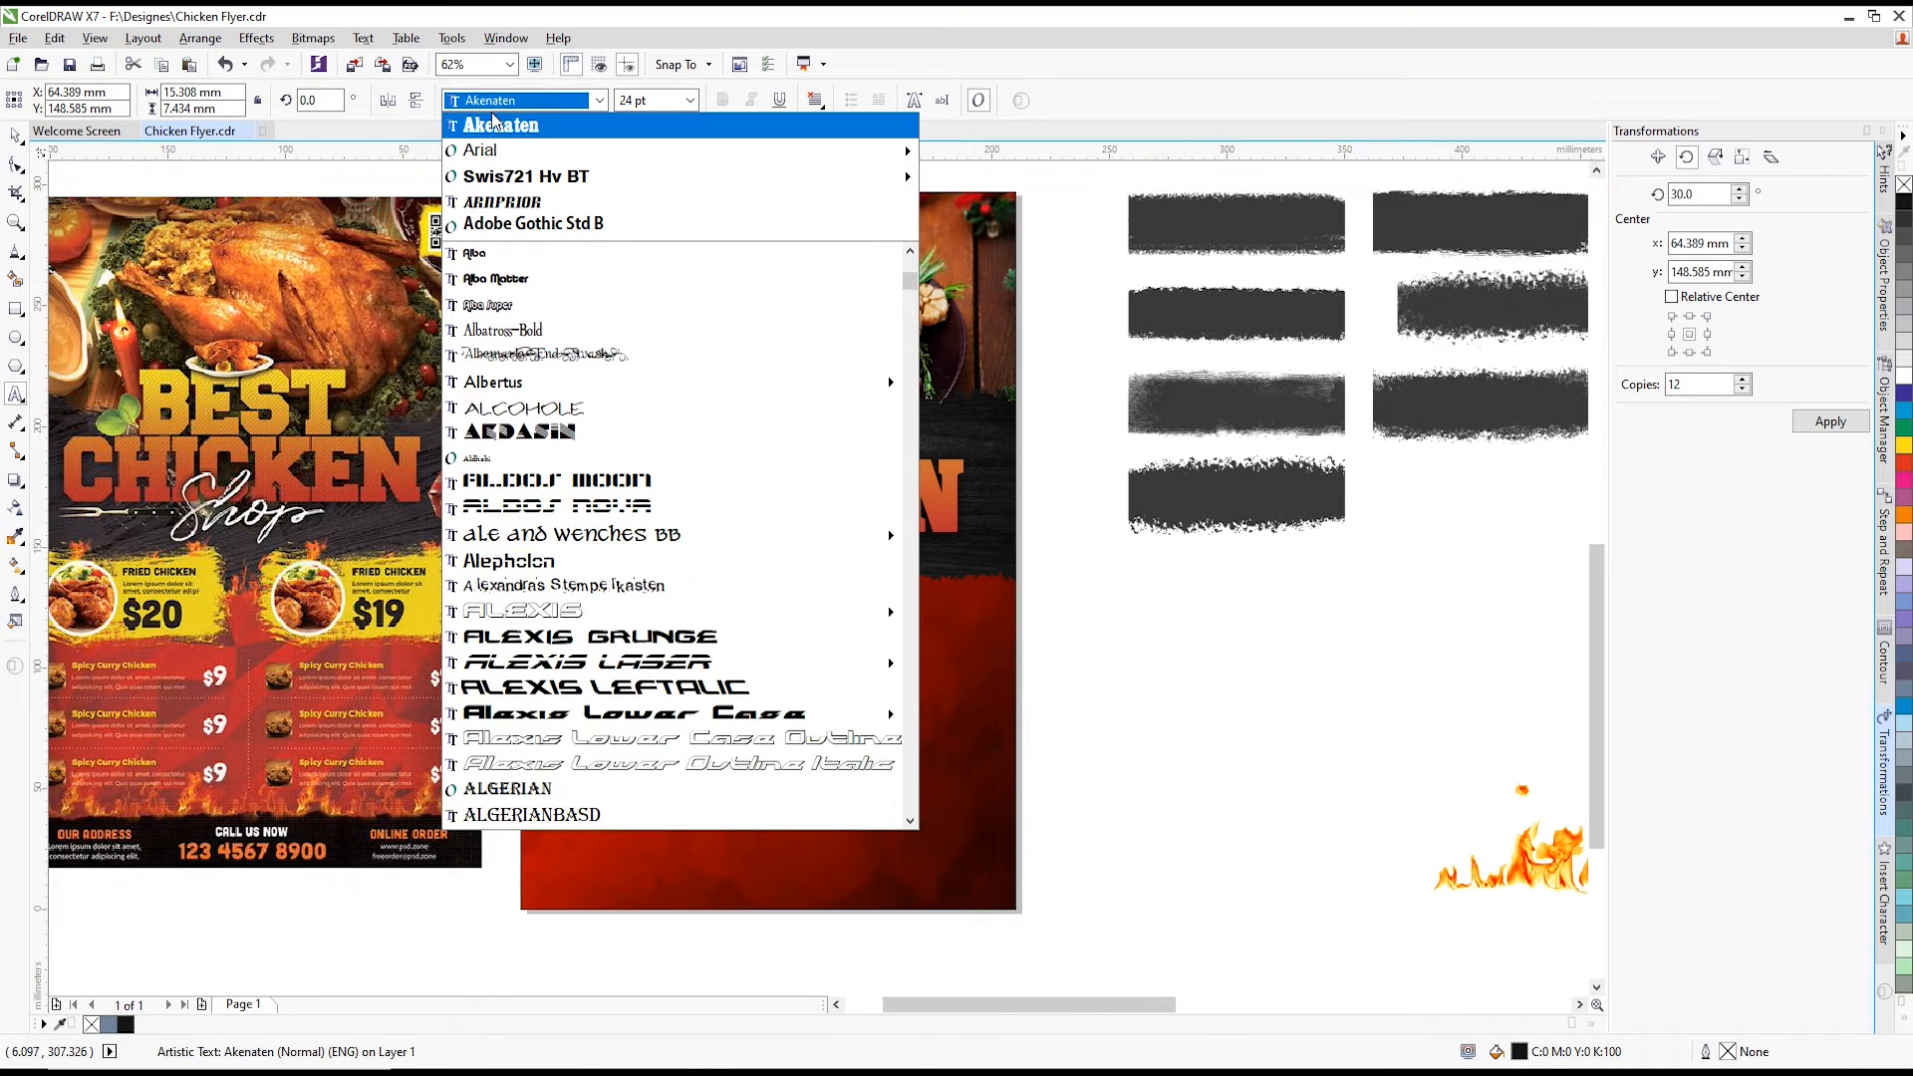
text(Back to Black Demo)
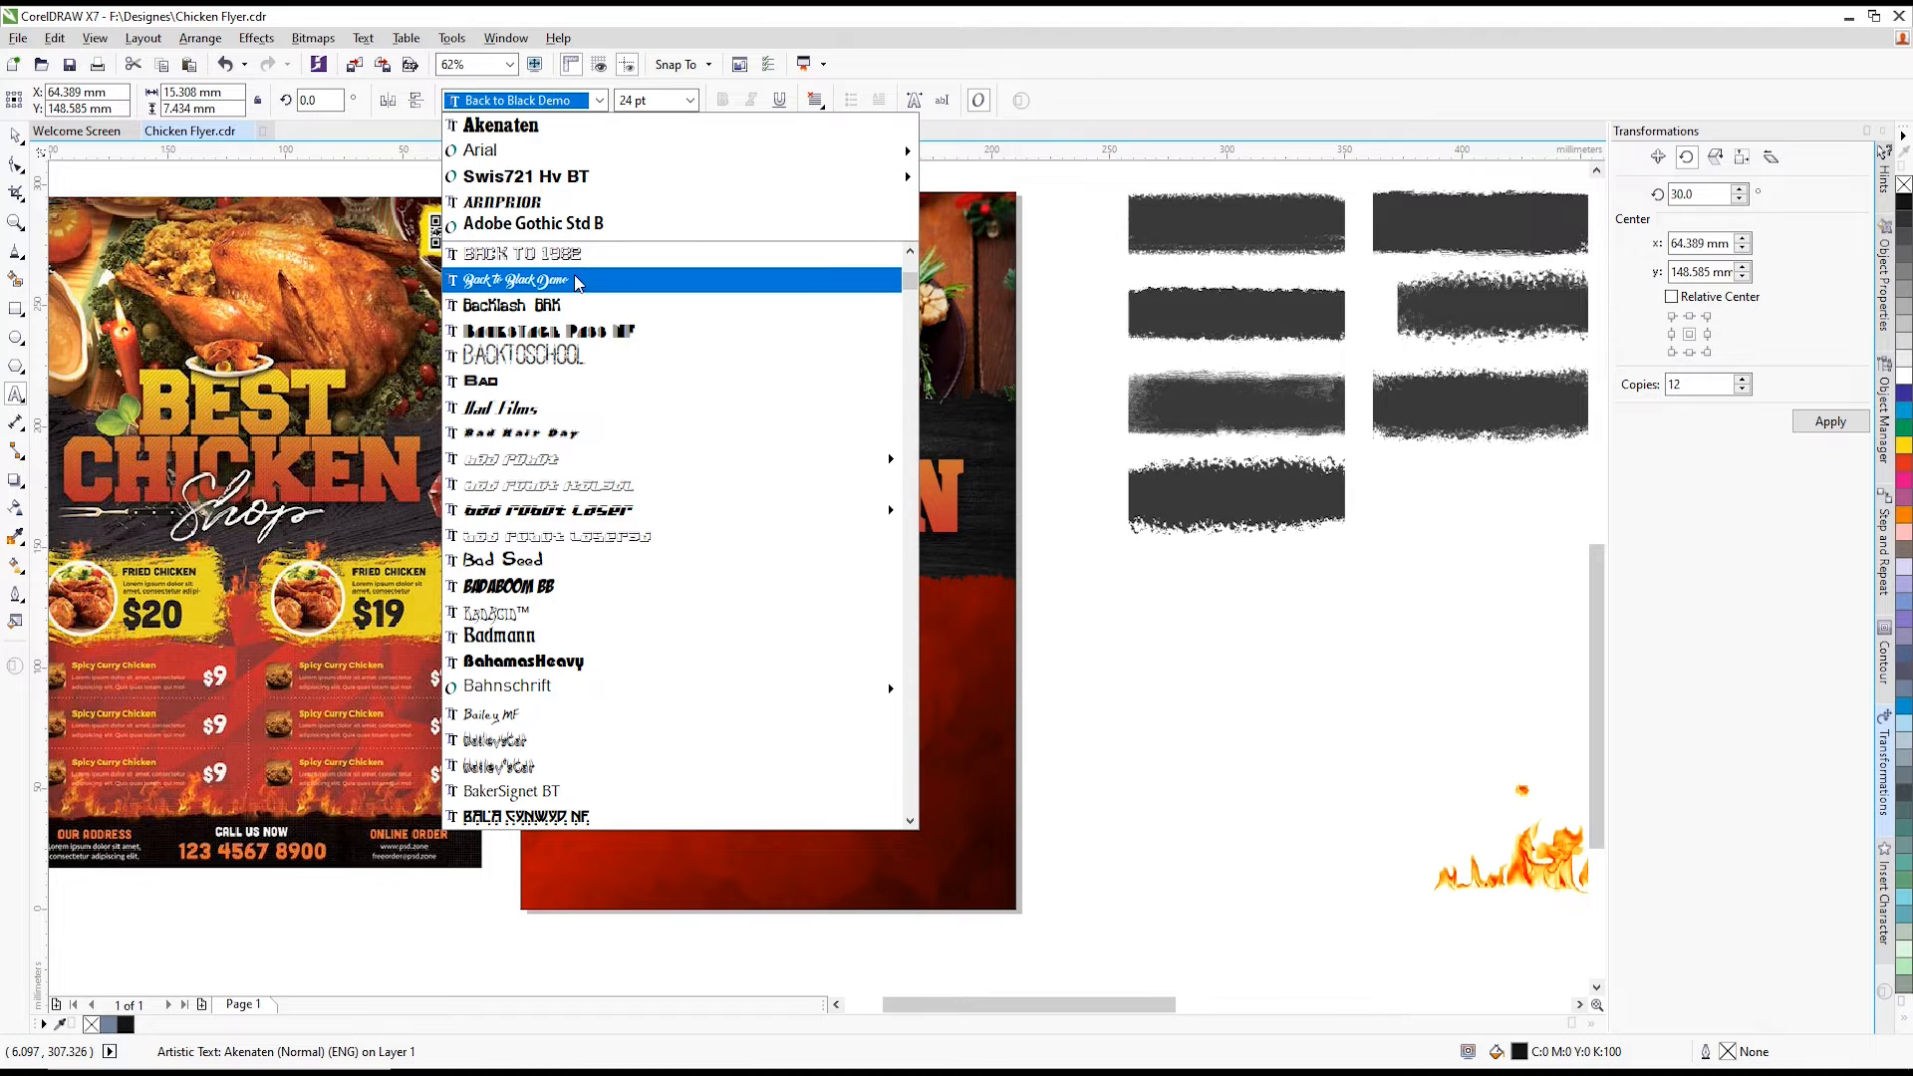
click(583, 281)
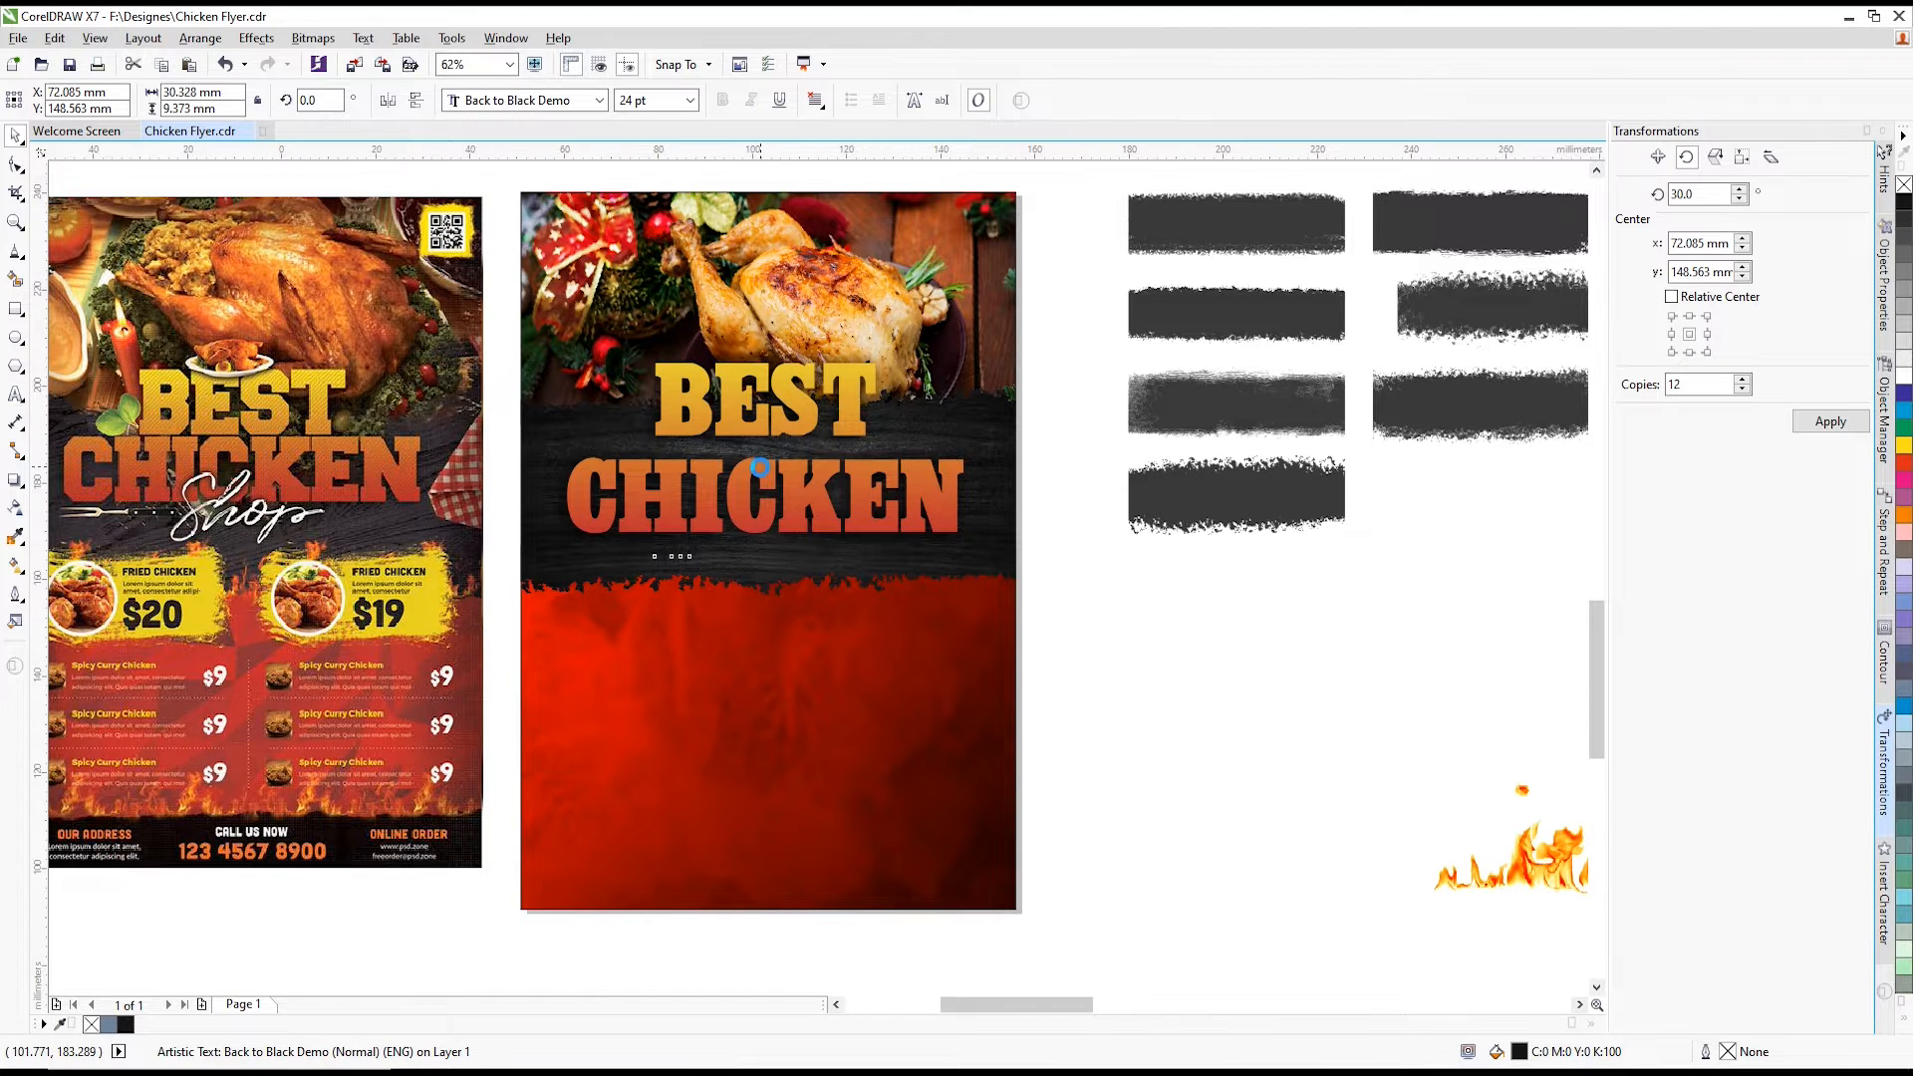
- Enlarge the Shop text to about 90 pt and center it below CHICKEN, overlapping the word's lower edge
scroll(760, 467, up, 2)
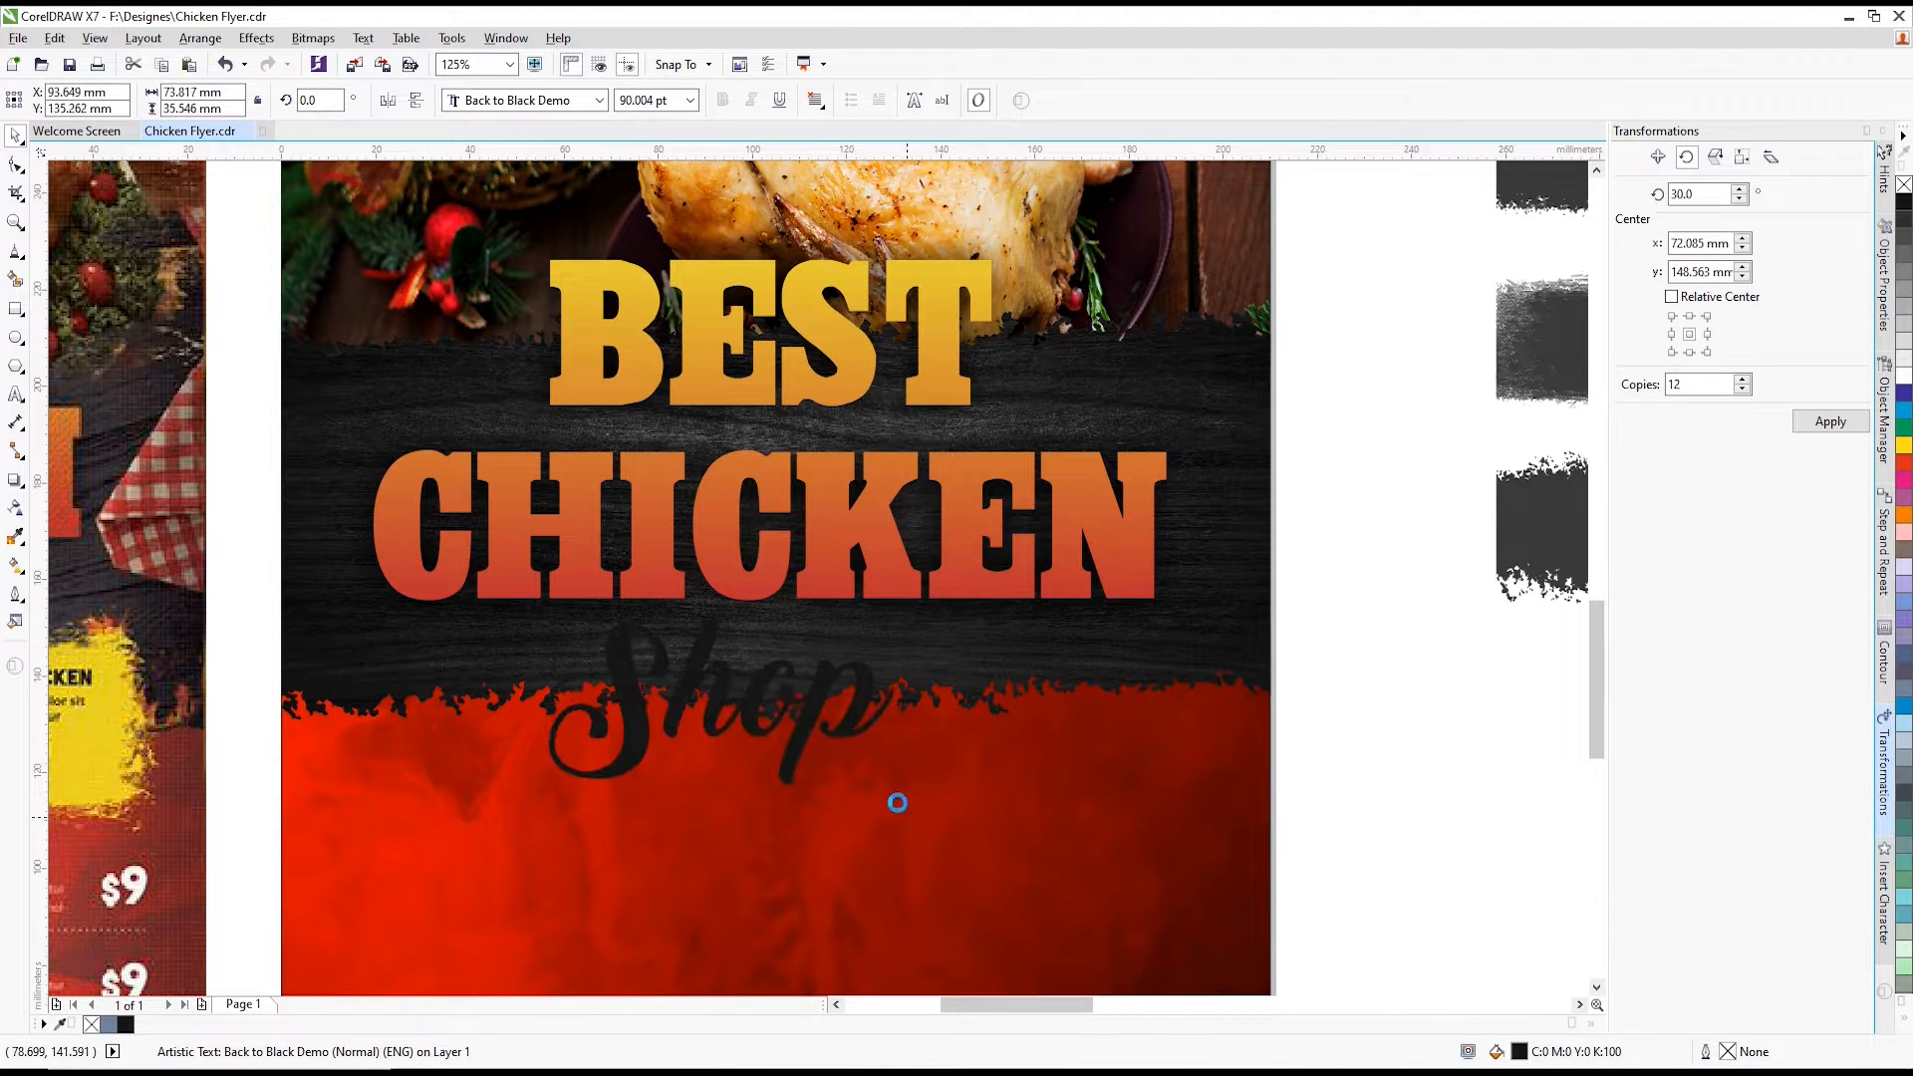
scroll(737, 598, down, 2)
drag(728, 610, 751, 586)
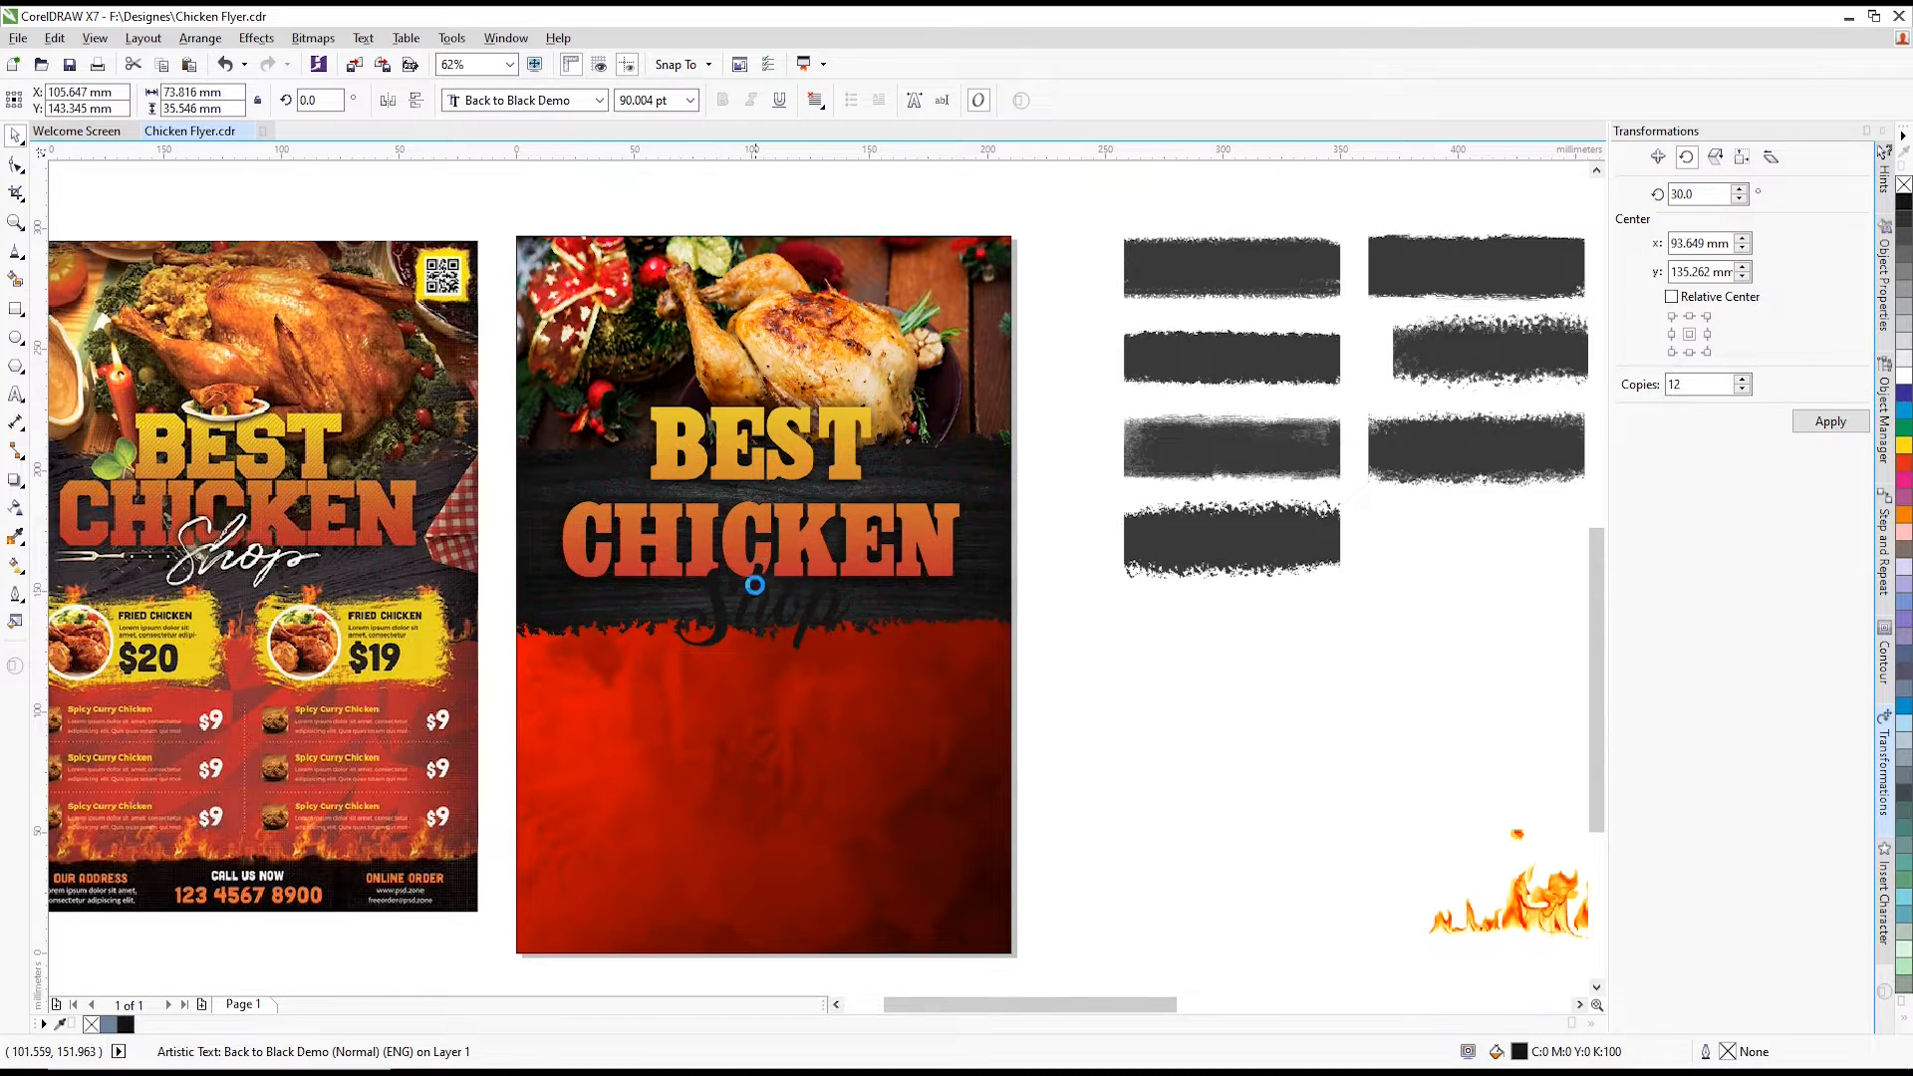
scroll(737, 583, up, 2)
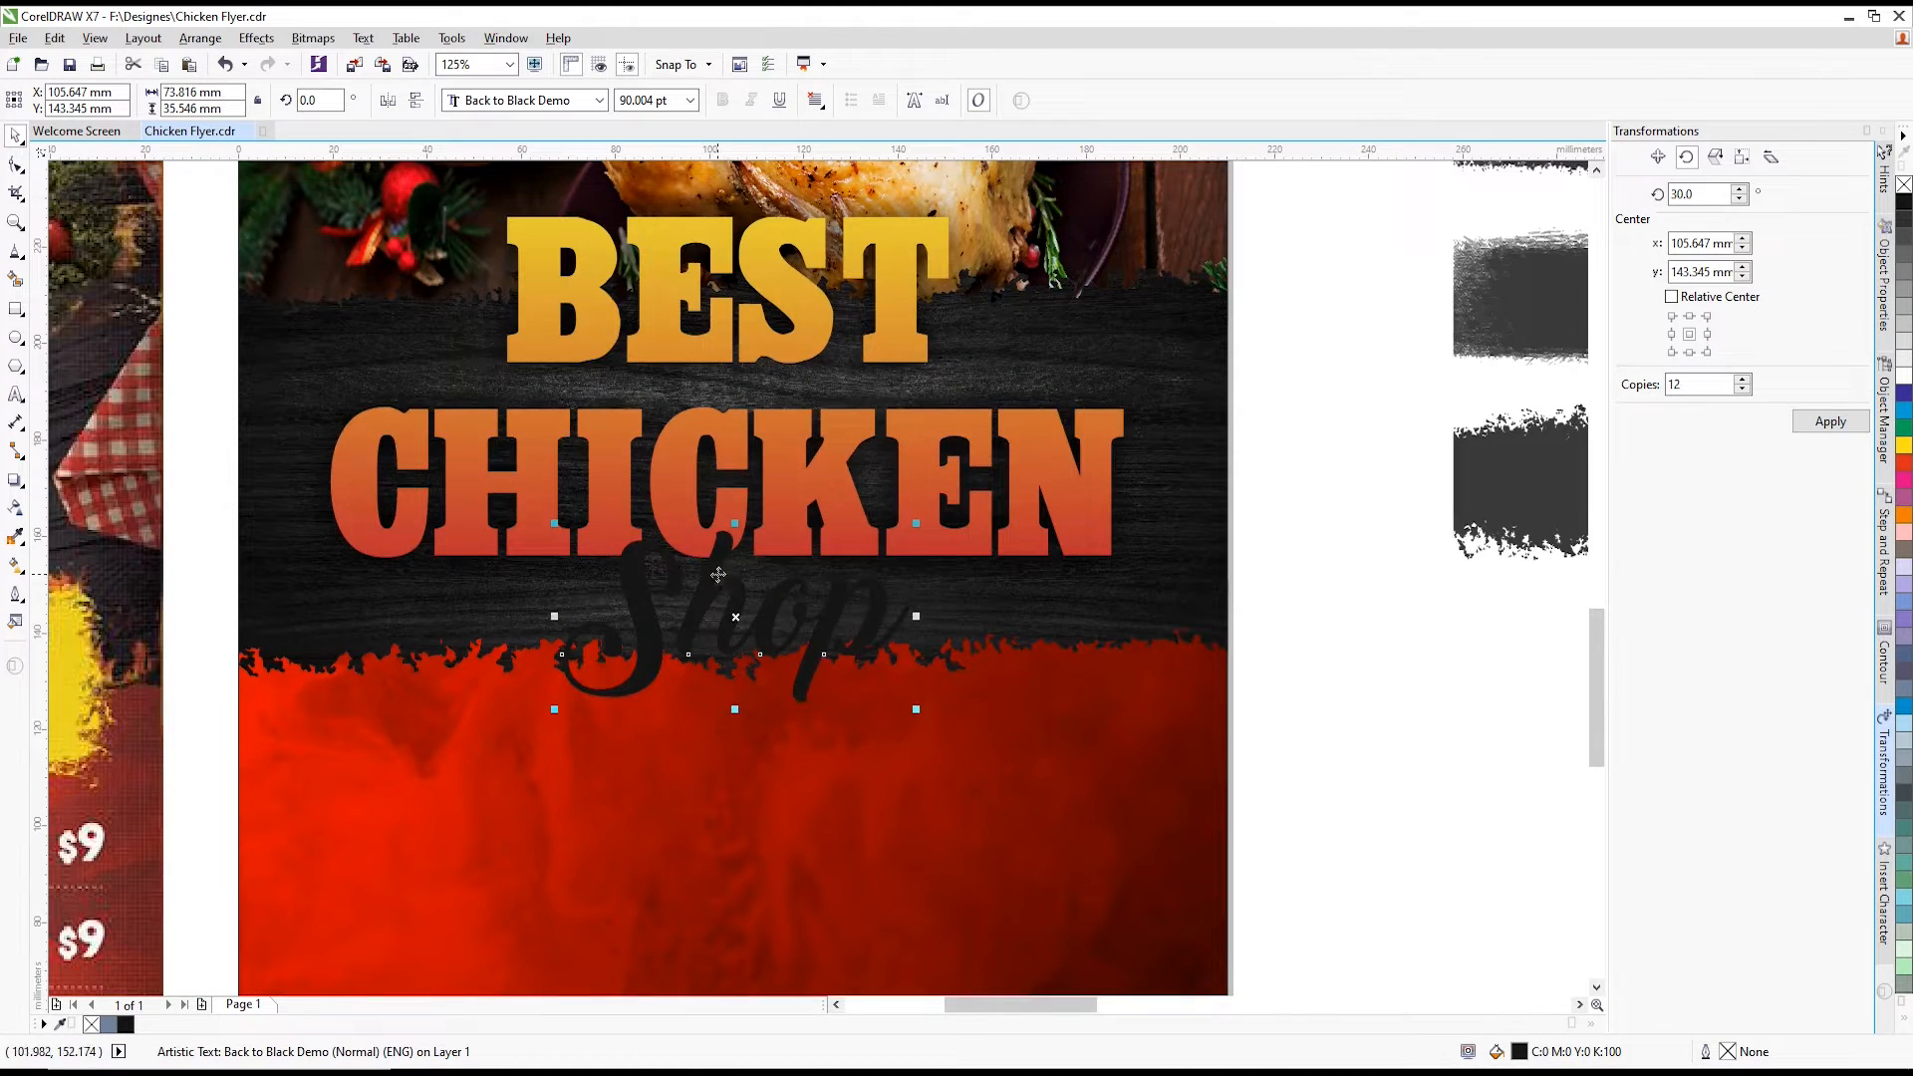
- Fill the Shop text with white and reduce it to about 66 pt
click(1904, 375)
scroll(870, 518, down, 2)
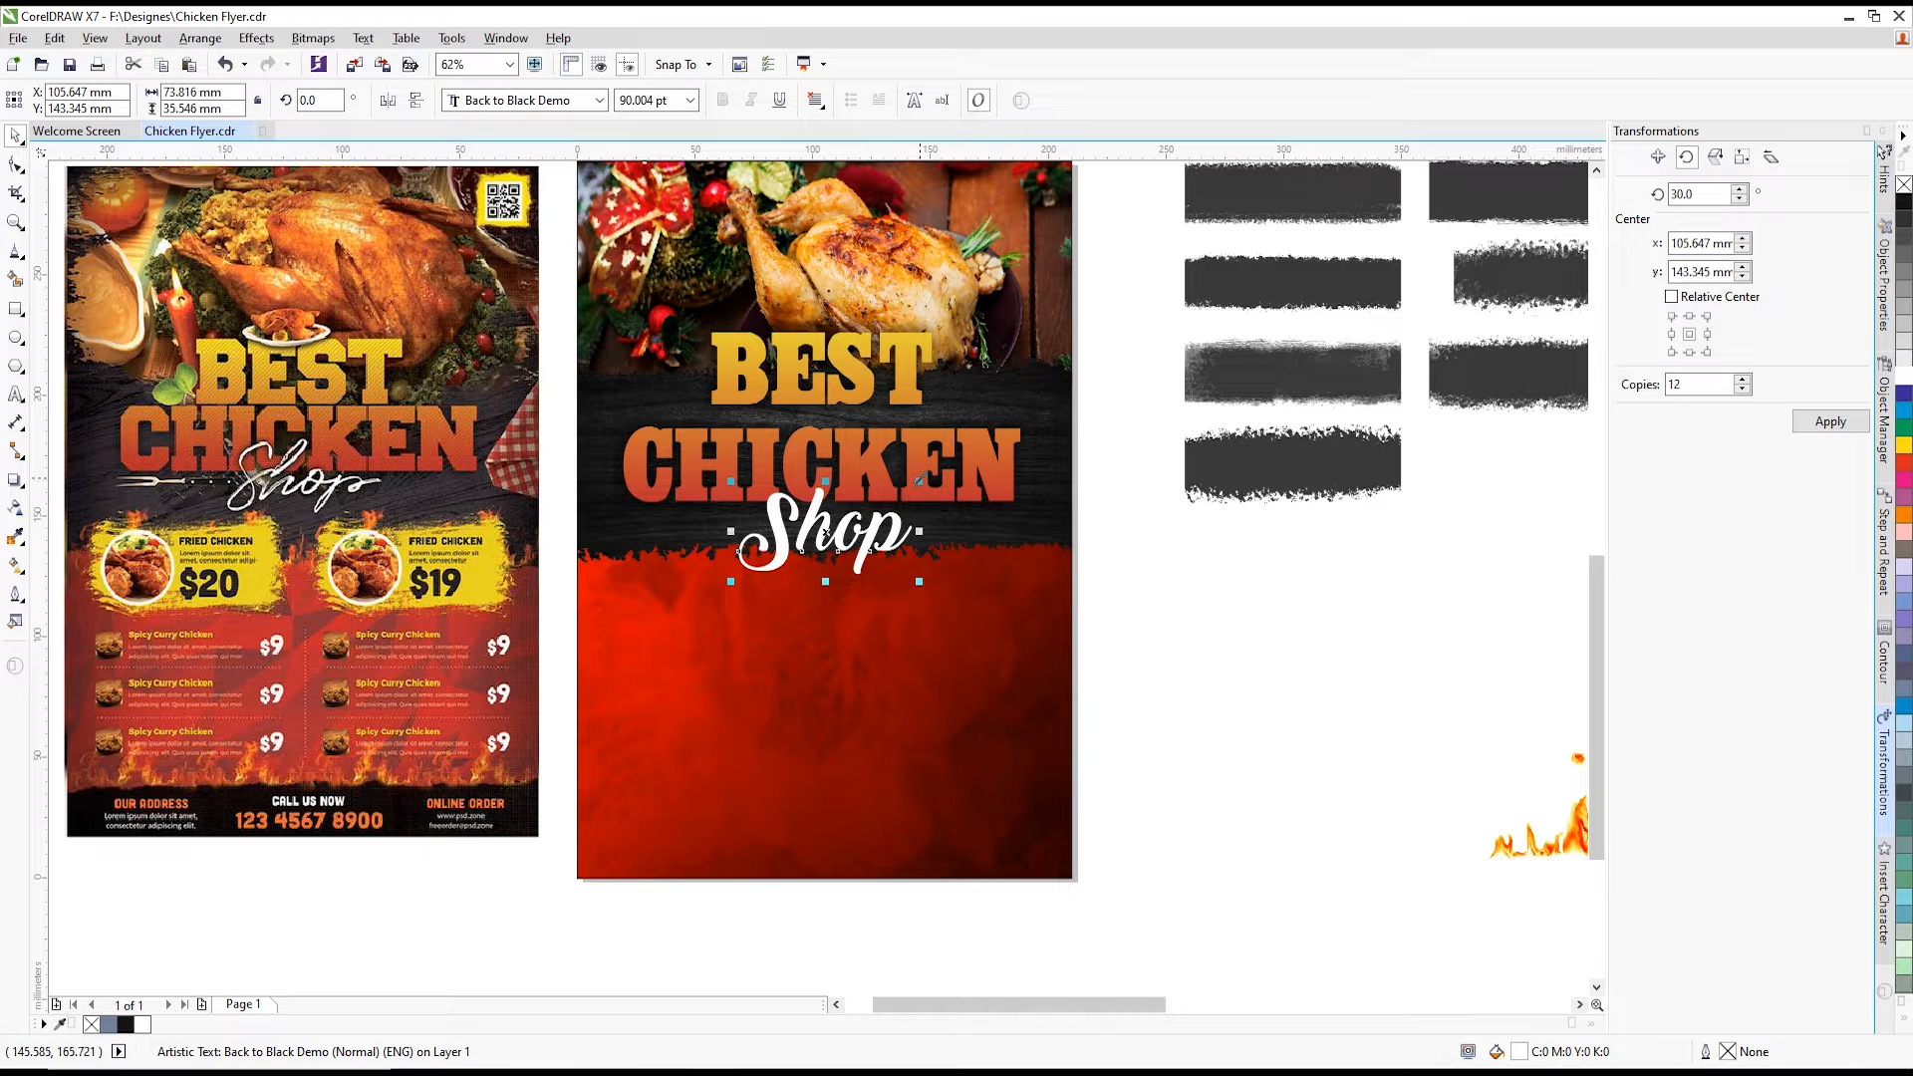
drag(919, 481, 885, 493)
scroll(856, 523, up, 2)
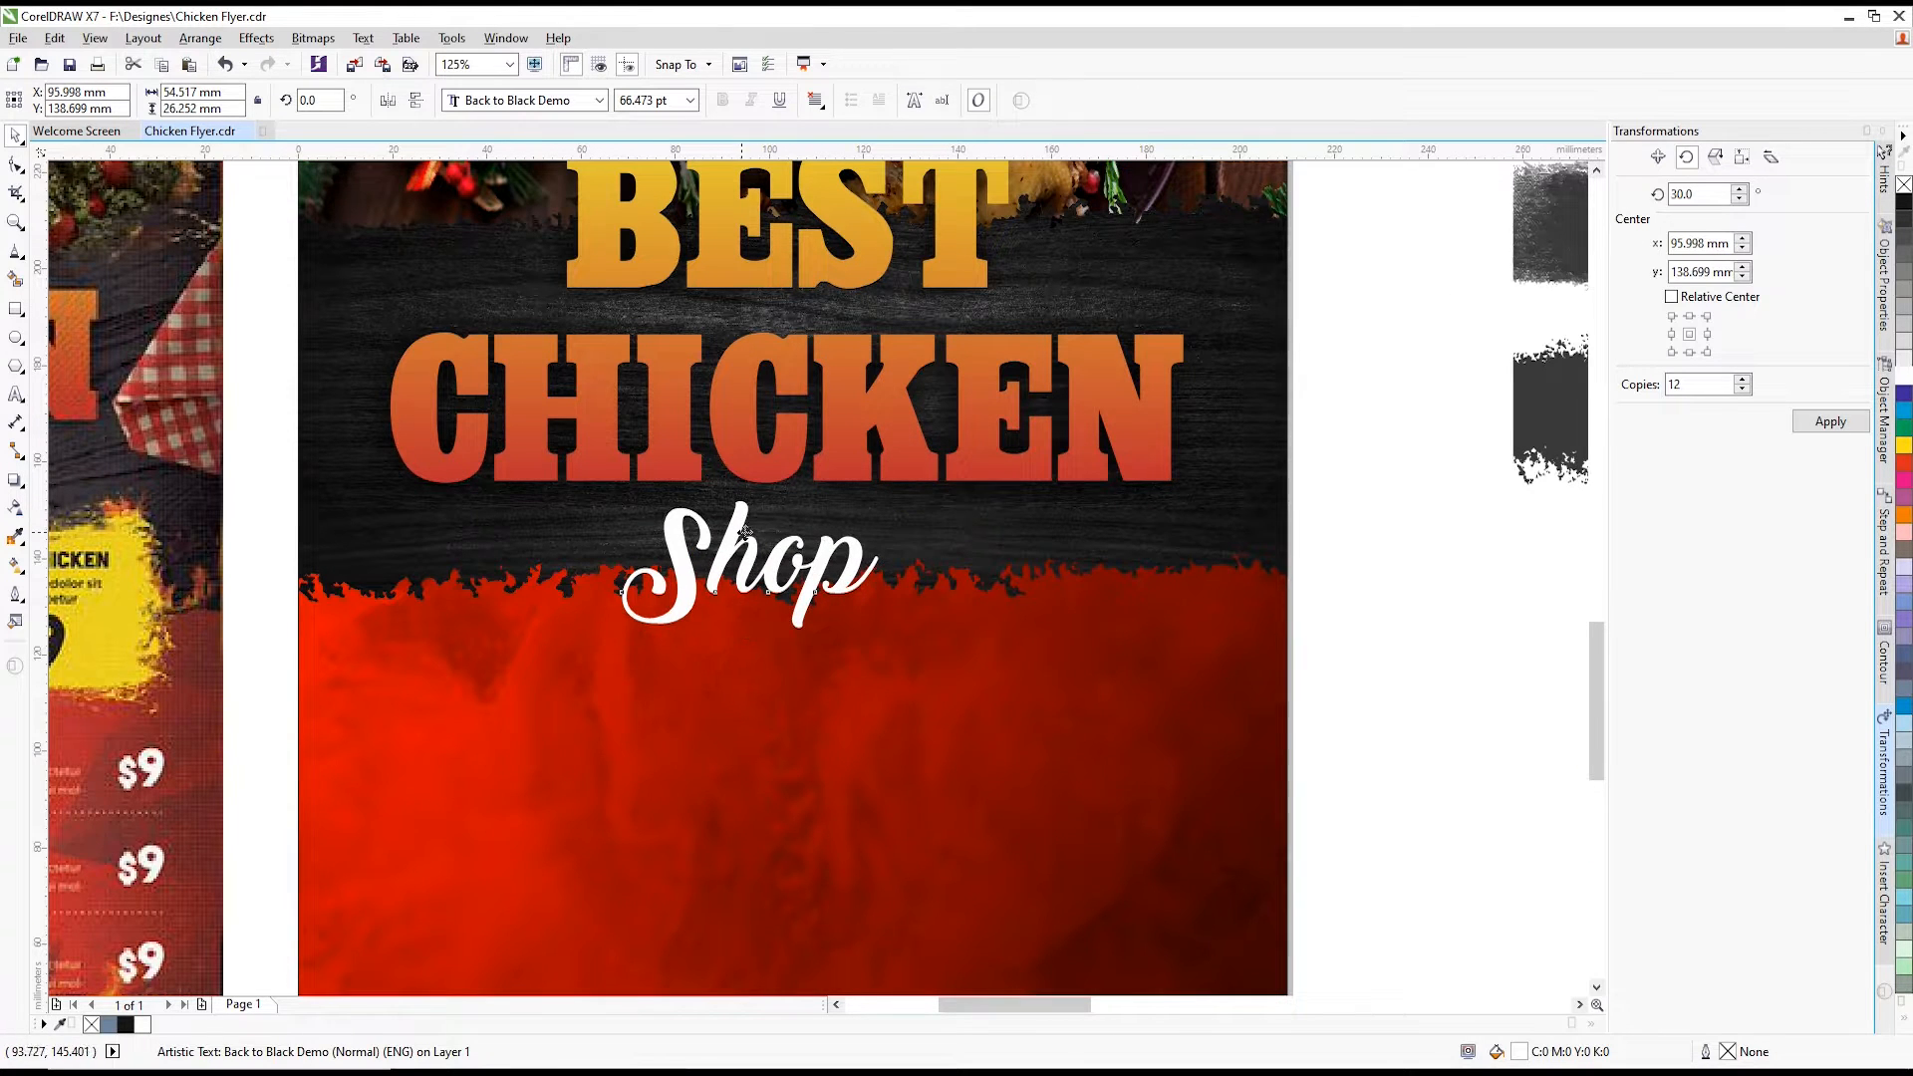
- Shift the Shop text slightly right so it sits centered beneath the word CHICKEN
drag(745, 533, 788, 533)
scroll(701, 438, down, 2)
click(1235, 516)
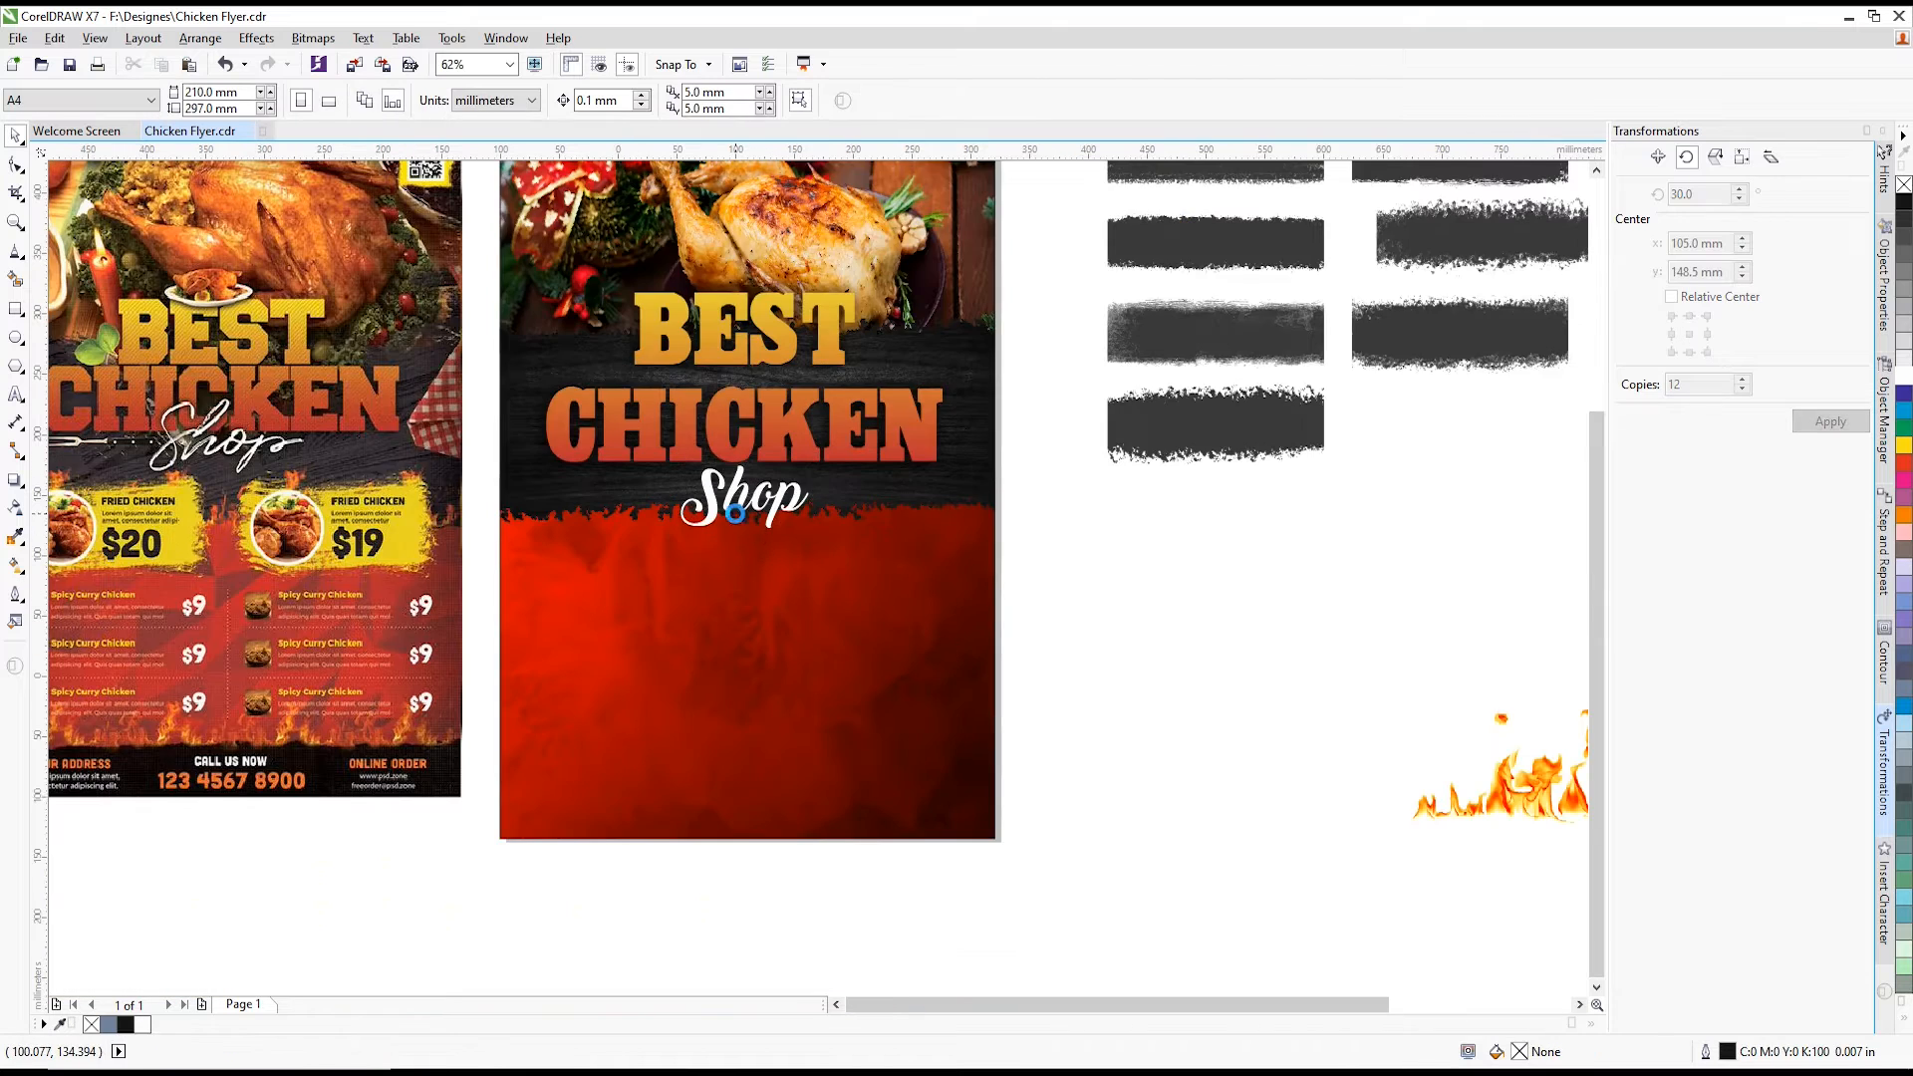
- Move the lowest teal brush stroke, with all its pieces, onto the left side of the flyer's red section
scroll(735, 513, down, 2)
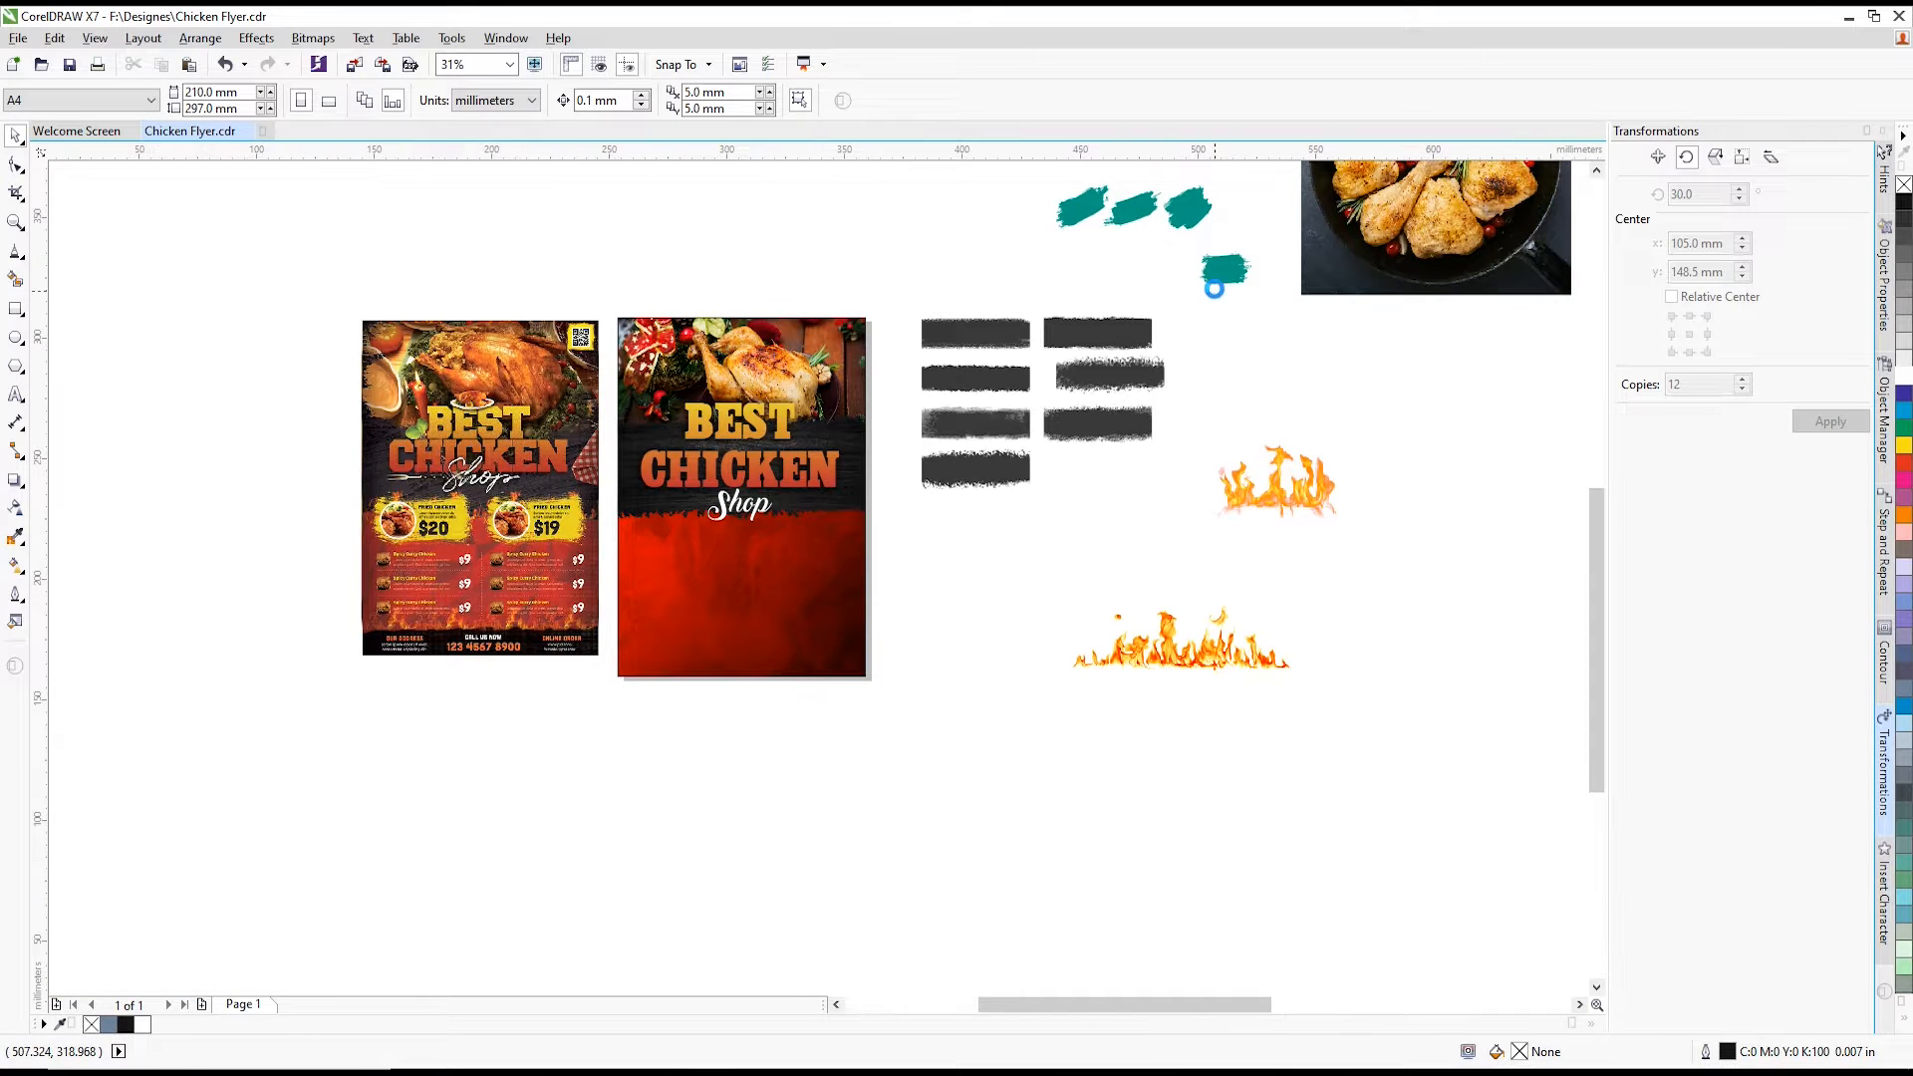
scroll(1215, 292, up, 2)
drag(1180, 309, 1337, 183)
scroll(1301, 298, down, 1)
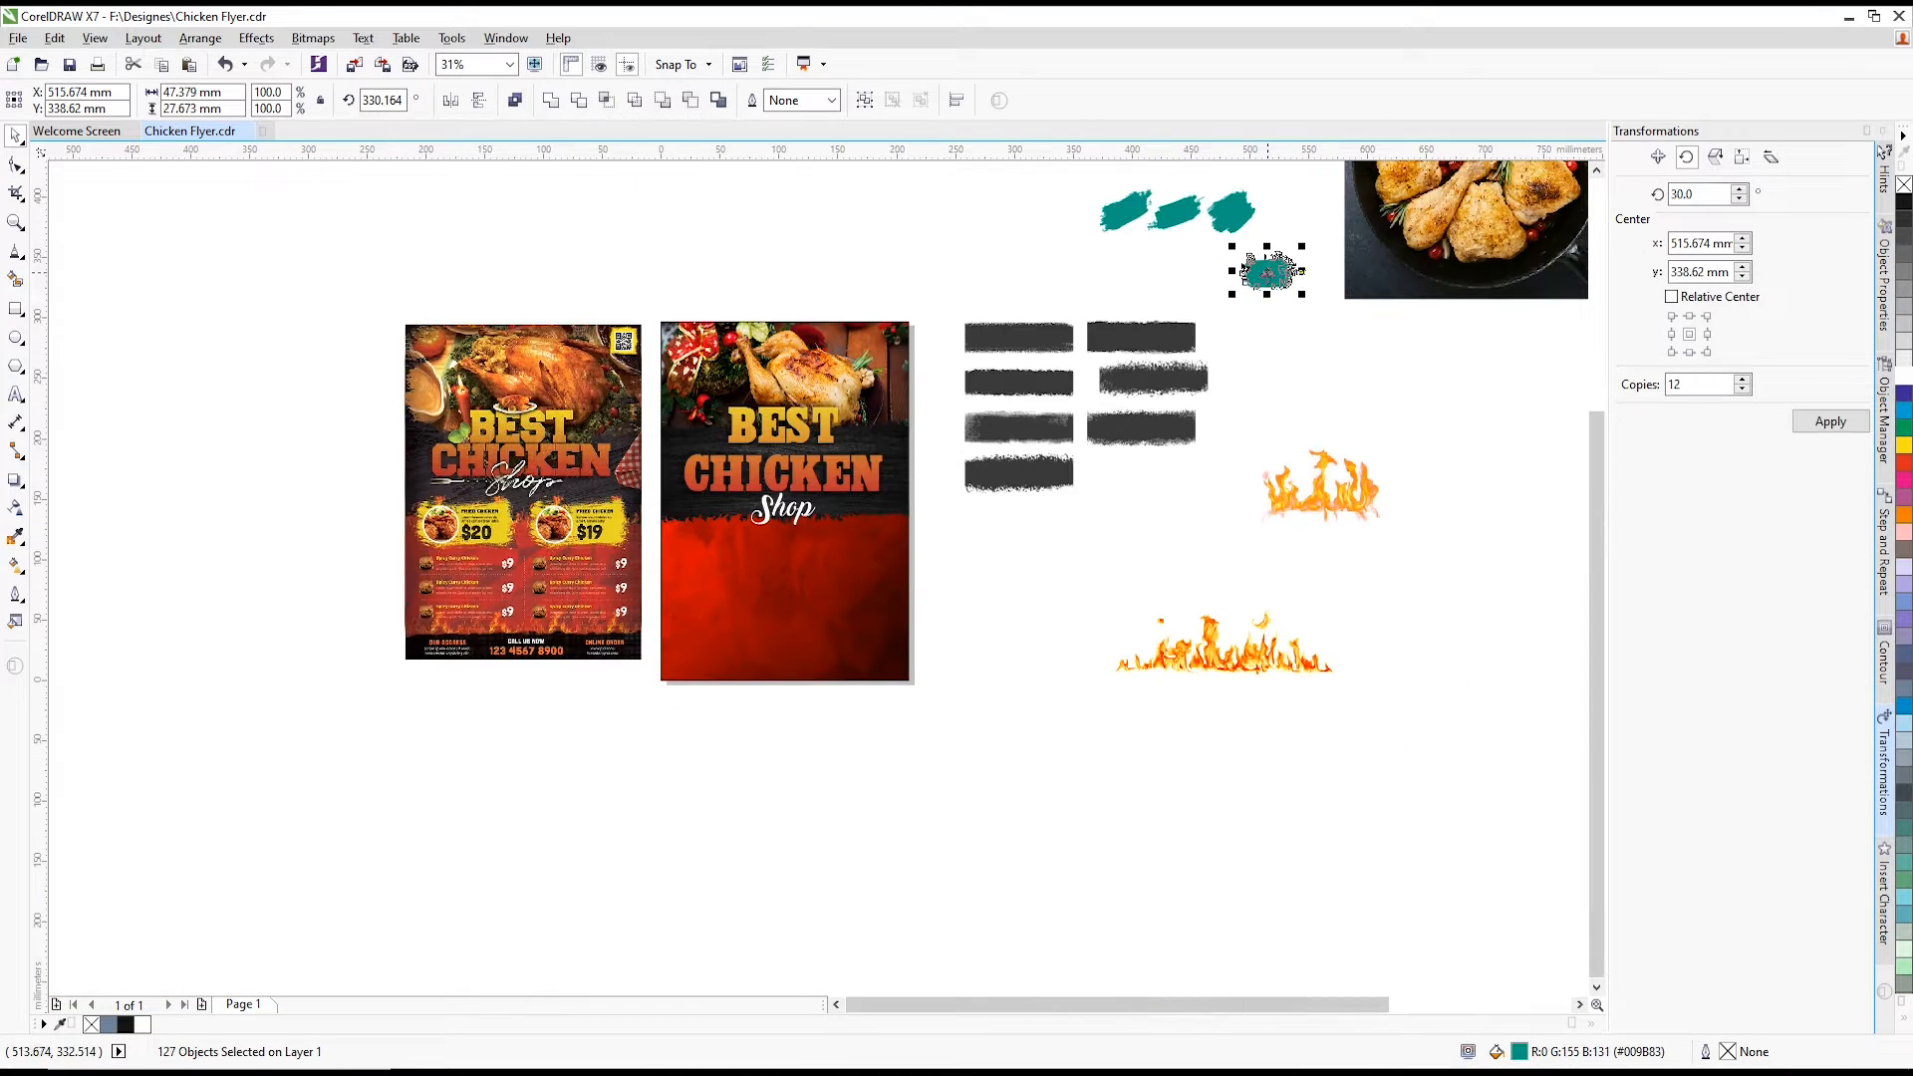
drag(1269, 272, 689, 549)
scroll(702, 549, up, 2)
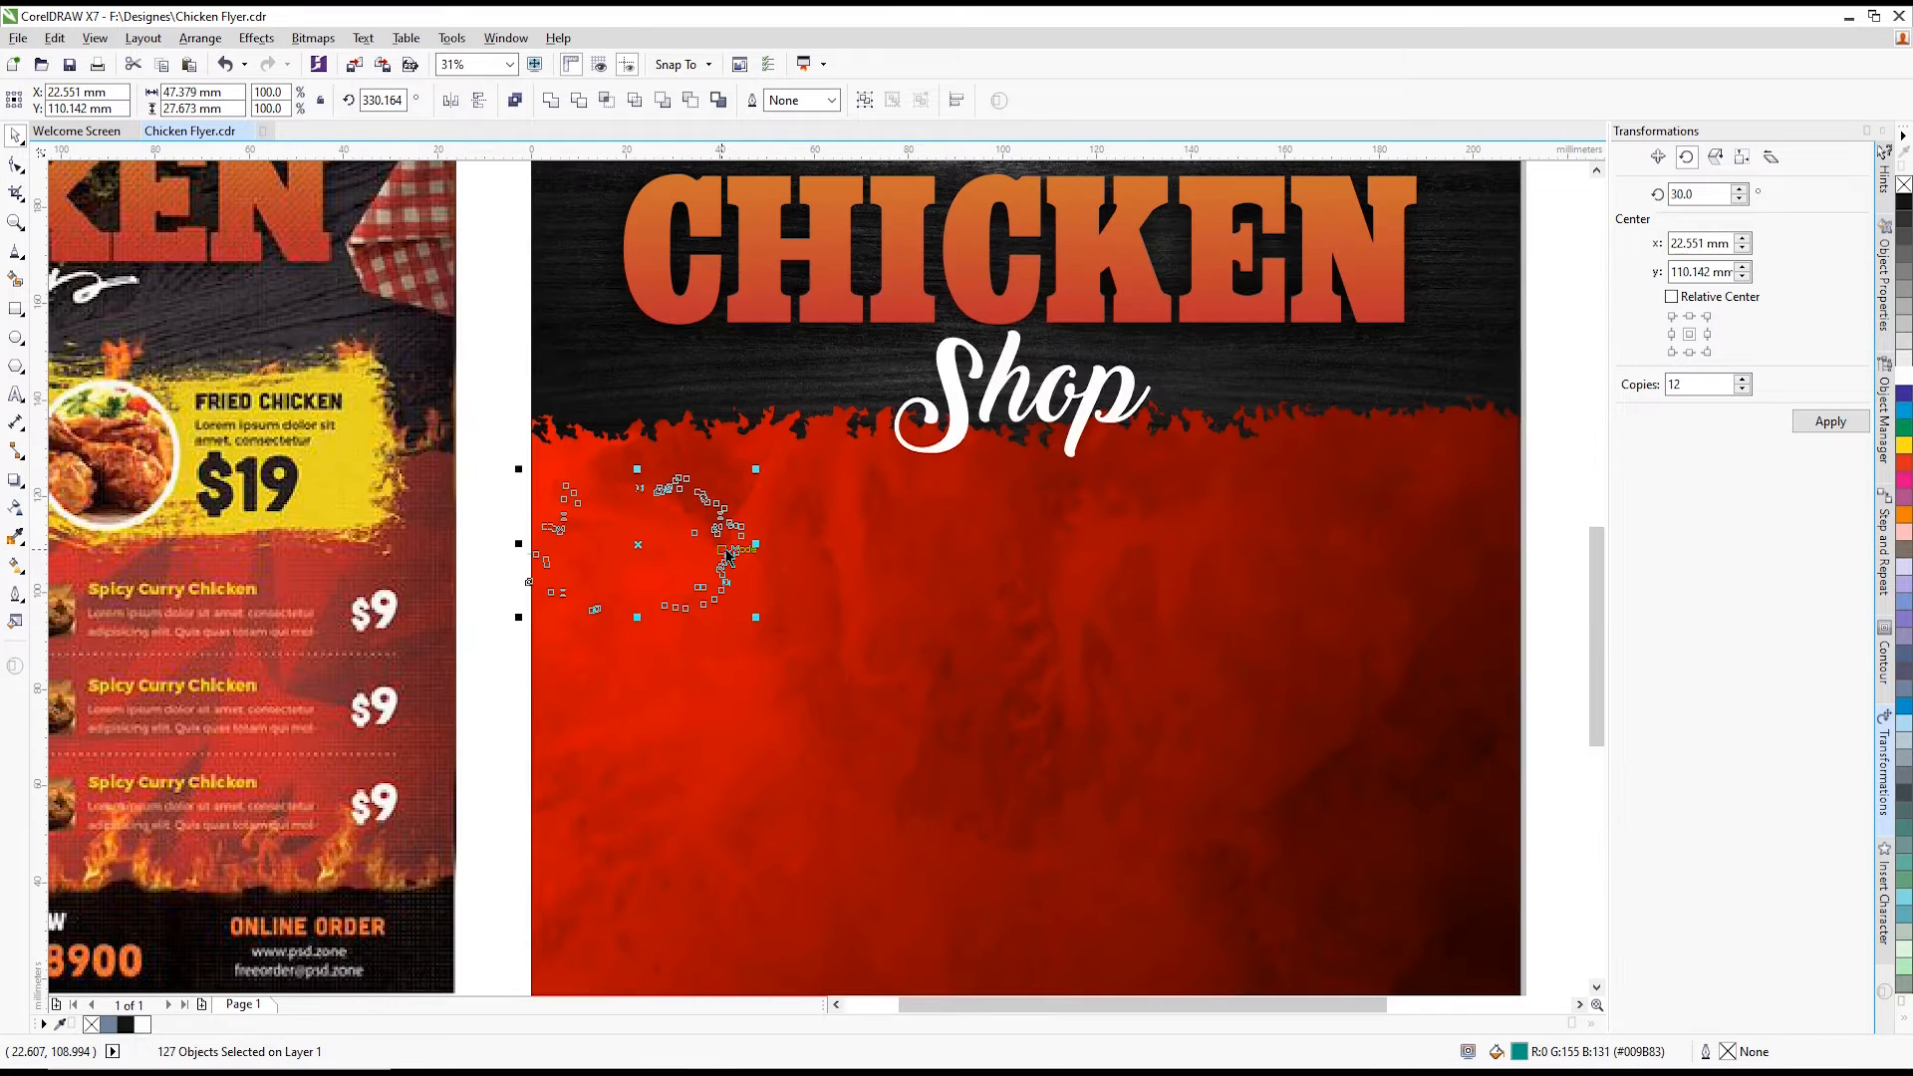
scroll(754, 541, up, 1)
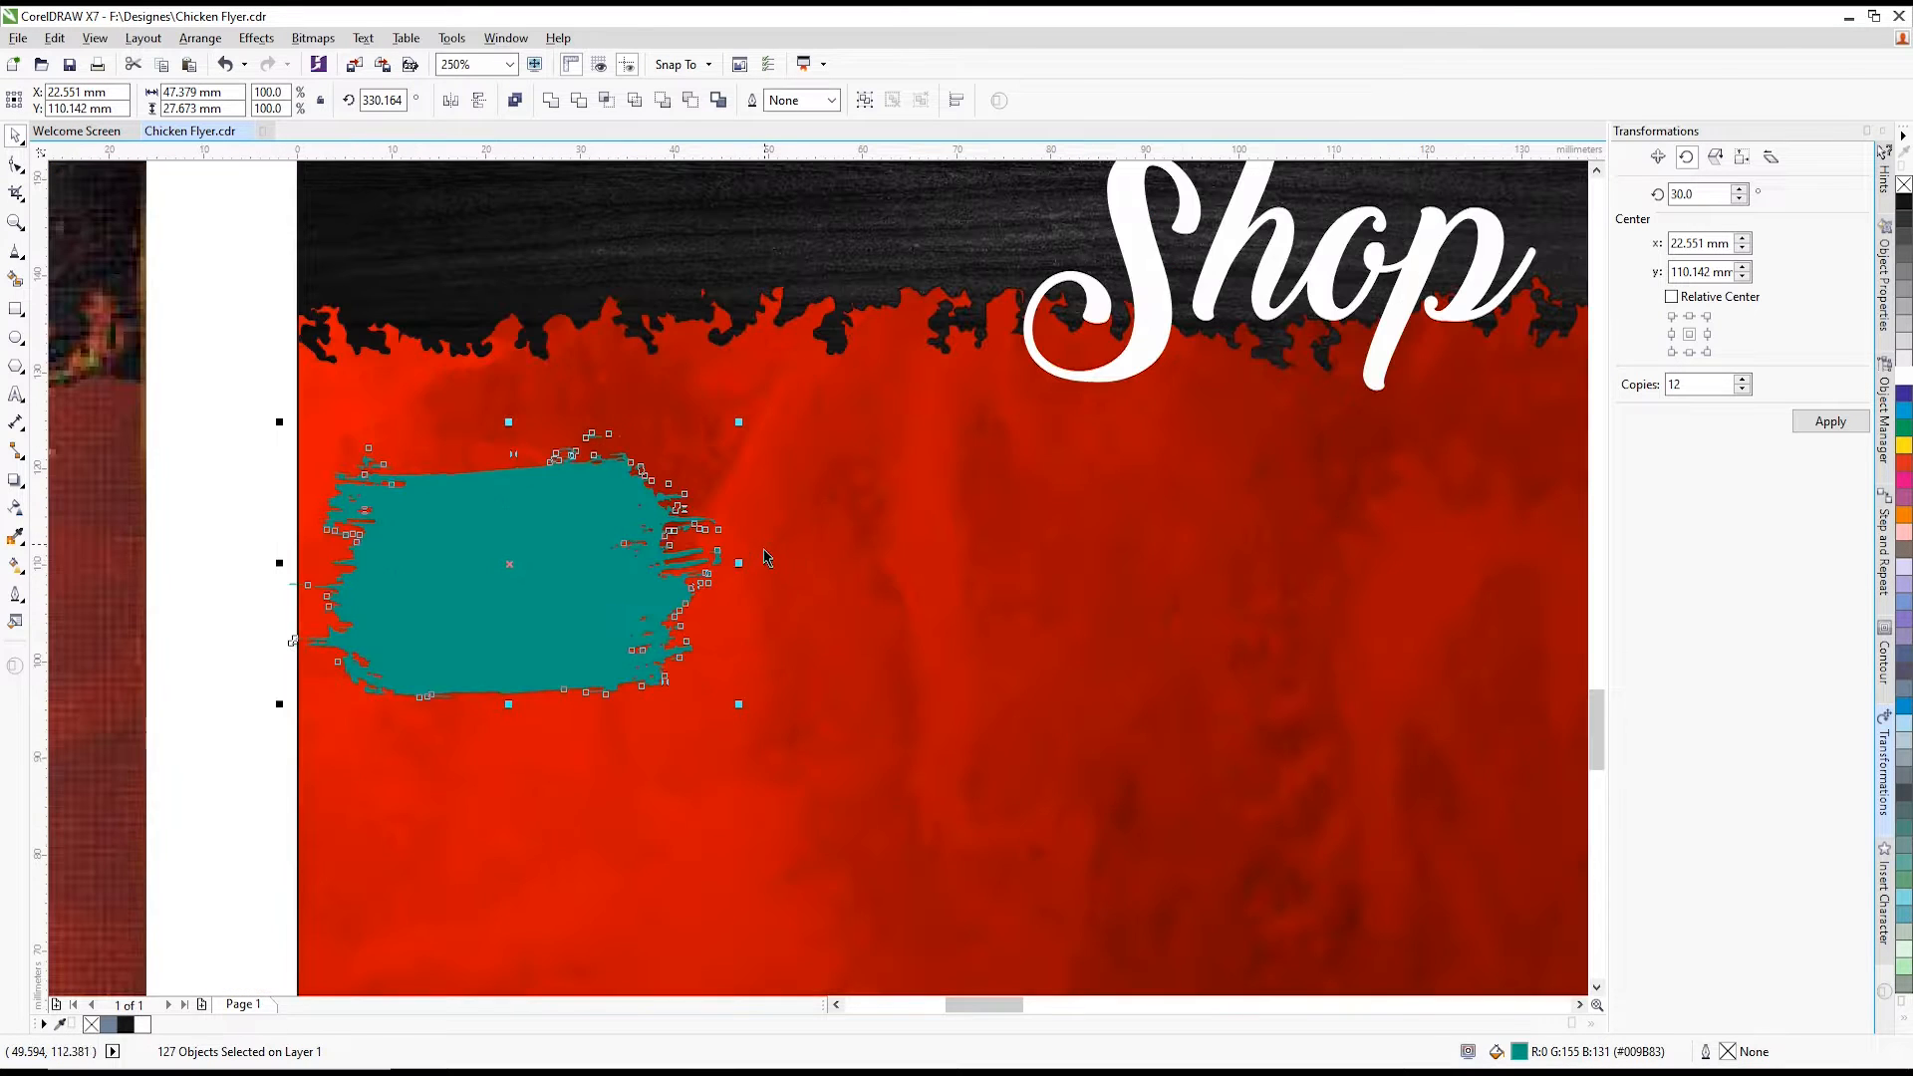
- Stretch the teal brush stroke to about 105 mm wide and 47 mm high and center it in the red section's left half
drag(740, 564, 1119, 563)
scroll(784, 534, down, 1)
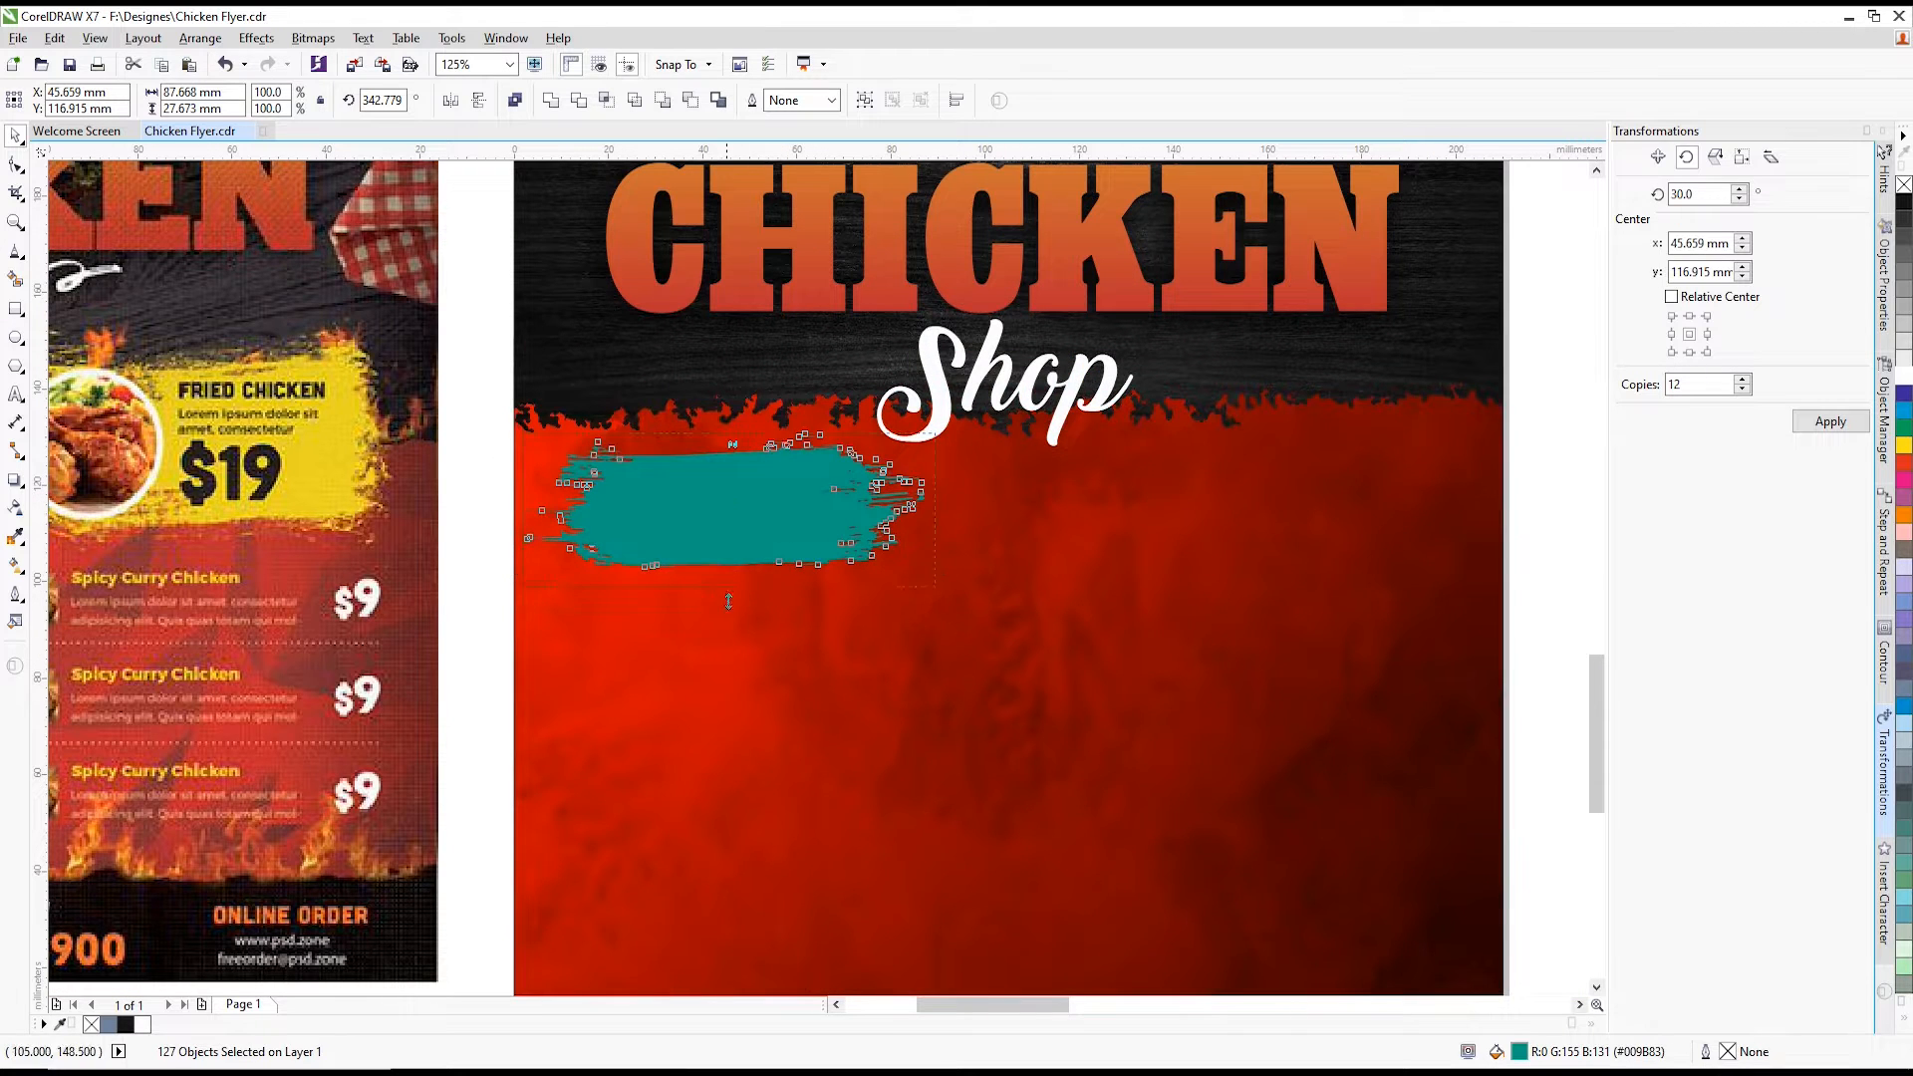
drag(728, 602, 728, 622)
drag(1021, 524, 1021, 524)
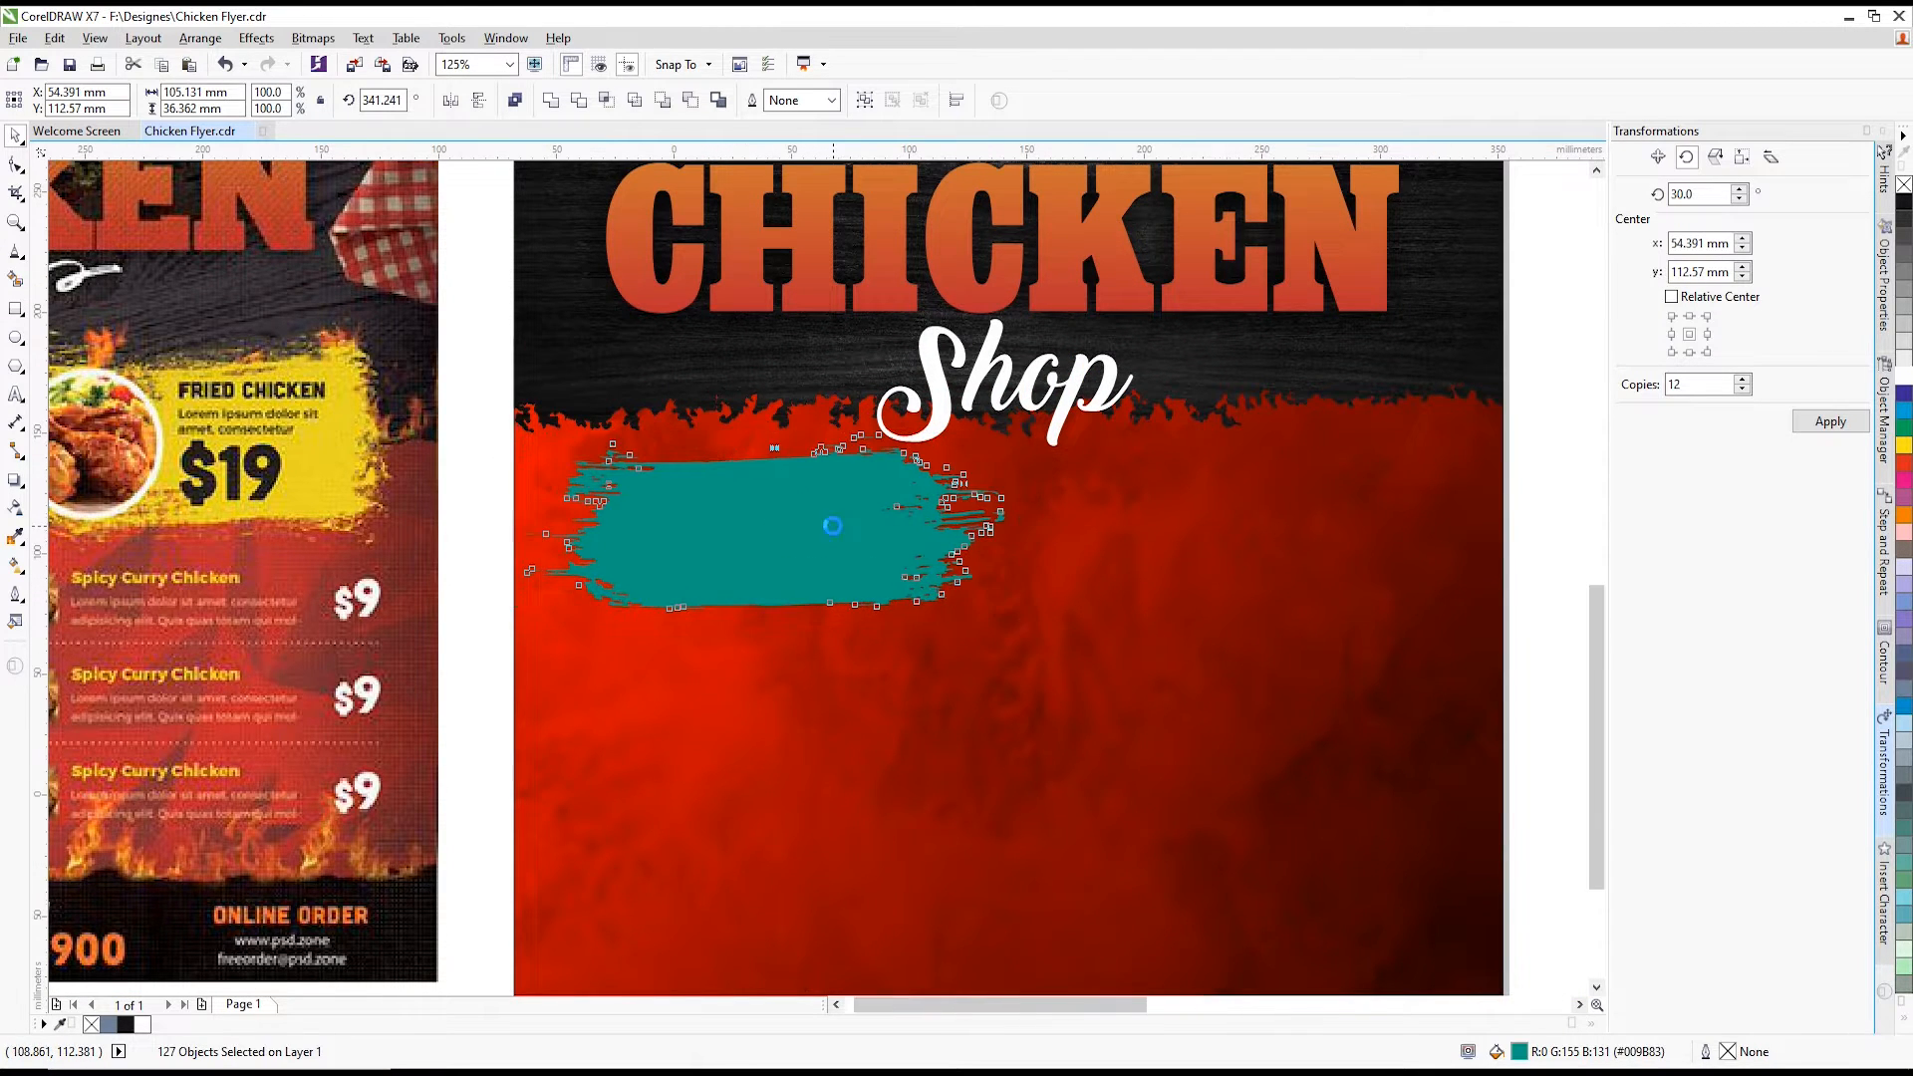
scroll(832, 582, down, 1)
drag(803, 575, 803, 601)
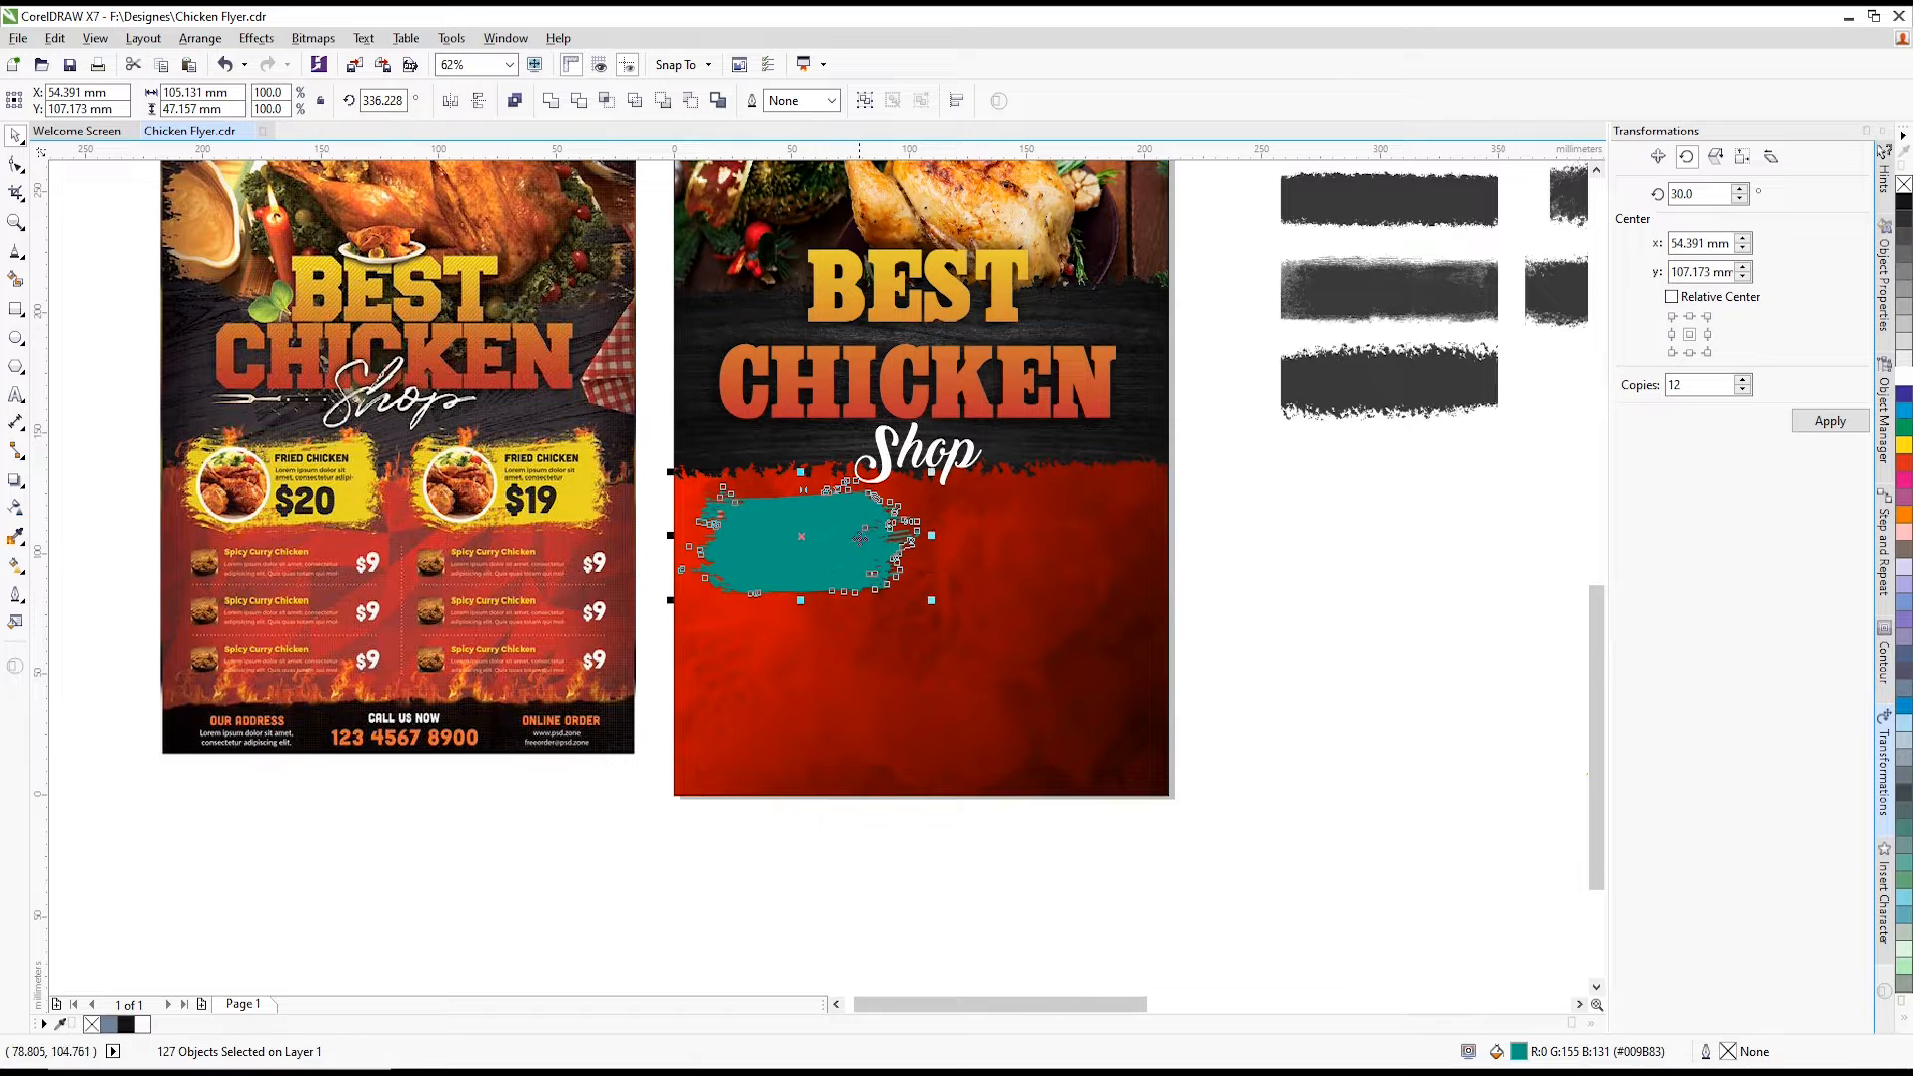
scroll(859, 534, up, 1)
mouse_move(870, 548)
mouse_down()
mouse_move(870, 530)
mouse_move(859, 568)
mouse_up()
- Group the teal brush stroke pieces and fill the group with yellow
key(ctrl+g)
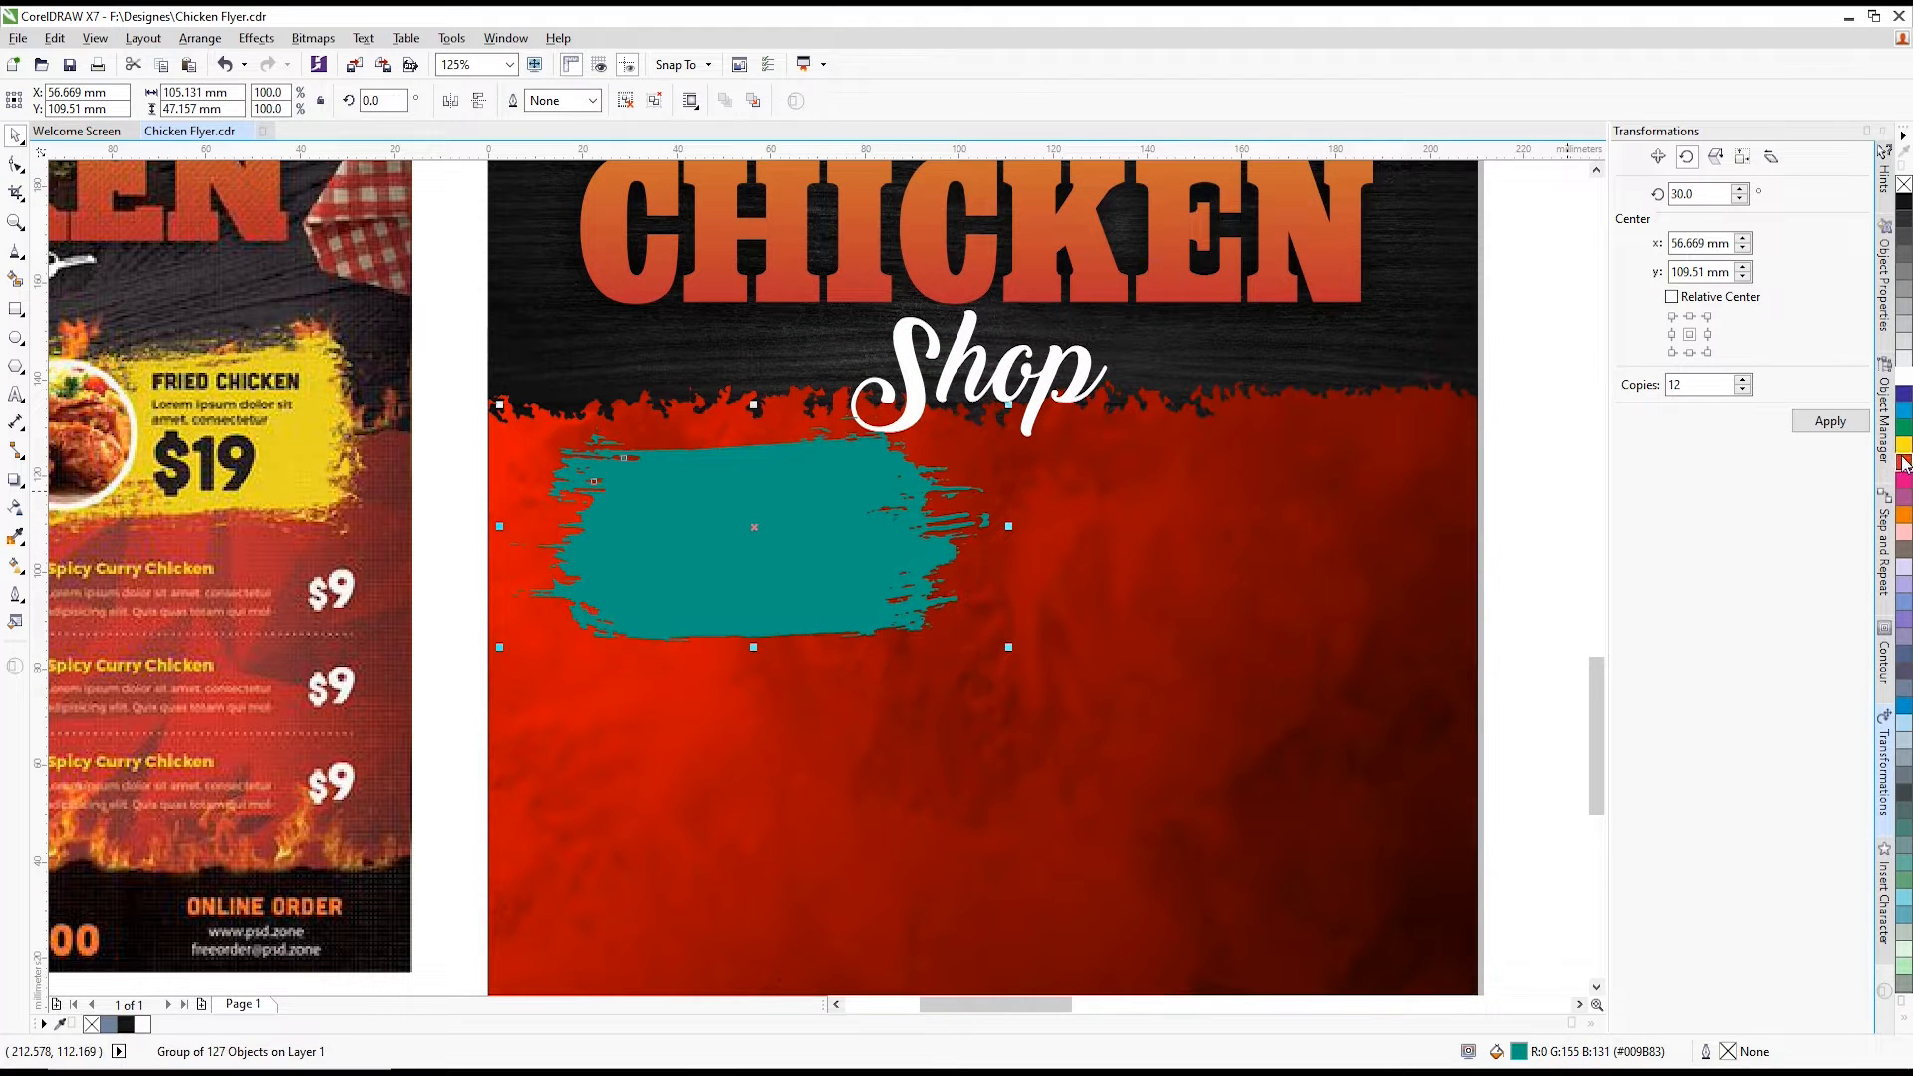
click(1903, 446)
scroll(880, 579, down, 1)
click(939, 604)
click(771, 569)
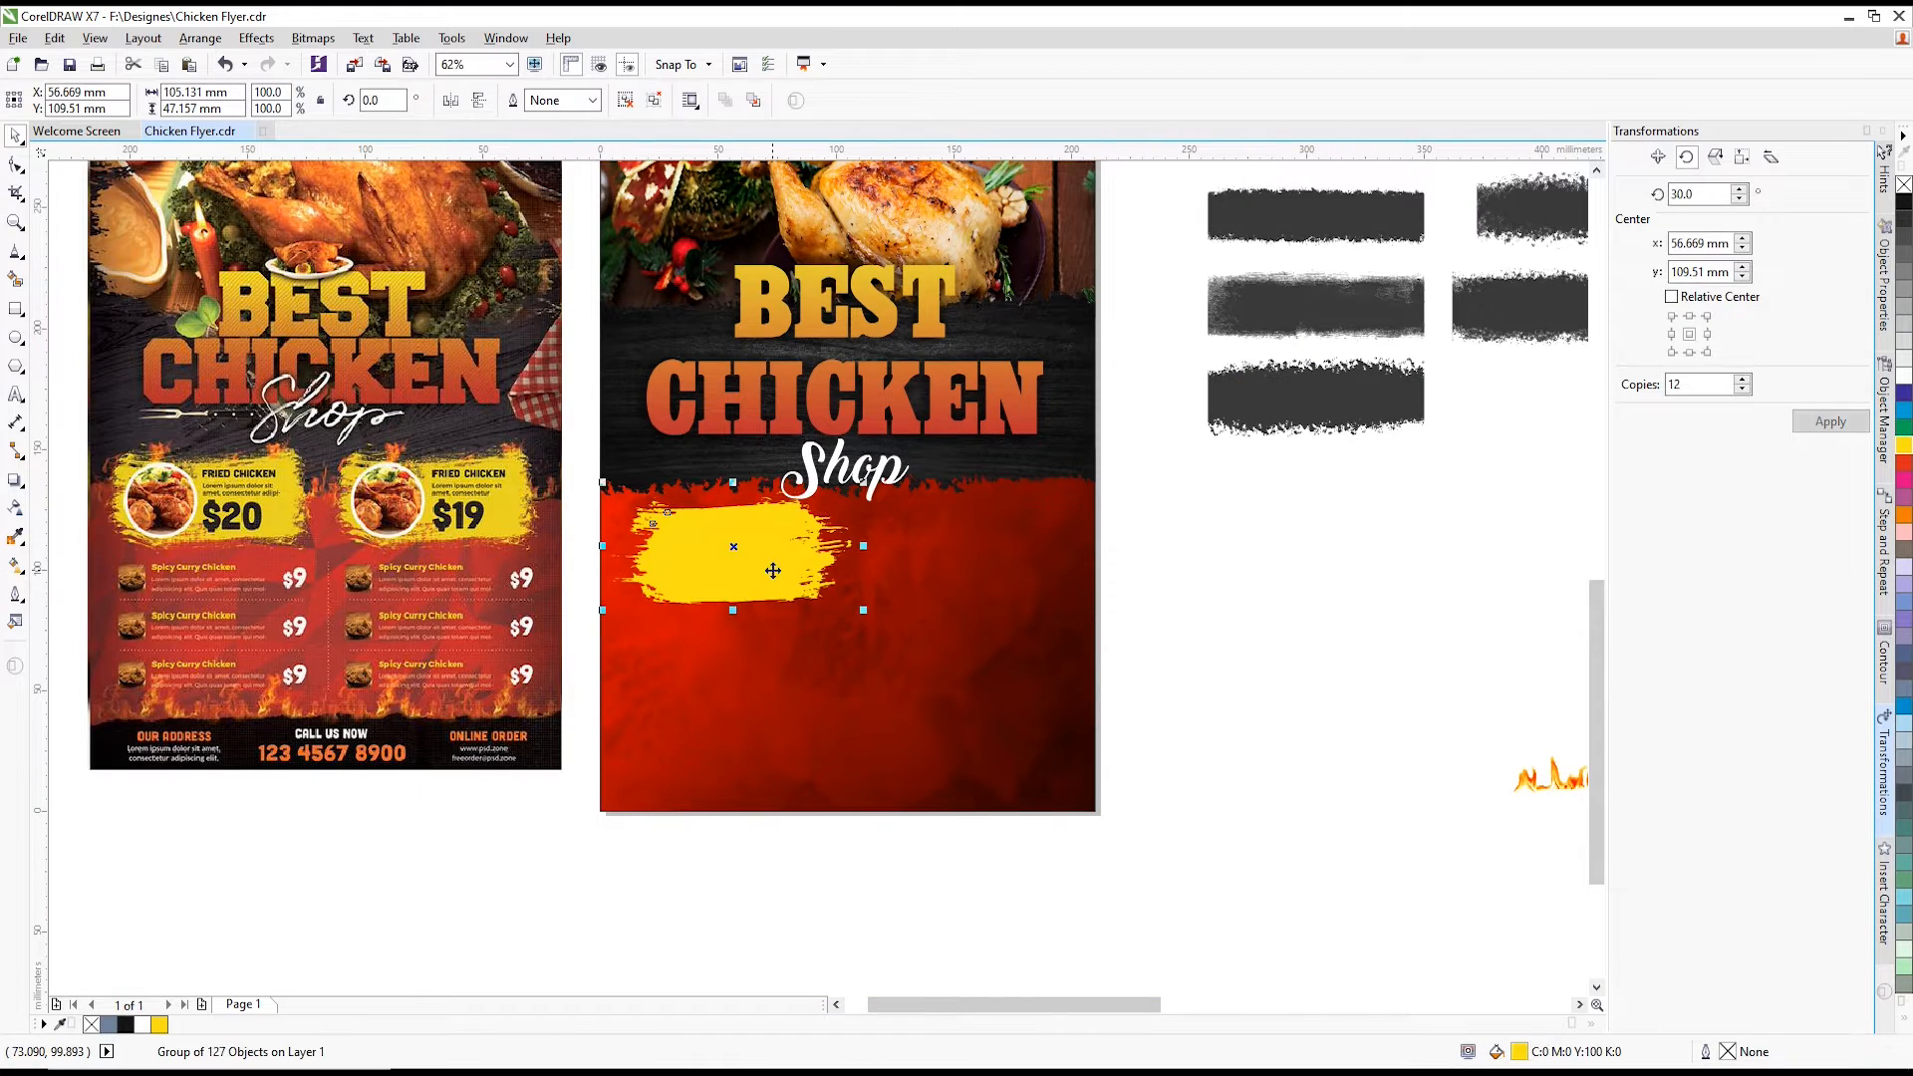
- Nudge the yellow brush stroke up and slightly left, closer to the dark wood band
scroll(768, 569, up, 1)
key(Up)
key(Up)
key(Left)
scroll(911, 438, down, 1)
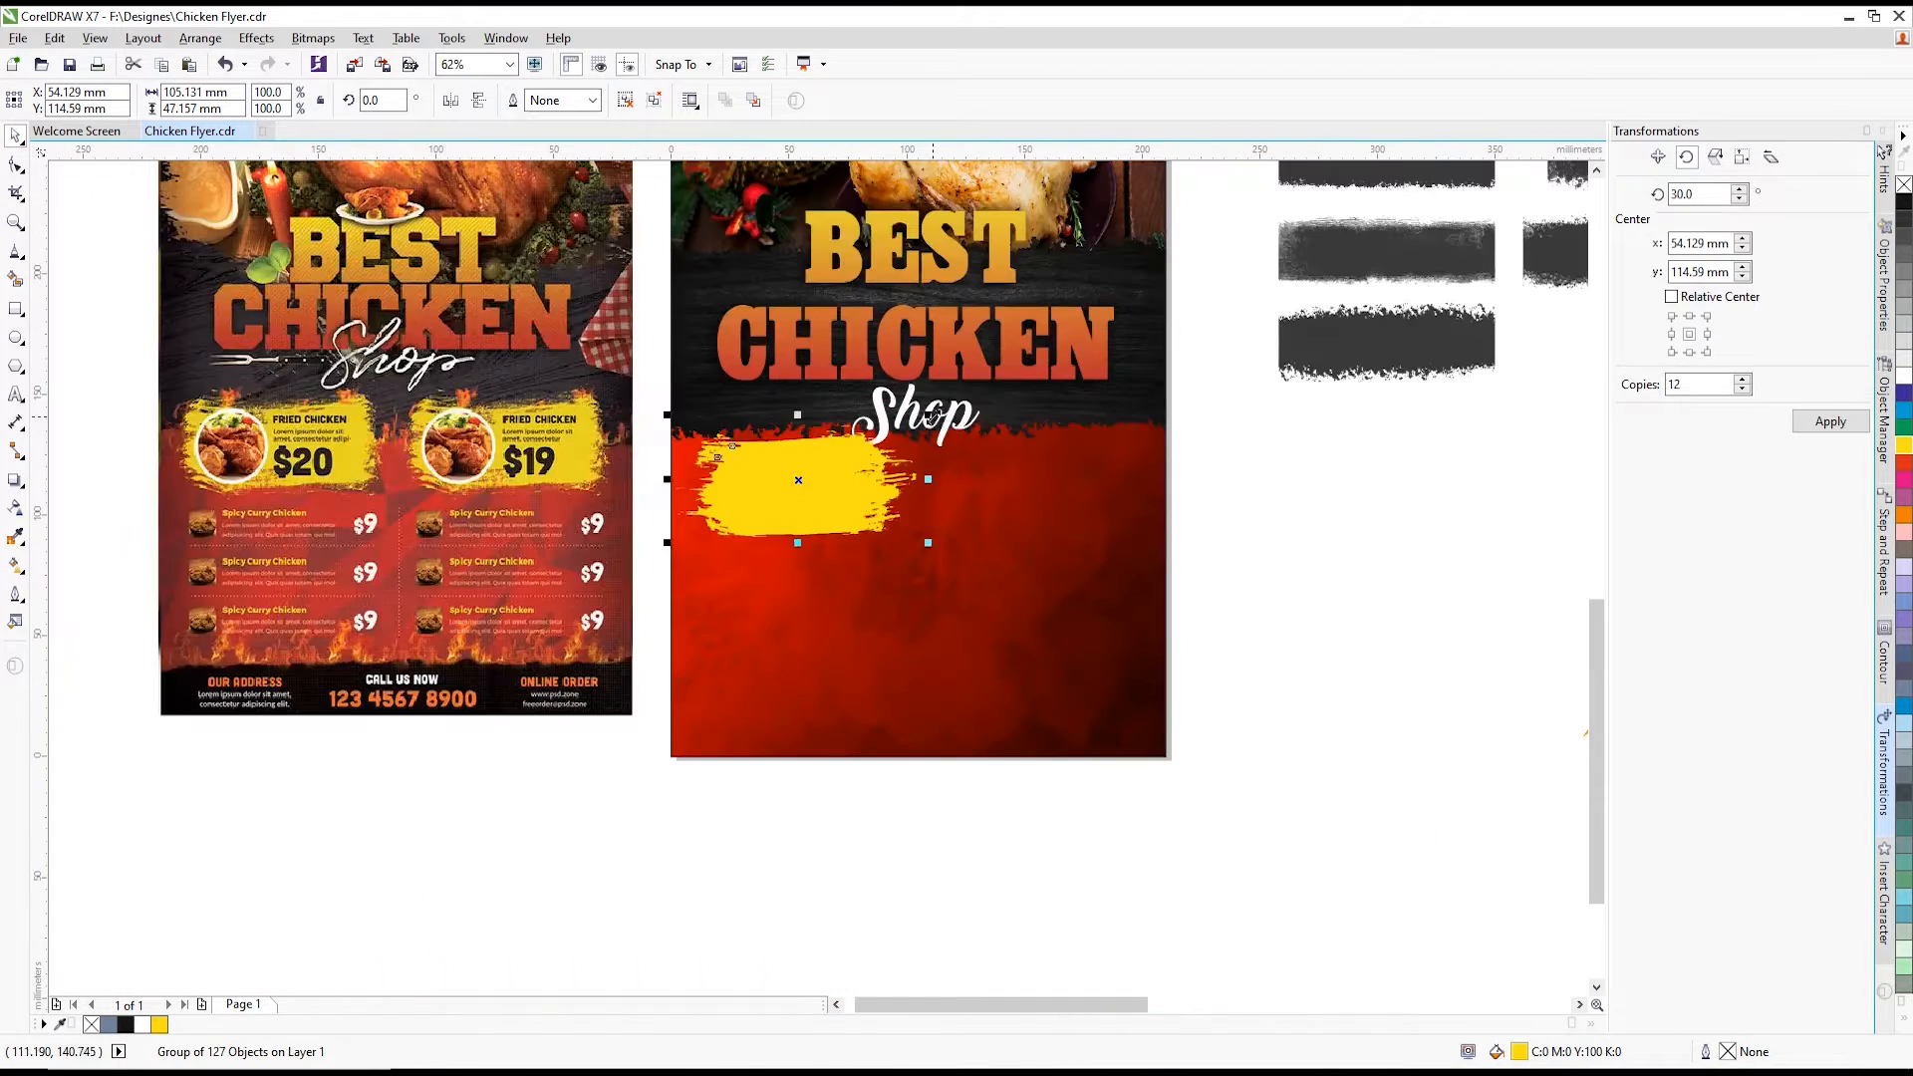
- Reduce the Shop text to about 53 pt and move it up, directly beneath CHICKEN
scroll(934, 422, up, 1)
click(990, 437)
click(996, 423)
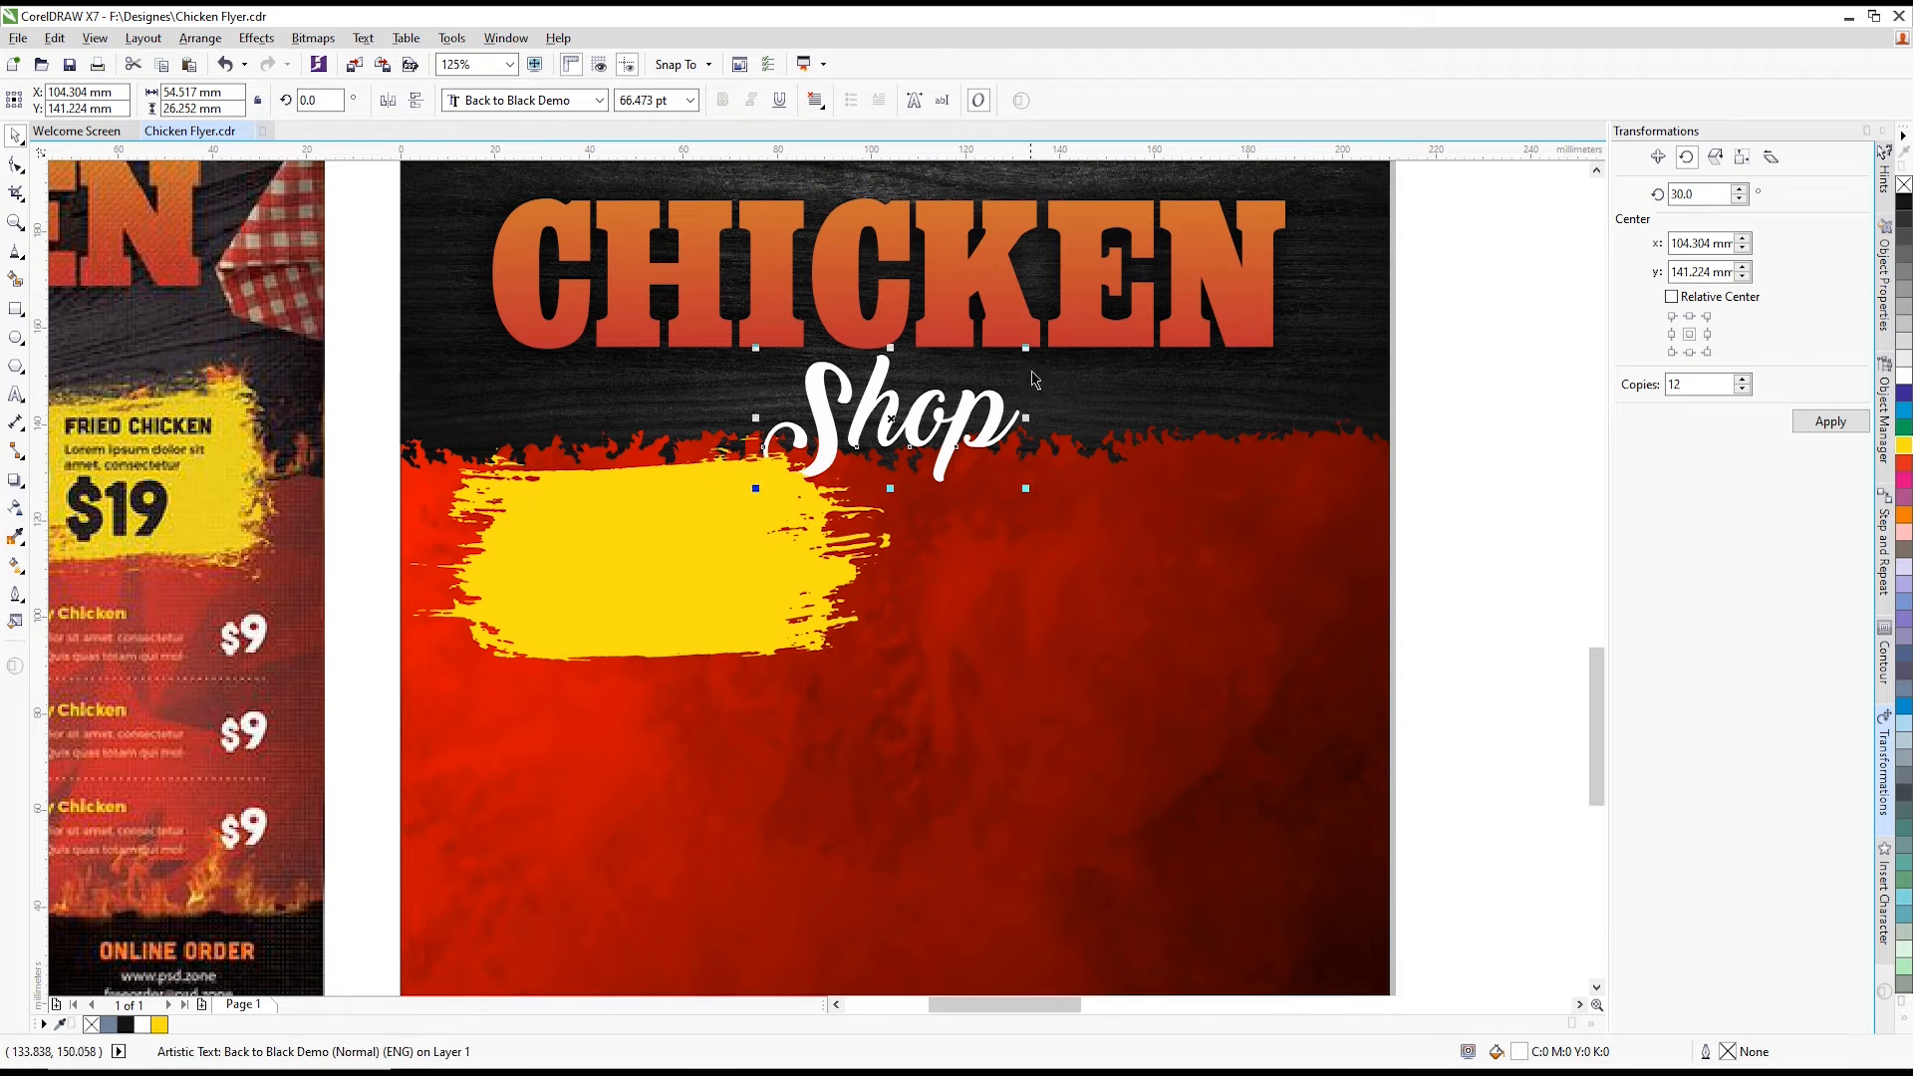
drag(1029, 349, 976, 371)
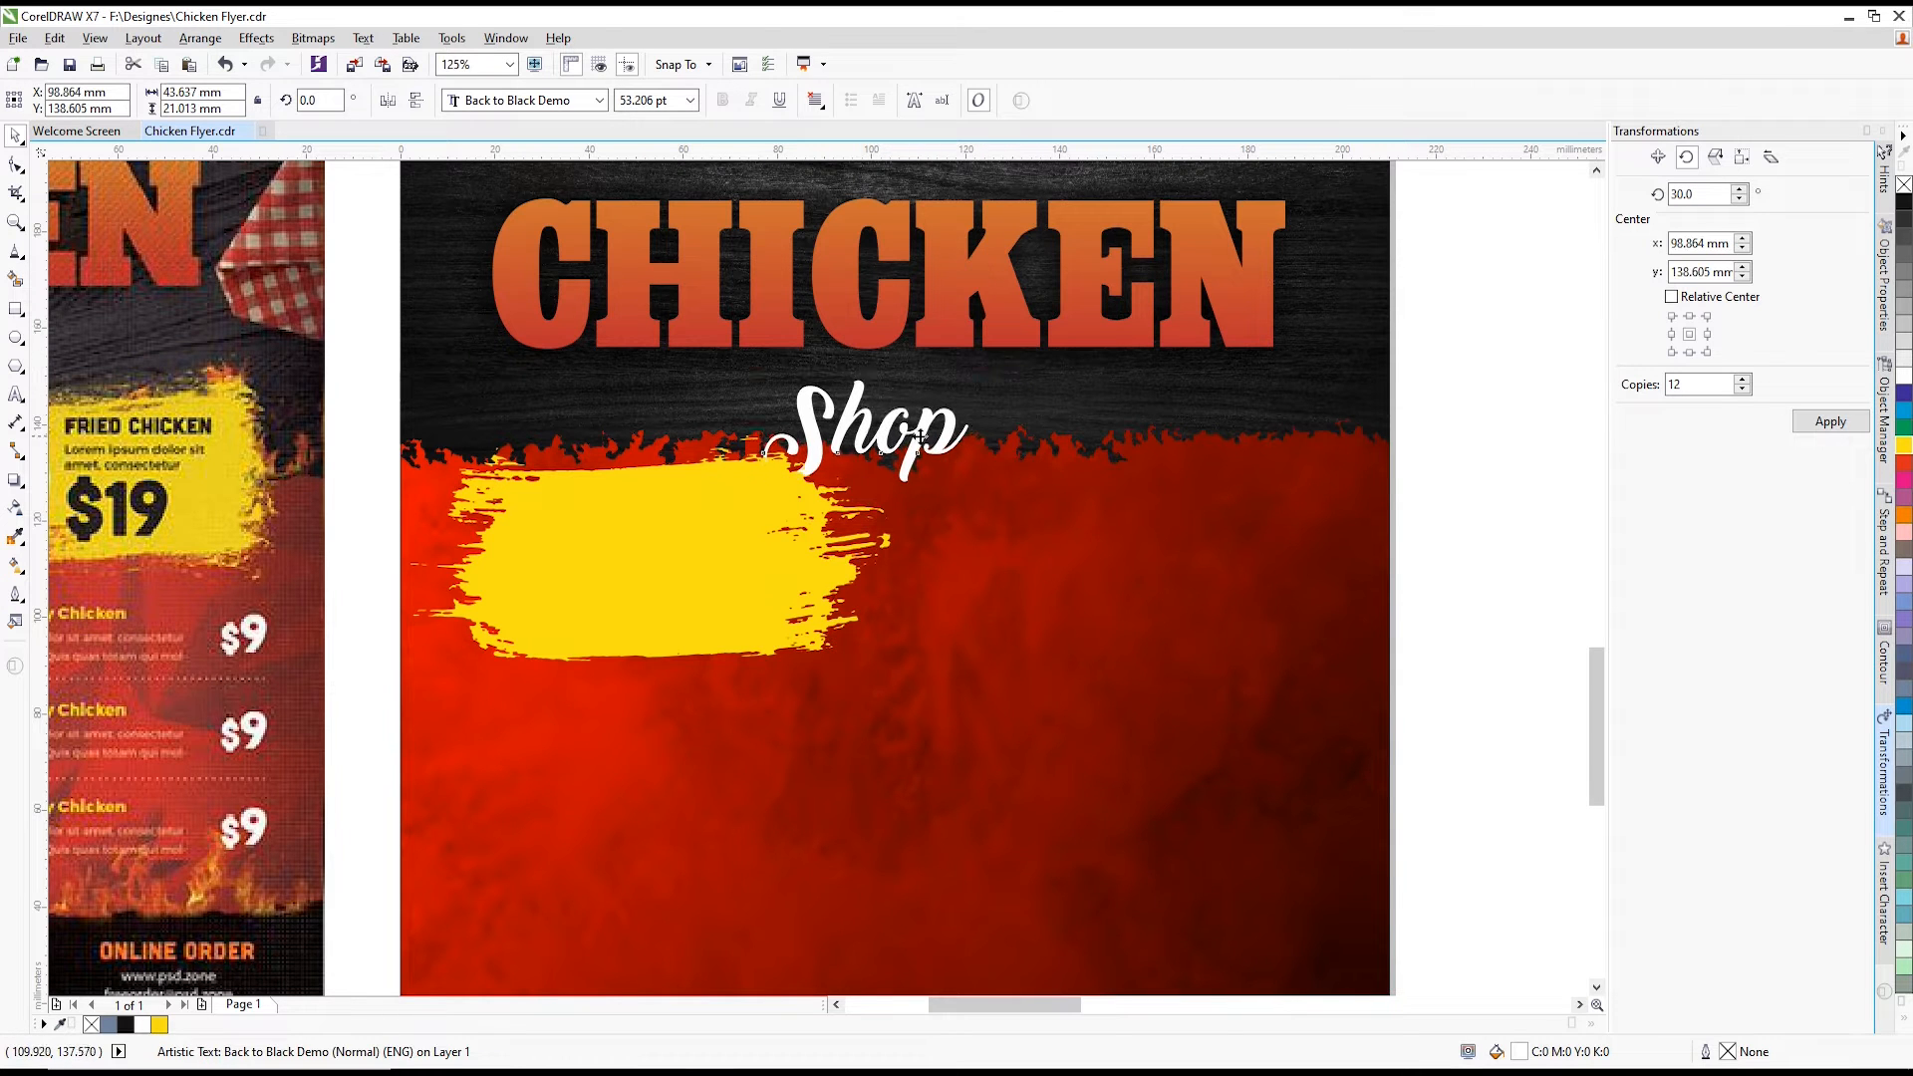
drag(920, 436, 931, 404)
scroll(882, 453, down, 1)
- Lower the yellow brush stroke slightly and enlarge it to about 131 mm wide and 56 mm high
click(812, 525)
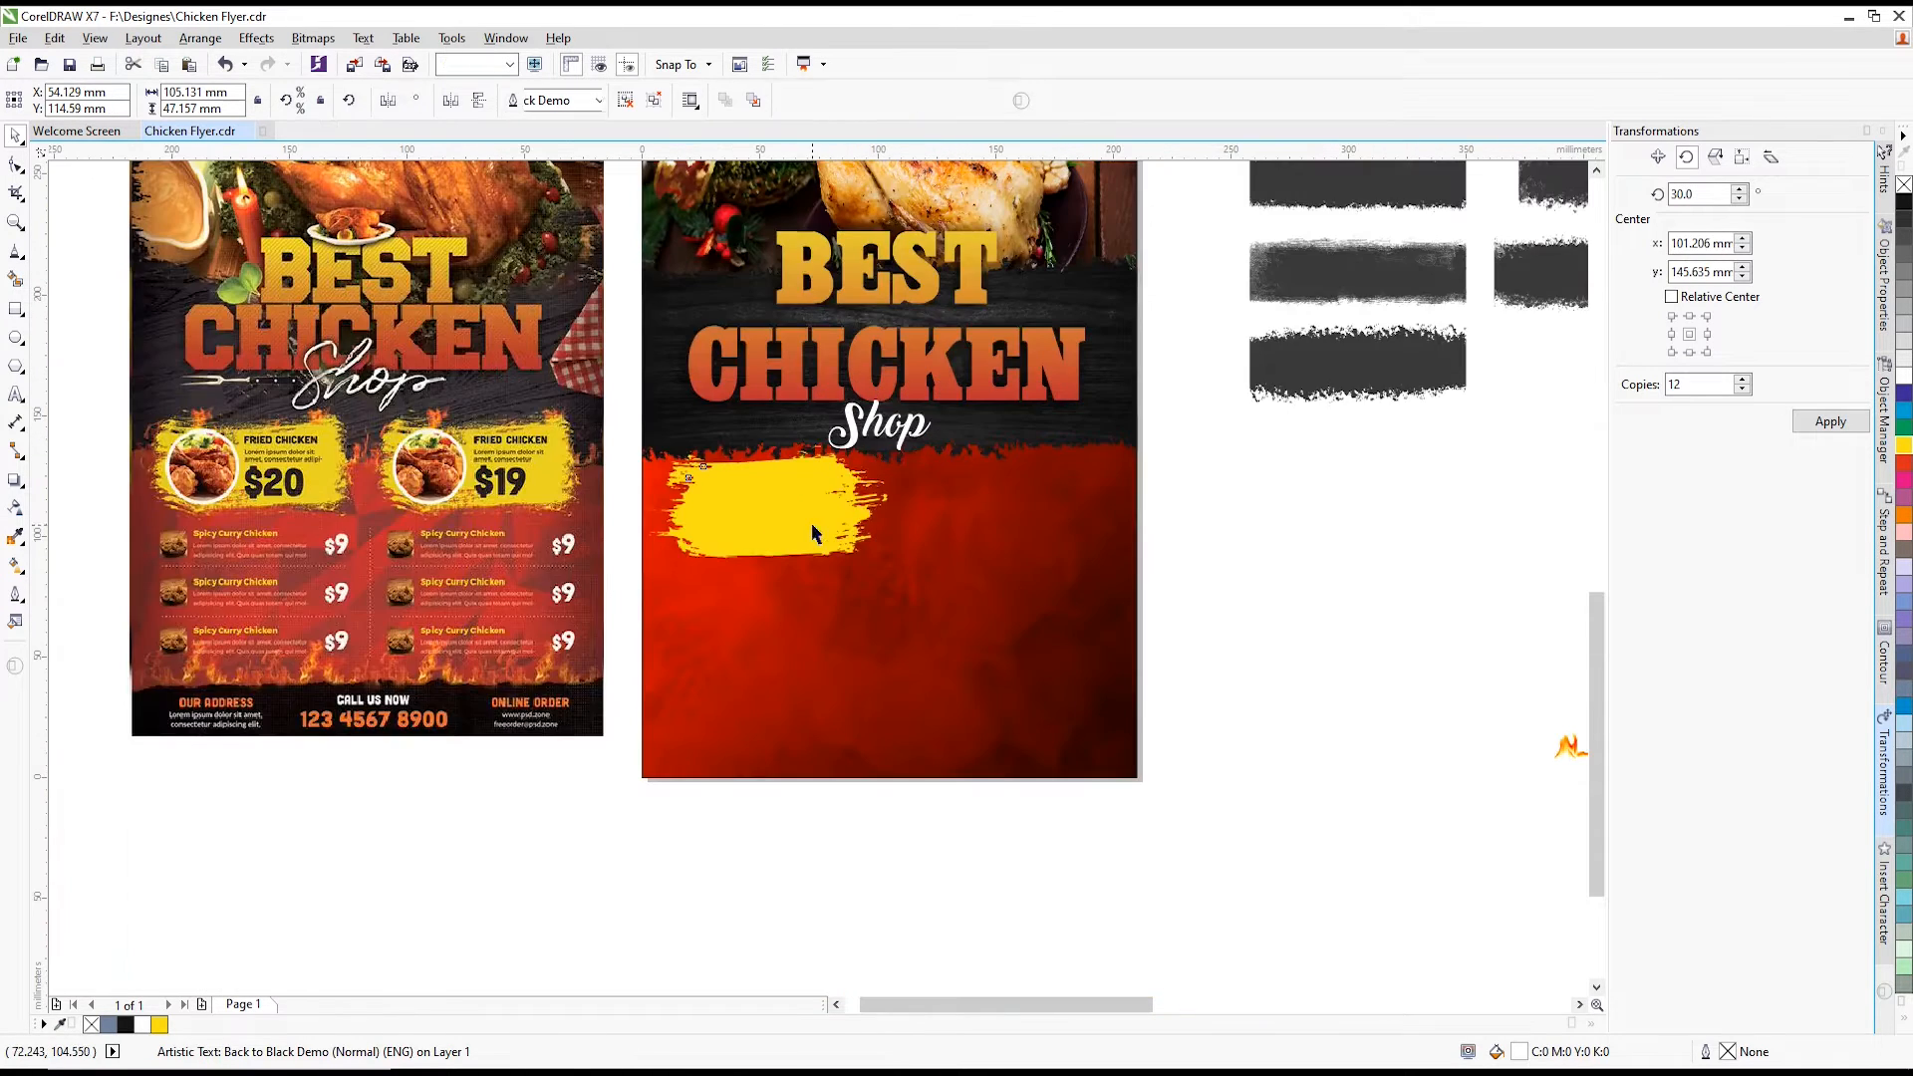
scroll(812, 526, up, 2)
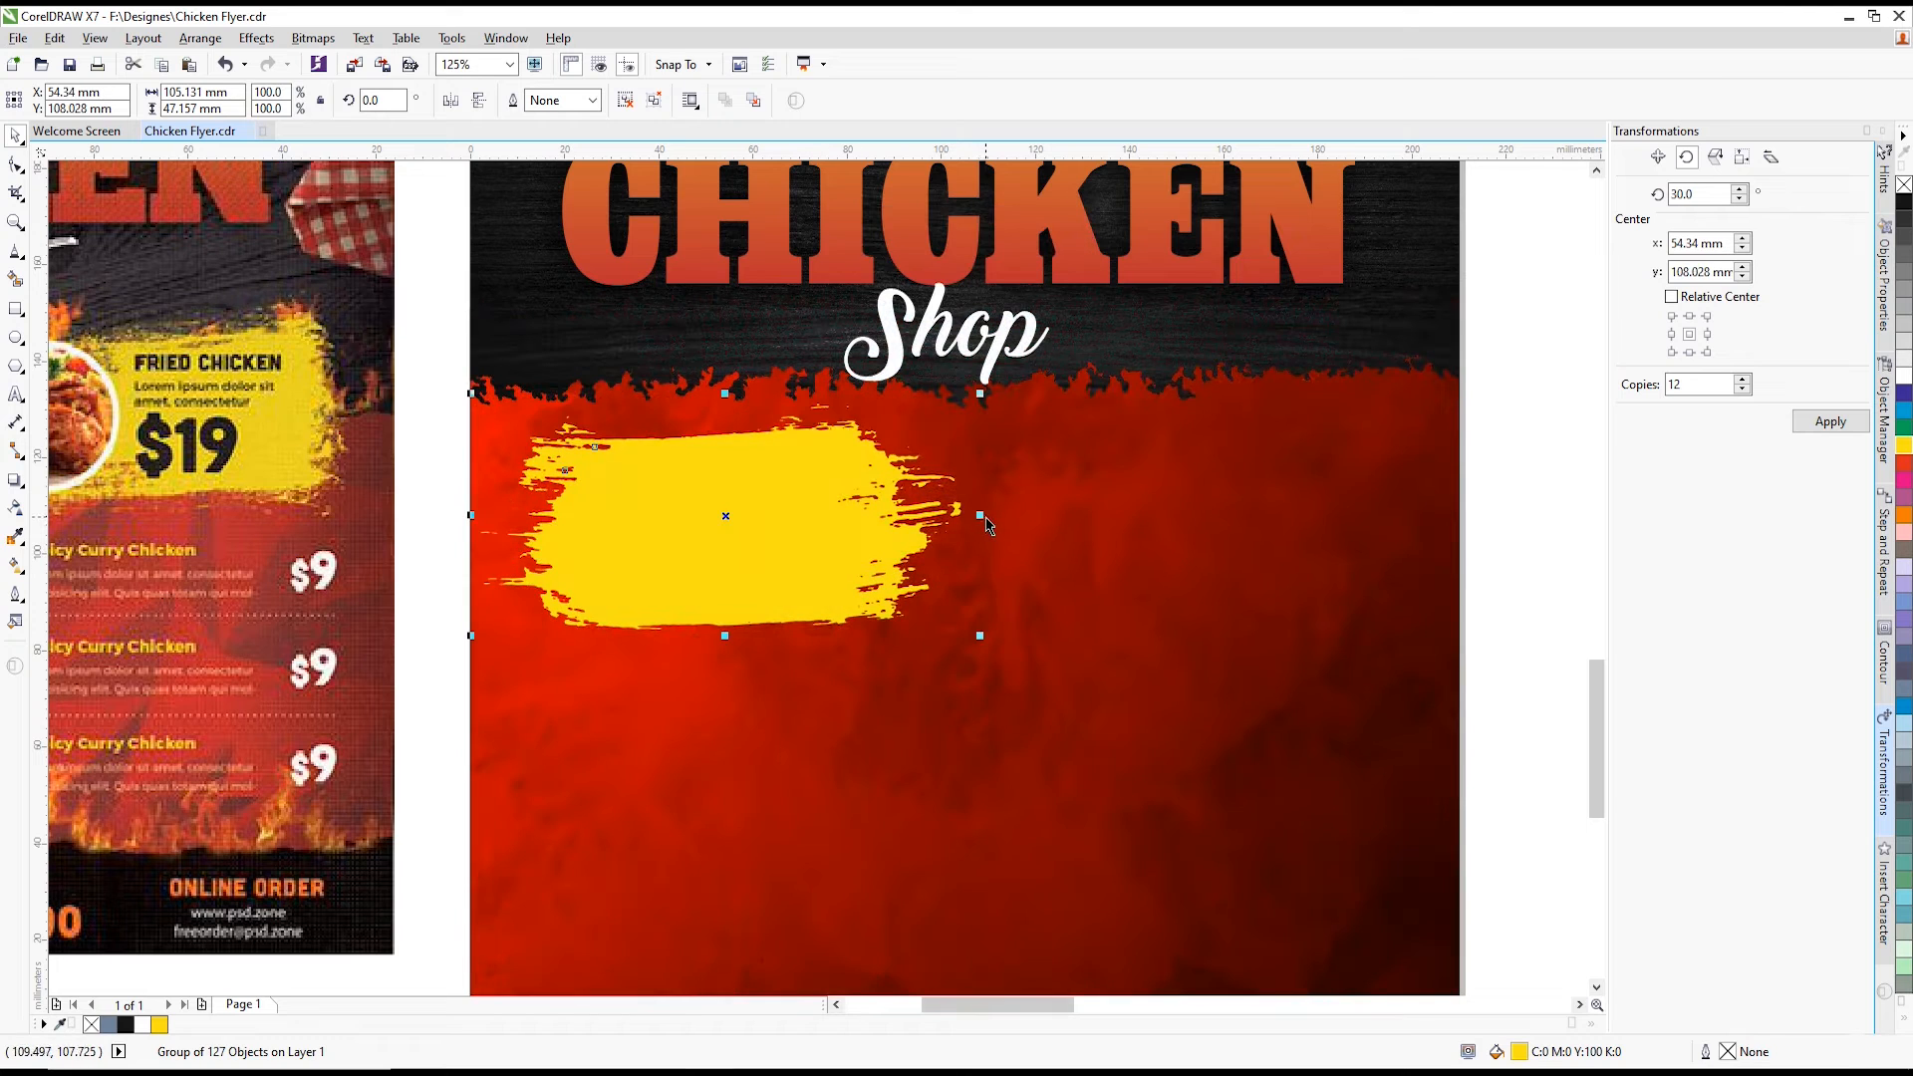
drag(1047, 509, 1093, 509)
drag(786, 630, 786, 678)
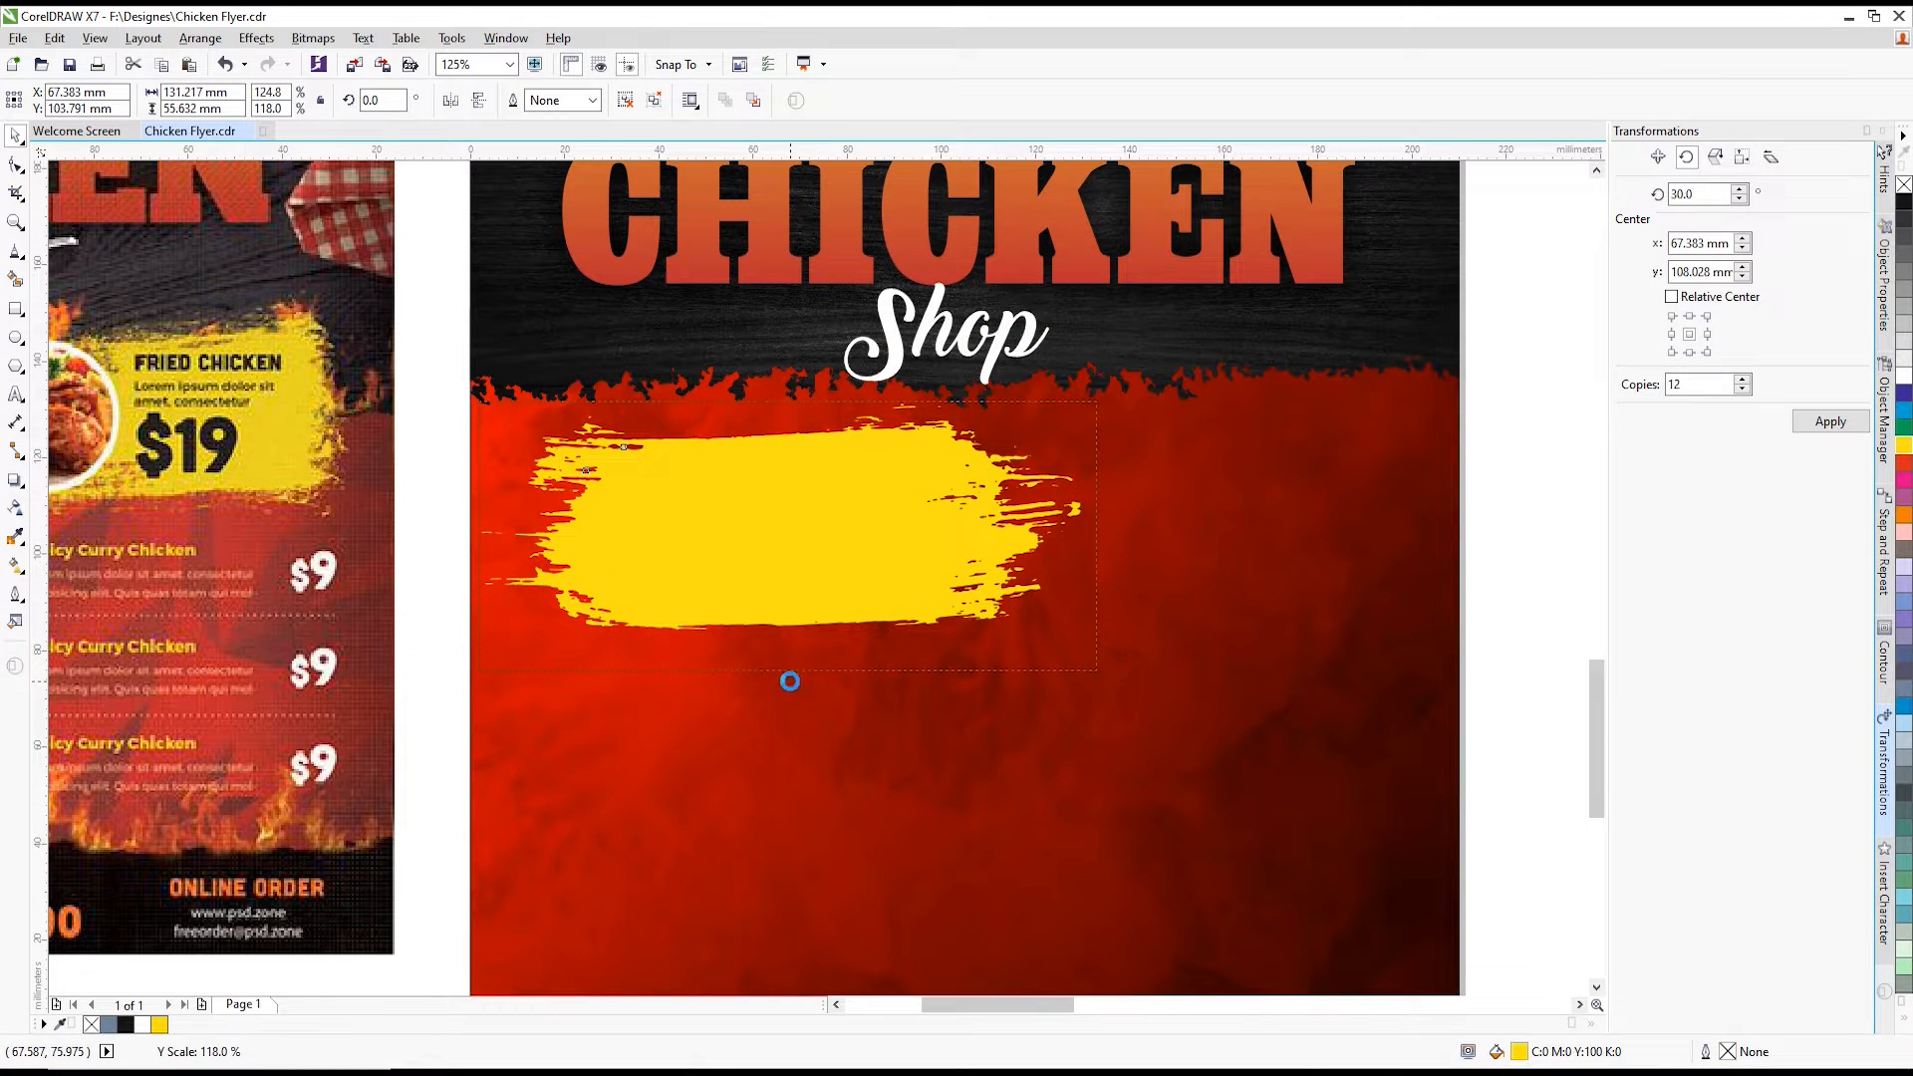
scroll(618, 619, down, 2)
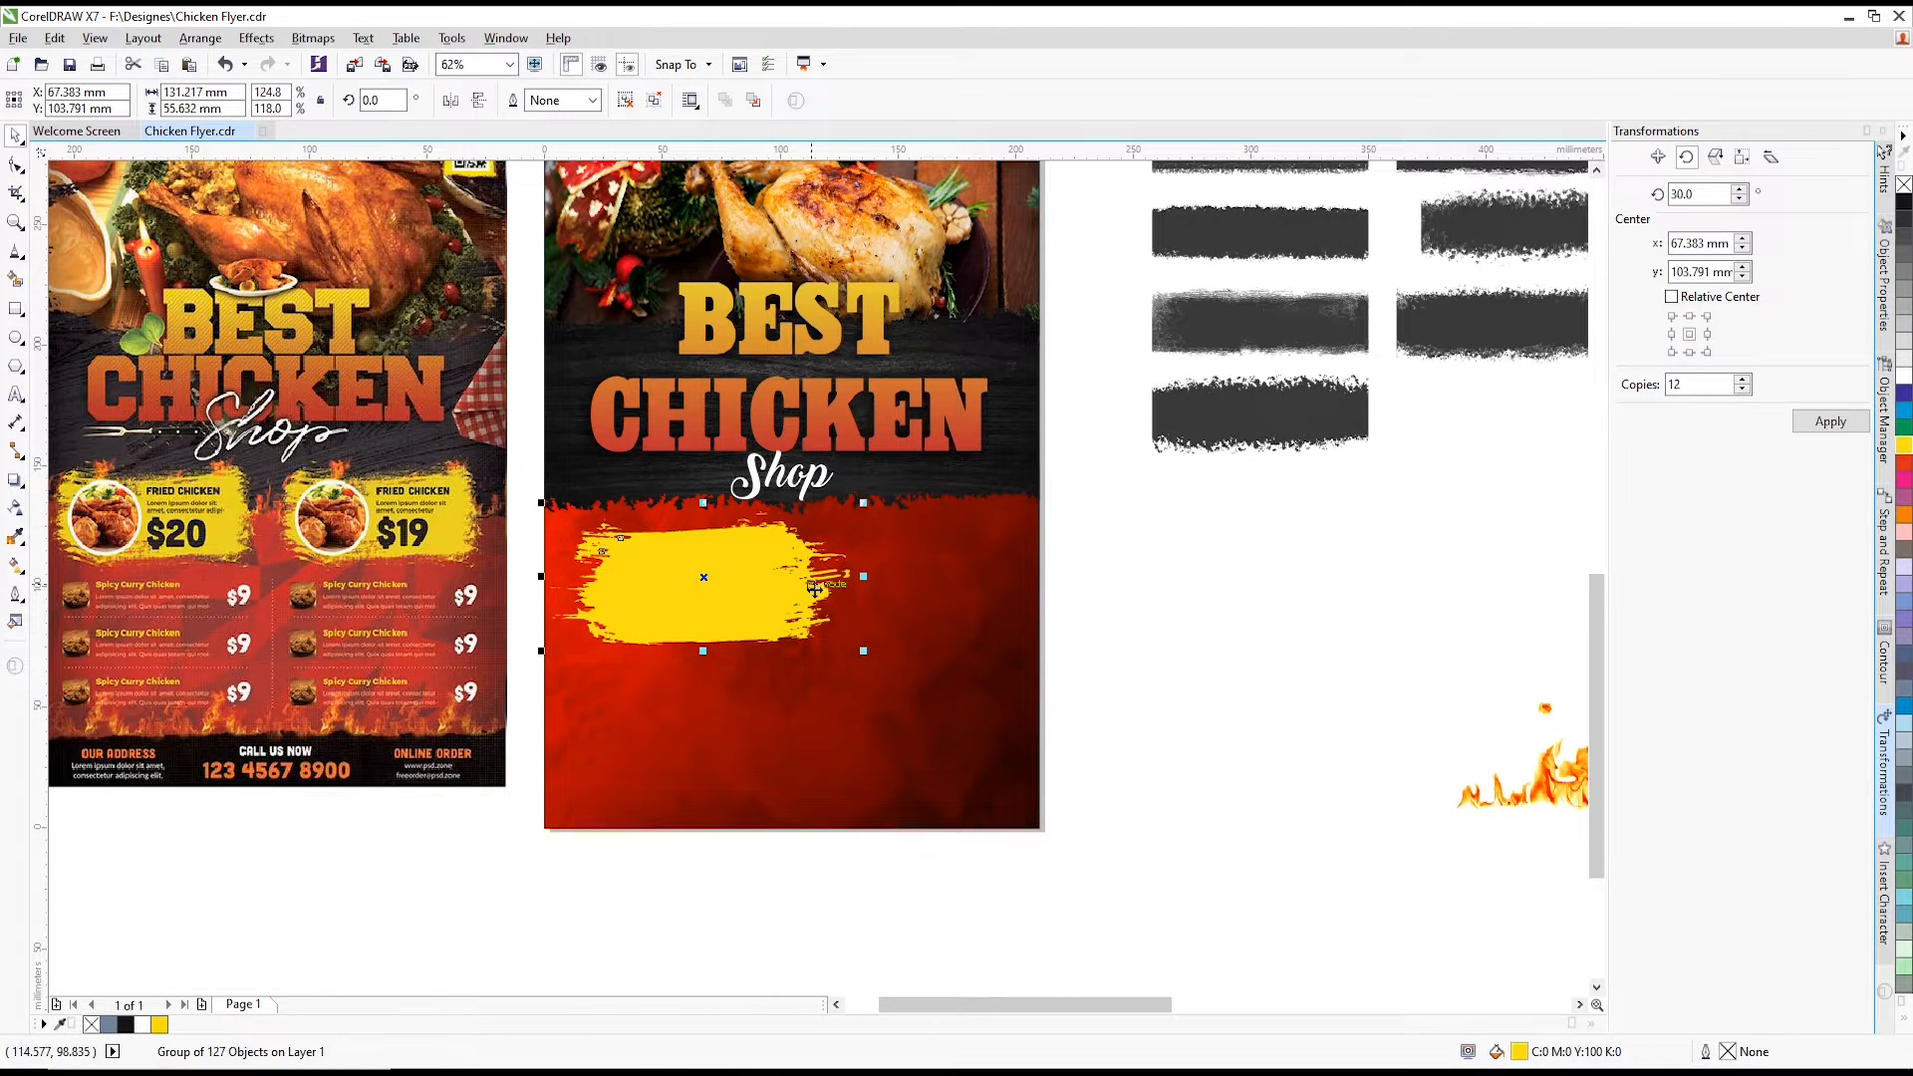
- Duplicate the yellow brush stroke to the right, level with the original
mouse_move(747, 626)
mouse_down()
mouse_move(1067, 577)
mouse_move(959, 604)
mouse_up()
scroll(1037, 576, up, 2)
shift+click(620, 605)
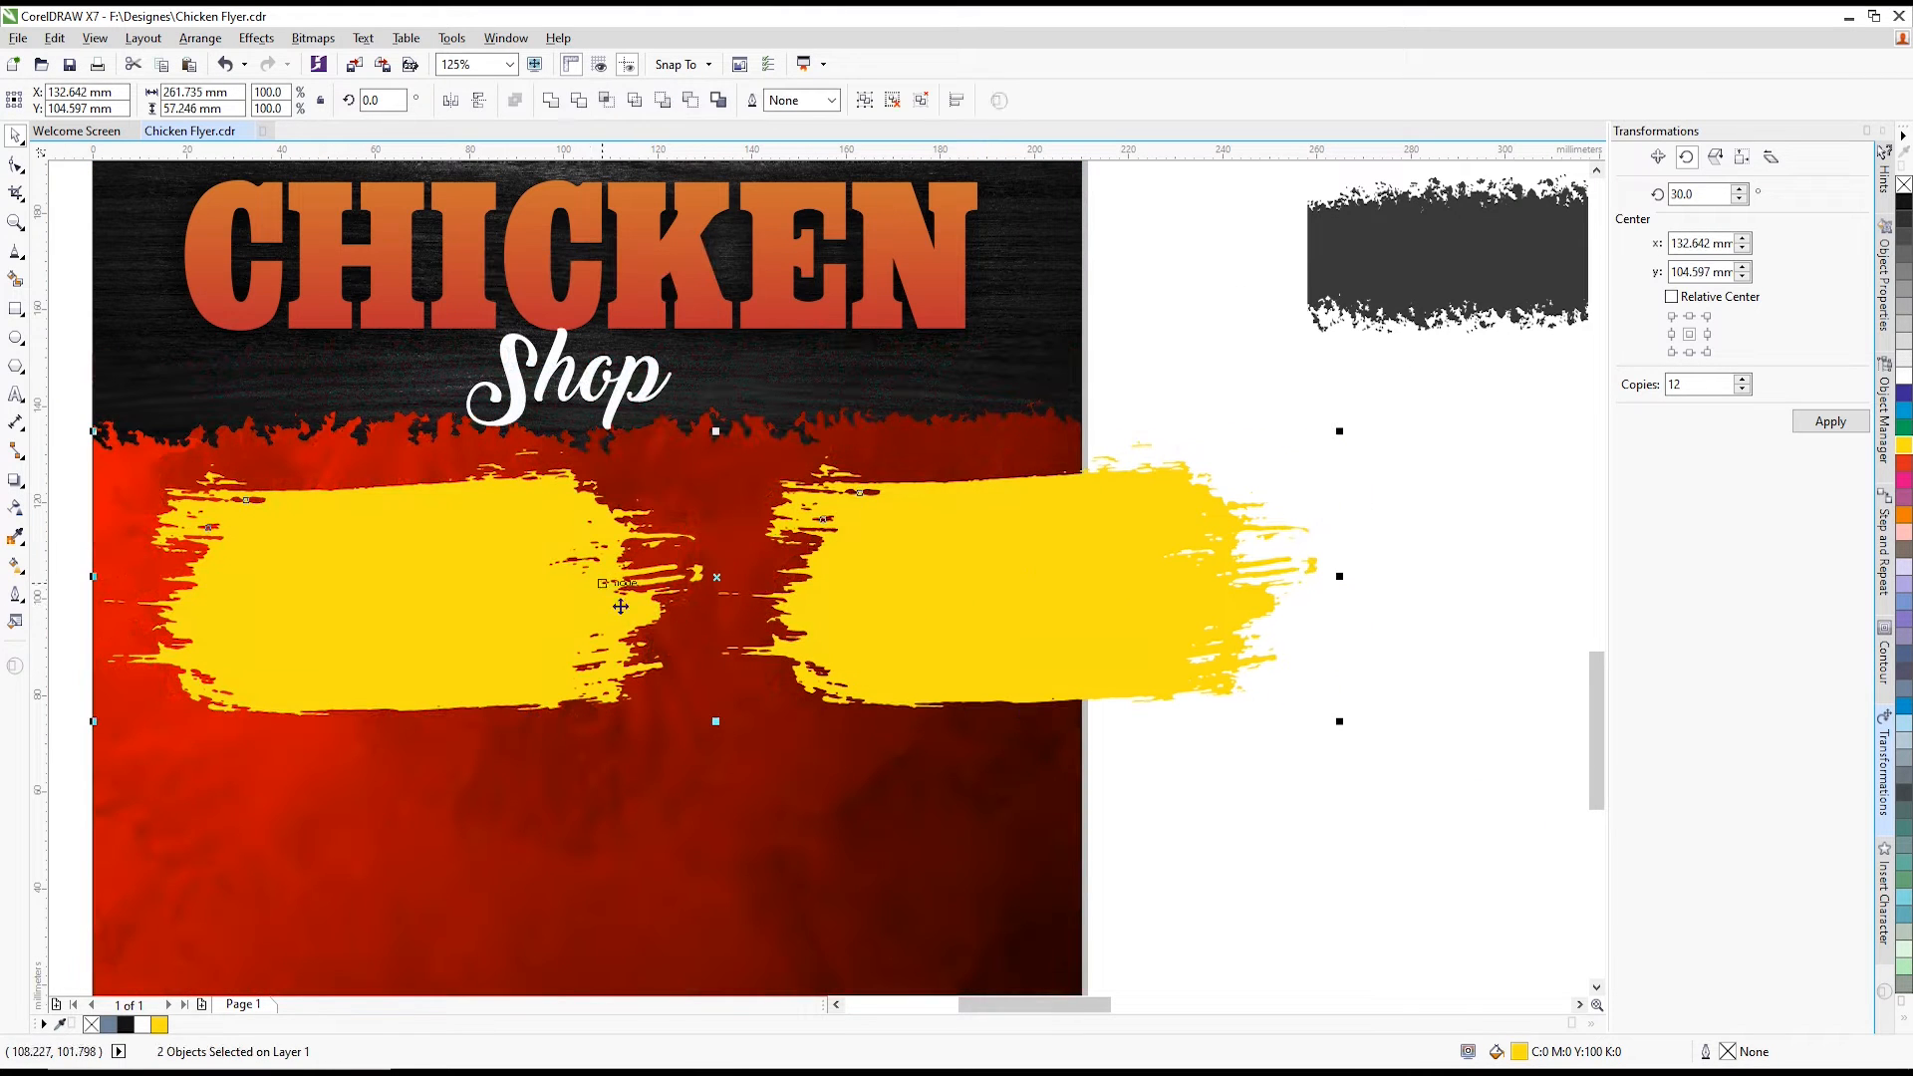
- Scale both yellow brush strokes together to about 203 mm wide and move them up below the dark wood band
scroll(704, 499, down, 2)
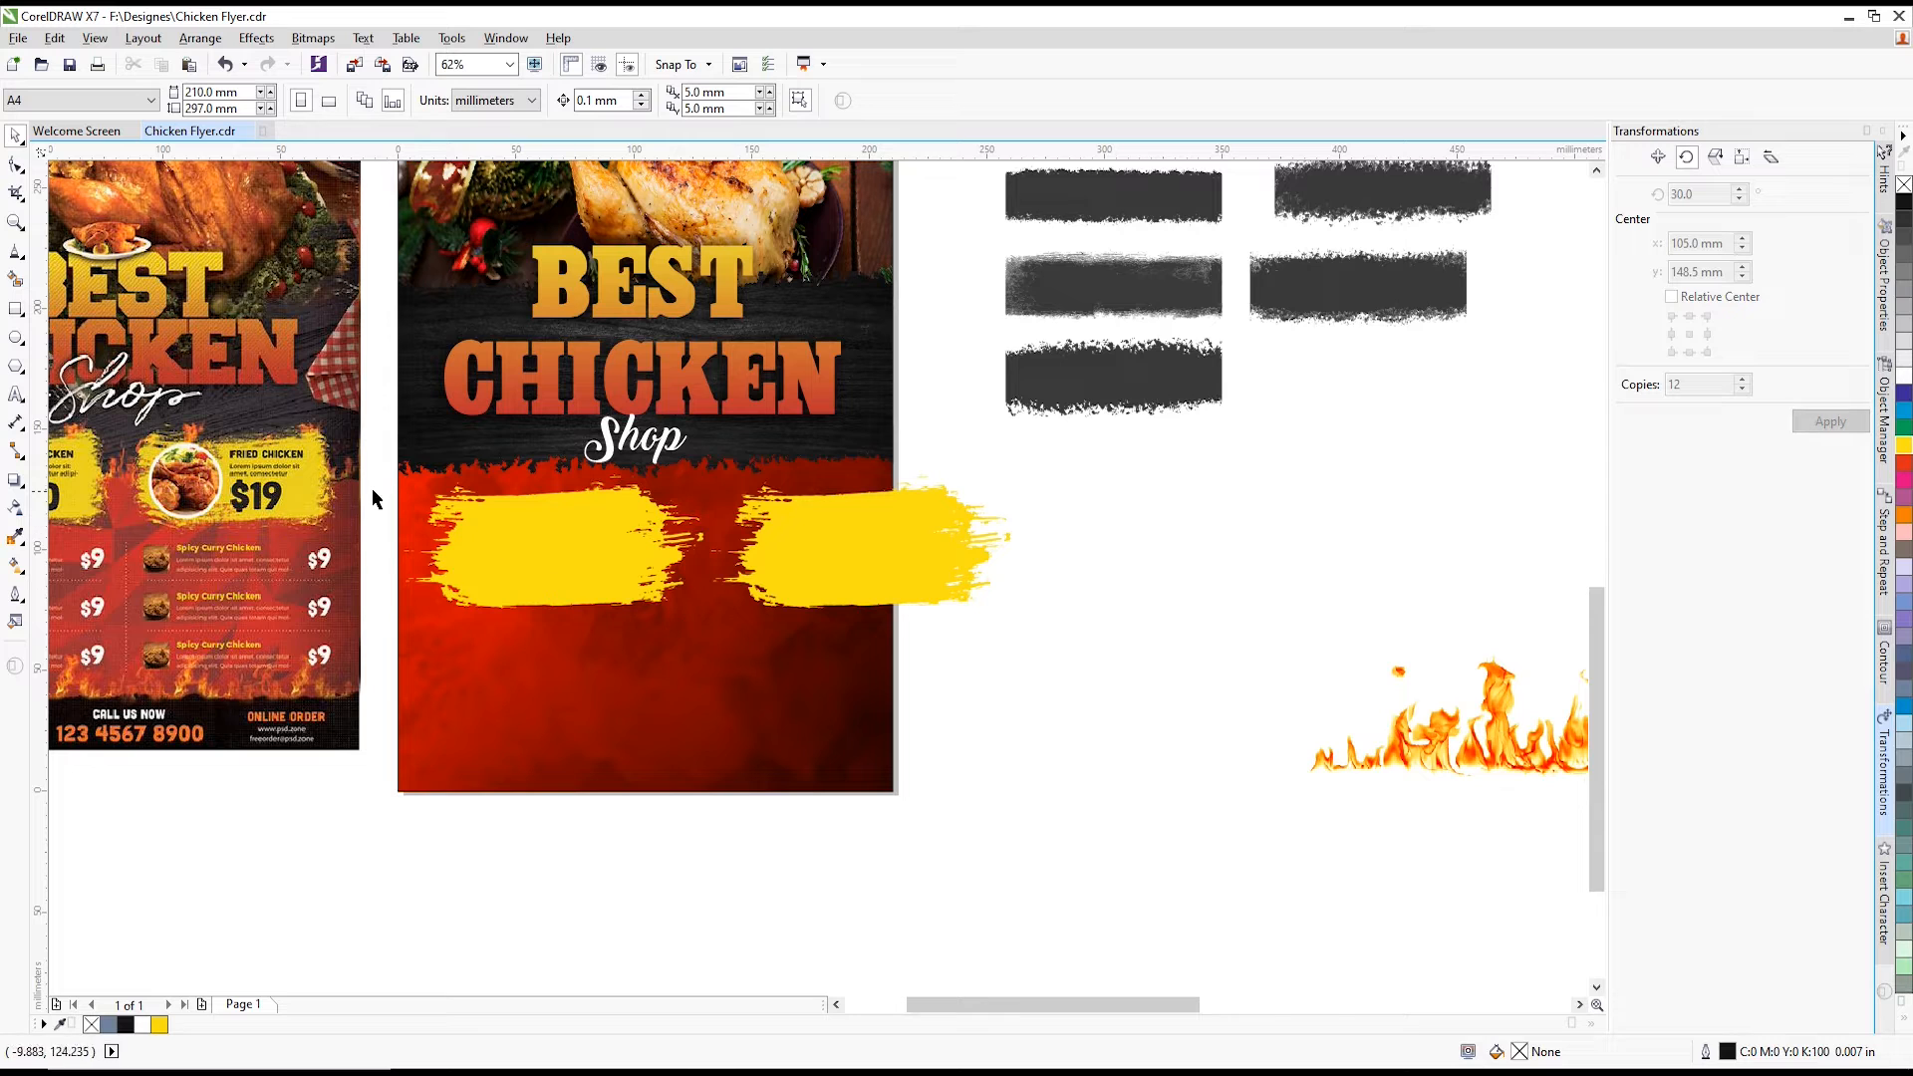
mouse_move(369, 487)
mouse_down()
mouse_move(775, 638)
mouse_move(1090, 647)
mouse_up()
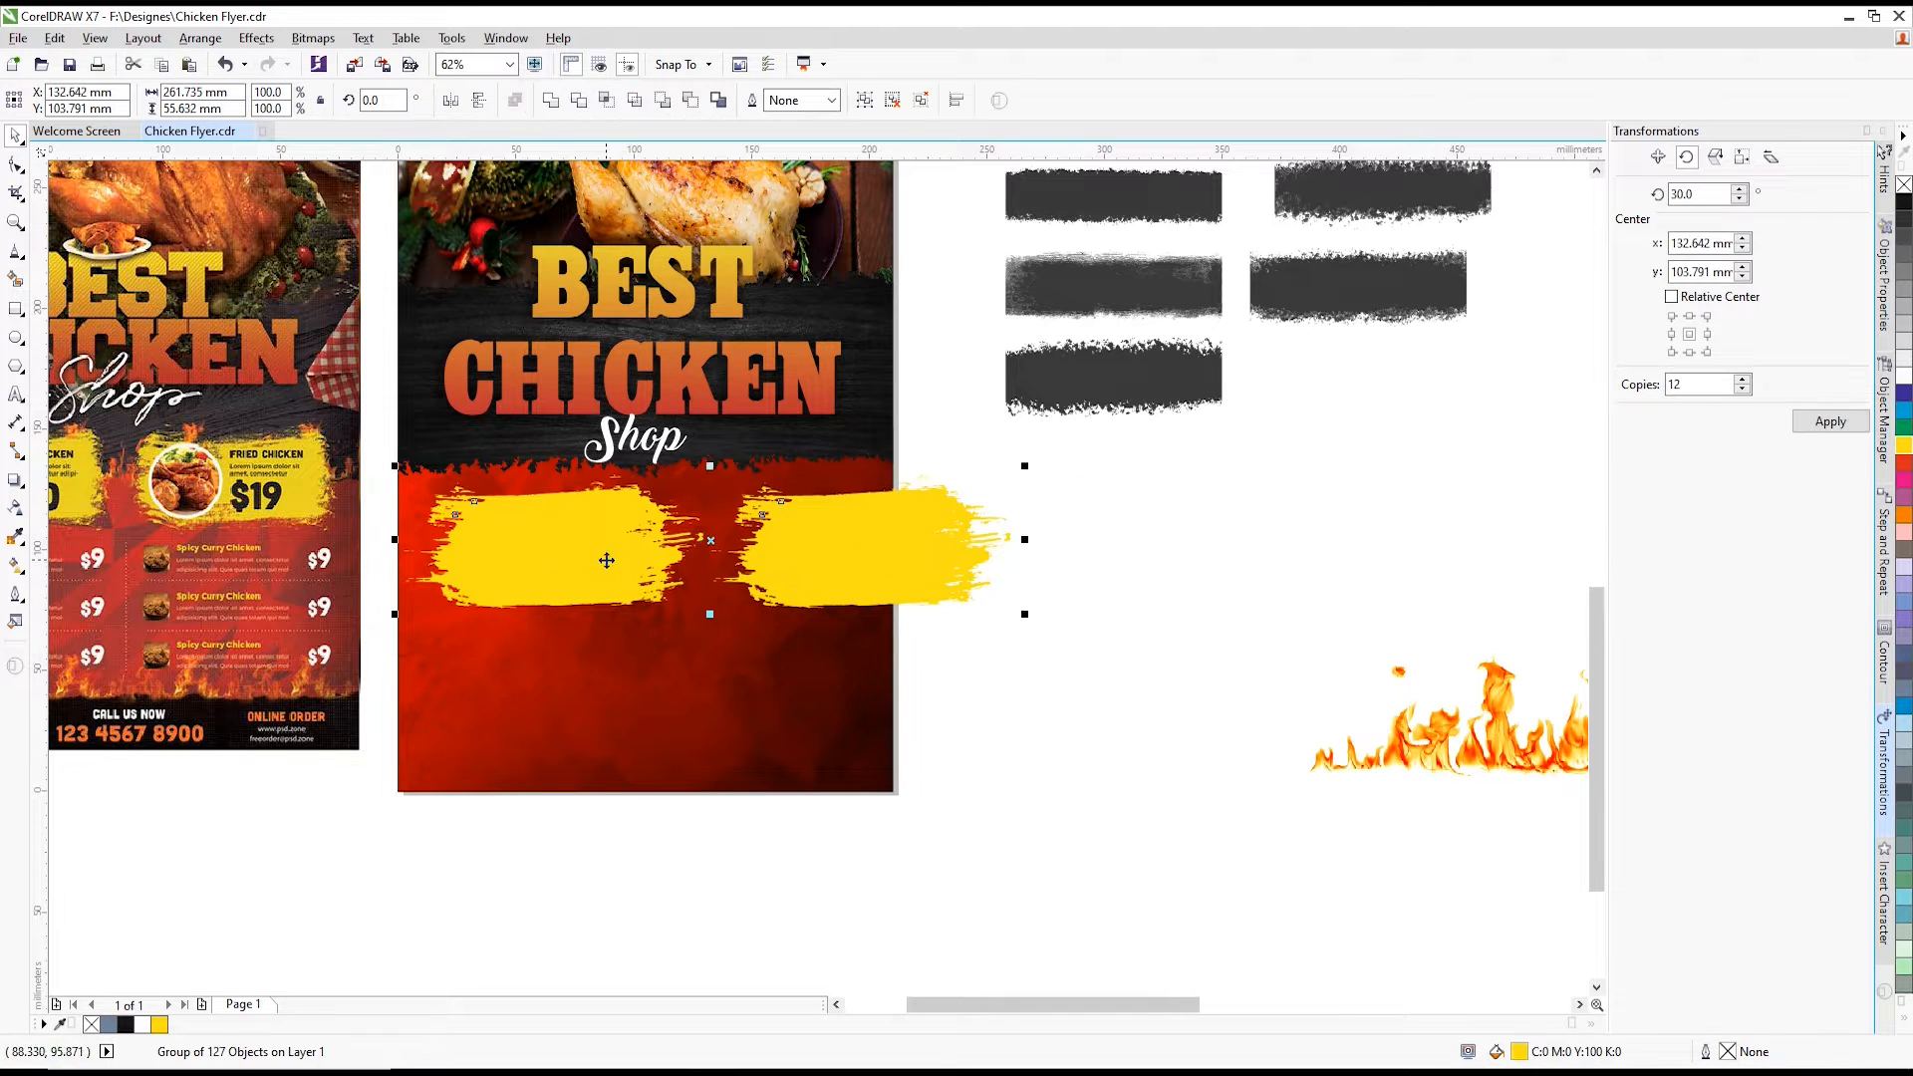
drag(1028, 466, 881, 500)
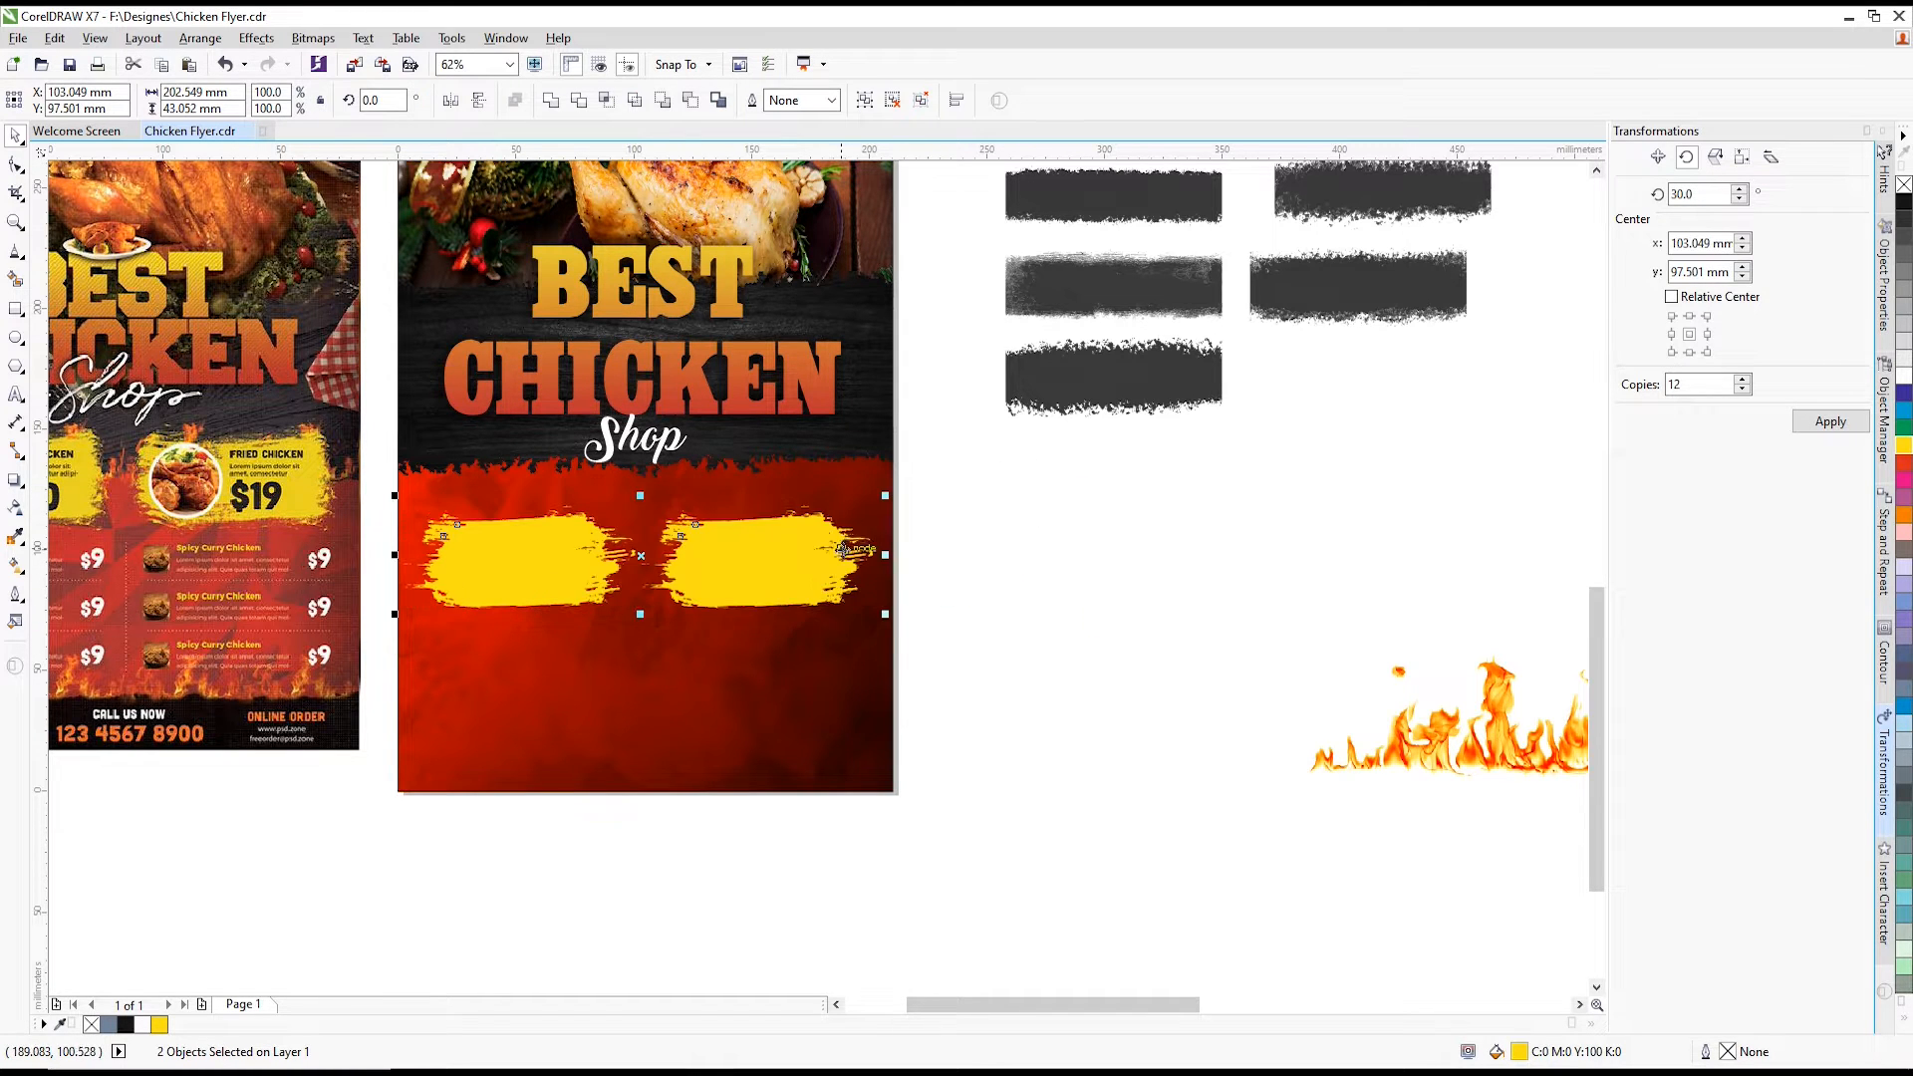
drag(763, 559, 768, 512)
- Stretch both yellow brush strokes downward to about 47 mm high and deselect them
scroll(764, 537, up, 3)
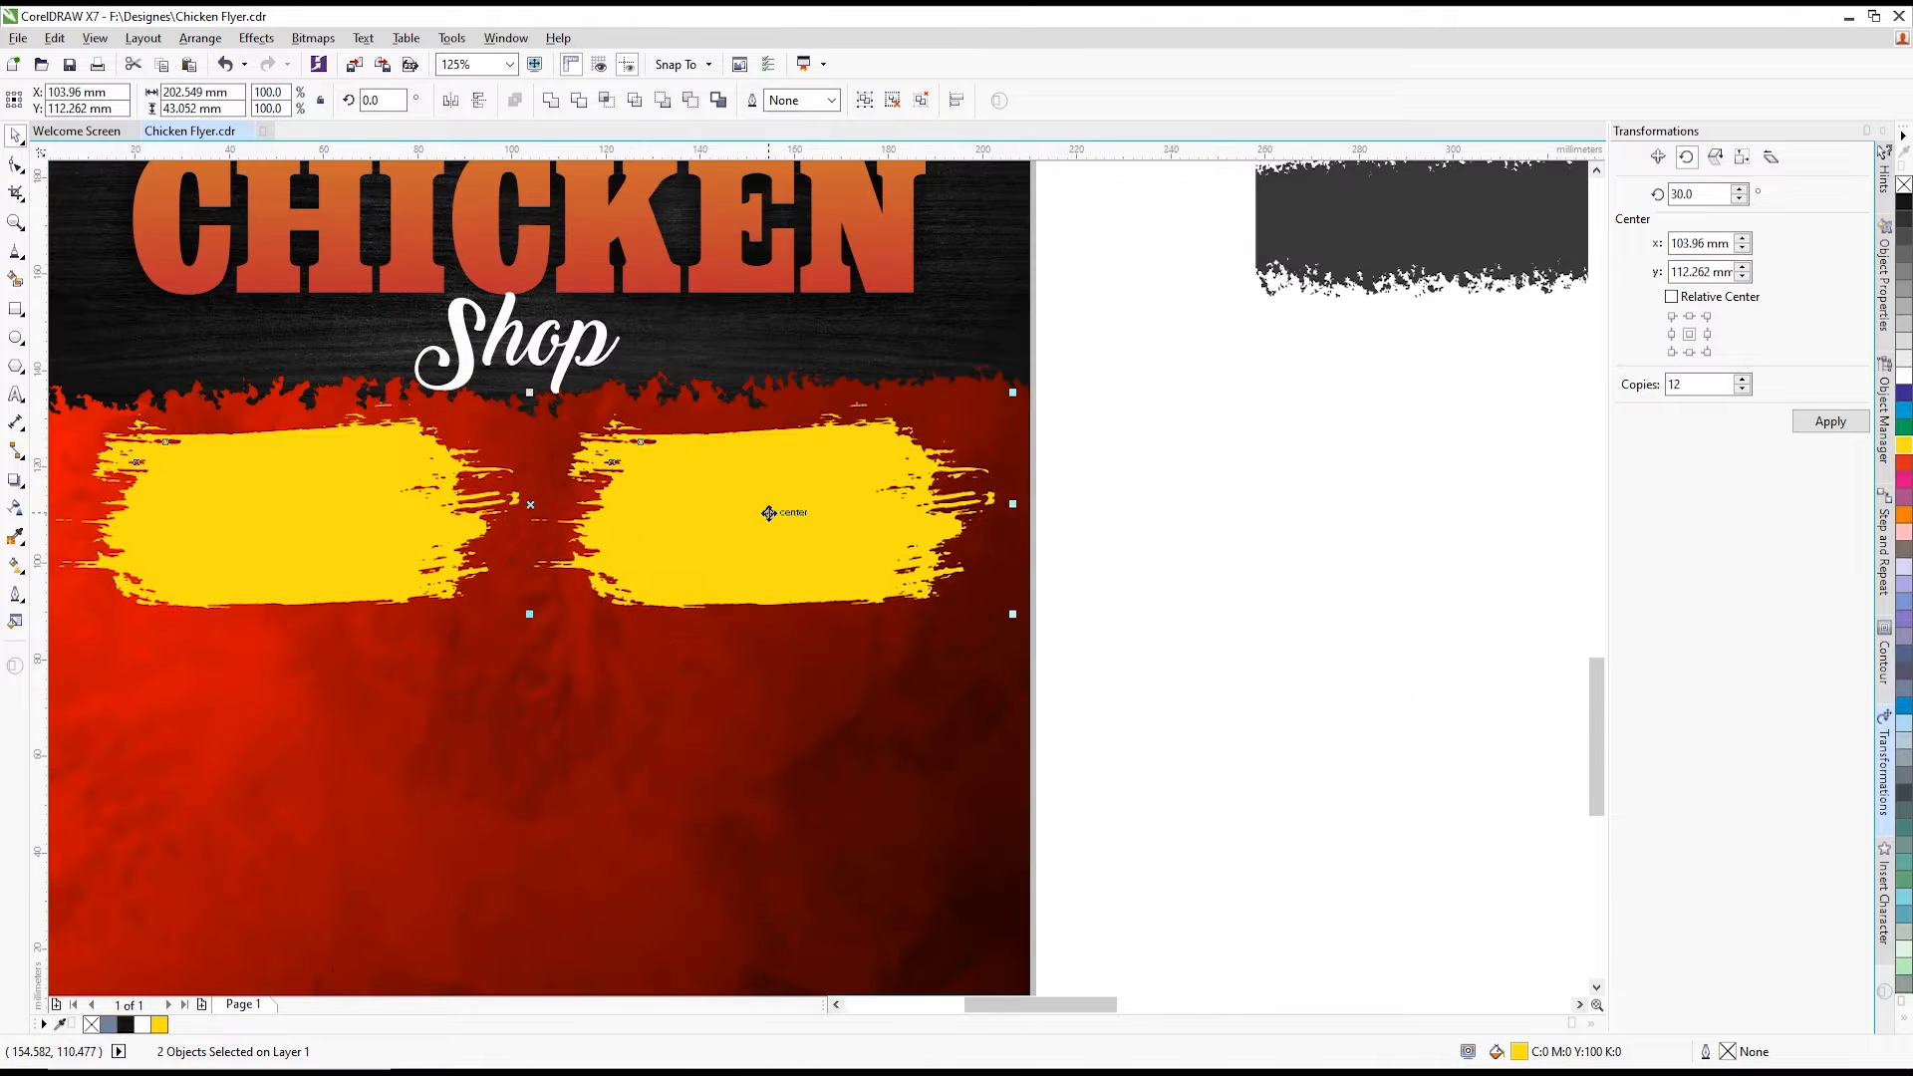
drag(531, 615, 531, 634)
scroll(800, 551, down, 3)
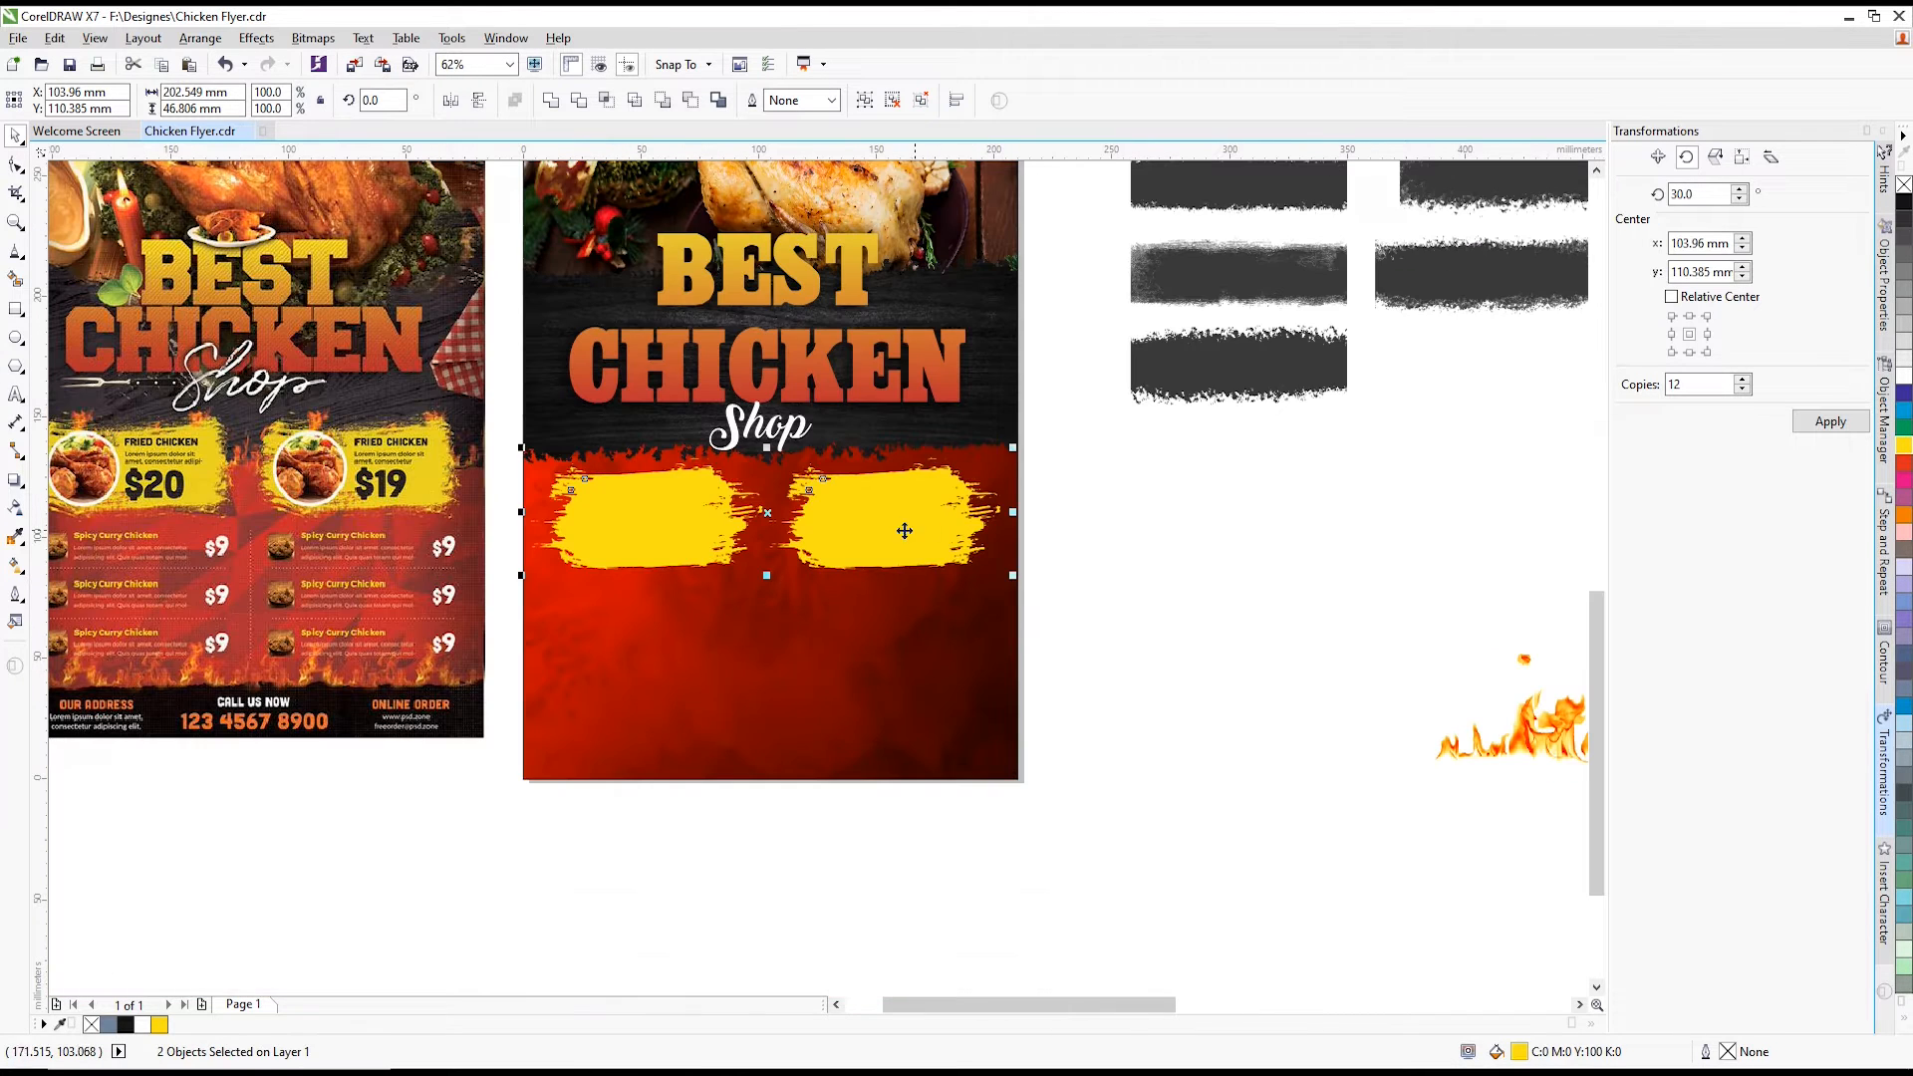
key(Escape)
- Move the second dark brush stroke in the left column of samples to the empty area below the flyer
scroll(834, 620, down, 3)
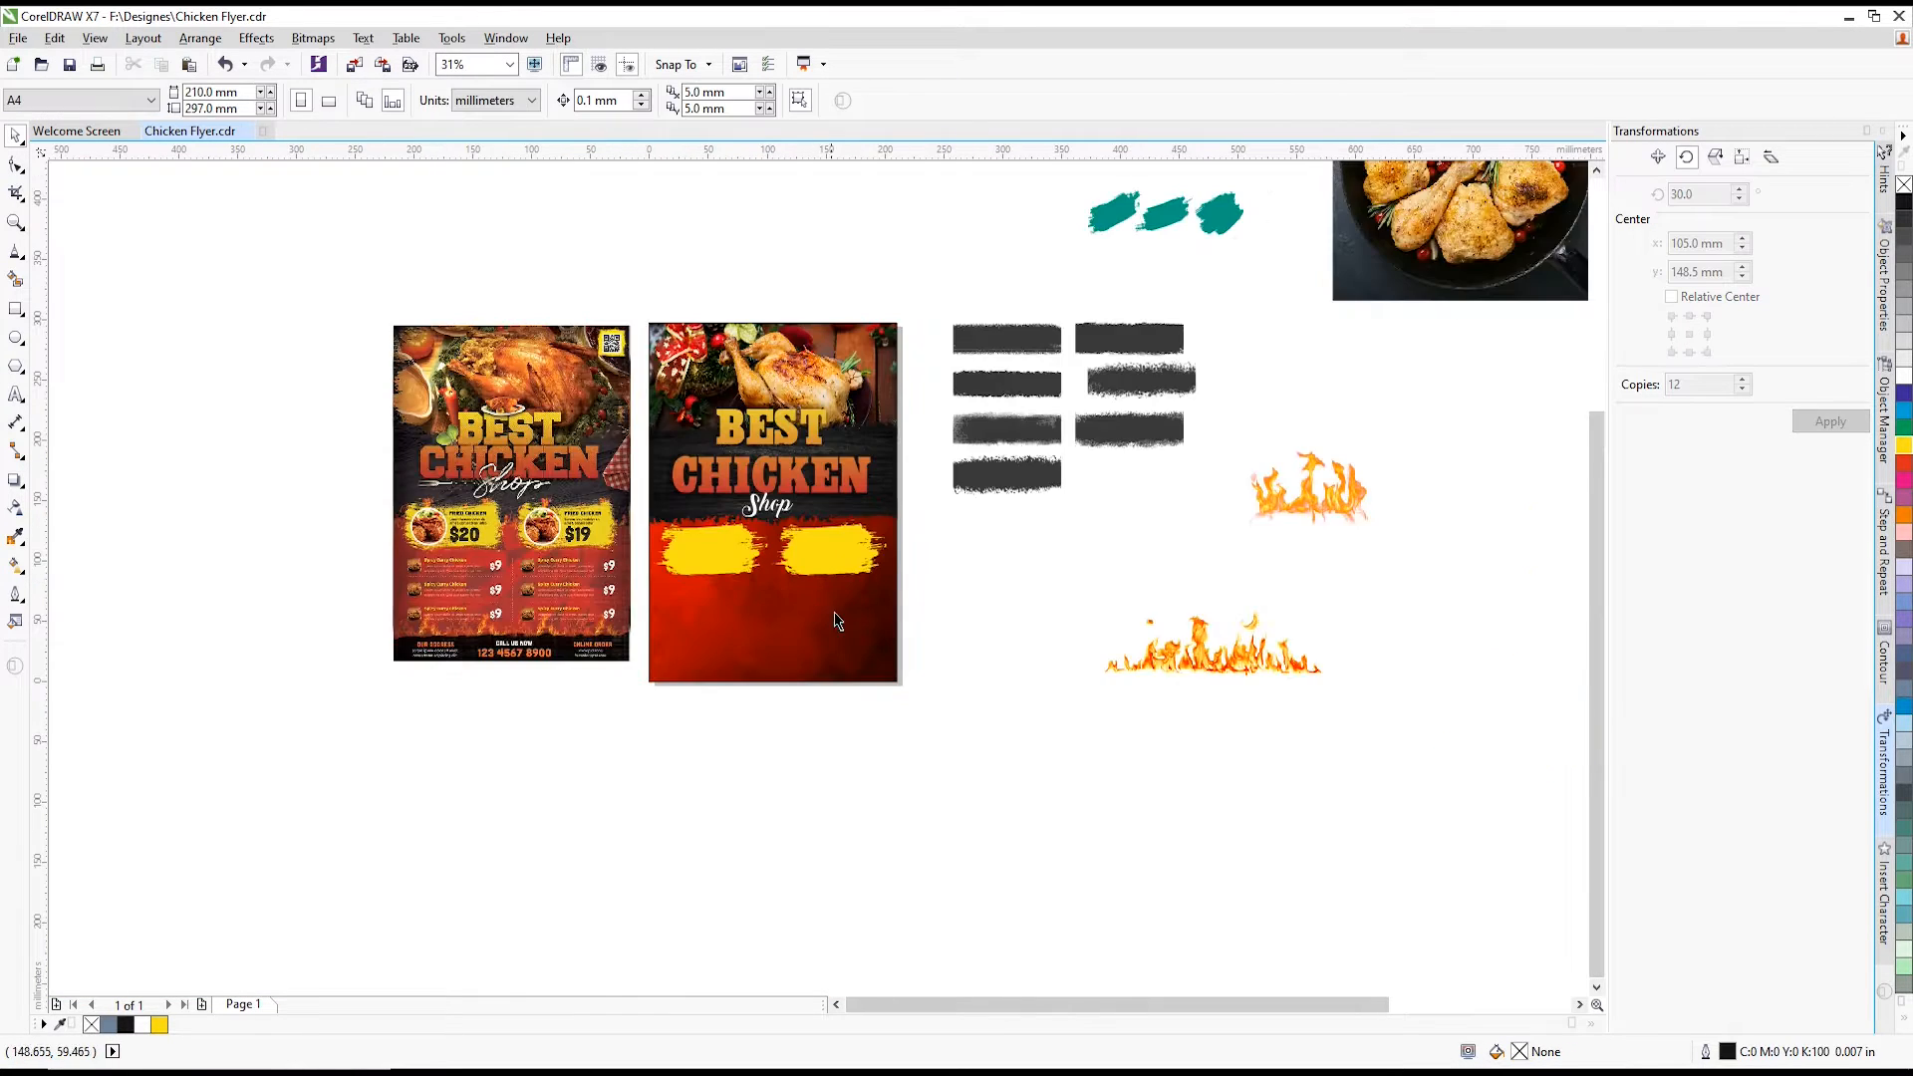
scroll(803, 446, up, 3)
scroll(841, 501, down, 3)
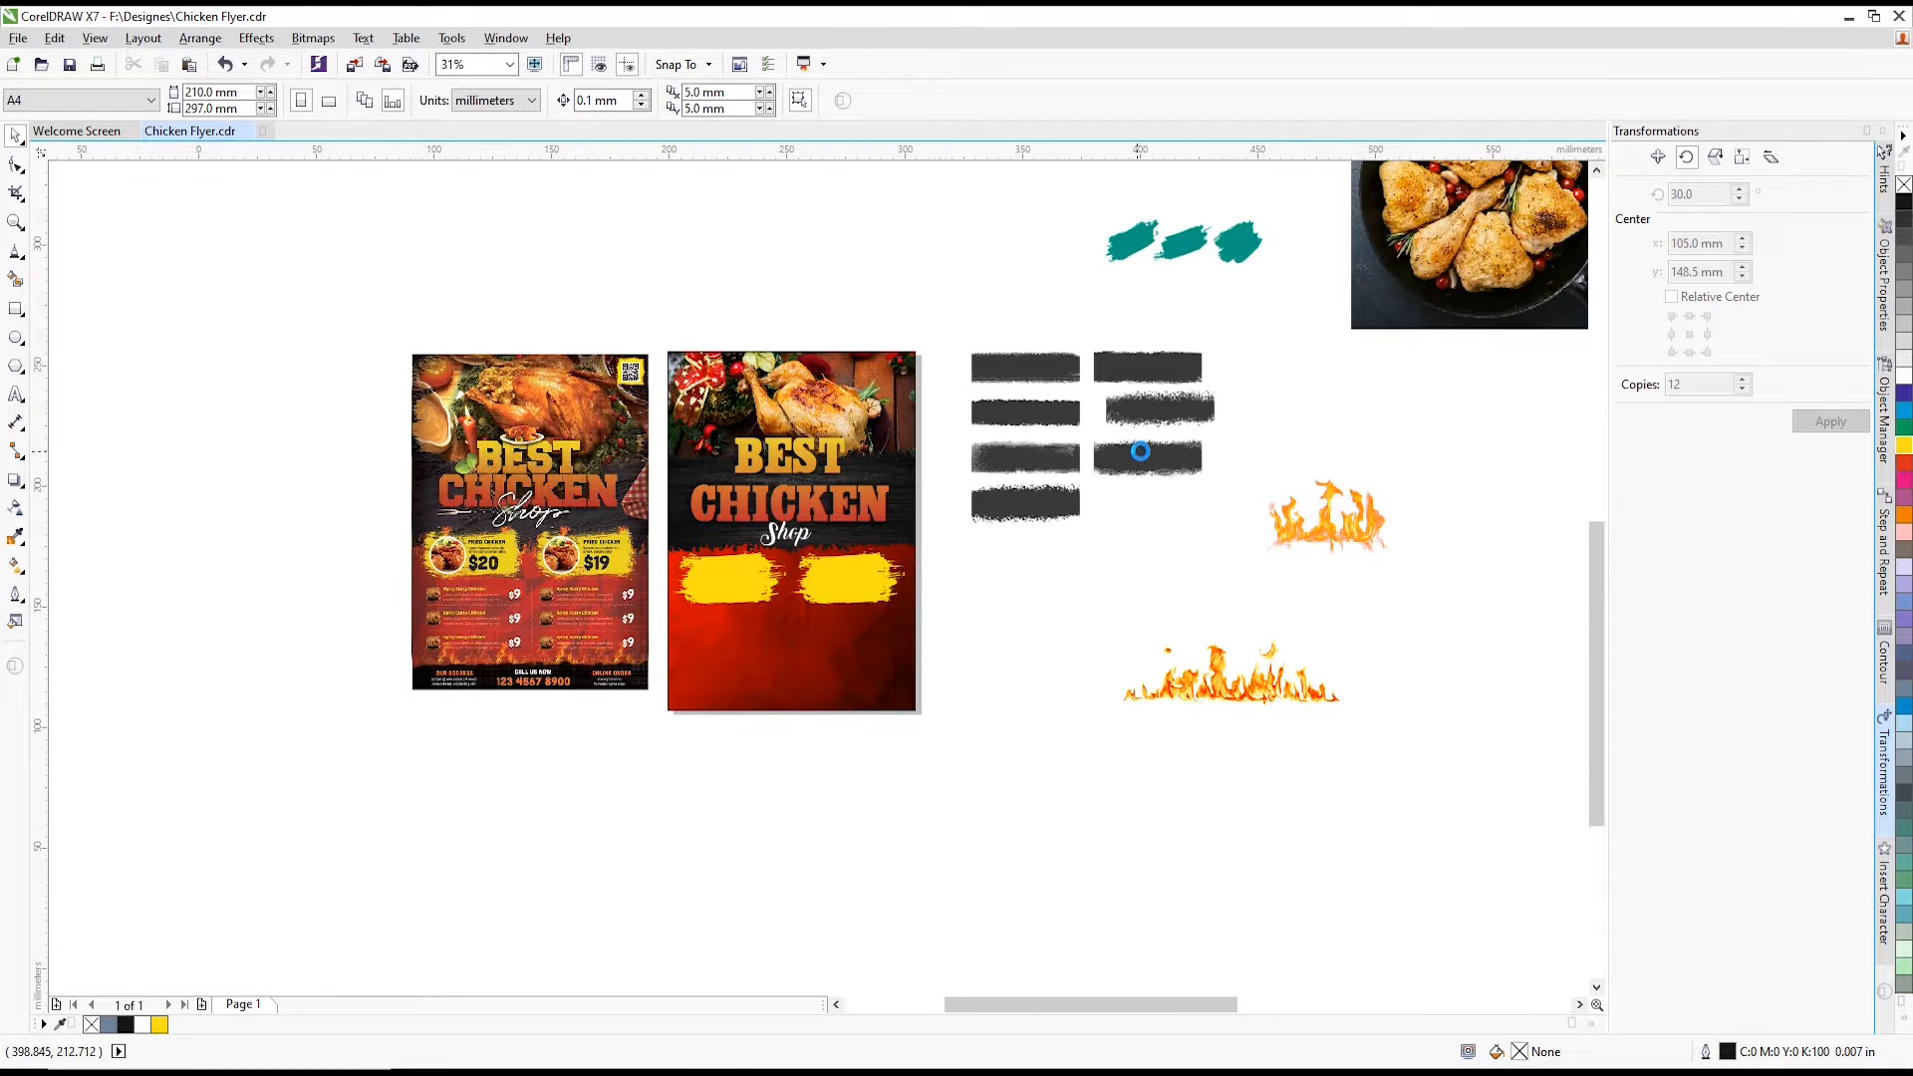
scroll(1138, 456, up, 1)
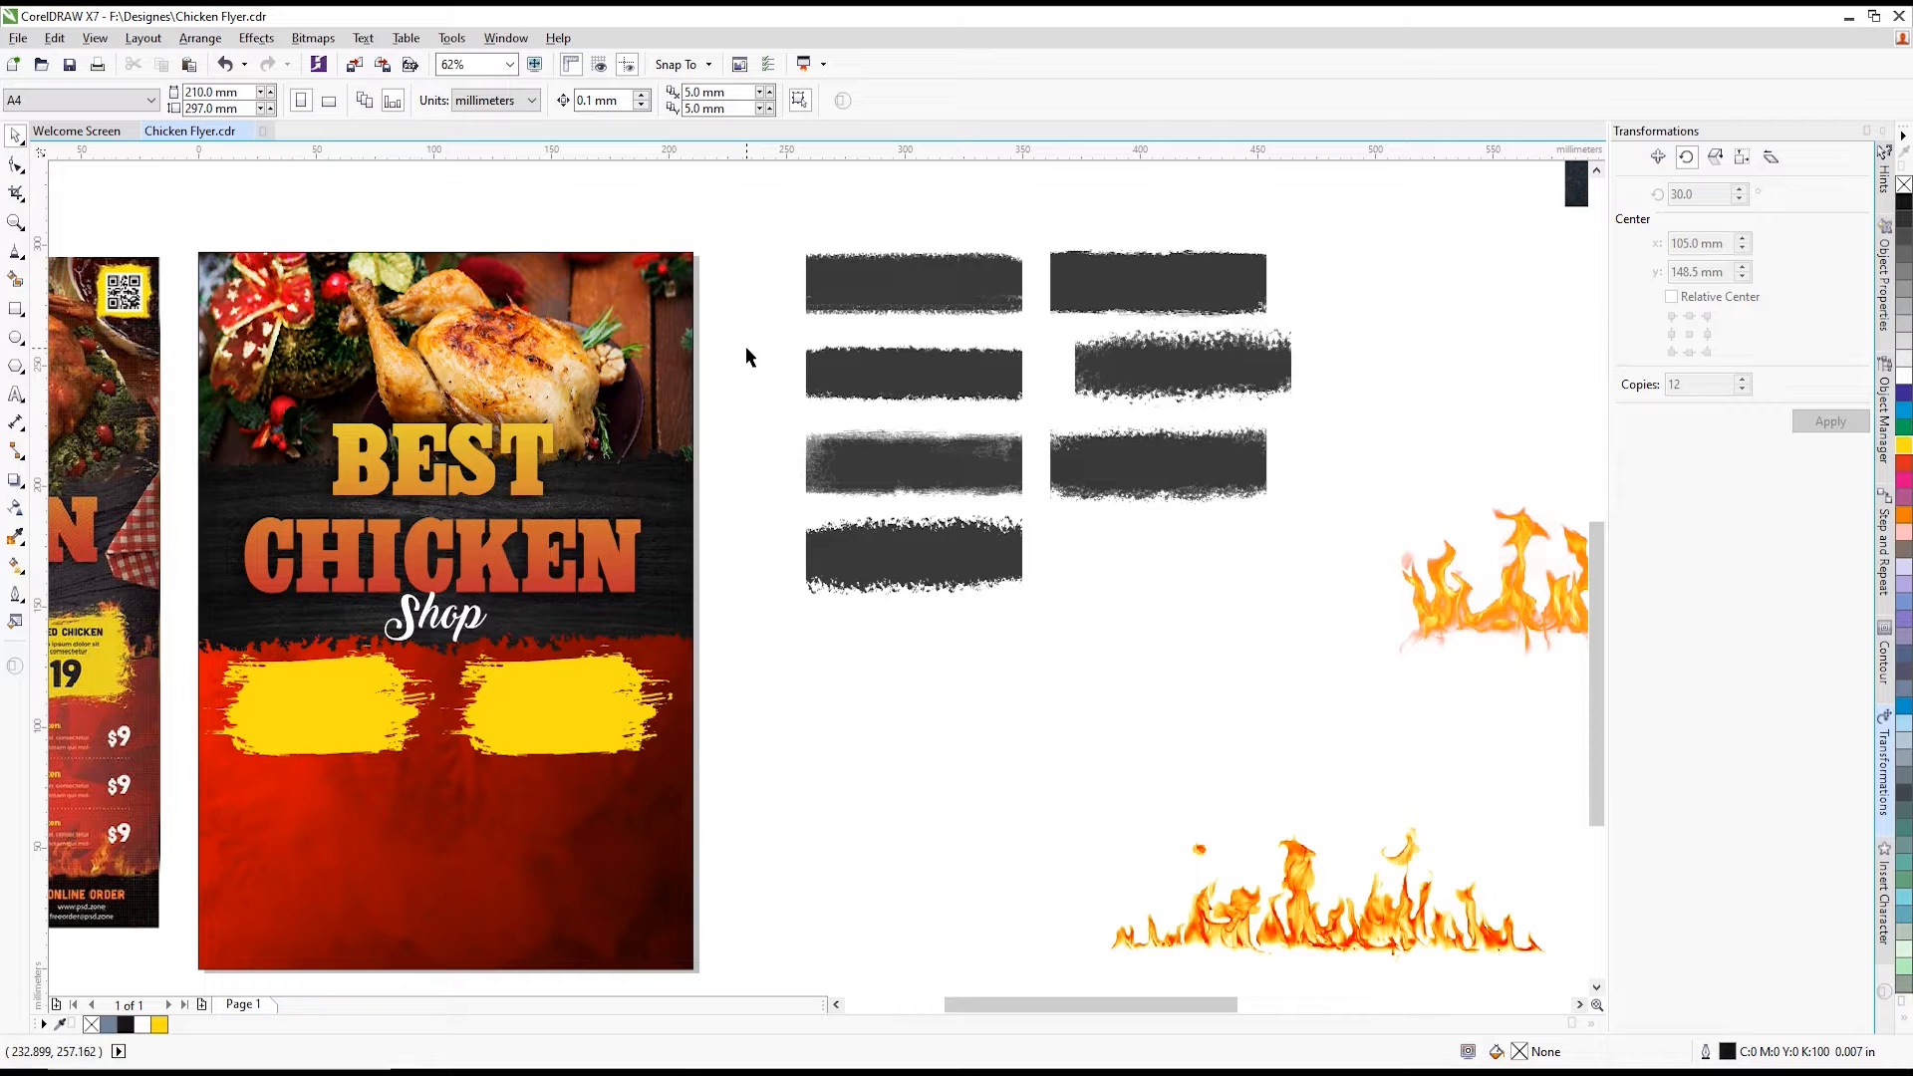
drag(745, 342, 1054, 428)
scroll(977, 374, down, 1)
mouse_move(942, 380)
mouse_down()
mouse_move(833, 584)
mouse_move(687, 743)
mouse_up()
scroll(690, 730, up, 1)
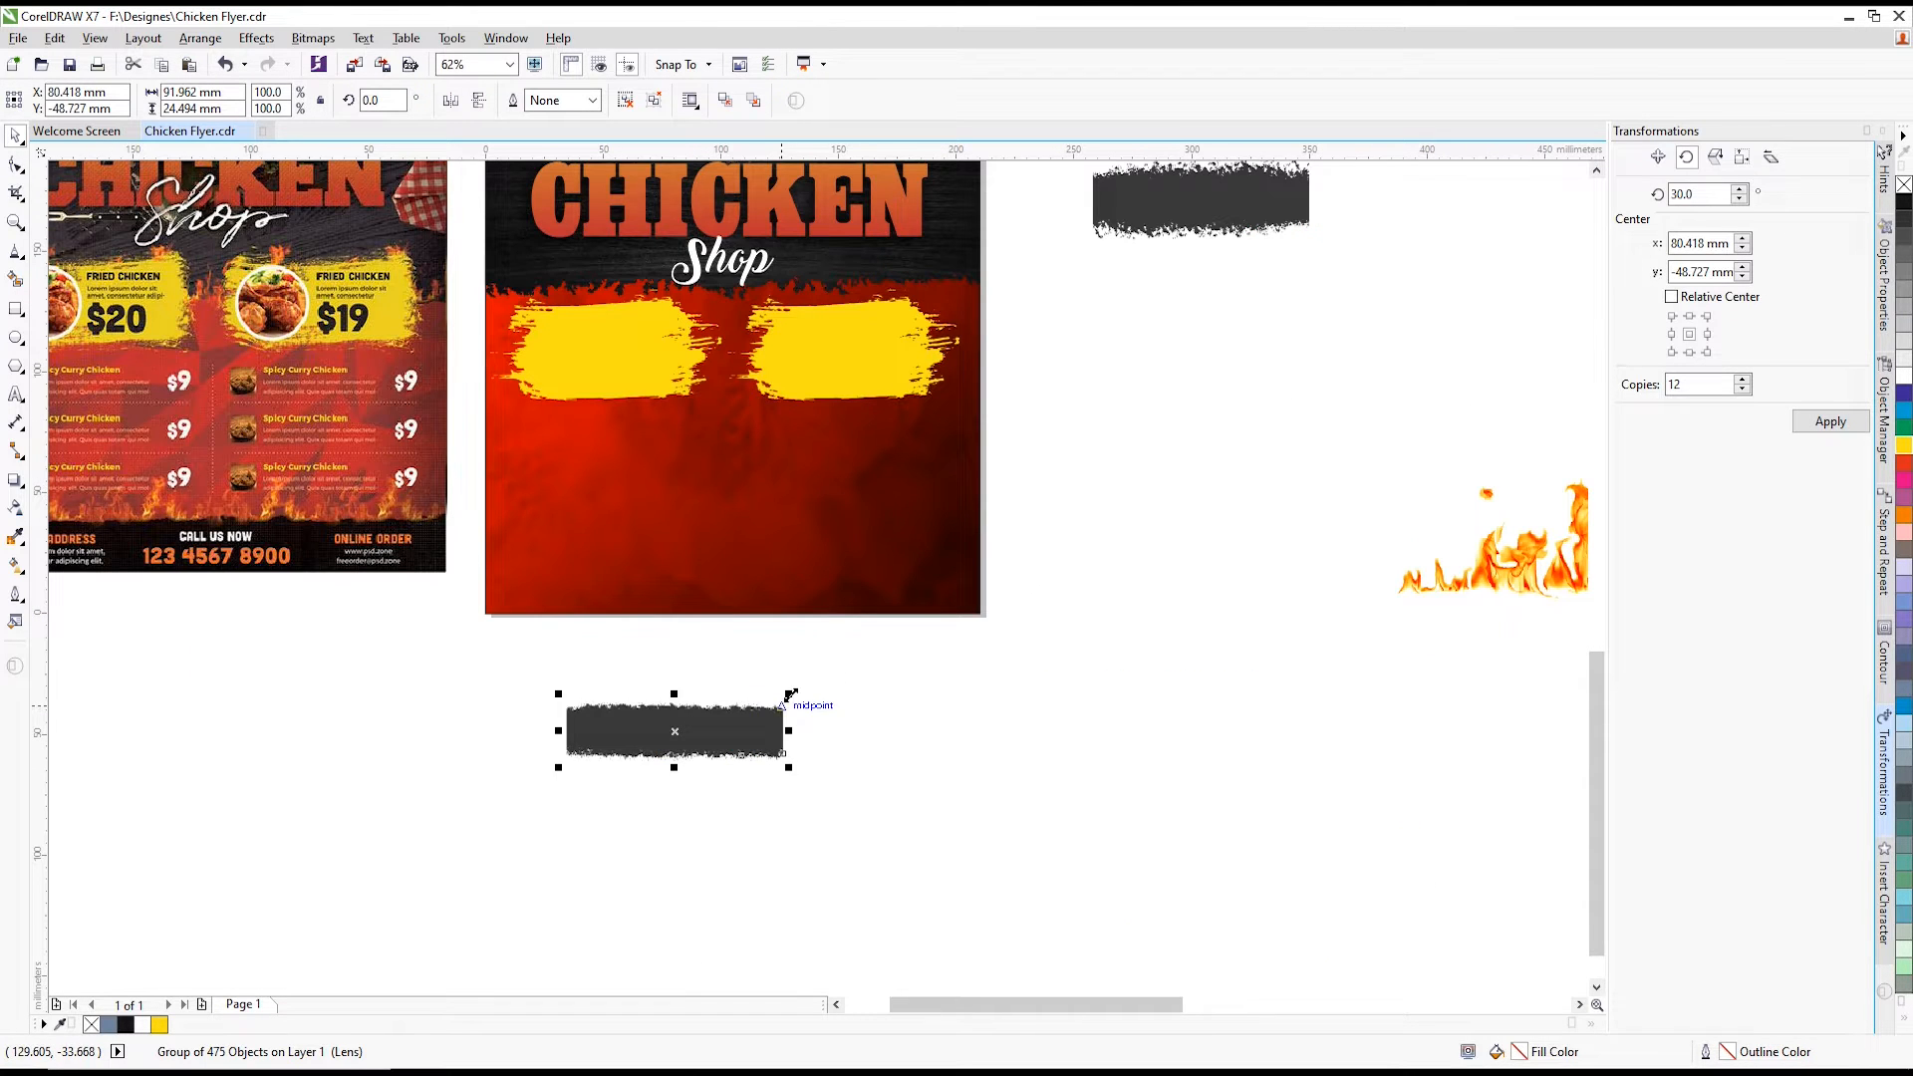
- Enlarge the dark brush stroke to about 232 mm wide and place it across the full flyer width below the yellow strokes
mouse_move(791, 693)
mouse_down()
mouse_move(1012, 594)
mouse_move(1034, 643)
mouse_up()
drag(939, 709, 858, 492)
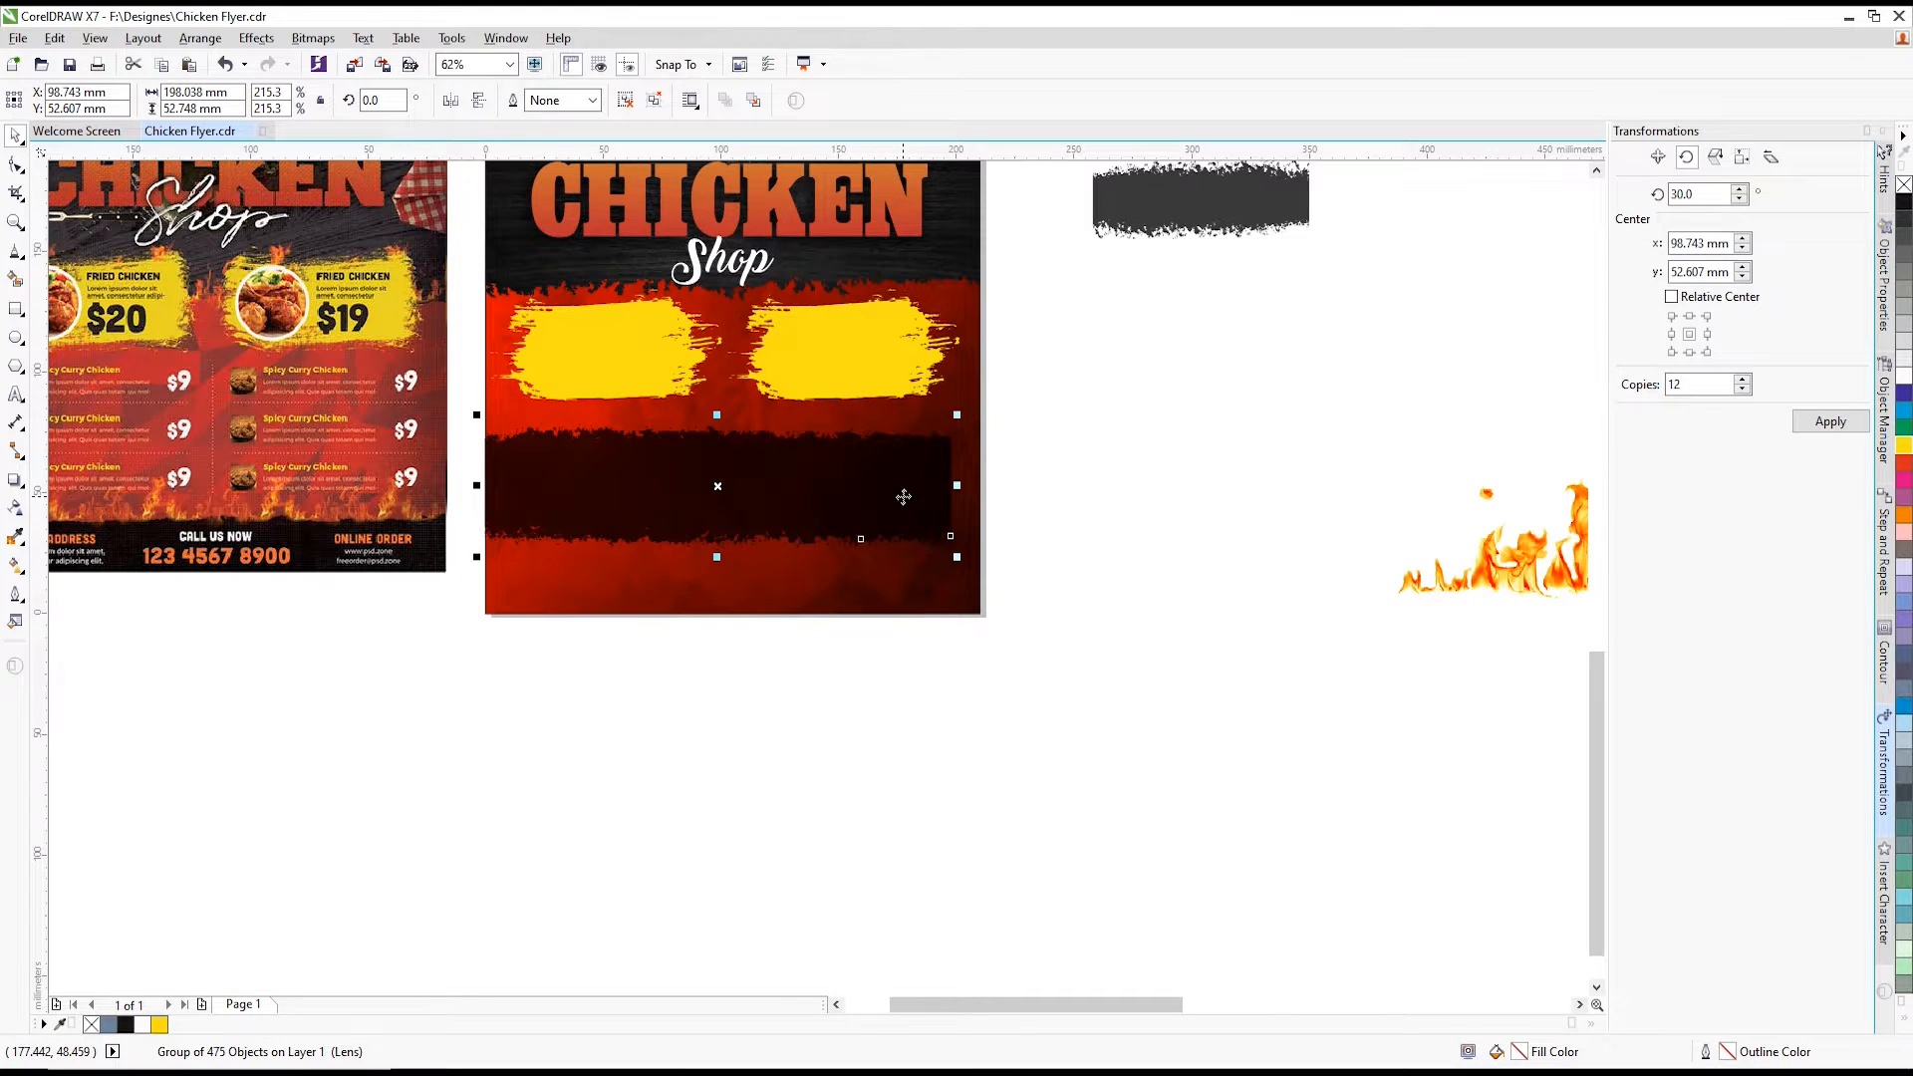
scroll(926, 512, up, 1)
mouse_move(980, 324)
mouse_down()
mouse_move(1140, 222)
mouse_move(1118, 279)
mouse_up()
scroll(1076, 534, down, 1)
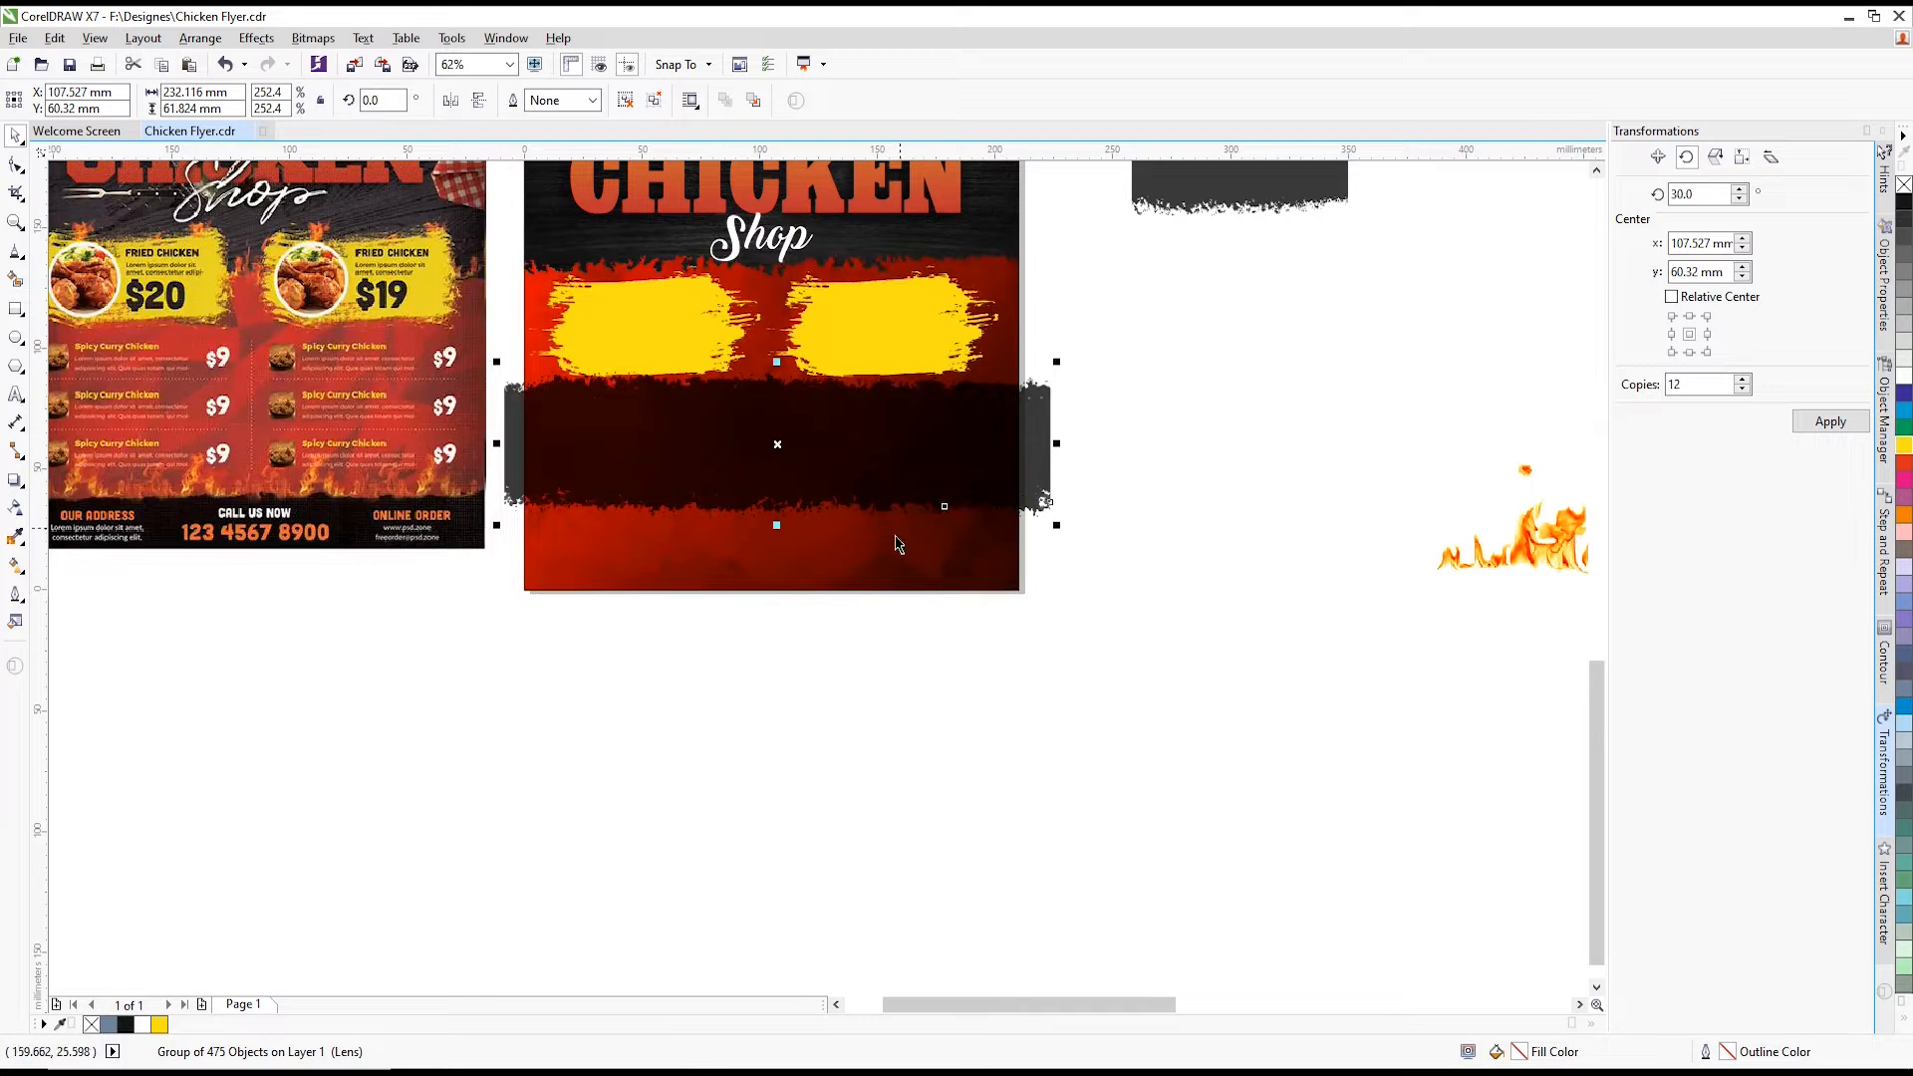
- Lower the dark brush band by about 6 mm to leave a gap below the yellow strokes
scroll(893, 542, down, 1)
scroll(993, 460, up, 1)
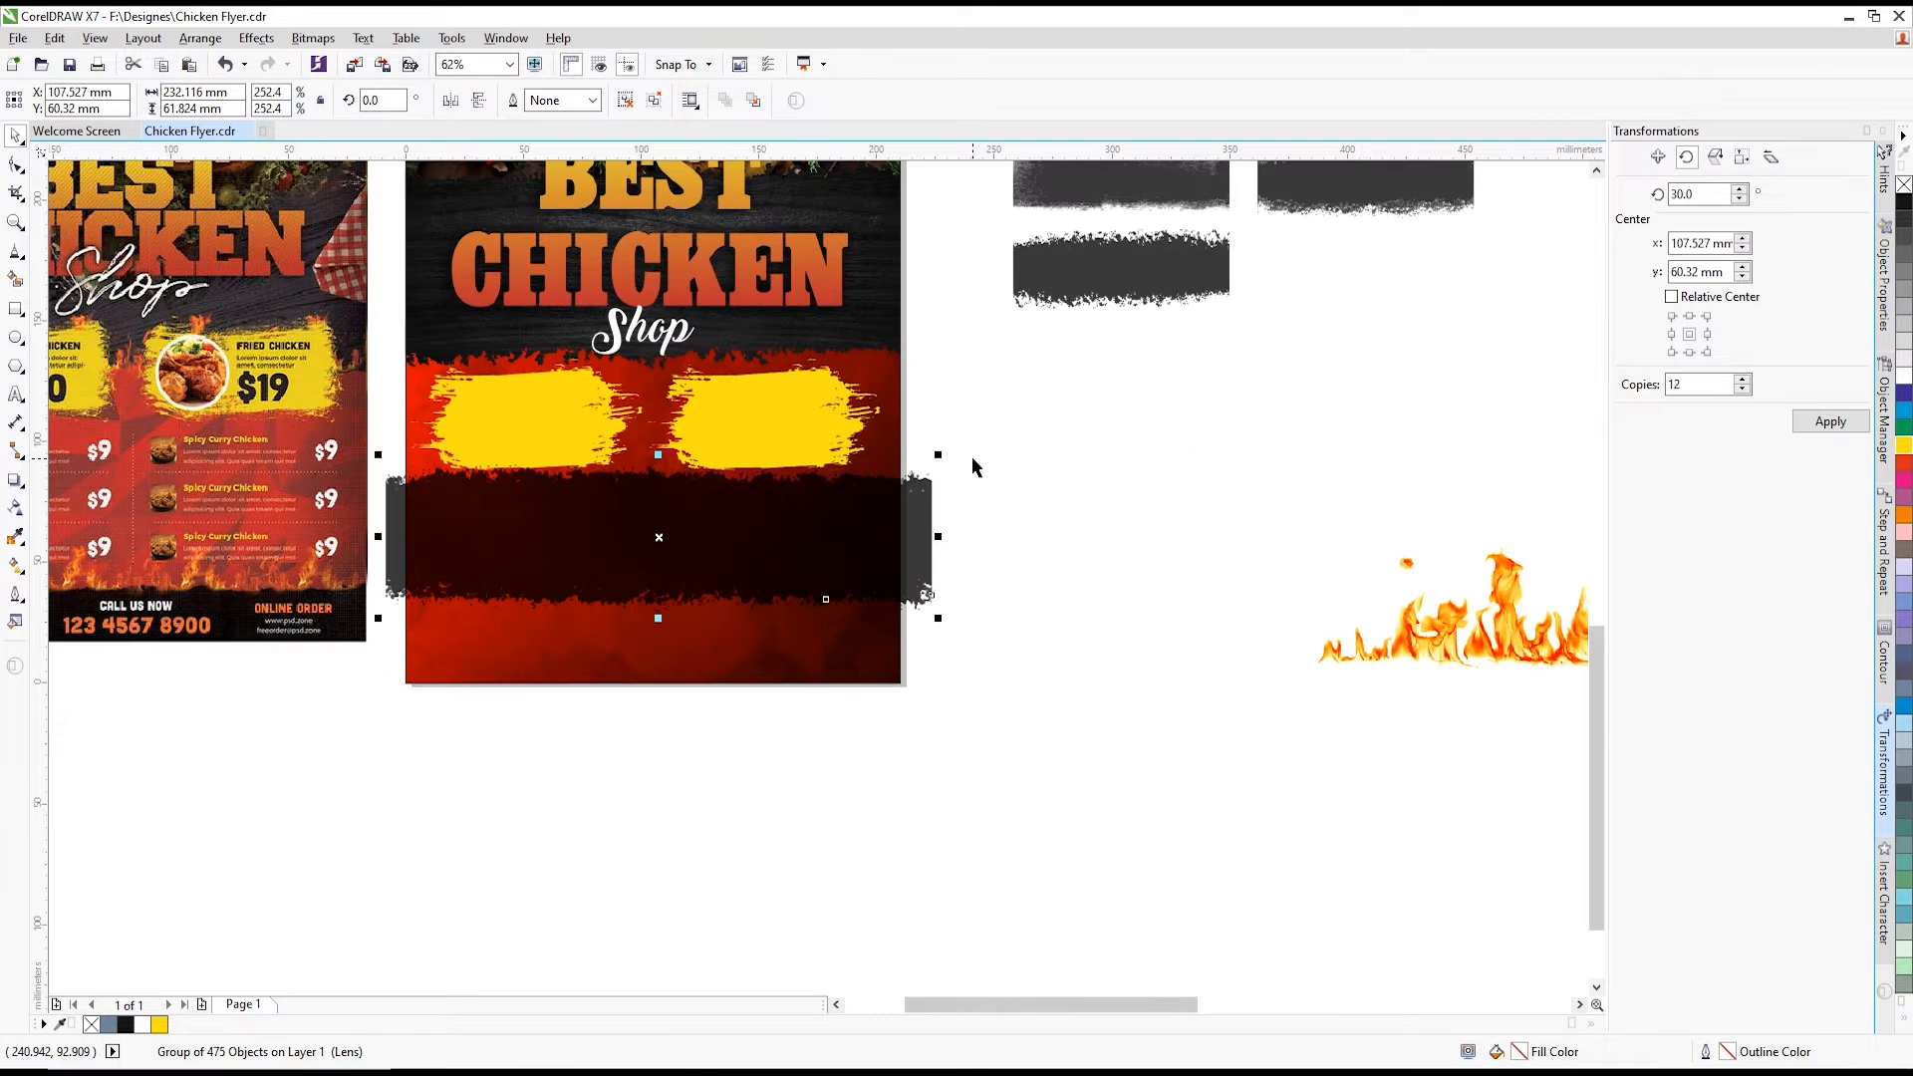
click(1050, 662)
scroll(846, 538, up, 1)
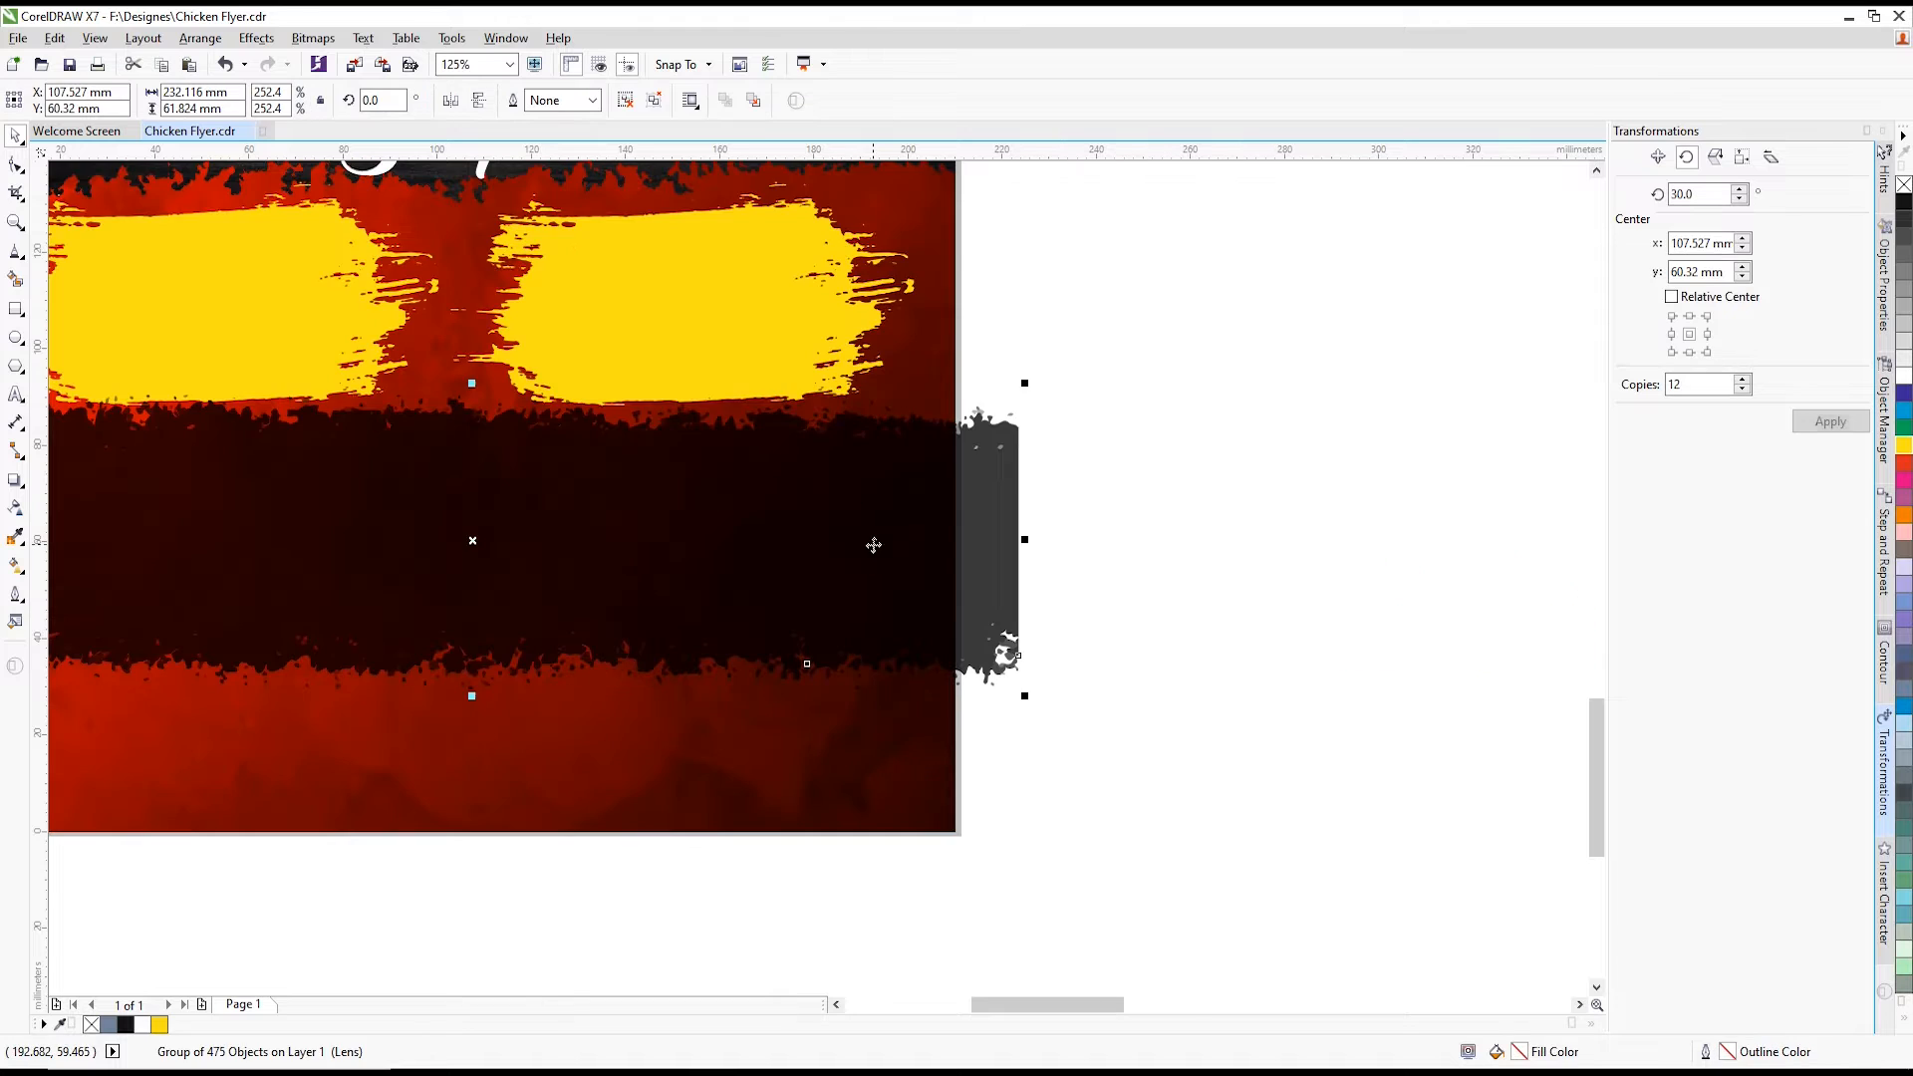
scroll(888, 555, down, 1)
scroll(762, 648, down, 1)
click(781, 611)
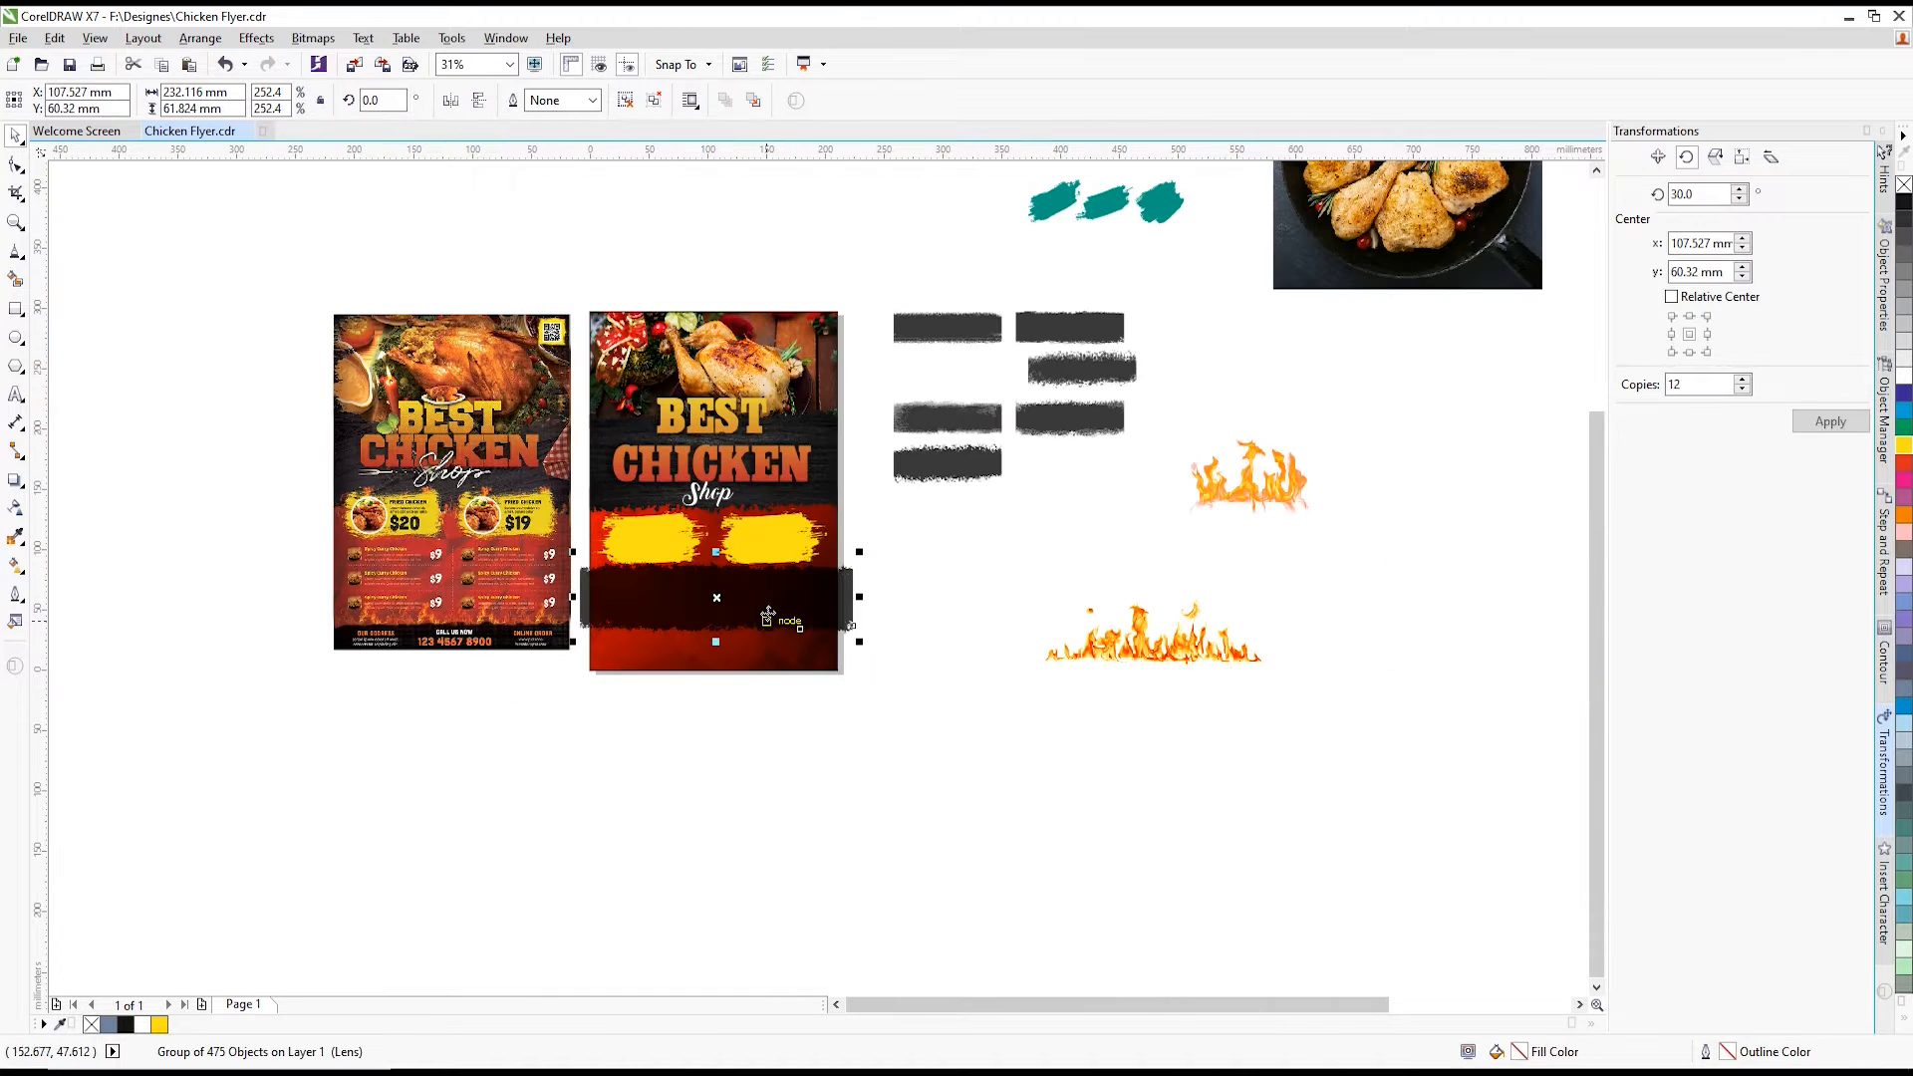
scroll(772, 609, up, 1)
drag(762, 607, 734, 608)
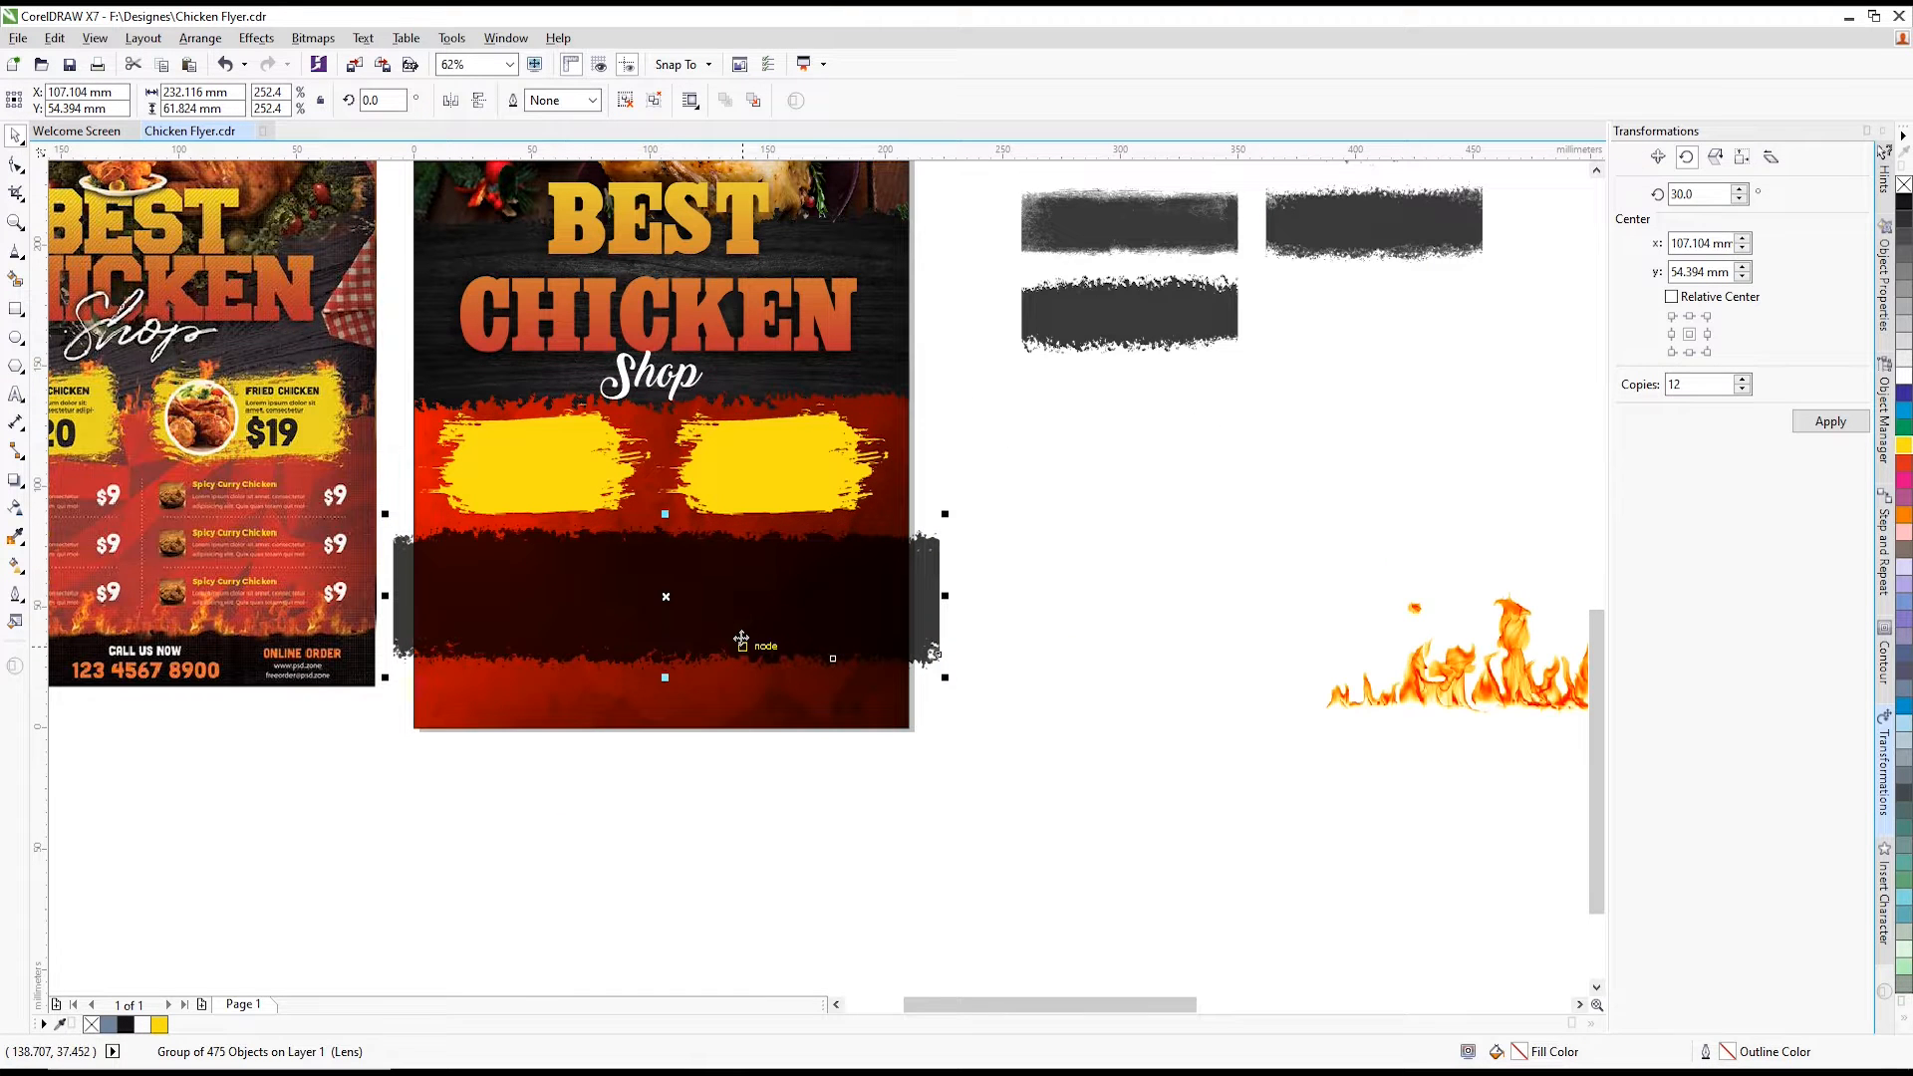
- Create a torn-edged footer shape with Smart Fill in the area below the dark brush band, and select the band
click(15, 279)
click(519, 689)
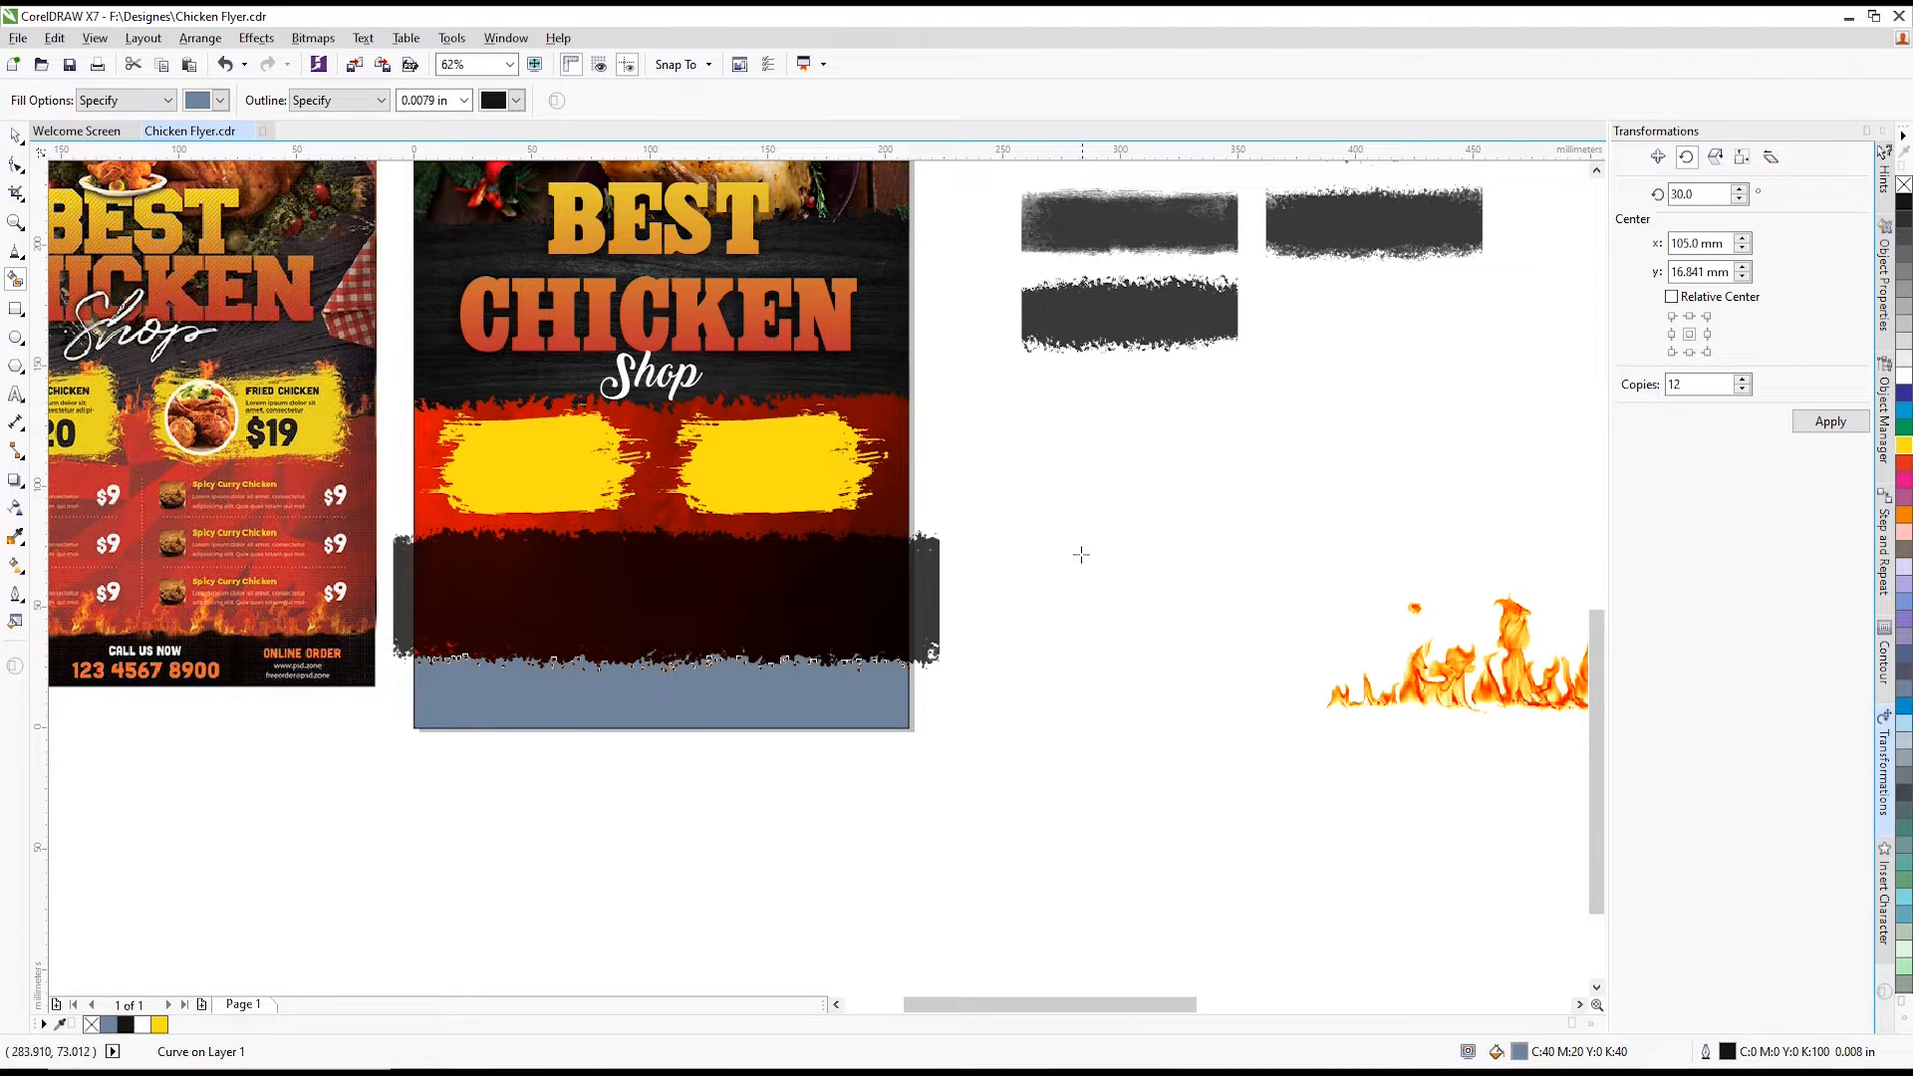
click(15, 134)
click(938, 599)
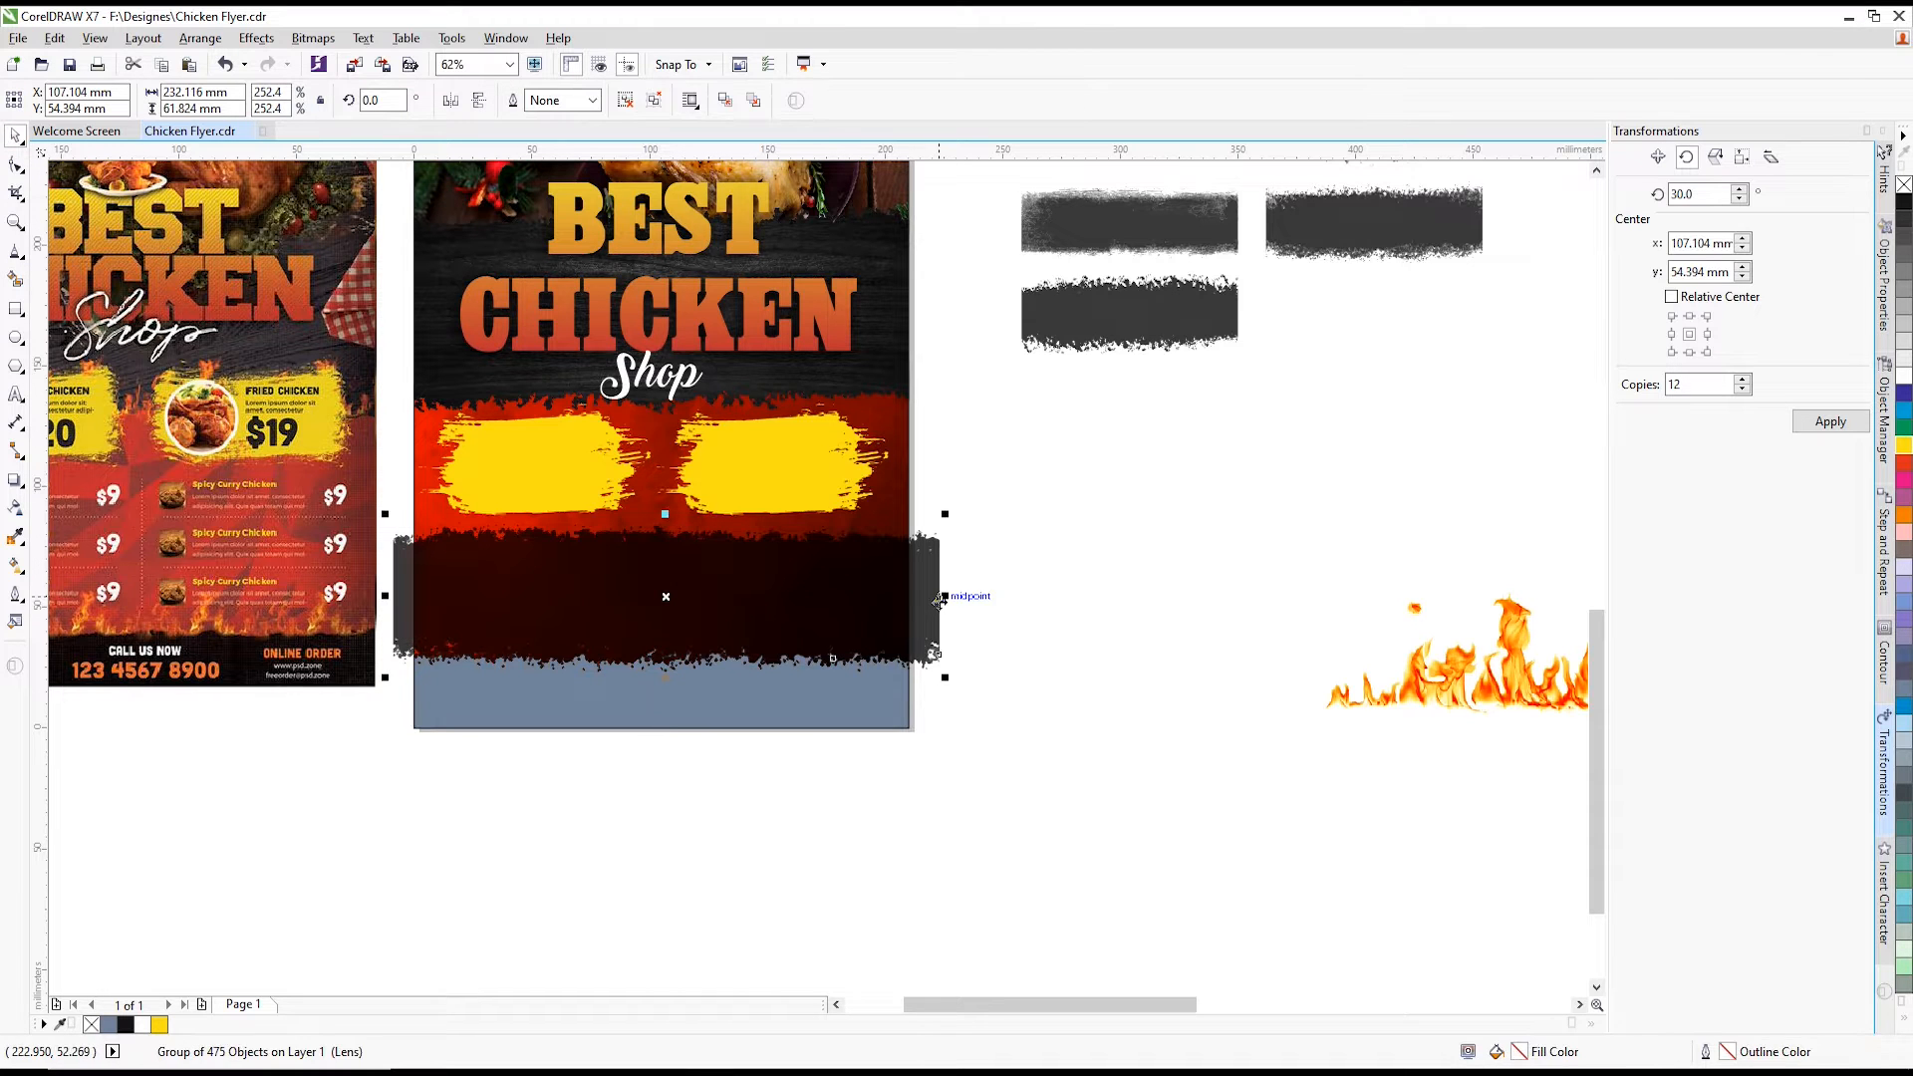
- Delete the dark brush band and stretch the torn-edged footer shape to about 33.9 mm tall
key(Delete)
click(652, 665)
scroll(652, 665, up, 2)
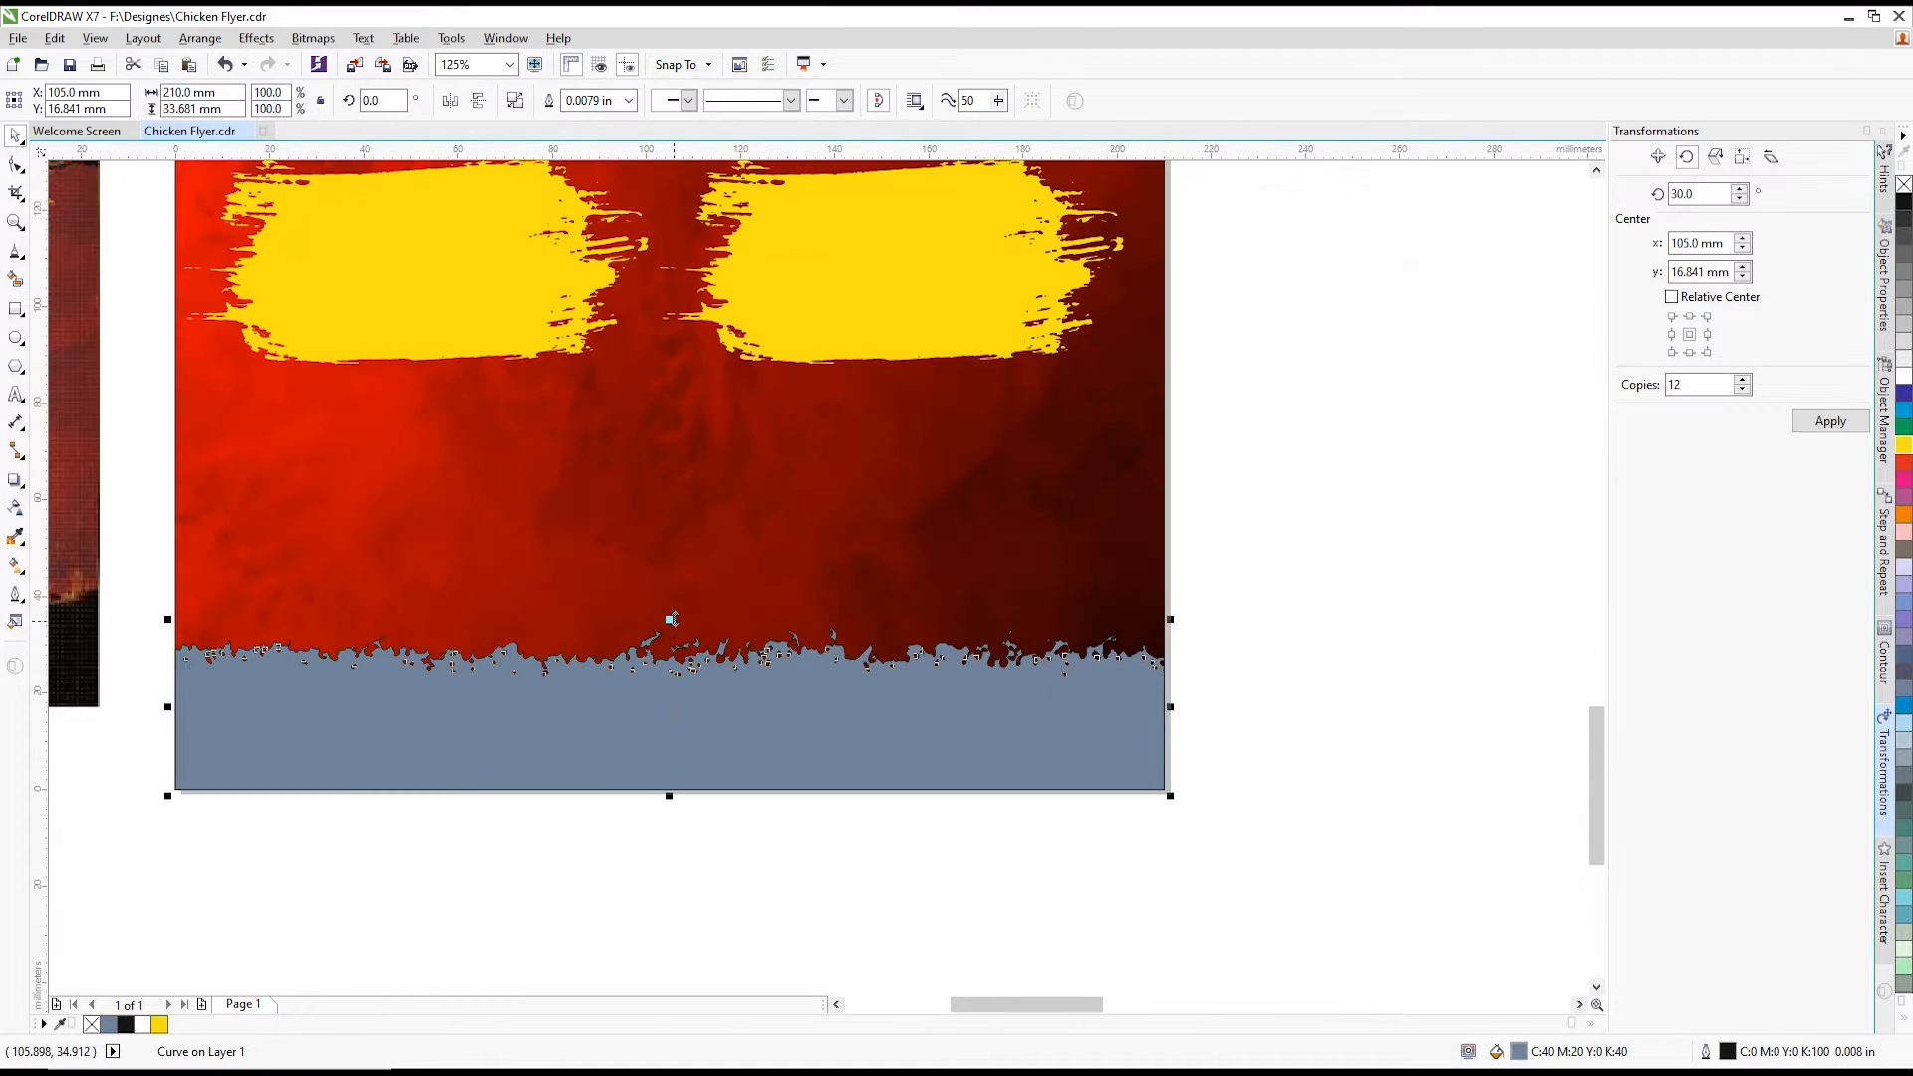
mouse_move(670, 616)
mouse_down()
mouse_move(670, 592)
mouse_move(669, 615)
mouse_up()
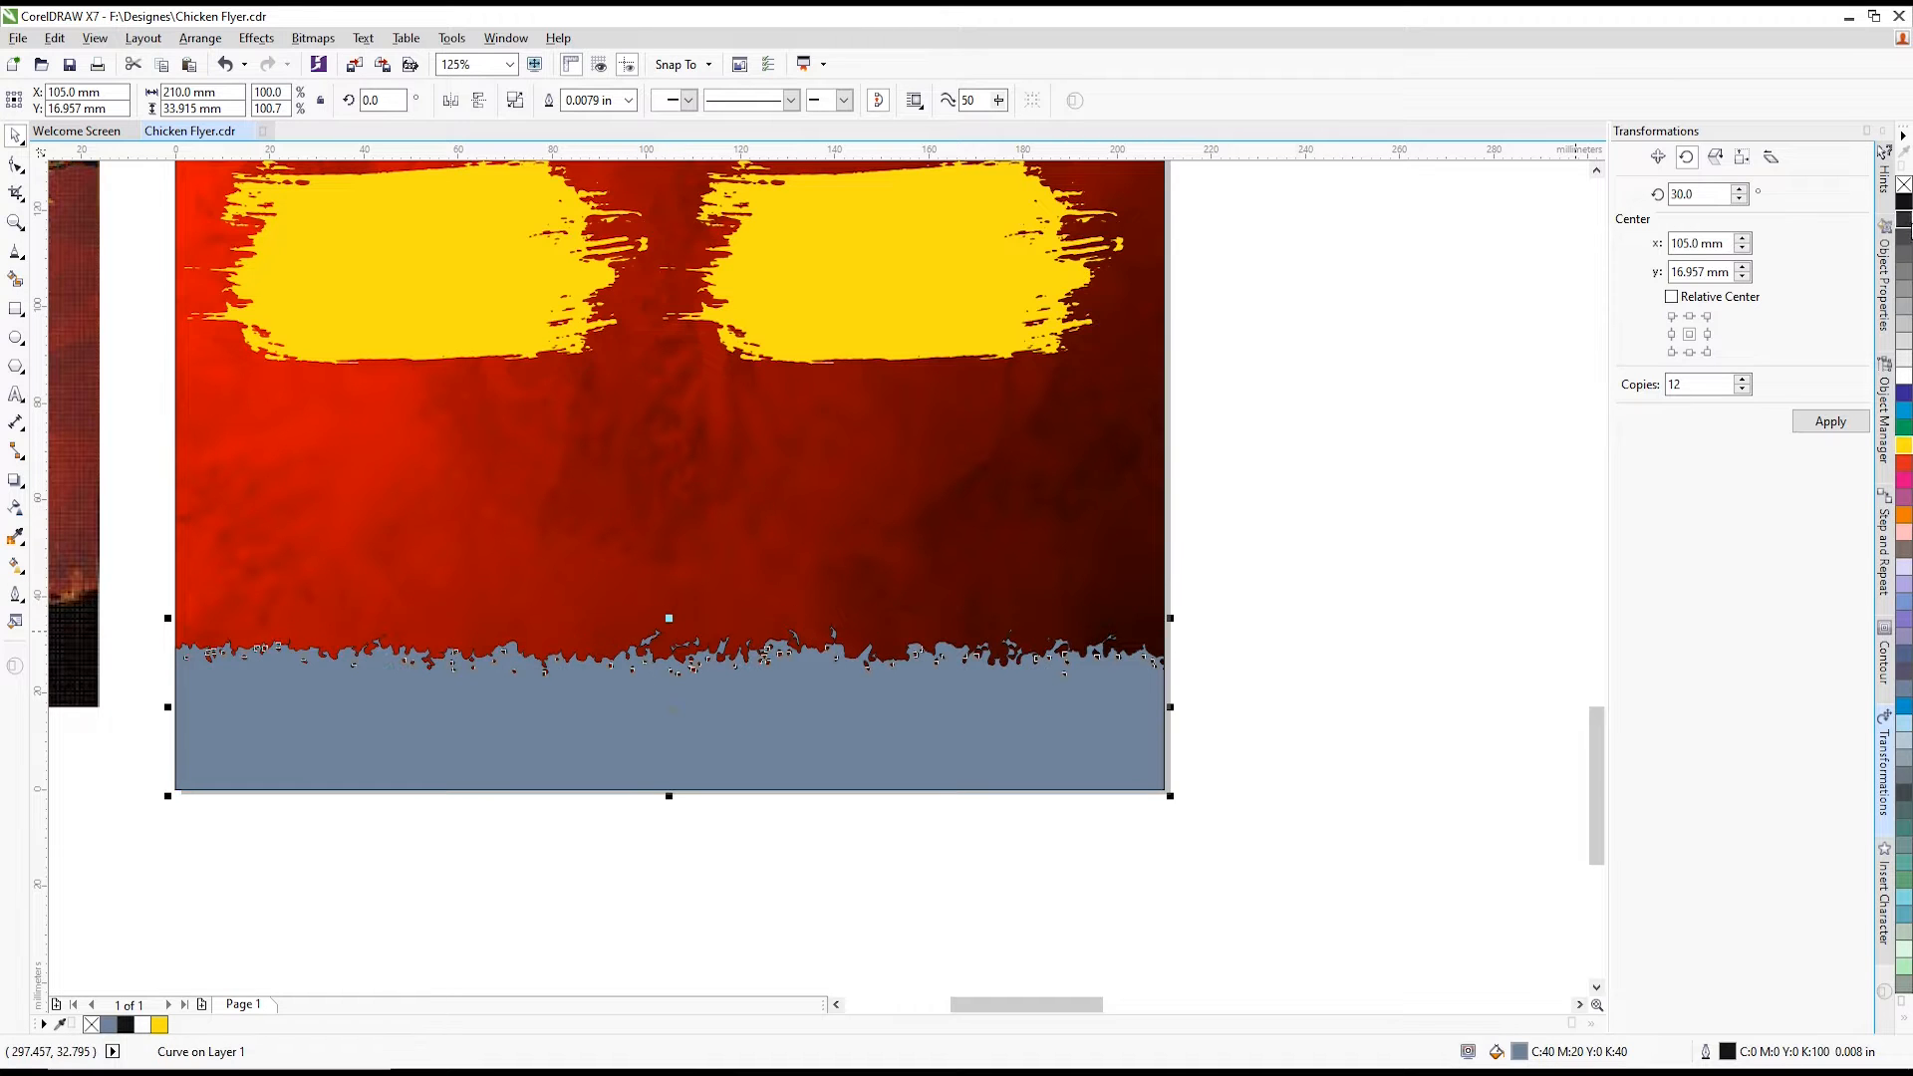
- Fill the torn-edged footer shape with black (K100) and set its outline width to None
click(1904, 203)
key(F12)
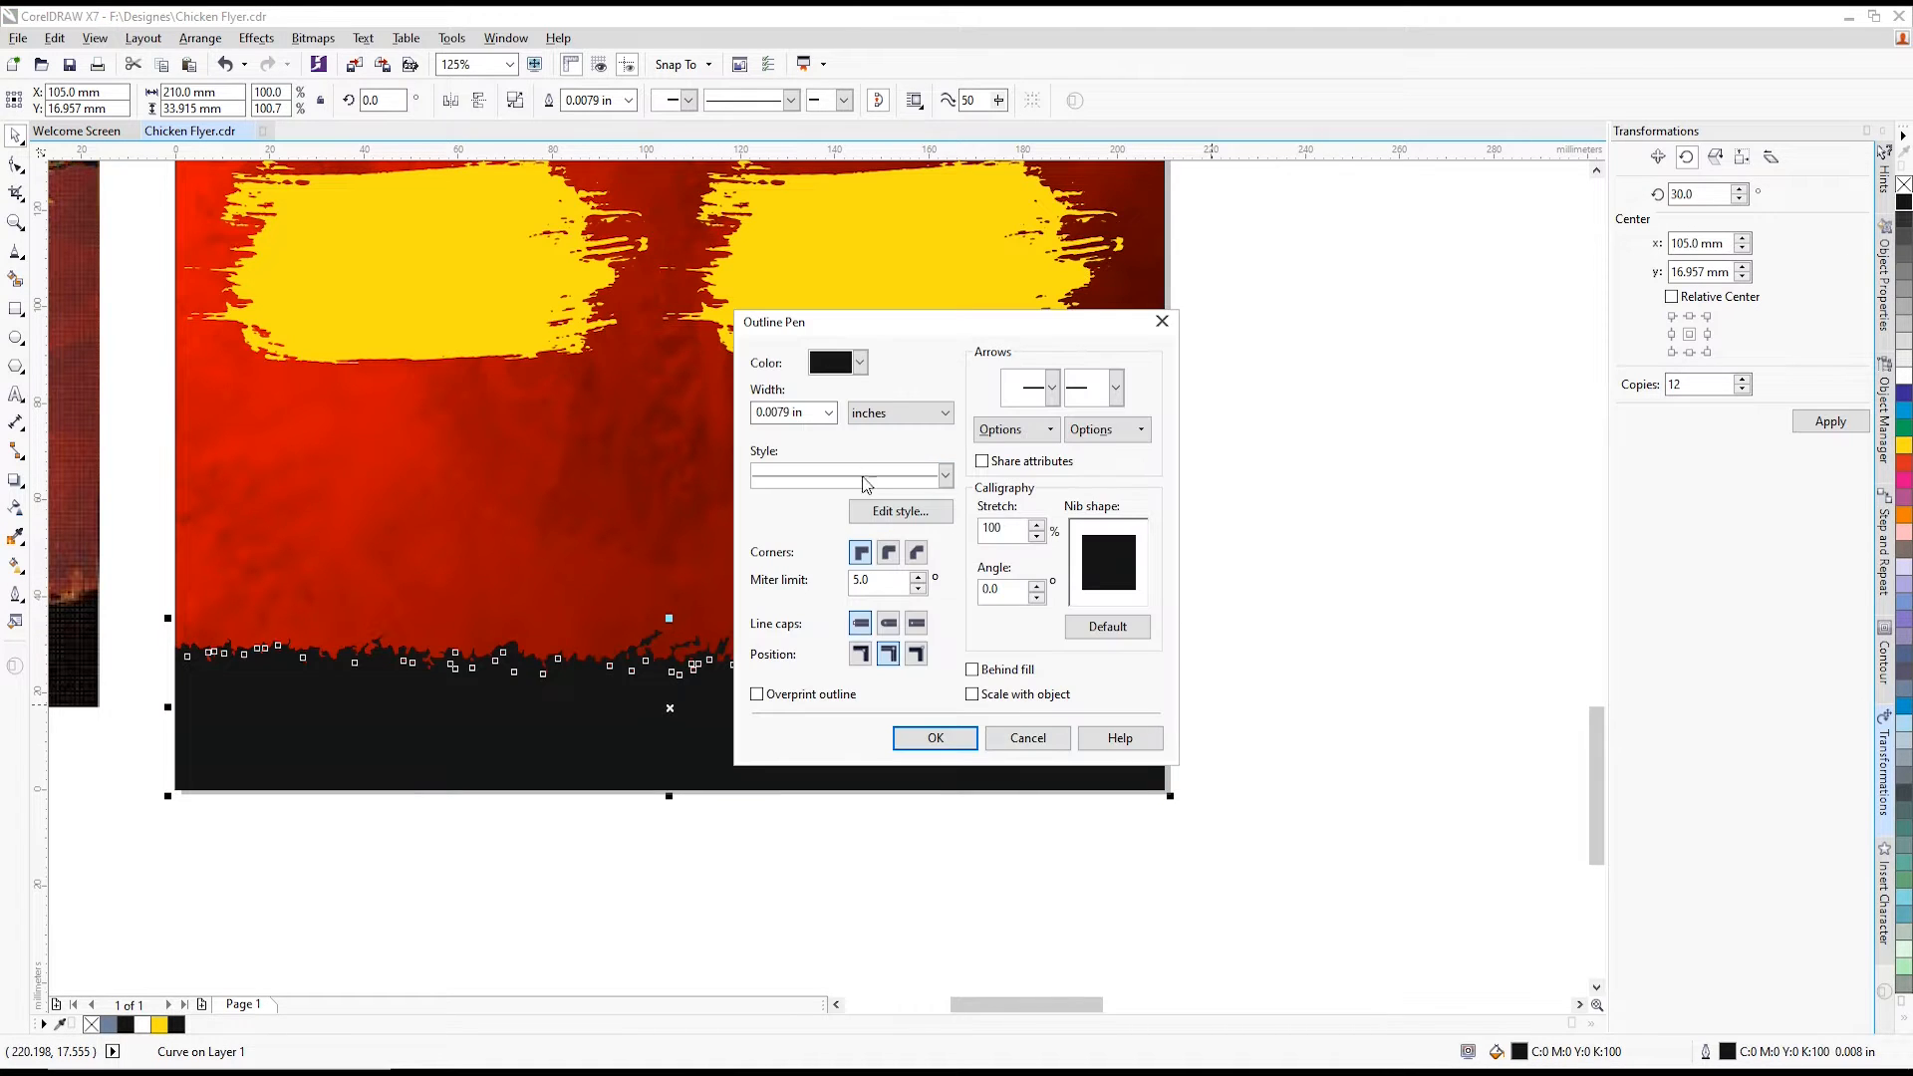
click(828, 413)
click(787, 433)
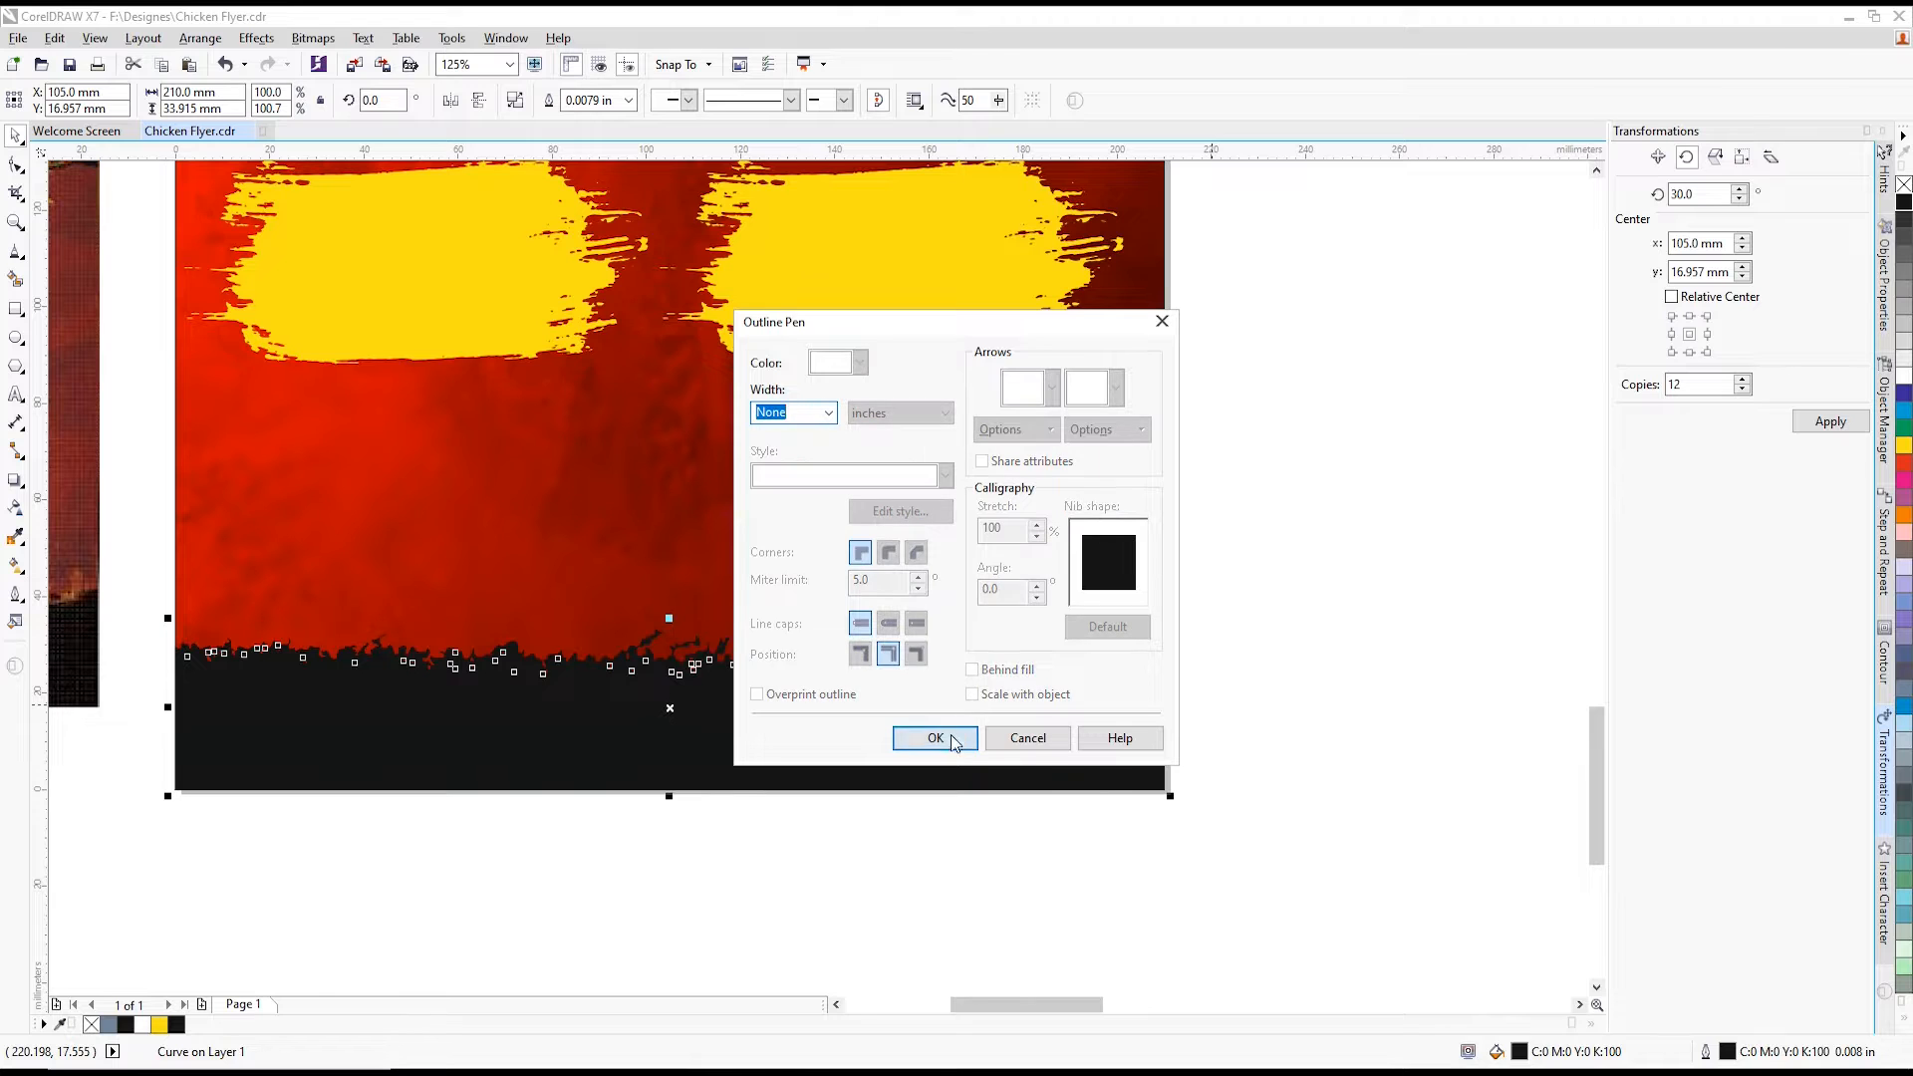
click(935, 737)
click(1289, 697)
scroll(819, 713, down, 4)
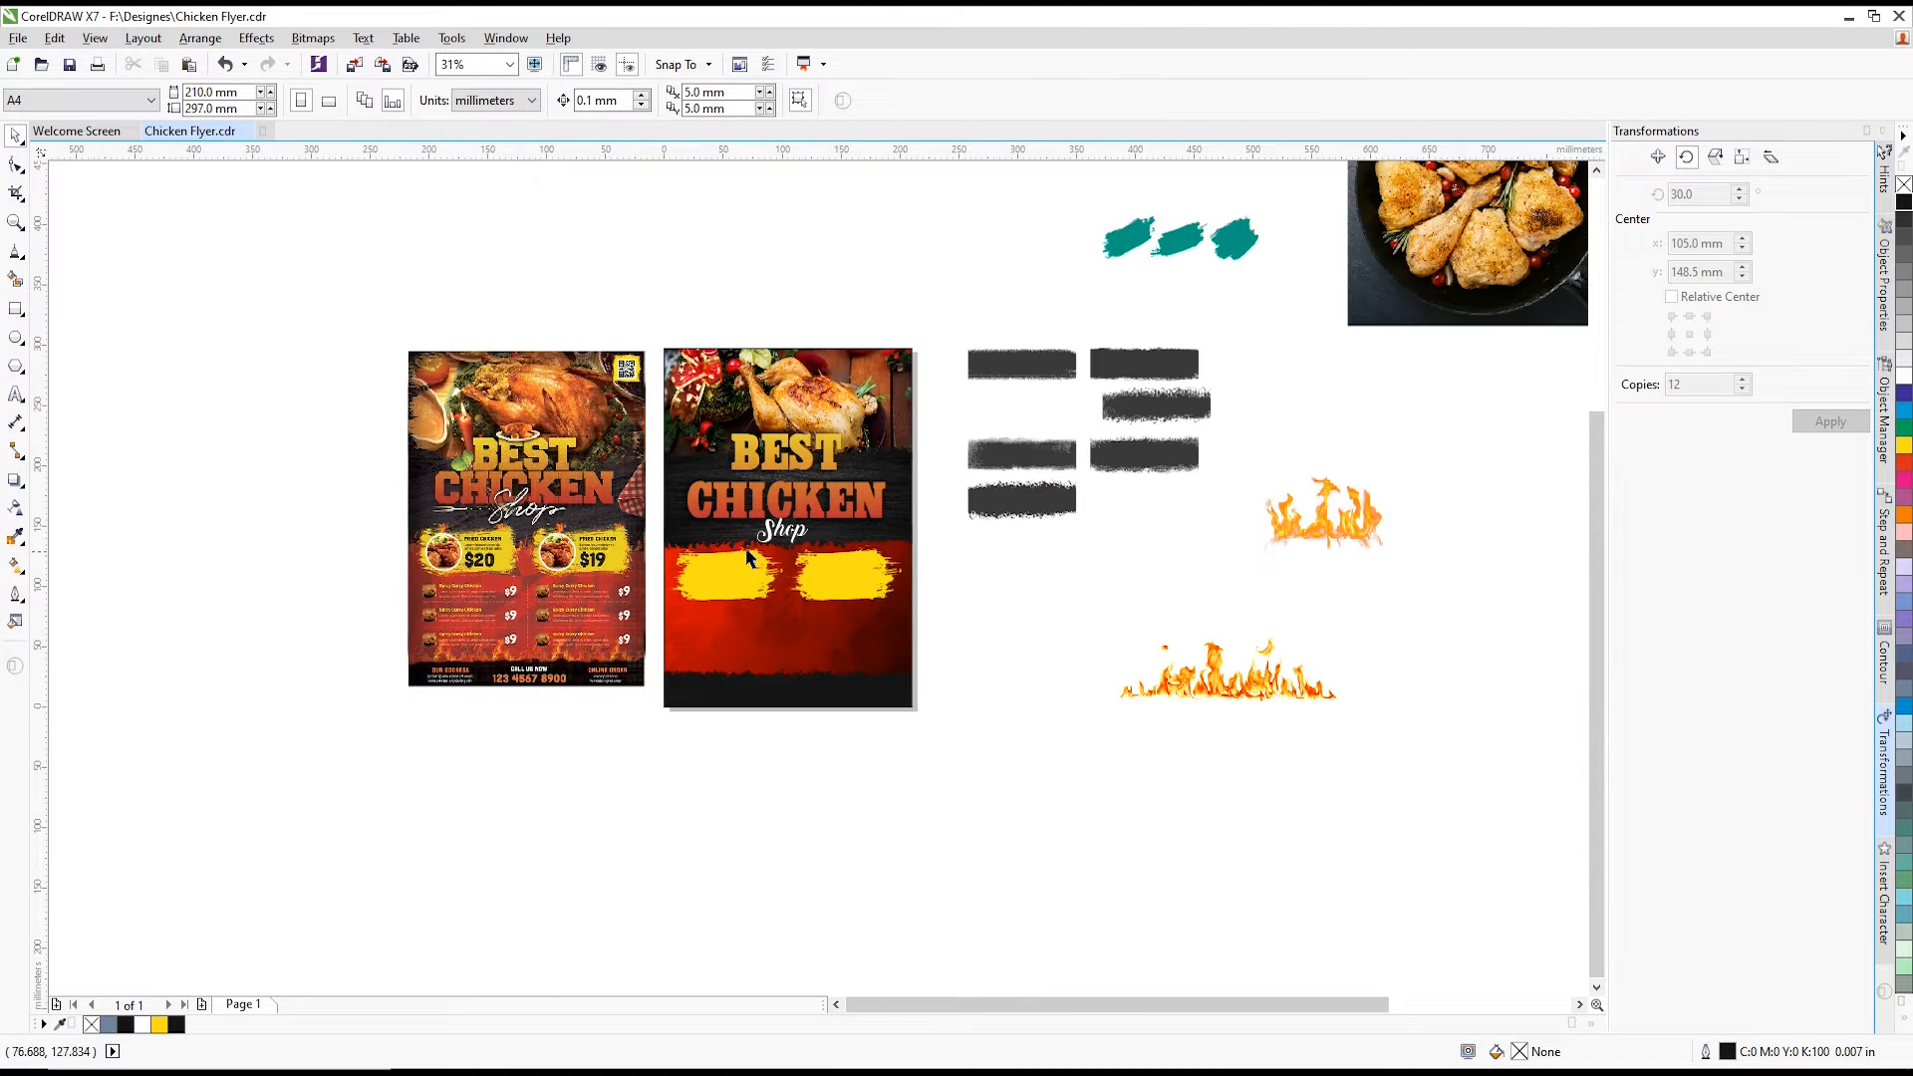
scroll(696, 558, up, 2)
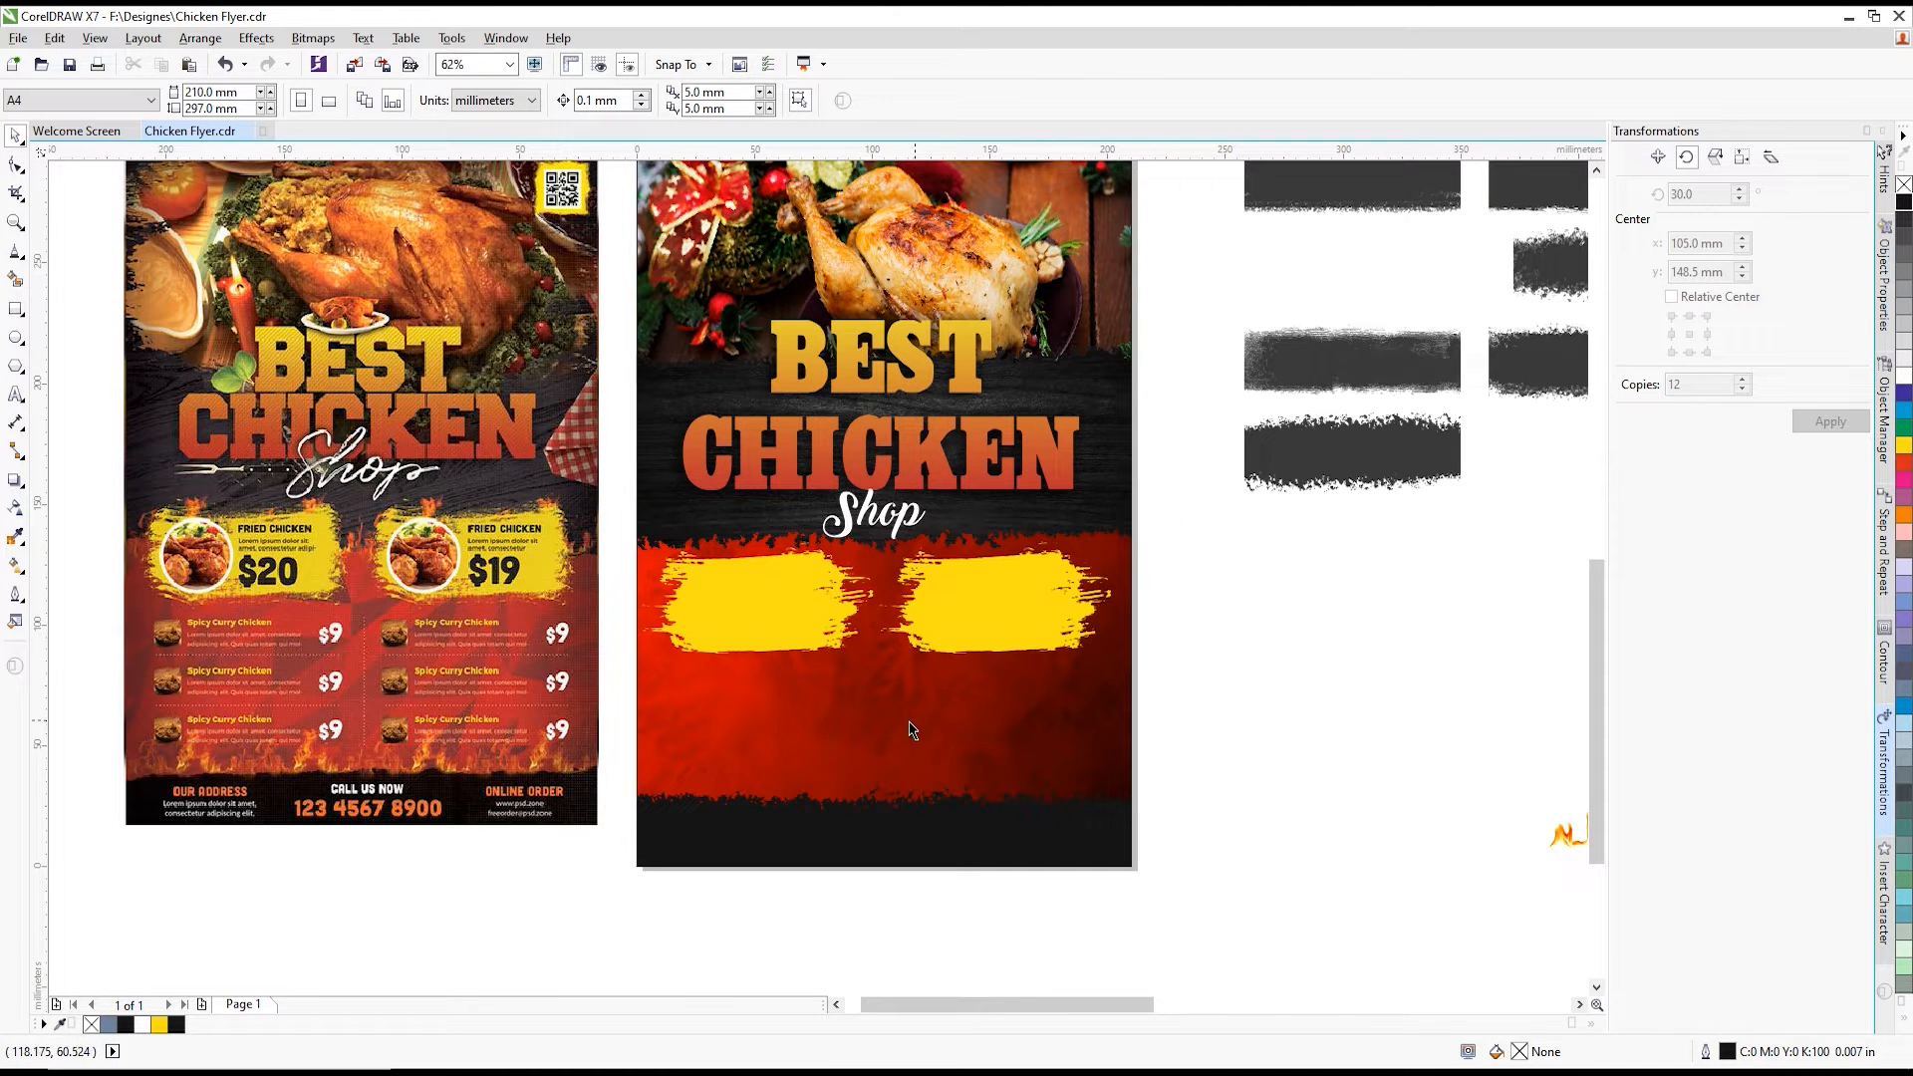
click(17, 340)
scroll(706, 605, up, 2)
drag(644, 547, 765, 695)
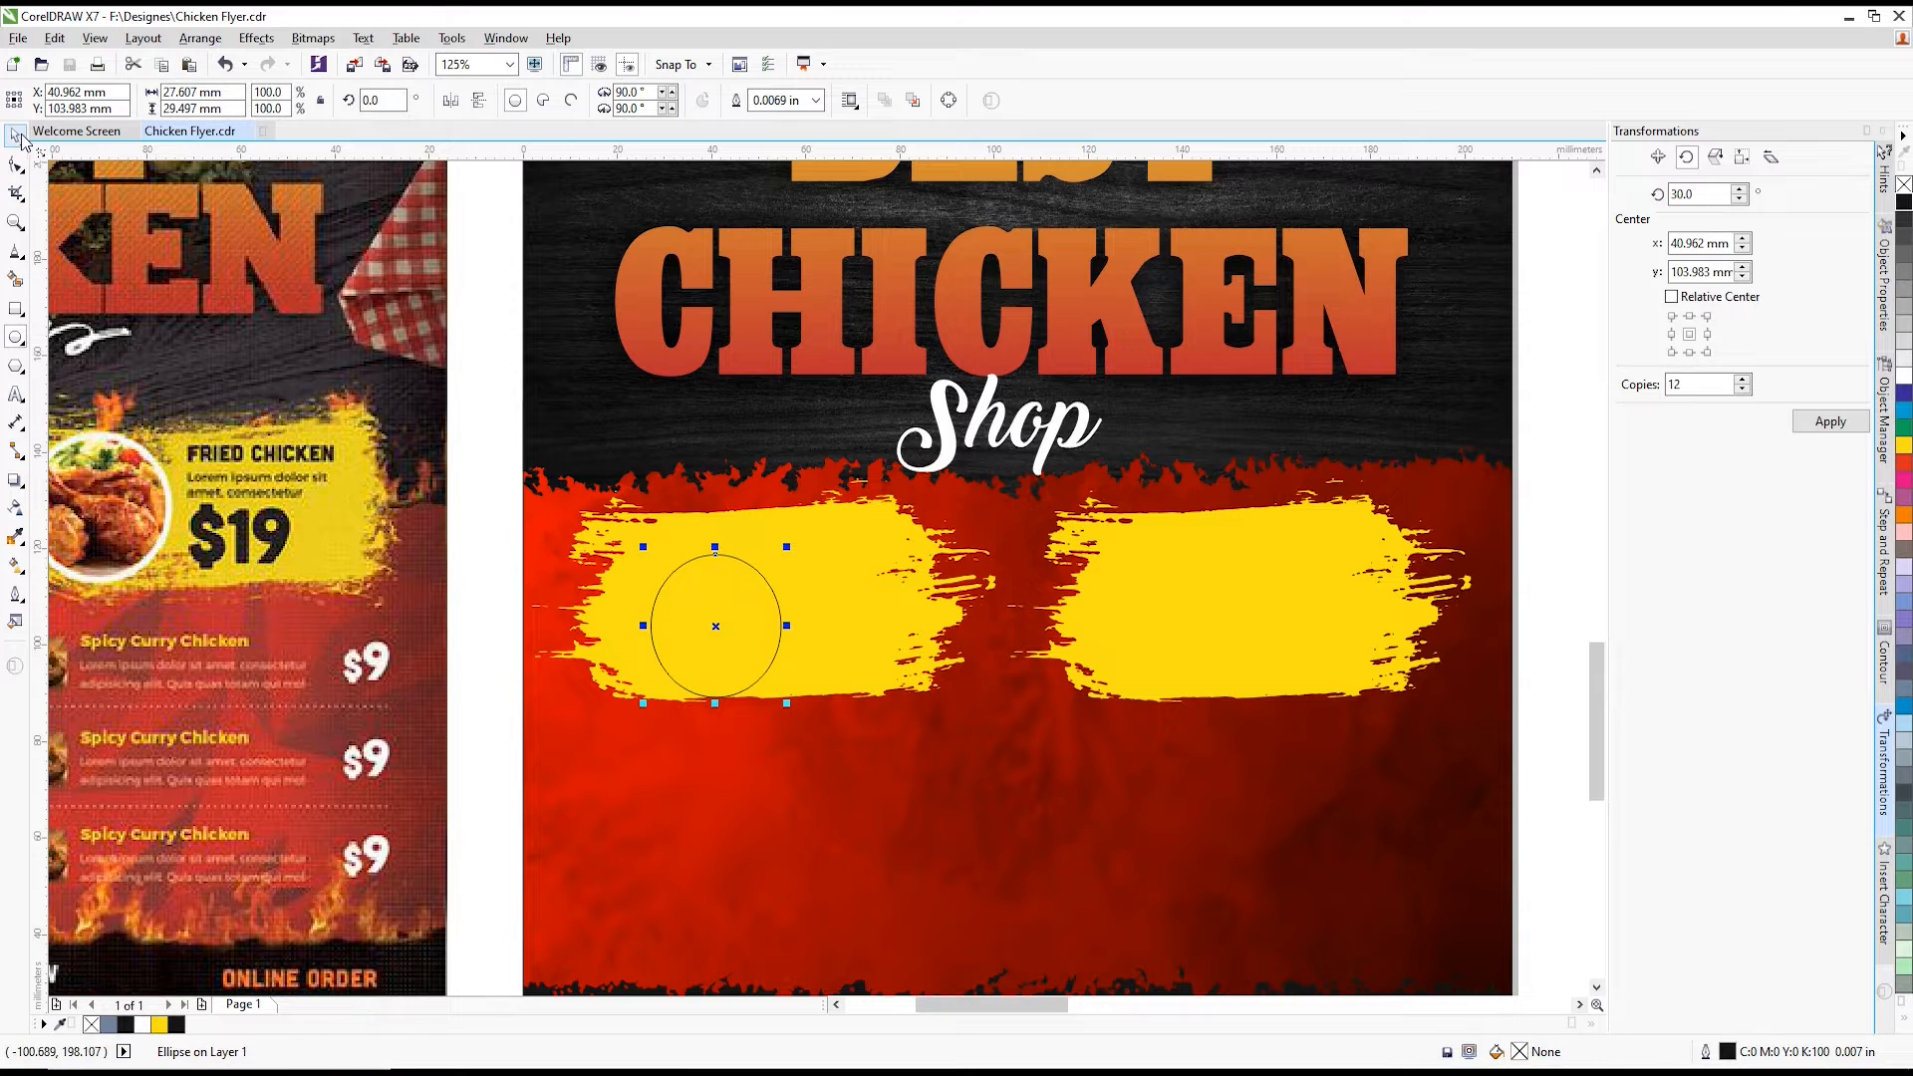
scroll(973, 575, down, 2)
scroll(842, 592, up, 2)
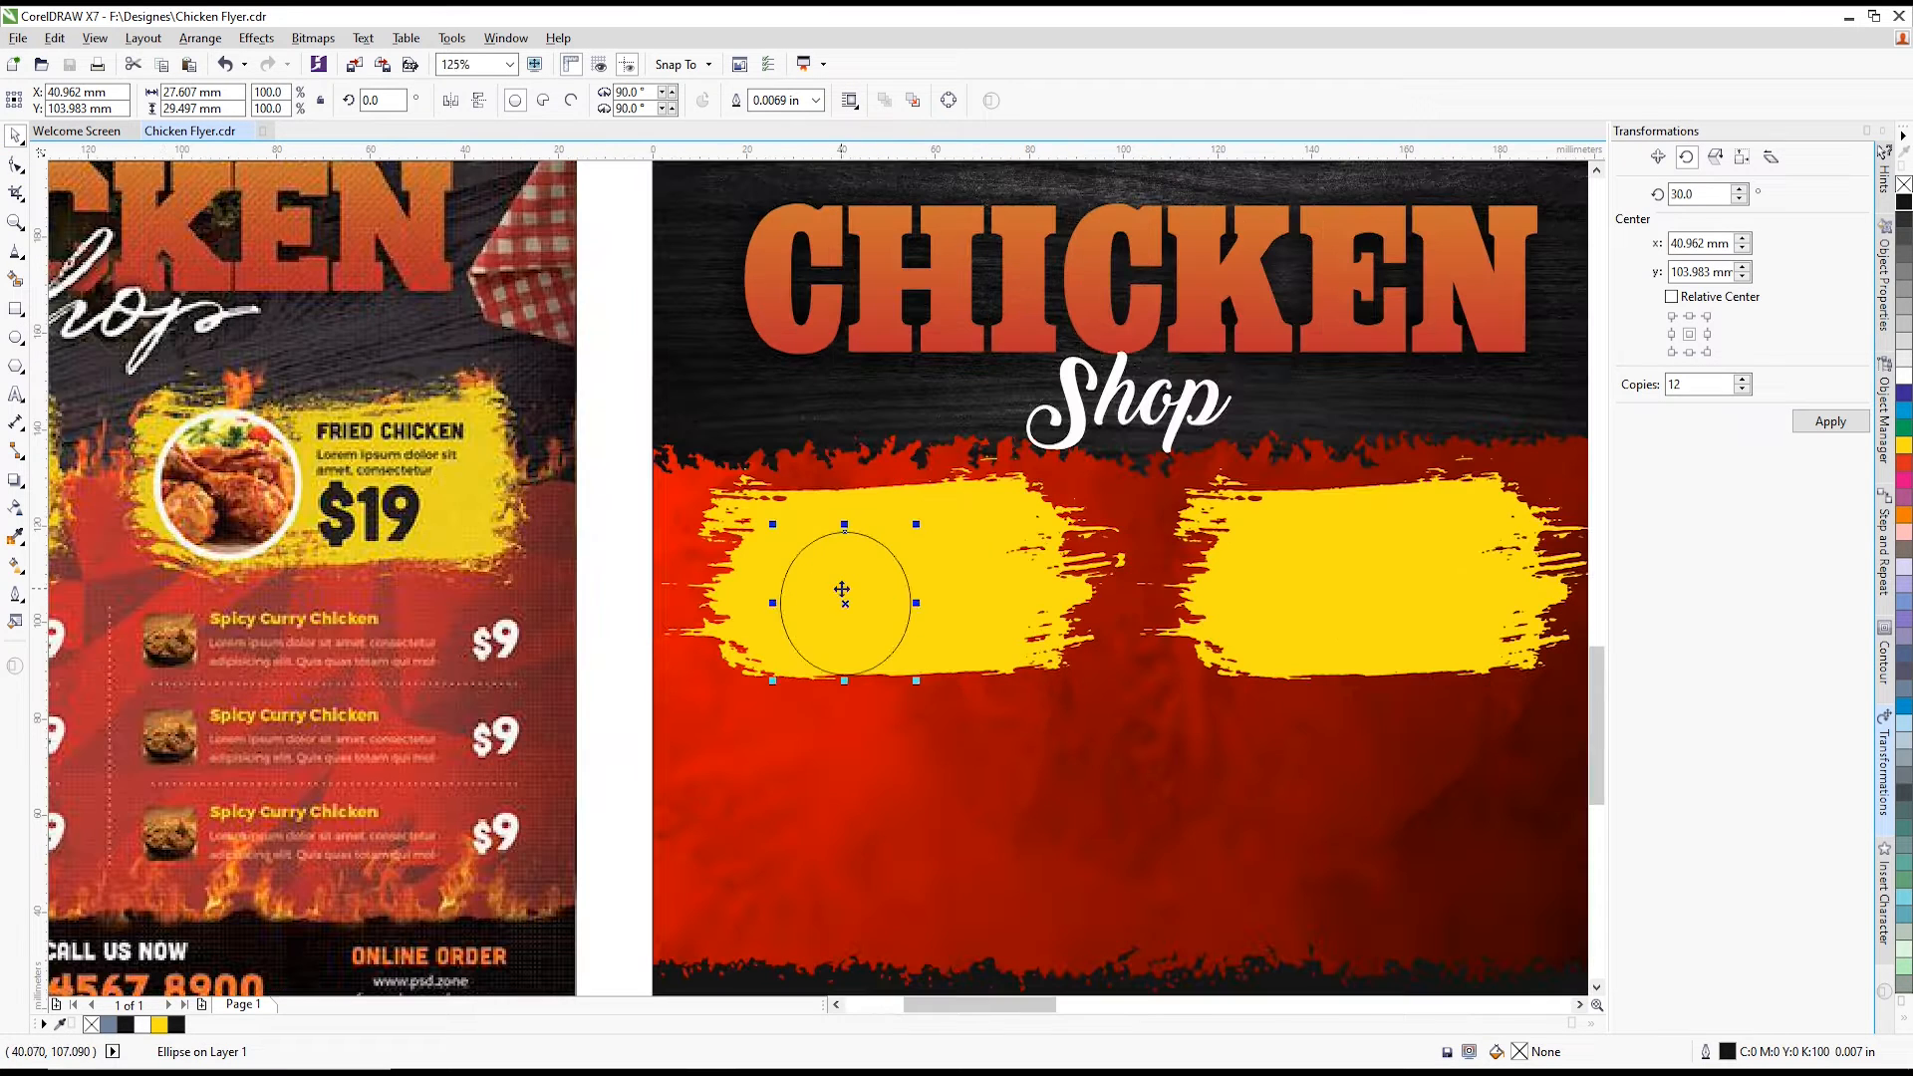
key(Delete)
click(14, 368)
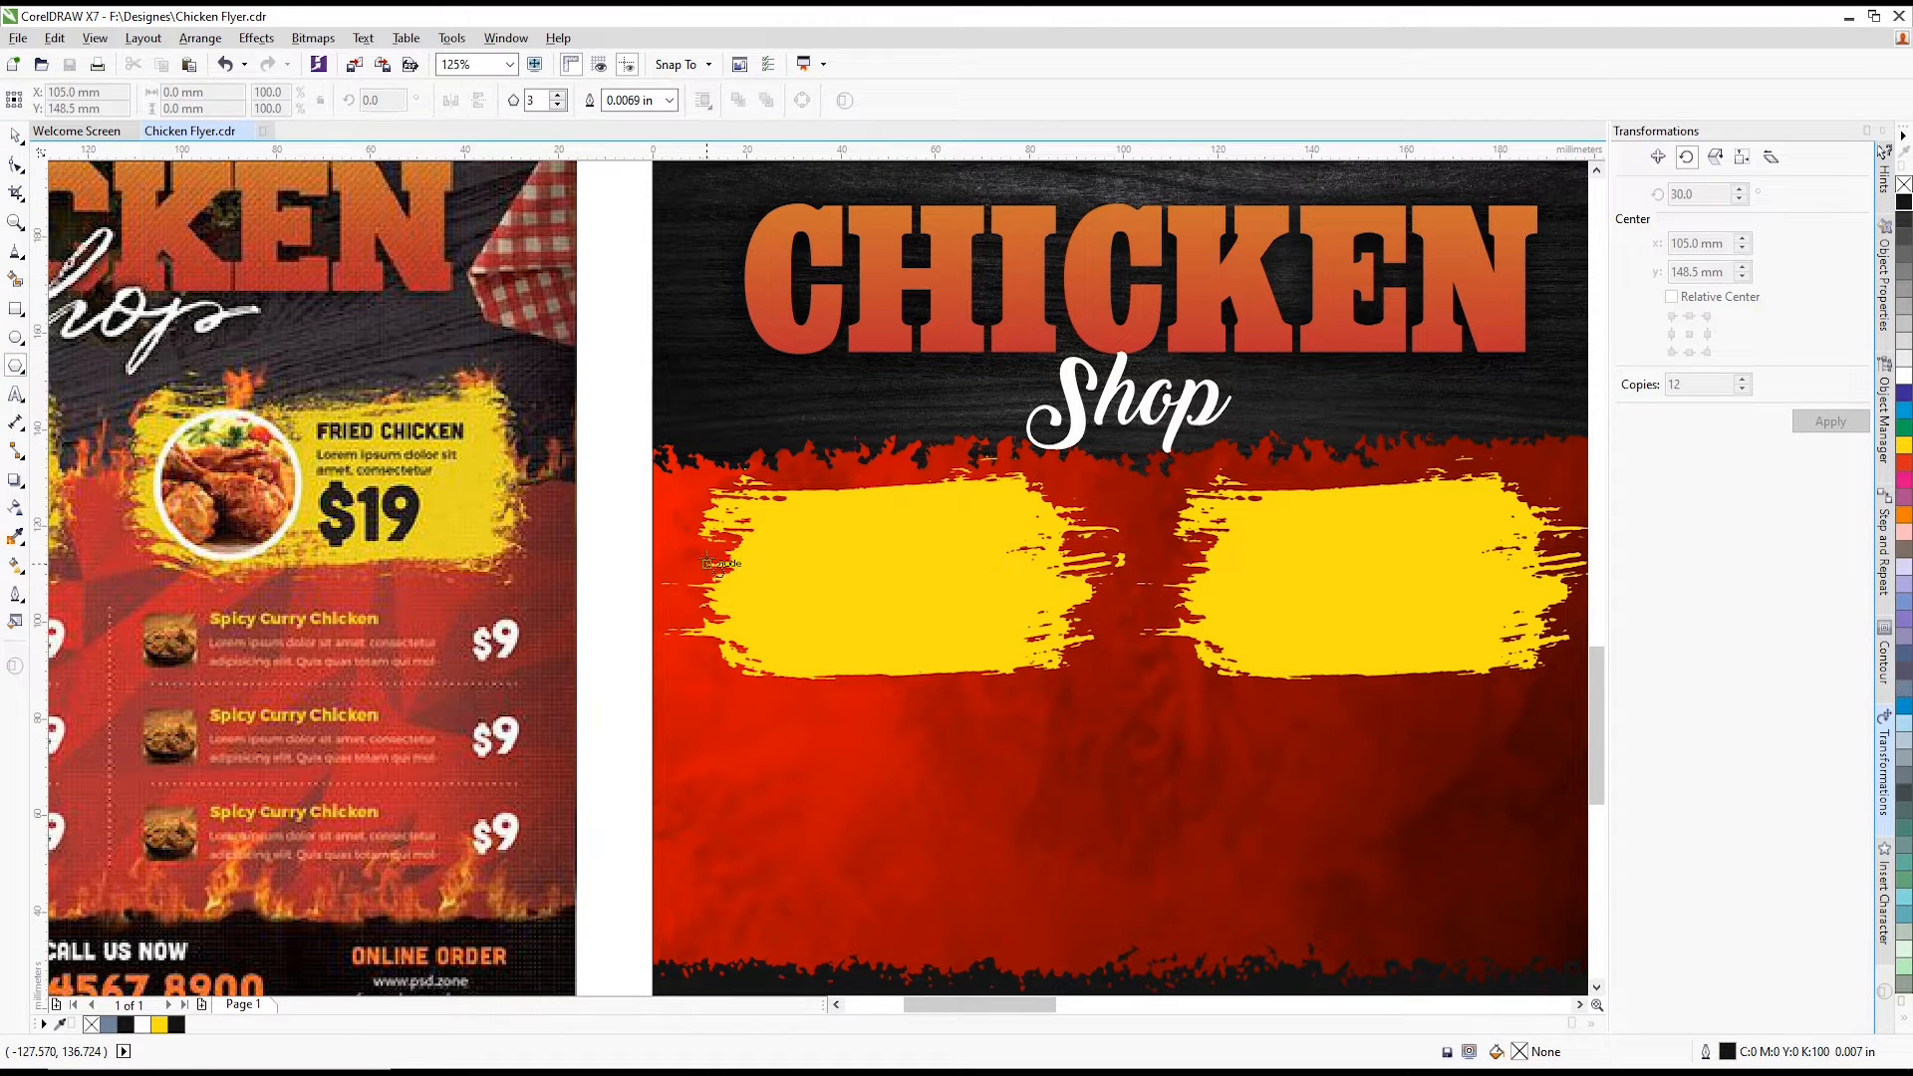
drag(762, 509, 842, 580)
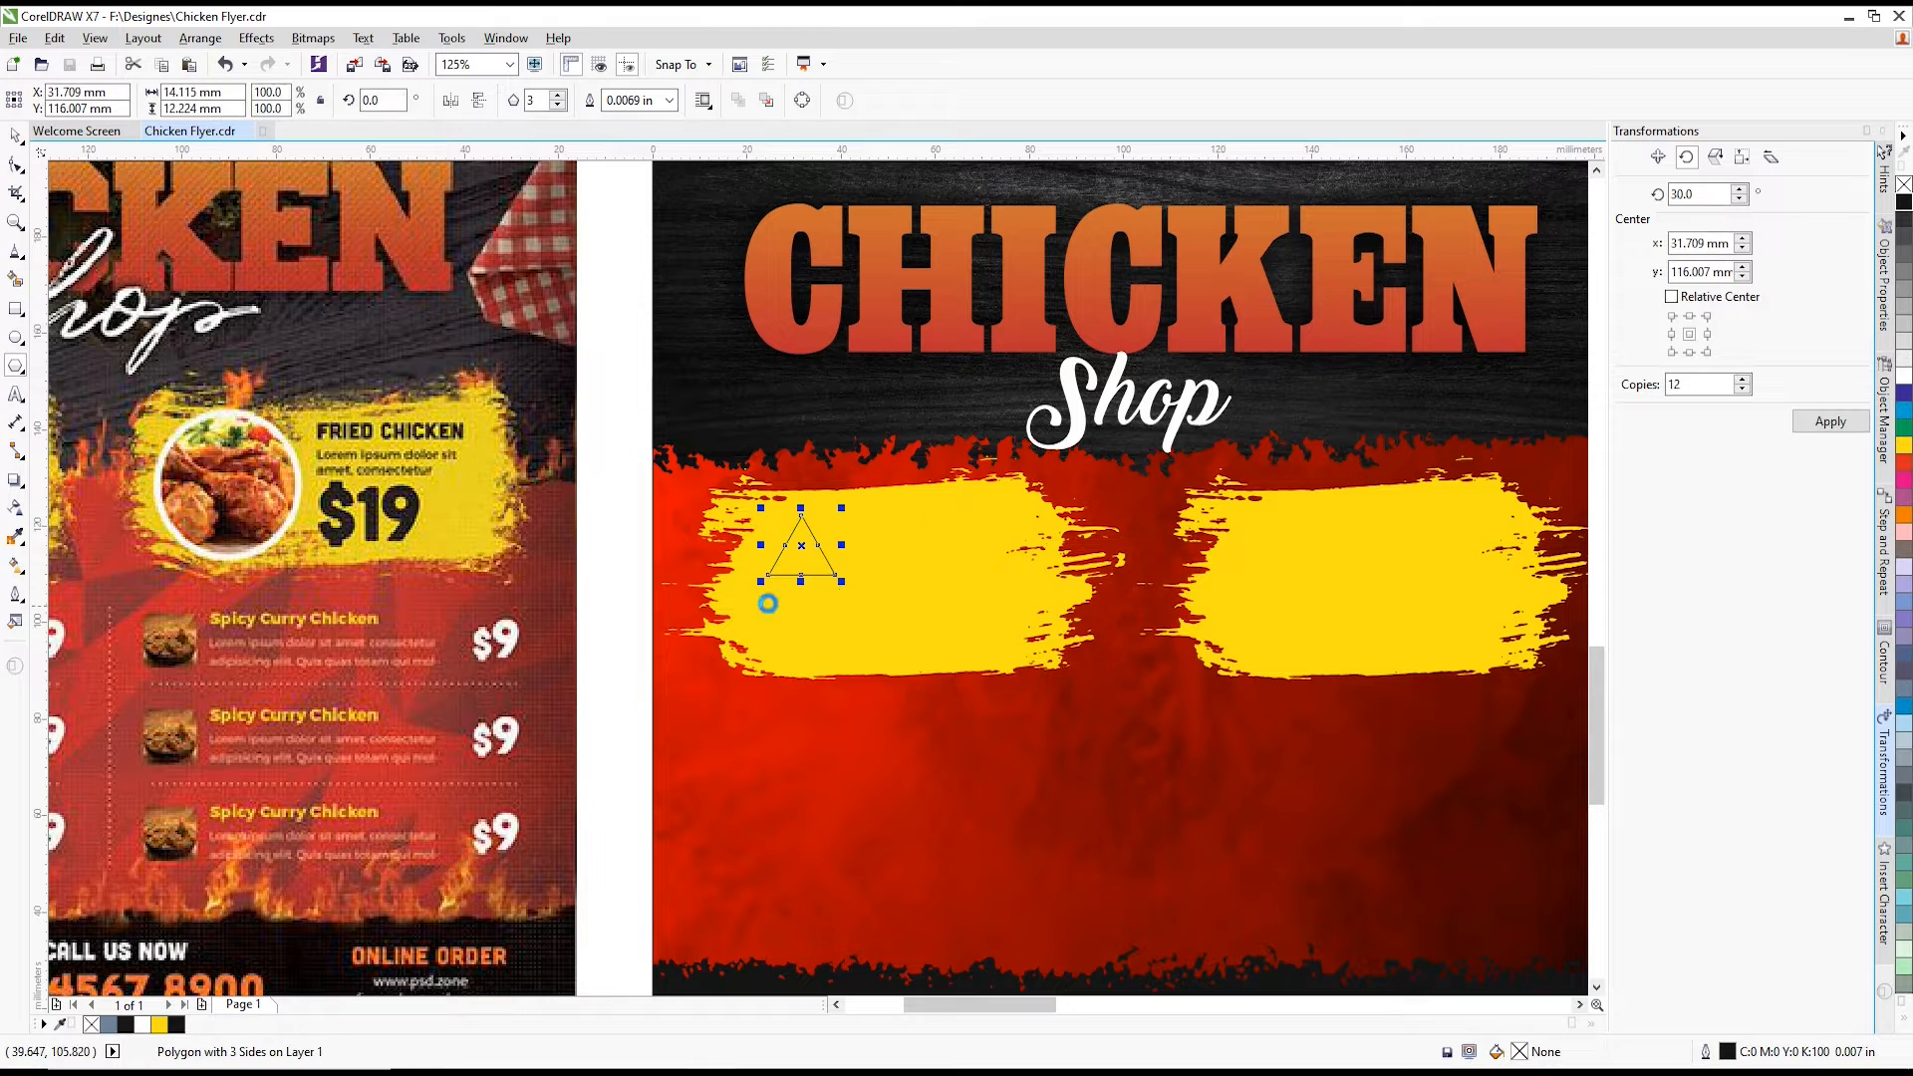
key(ctrl+z)
- Draw a circle about 31 mm in diameter over the first yellow brush stroke
click(15, 339)
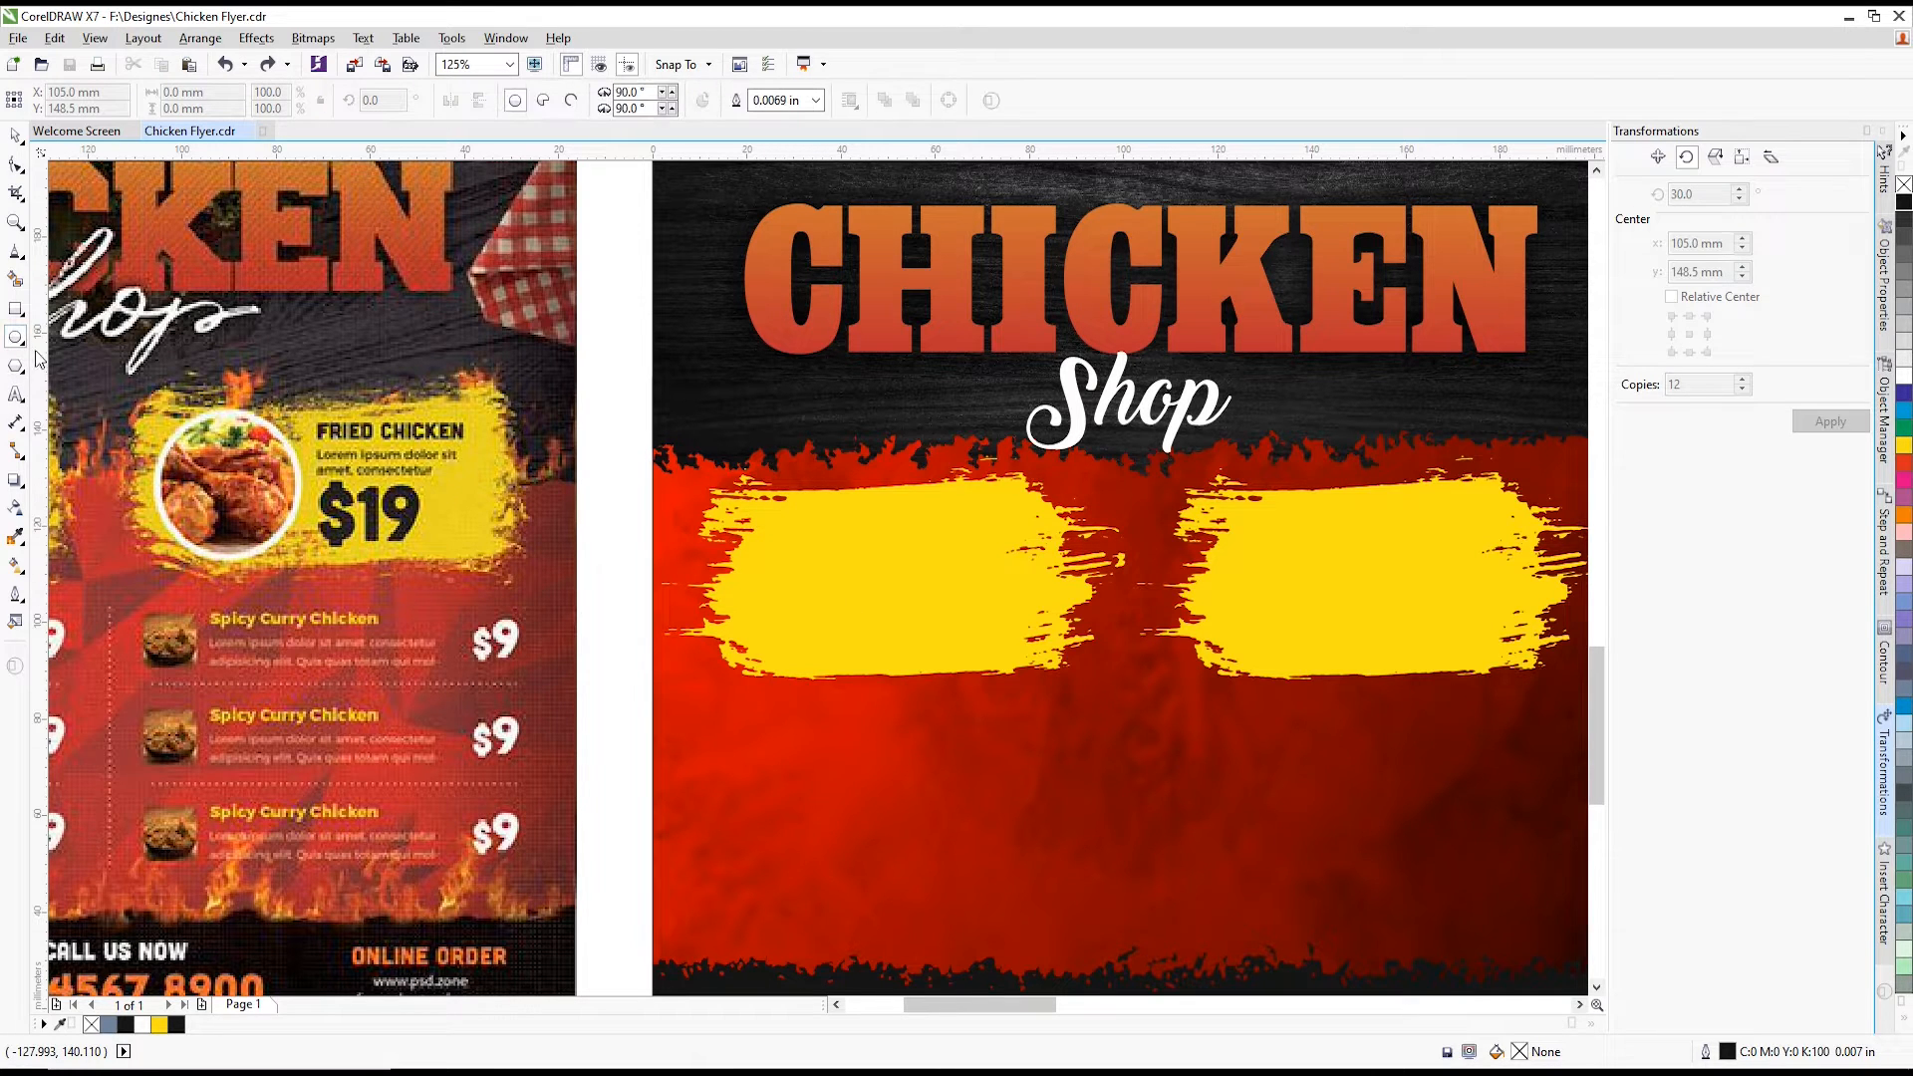
mouse_move(772, 526)
mouse_down()
mouse_move(890, 661)
mouse_move(909, 727)
mouse_up()
click(18, 140)
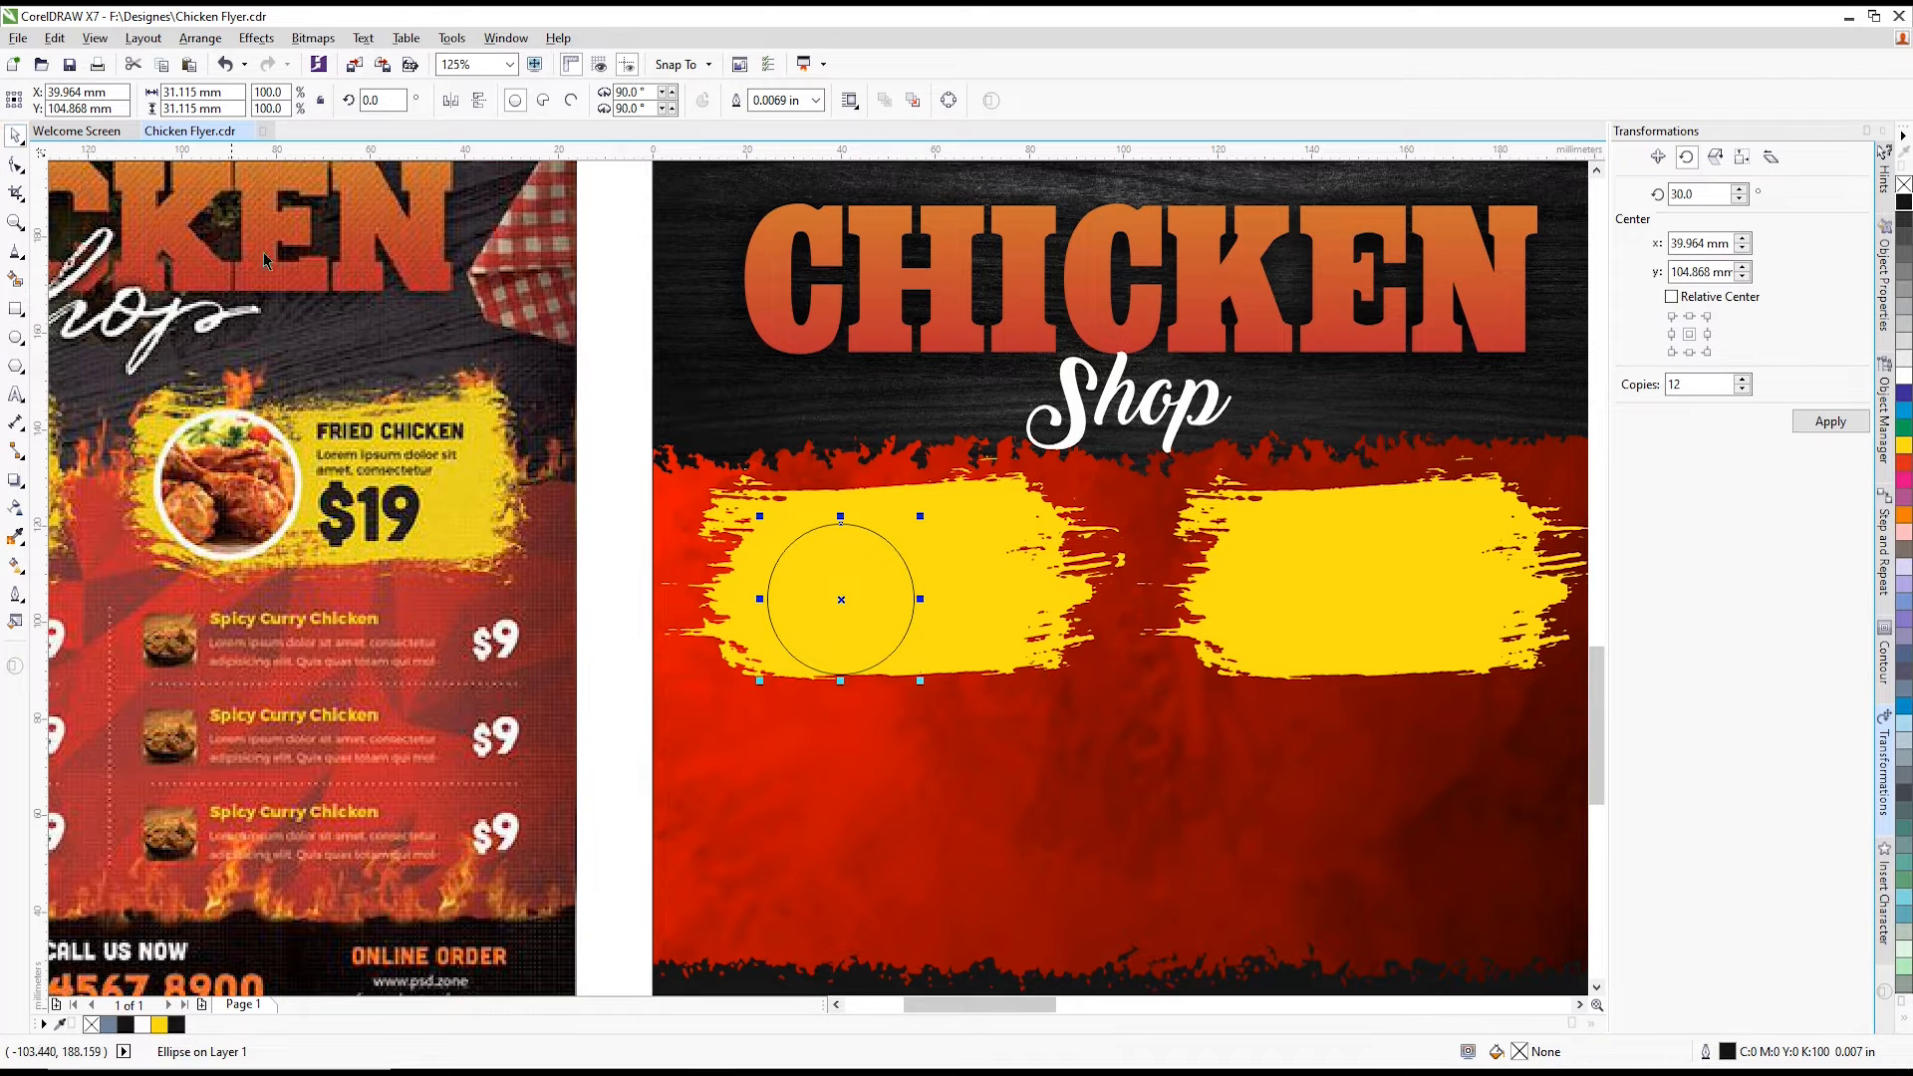
- Select both yellow brush strokes and reduce their height together to about 37 mm, keeping their upper edge in place
click(1058, 585)
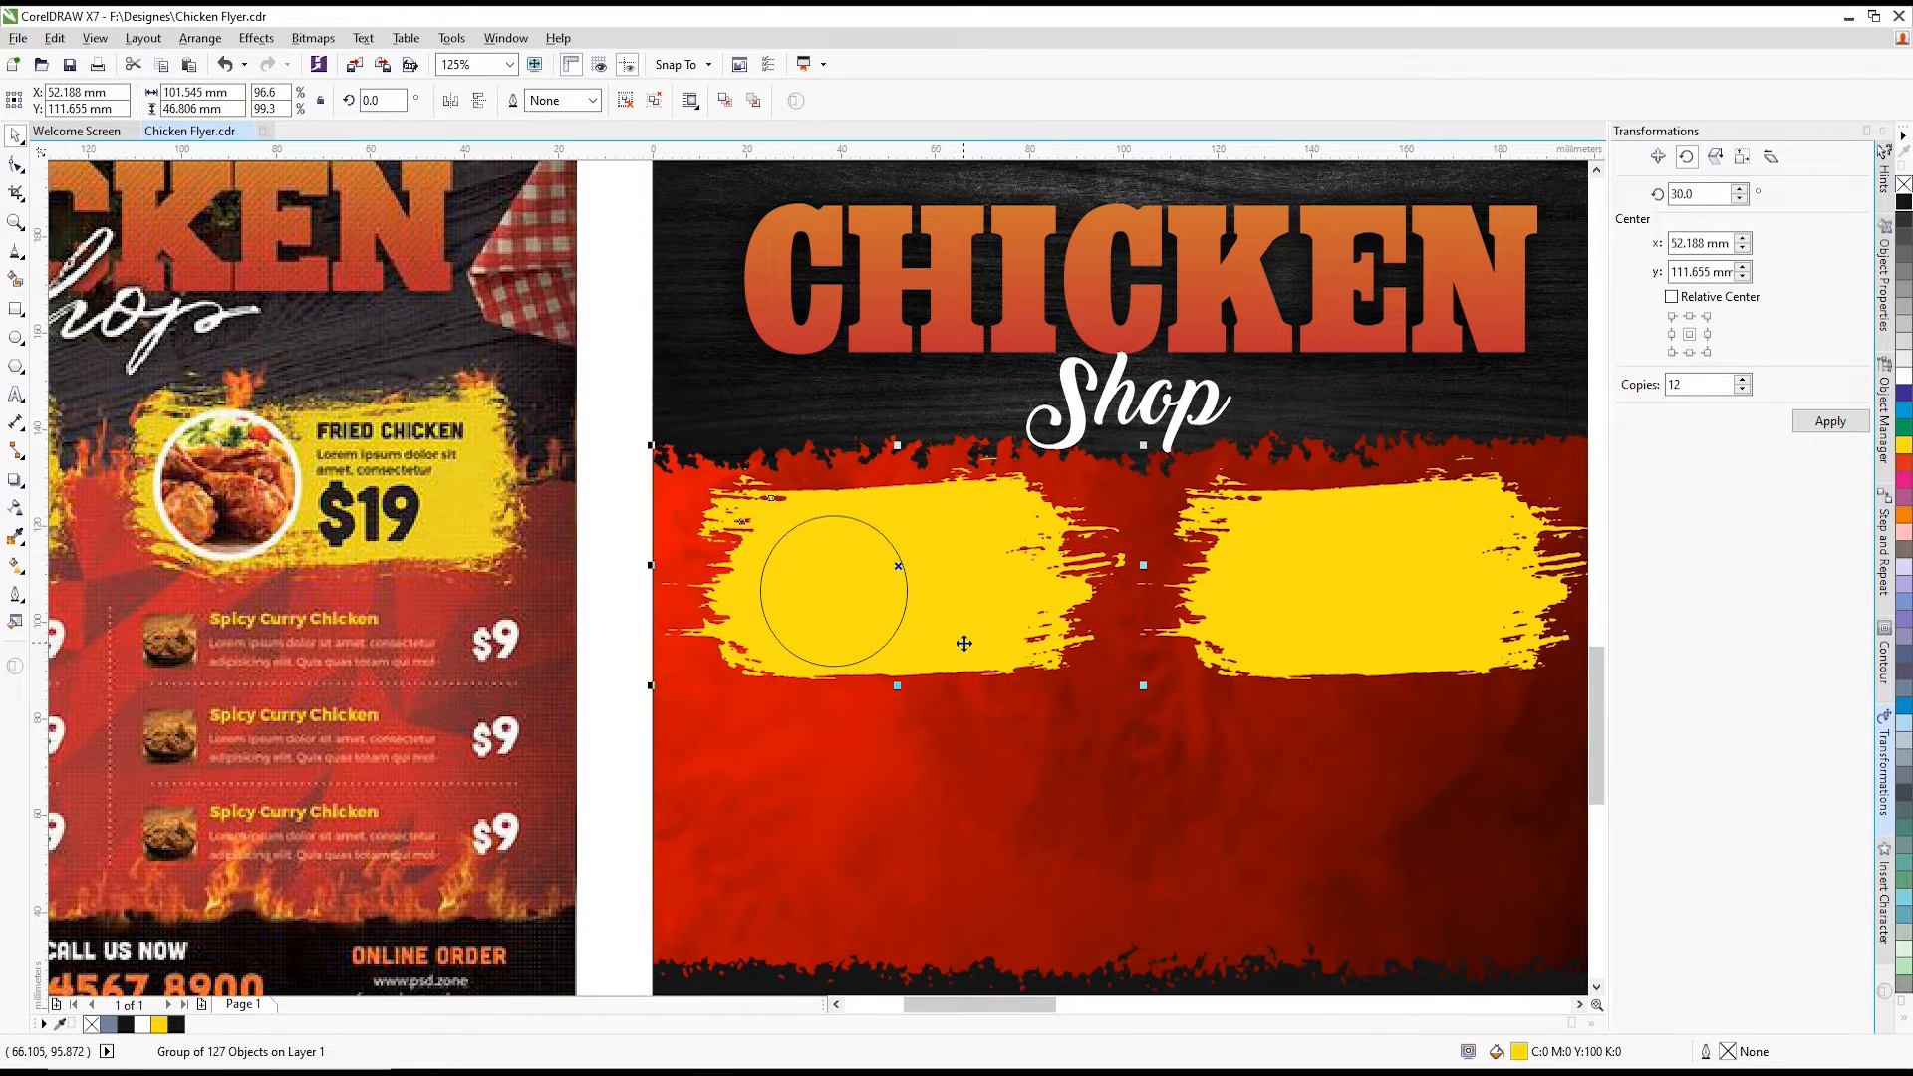
scroll(978, 659, up, 2)
scroll(837, 666, down, 2)
shift+click(1243, 617)
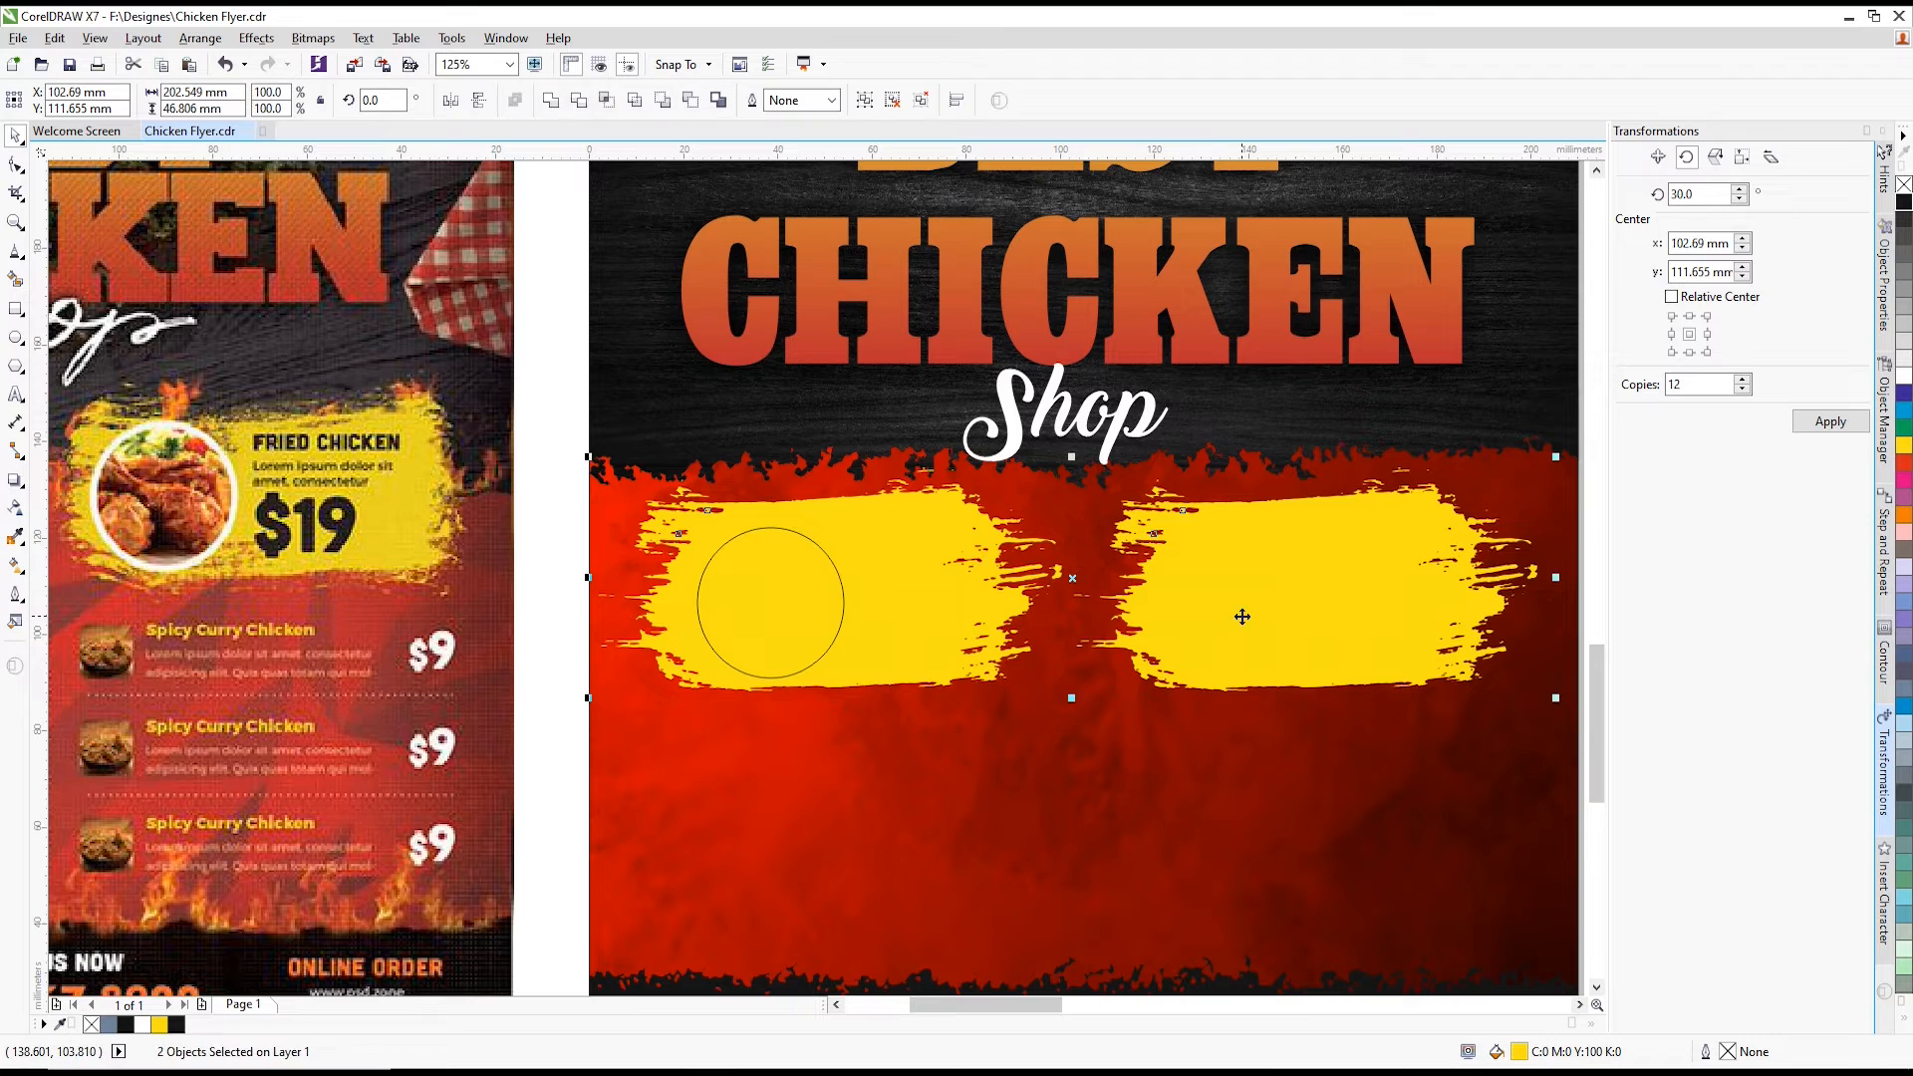
scroll(1130, 717, down, 1)
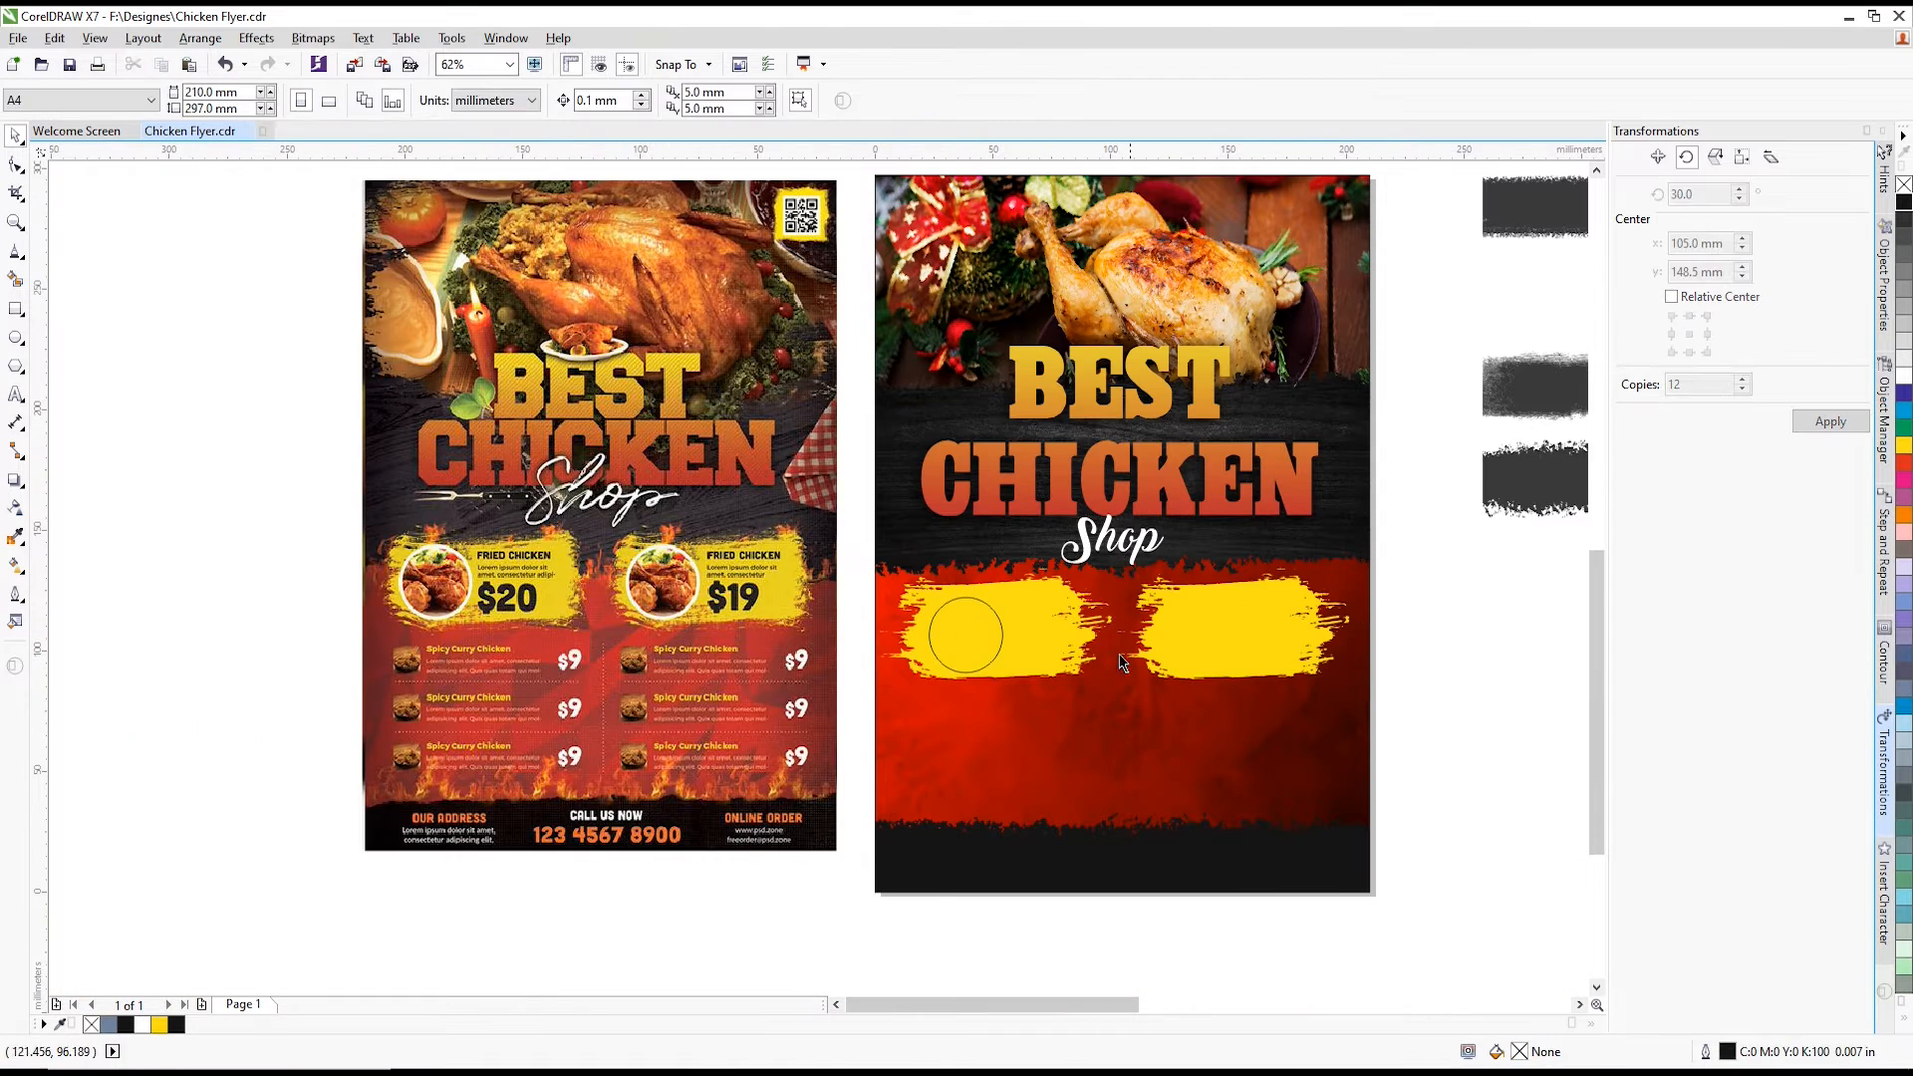
scroll(1145, 662, up, 1)
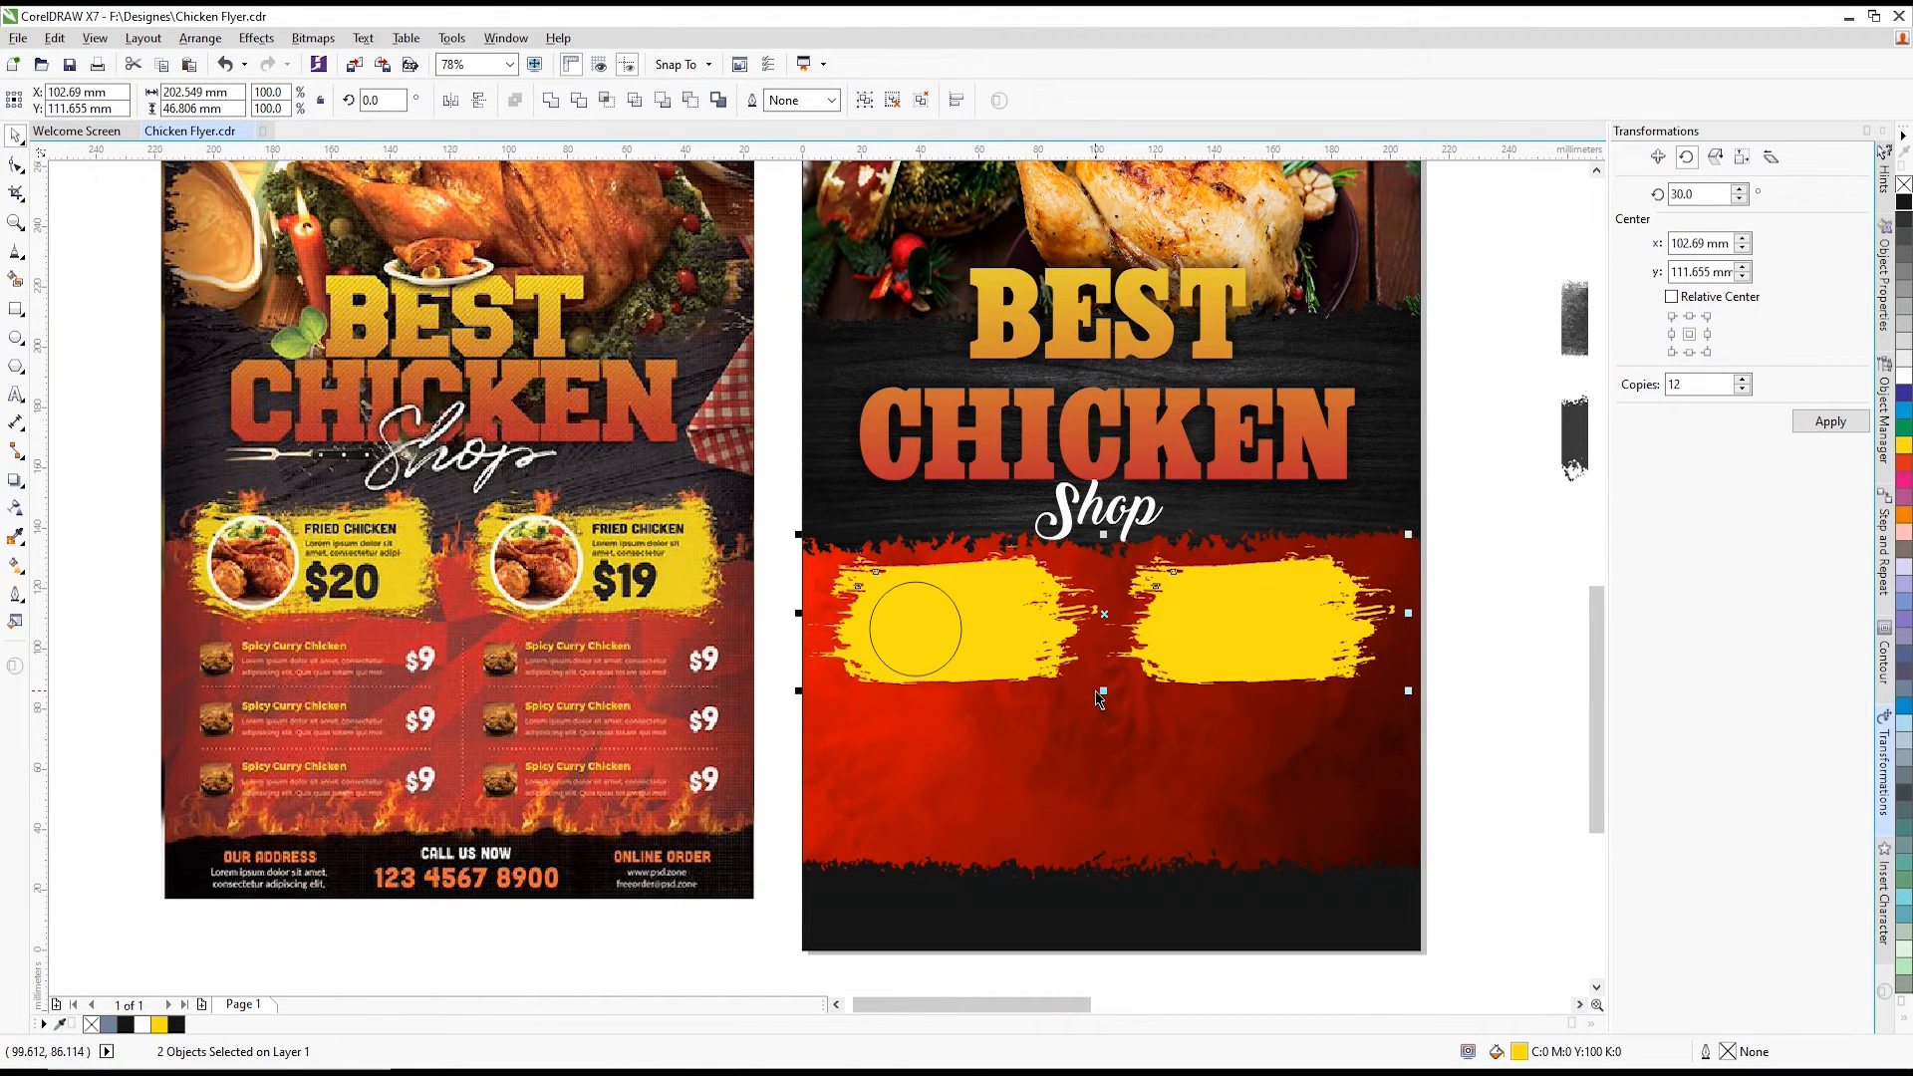
mouse_move(1104, 685)
mouse_down()
mouse_move(1104, 660)
mouse_move(1075, 666)
mouse_up()
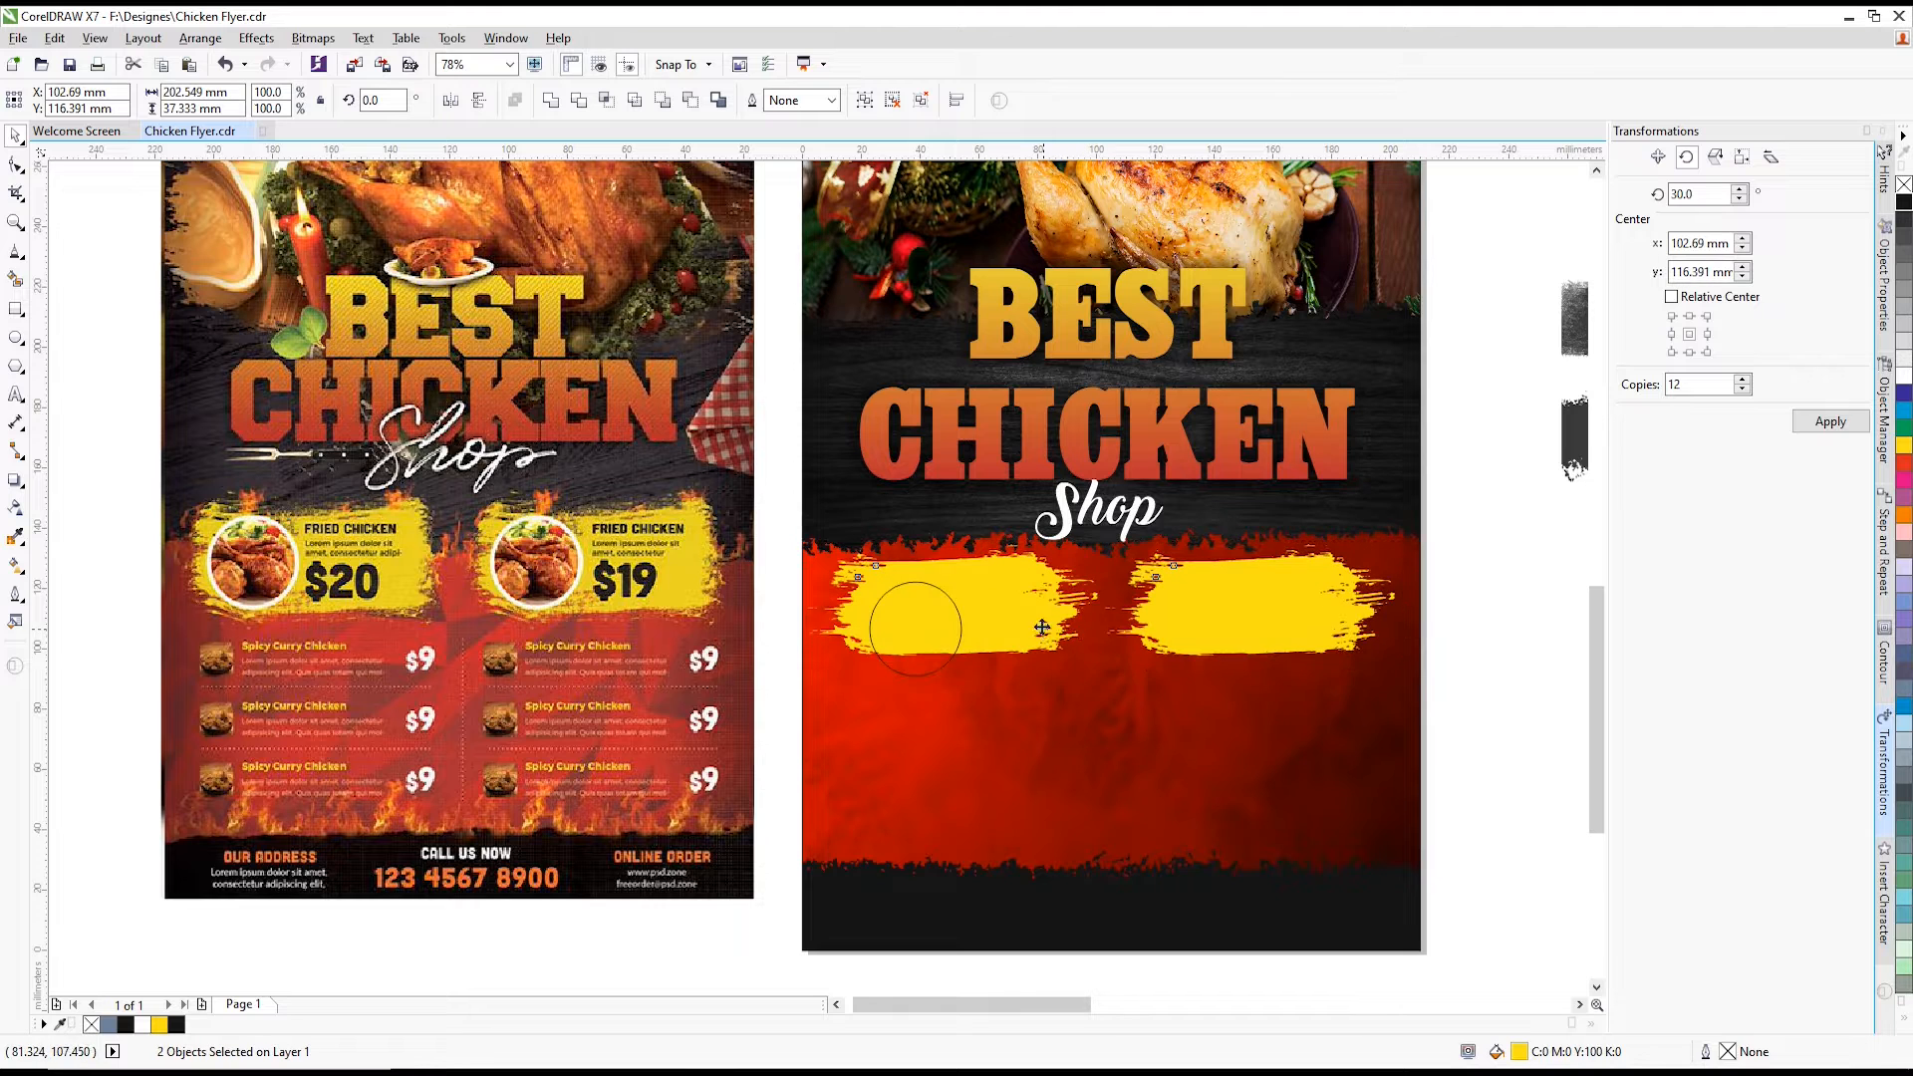
key(Escape)
- Shrink the circle to about 25 mm in diameter and move it near the starting end of the first yellow stroke
scroll(932, 648, up, 3)
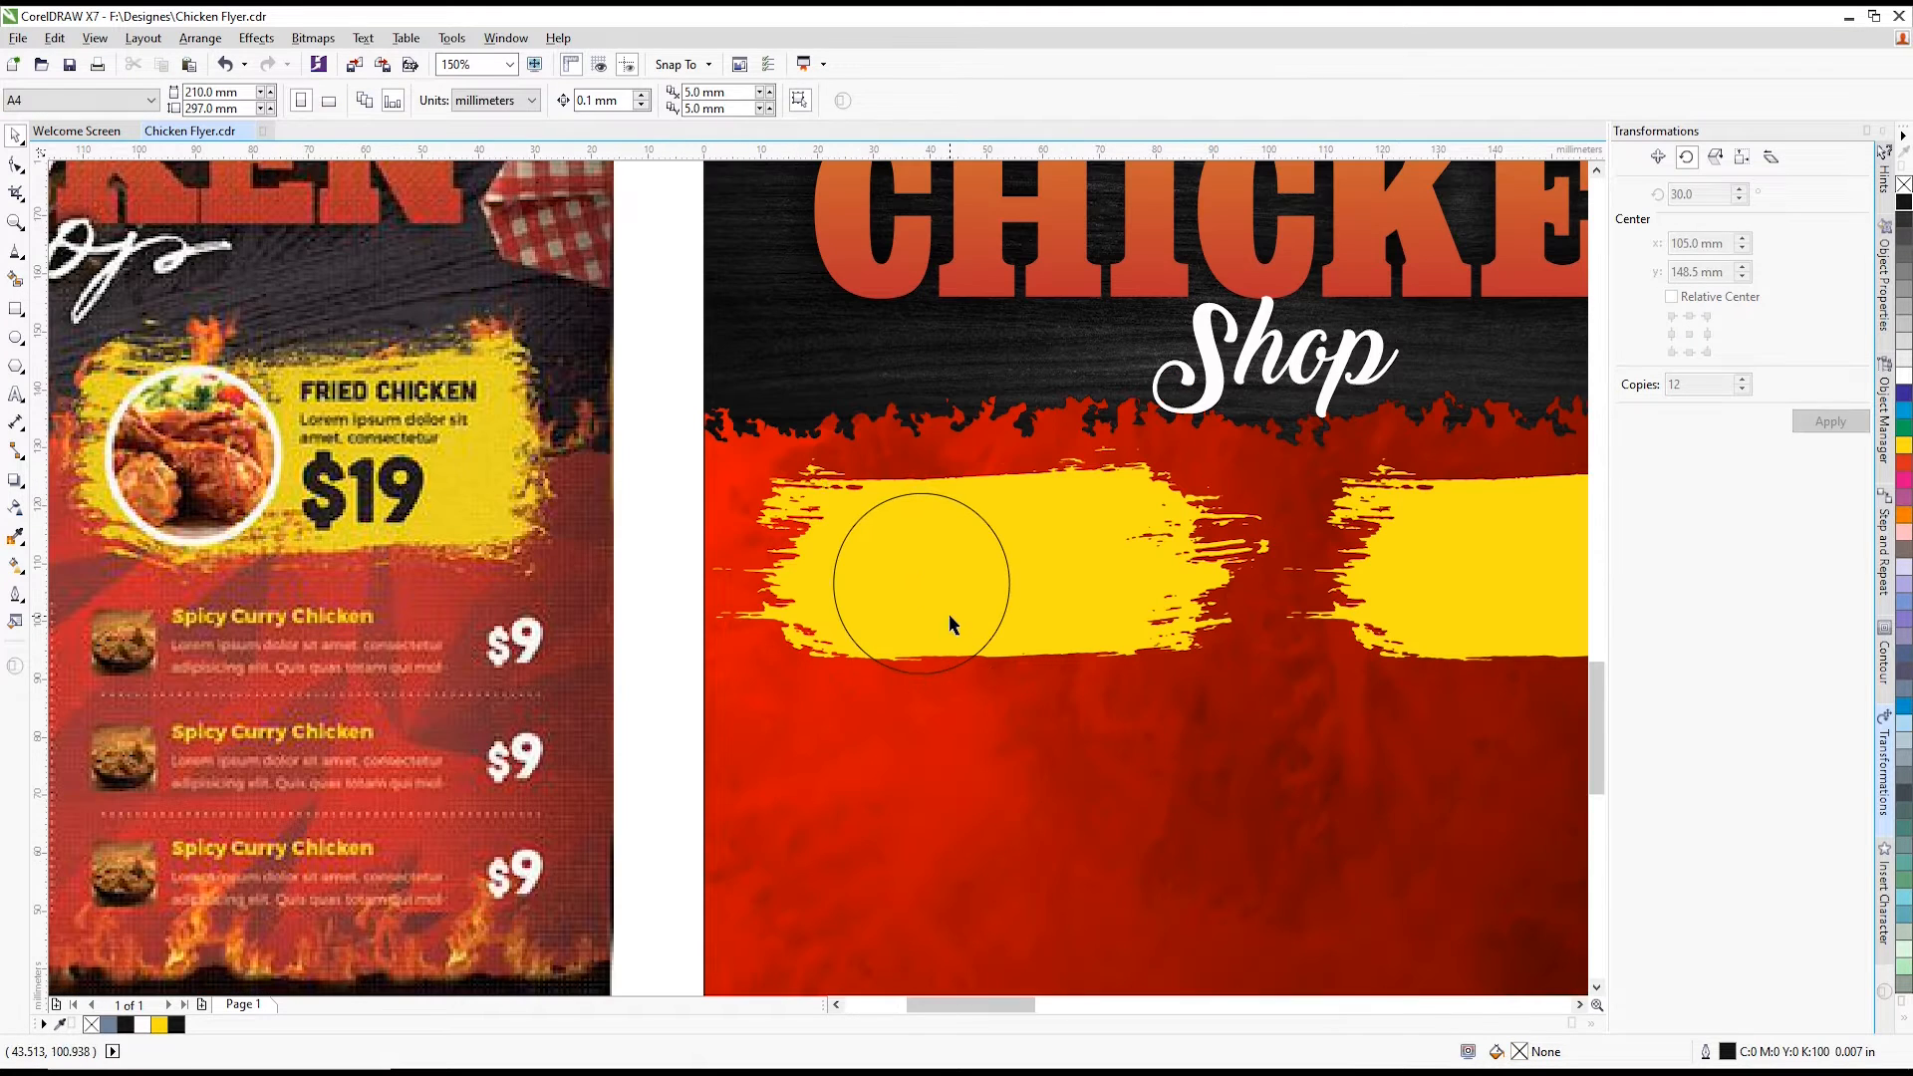
click(949, 617)
drag(1016, 681, 983, 649)
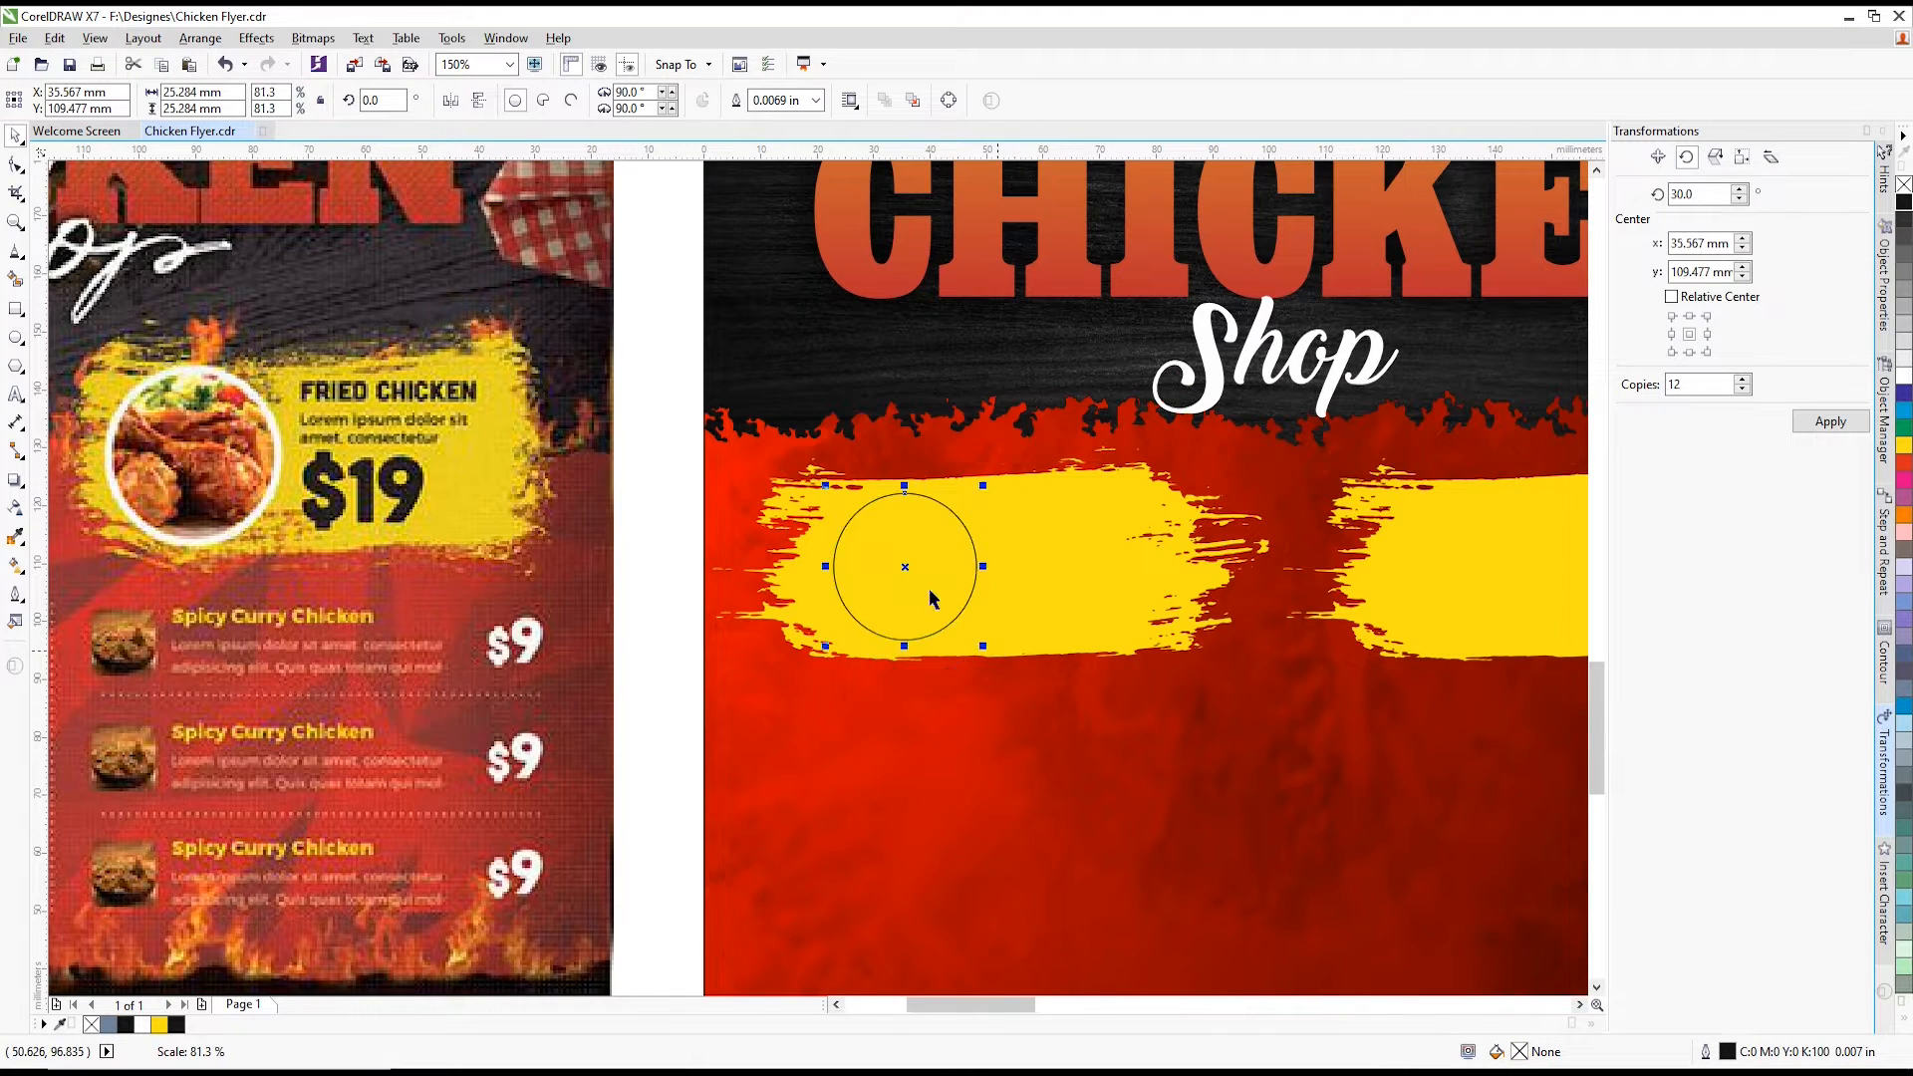
scroll(918, 576, up, 1)
drag(918, 577, 888, 585)
- Move the plated fried chicken cutout from the stock images to the empty area below the flyer
scroll(901, 552, down, 5)
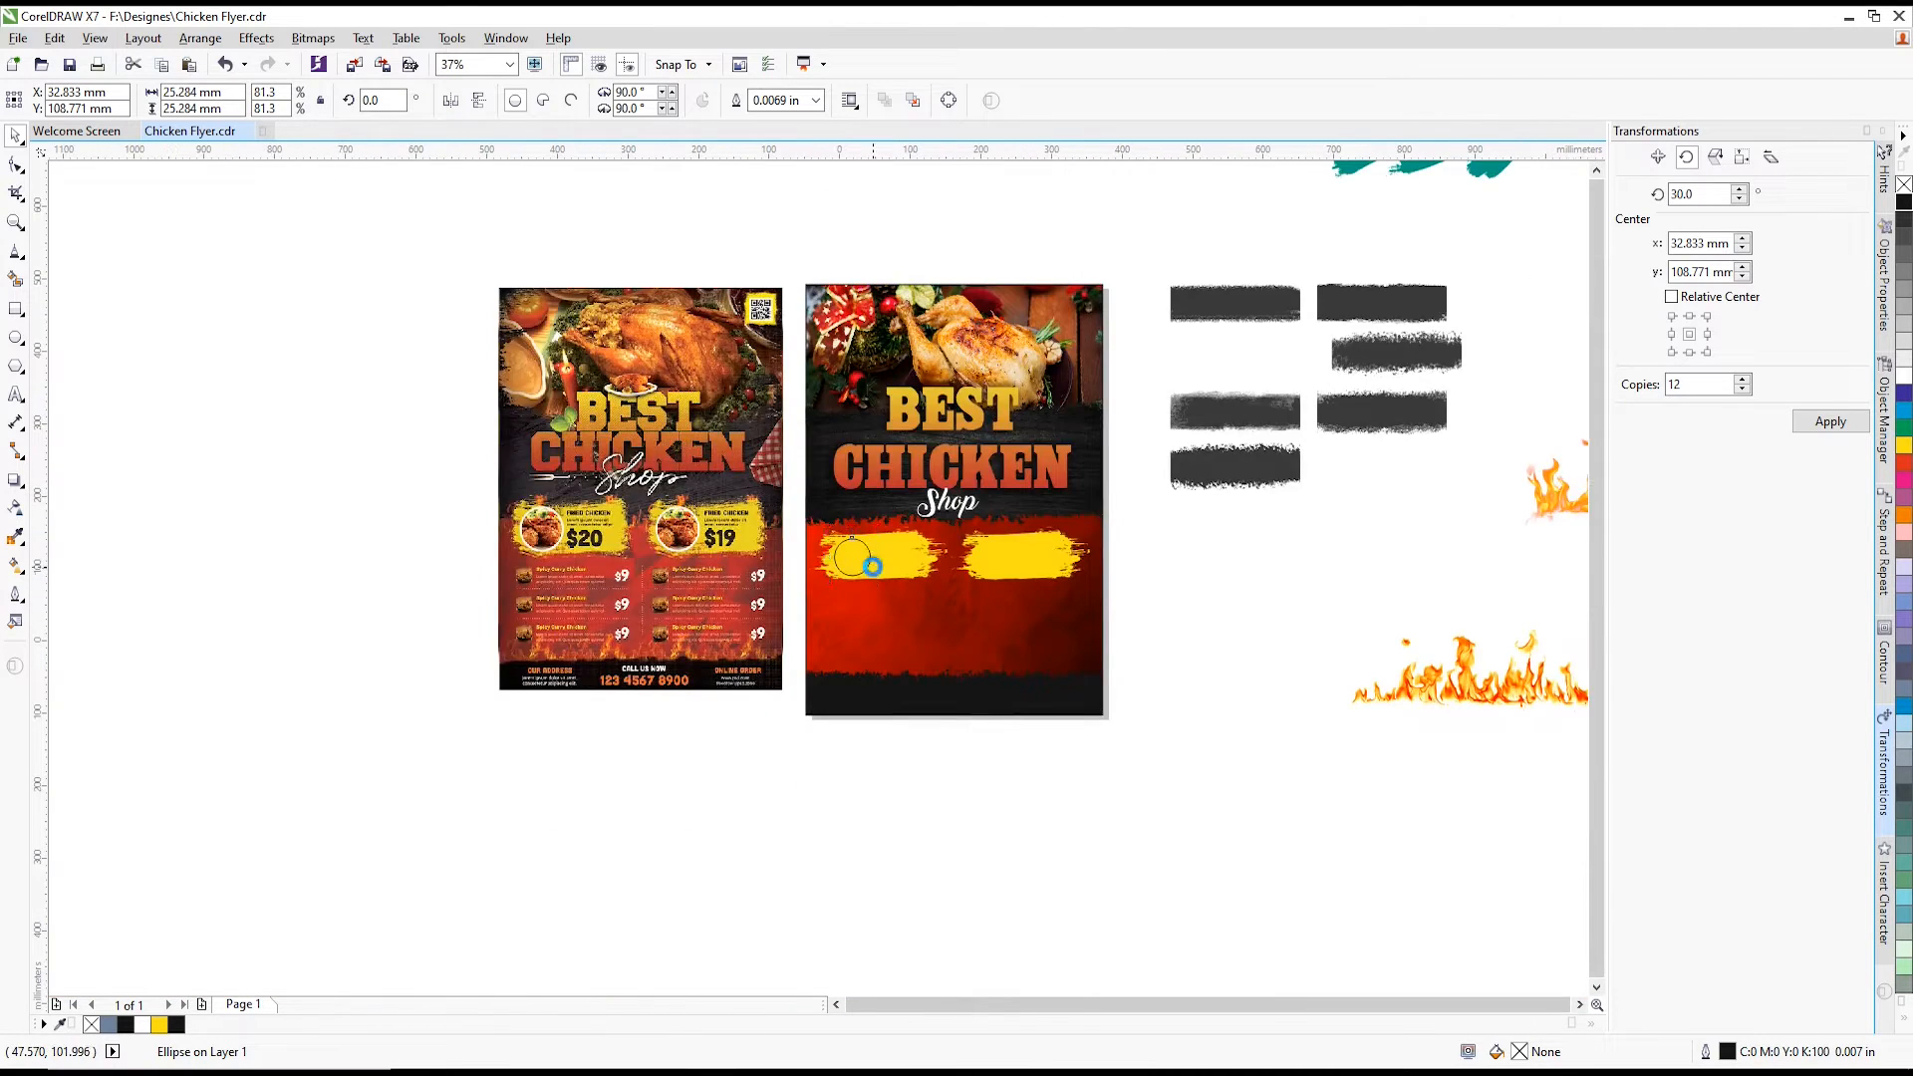
scroll(872, 566, down, 2)
drag(1571, 352, 1043, 713)
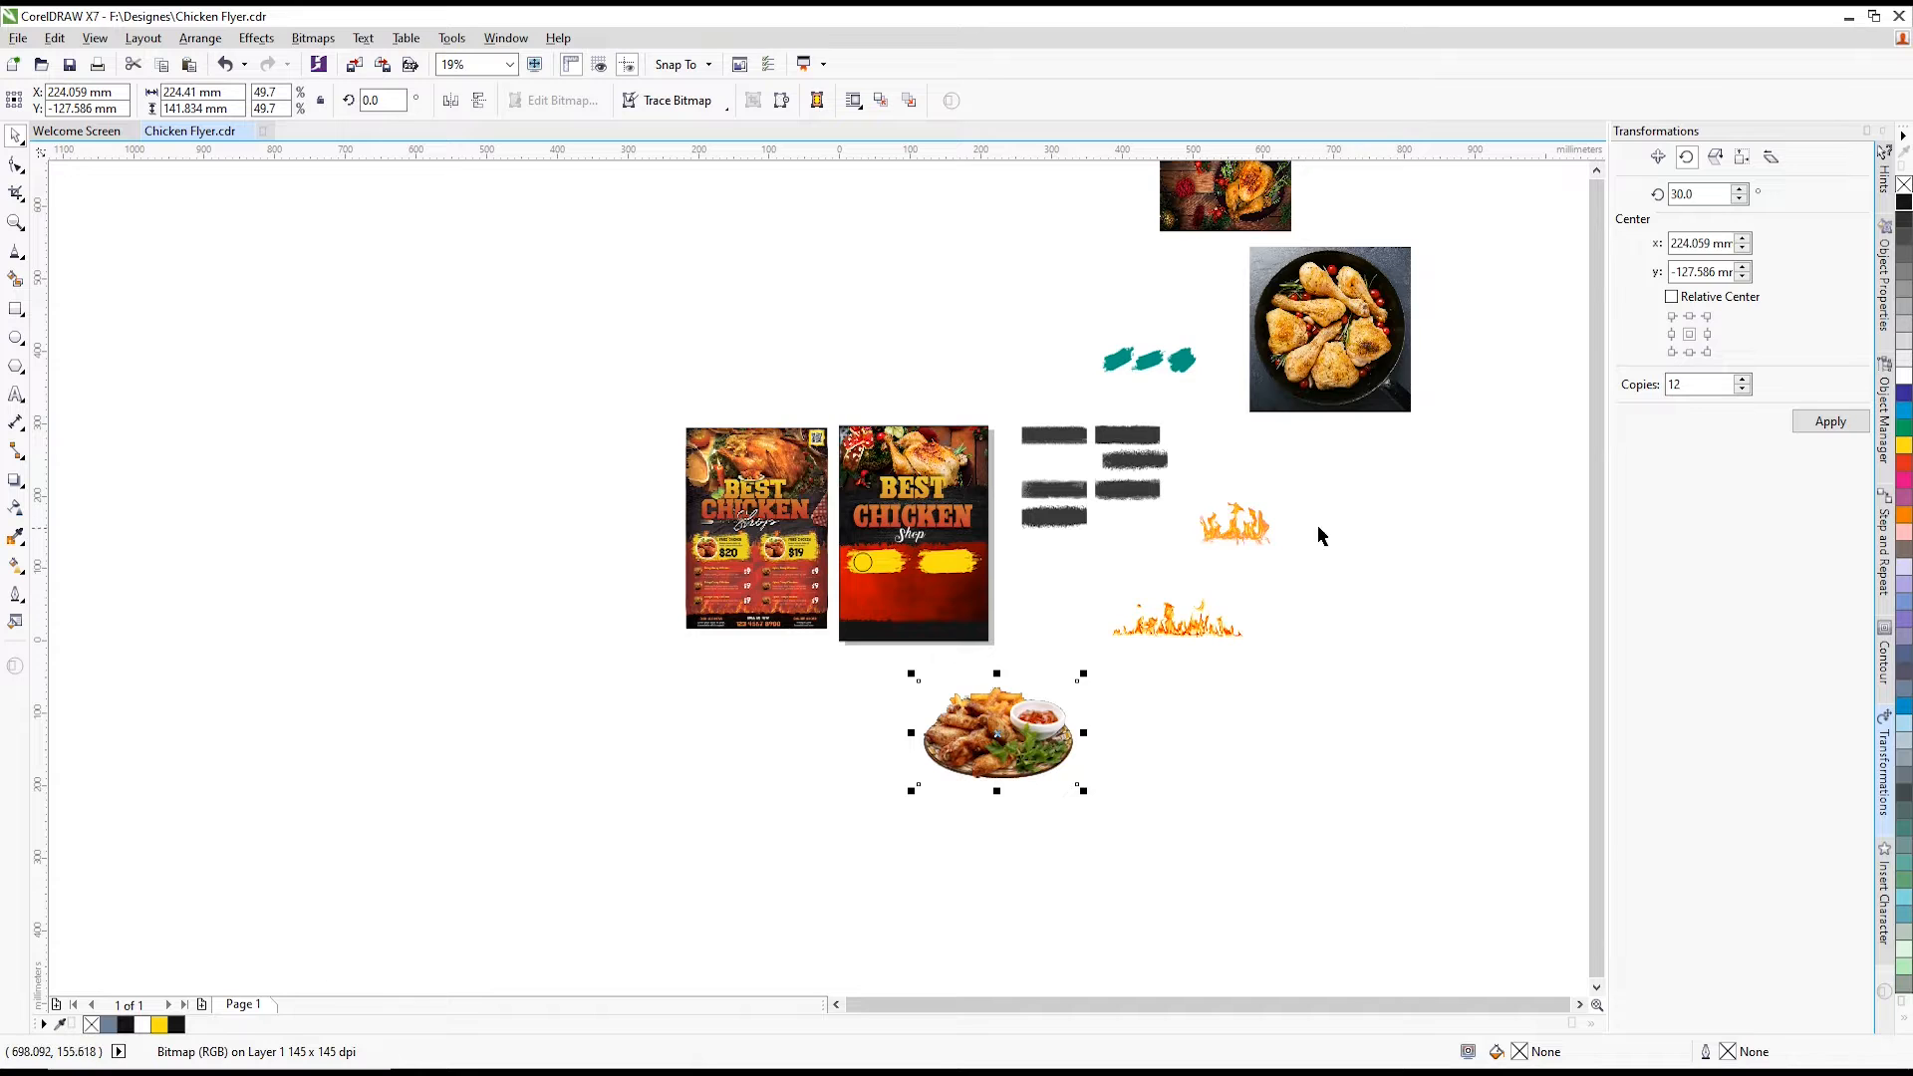
- Place the wide flame image inside the flyer's red background section with PowerClip
scroll(1321, 536, up, 2)
click(1106, 697)
drag(1106, 698, 1051, 692)
right_click(1048, 690)
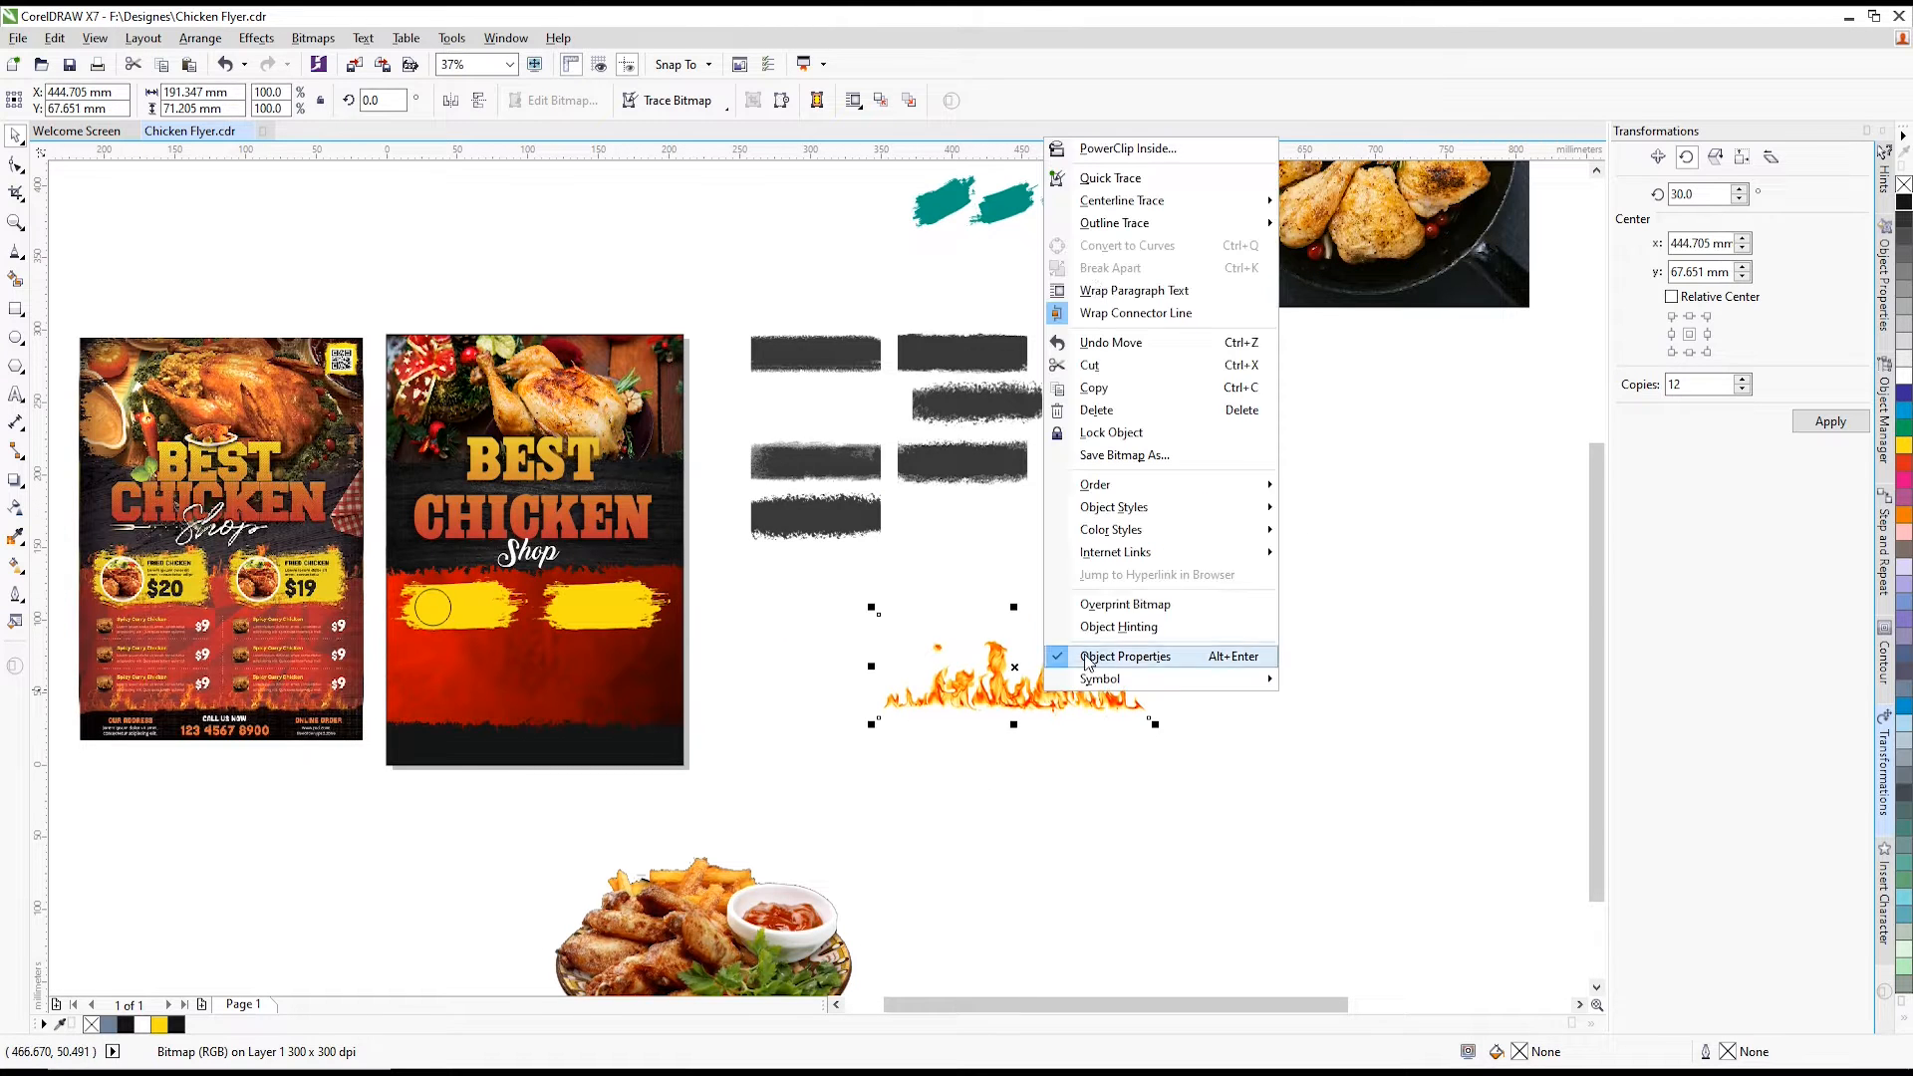
click(1116, 149)
click(605, 563)
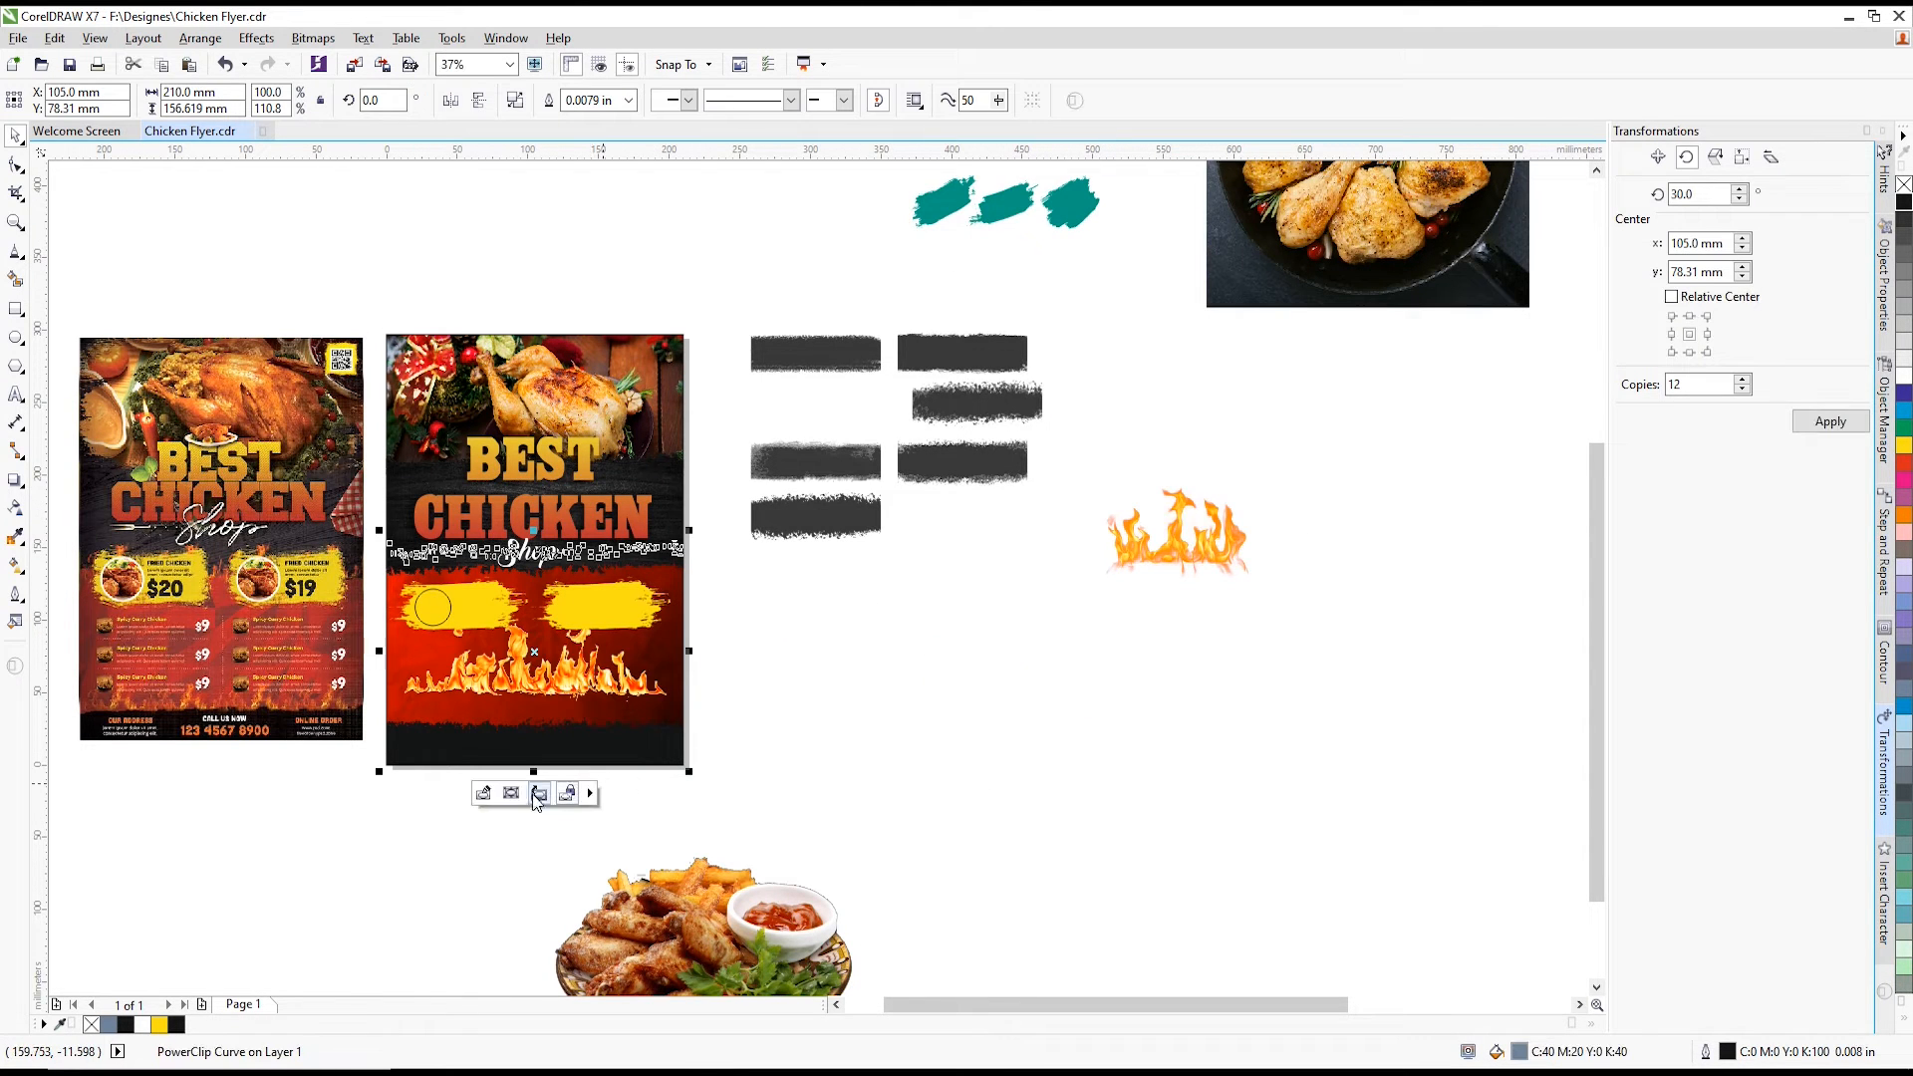
- Edit the red section's PowerClip contents, lowering the flames to the footer and enlarging them to about 255 mm wide
click(485, 794)
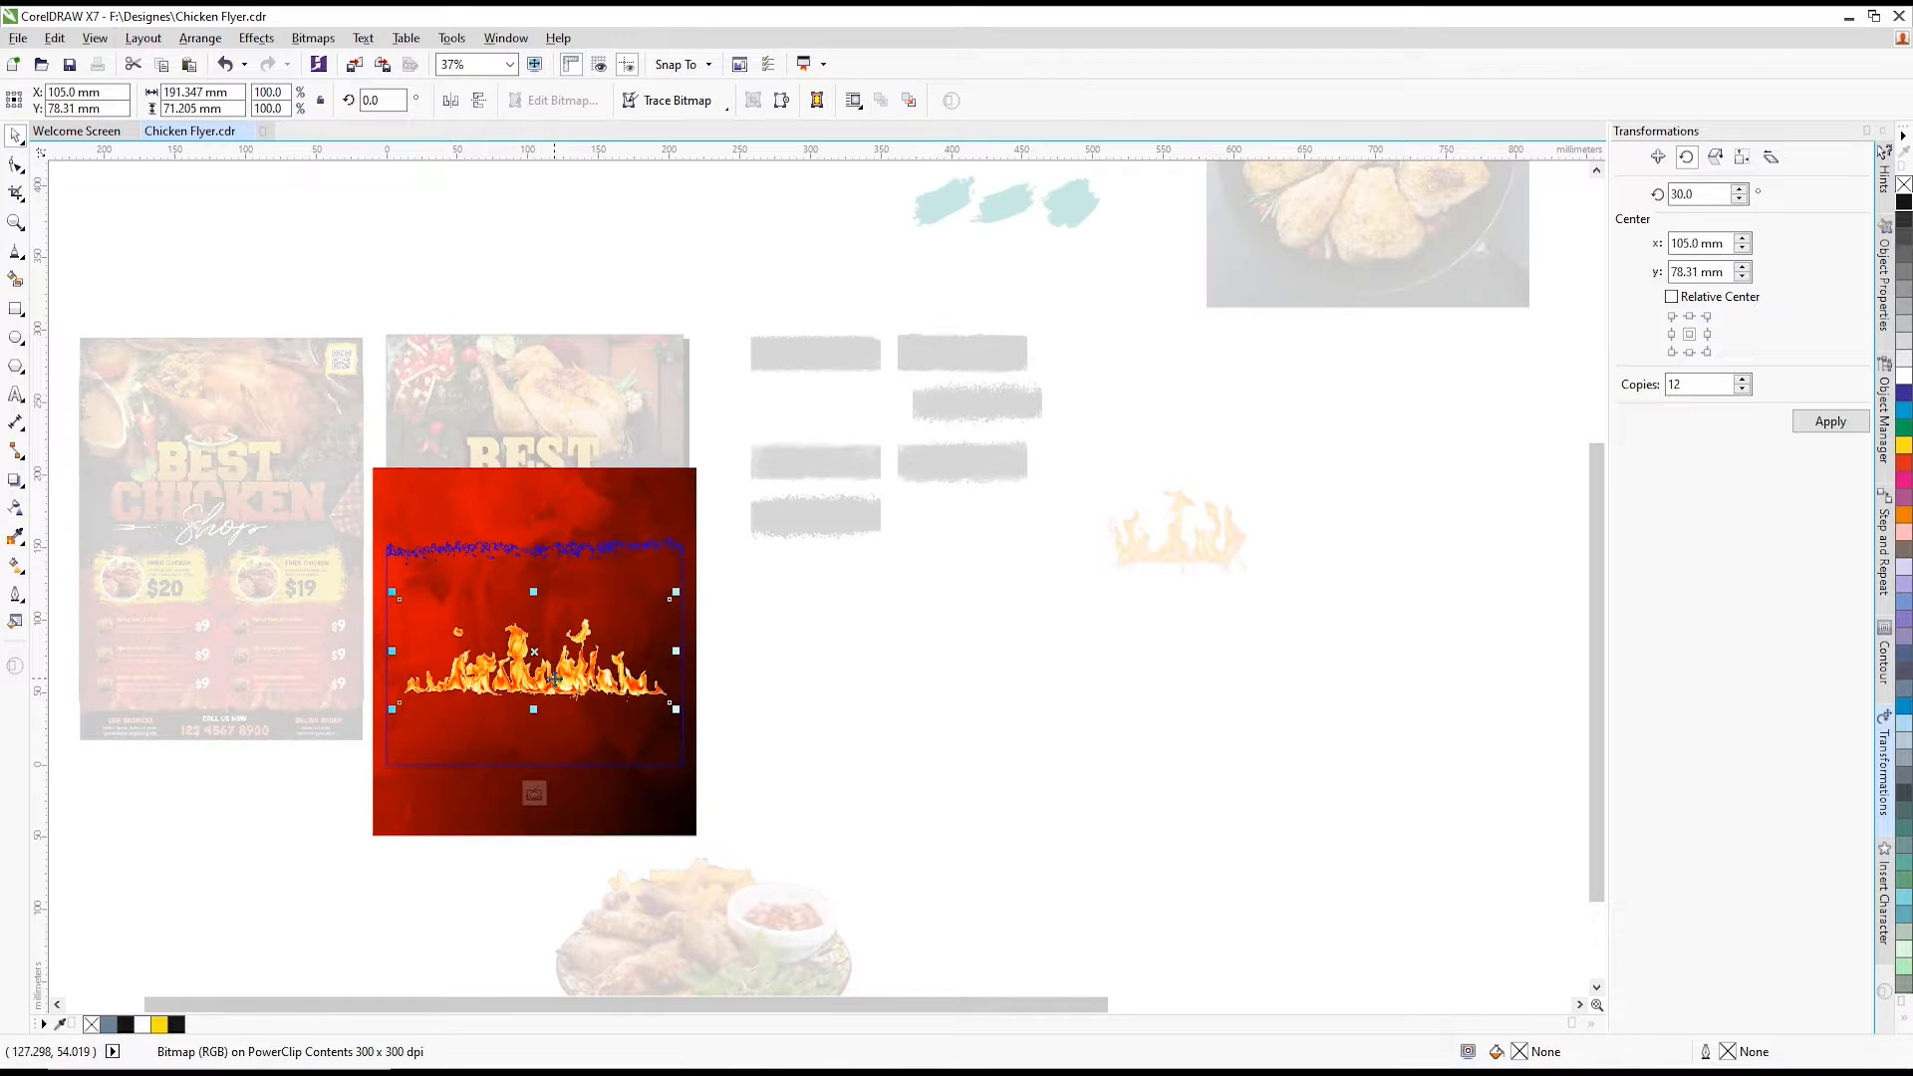
drag(555, 678, 530, 740)
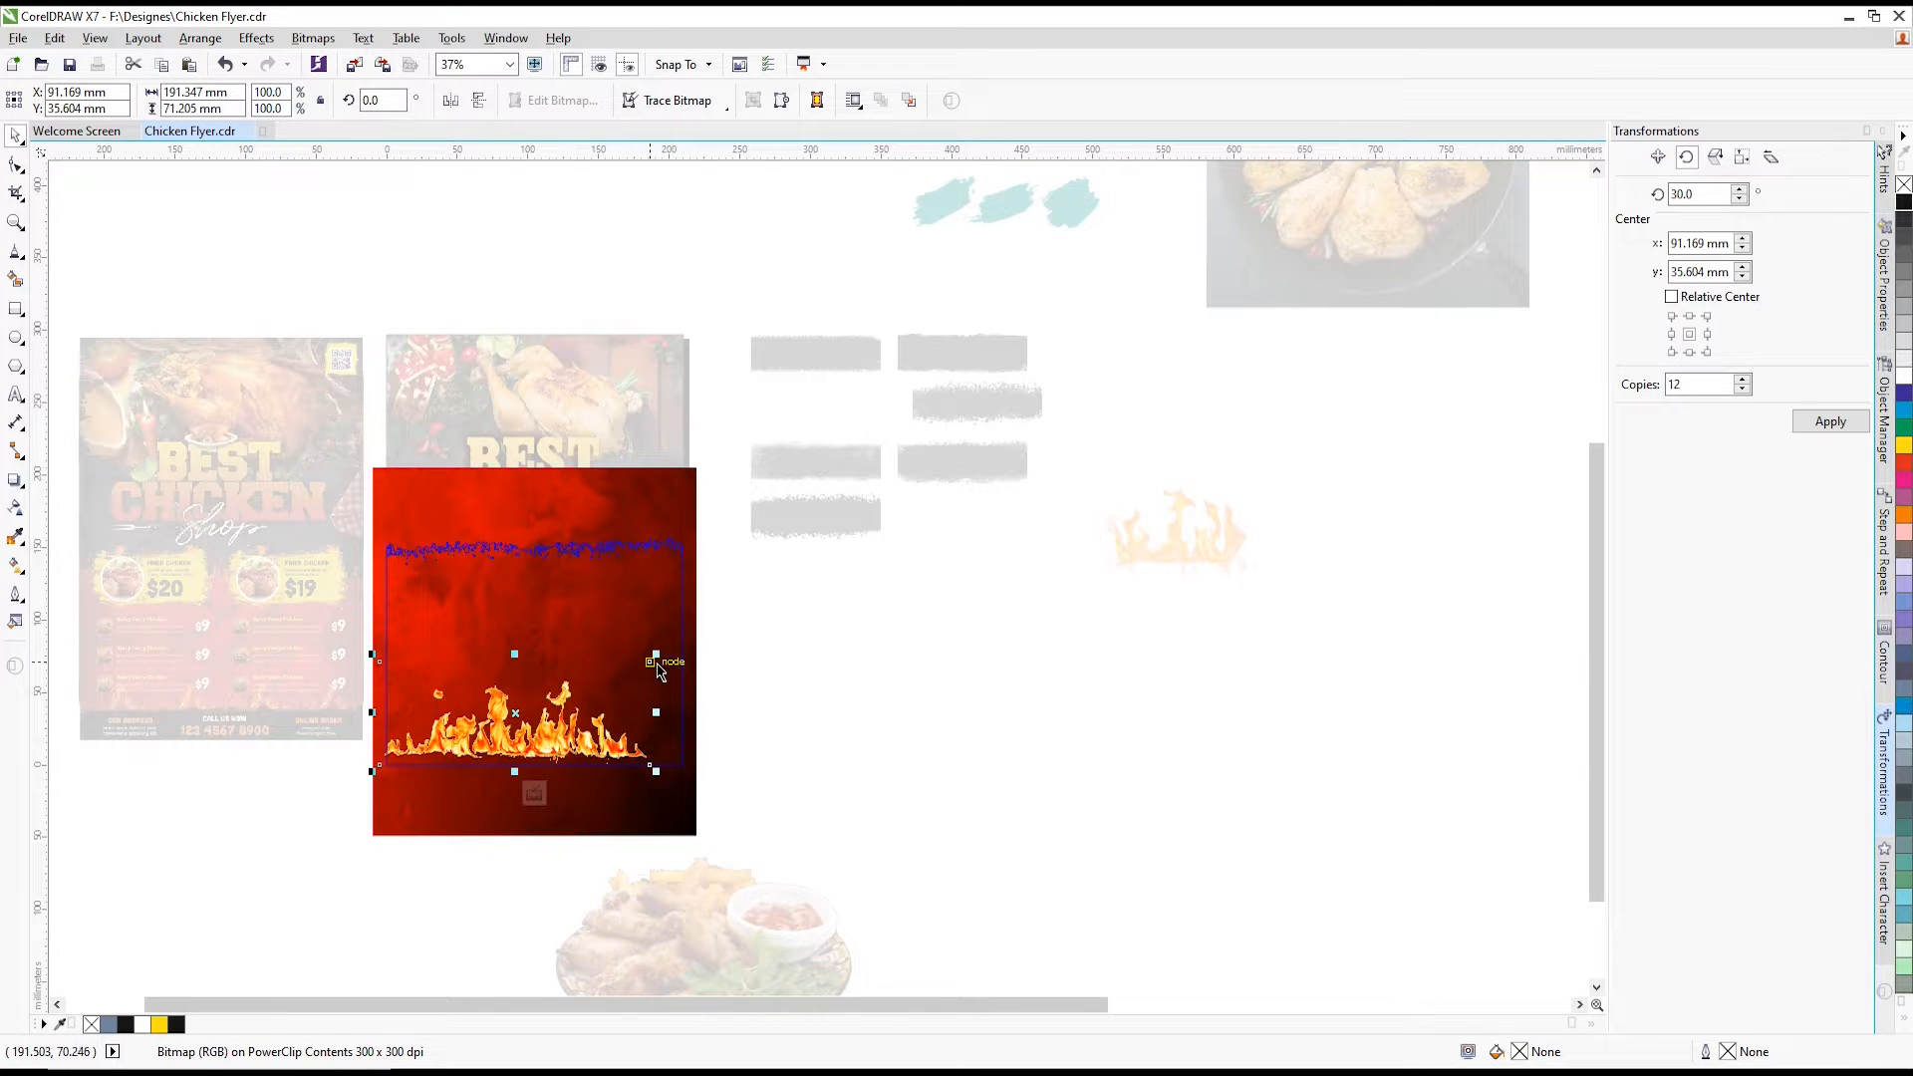
drag(656, 655, 723, 629)
click(535, 793)
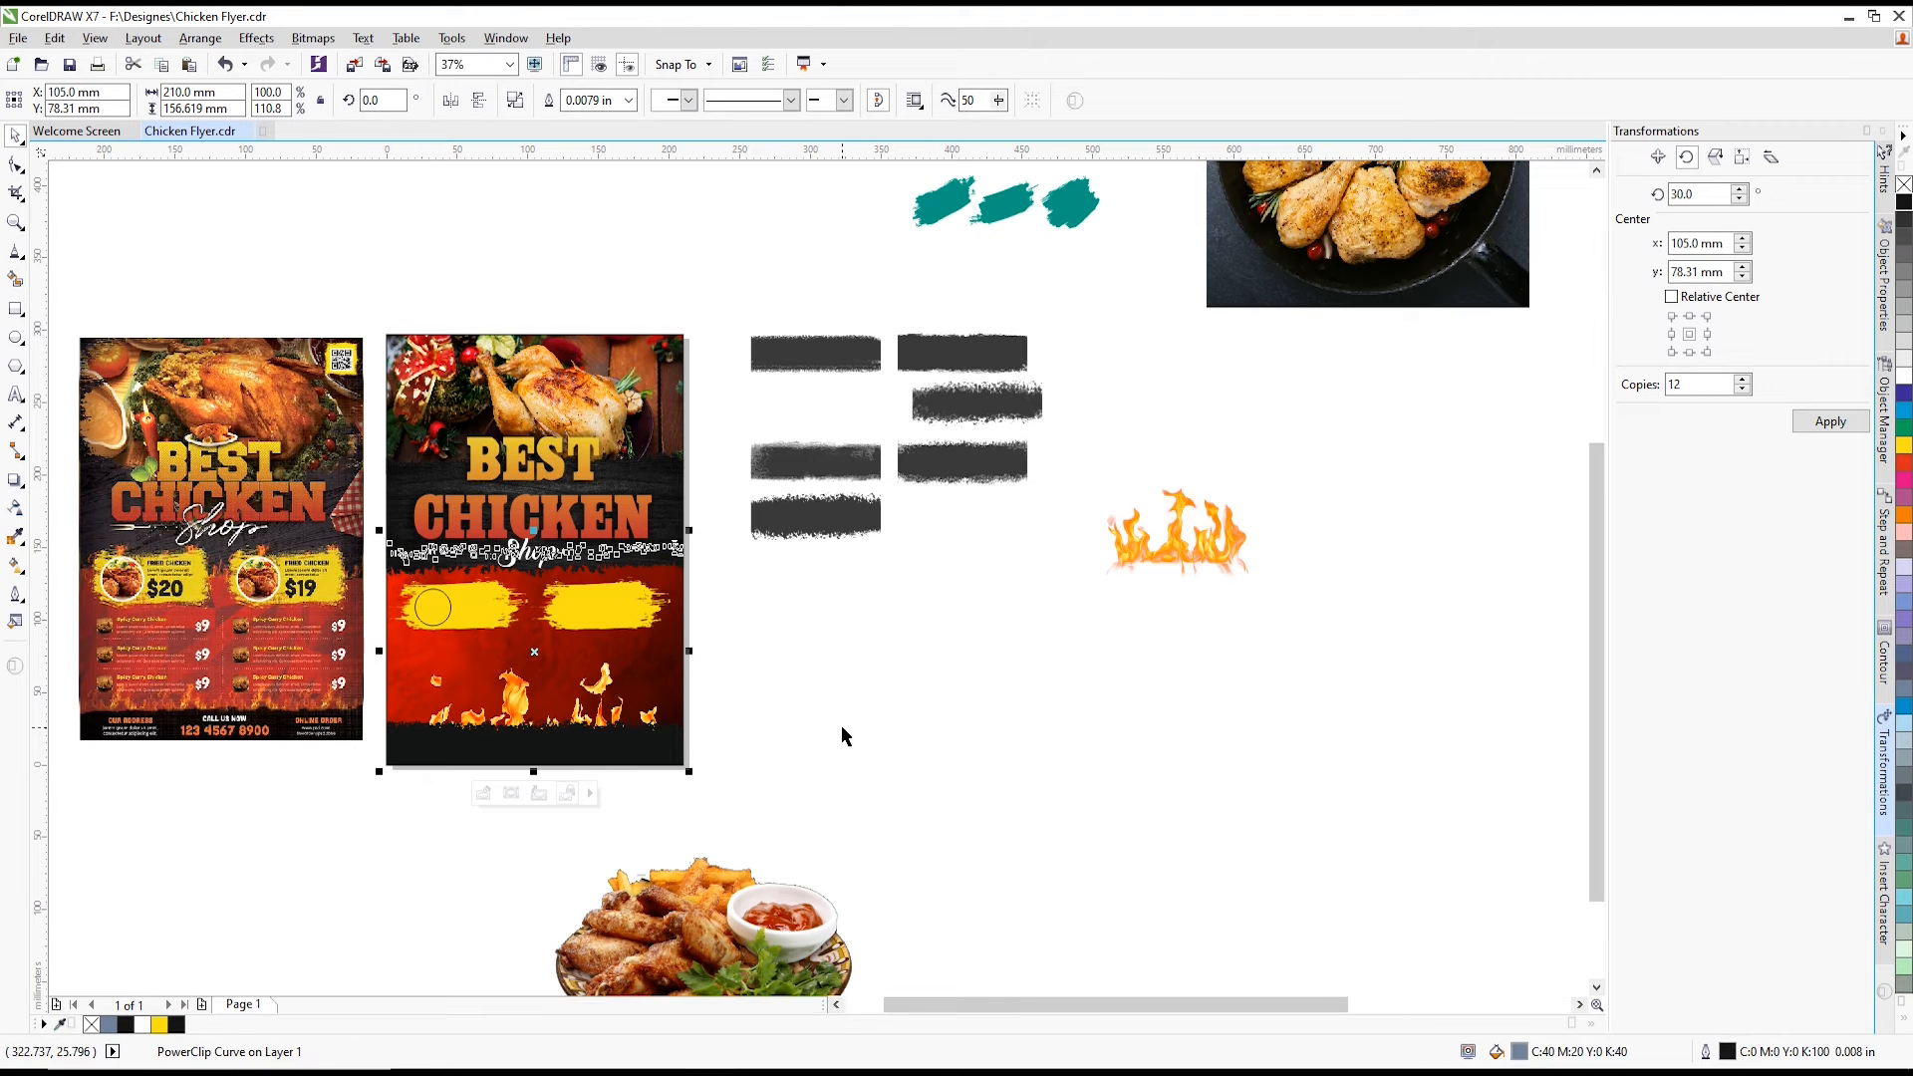
- Edit the PowerClip again, reducing the flames' height to about 69 mm and centring them just above the footer's torn edge
click(813, 725)
click(663, 719)
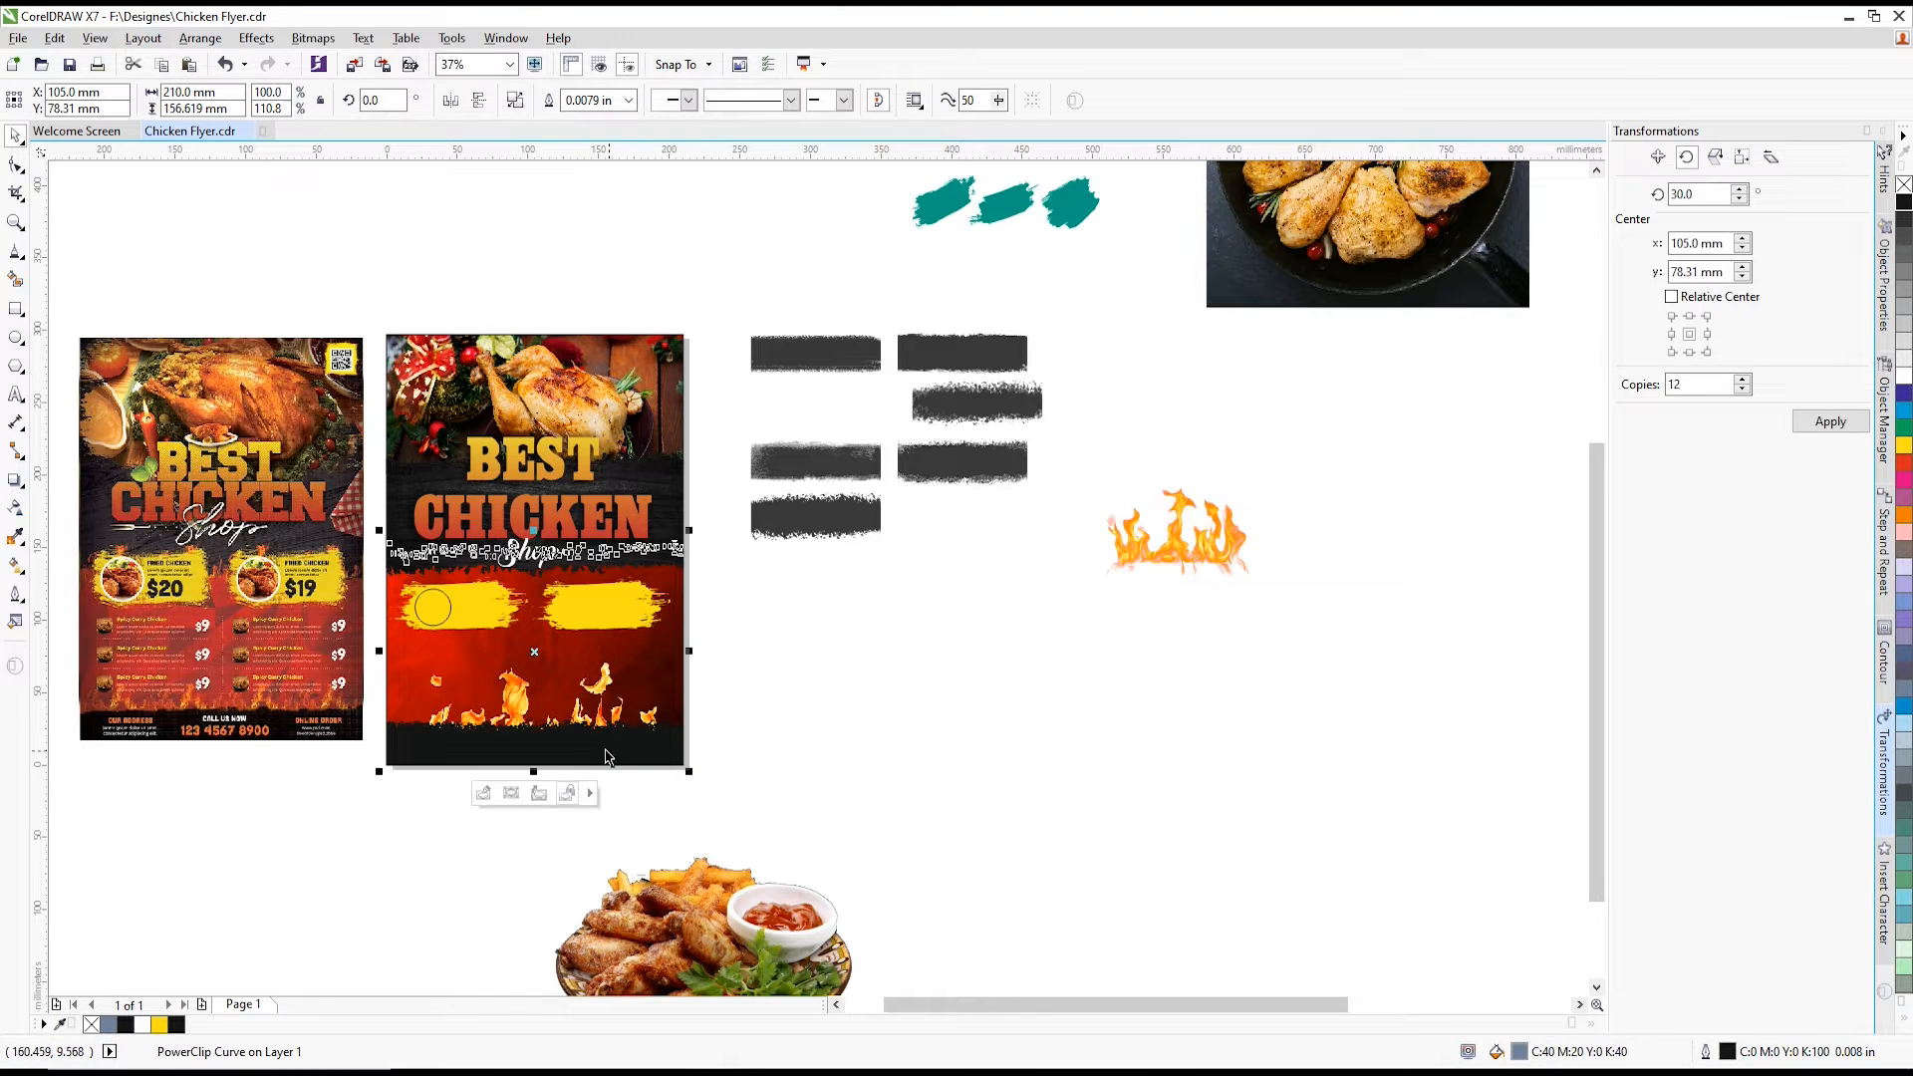
click(481, 793)
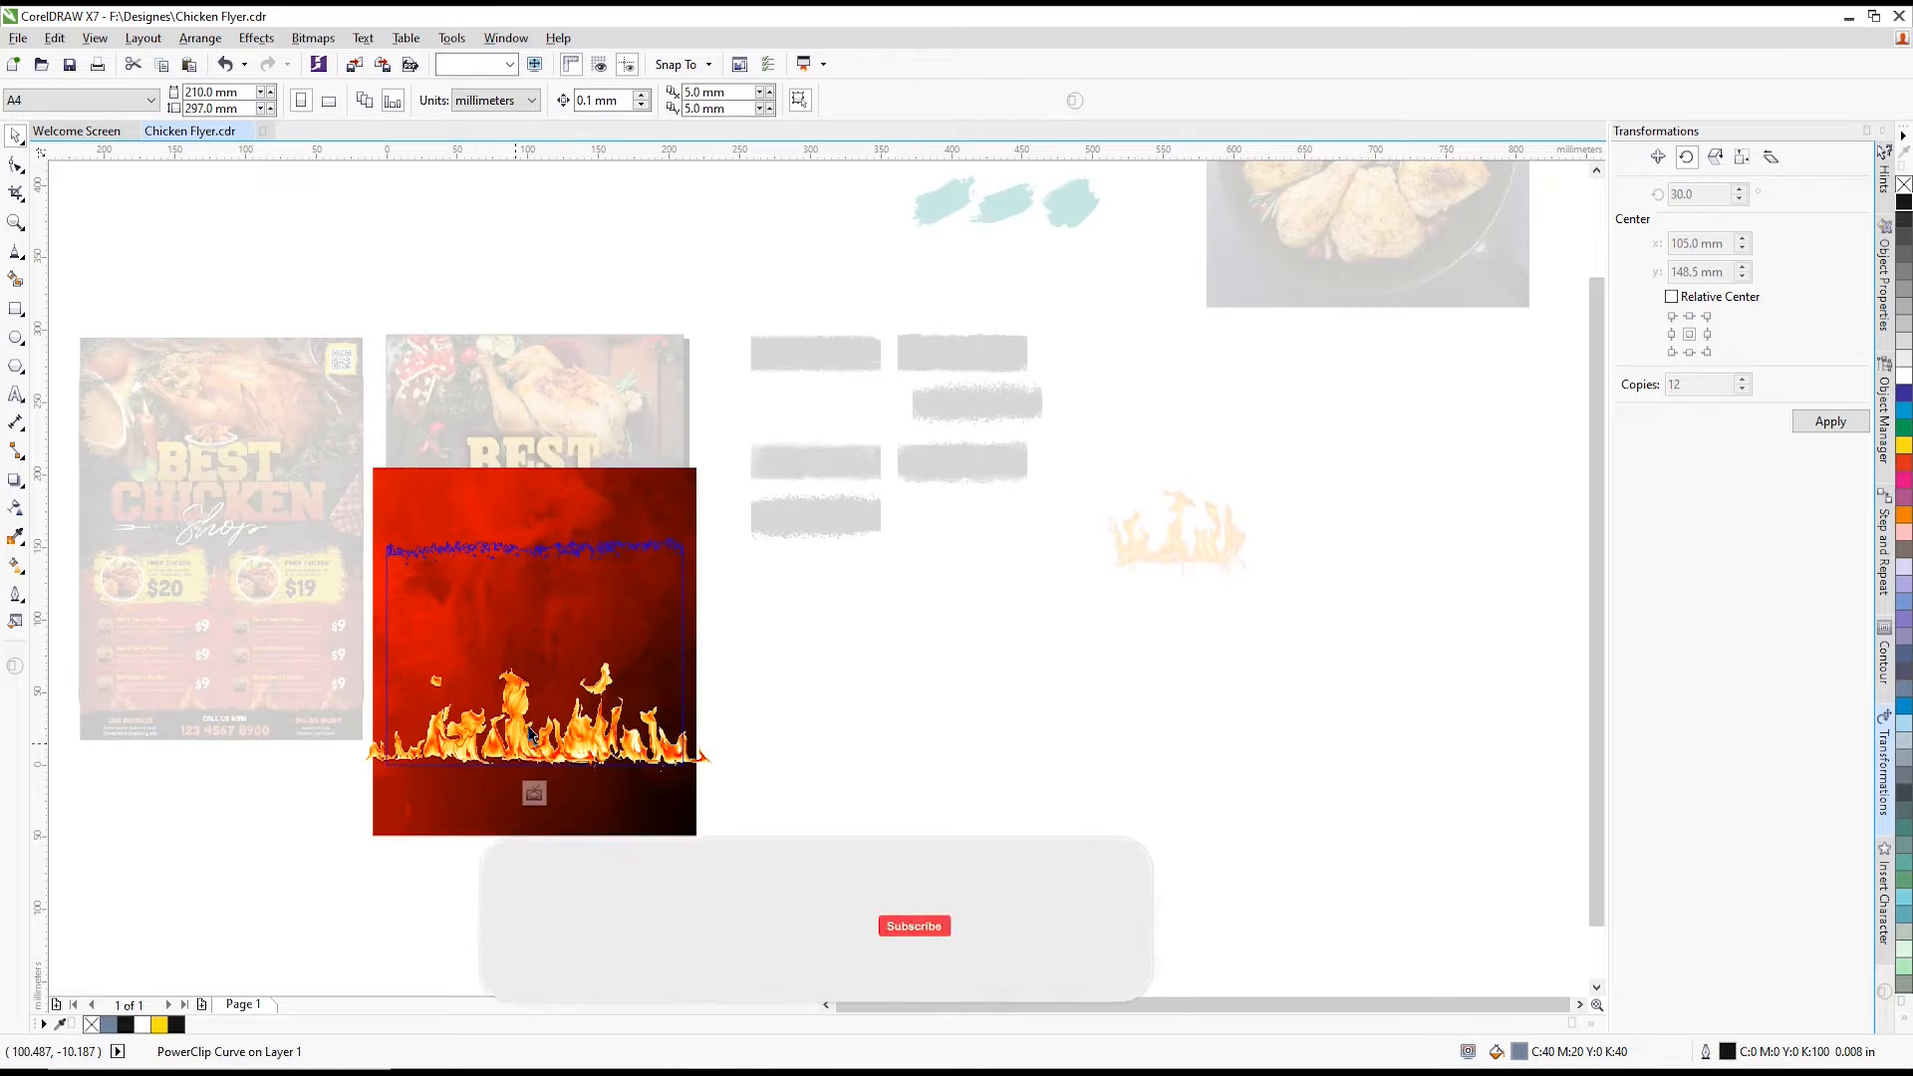
scroll(511, 723, up, 2)
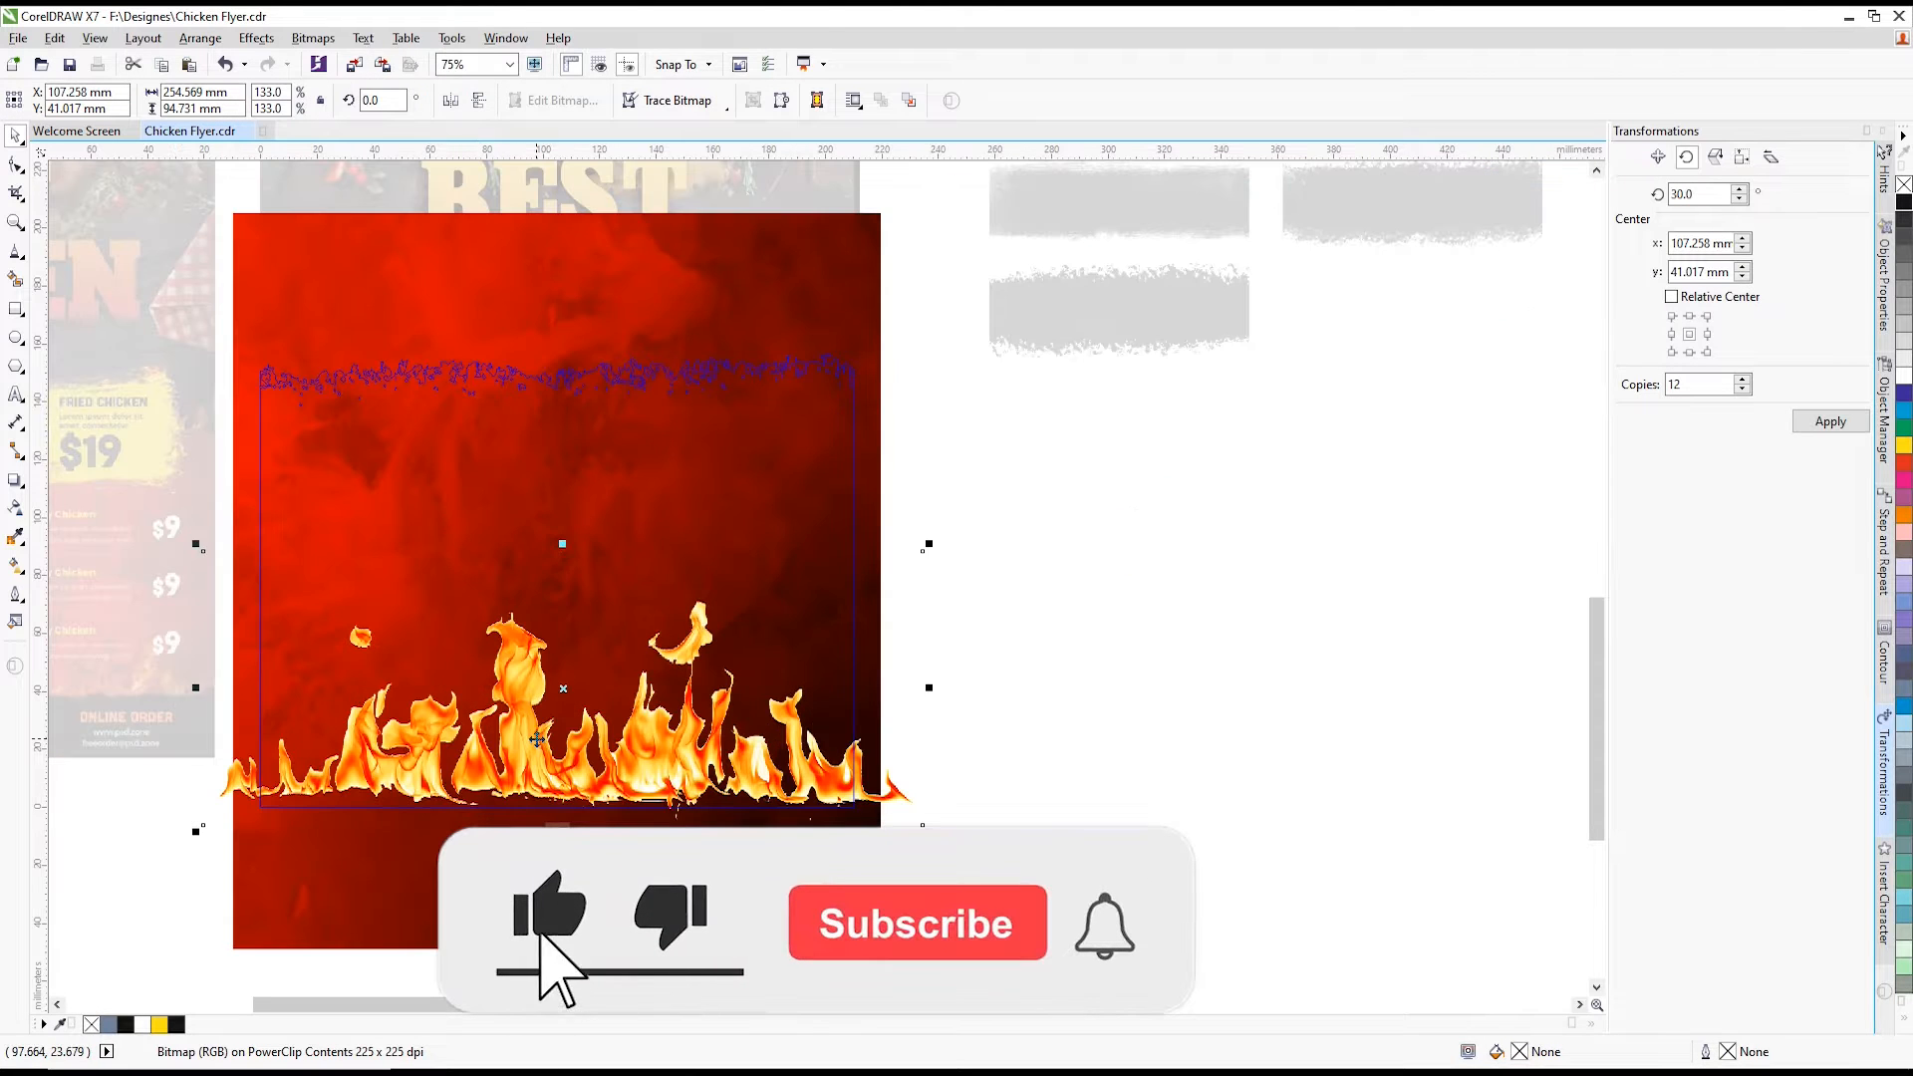
drag(613, 695, 595, 718)
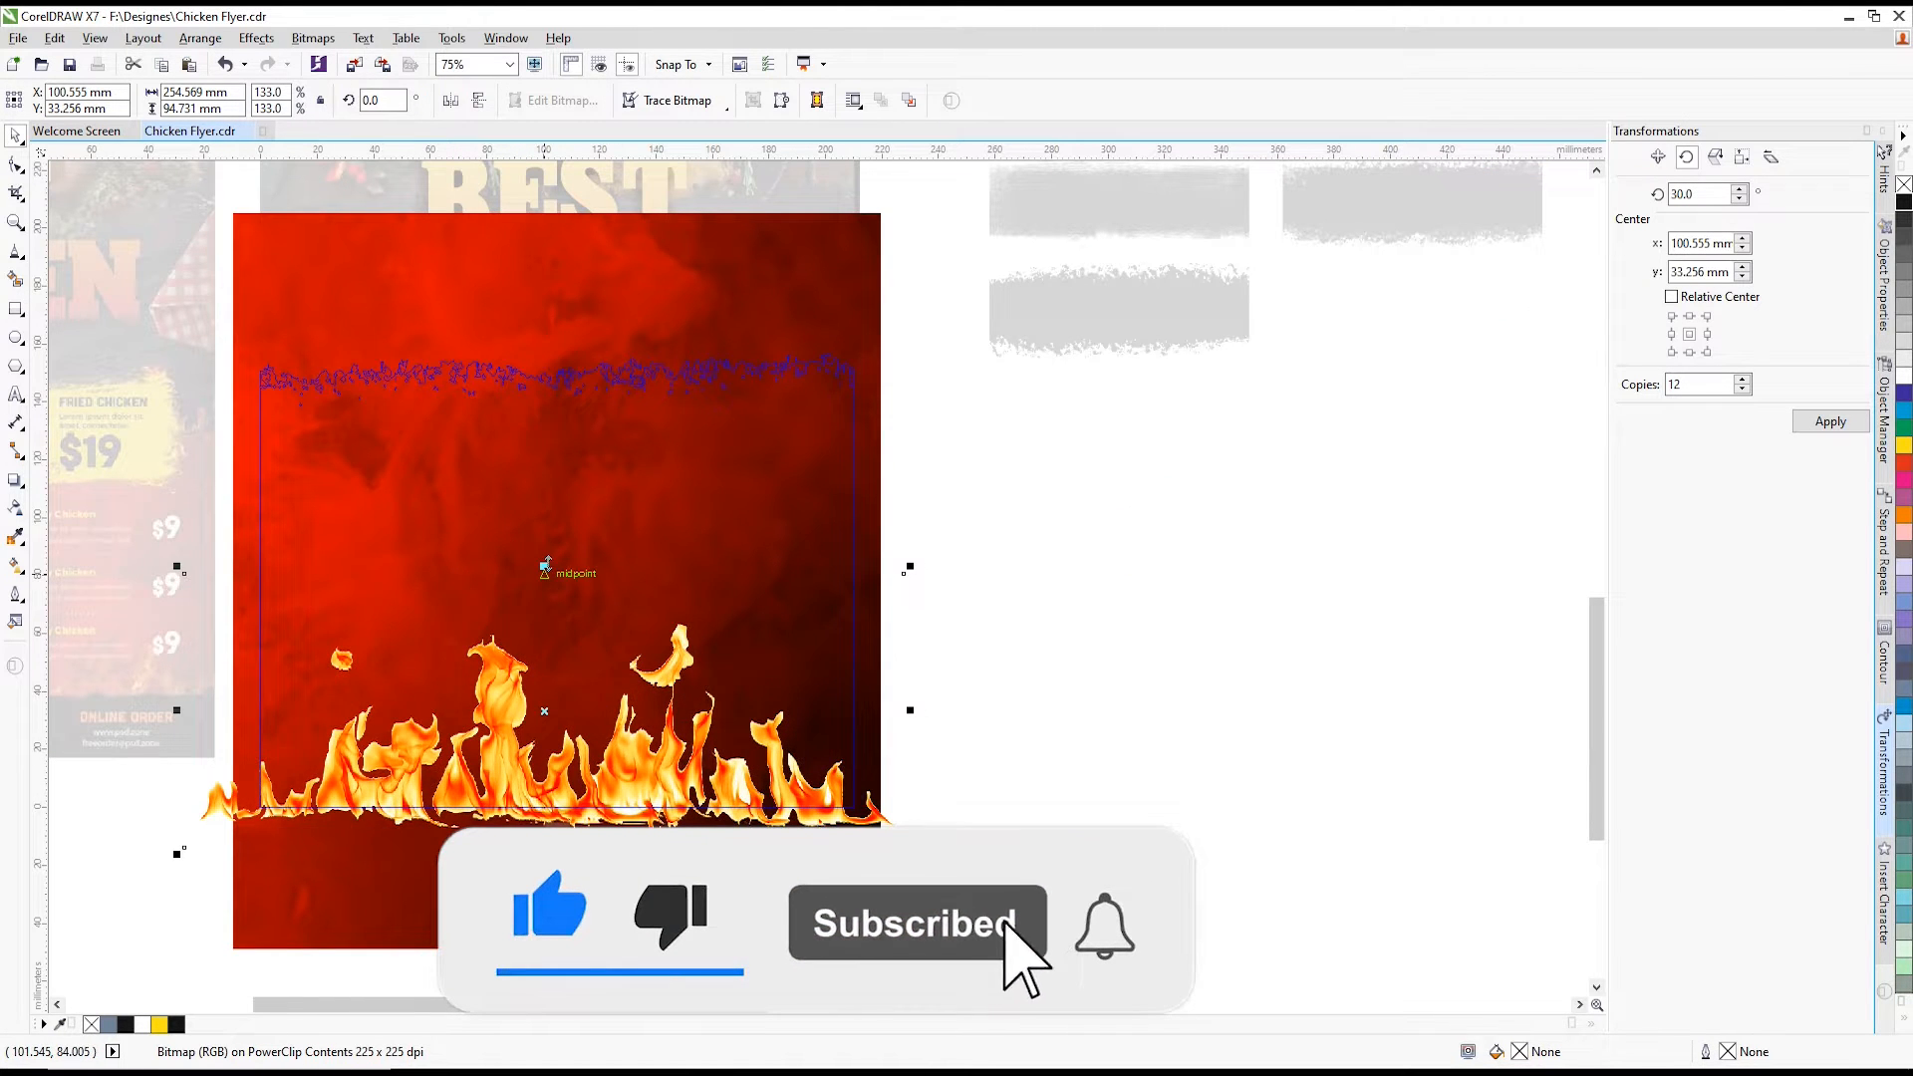
drag(543, 566, 543, 640)
drag(509, 729, 517, 697)
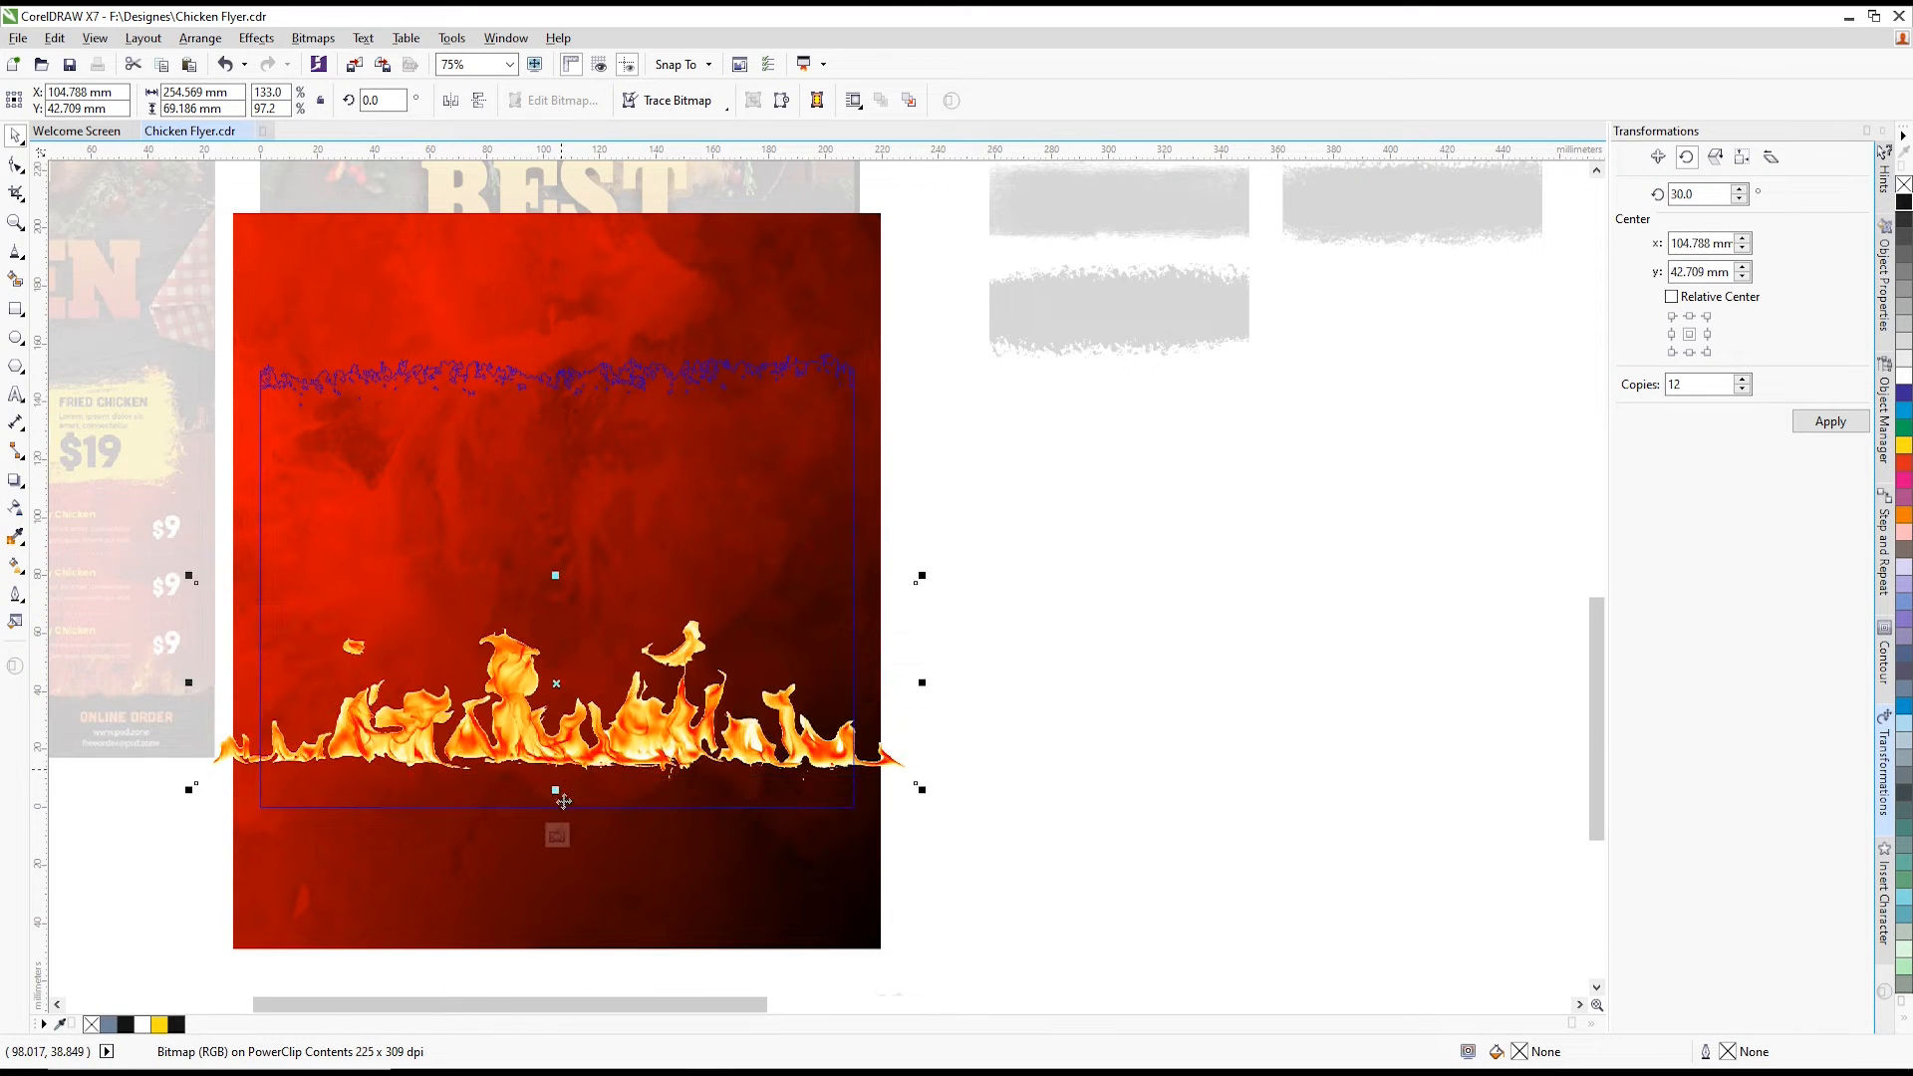
click(557, 835)
click(943, 709)
scroll(813, 672, down, 2)
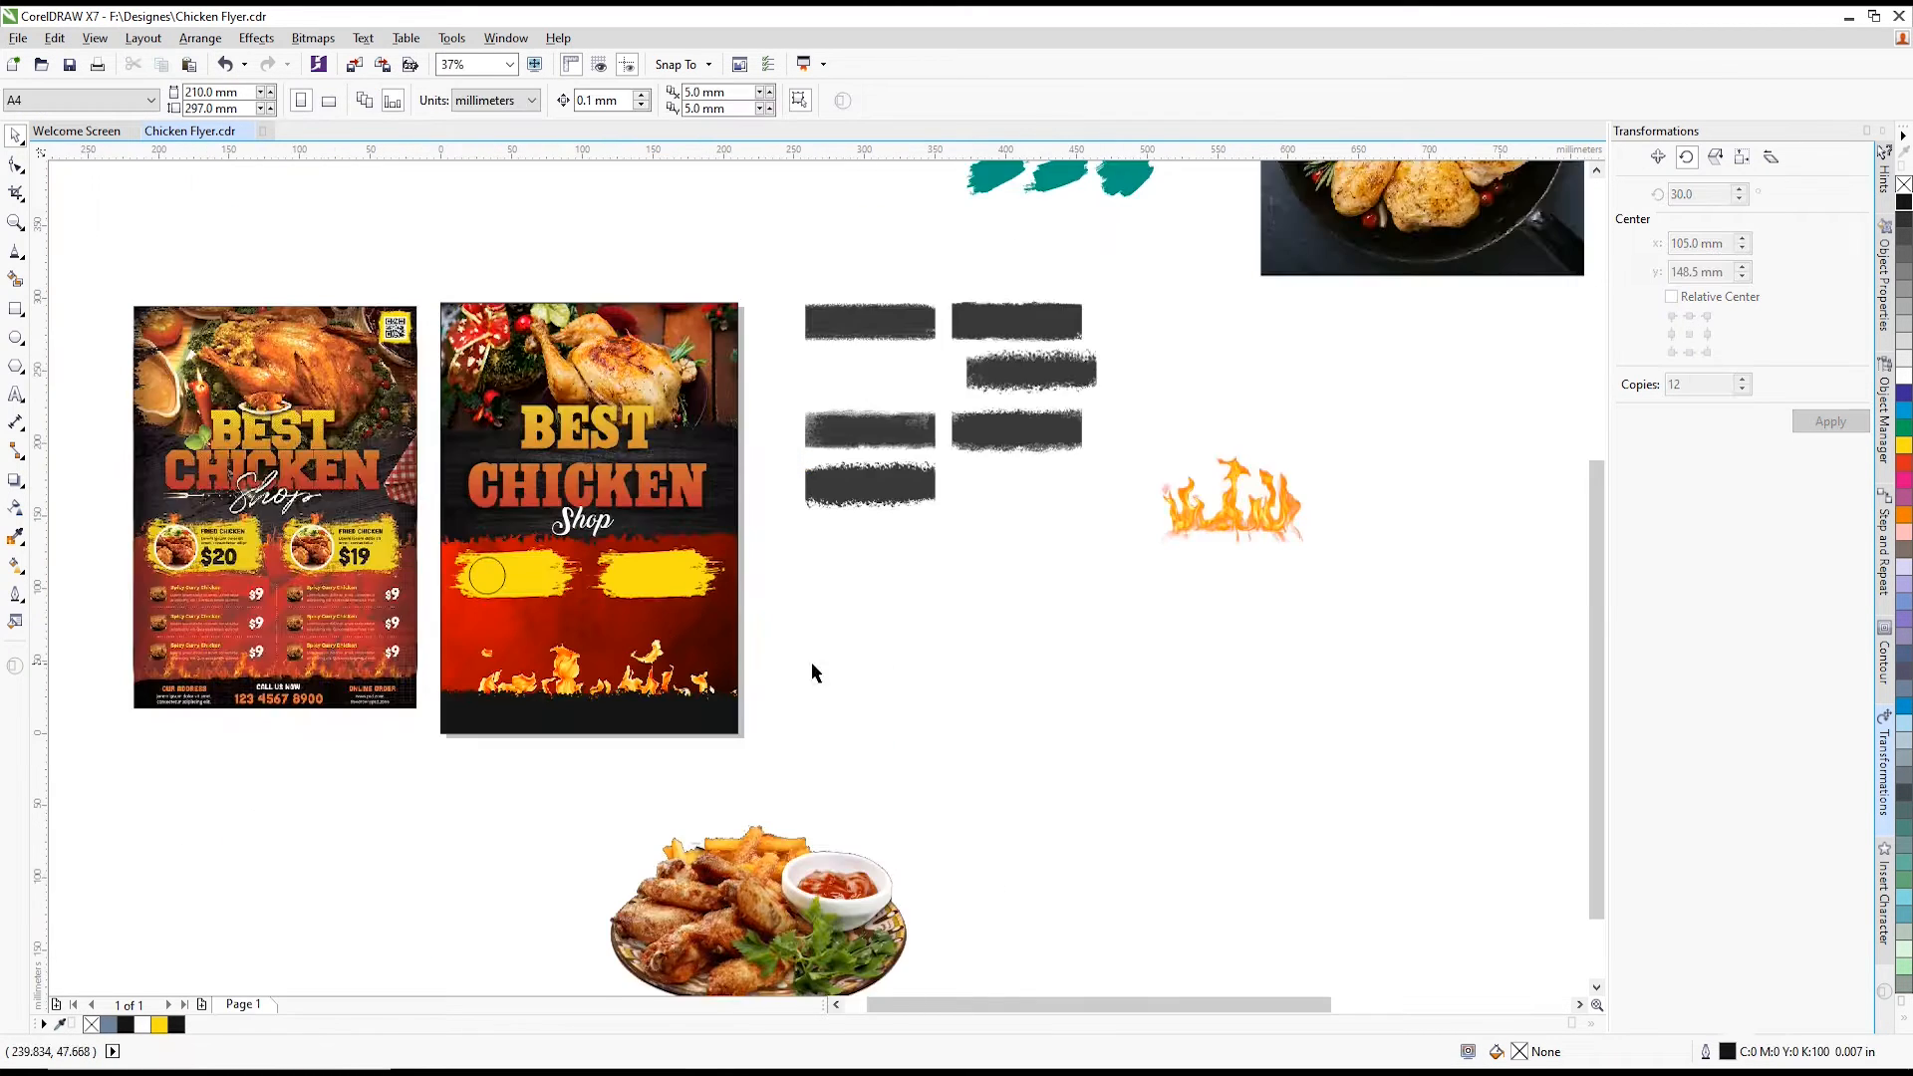
- Move the small flame image beside the flyer and place it inside the red background section with PowerClip
drag(1164, 519, 844, 686)
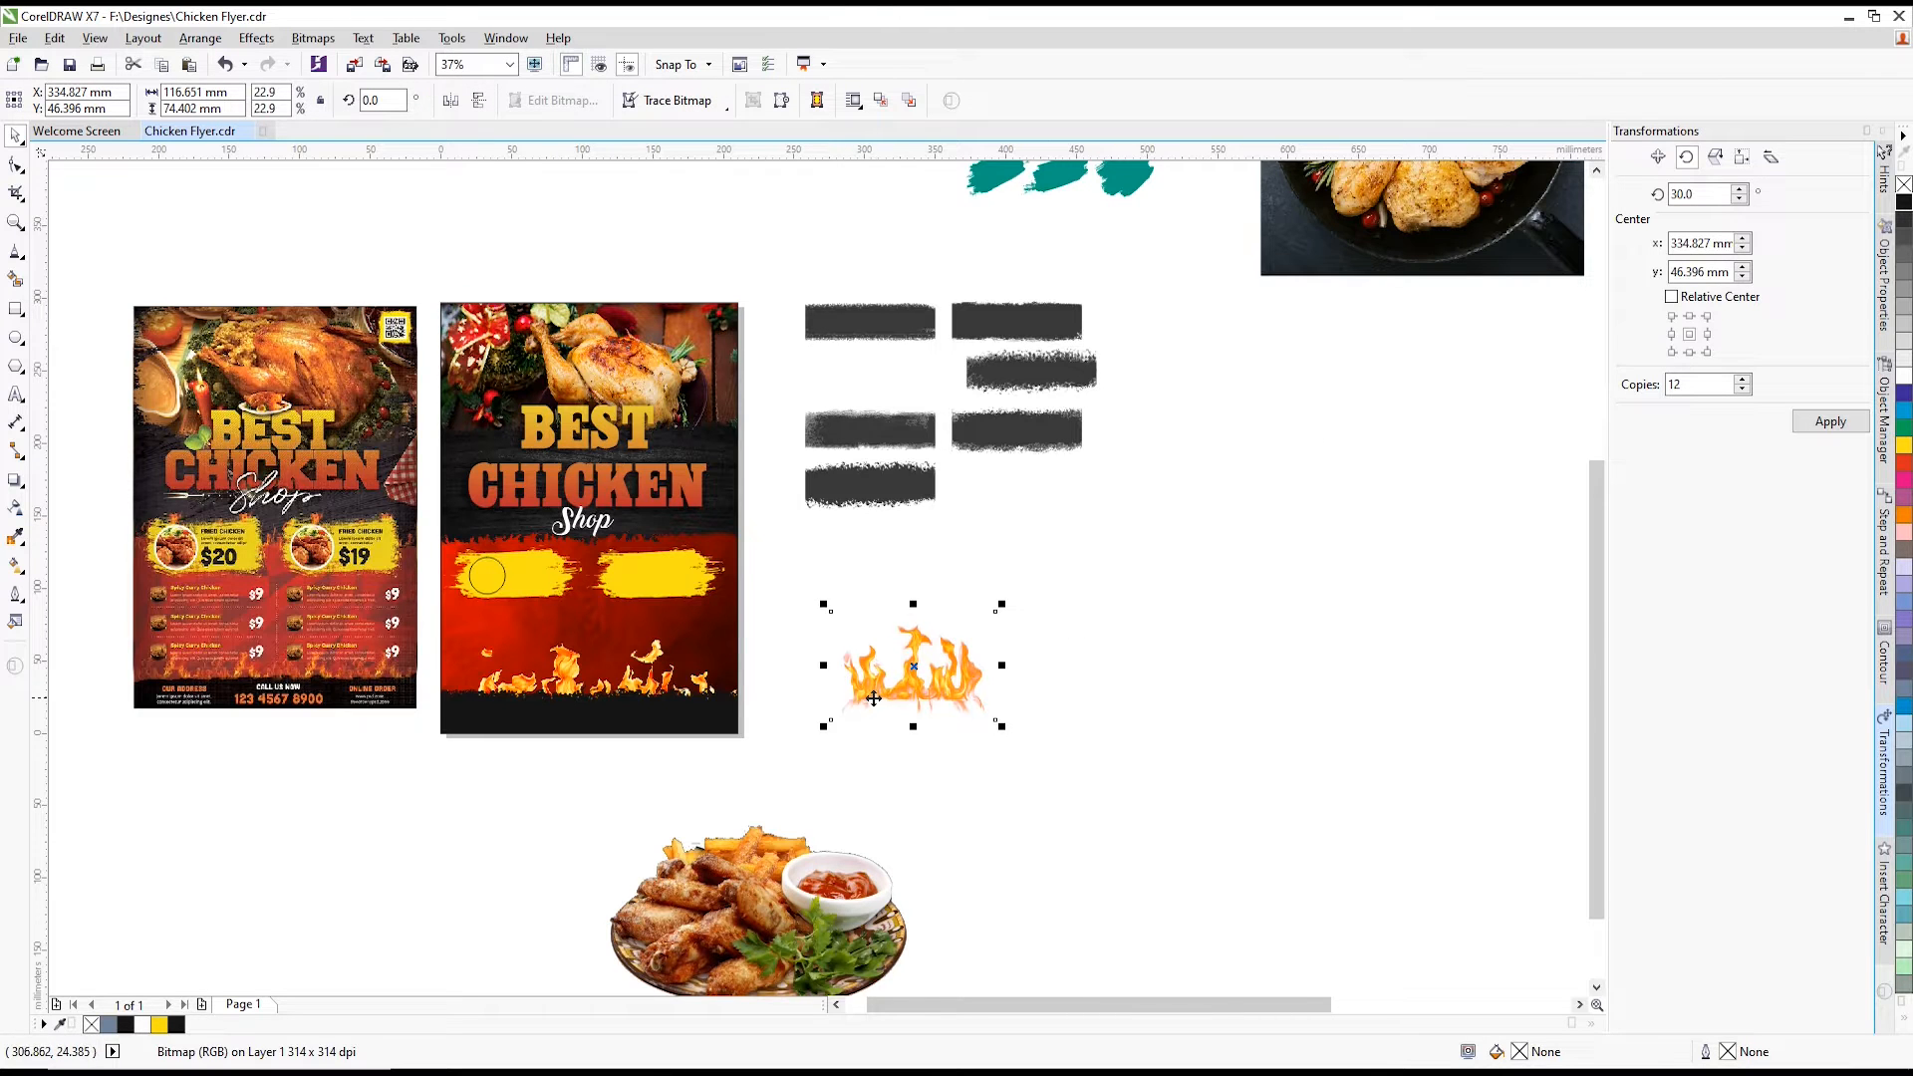
scroll(874, 698, up, 1)
scroll(937, 710, down, 1)
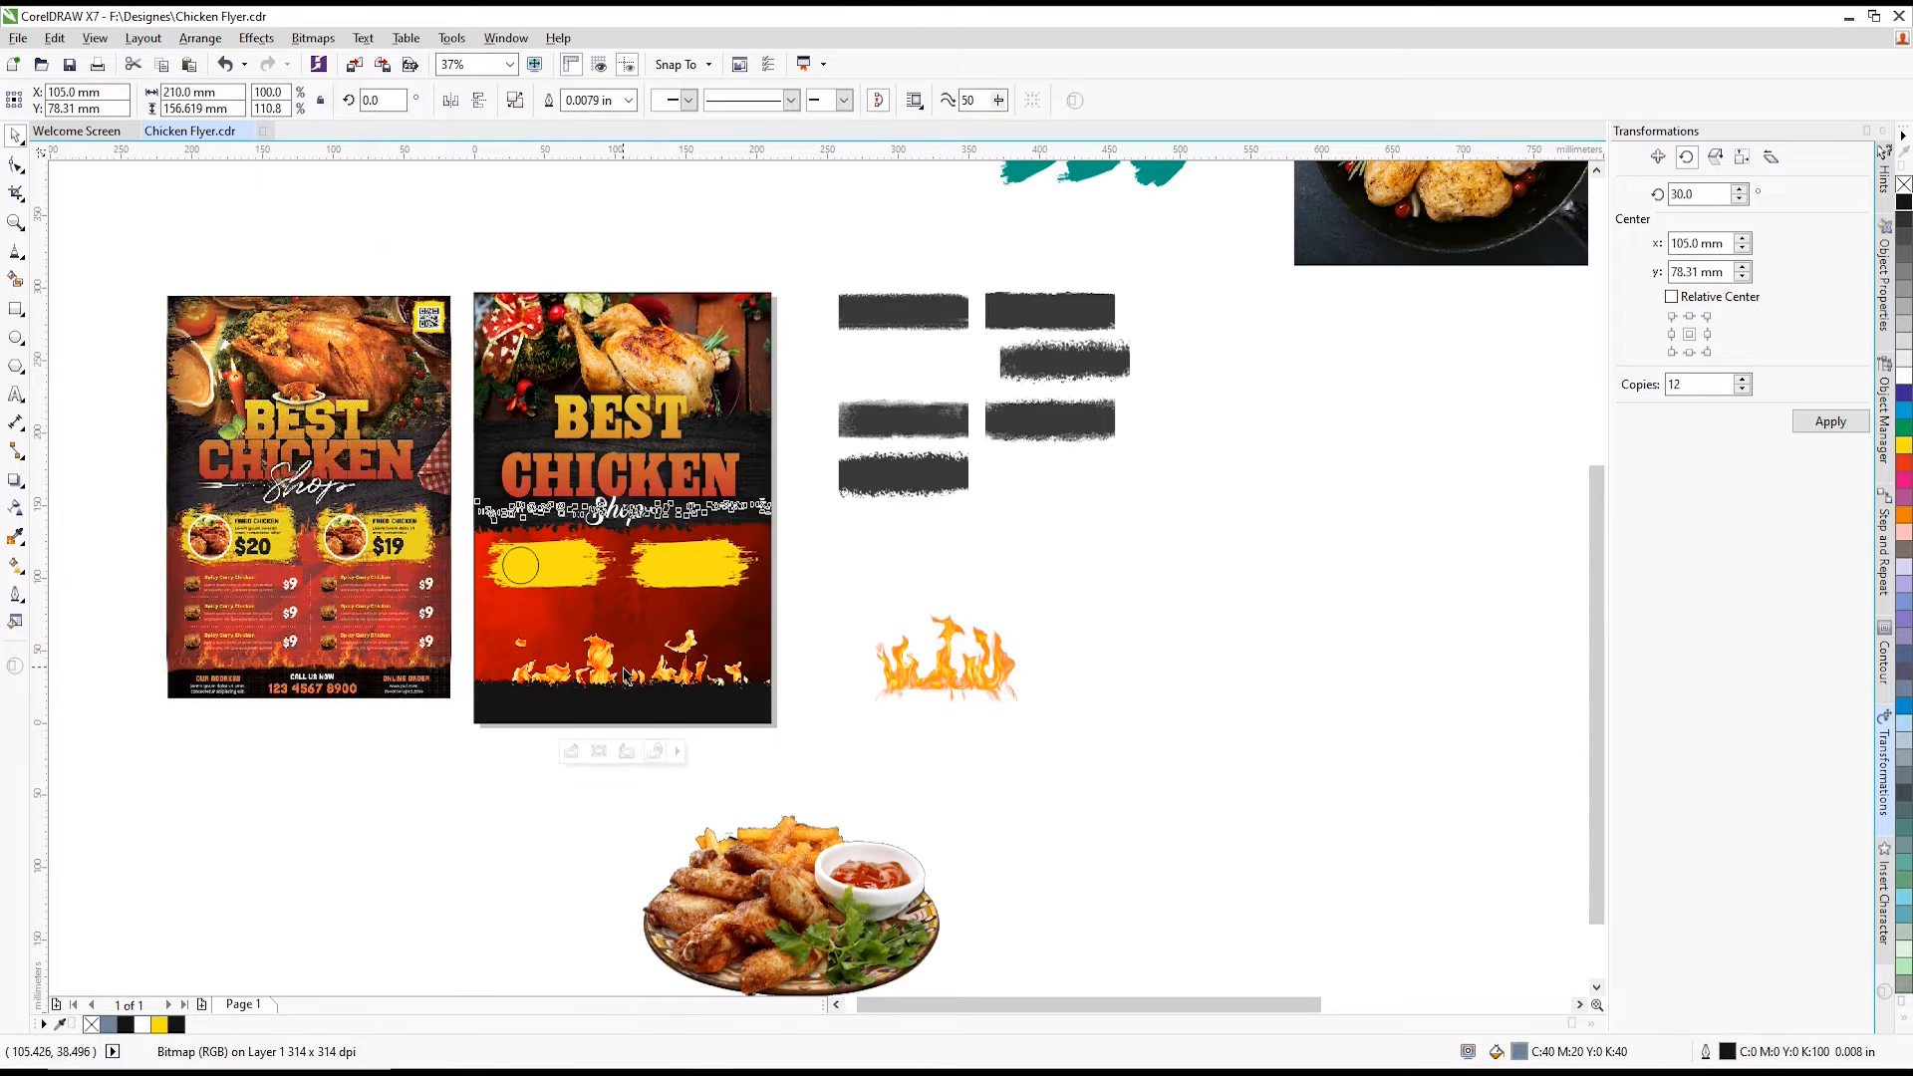
right_click(965, 665)
click(1051, 123)
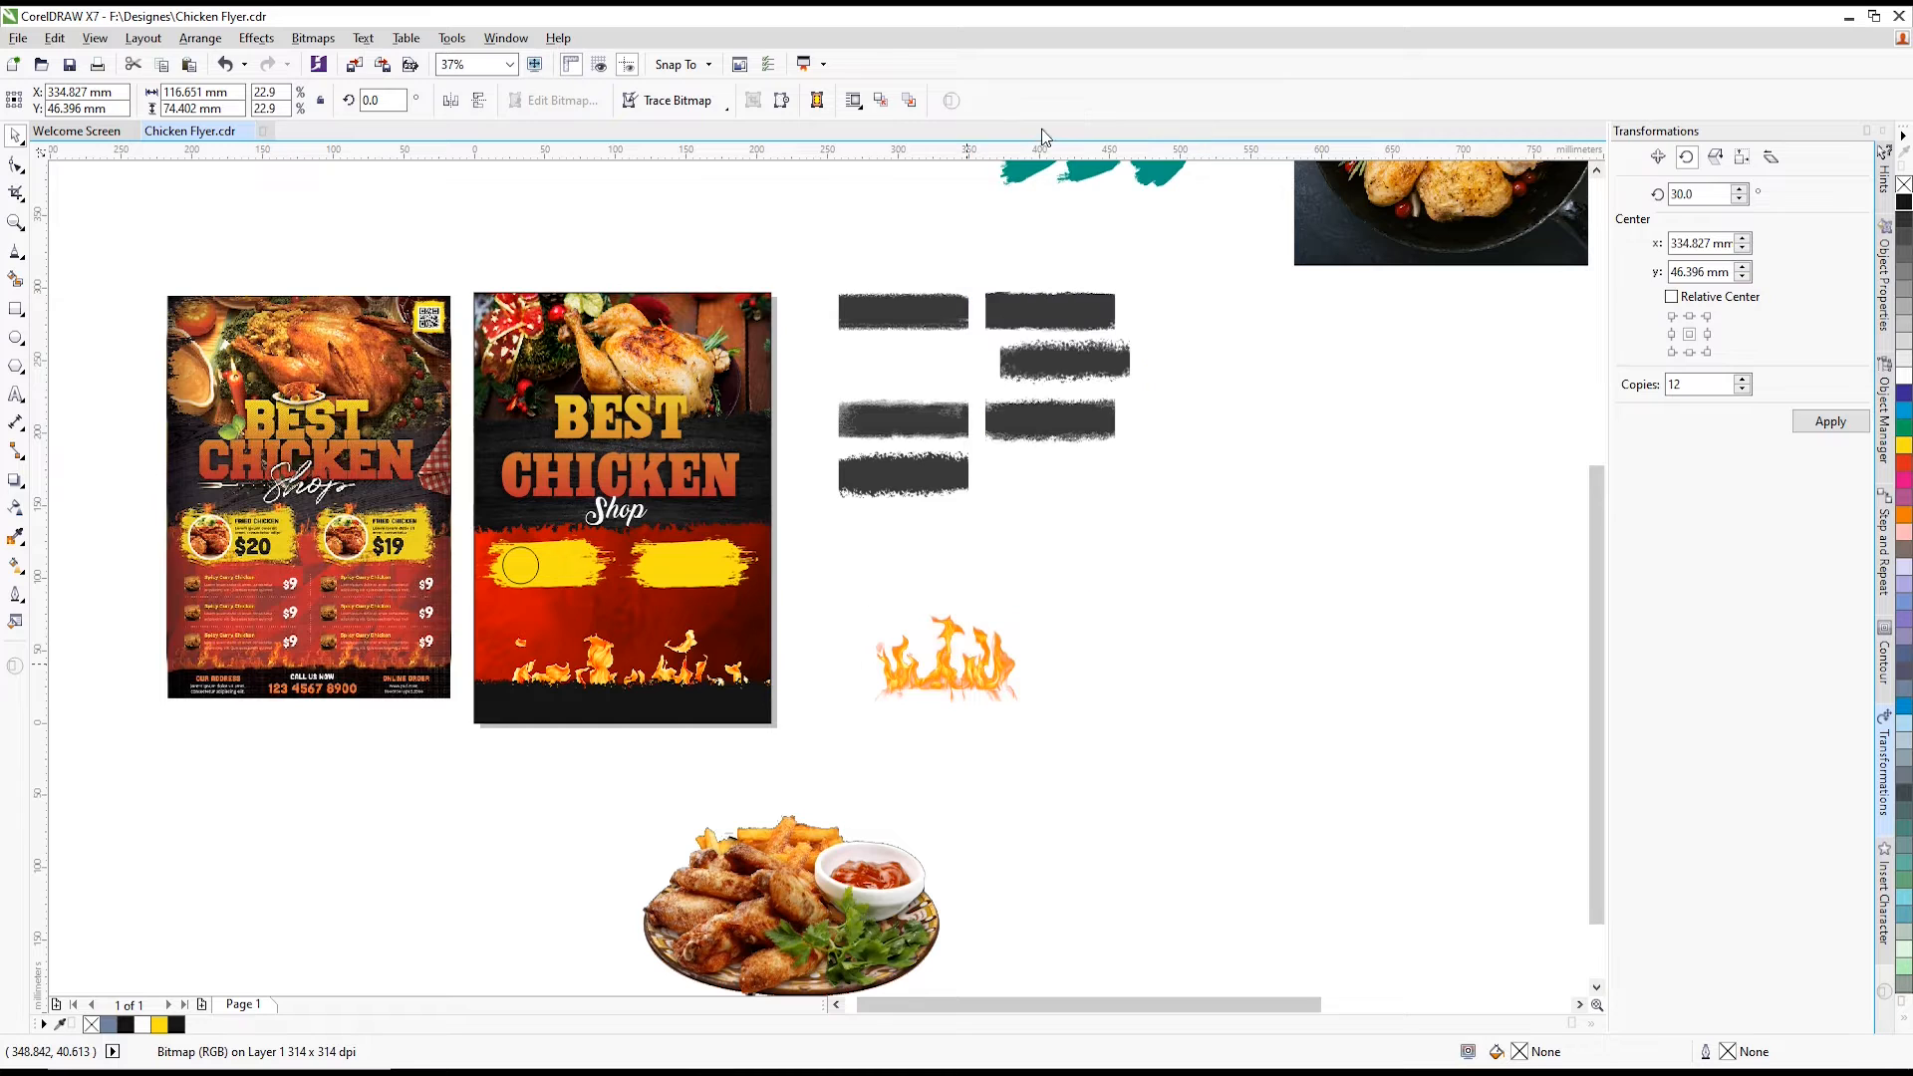
click(623, 604)
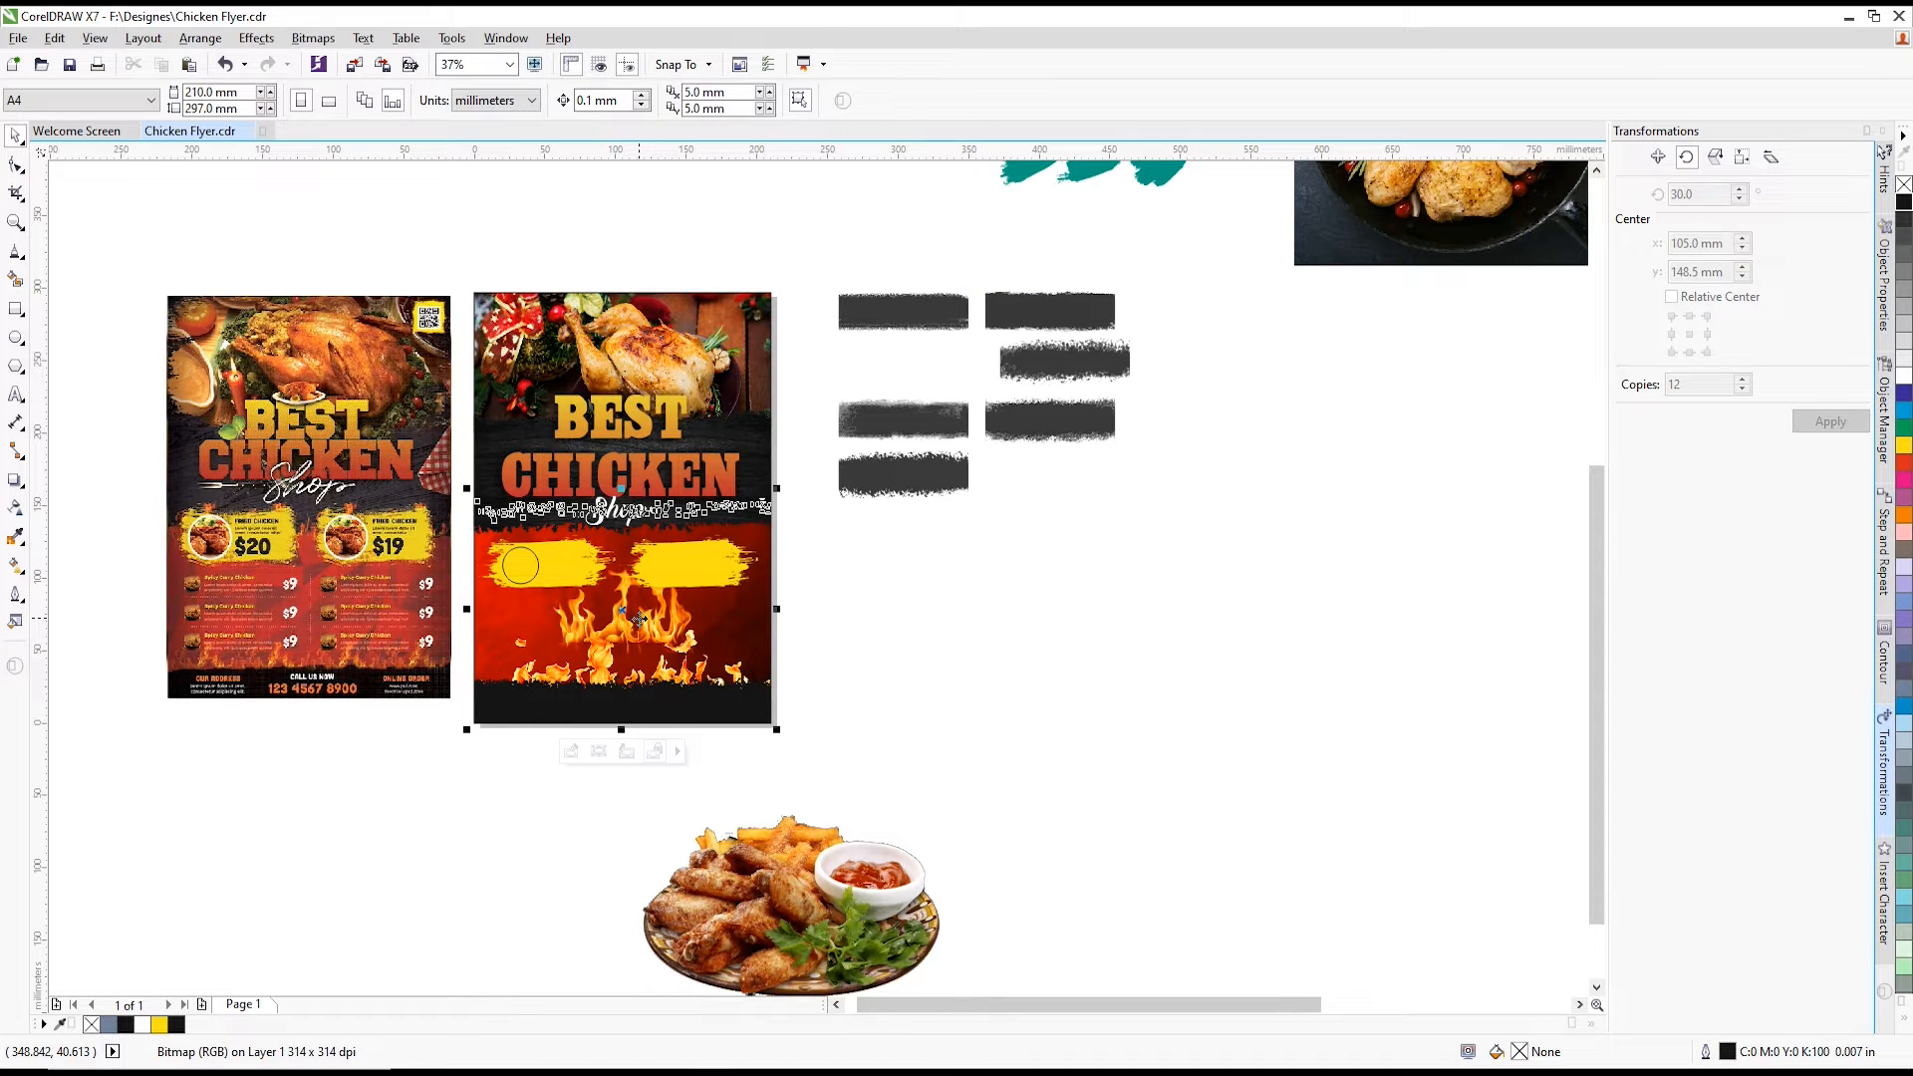
- Edit the red section's PowerClip, deleting the wide flames and stretching the small flame image across the section's bottom to about 266 mm wide
click(572, 752)
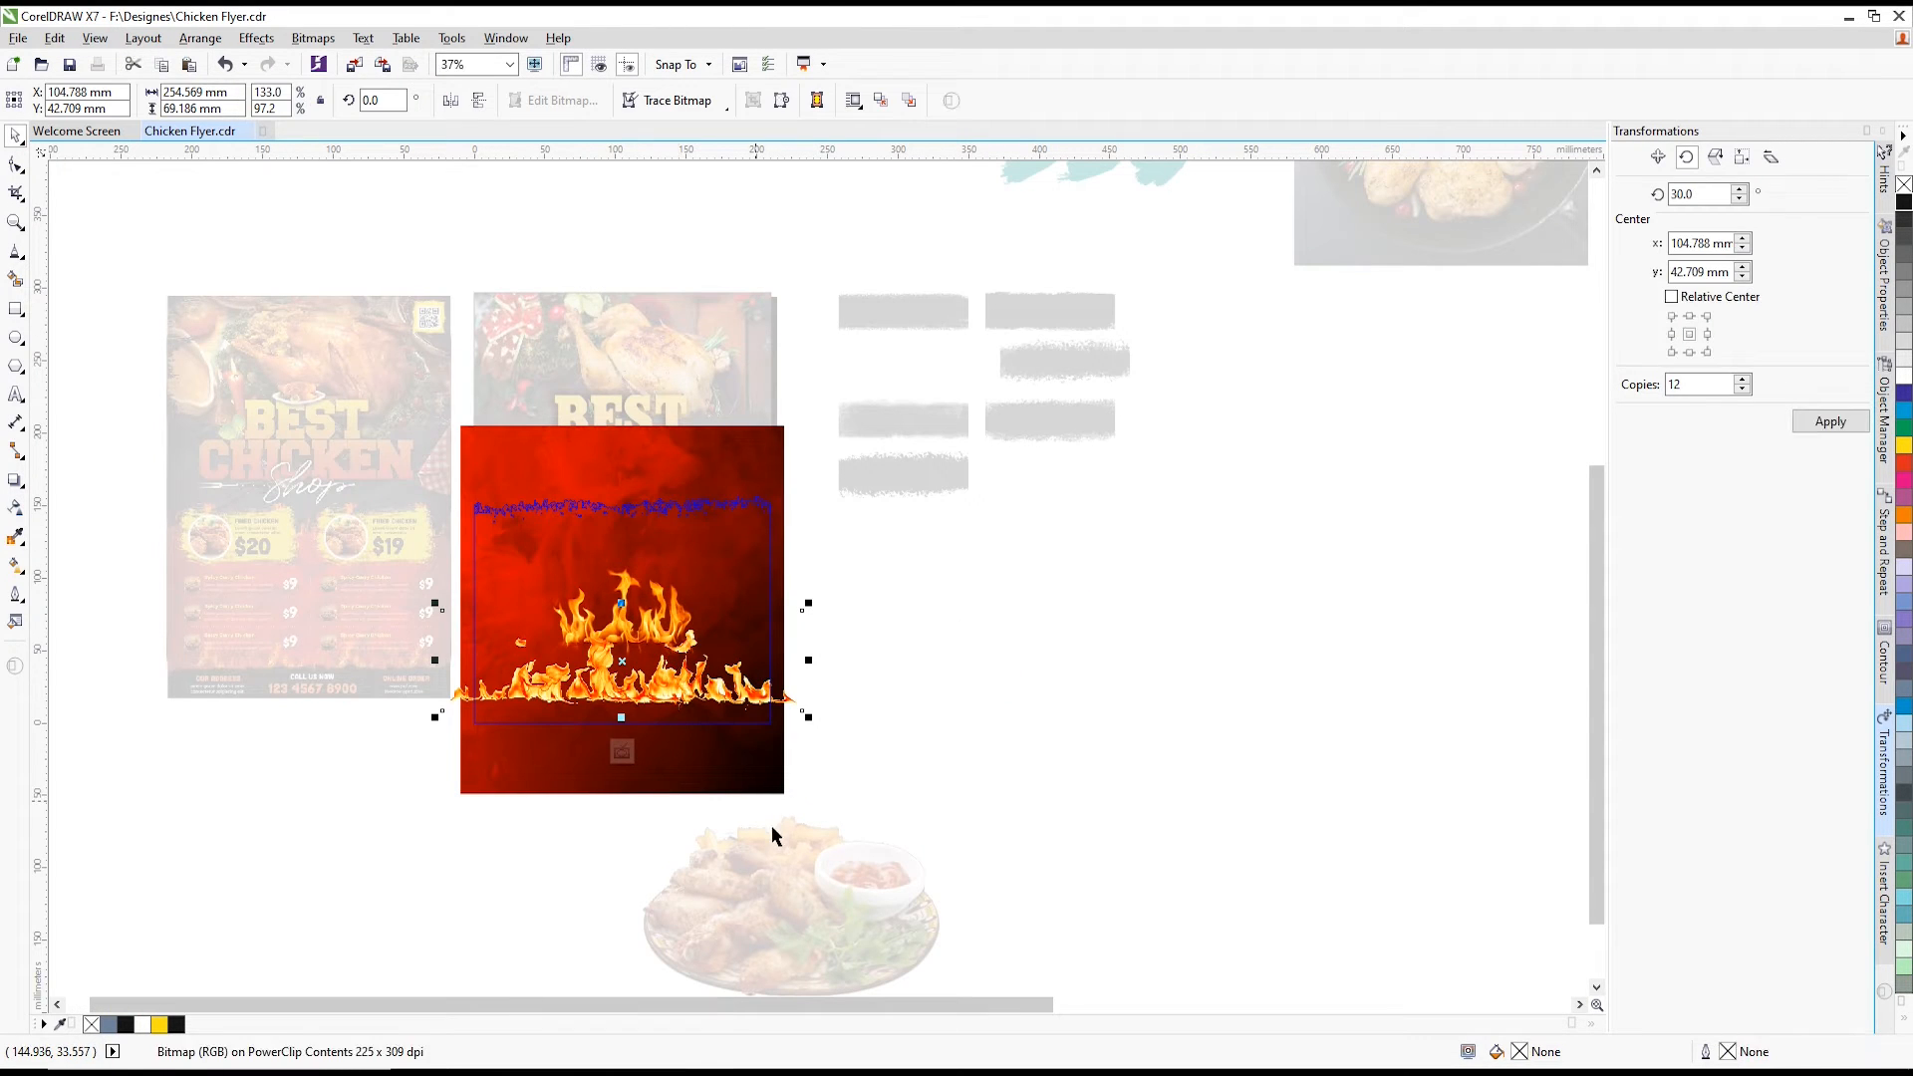
key(Delete)
drag(664, 634, 1034, 648)
scroll(635, 694, up, 2)
mouse_move(852, 681)
mouse_down()
mouse_move(786, 691)
mouse_move(836, 704)
mouse_up()
drag(976, 673, 1006, 671)
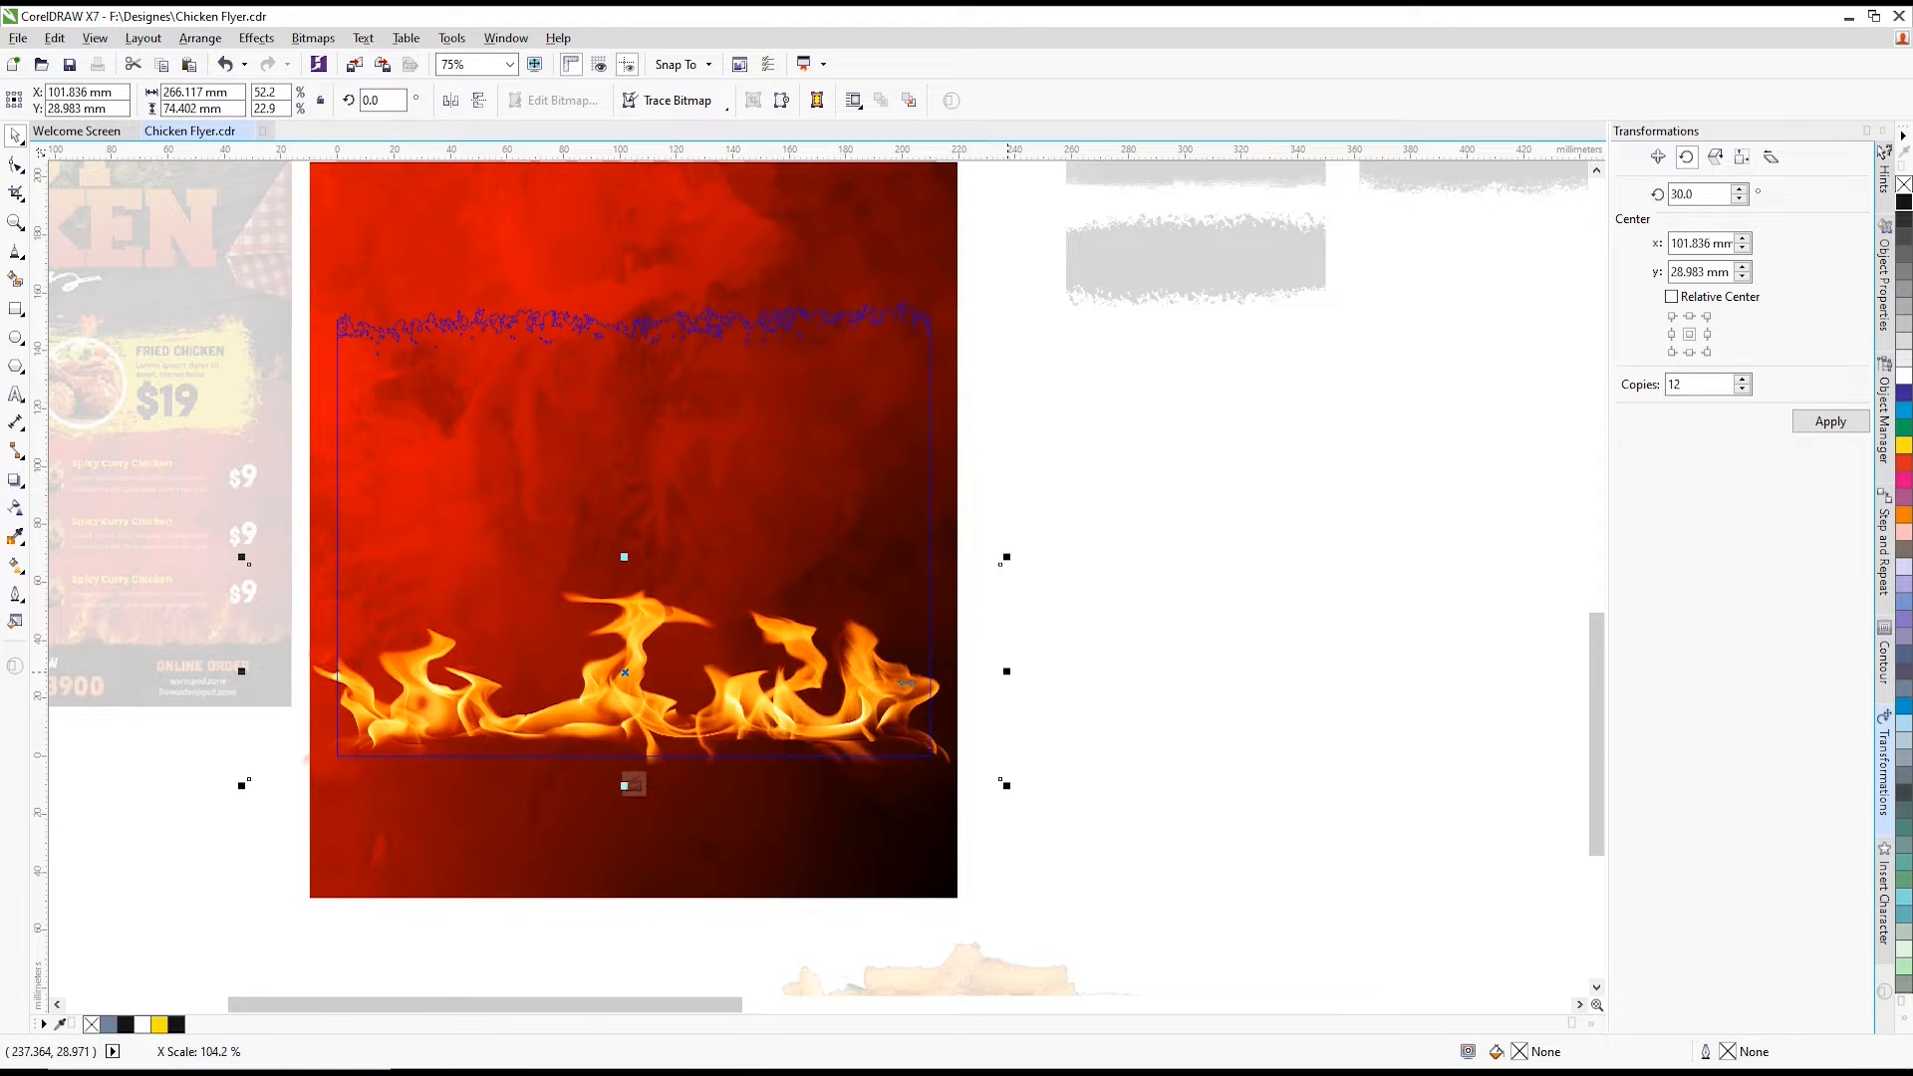
click(639, 785)
click(1106, 662)
scroll(709, 620, down, 1)
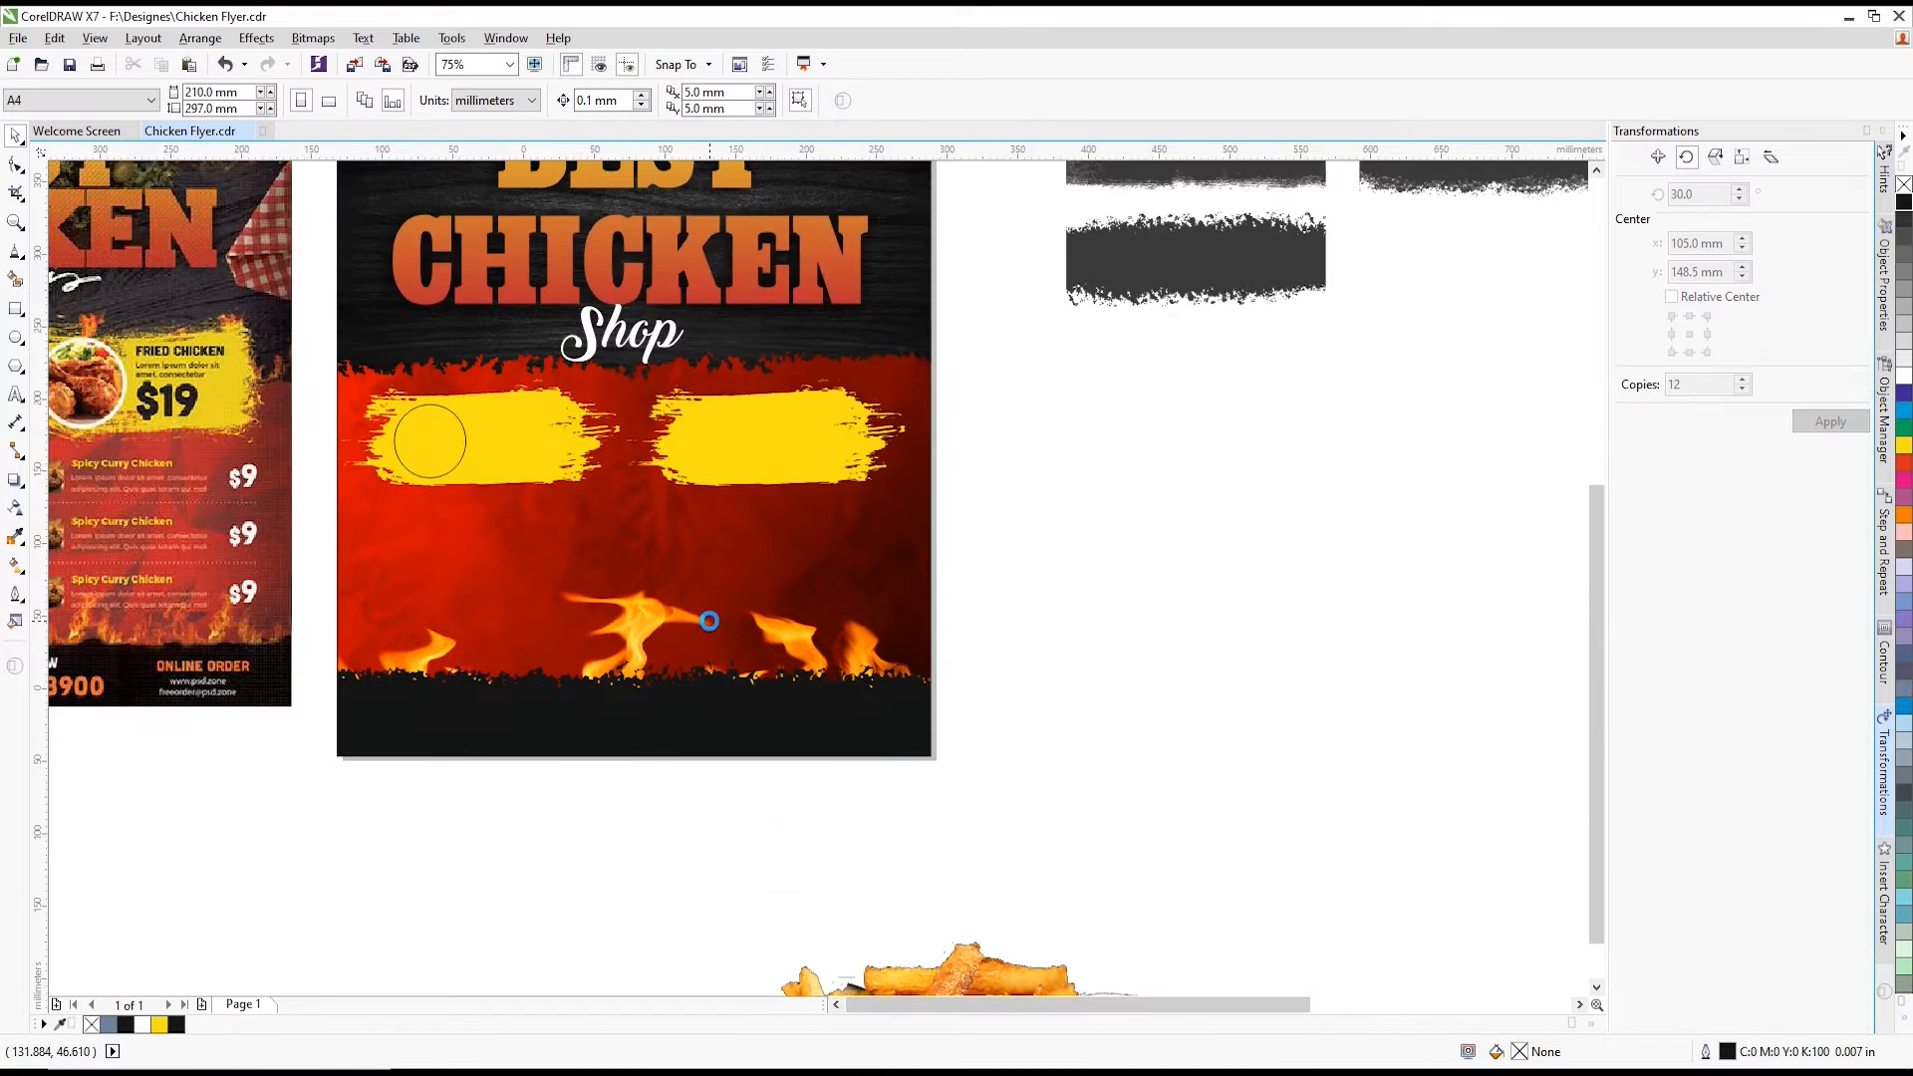
- Move the plated fried chicken cutout to the empty area beside the flyer's lower half
click(842, 817)
drag(793, 902, 1009, 732)
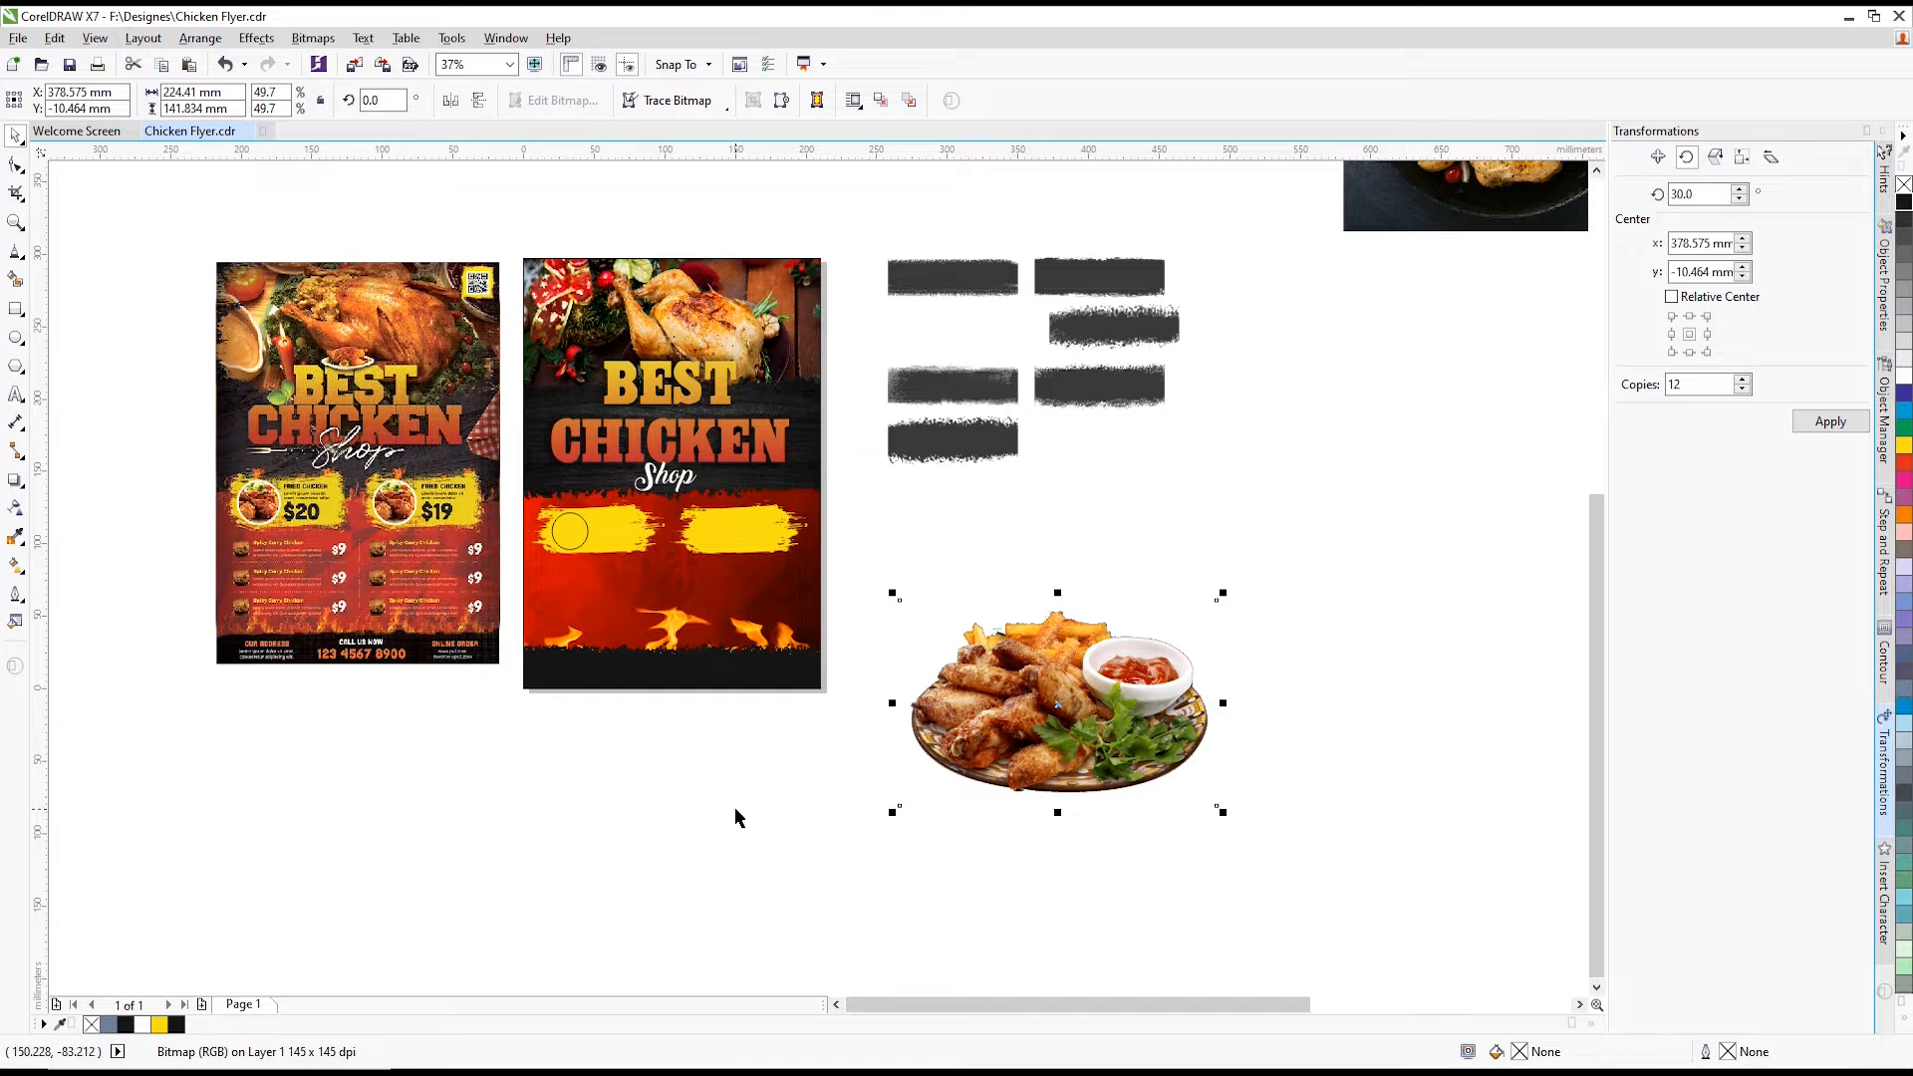
scroll(991, 776, down, 1)
scroll(1013, 659, up, 1)
click(828, 731)
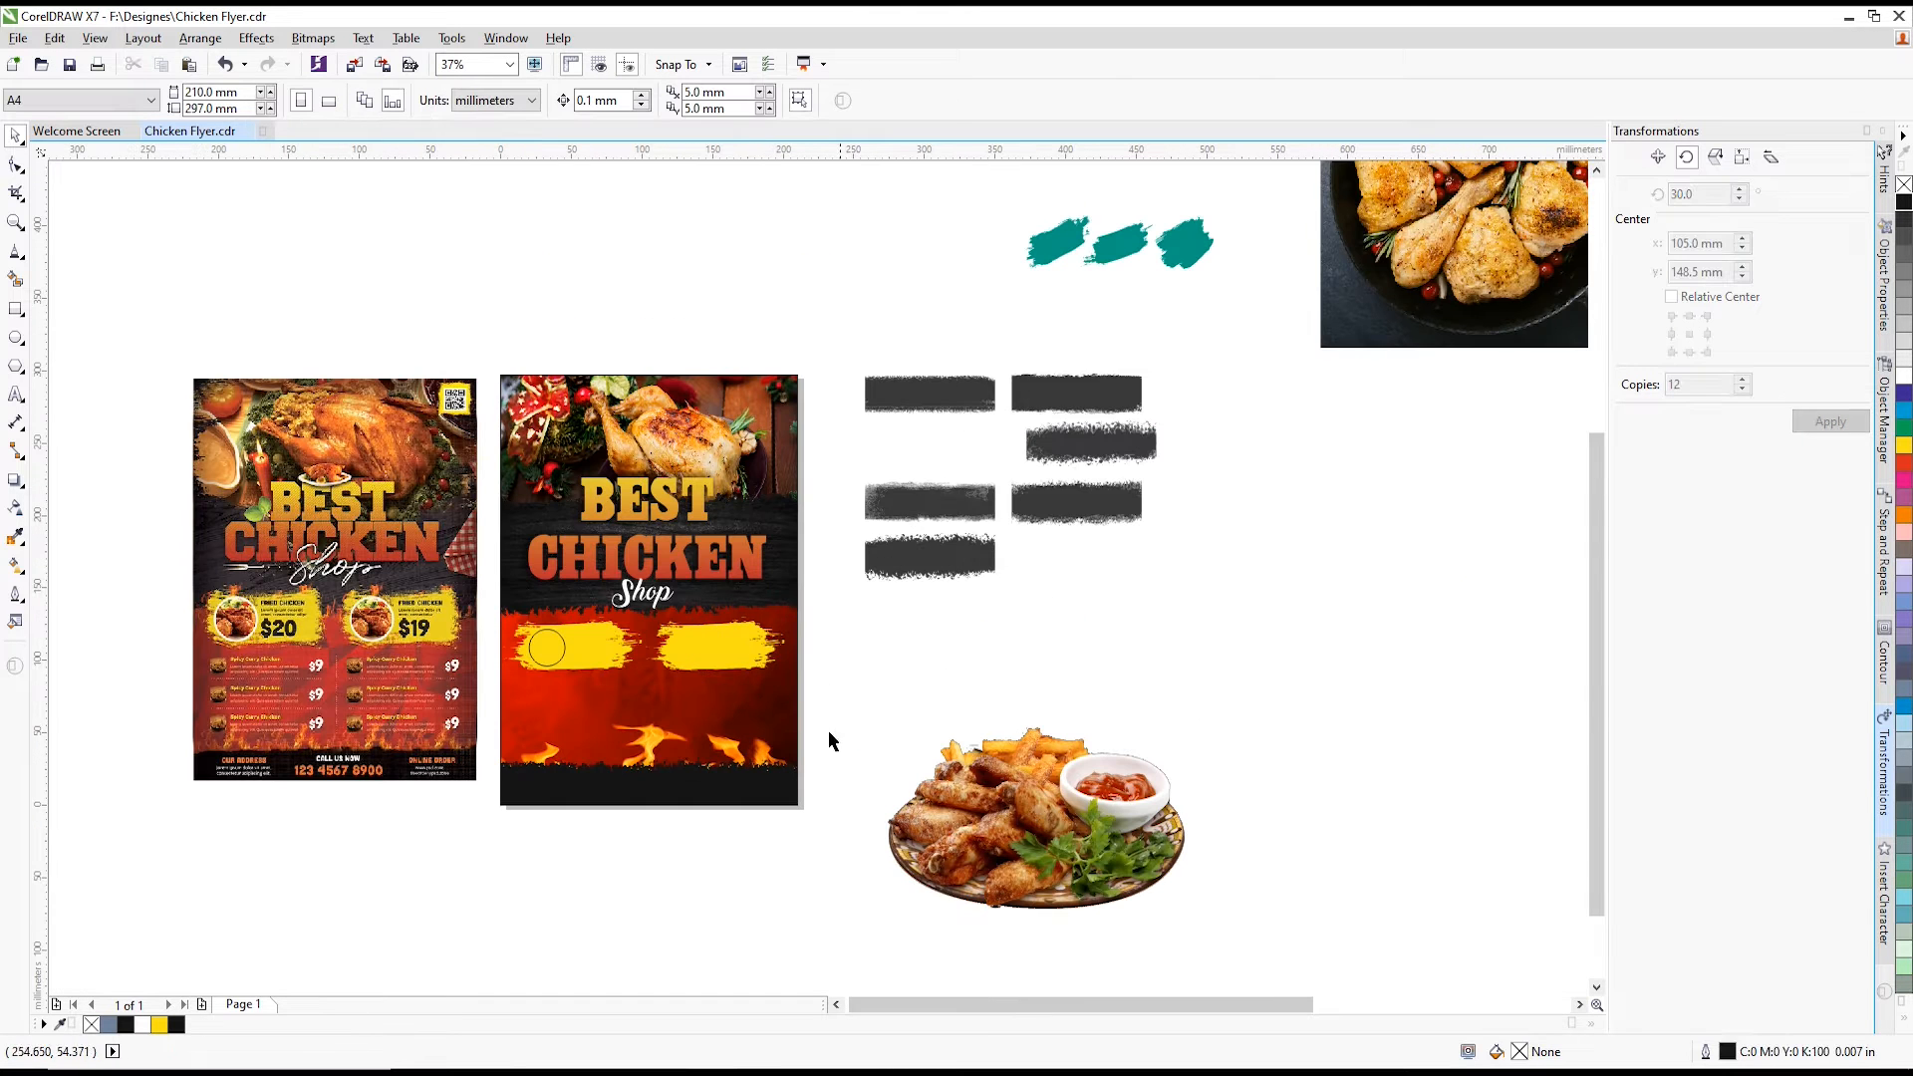
scroll(677, 665, up, 1)
scroll(689, 648, down, 1)
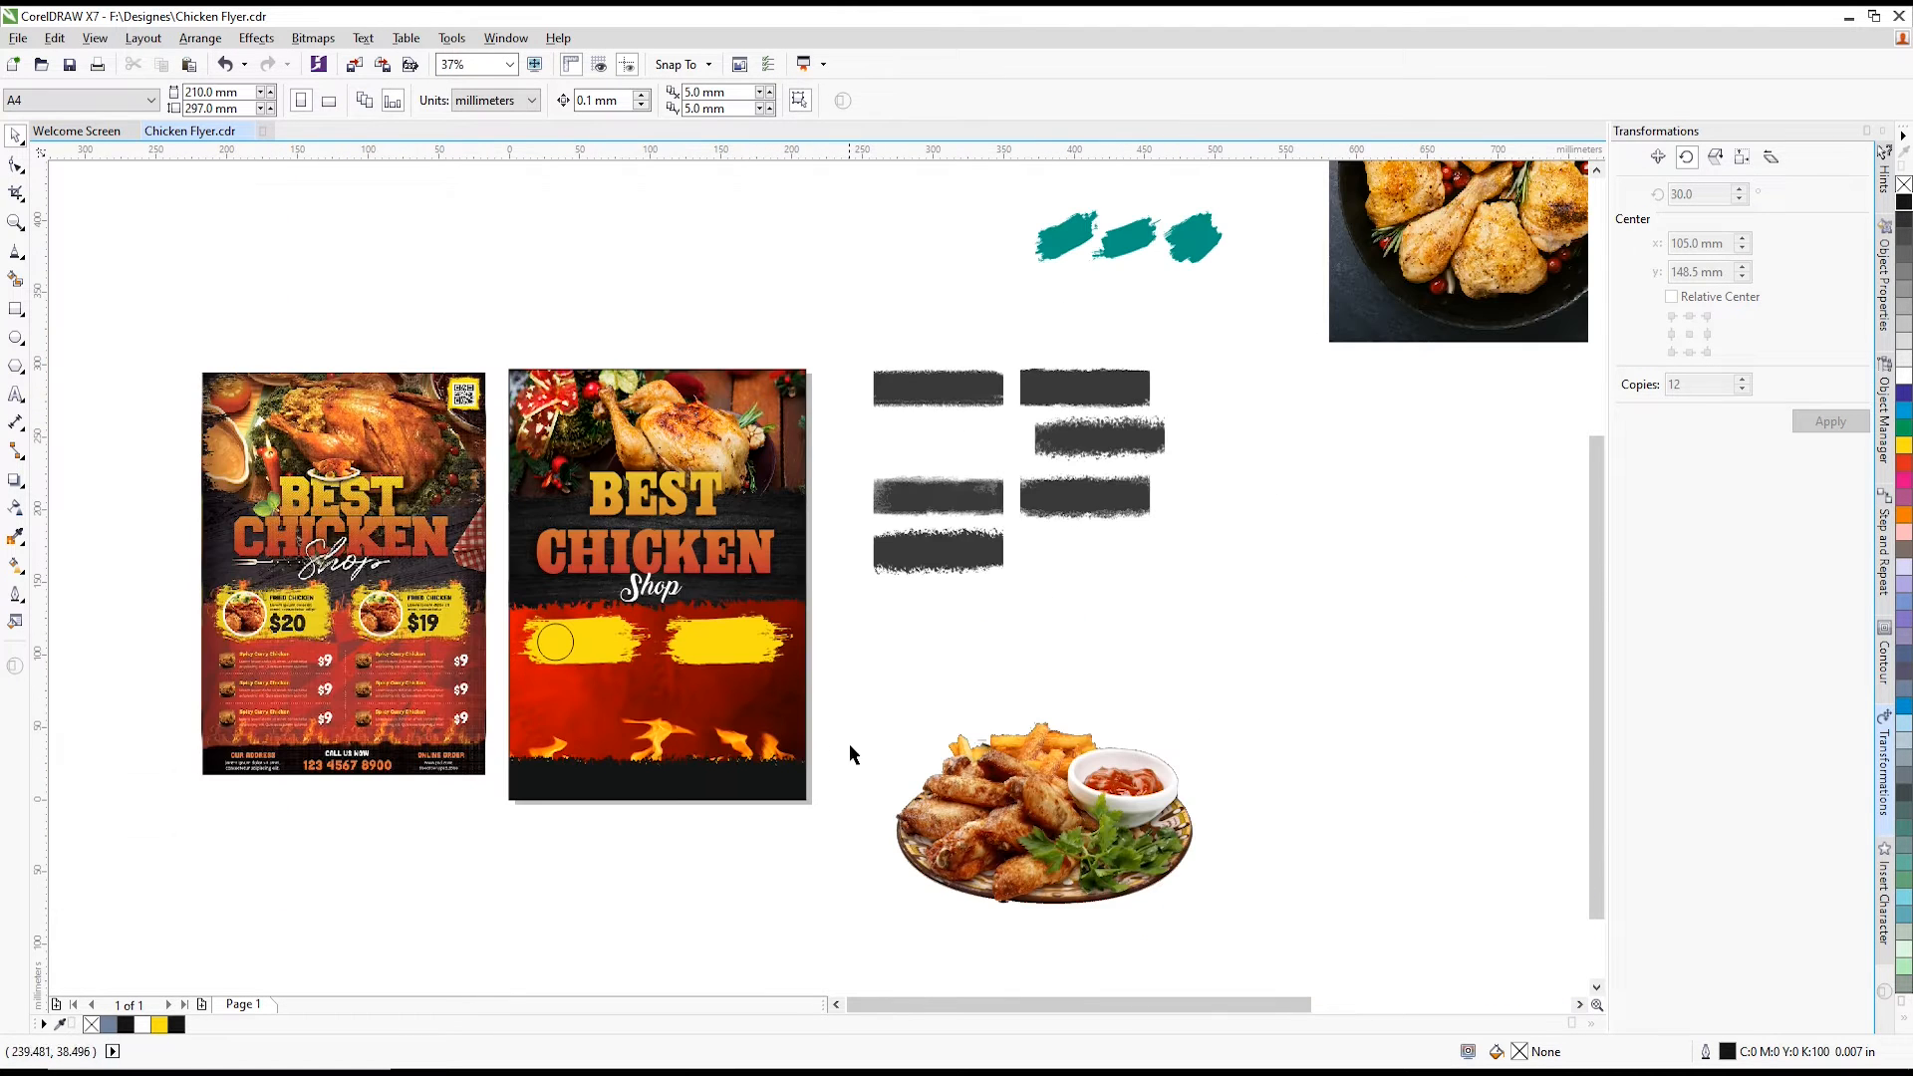
click(946, 742)
scroll(934, 683, down, 1)
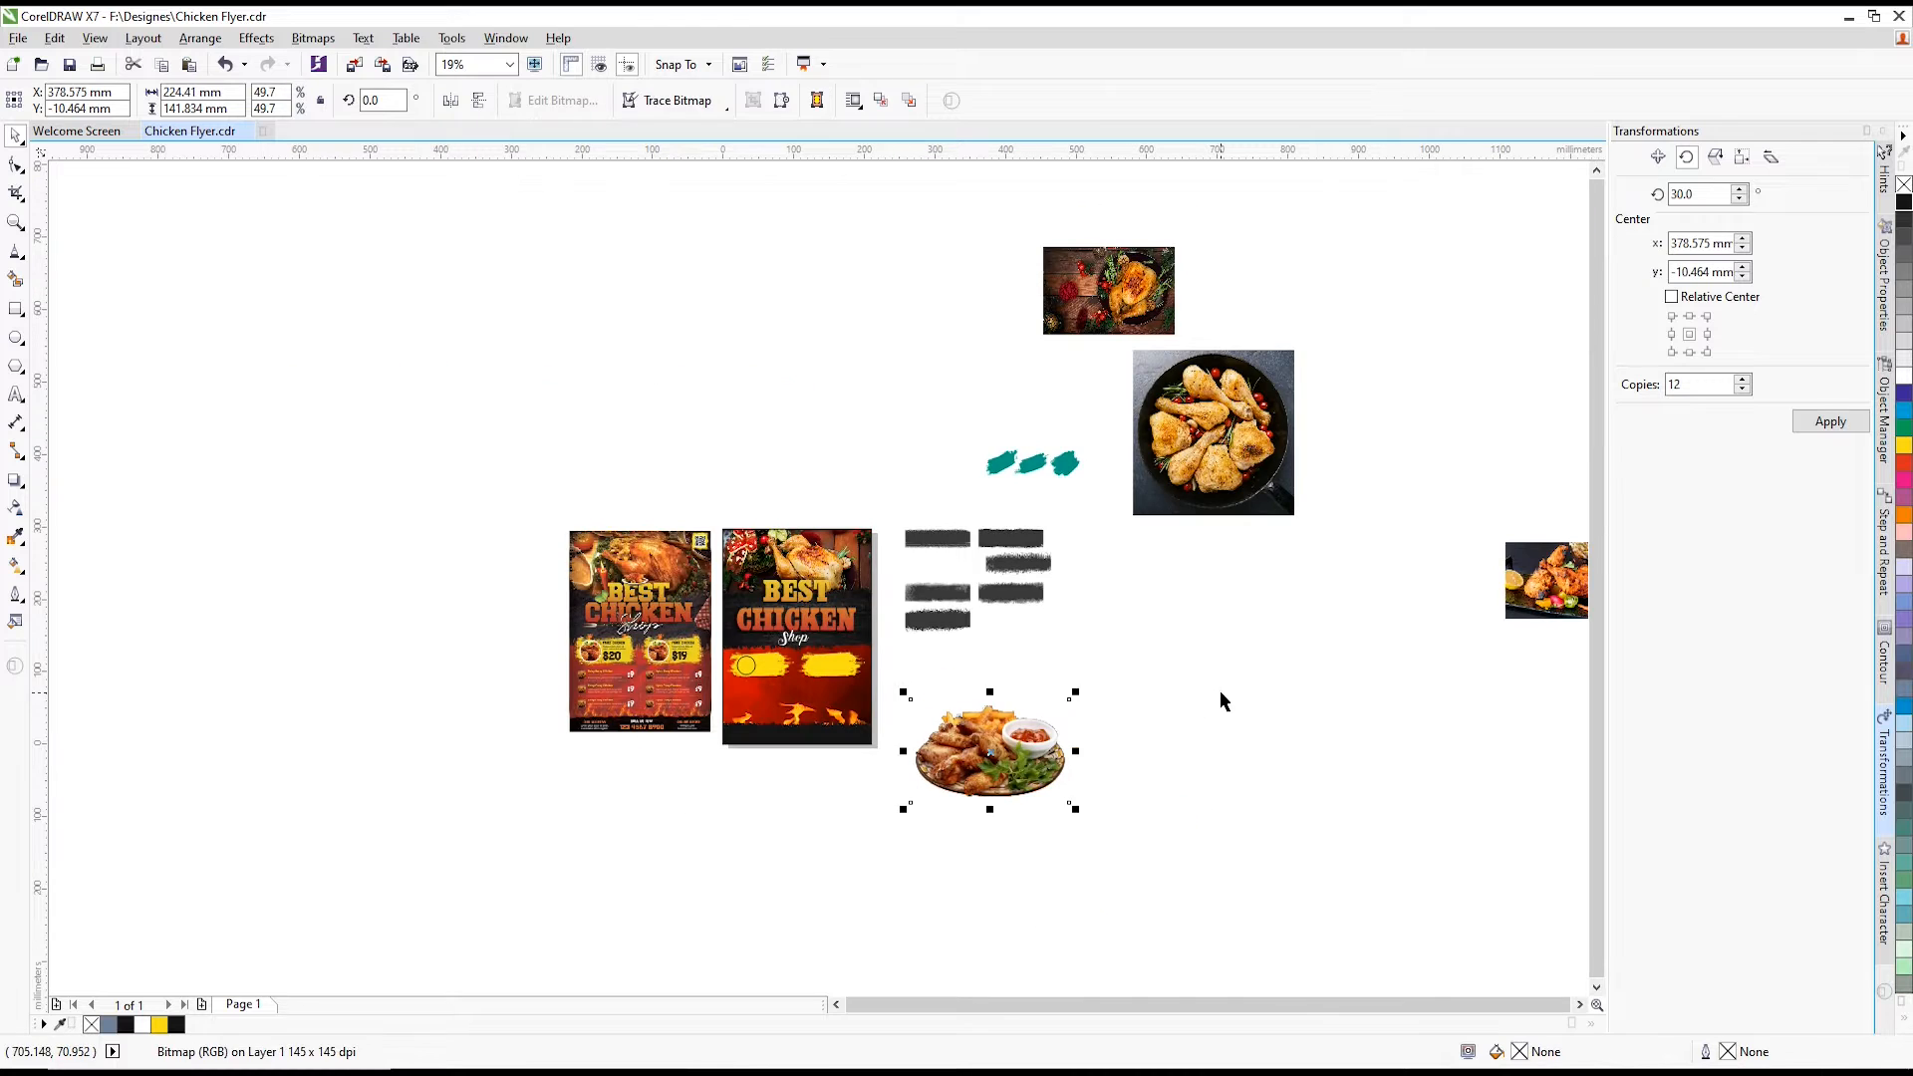
click(1222, 696)
scroll(899, 614, down, 1)
scroll(1187, 639, up, 1)
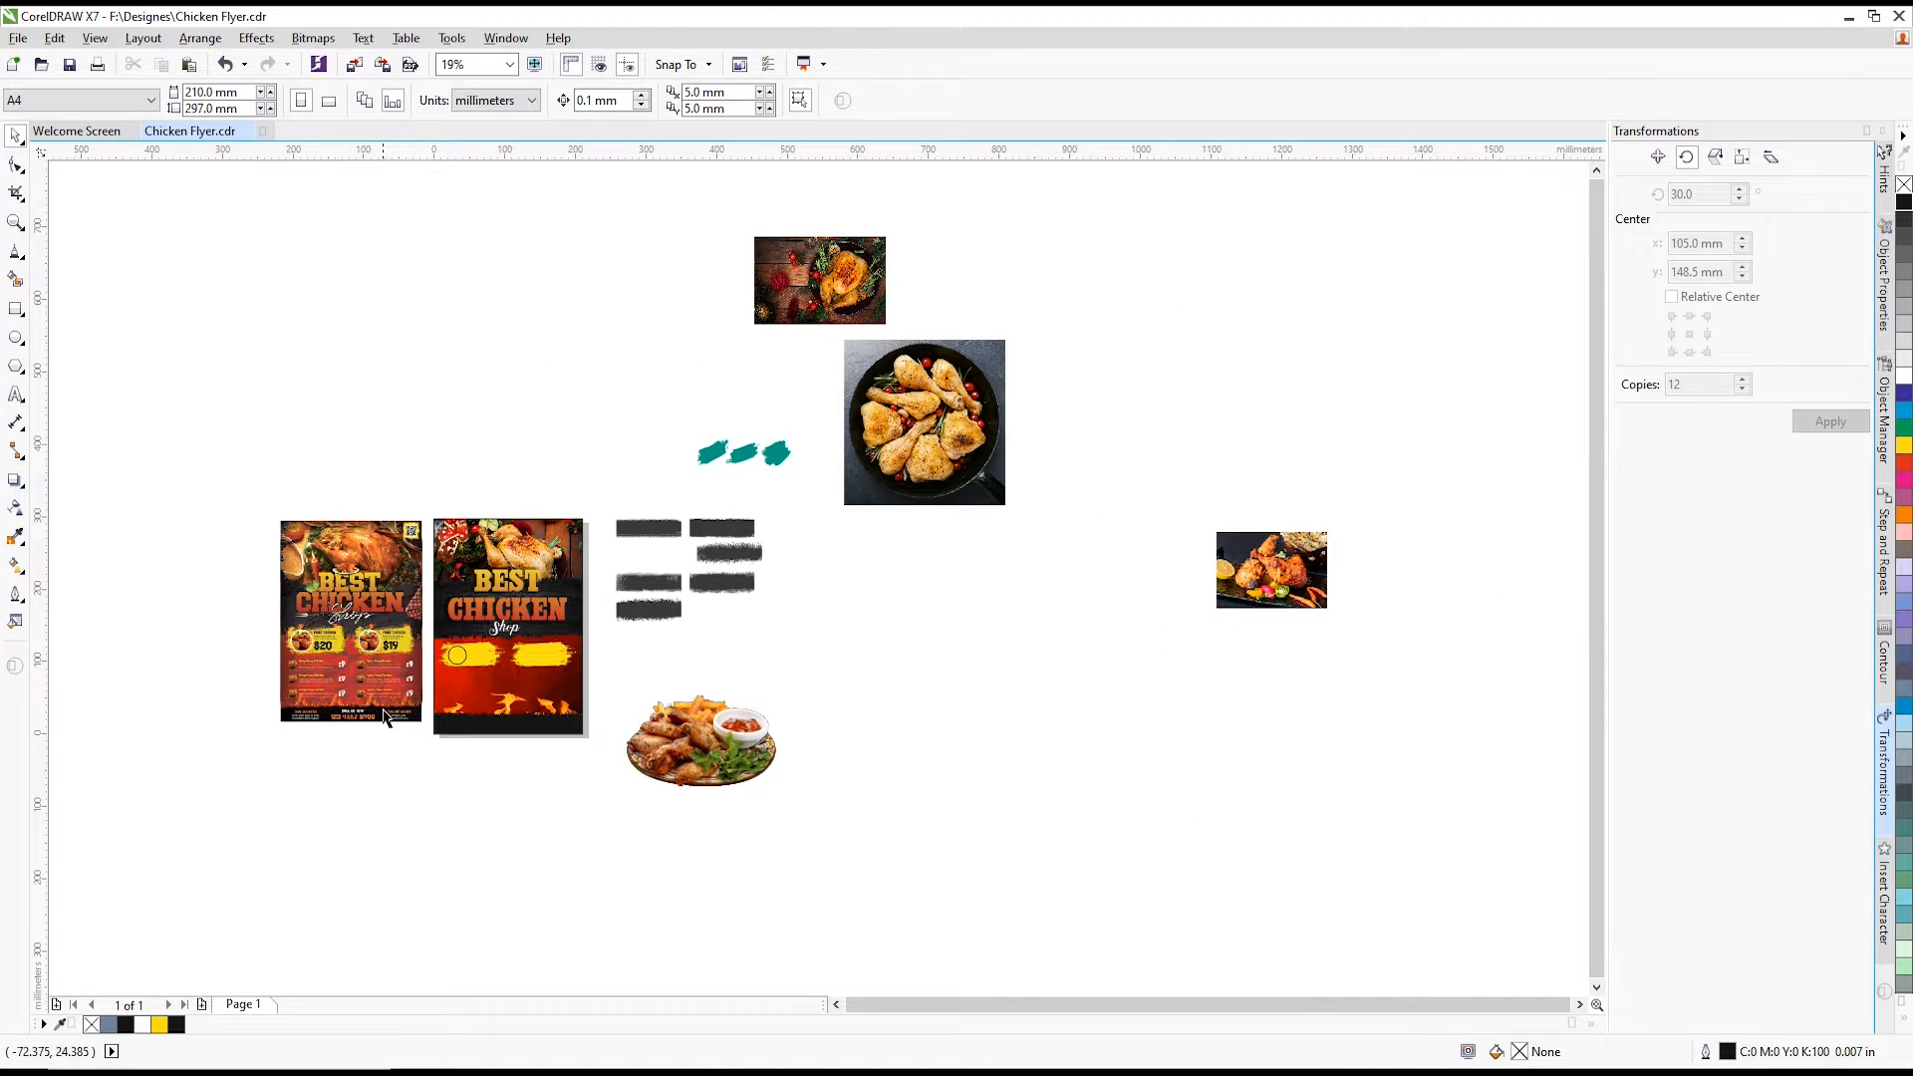
scroll(385, 717, up, 1)
click(654, 755)
click(656, 889)
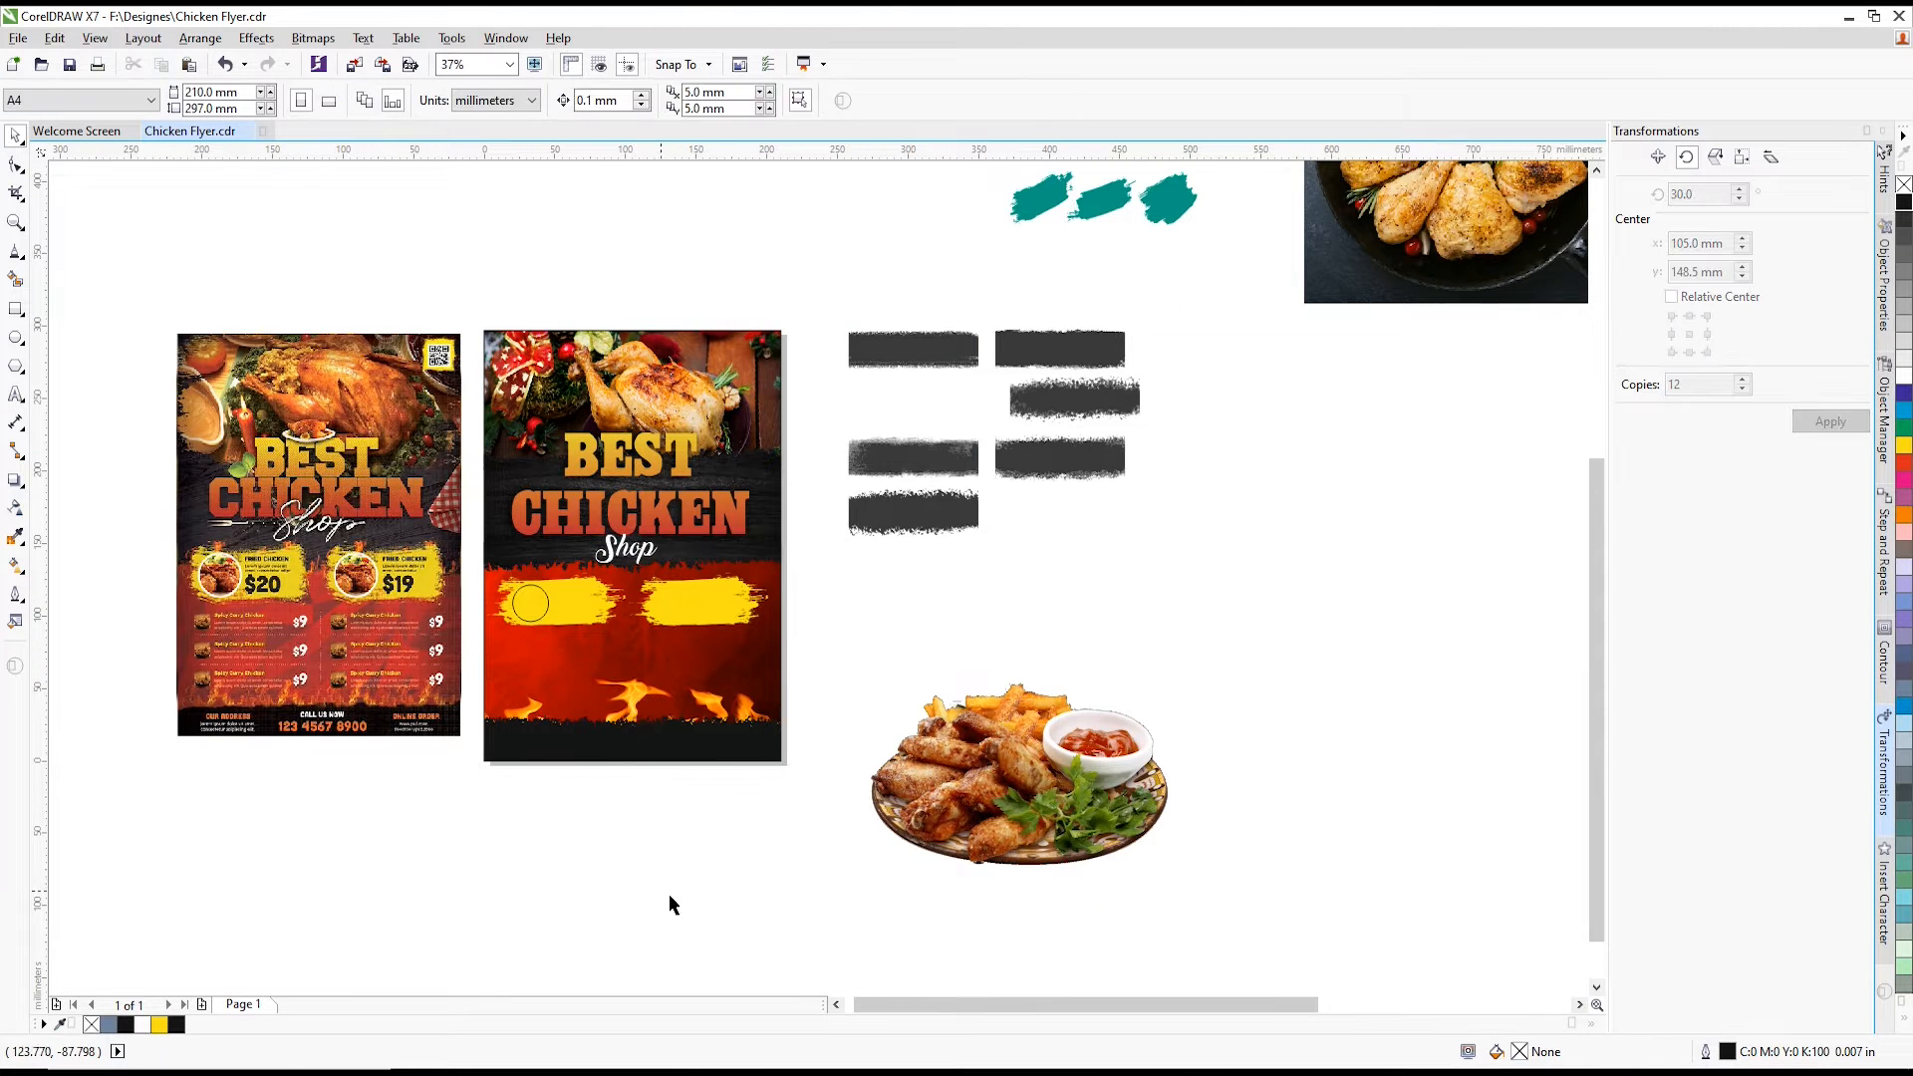
- Undo the plate cutout's move and the small flame image's PowerClip changes, restoring the wide flames in the red section
key(ctrl+z)
key(ctrl+z)
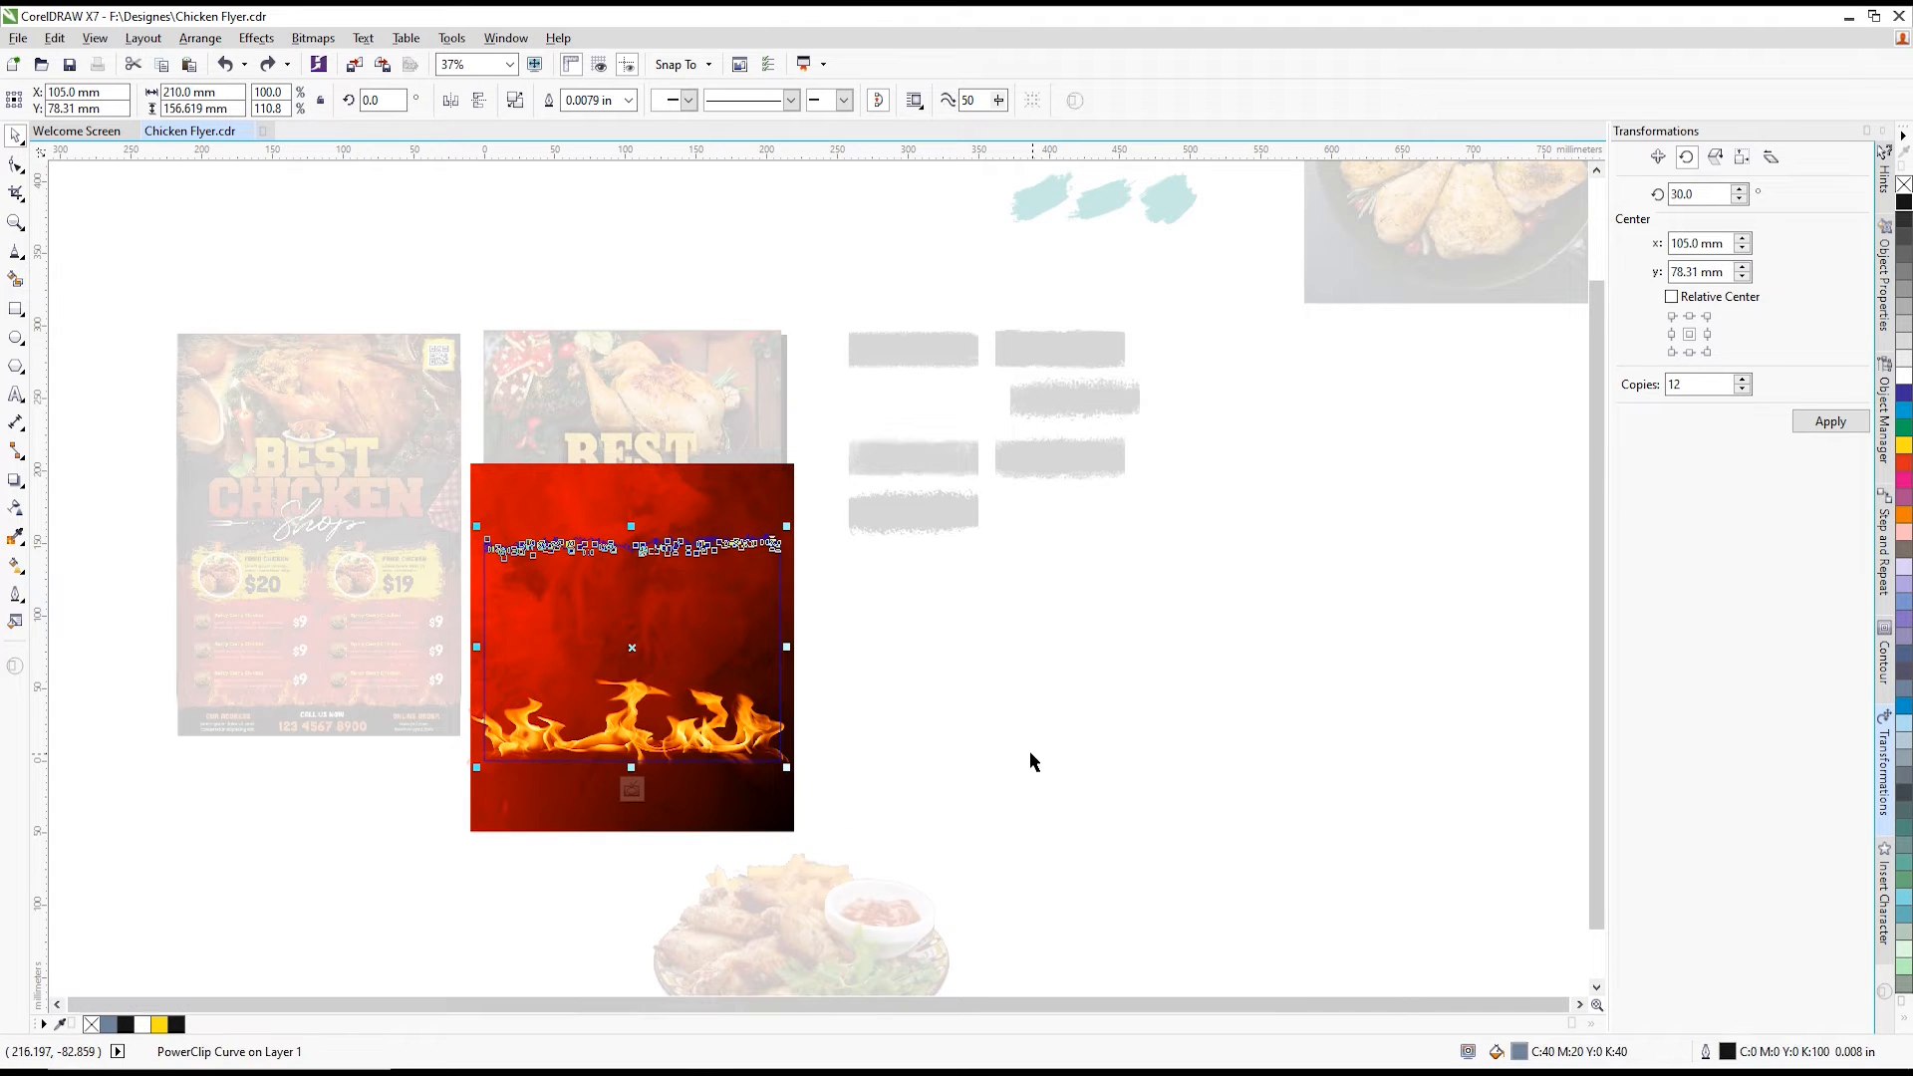
key(ctrl+z)
key(ctrl+z)
key(ctrl+z)
key(ctrl+z)
key(ctrl+z)
key(ctrl+z)
key(ctrl+z)
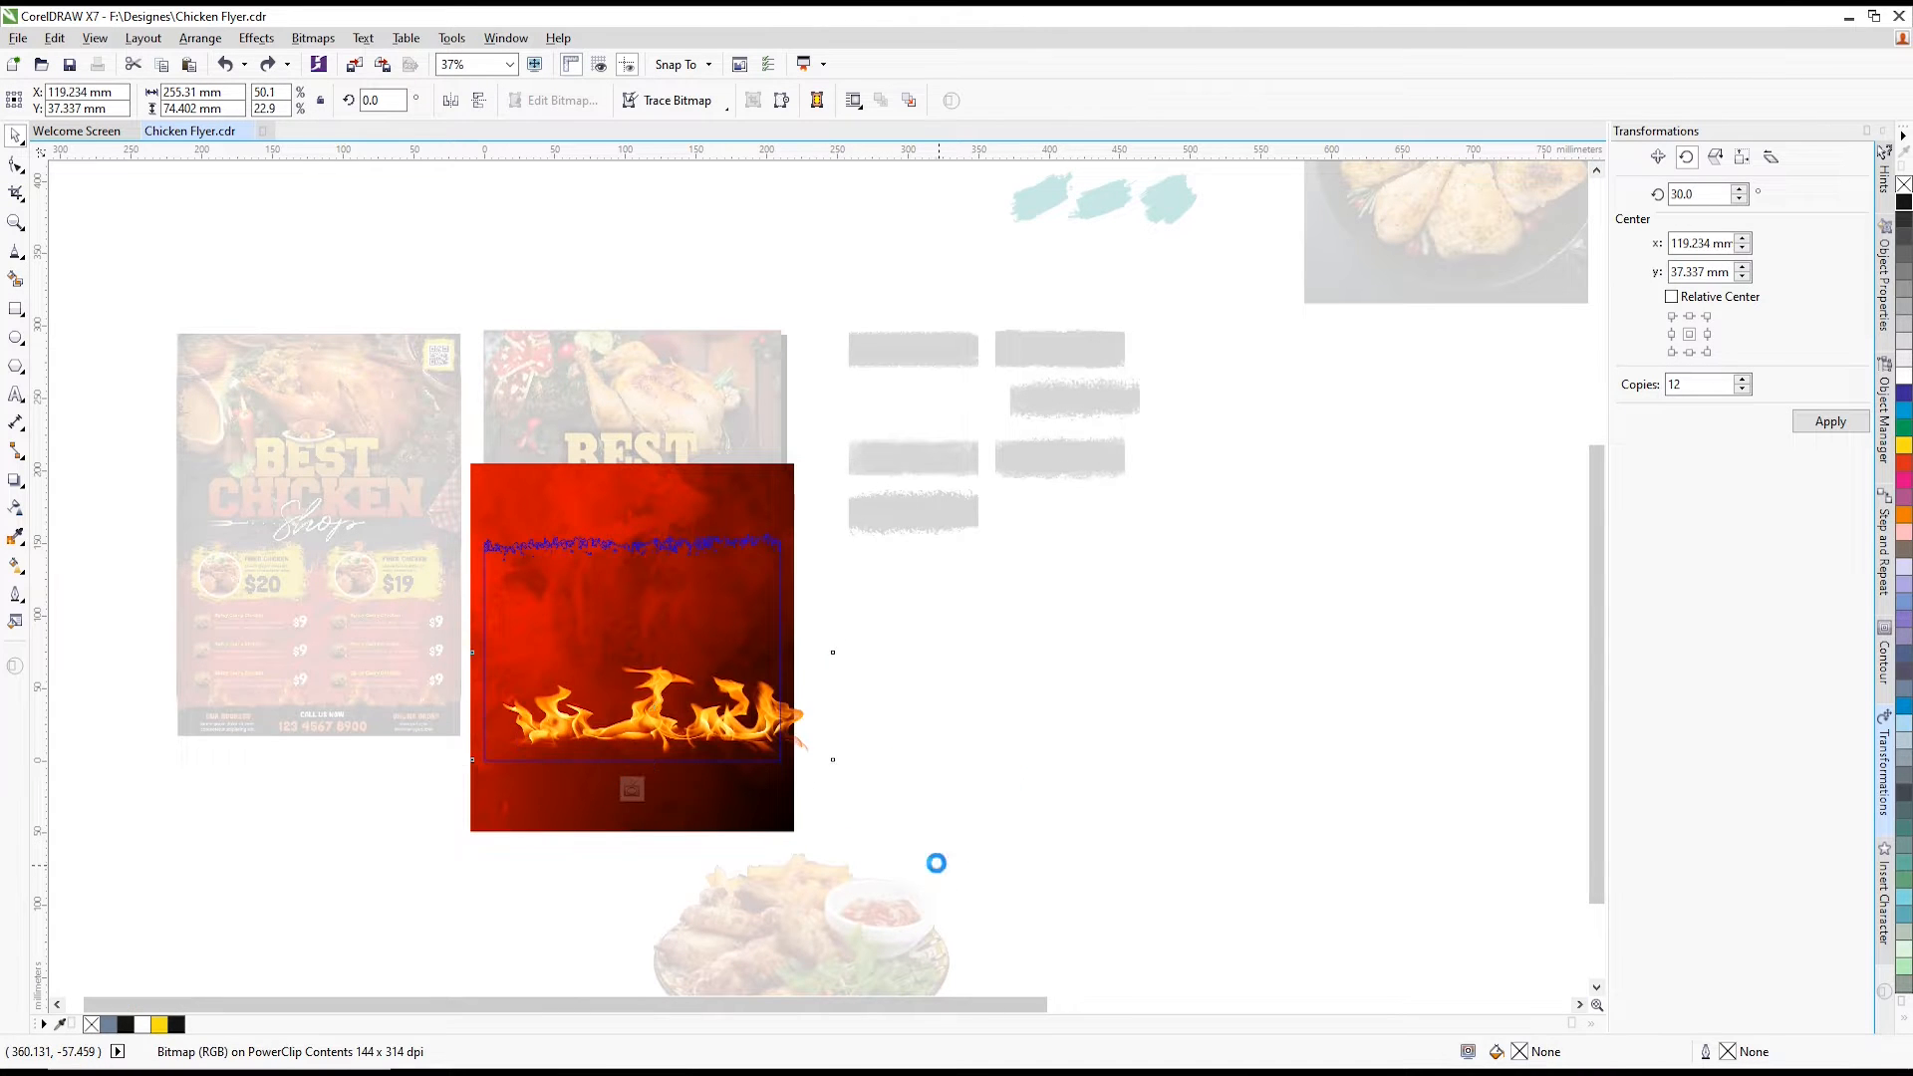
key(ctrl+z)
key(ctrl+z)
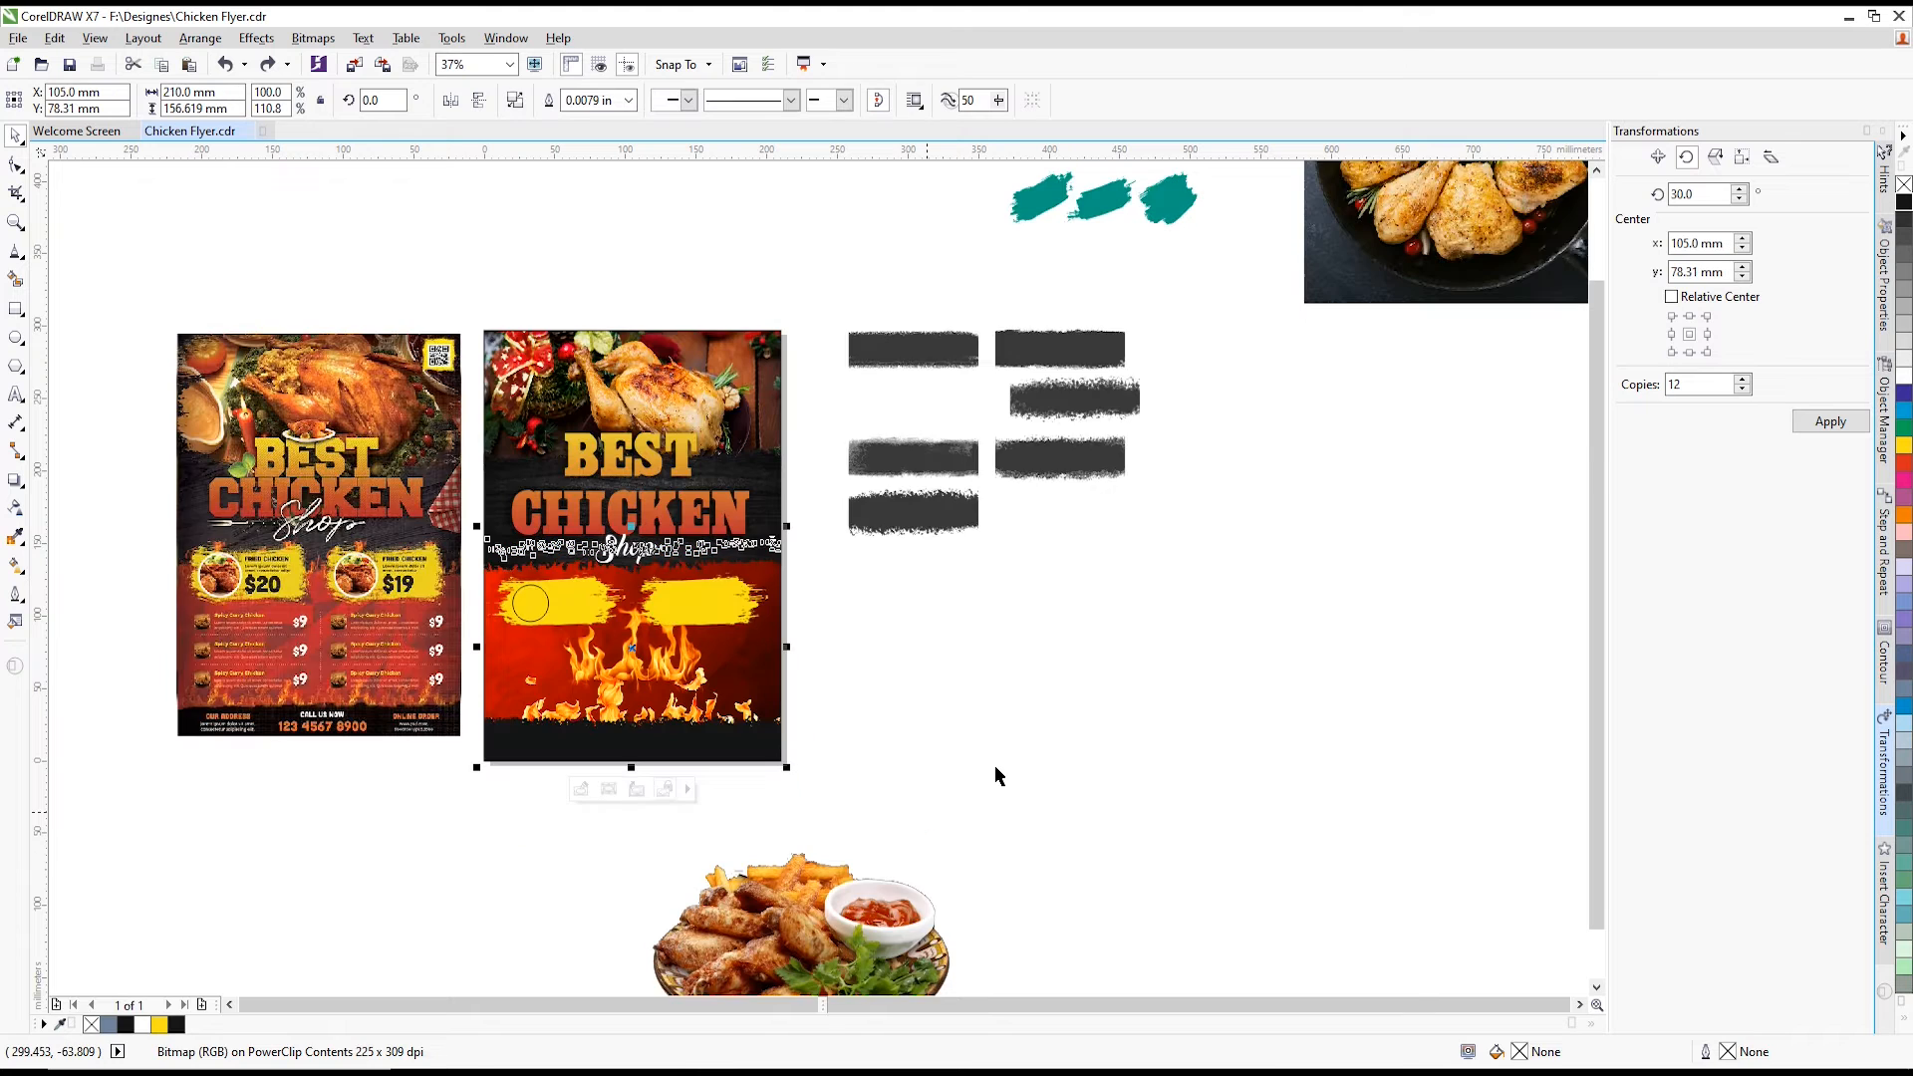
- Edit the red section's PowerClip contents, scaling the wide flame image down proportionally to about 130 mm wide
click(643, 746)
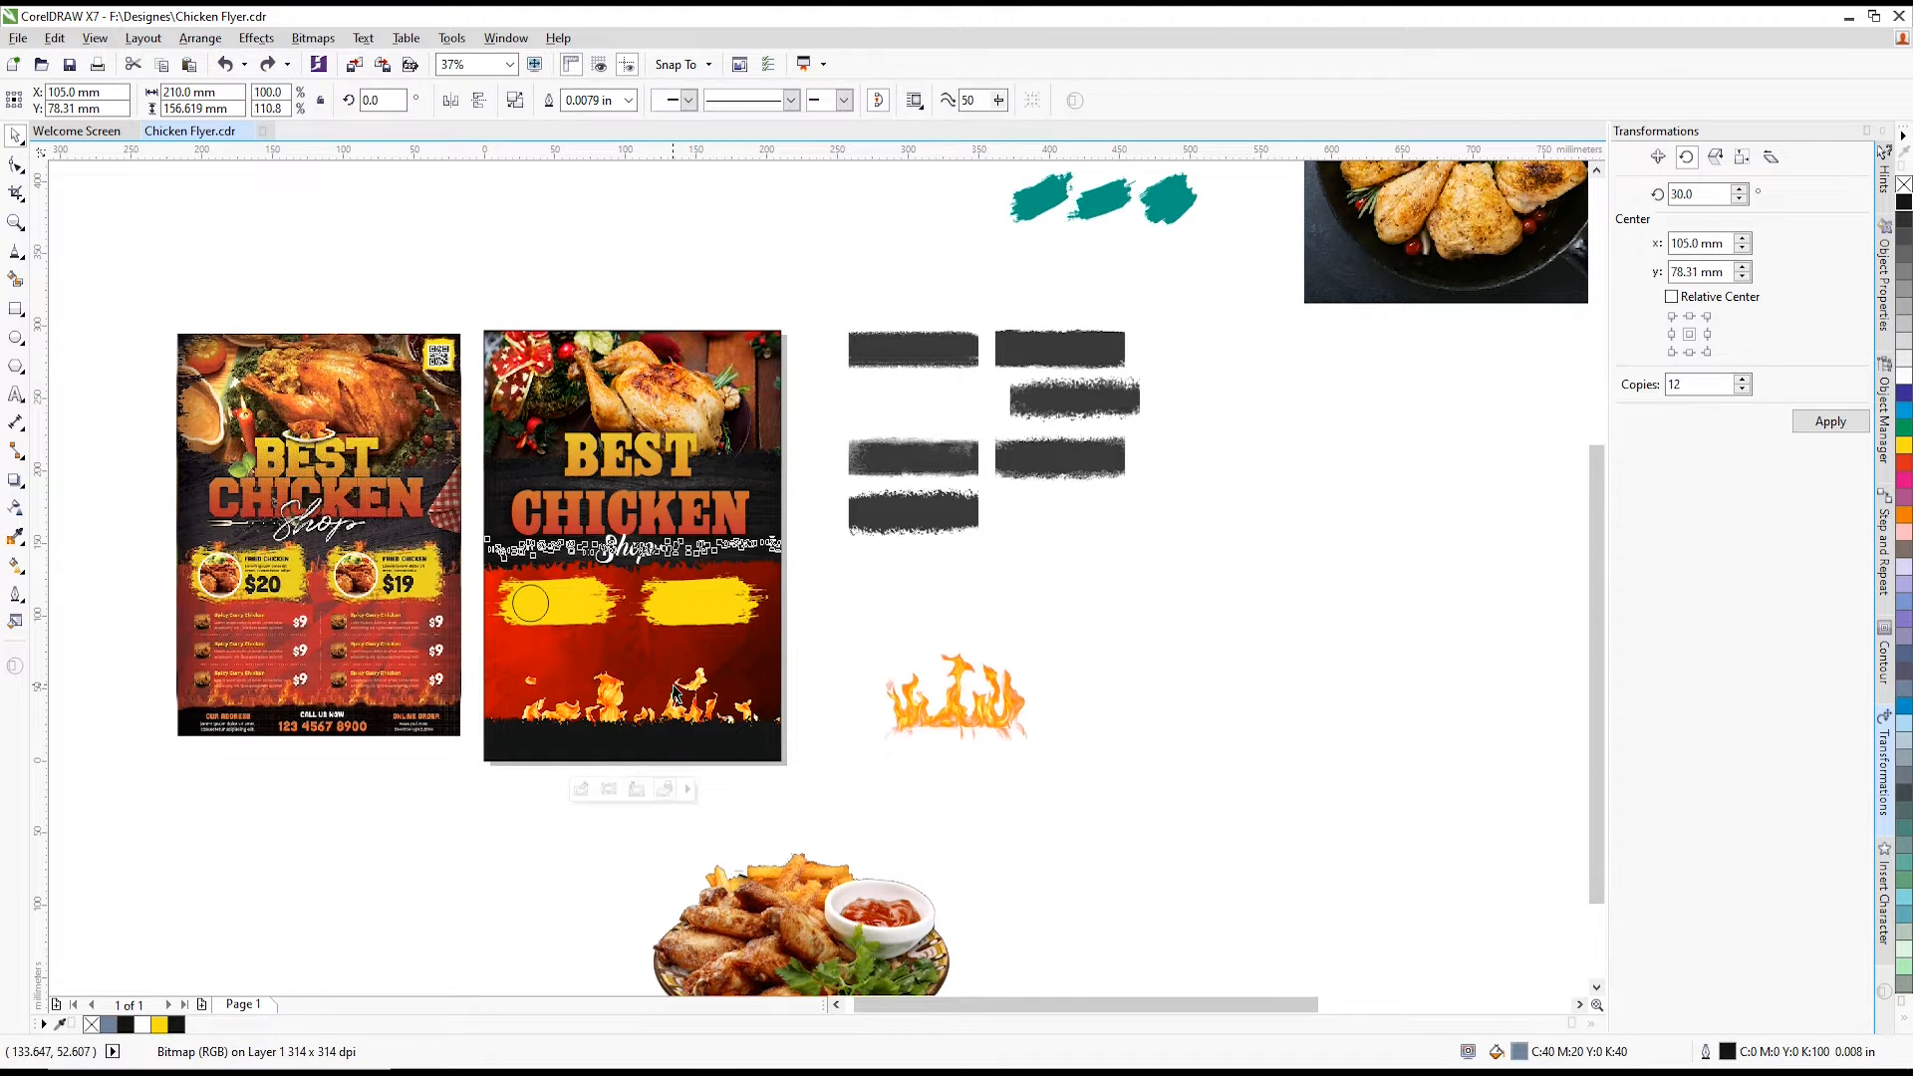
scroll(625, 770, up, 2)
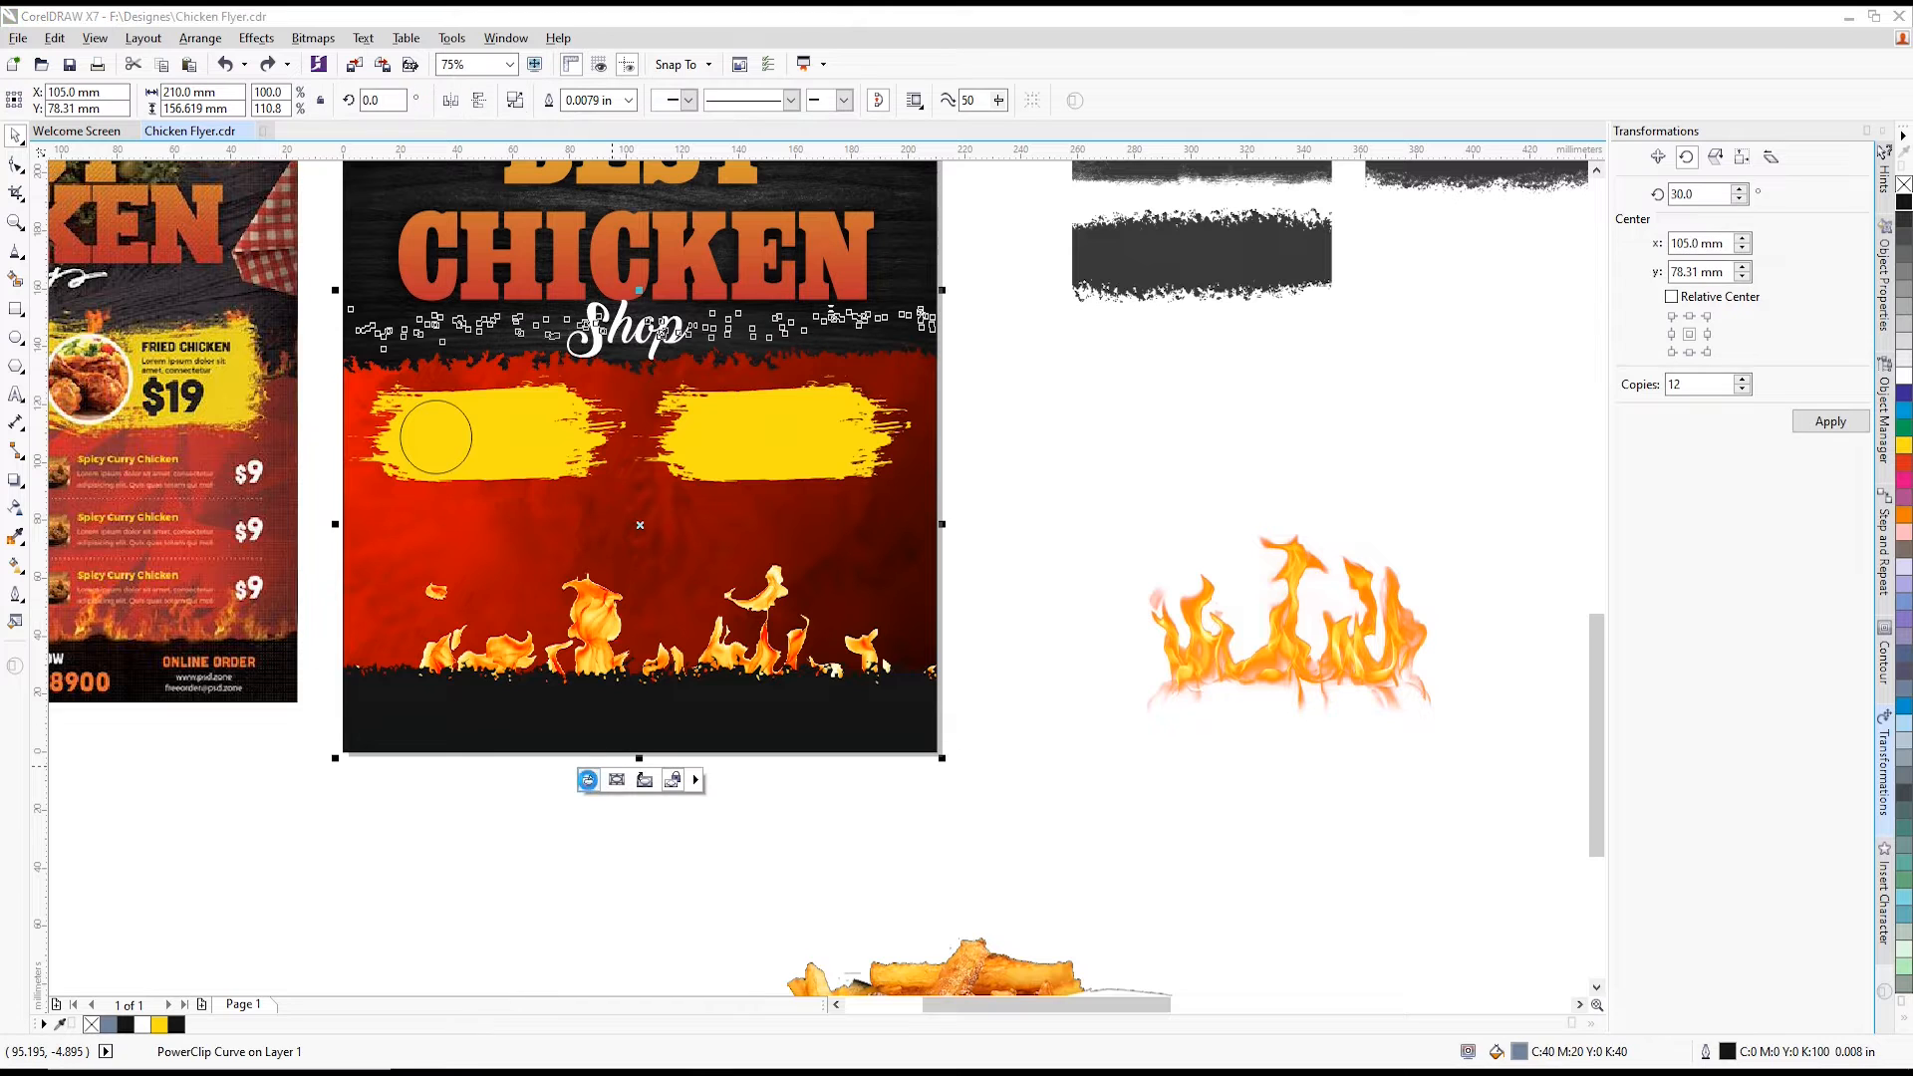
click(588, 779)
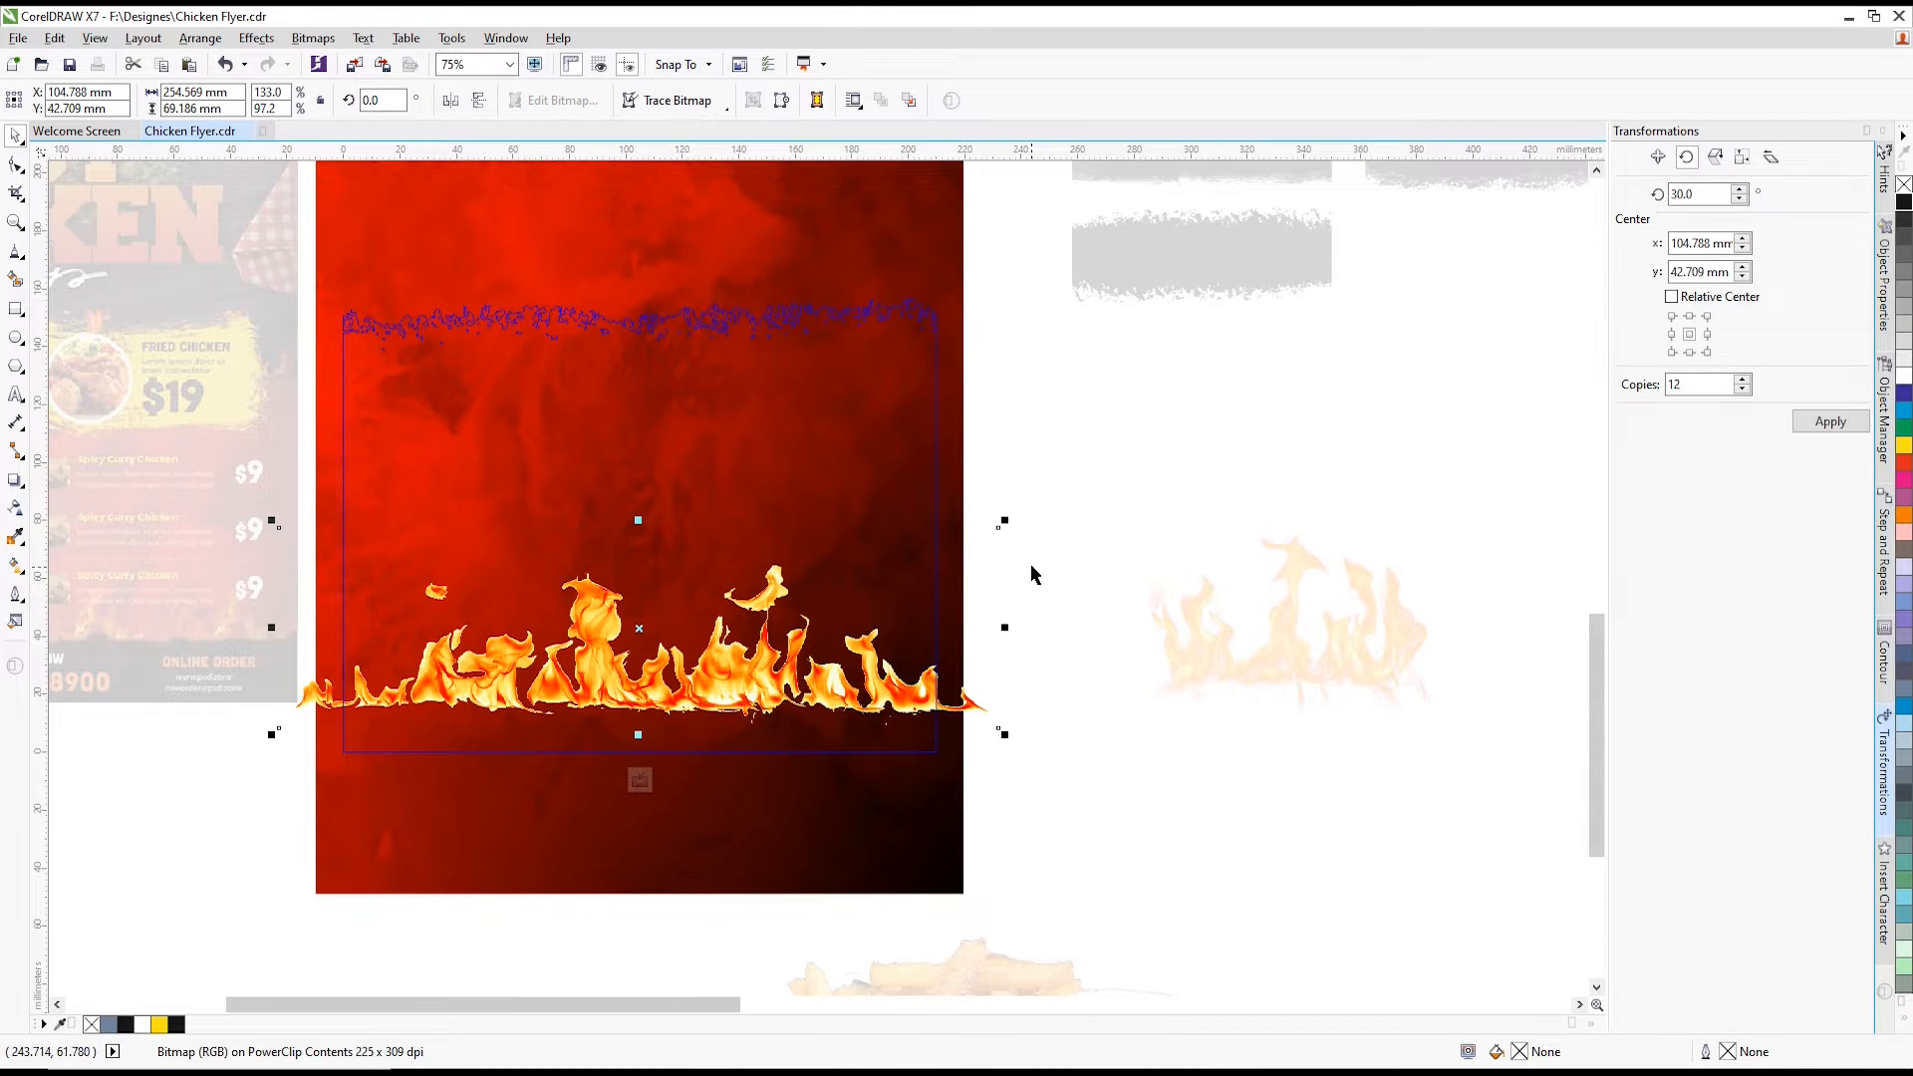
drag(1006, 519, 640, 549)
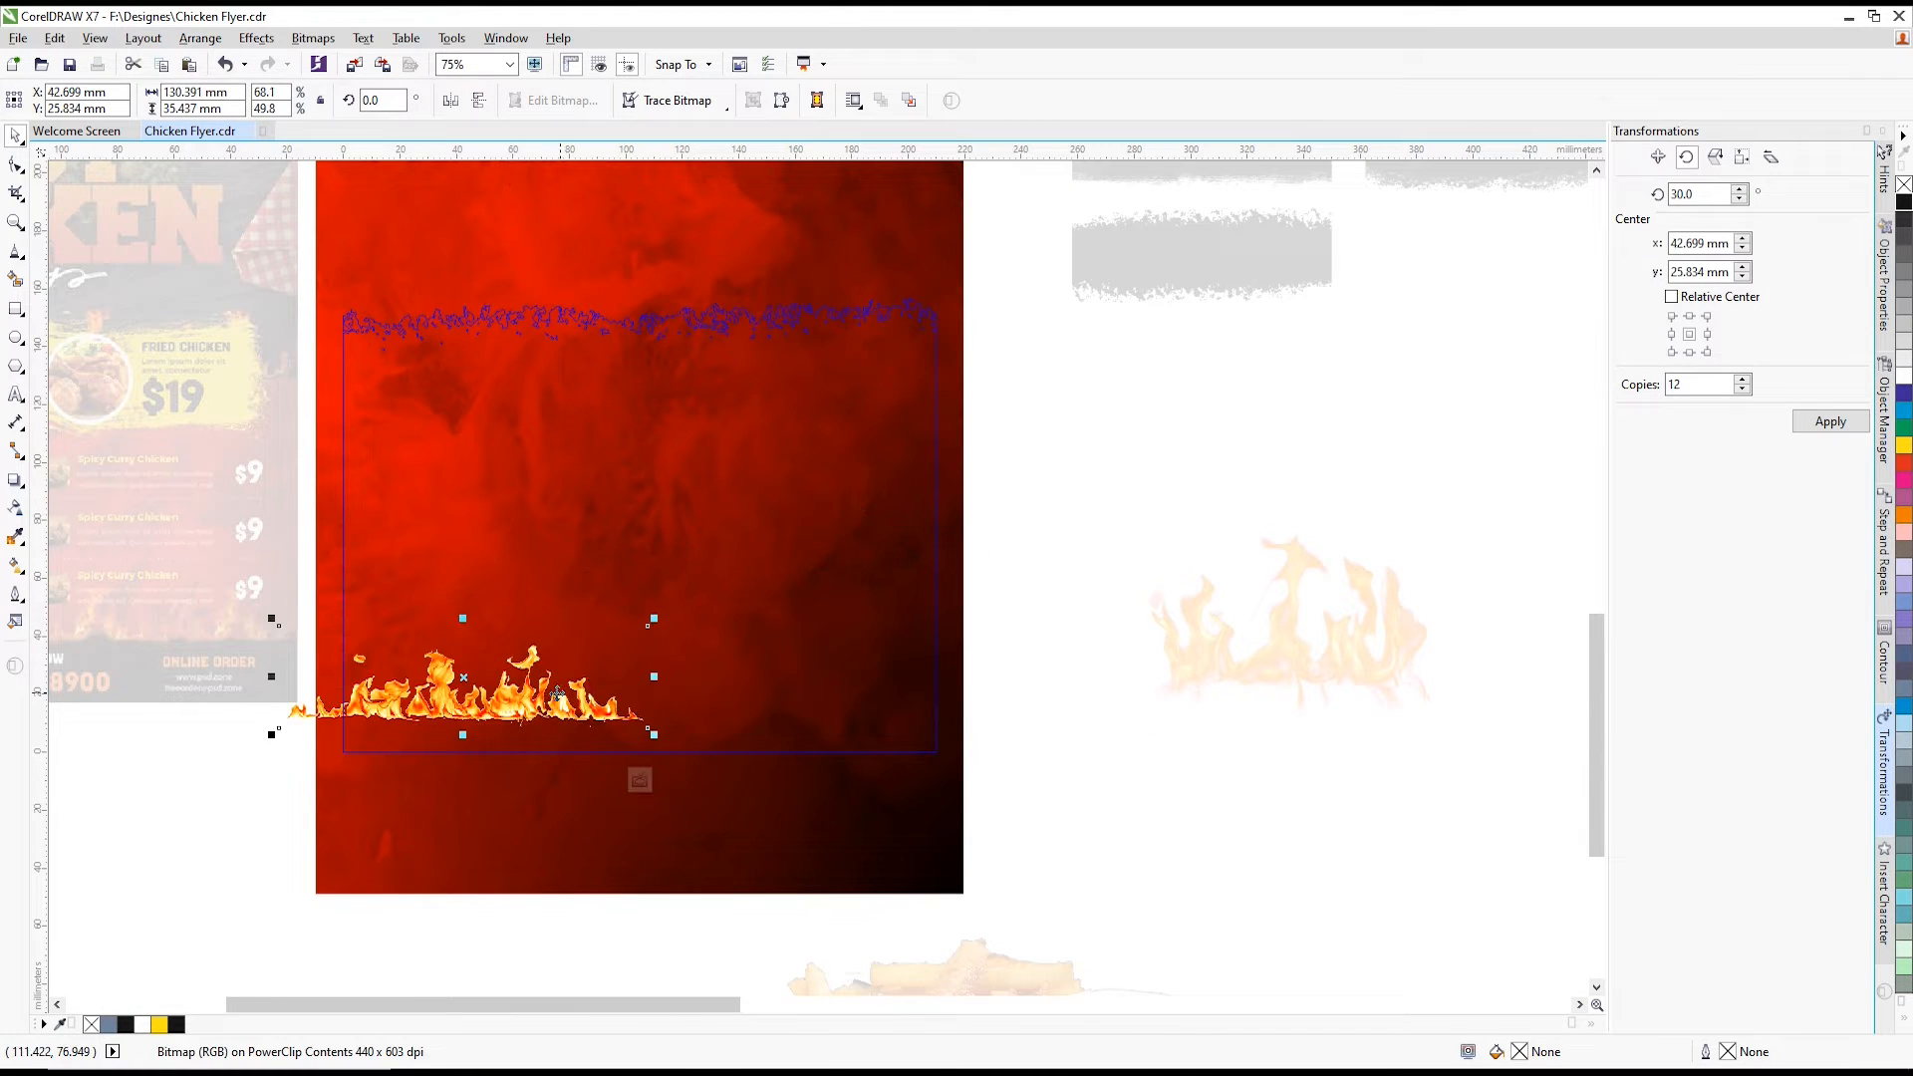
- Duplicate the flames end to end across the red section, align both copies along their bottoms, and finish editing the PowerClip
drag(561, 695, 941, 699)
key(ctrl+d)
scroll(711, 709, up, 2)
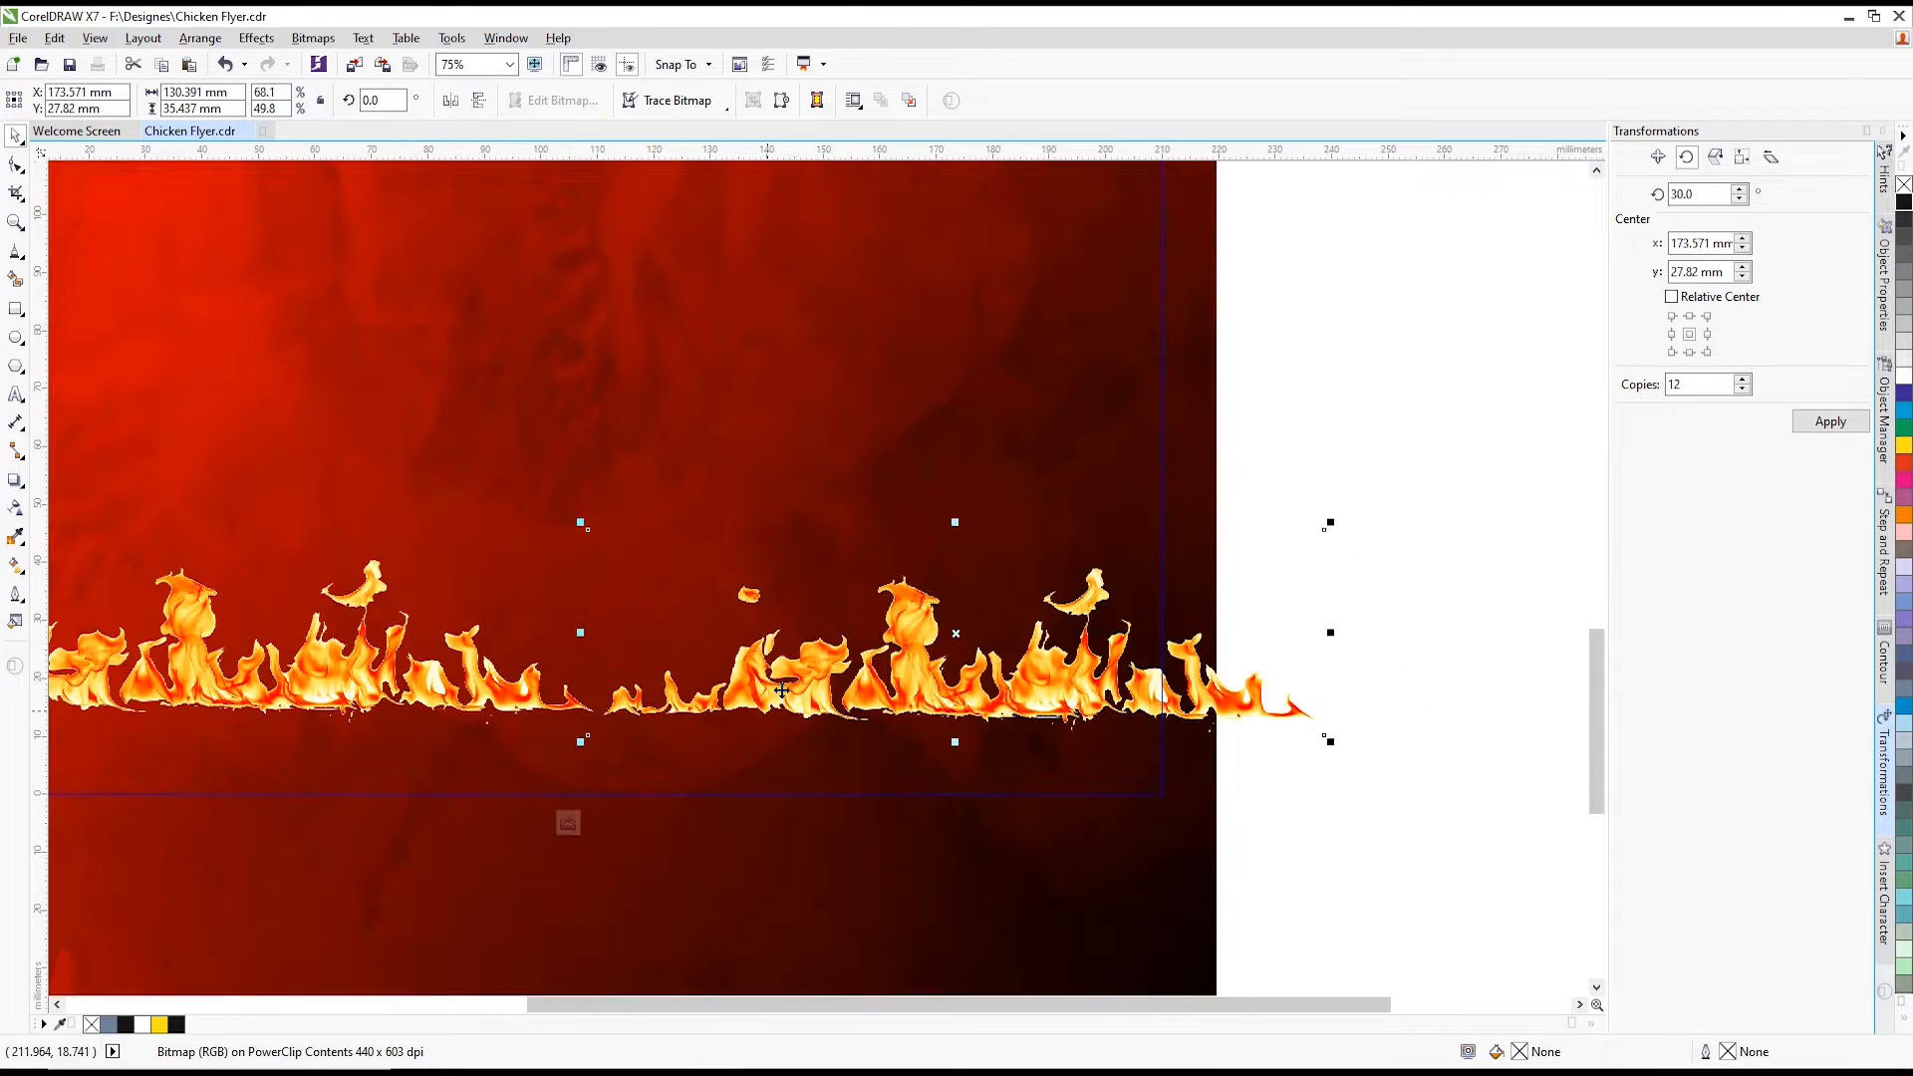
shift+click(493, 702)
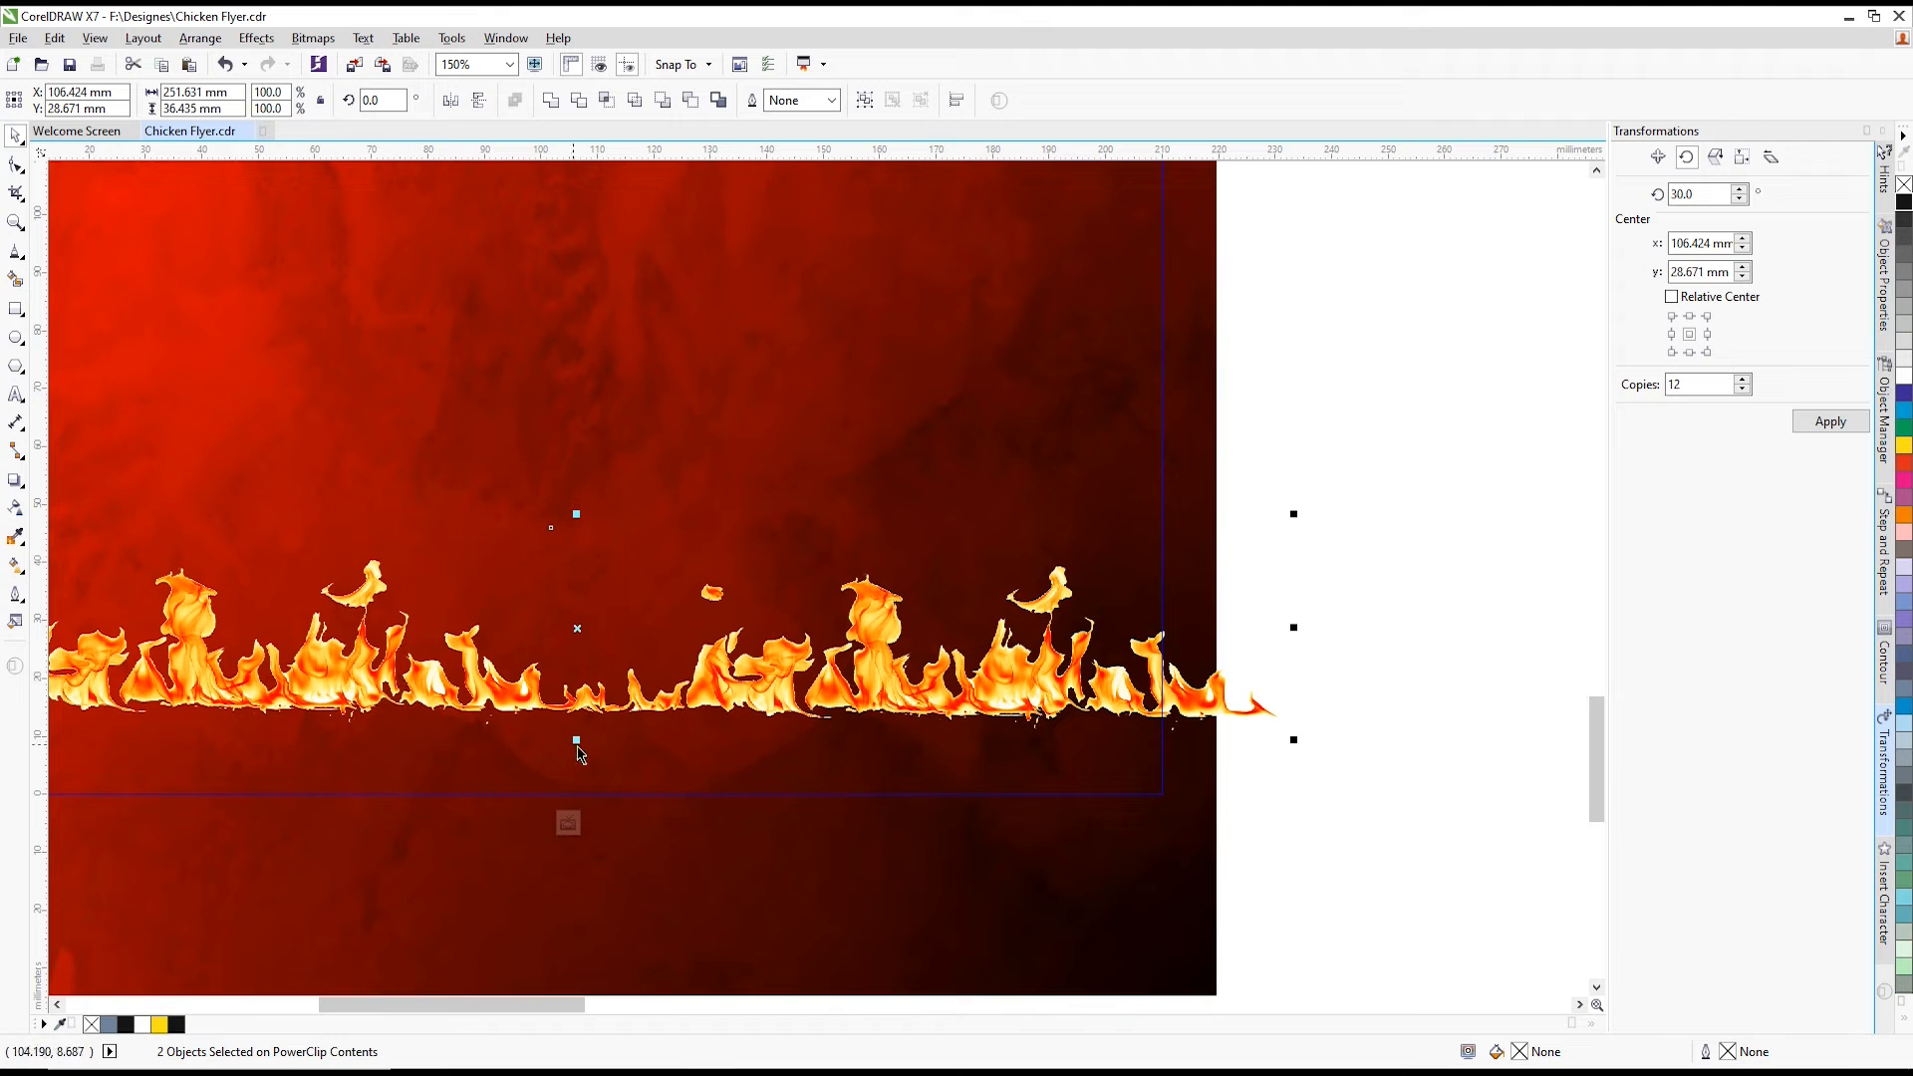
key(b)
scroll(652, 651, down, 1)
drag(1062, 546, 442, 689)
click(614, 752)
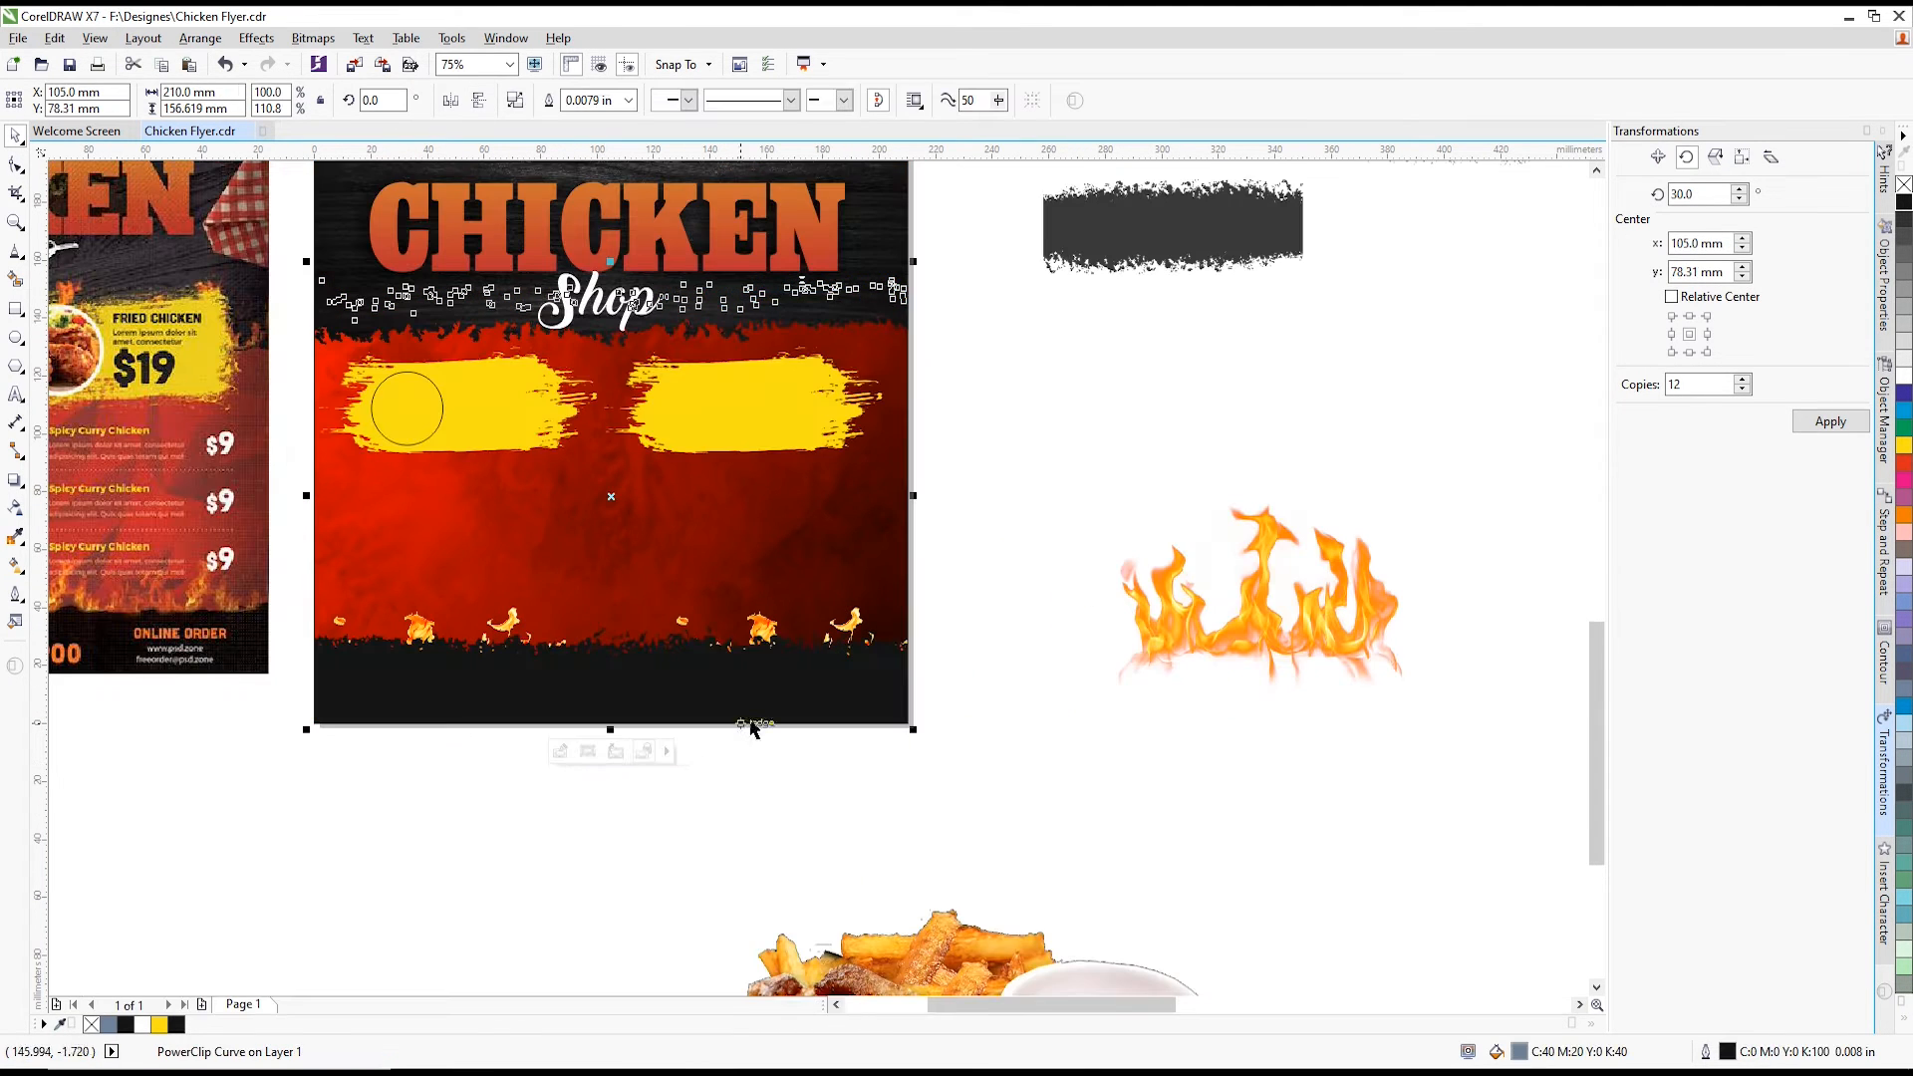
- Edit the red section's PowerClip again, raising both flame copies so they rise above the footer's torn edge
click(560, 751)
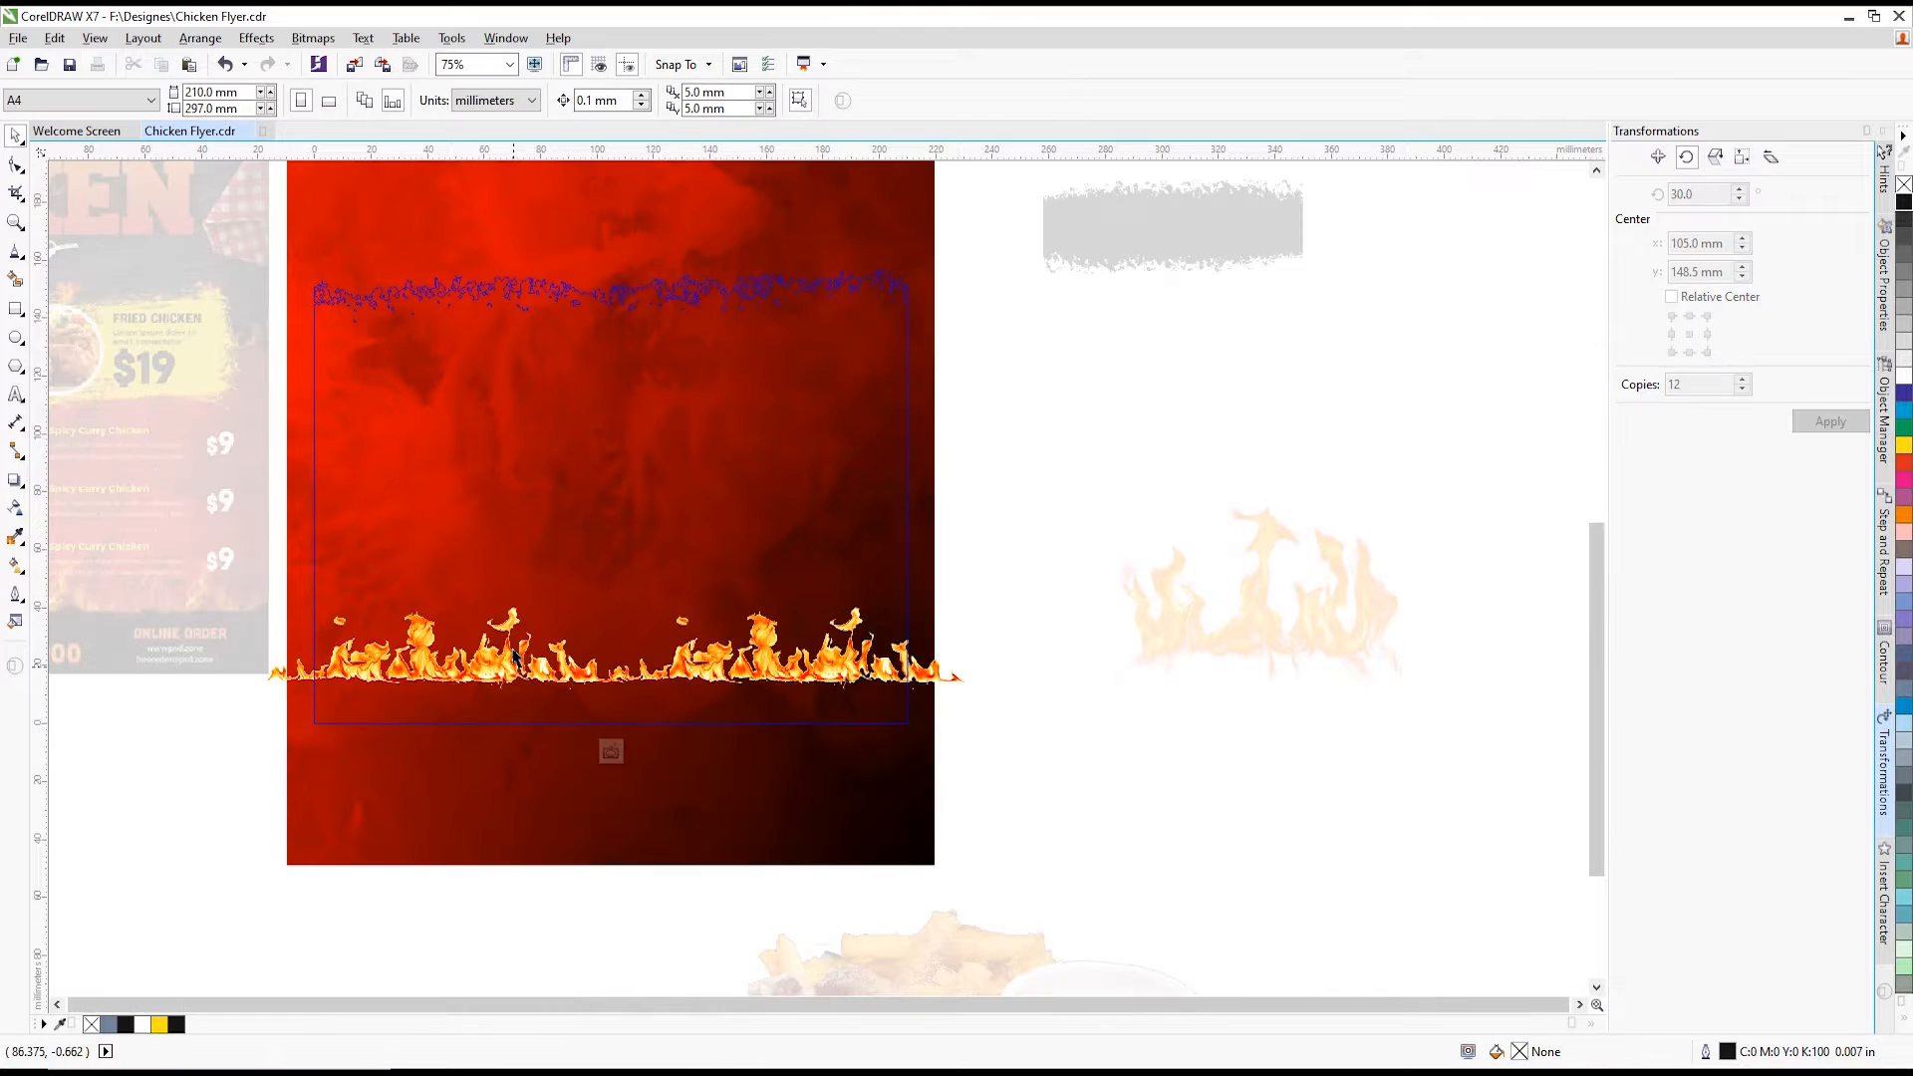
drag(777, 660, 779, 633)
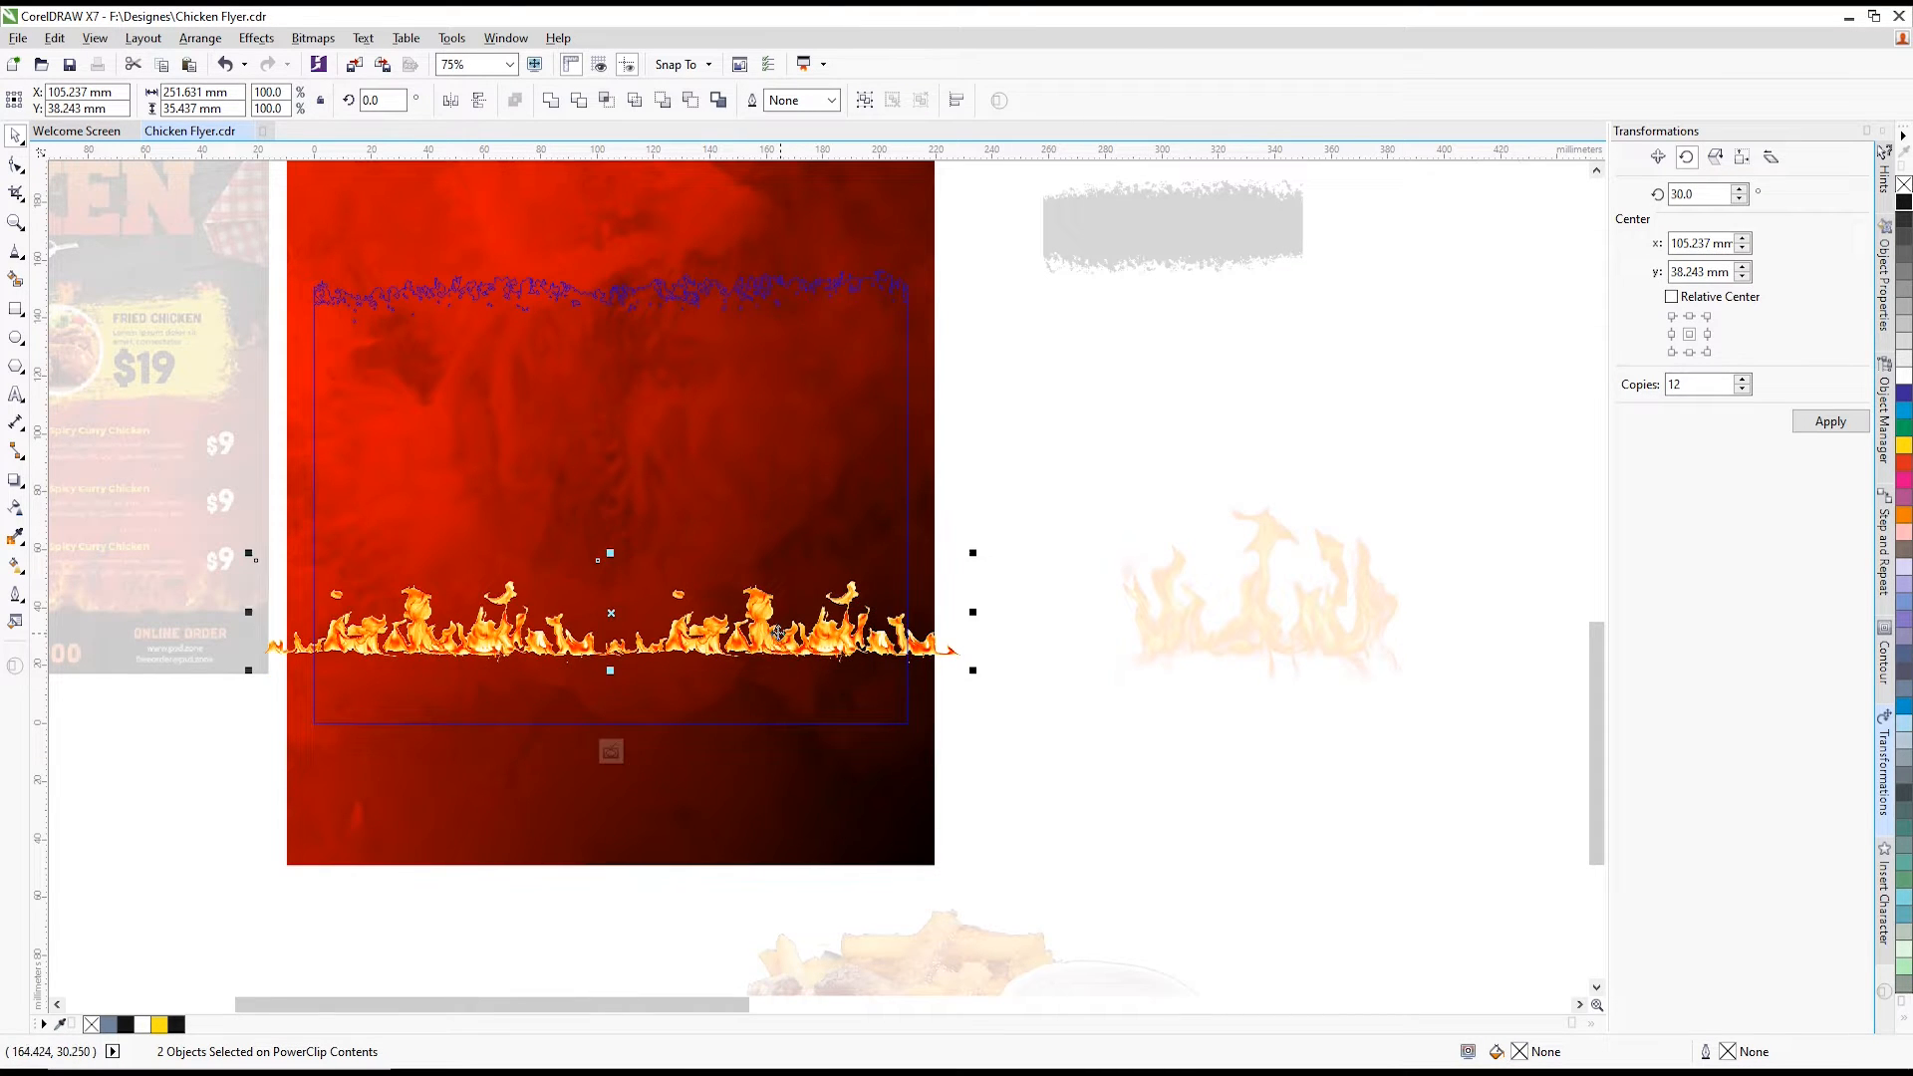
click(611, 751)
click(1009, 676)
scroll(659, 646, down, 2)
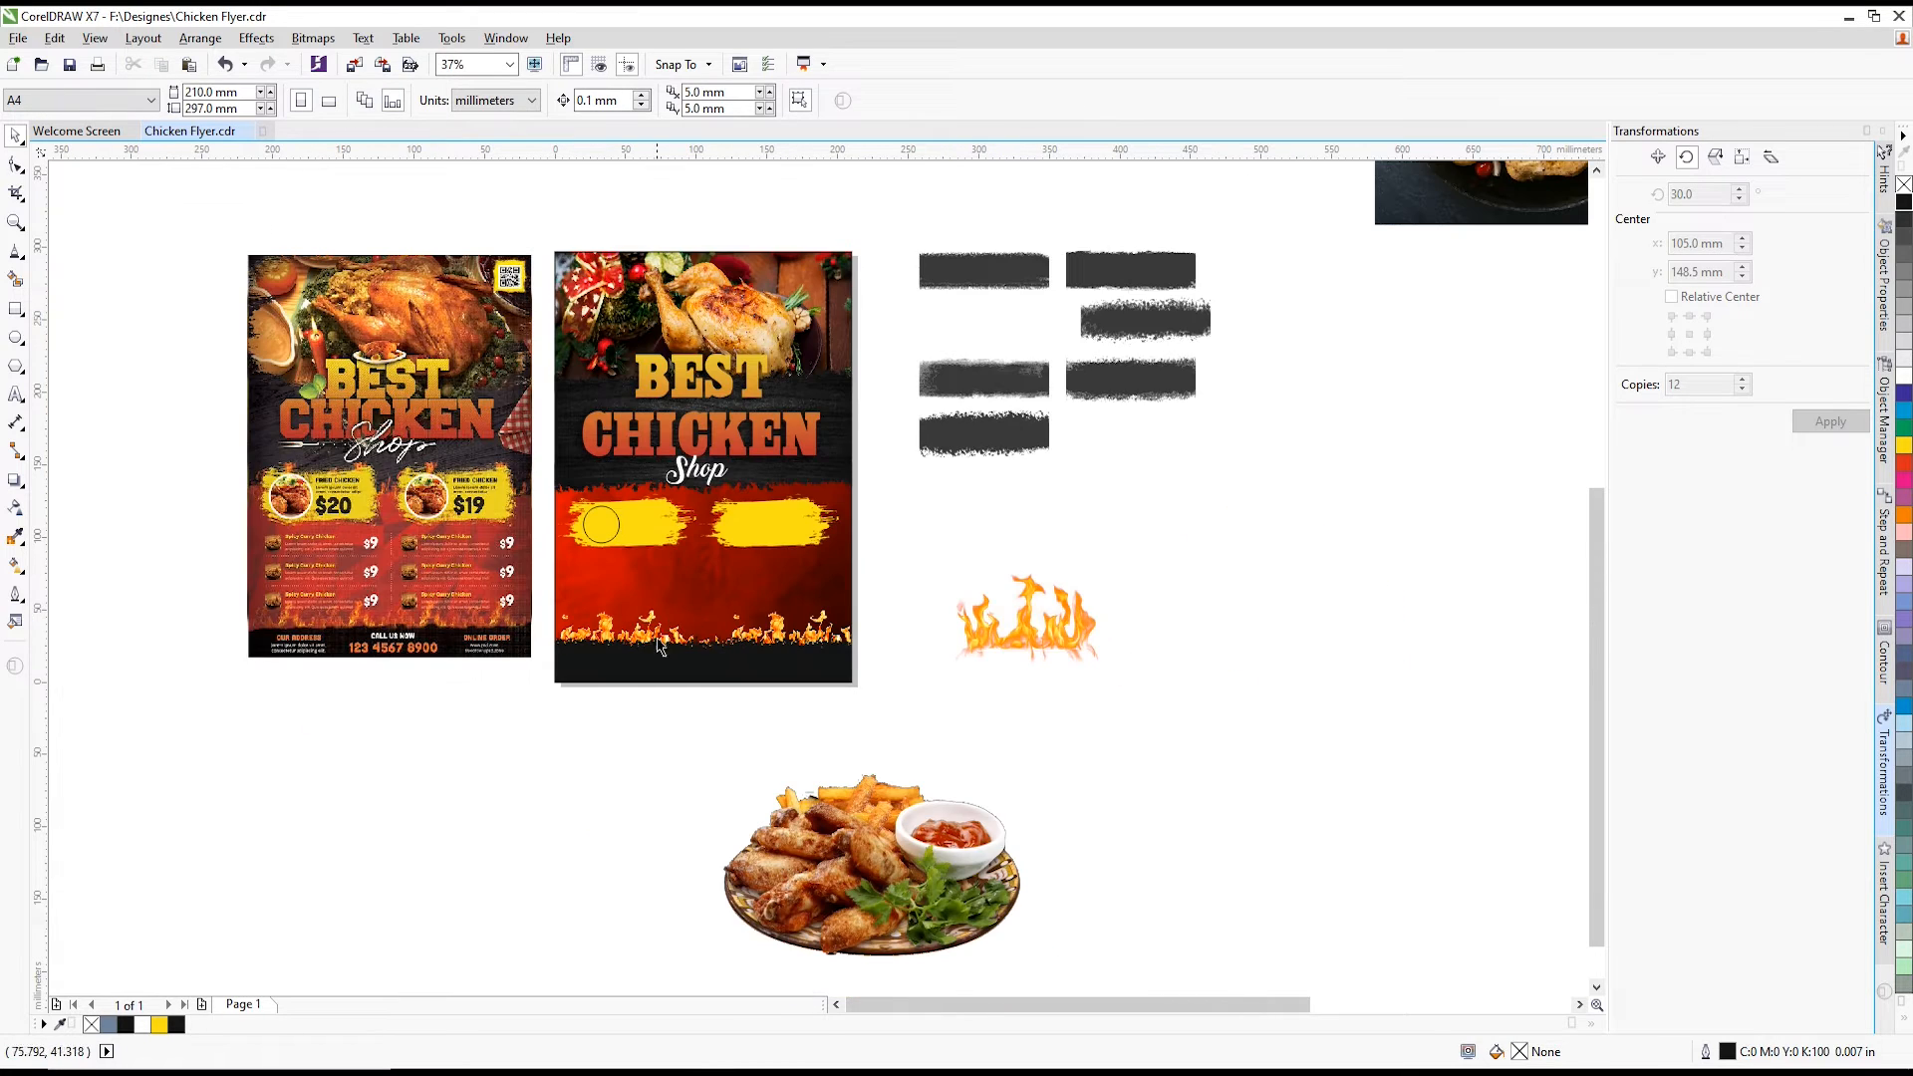
- Delete the leftover small flame image beside the flyer
scroll(554, 602, up, 2)
scroll(819, 584, down, 2)
scroll(769, 546, up, 2)
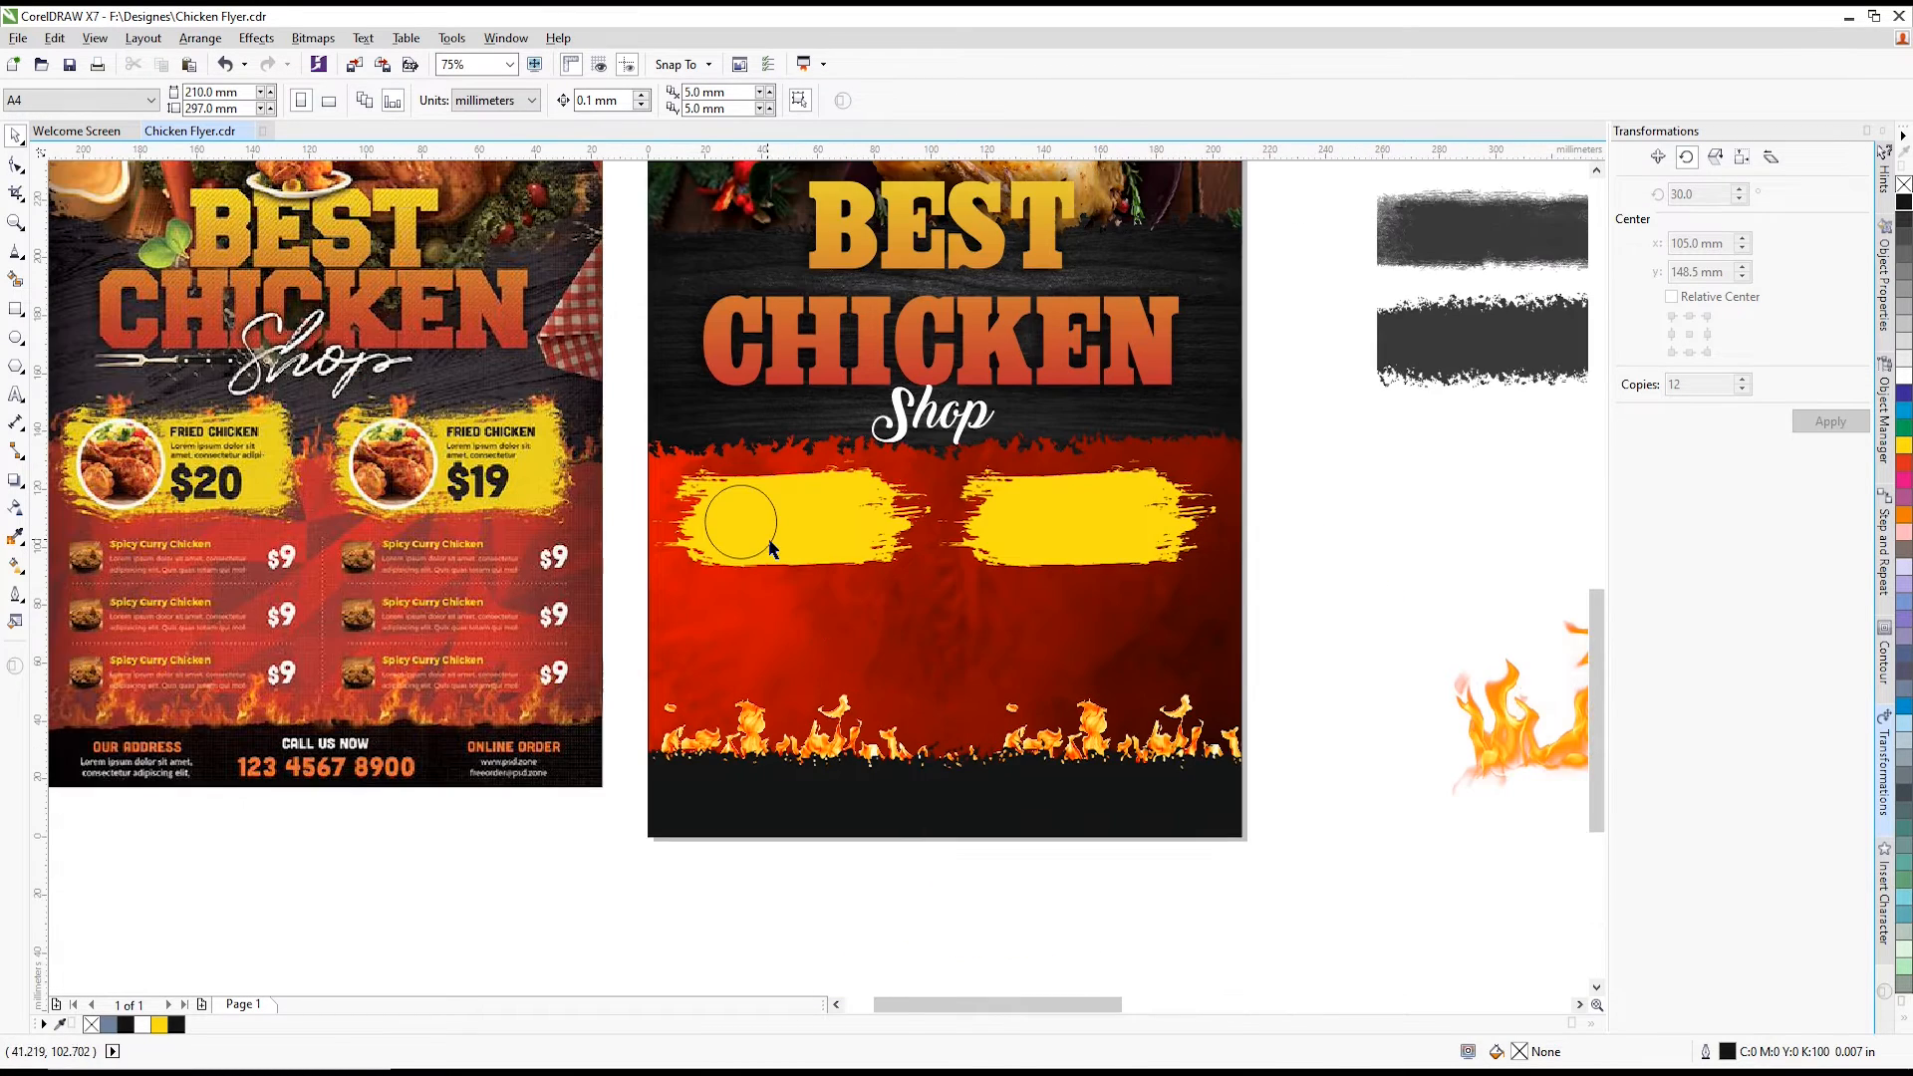
click(769, 546)
scroll(769, 546, down, 2)
click(1218, 658)
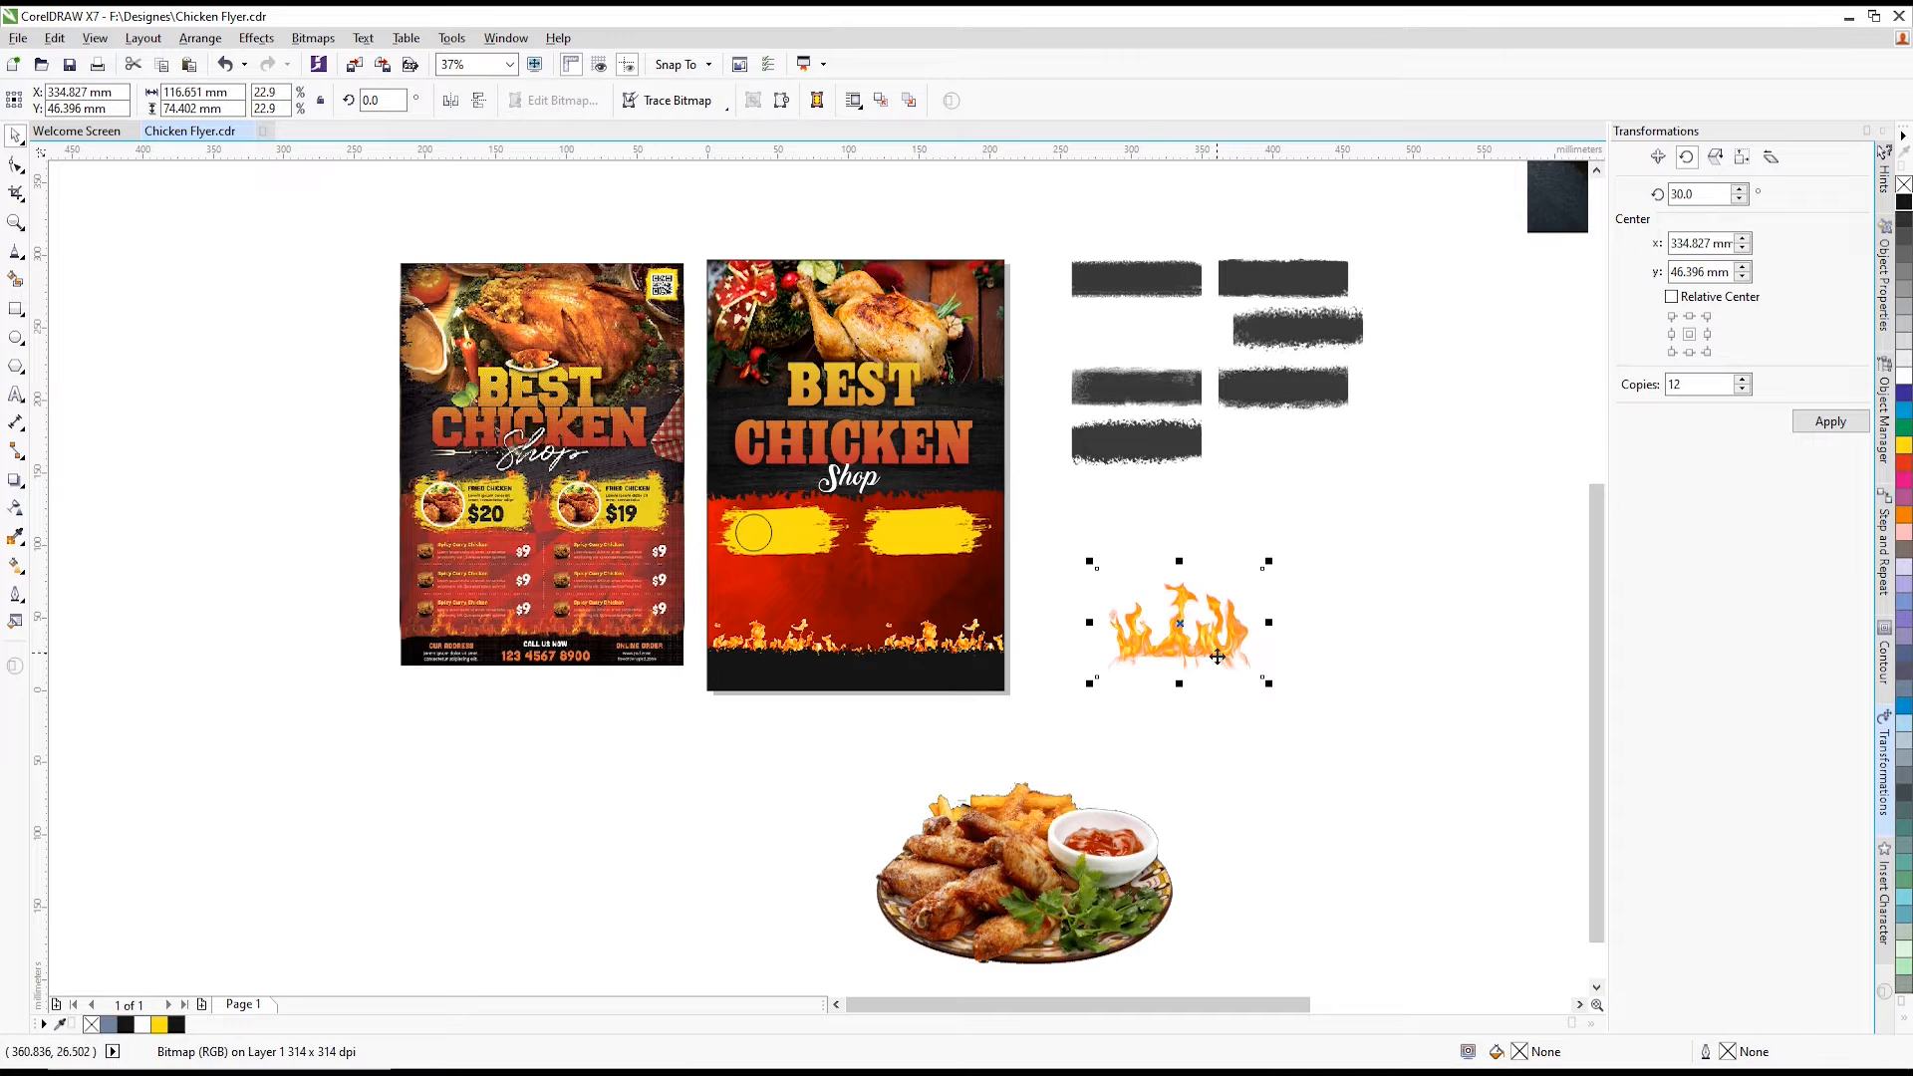
key(Delete)
scroll(665, 616, down, 2)
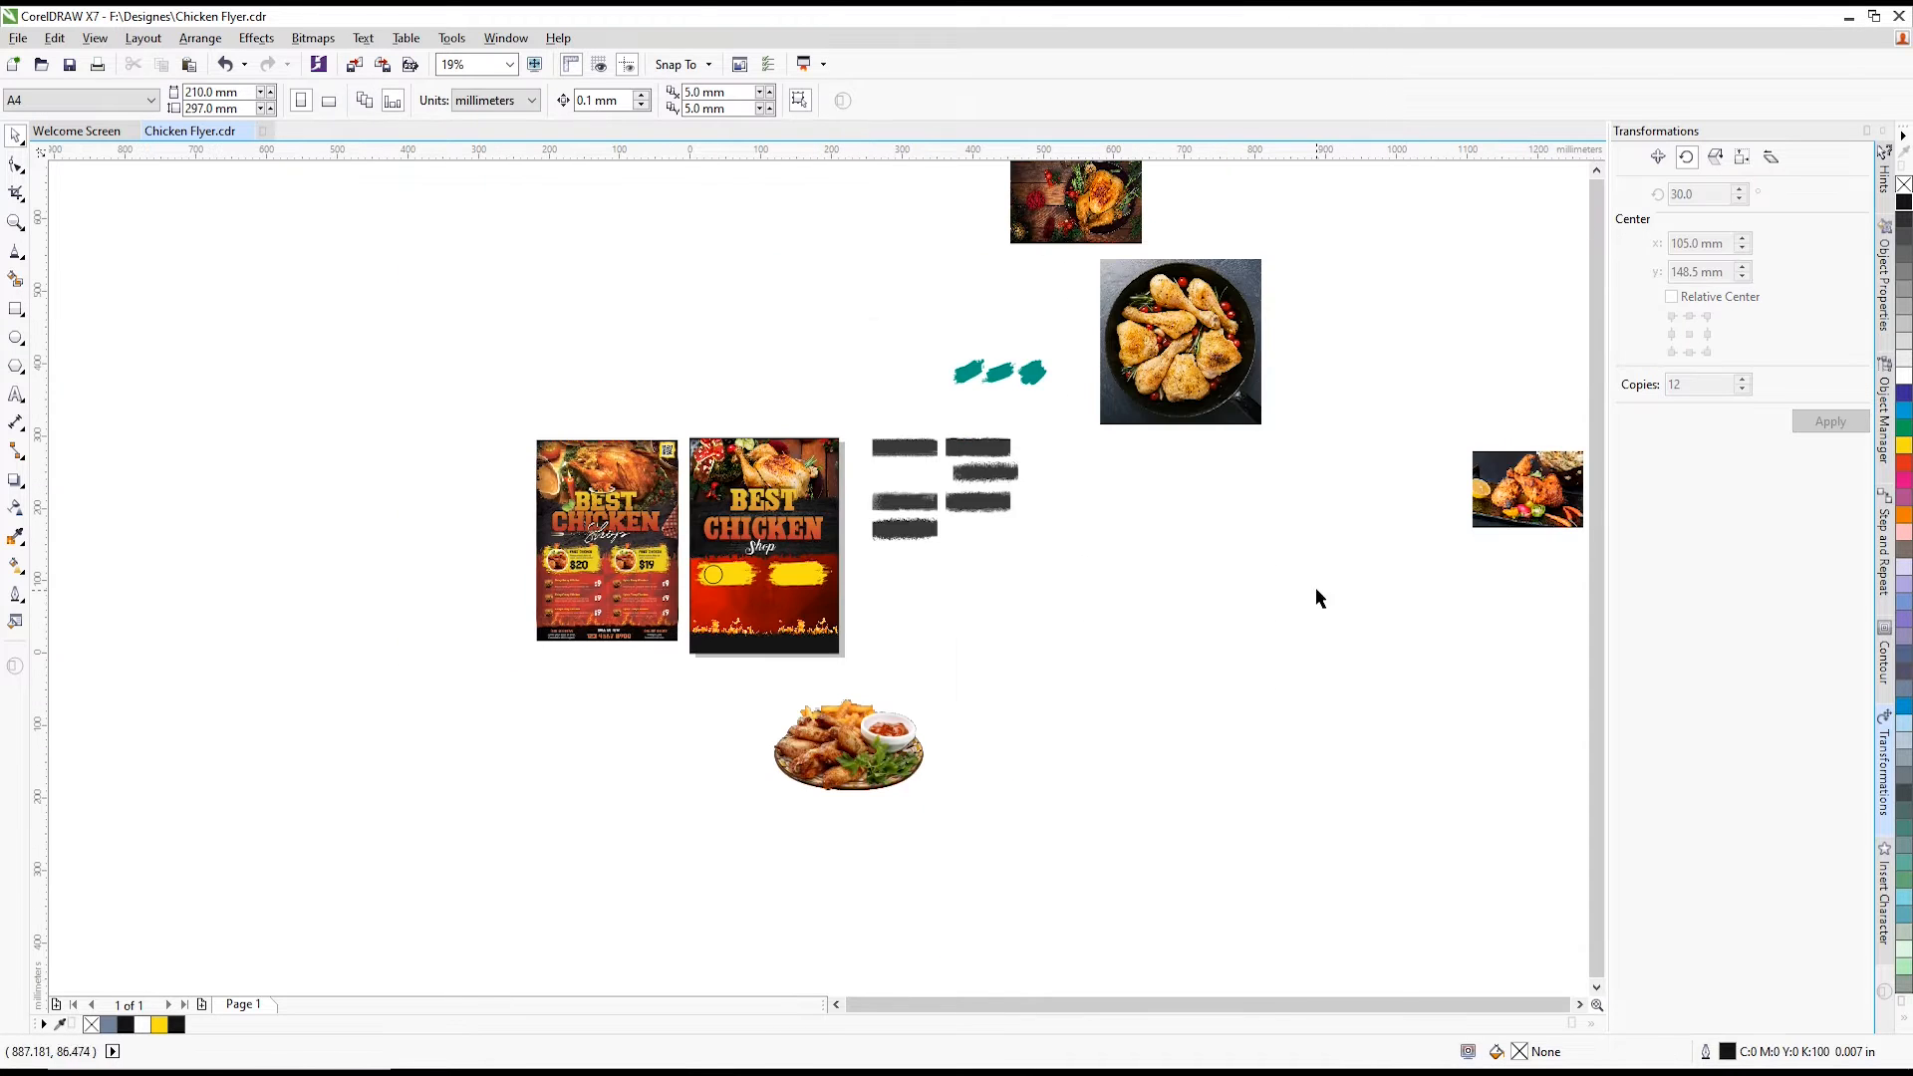
- Bring the square photo of chicken in a pan onto the flyer's lower red section and scale it down to about 40 mm
click(1151, 443)
drag(1151, 443, 959, 733)
scroll(974, 635, up, 2)
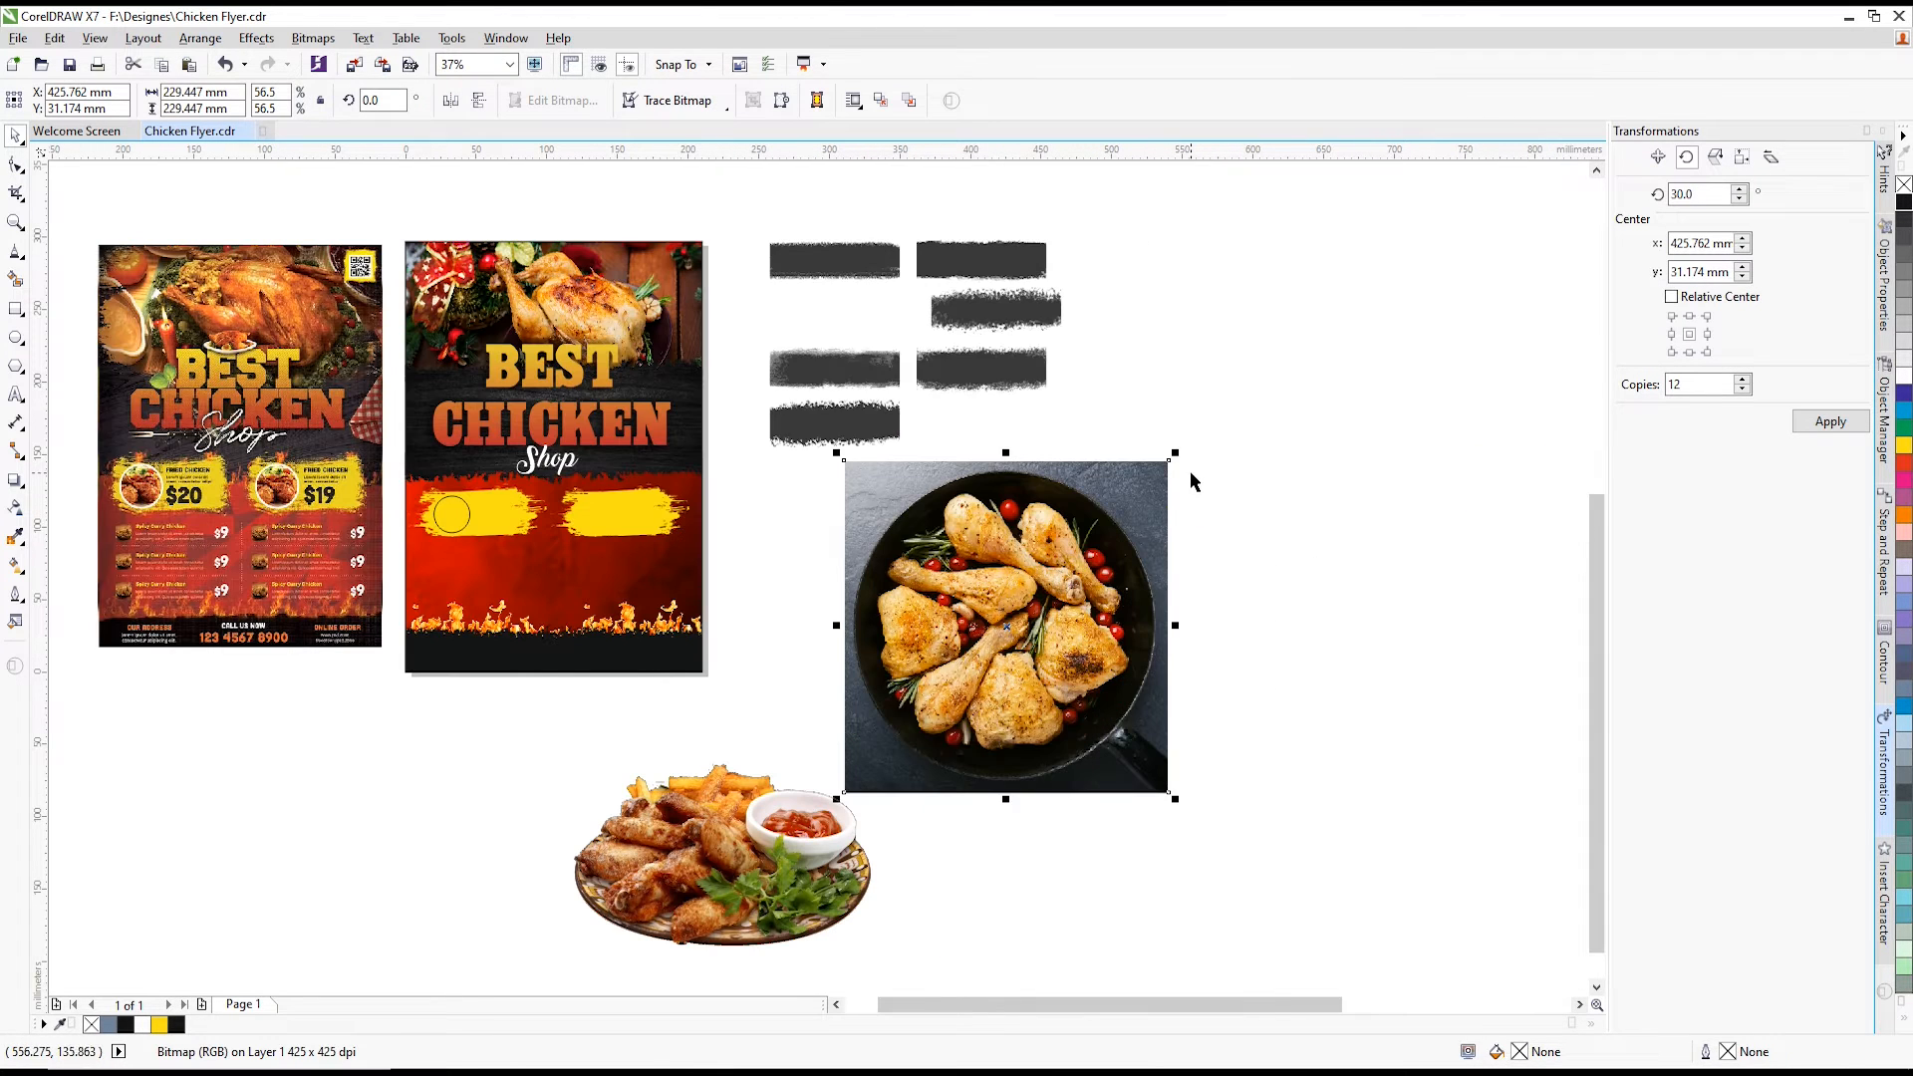
drag(1175, 455, 466, 599)
scroll(463, 571, up, 2)
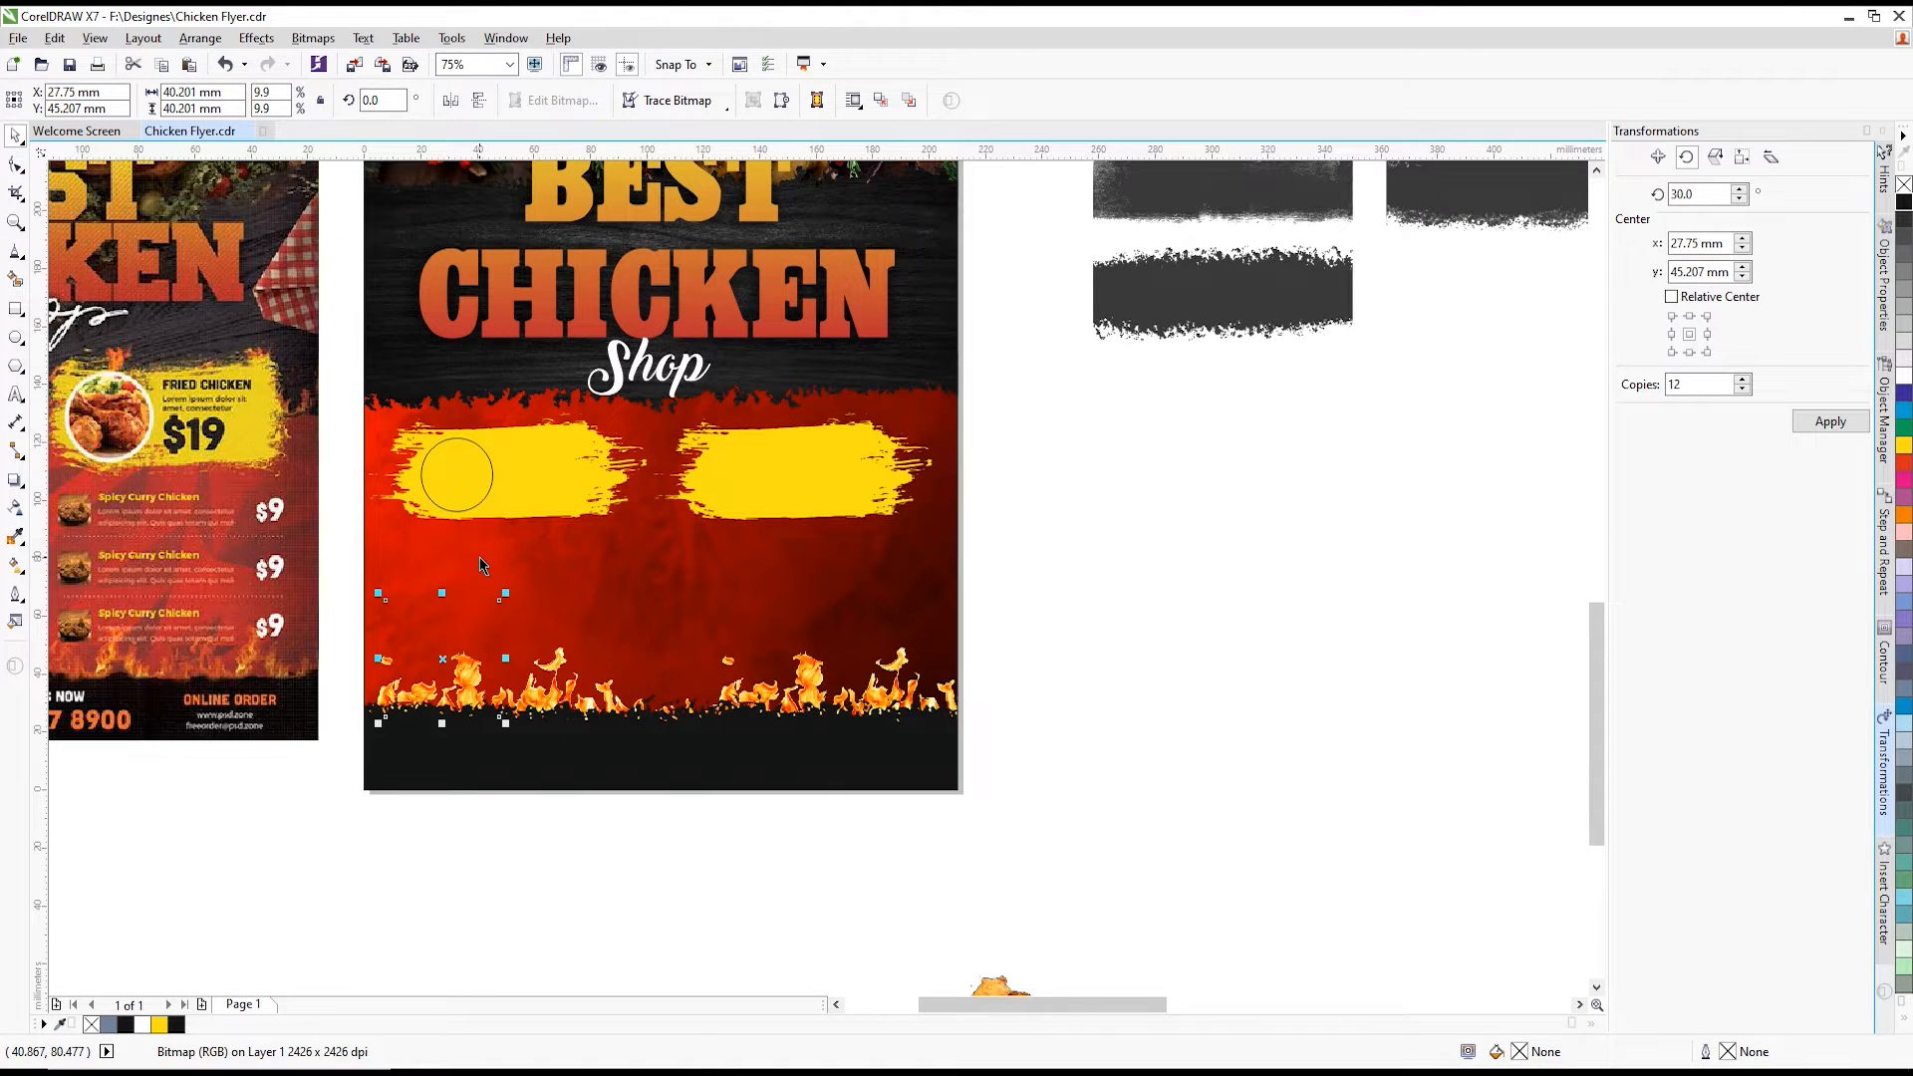
- Place the pan chicken photo inside the circle on the first yellow panel with PowerClip
right_click(474, 658)
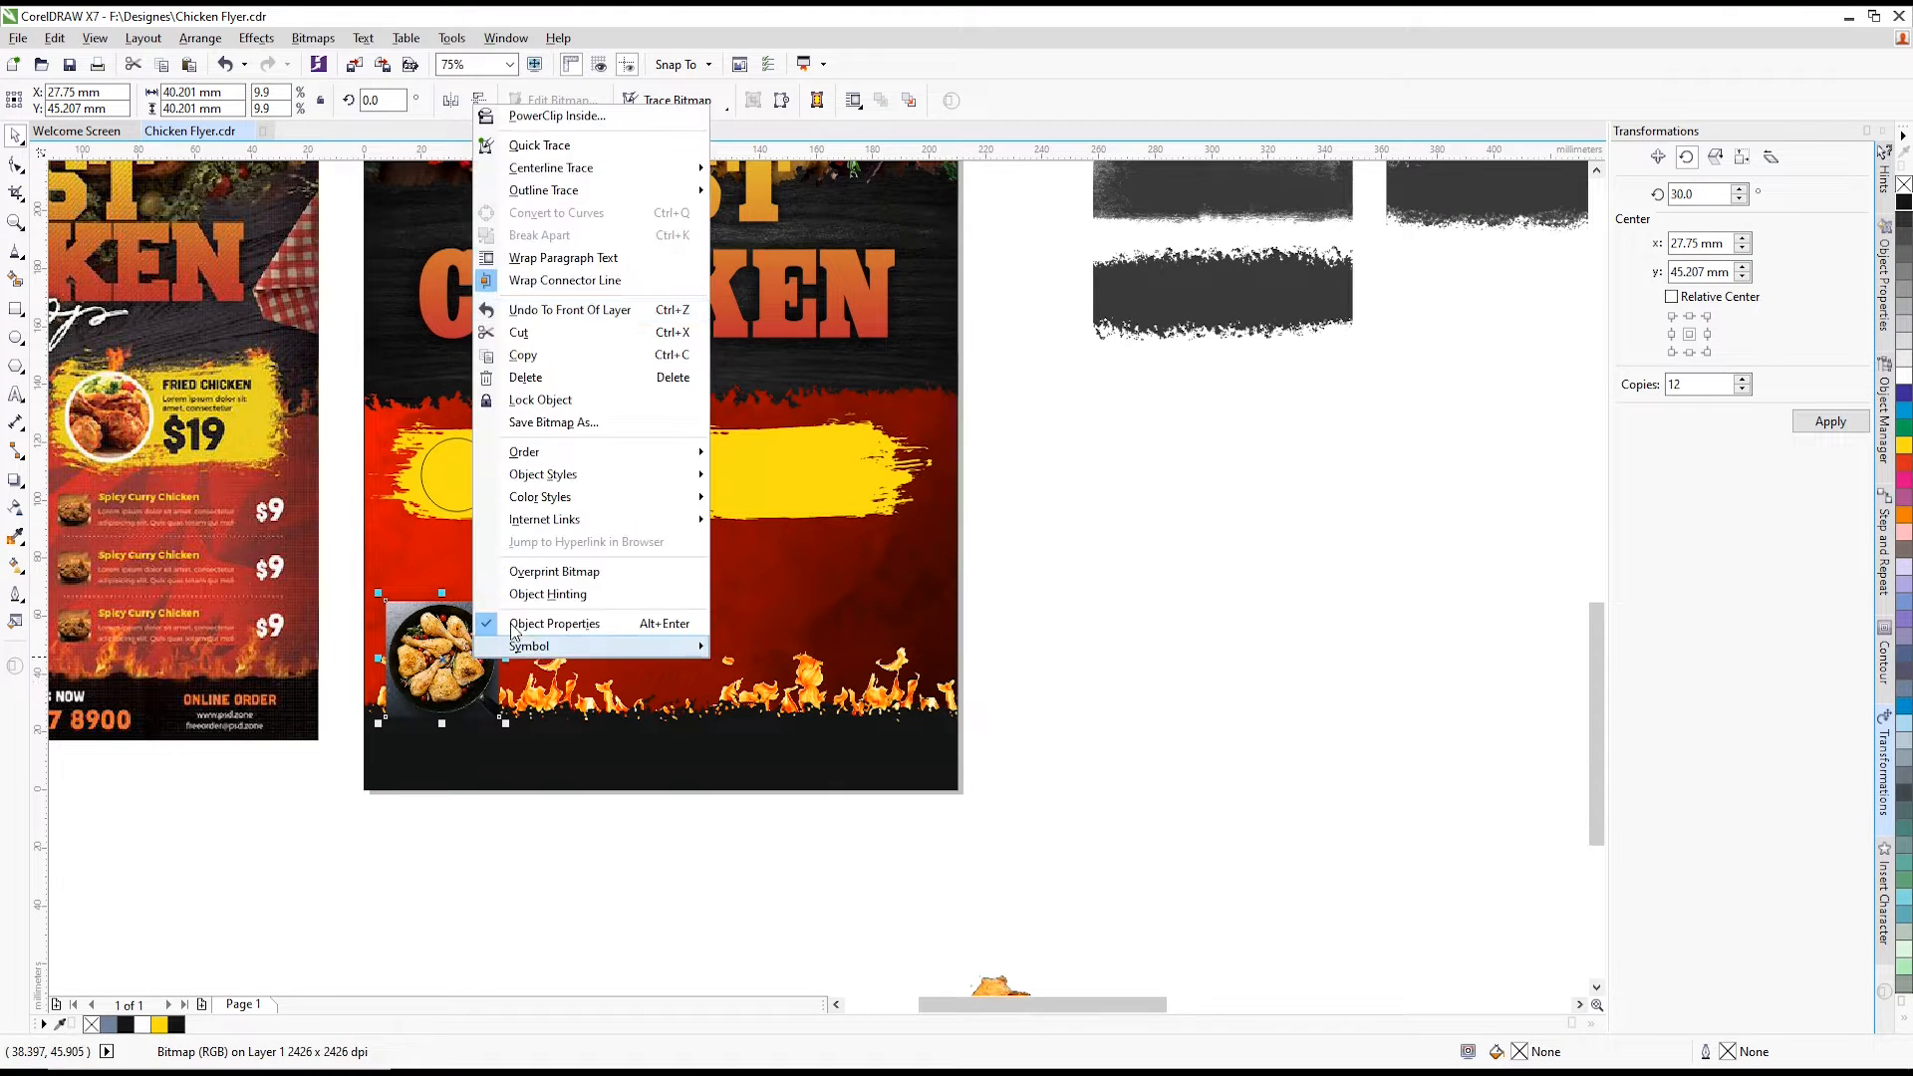
click(557, 116)
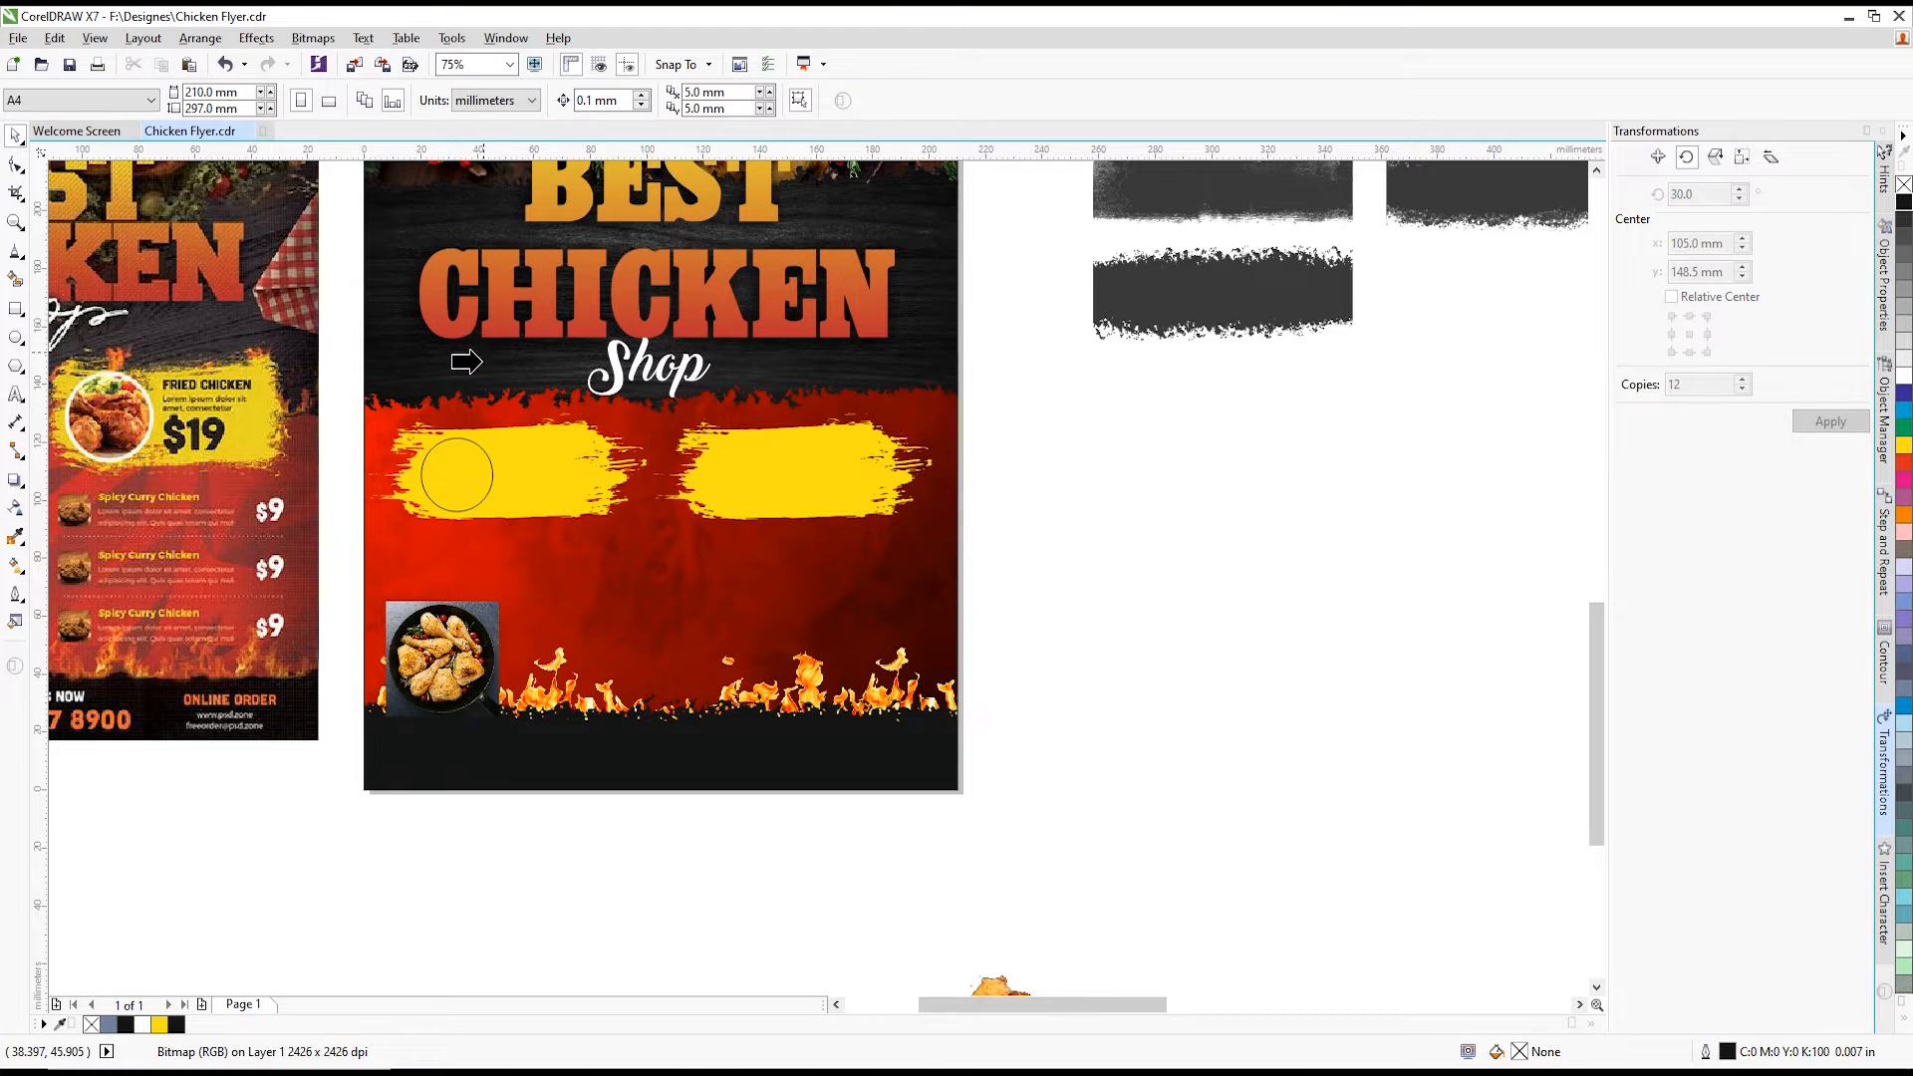
click(453, 460)
scroll(466, 460, up, 2)
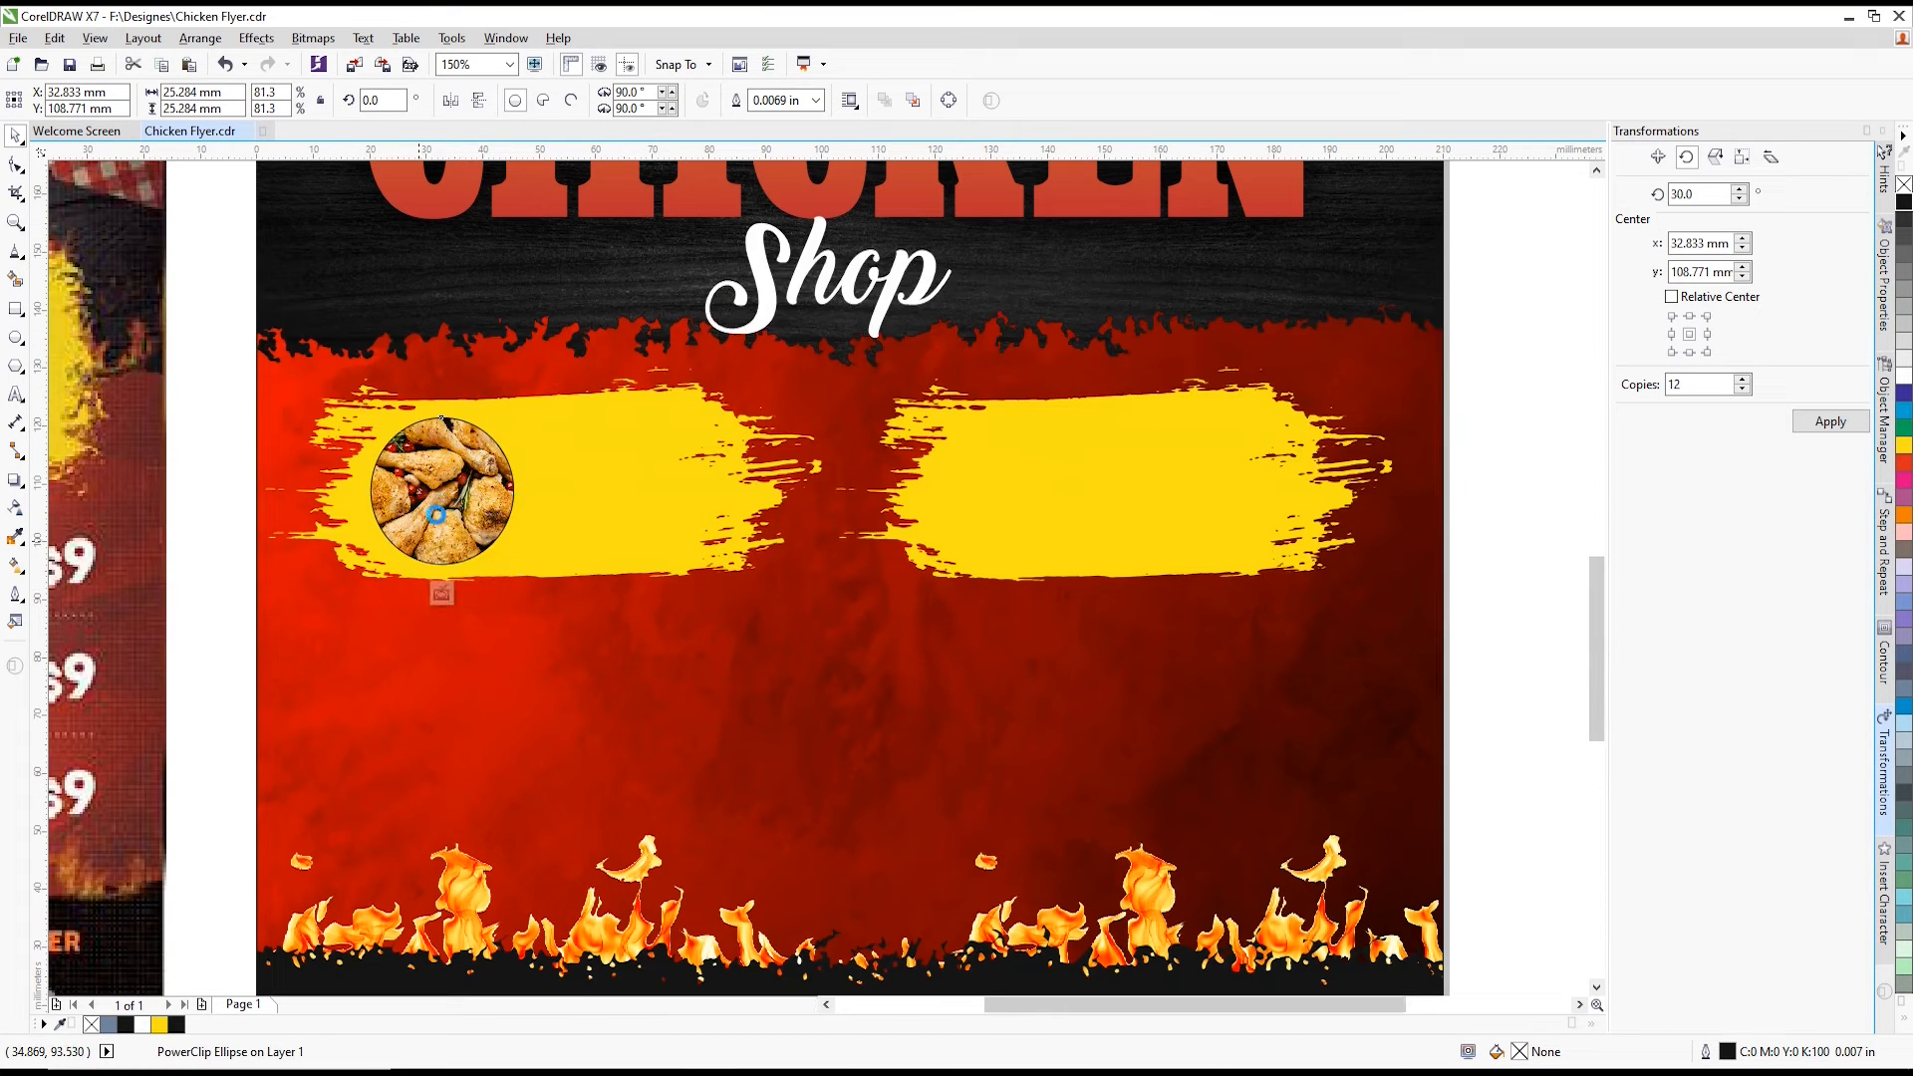
- Edit the first circle's PowerClip contents, scaling the pan photo to about 27 mm and centring the pan within the circle
click(390, 595)
drag(565, 618, 506, 557)
drag(441, 502, 466, 521)
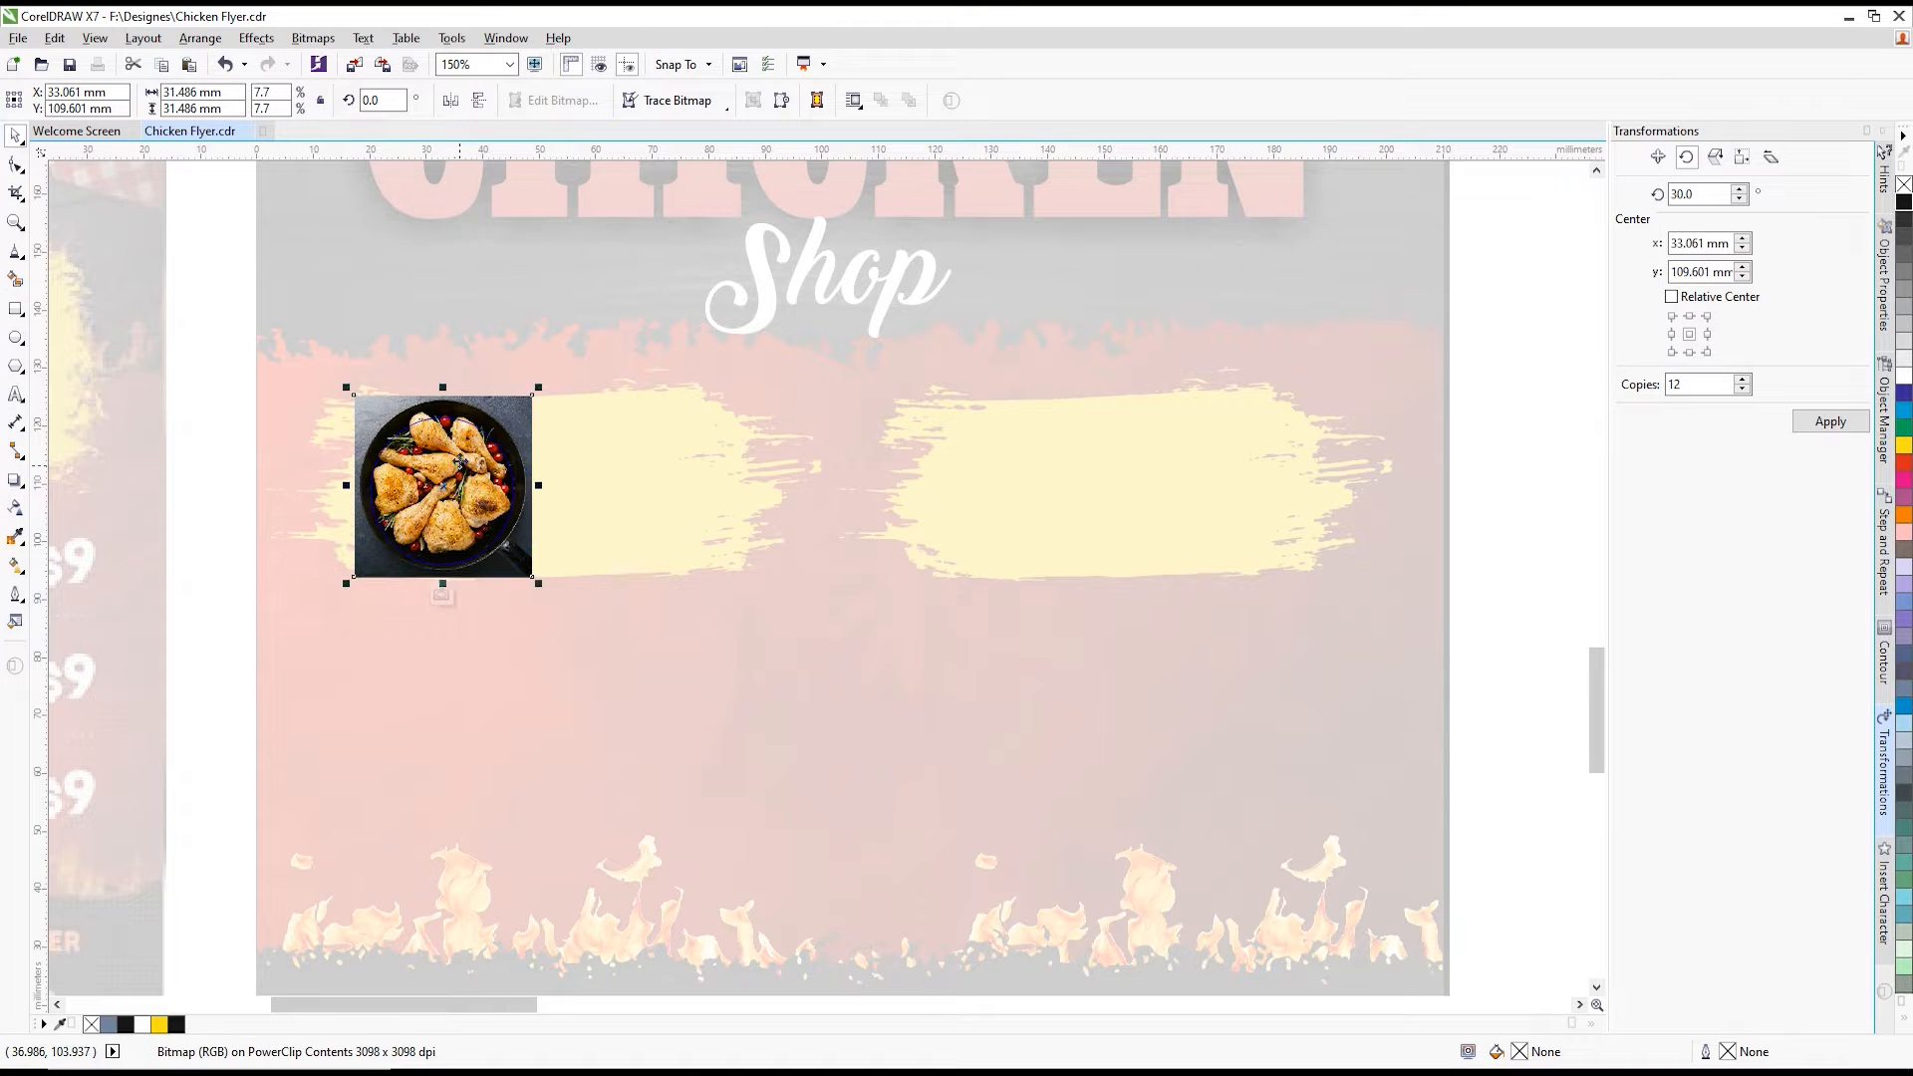
scroll(452, 456, up, 2)
drag(611, 703, 559, 640)
drag(452, 523, 479, 559)
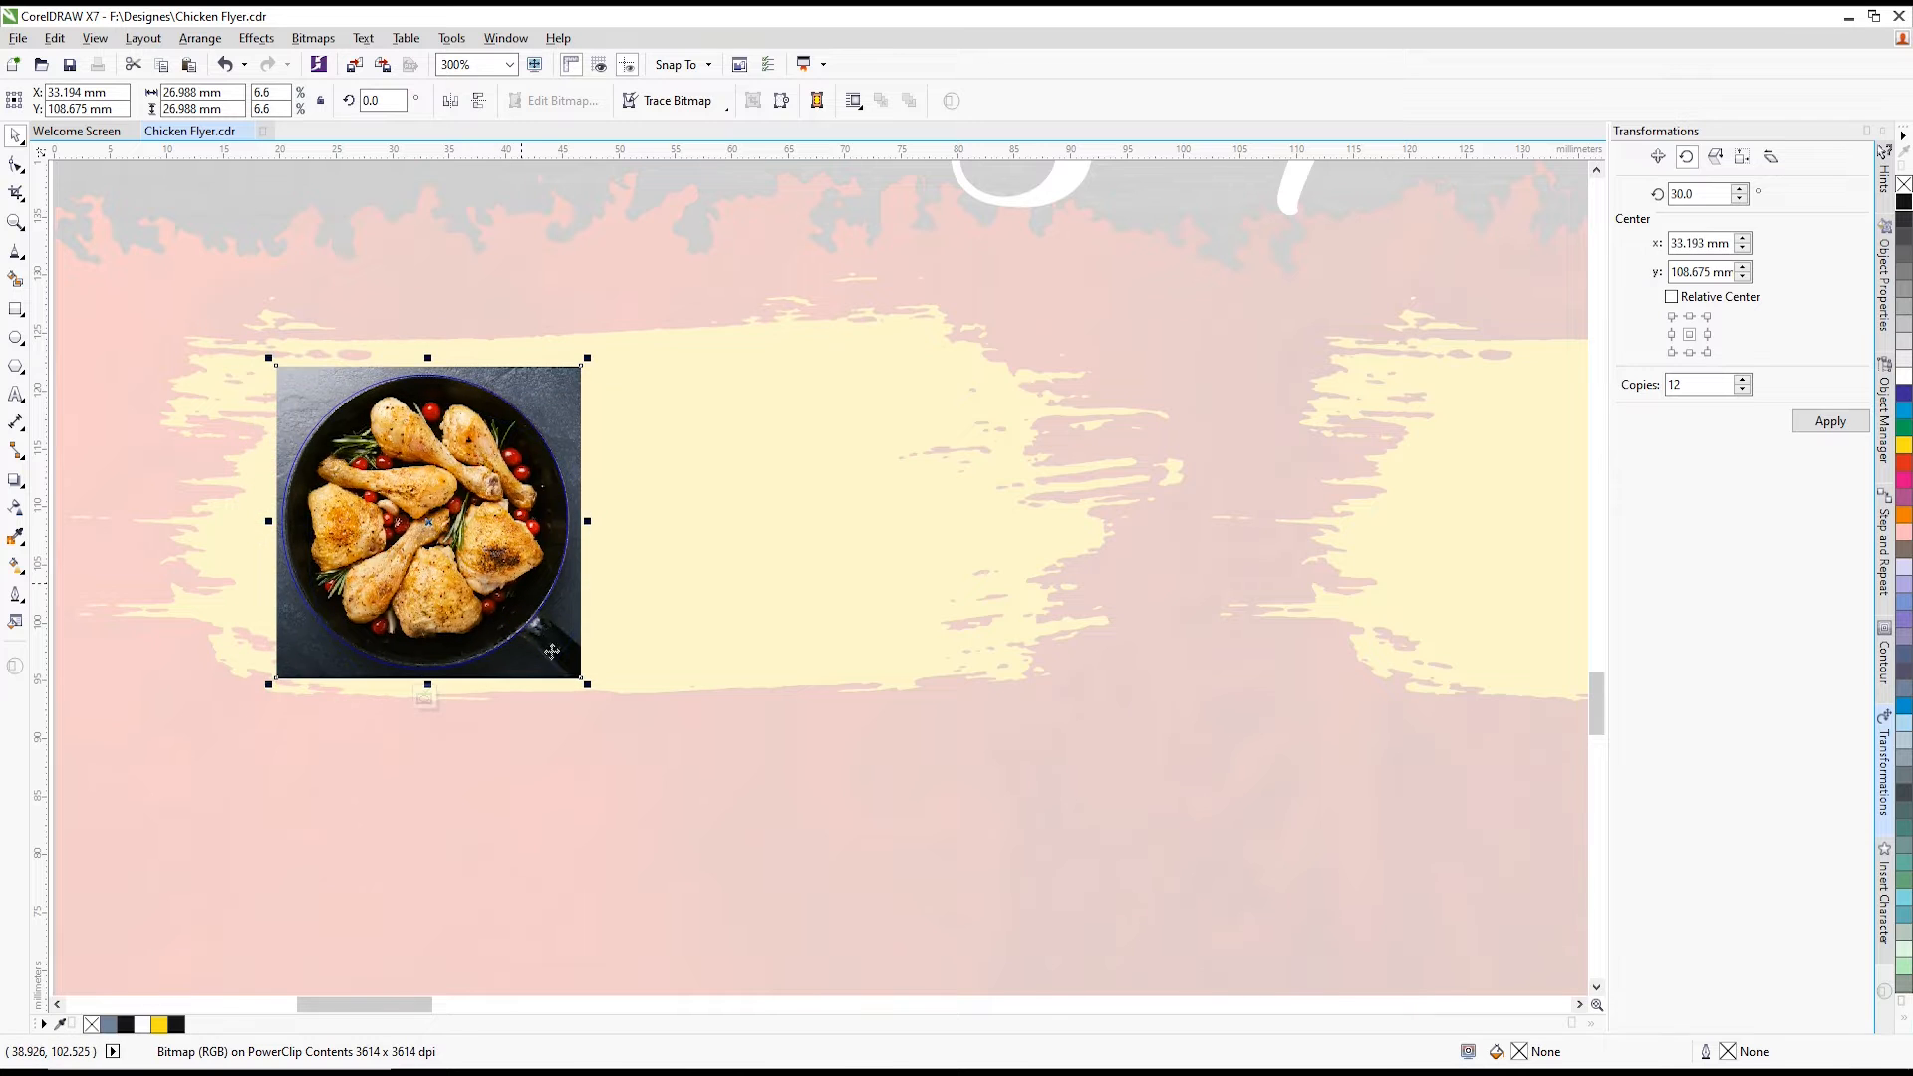
click(427, 697)
scroll(449, 588, down, 4)
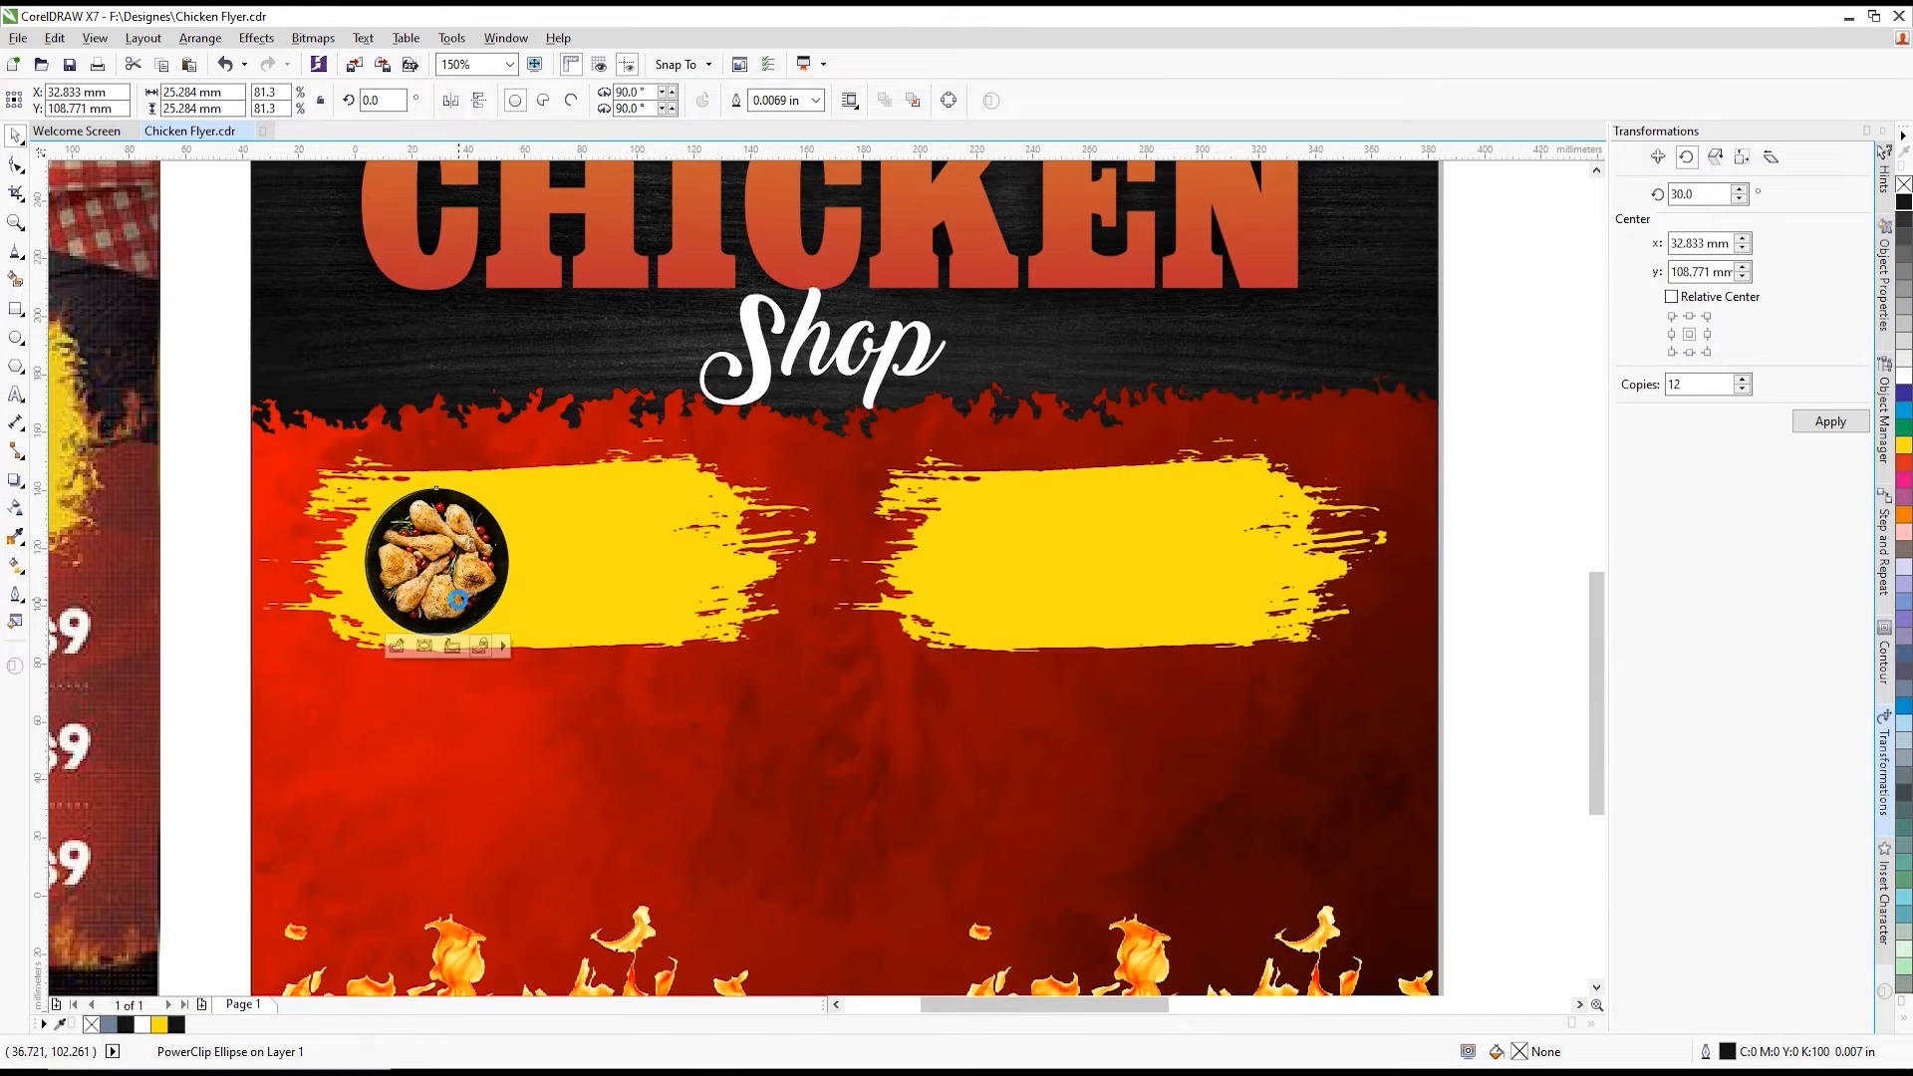
- Bring the grilled chicken photo with lemon and peppers beside the flyer and scale it down to about 93 mm wide
scroll(461, 600, down, 2)
scroll(667, 518, down, 2)
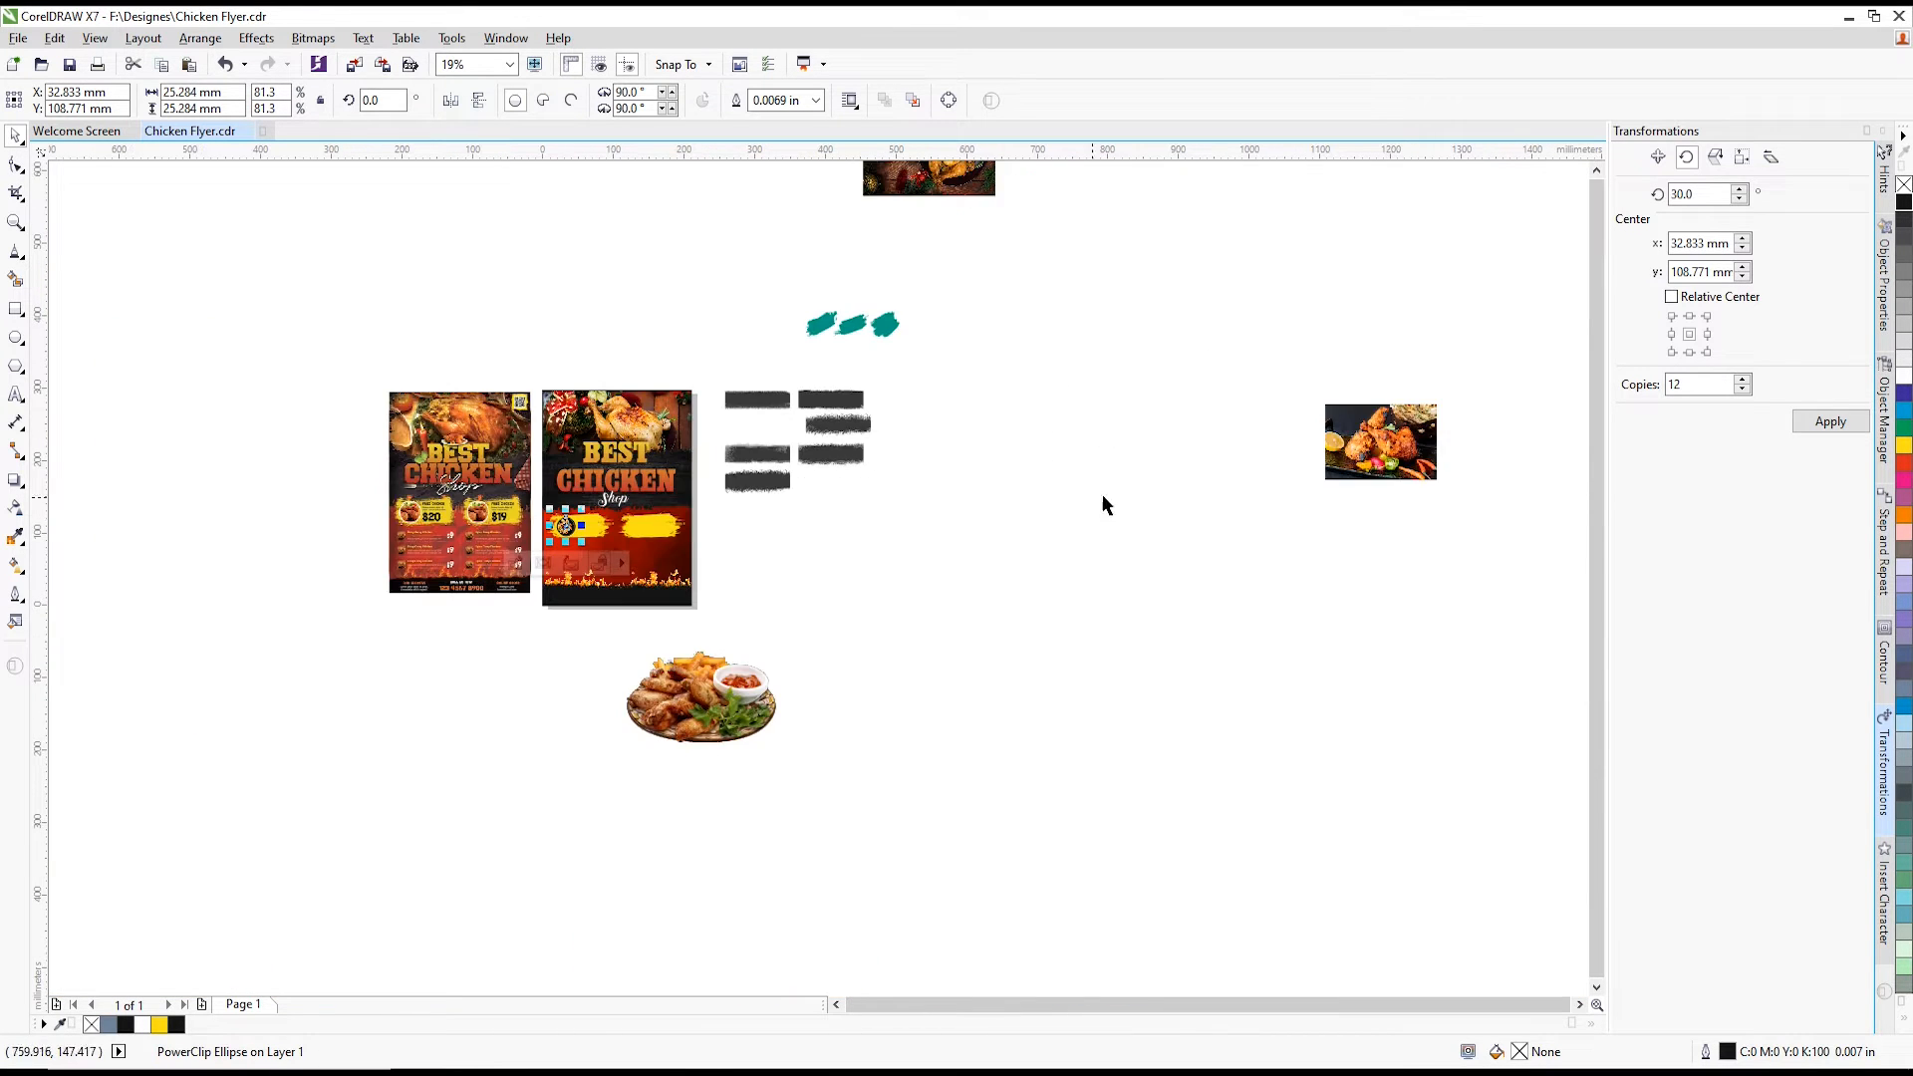
click(1366, 454)
drag(1367, 455, 707, 556)
scroll(741, 552, up, 4)
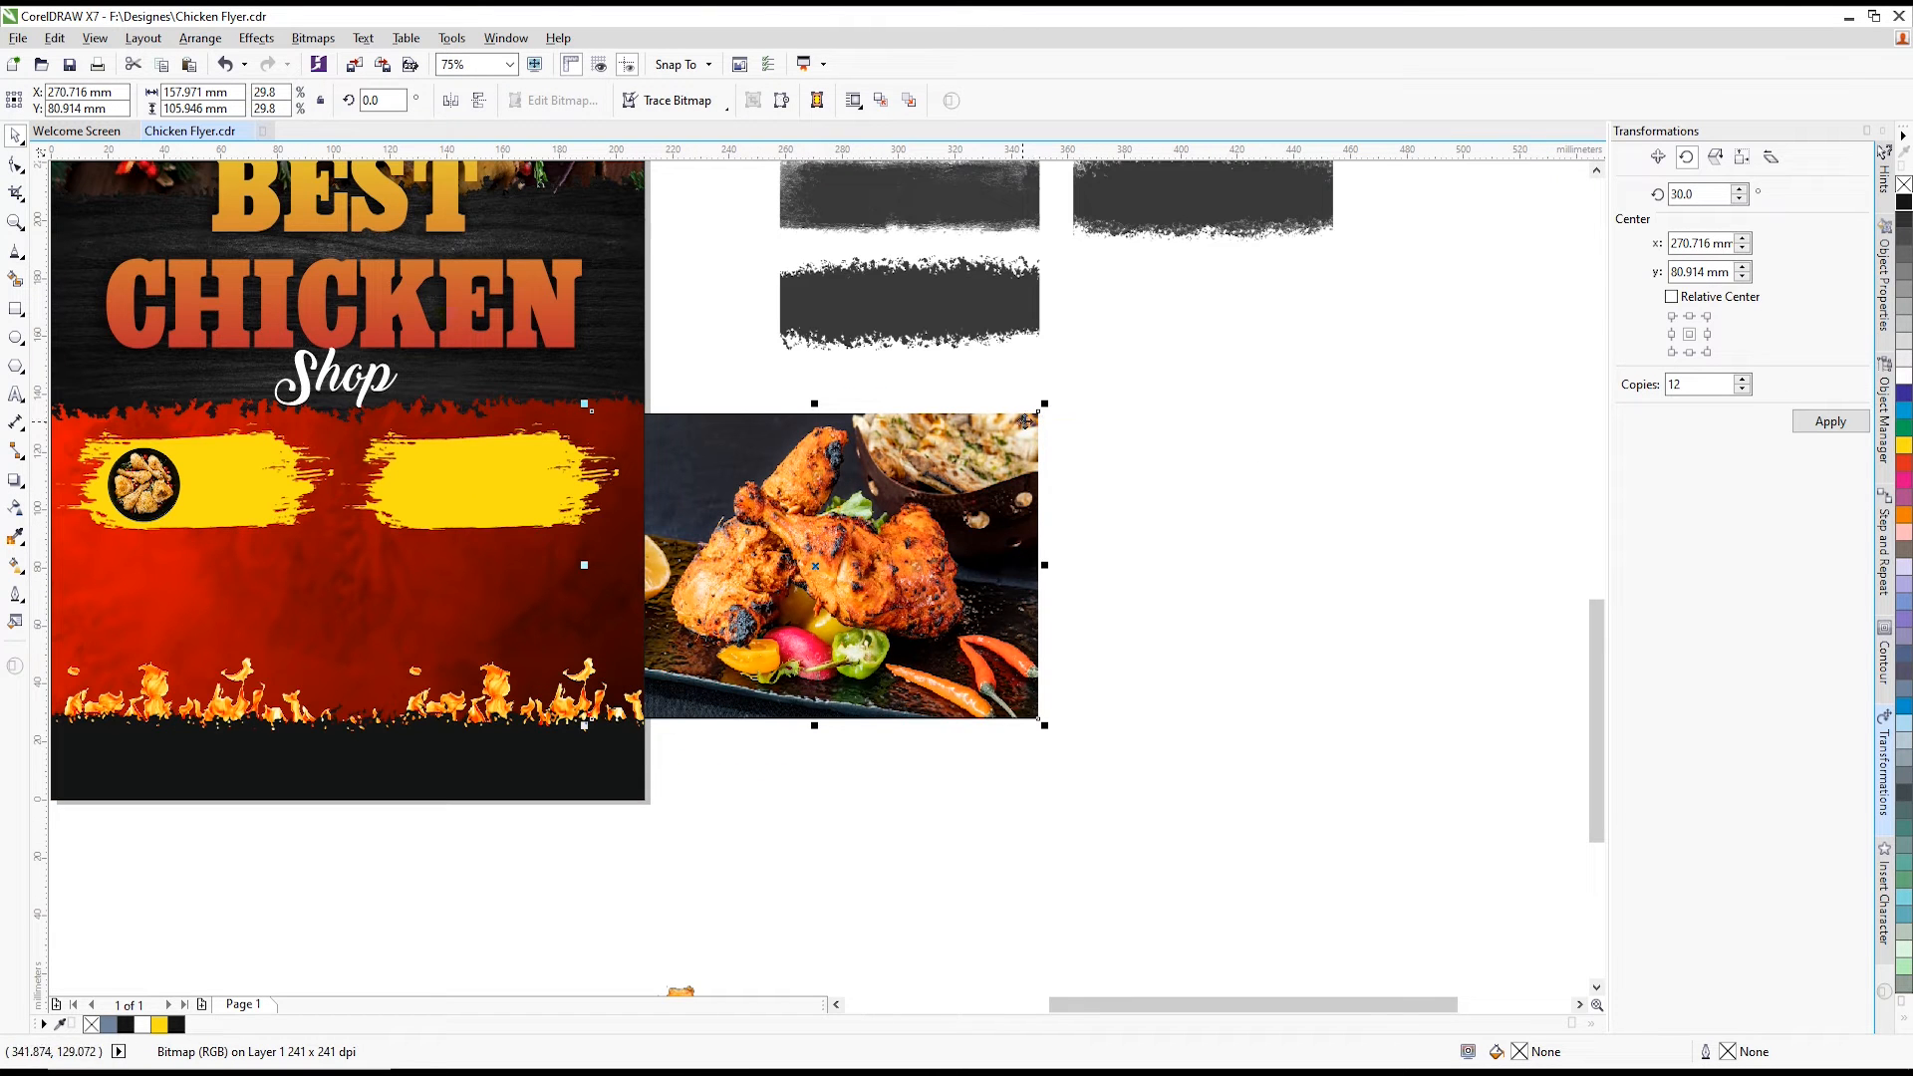
drag(1044, 404, 860, 531)
drag(731, 619, 809, 585)
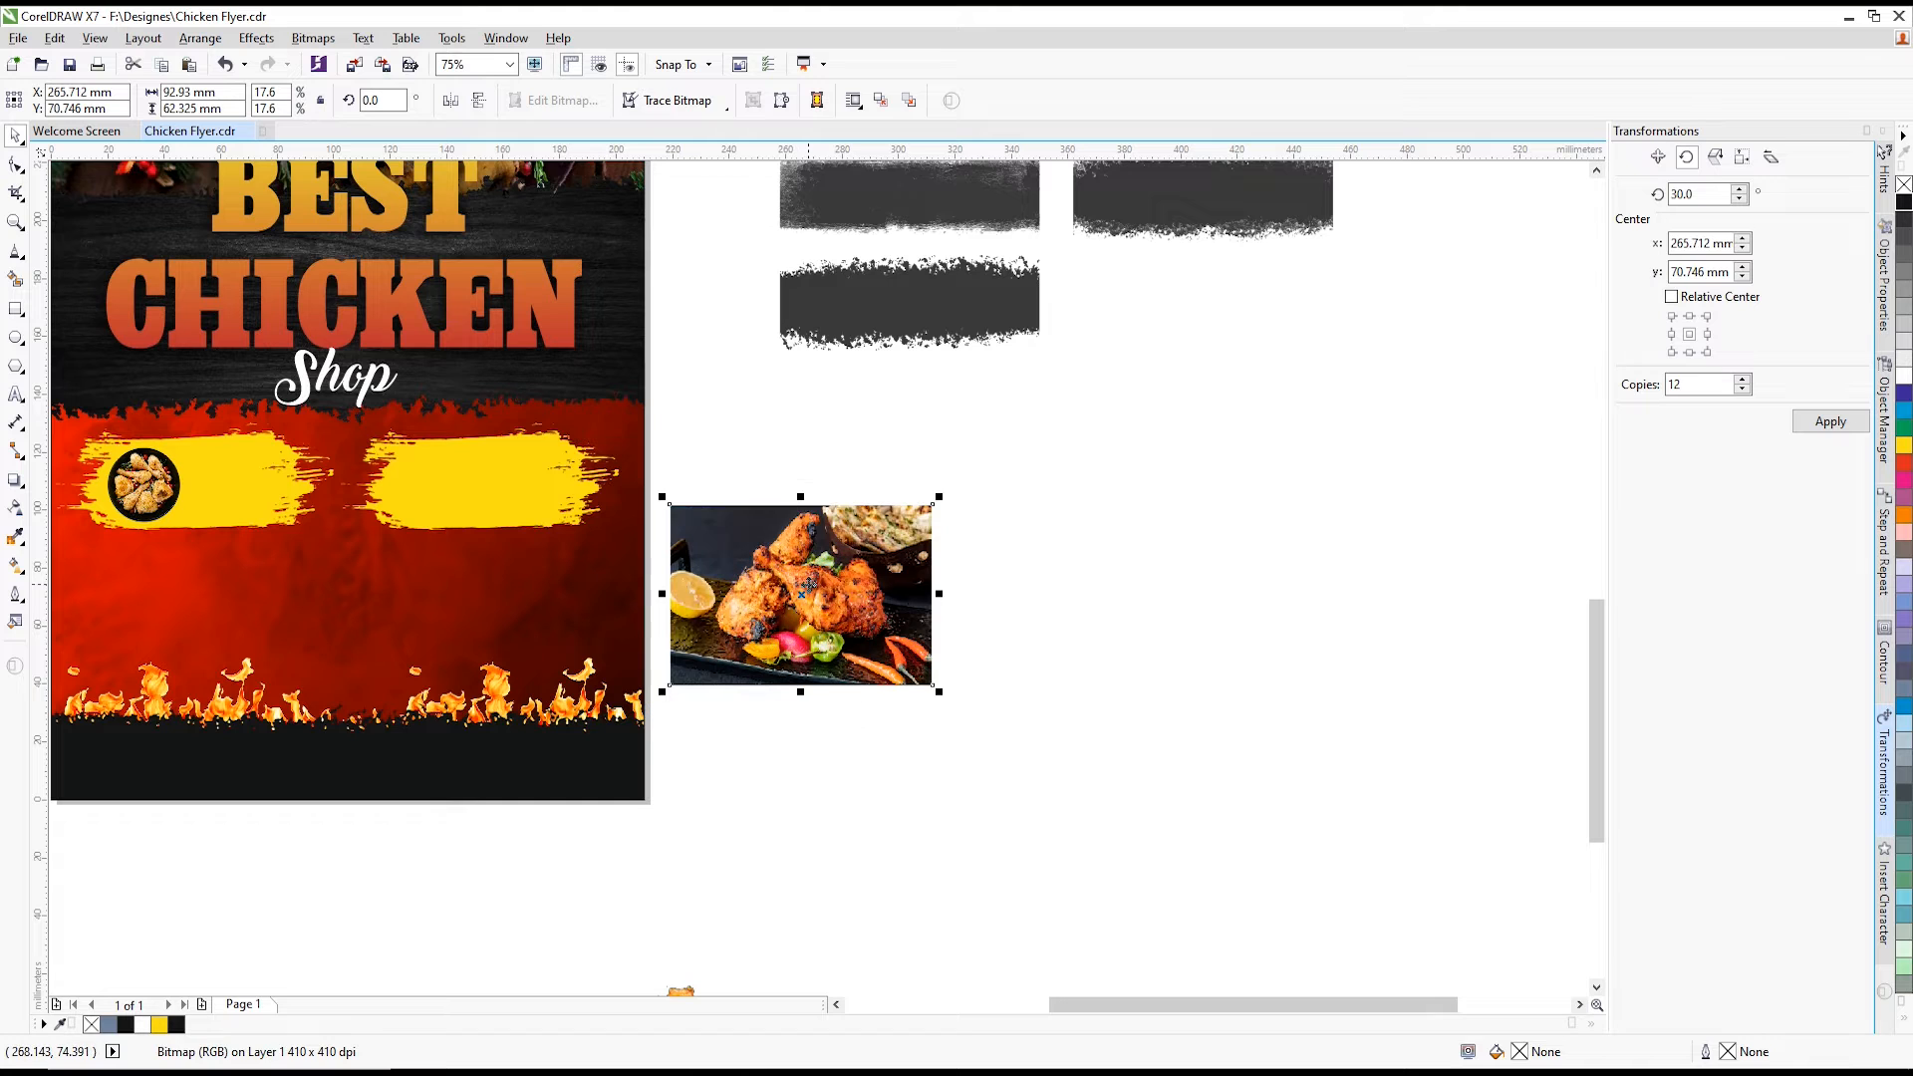
- Duplicate the circular pan photo and place the copy at the matching spot on the second yellow panel
click(157, 464)
scroll(154, 460, up, 2)
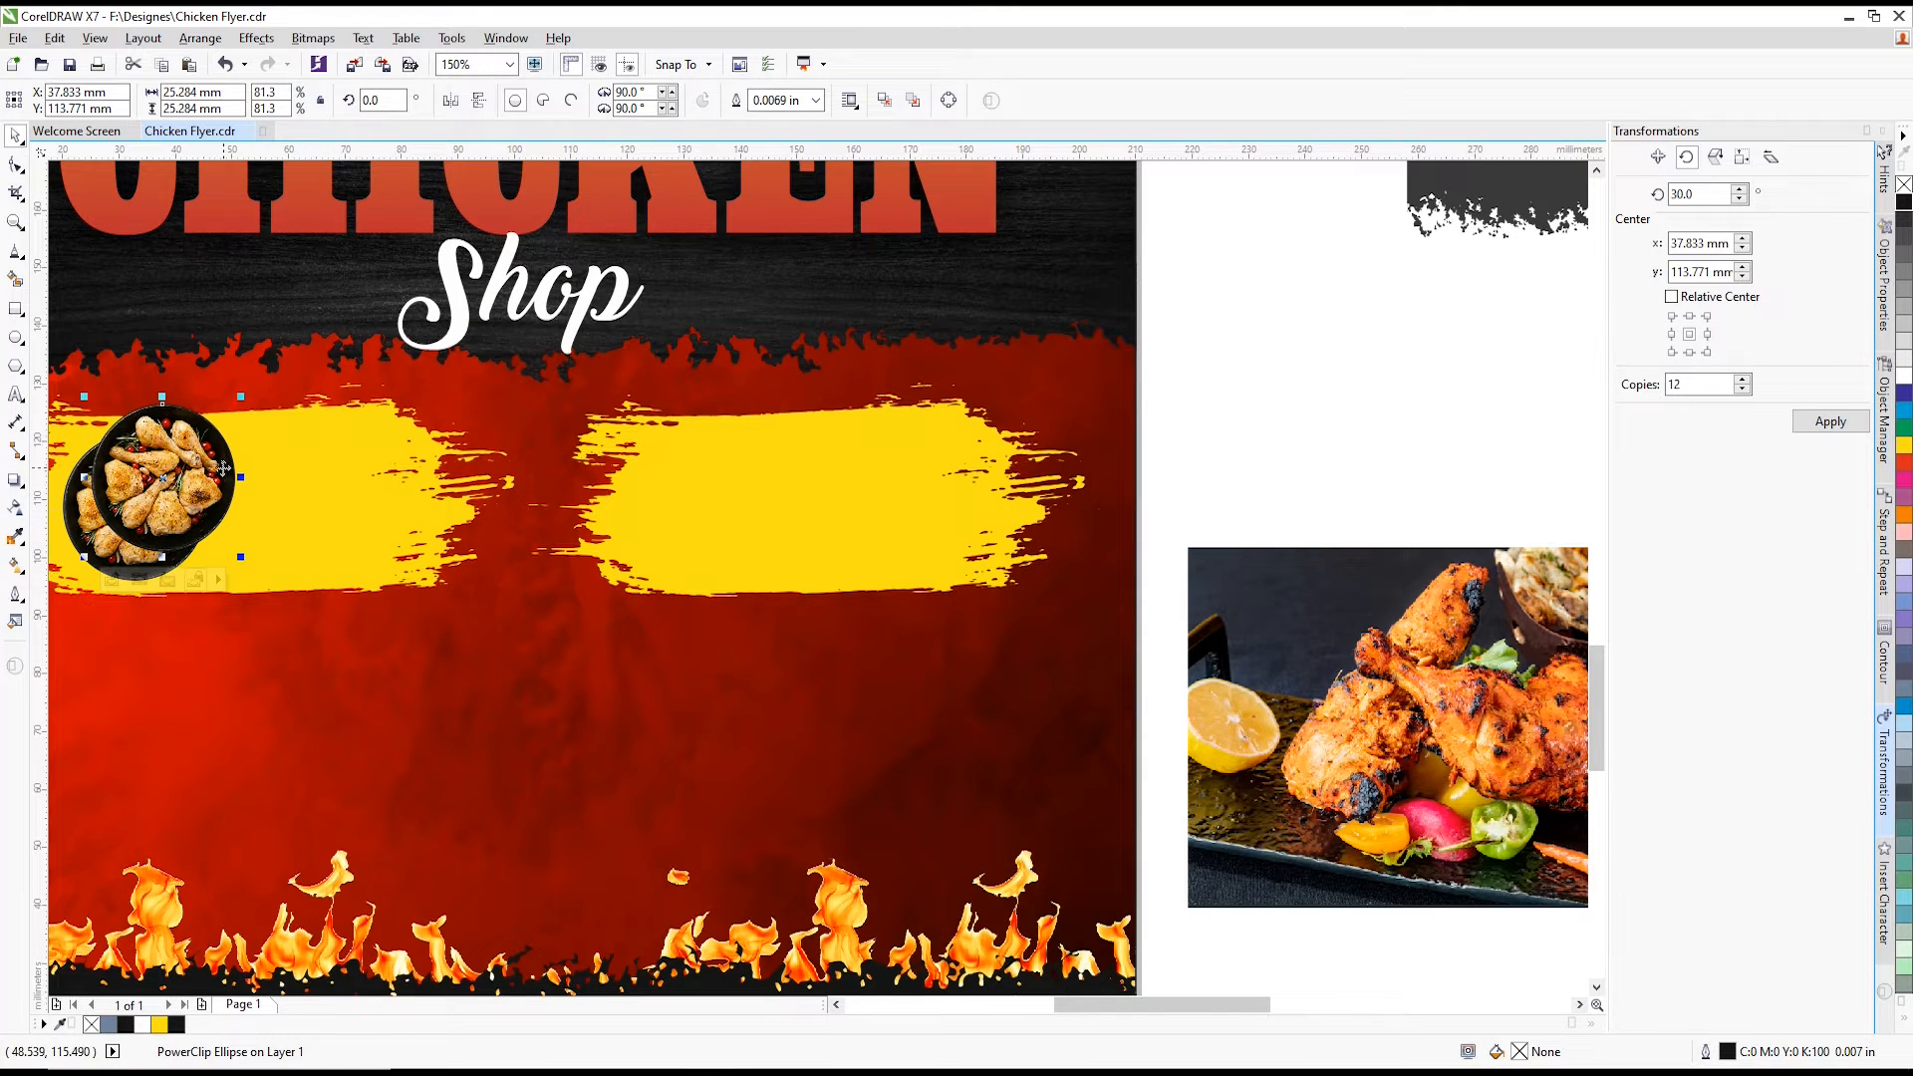
drag(184, 498, 769, 485)
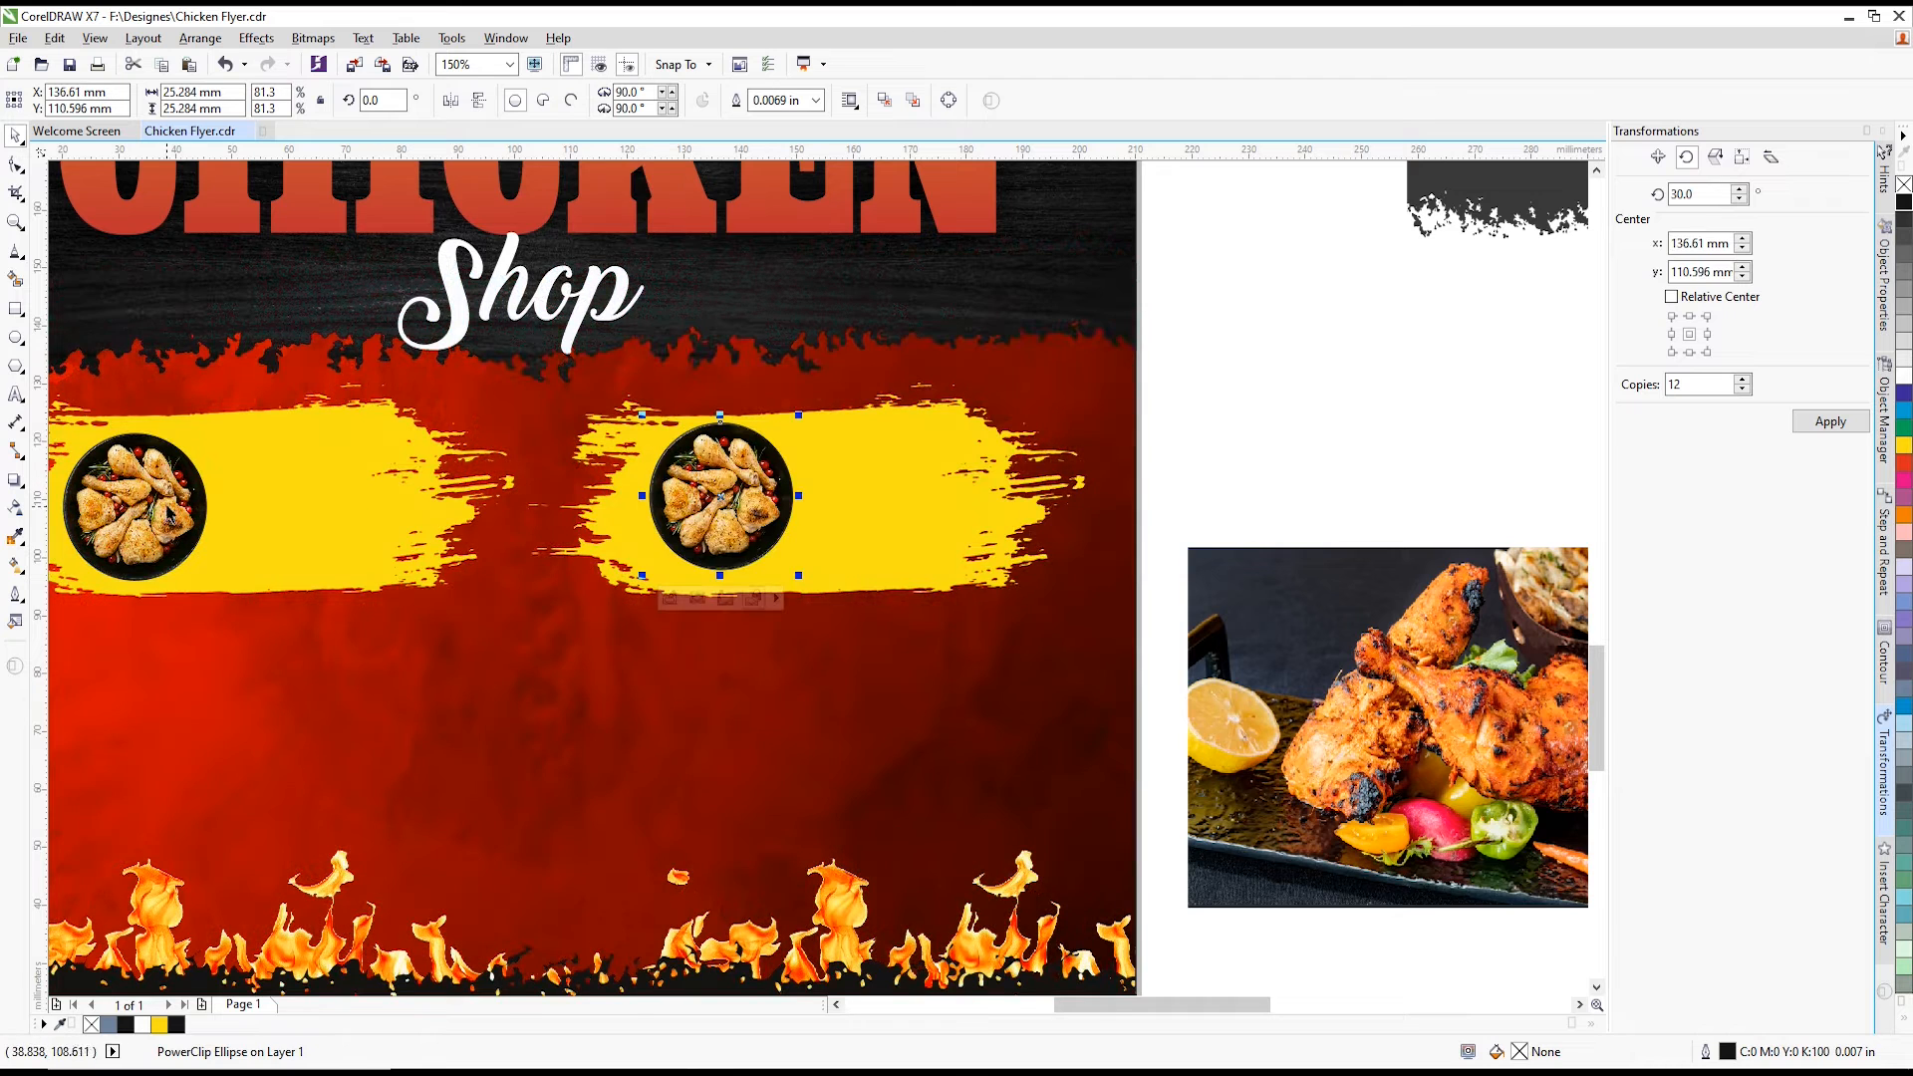
- Place the grilled chicken photo inside the second panel's circle with PowerClip
scroll(524, 461, down, 2)
click(1018, 607)
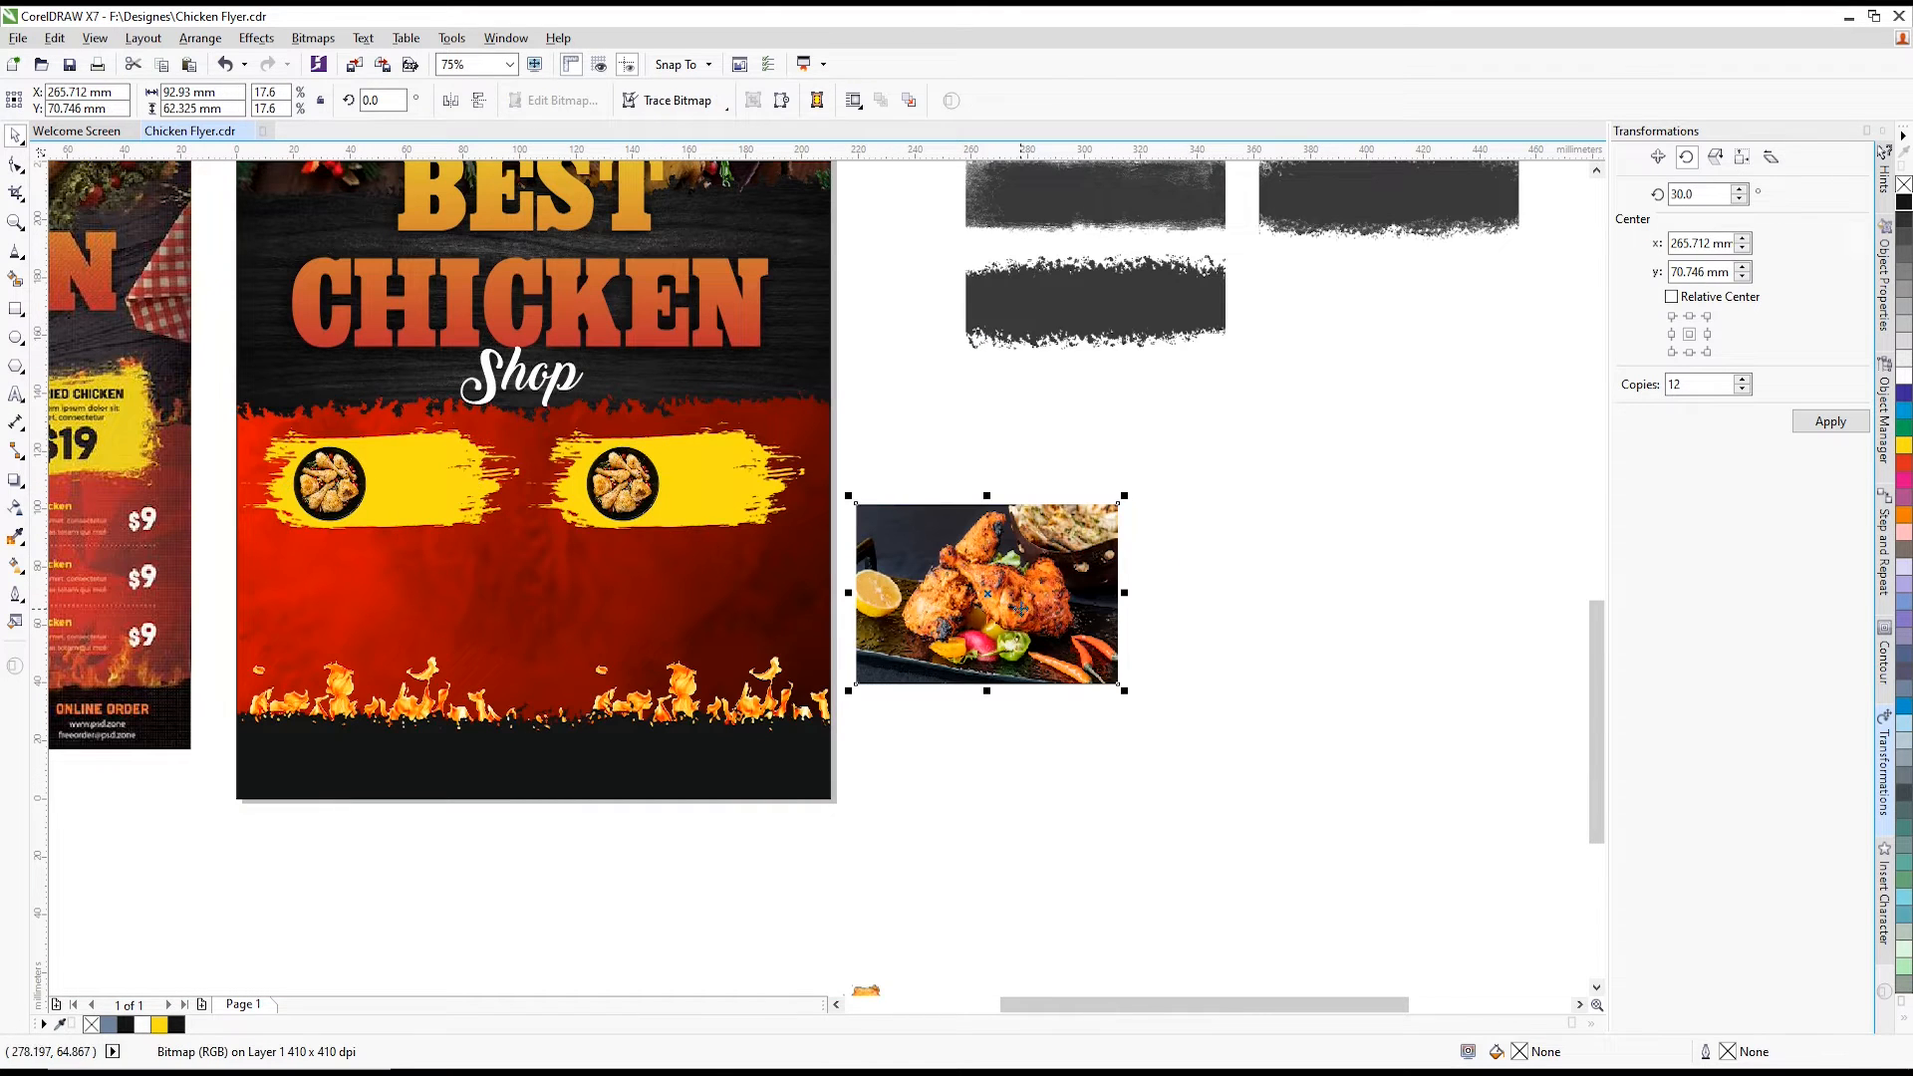
right_click(1009, 596)
click(1075, 60)
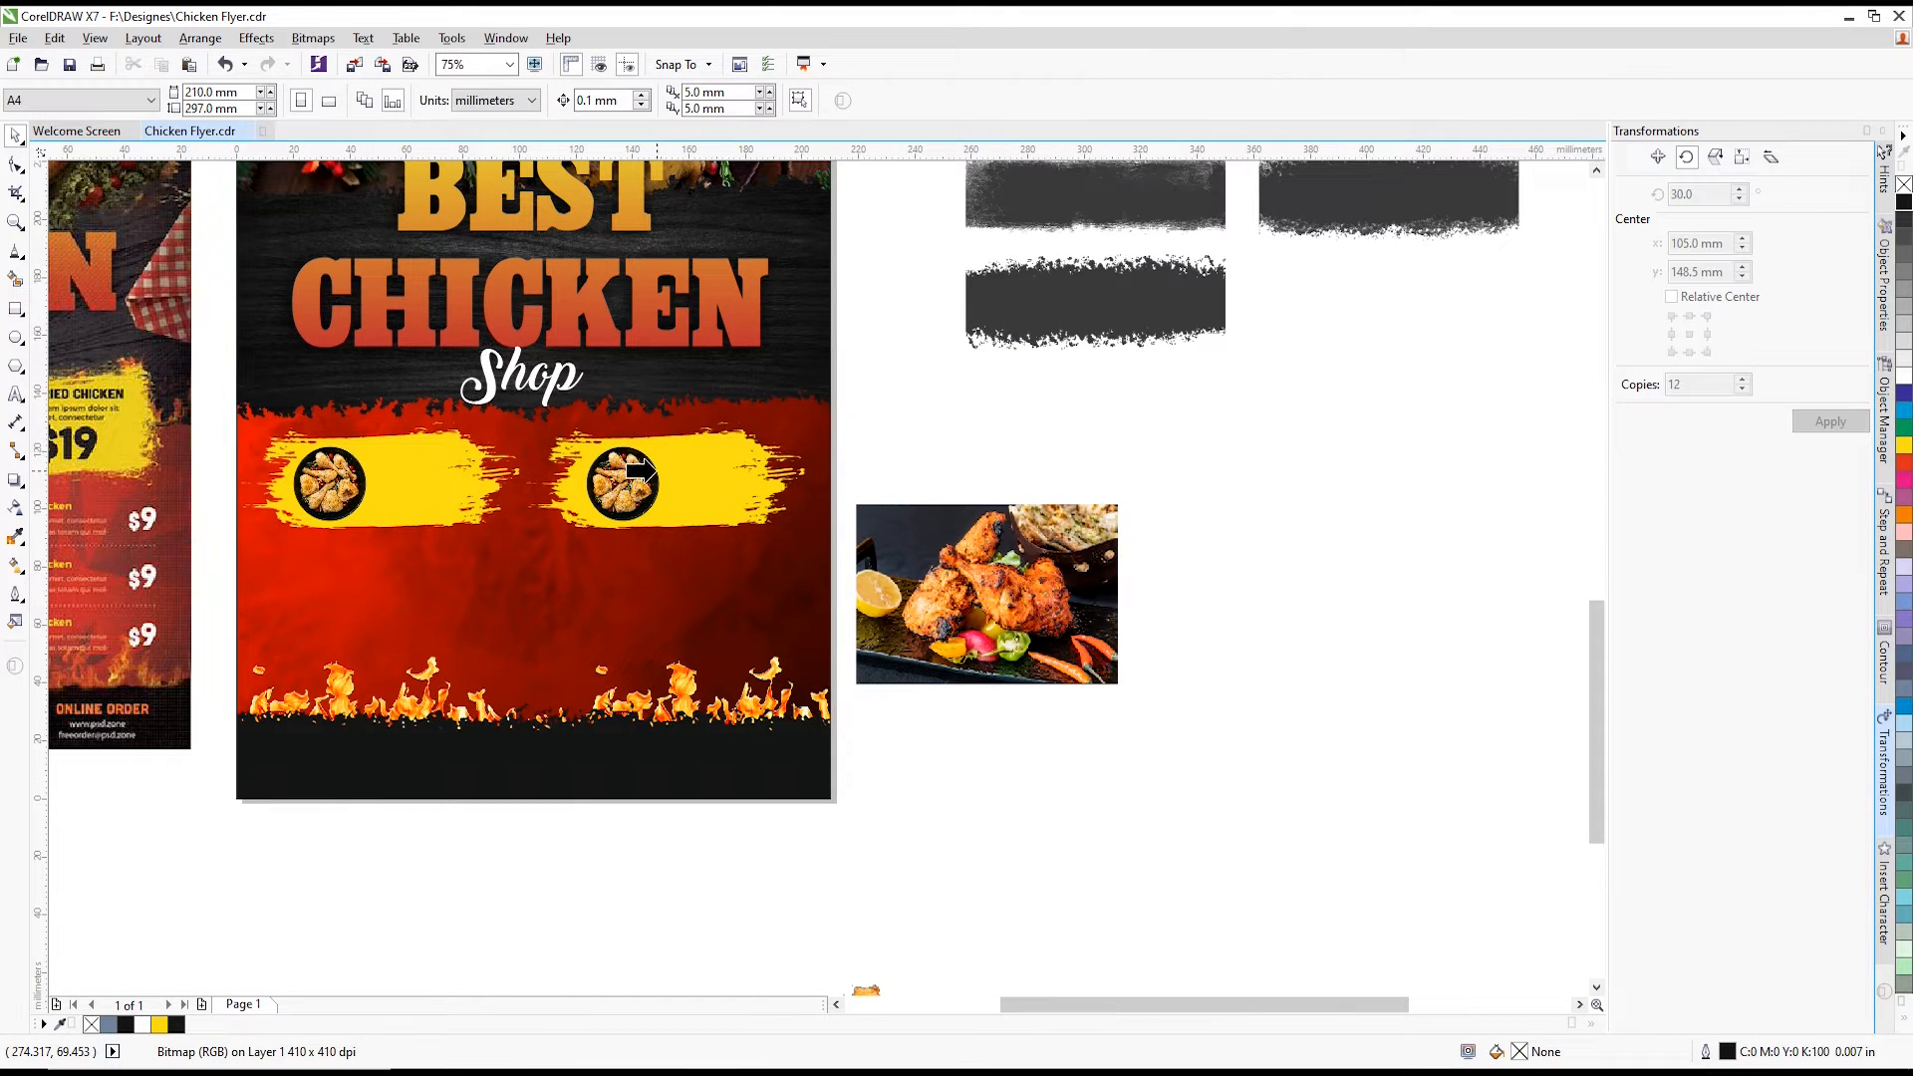
click(654, 472)
scroll(633, 478, up, 2)
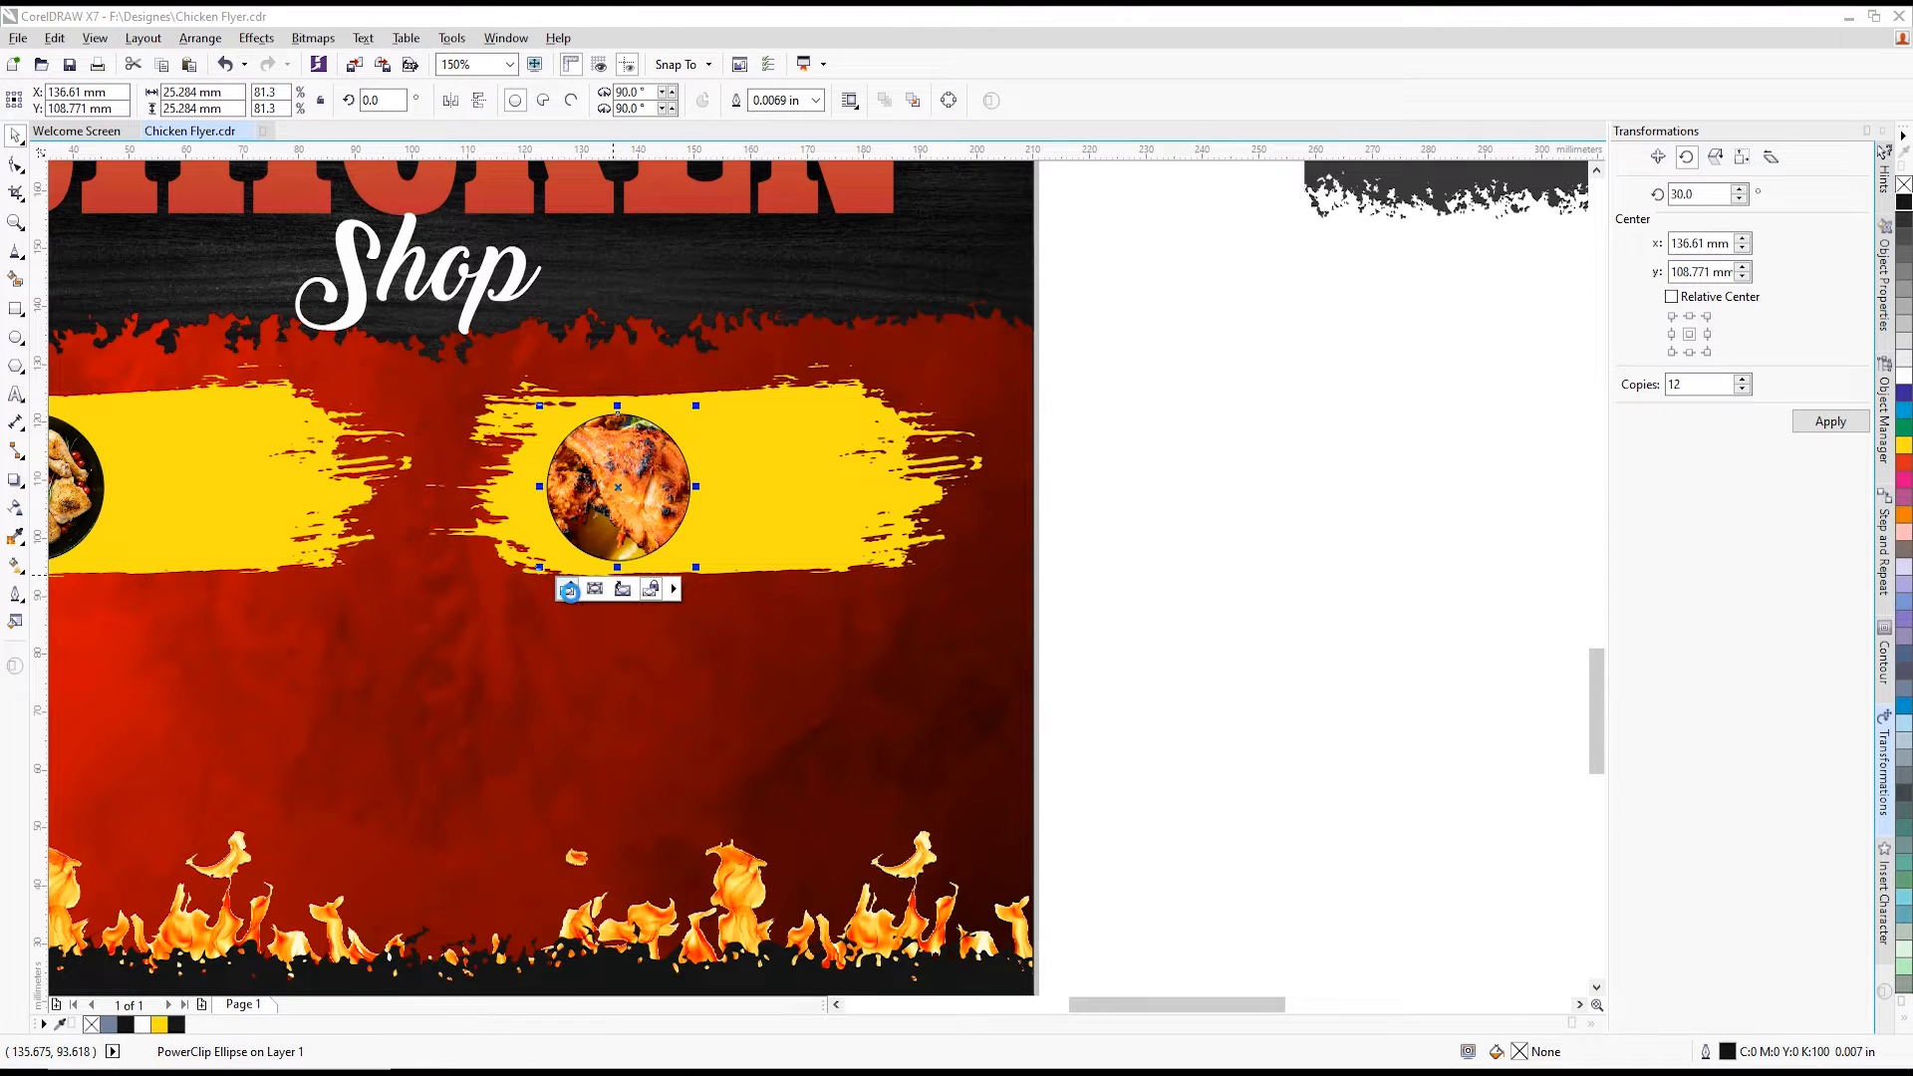
- Open the second circle's PowerClip contents and delete the old pan photo from them
click(568, 591)
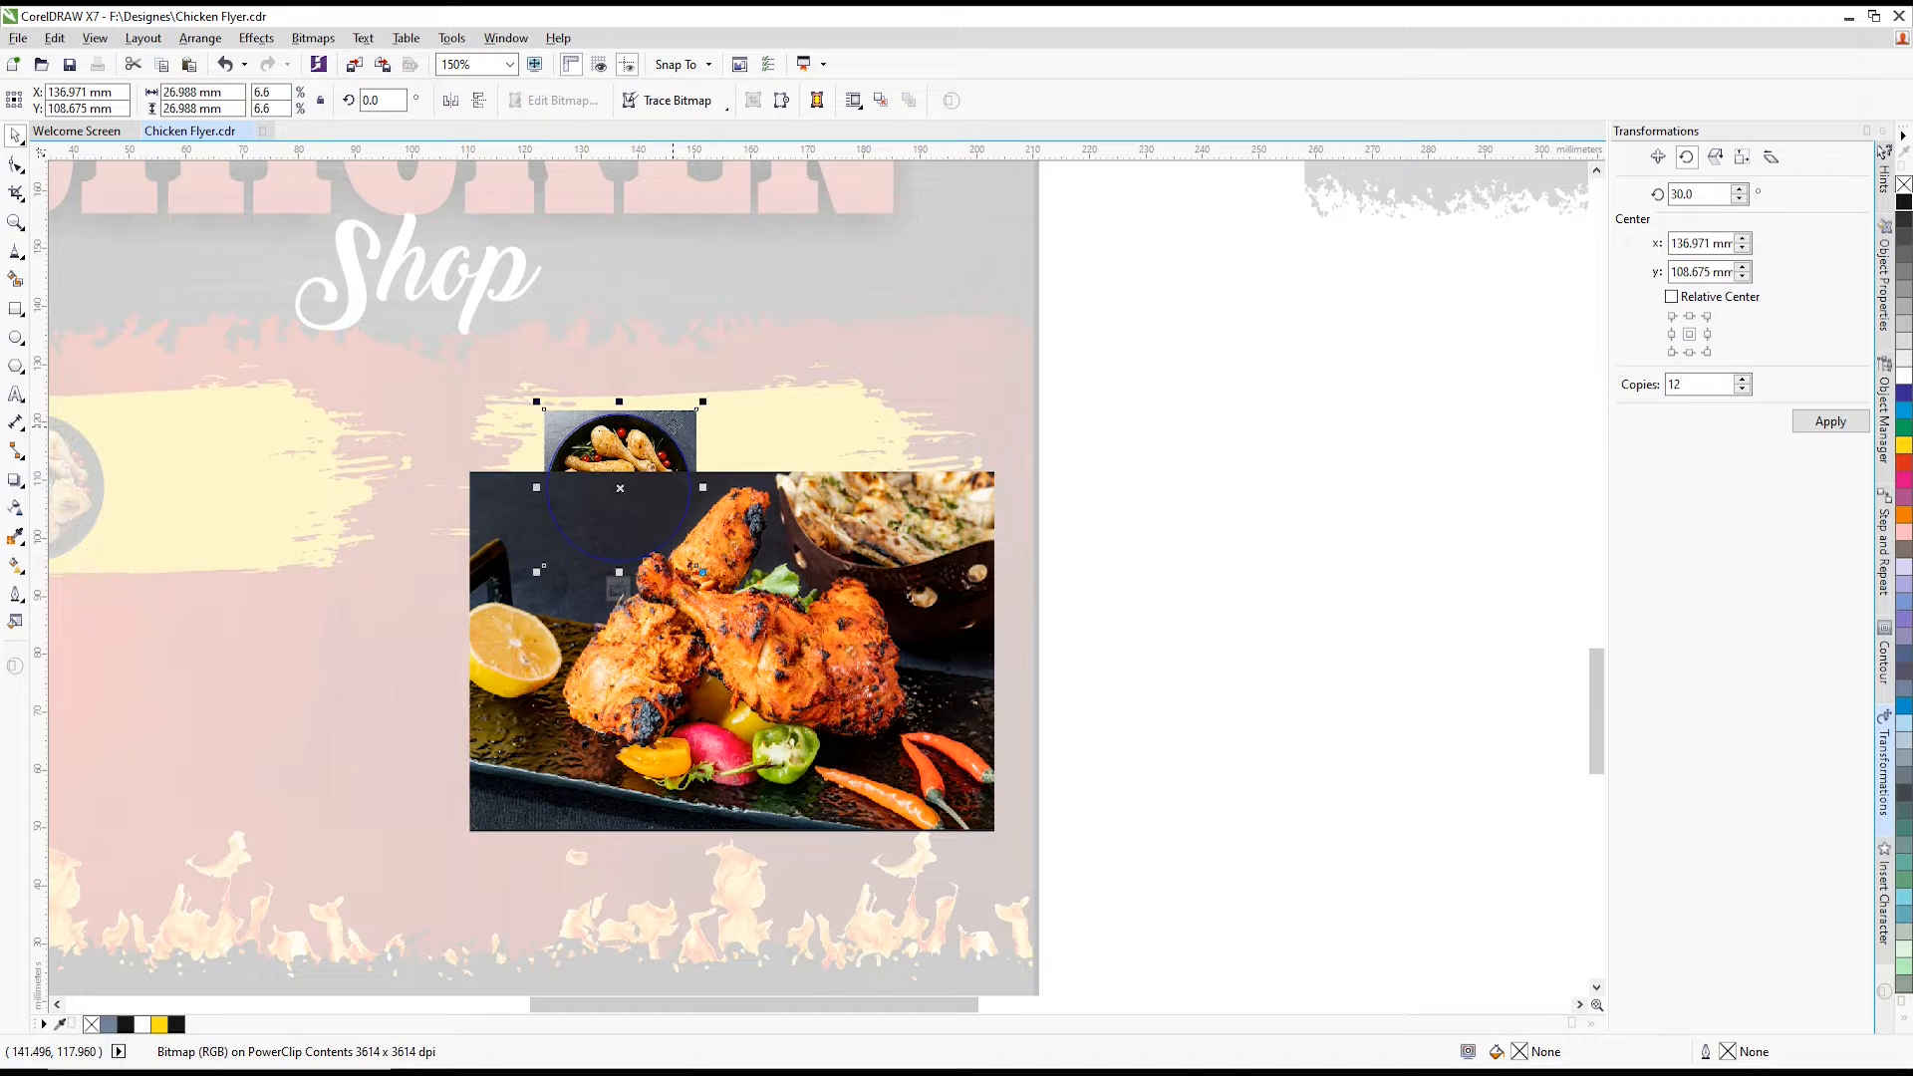
click(690, 418)
key(Delete)
- Scale the grilled chicken photo to about 43 mm wide, centre the chicken in the circle and finish editing the PowerClip
click(837, 603)
mouse_move(1004, 468)
mouse_down()
mouse_move(615, 734)
mouse_move(628, 478)
mouse_up()
scroll(640, 478, up, 1)
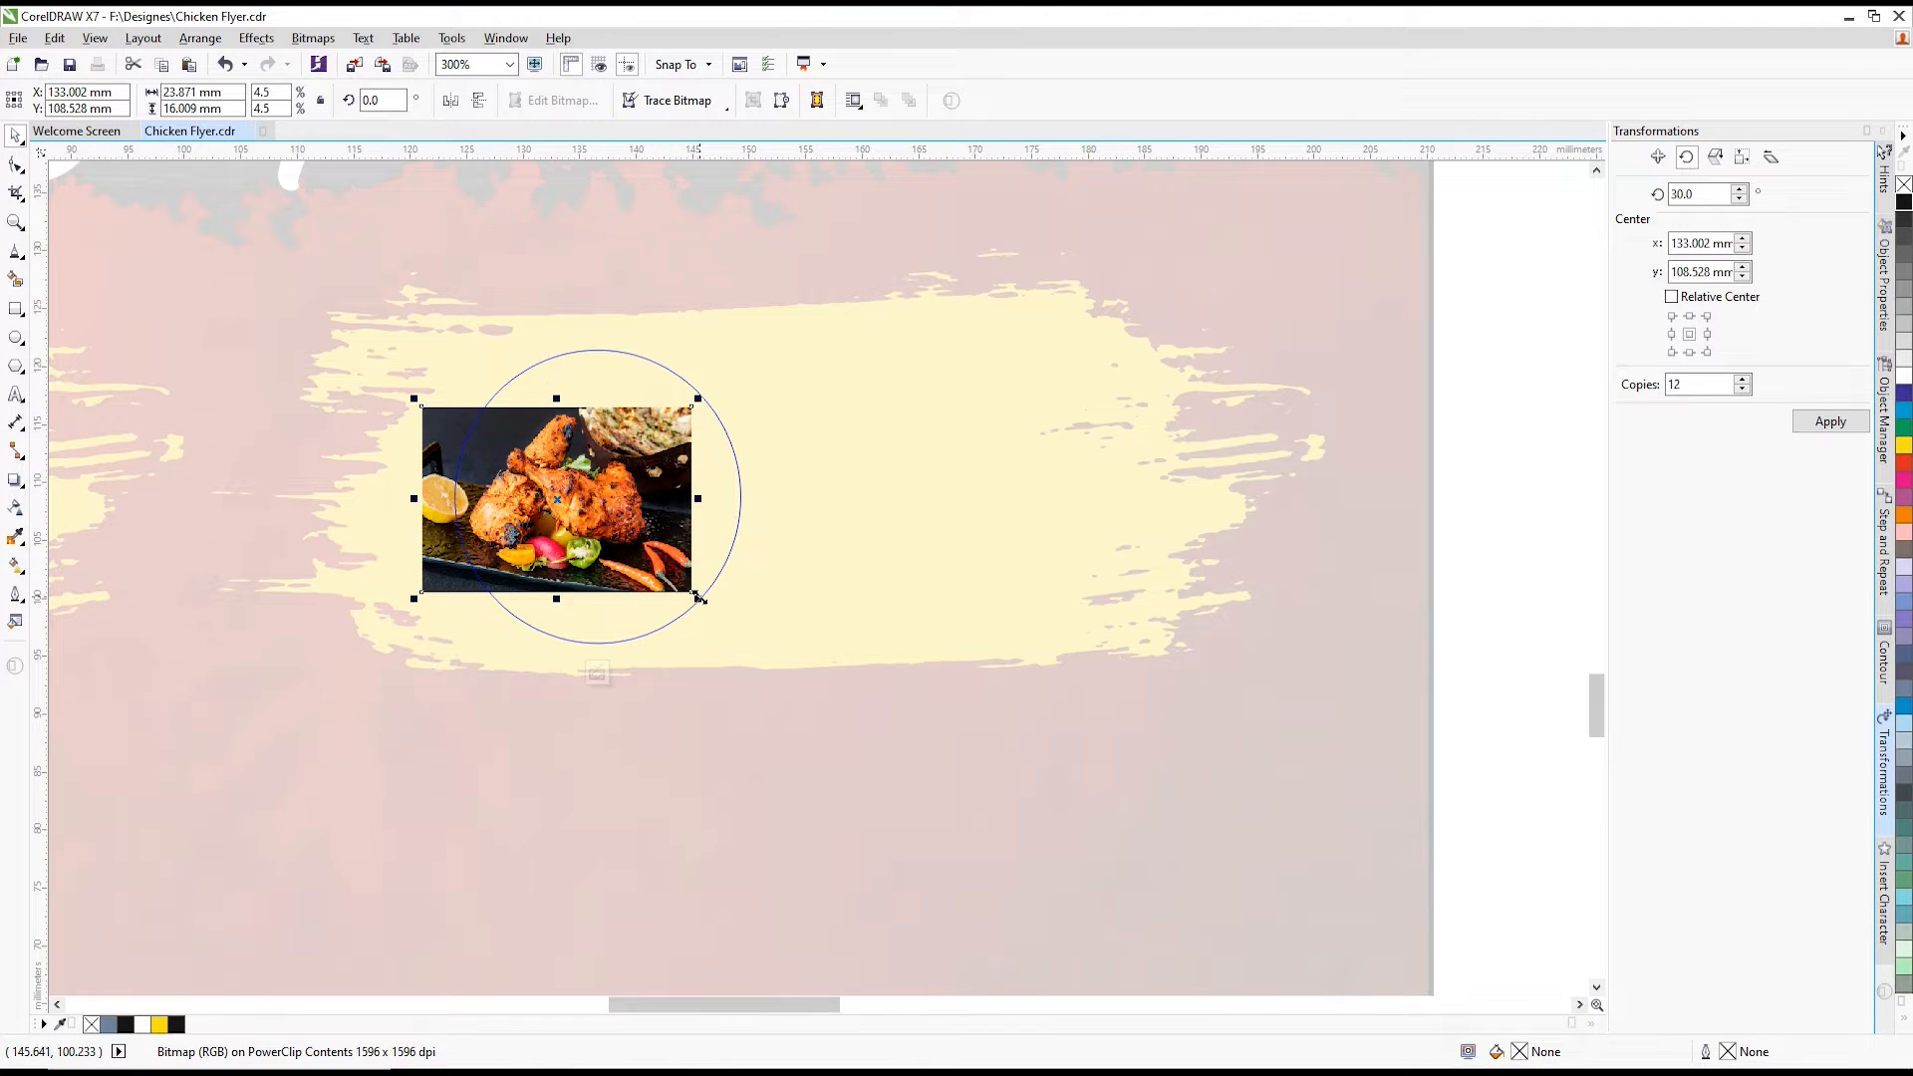
drag(700, 598, 840, 693)
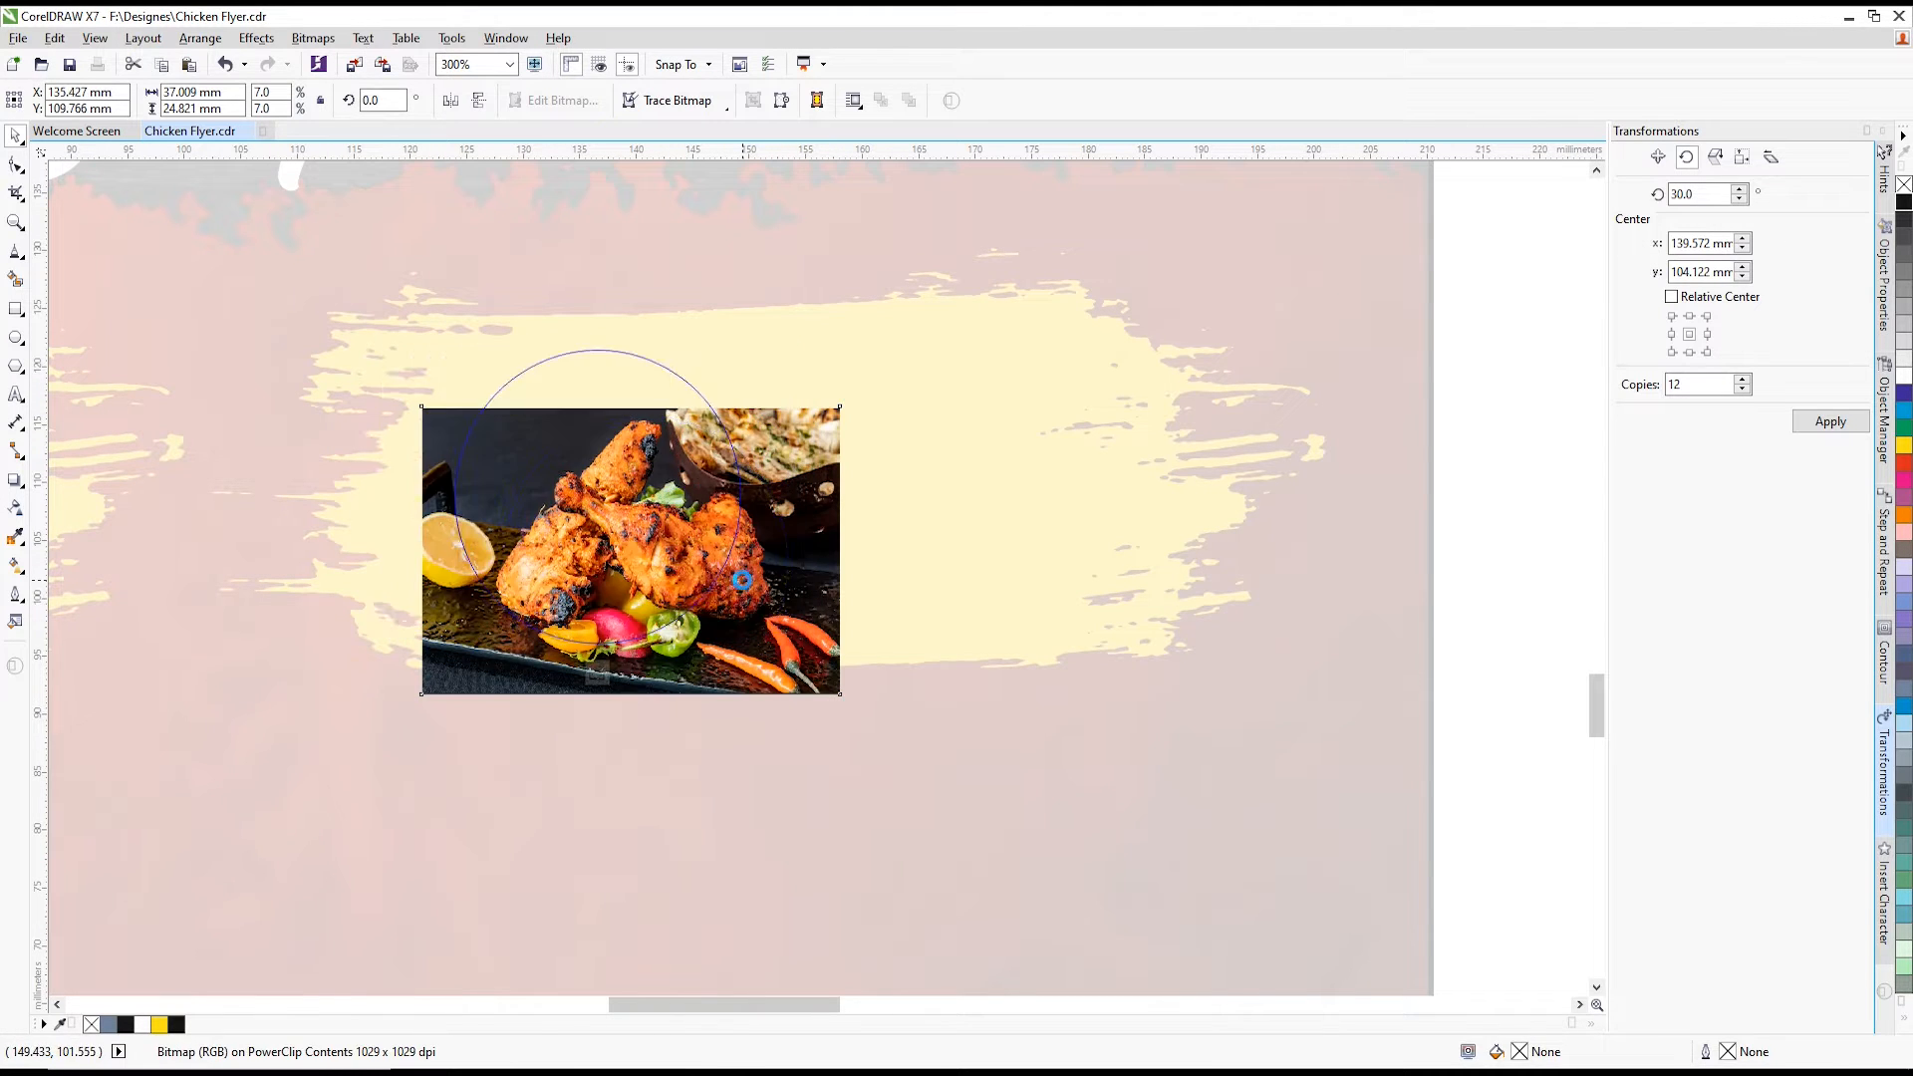
drag(802, 638, 864, 681)
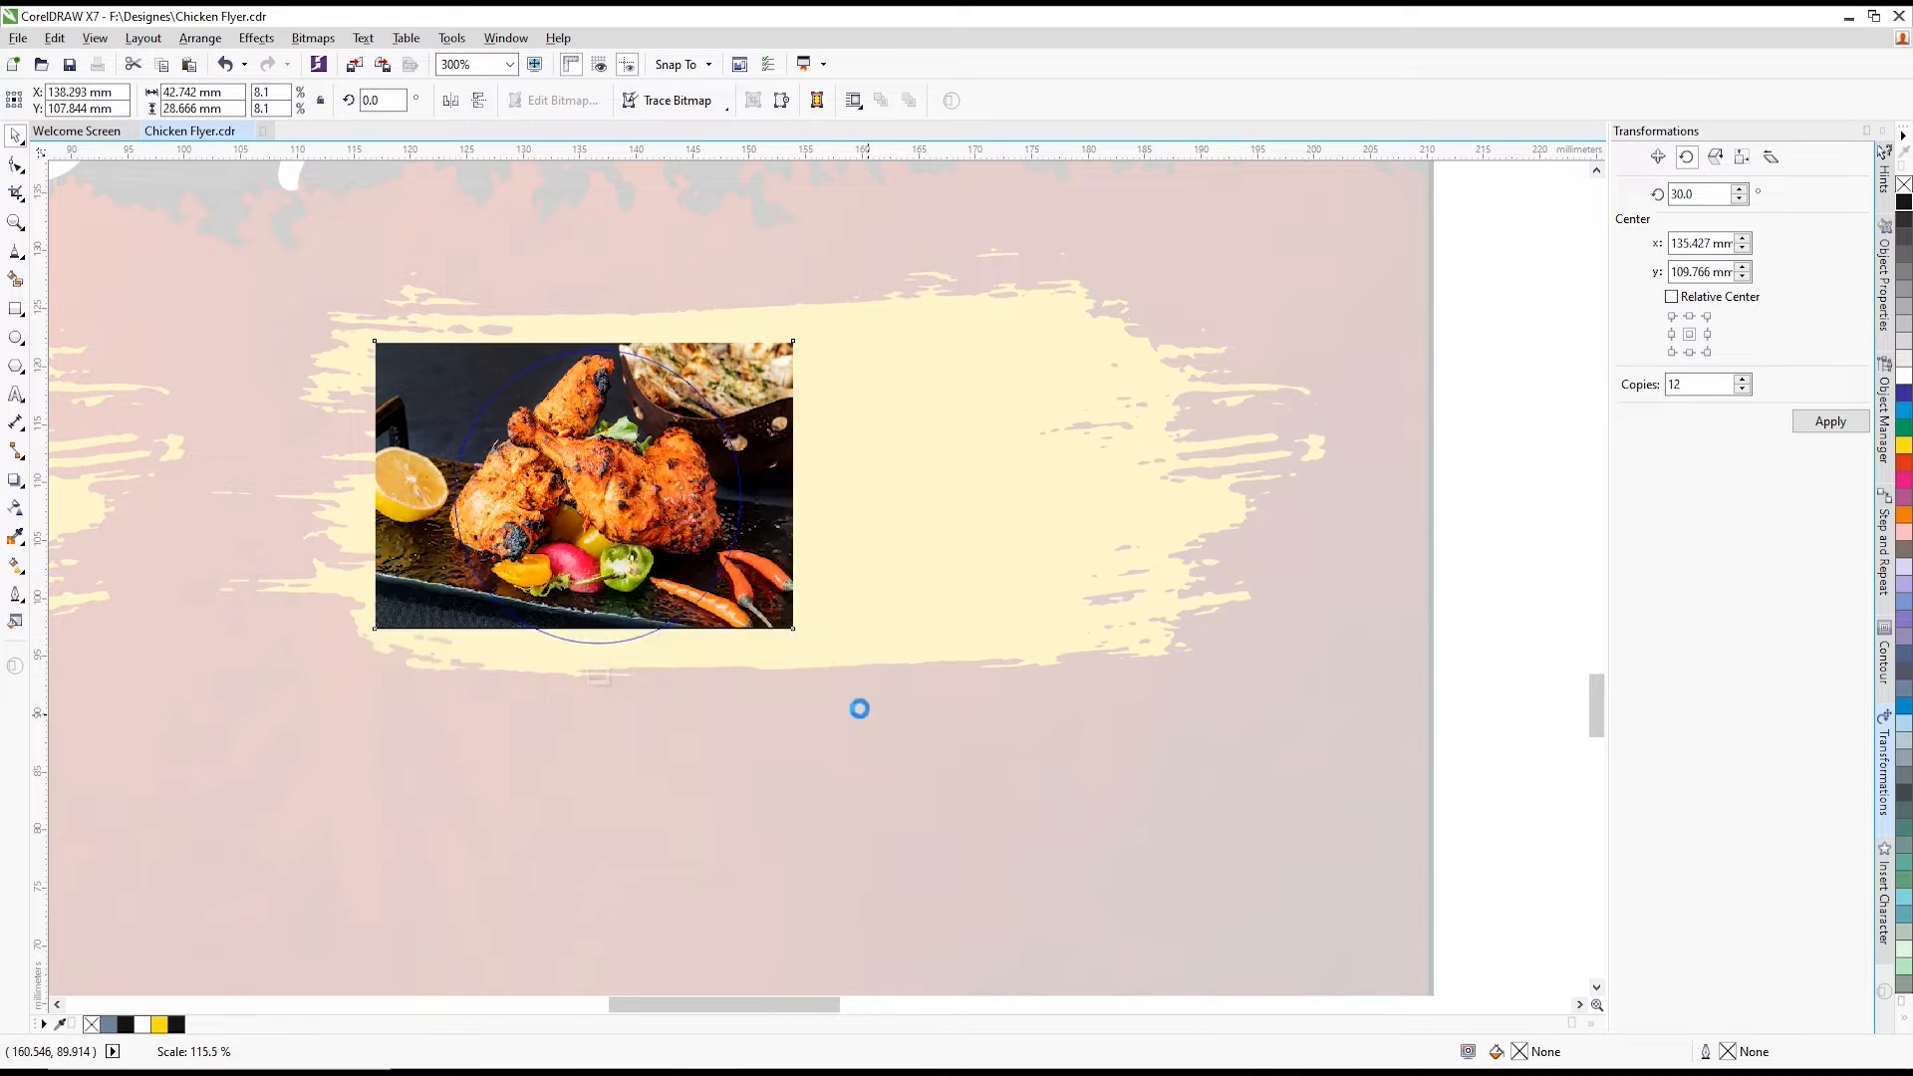
drag(692, 661, 638, 660)
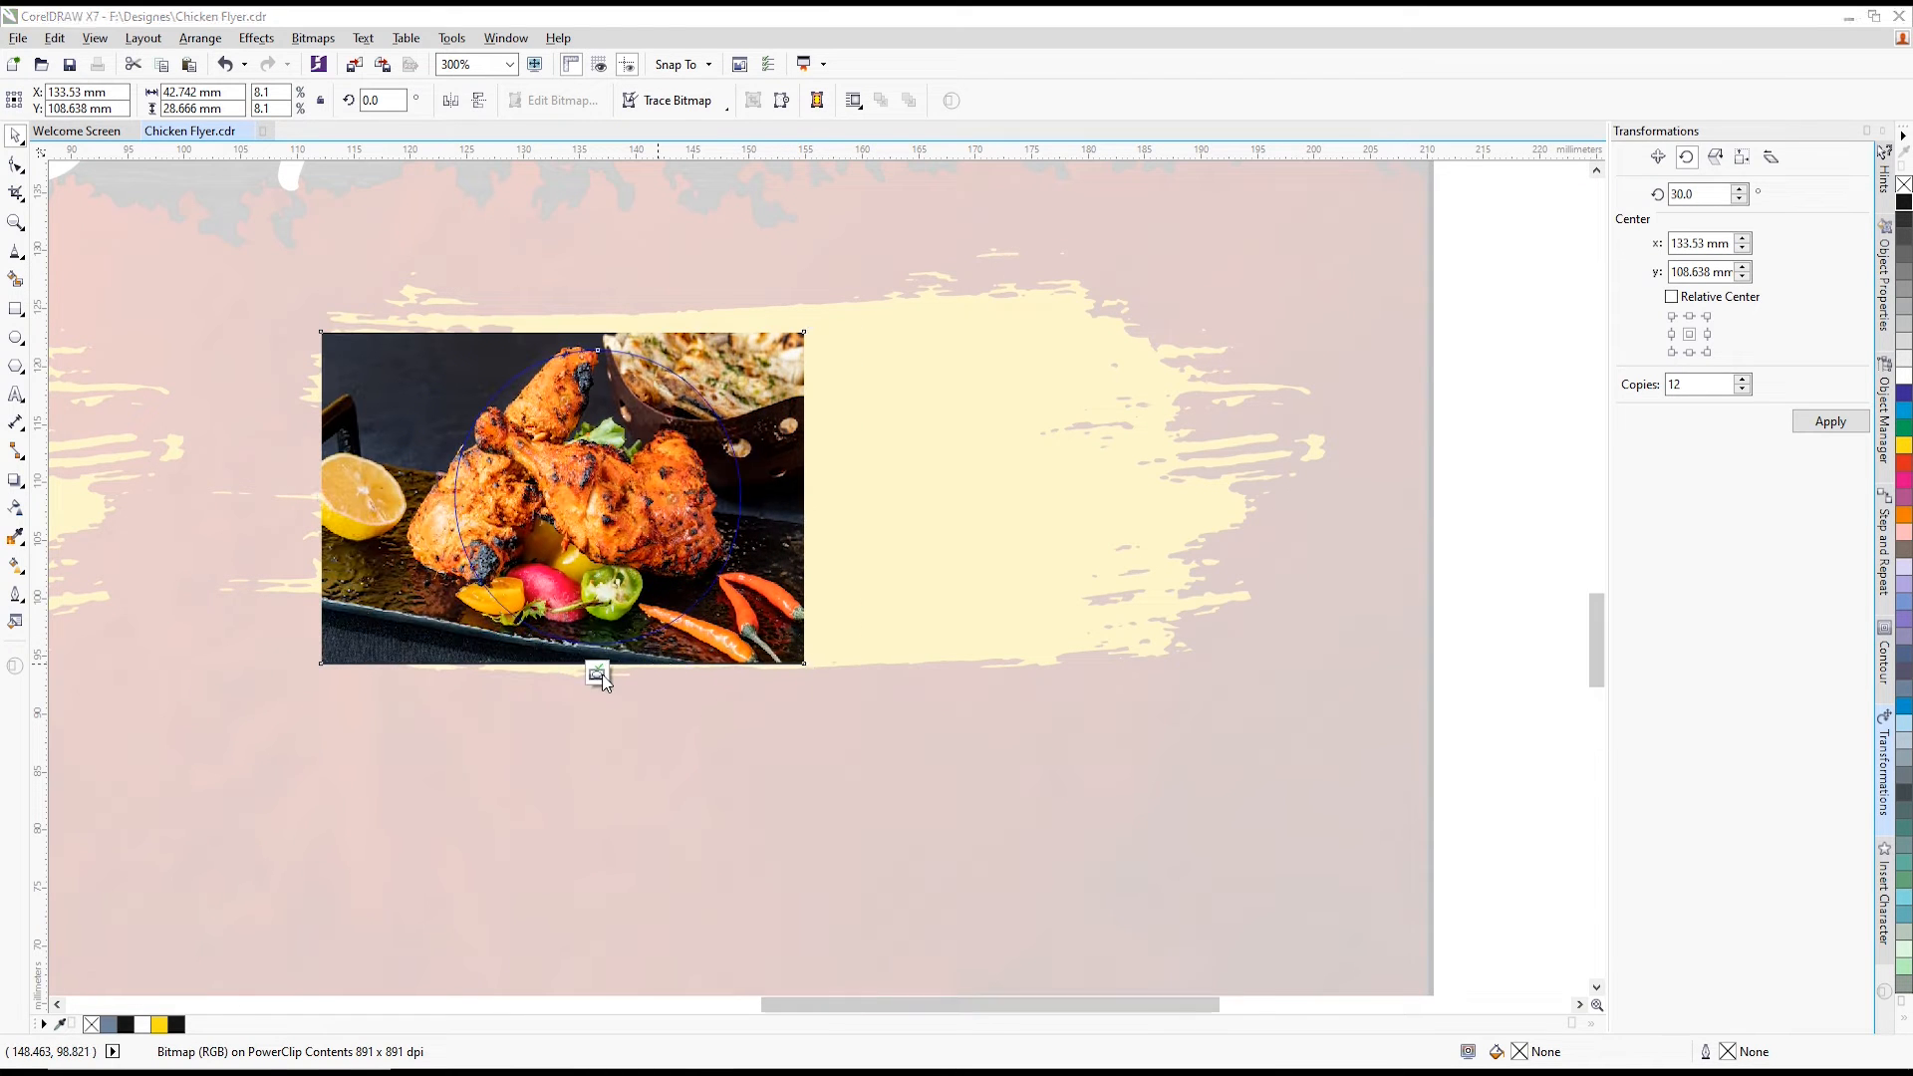
click(598, 674)
- Give both circular photos a white 0.333 in outline with round corners, placed behind the fill and scaling with the object
scroll(969, 546, down, 2)
shift+click(228, 559)
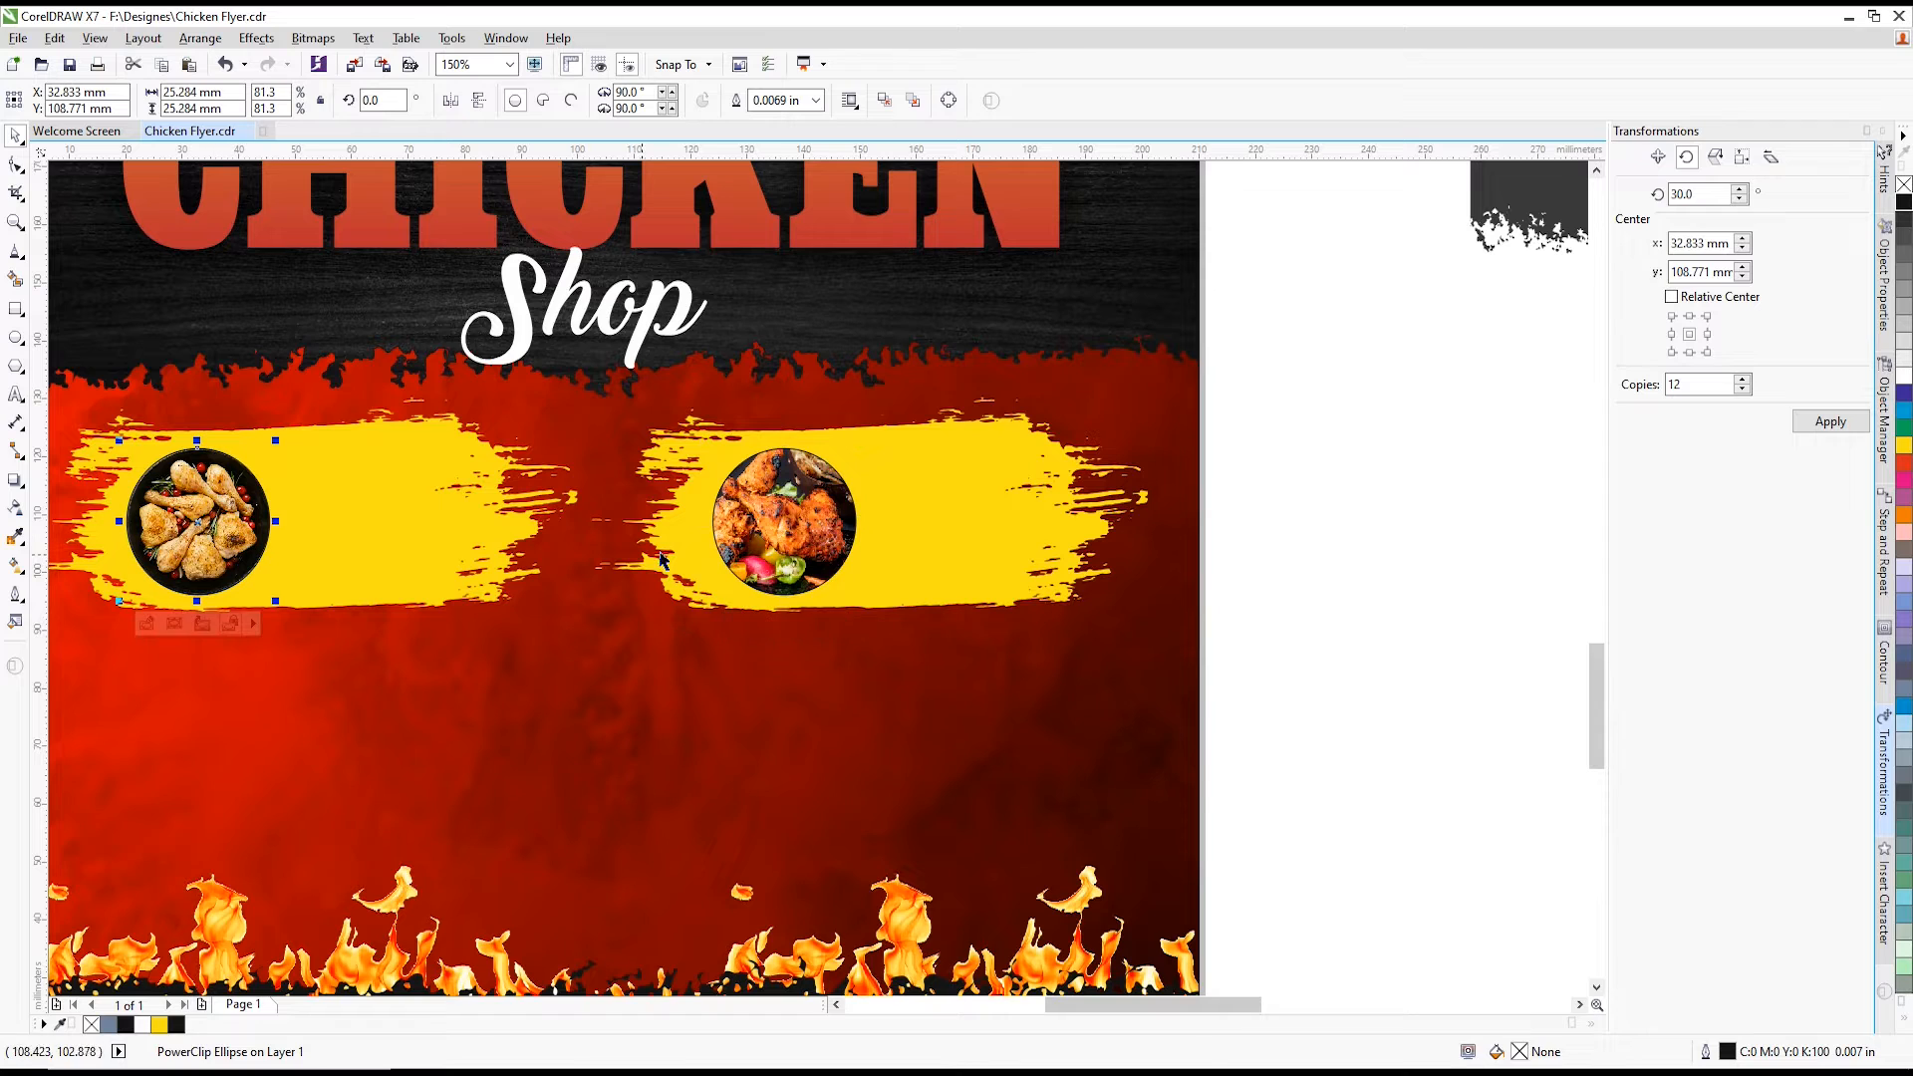
key(F12)
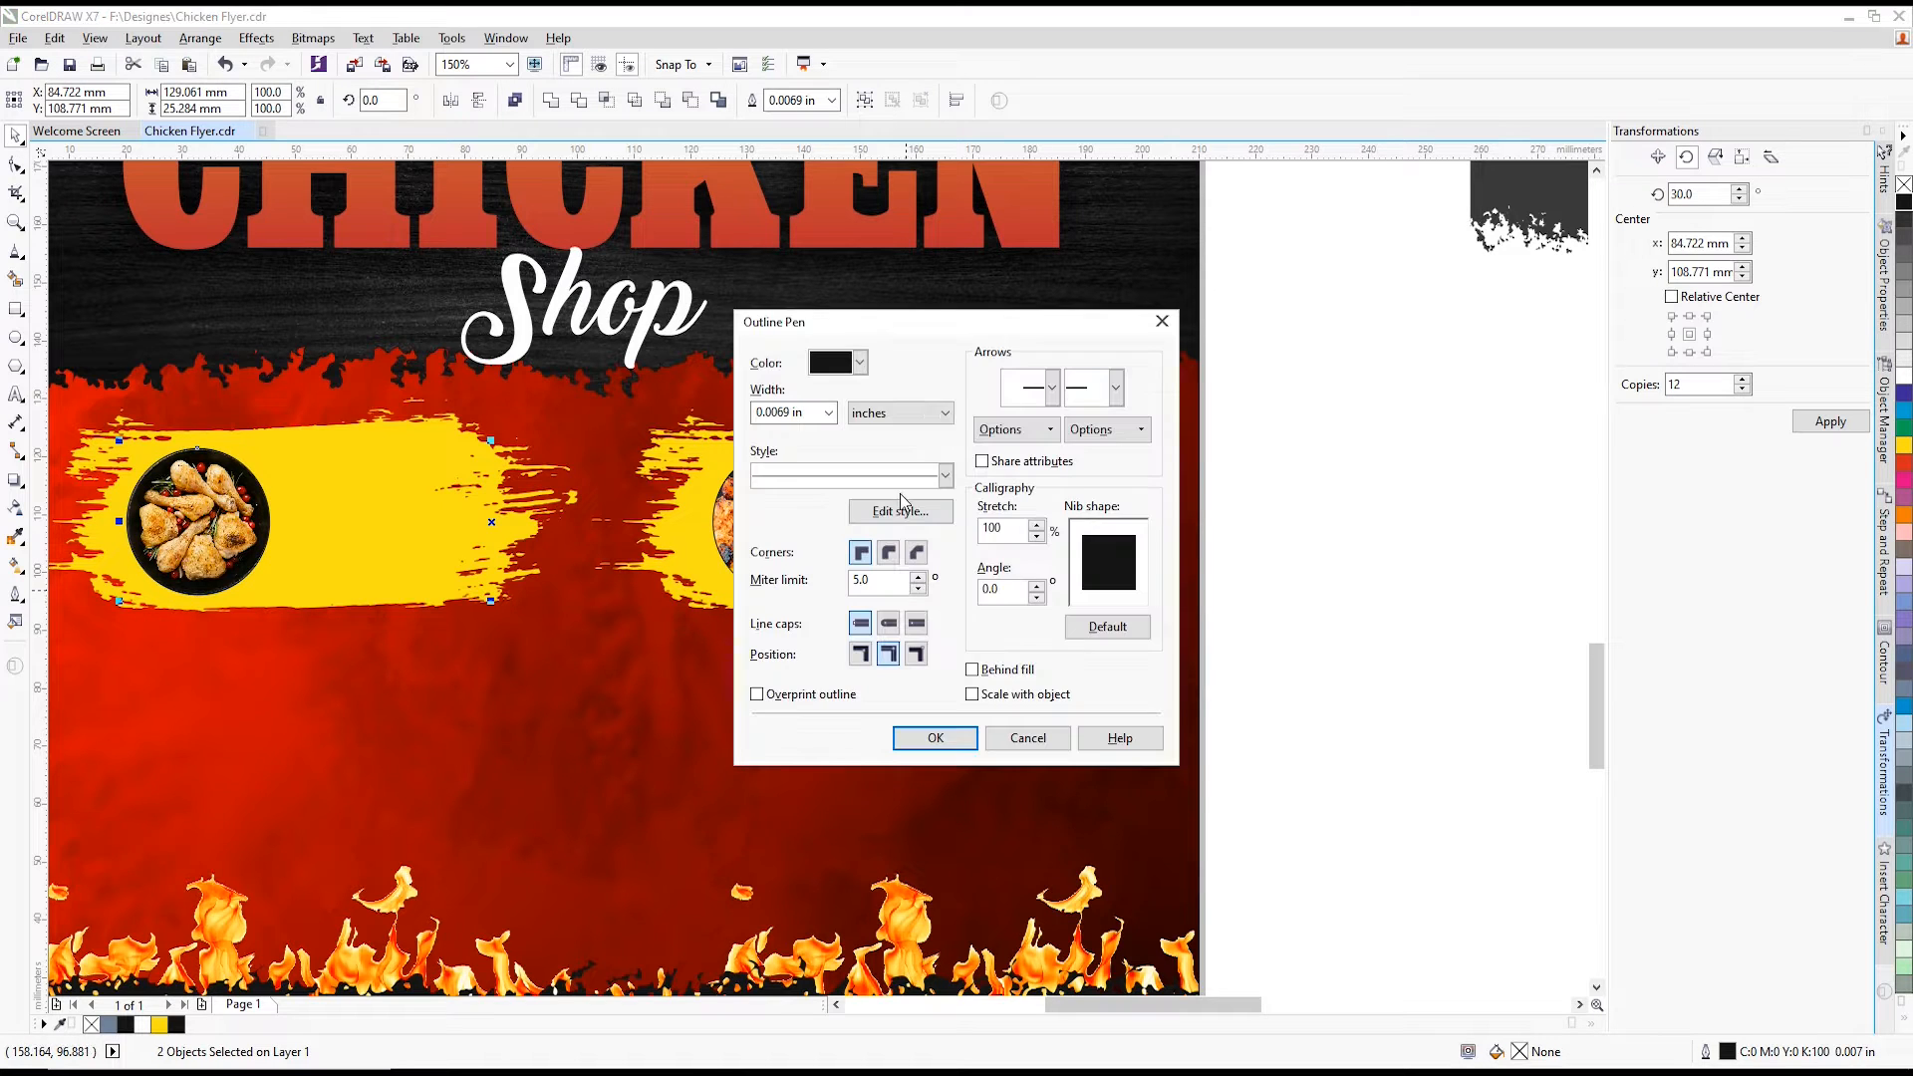
click(828, 413)
click(787, 616)
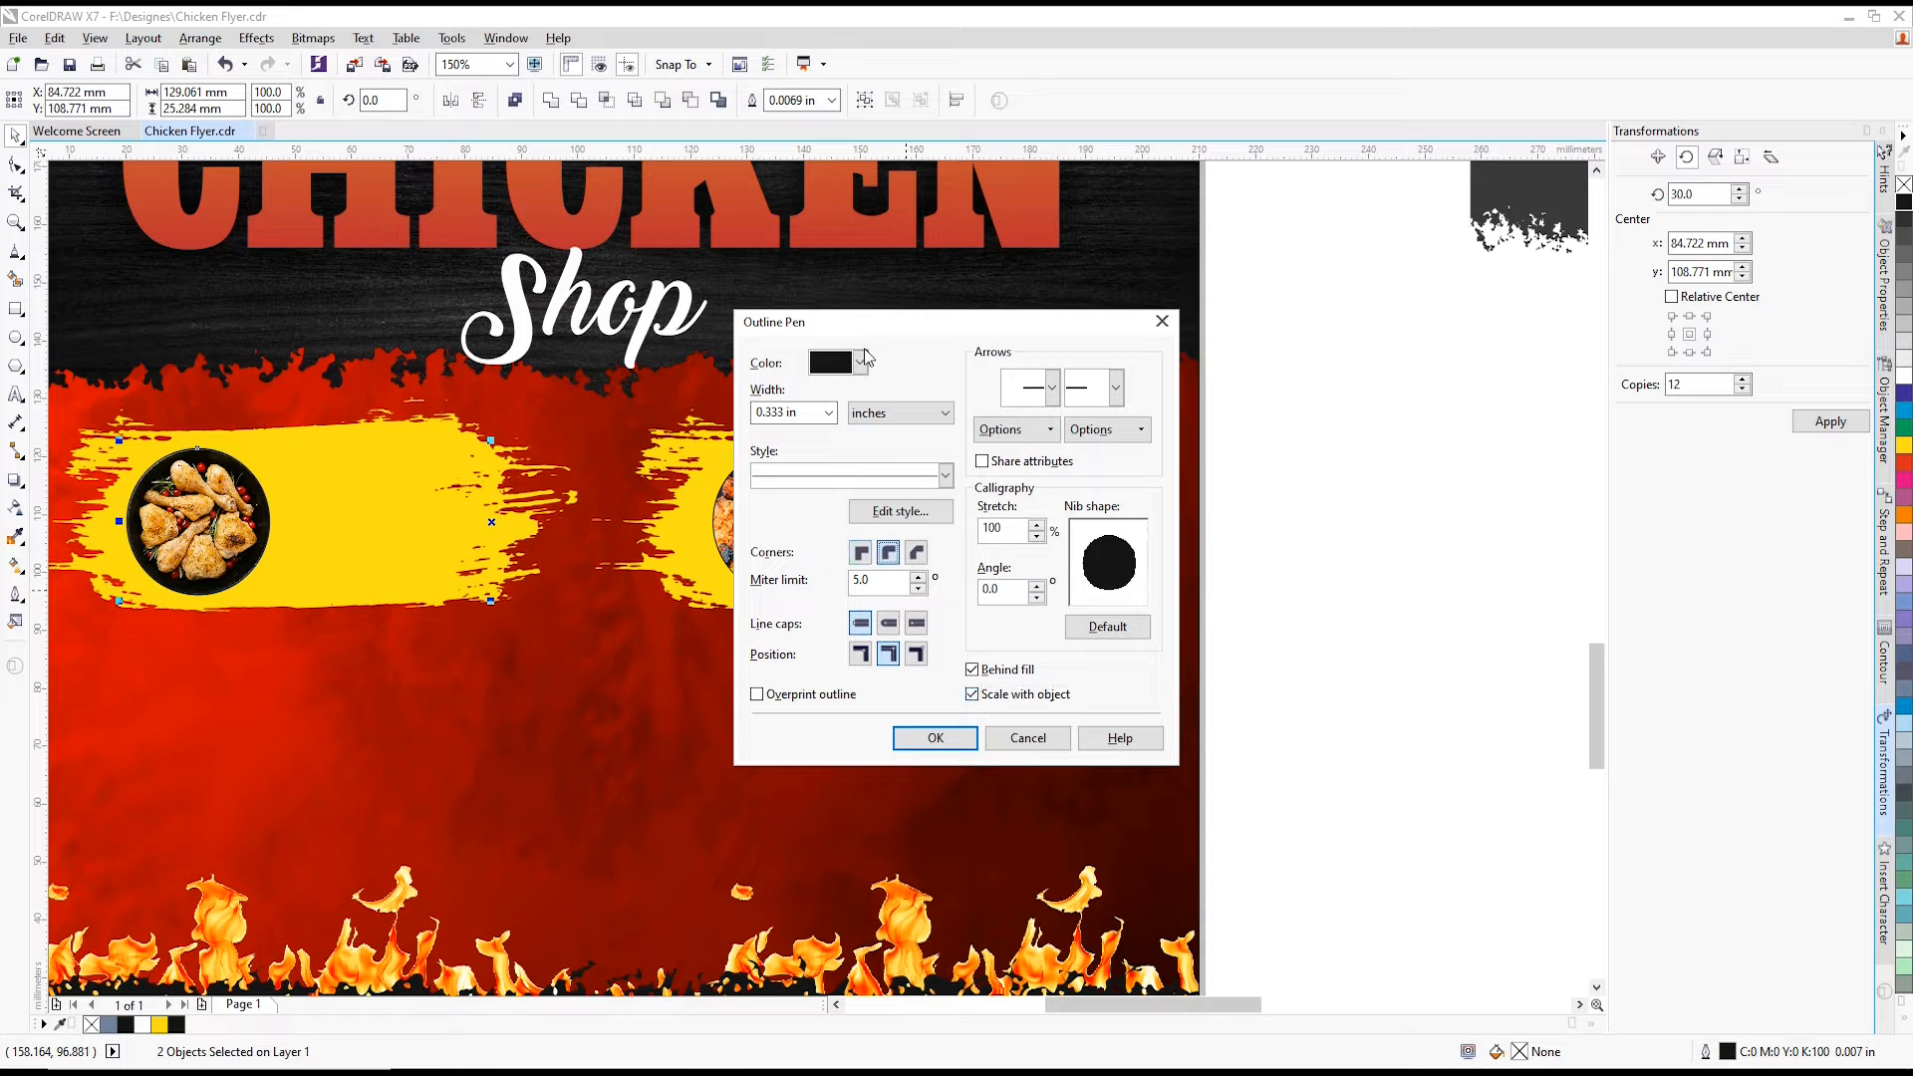
click(859, 363)
click(817, 386)
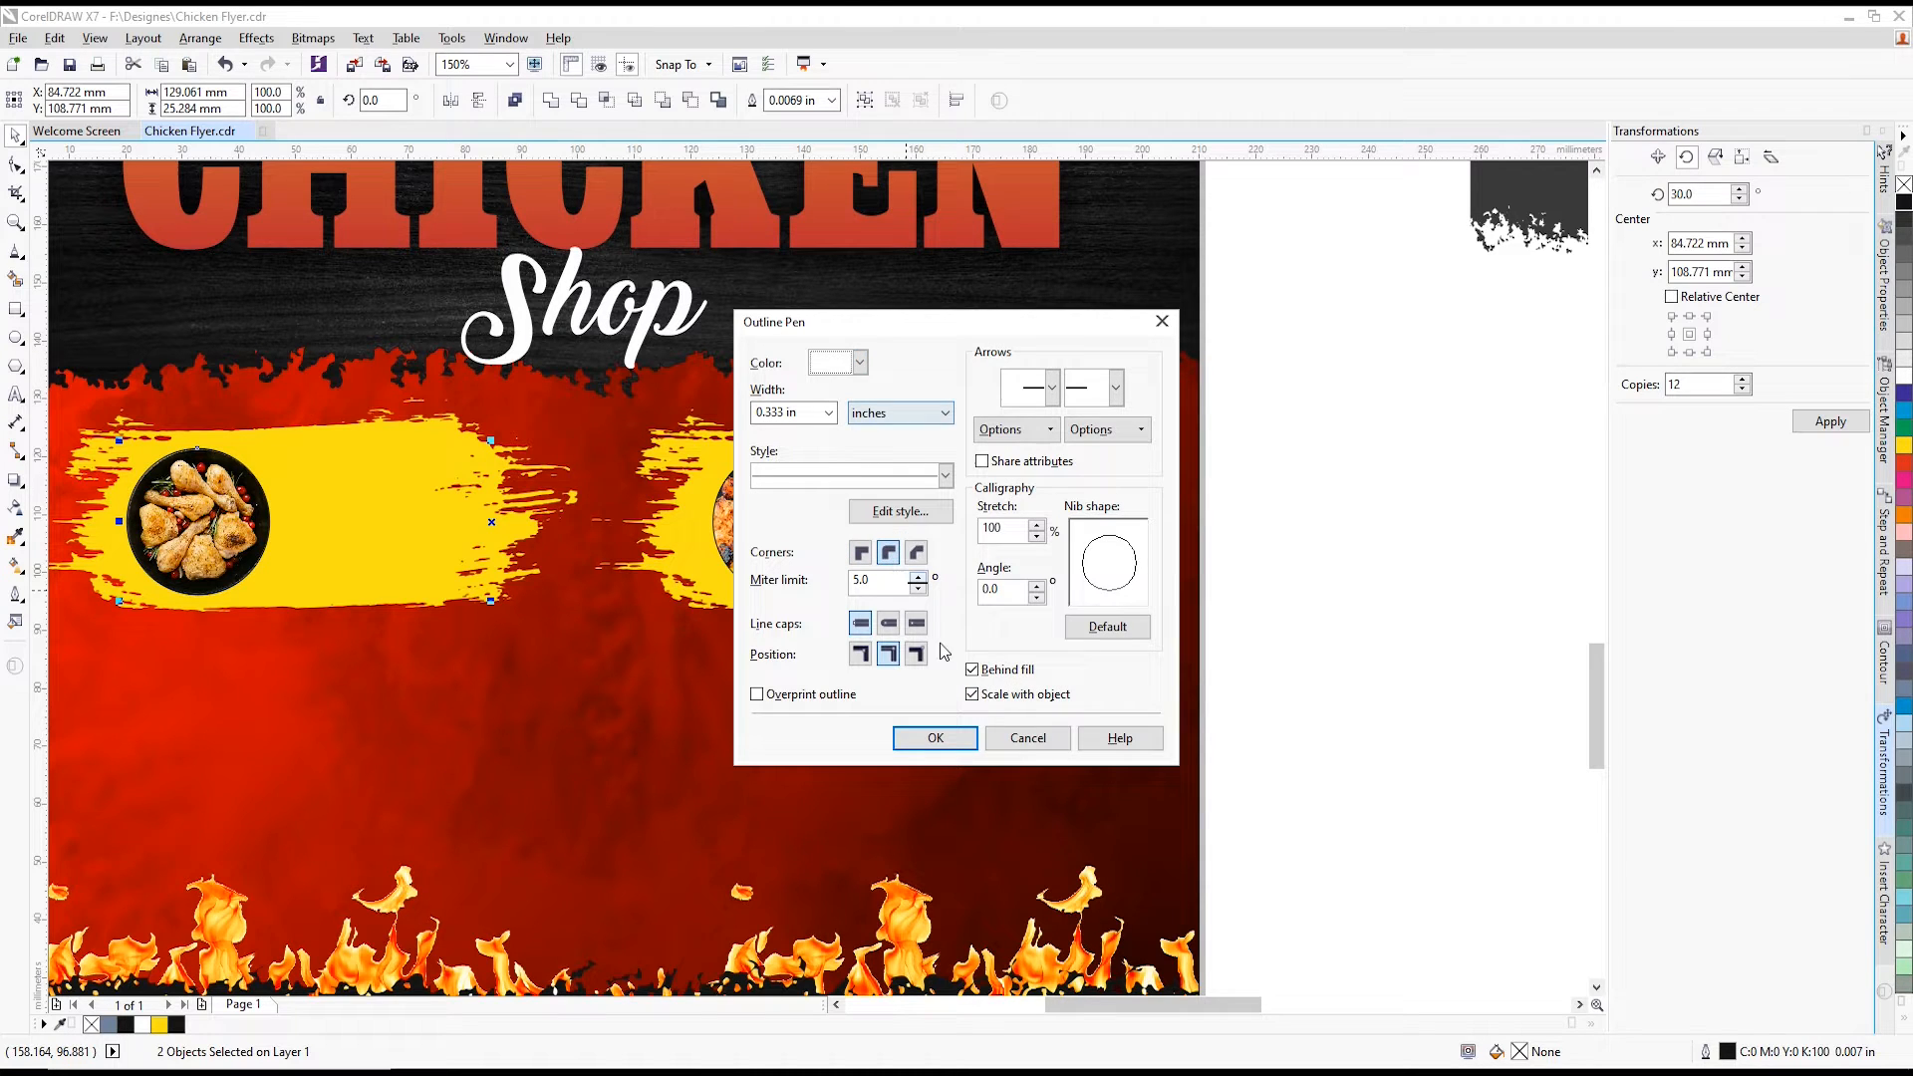
click(956, 738)
- Reduce the white outline of both circular photos to 0.063 in
key(F12)
click(829, 415)
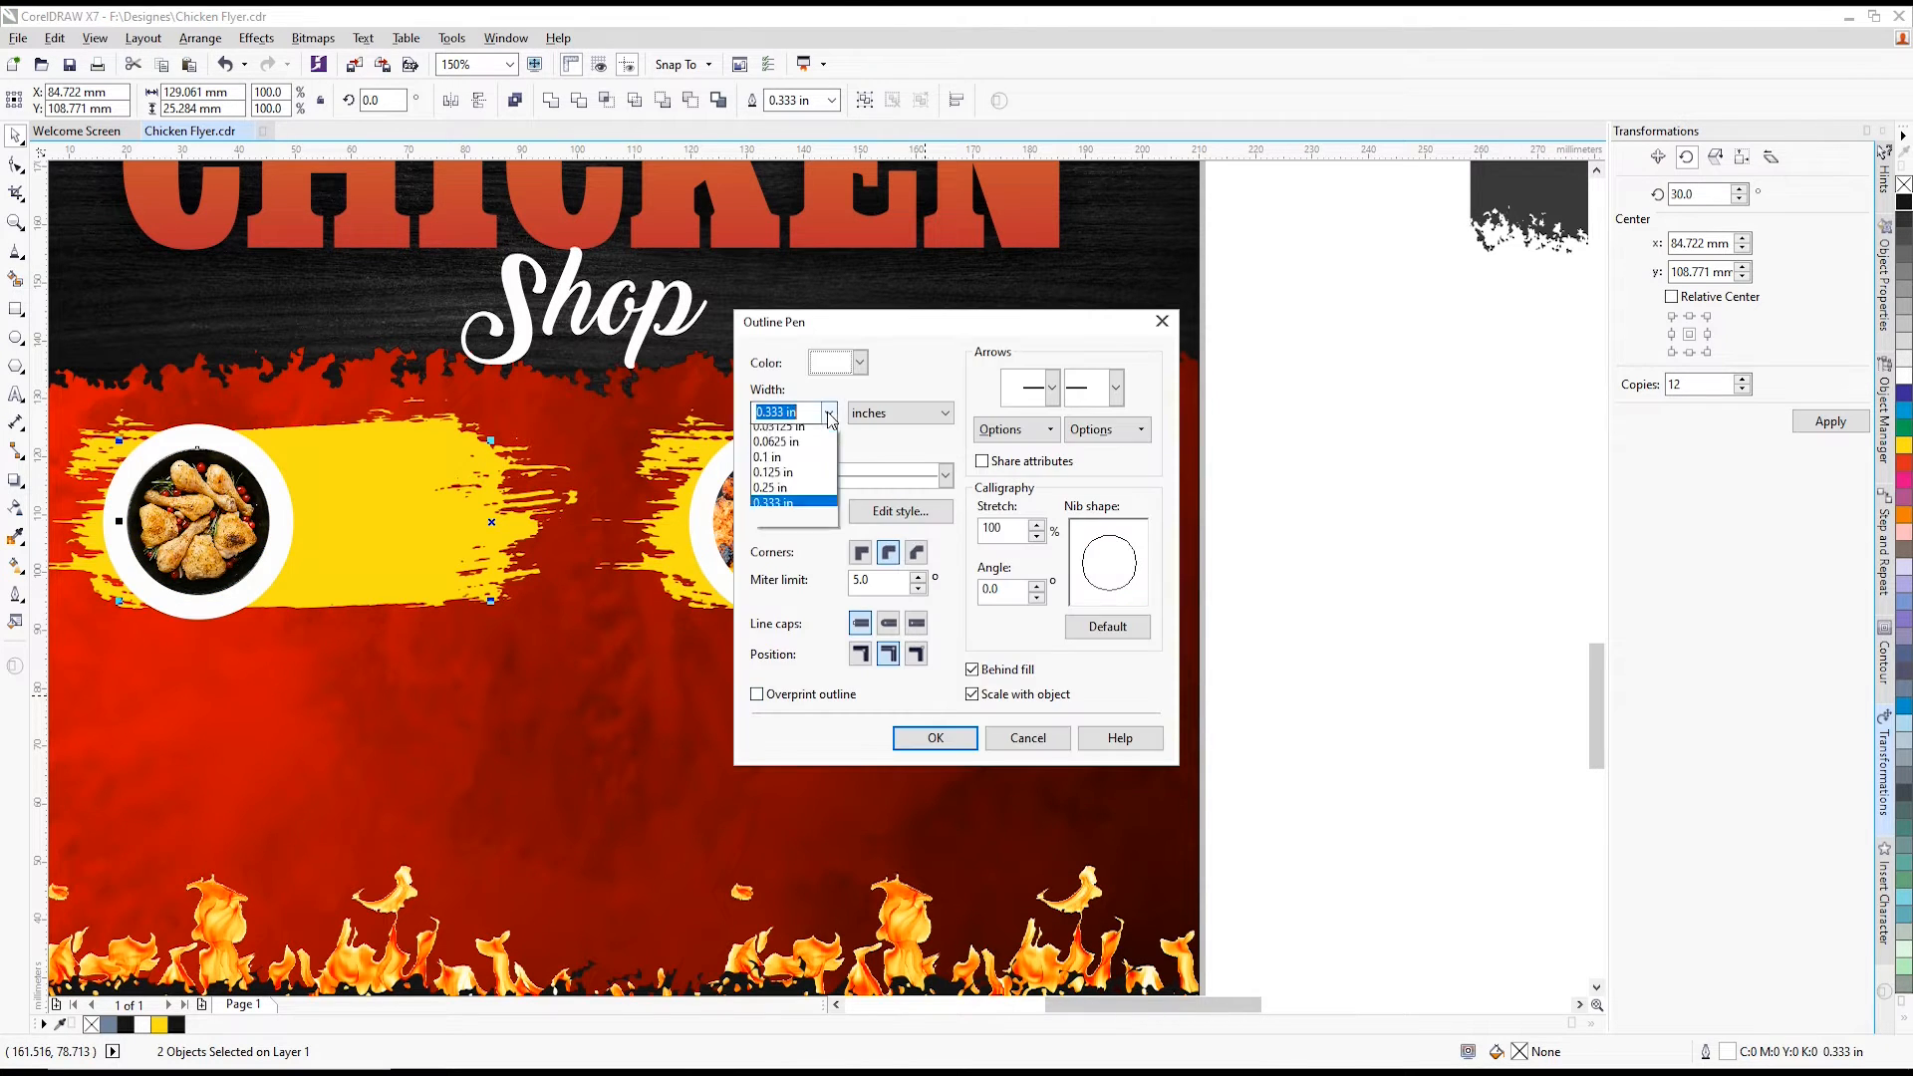
click(794, 555)
click(933, 737)
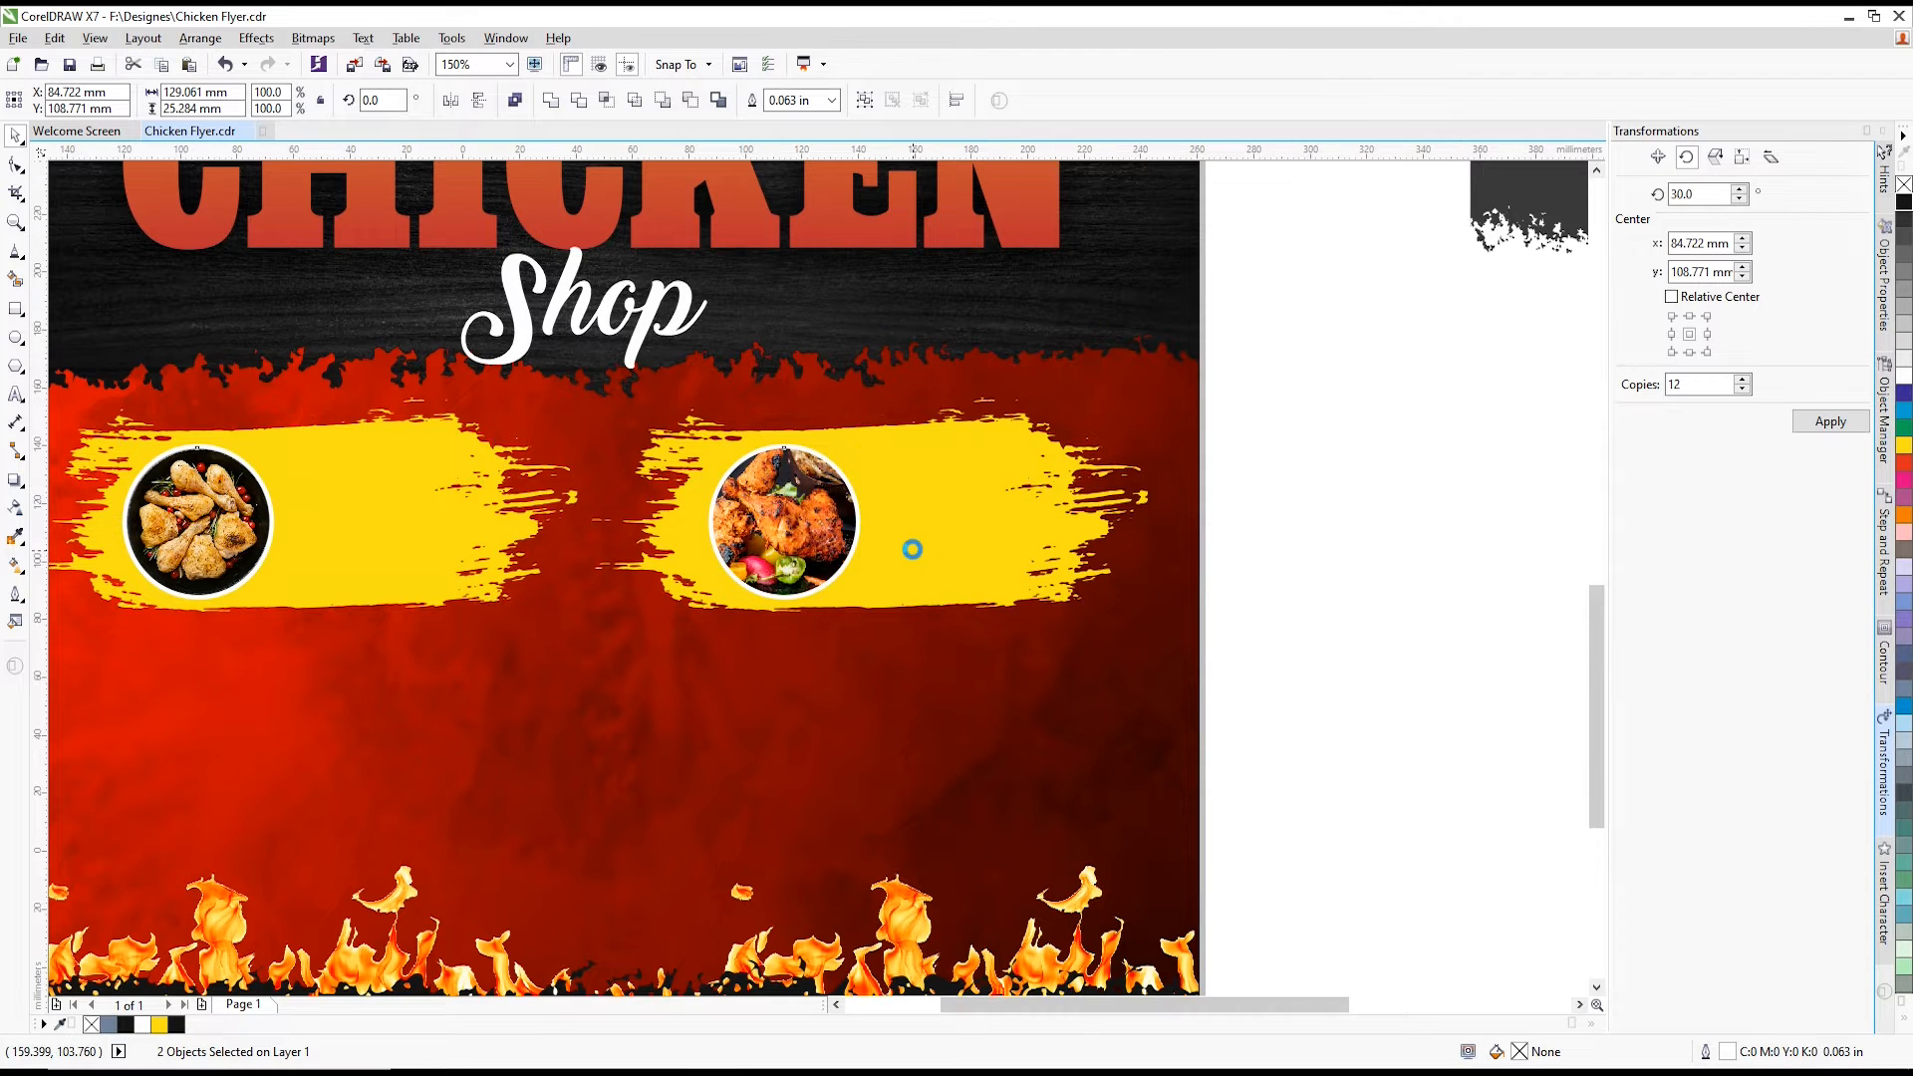
- Add the 24 pt text FRIED CHICKEN beside the circular photo on the first yellow panel
scroll(909, 547, down, 2)
click(1115, 598)
scroll(615, 541, up, 2)
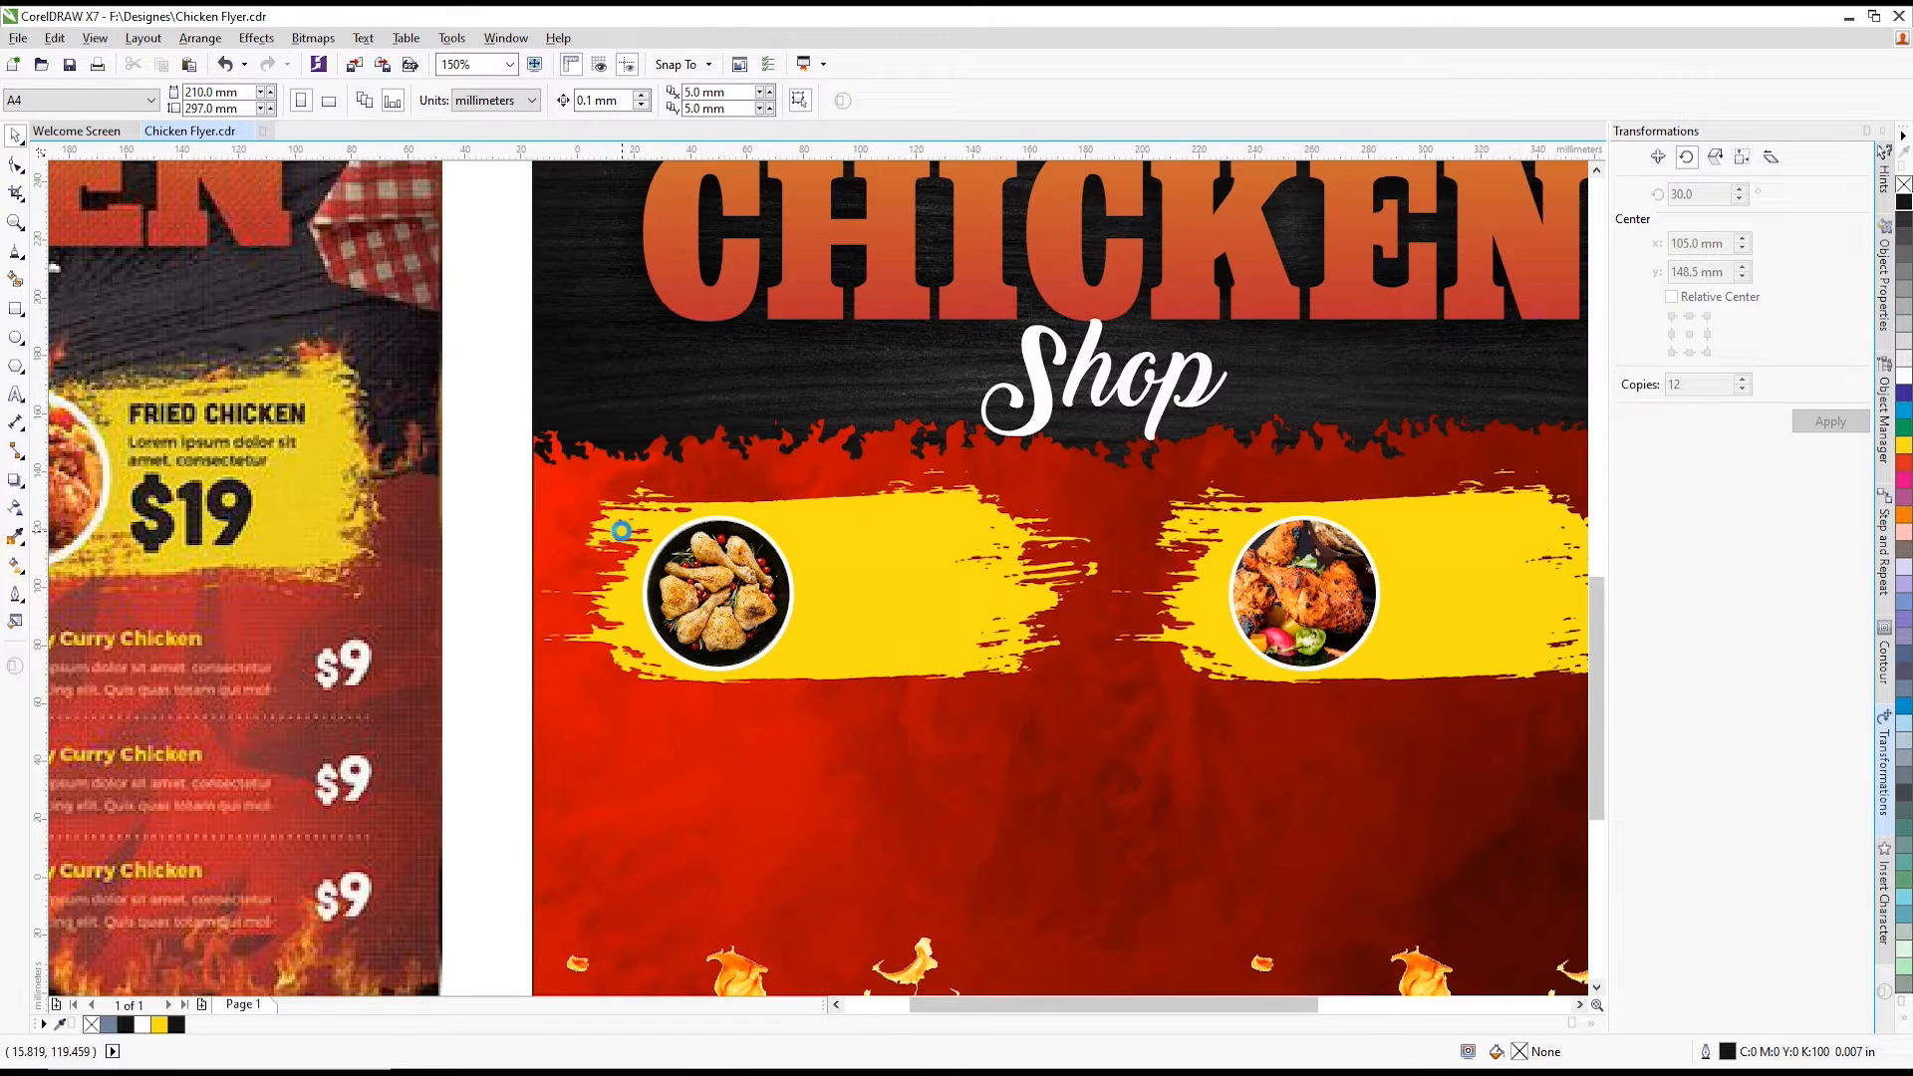
scroll(478, 546, down, 2)
click(16, 393)
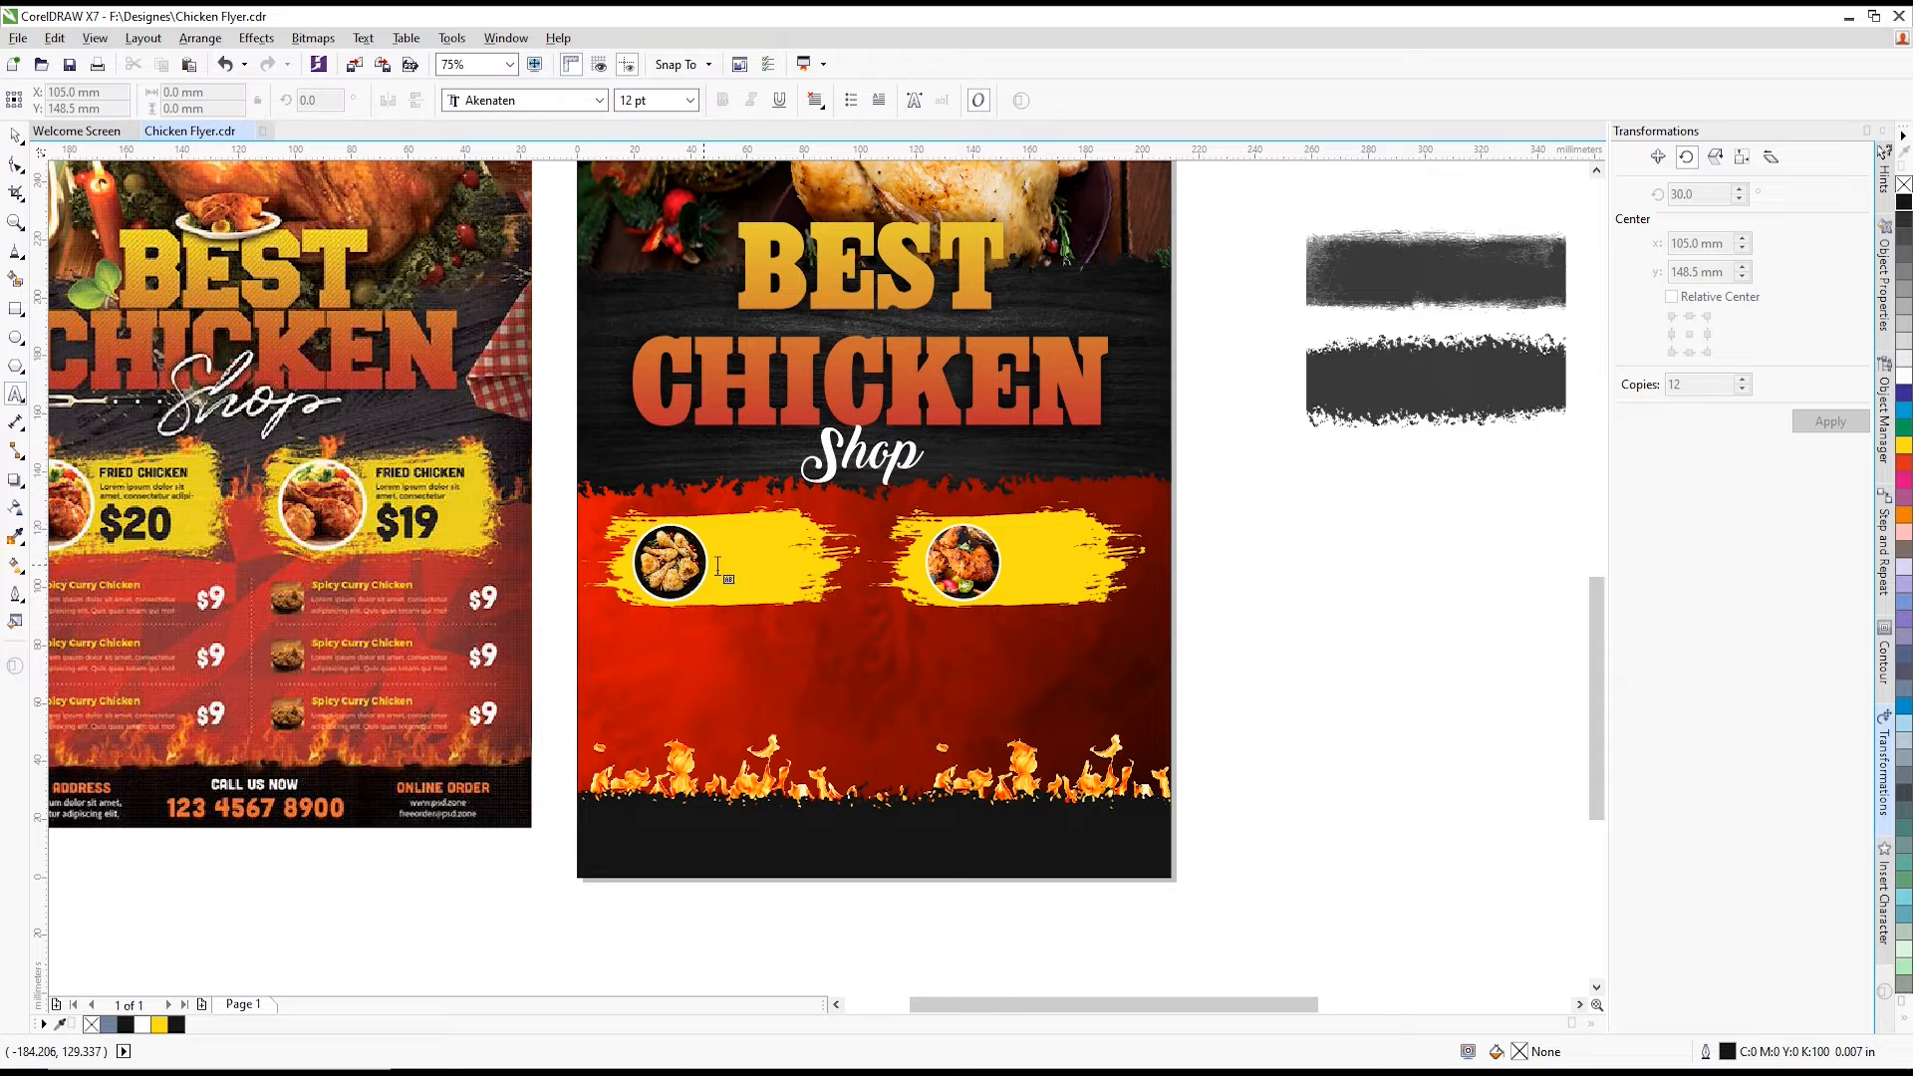
scroll(811, 580, up, 2)
click(733, 547)
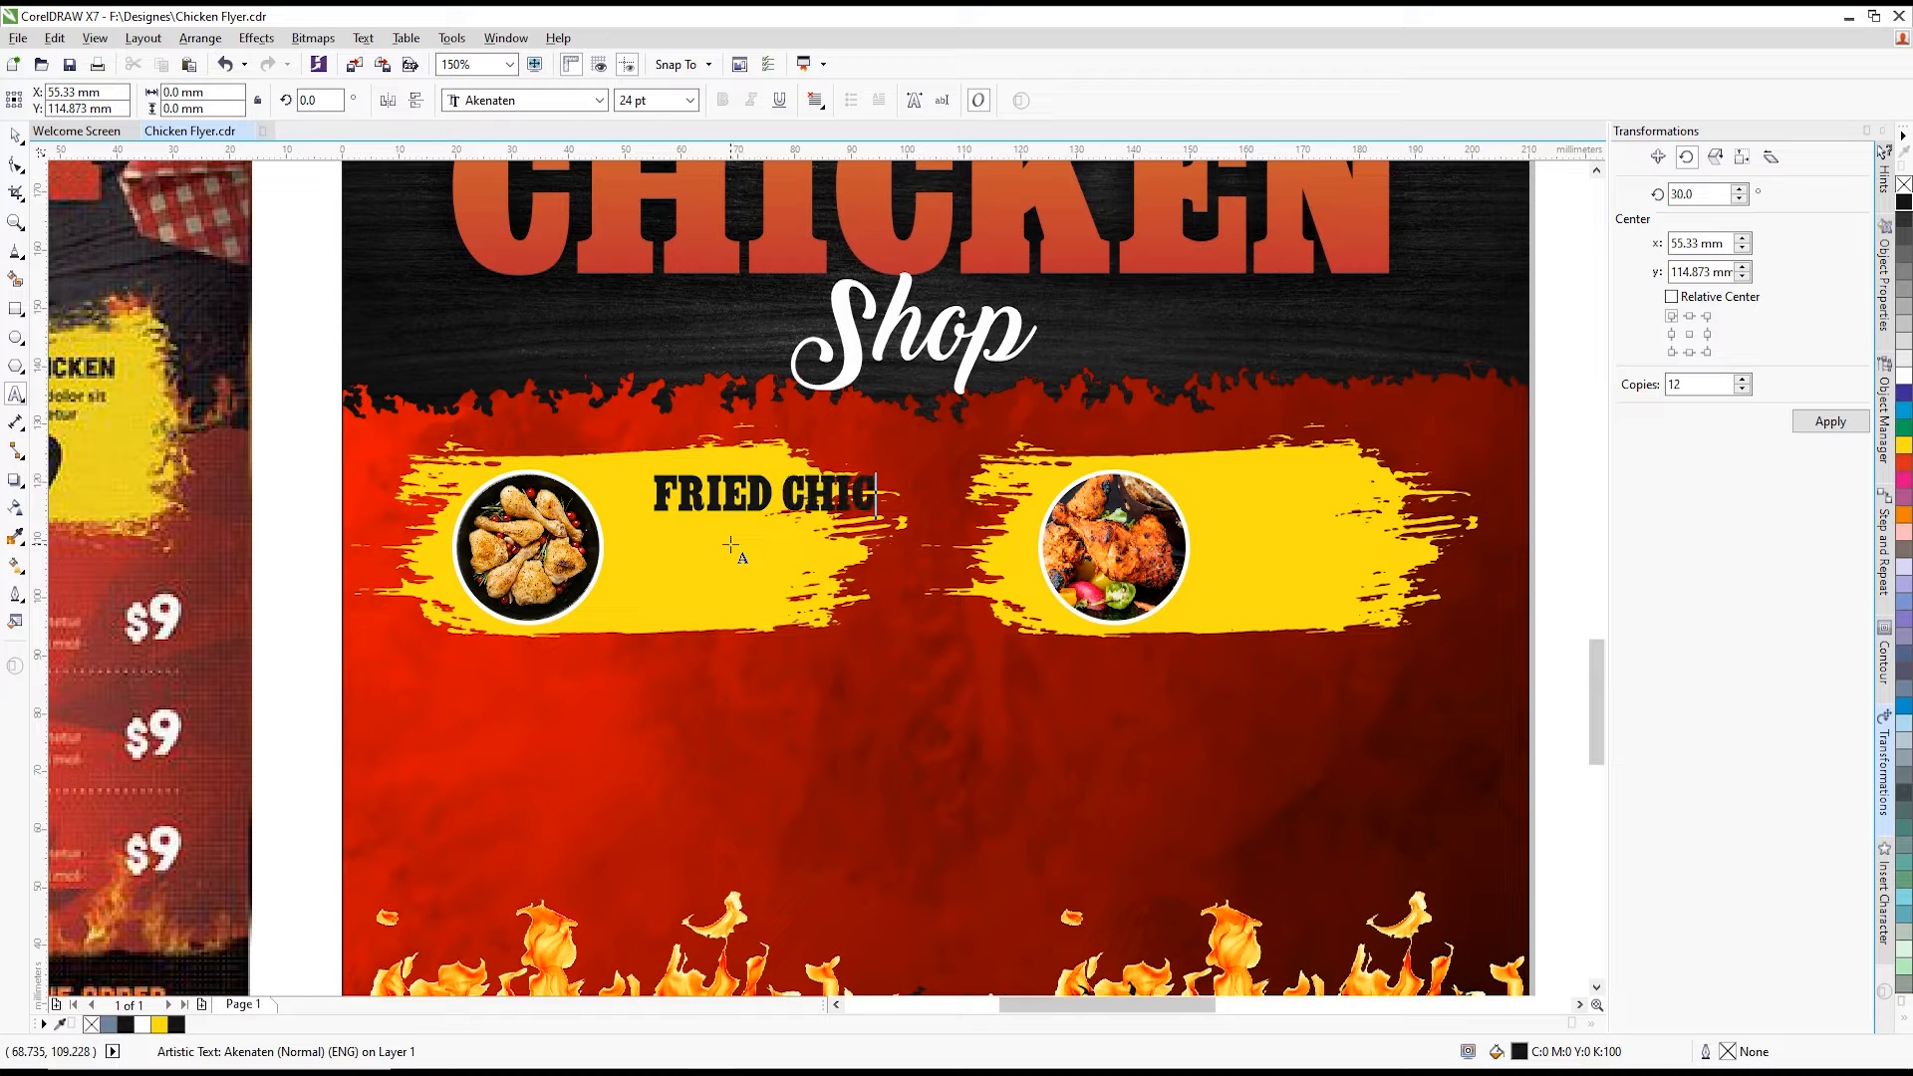
- Try the Swis721 Hv BT font on the FRIED CHICKEN text
key(ctrl+a)
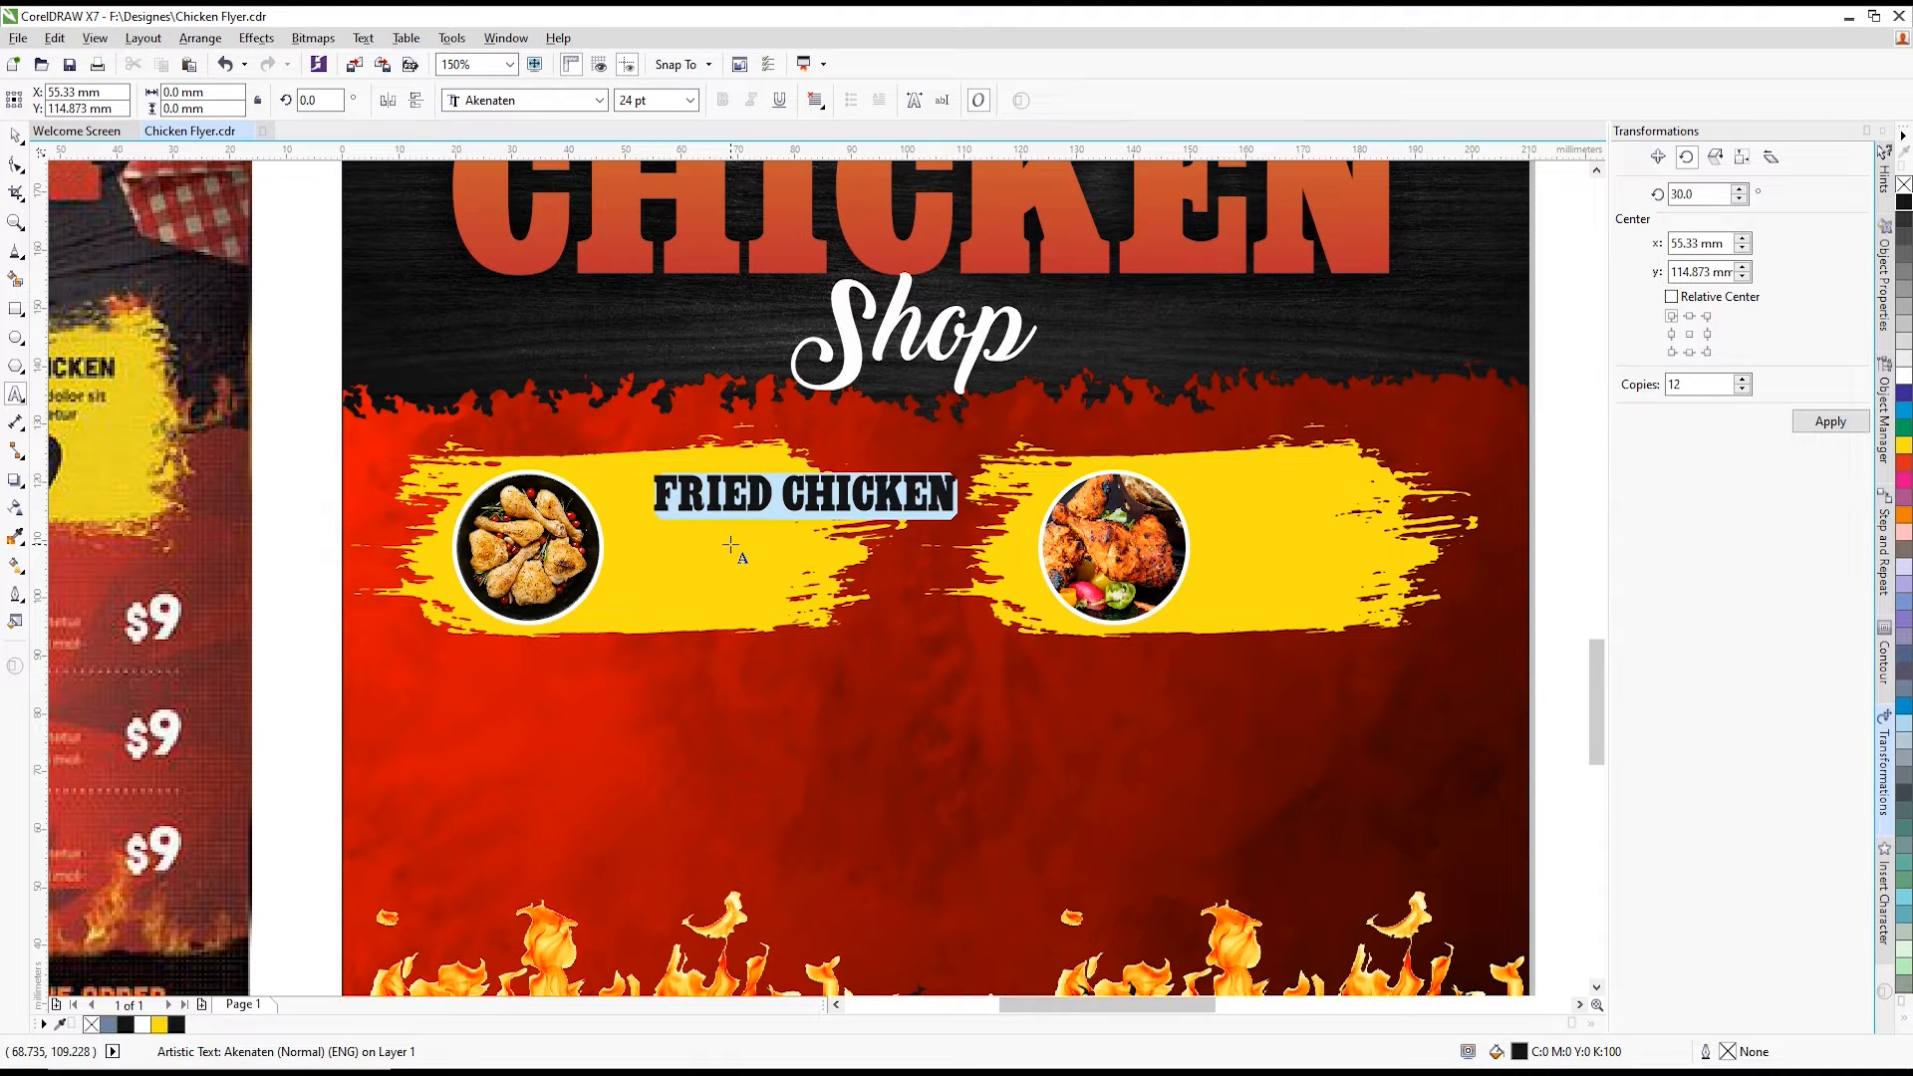
click(522, 101)
mouse_move(638, 196)
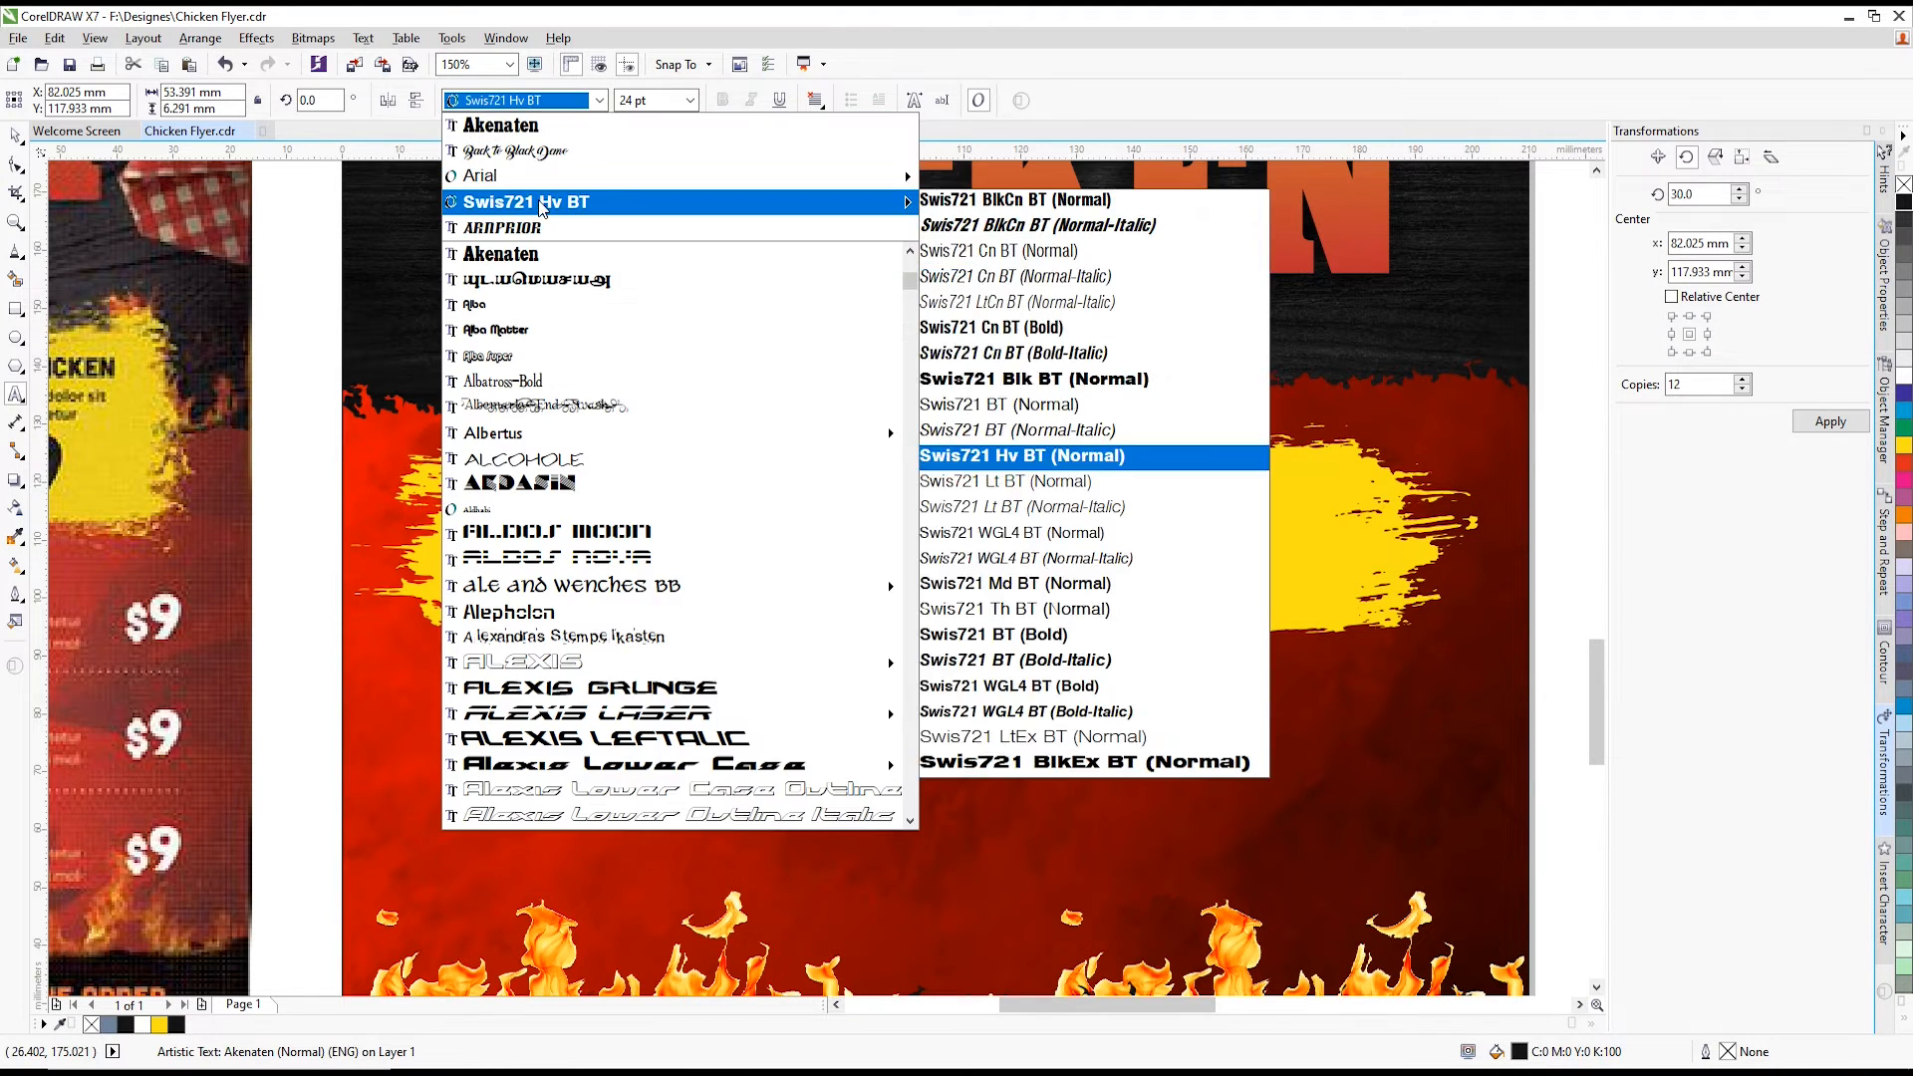
click(1046, 452)
- Set the FRIED CHICKEN text's font to Helvetica LT CondensedBlack
click(518, 101)
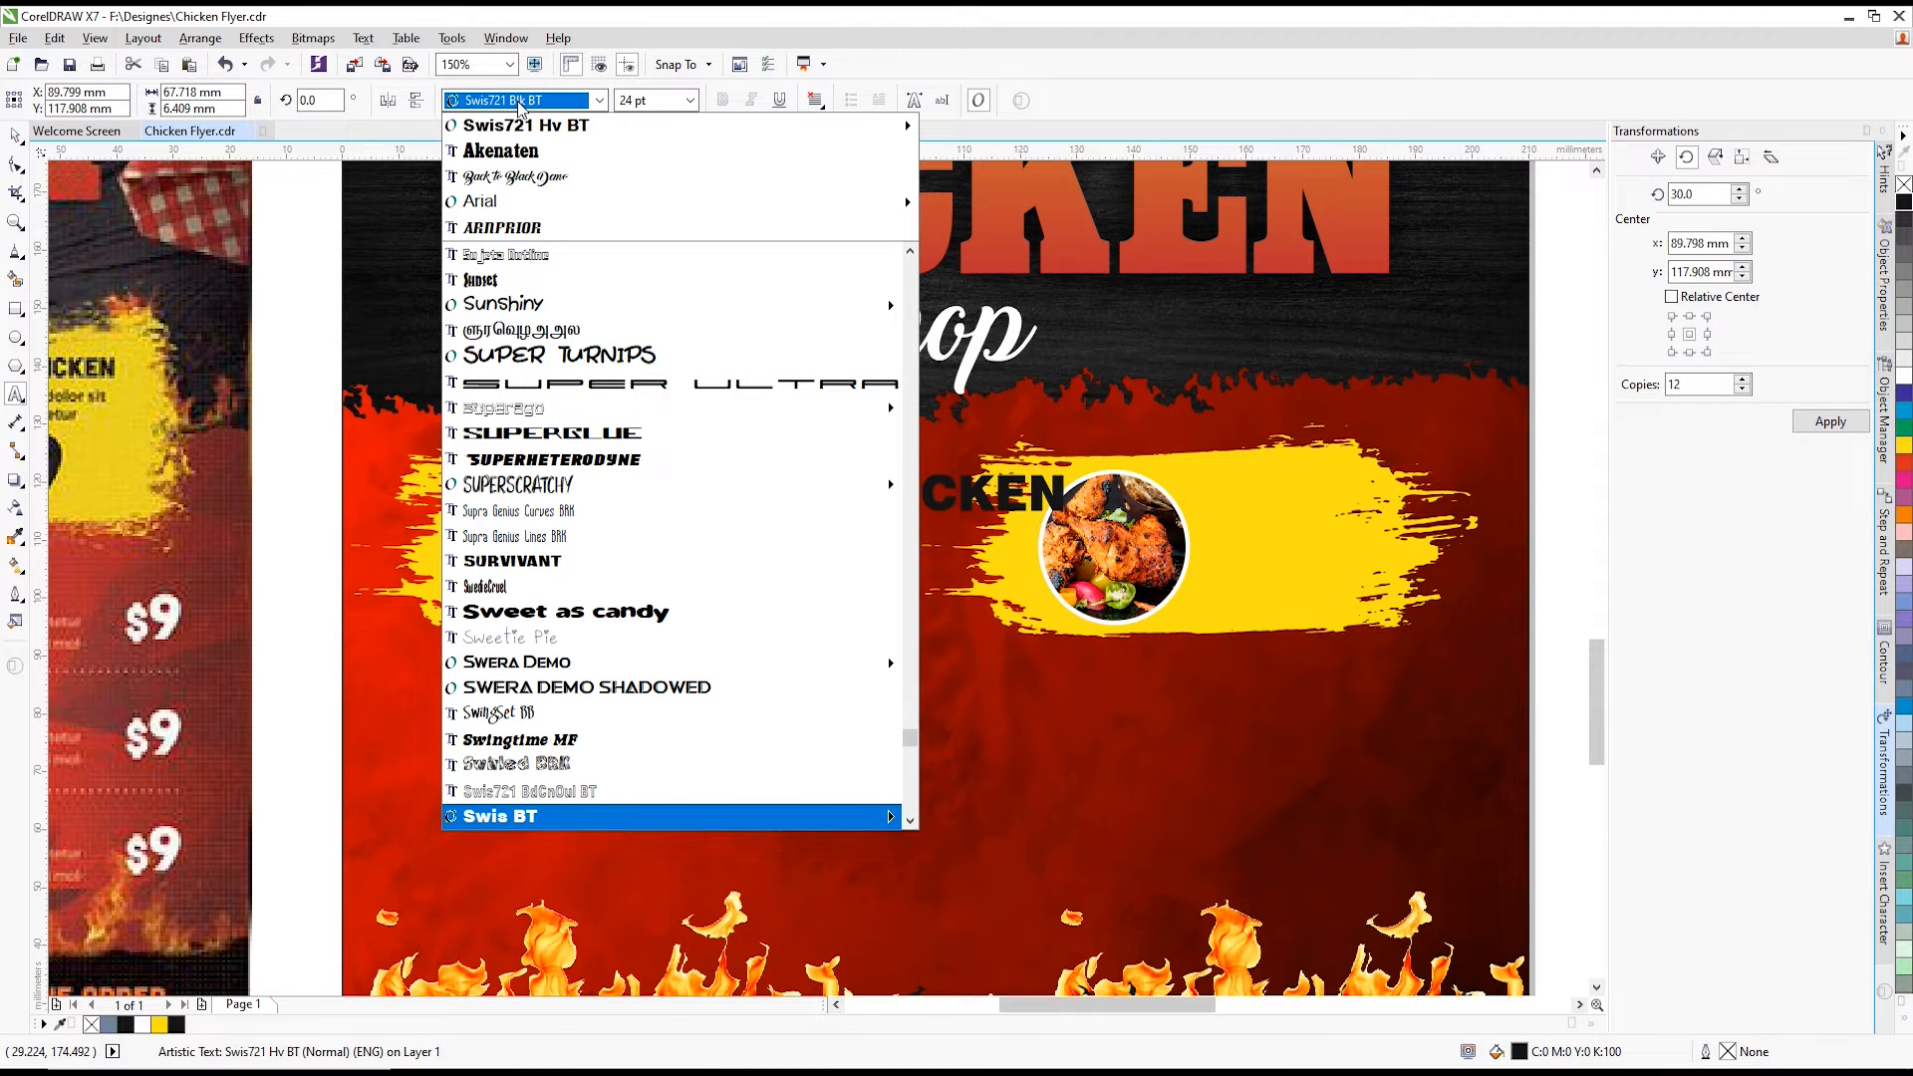
text(Helvetica LT Condensed)
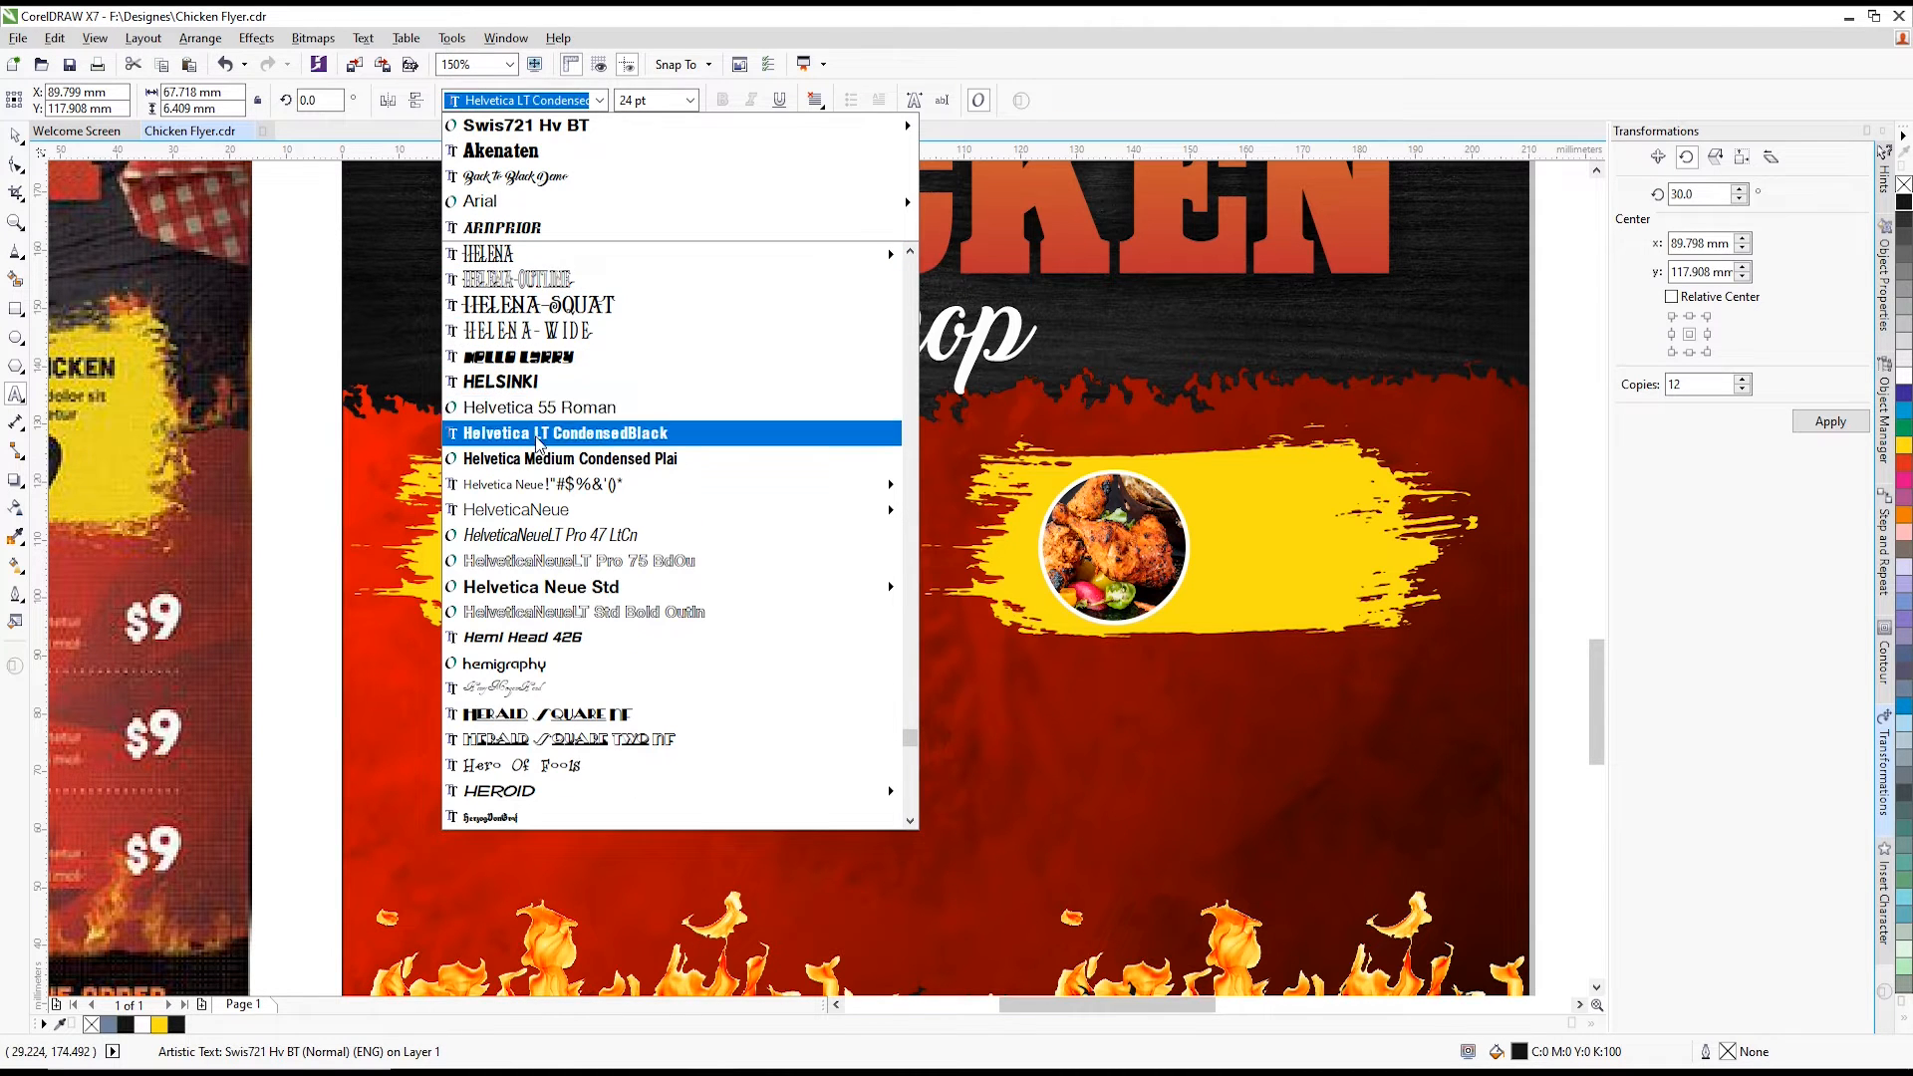
click(538, 432)
click(15, 137)
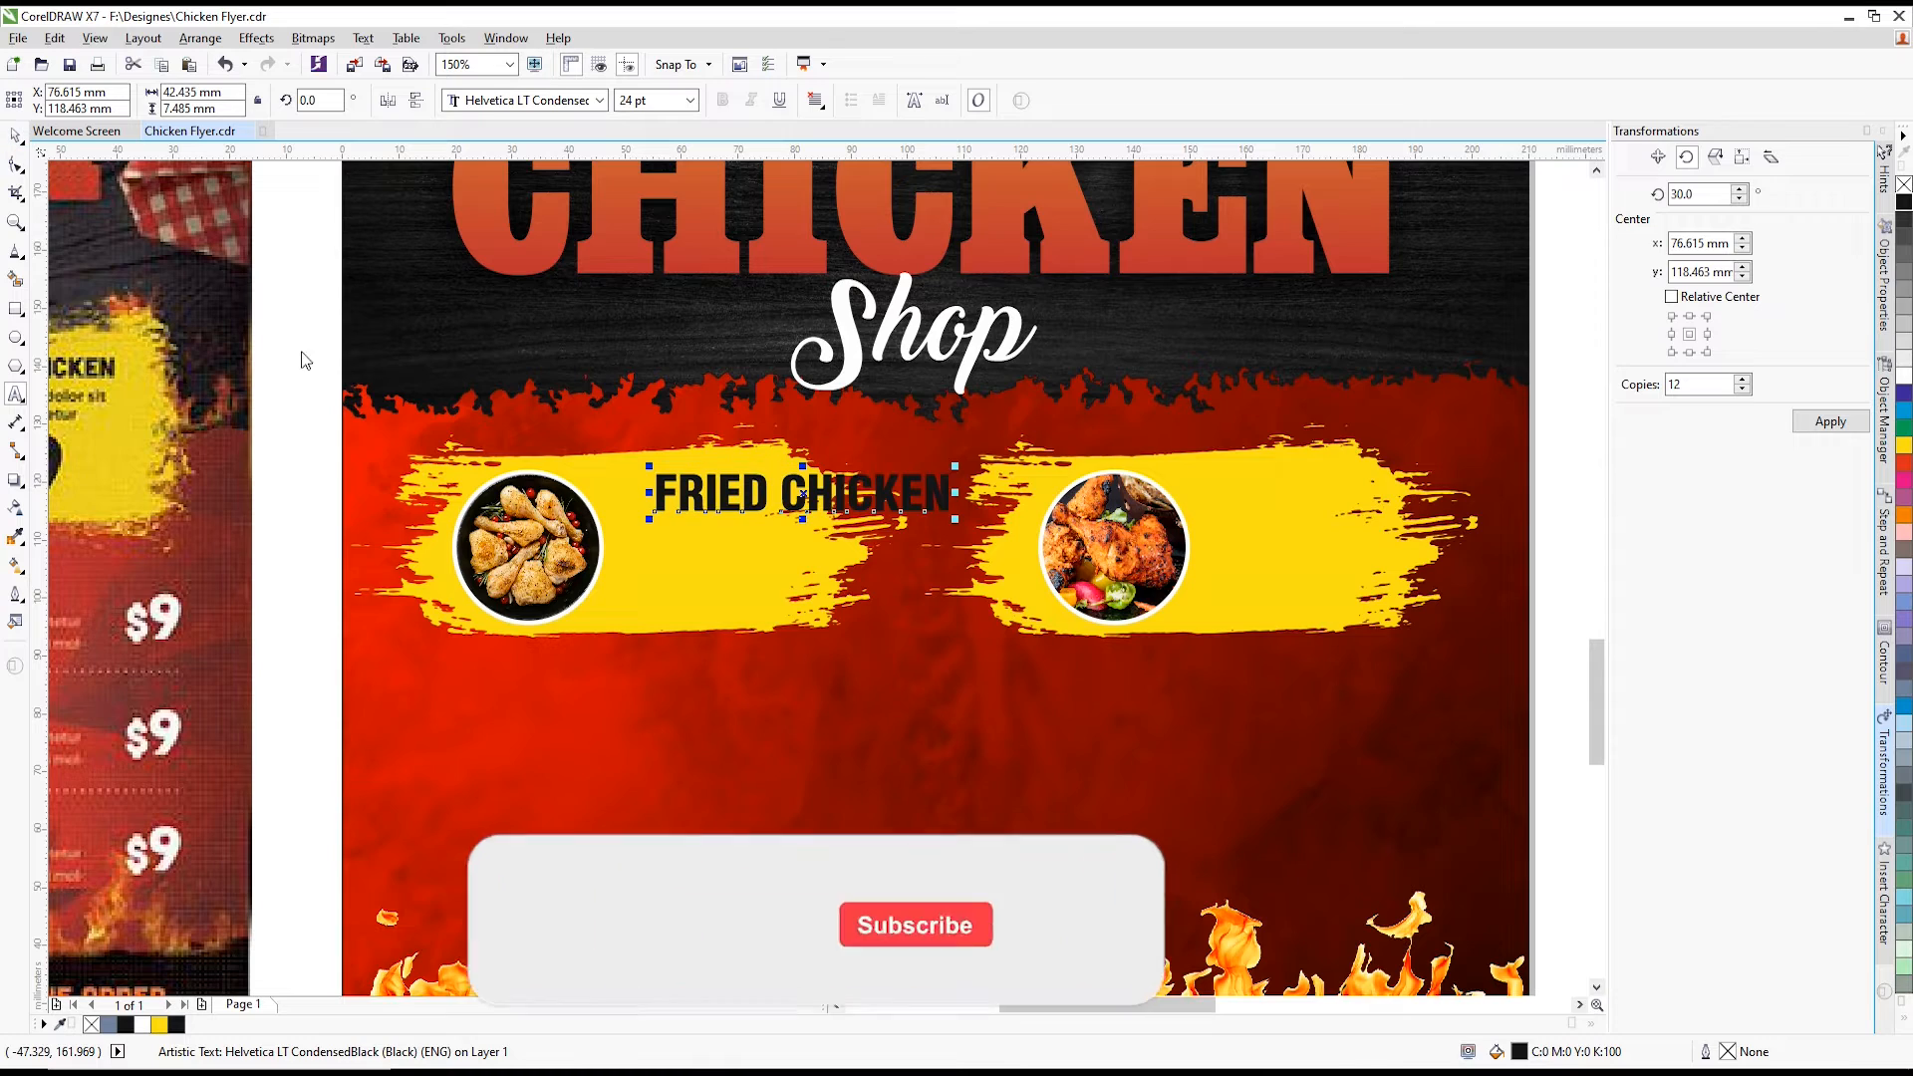
- Scale the FRIED CHICKEN text down to about 32 mm wide and position it at the upper part of the first yellow panel, beside the photo
scroll(887, 535, up, 1)
drag(1016, 405, 791, 440)
drag(638, 460, 538, 447)
scroll(365, 439, down, 1)
- Duplicate the FRIED CHICKEN text and place the copy beside the circular photo on the second yellow panel
key(ctrl+d)
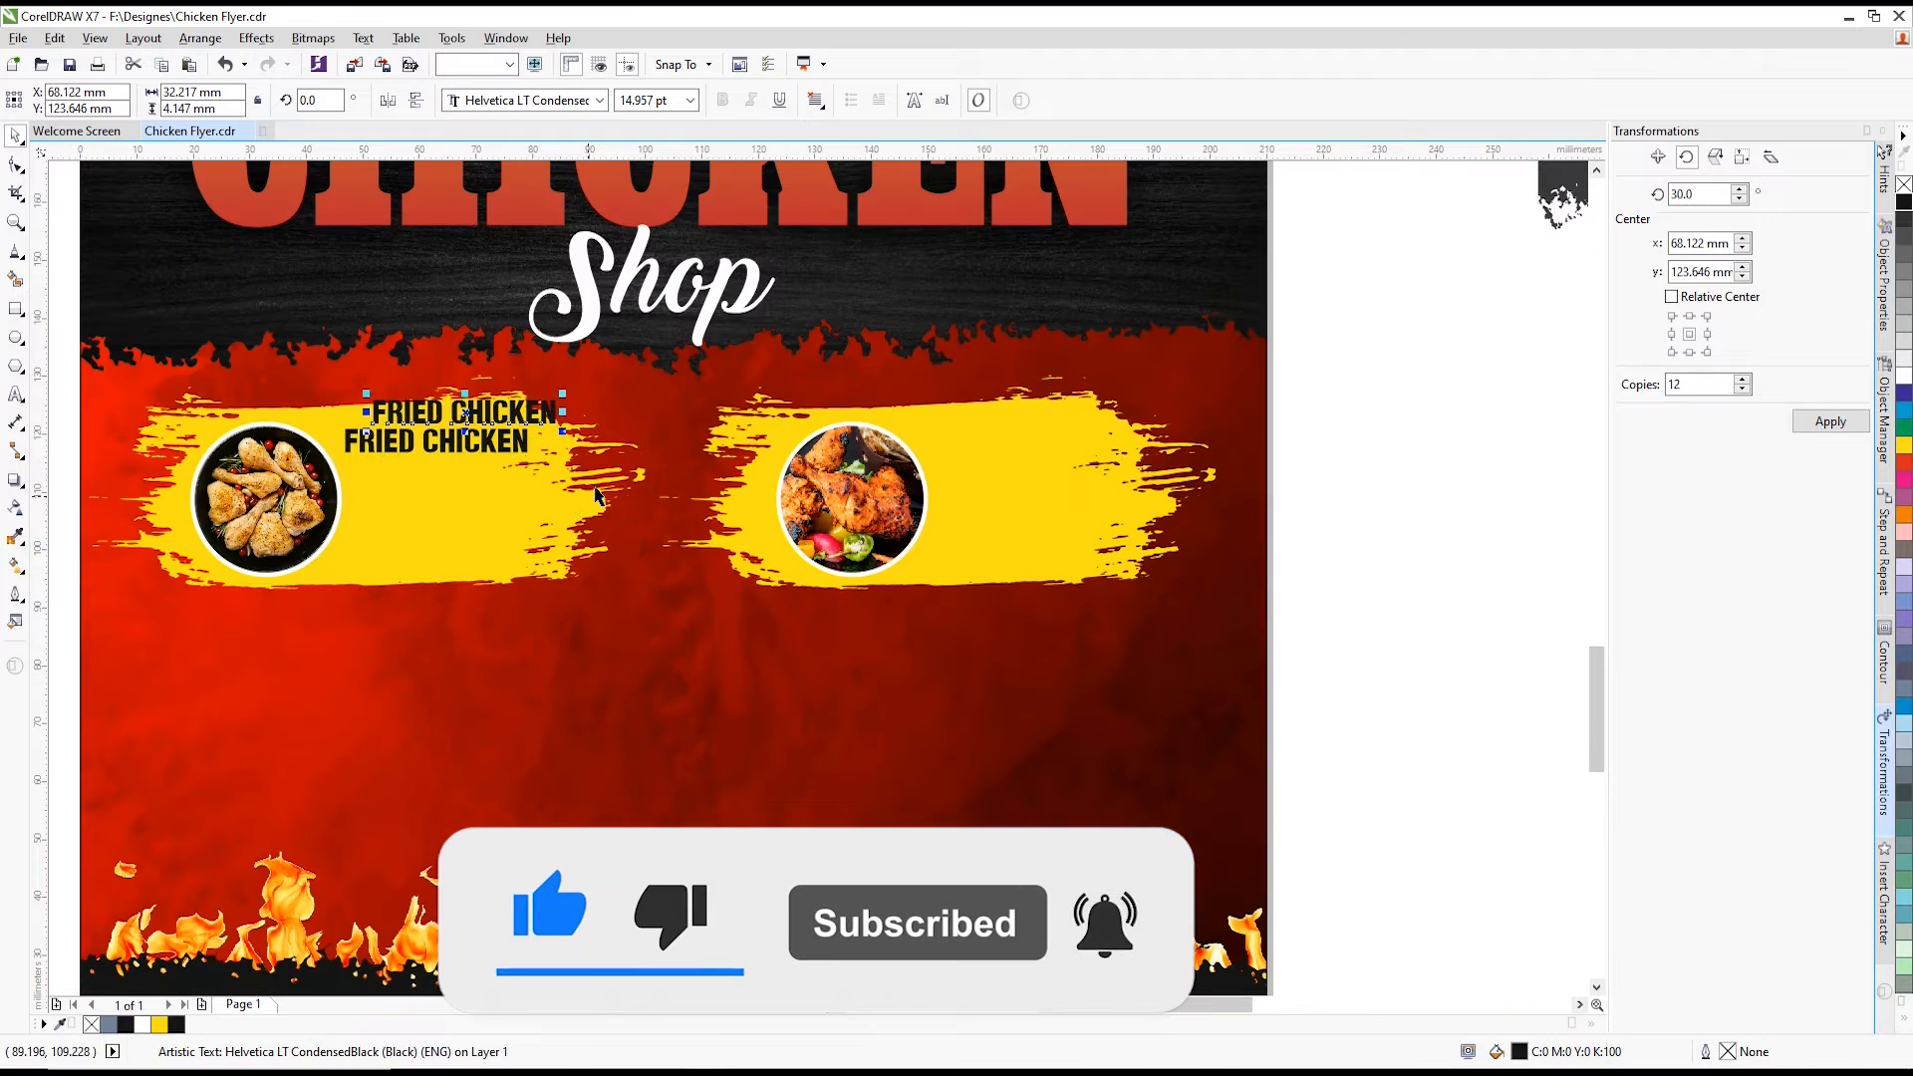
drag(1085, 440, 1087, 447)
scroll(1064, 424, down, 1)
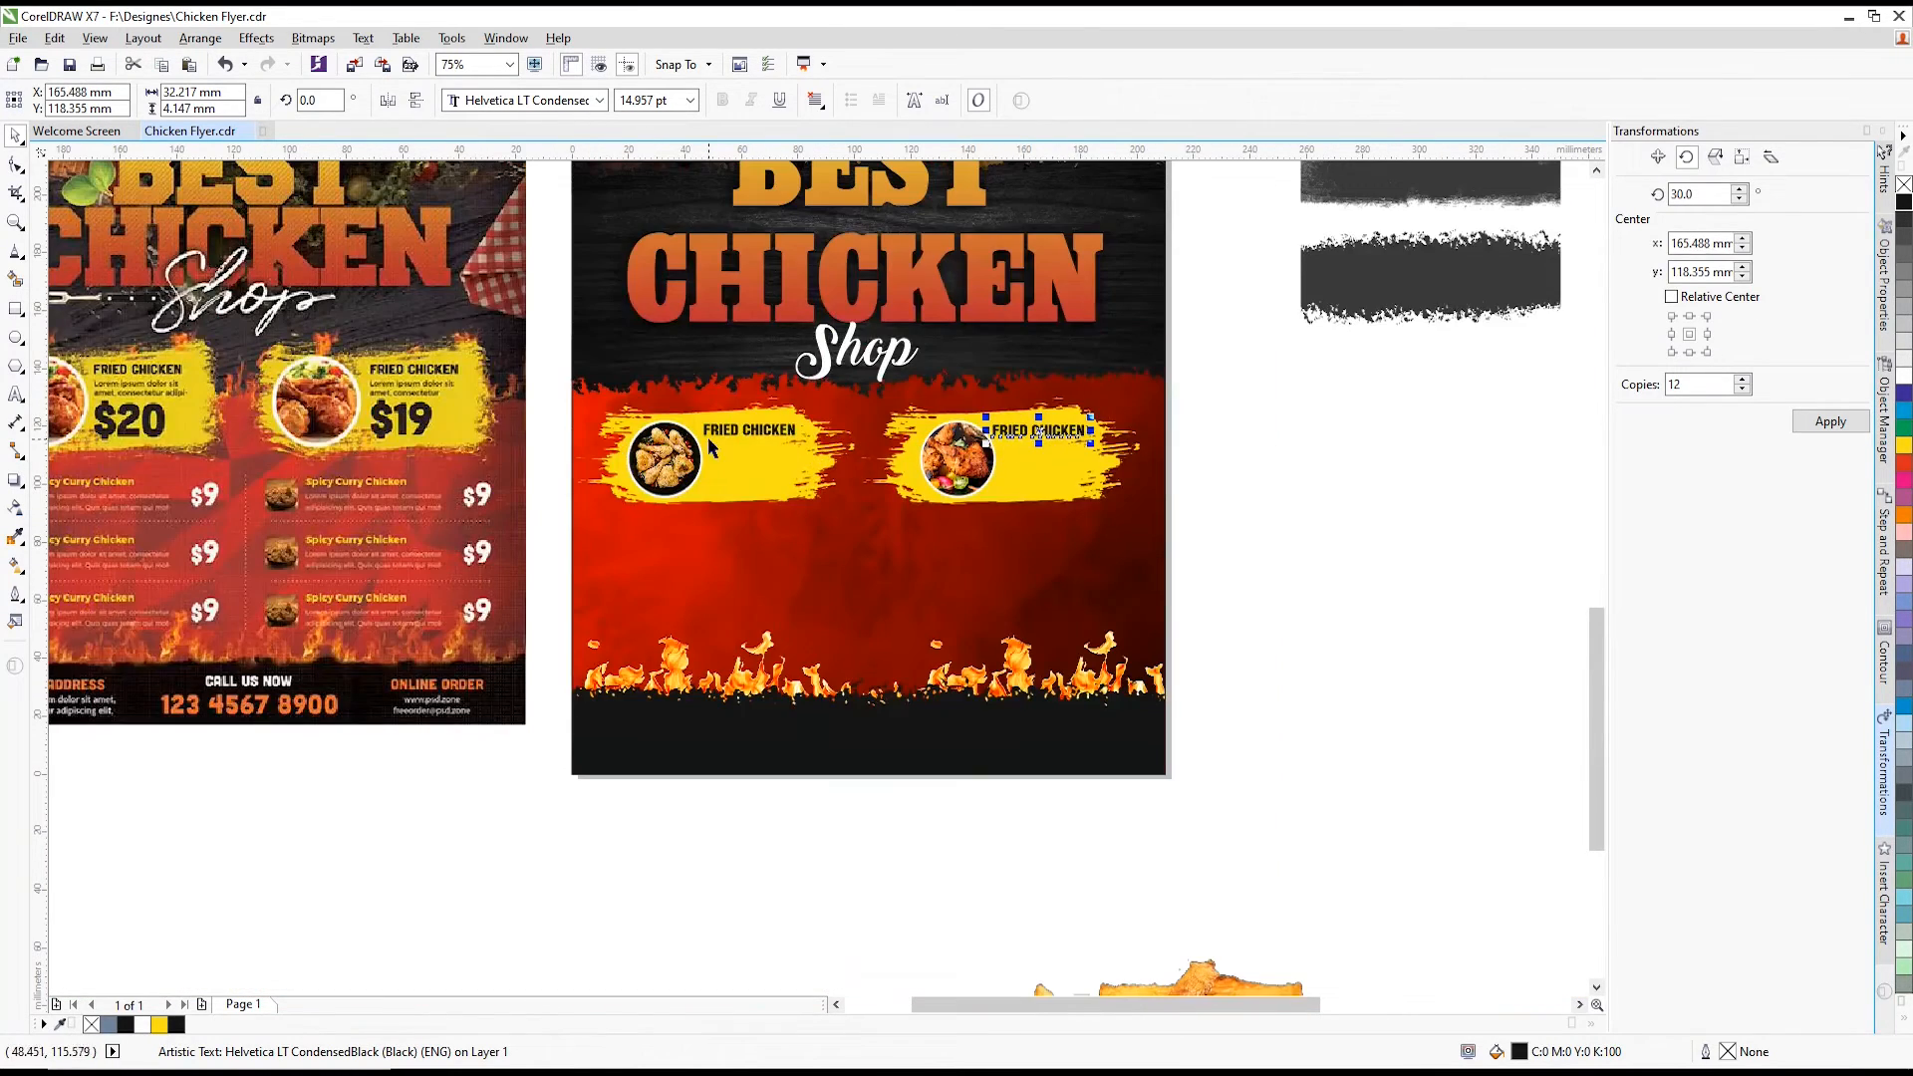
- Add the price text 19 on the first yellow panel, below the FRIED CHICKEN text
scroll(710, 441, up, 1)
click(515, 622)
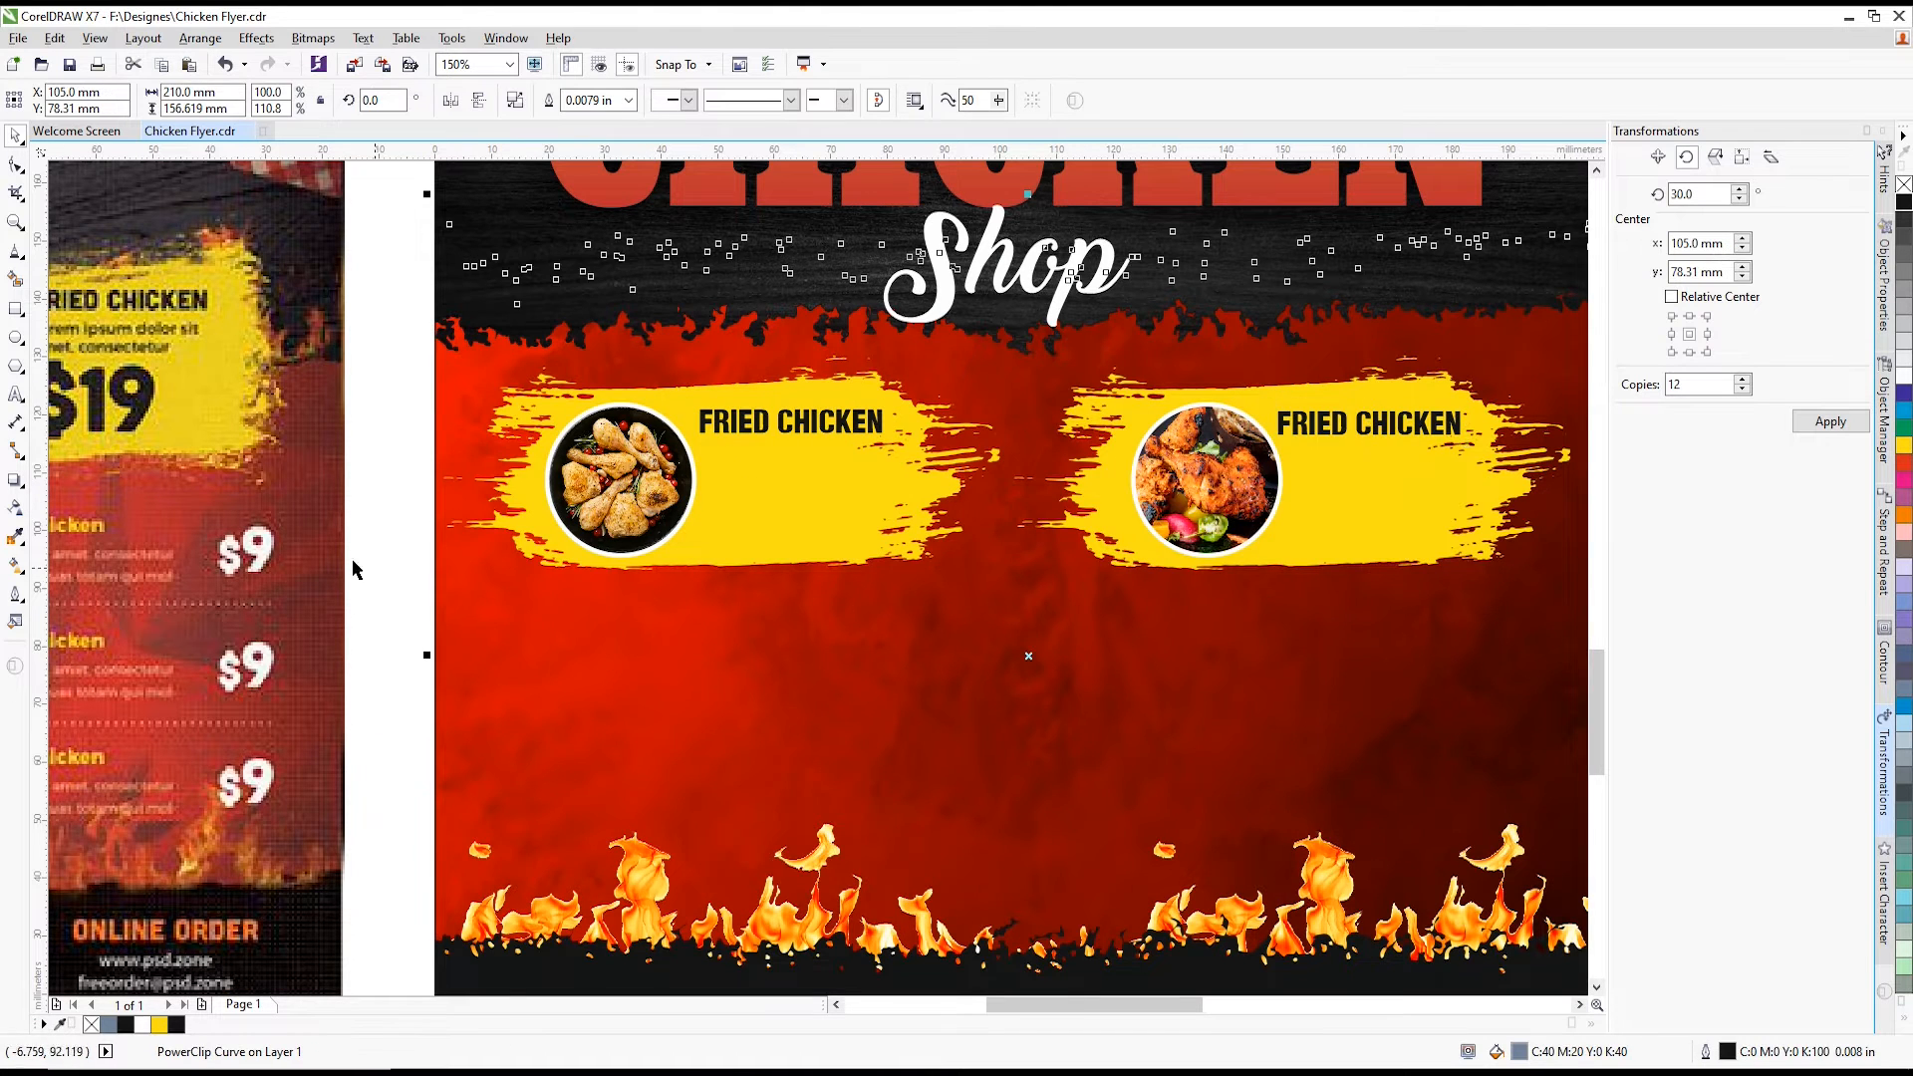
scroll(697, 483, down, 1)
click(668, 853)
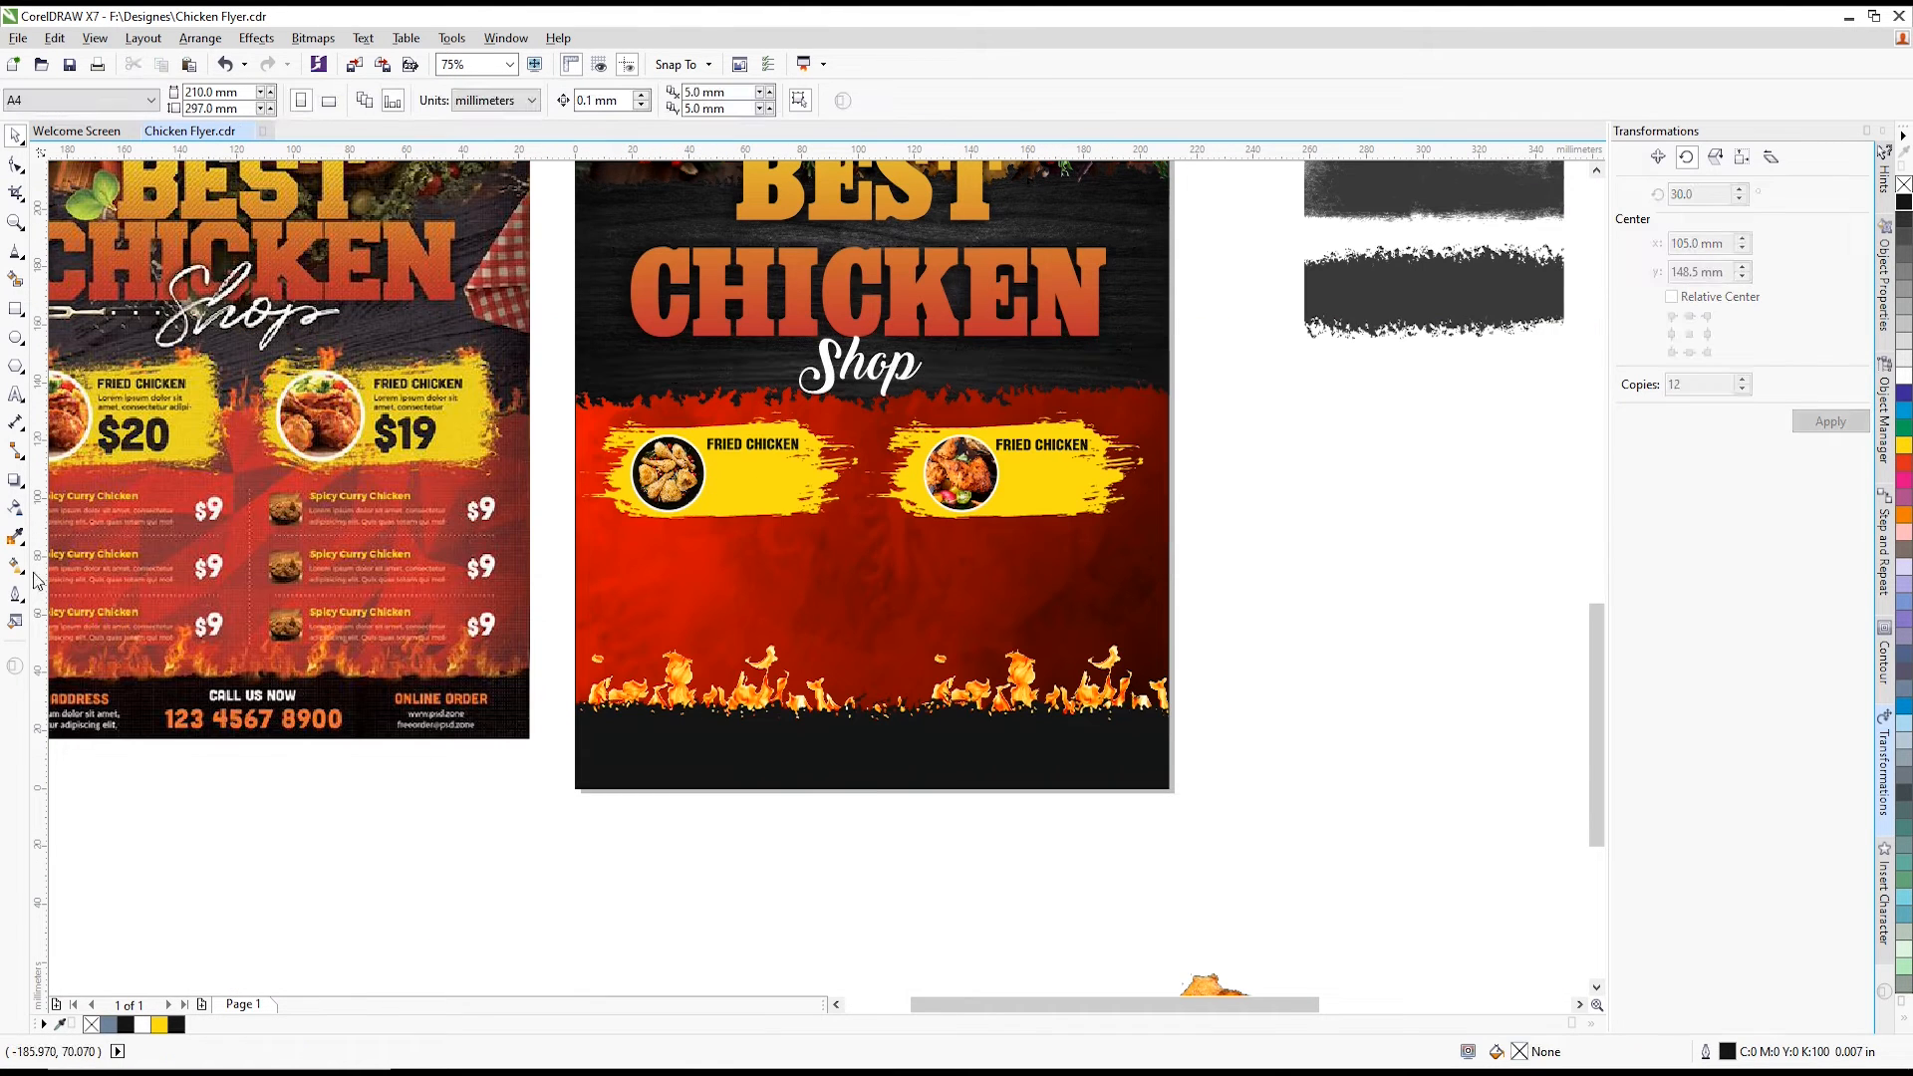
click(20, 393)
scroll(832, 493, up, 1)
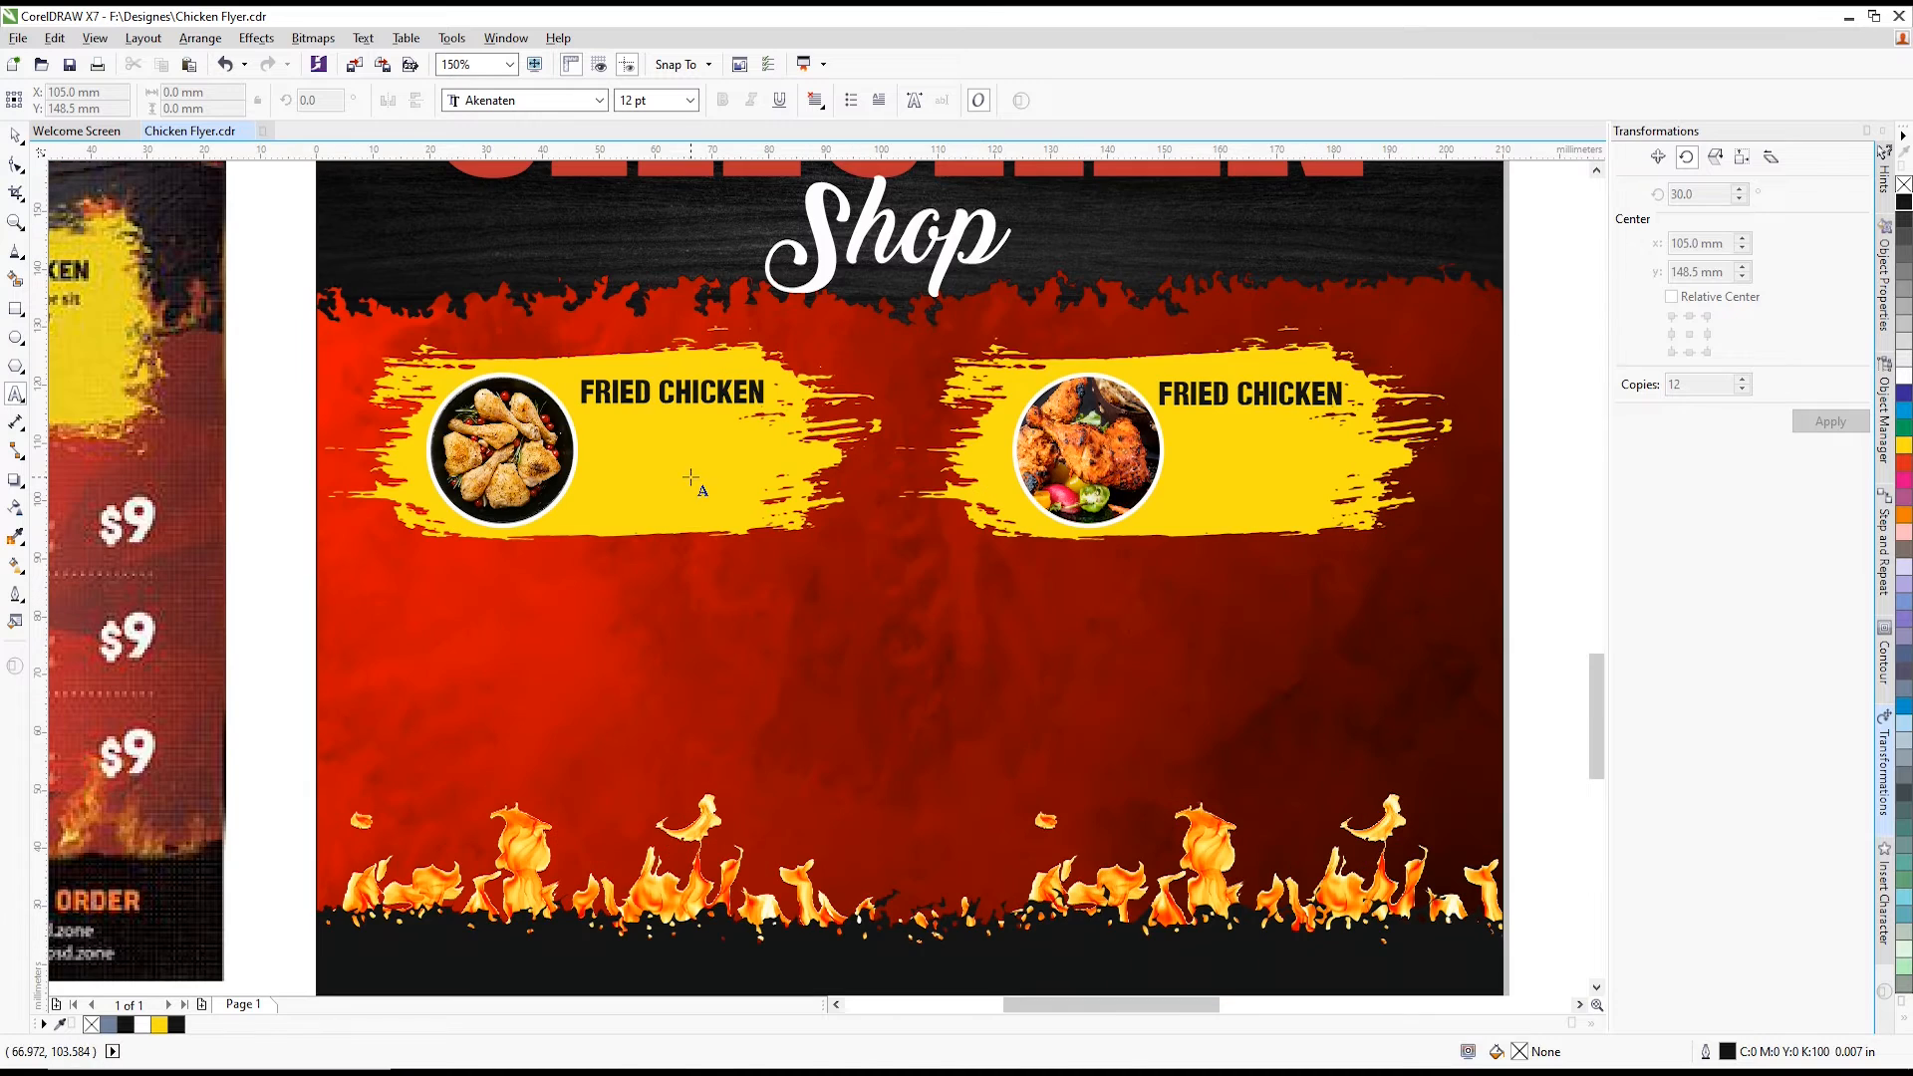
click(680, 473)
text(19)
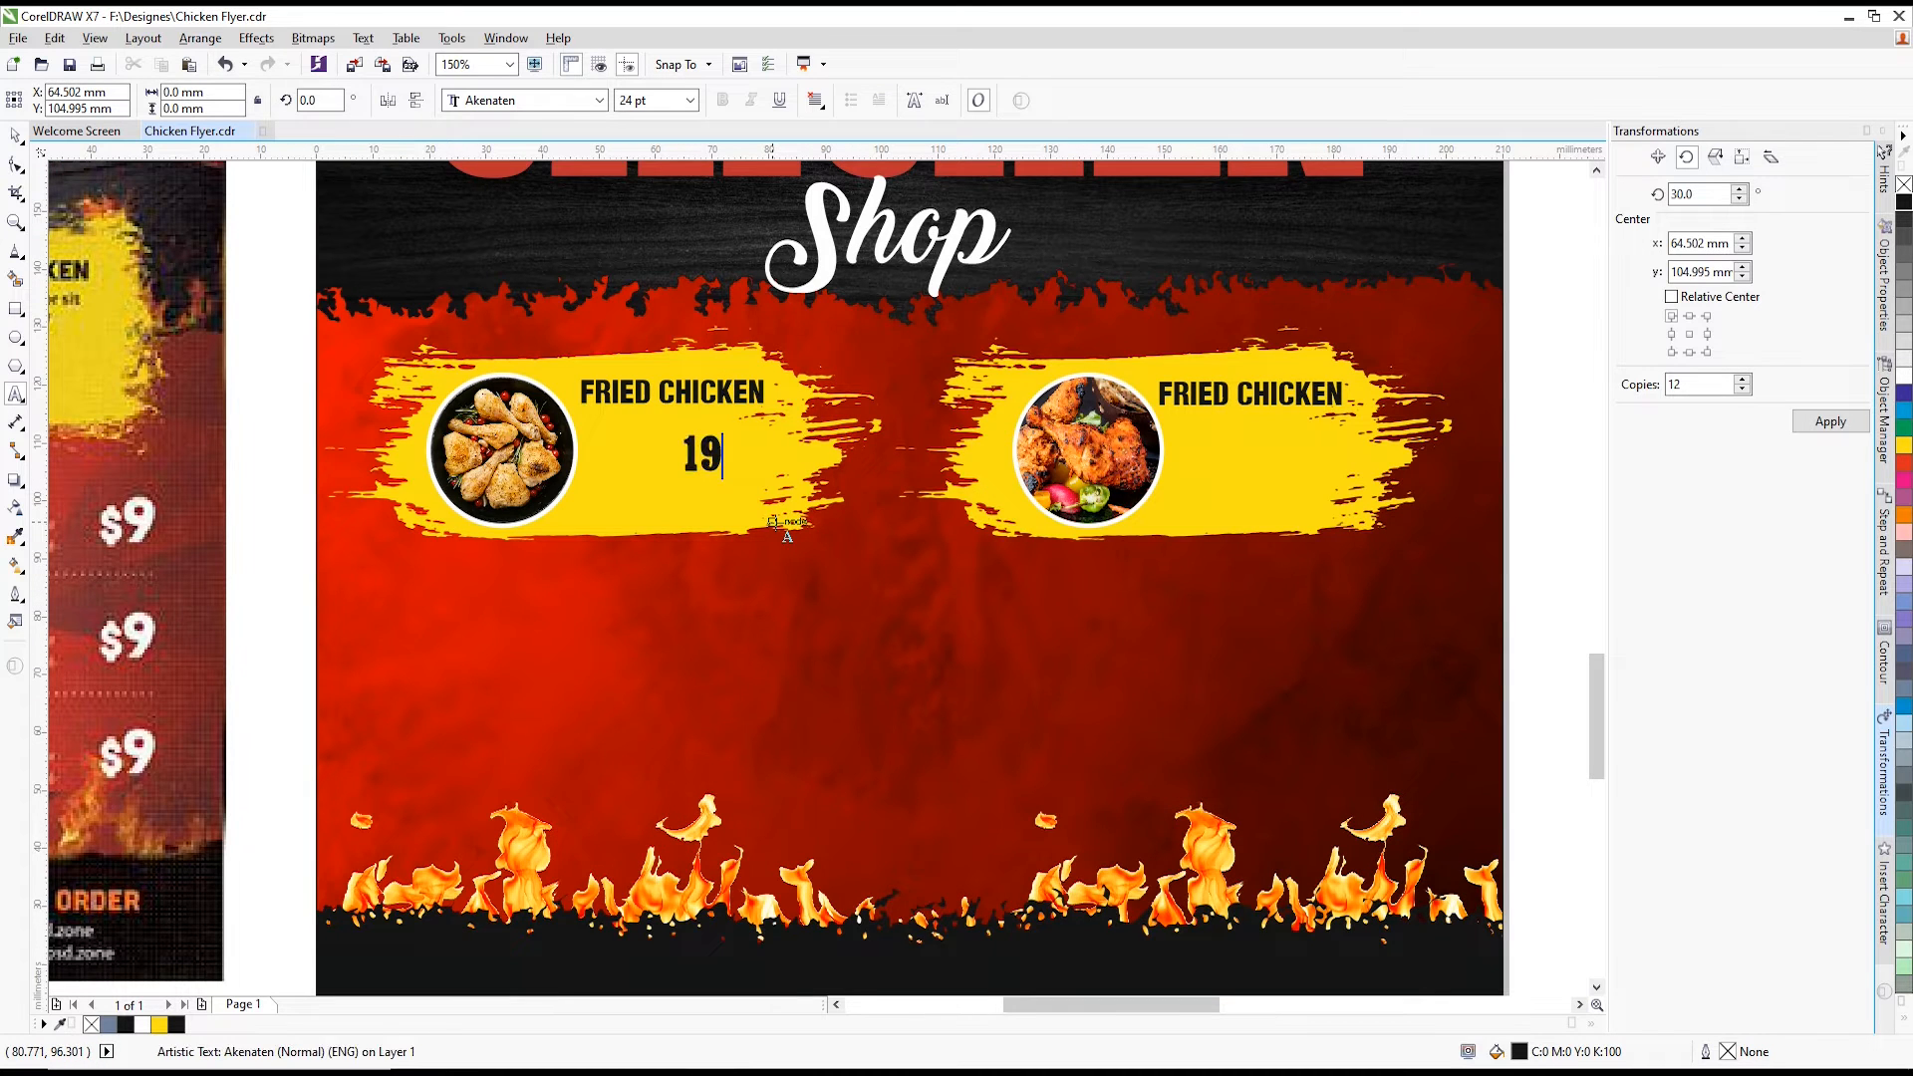
- Set the price text's font to Swis721 Blk BT
click(598, 100)
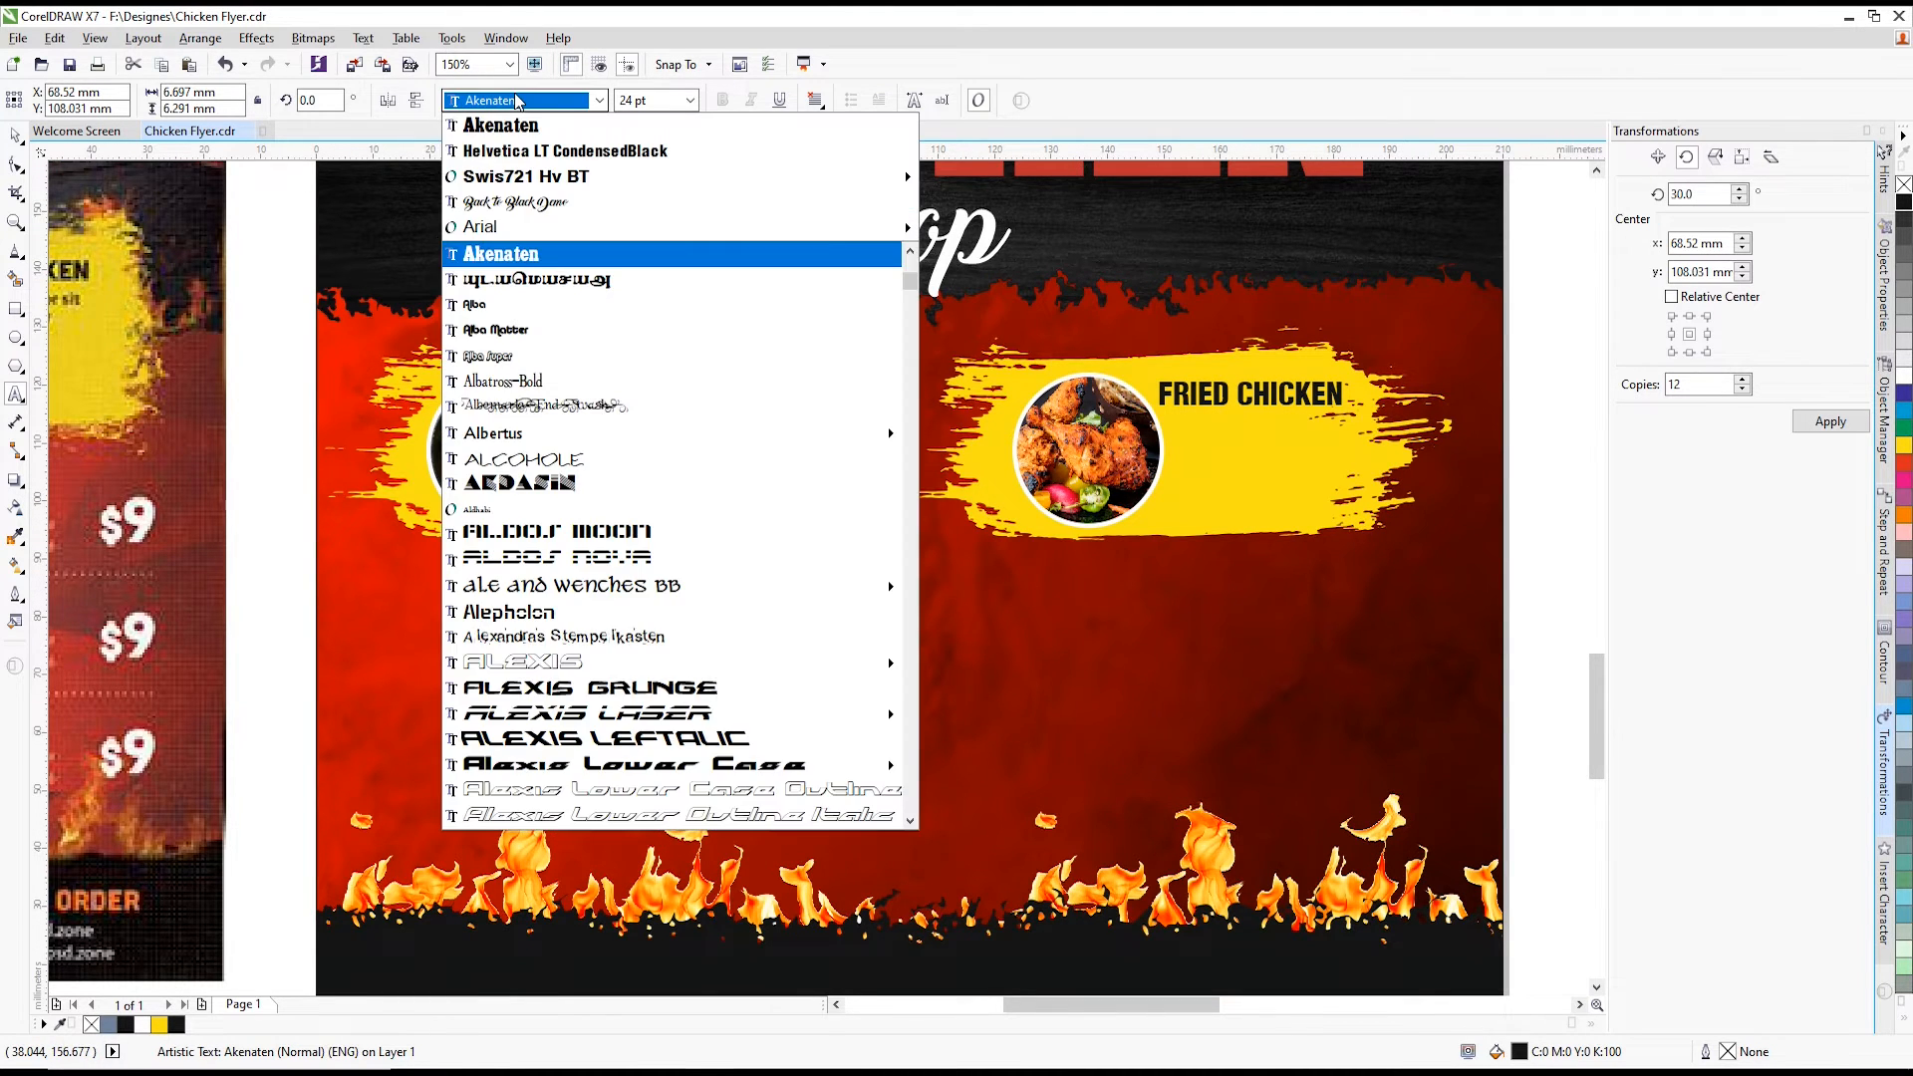
mouse_move(726, 187)
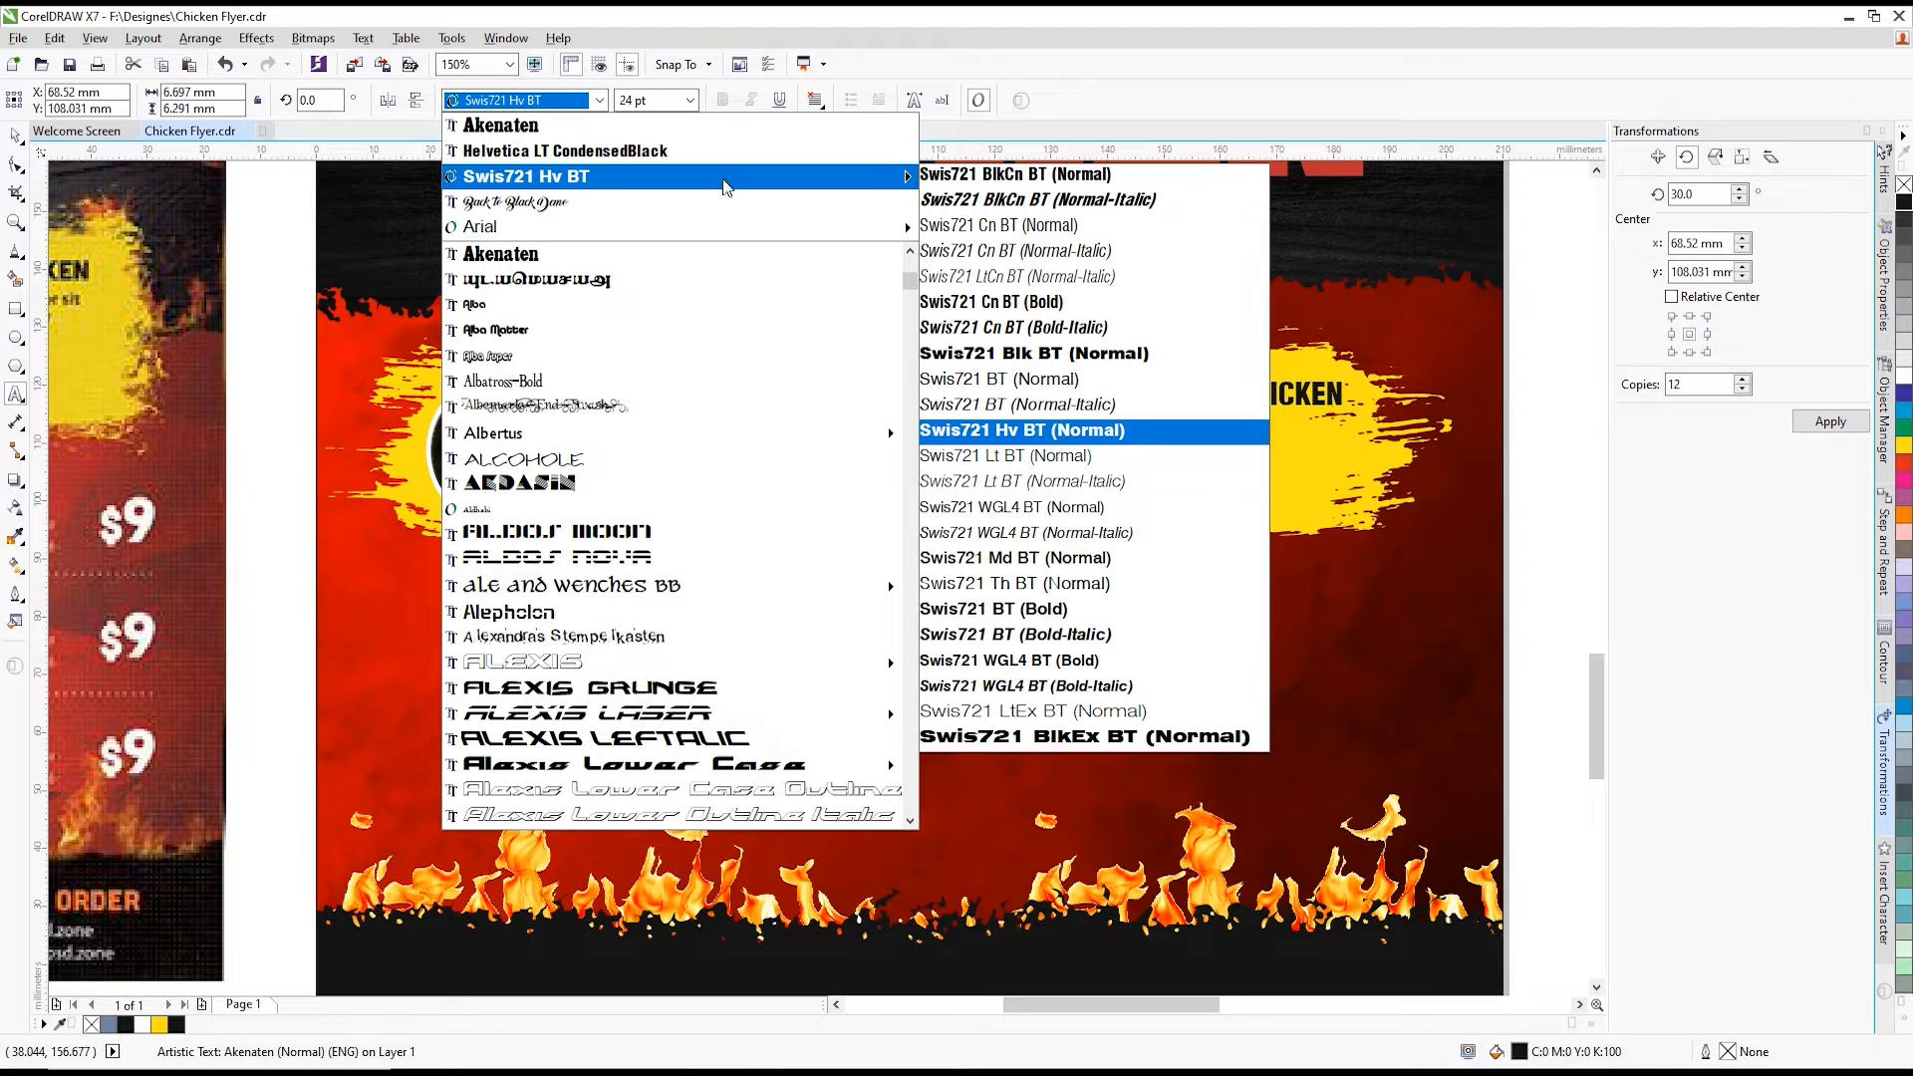
click(1033, 353)
- Enlarge the price 19 to about 22 mm wide and align its left edge with the FRIED CHICKEN text above
scroll(701, 438, up, 1)
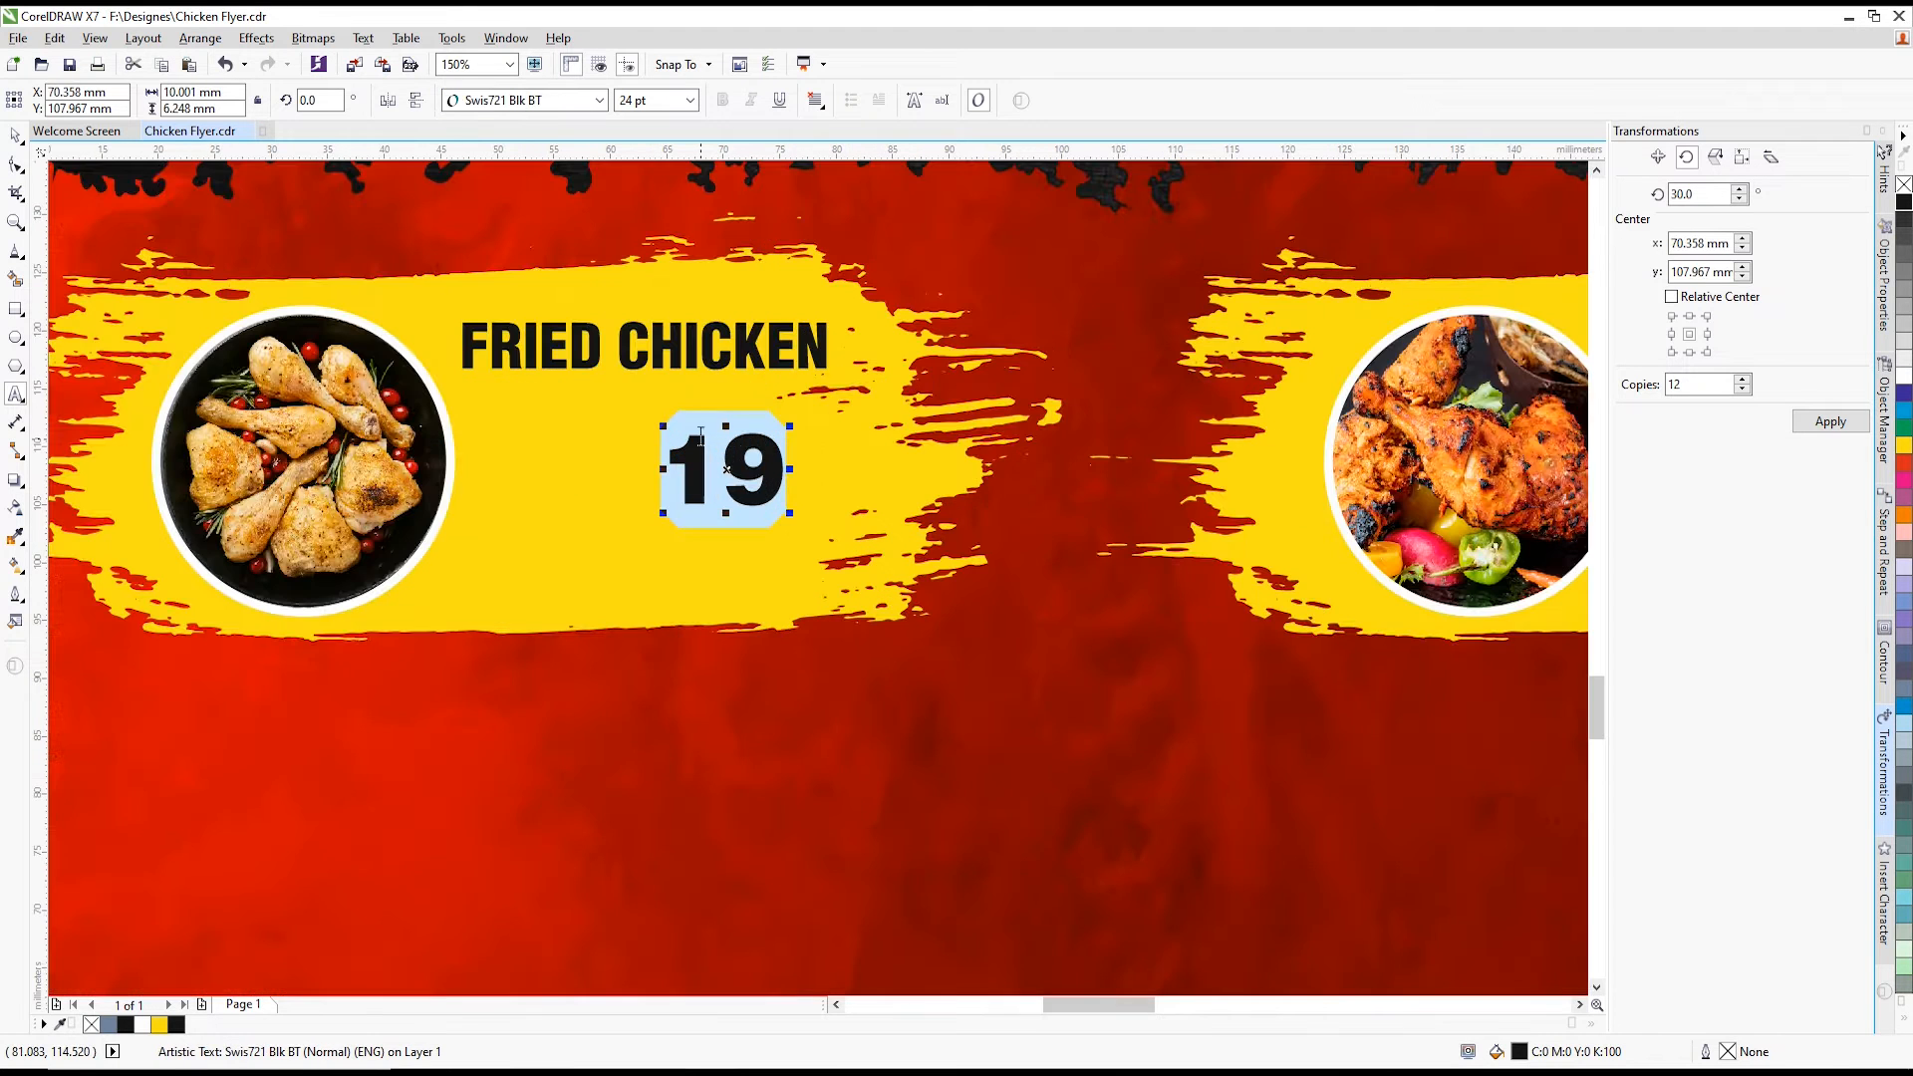
click(12, 139)
drag(665, 512, 561, 582)
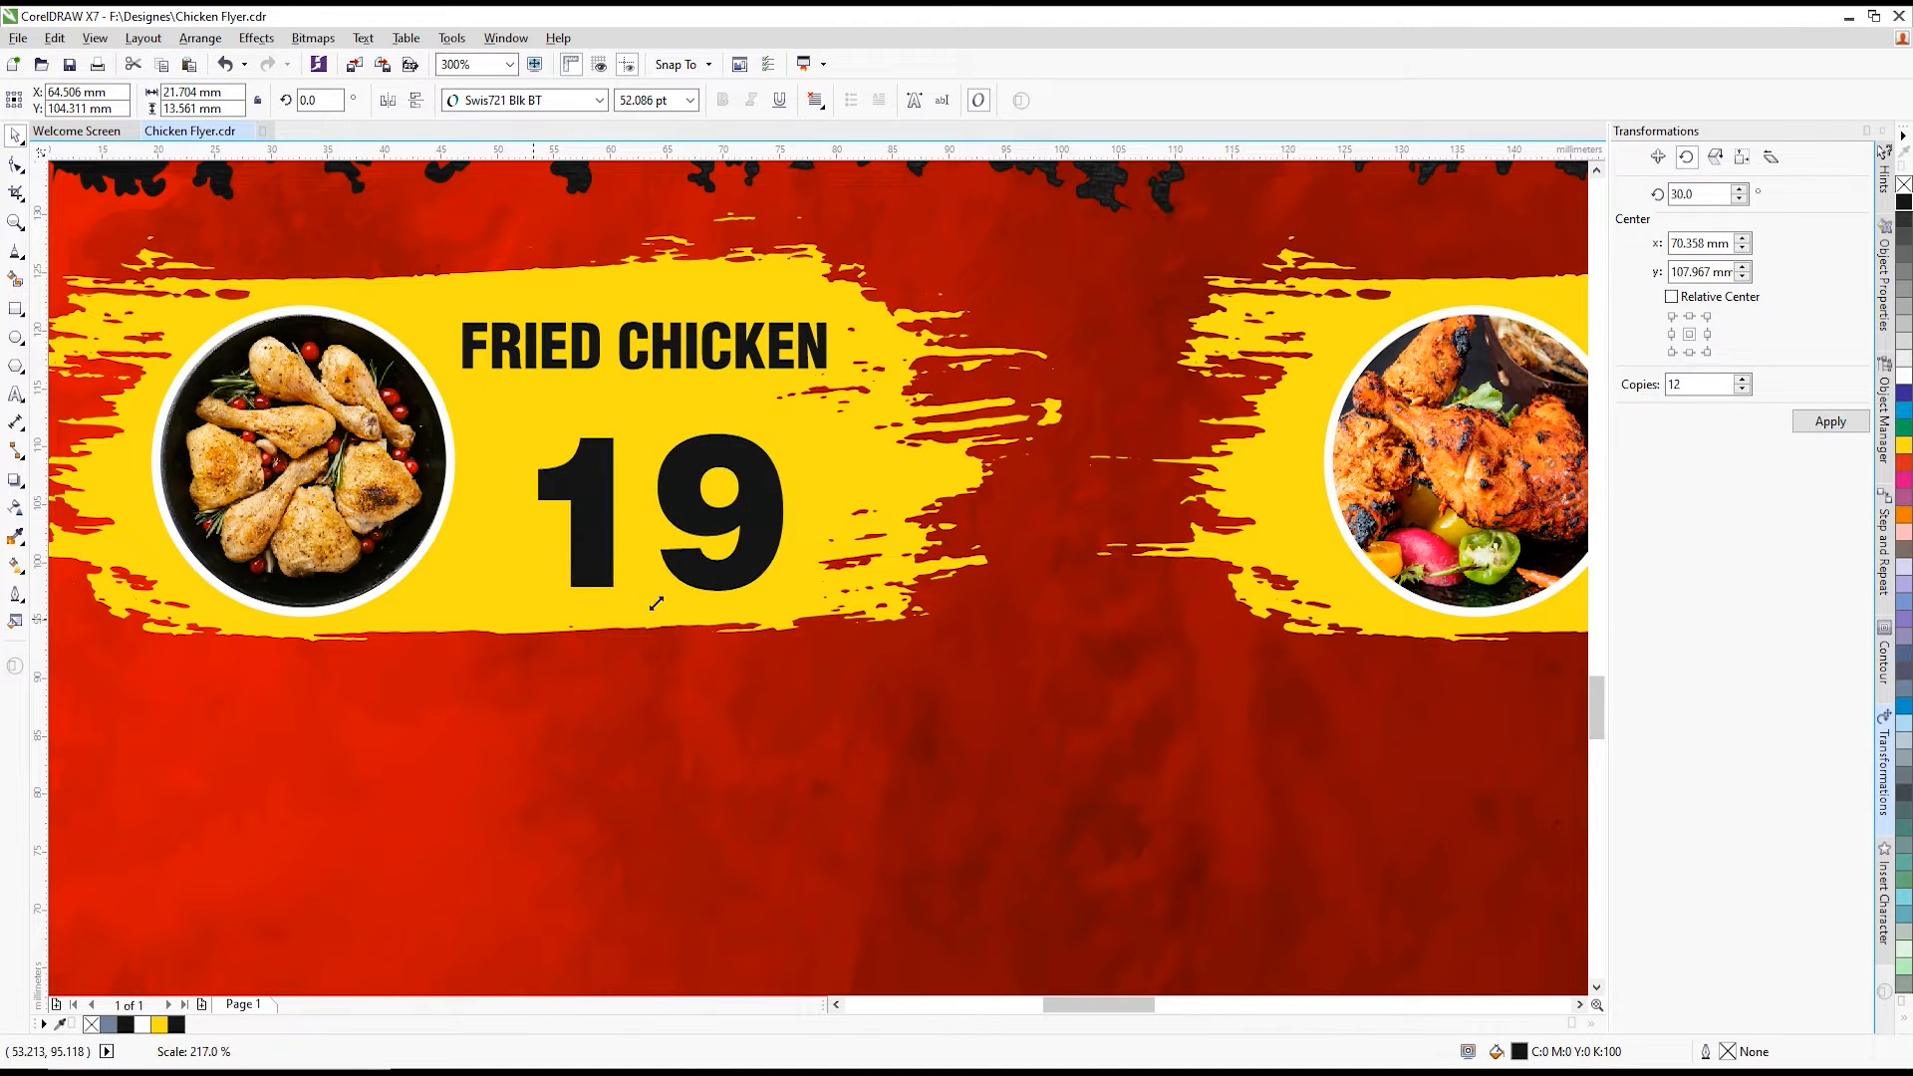
scroll(568, 470, down, 1)
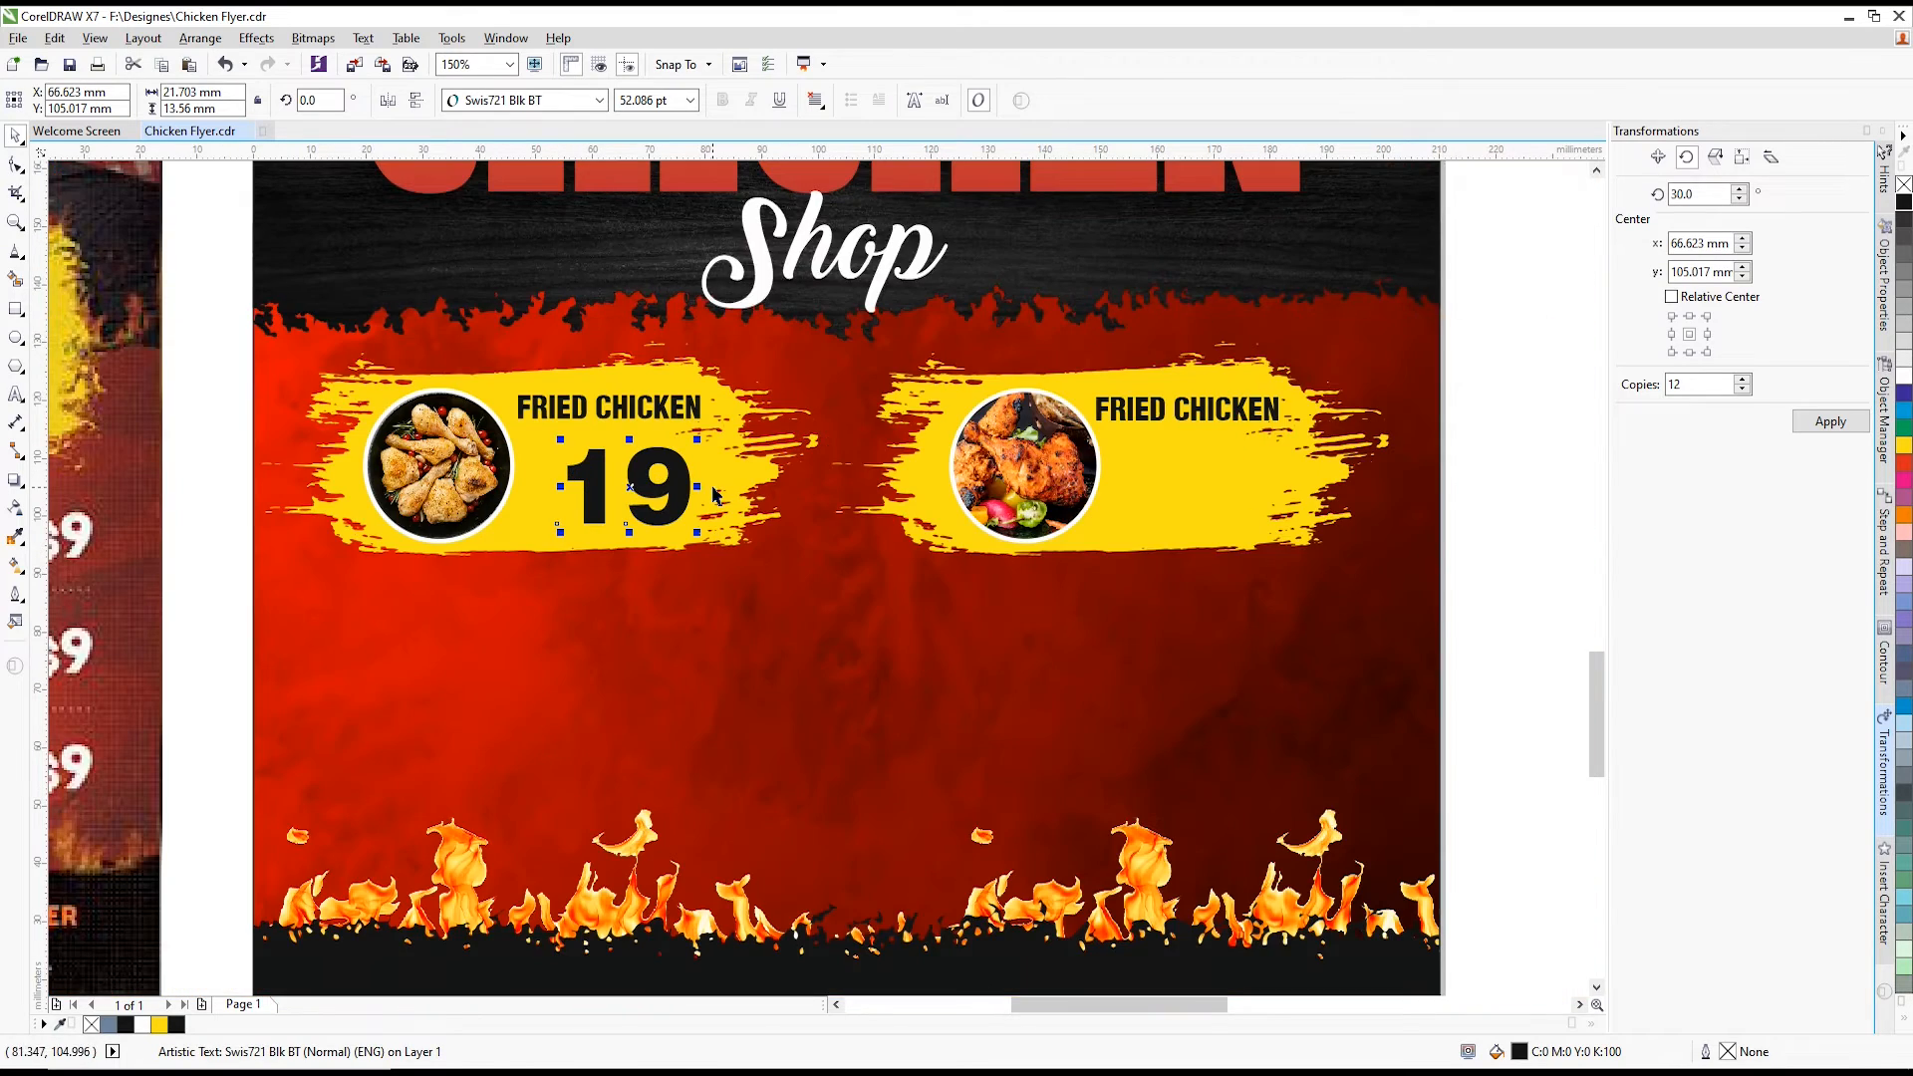
scroll(630, 480, up, 1)
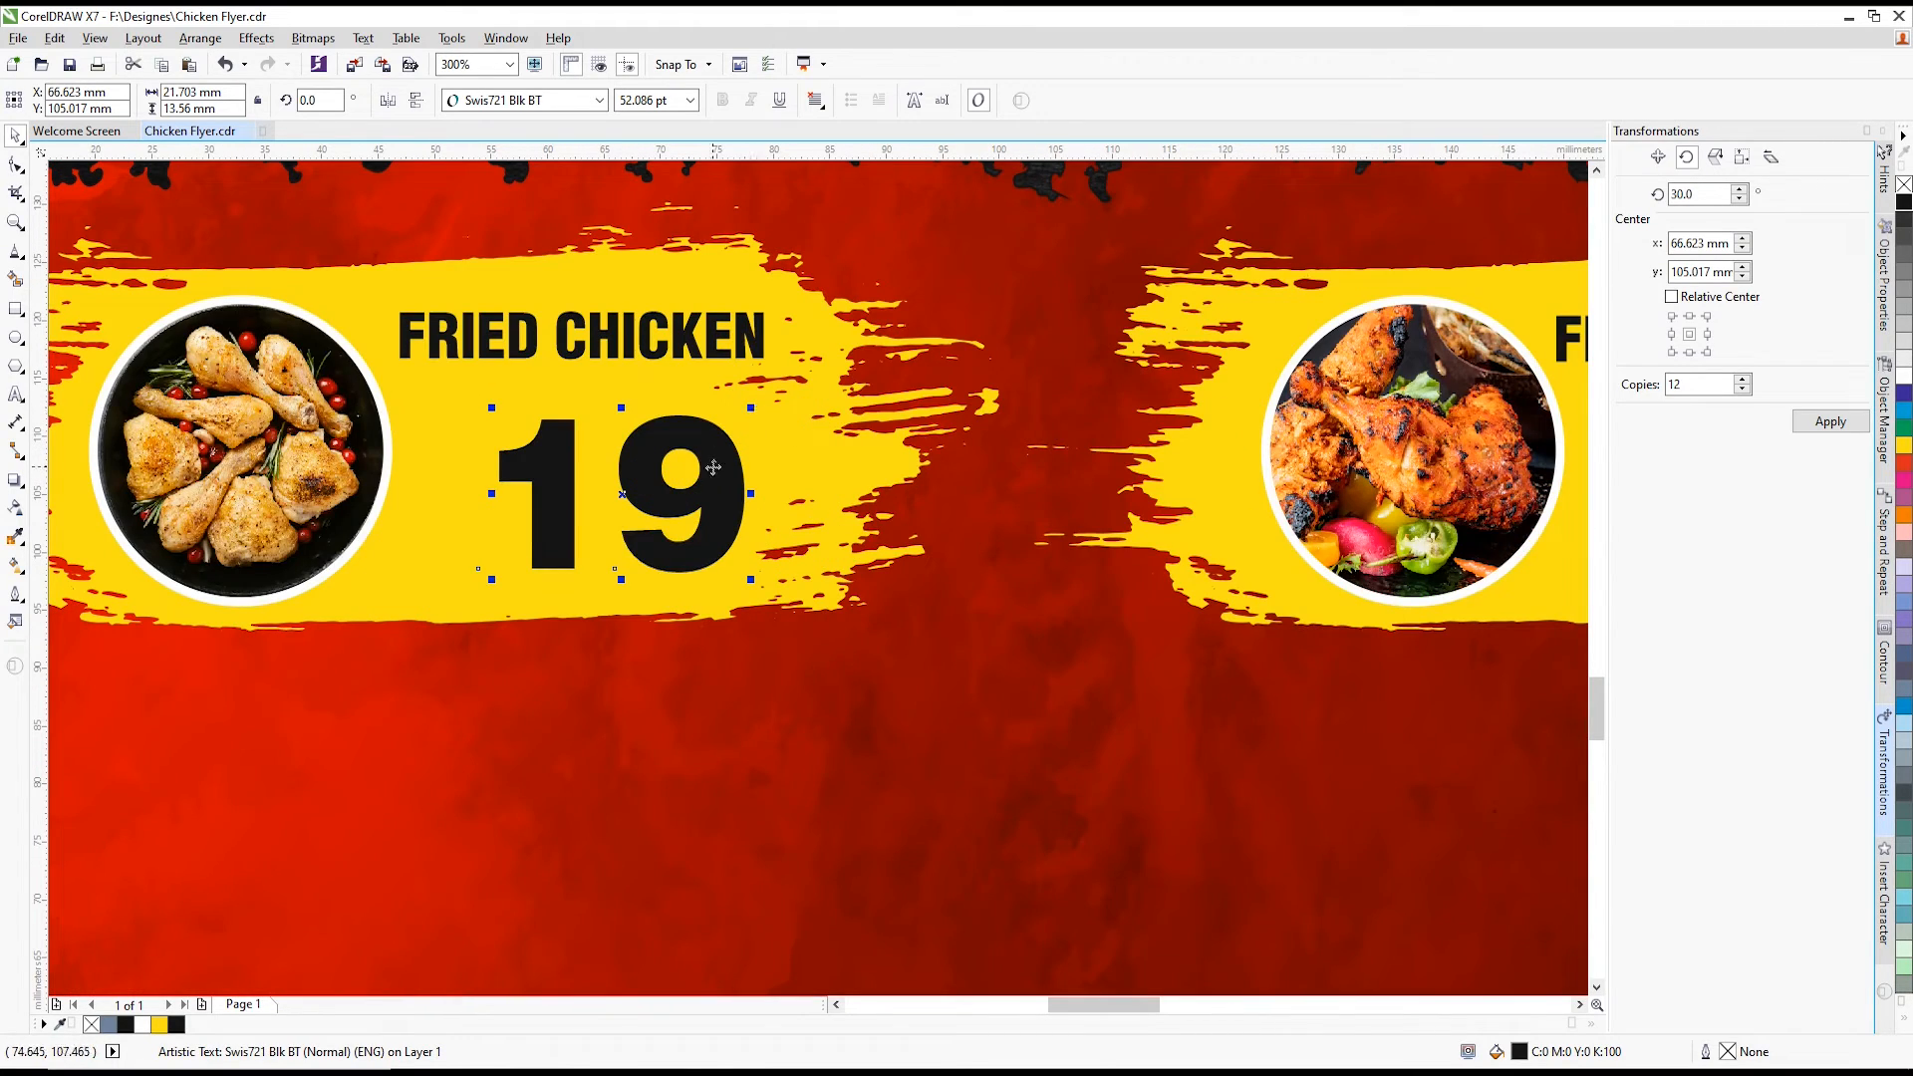
drag(713, 467, 615, 463)
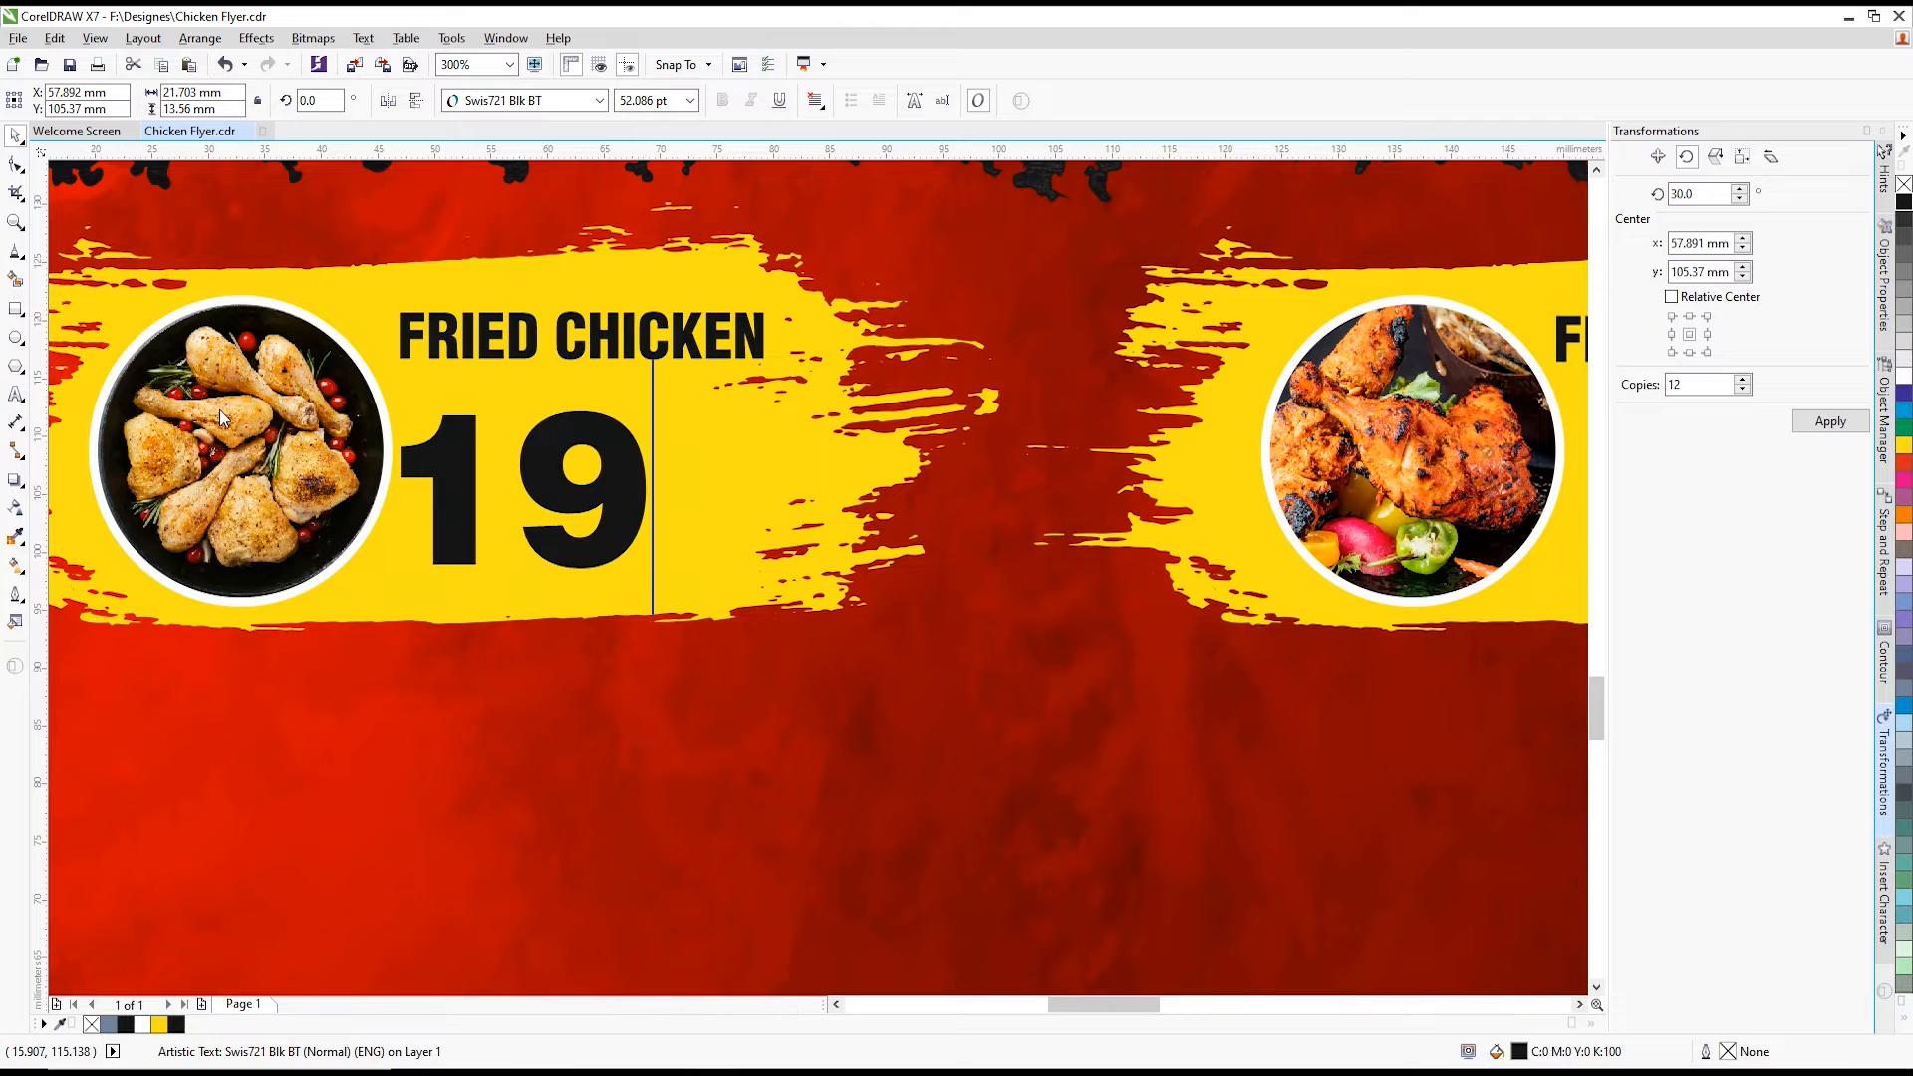
- Change the price text to 190 and scale it to about 31 mm wide below the FRIED CHICKEN text
text(0)
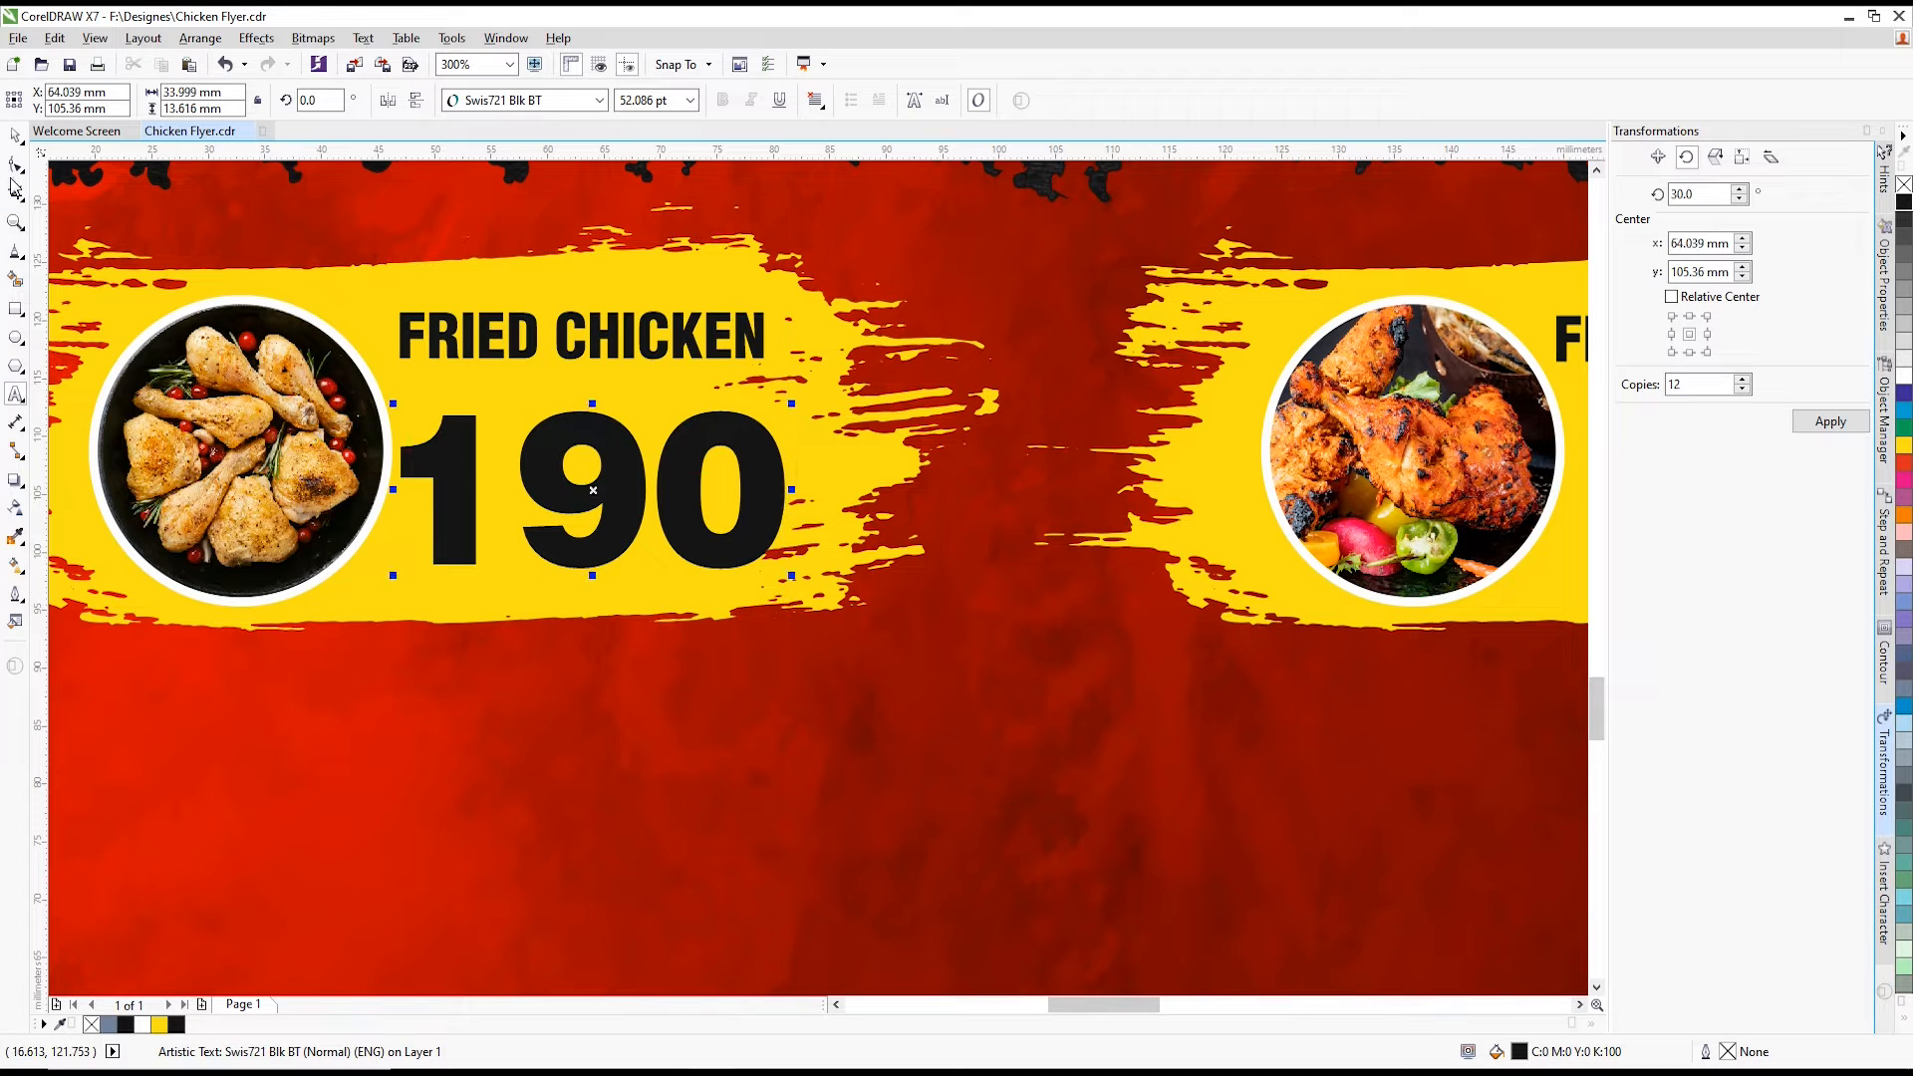
click(18, 137)
drag(779, 407, 746, 423)
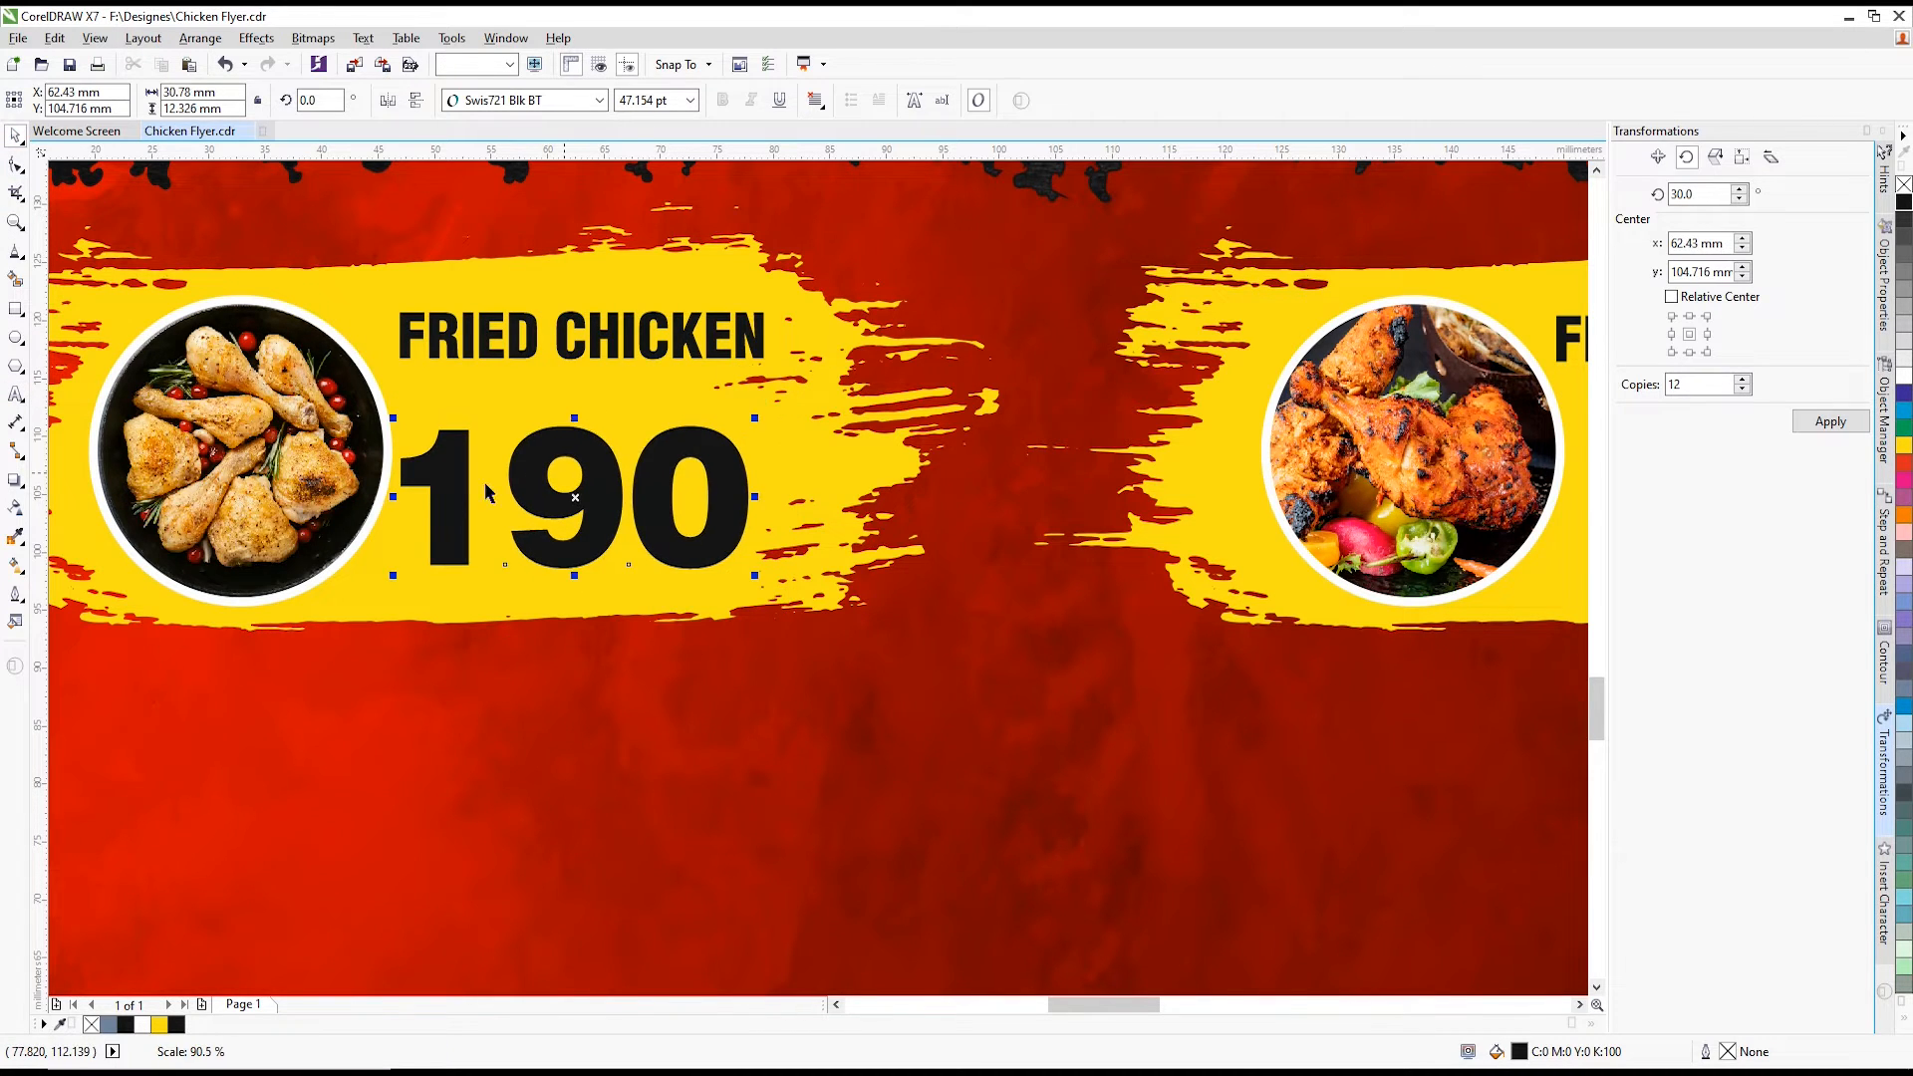
scroll(477, 479, down, 1)
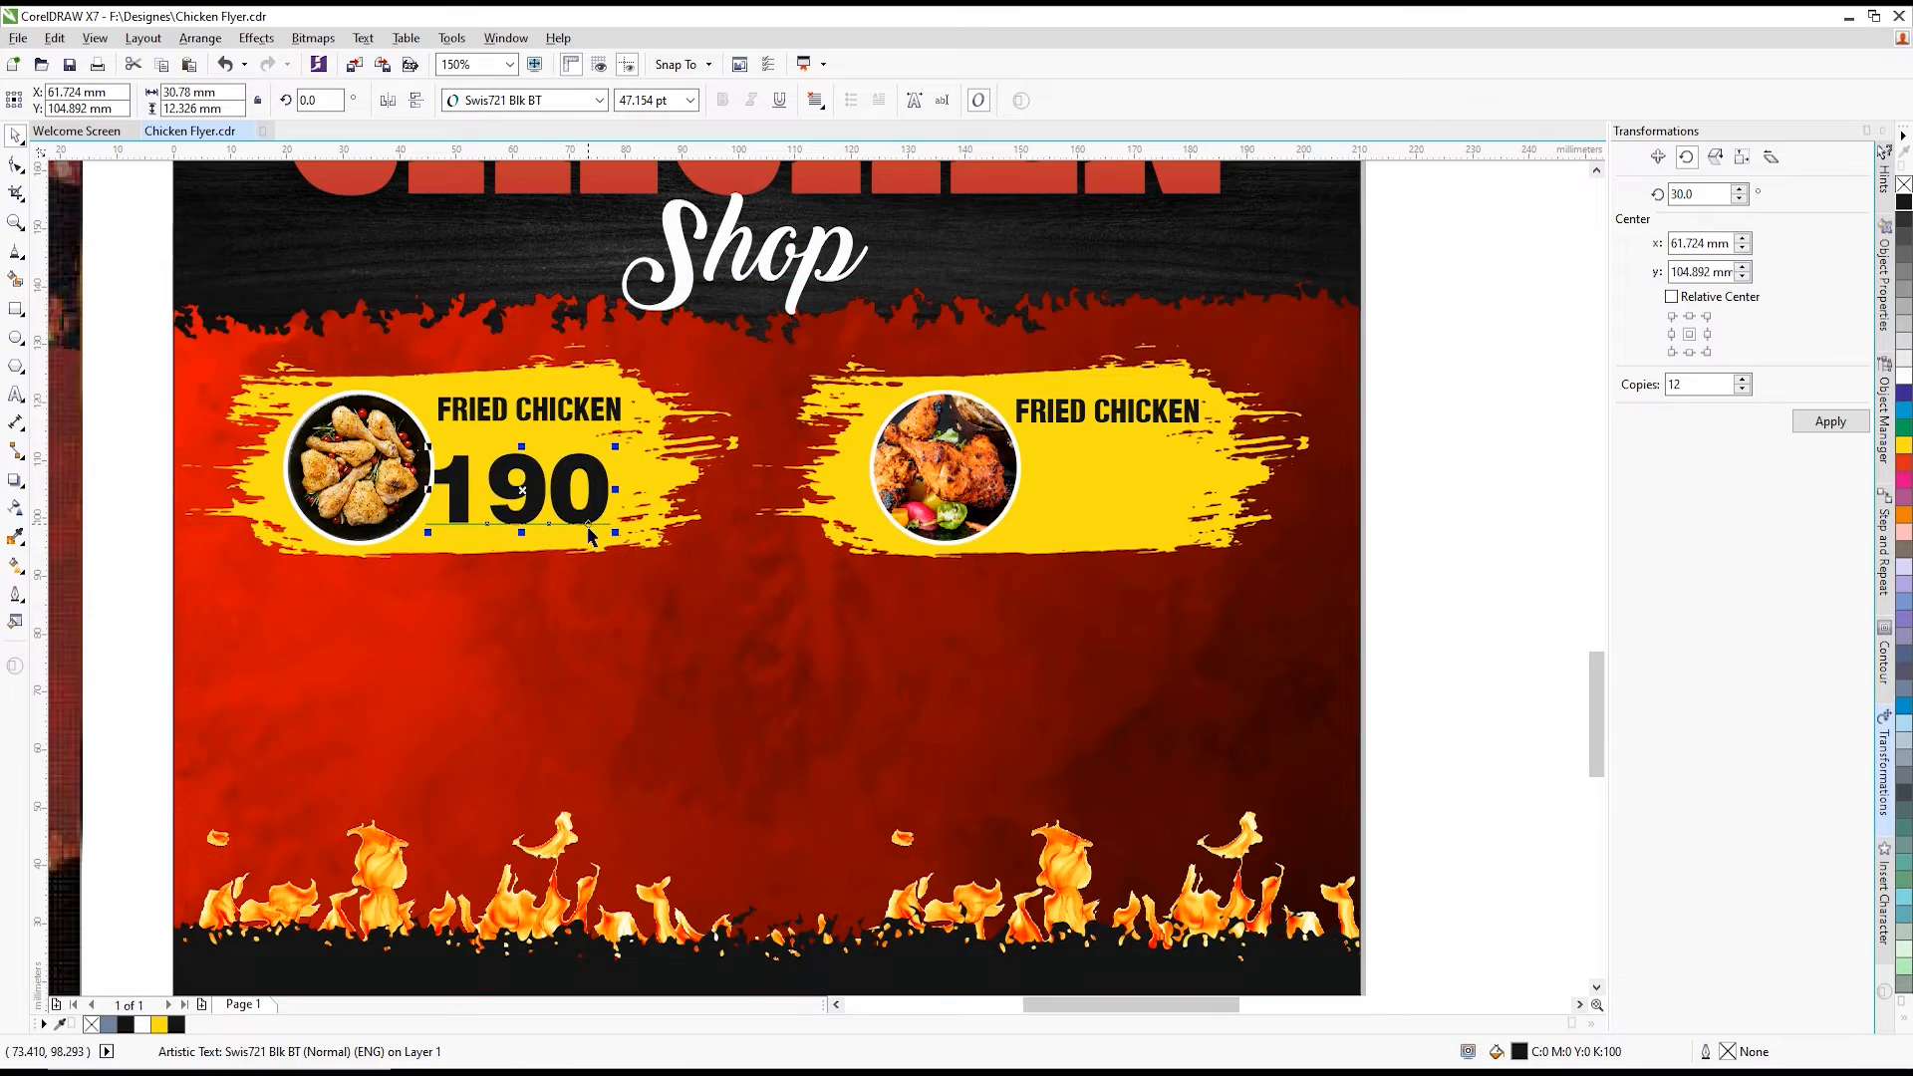
- Duplicate the price 190 and place the copy below the FRIED CHICKEN text on the second yellow panel
key(ctrl+d)
drag(607, 485, 1175, 503)
scroll(1087, 473, down, 1)
click(1360, 517)
scroll(532, 569, up, 1)
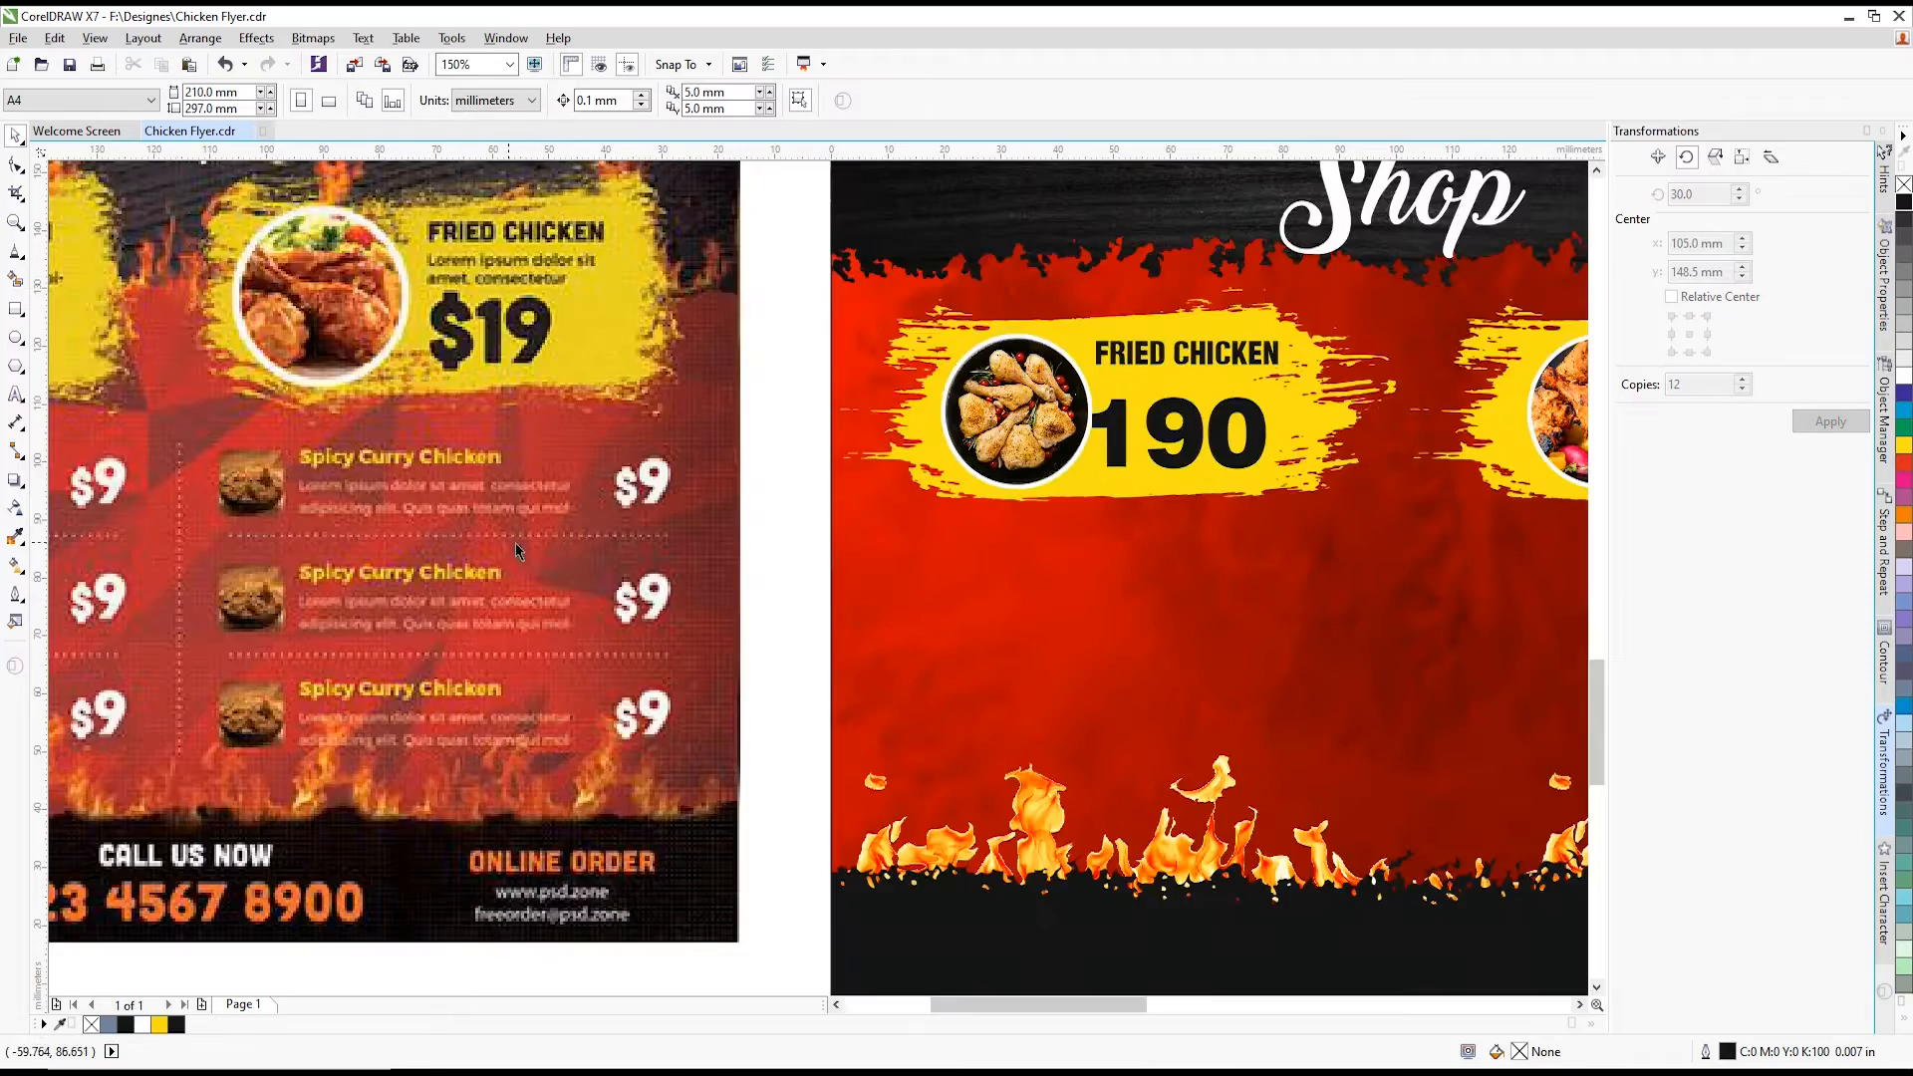
scroll(613, 512, down, 1)
scroll(636, 489, down, 1)
scroll(553, 500, up, 1)
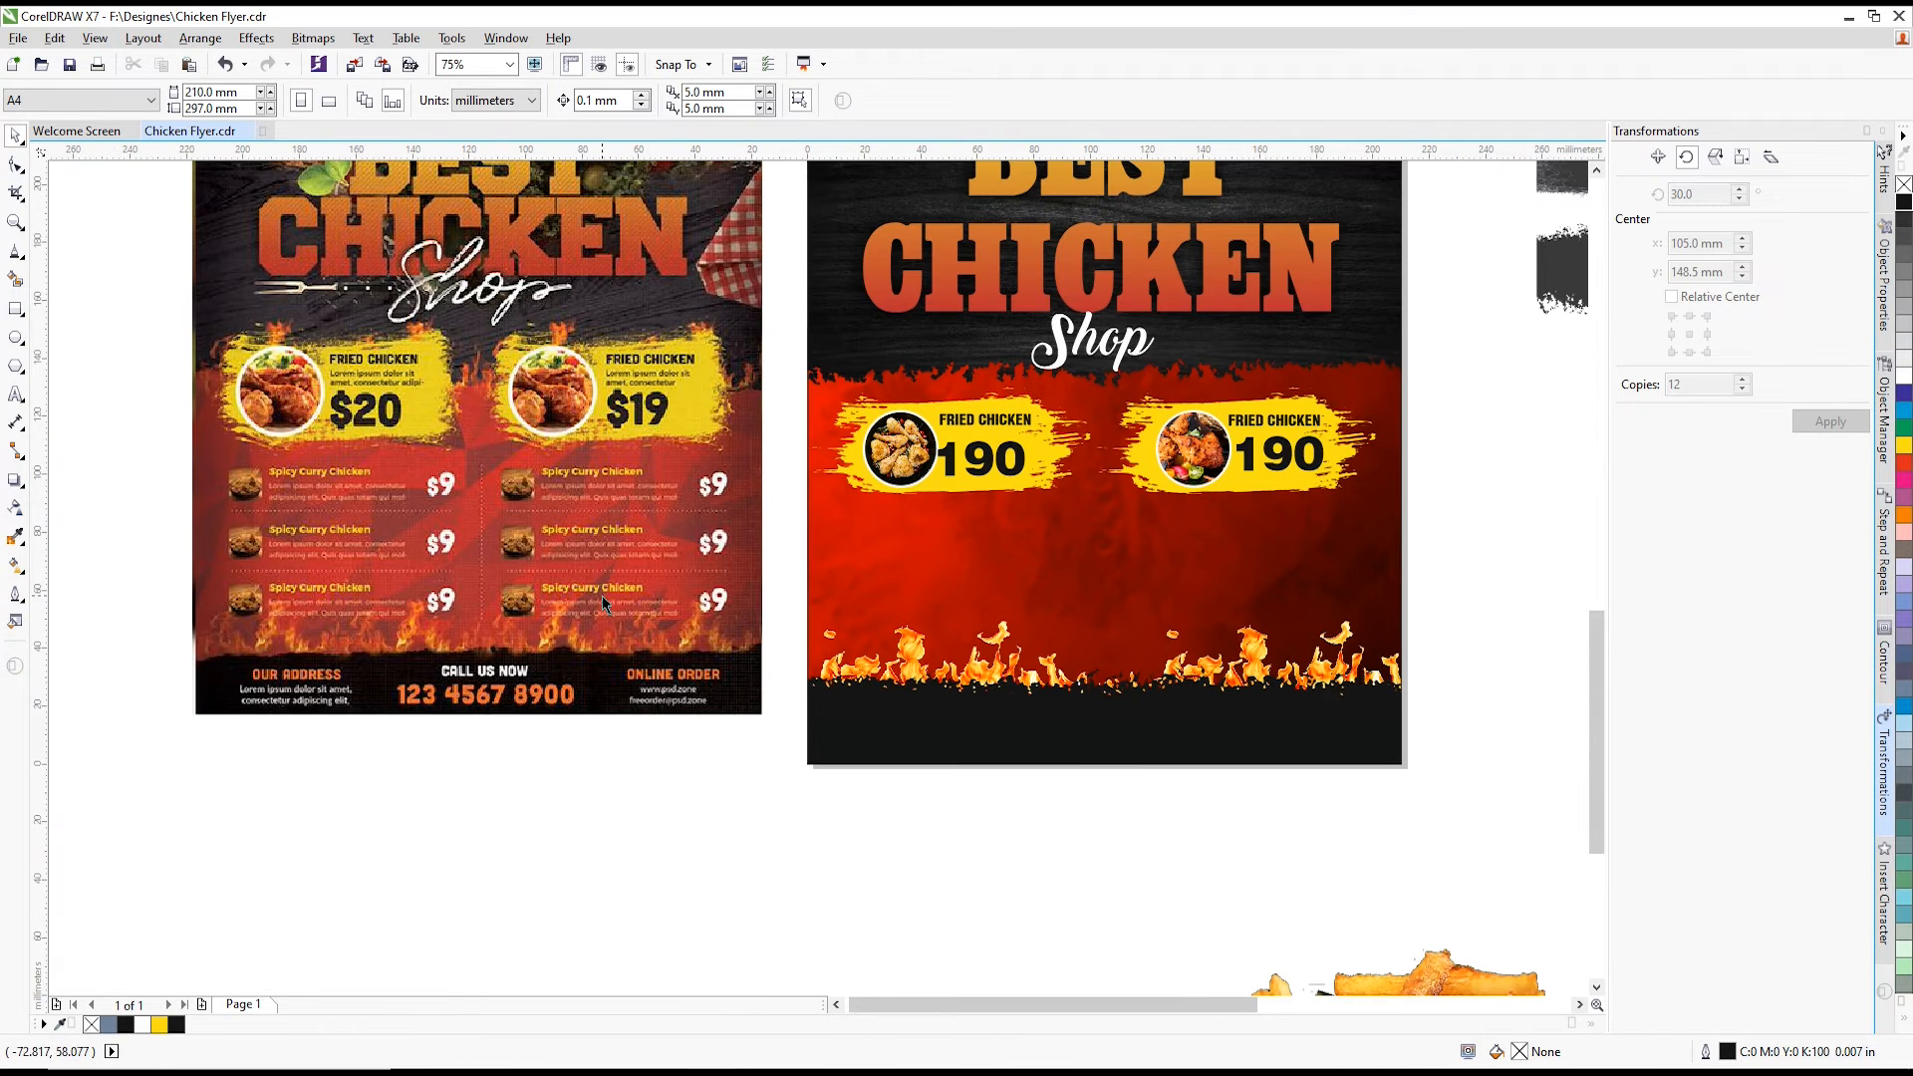
scroll(517, 559, down, 1)
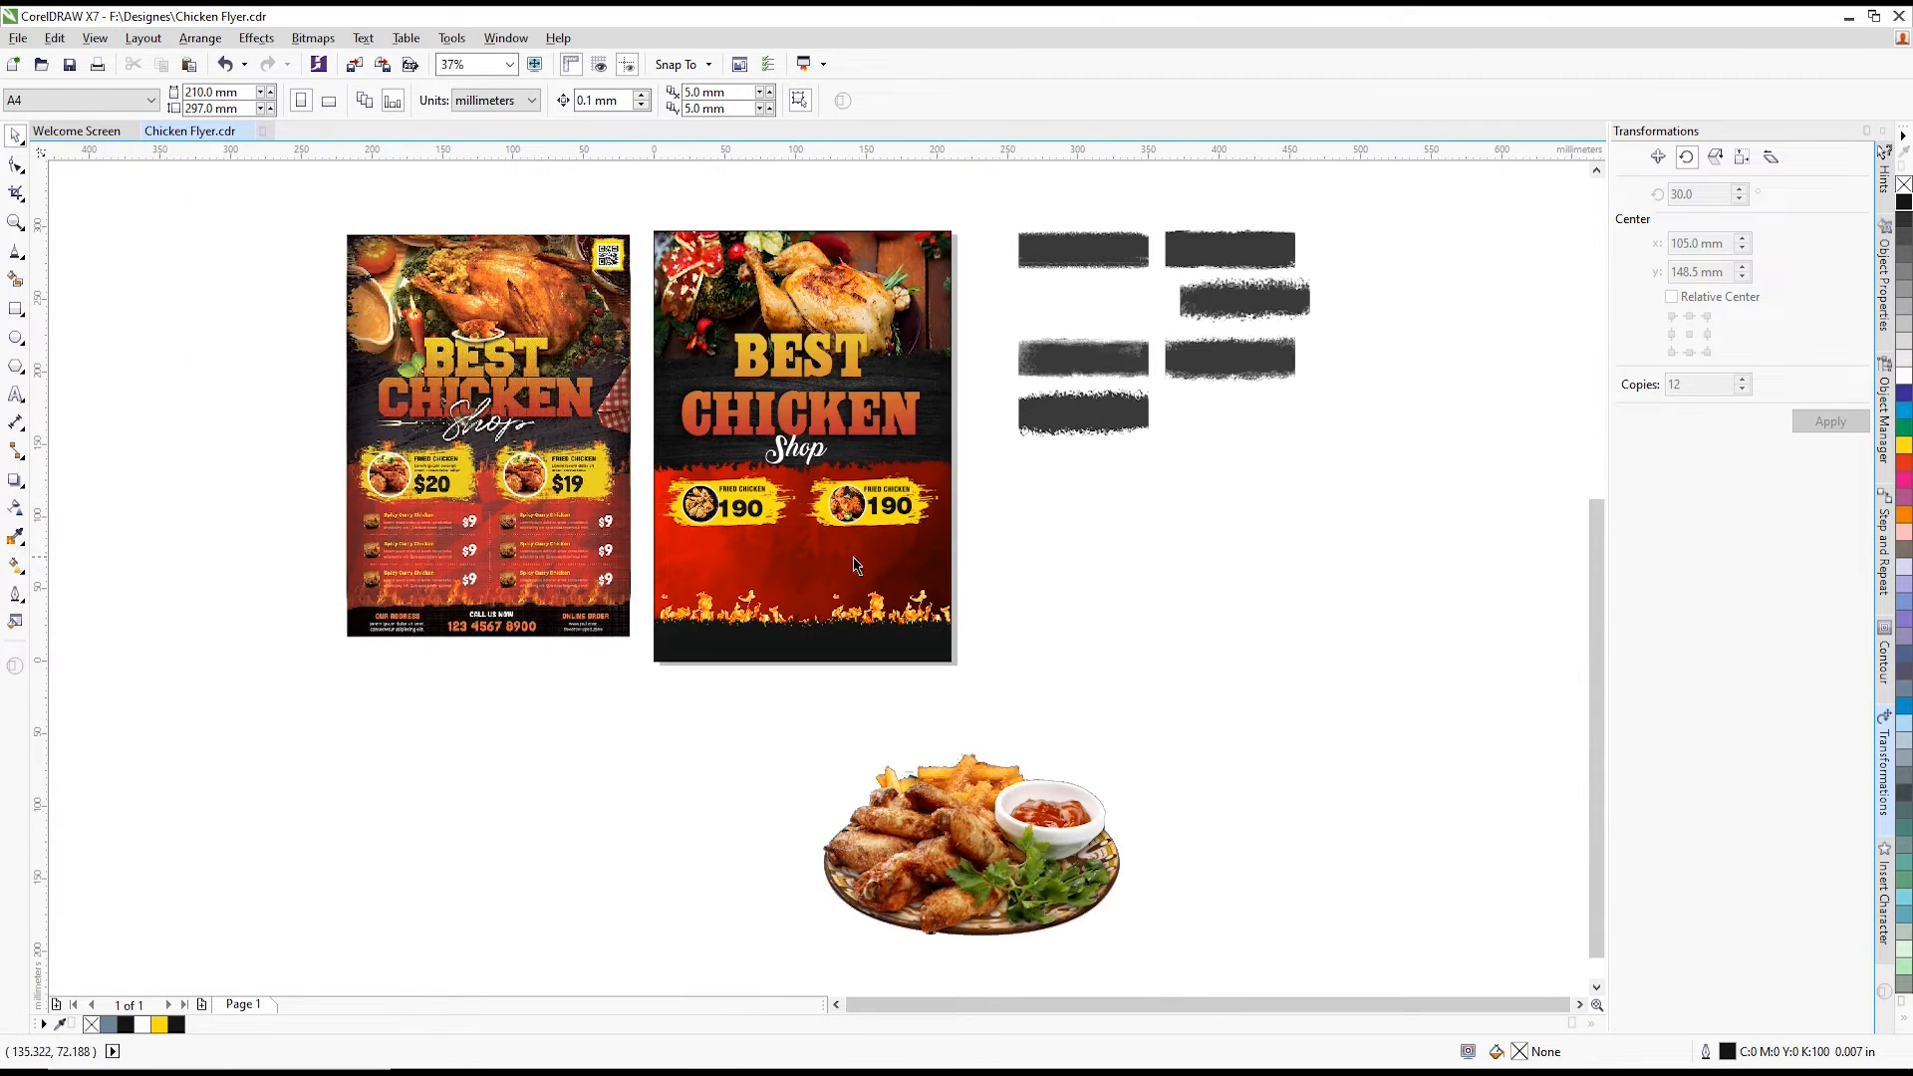
click(941, 624)
scroll(950, 607, up, 1)
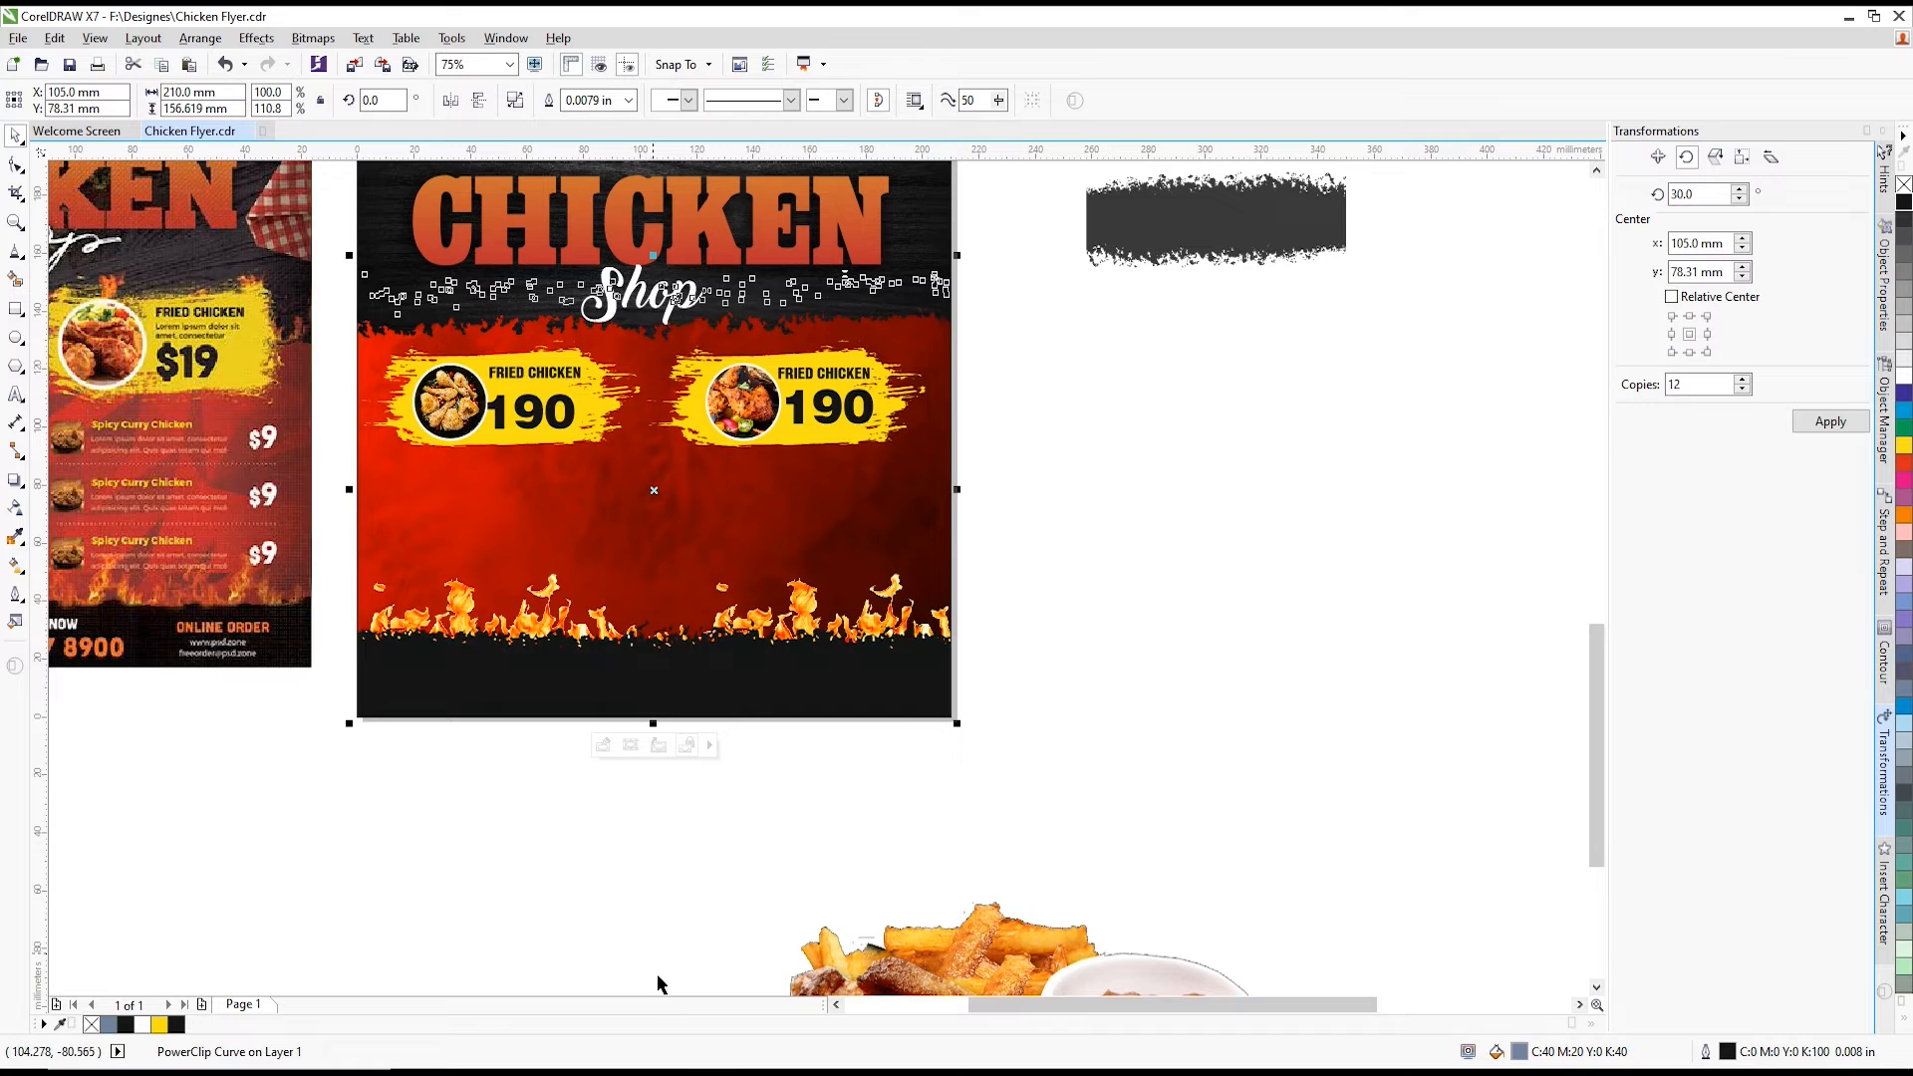
- Switch to Chrome and search Google Images for FIRE PNG, filtered to transparent images
click(737, 1071)
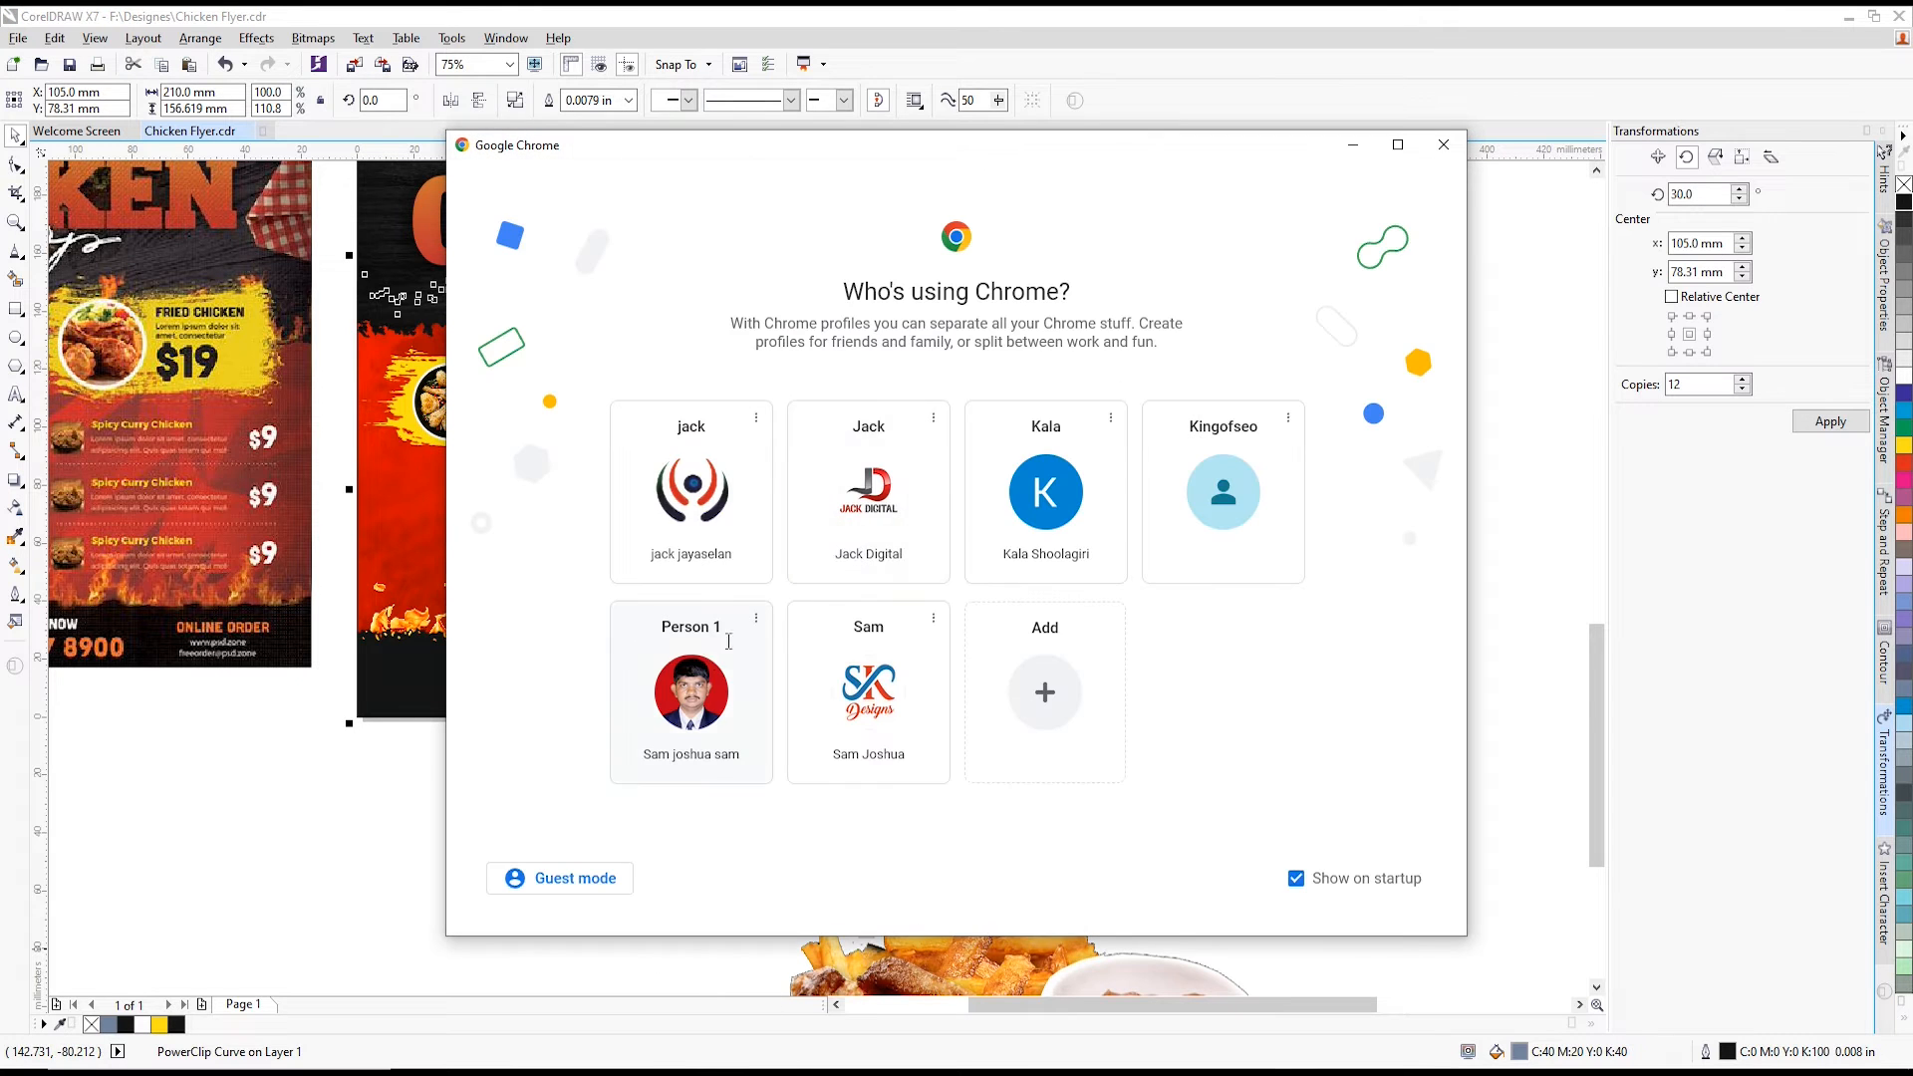
click(686, 683)
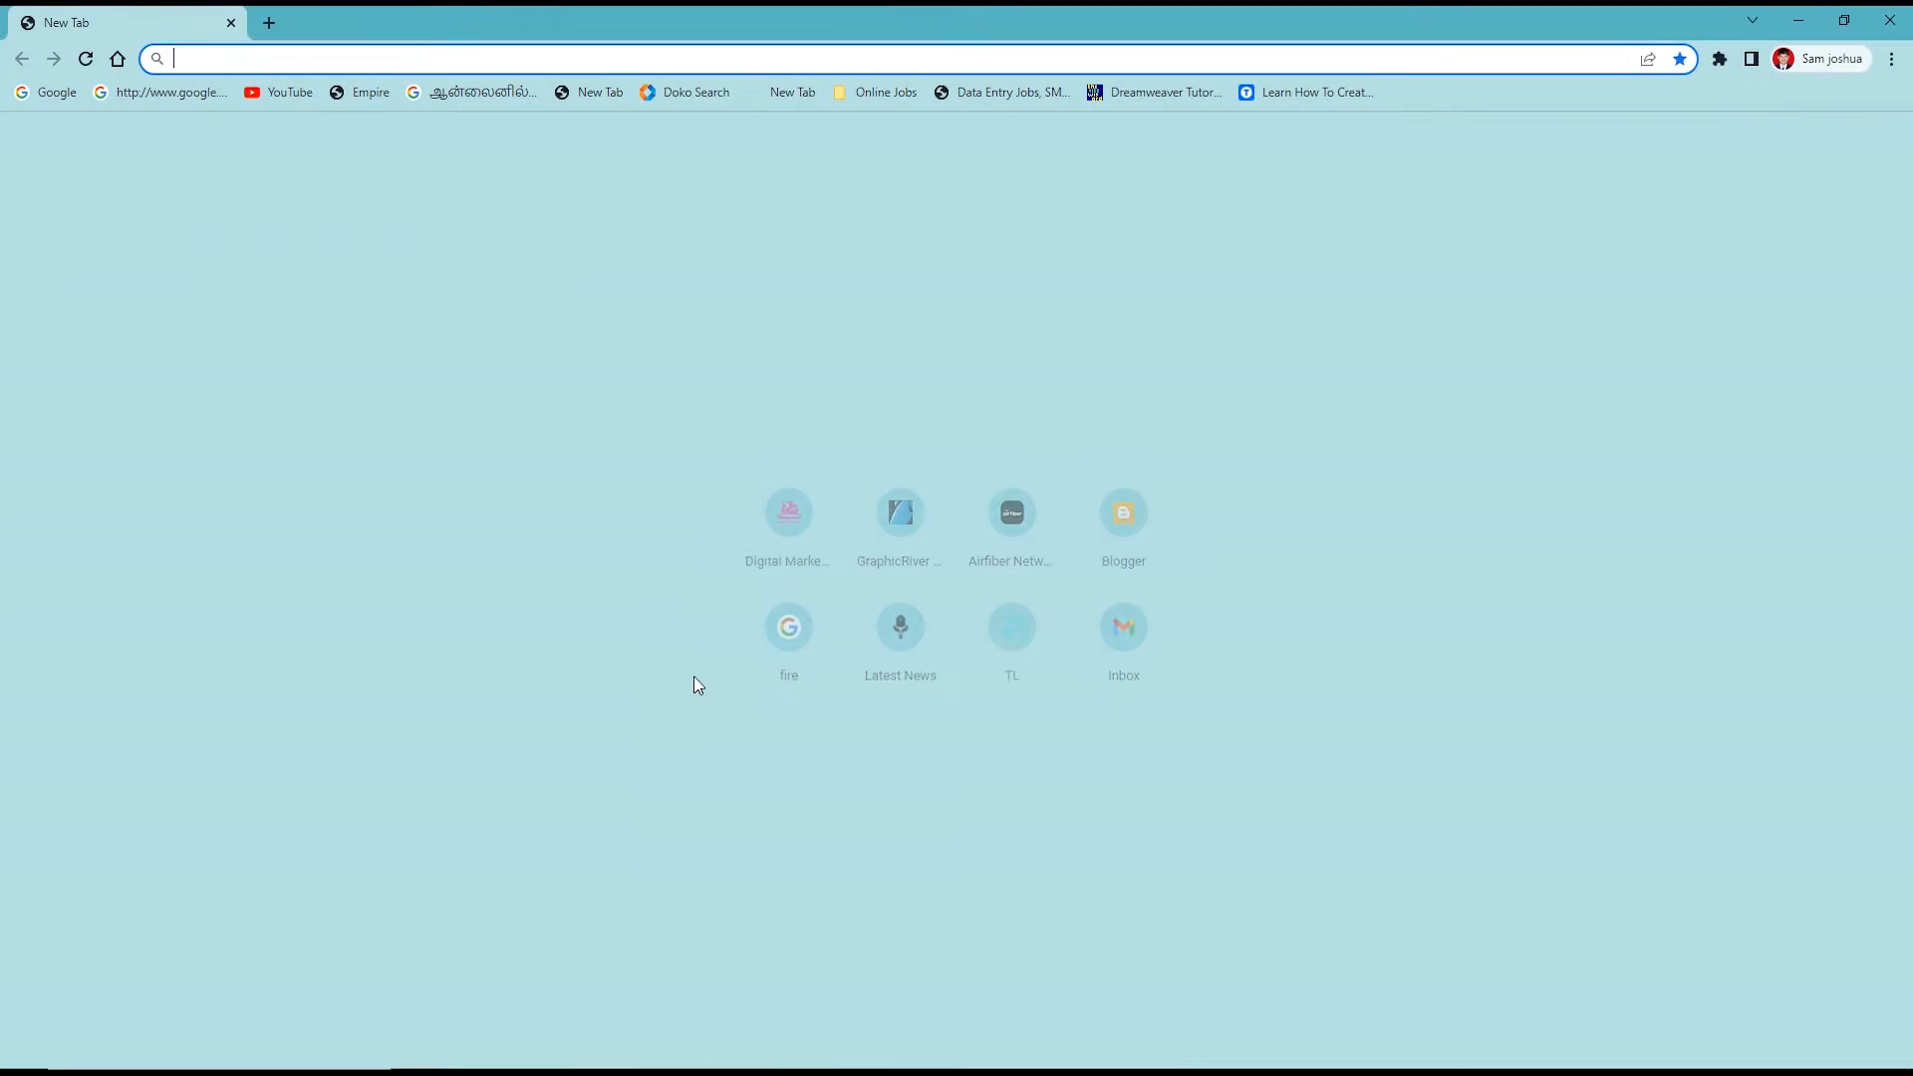
click(52, 92)
click(768, 520)
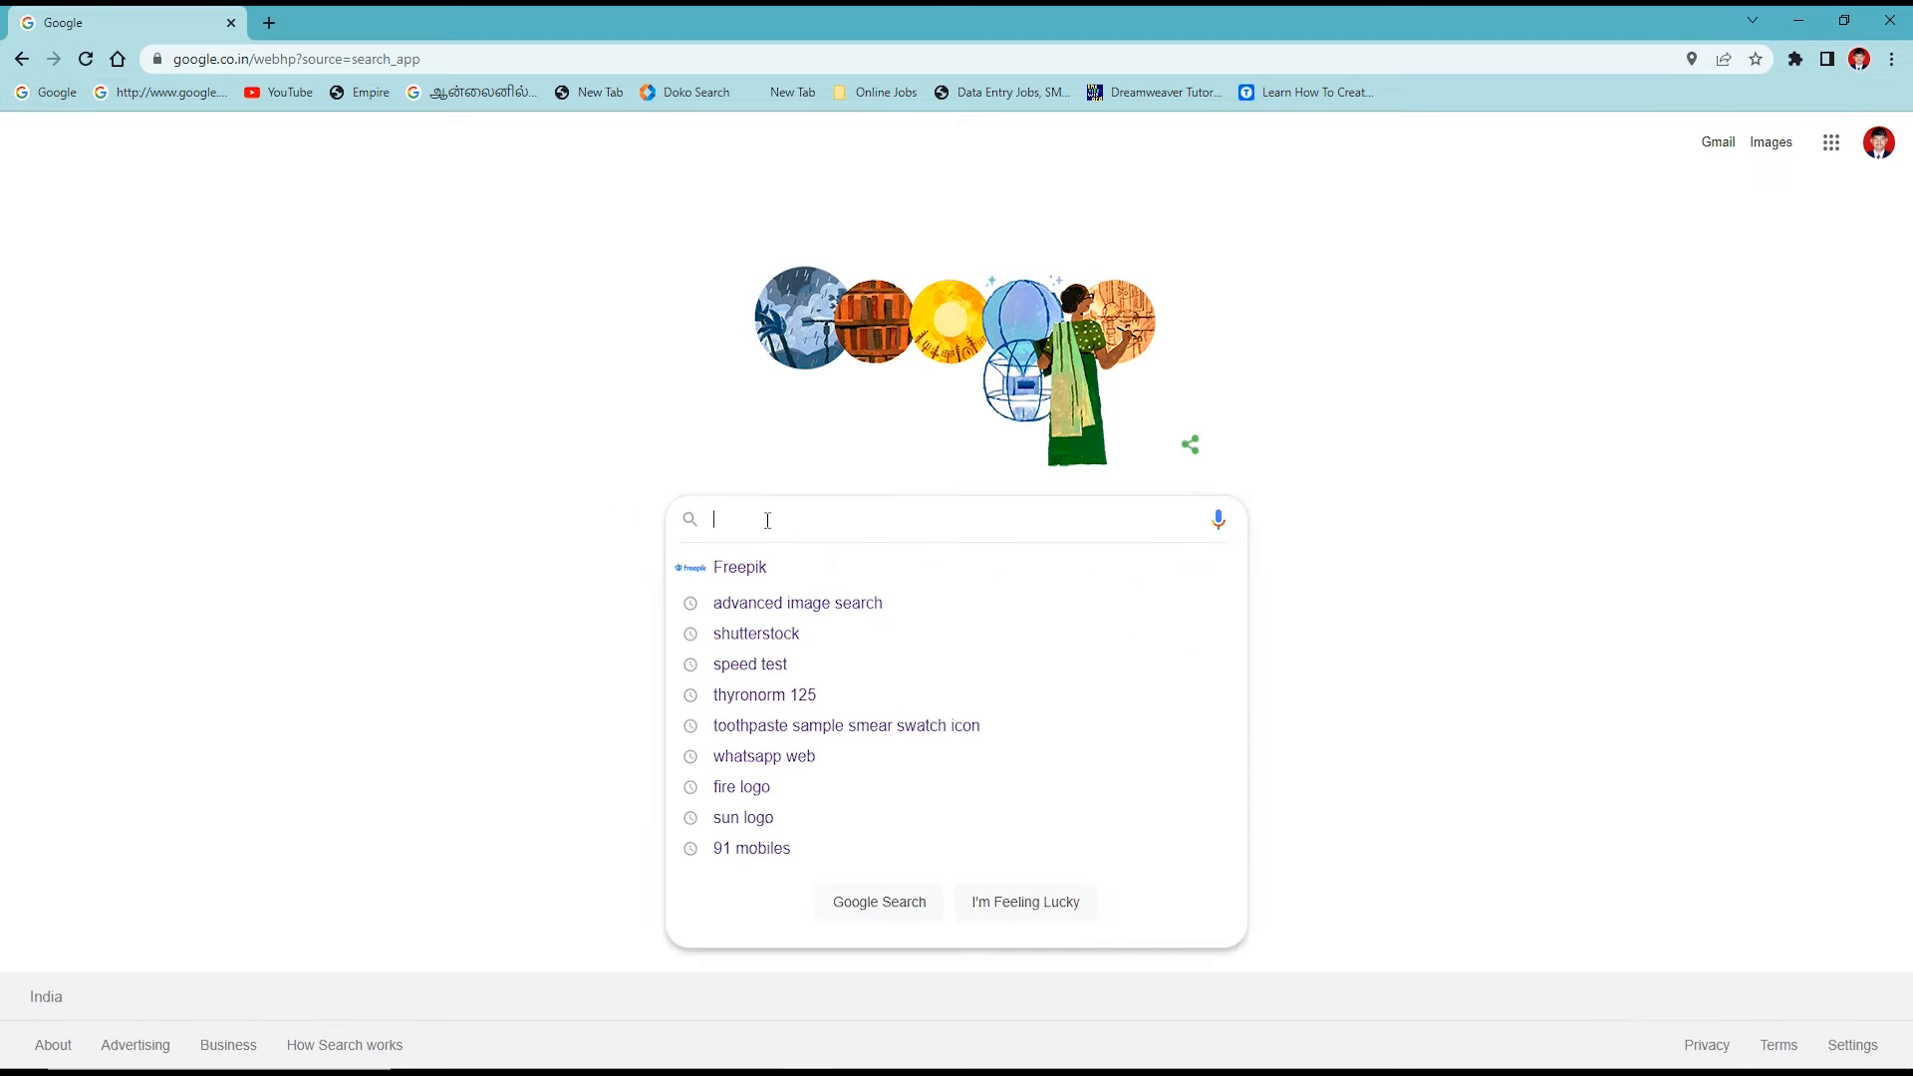
text(FIRE)
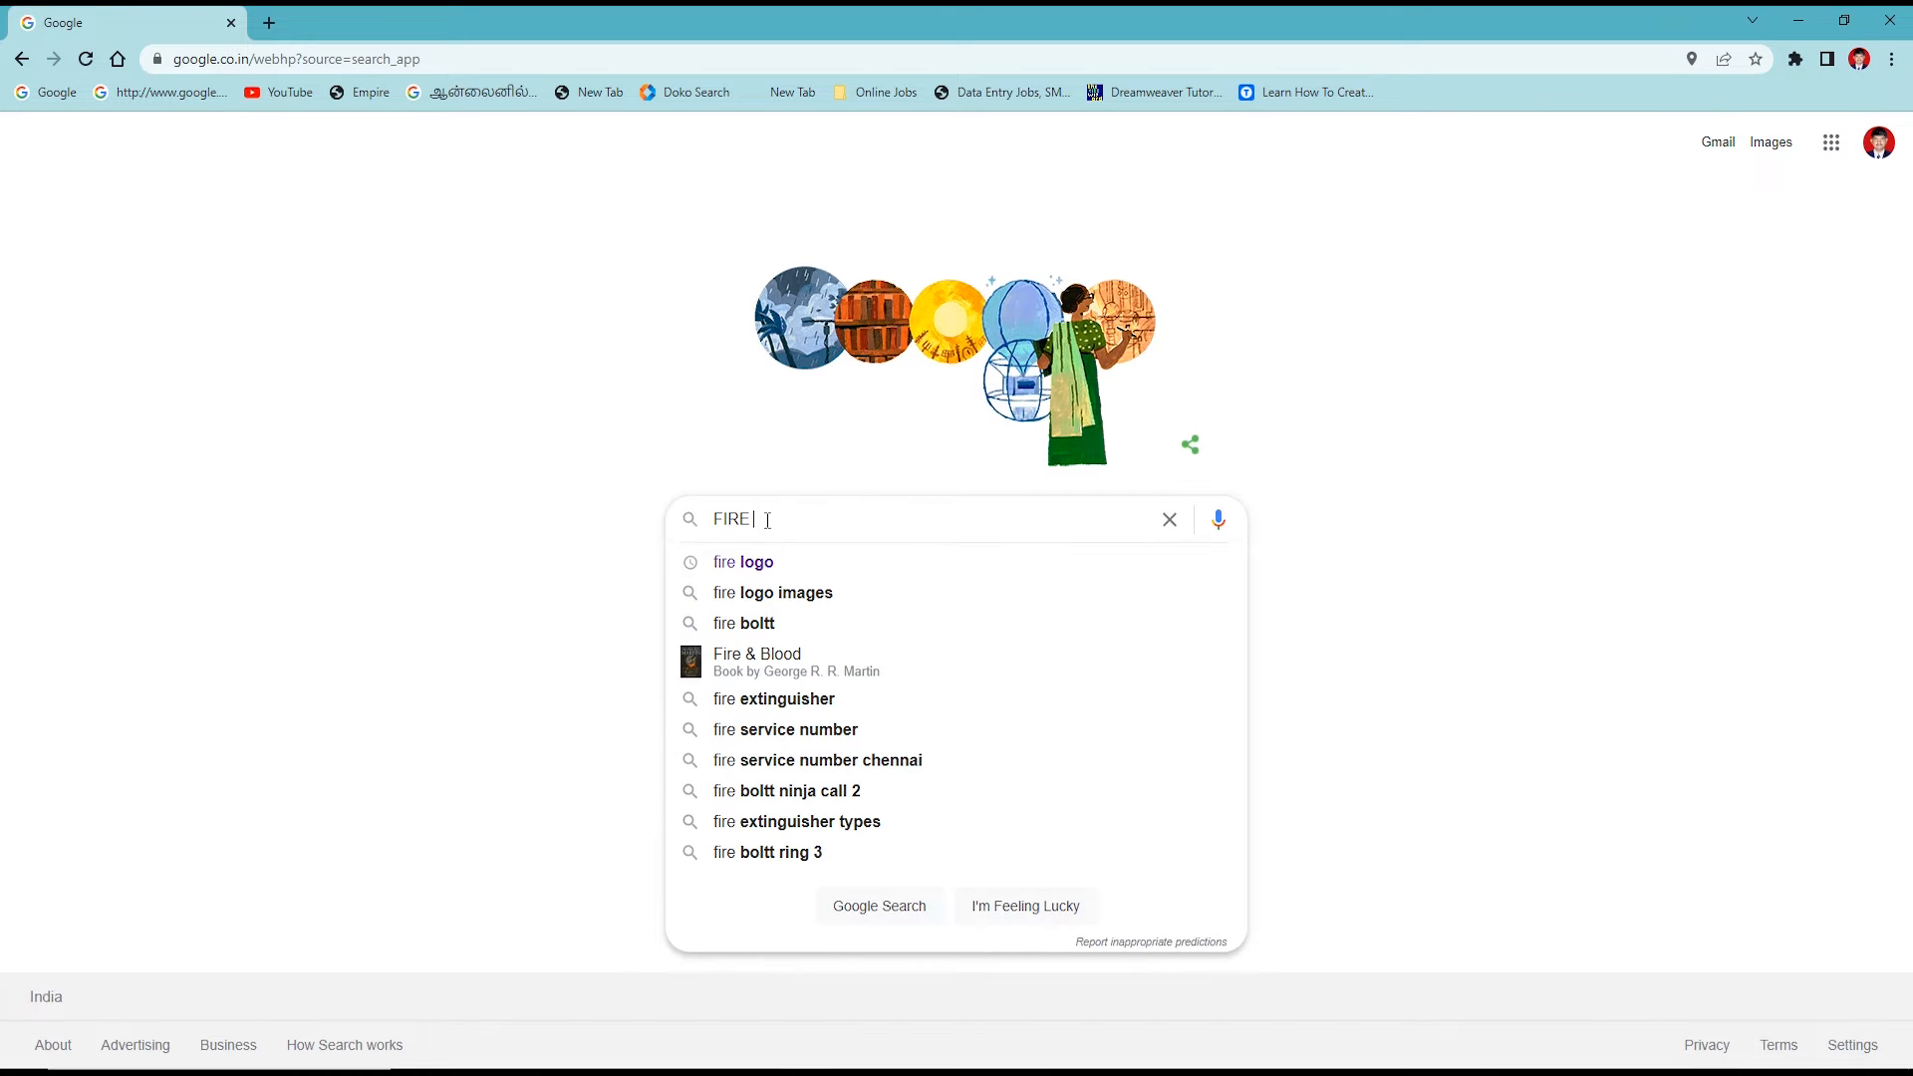
text( PNG)
key(Return)
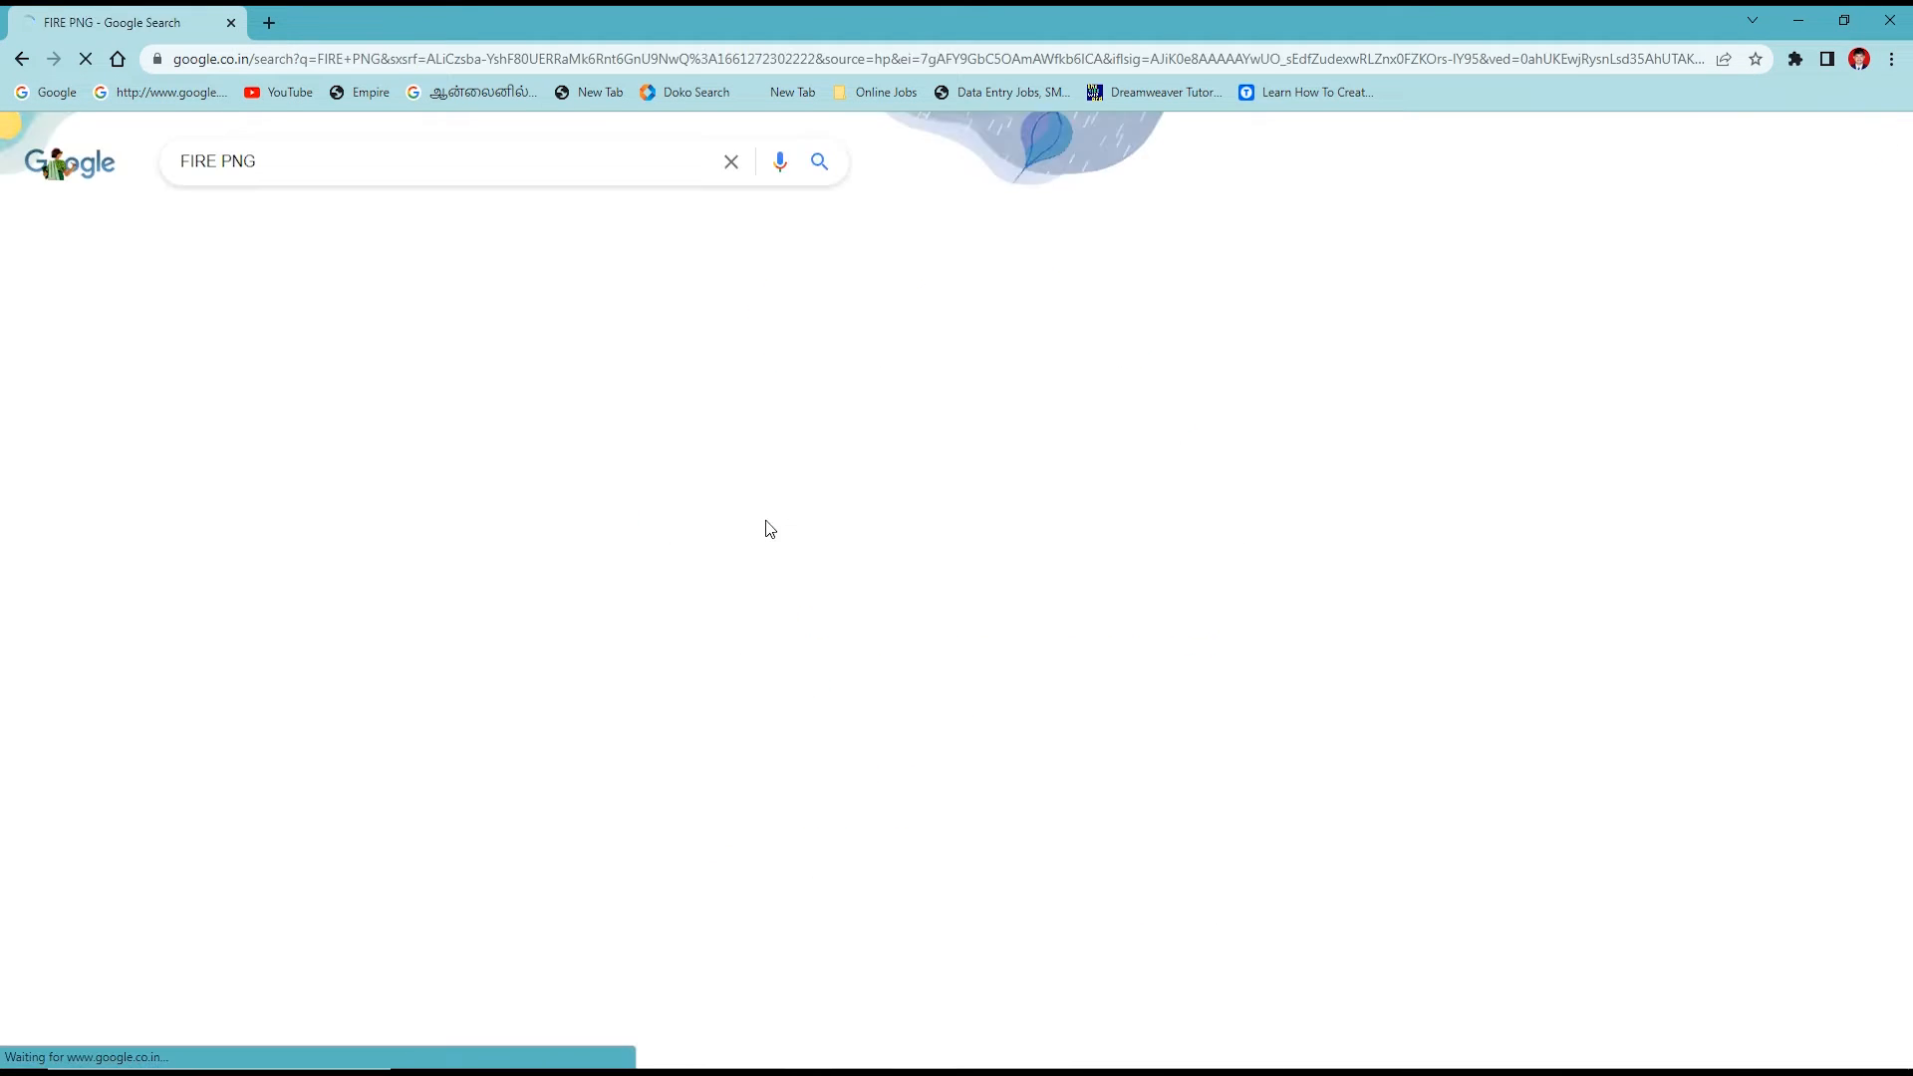
click(271, 221)
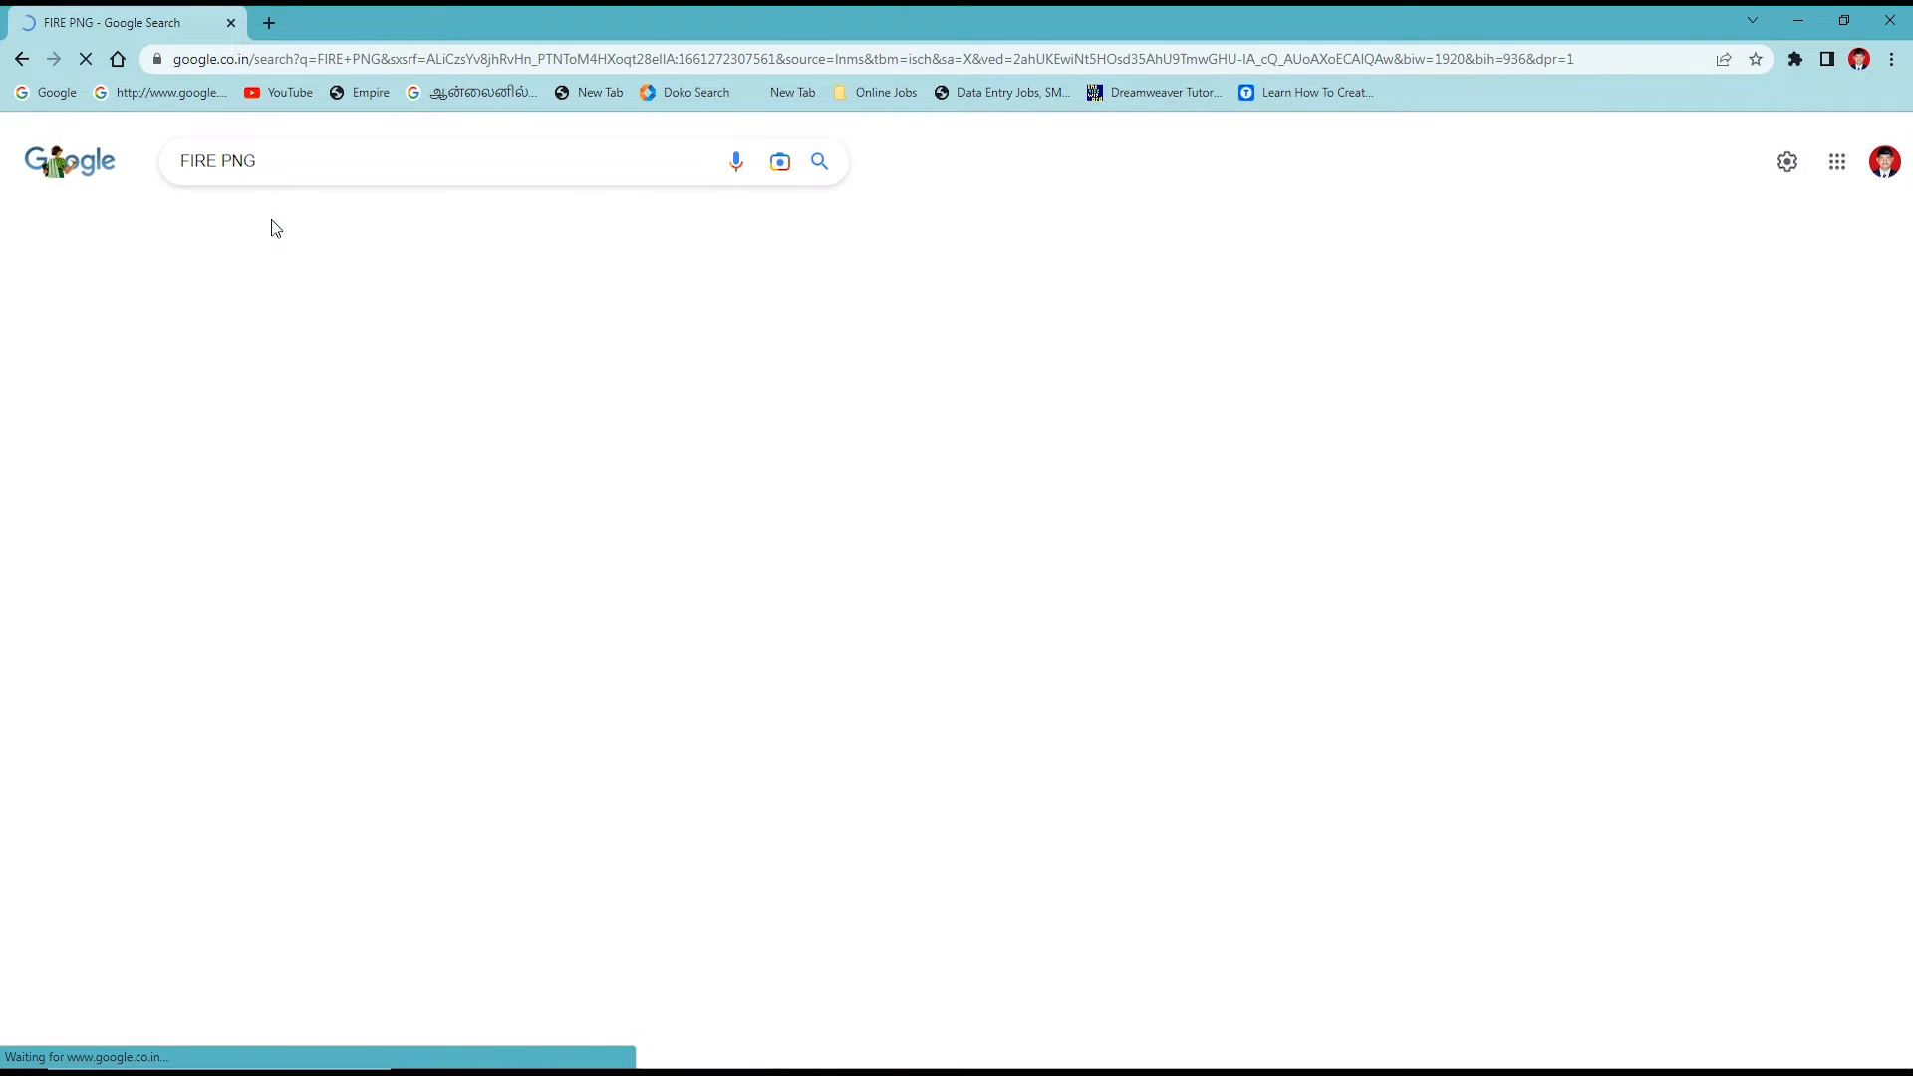
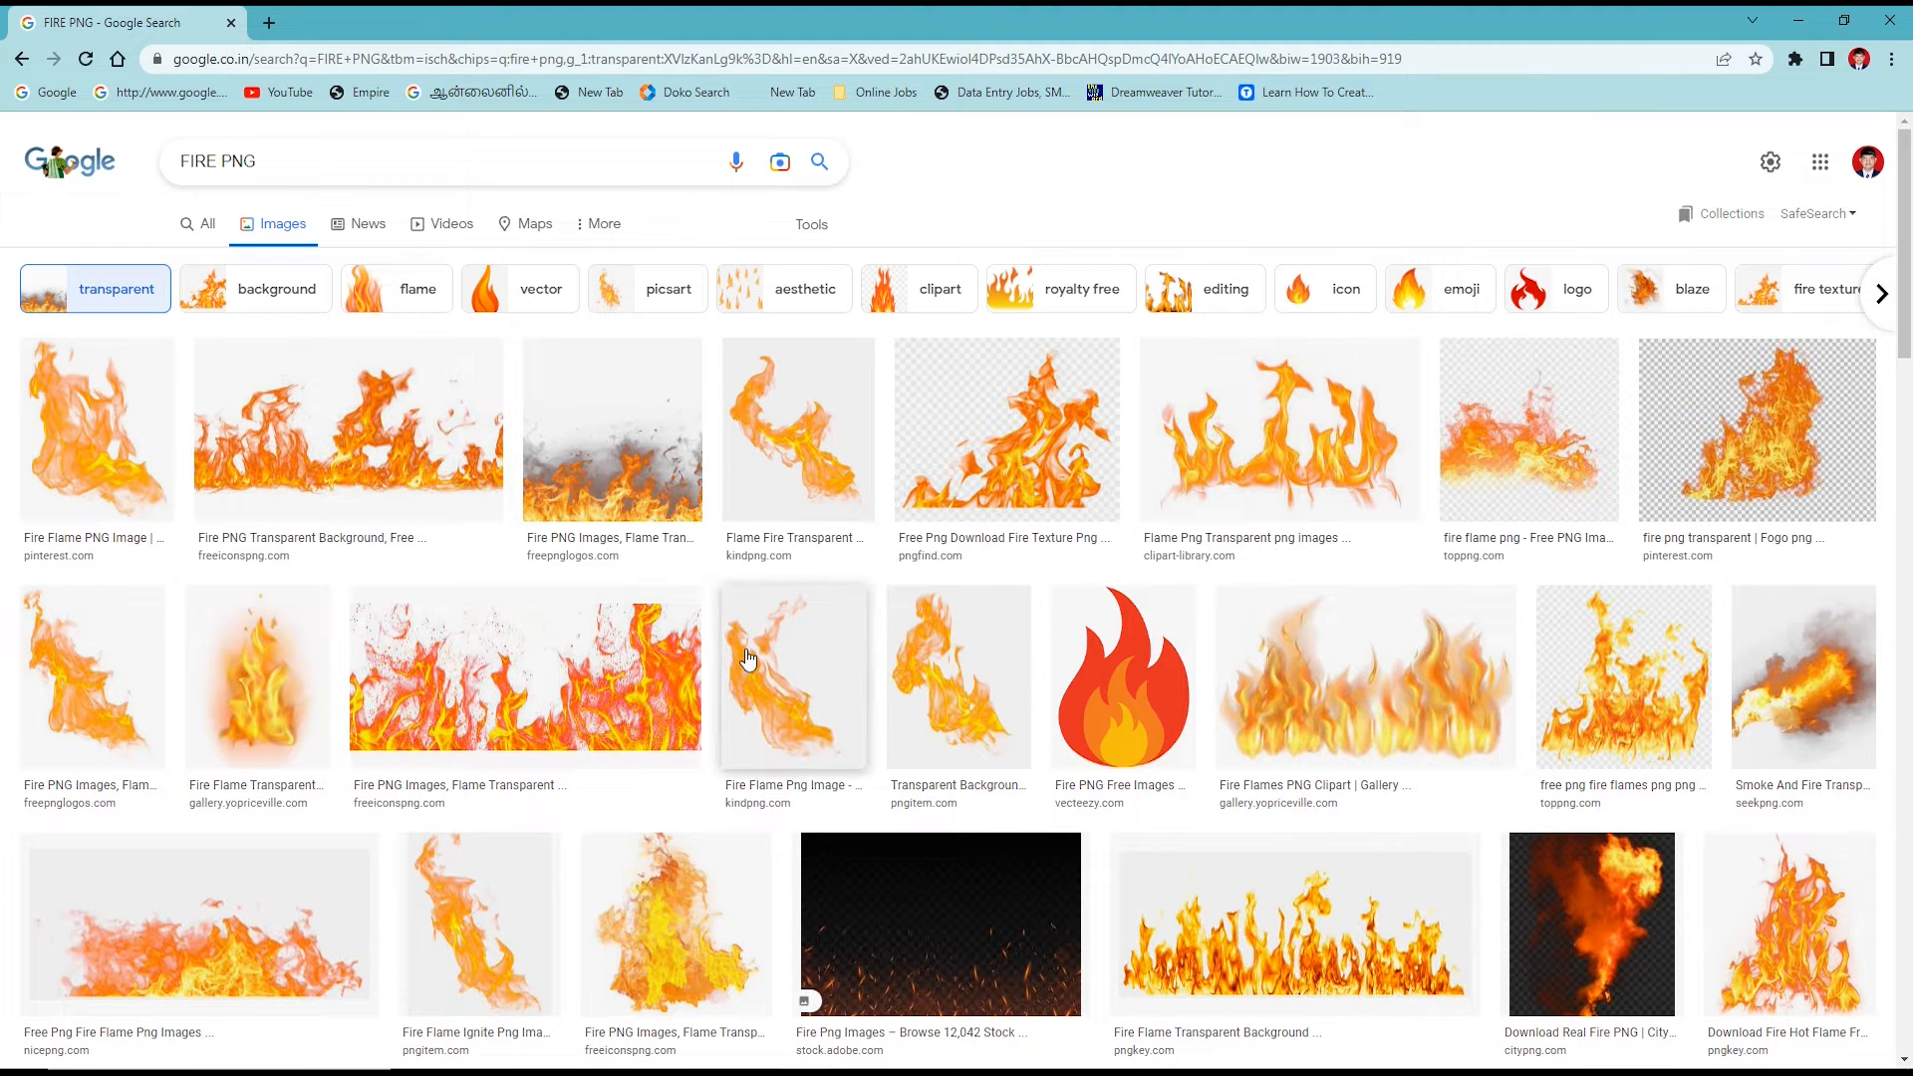
- Open the Gallery Yopriceville source page of the Fire Flames PNG Clipart image
scroll(1295, 687, down, 3)
click(1330, 391)
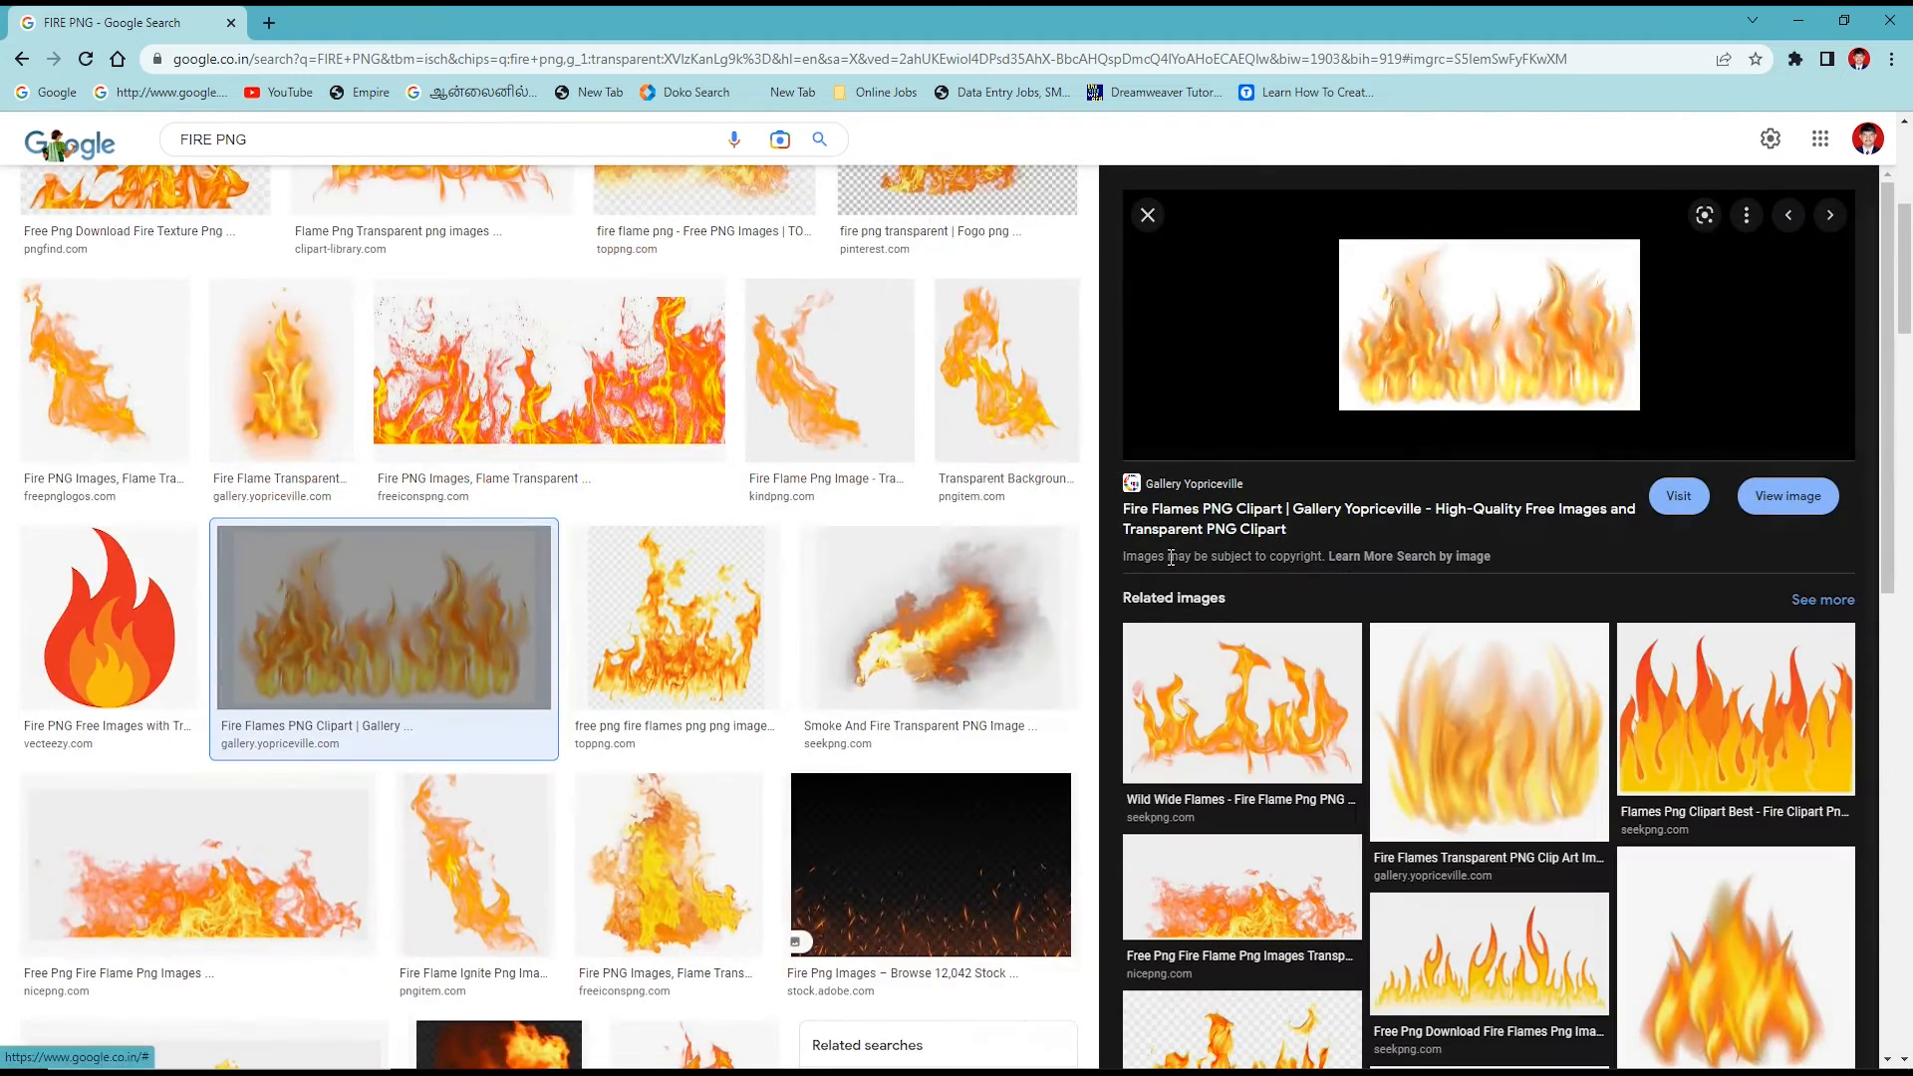
click(1661, 495)
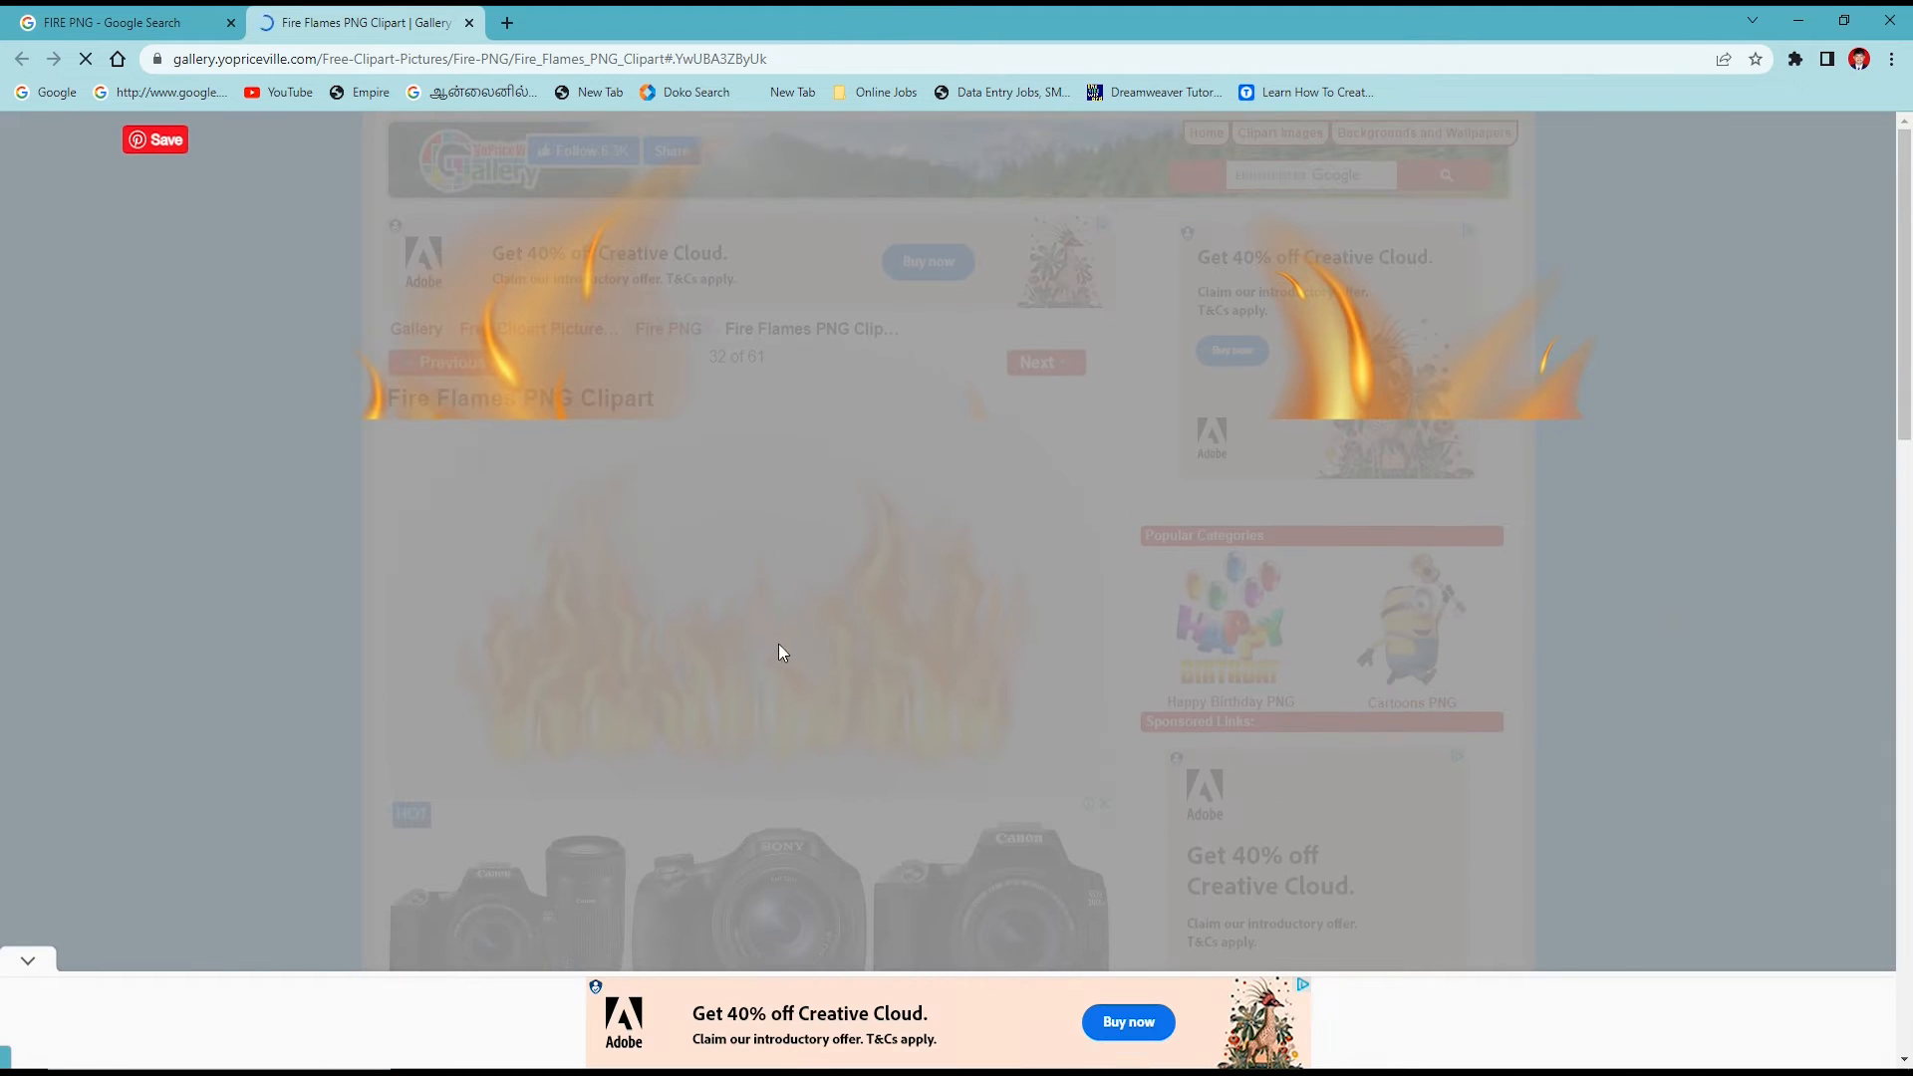
- Save the flames image as the PNG file Fire_Flames_PNG_Clipart in New folder (2)
scroll(859, 598, down, 3)
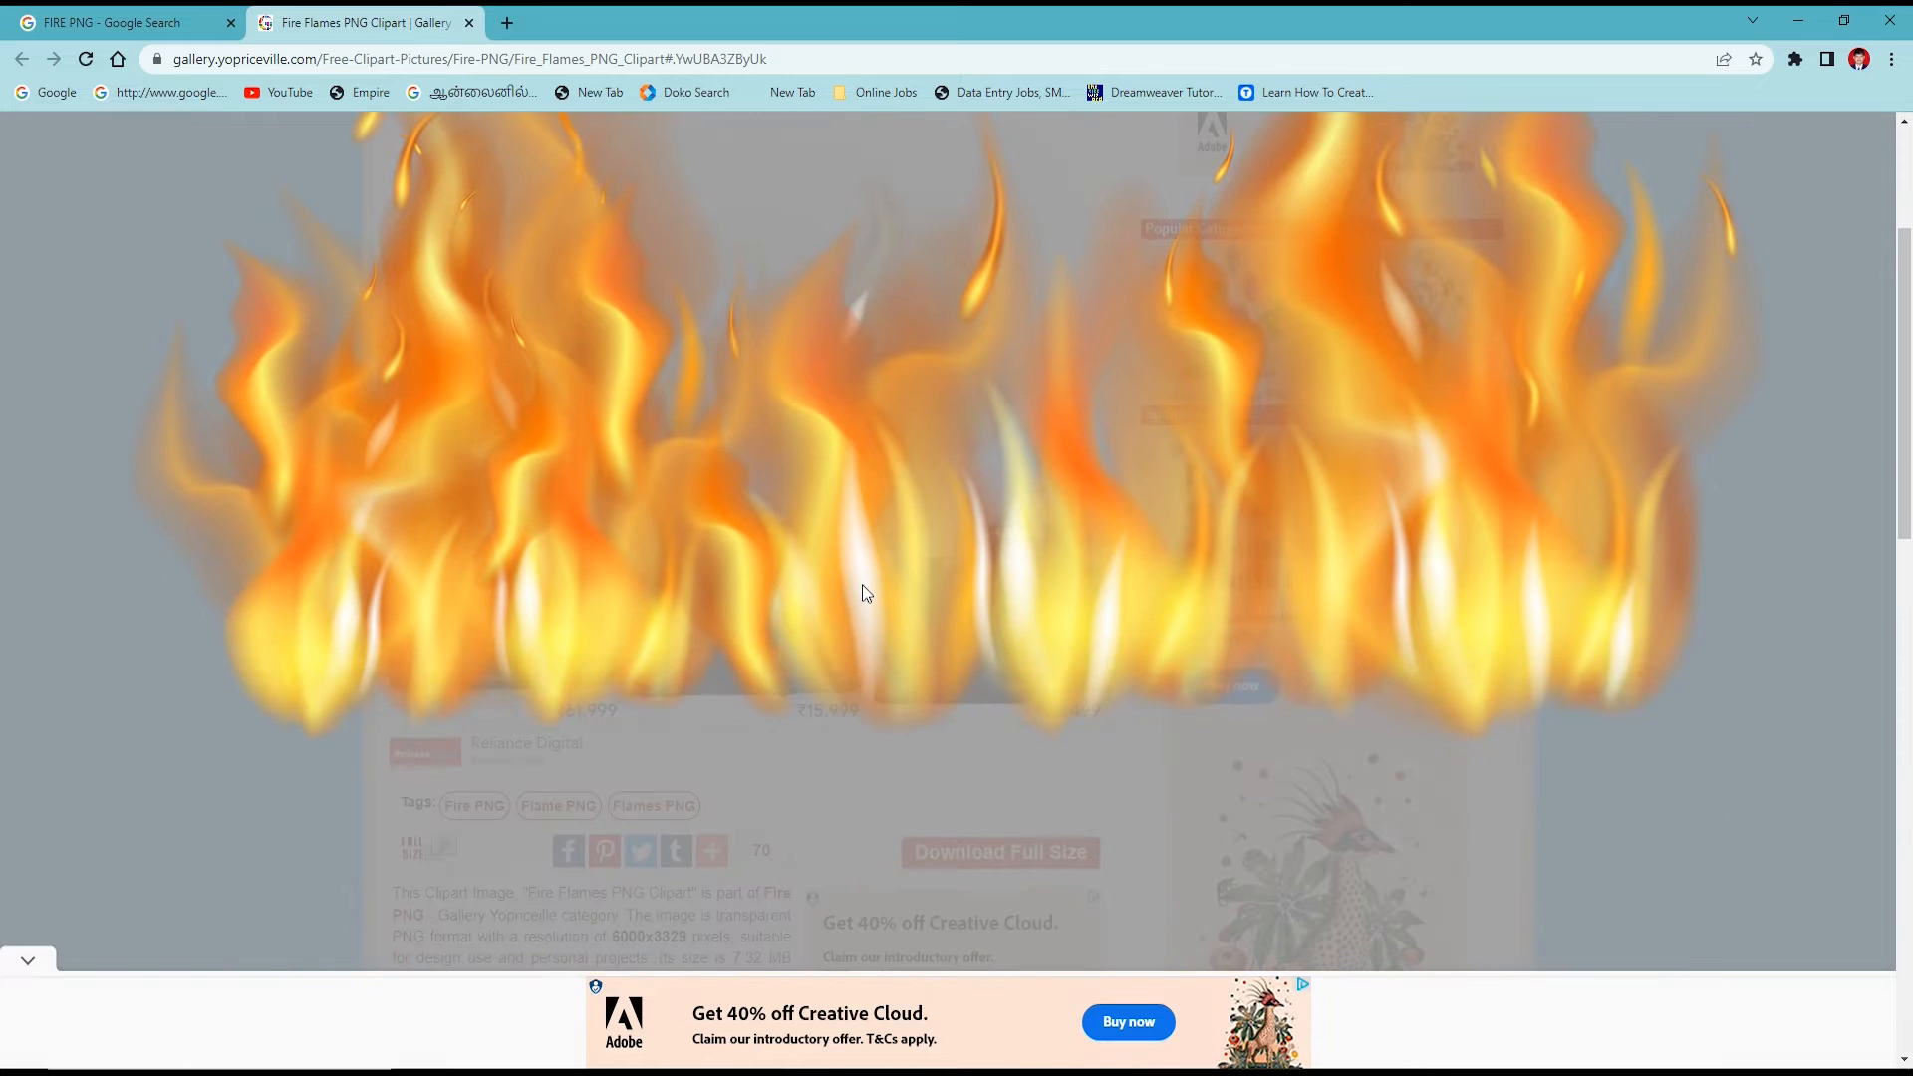
right_click(906, 564)
click(987, 600)
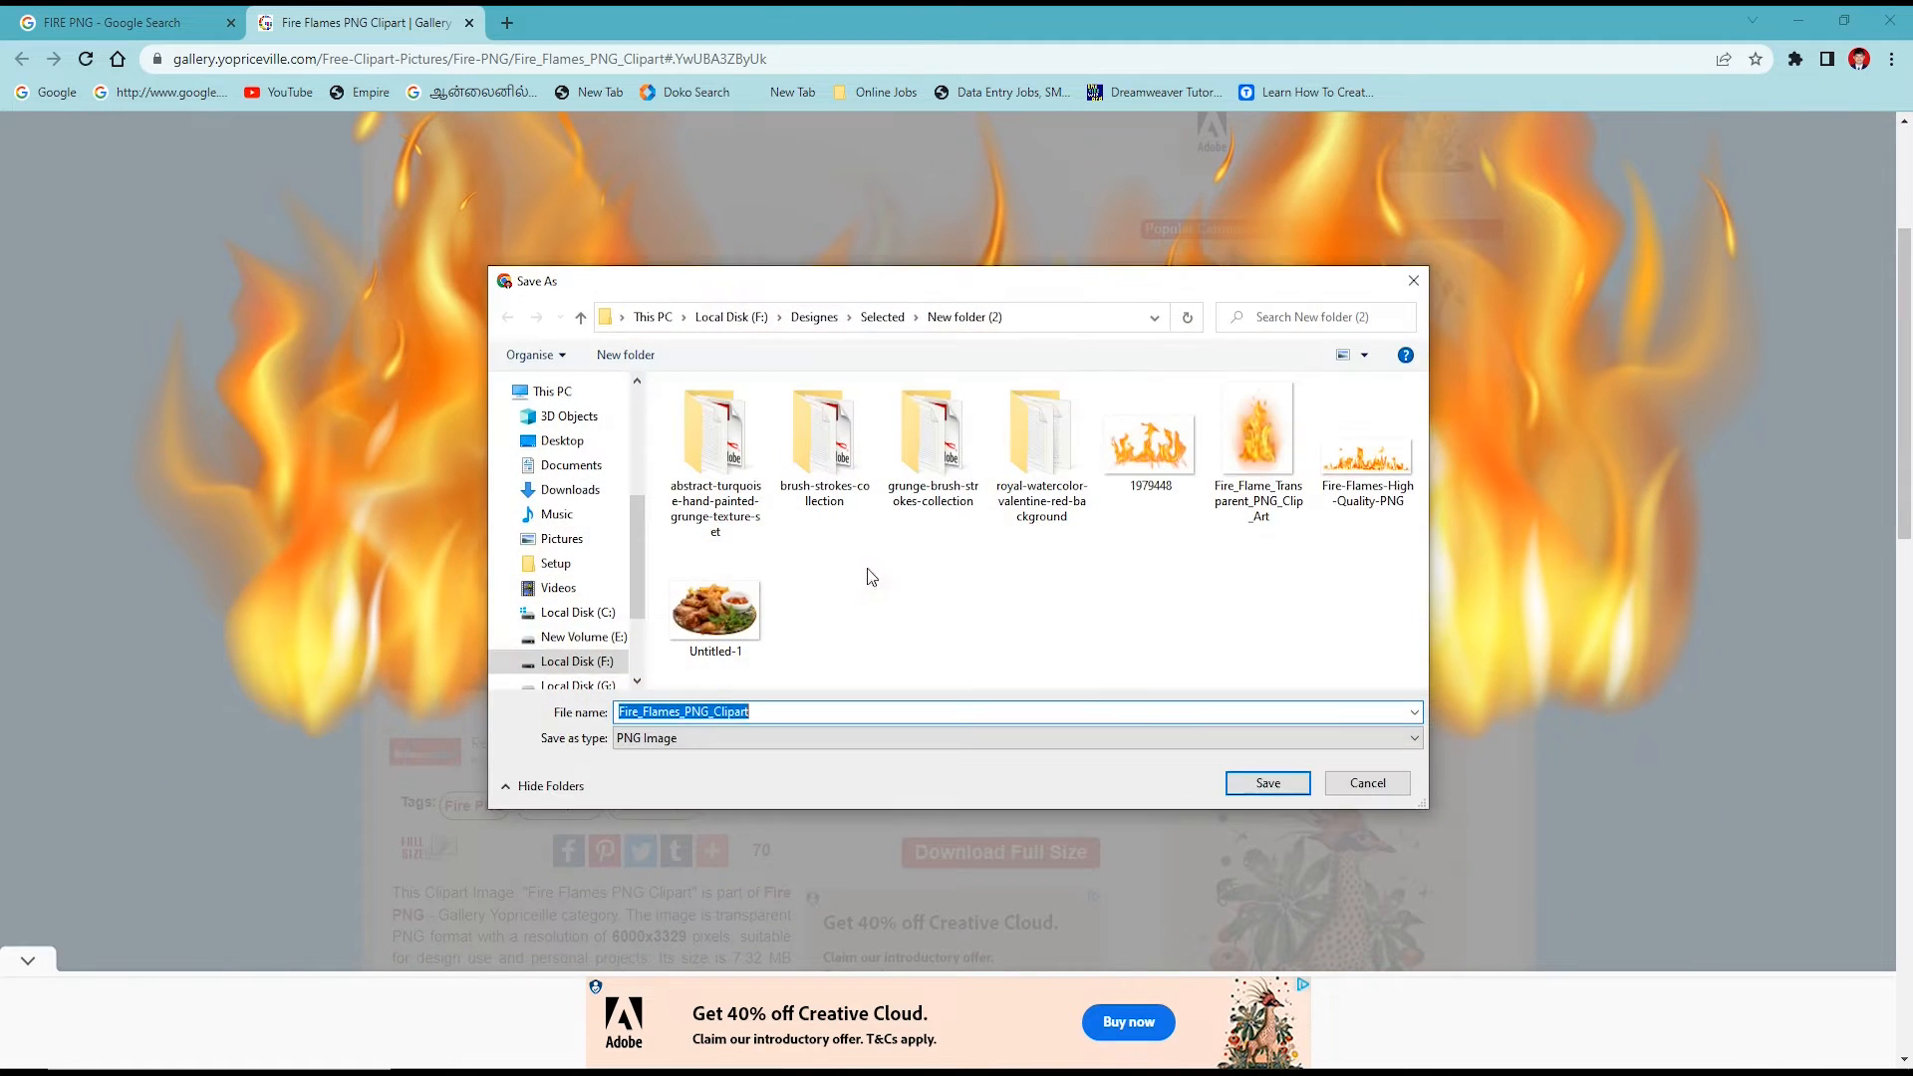
click(1268, 783)
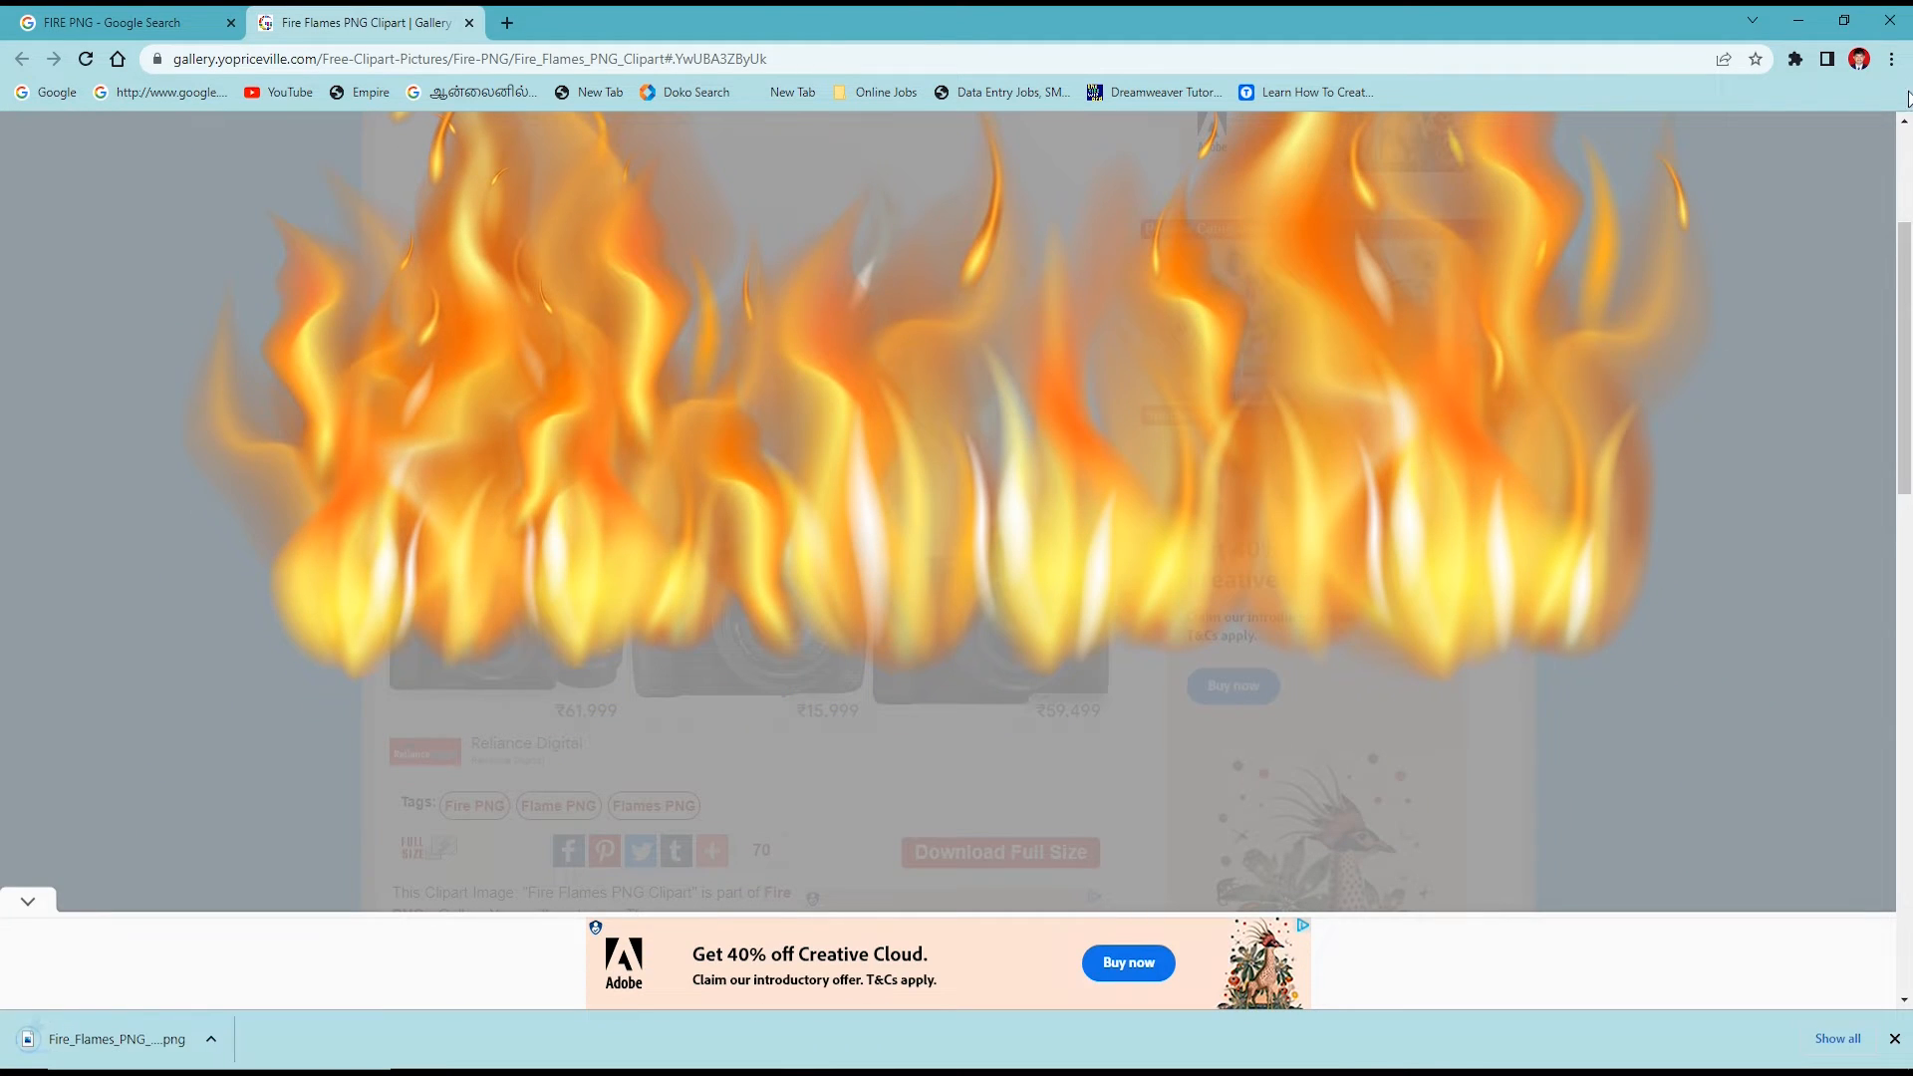
- Show the downloaded Fire_Flames_PNG_Clipart file in its folder and maximize the folder window
click(1890, 59)
click(1782, 201)
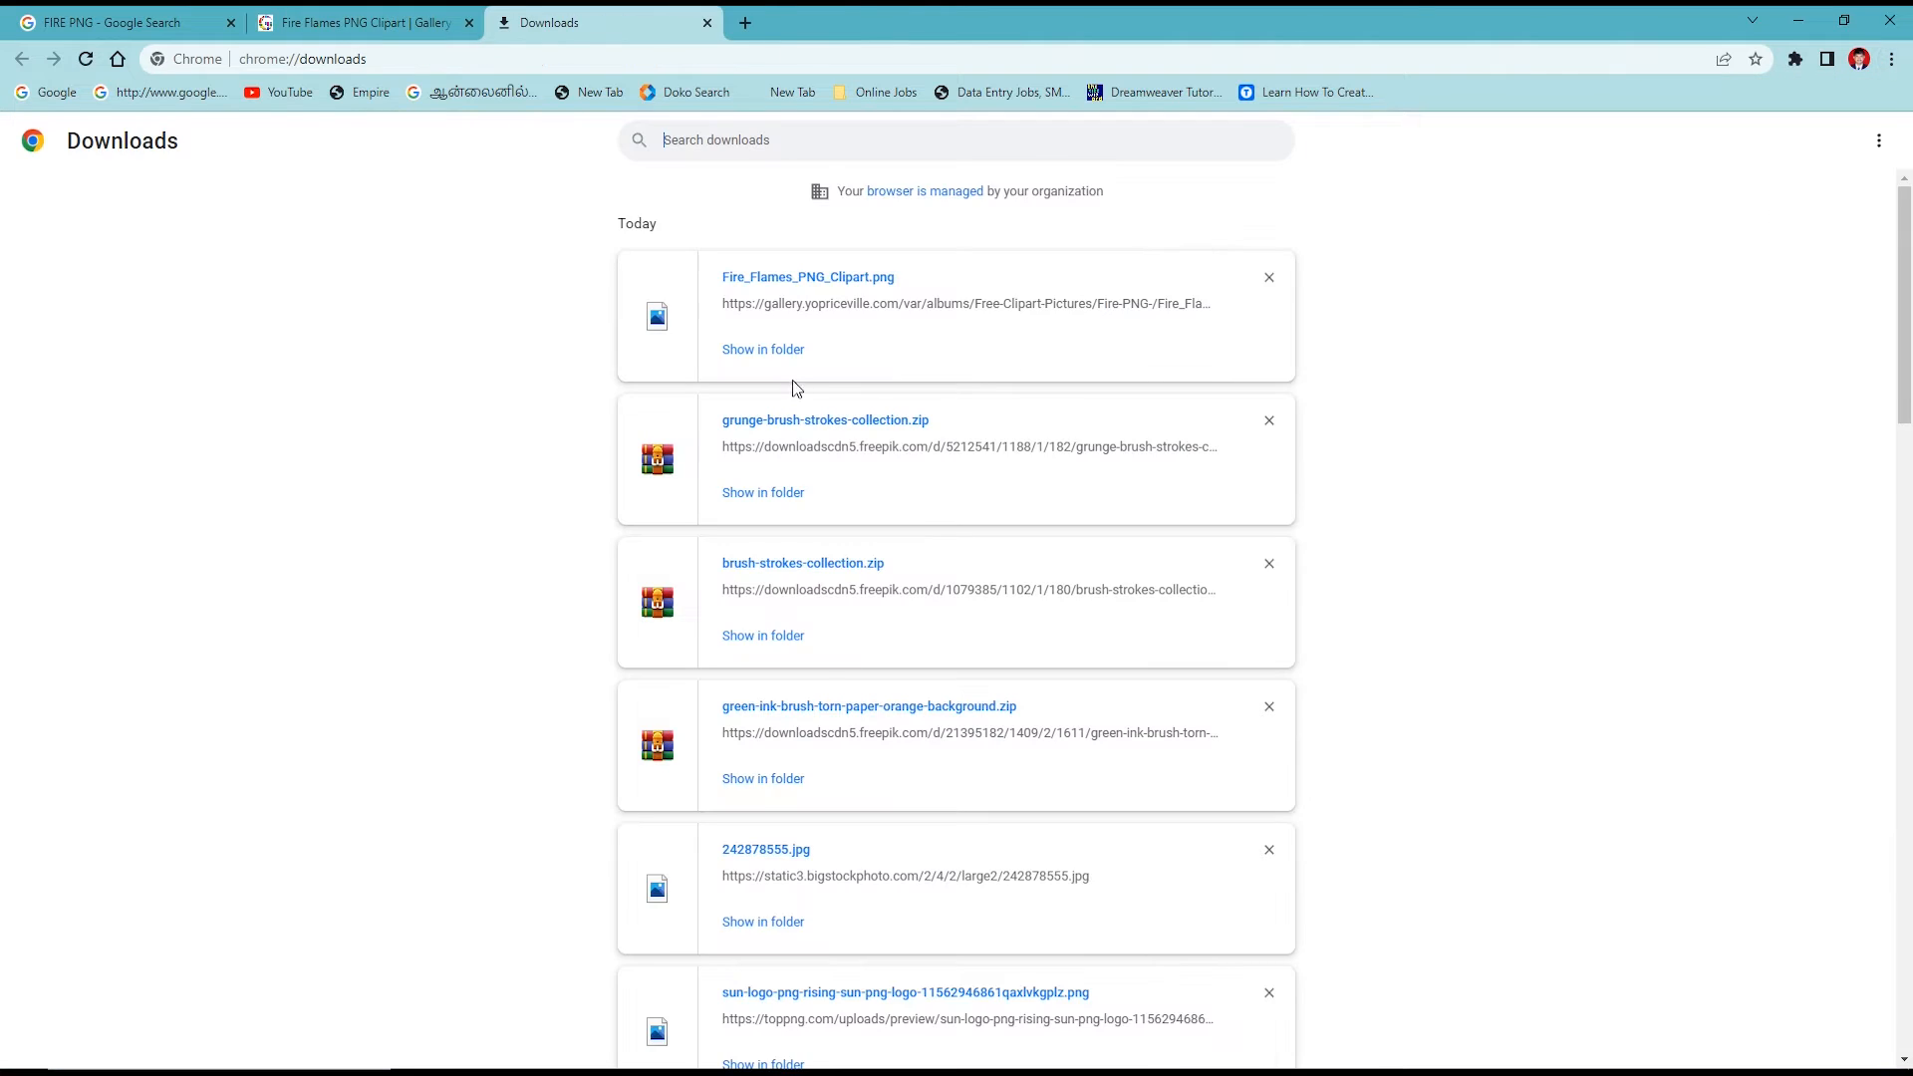
click(770, 351)
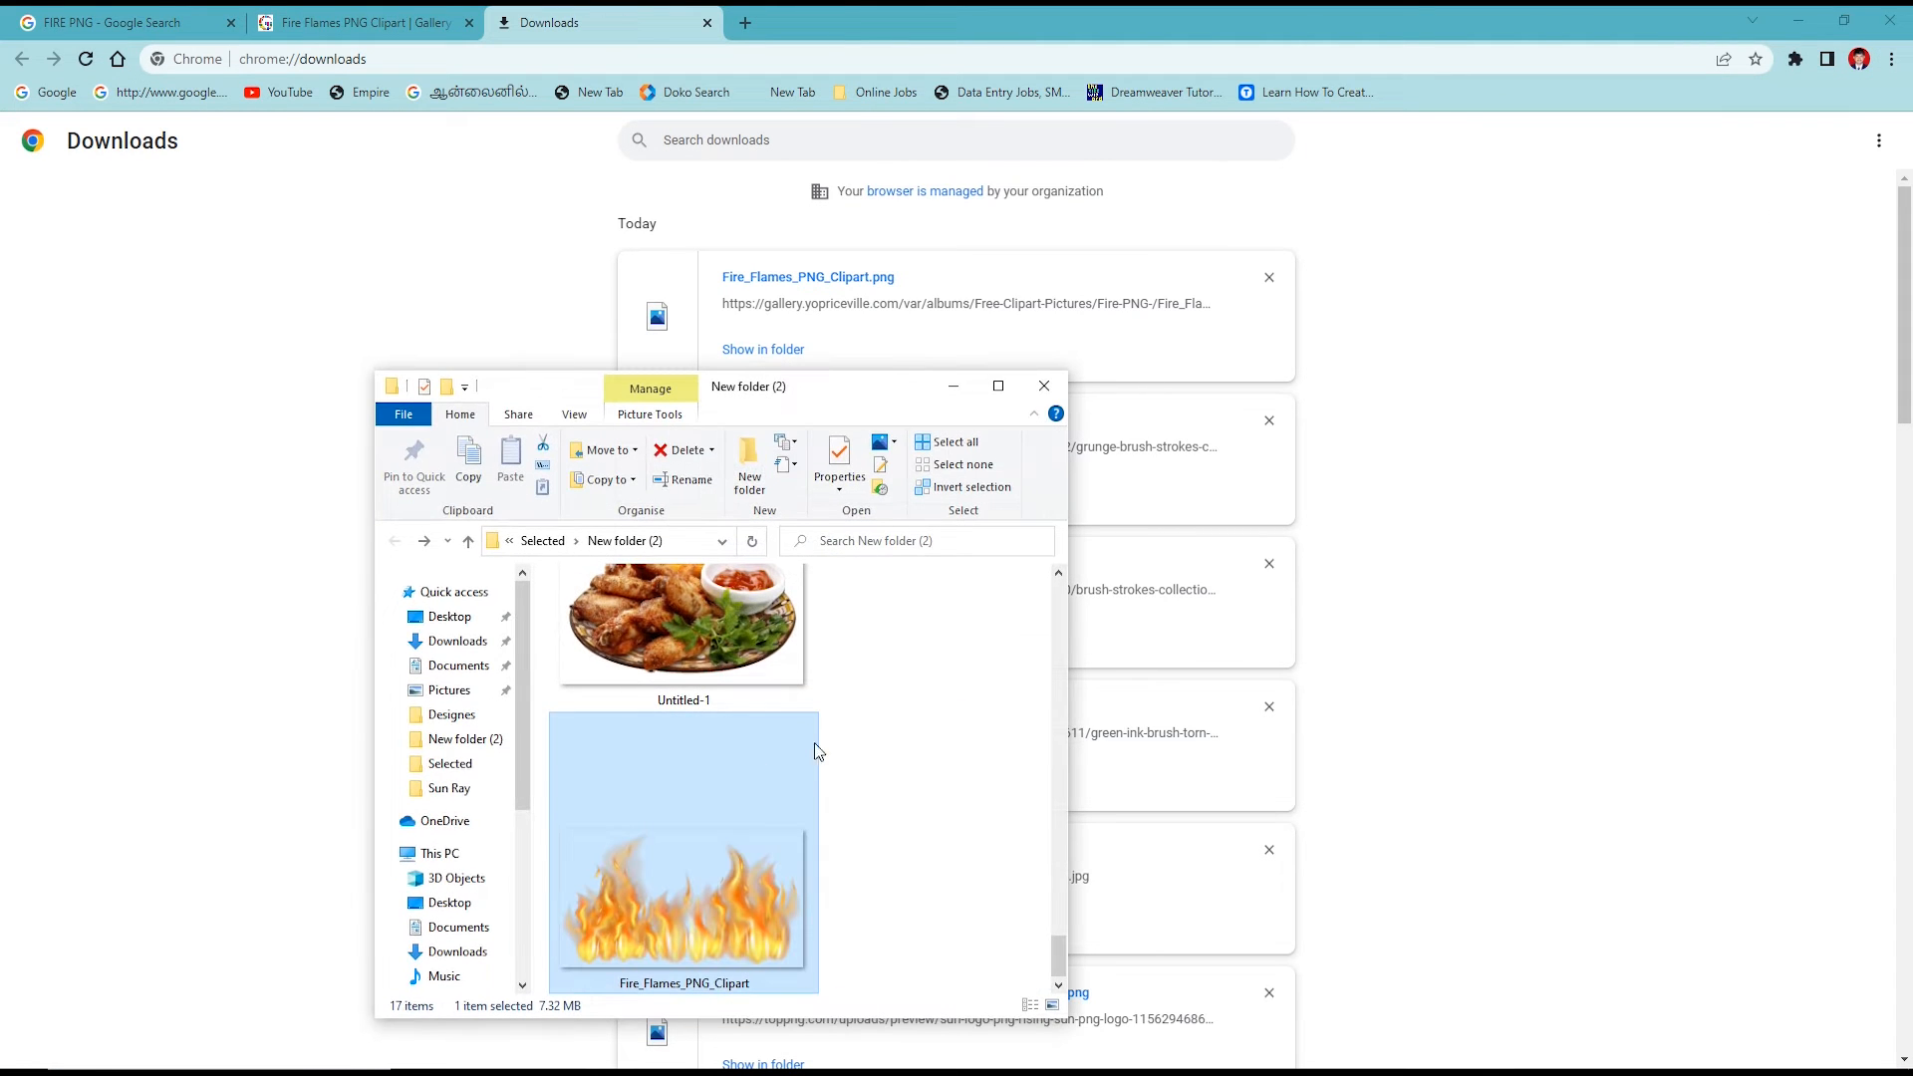
click(998, 385)
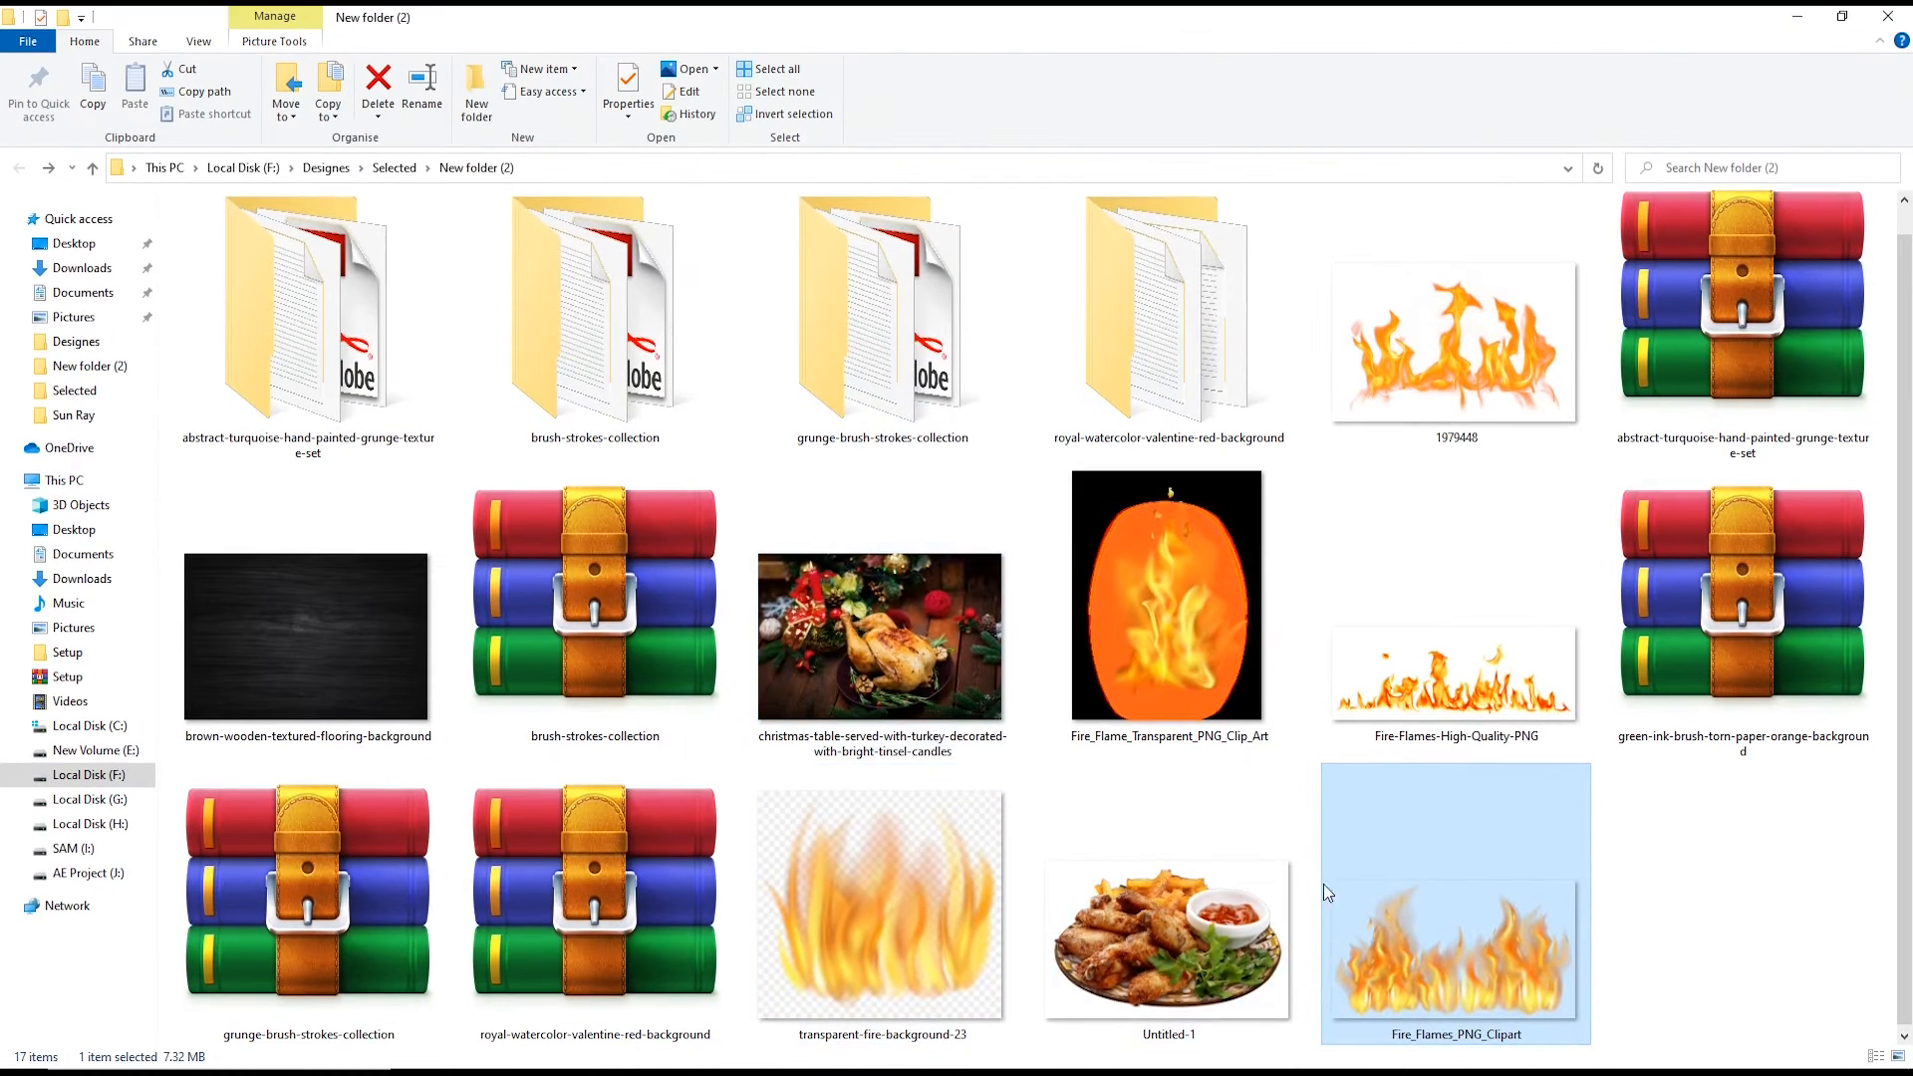
- Import the Fire_Flames_PNG_Clipart image from the folder into the Chicken Flyer document in CorelDRAW
click(1703, 933)
drag(1396, 976, 1072, 666)
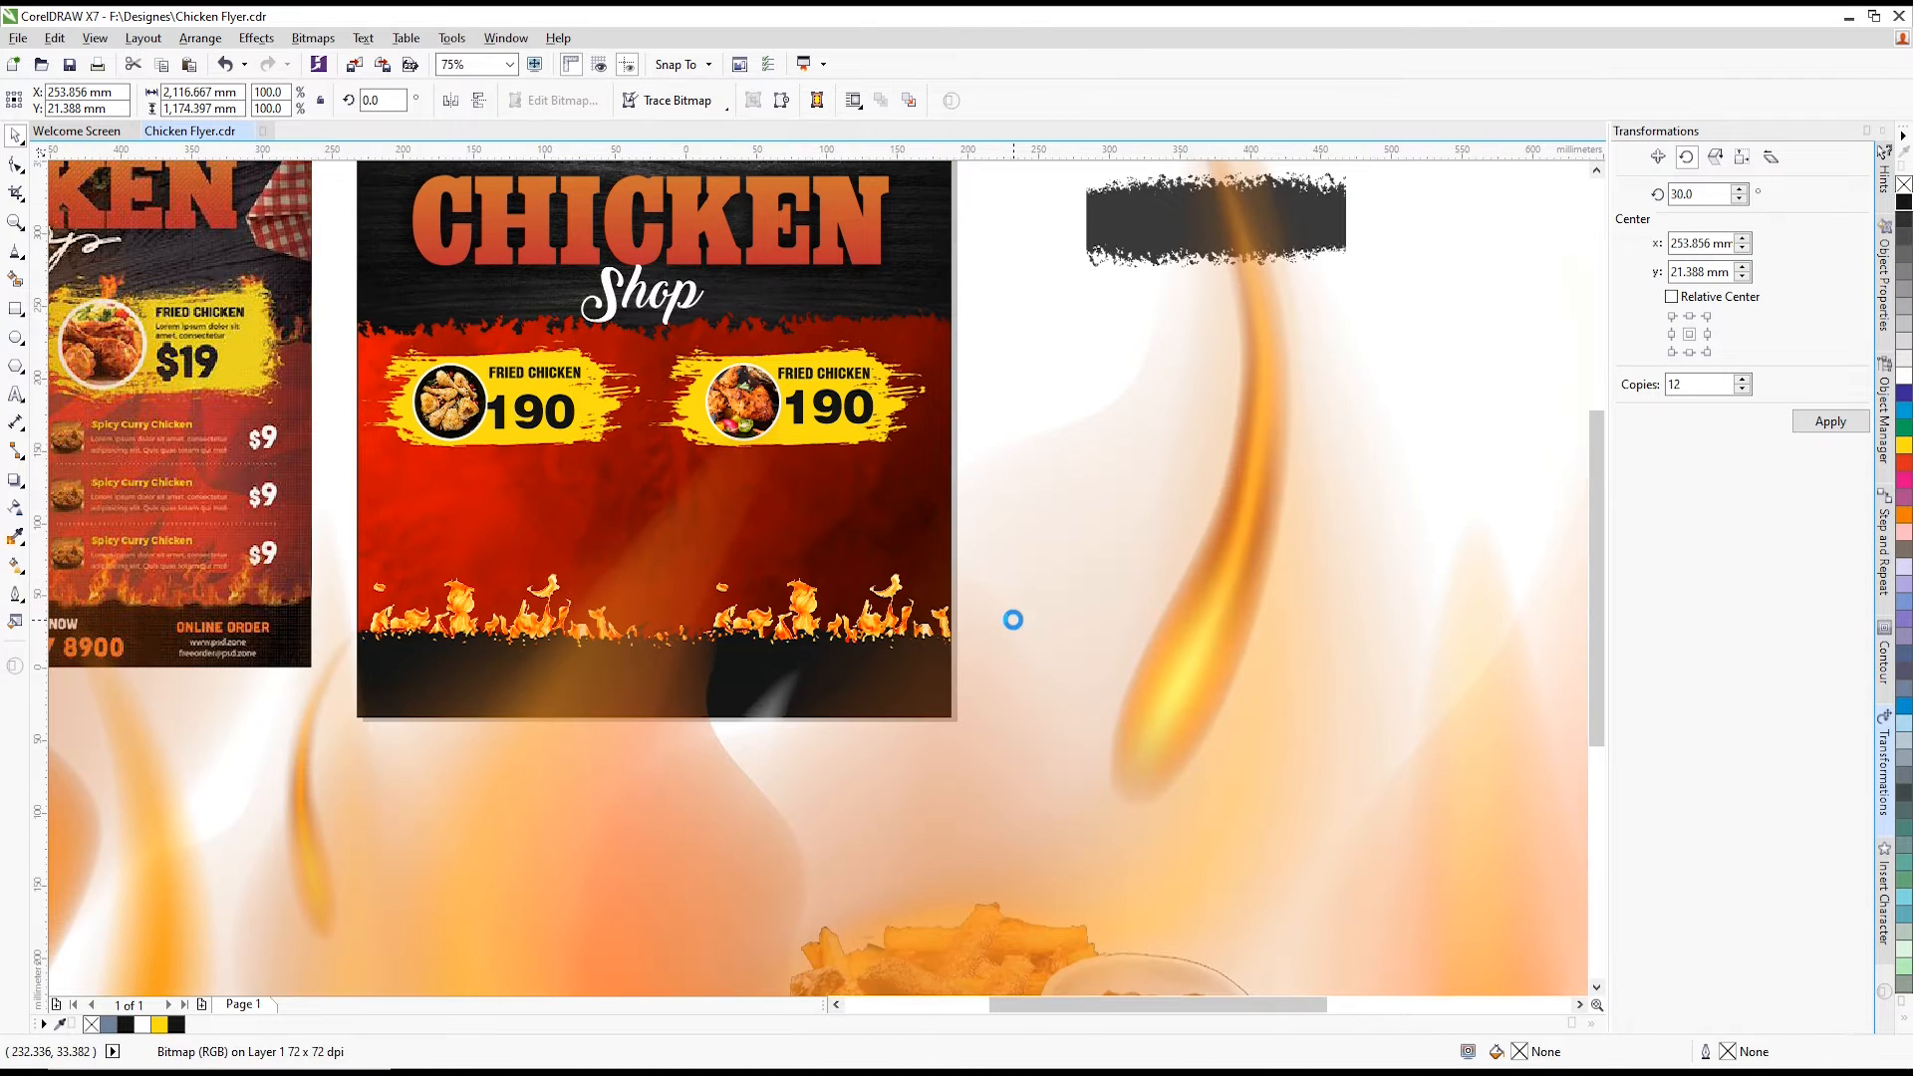
scroll(1014, 623, down, 1)
scroll(1017, 624, down, 2)
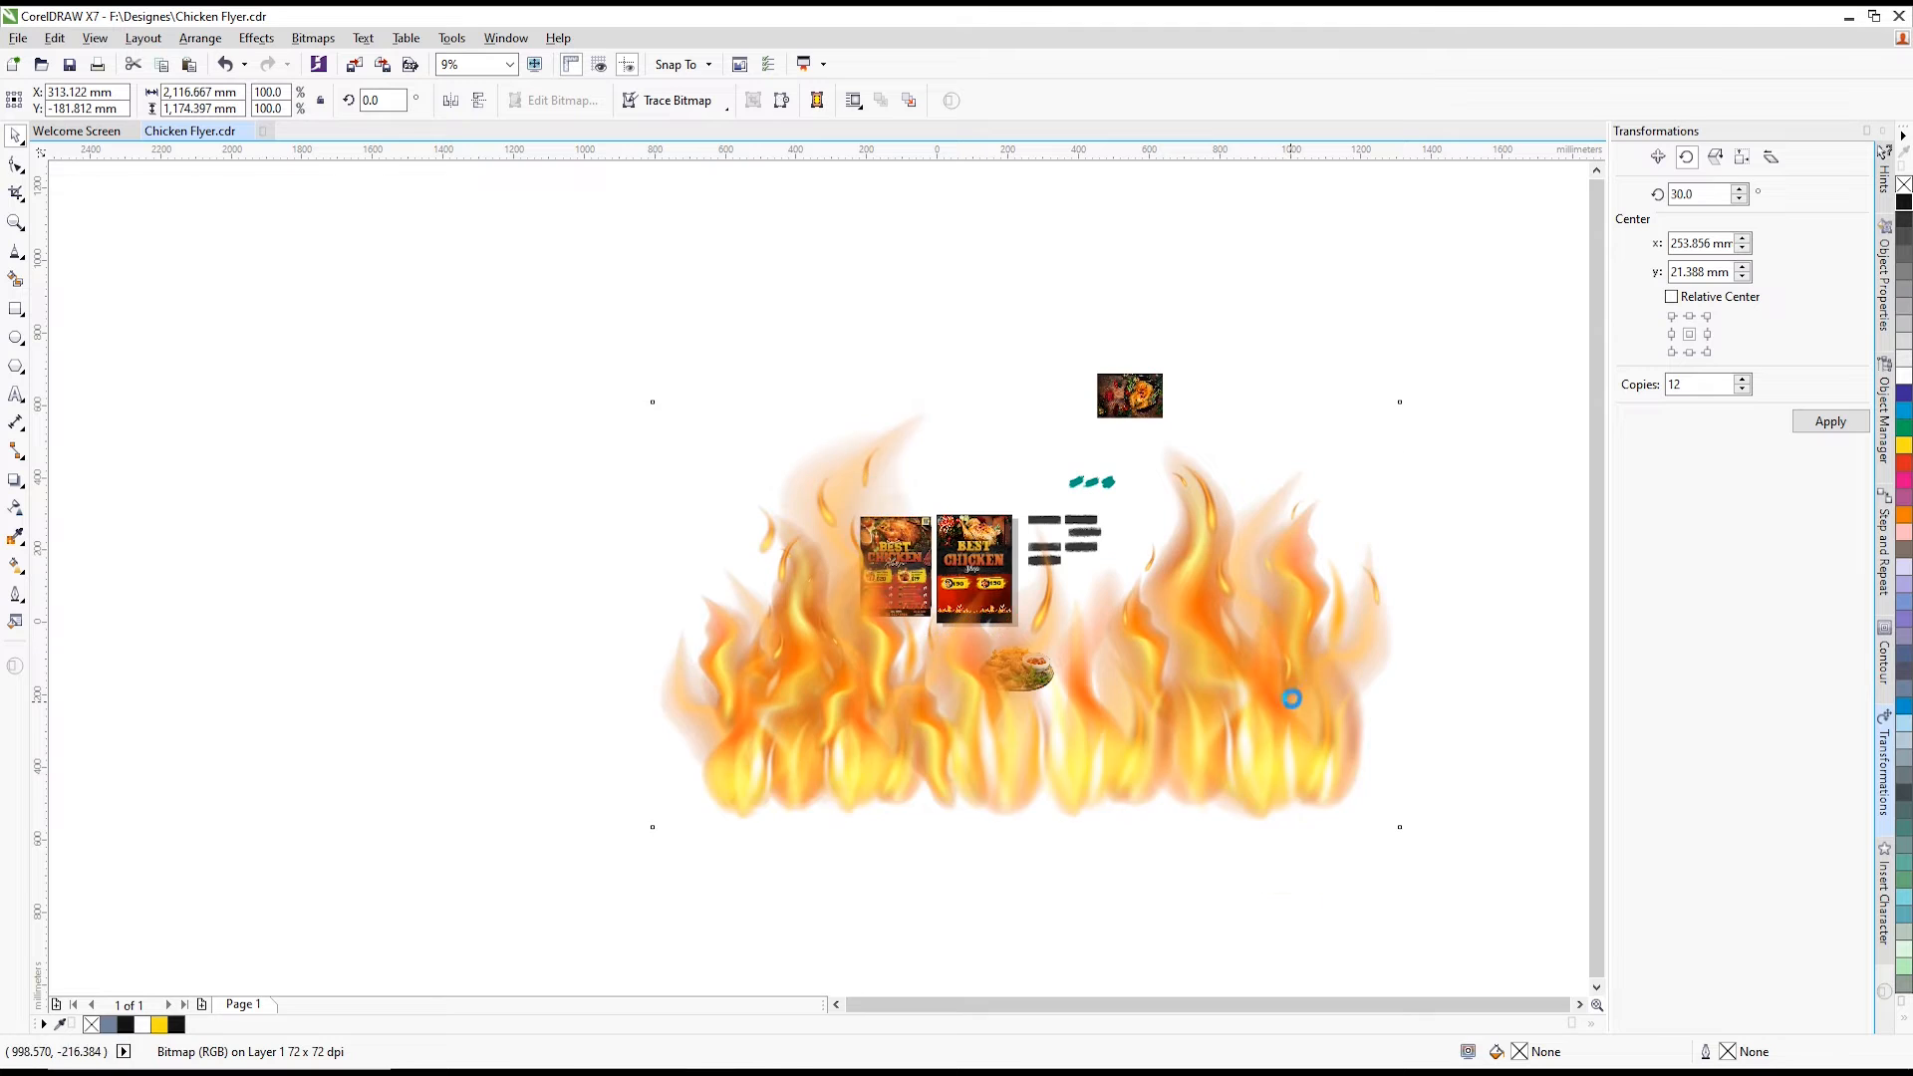
- Scale the imported flames image to about 243 mm wide and PowerClip it inside the flyer's red section
drag(1427, 469, 1055, 616)
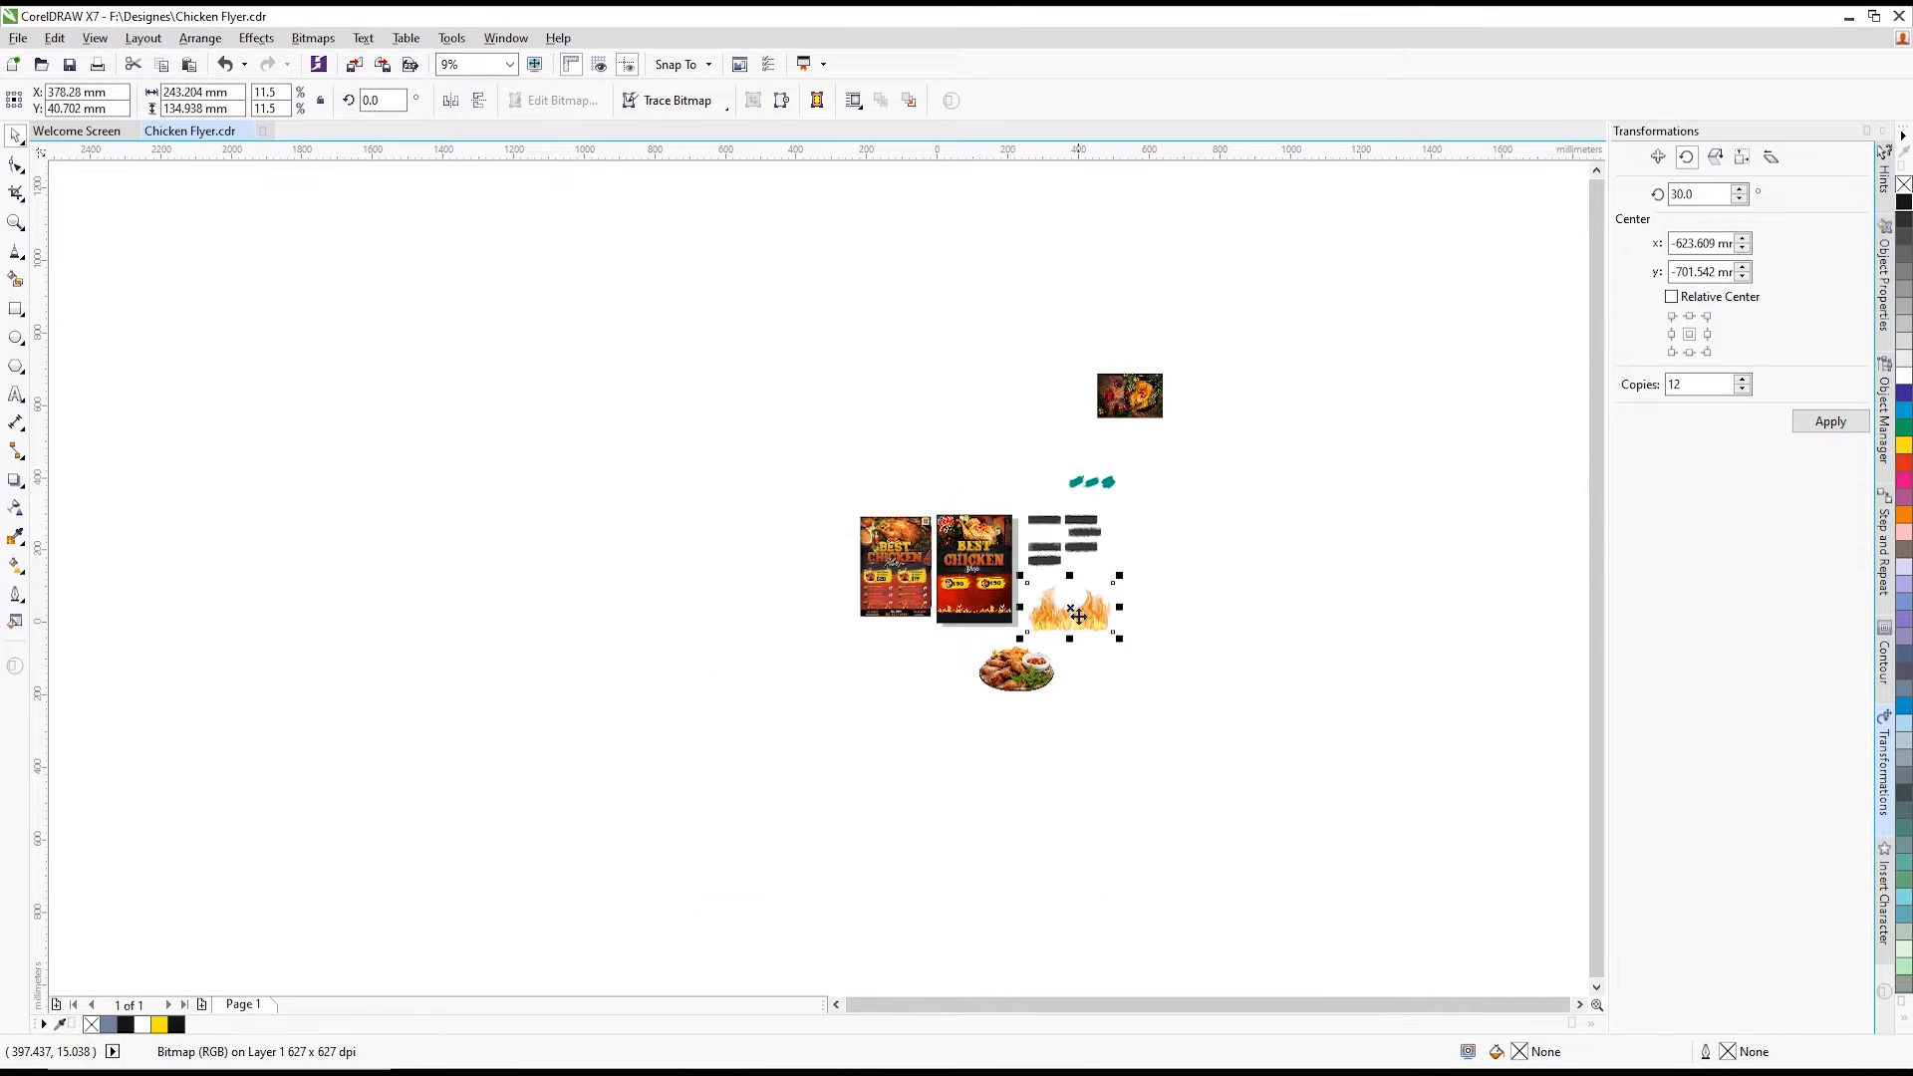
scroll(1055, 615, up, 3)
right_click(1055, 616)
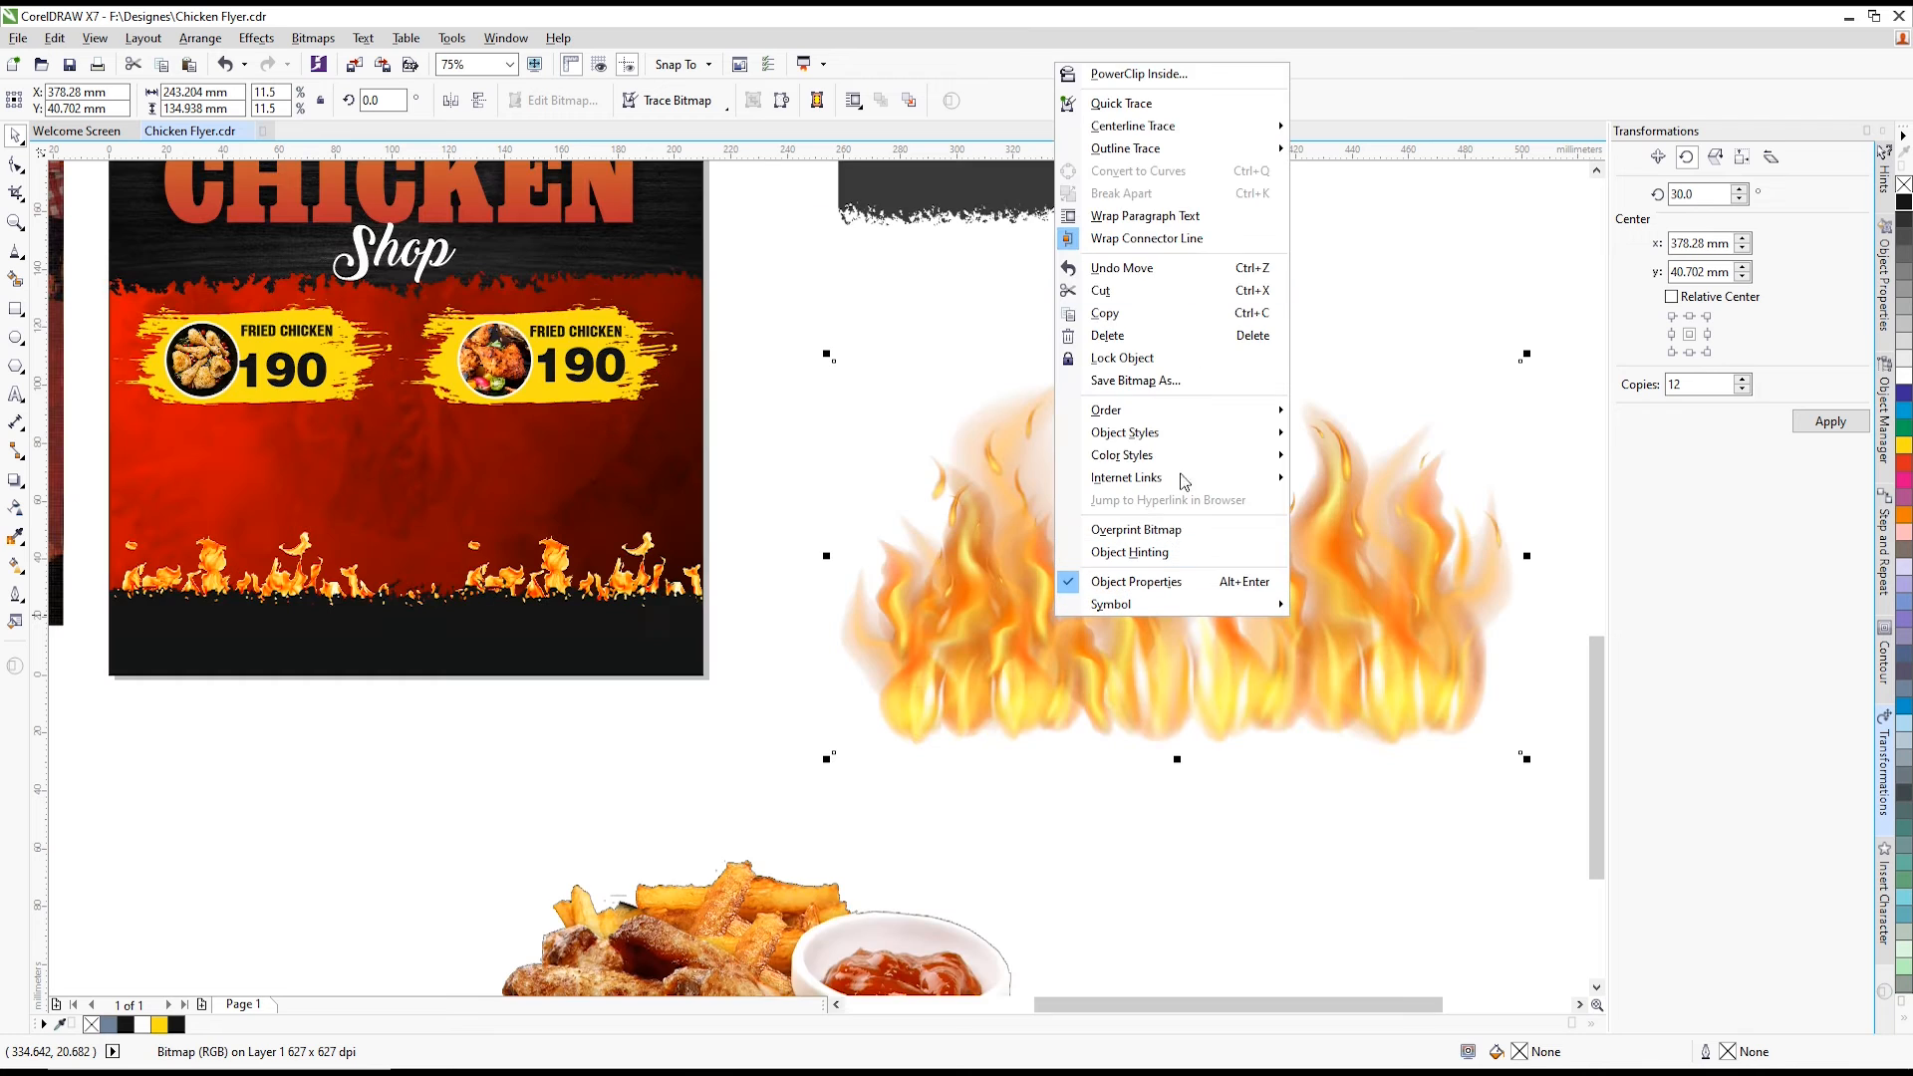
click(1143, 72)
click(581, 462)
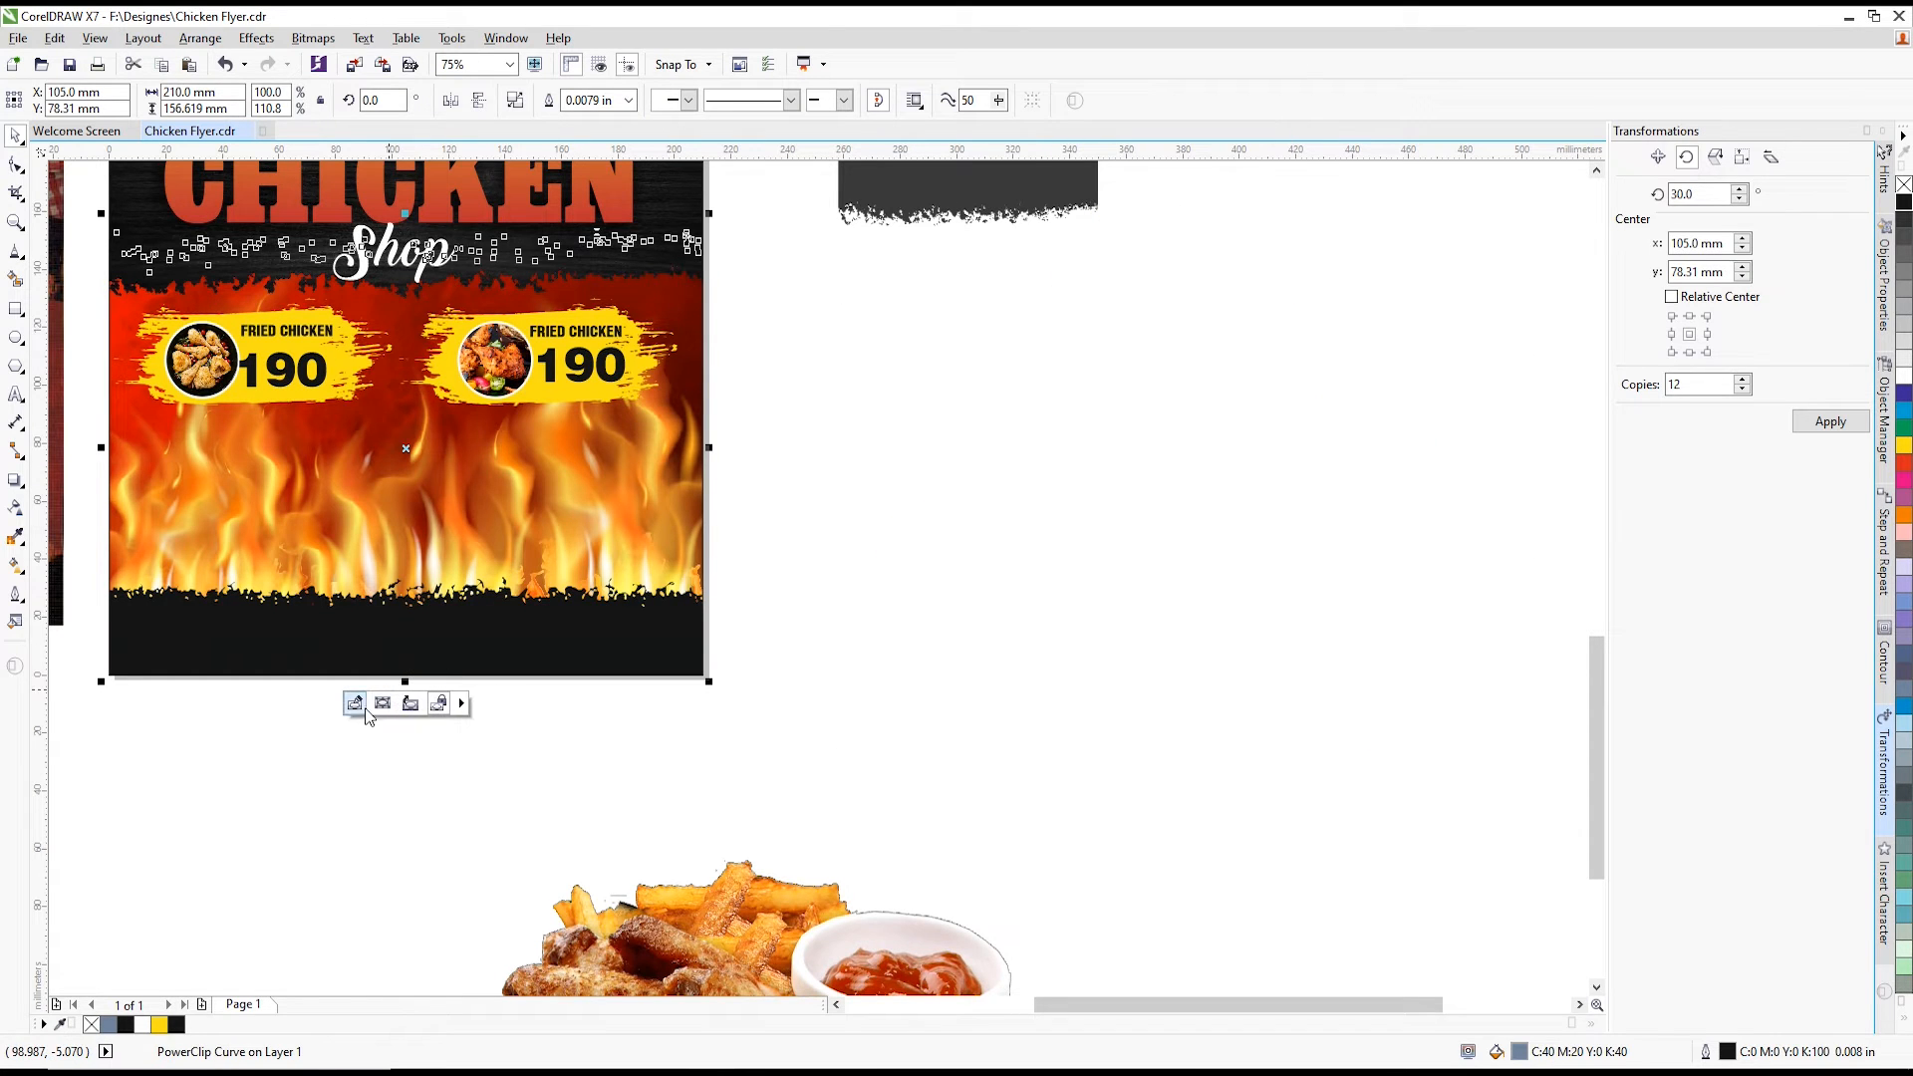
- Open the red section's PowerClip contents, move the new flames aside and delete both old small flame strips
click(356, 702)
drag(387, 548, 899, 728)
click(395, 594)
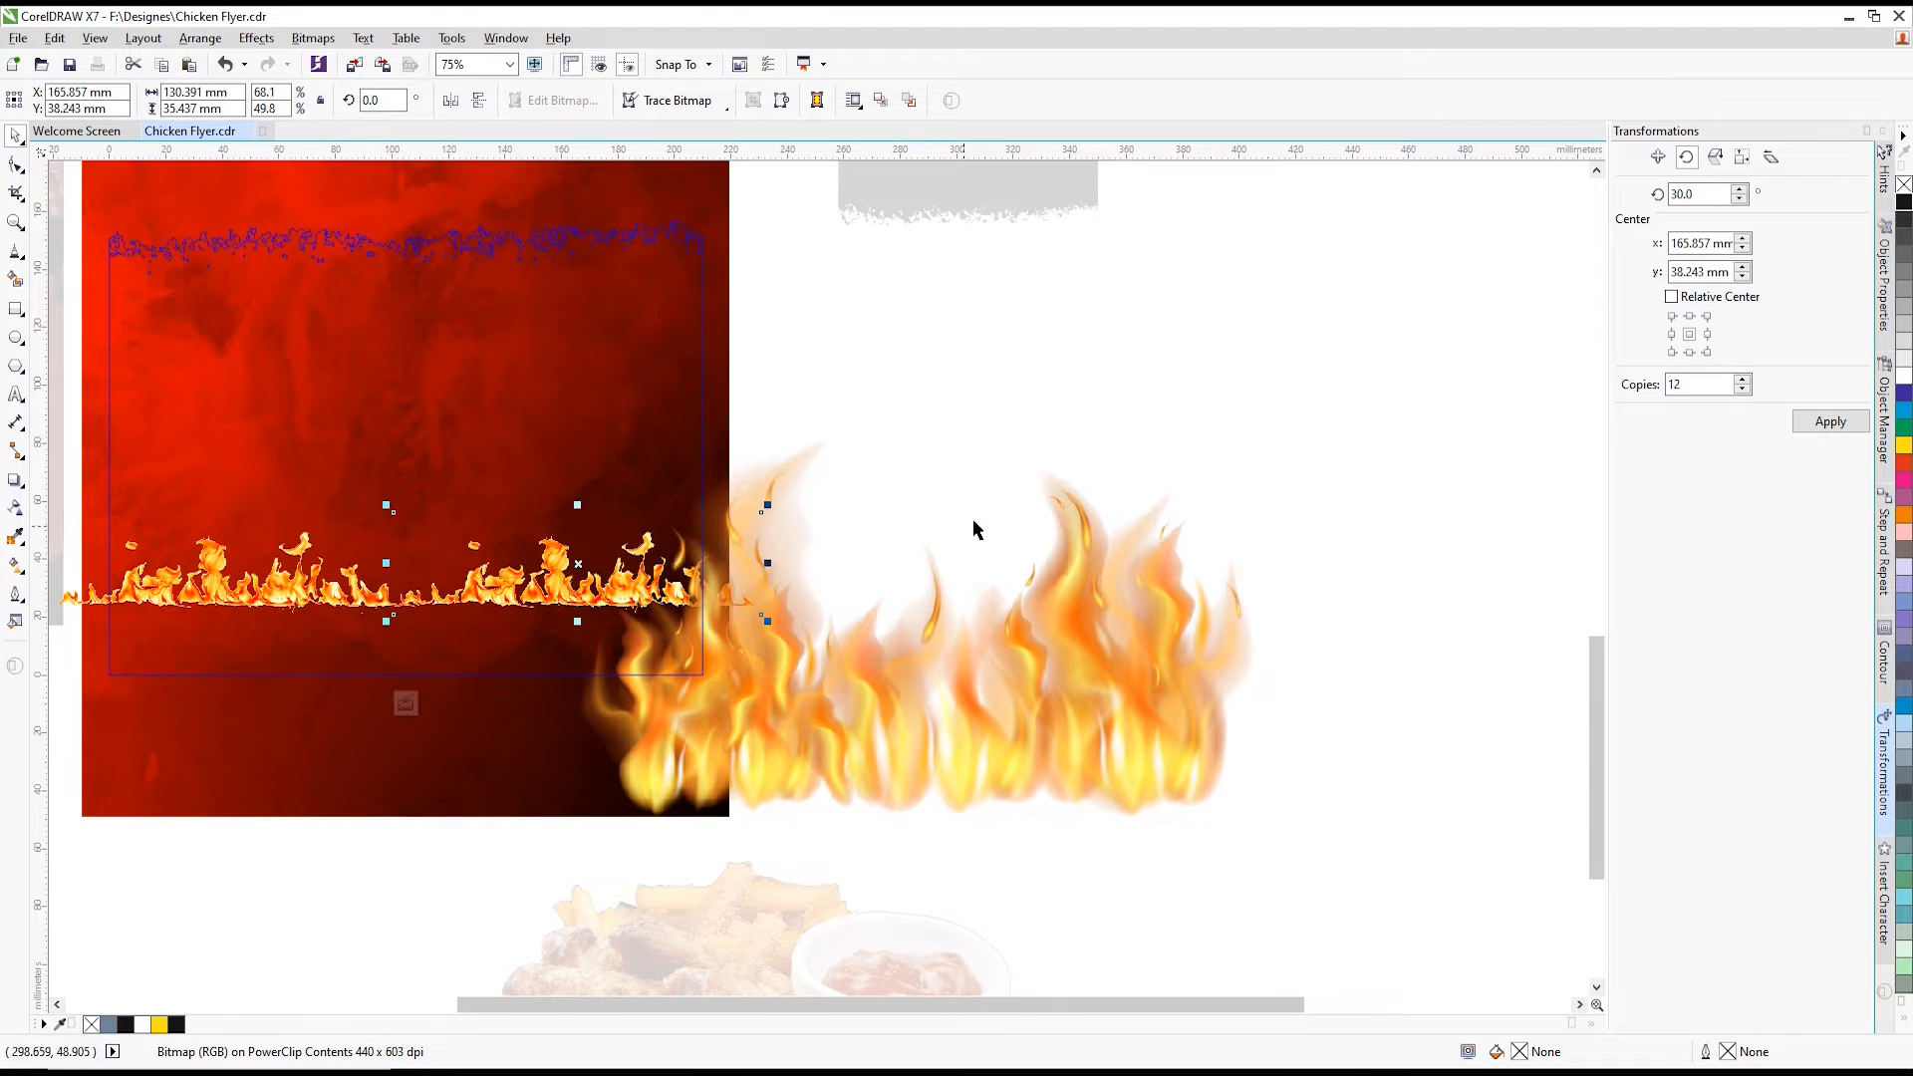
click(1036, 482)
click(249, 605)
key(Delete)
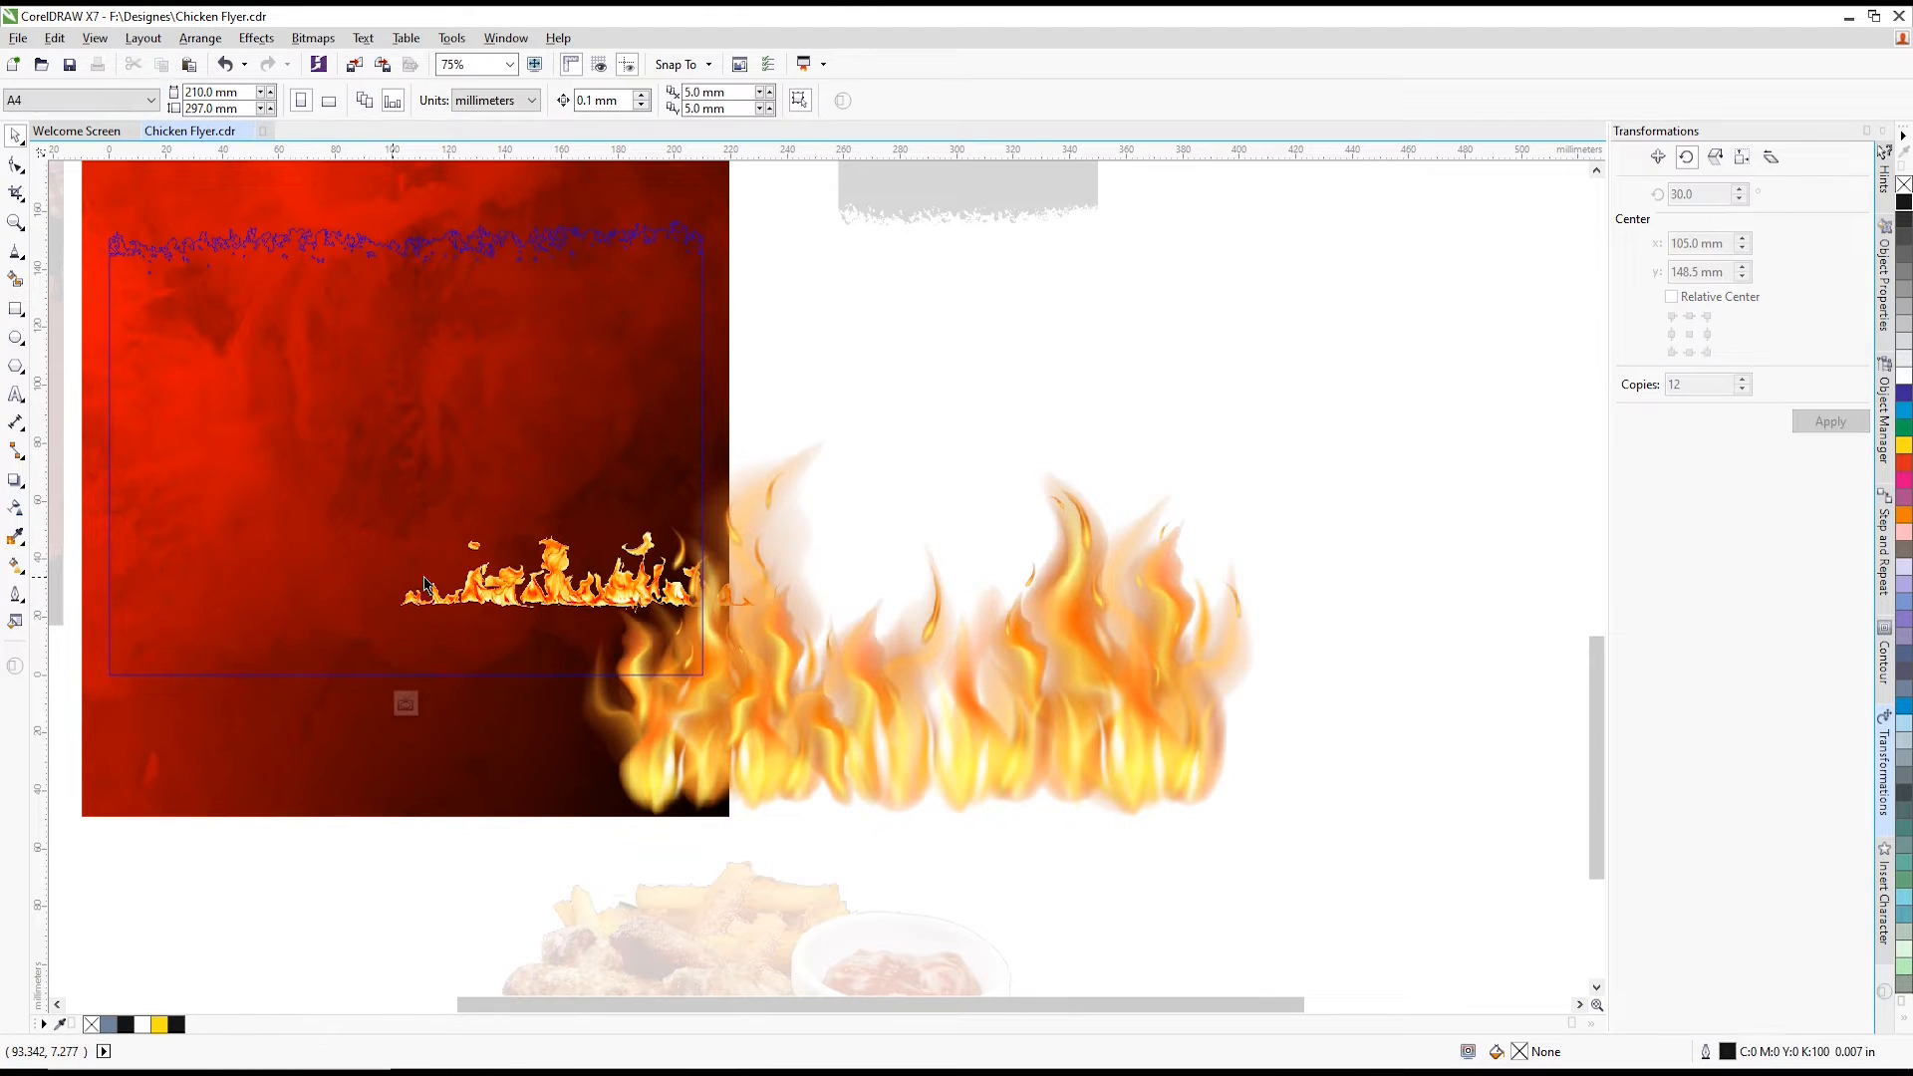
click(476, 587)
key(Delete)
- Move the new flames onto the lower part of the red background and scale them to about 165 mm wide
click(1014, 680)
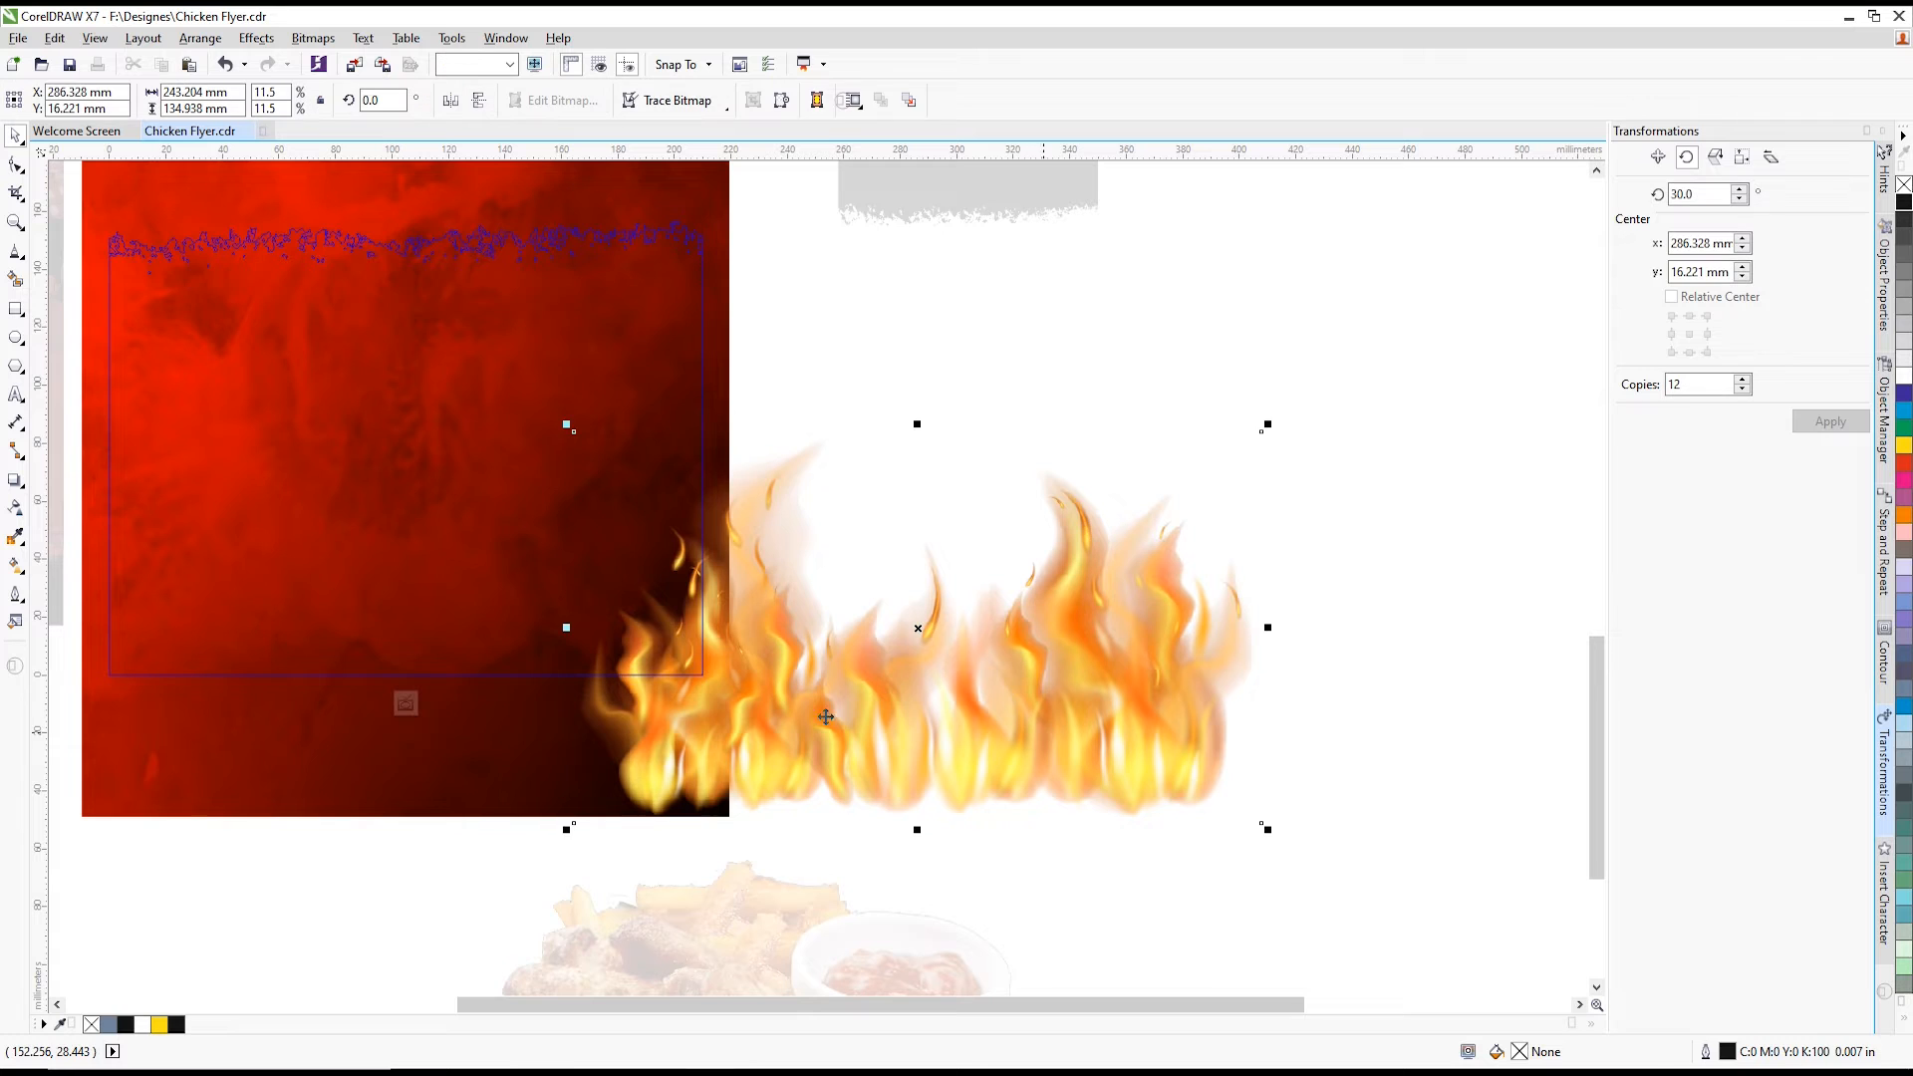
drag(1015, 680, 529, 598)
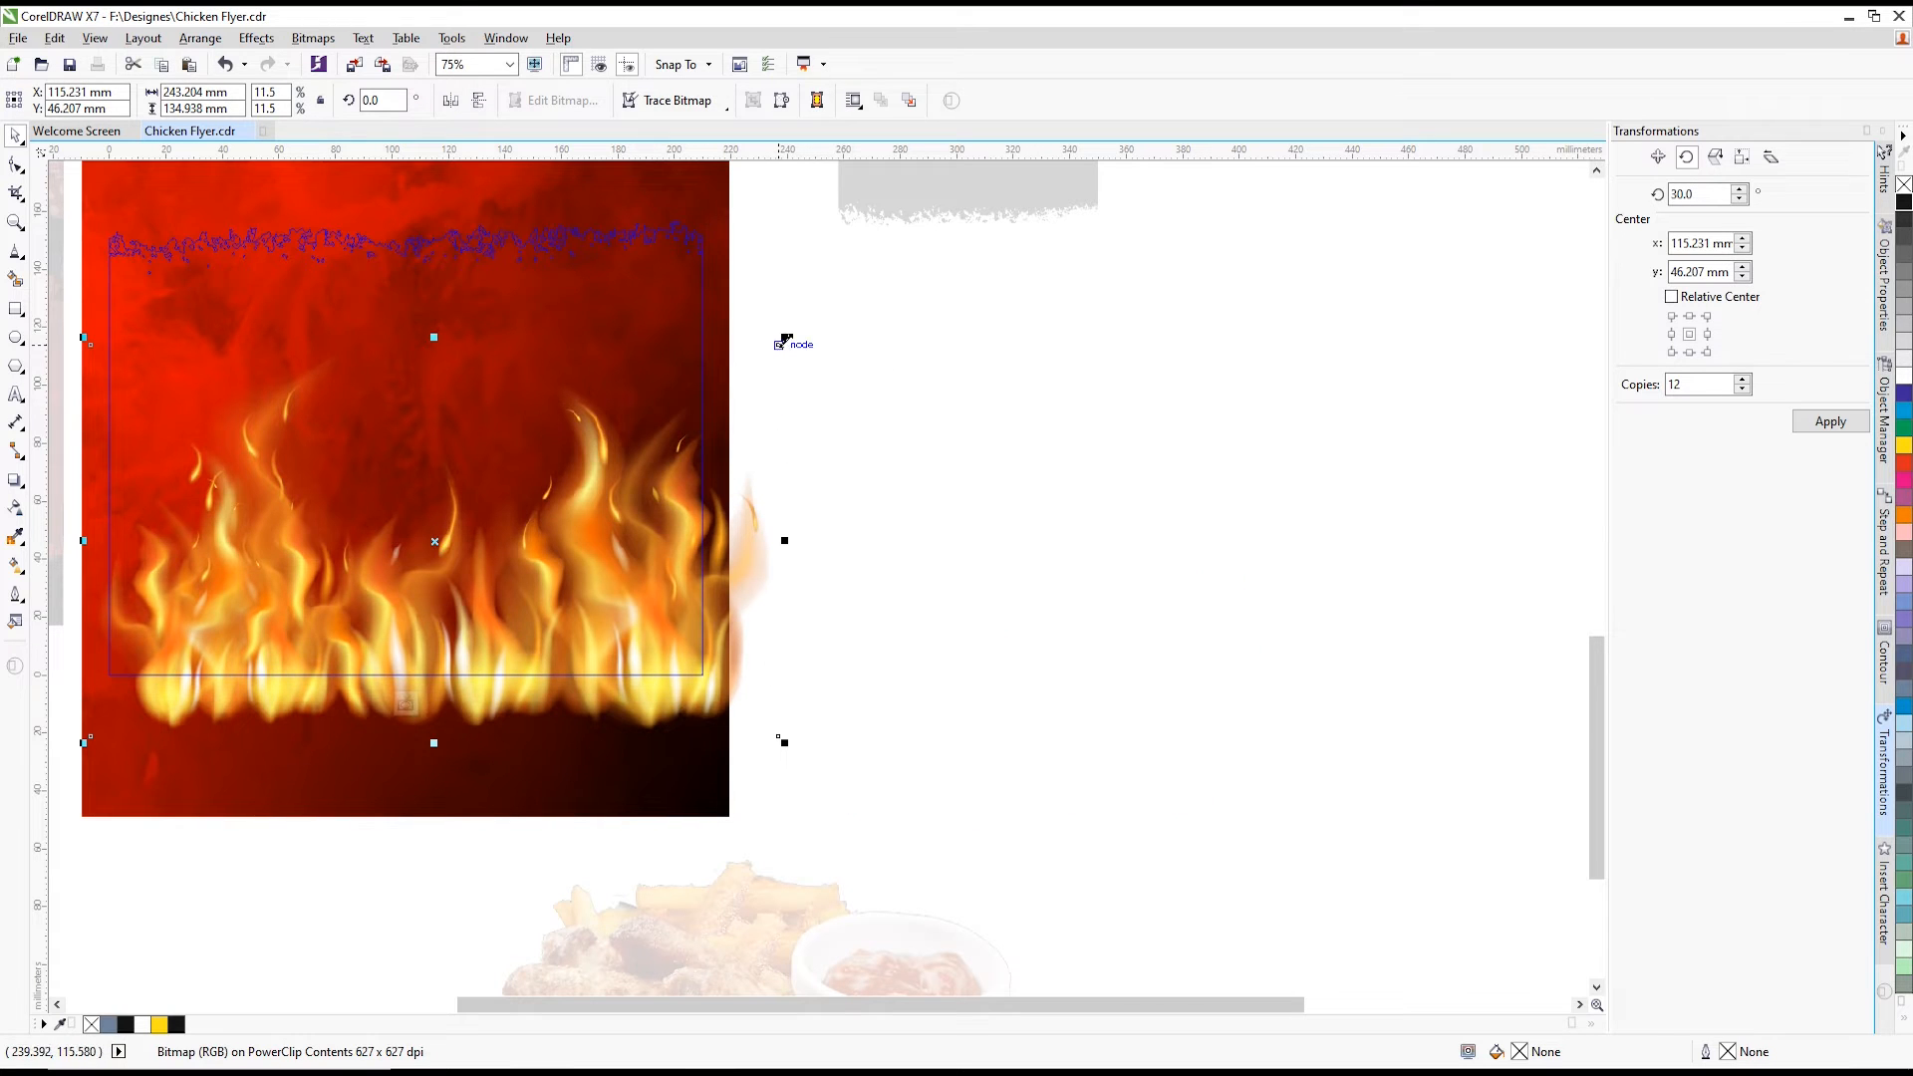
drag(784, 341, 558, 470)
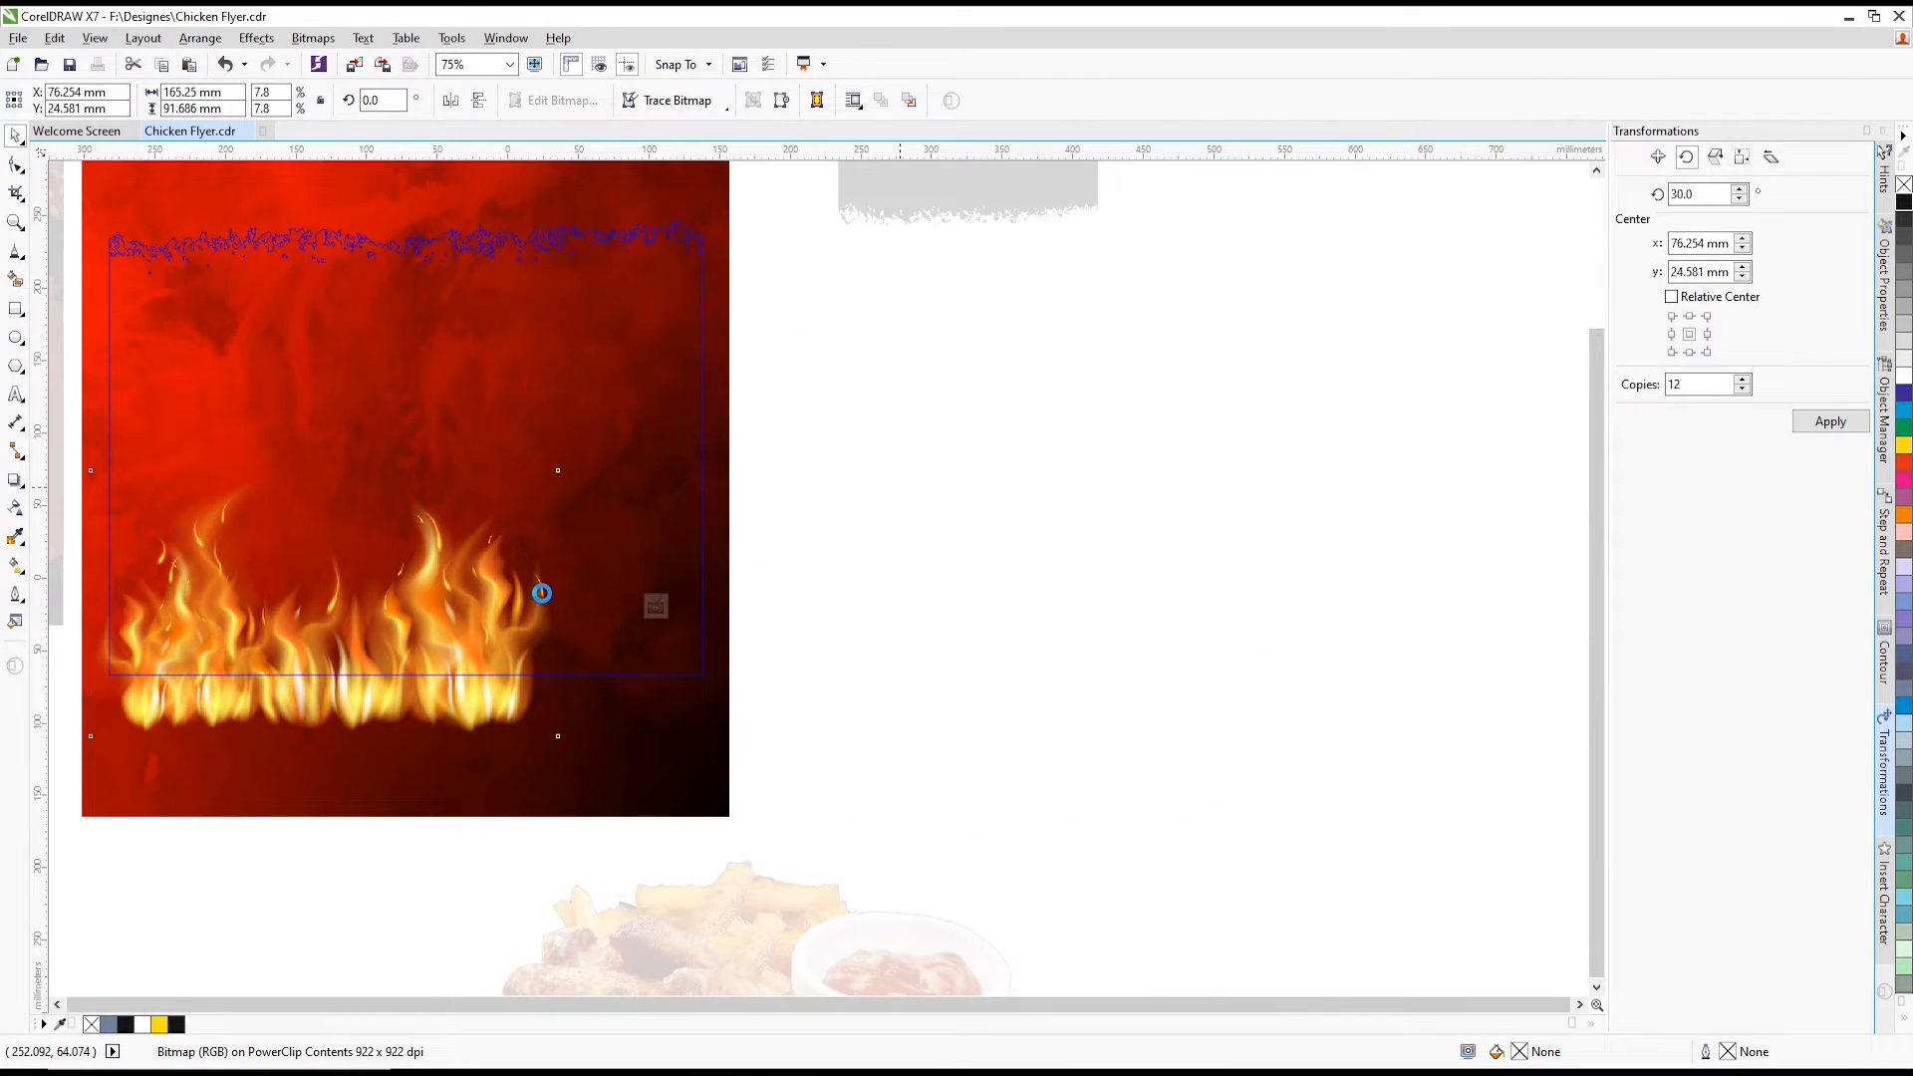
click(1006, 511)
click(685, 543)
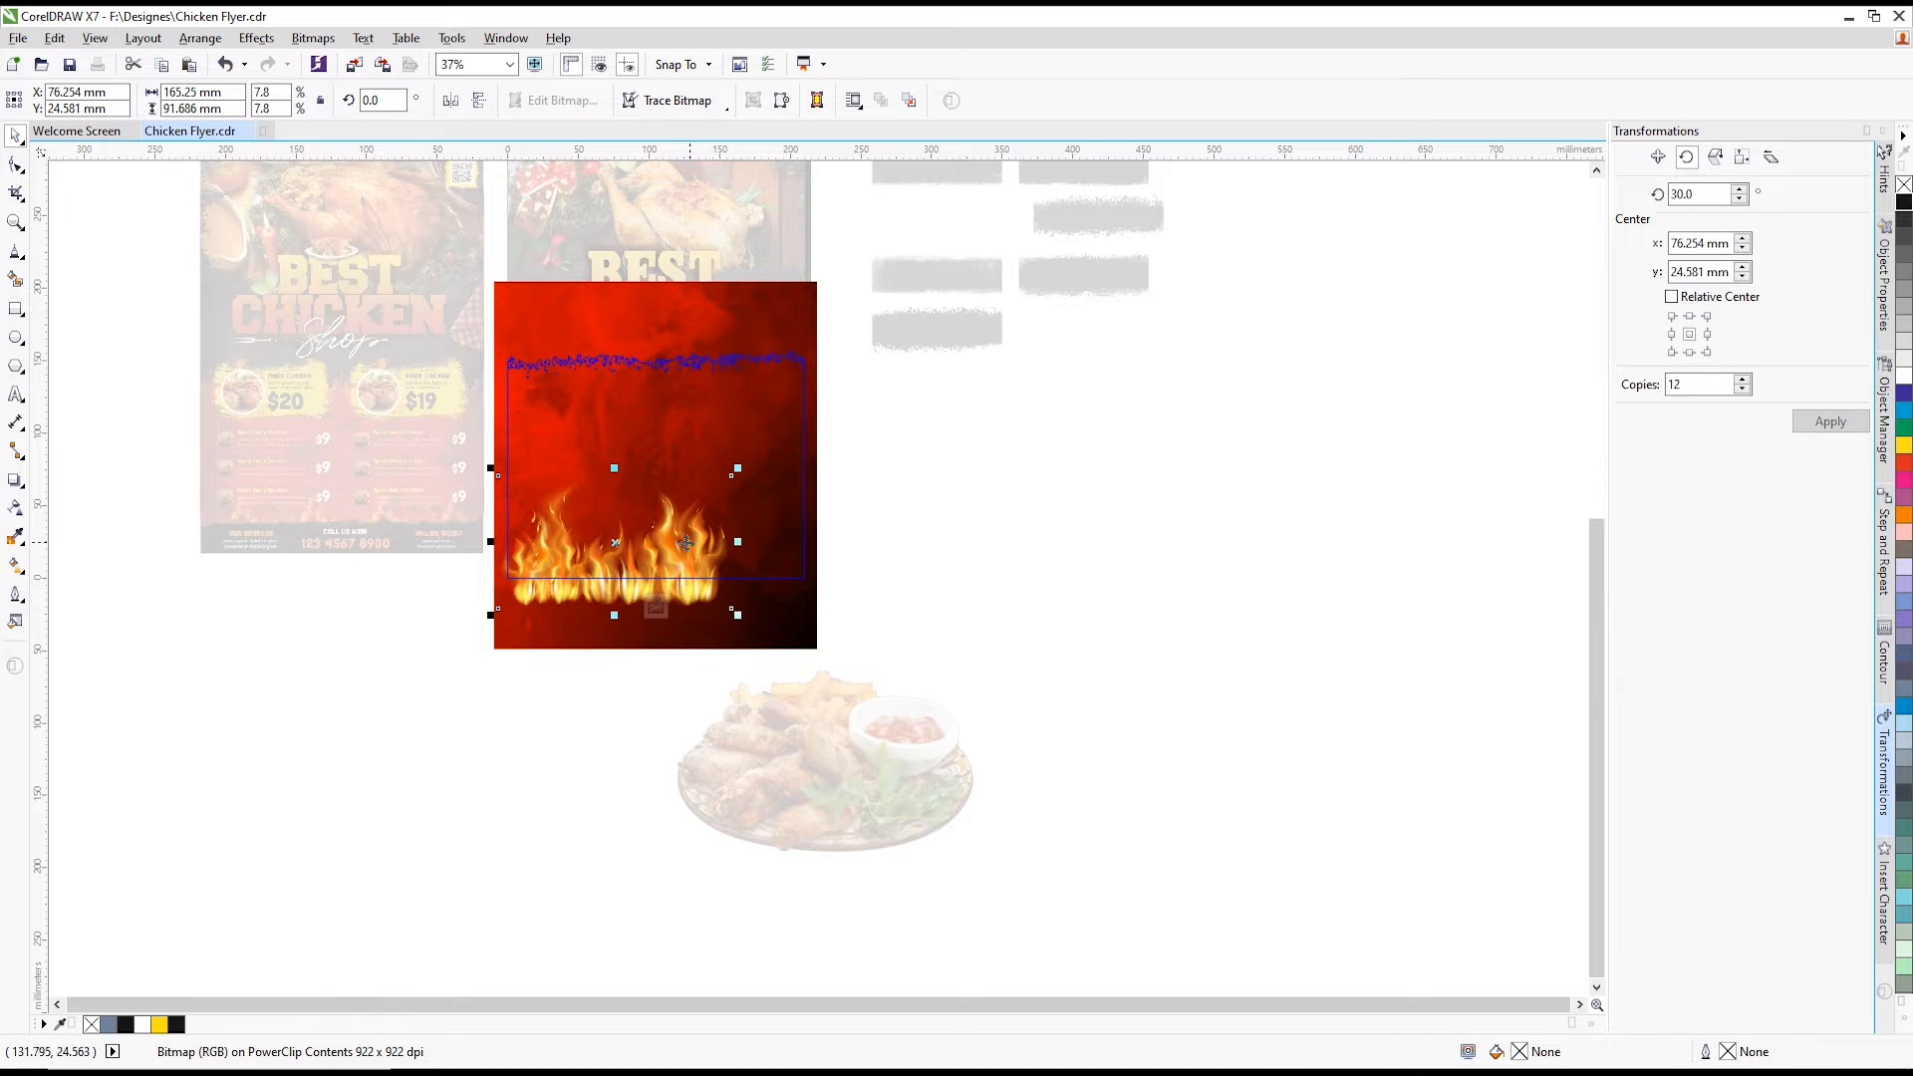
- Stretch the flames to about 245 mm wide, align them over the frame's lower edge and finish editing the PowerClip
scroll(686, 543, up, 2)
drag(750, 547, 1001, 519)
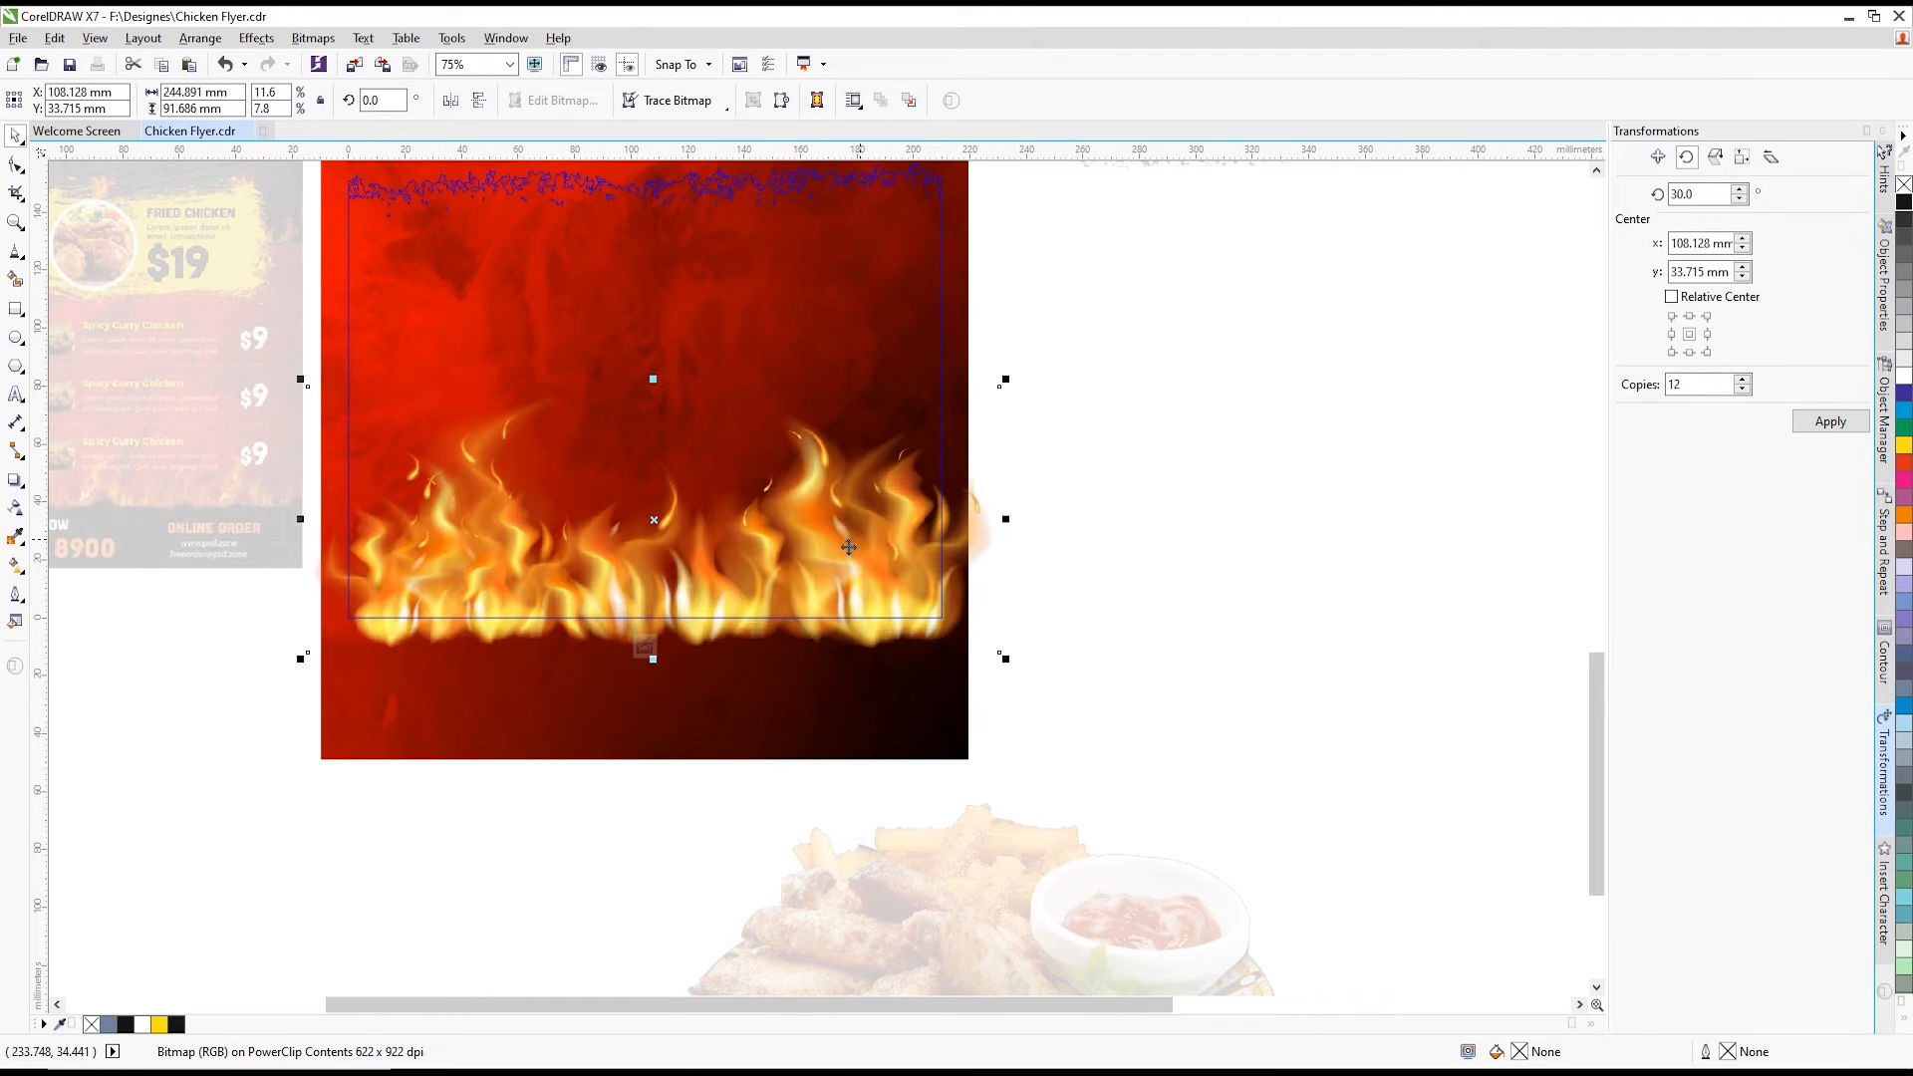
drag(845, 545, 831, 550)
click(812, 605)
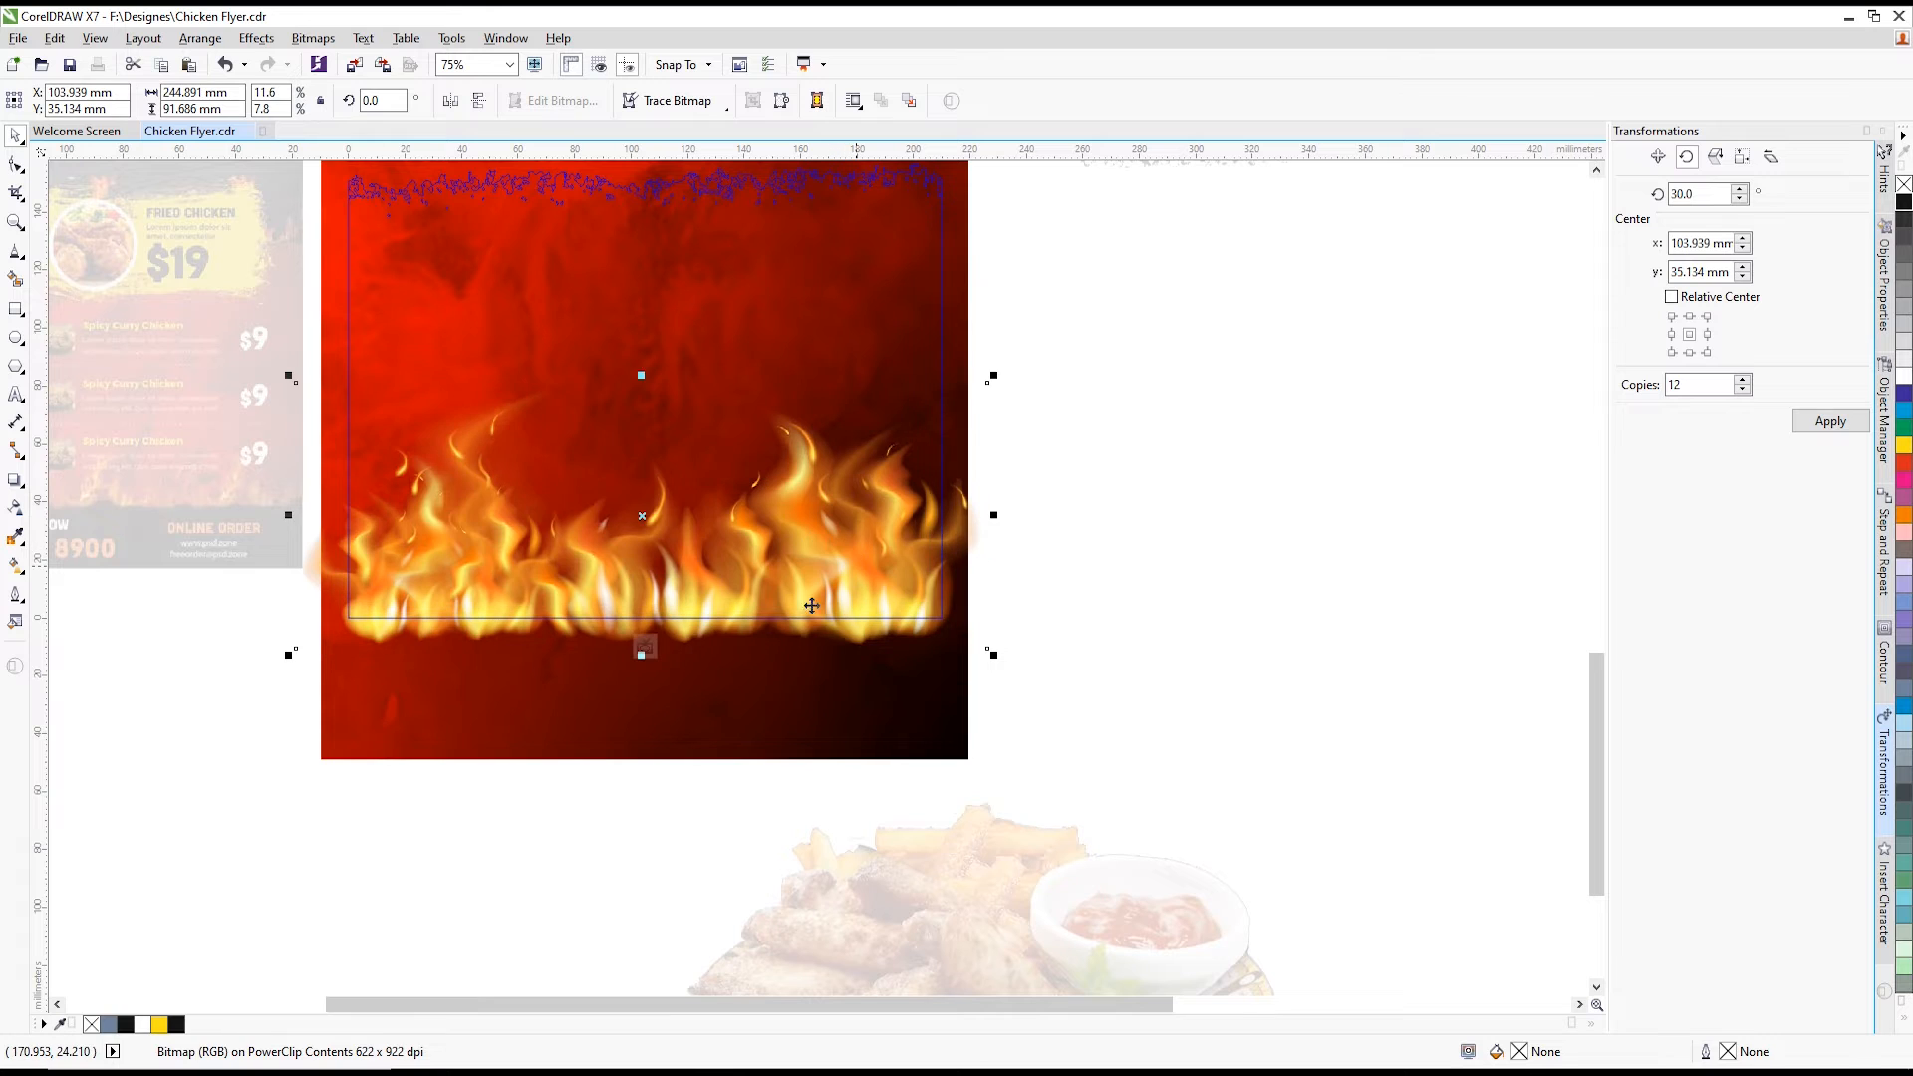
click(645, 646)
click(1186, 577)
scroll(863, 568, down, 2)
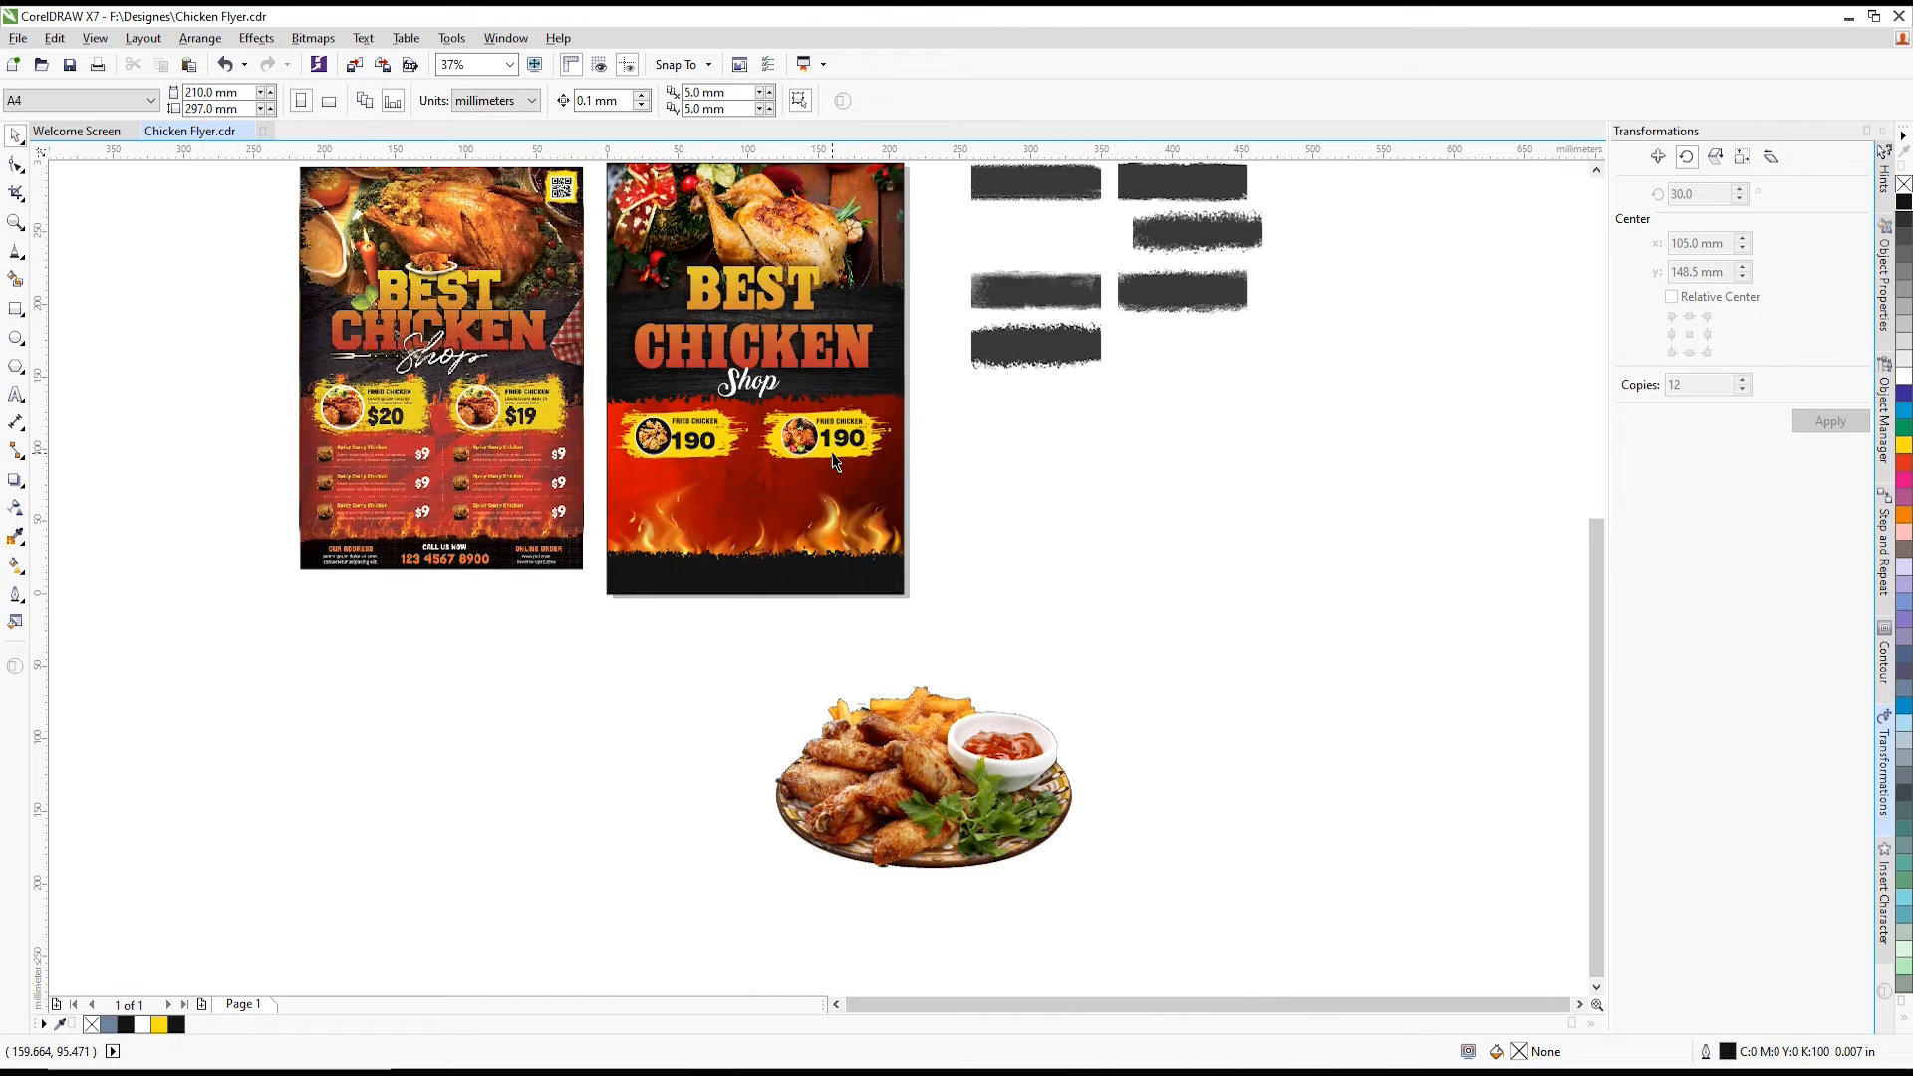
- Copy the flames from the red section's PowerClip contents and place the copy on the blank area beside the flyer
scroll(834, 461, up, 2)
click(854, 583)
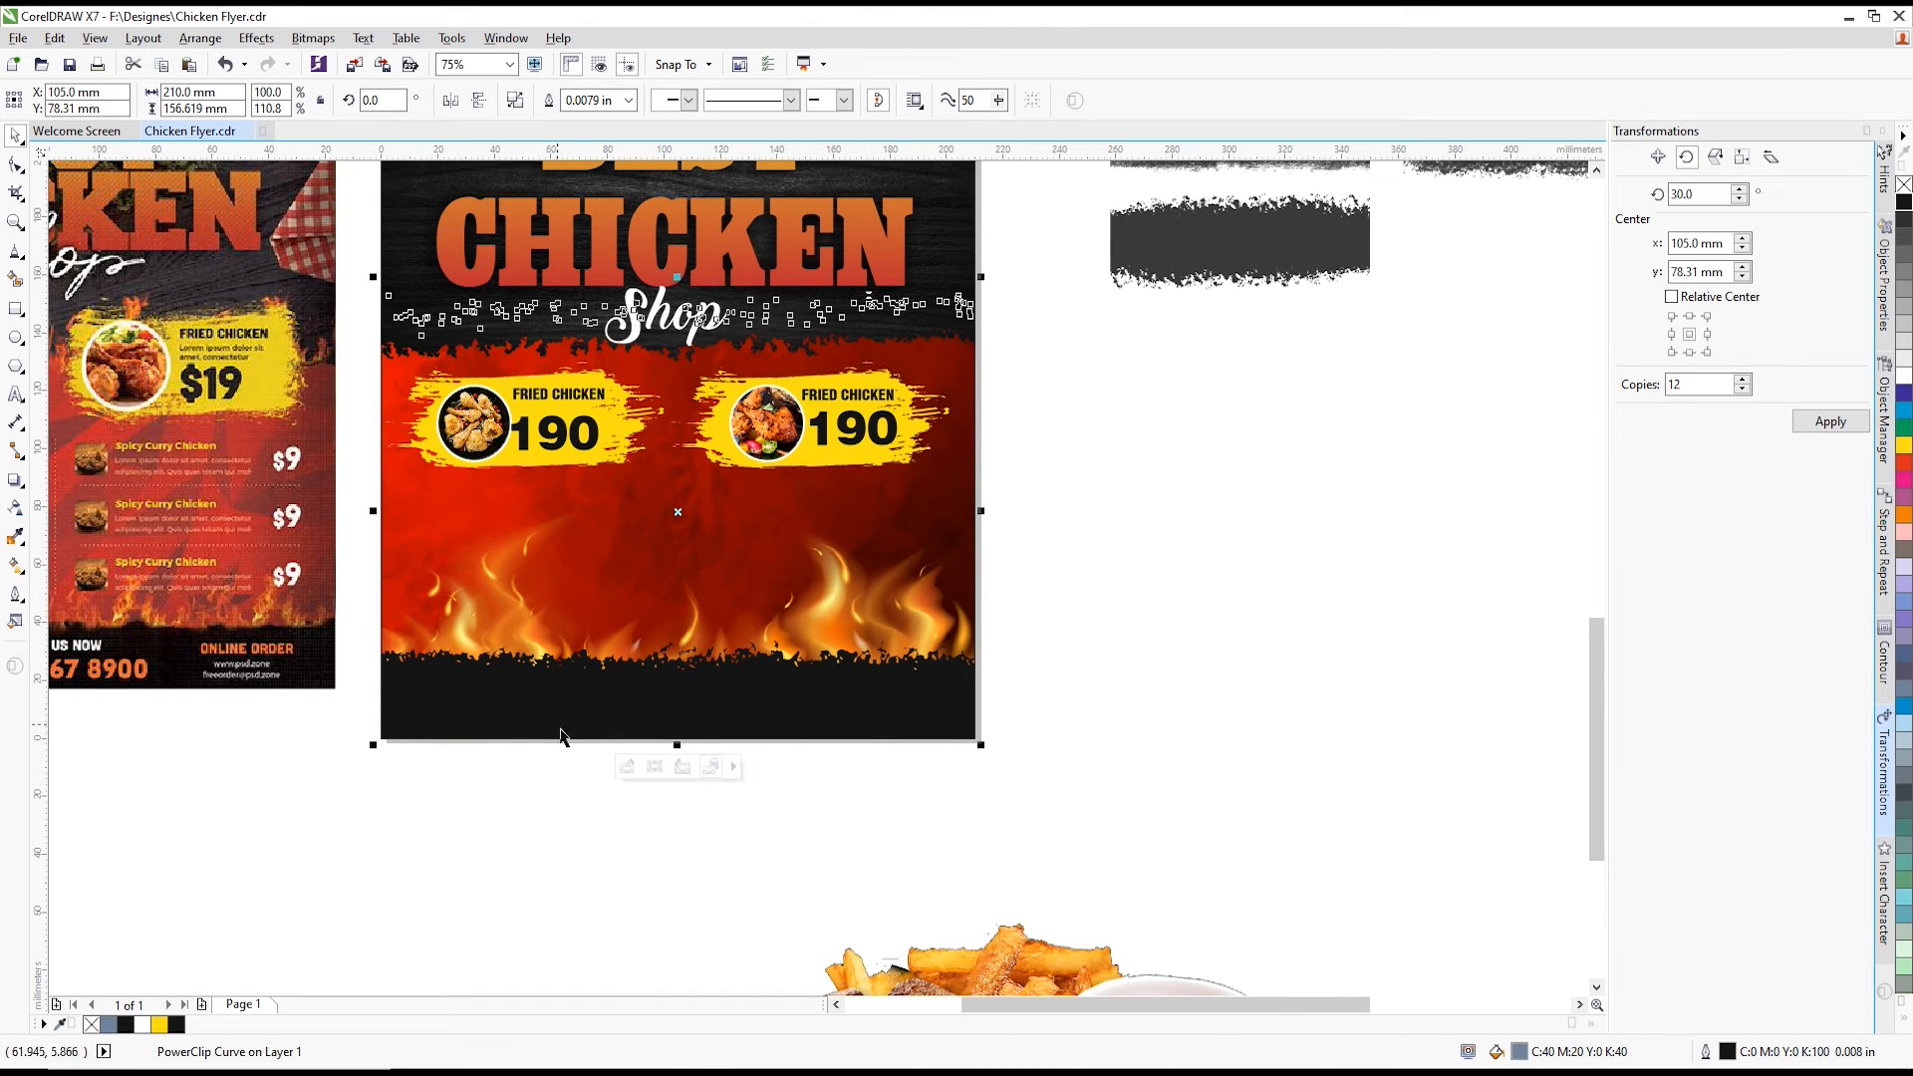
scroll(725, 531, down, 2)
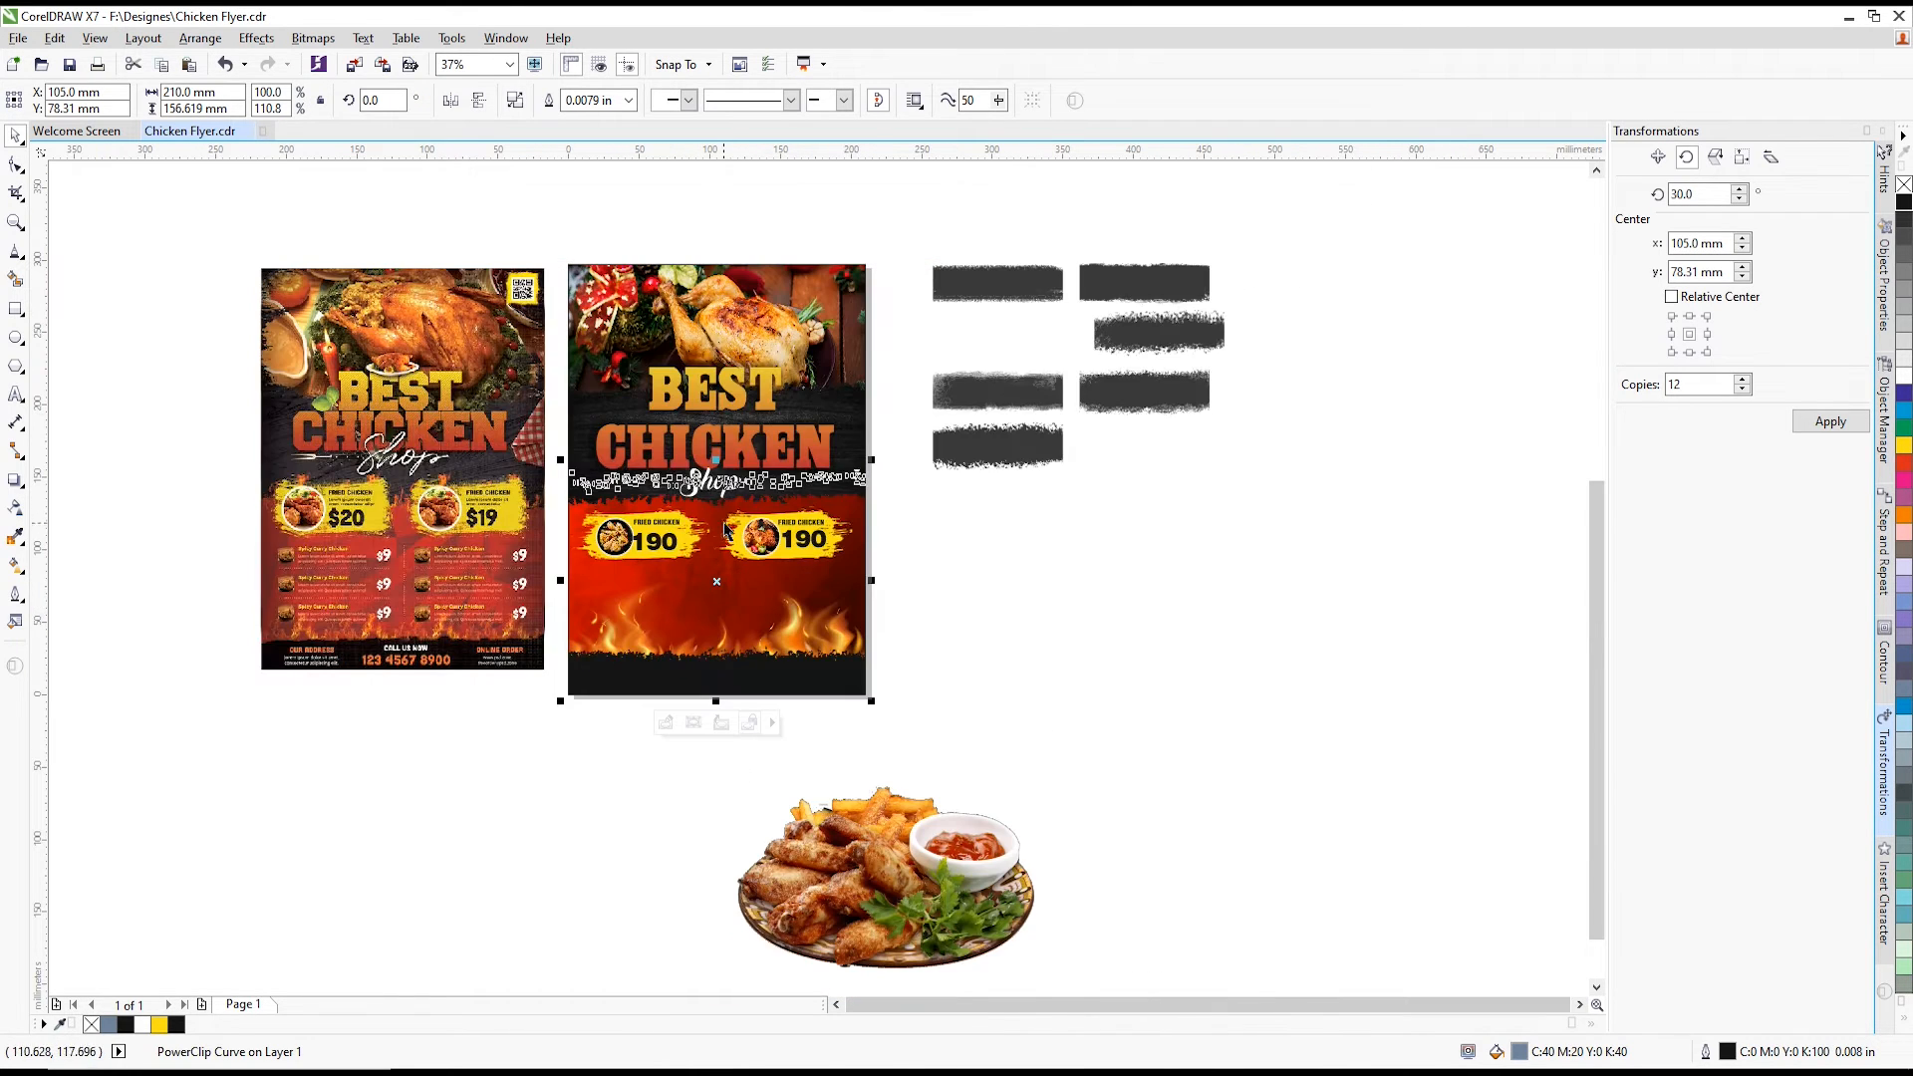
scroll(702, 516, up, 2)
click(1187, 549)
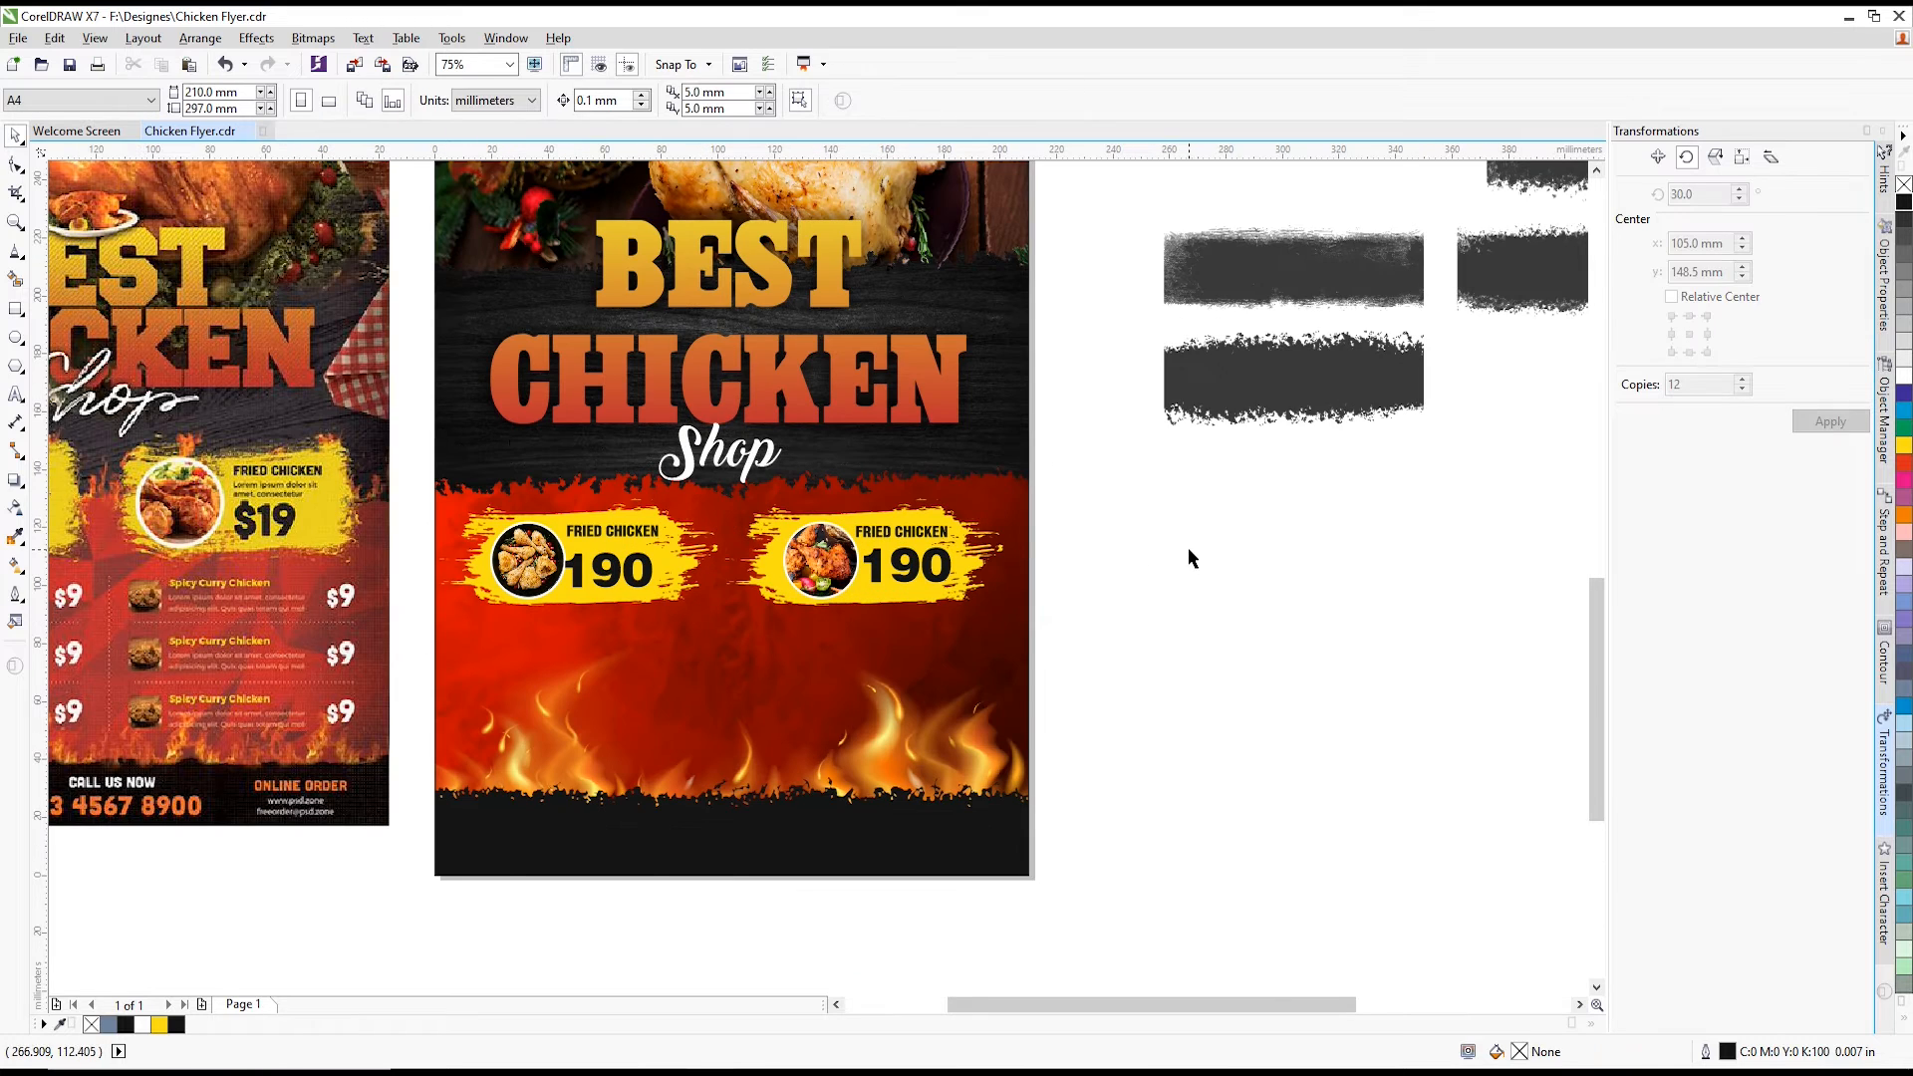
click(675, 800)
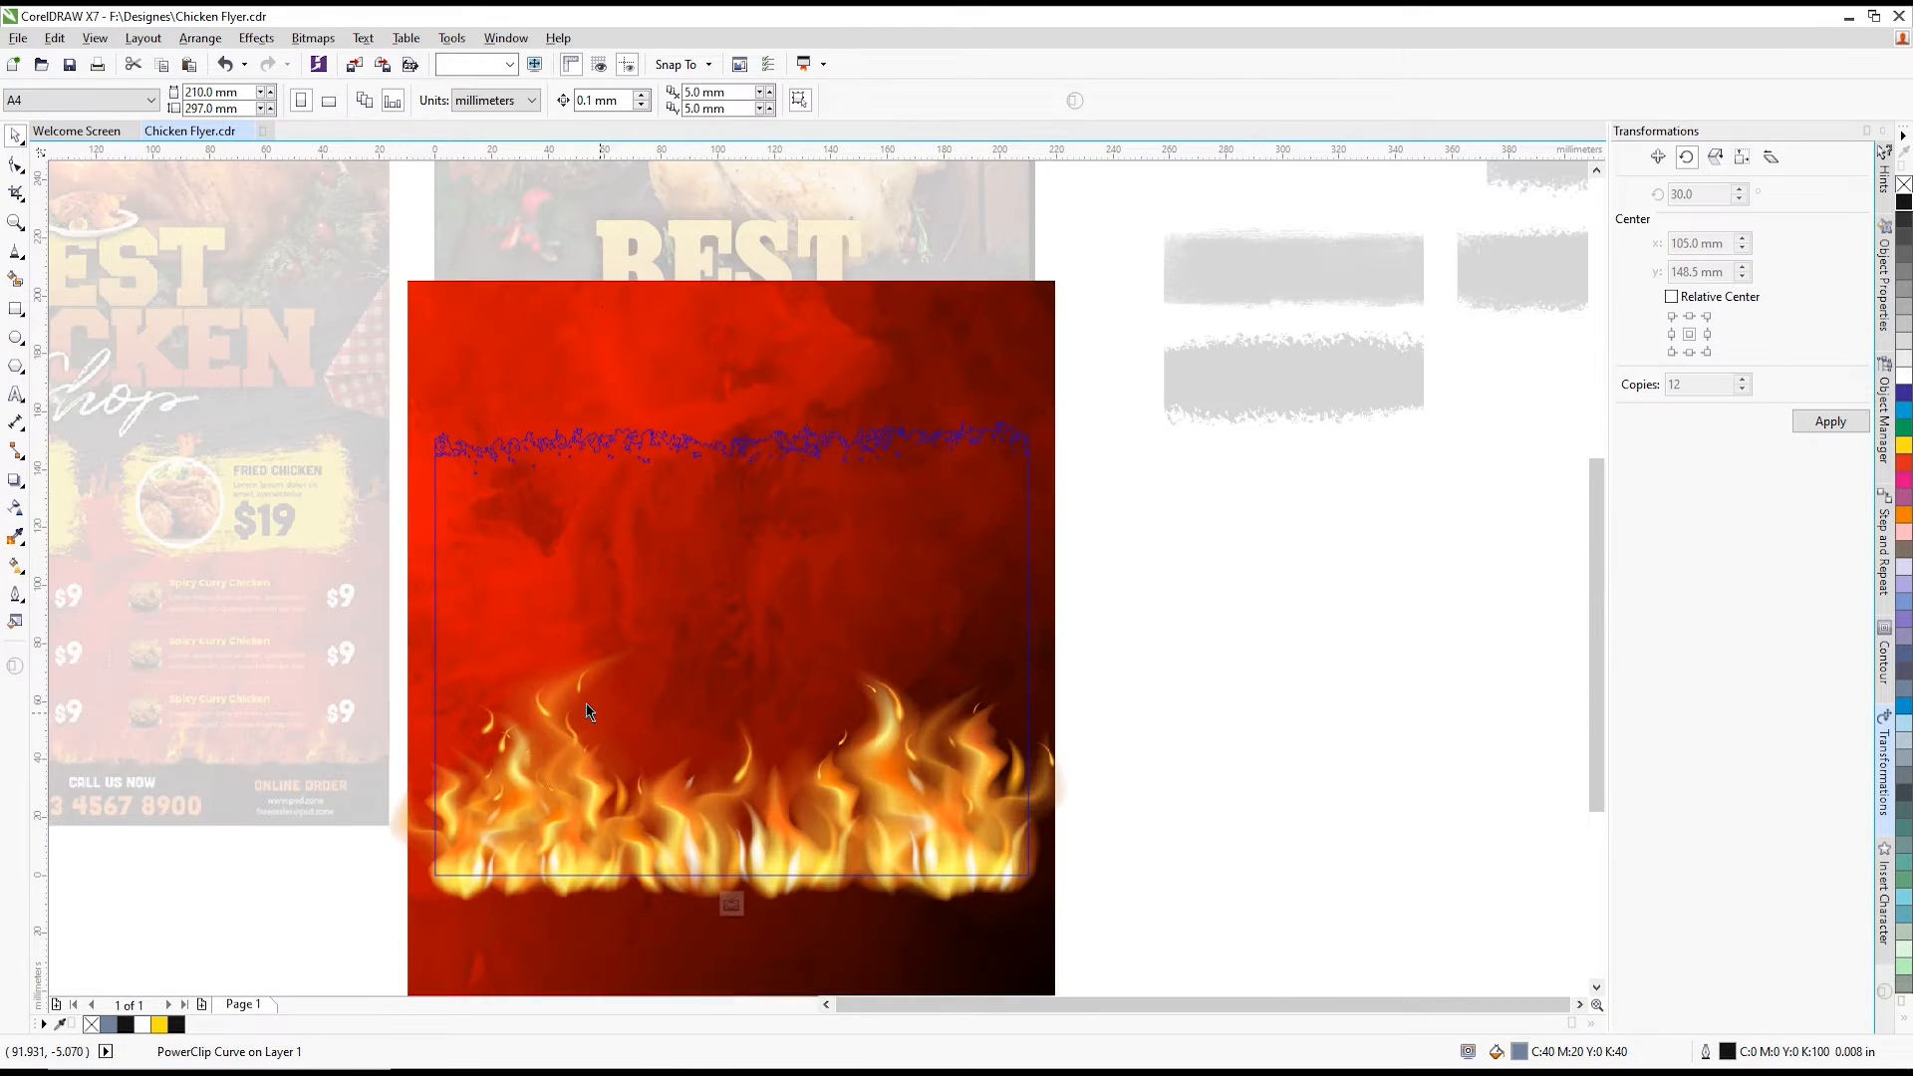
click(639, 727)
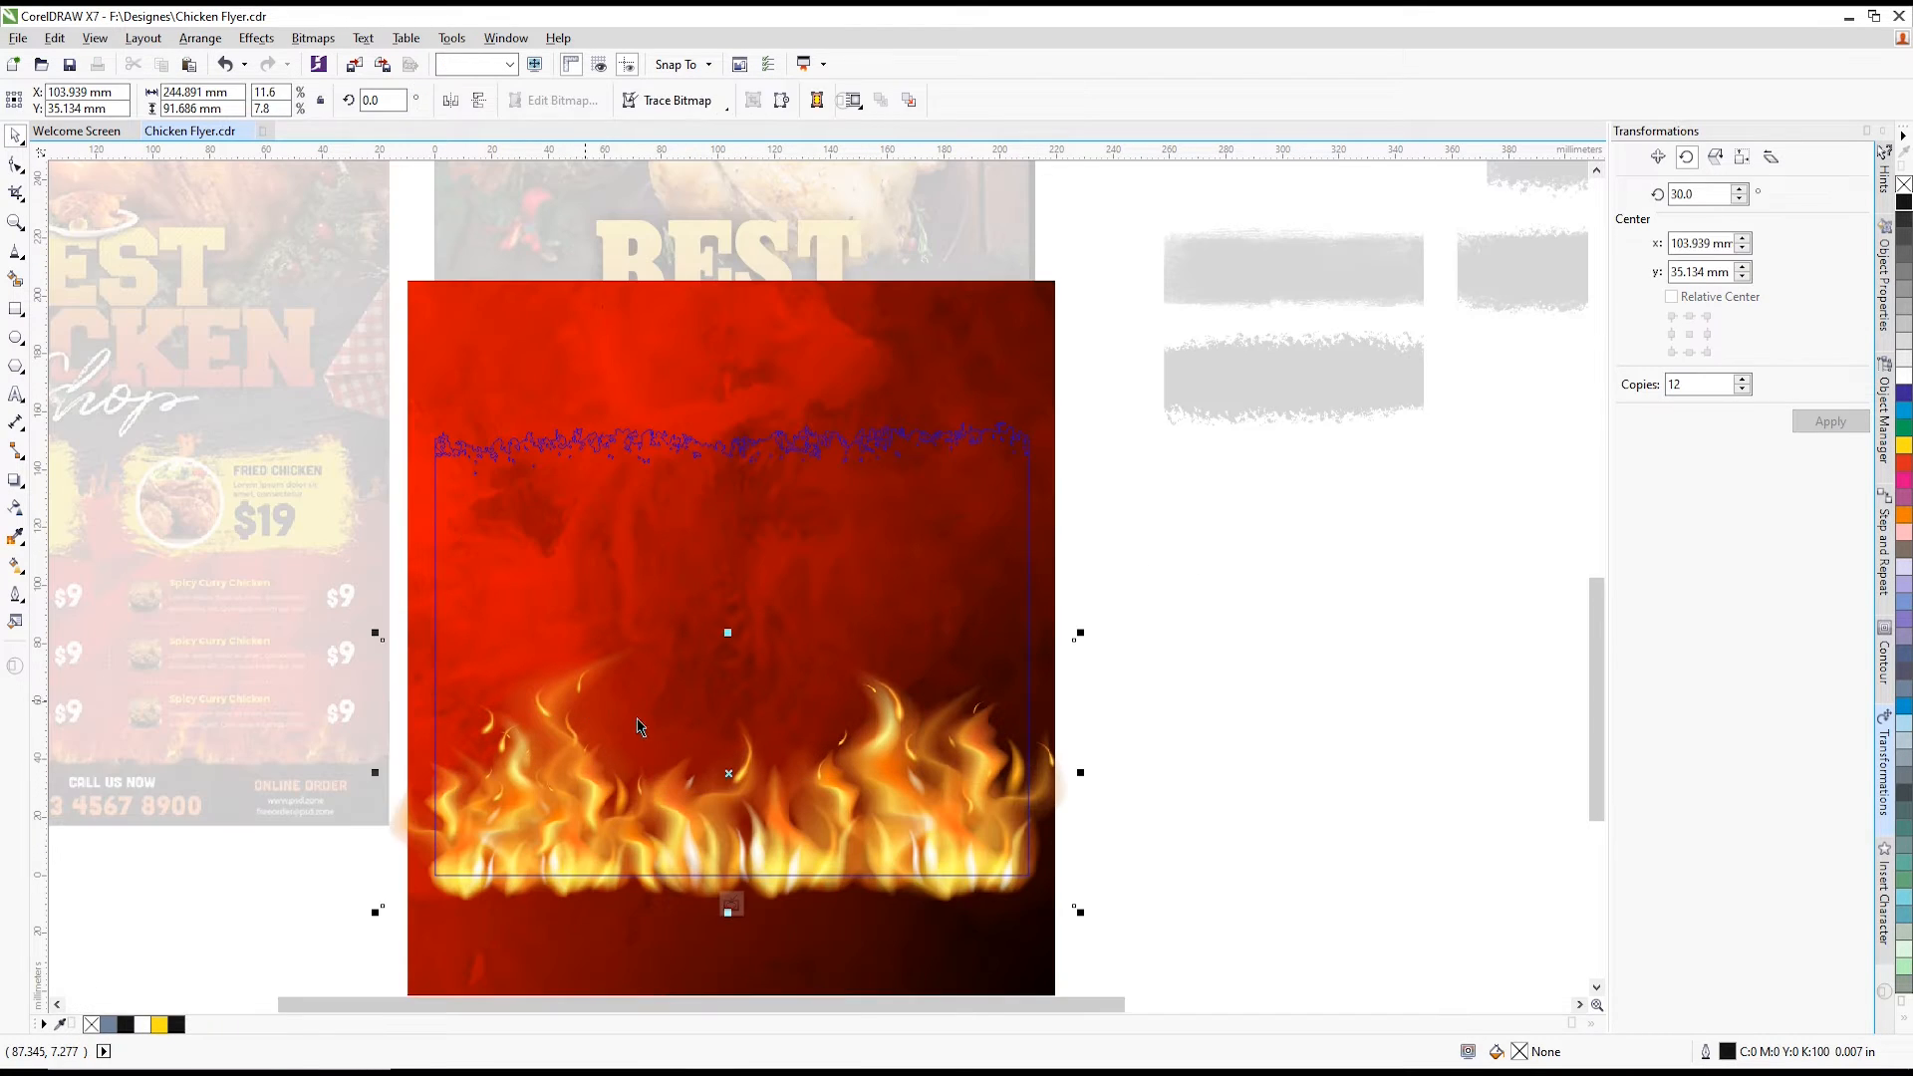
click(731, 904)
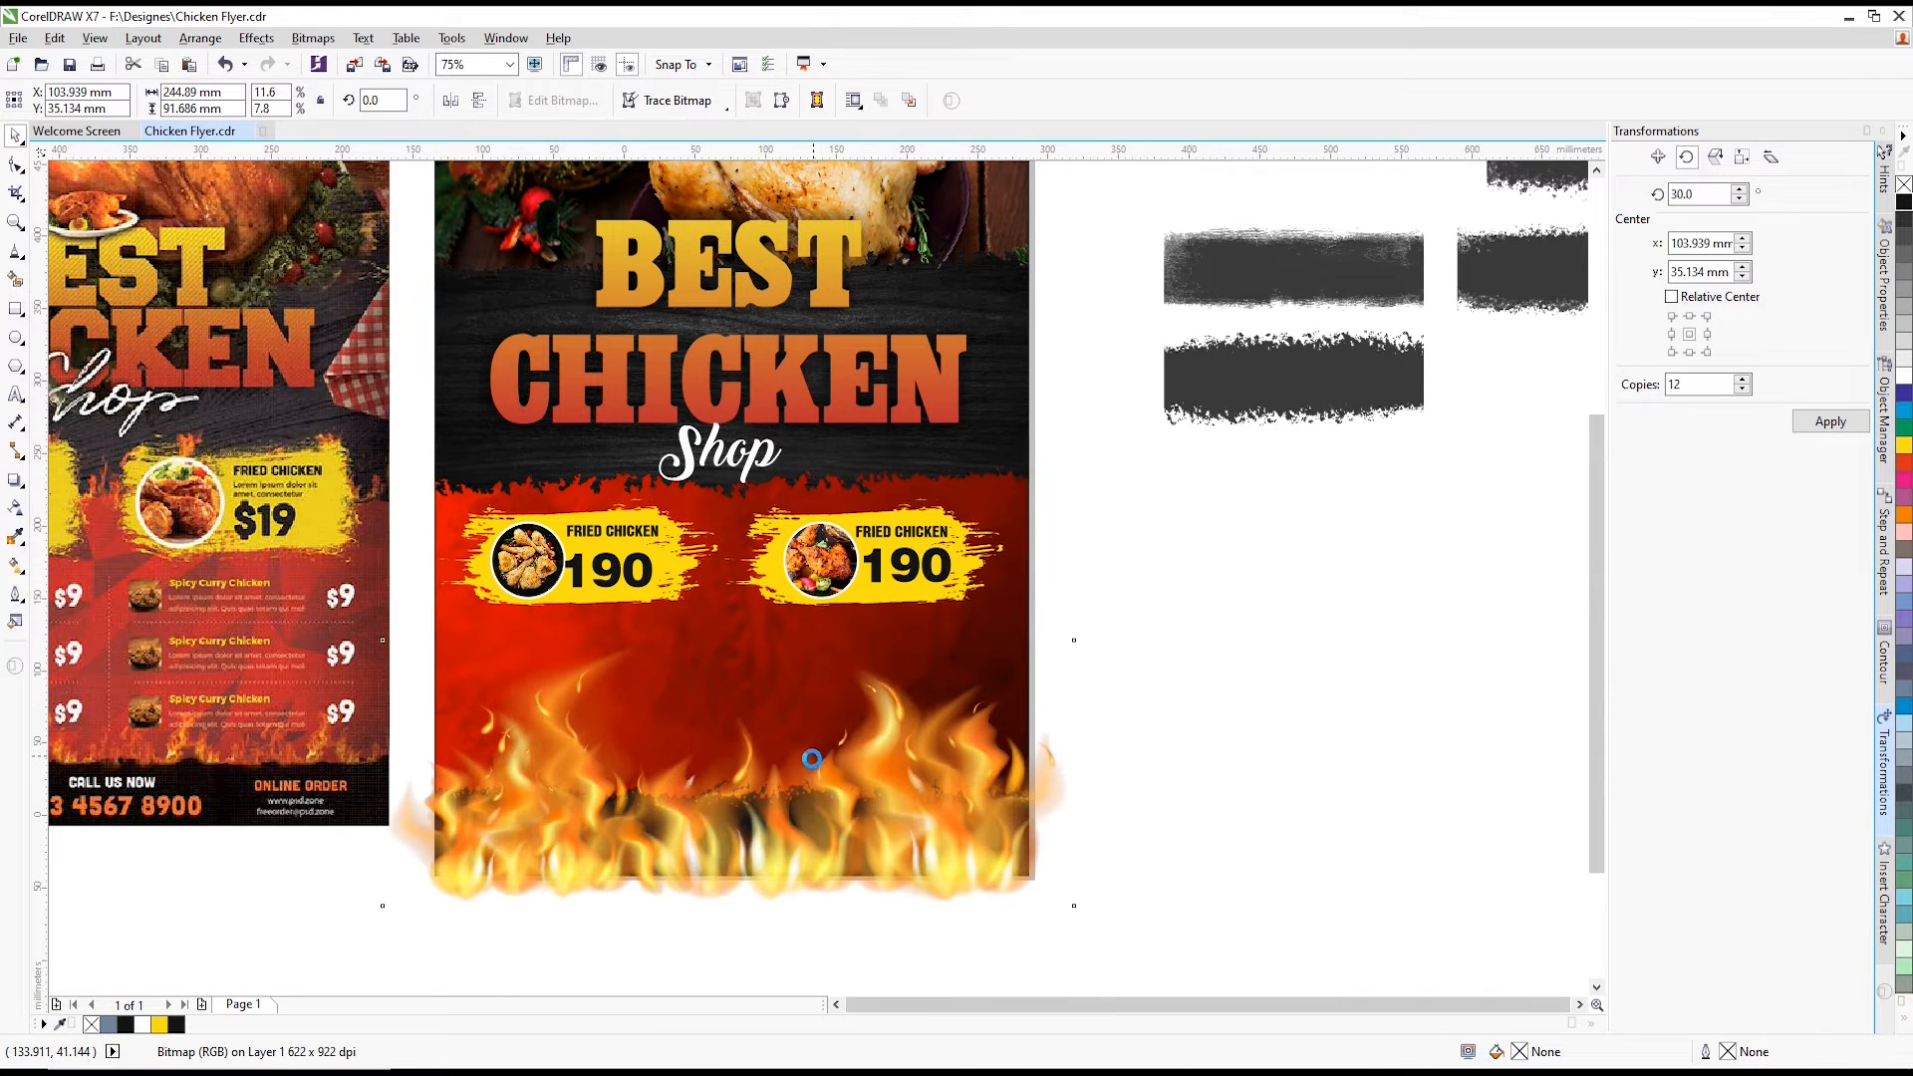
scroll(813, 757, down, 2)
mouse_move(733, 810)
mouse_down()
mouse_move(1182, 730)
mouse_move(1119, 722)
mouse_up()
- PowerClip the copied flames inside the dark wood section behind the title
right_click(1119, 722)
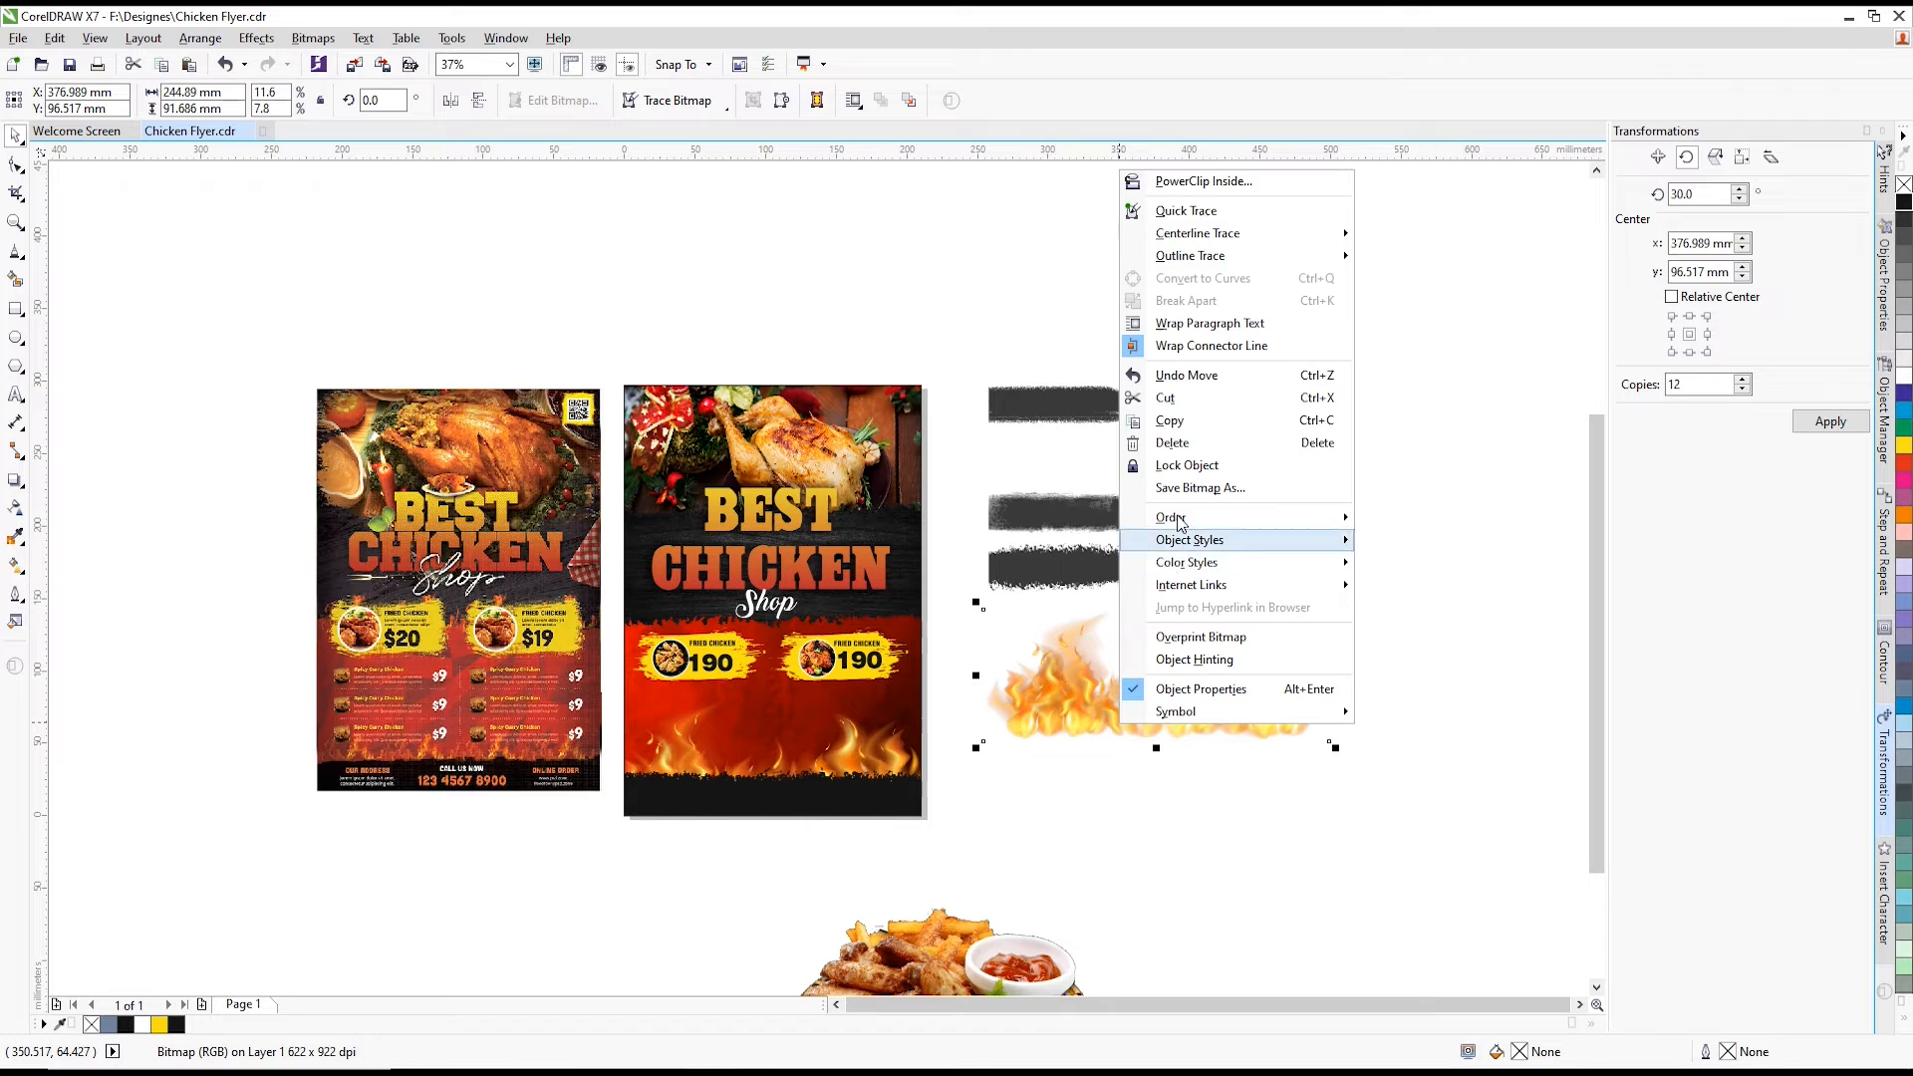
click(1184, 181)
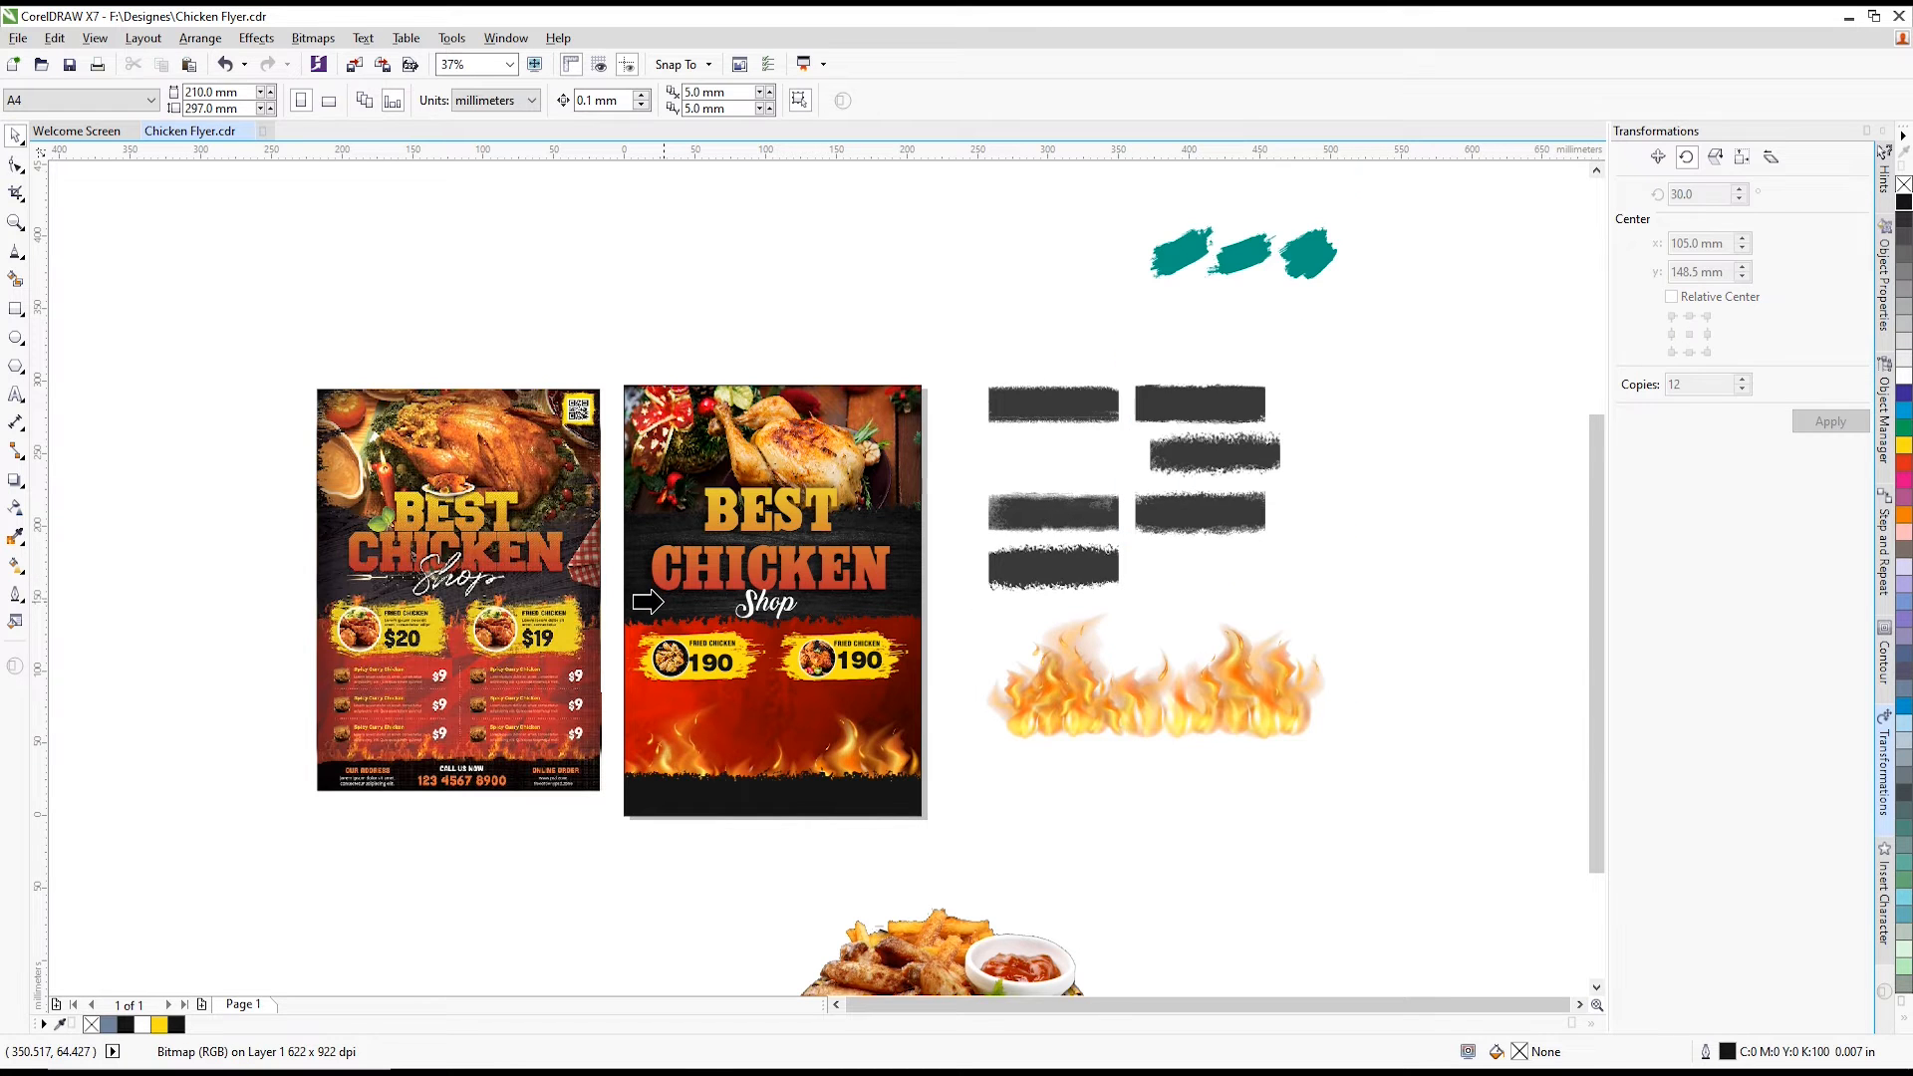
click(657, 601)
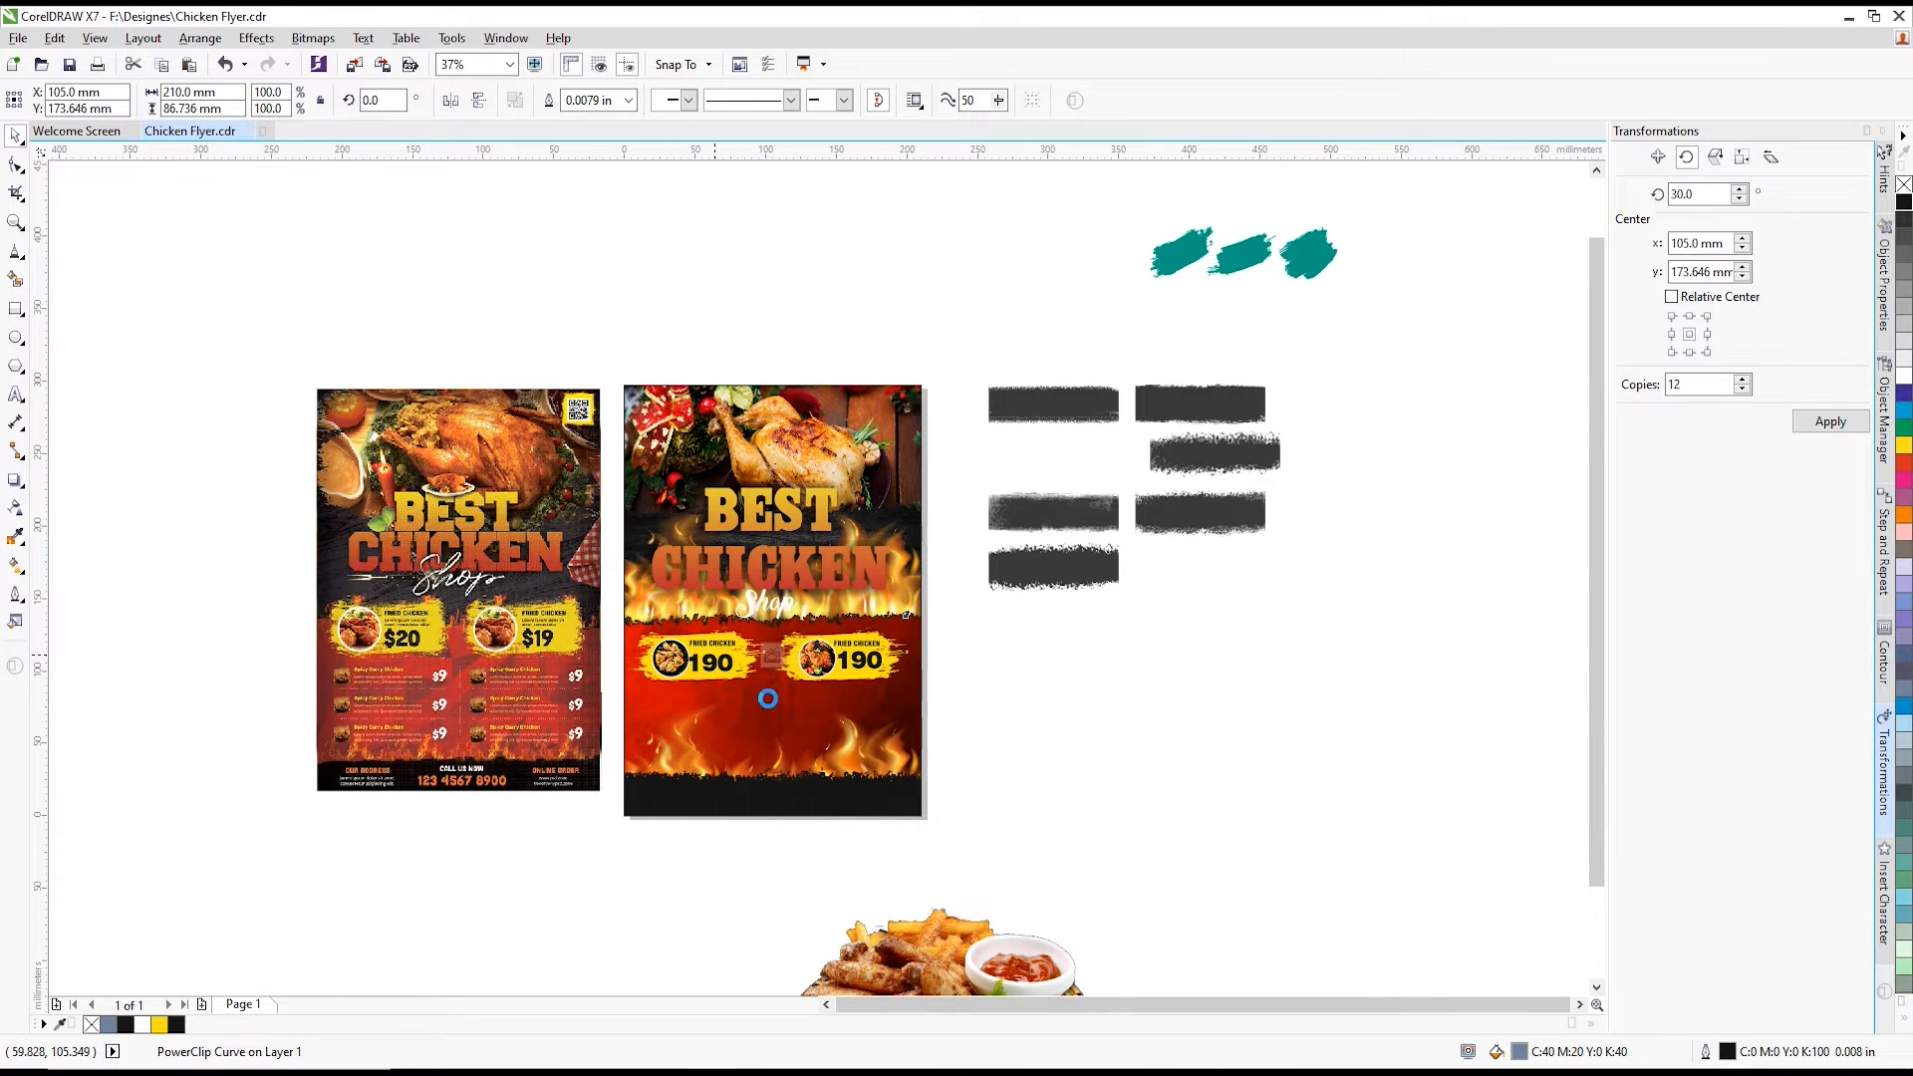
- Move the flames down within the wood section's PowerClip so they rise from its torn lower edge, then finish editing
double_click(798, 612)
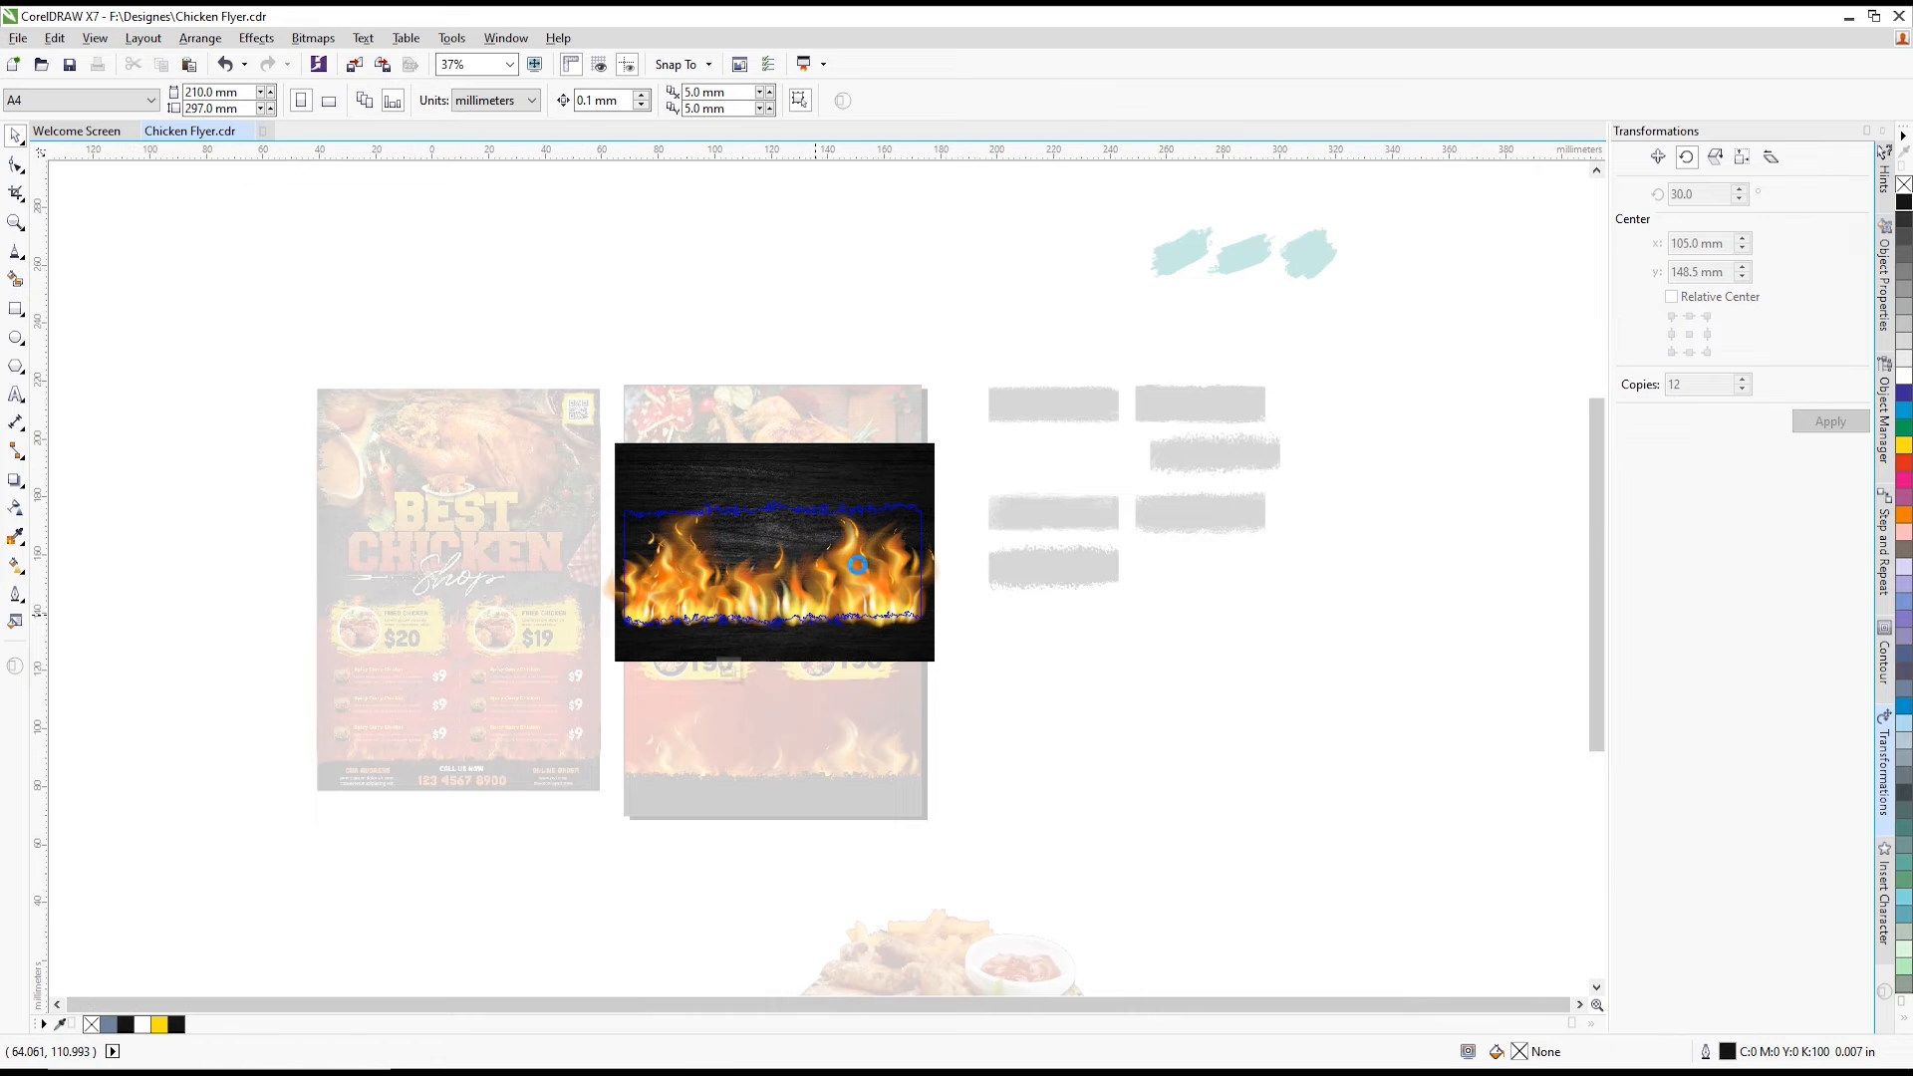
scroll(816, 613, up, 1)
drag(829, 558, 822, 625)
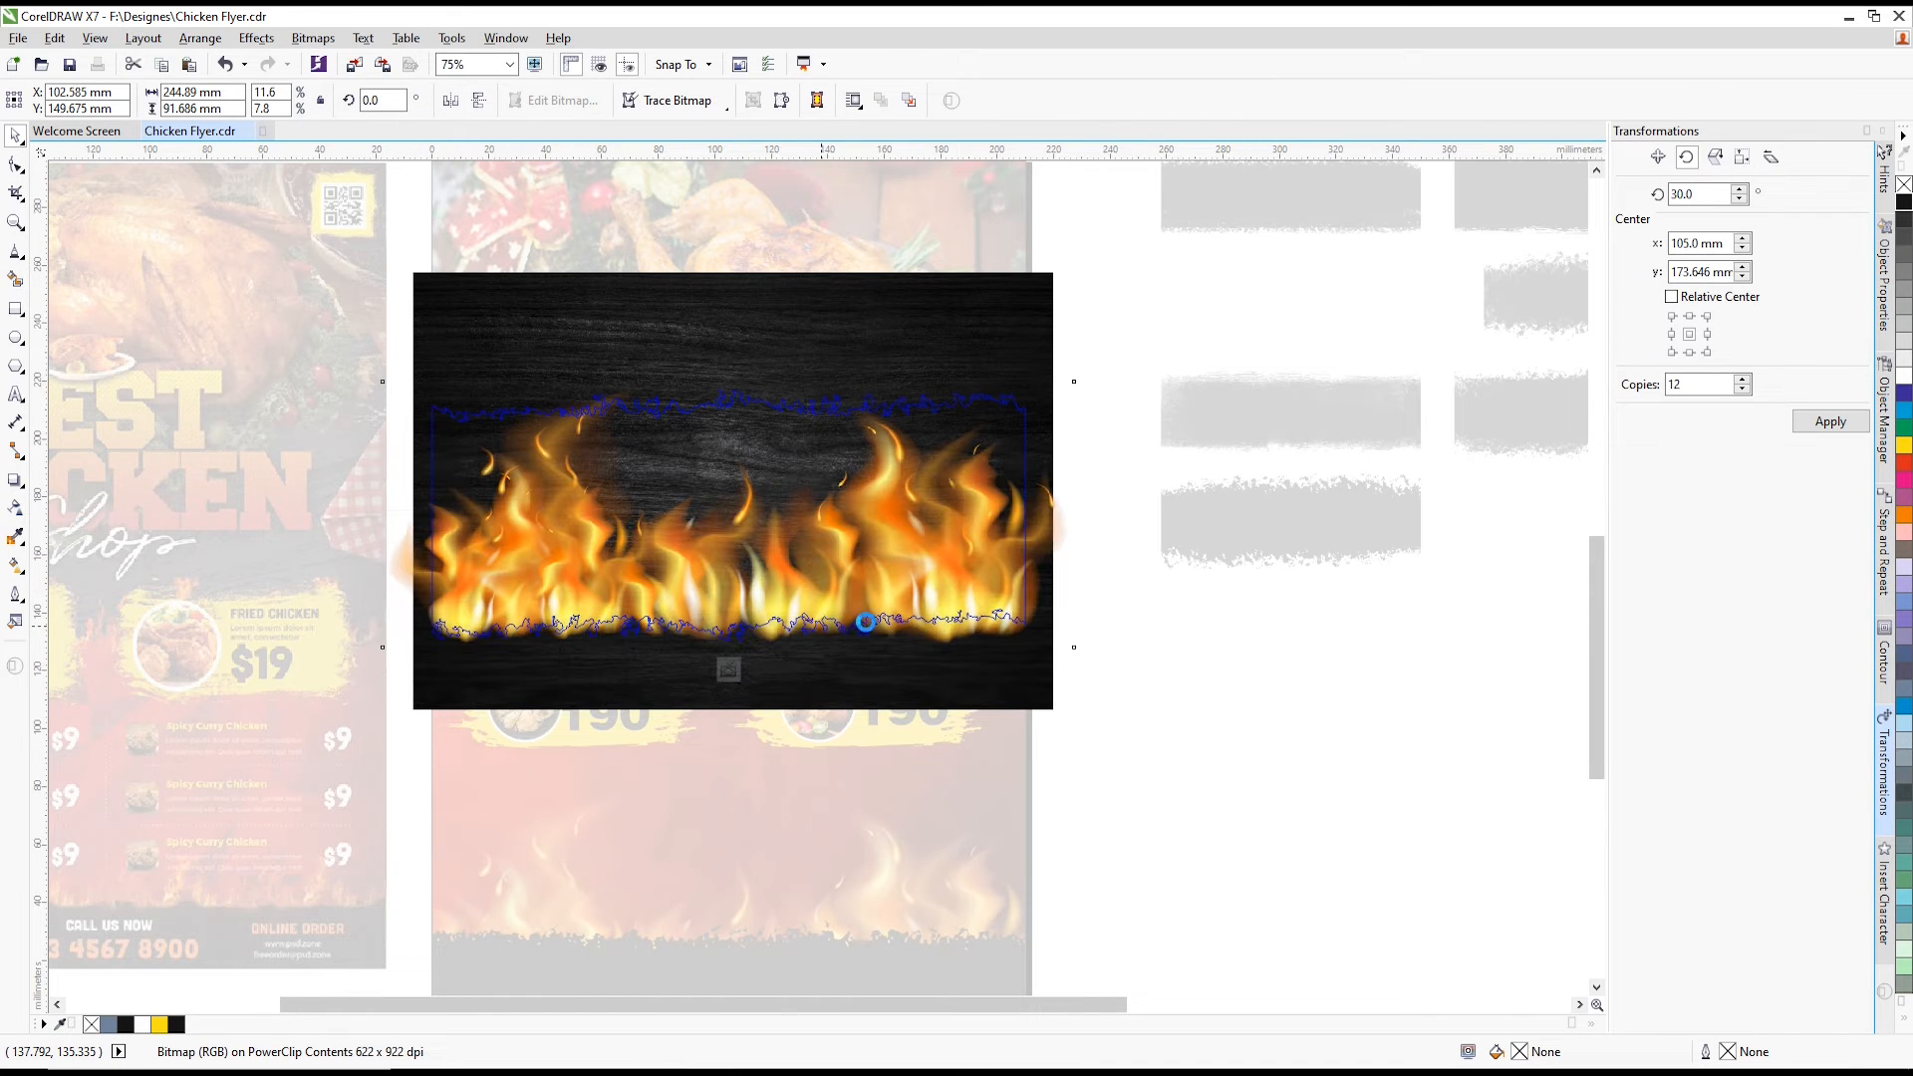
click(729, 672)
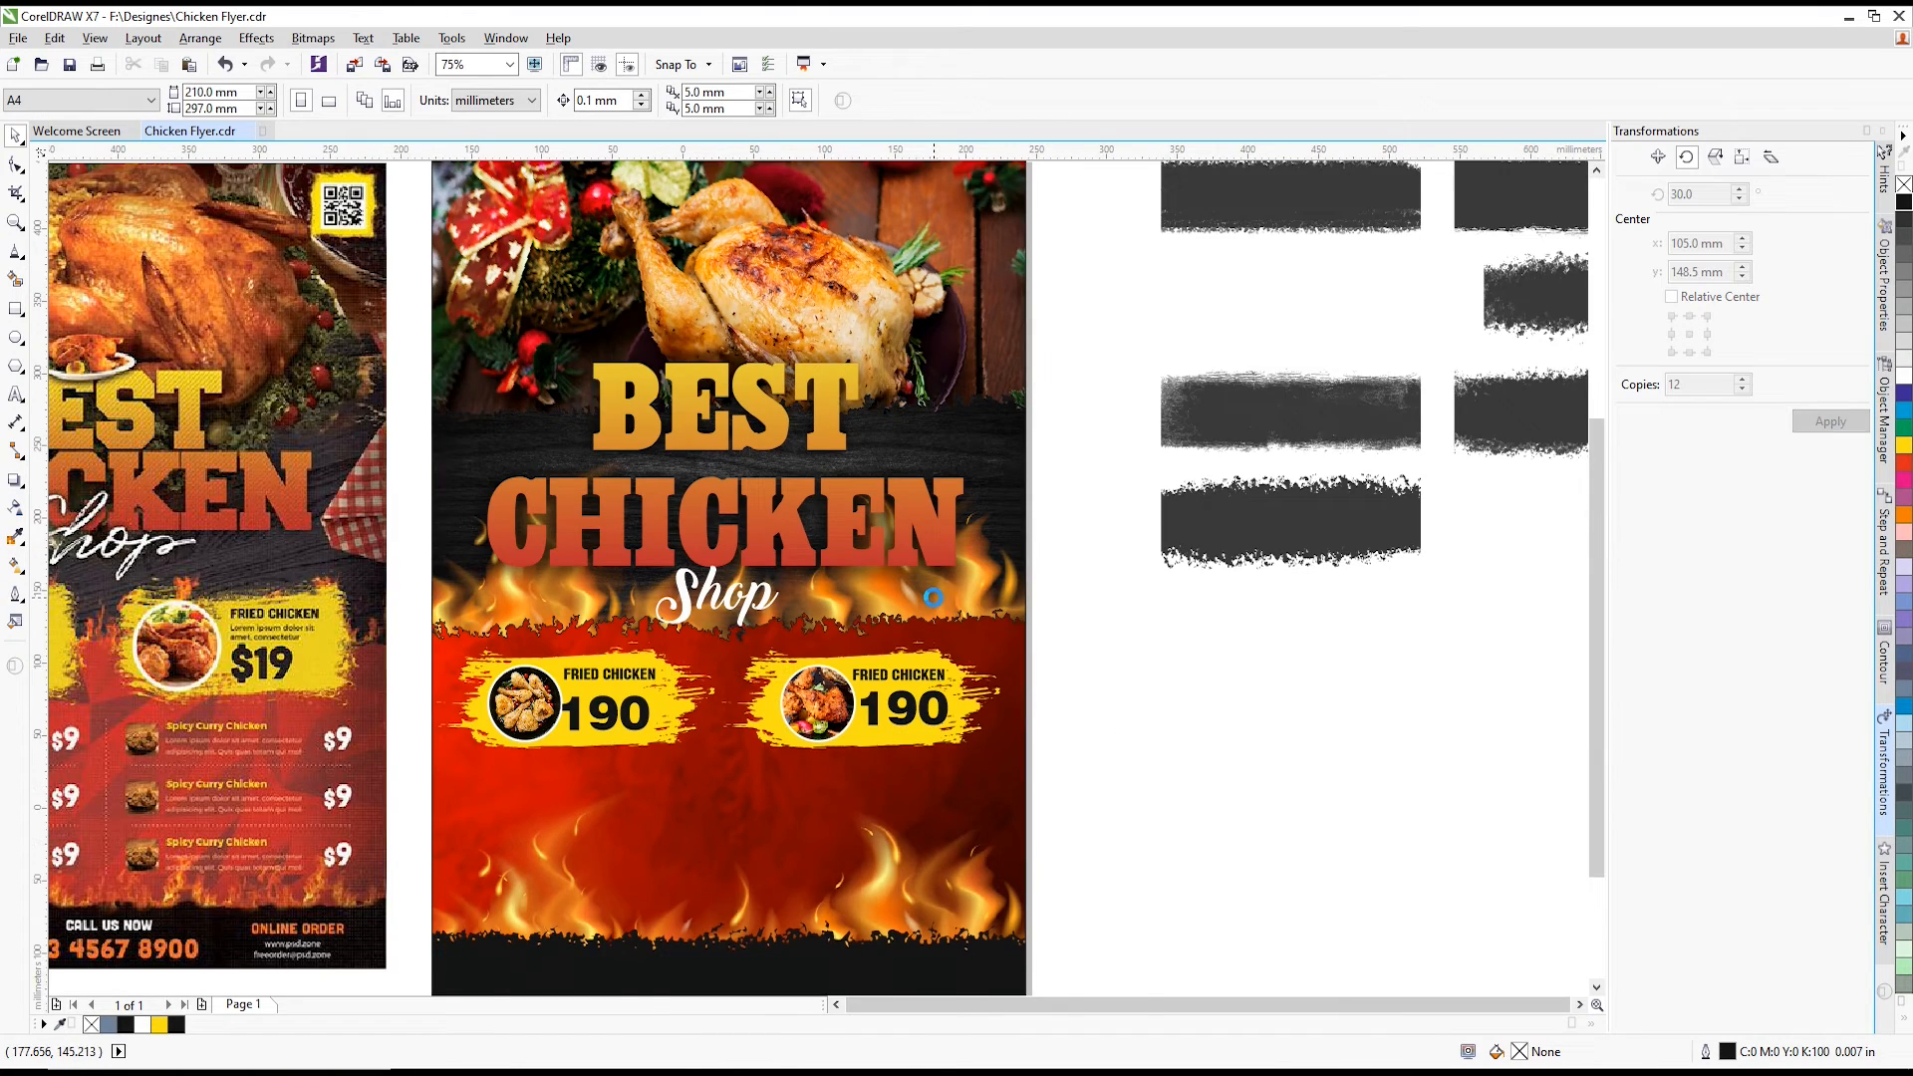
- Set the outline width of the flyer's red section to None
scroll(869, 593, up, 1)
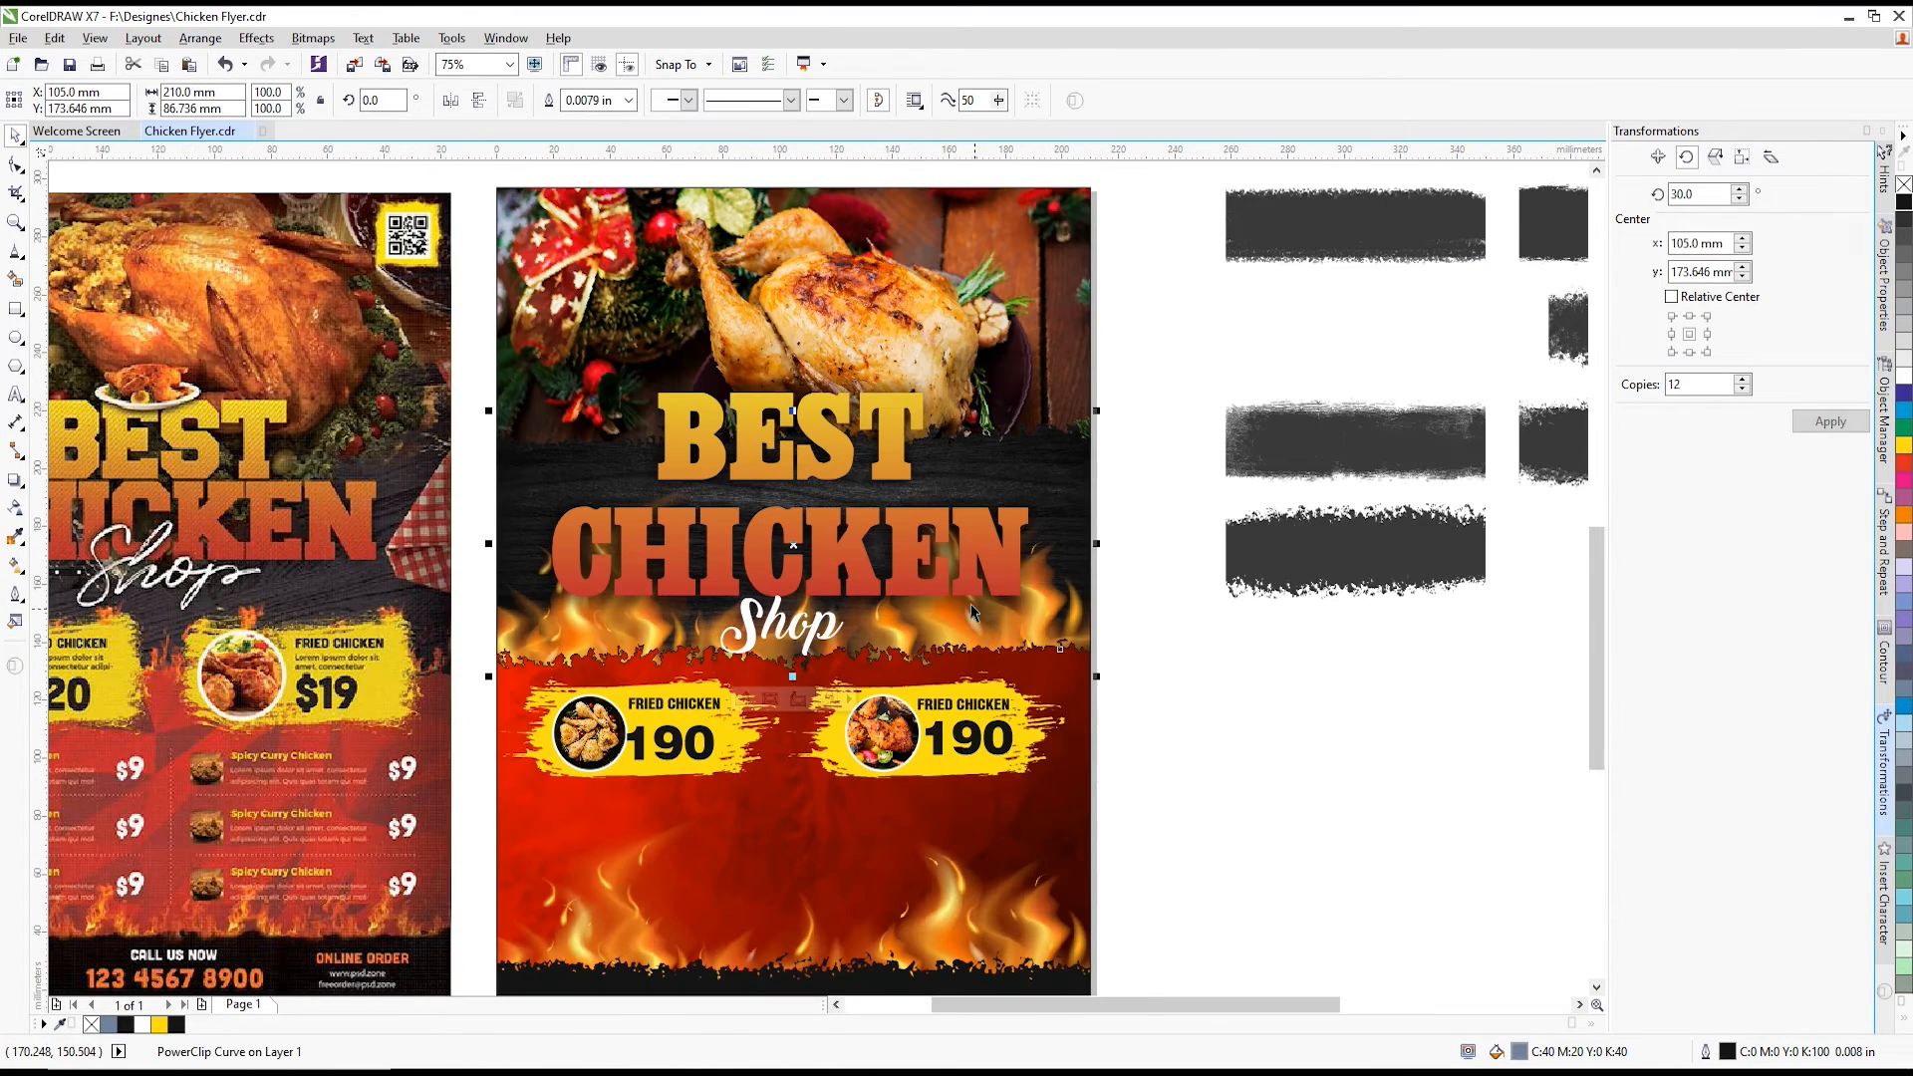
scroll(975, 611, down, 1)
click(1085, 666)
scroll(953, 708, up, 1)
click(955, 713)
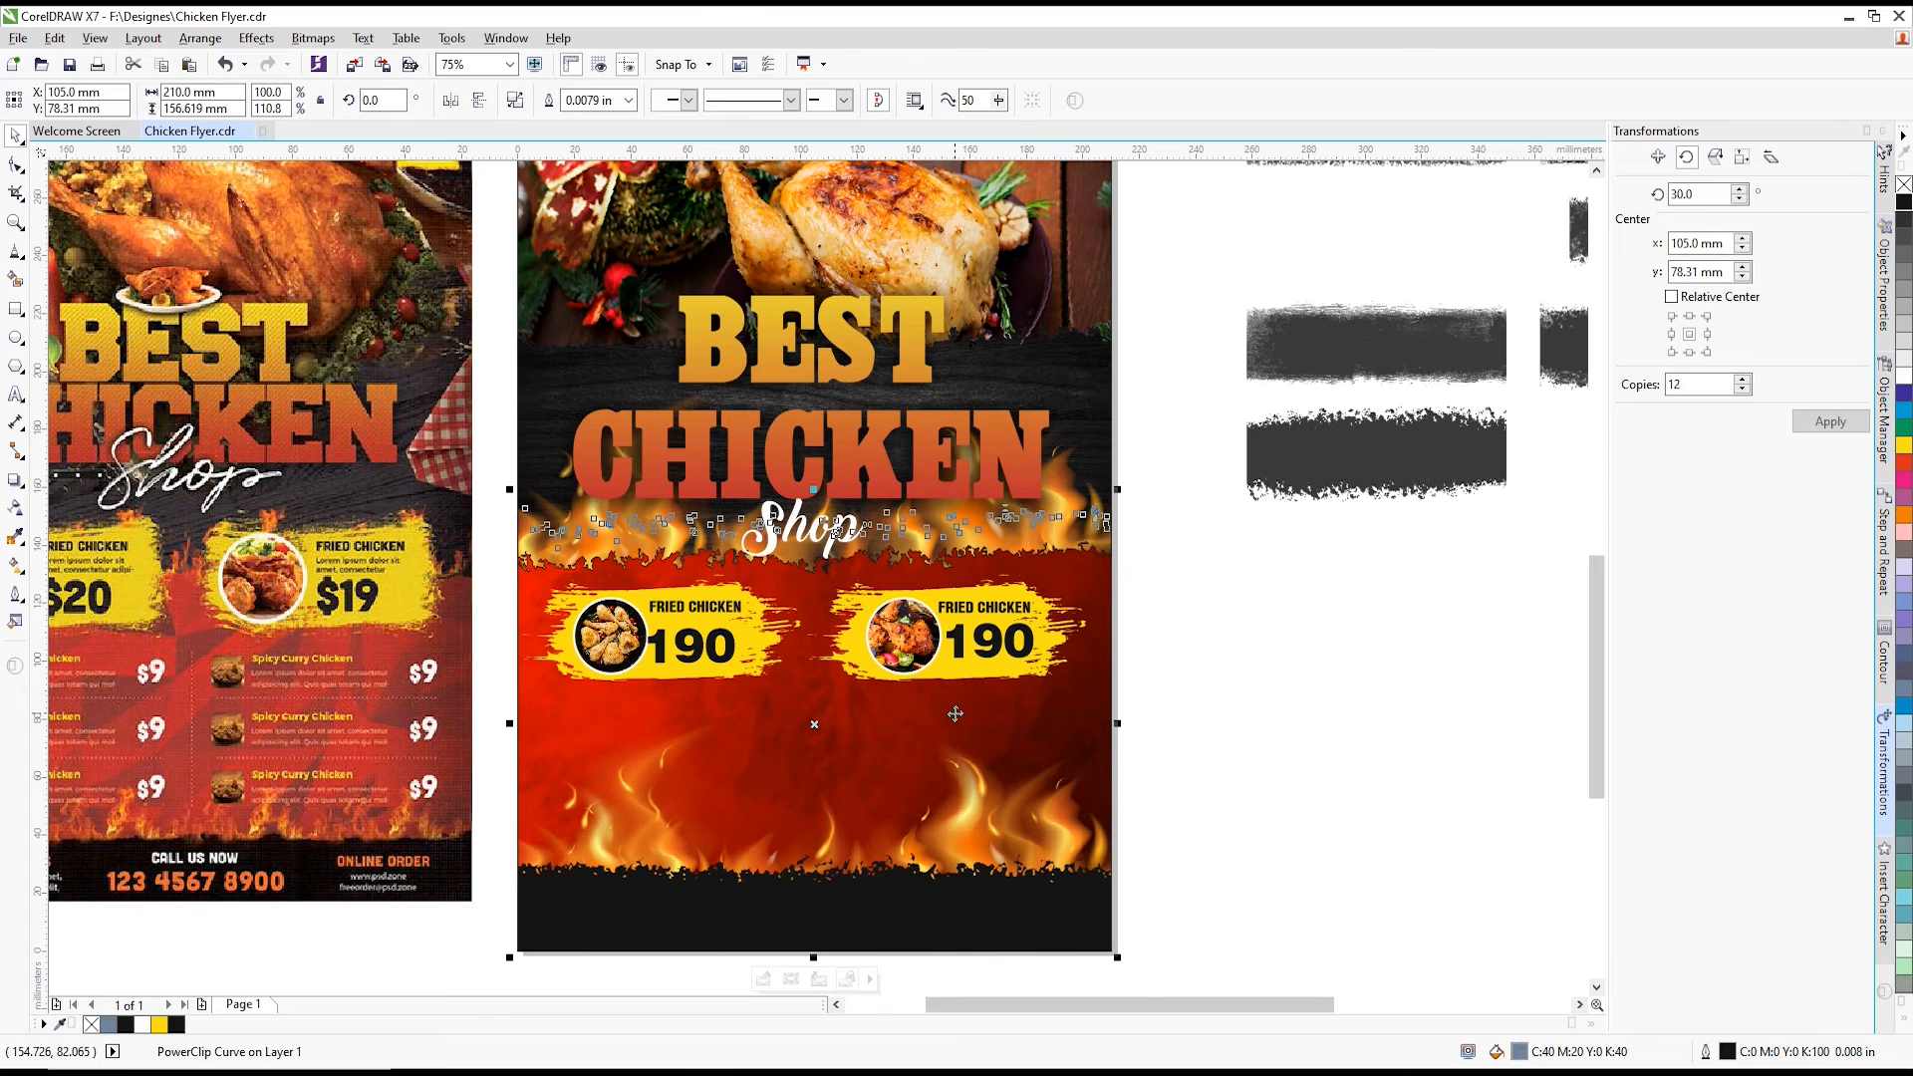
key(F12)
click(829, 412)
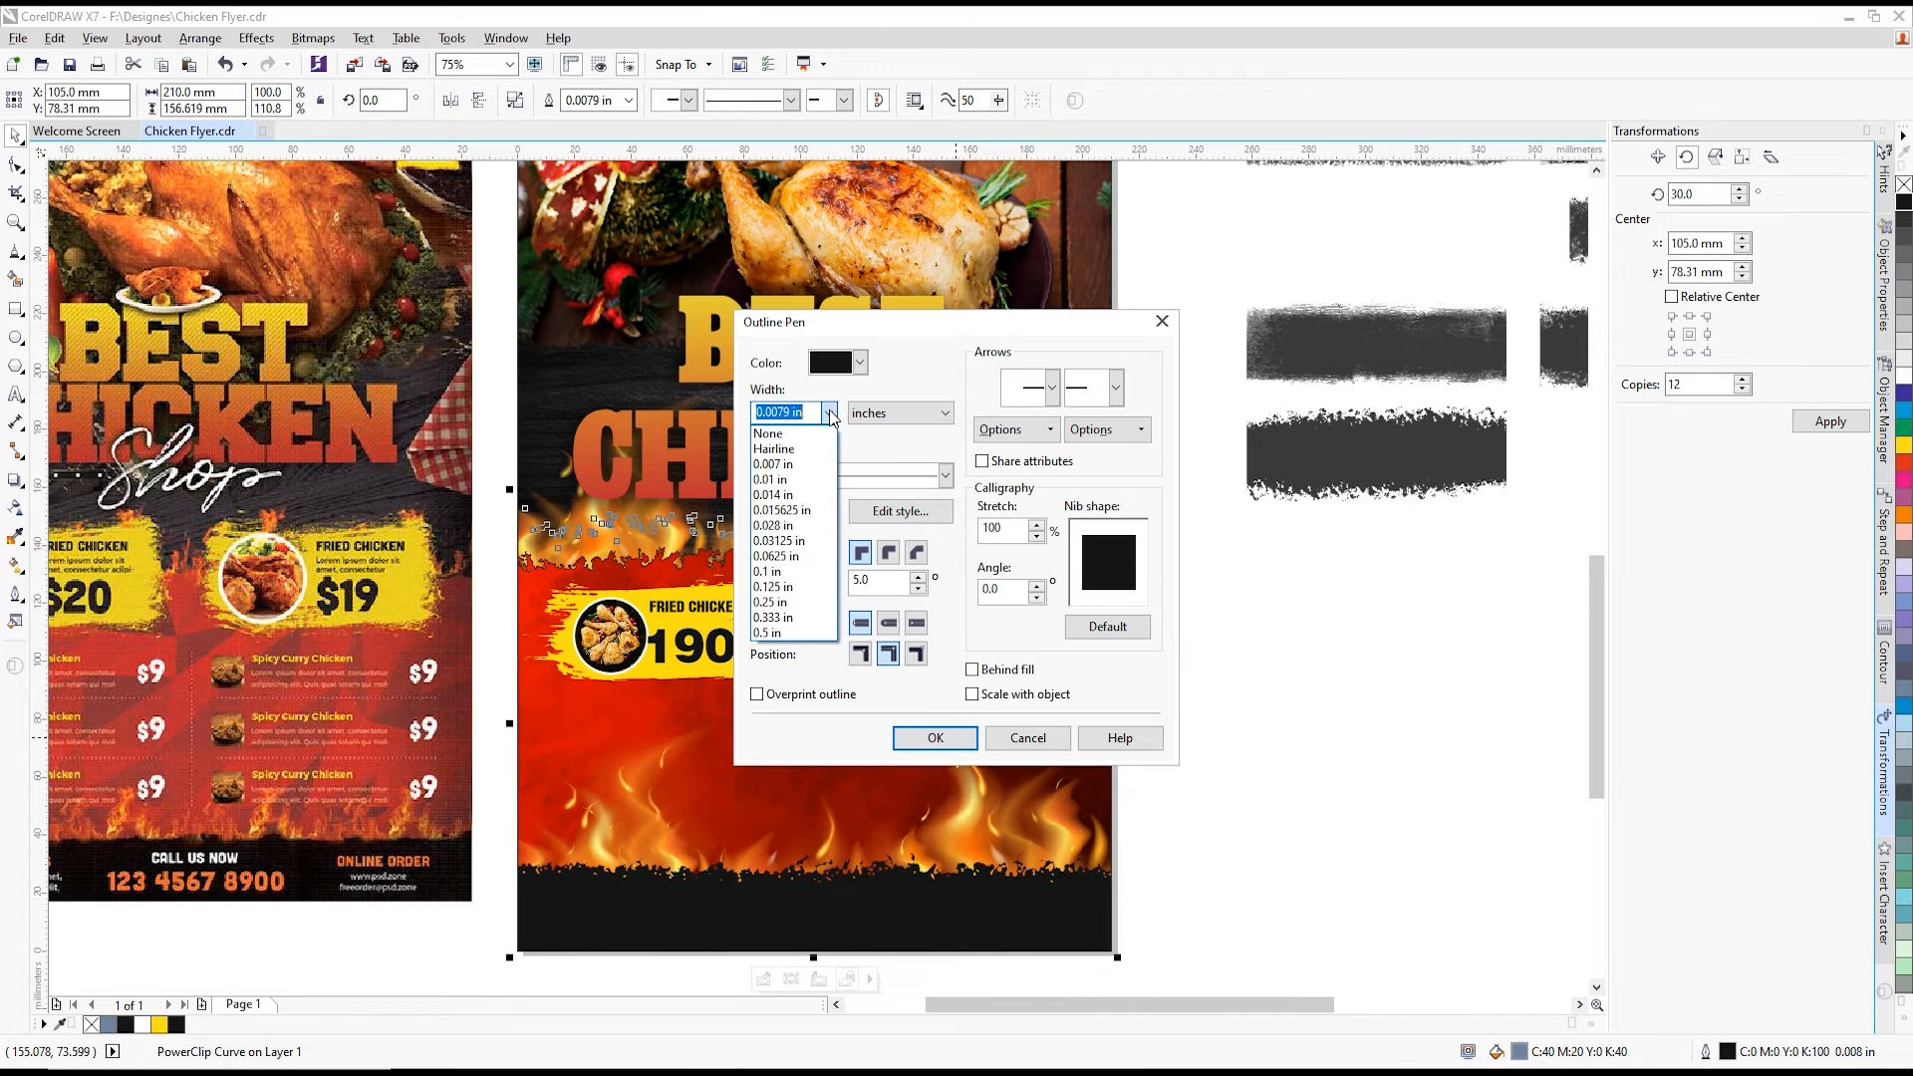
click(826, 433)
click(921, 735)
click(1311, 666)
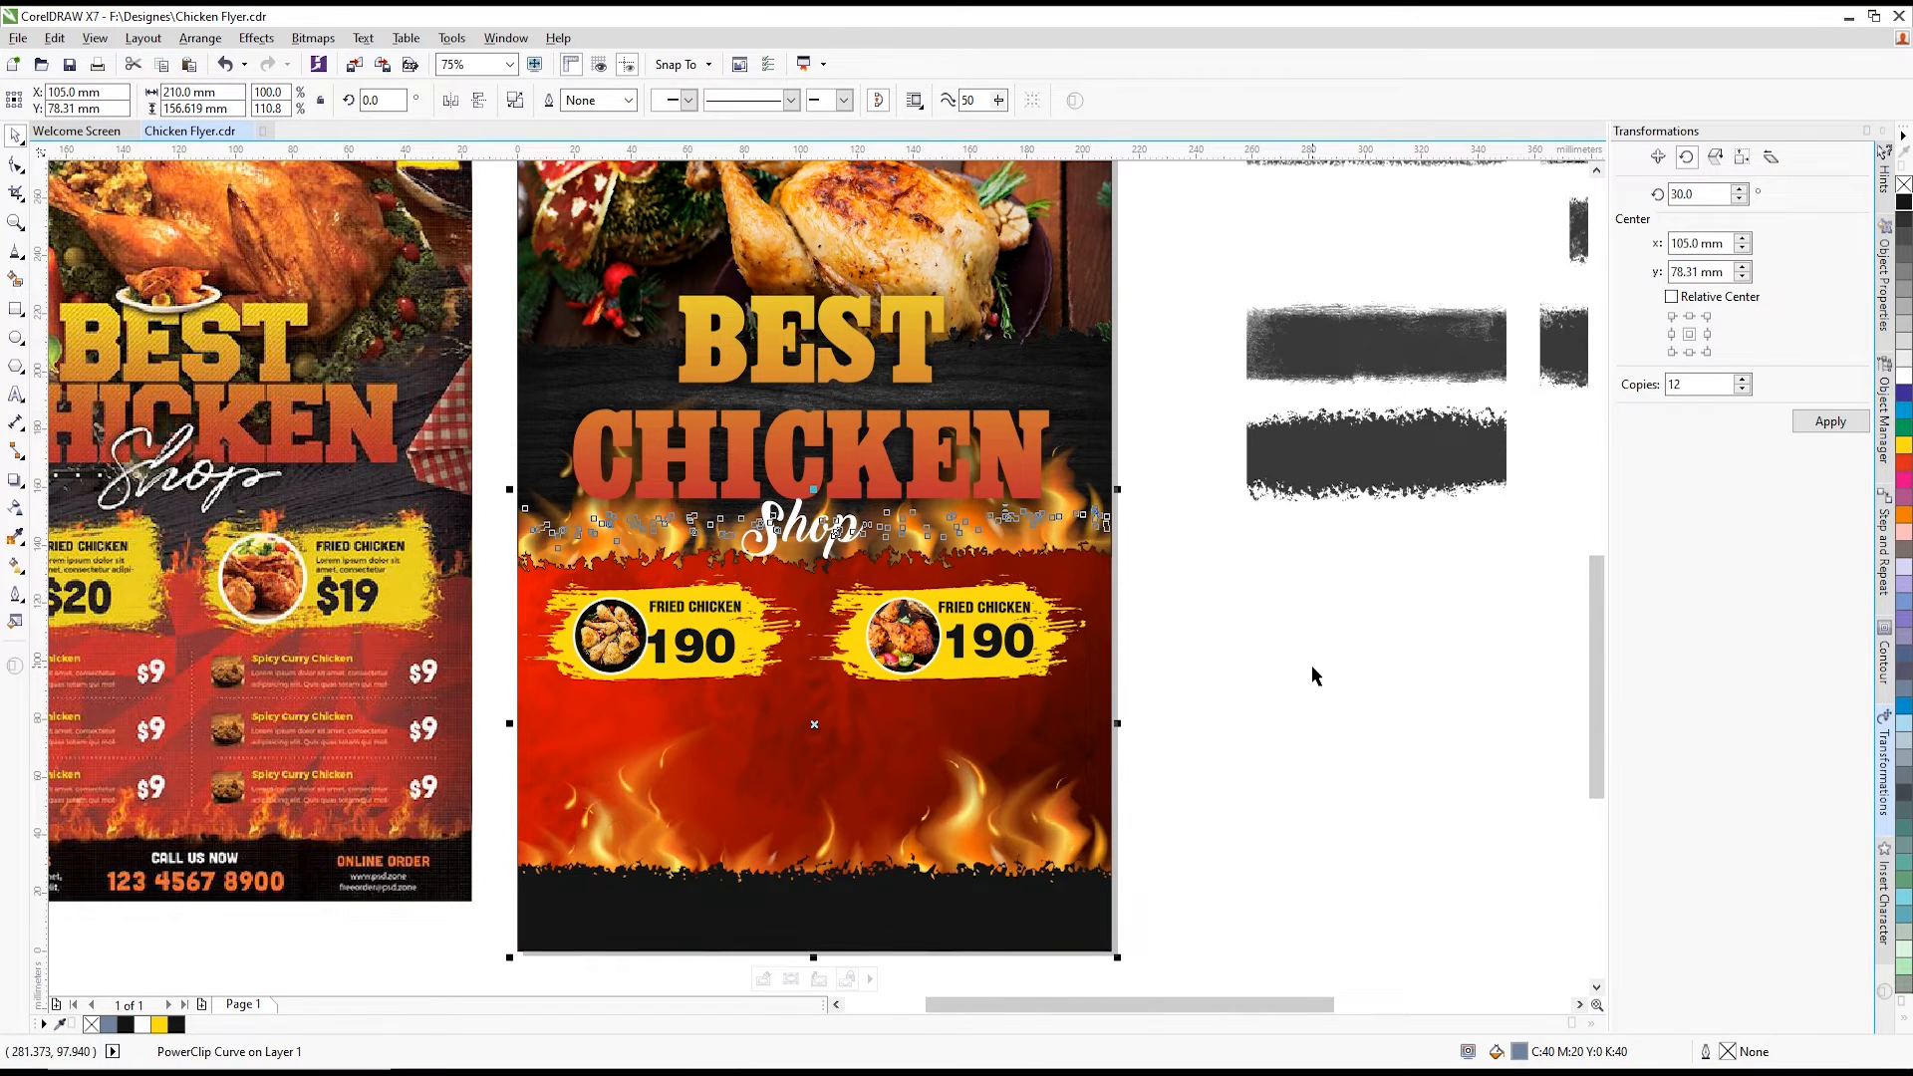
- Remove the outline of the dark wood section by setting its width to None
click(1112, 611)
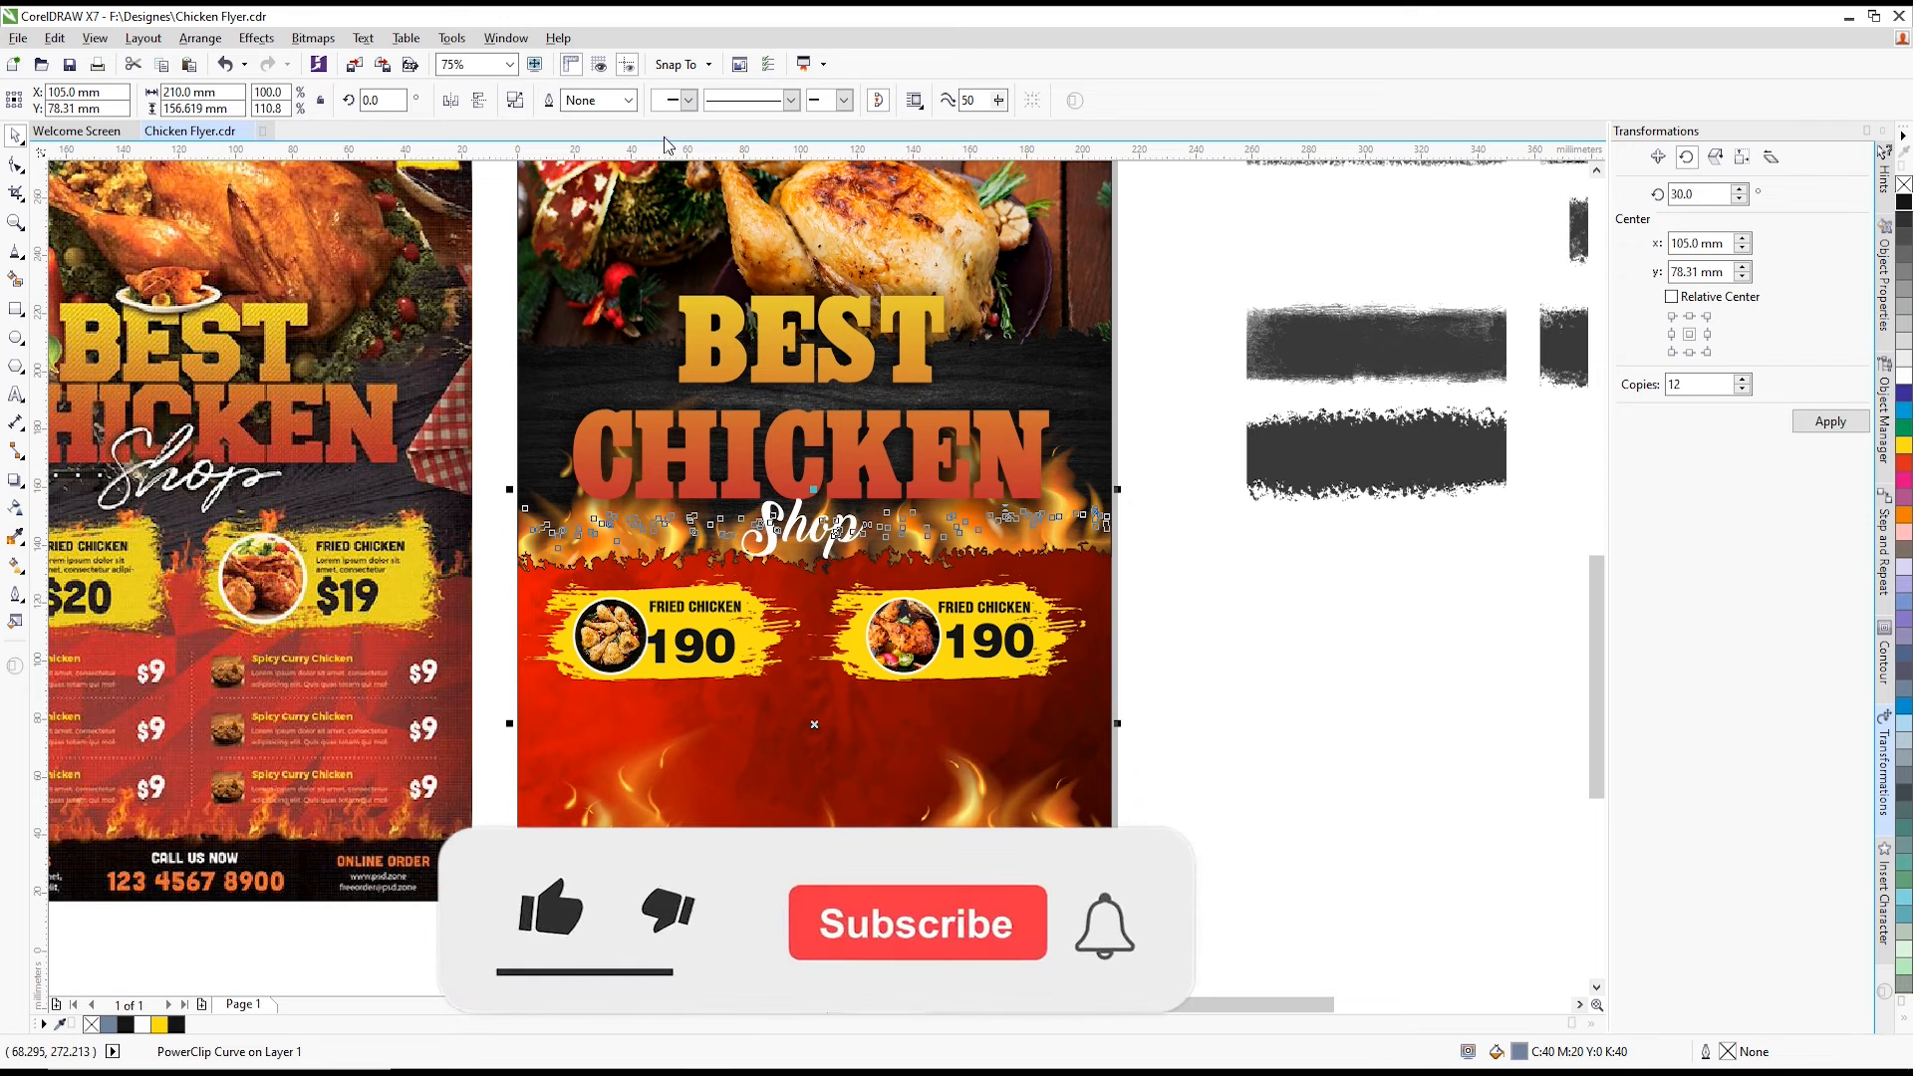
click(630, 100)
click(619, 118)
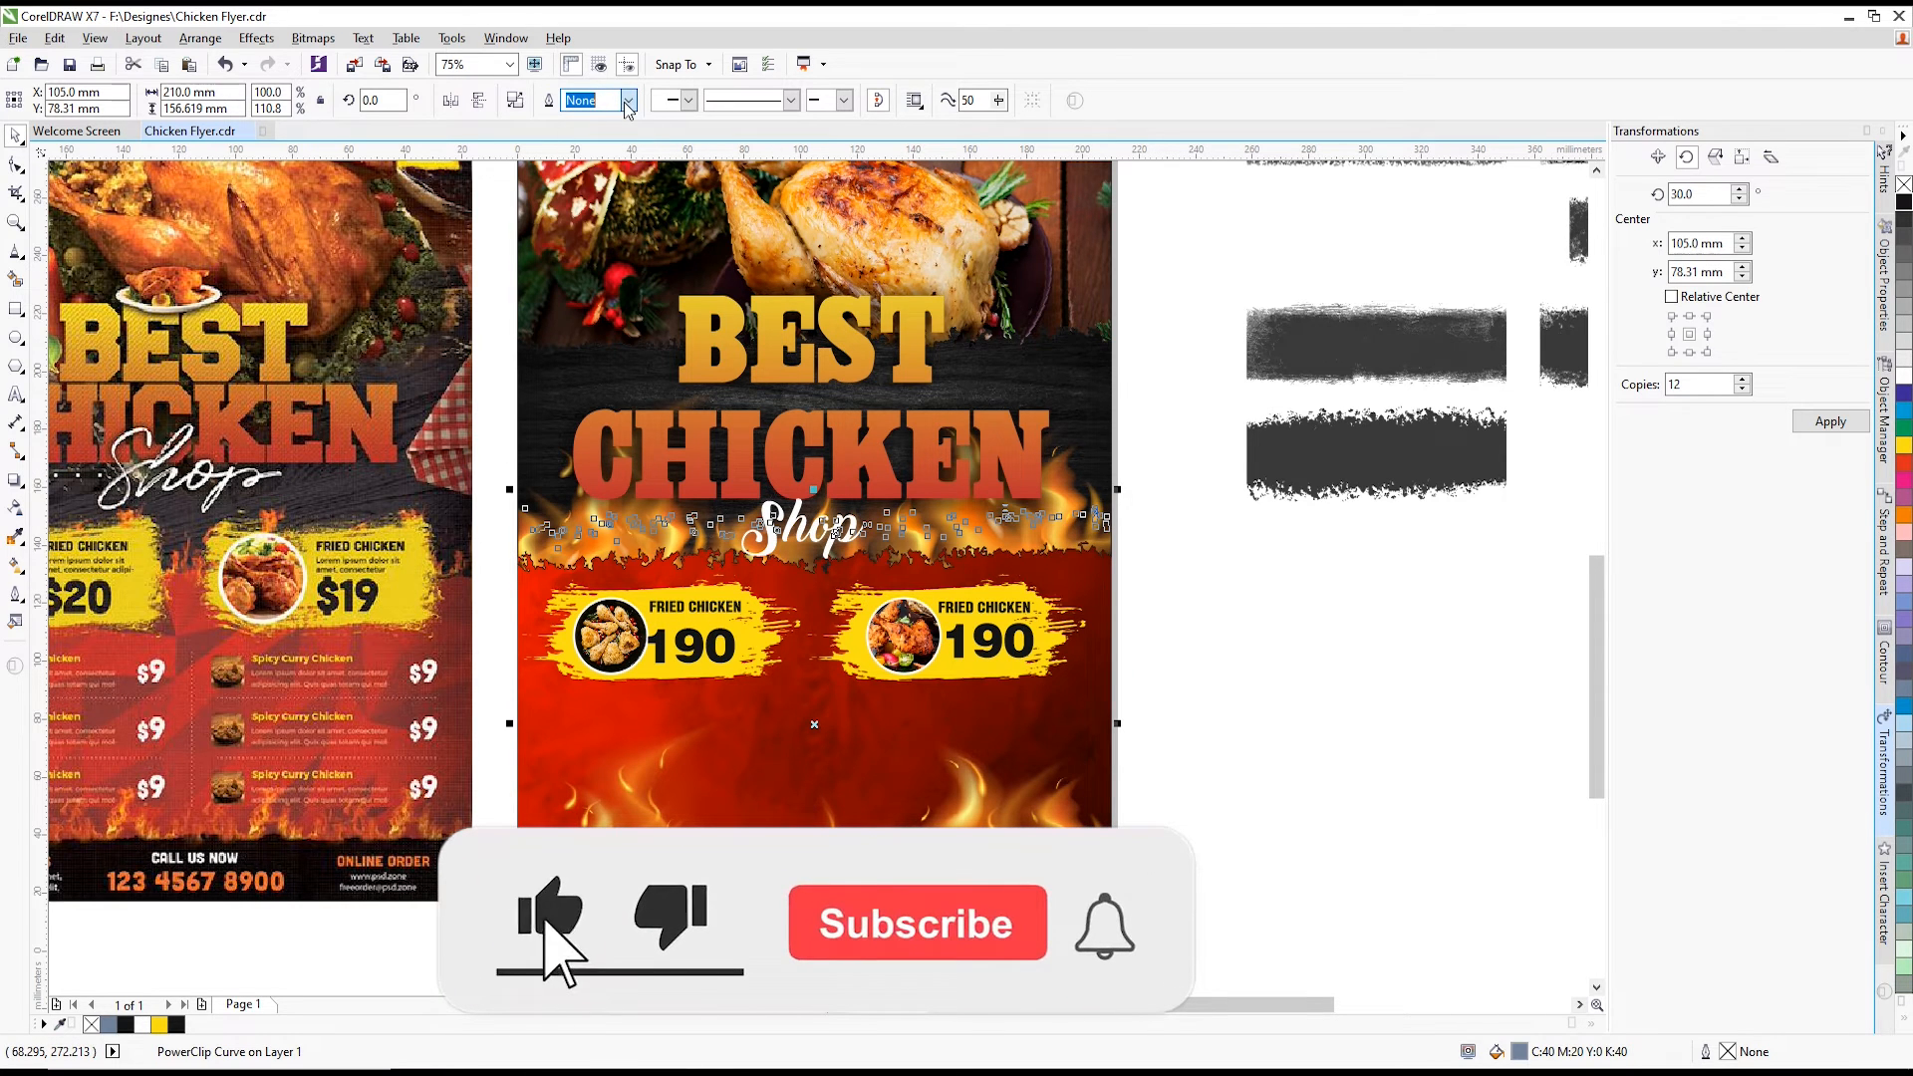
click(1251, 564)
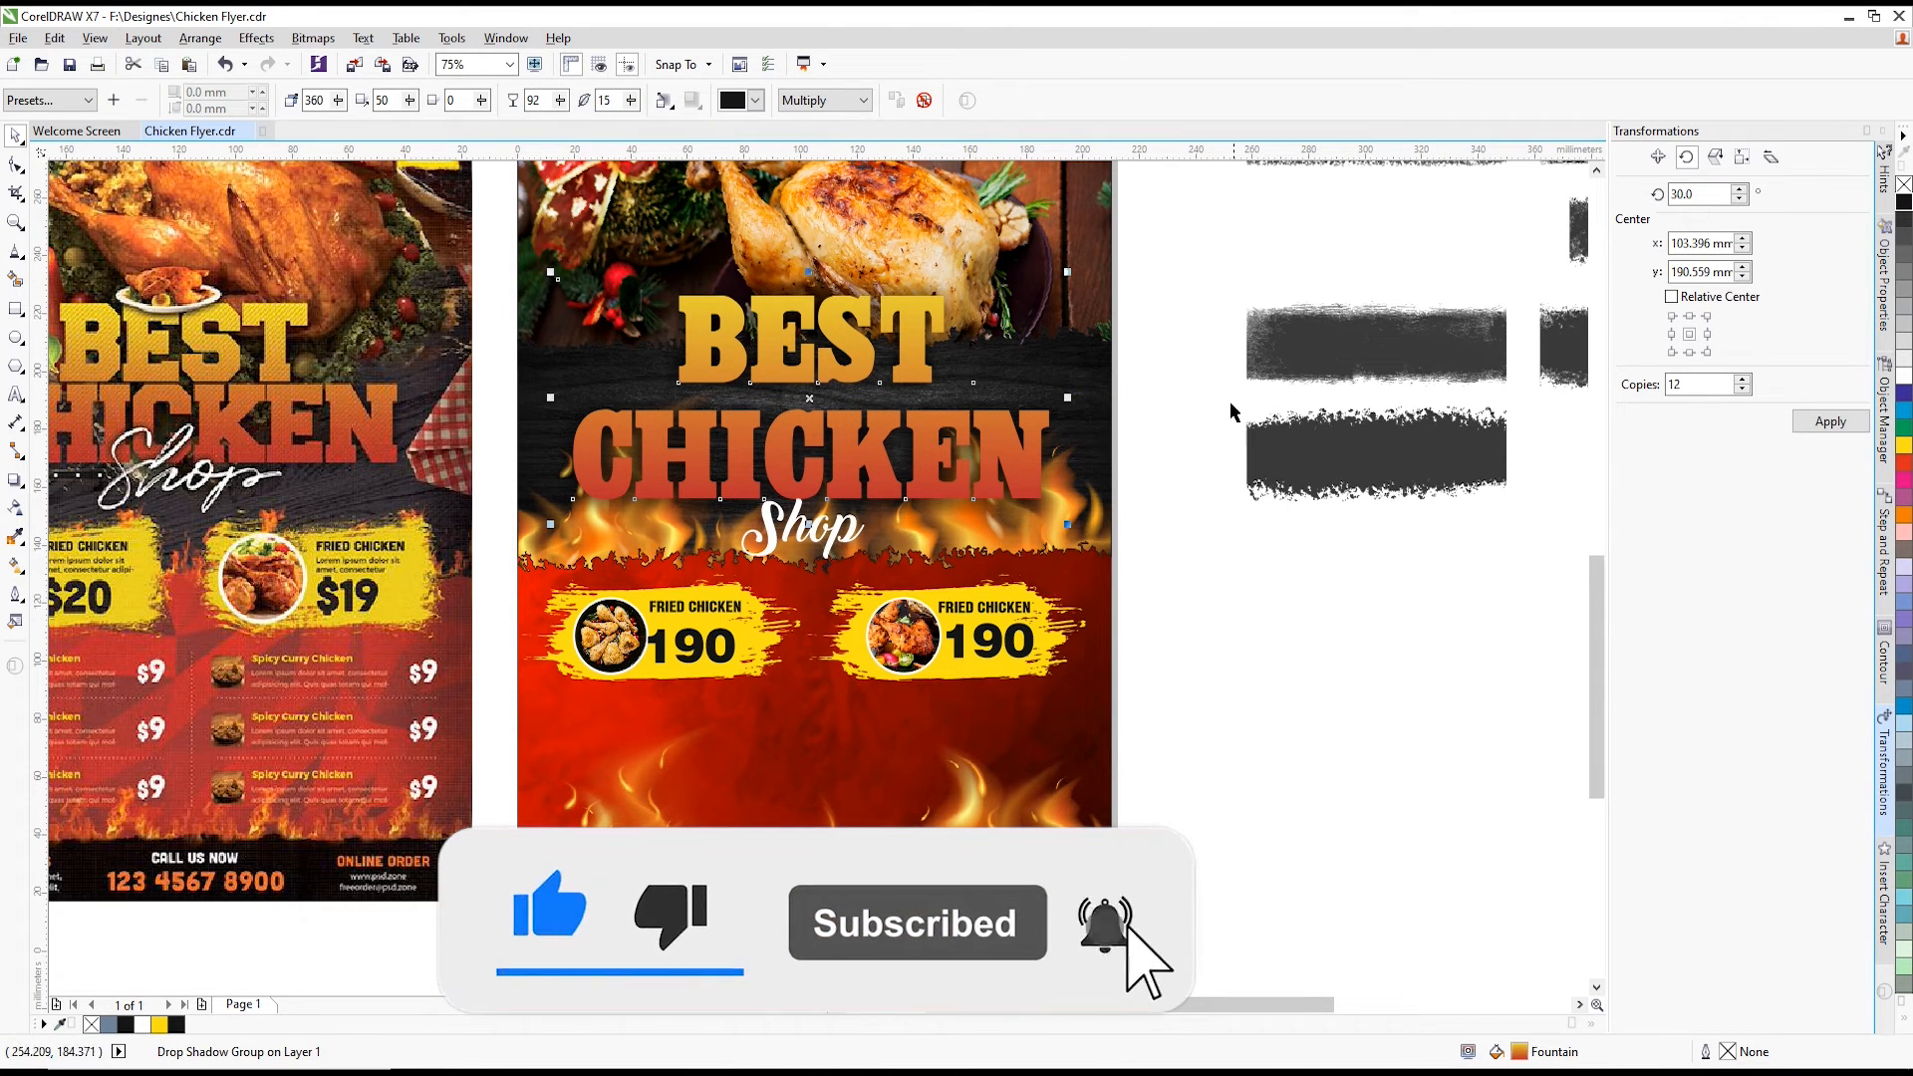
click(1091, 376)
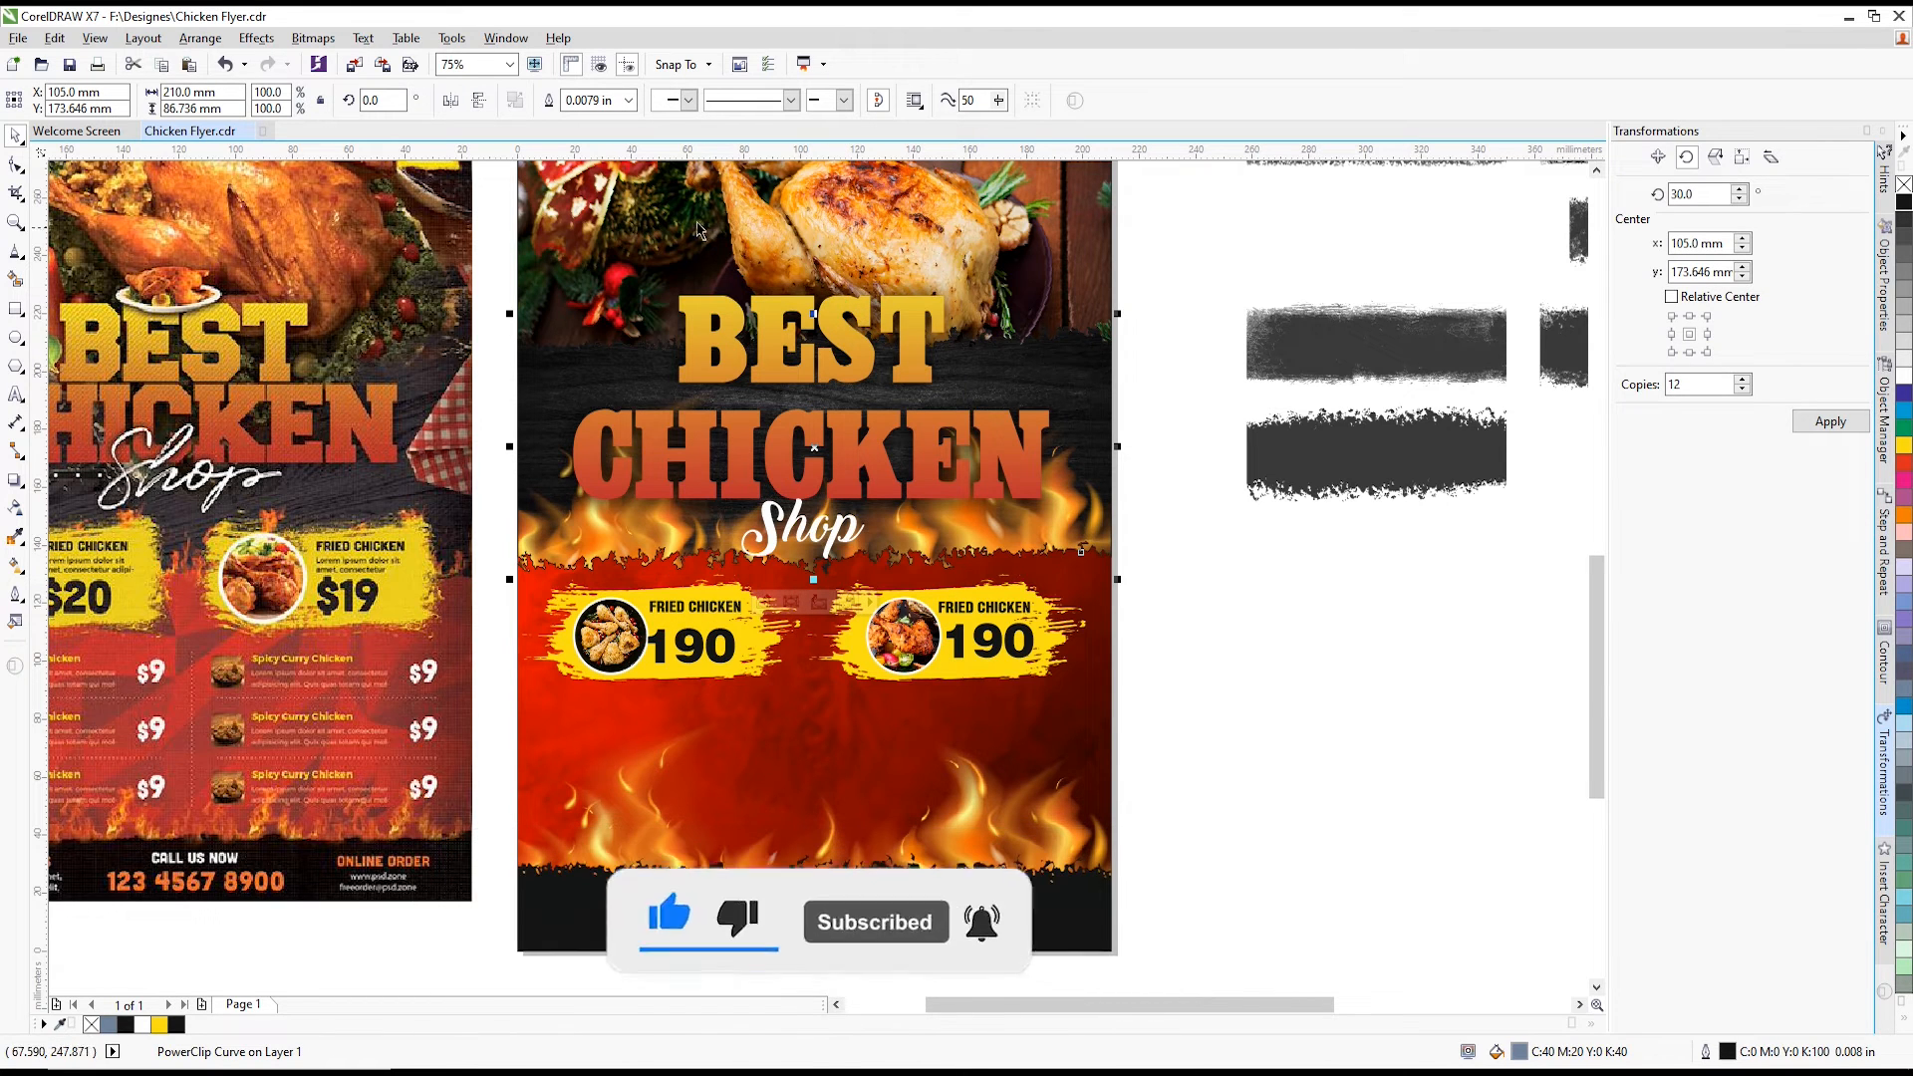
click(629, 101)
click(622, 117)
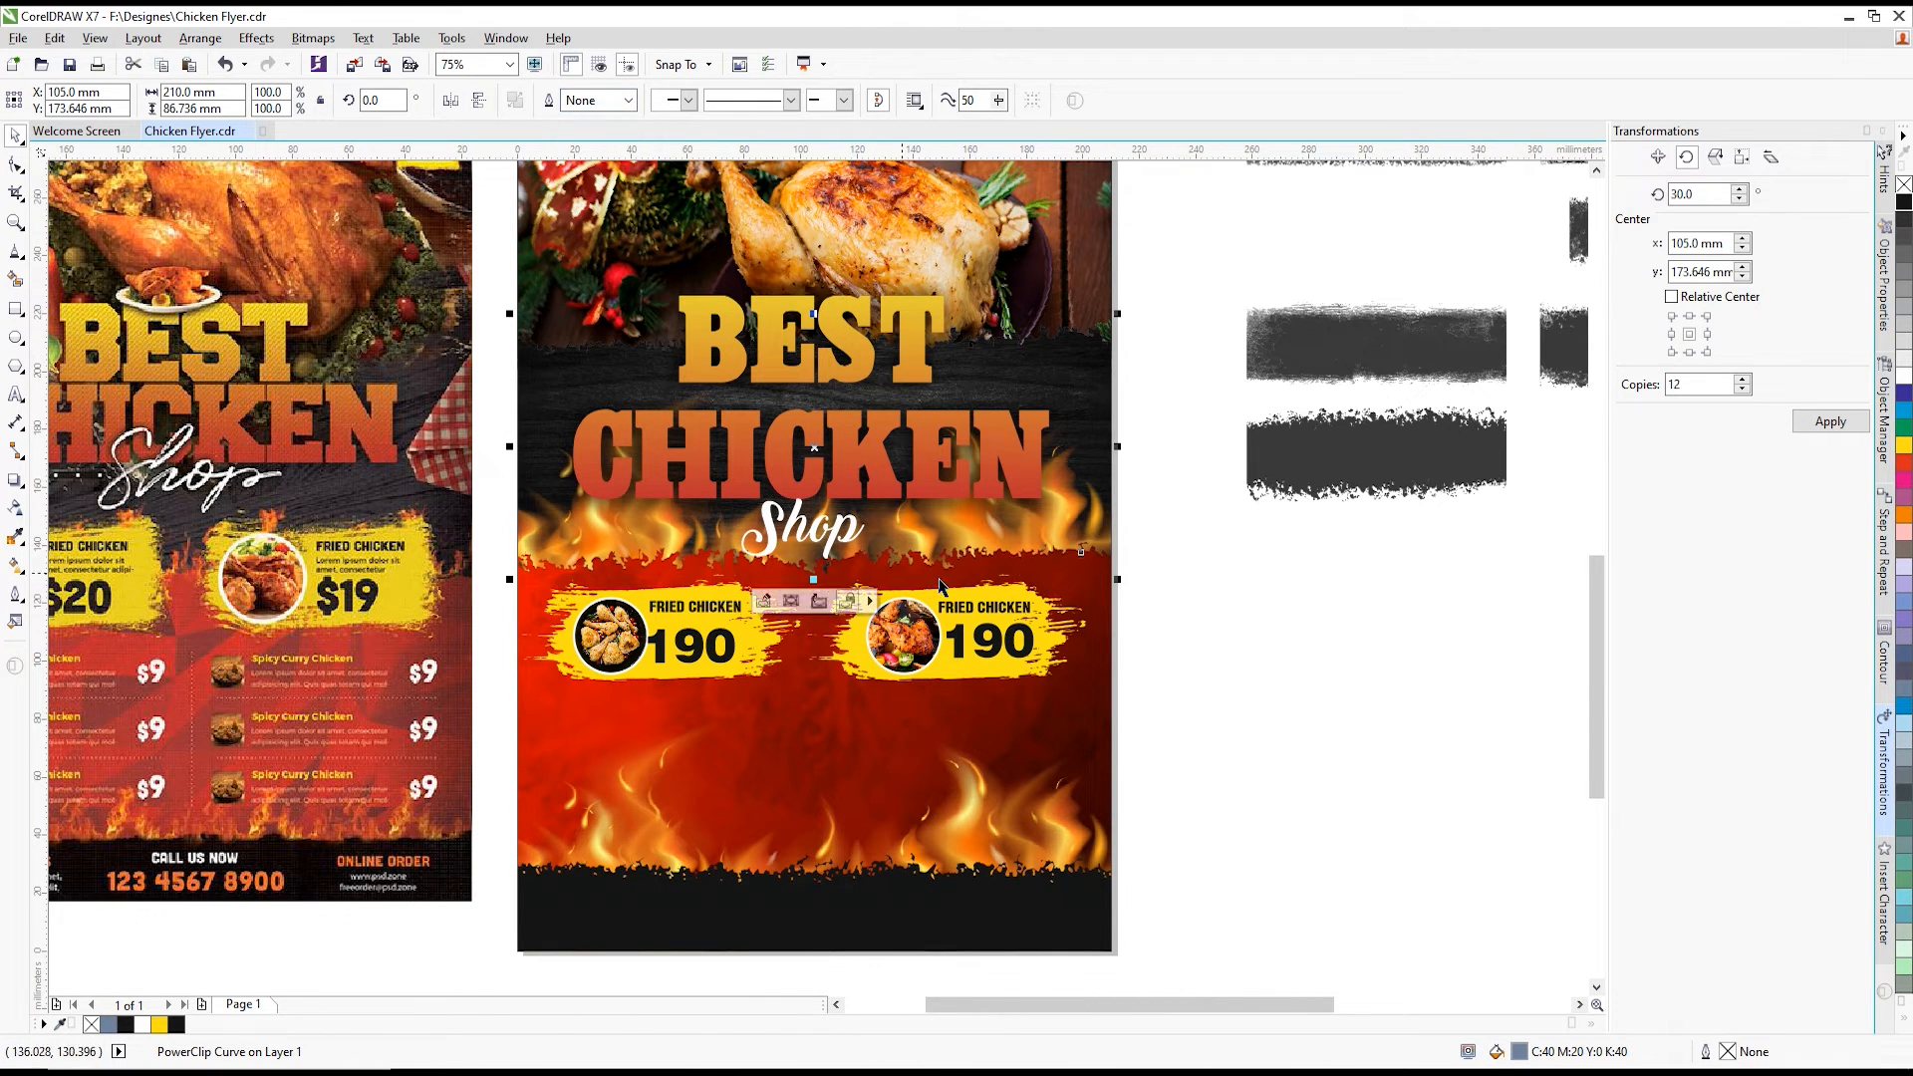
click(1279, 608)
scroll(1156, 595, down, 2)
scroll(1159, 676, up, 2)
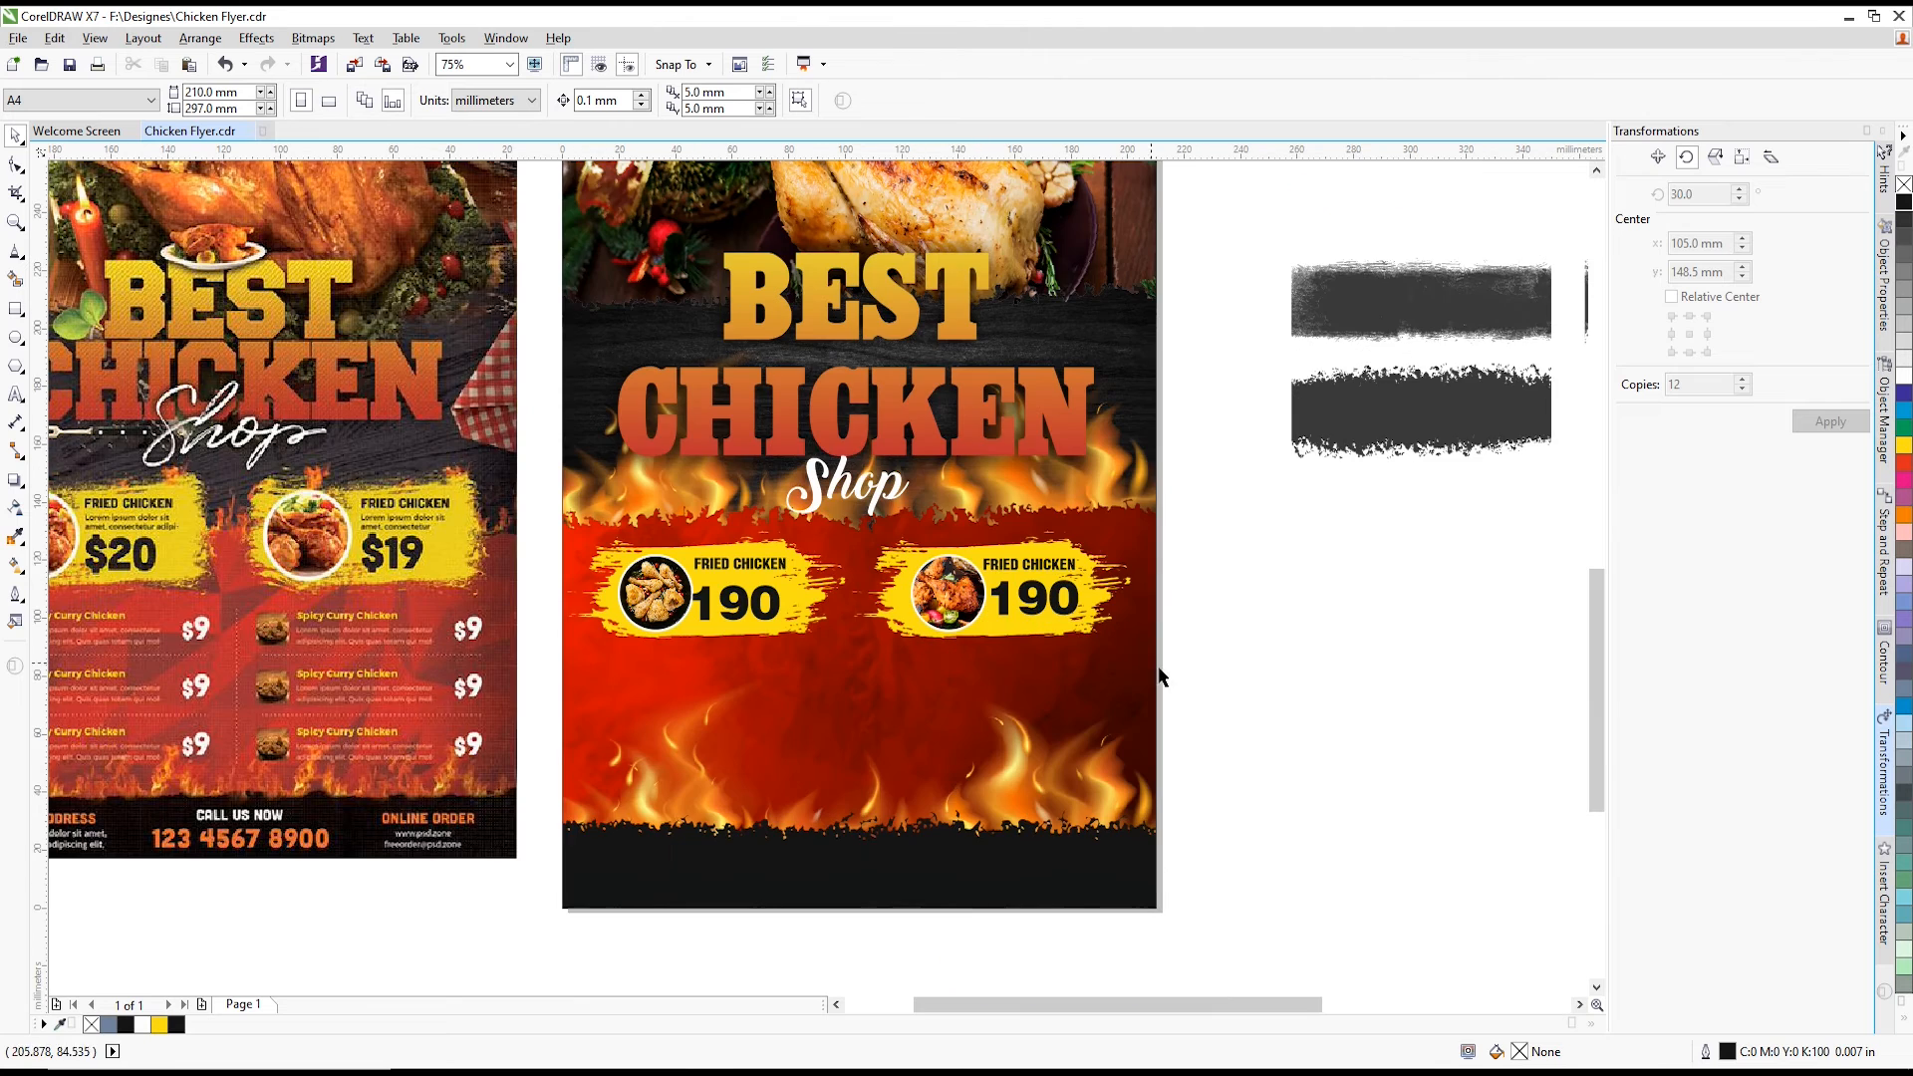
scroll(1008, 685, down, 2)
scroll(673, 797, up, 2)
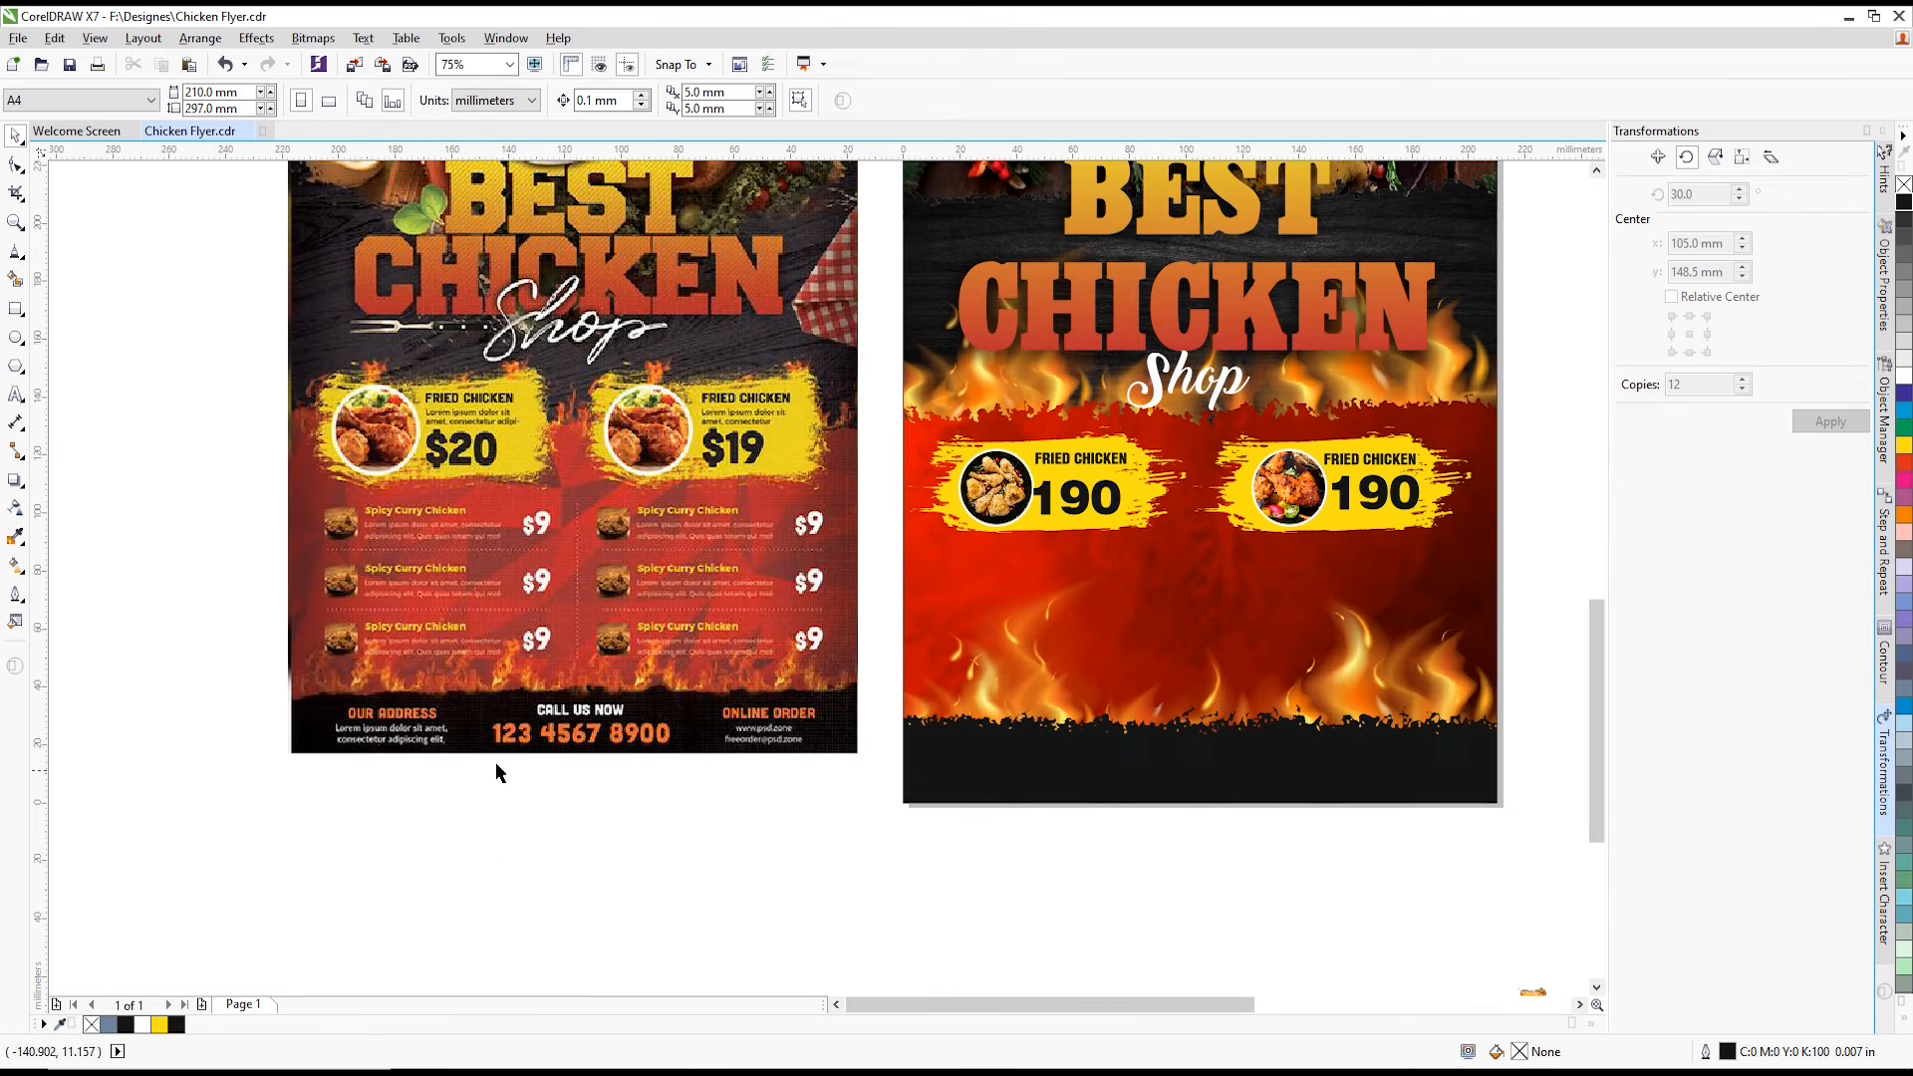
- Add the artistic text CALL US NOW near the torn upper edge of the flyer's black footer
click(16, 396)
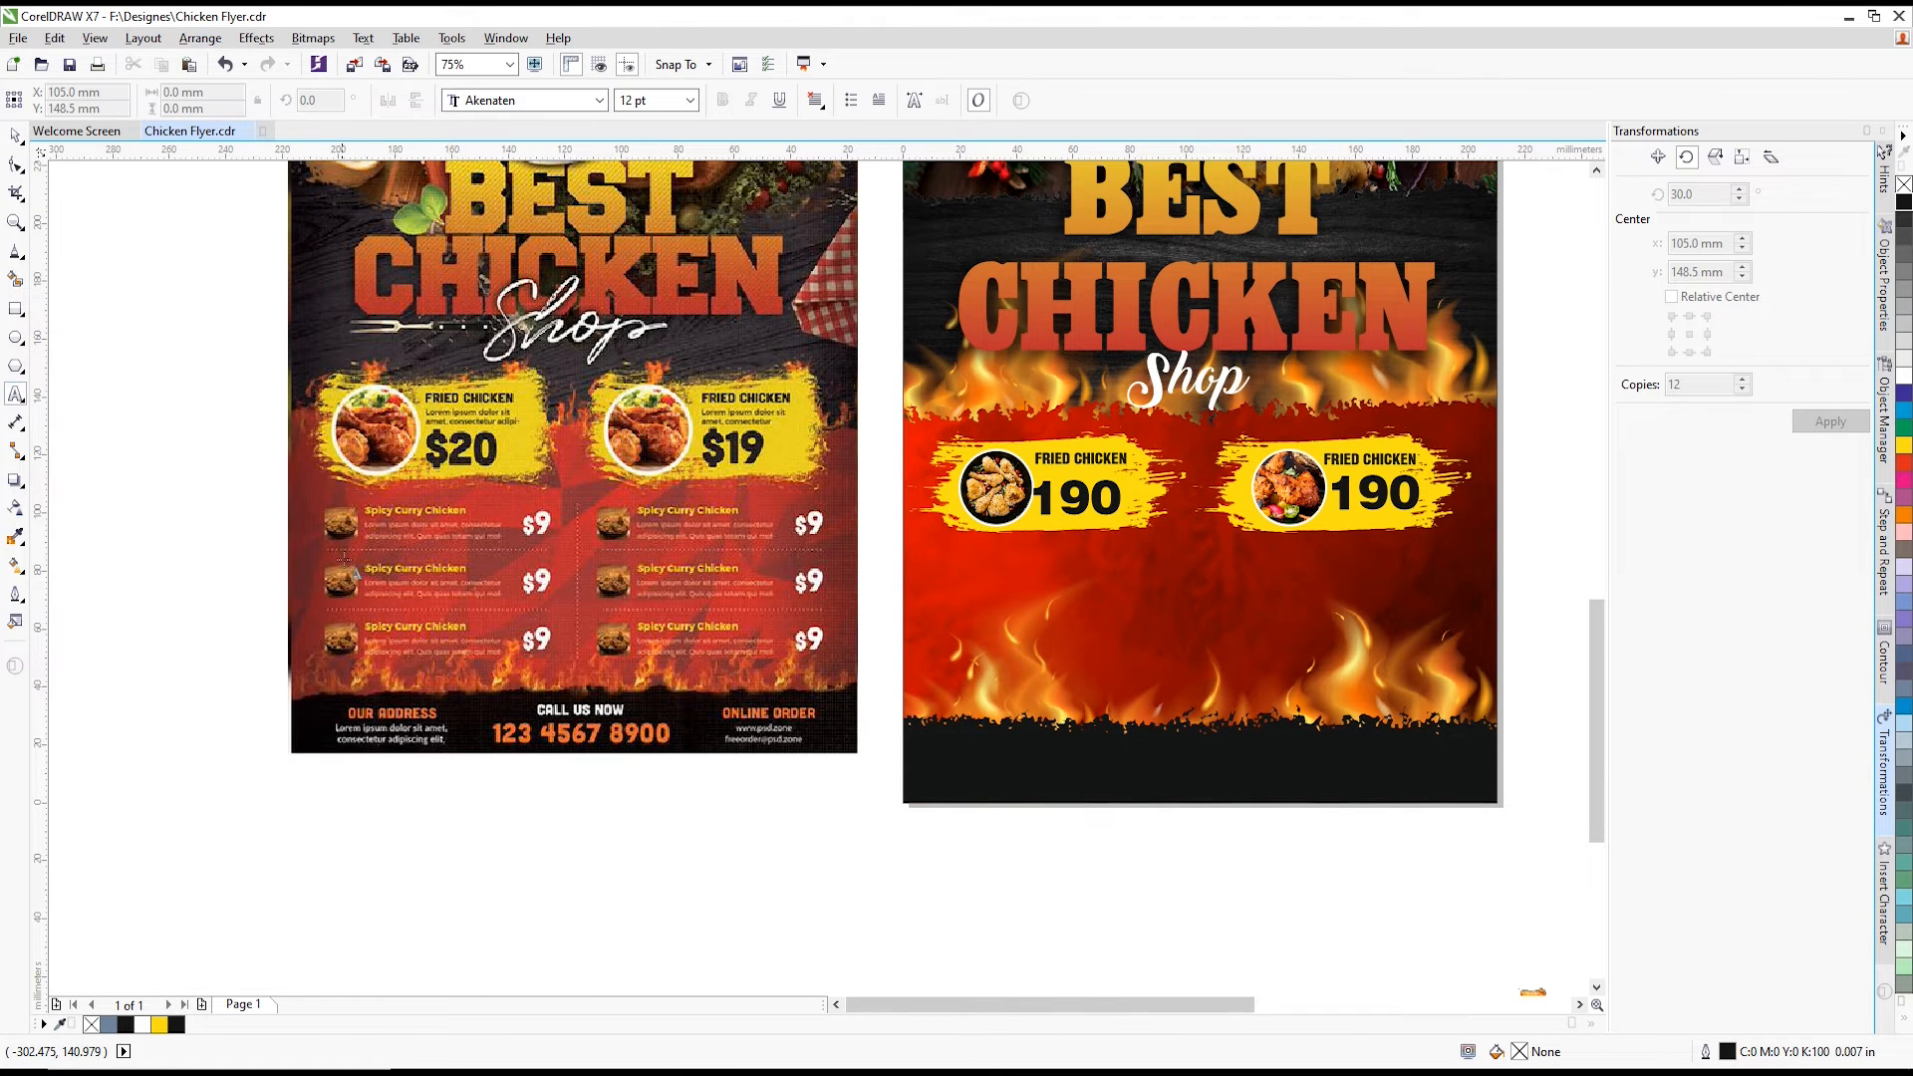
scroll(929, 653, down, 2)
scroll(925, 658, up, 2)
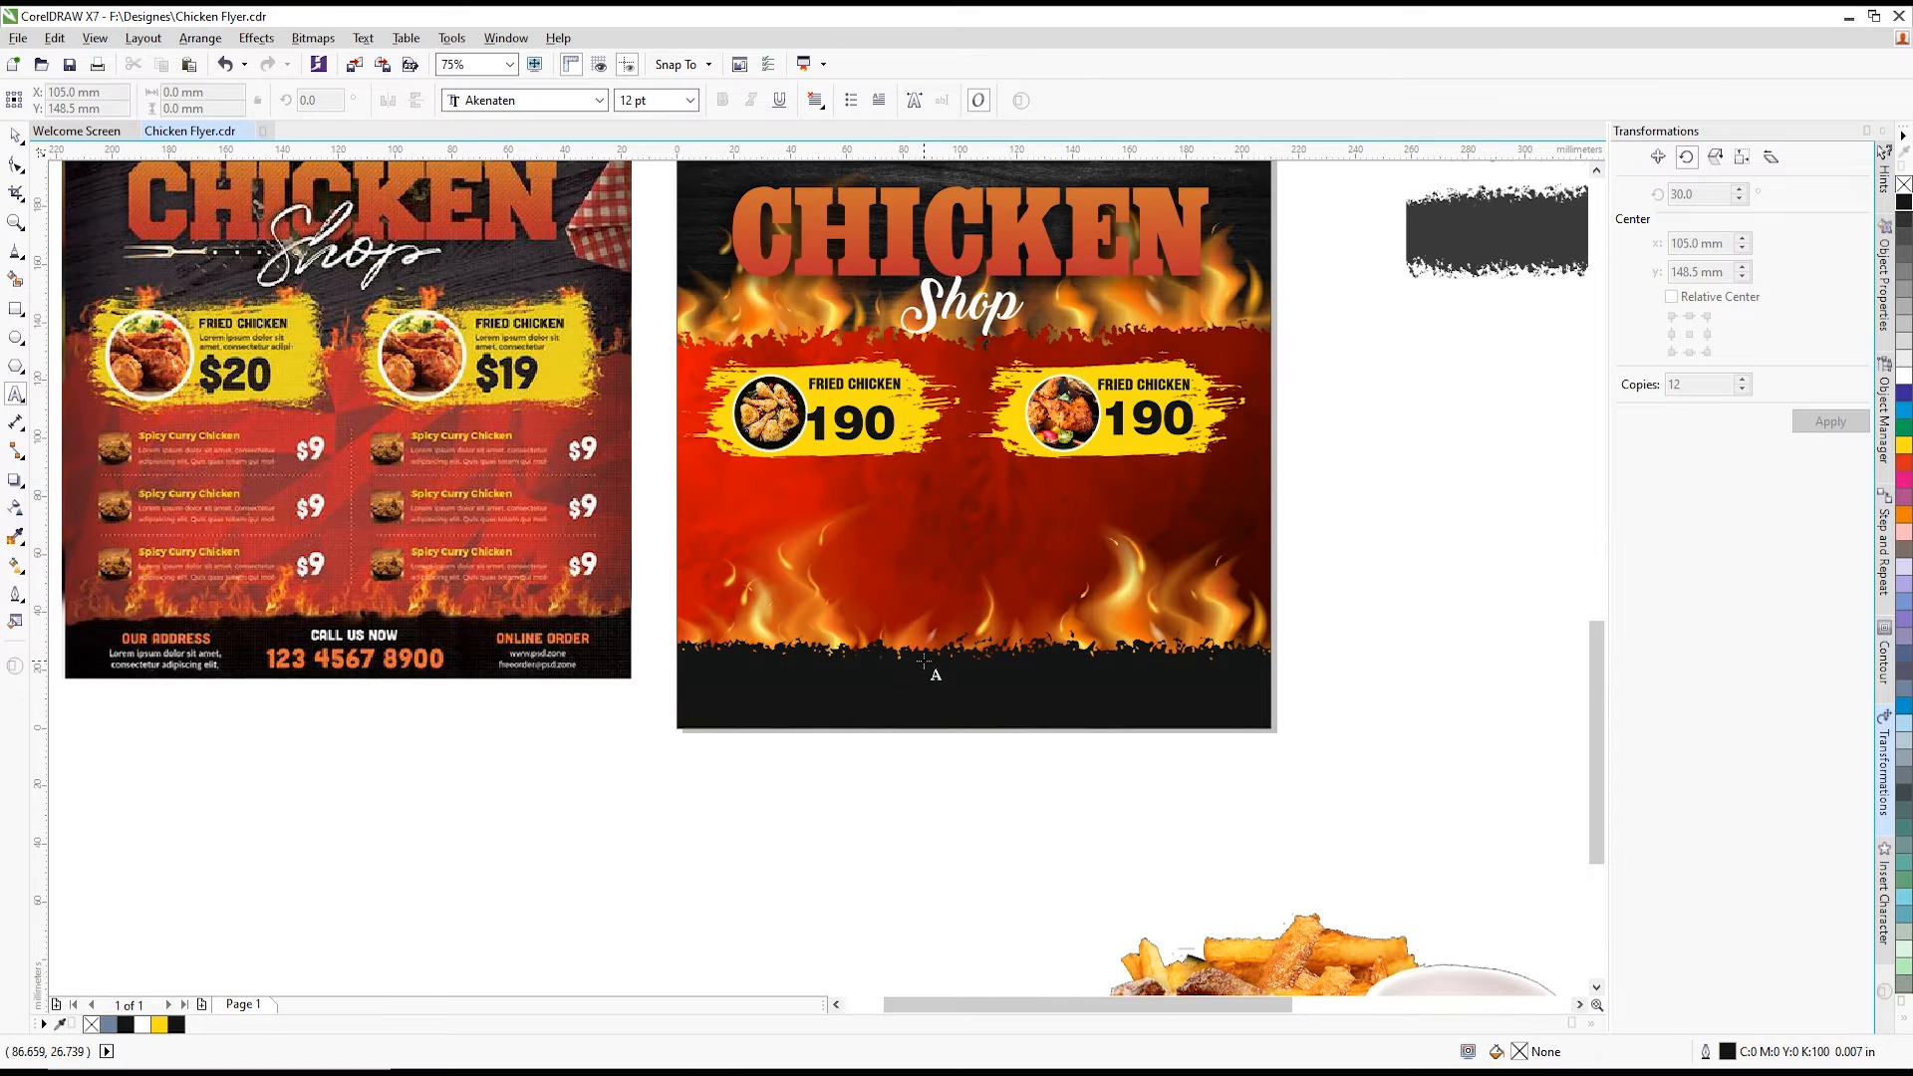
scroll(883, 688, up, 2)
click(971, 675)
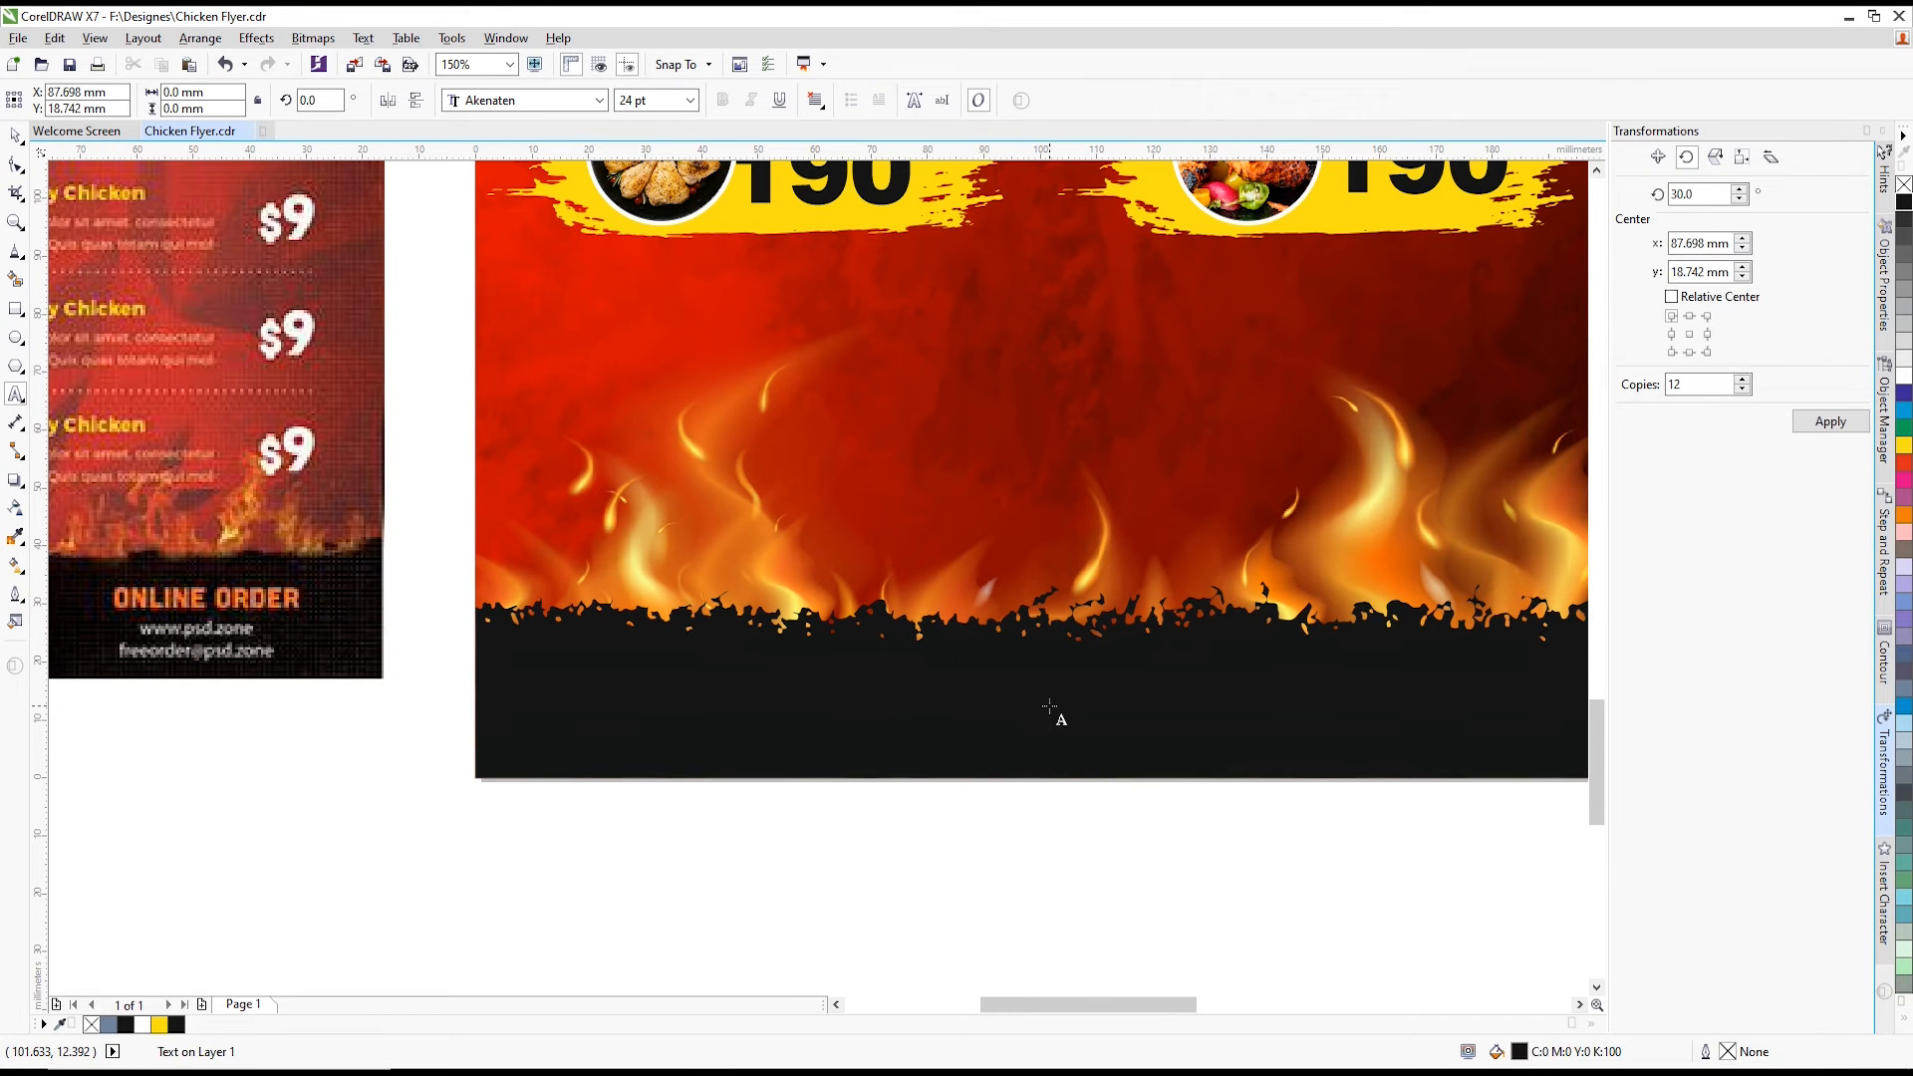
text(ON)
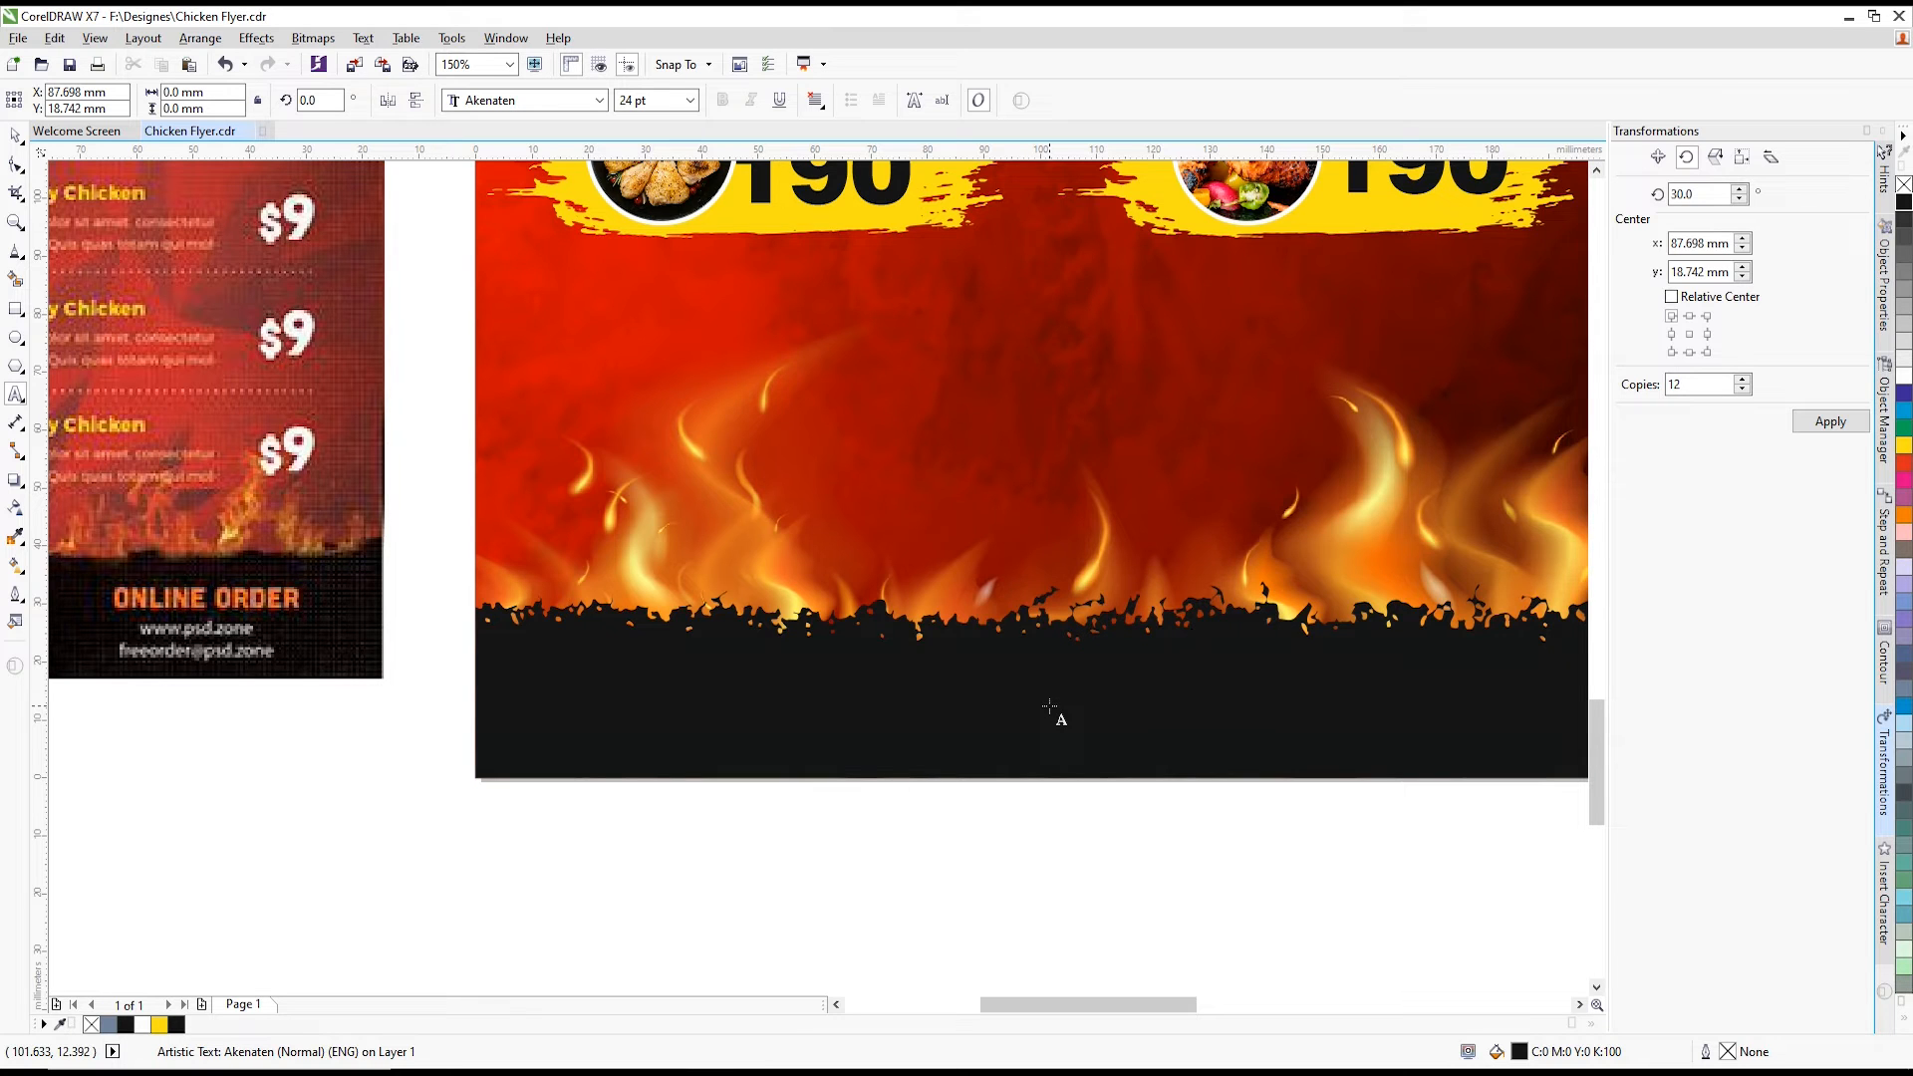
key(ctrl+a)
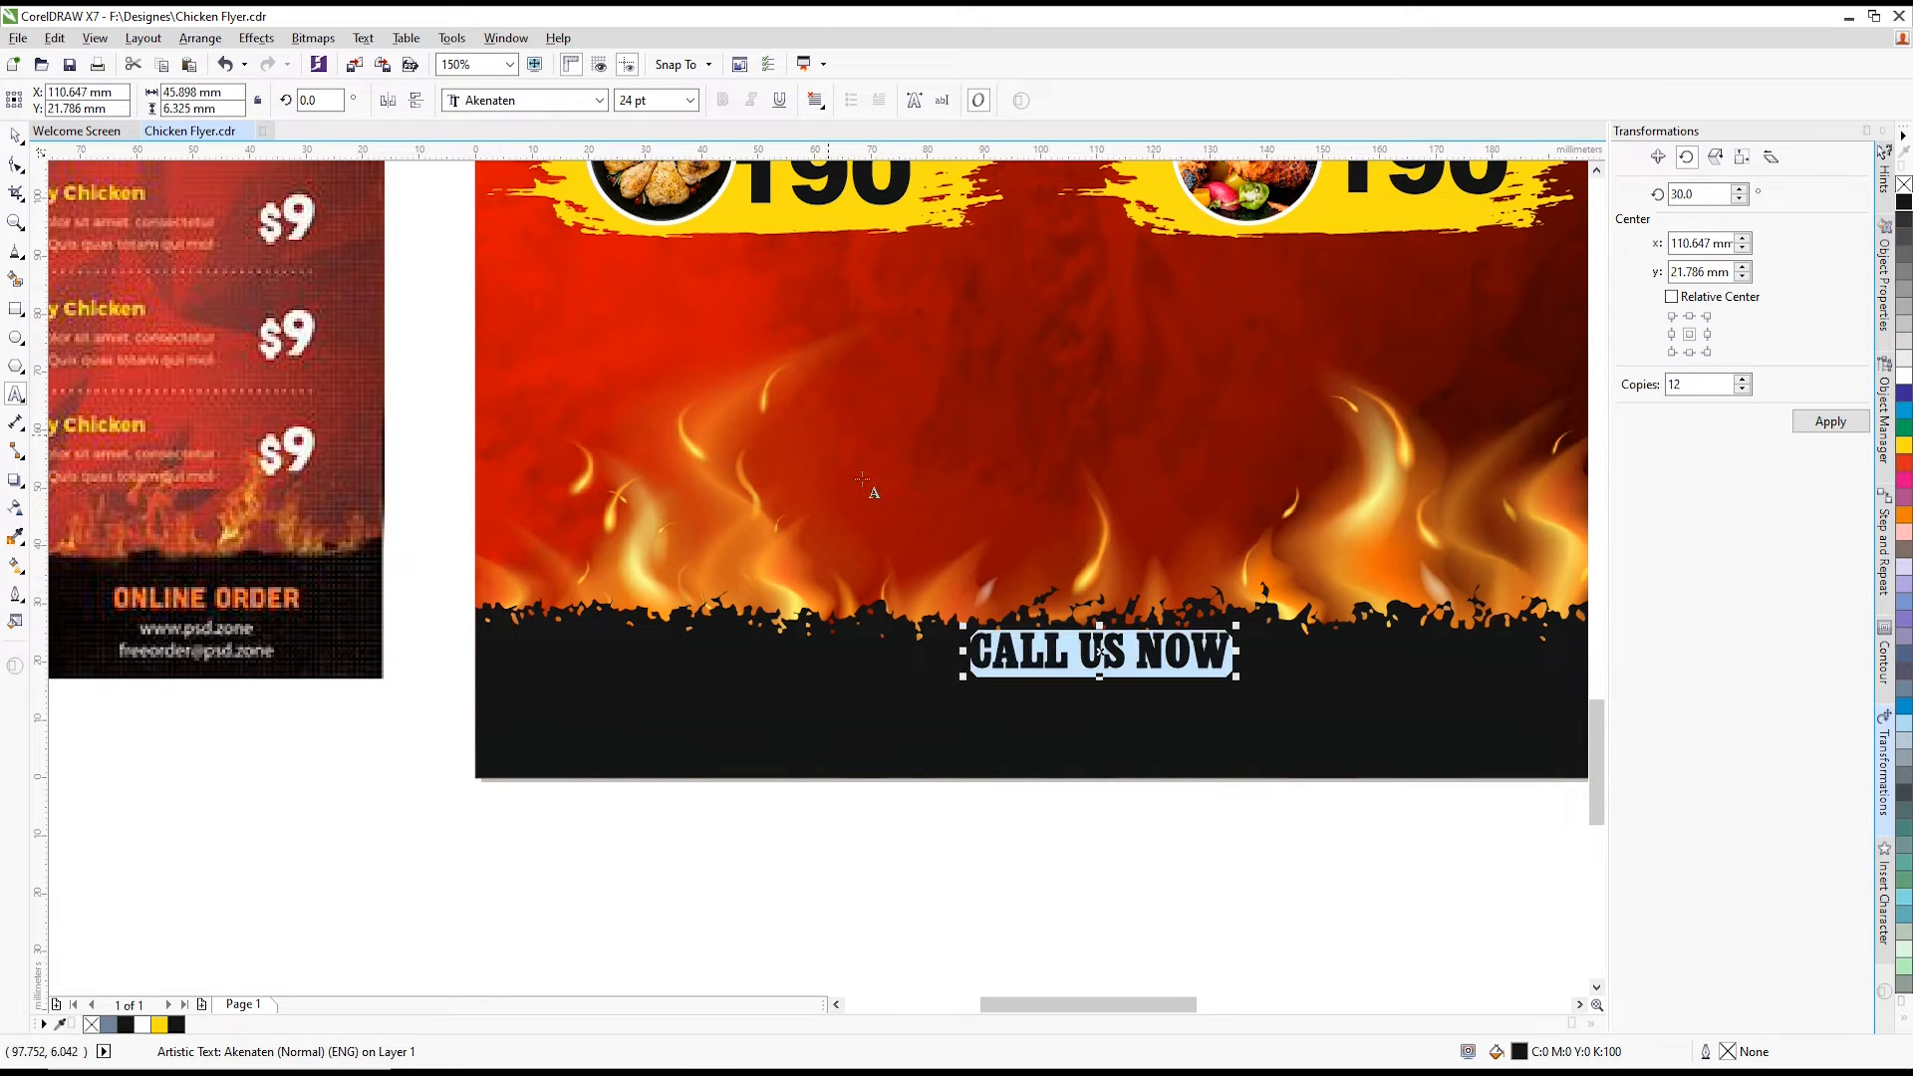
- Format CALL US NOW in white Helvetica LT CondensedBlack and move it slightly down to the middle of the footer
scroll(1203, 536, down, 2)
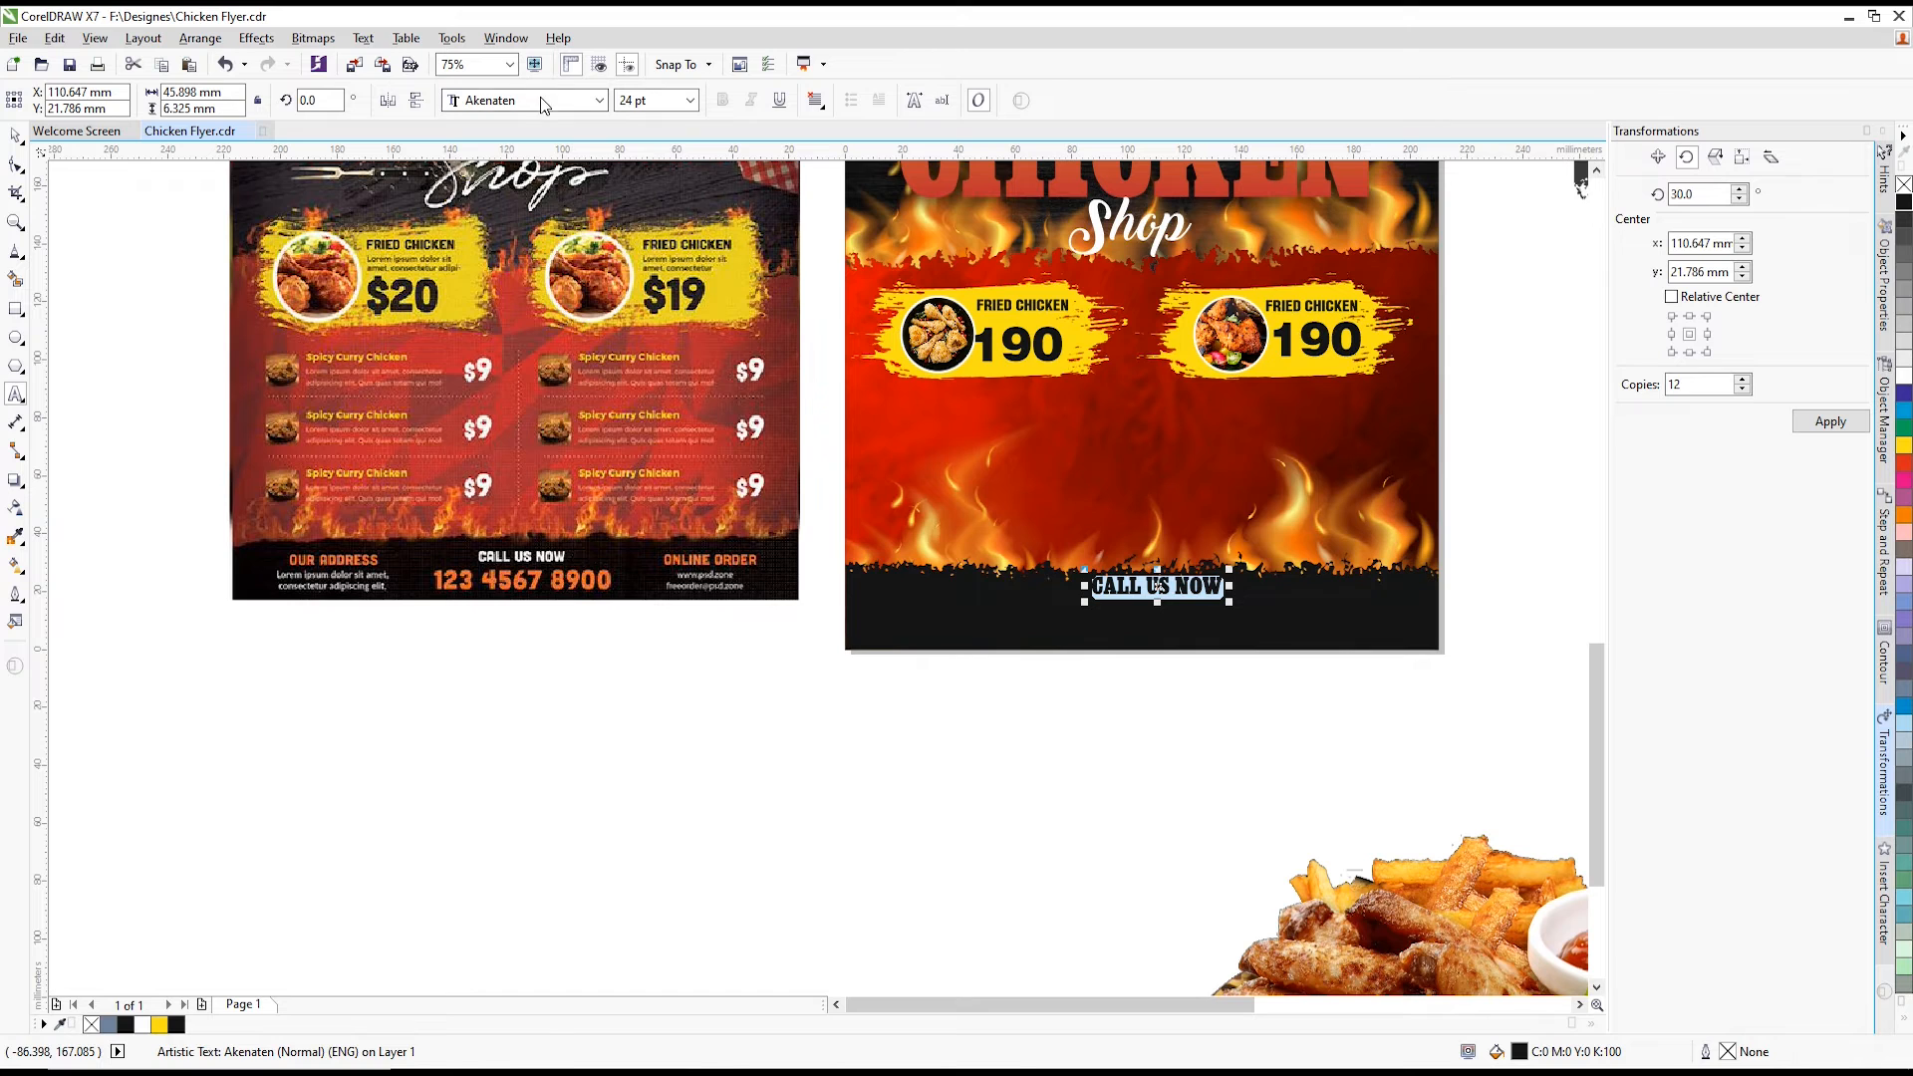
click(543, 103)
click(543, 176)
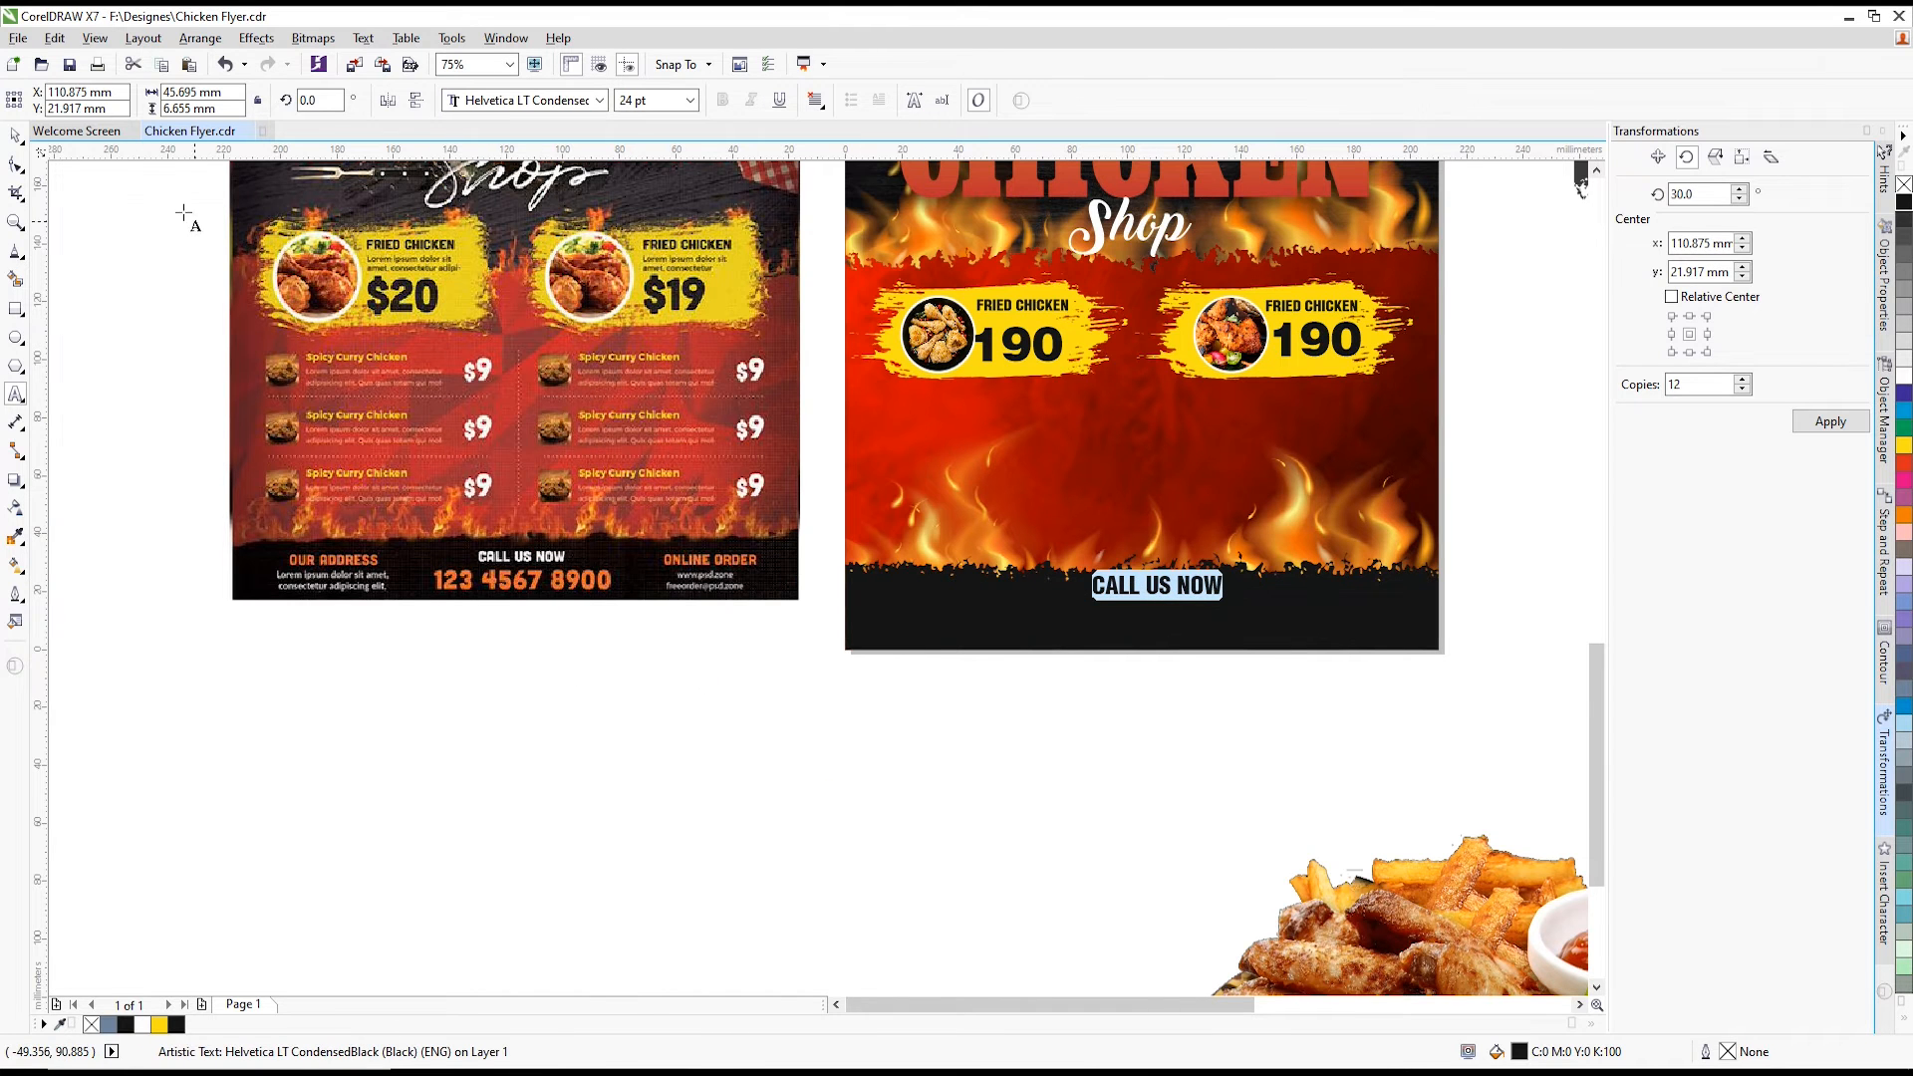
click(15, 136)
scroll(1190, 586, up, 1)
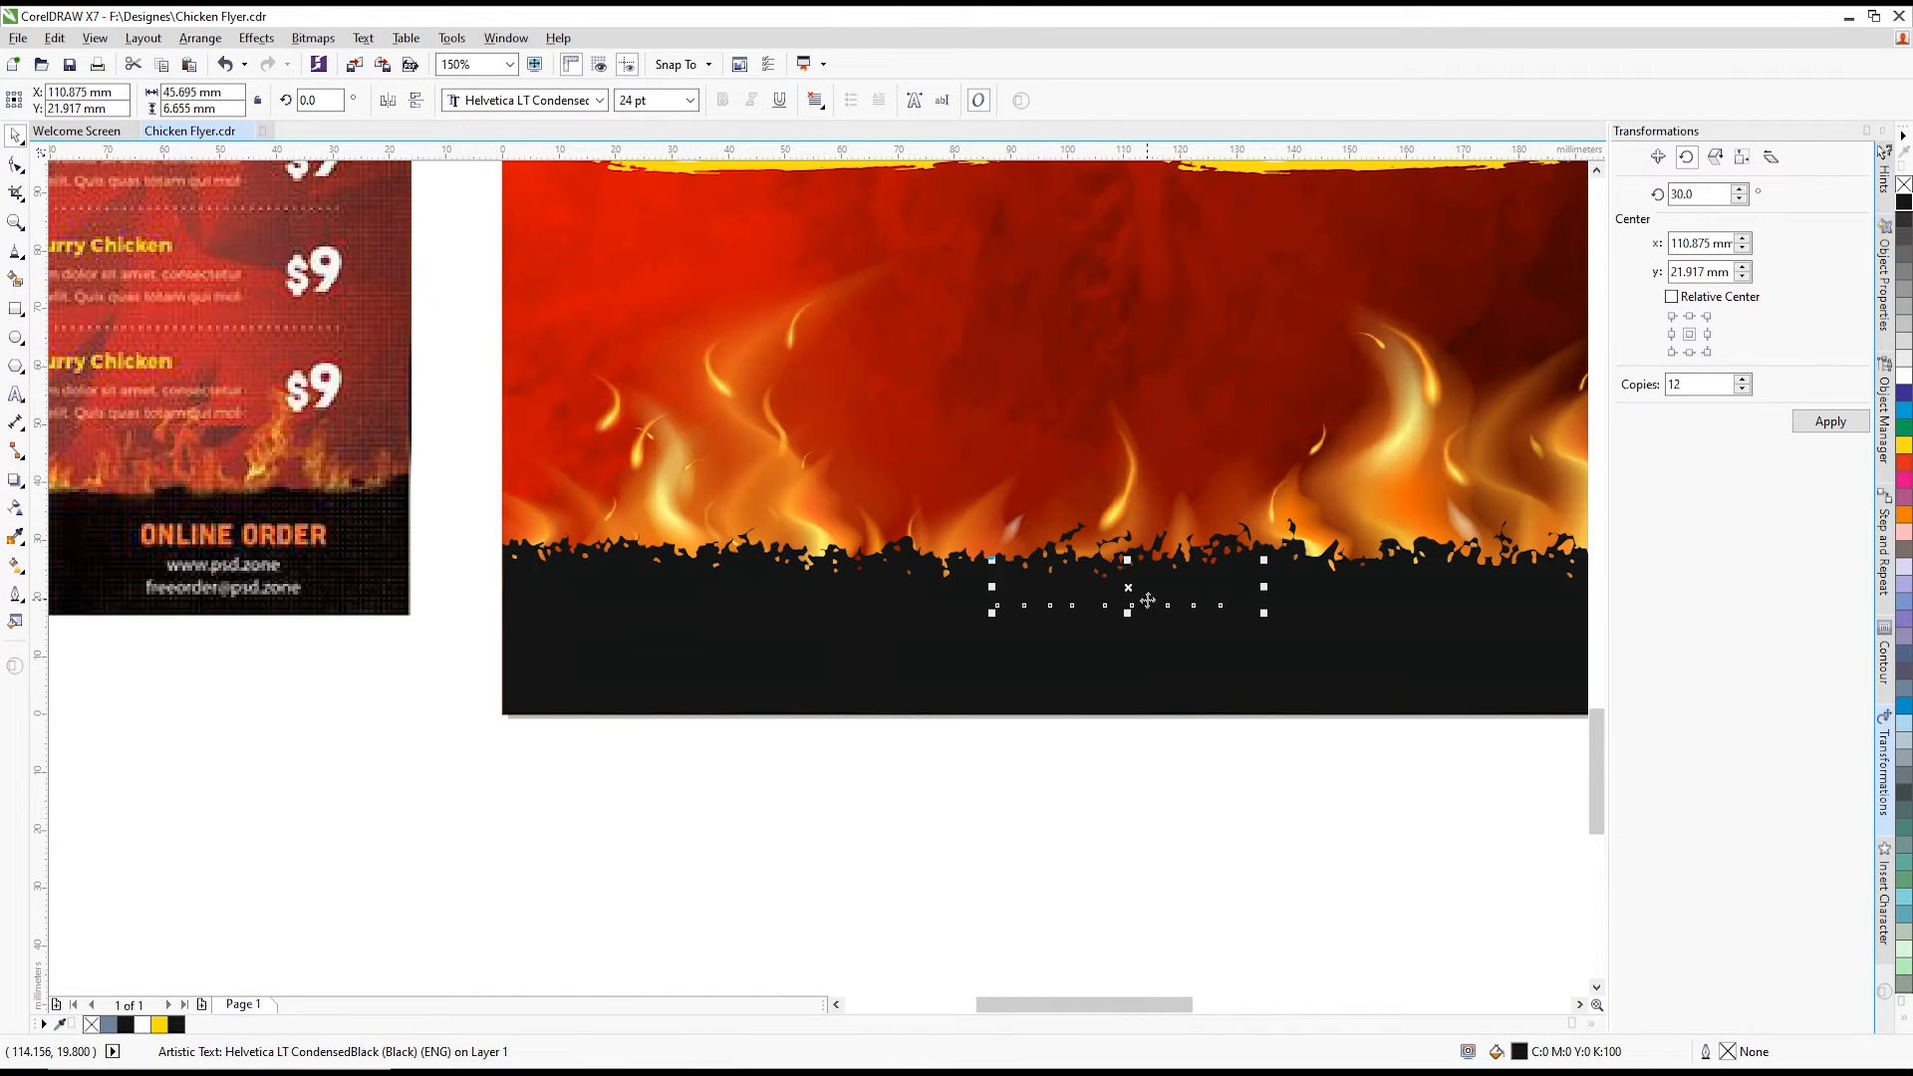
drag(1147, 604, 1142, 619)
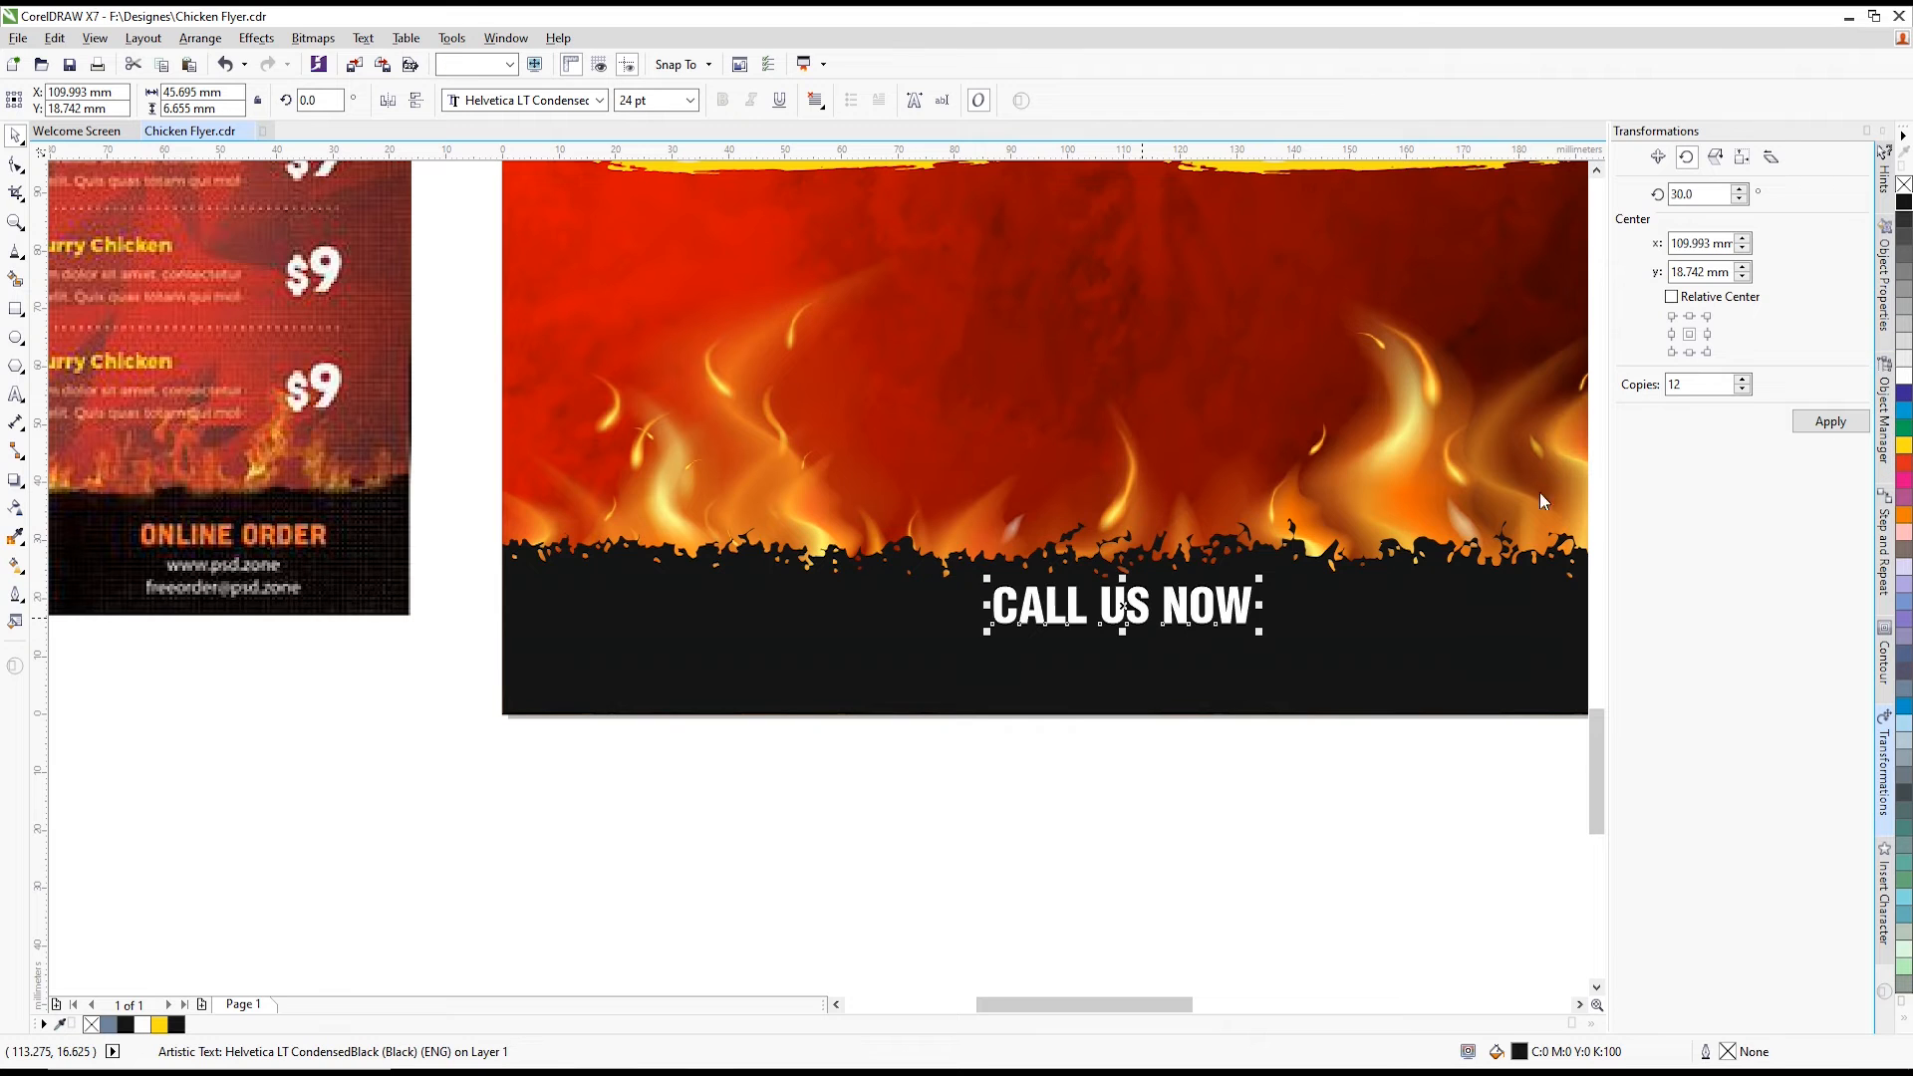
scroll(1143, 618, down, 1)
click(834, 680)
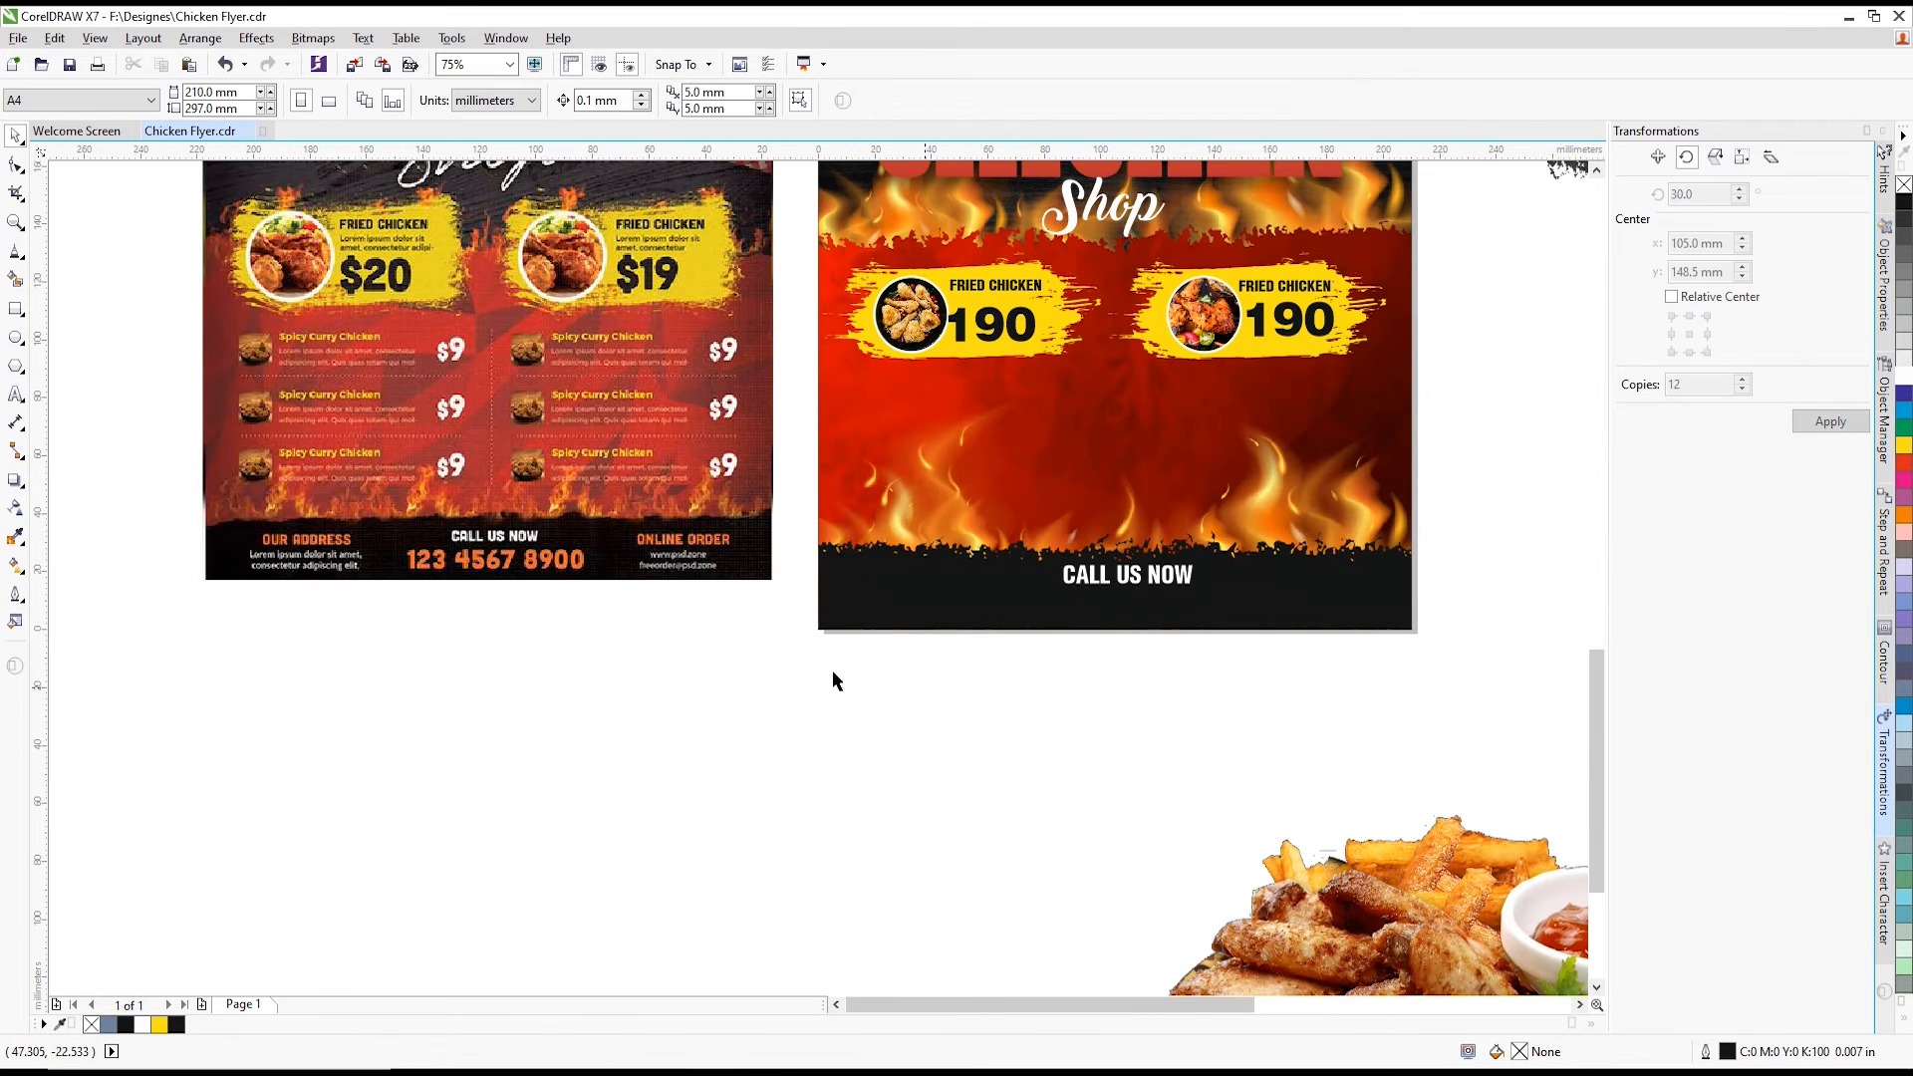
- Add the phone number as artistic text in the footer, set in the Swis721 Blk BT font
click(16, 395)
click(929, 598)
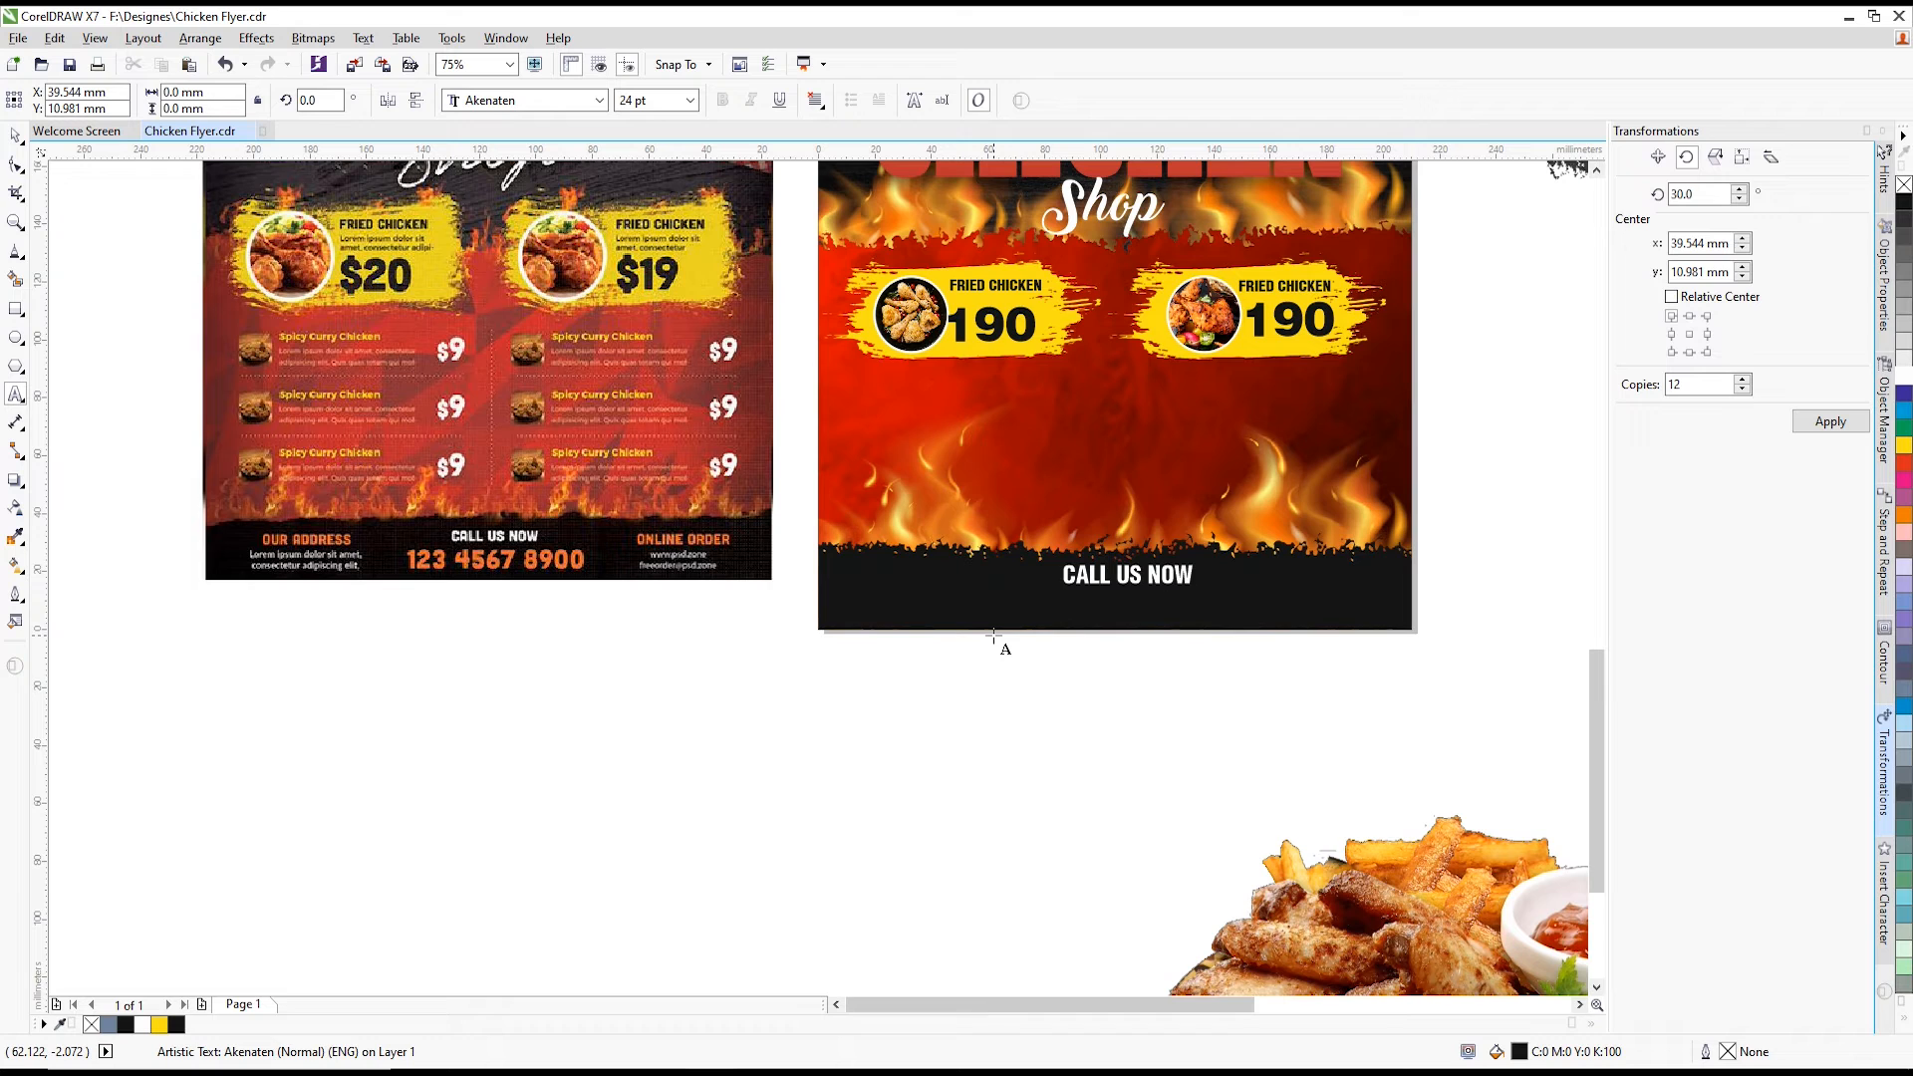
key(ctrl+v)
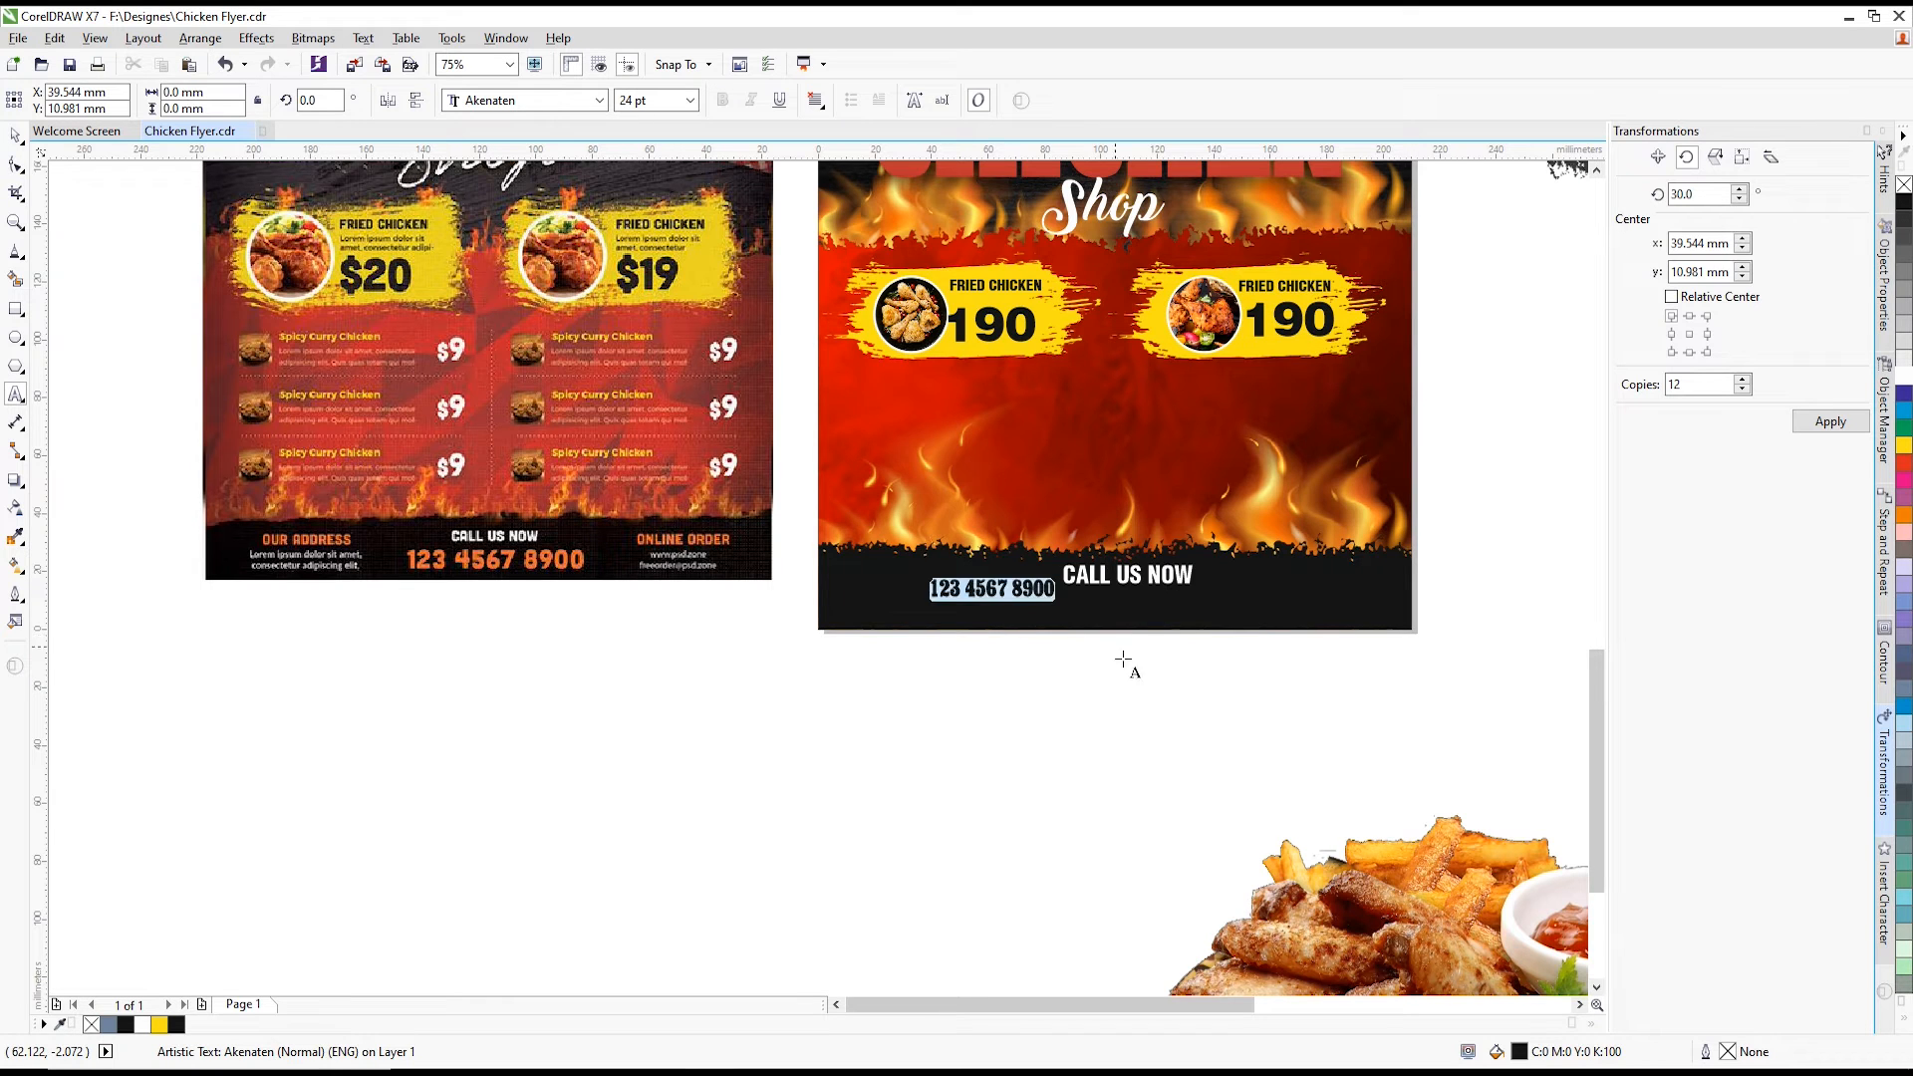
click(599, 101)
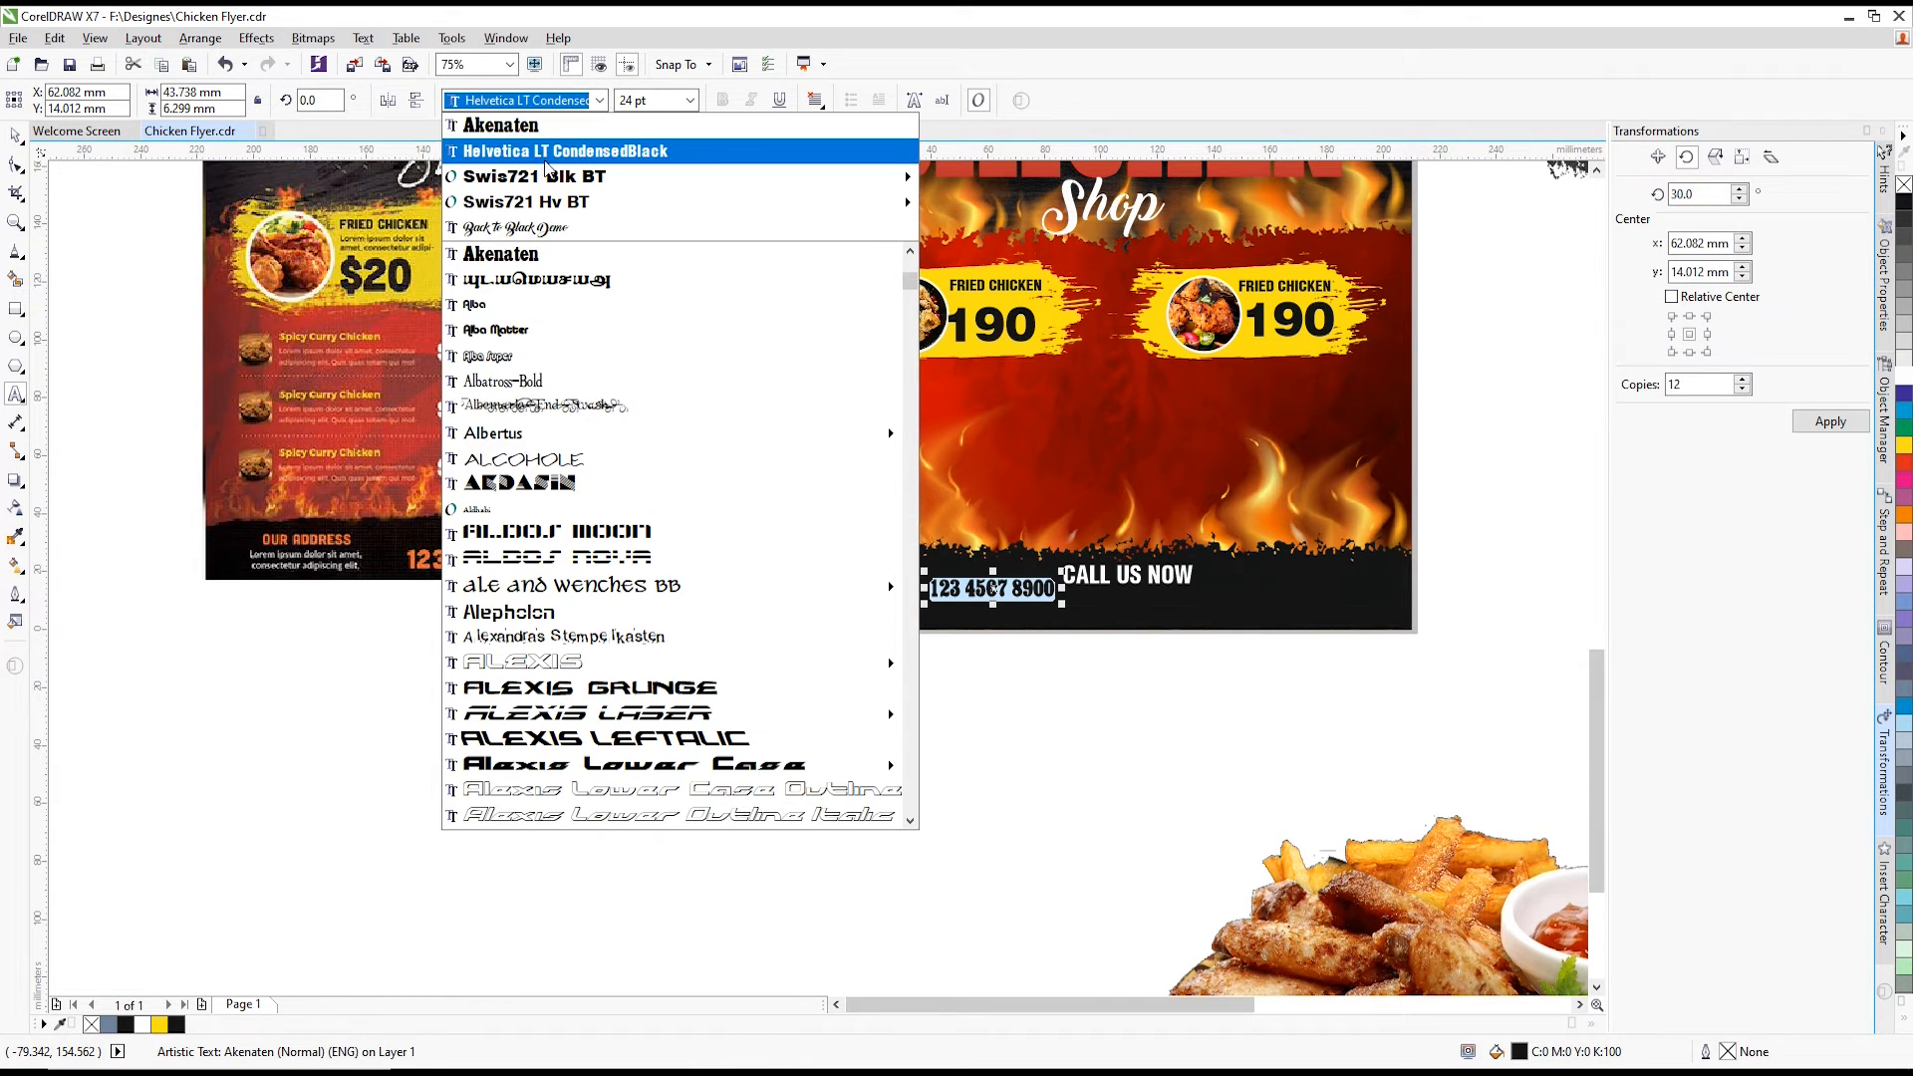
click(578, 177)
click(17, 135)
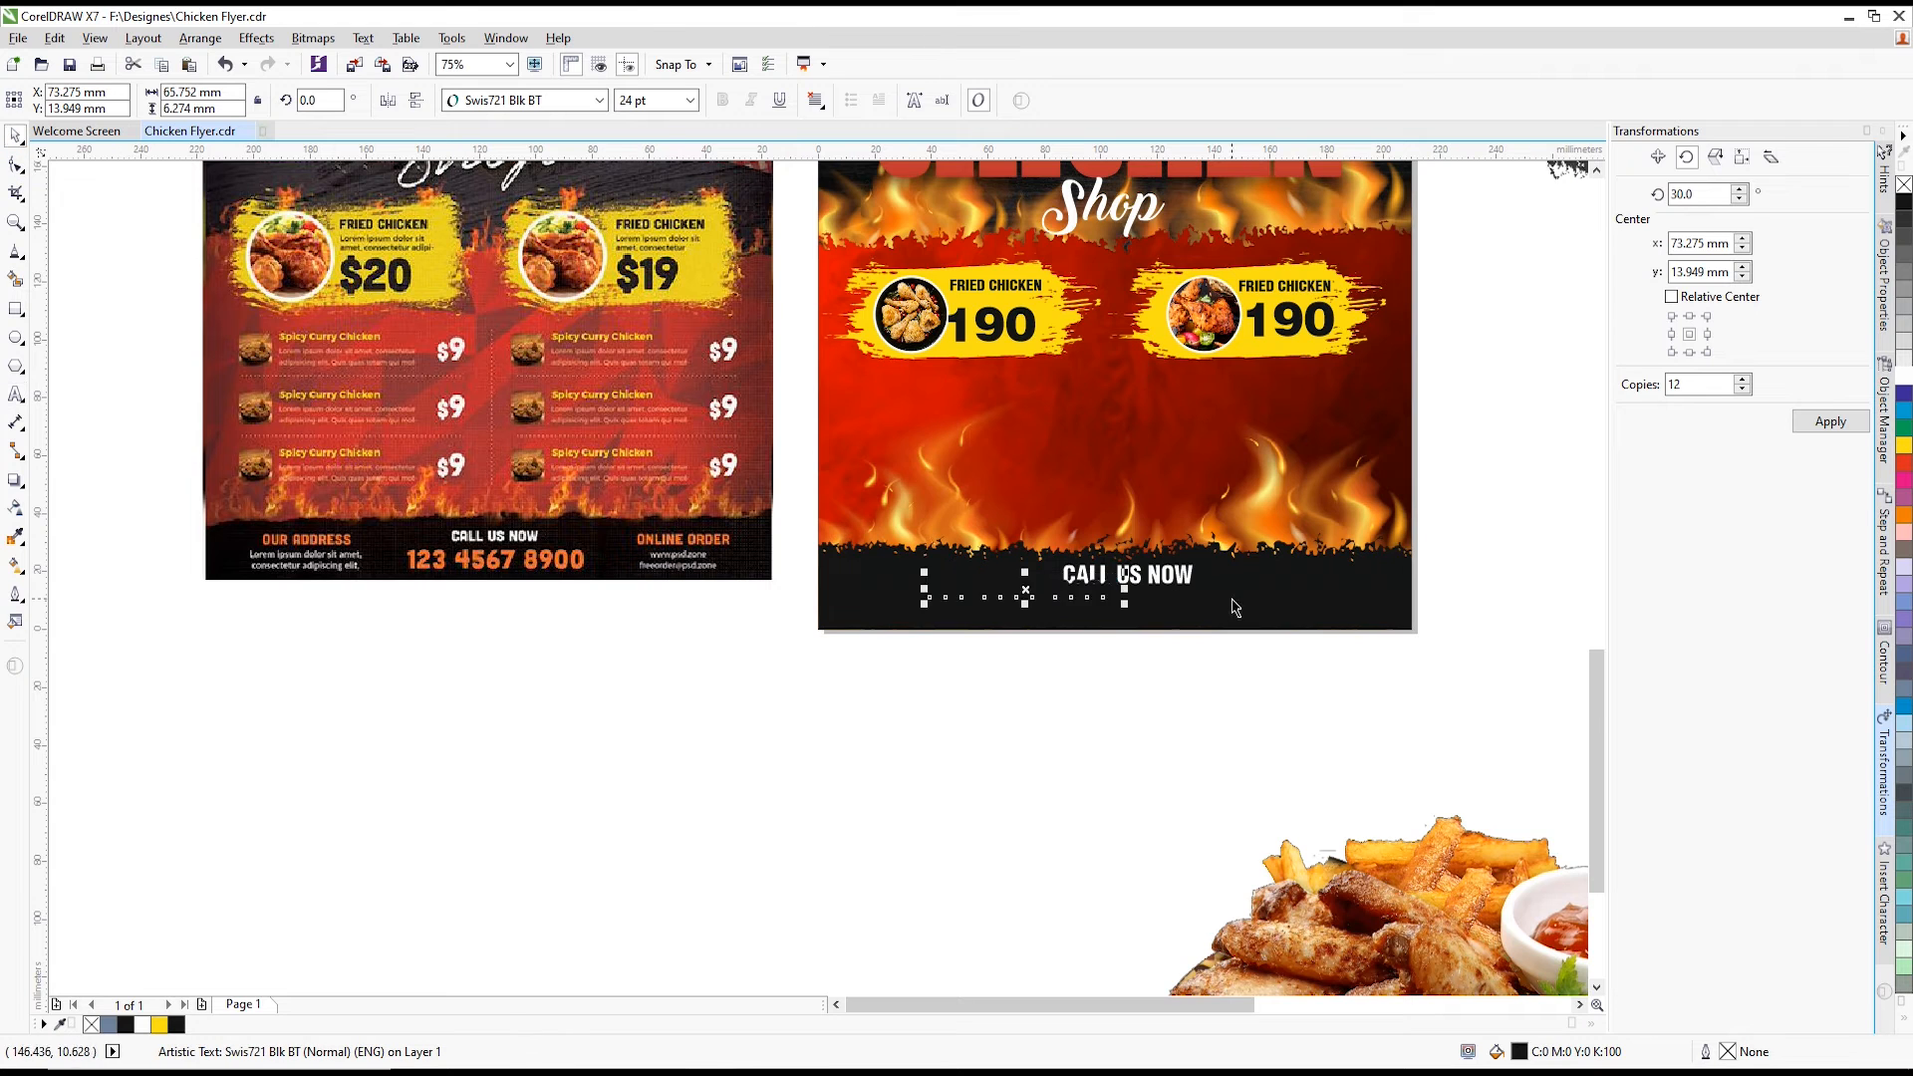
- Enlarge the footer phone number to about 97 mm wide and centre it beneath CALL US NOW
scroll(1195, 596, up, 1)
drag(1056, 612, 1236, 629)
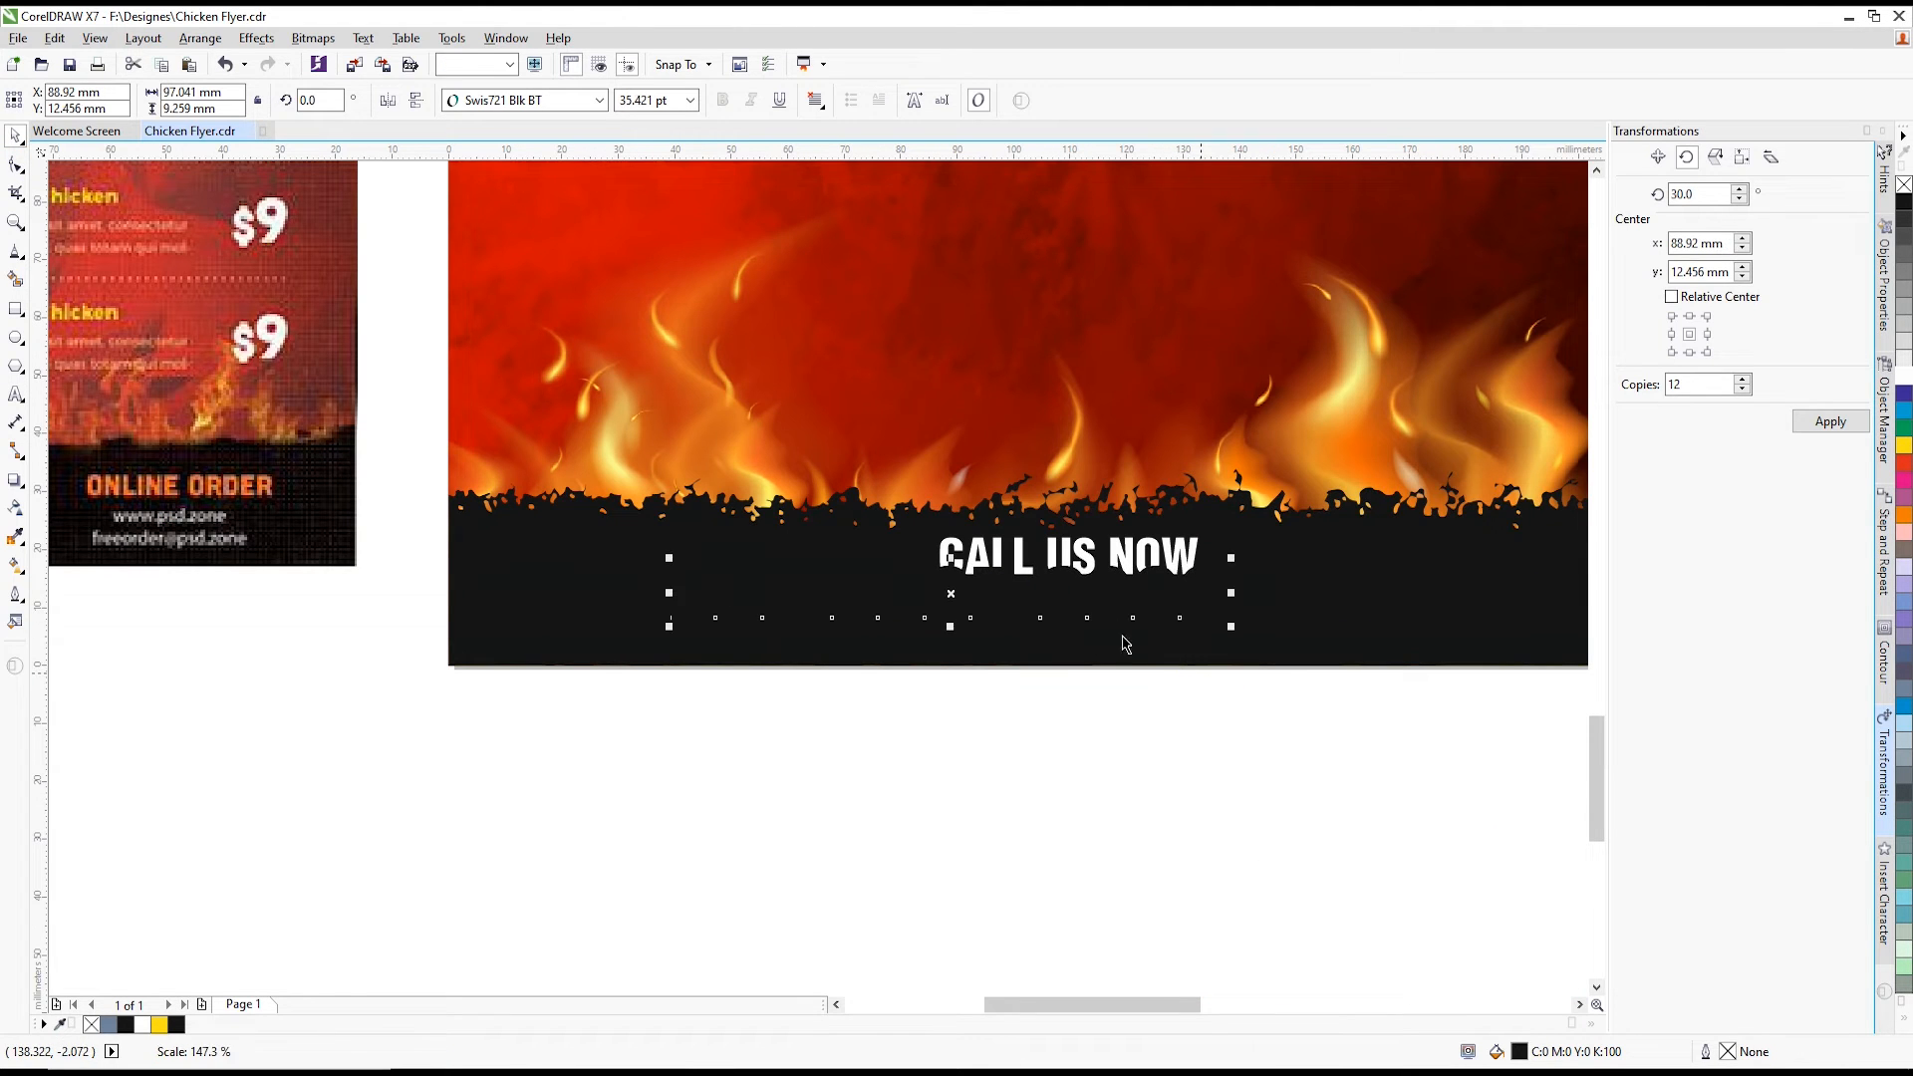
drag(1093, 598, 1209, 624)
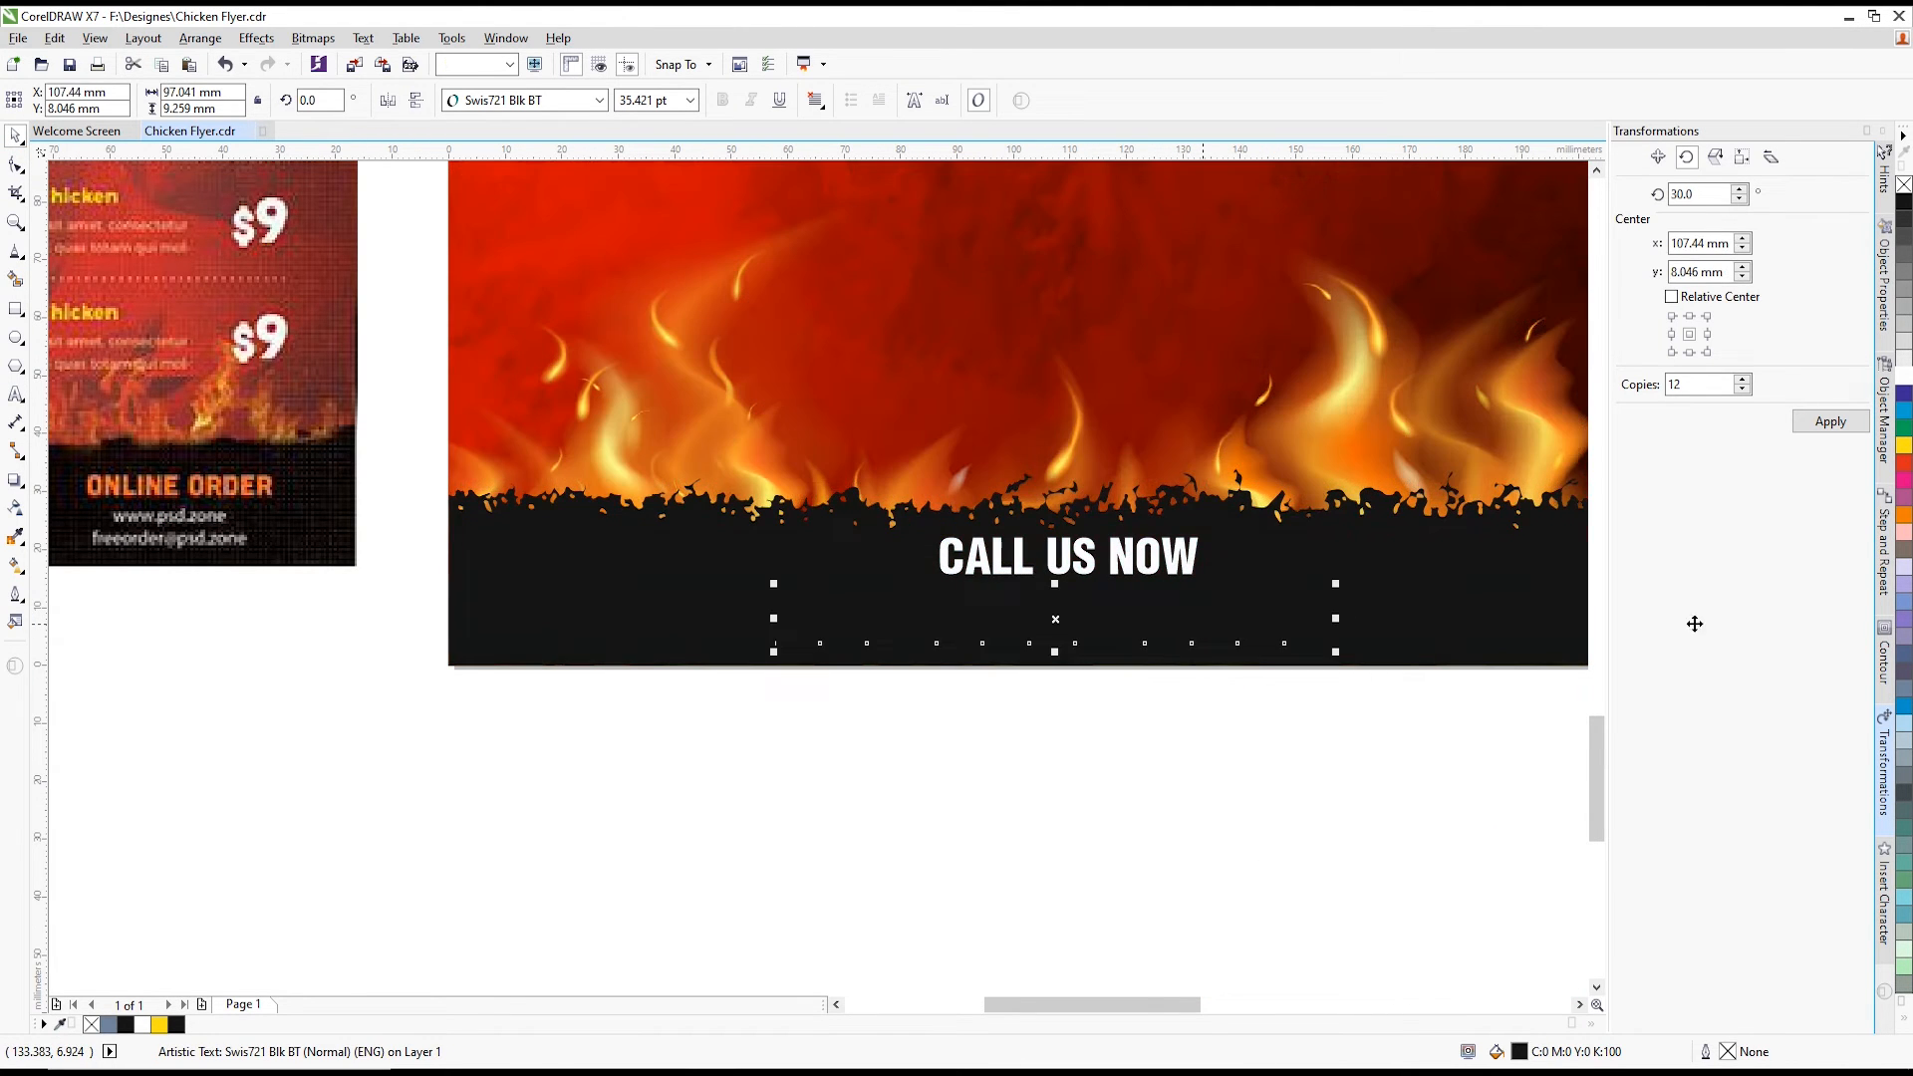
- Fill the footer phone number with orange and save the flyer
click(1906, 526)
scroll(1415, 670, down, 2)
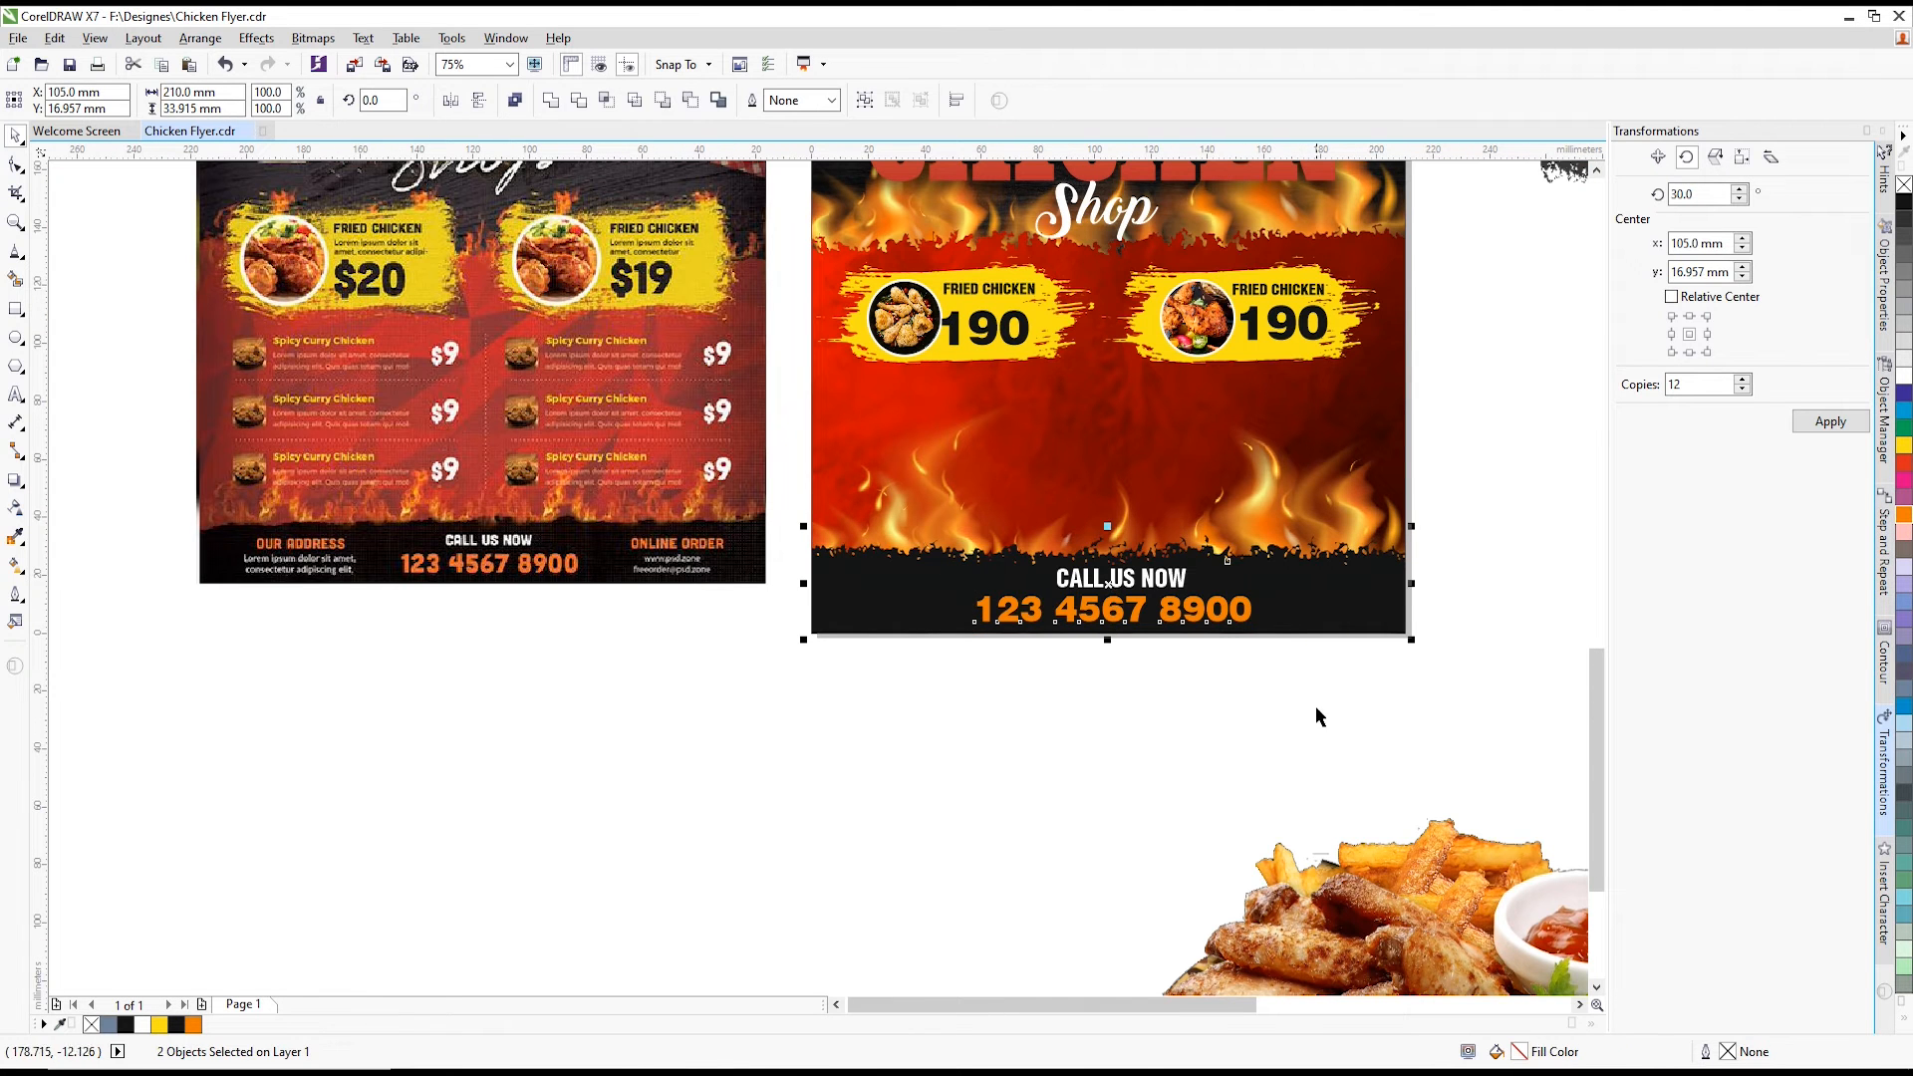
click(1132, 726)
scroll(1030, 598, down, 2)
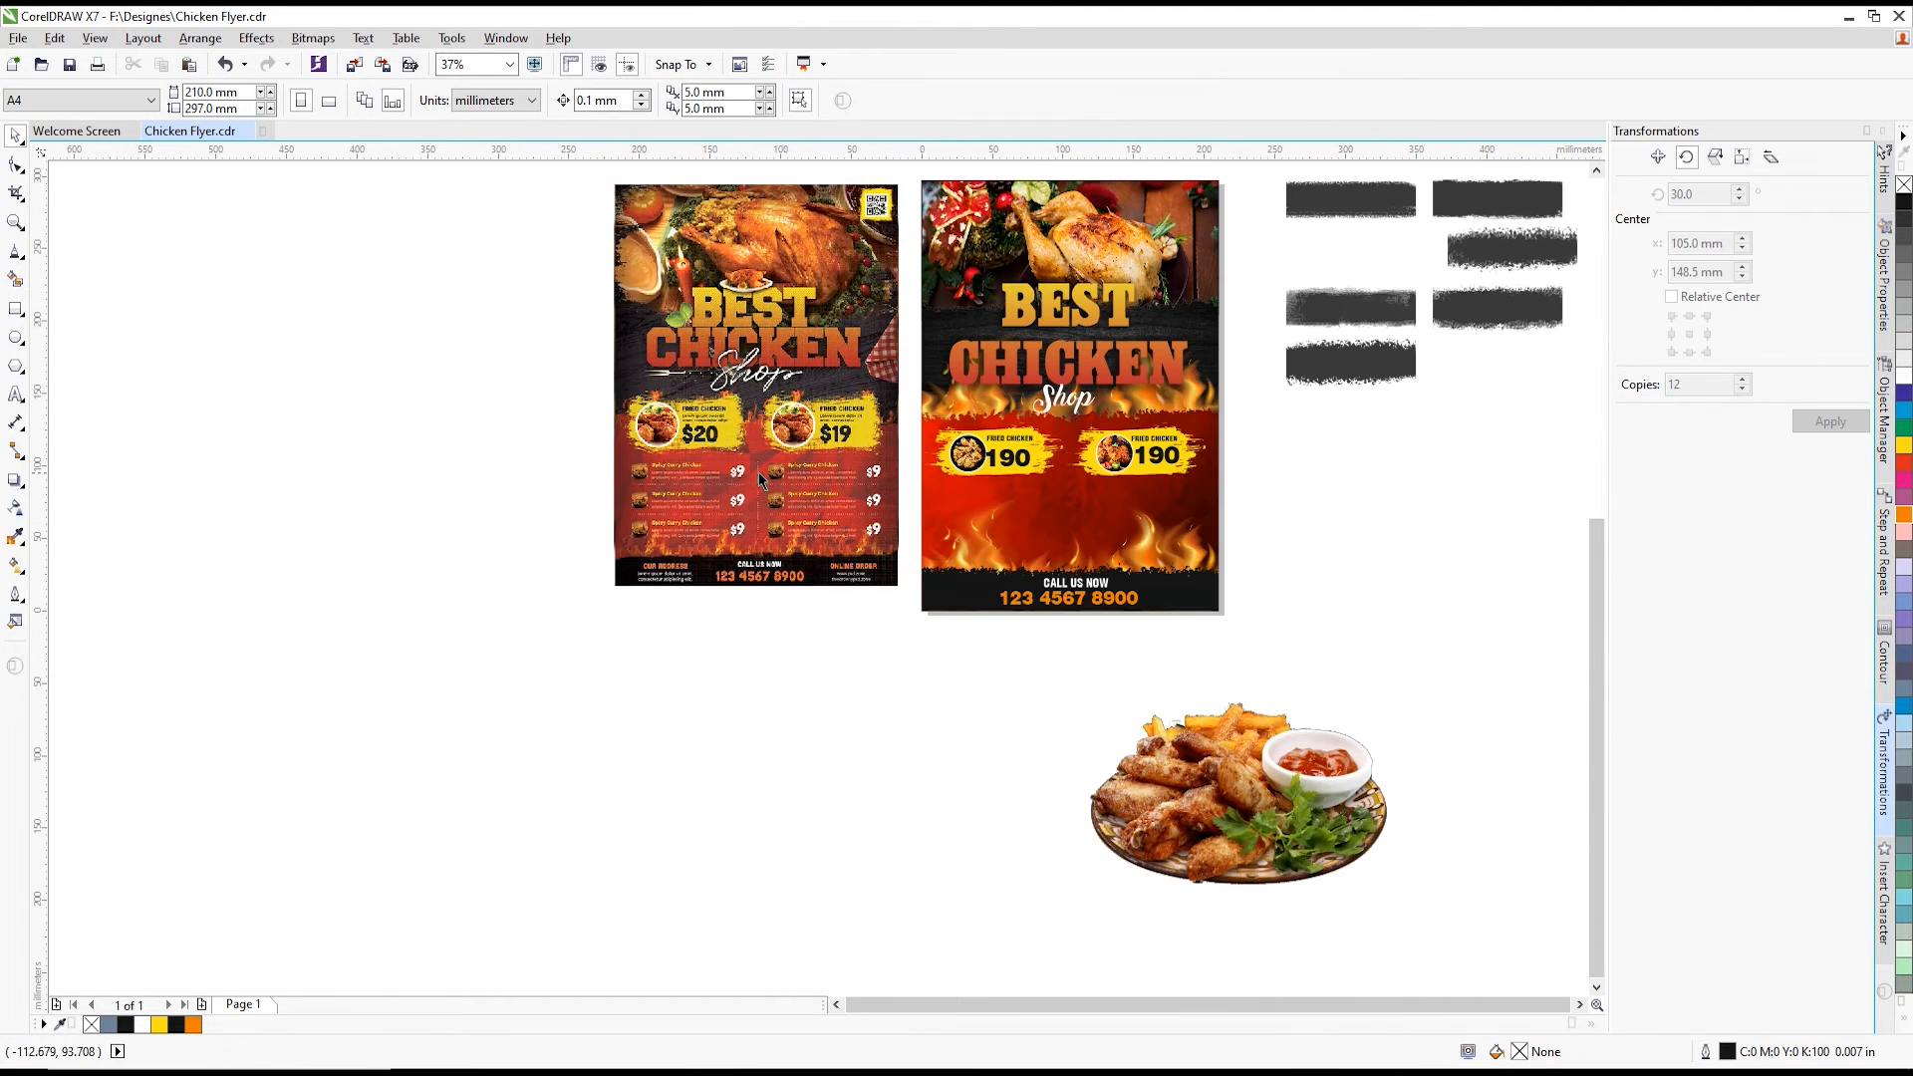
scroll(757, 472, up, 2)
key(ctrl+s)
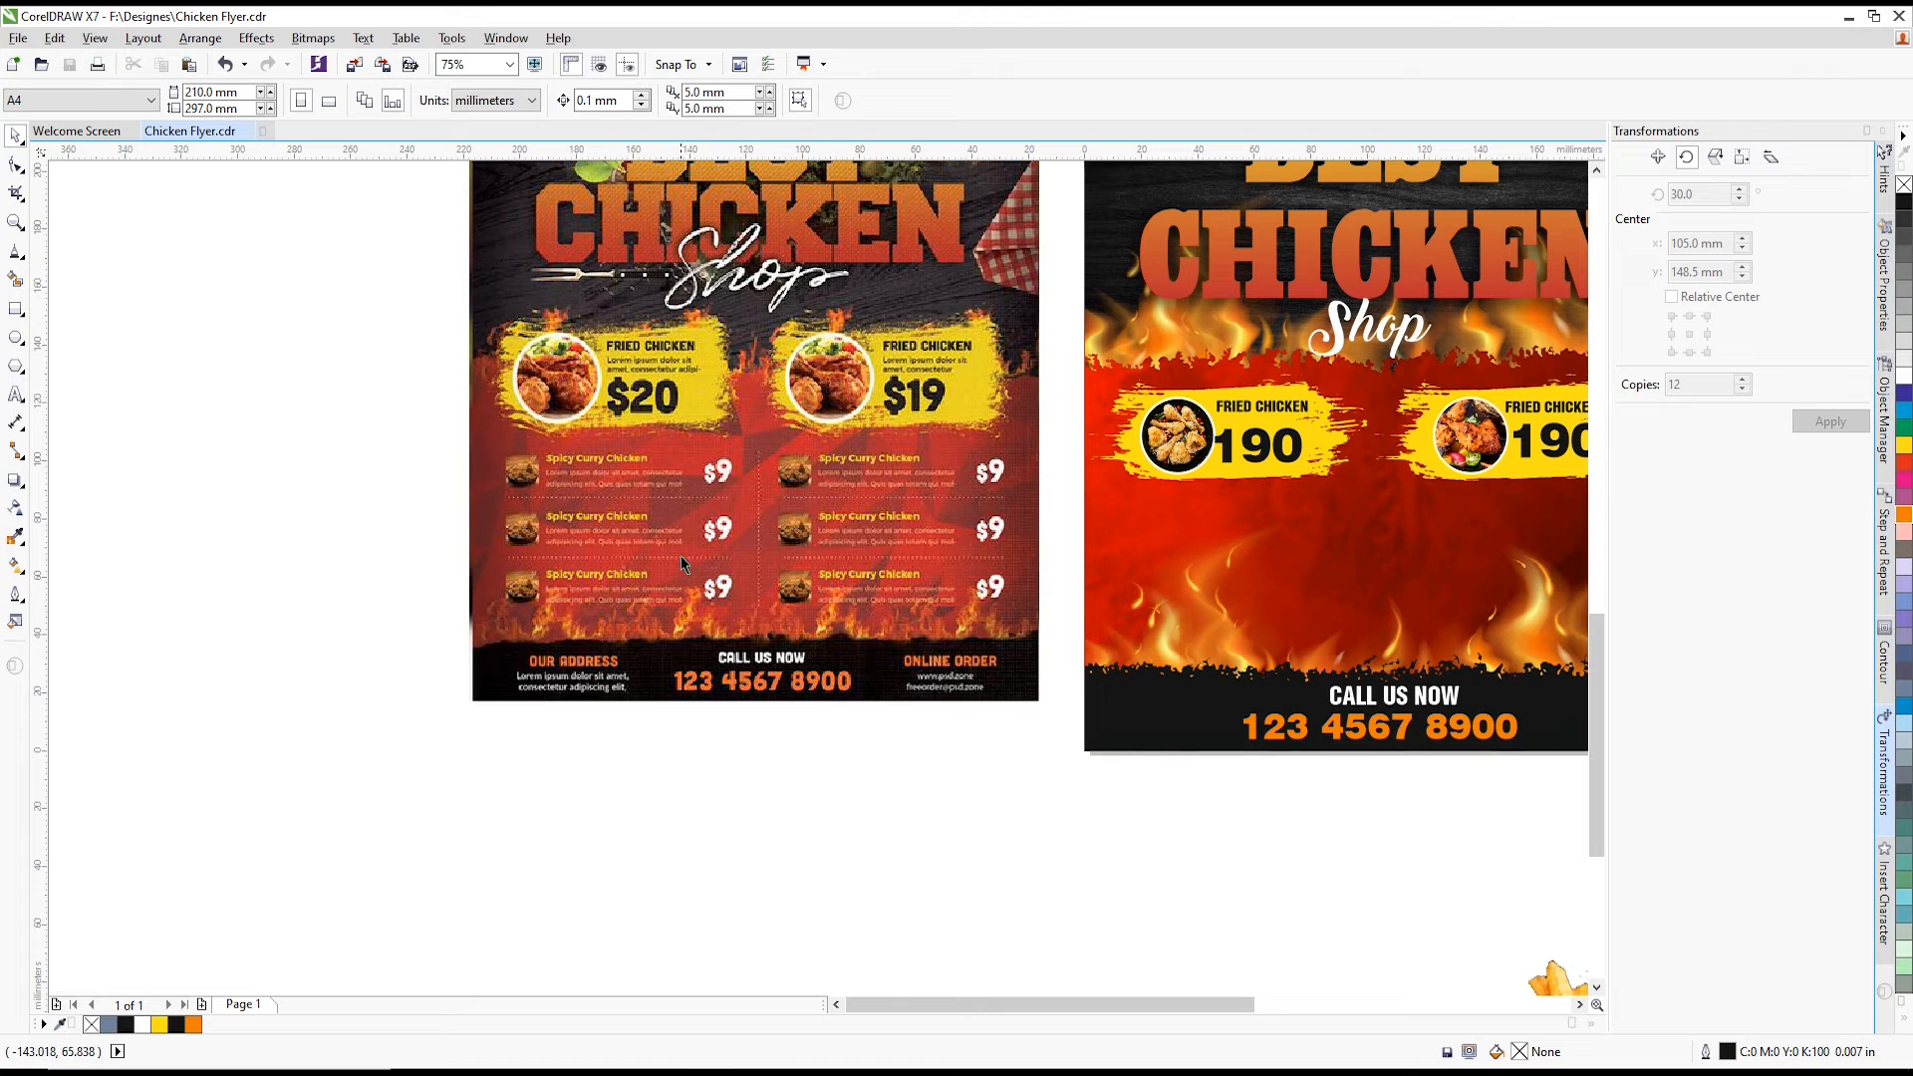
- Copy the first price panel's circular chicken photo below that panel and shrink the copy to about 20 mm across
click(1174, 436)
scroll(1195, 462, up, 2)
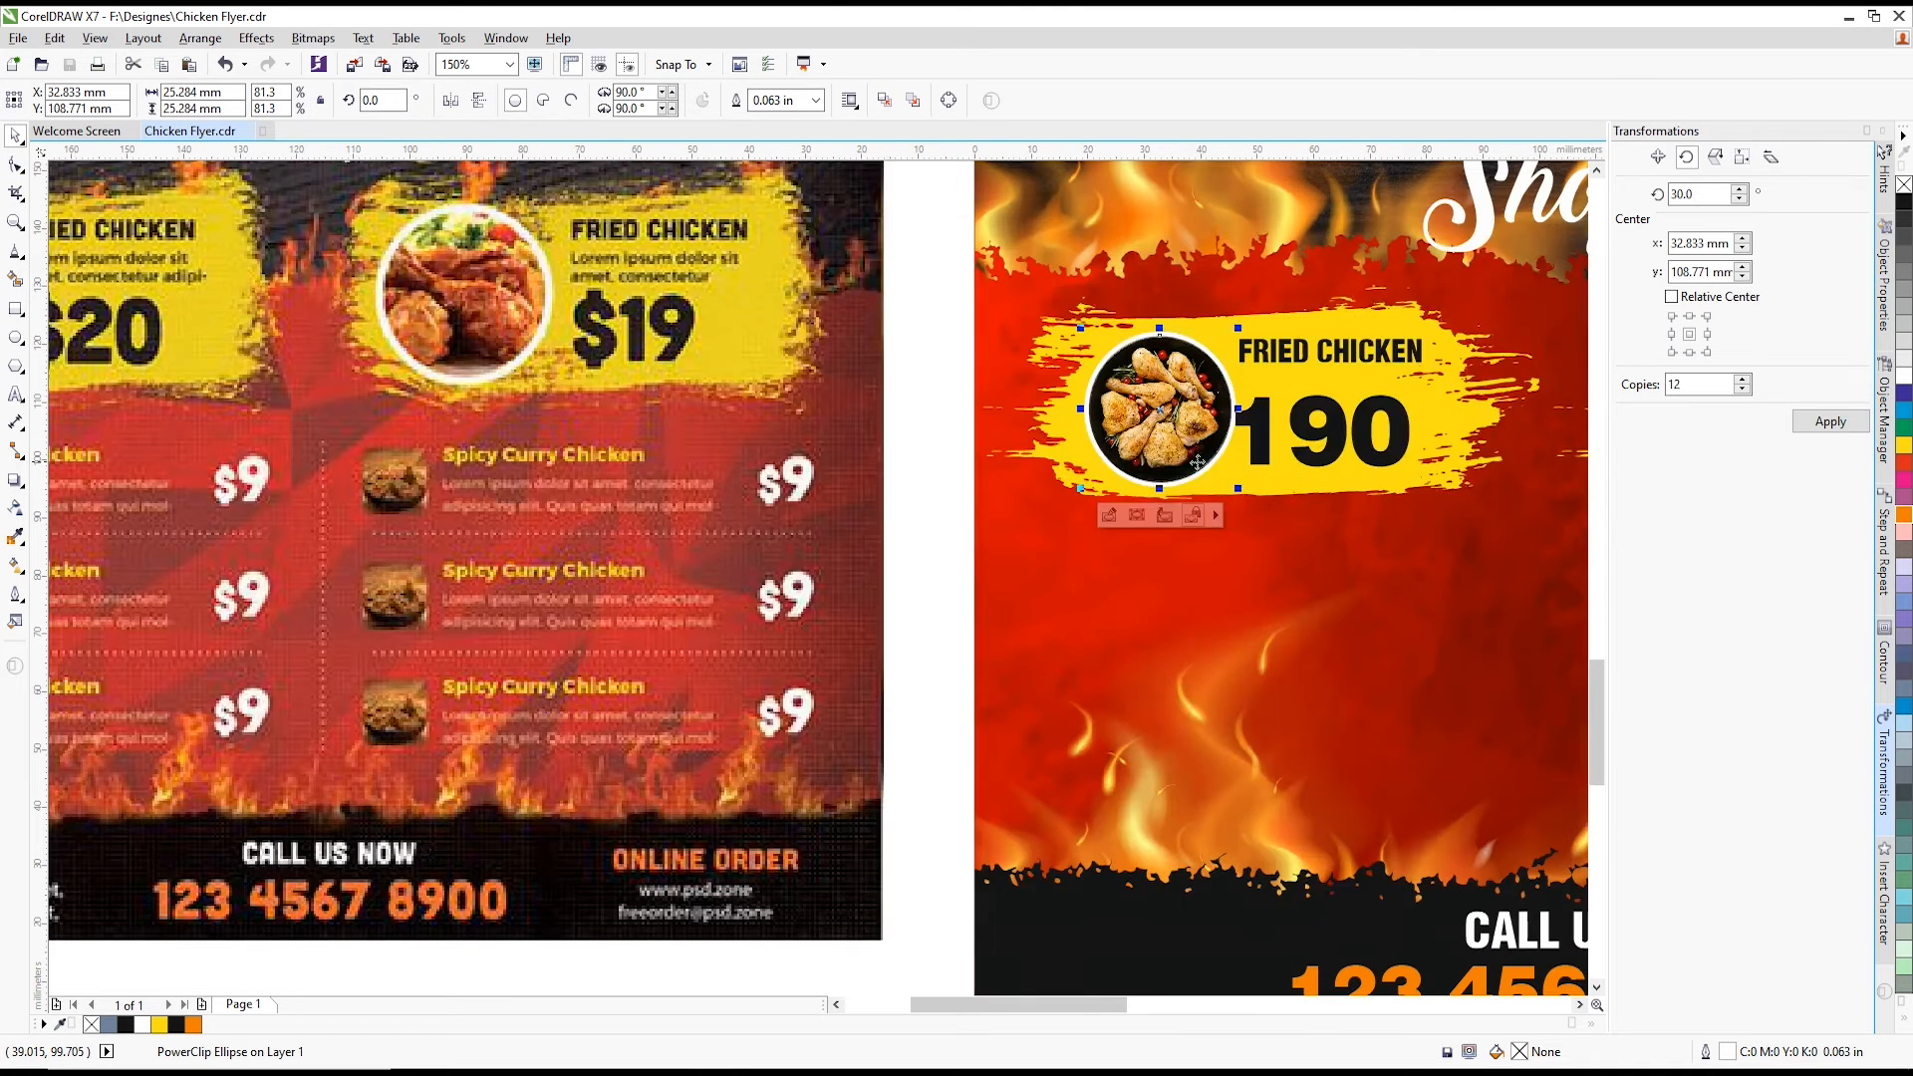
drag(1193, 410, 1163, 597)
right_click(1163, 597)
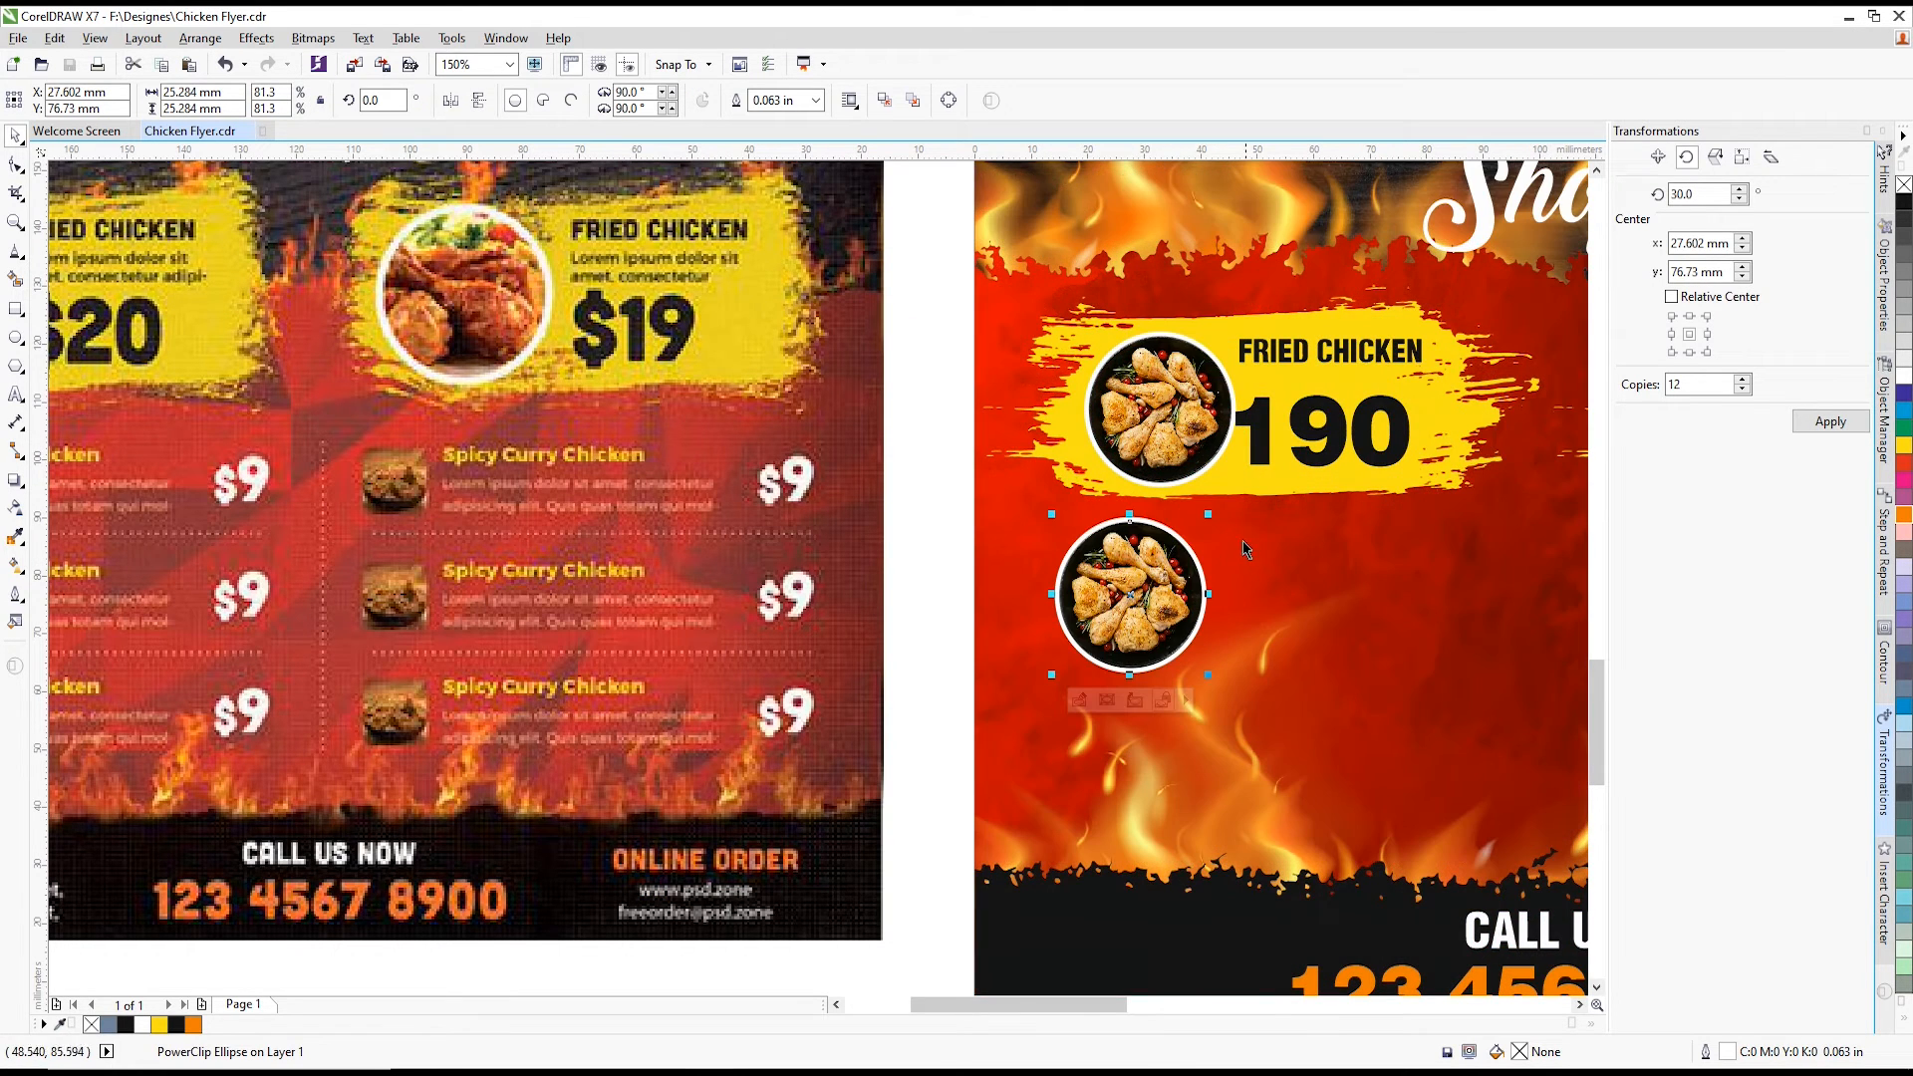
drag(1207, 517, 1176, 550)
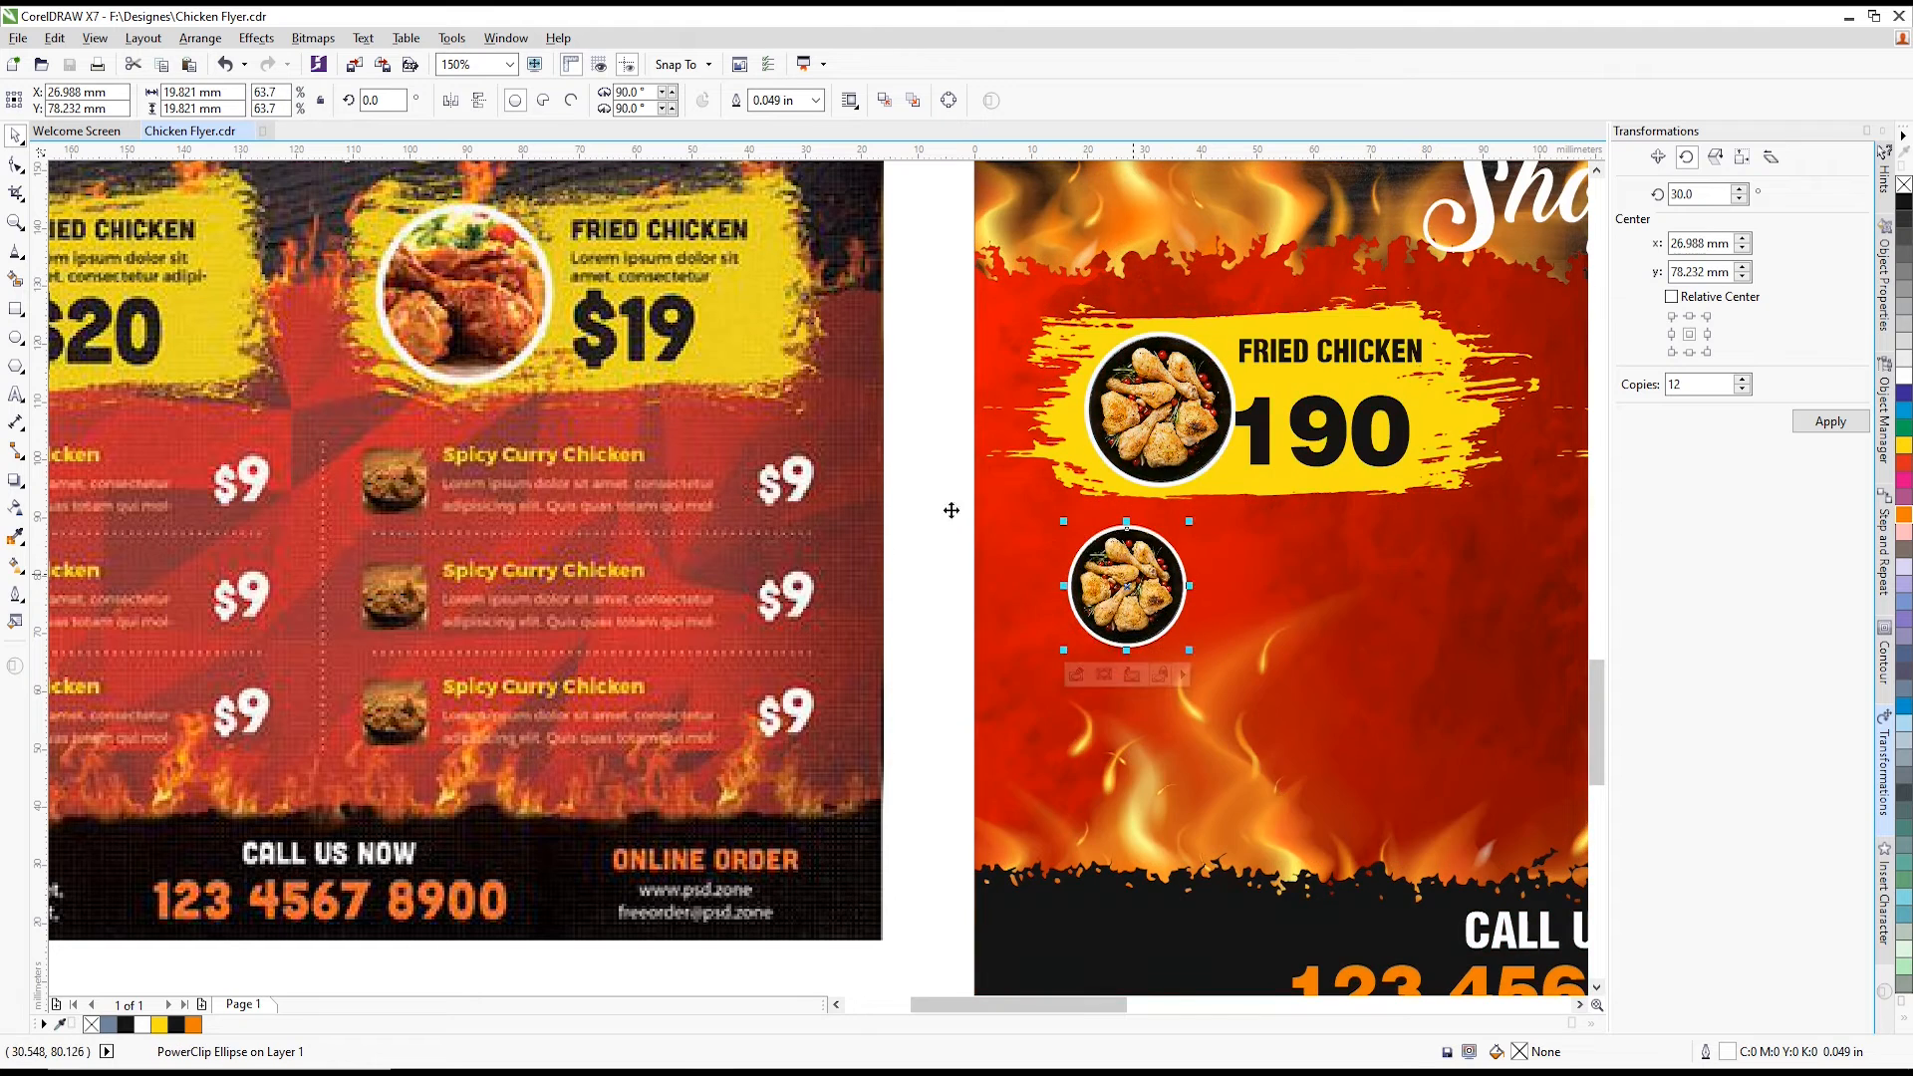
- Bring the chicken-and-fries plate image onto the flyer over the BEST title, scaled to about 69 mm wide
scroll(941, 518, down, 2)
scroll(931, 515, down, 2)
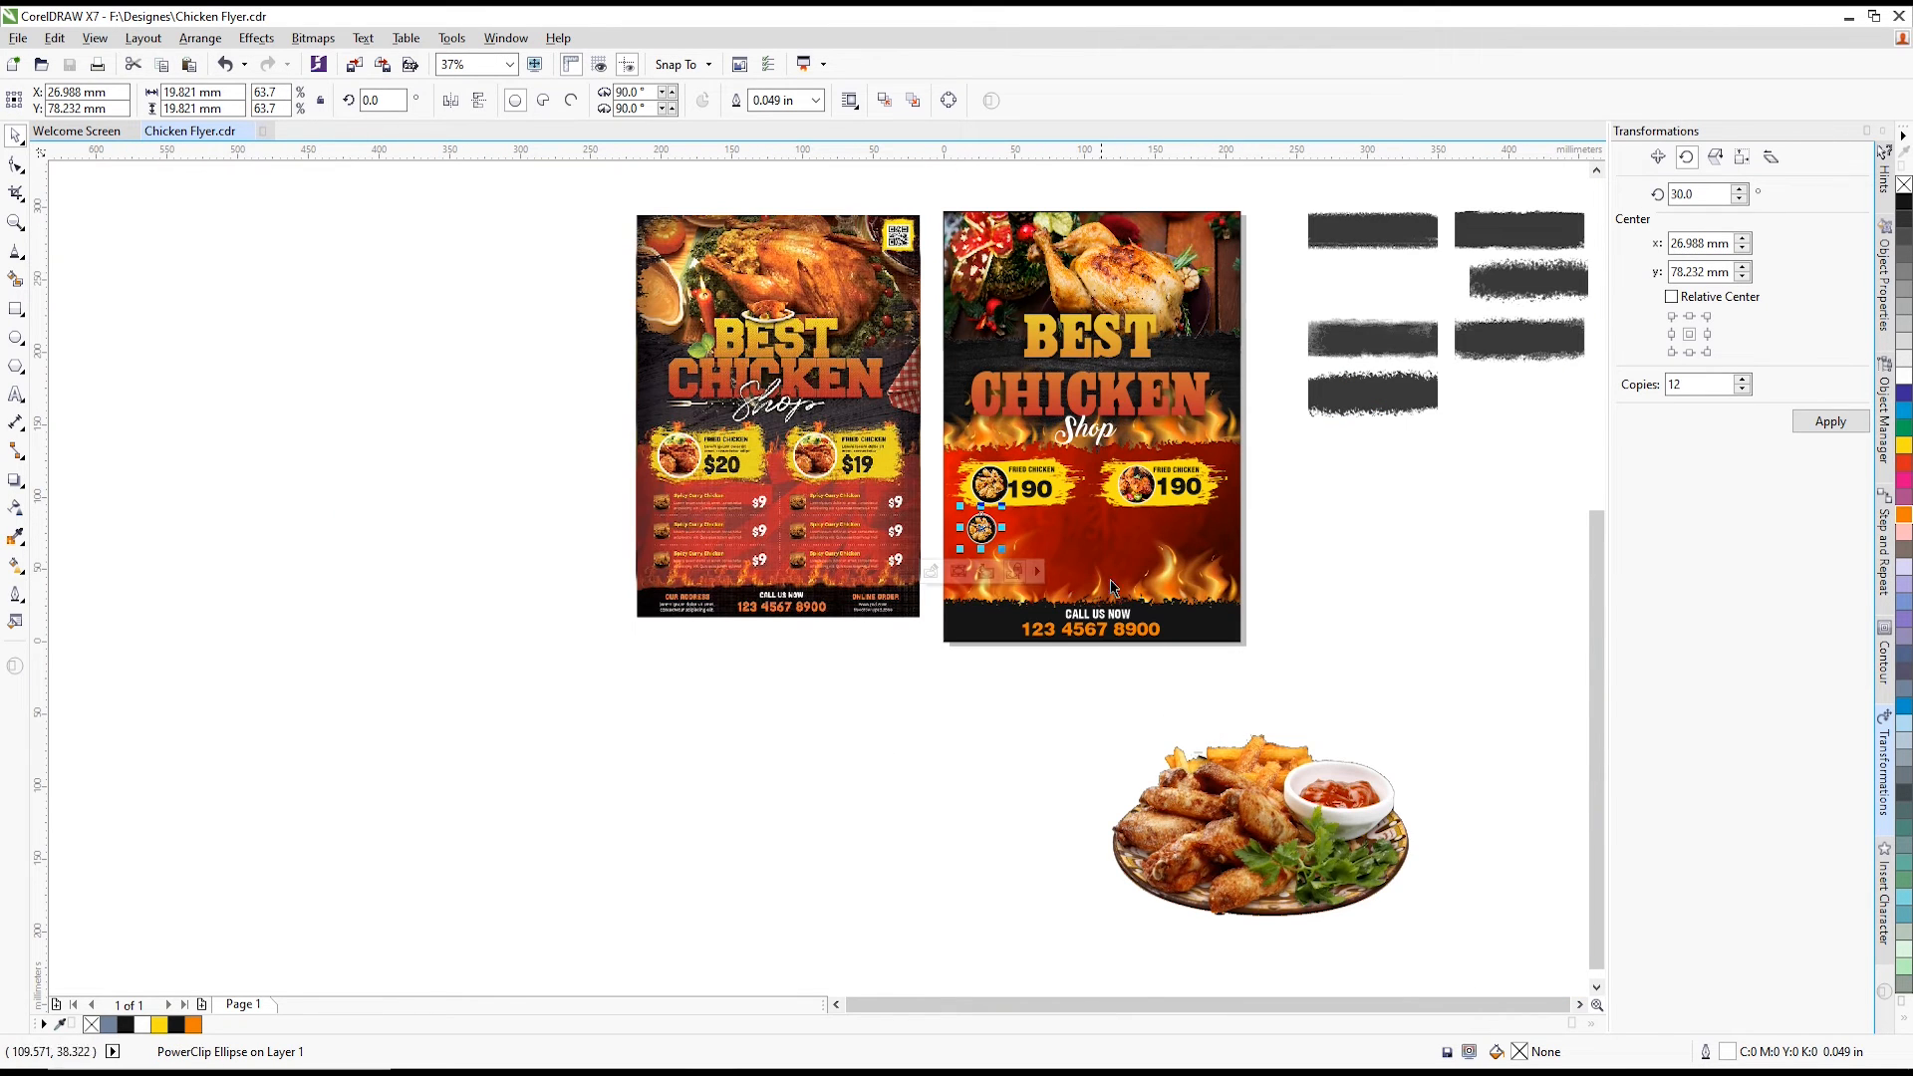
click(1260, 802)
drag(1260, 802, 1335, 683)
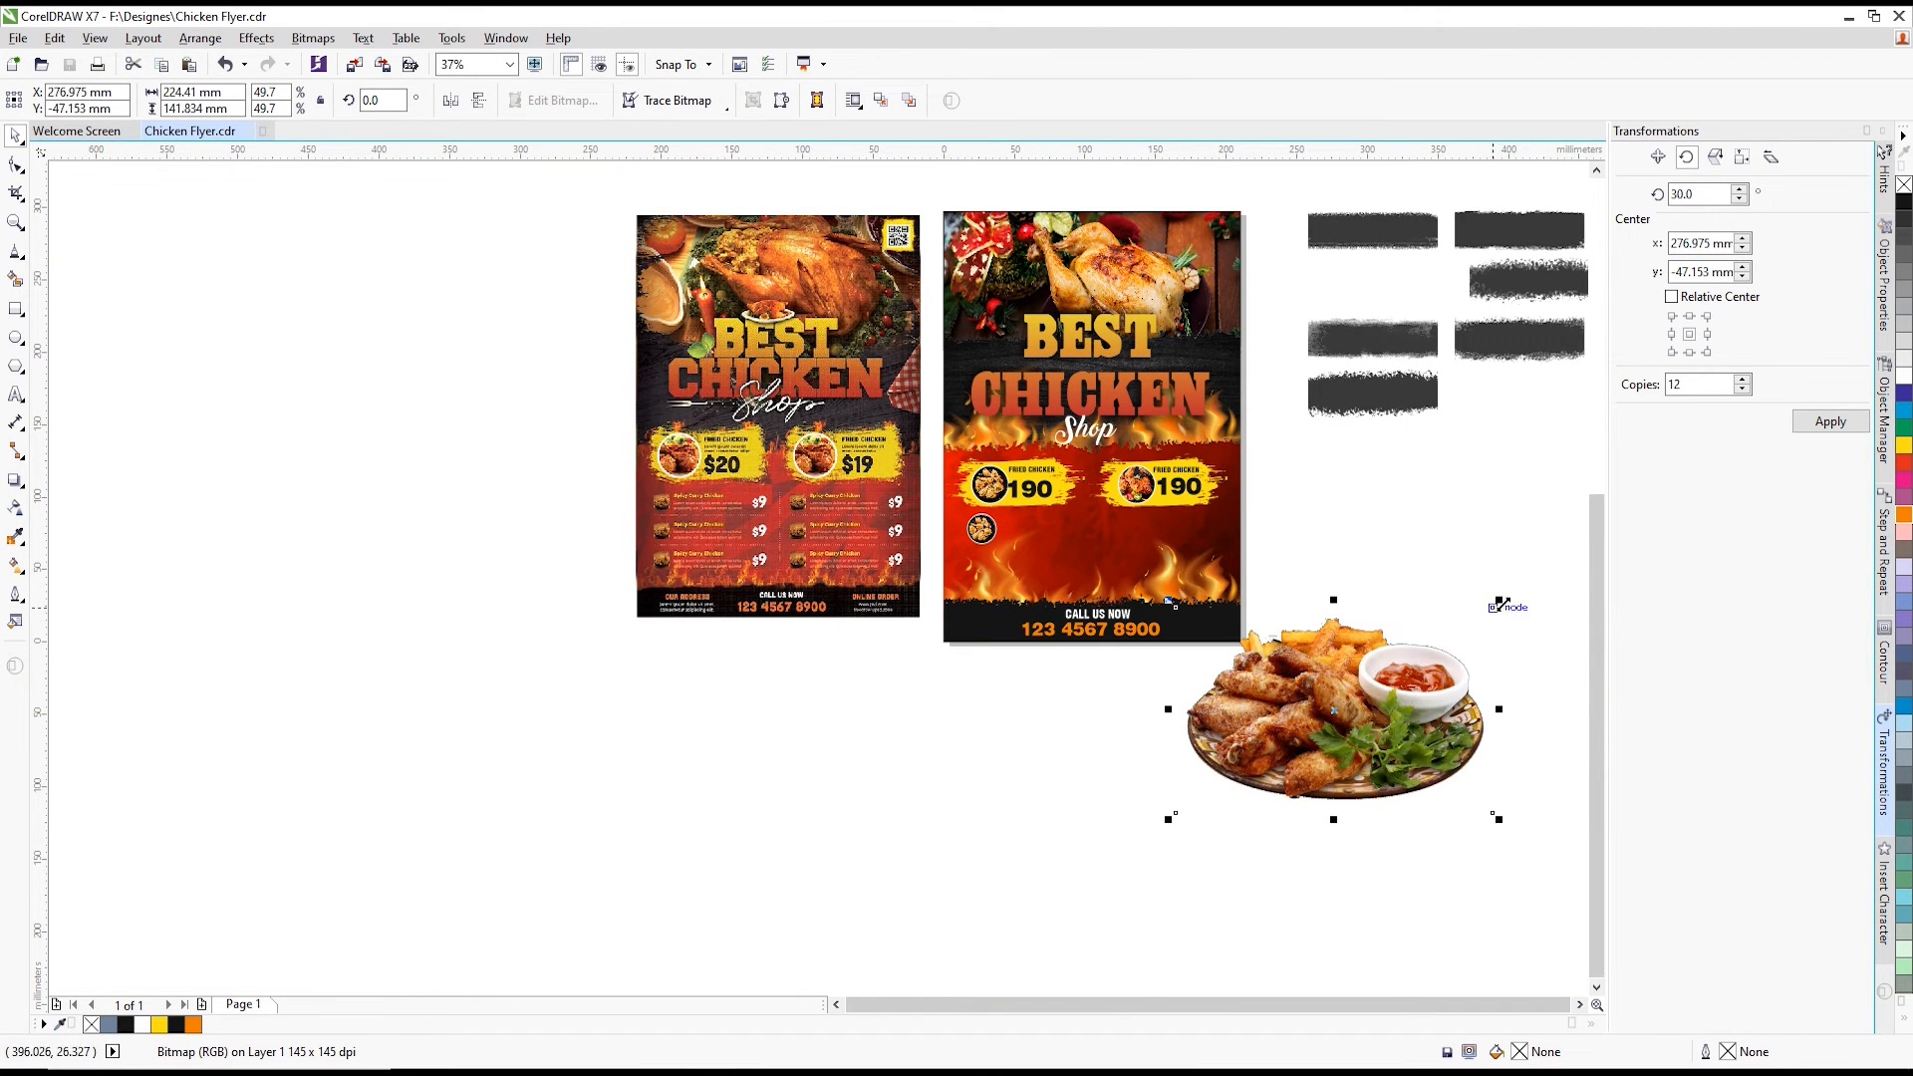
drag(1499, 602, 1120, 340)
scroll(1139, 279, up, 2)
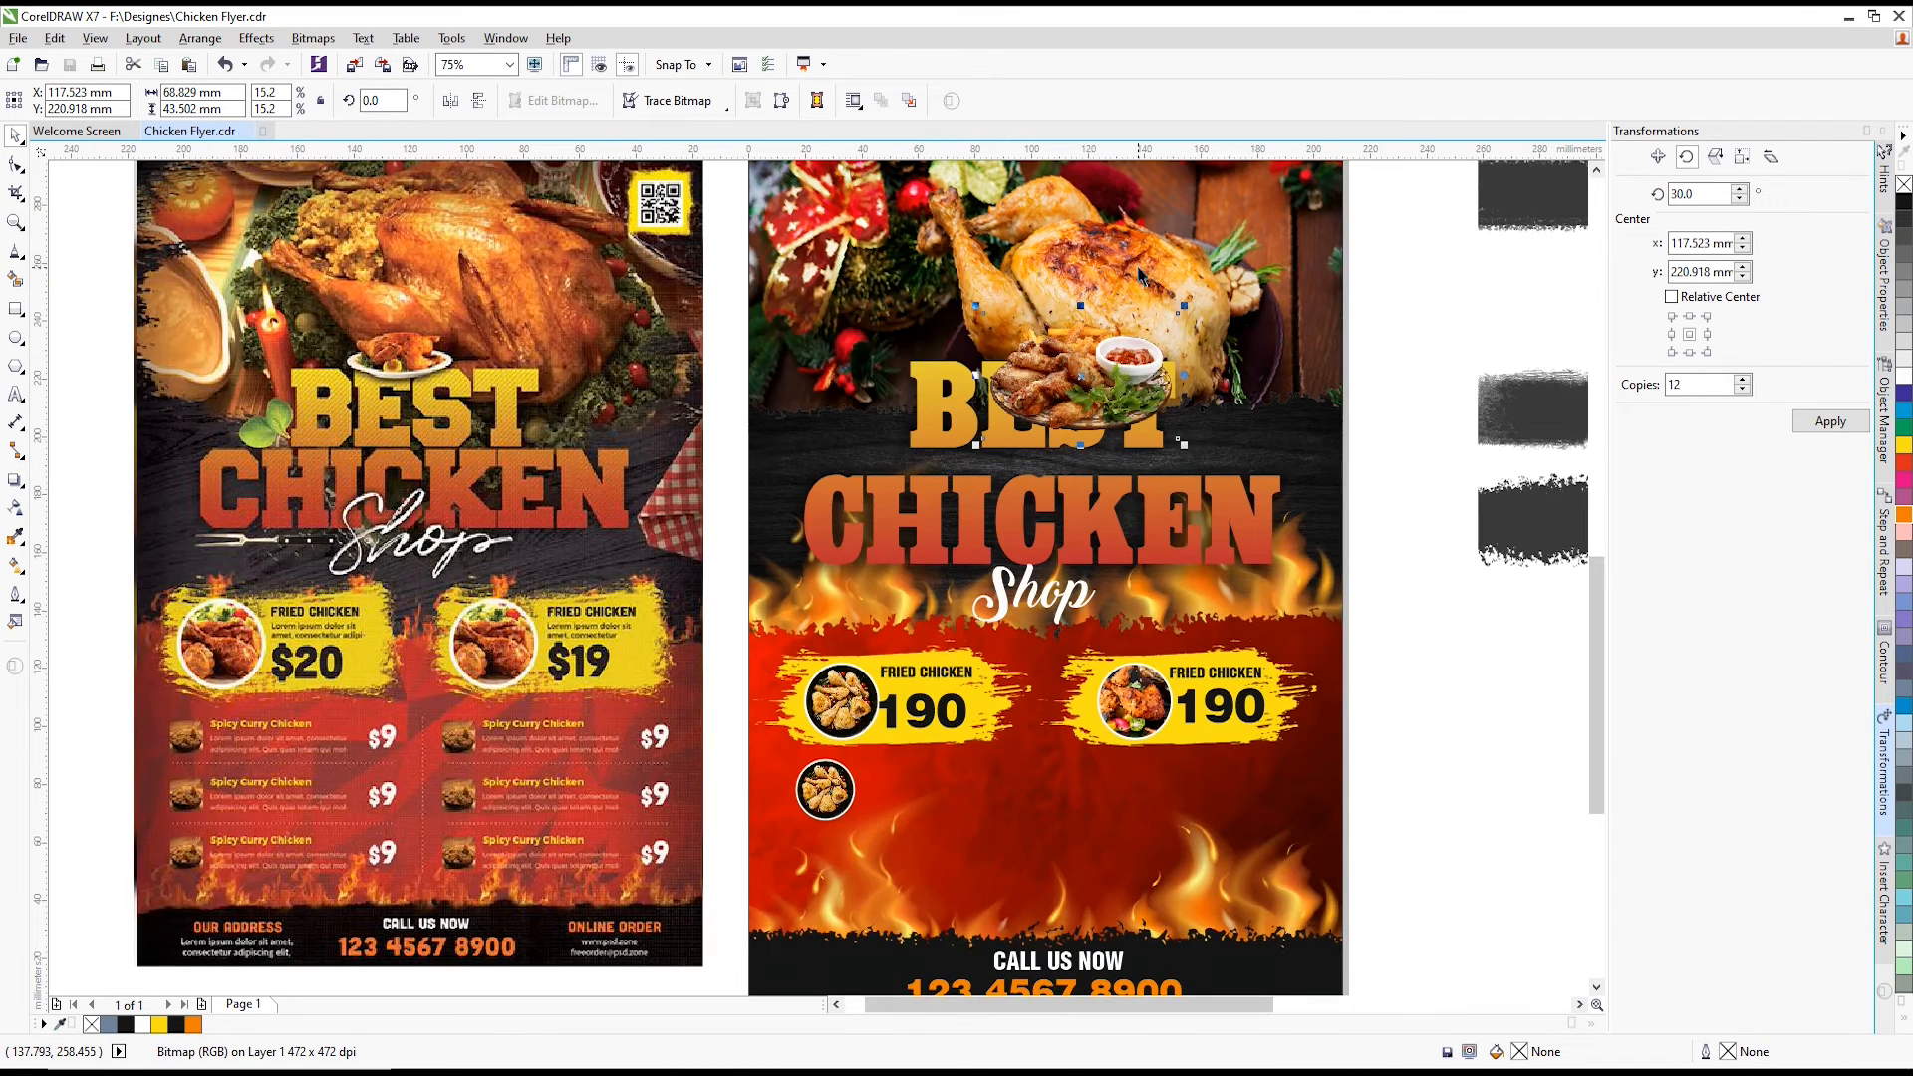
- Shrink the plate image to about 37 mm wide and seat it on the top edge of BEST, above the E and S
scroll(1168, 371, up, 2)
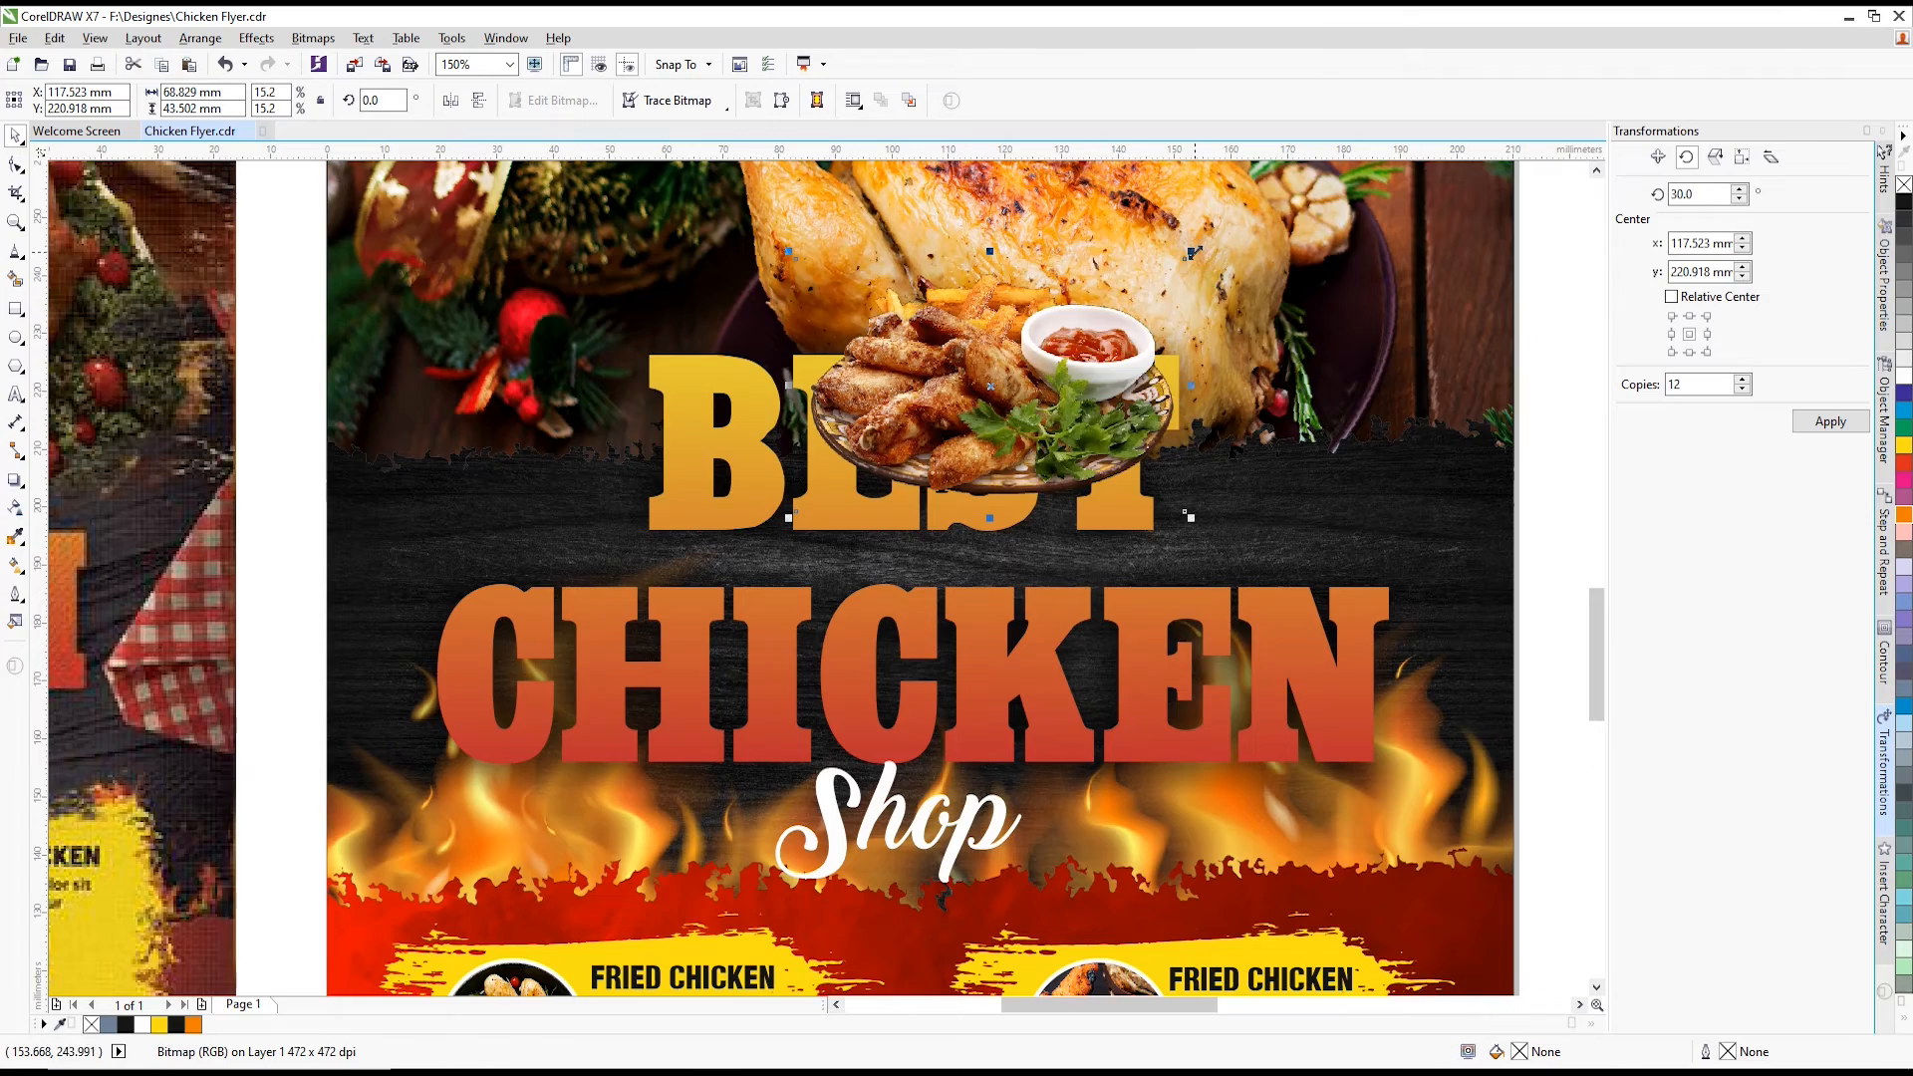
drag(1192, 252, 1013, 366)
drag(976, 461, 974, 365)
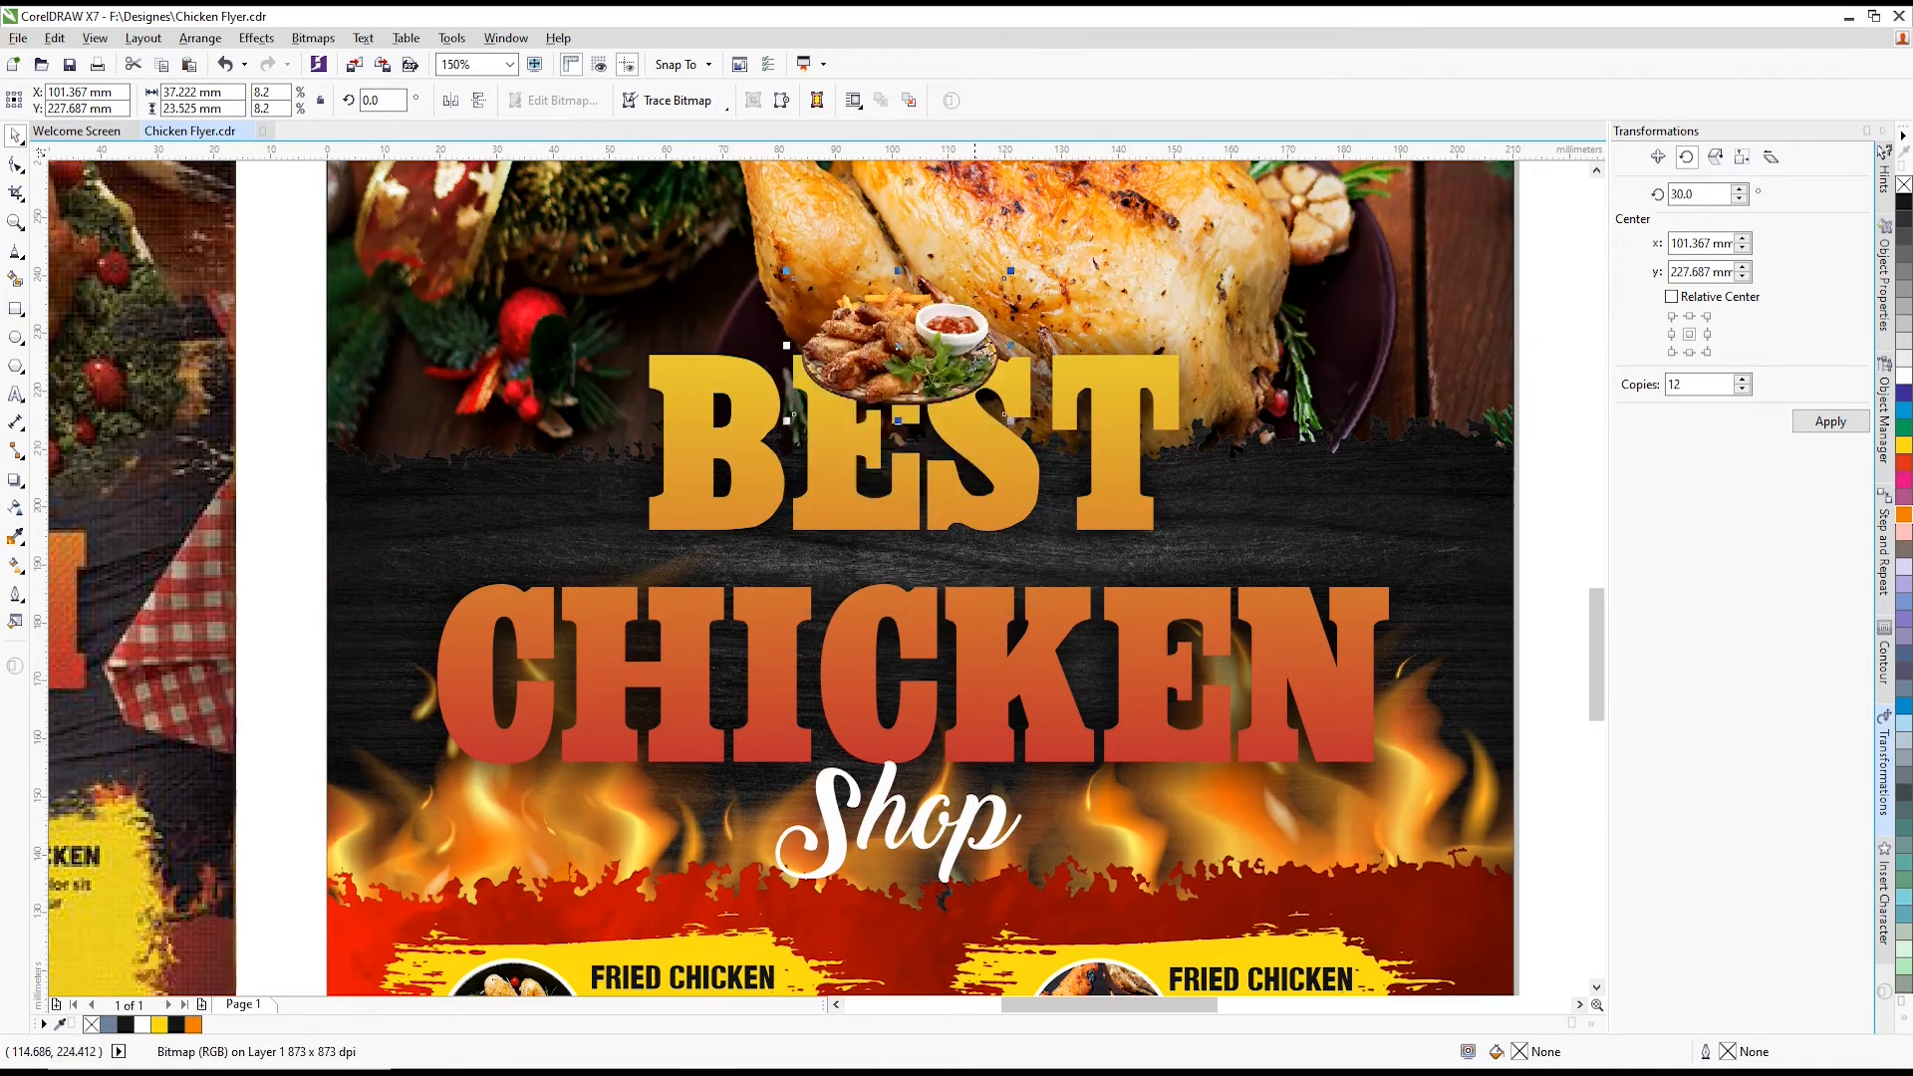
scroll(974, 364, down, 2)
scroll(943, 362, up, 2)
drag(1045, 418, 1046, 394)
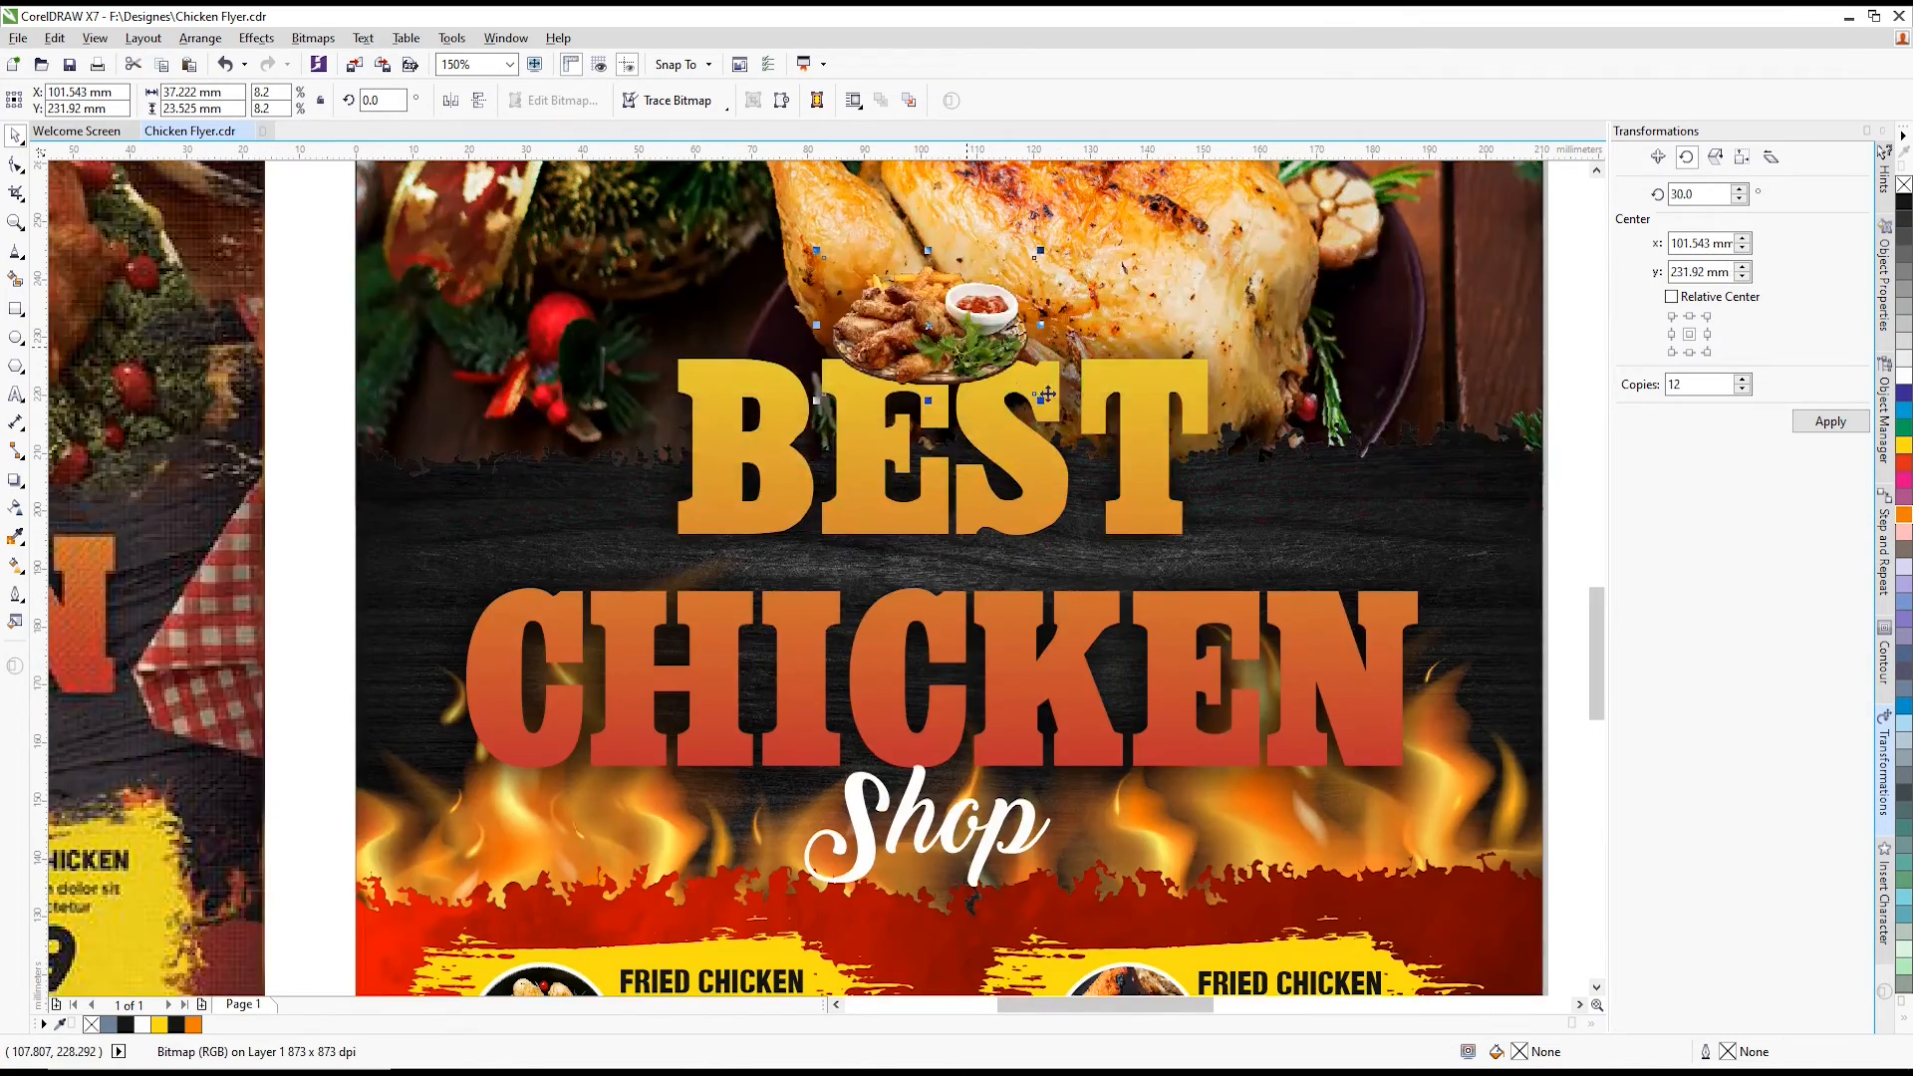
- Add a black drop shadow to the plate image with an opacity of 93 and a feathering of 15
scroll(1046, 395, down, 2)
scroll(964, 305, up, 2)
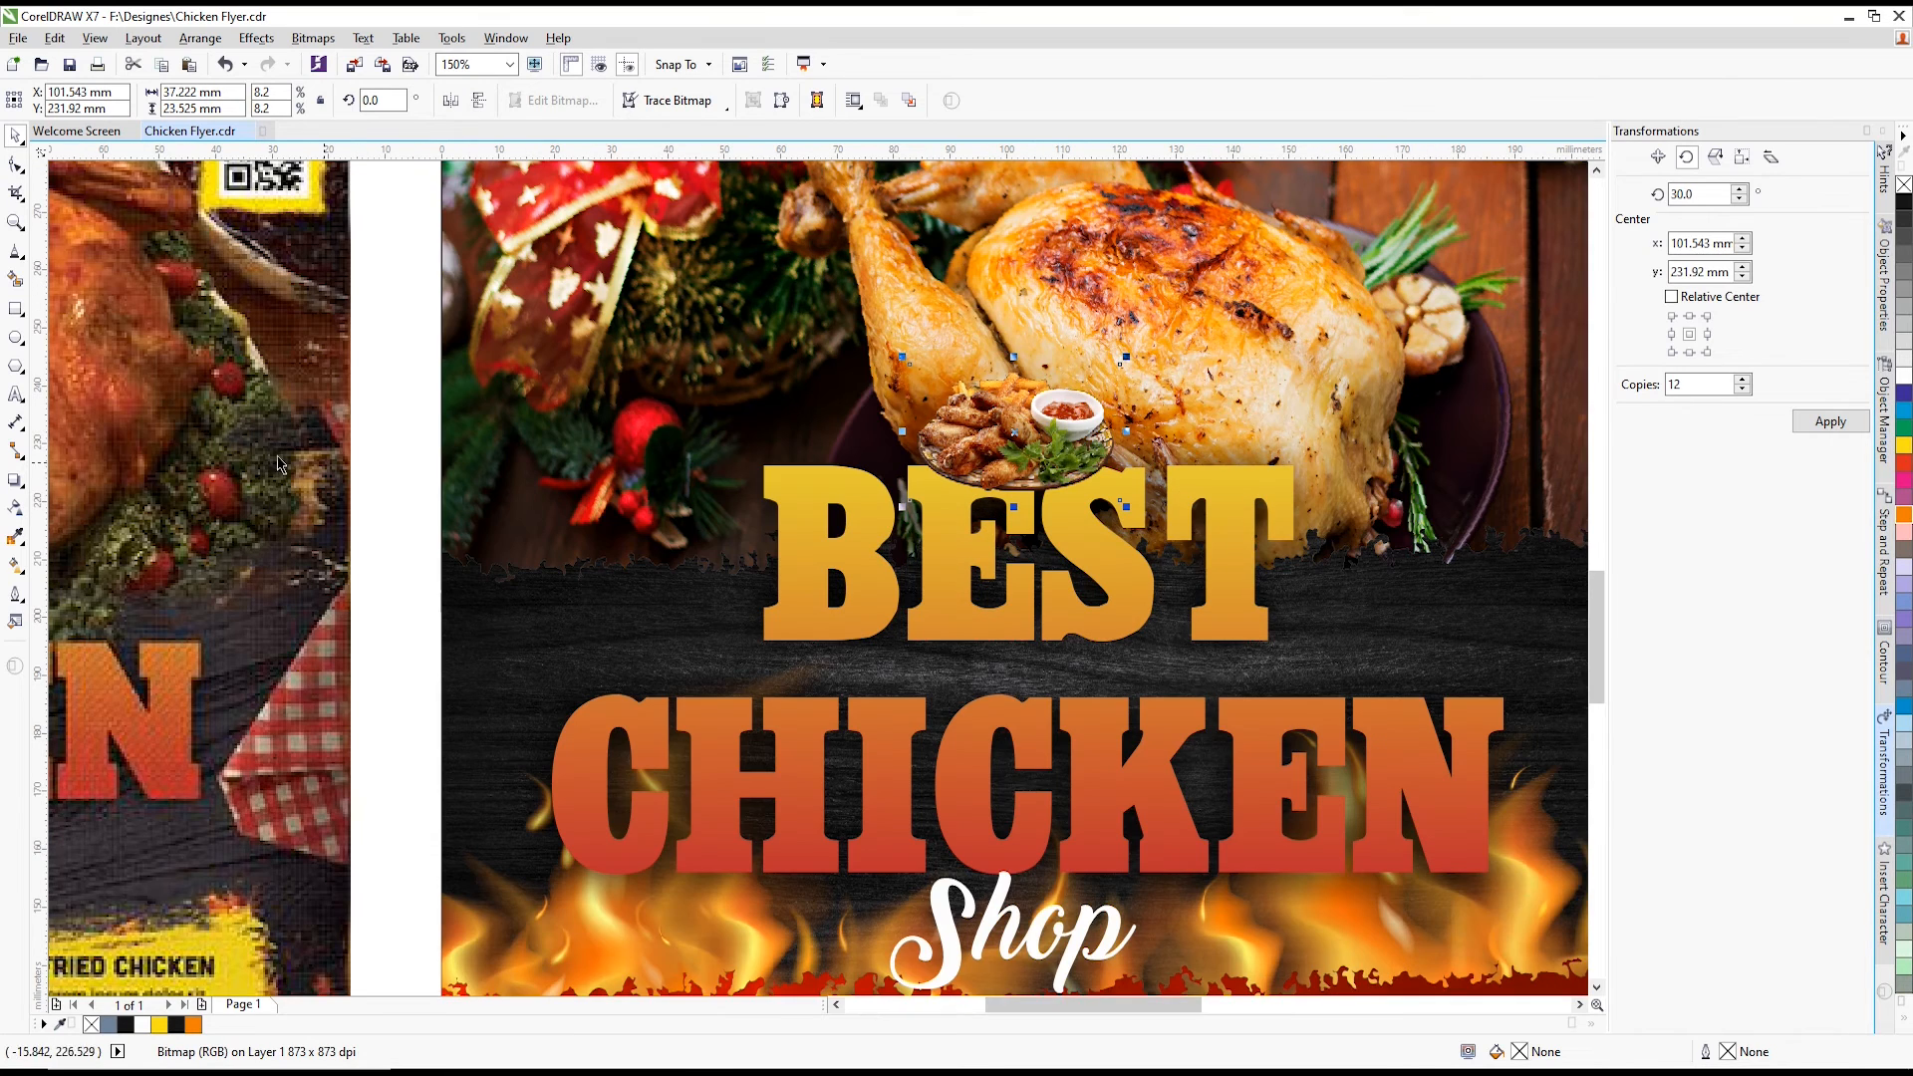
click(16, 481)
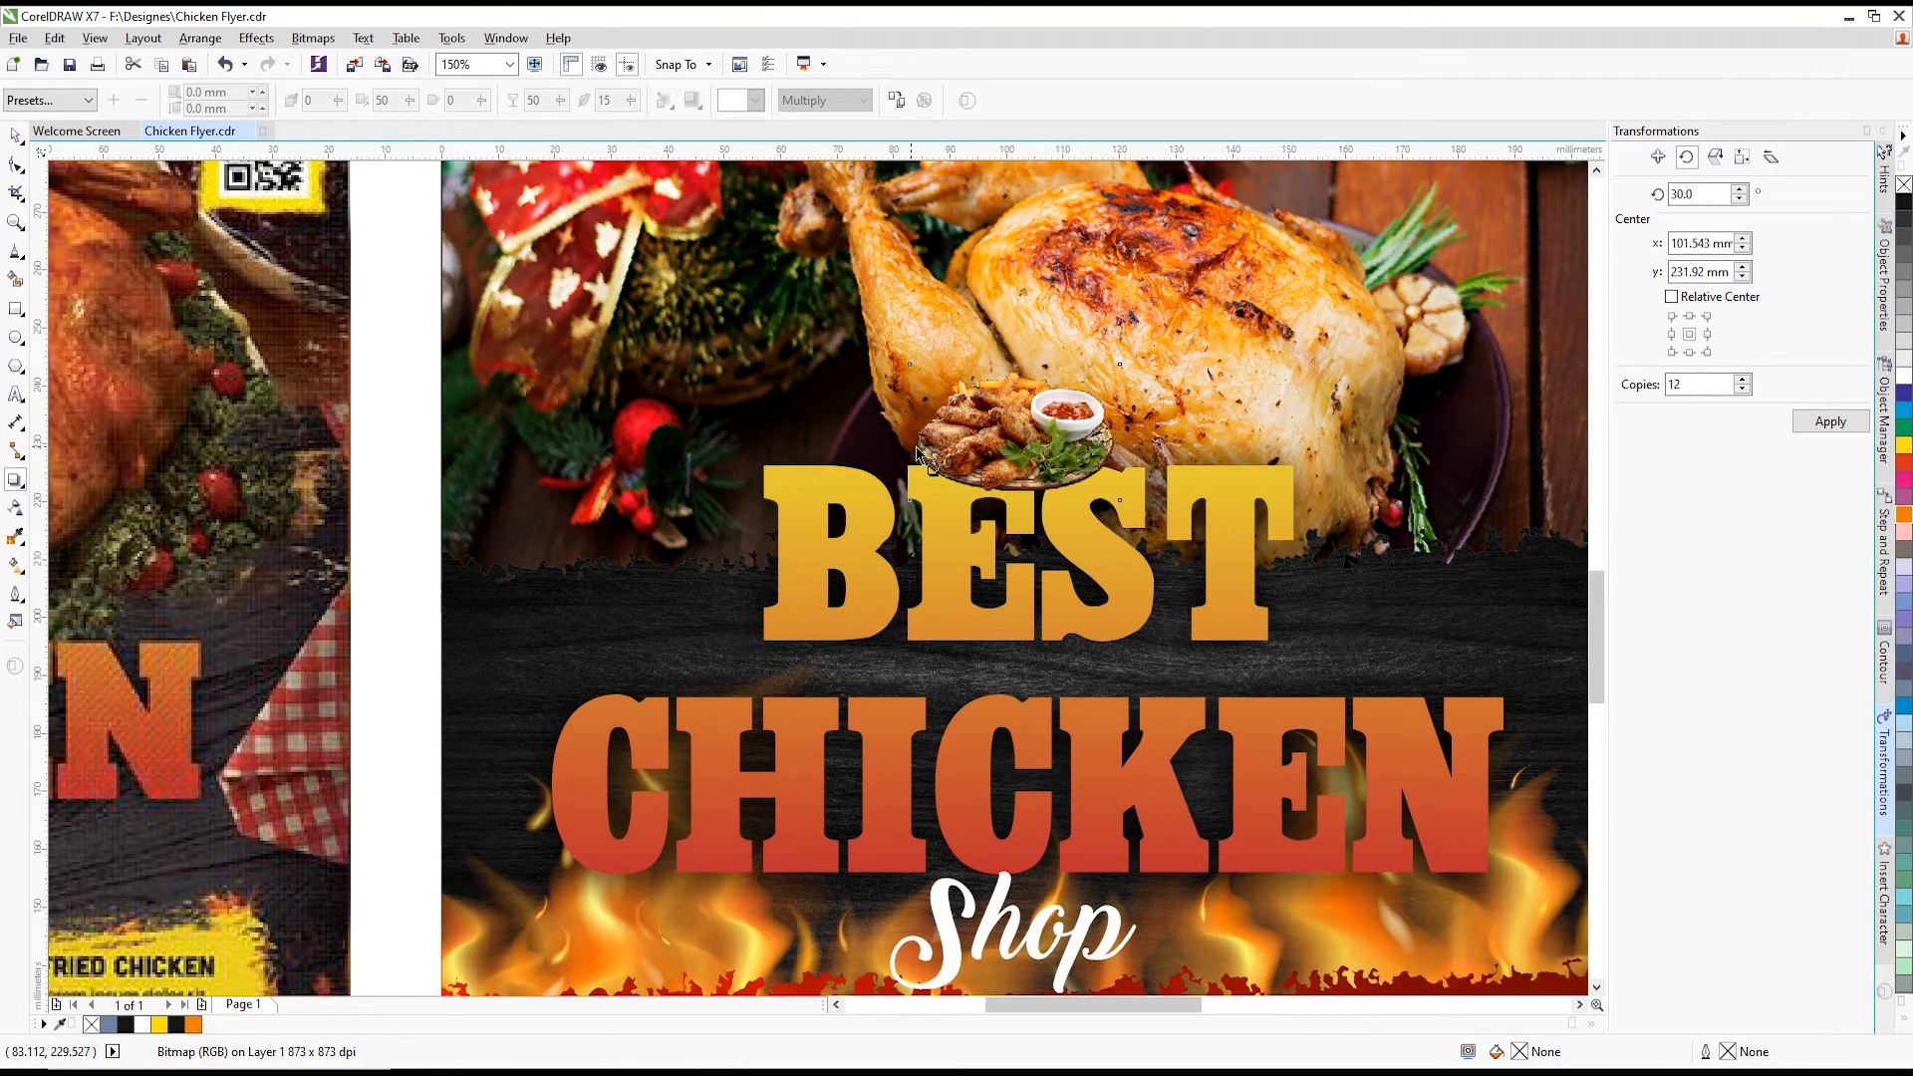
drag(912, 446, 1152, 433)
scroll(1051, 431, up, 2)
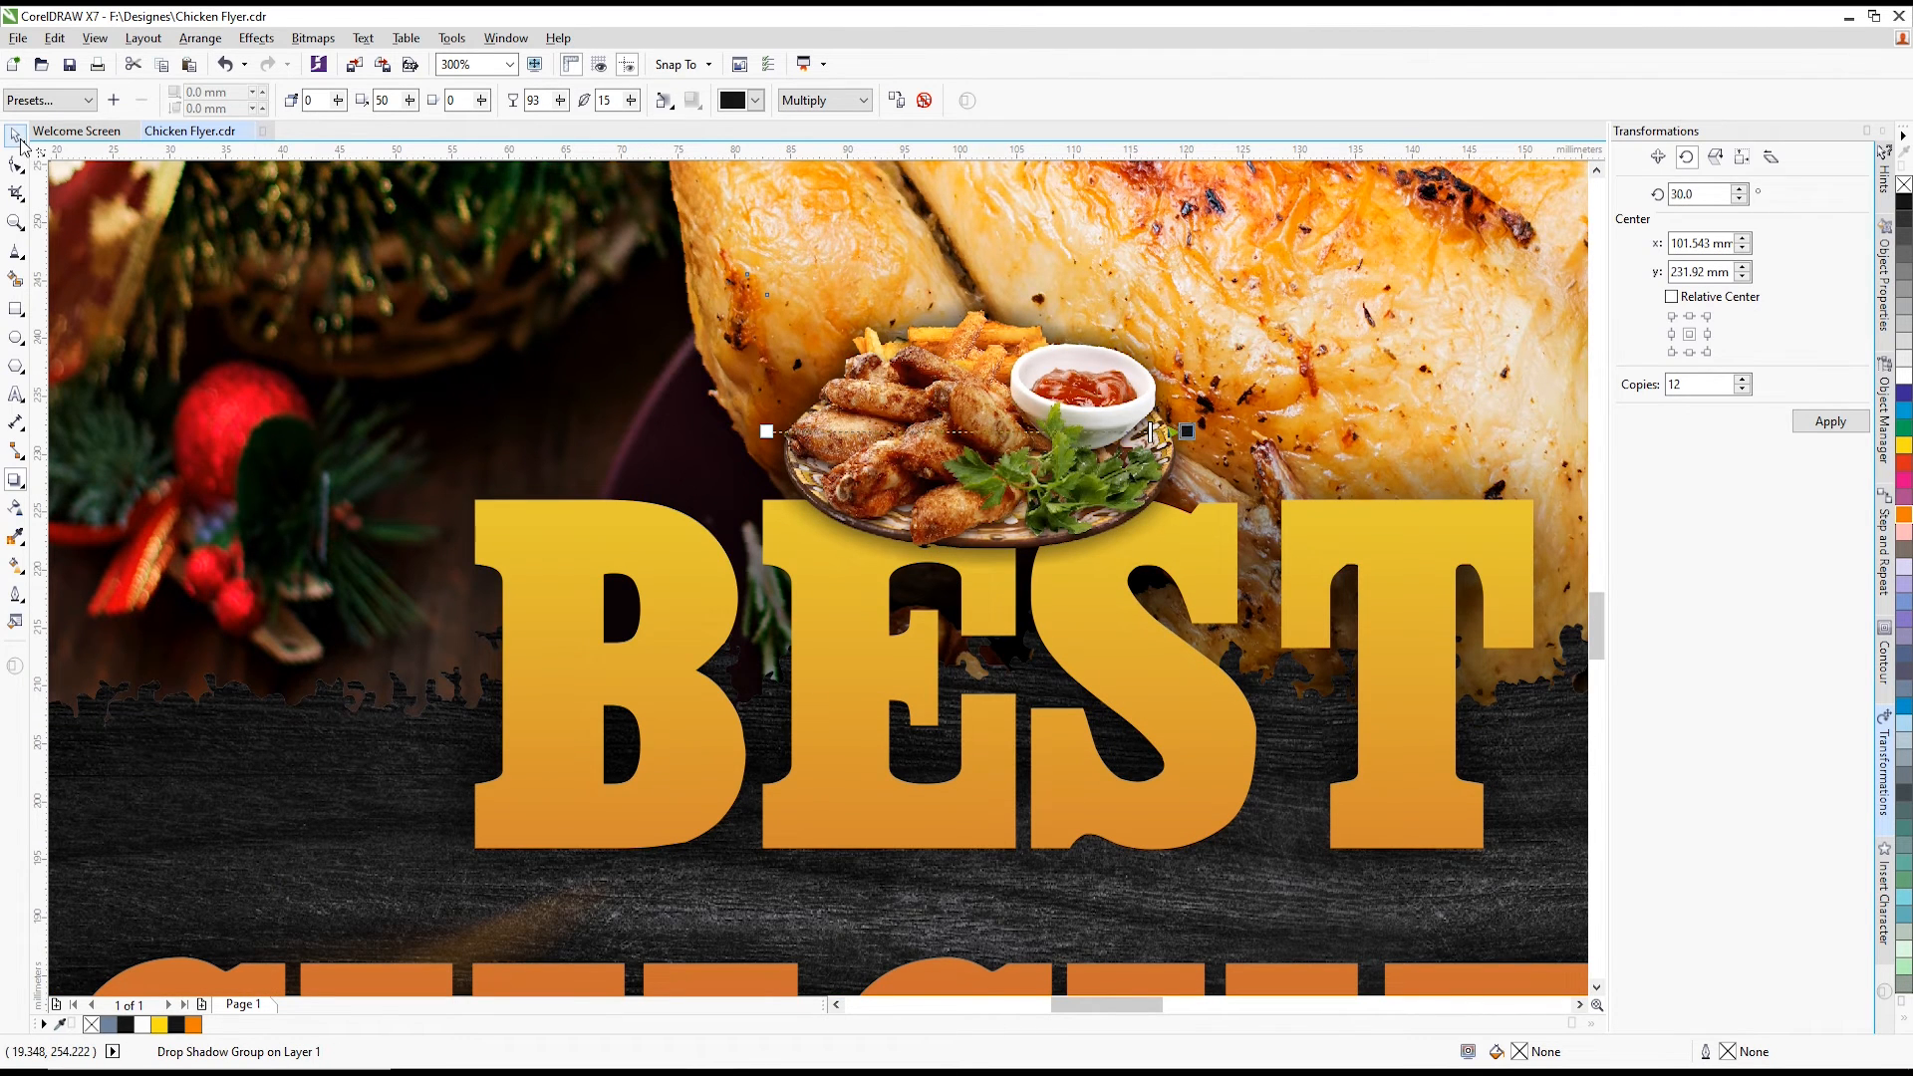
- Set the plate image's drop shadow merge mode to Normal and deselect it
click(841, 99)
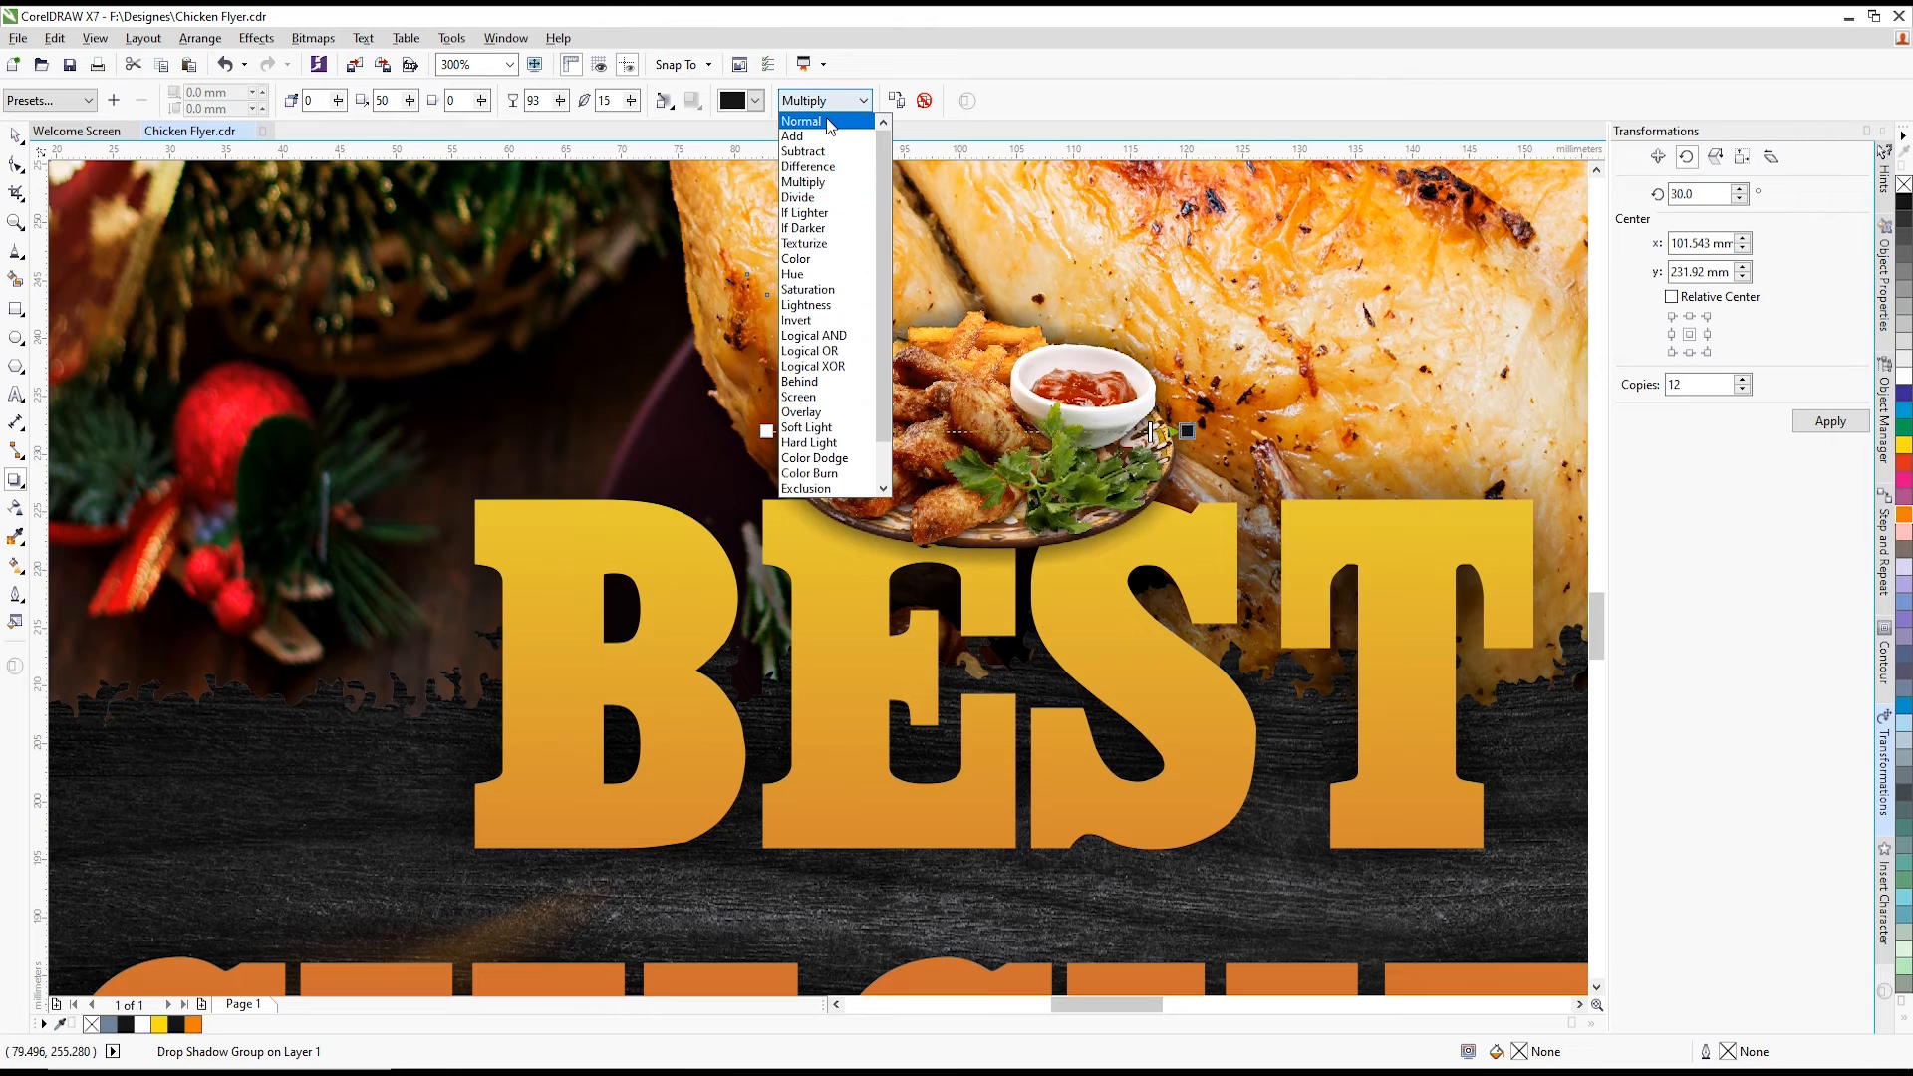
click(832, 117)
scroll(1056, 454, down, 2)
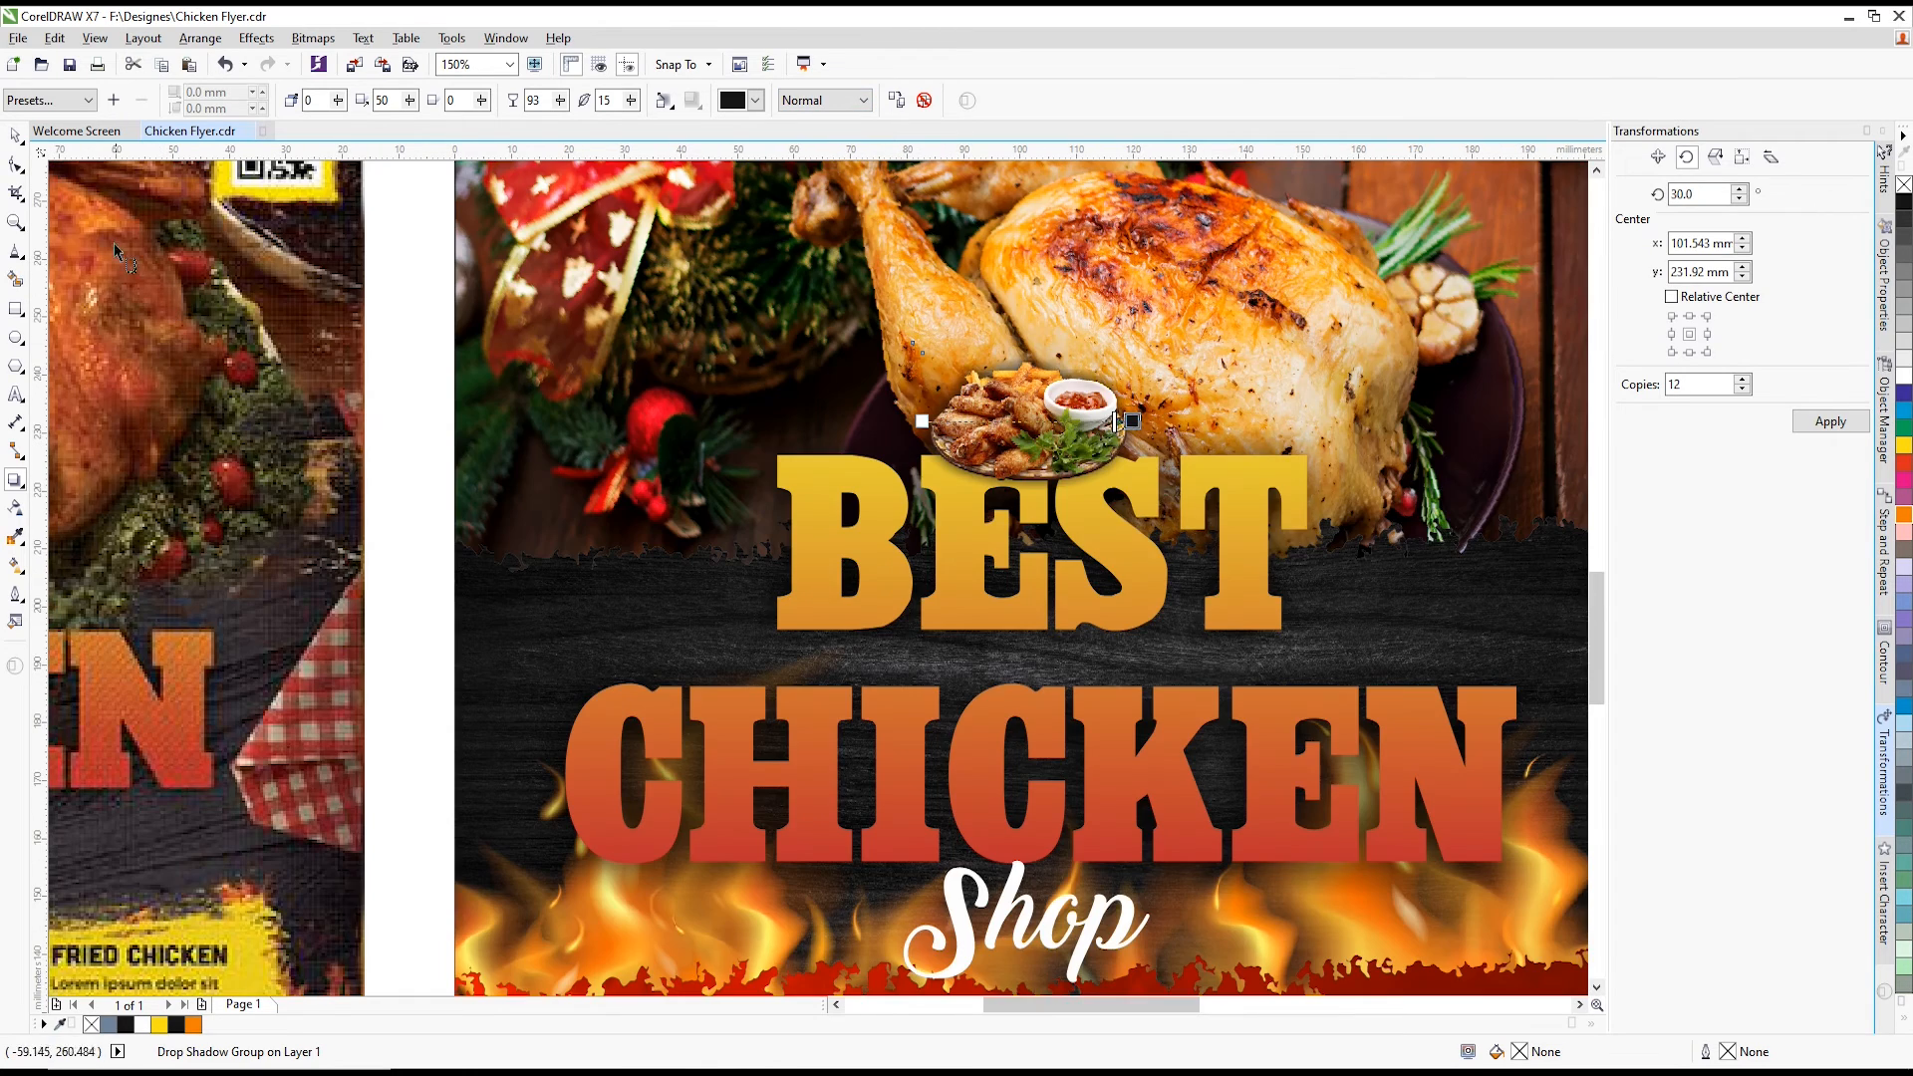
scroll(1100, 359, down, 2)
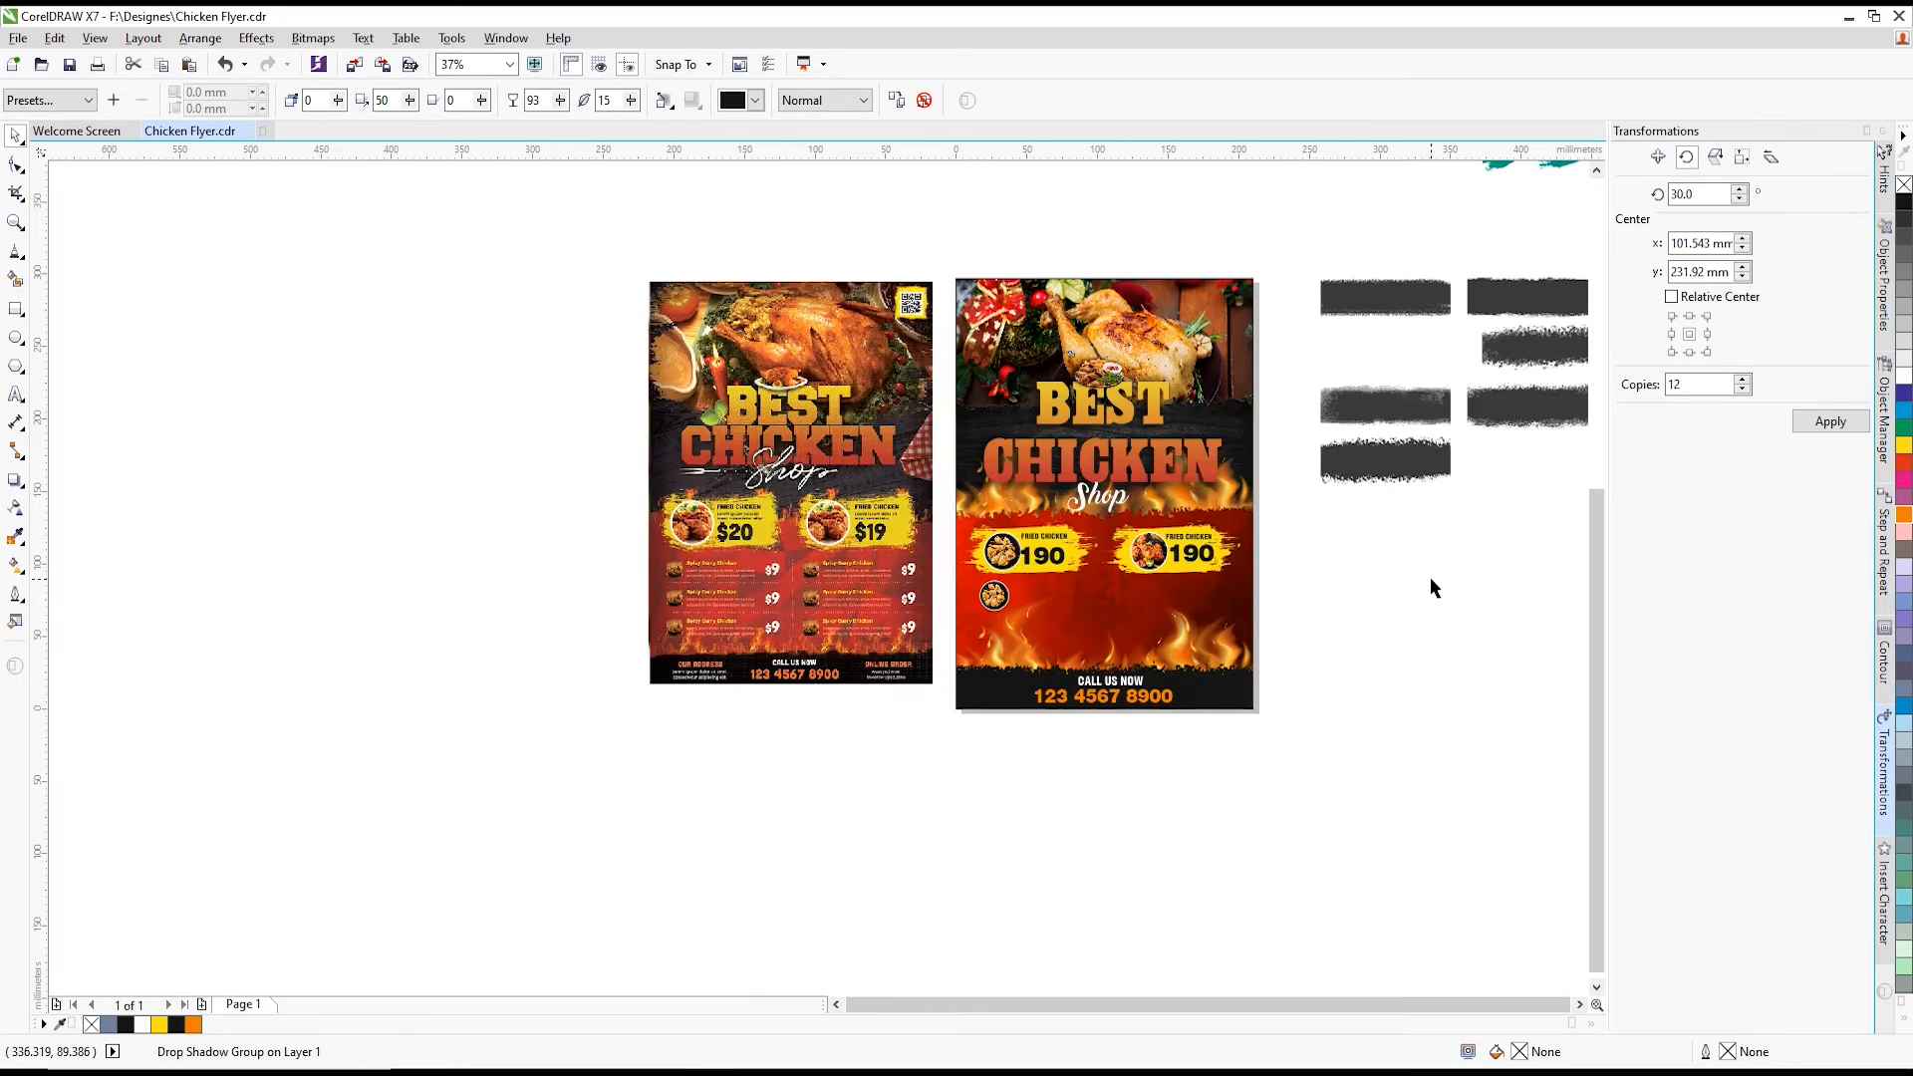
click(1430, 577)
scroll(1146, 569, up, 2)
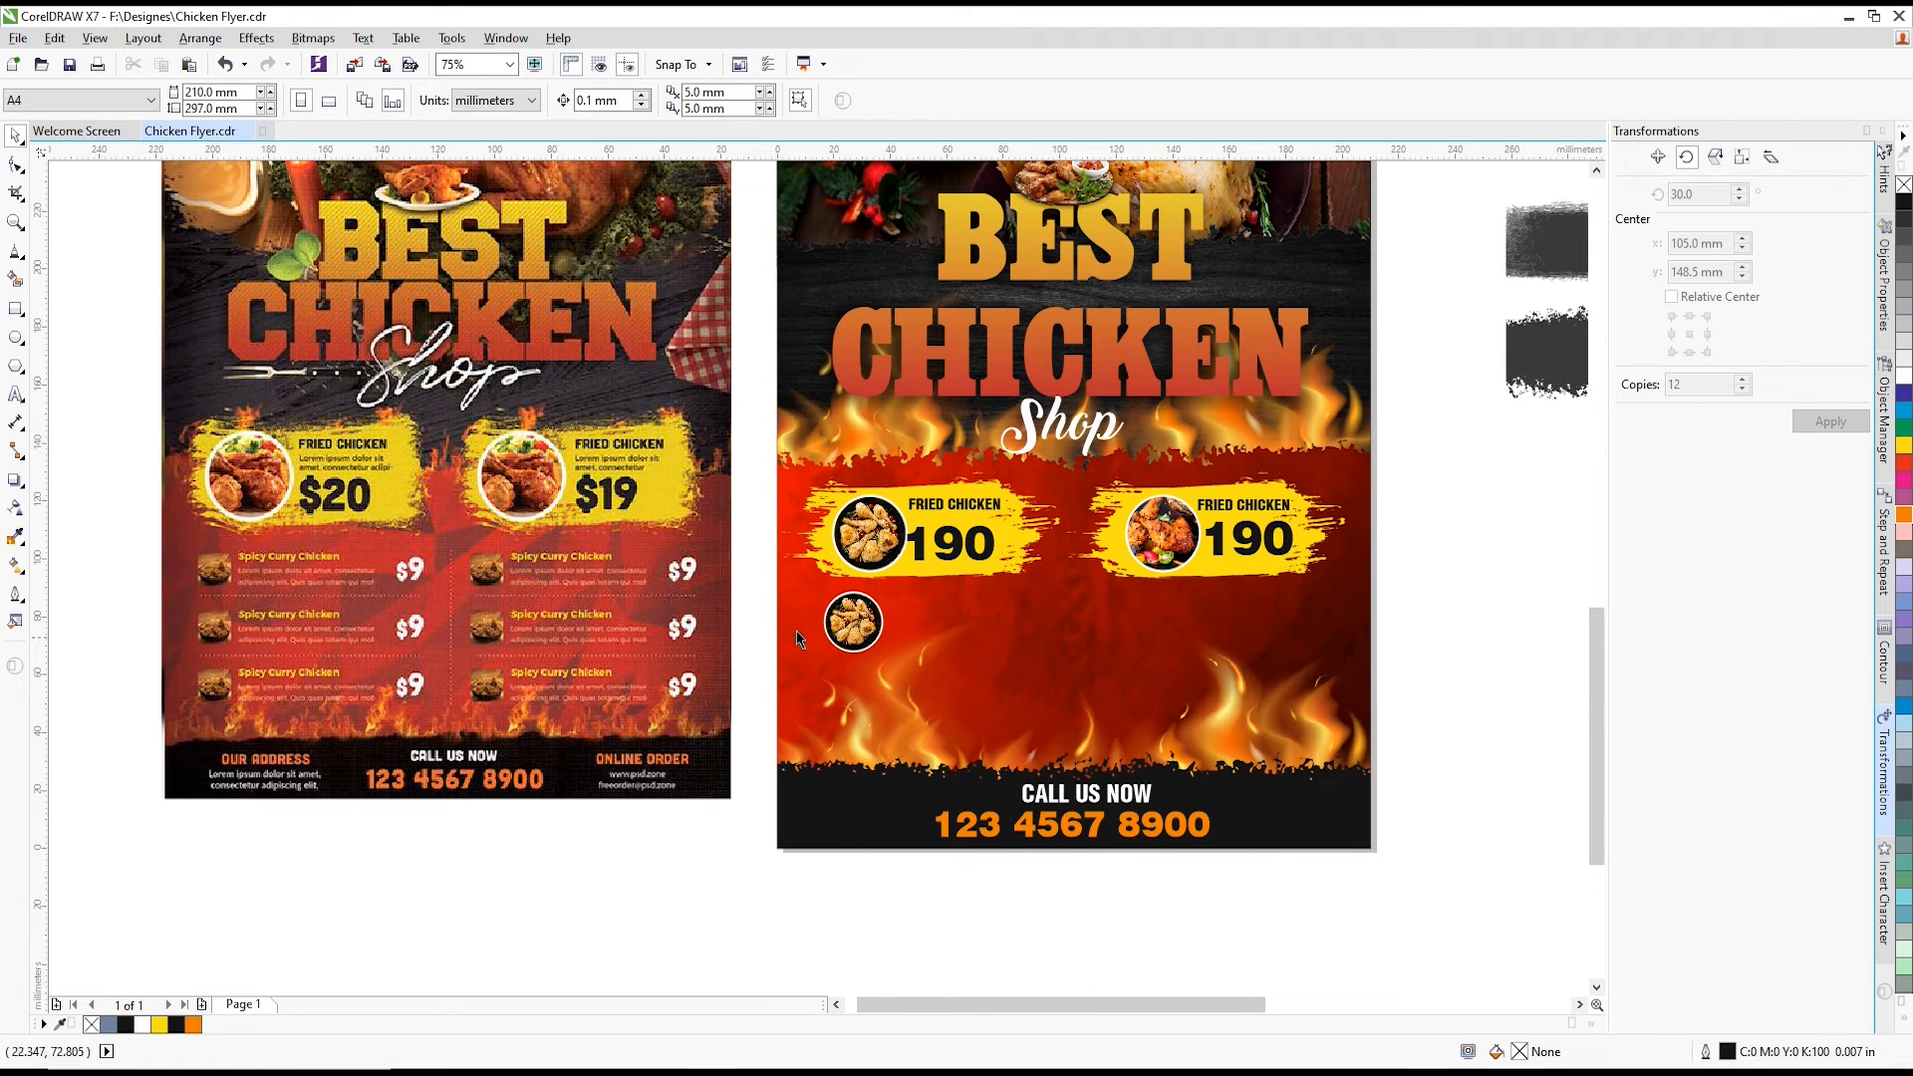
- Add the artistic text "Spicy Chicken" beside the small plate image below the first price panel
click(15, 393)
scroll(862, 648, up, 2)
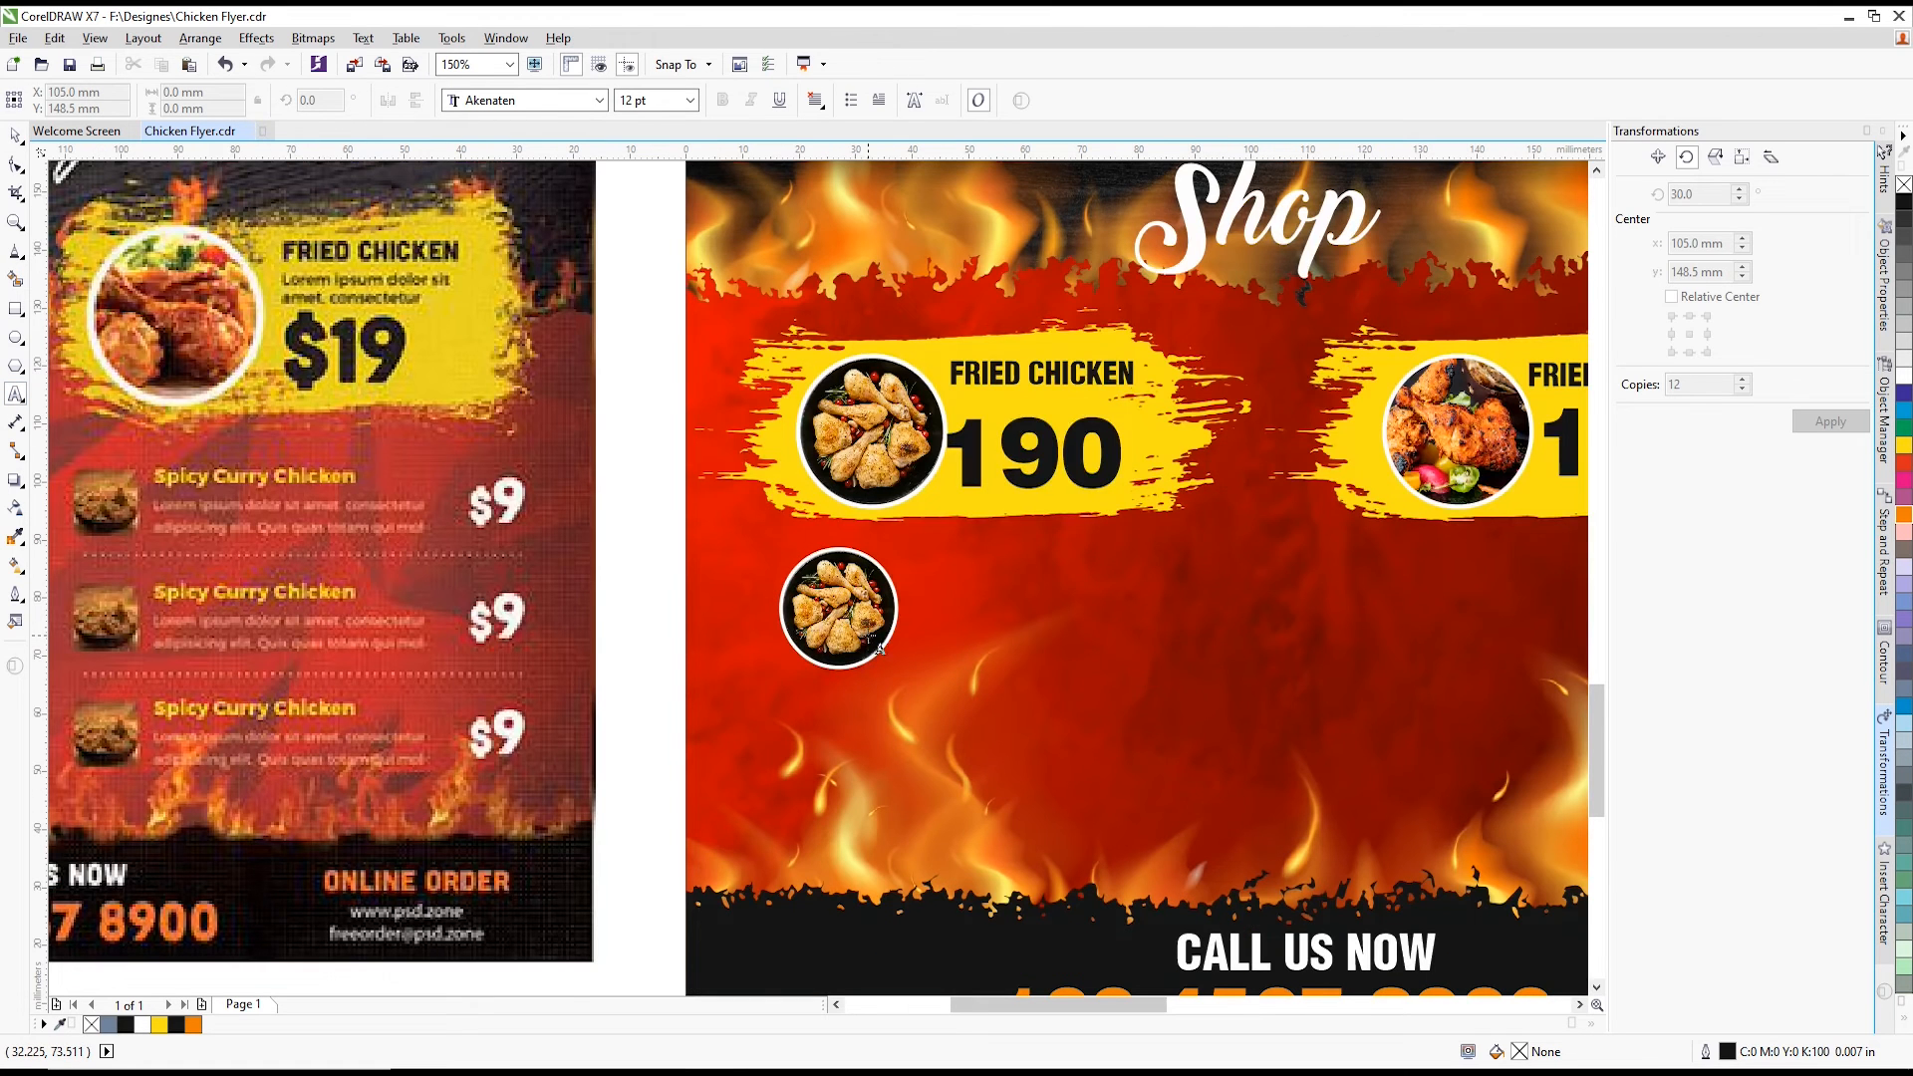
click(921, 589)
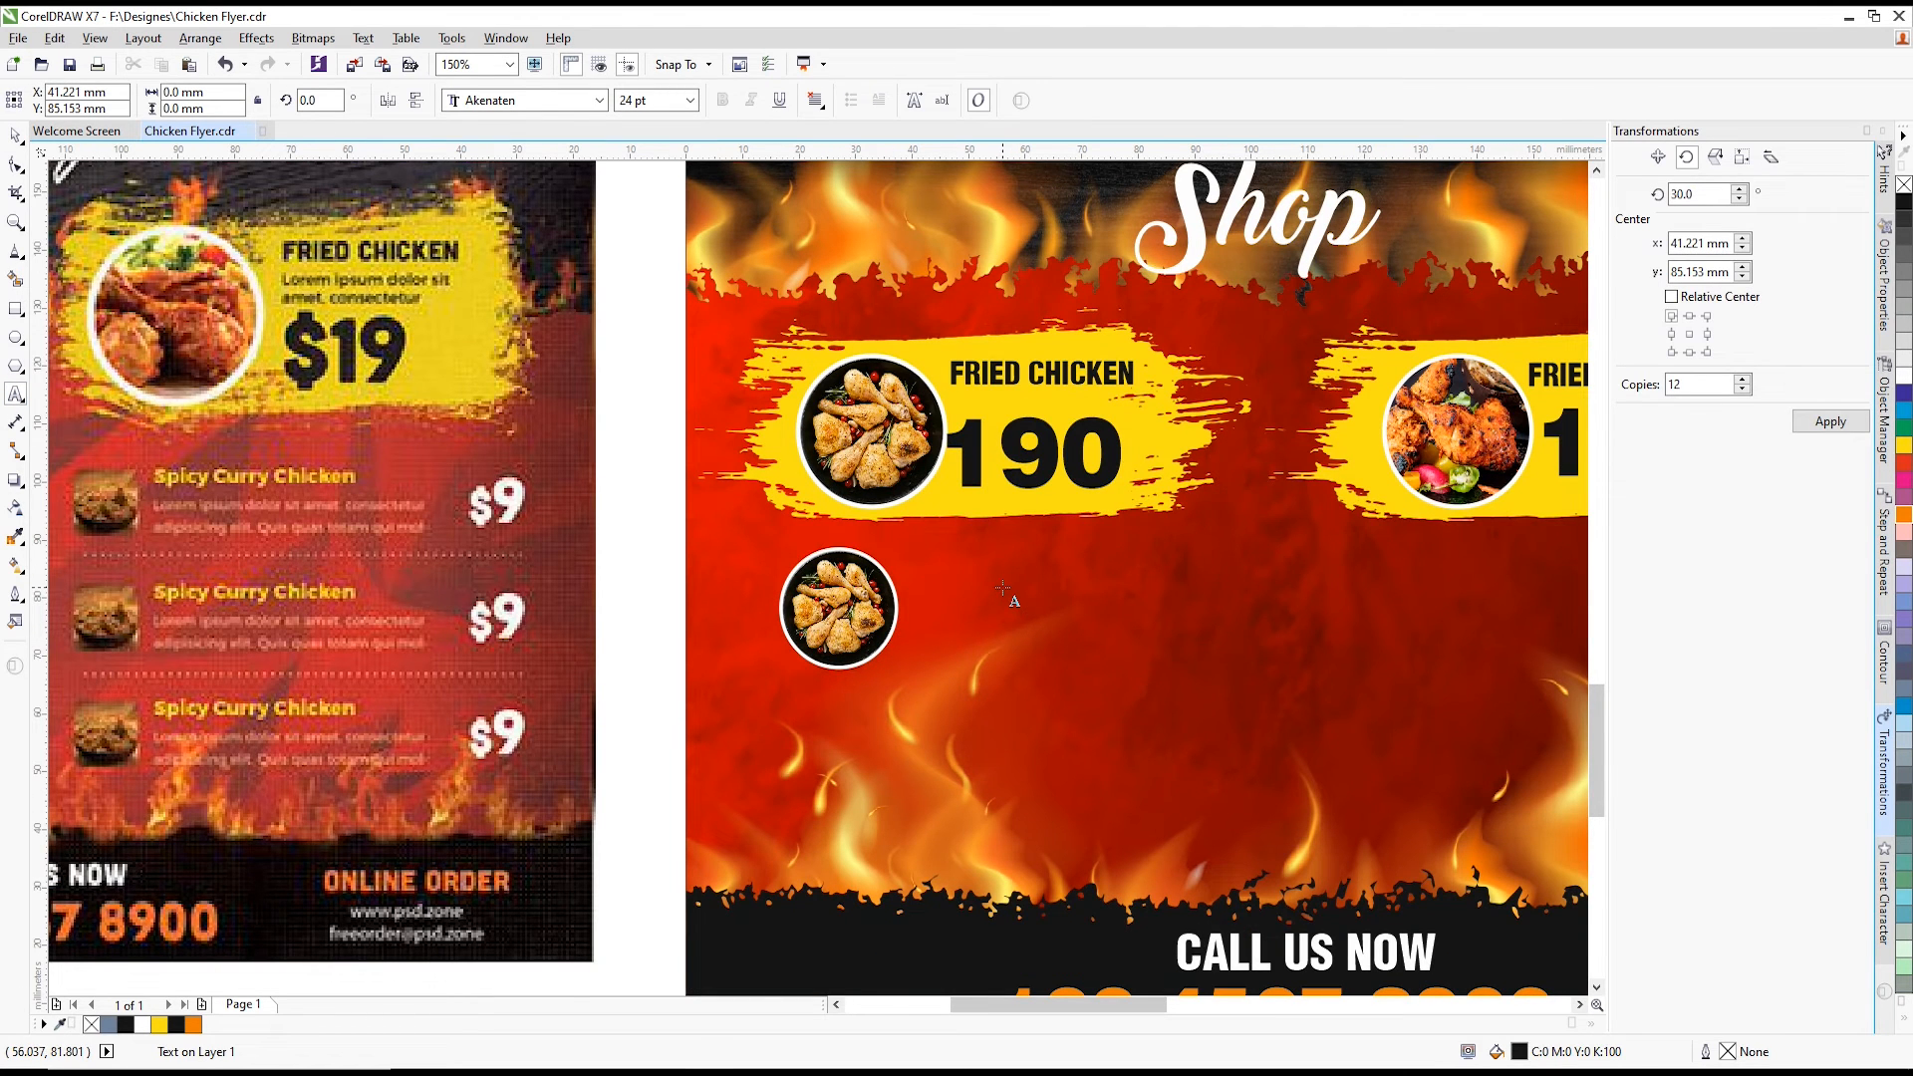
text(Spic)
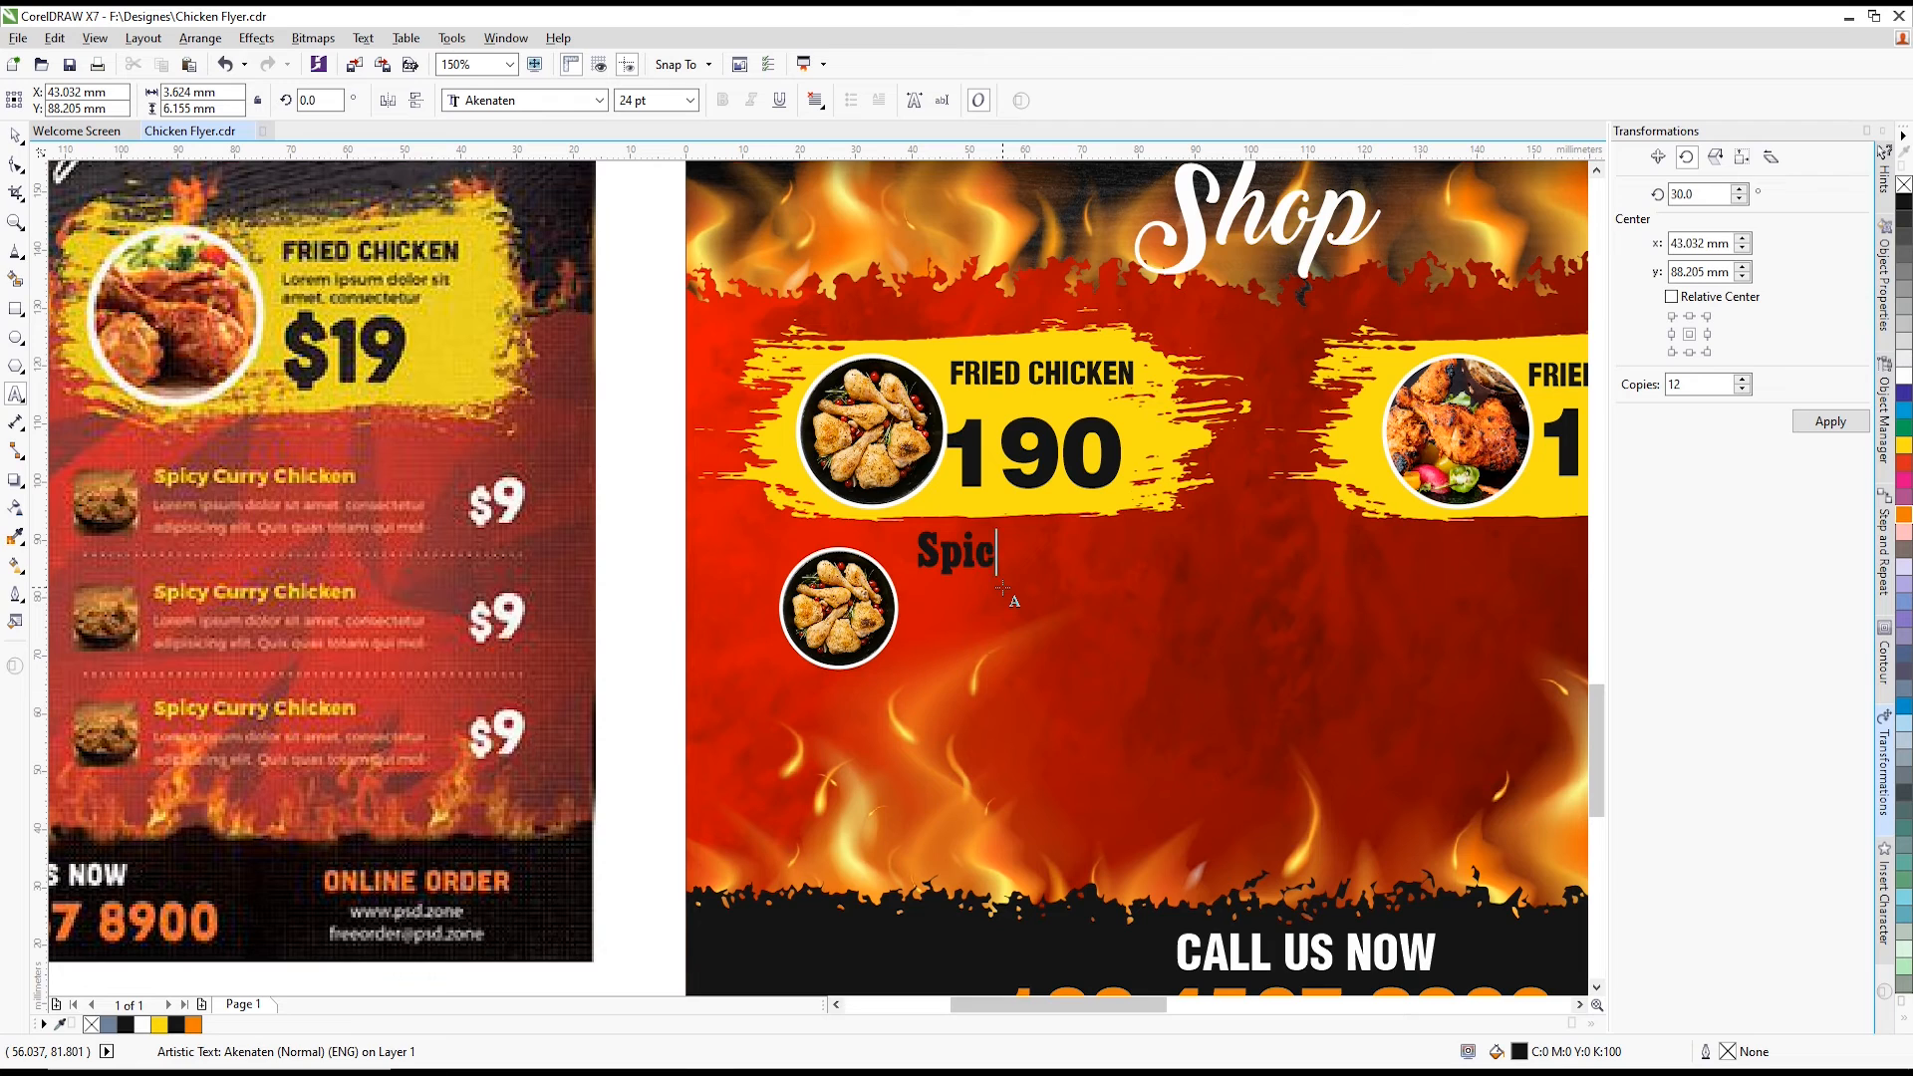
text(y Chic)
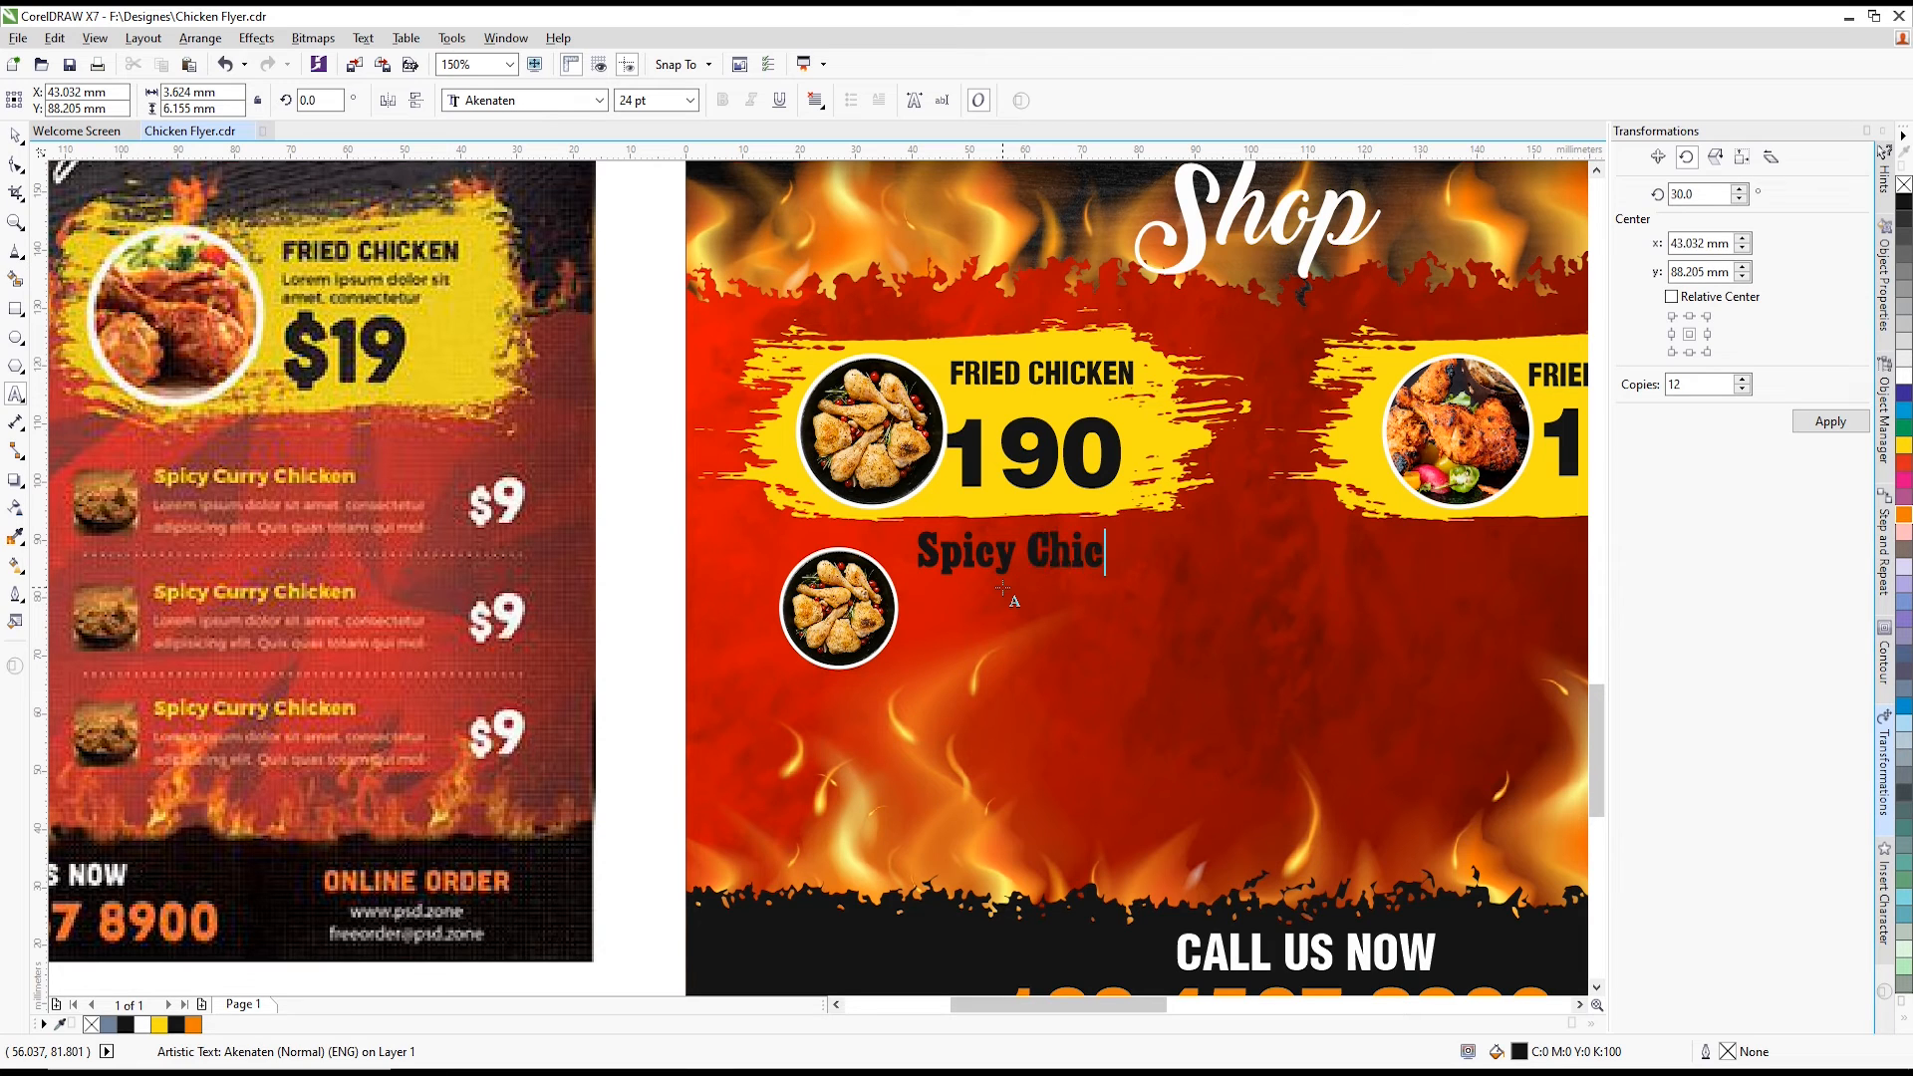
text(ken)
key(ctrl+space)
scroll(1073, 551, down, 2)
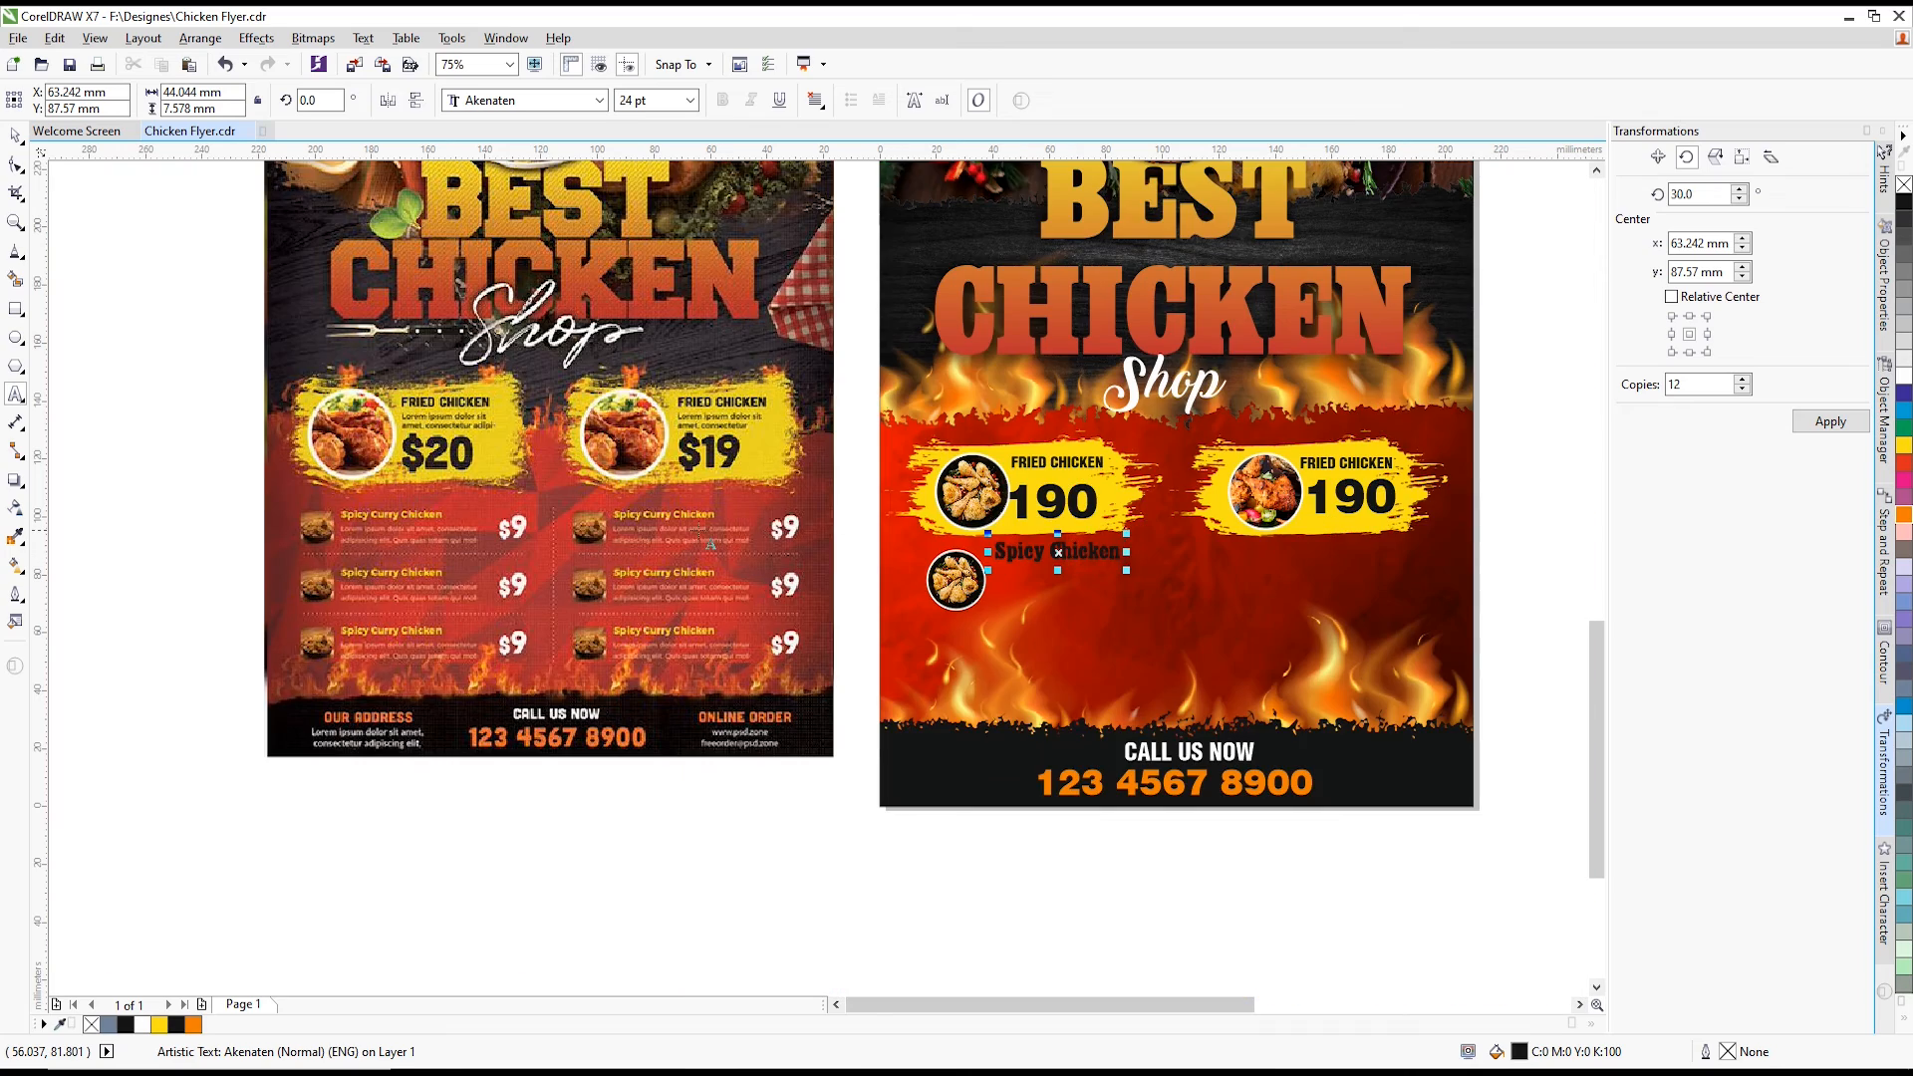
- Insert the word "Curry" so the menu item text reads "Spicy Curry Chicken", matching the reference flyer
scroll(588, 545, up, 2)
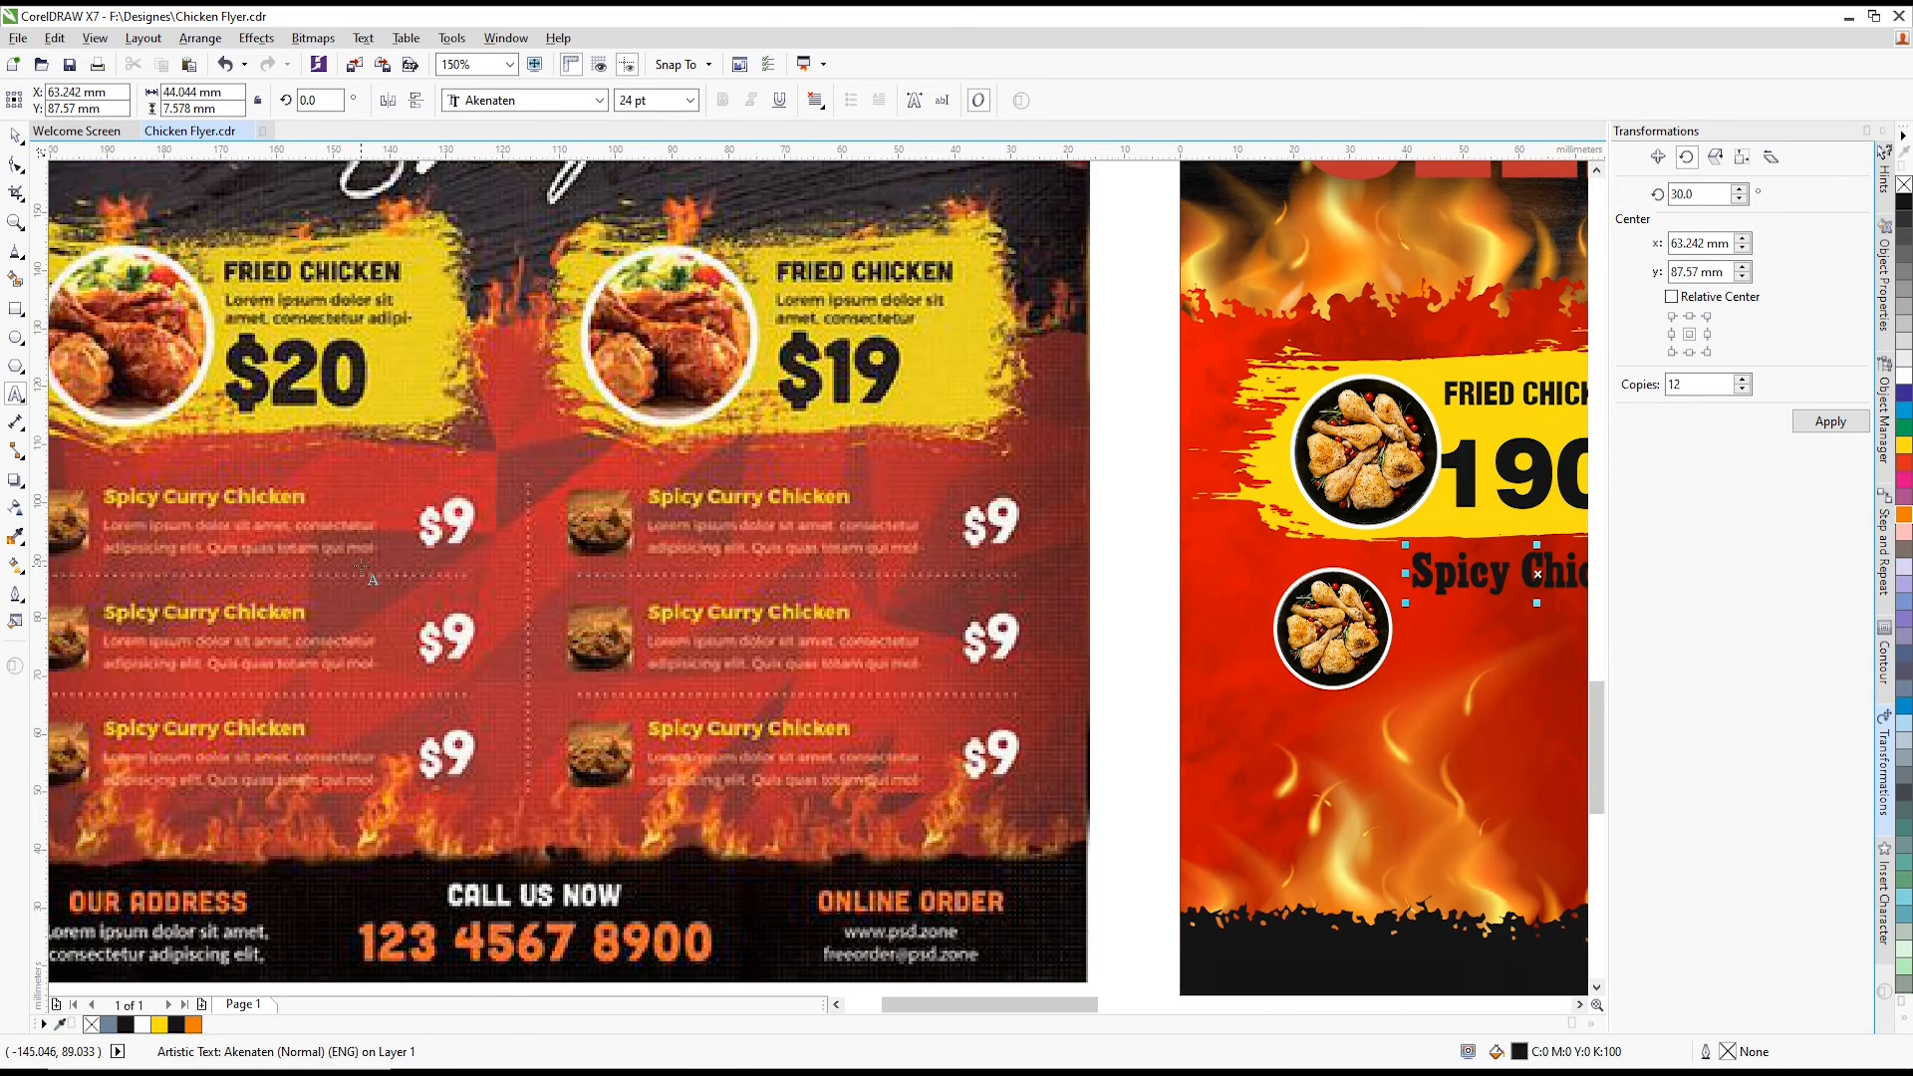
scroll(317, 598, down, 2)
scroll(947, 593, up, 2)
click(950, 593)
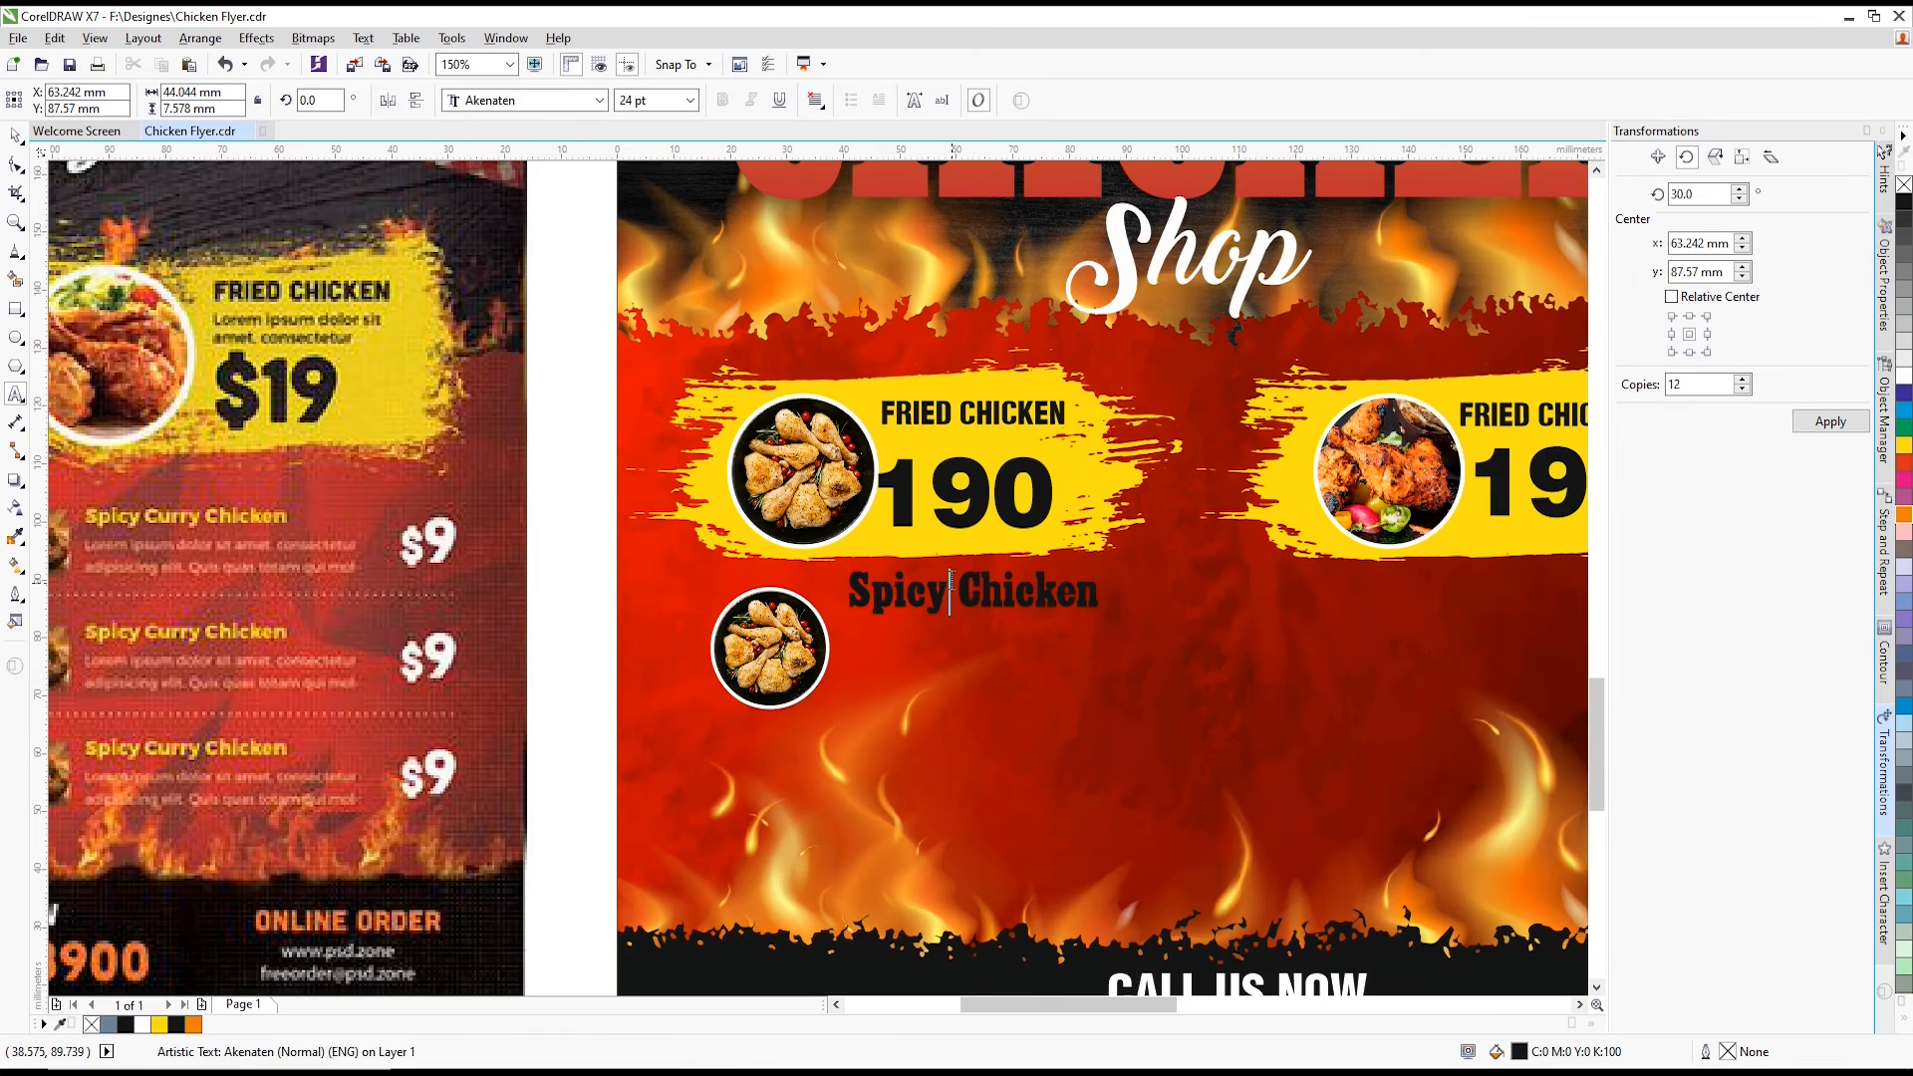
text(Curry)
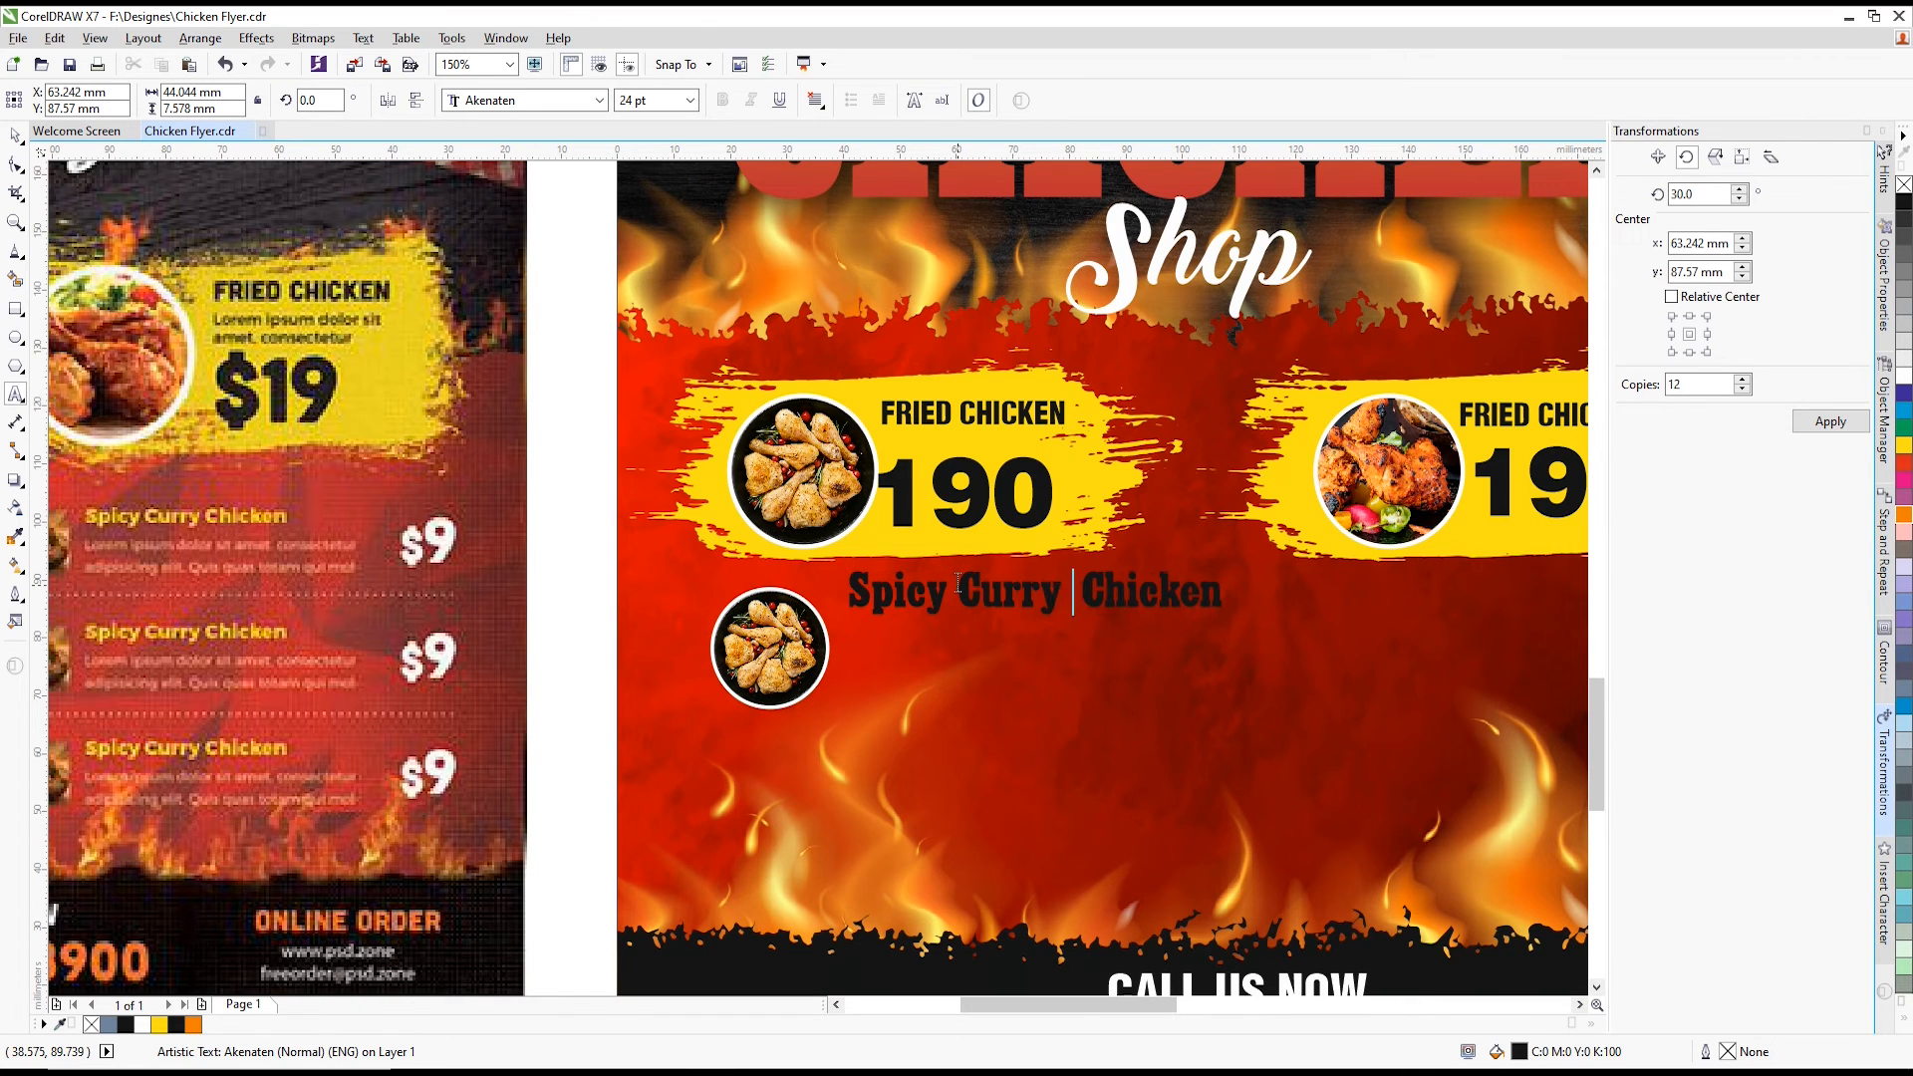
- Set the whole Spicy Curry Chicken text in the Swis721 Hv BT font
key(ctrl+a)
click(546, 99)
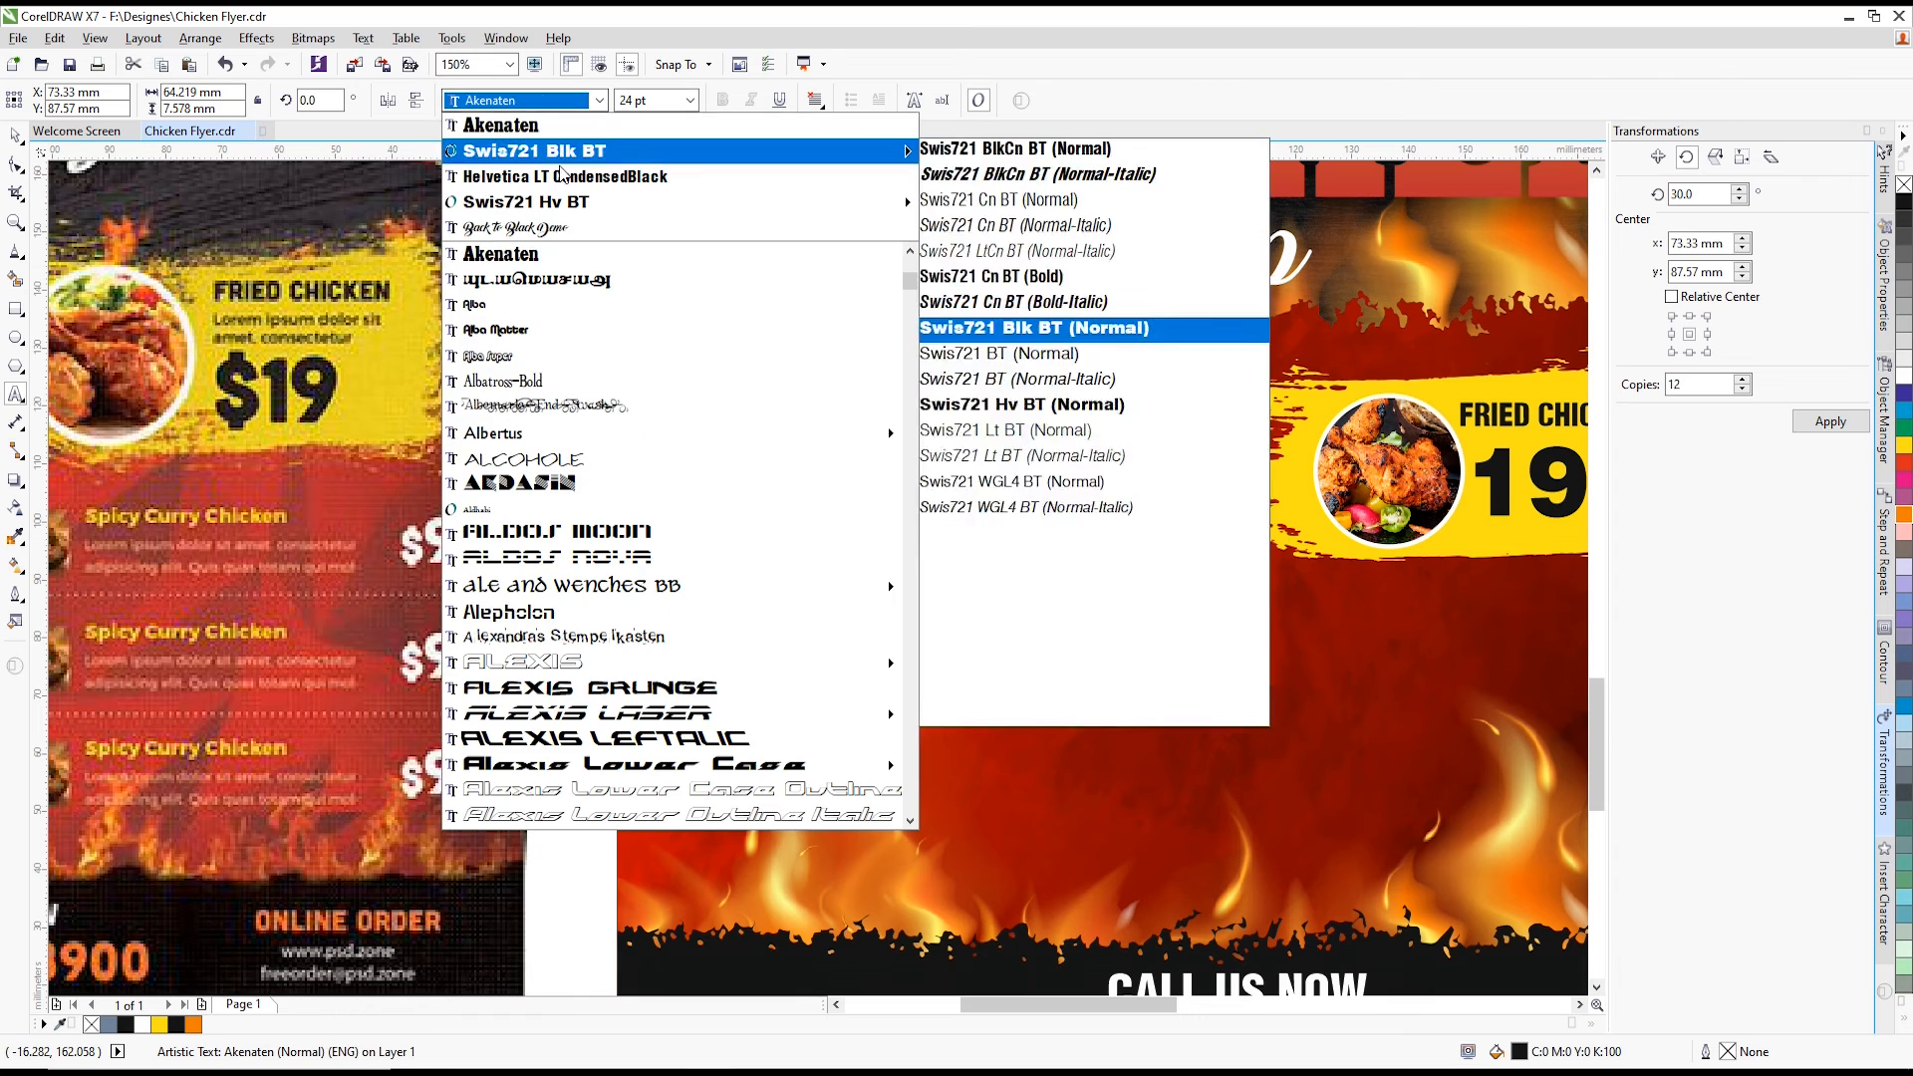
click(546, 136)
click(546, 99)
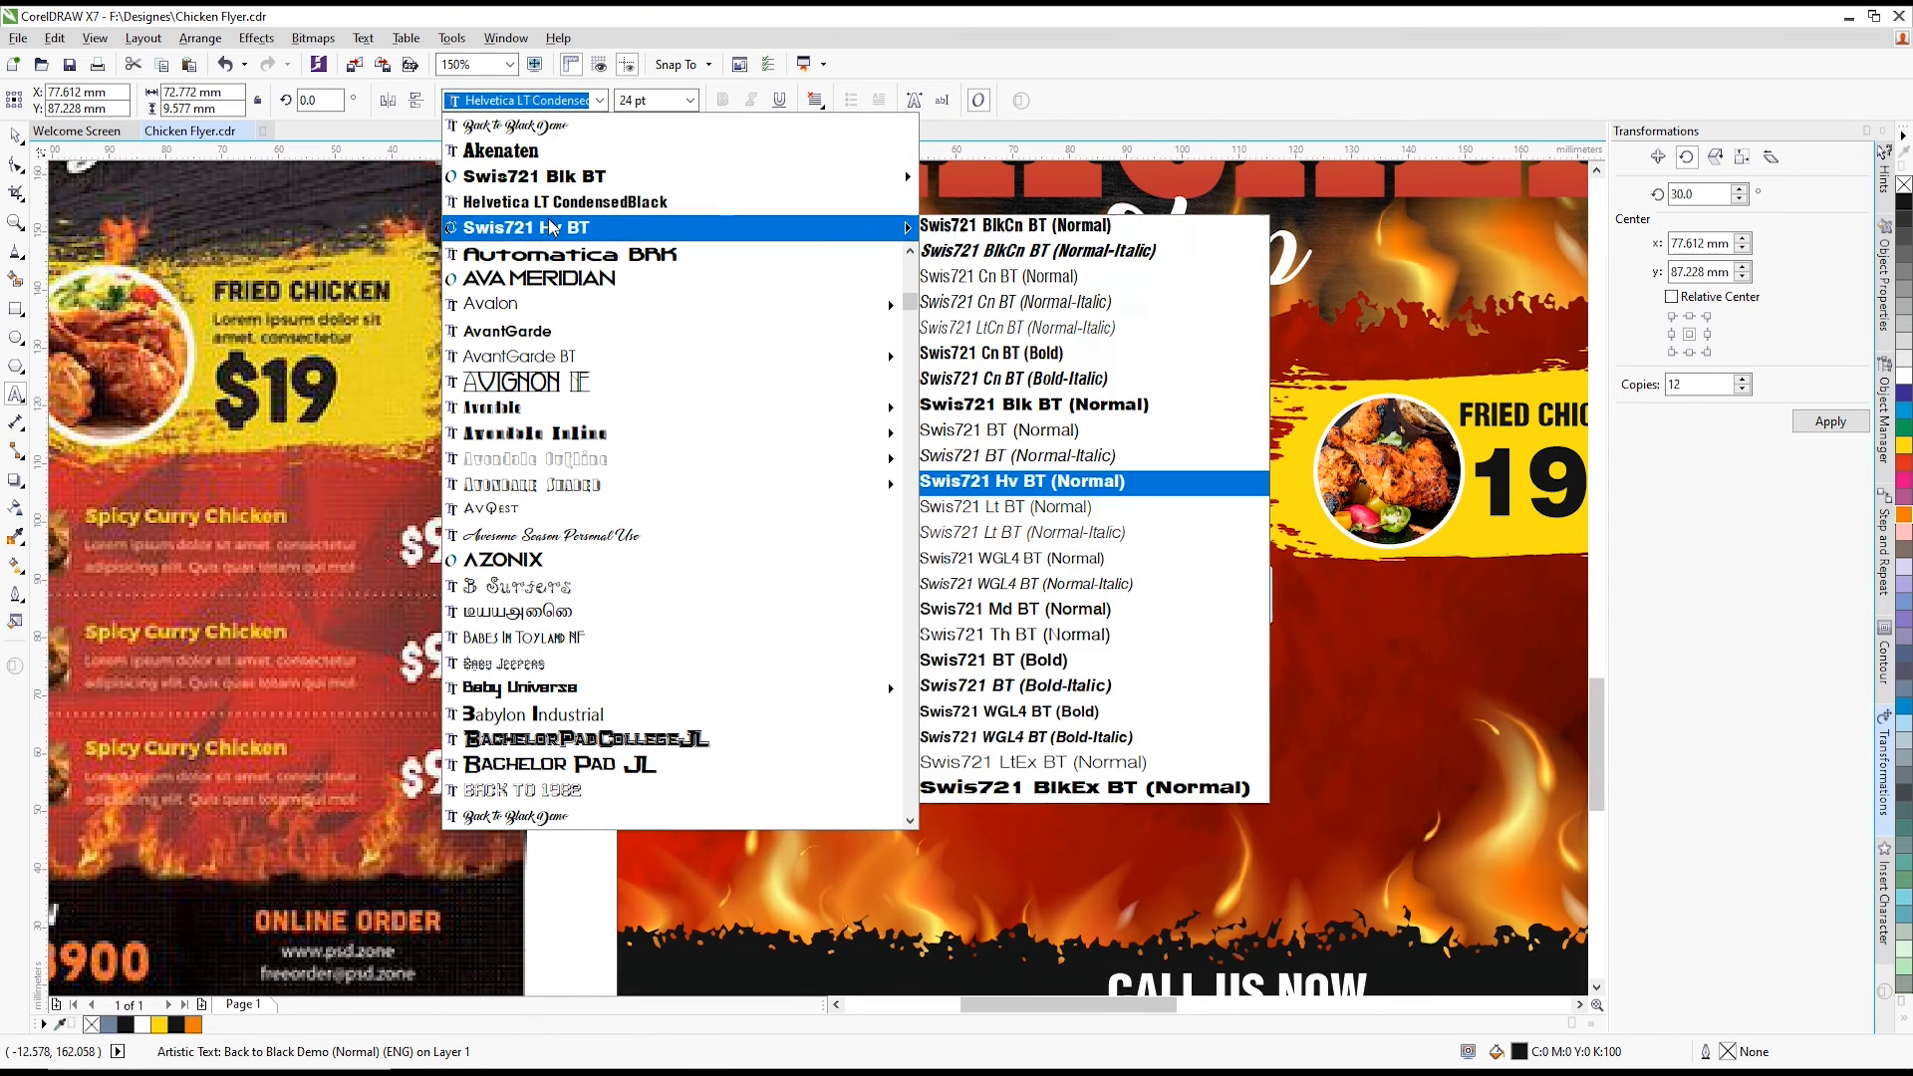
click(550, 227)
click(15, 135)
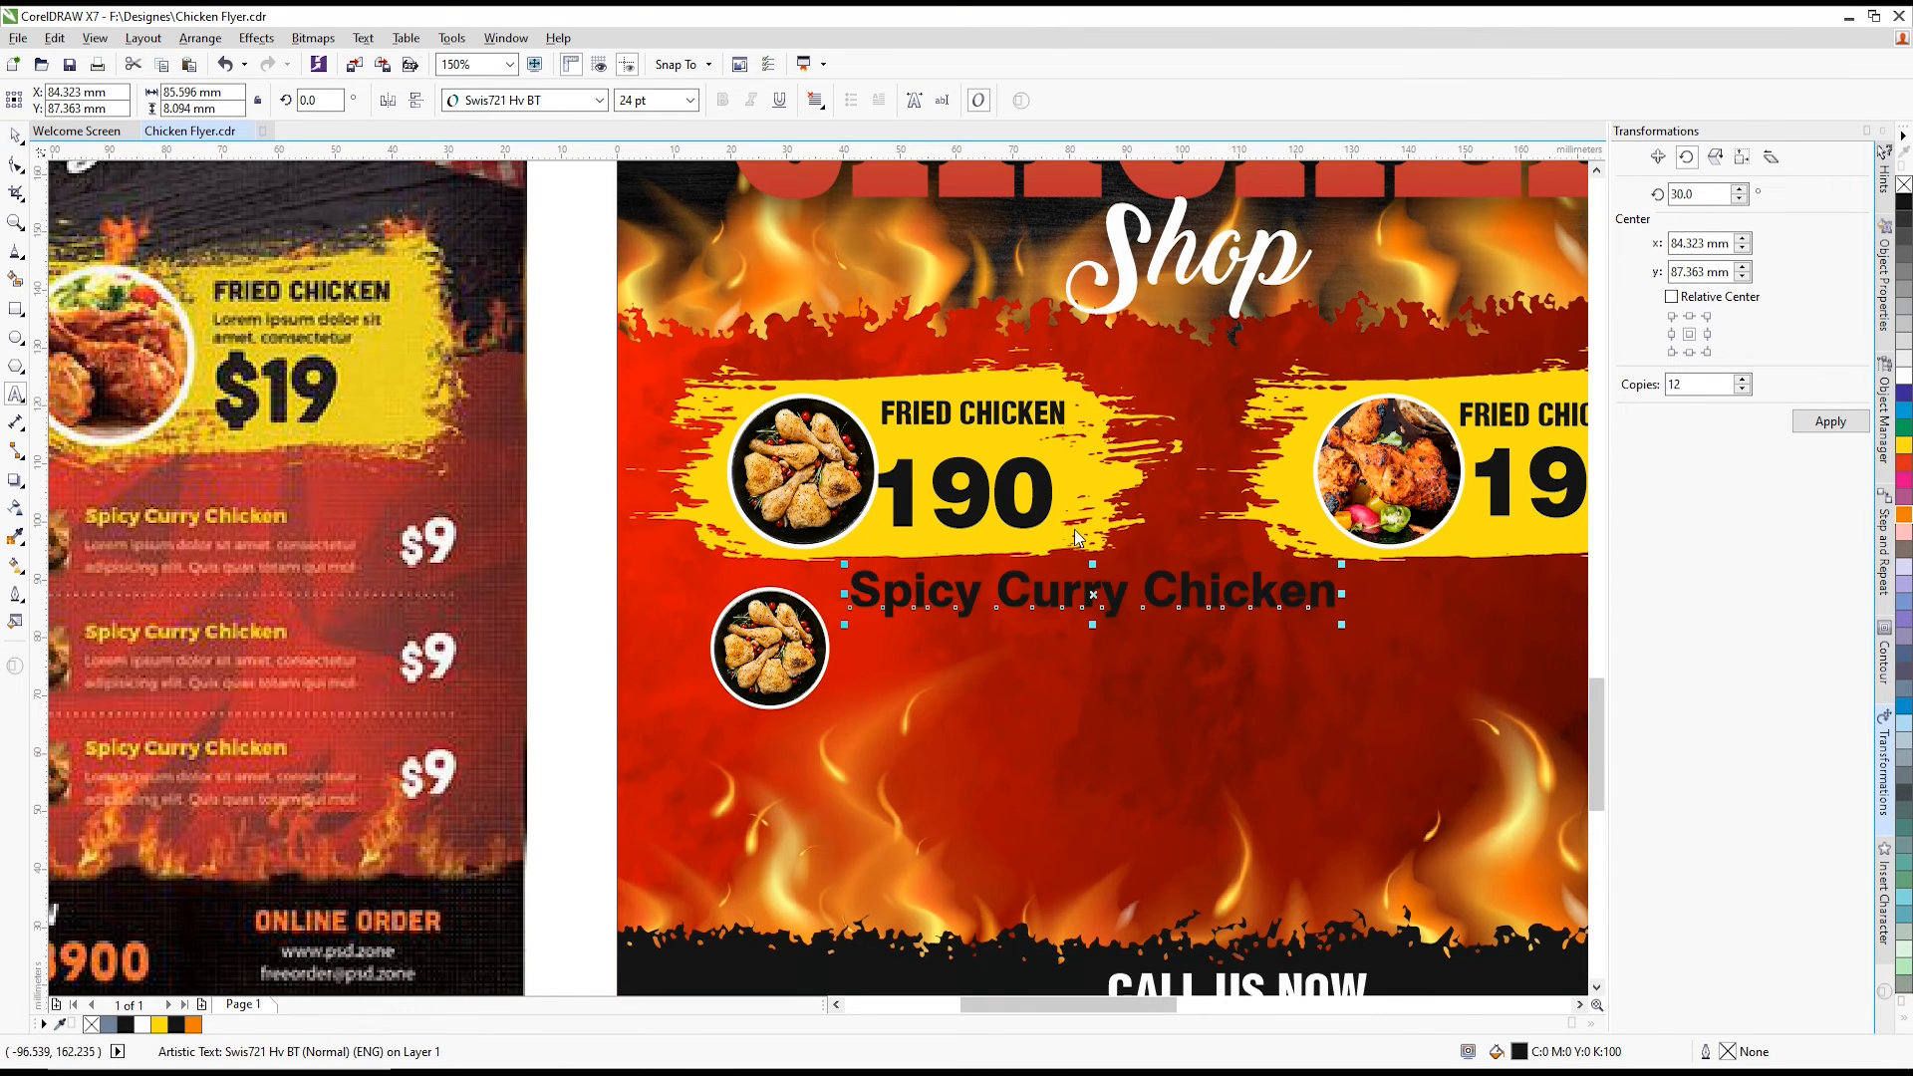
- Scale the Spicy Curry Chicken text to about 62 mm wide and place it beside the small plate image
key(F3)
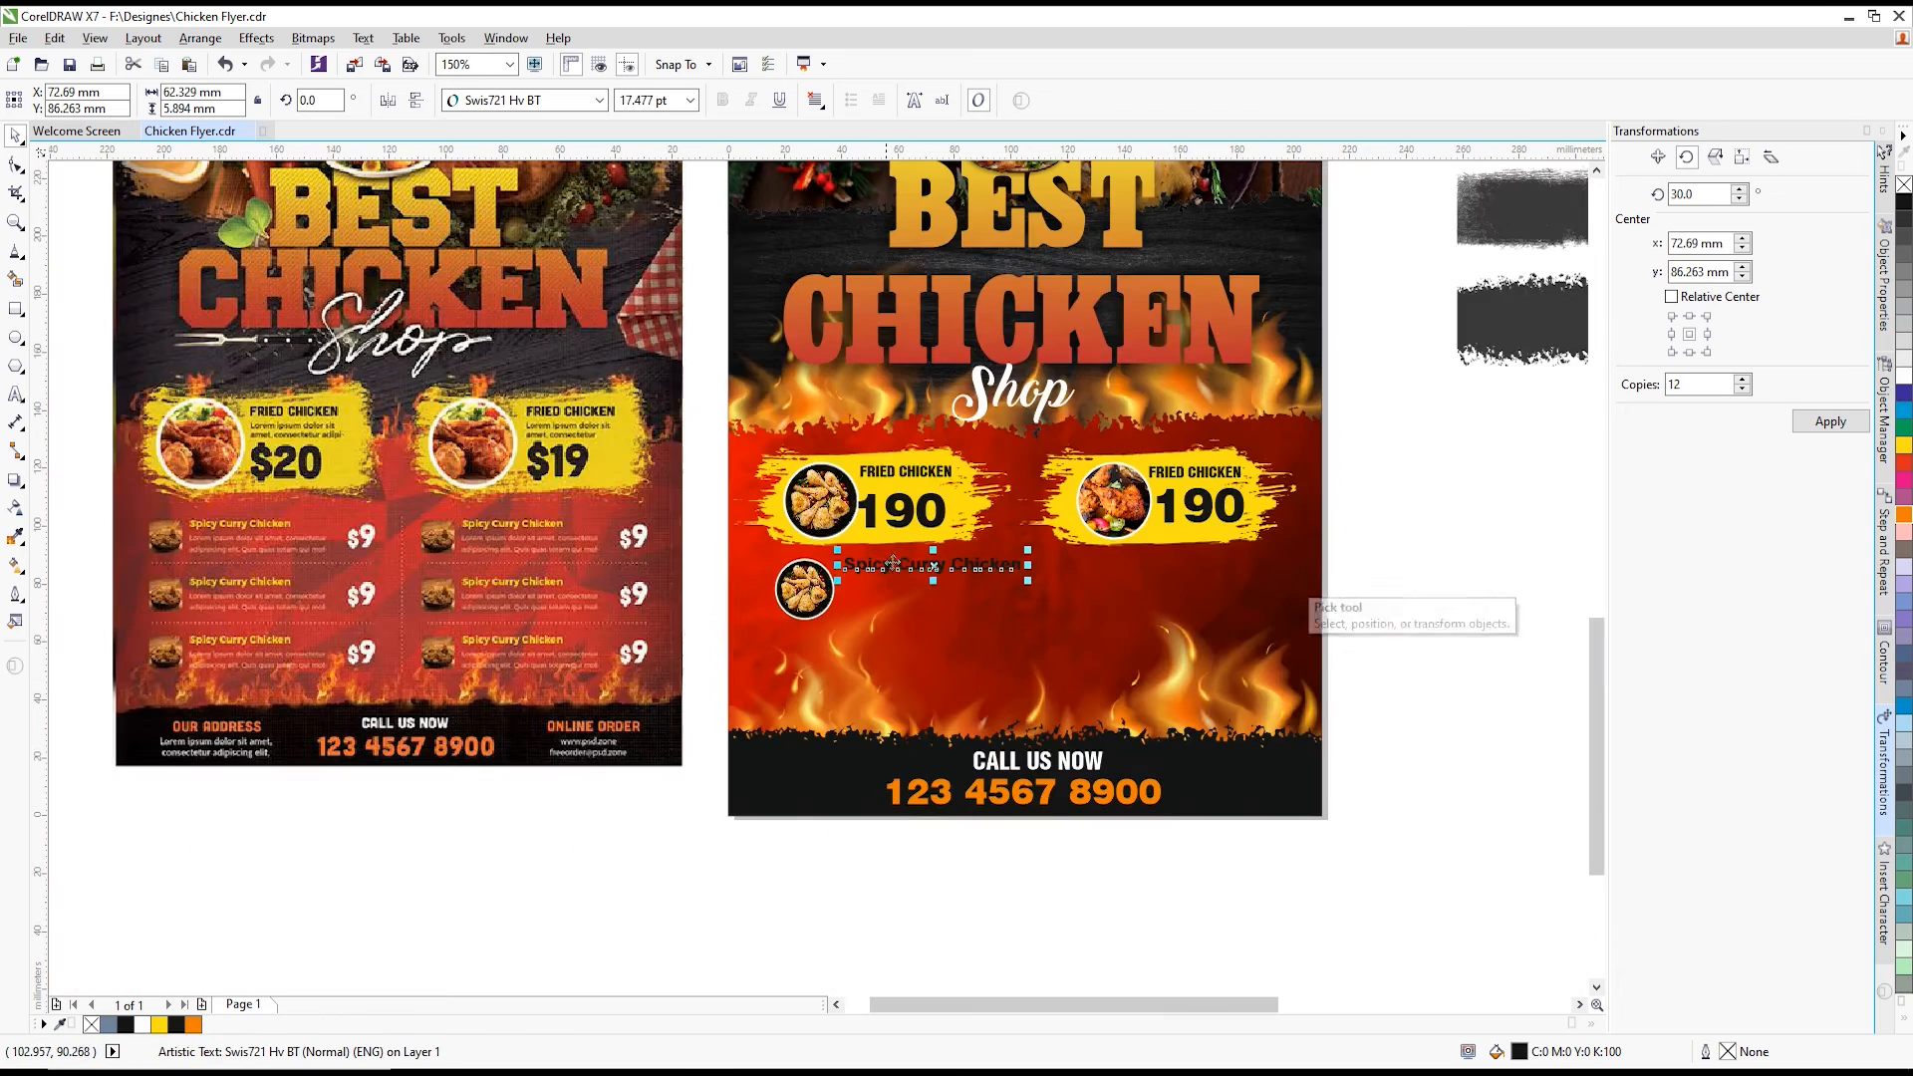
drag(931, 569, 926, 580)
scroll(924, 582, up, 1)
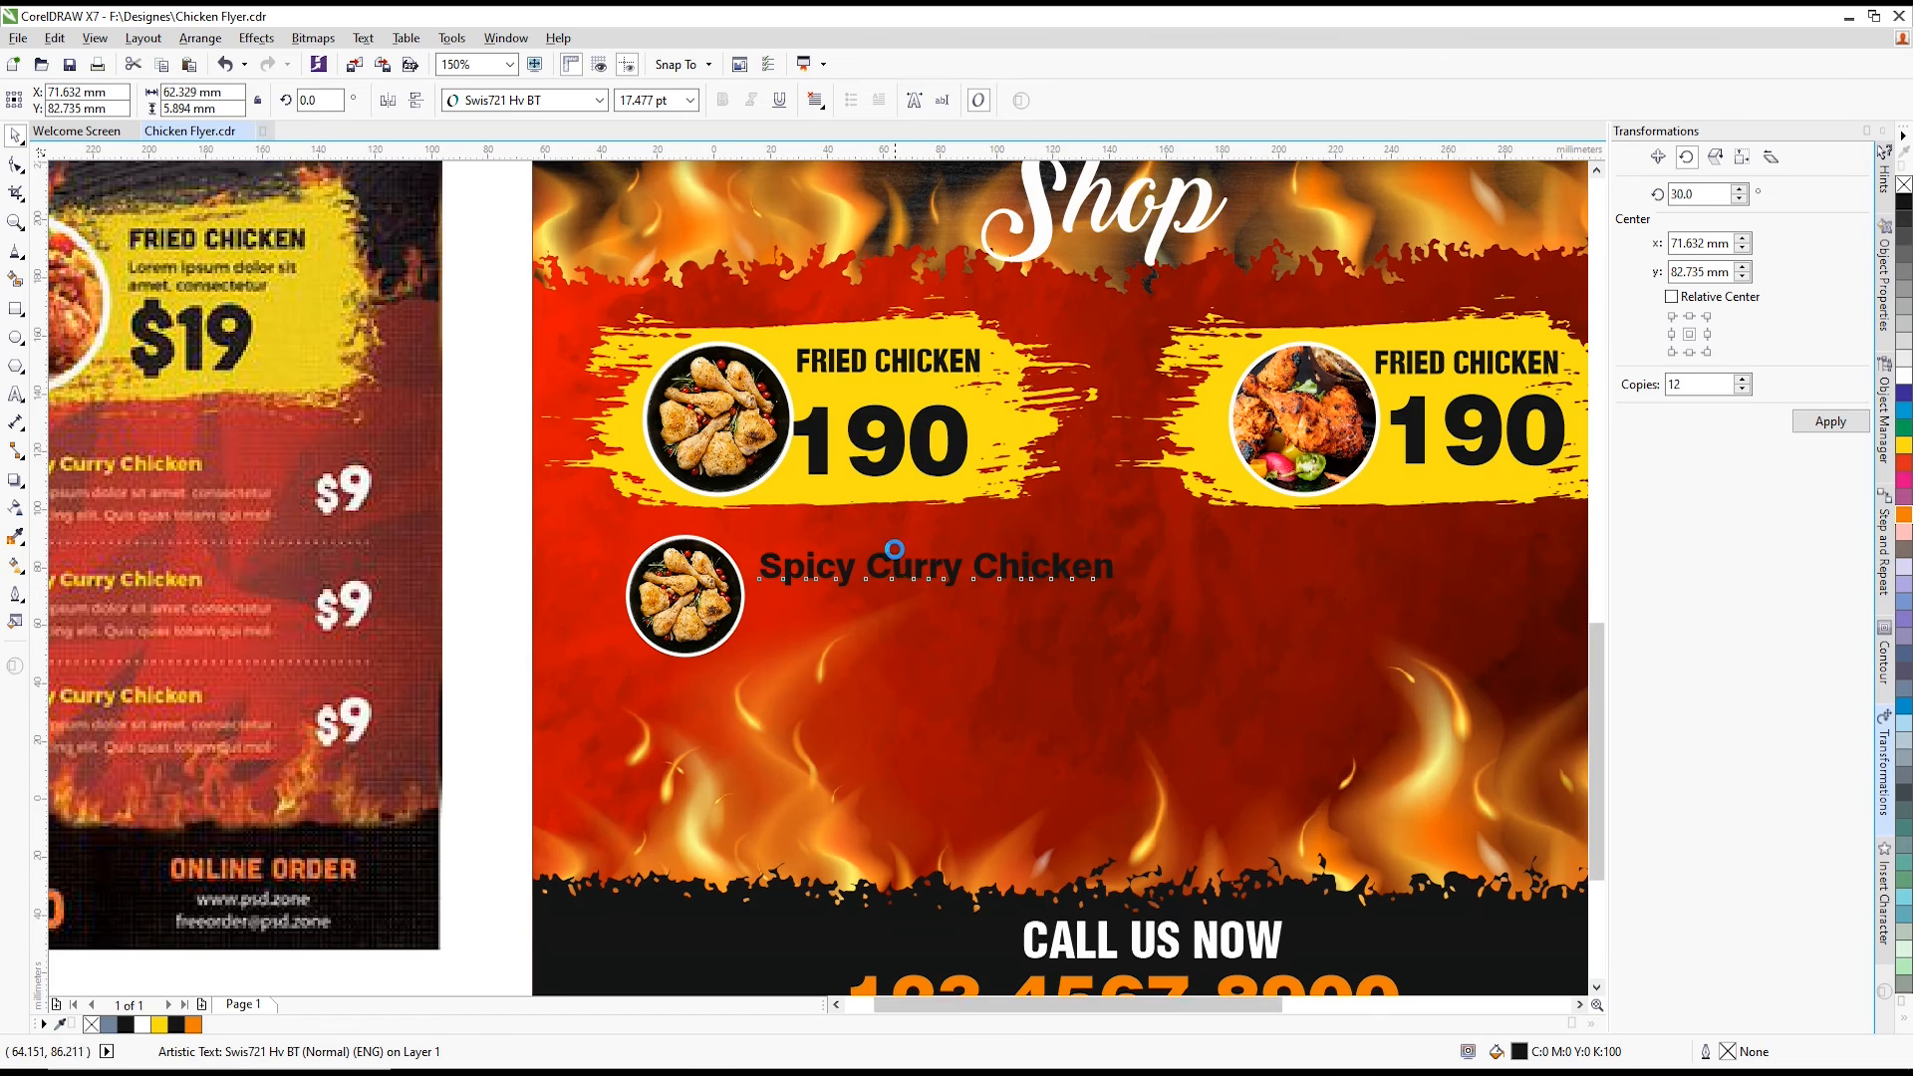
scroll(895, 554, down, 1)
scroll(787, 570, up, 1)
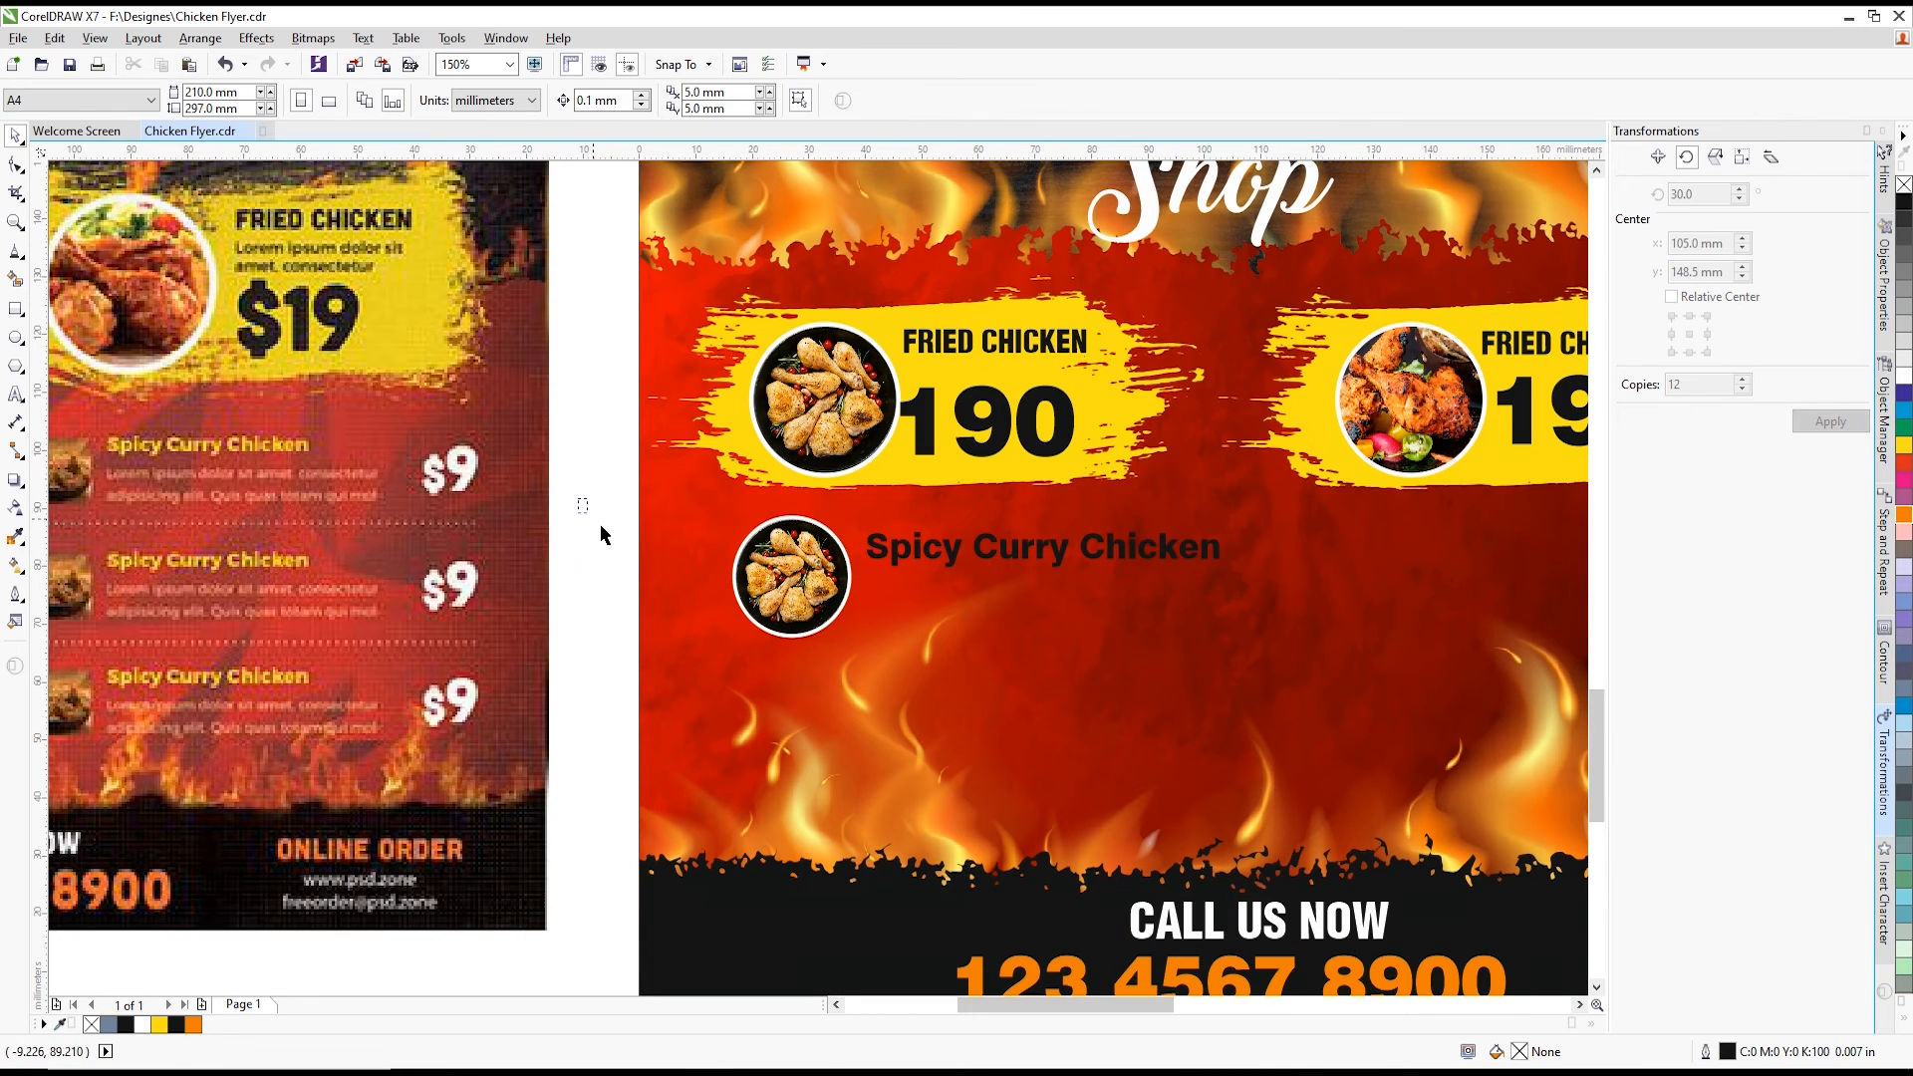
- Colour the Spicy Curry Chicken text white and move the reference flyer clear of the page
drag(580, 501, 1283, 694)
click(607, 533)
click(1066, 551)
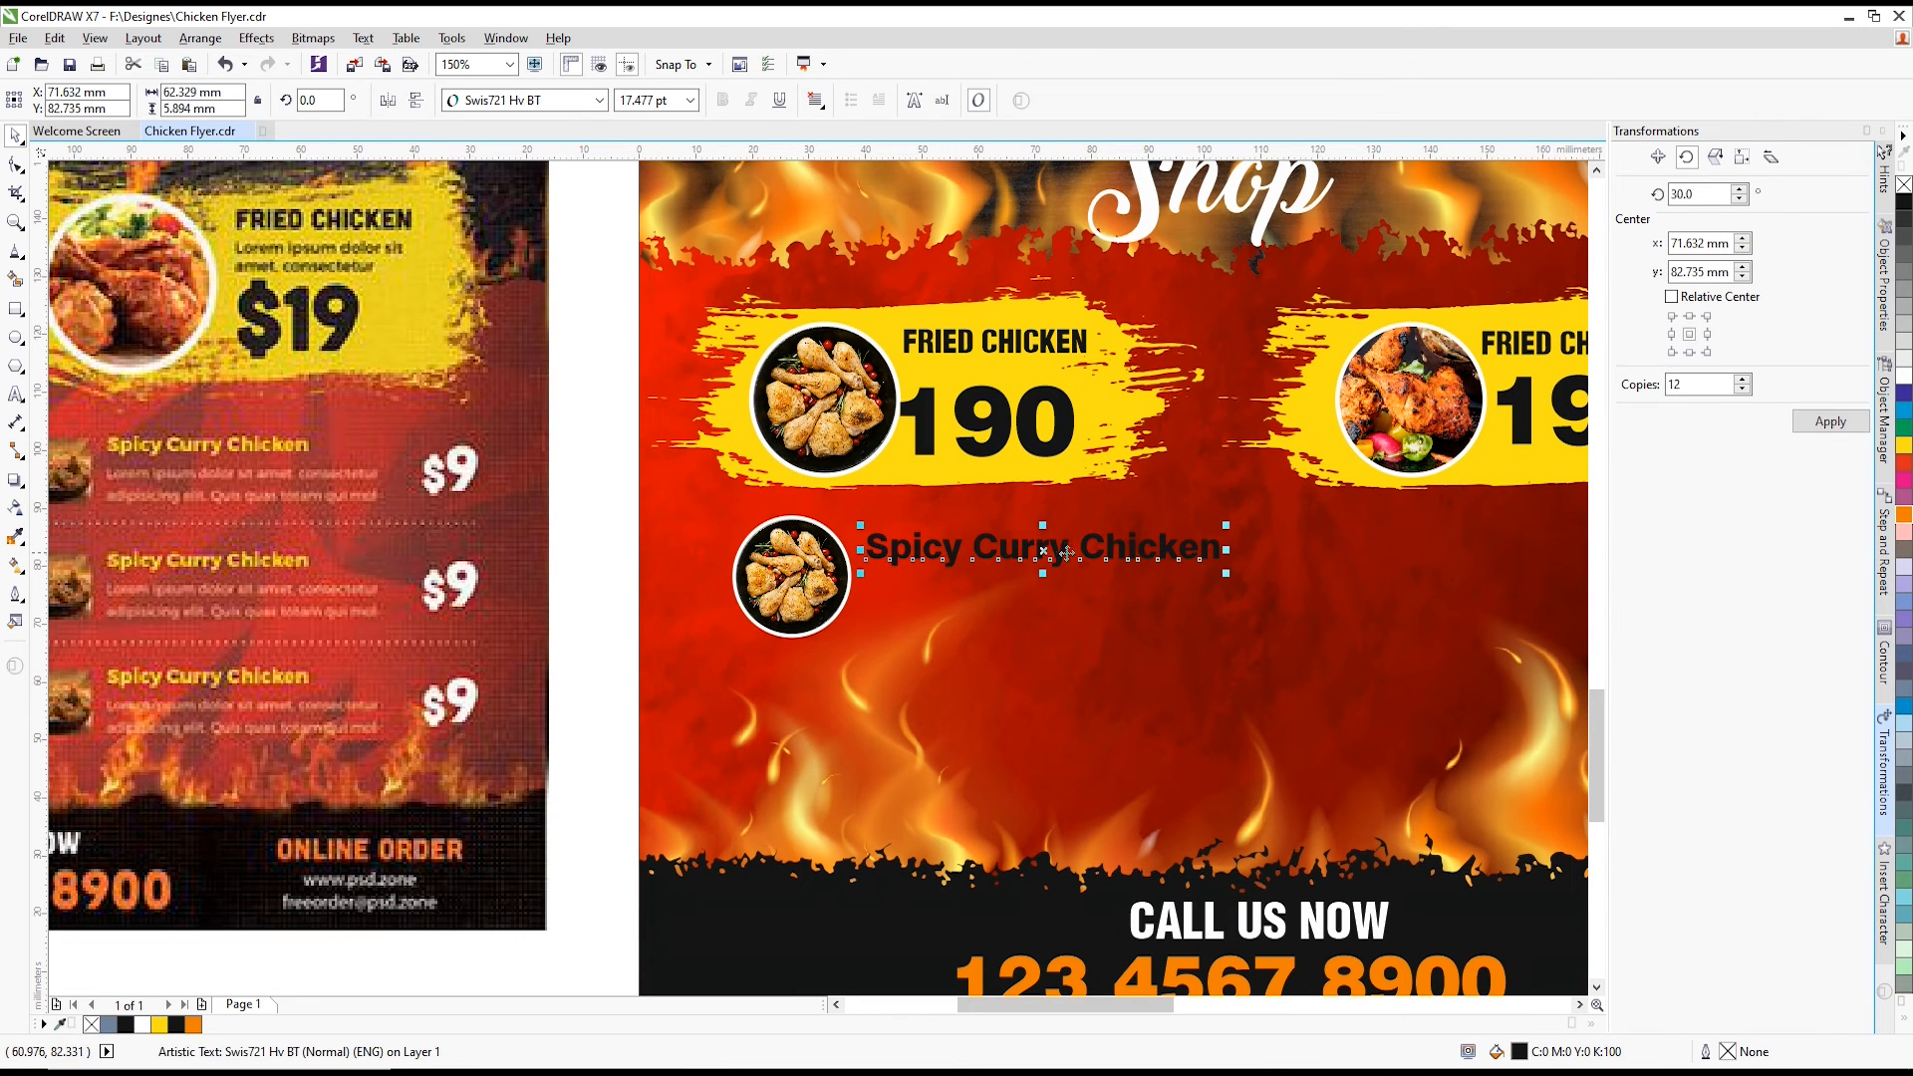
click(1903, 371)
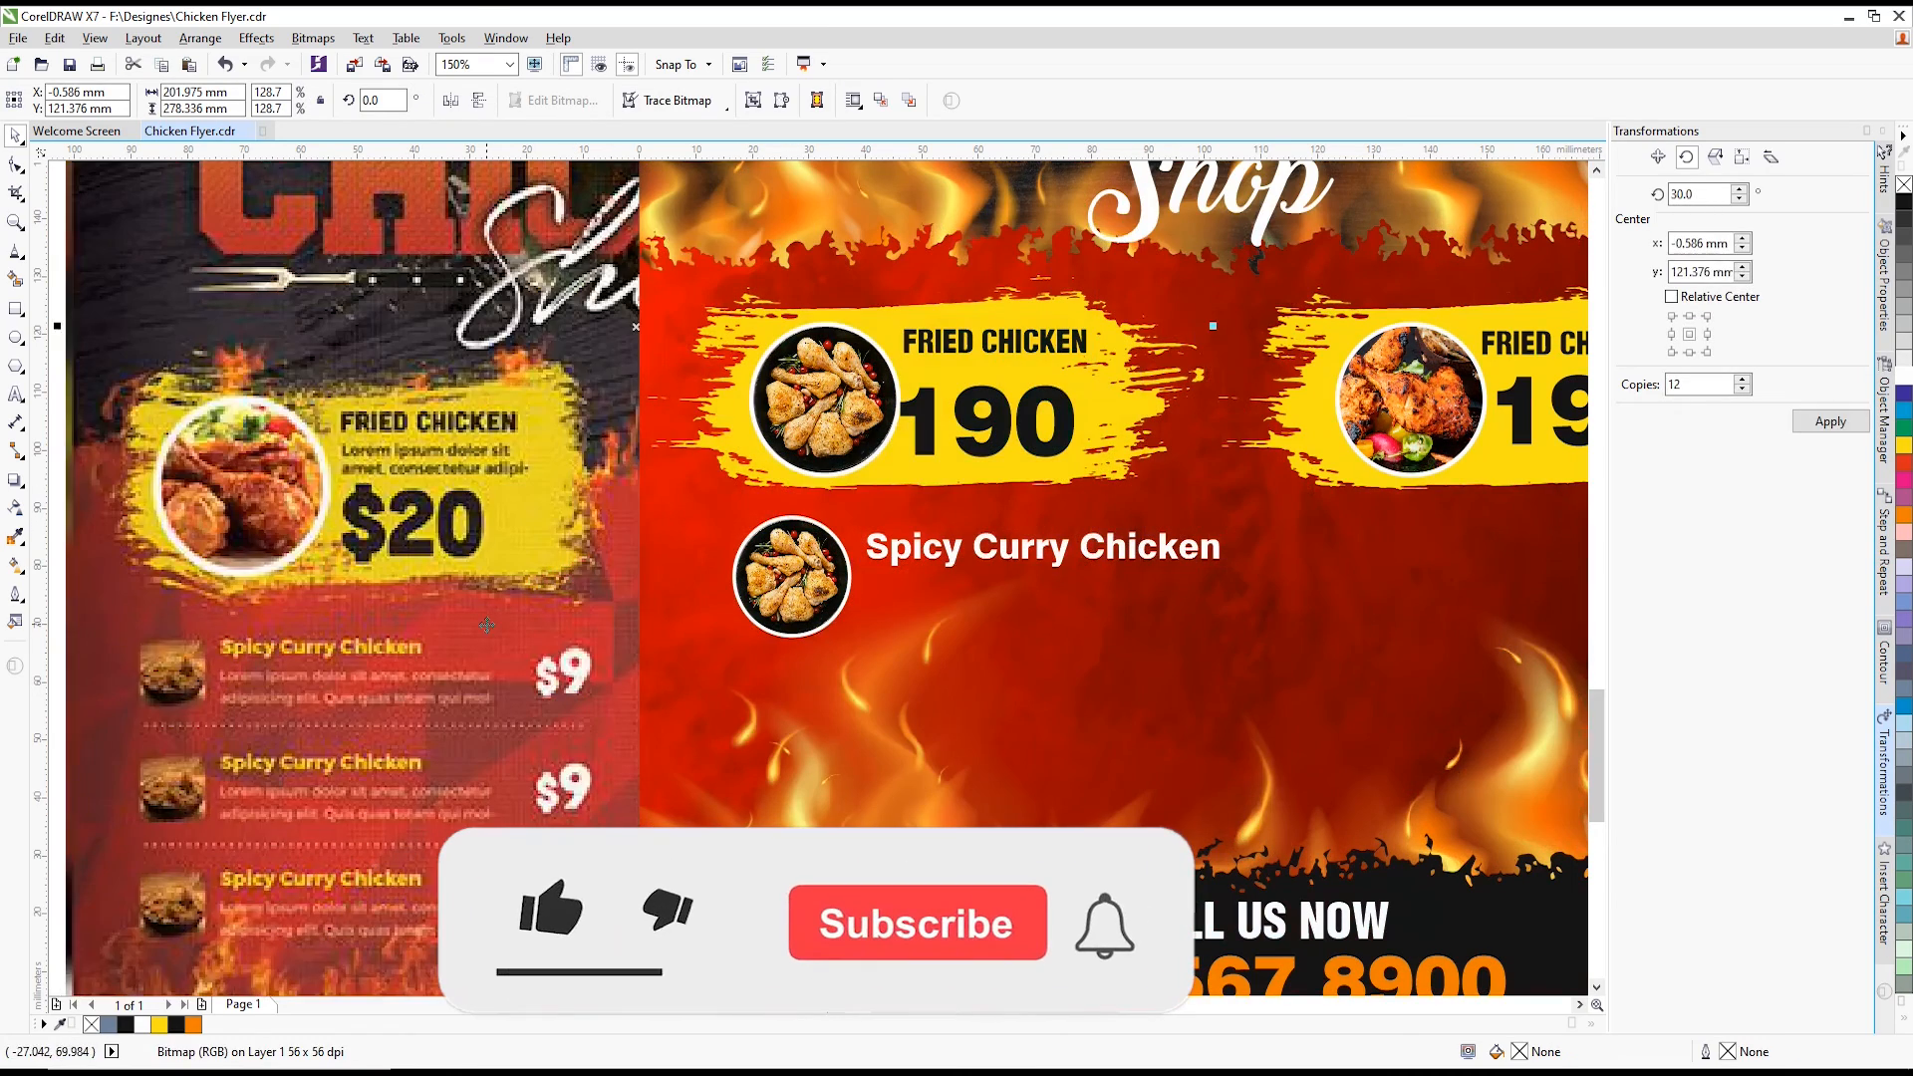
drag(486, 624, 347, 596)
- Scale the small plate image and its Spicy Curry Chicken text together to about 67 mm wide
click(555, 499)
drag(555, 498, 1281, 704)
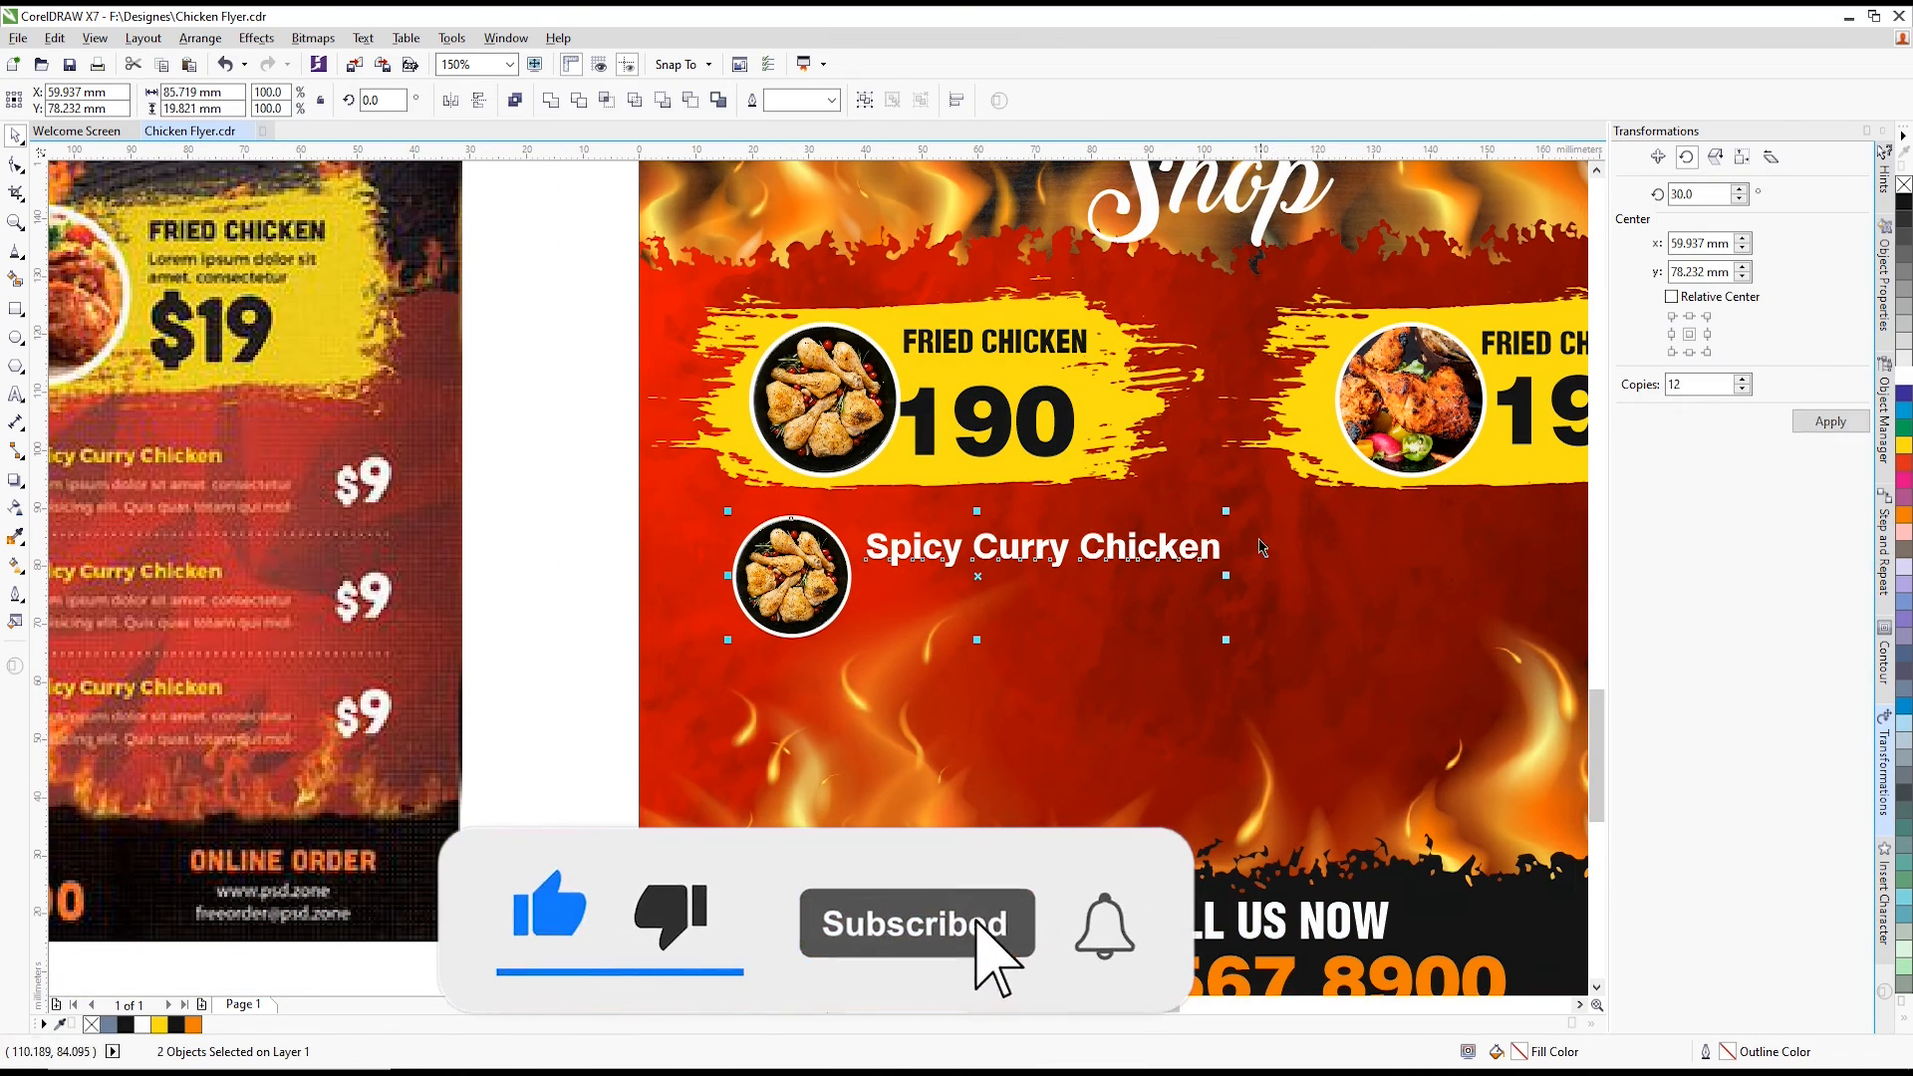
drag(1233, 502, 1117, 509)
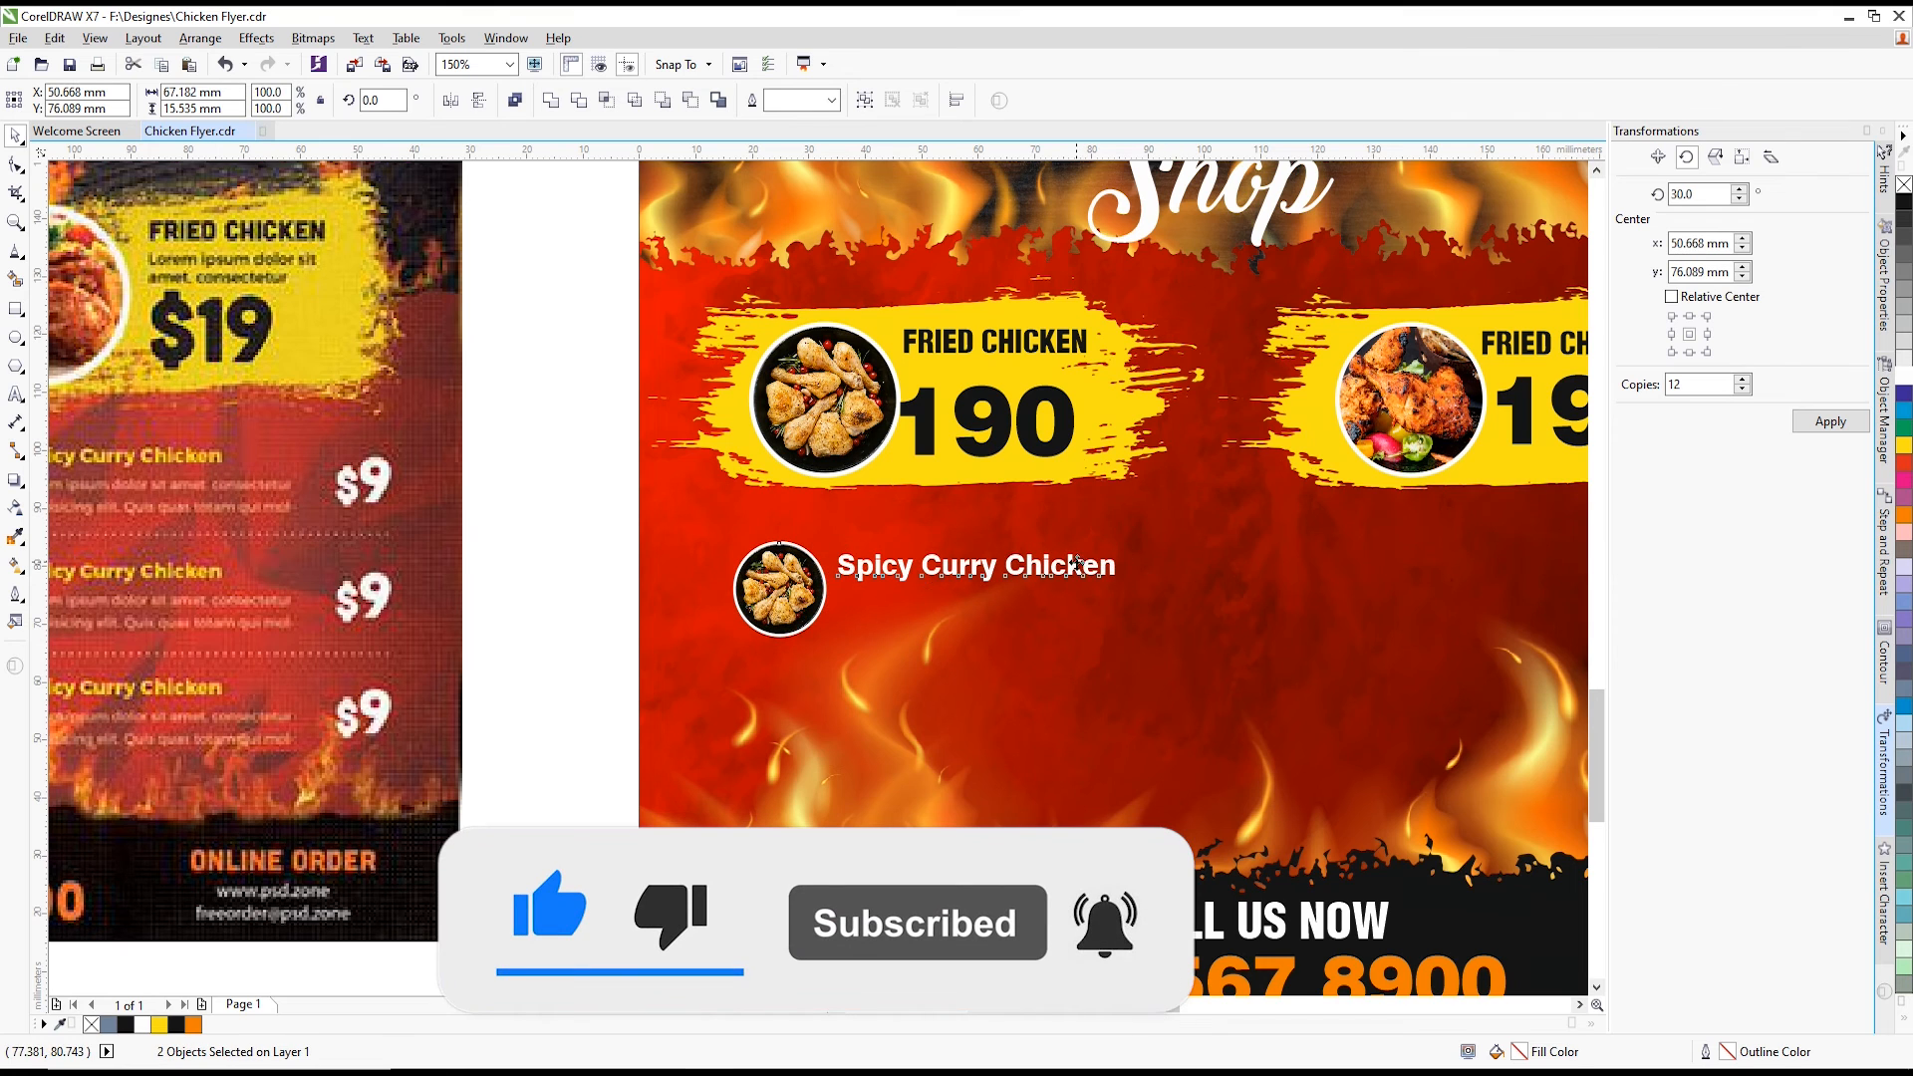
- Duplicate the plate image and Spicy Curry Chicken text twice downward to form three evenly spaced menu rows
key(ctrl+d)
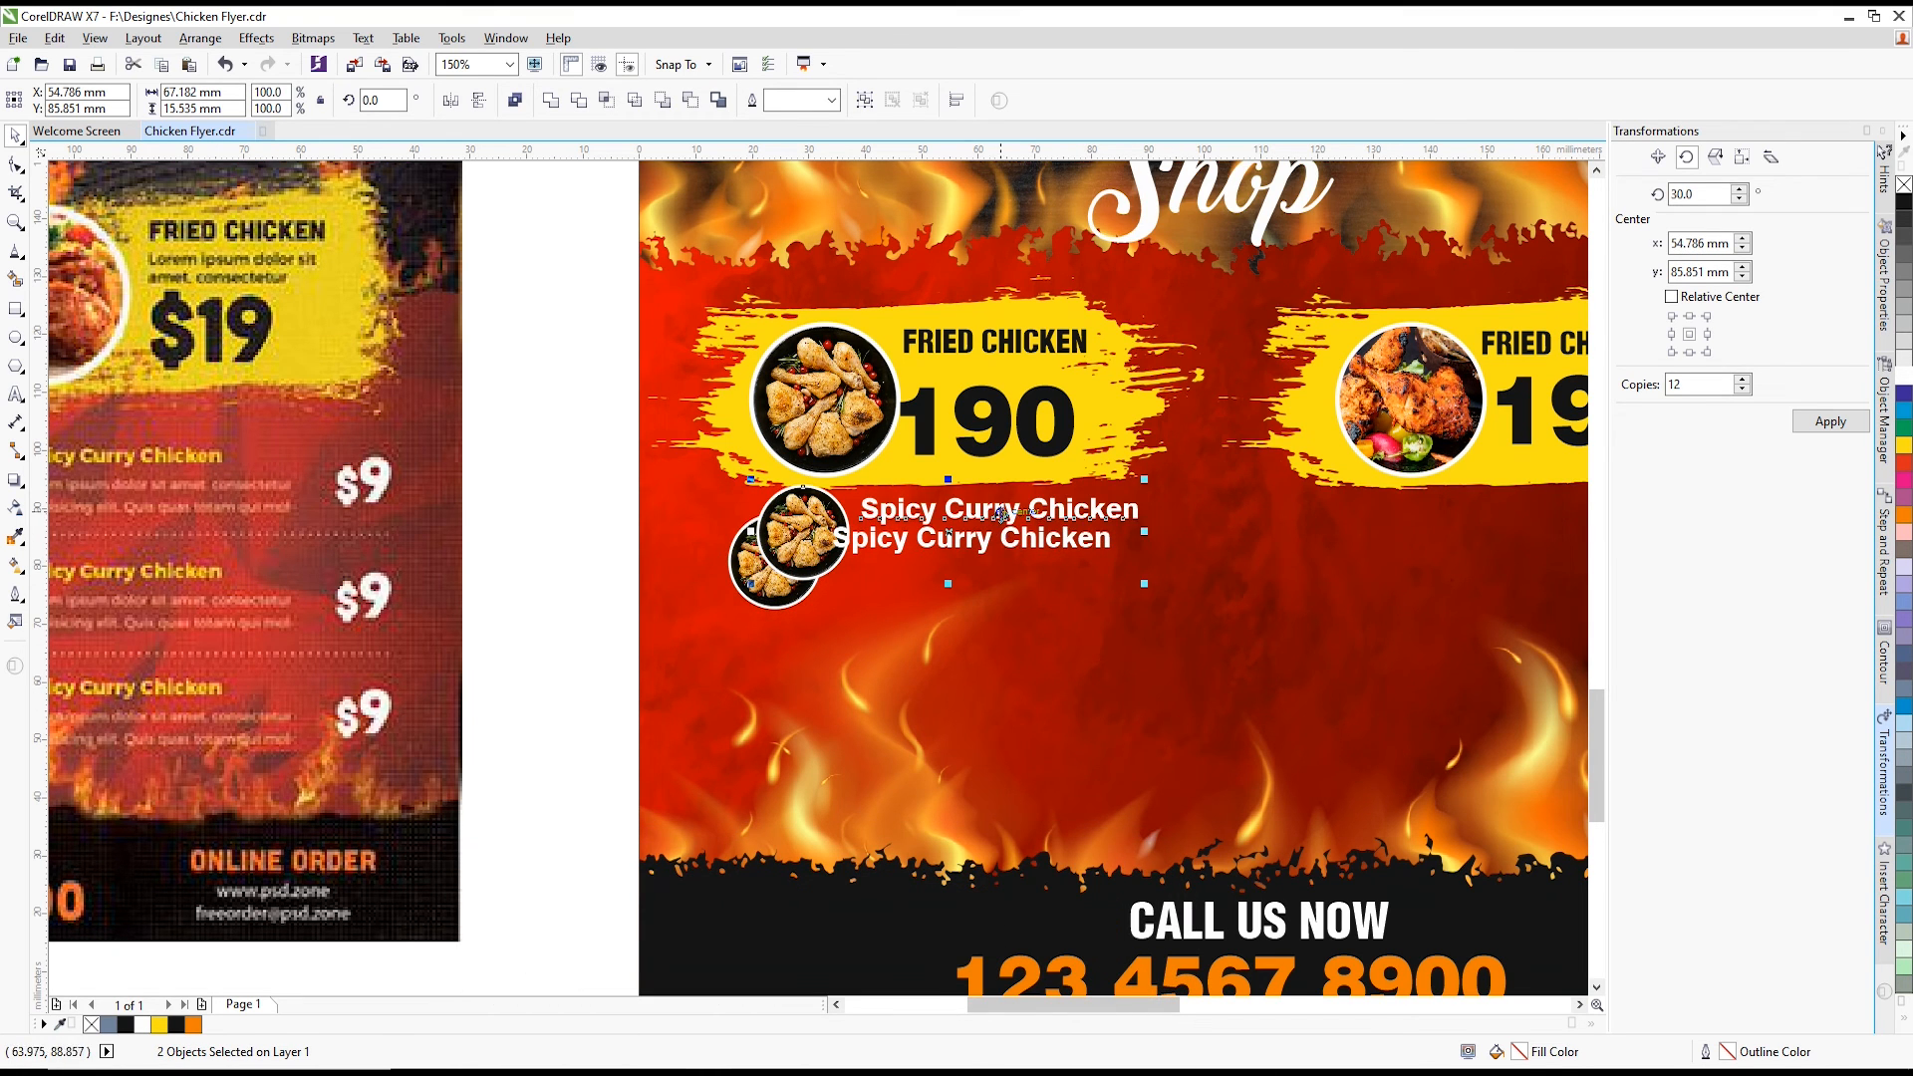
drag(1001, 513, 968, 670)
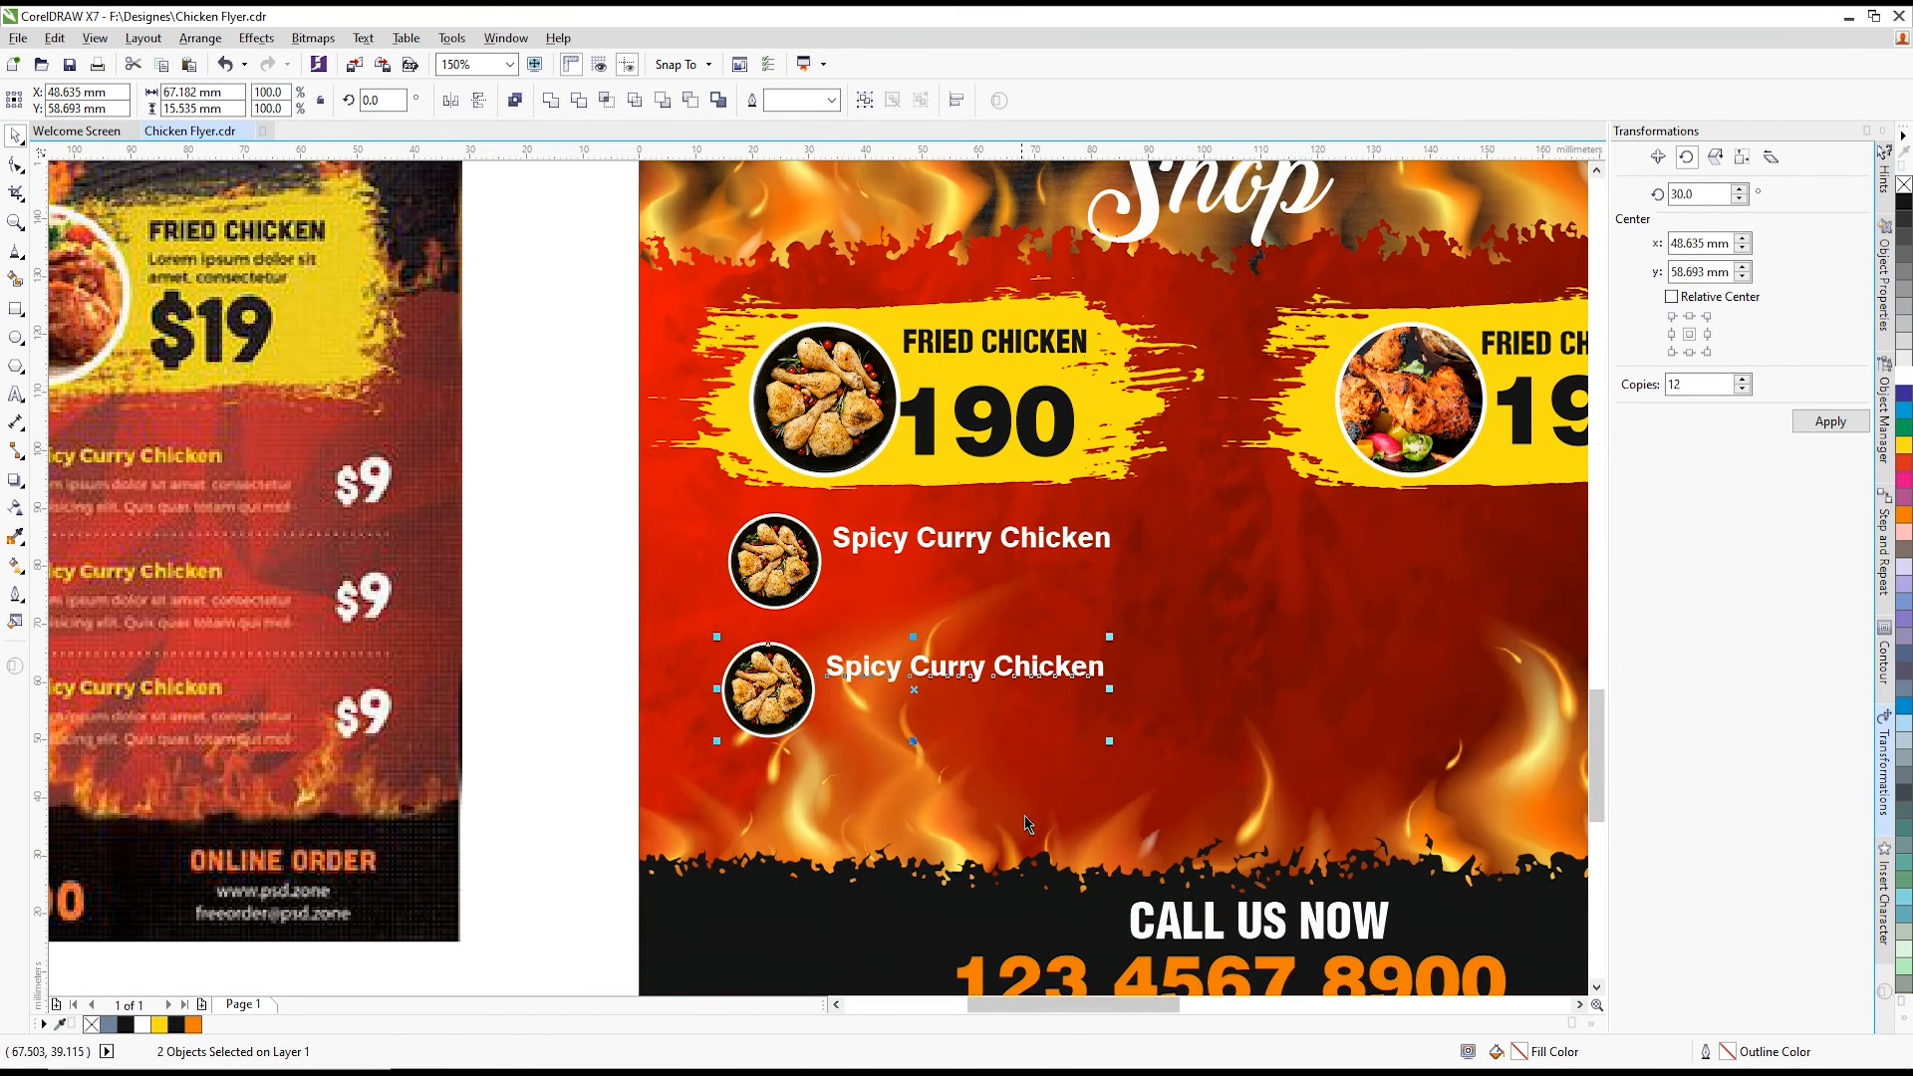
key(ctrl+d)
scroll(581, 568, down, 2)
drag(573, 504, 932, 705)
key(l)
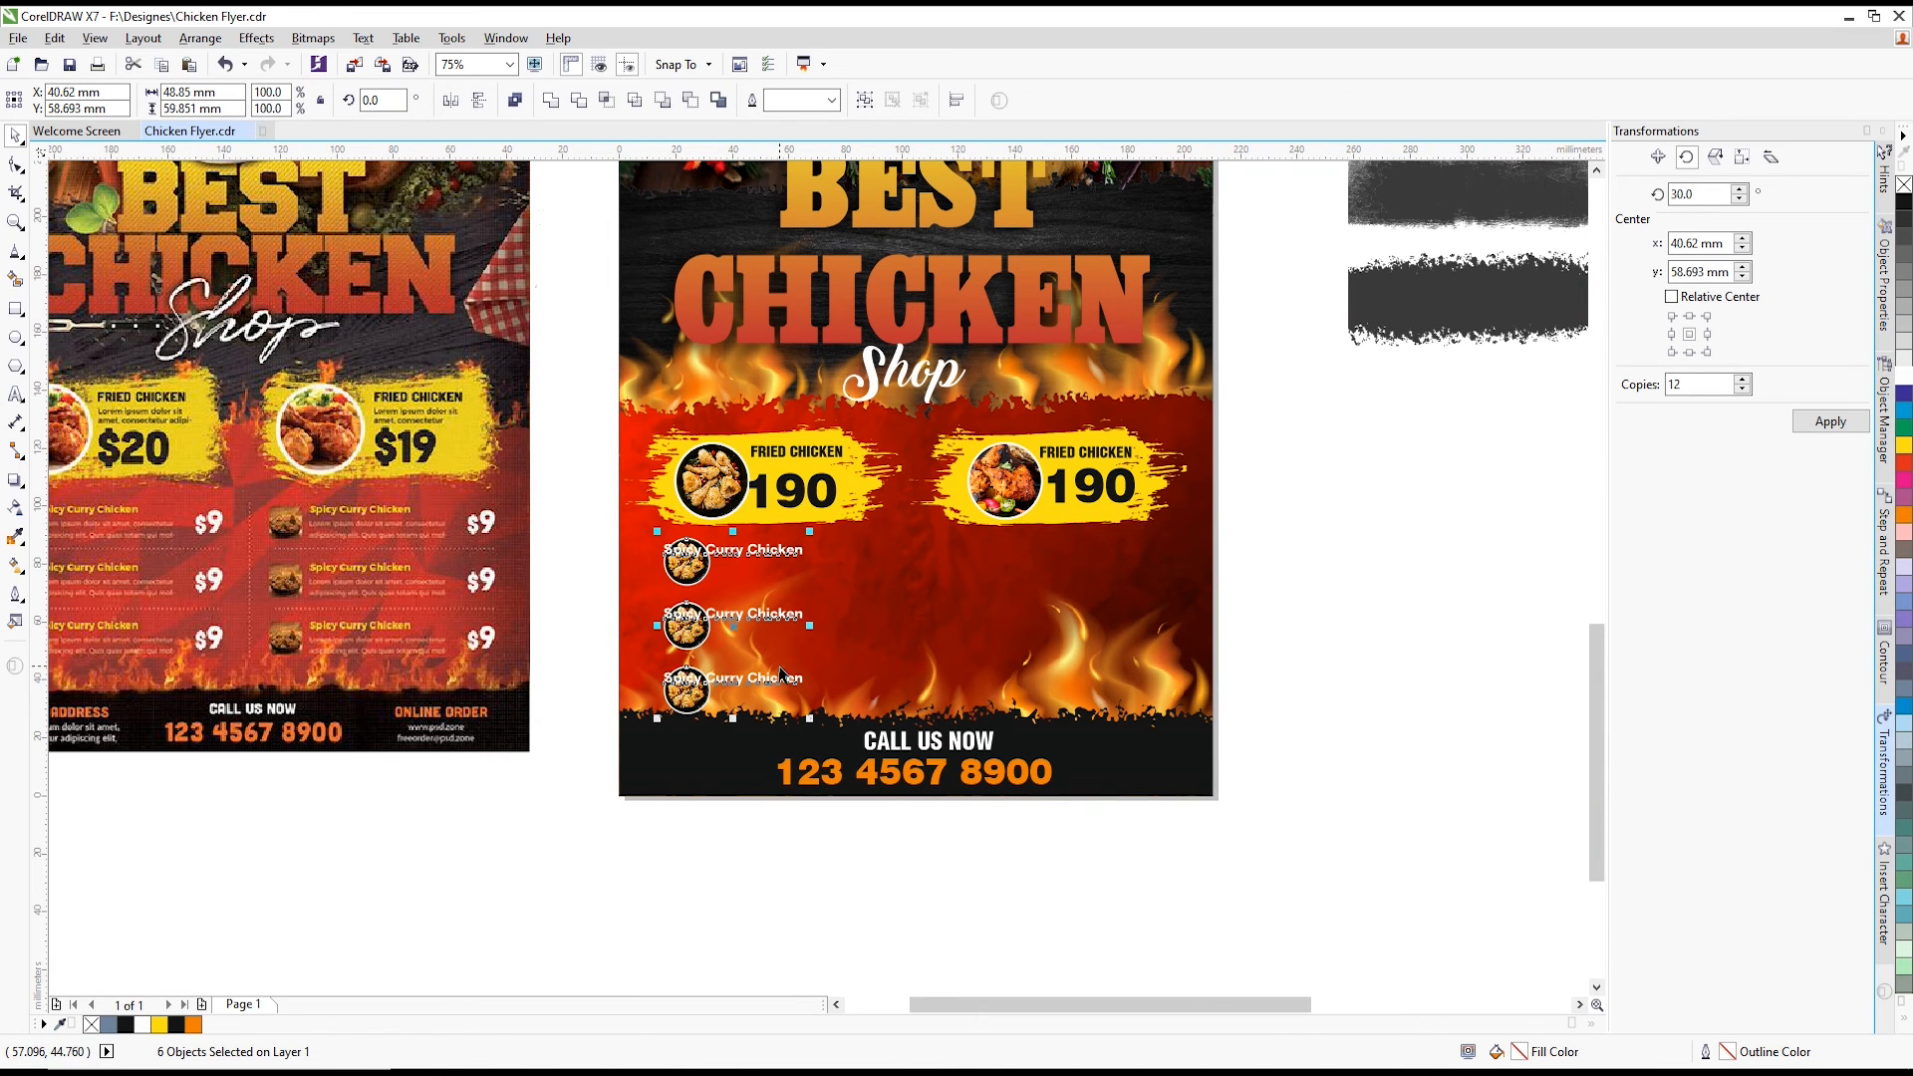
key(ctrl+z)
click(572, 538)
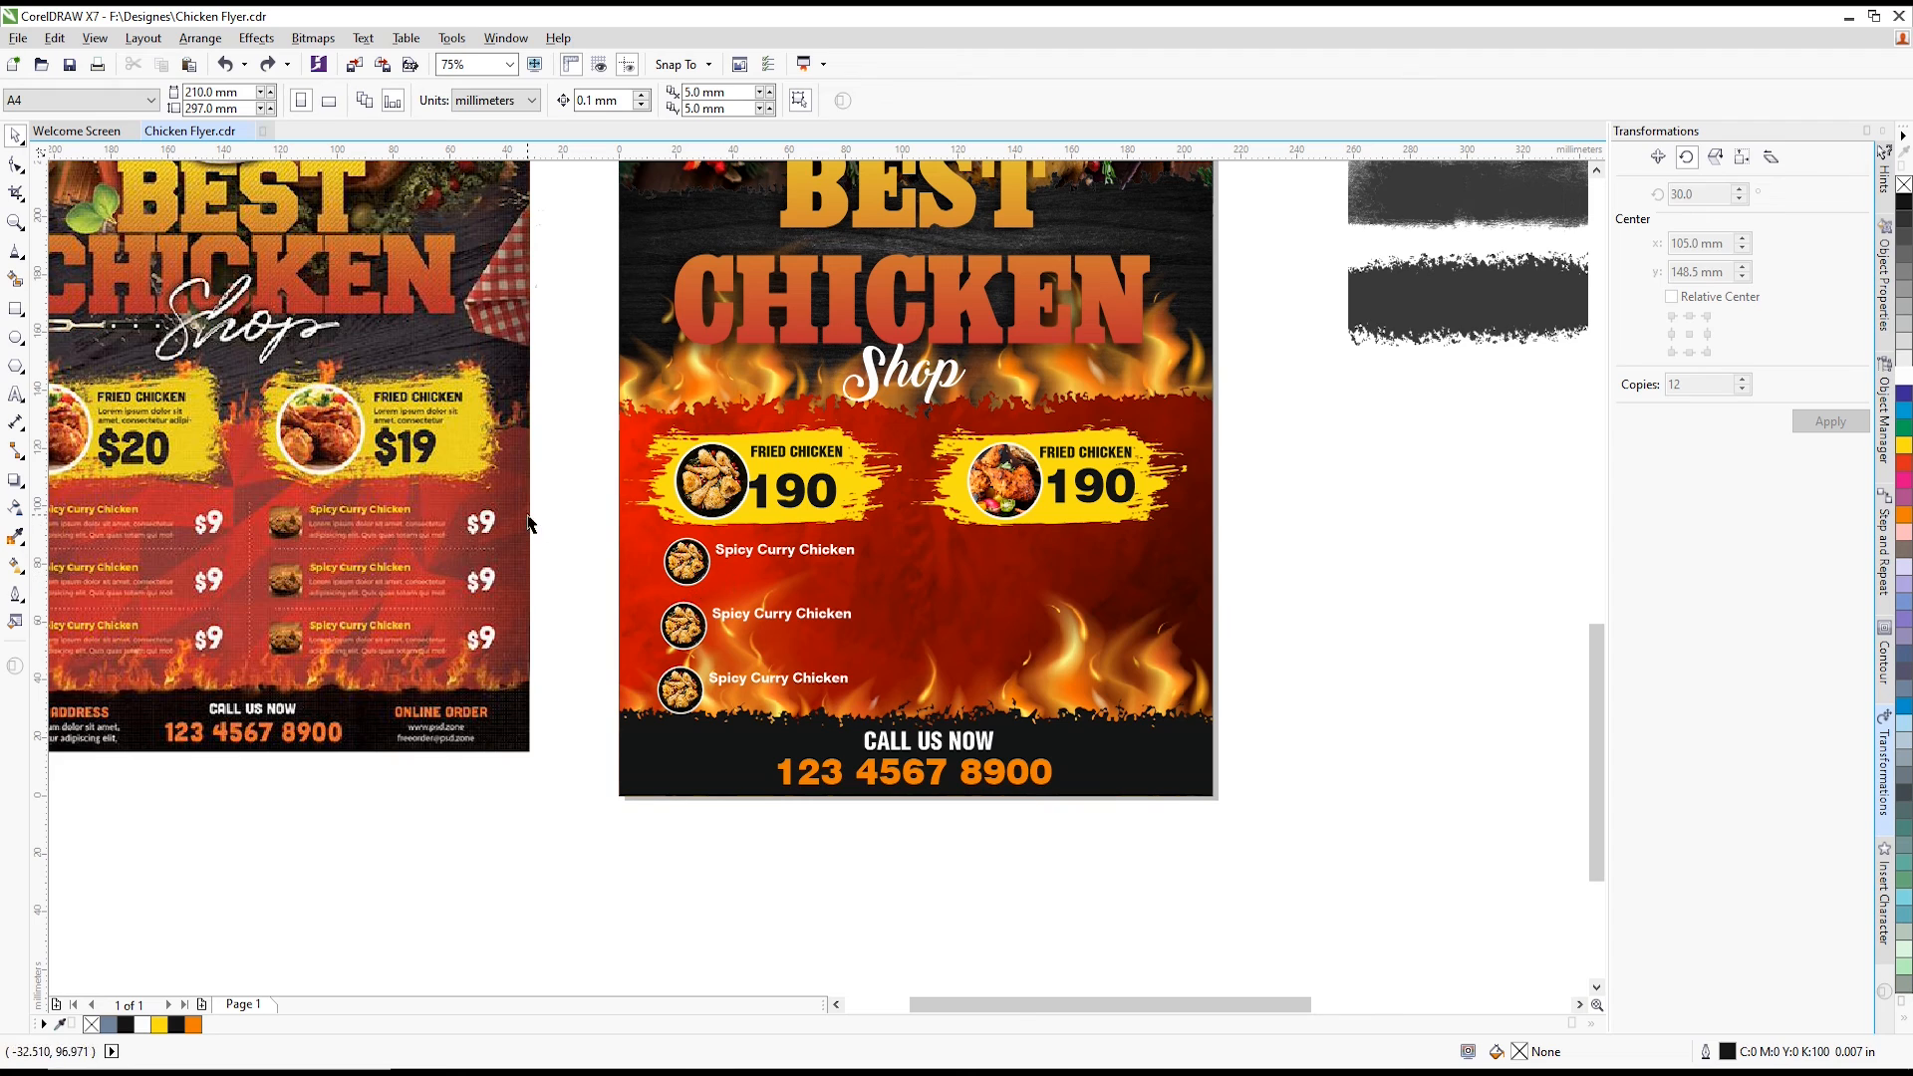
- Align the left edges of the three small plate images and deselect them
drag(528, 515, 713, 754)
key(l)
click(444, 542)
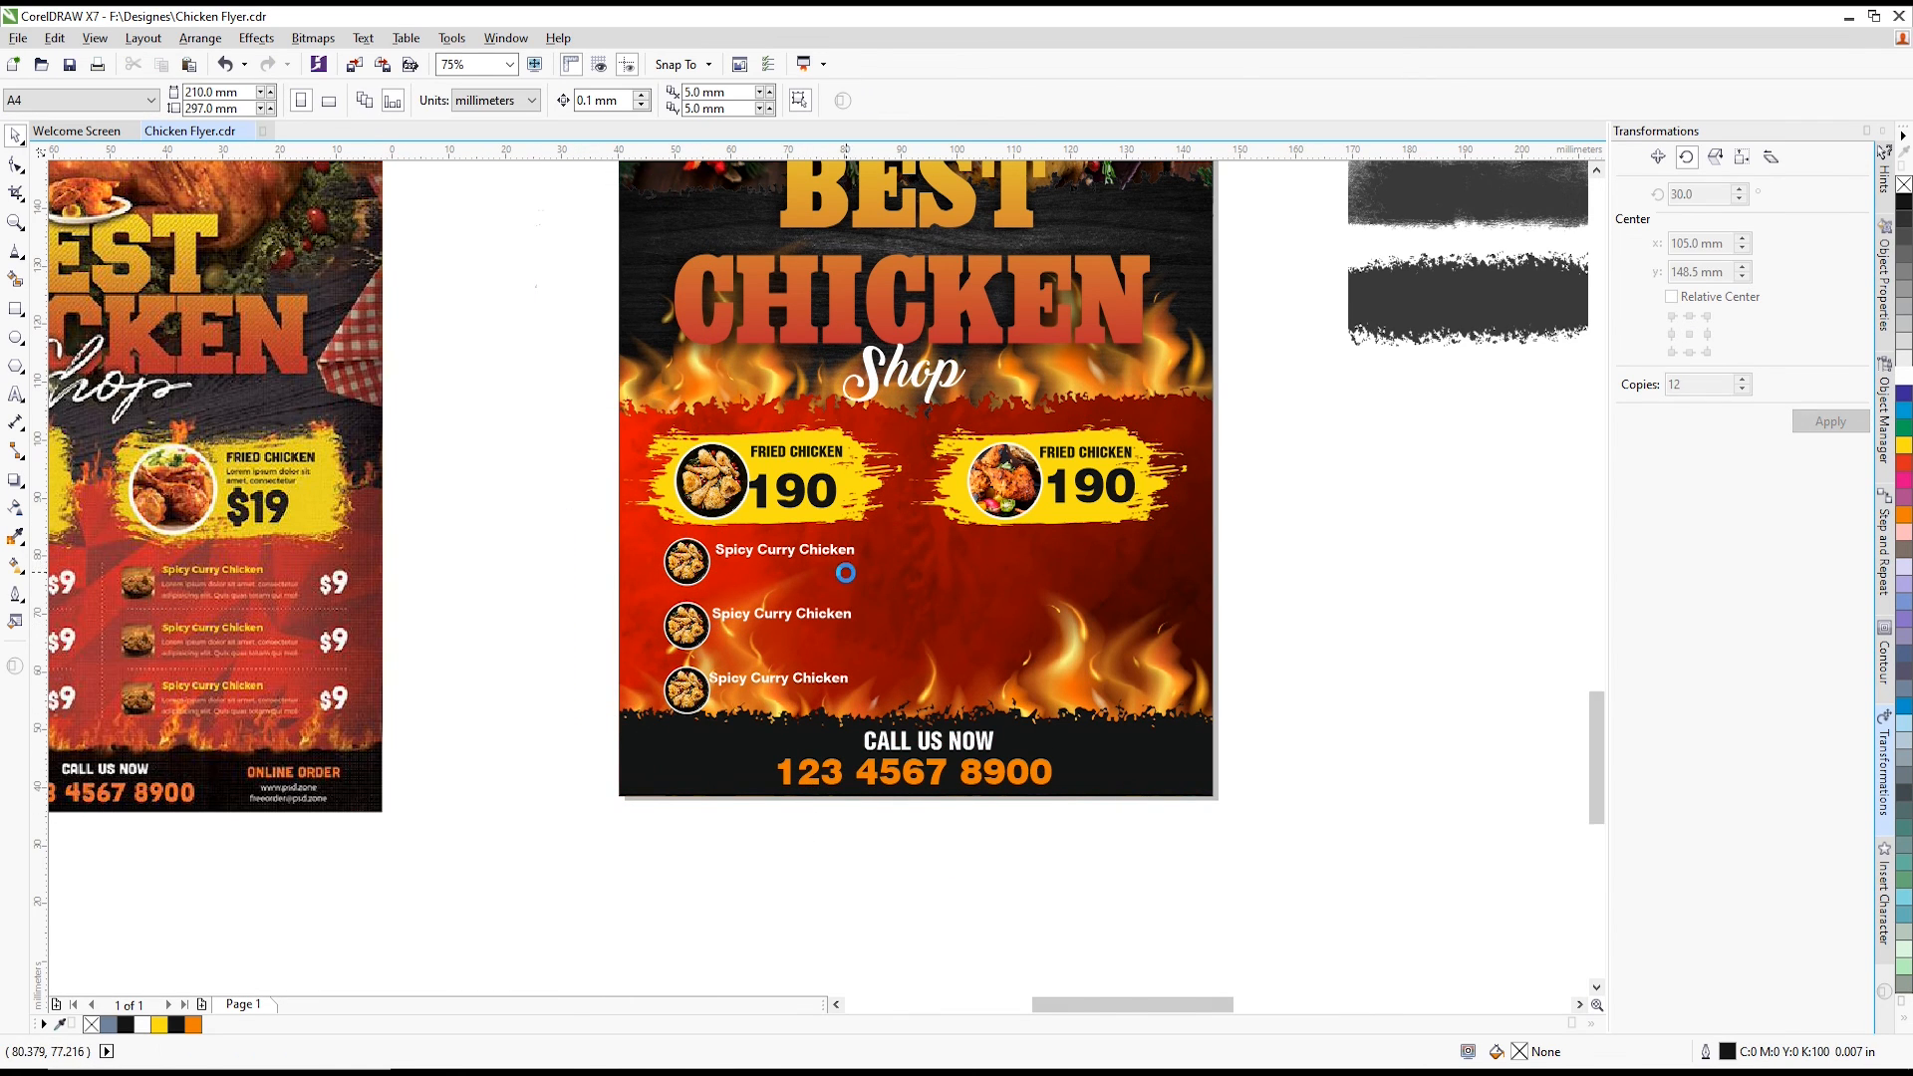
- Left-align the second and third Spicy Curry Chicken texts with the first one
click(803, 653)
drag(802, 652, 852, 660)
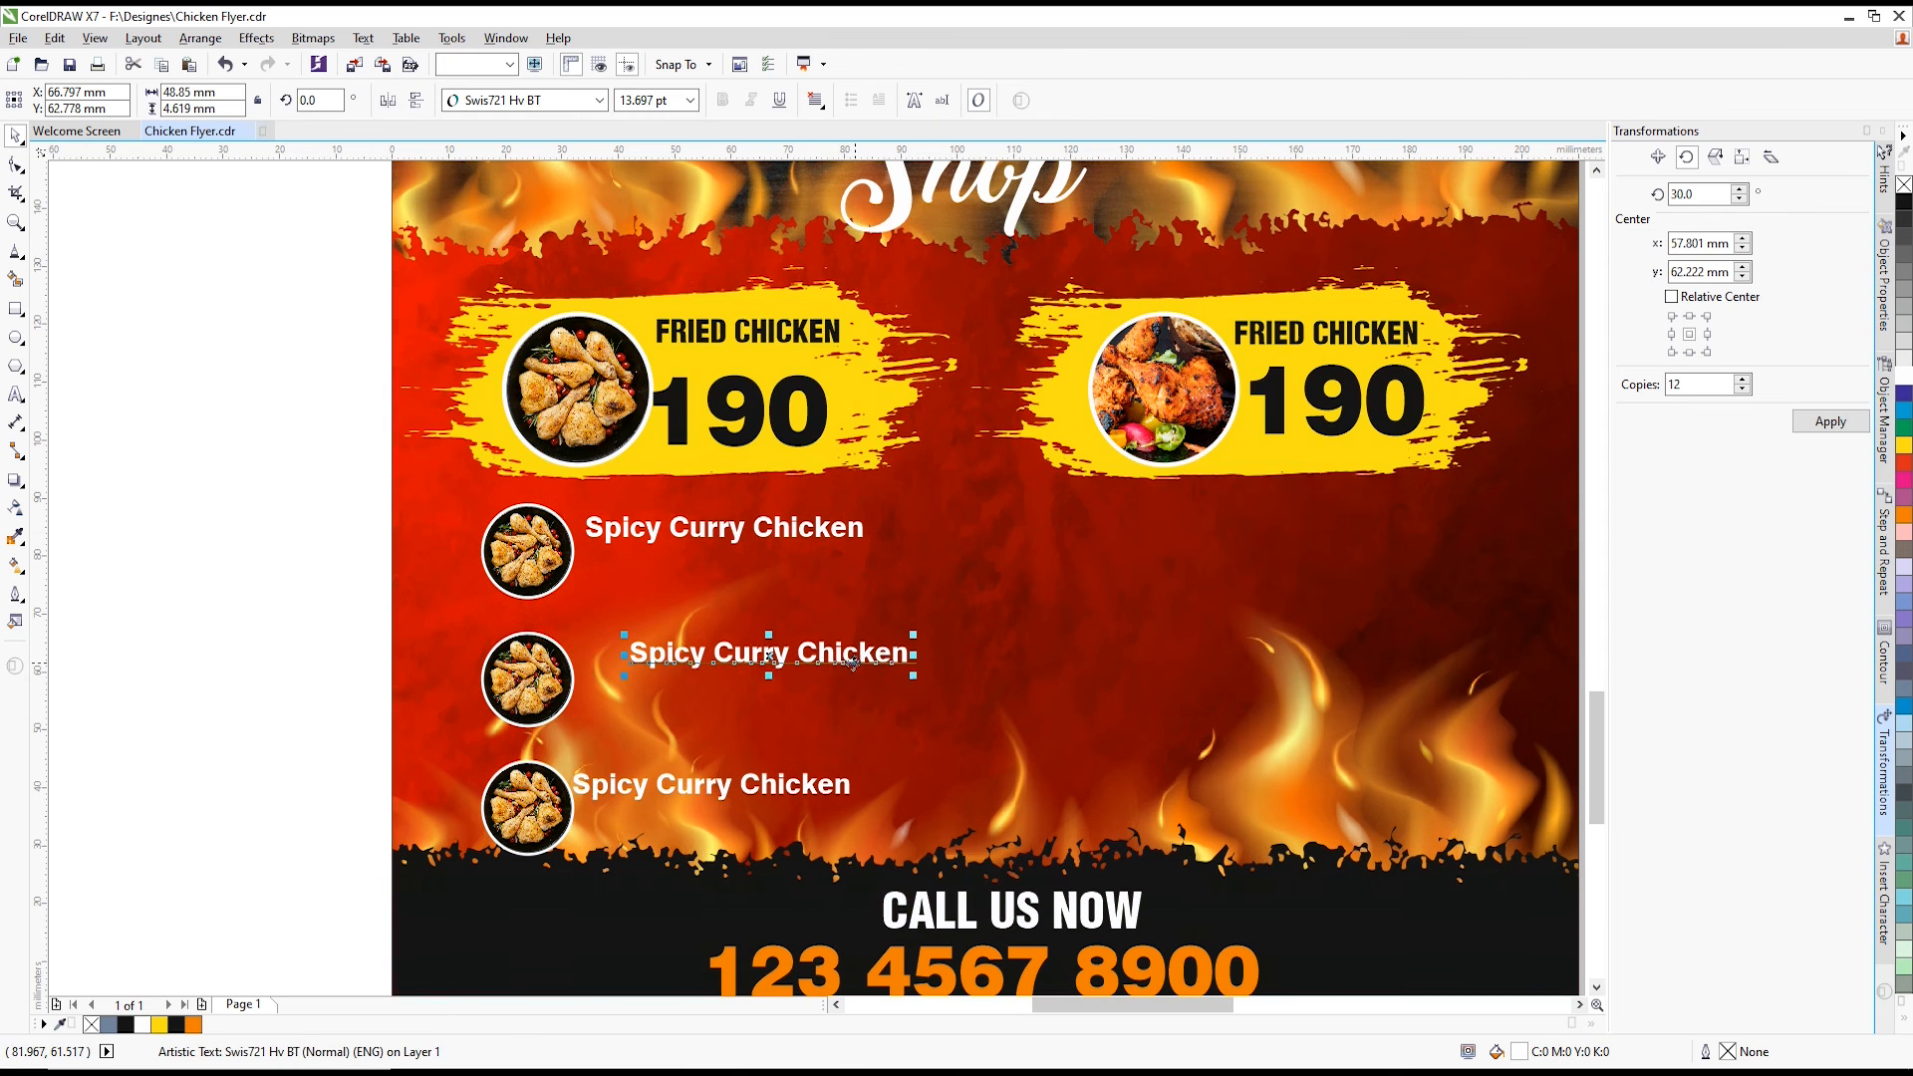
shift+click(649, 532)
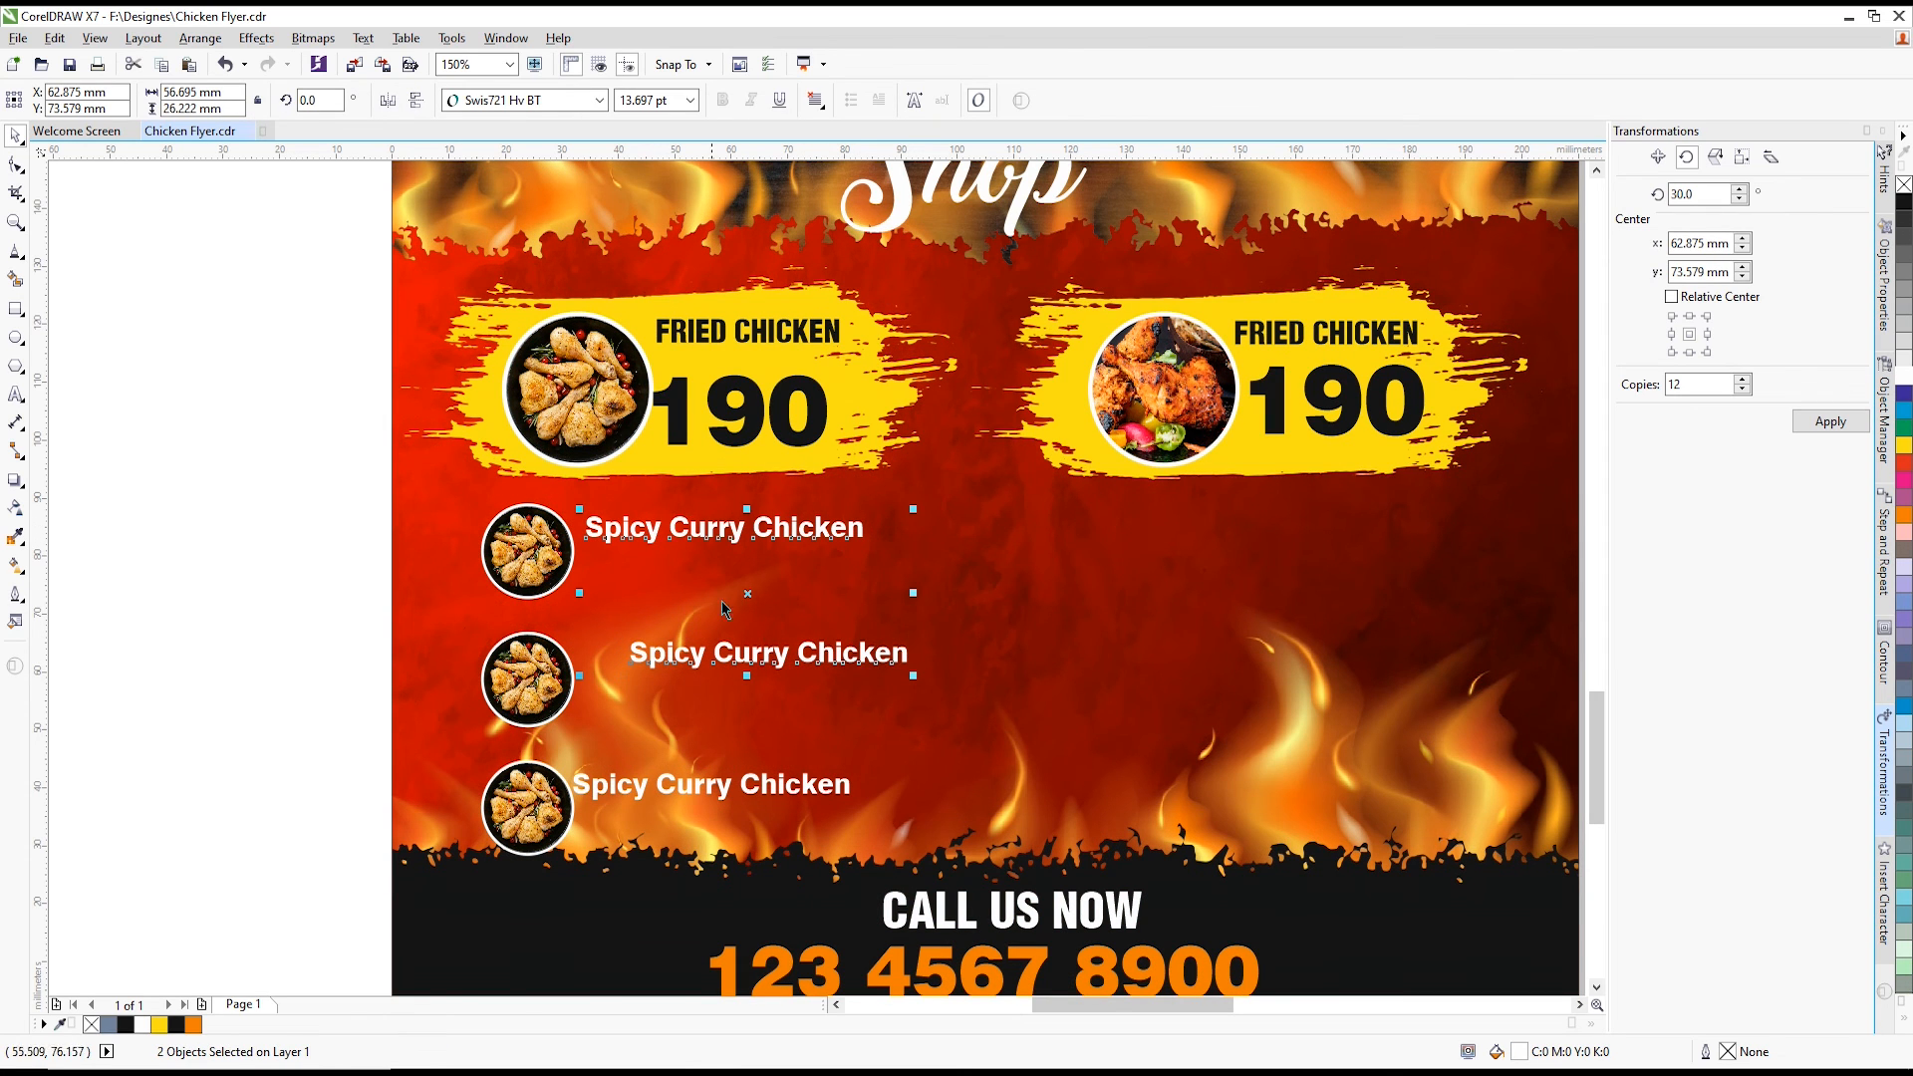
key(l)
click(767, 792)
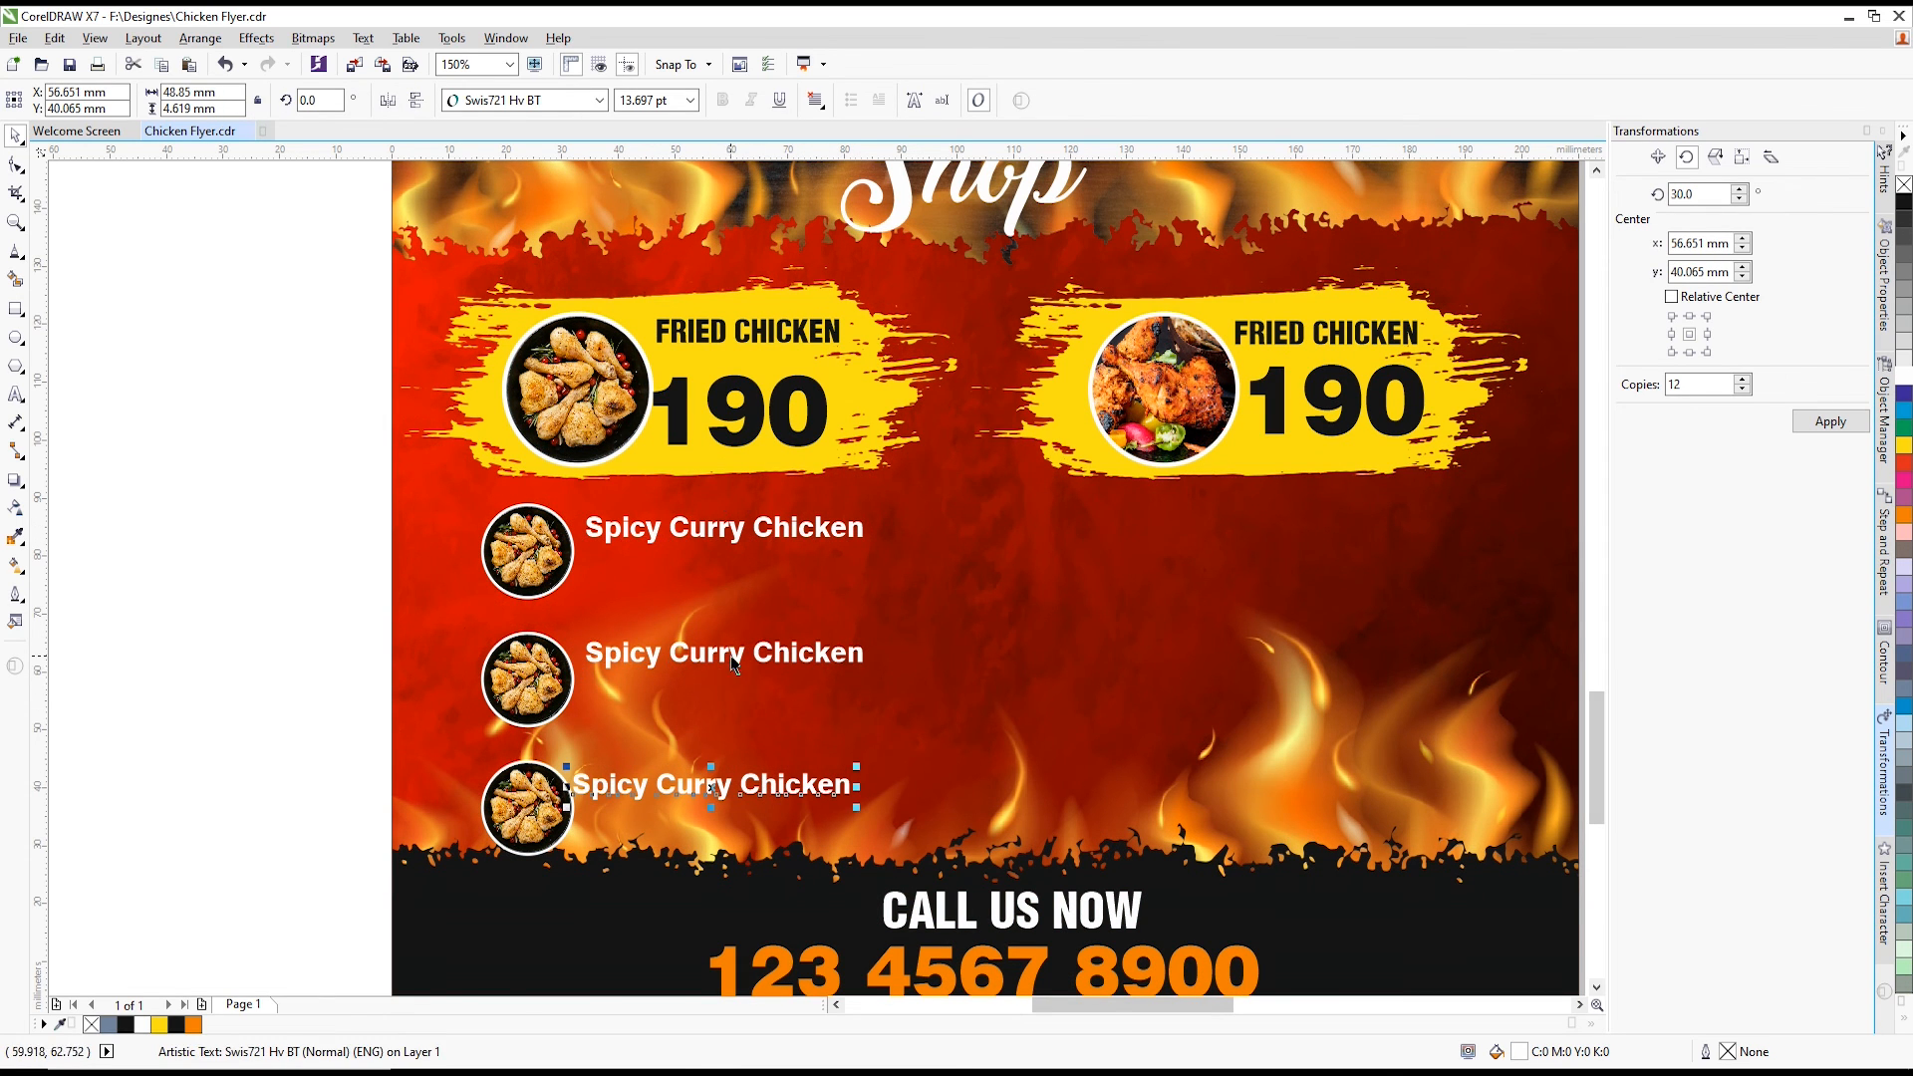
shift+click(736, 659)
key(l)
- Group the three menu rows and place a duplicate of the group below the second price panel
scroll(772, 603, down, 2)
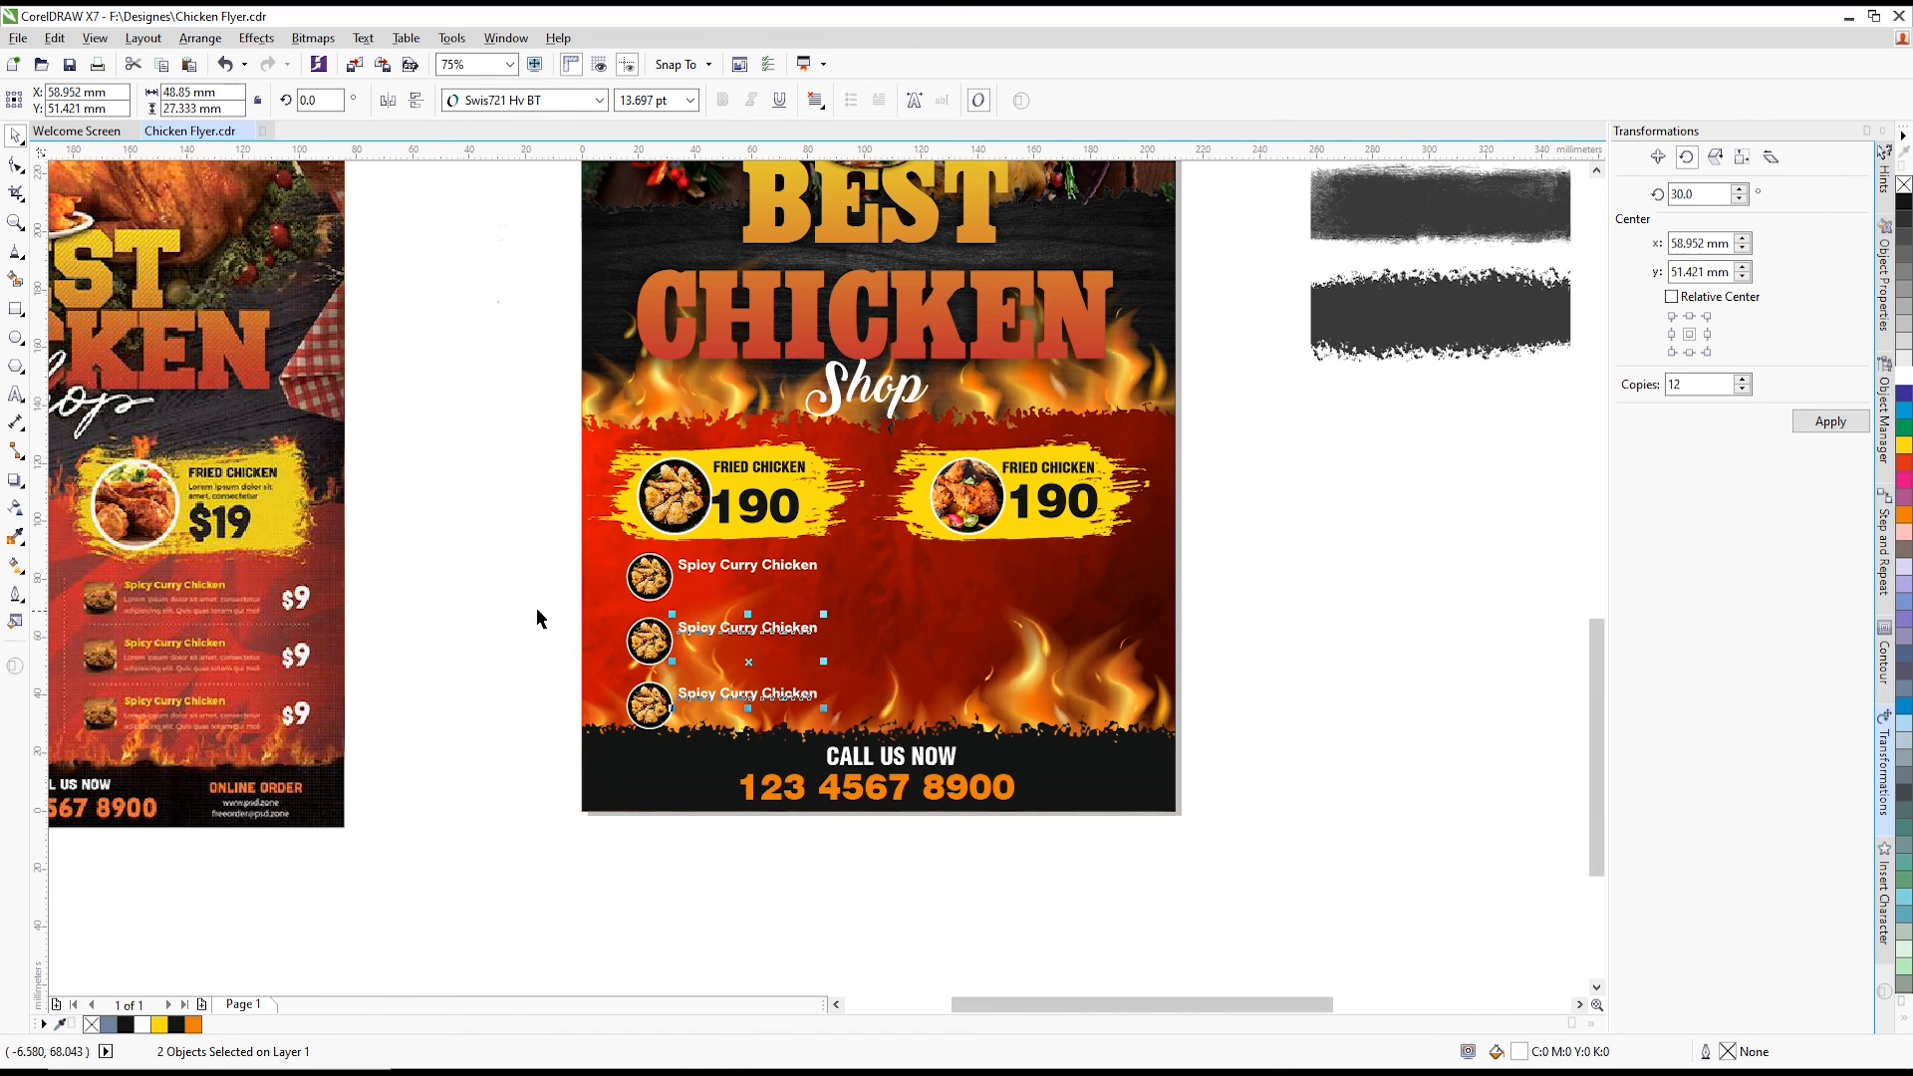
drag(510, 528, 938, 745)
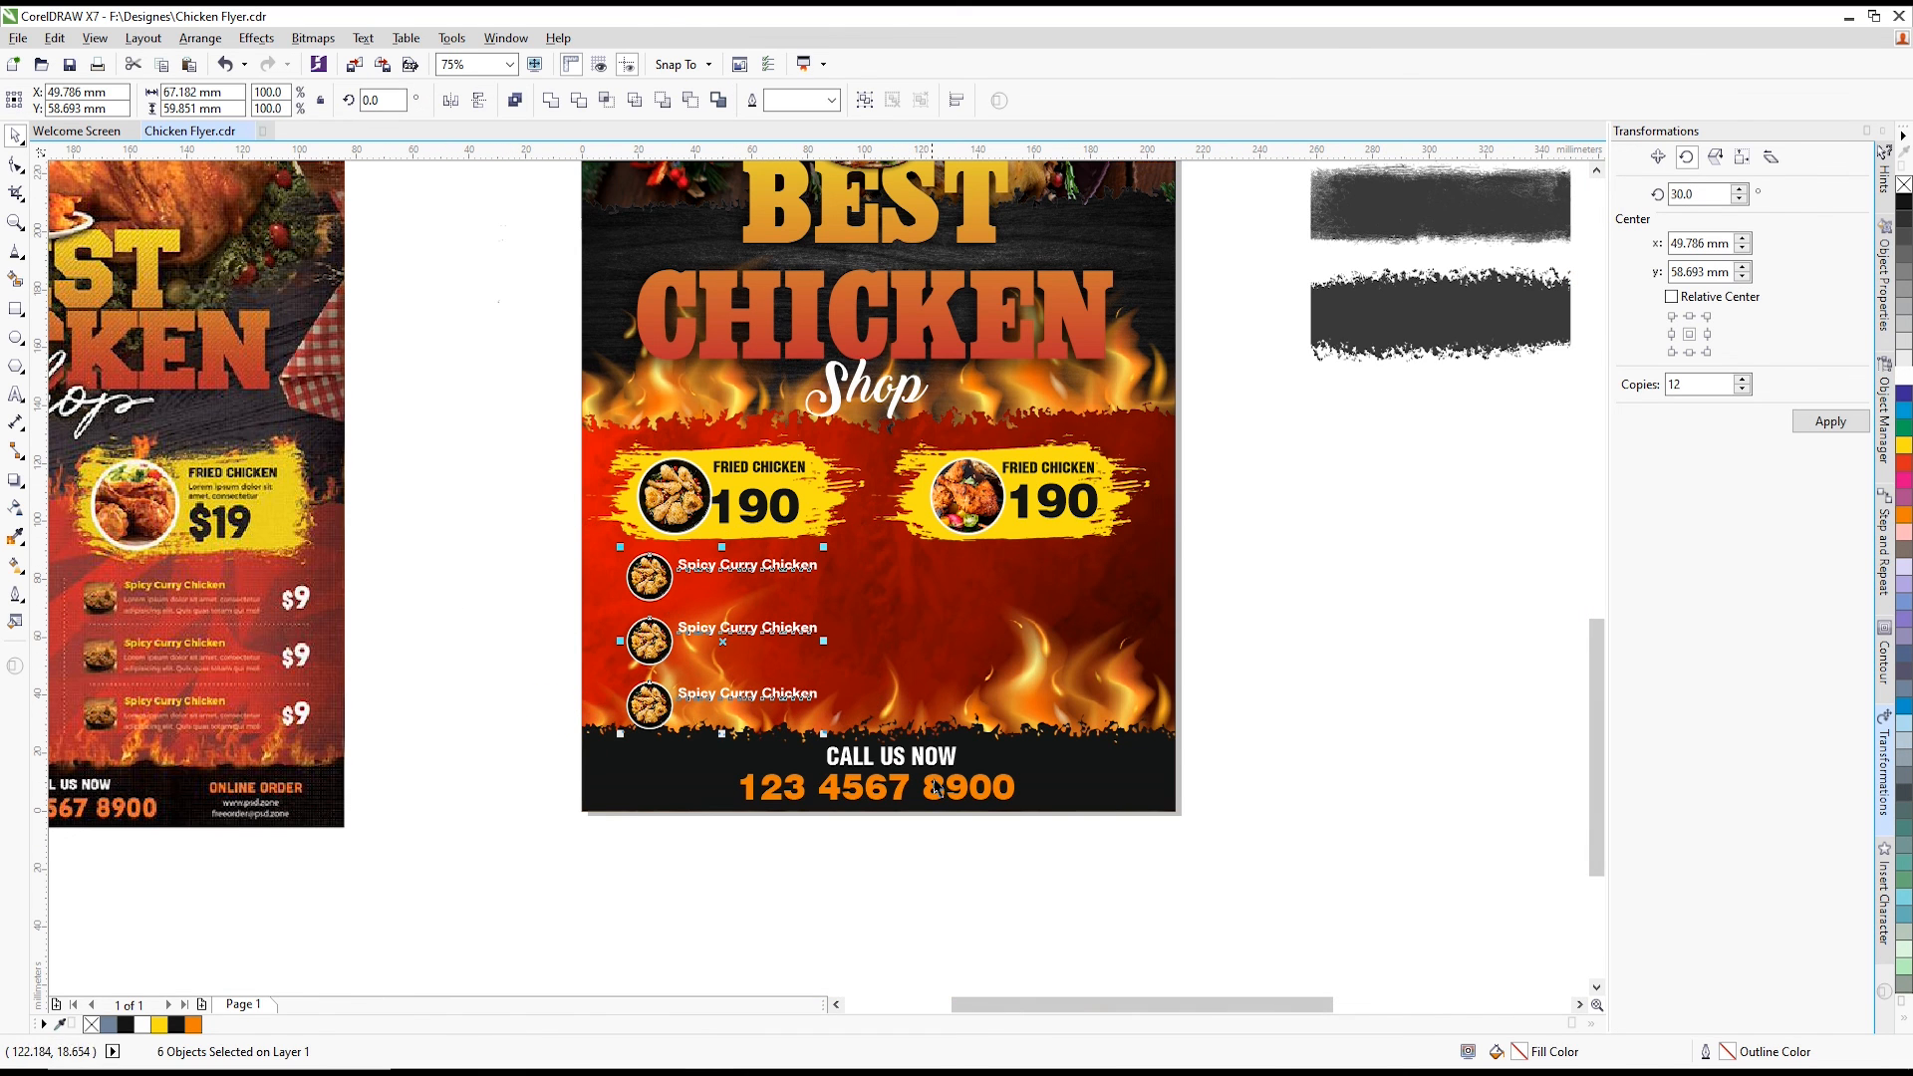
key(ctrl+g)
key(ctrl+d)
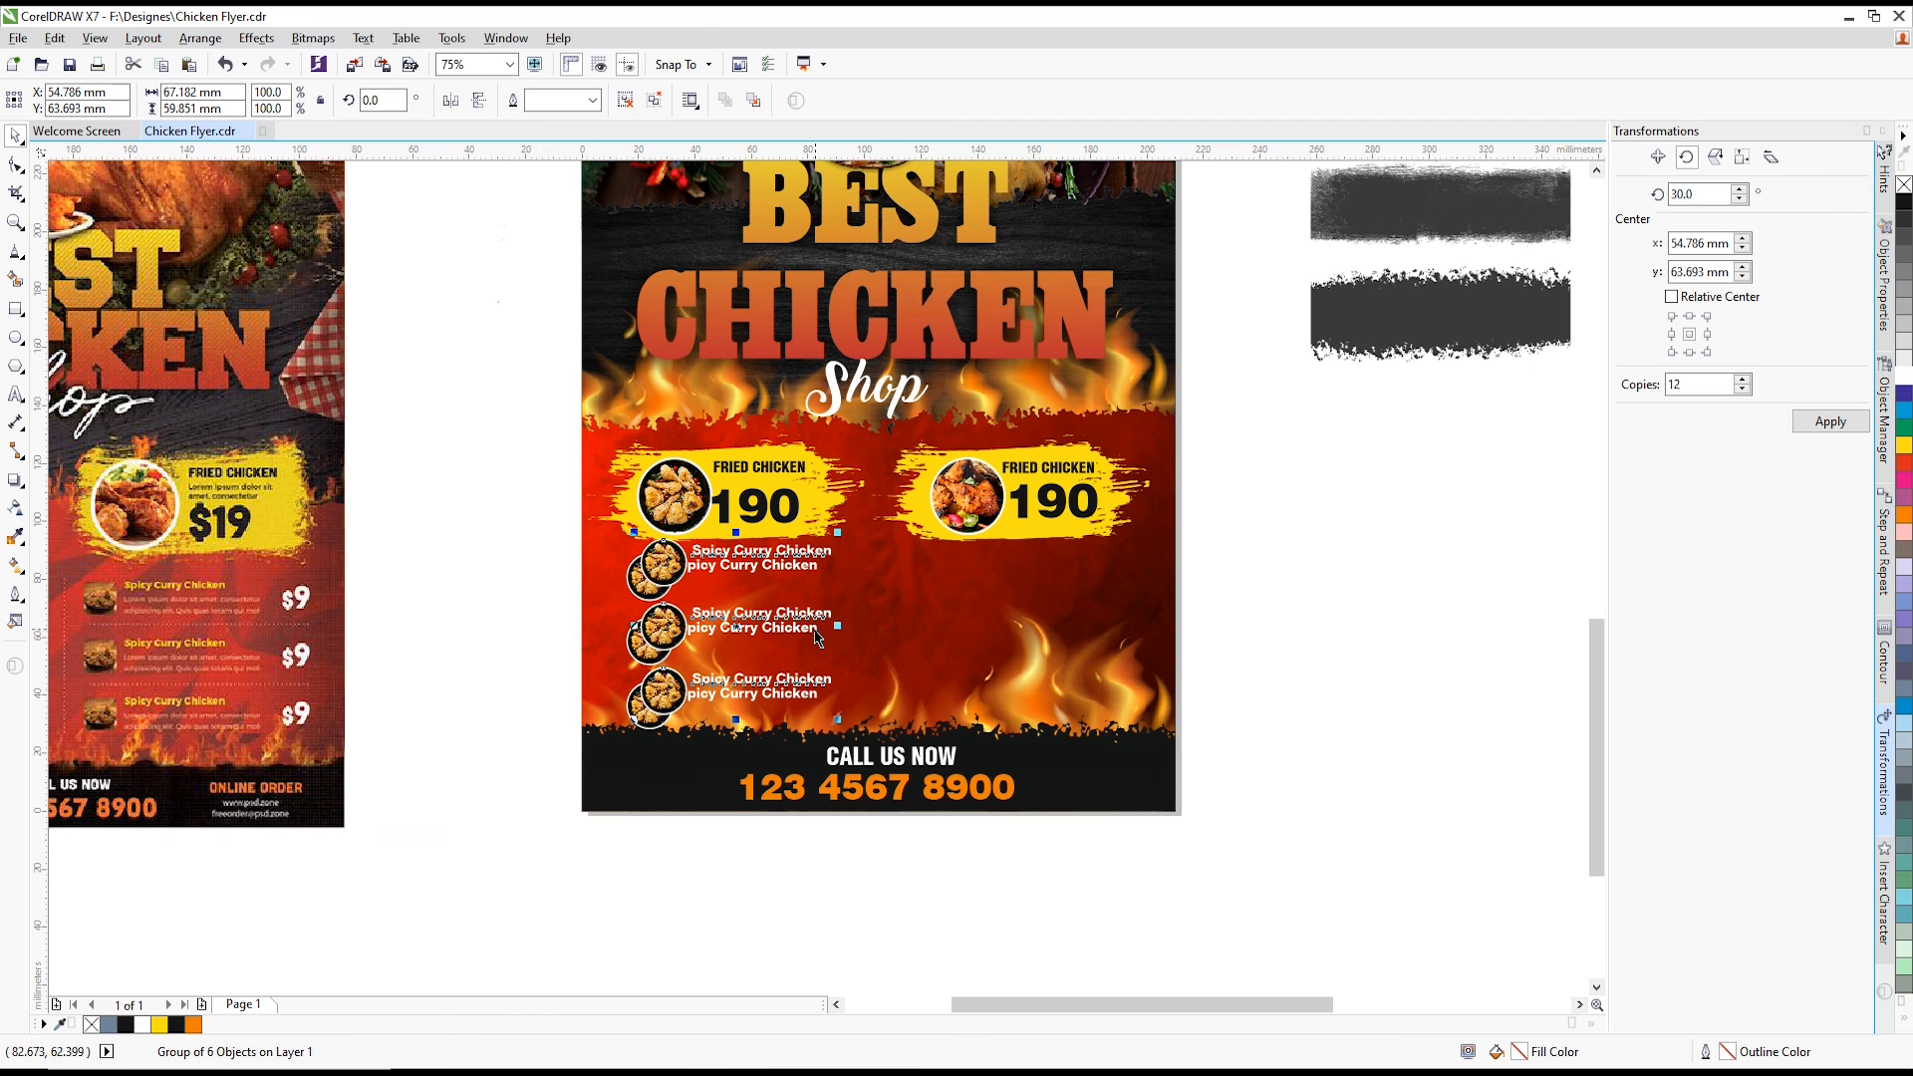
drag(798, 608, 1079, 621)
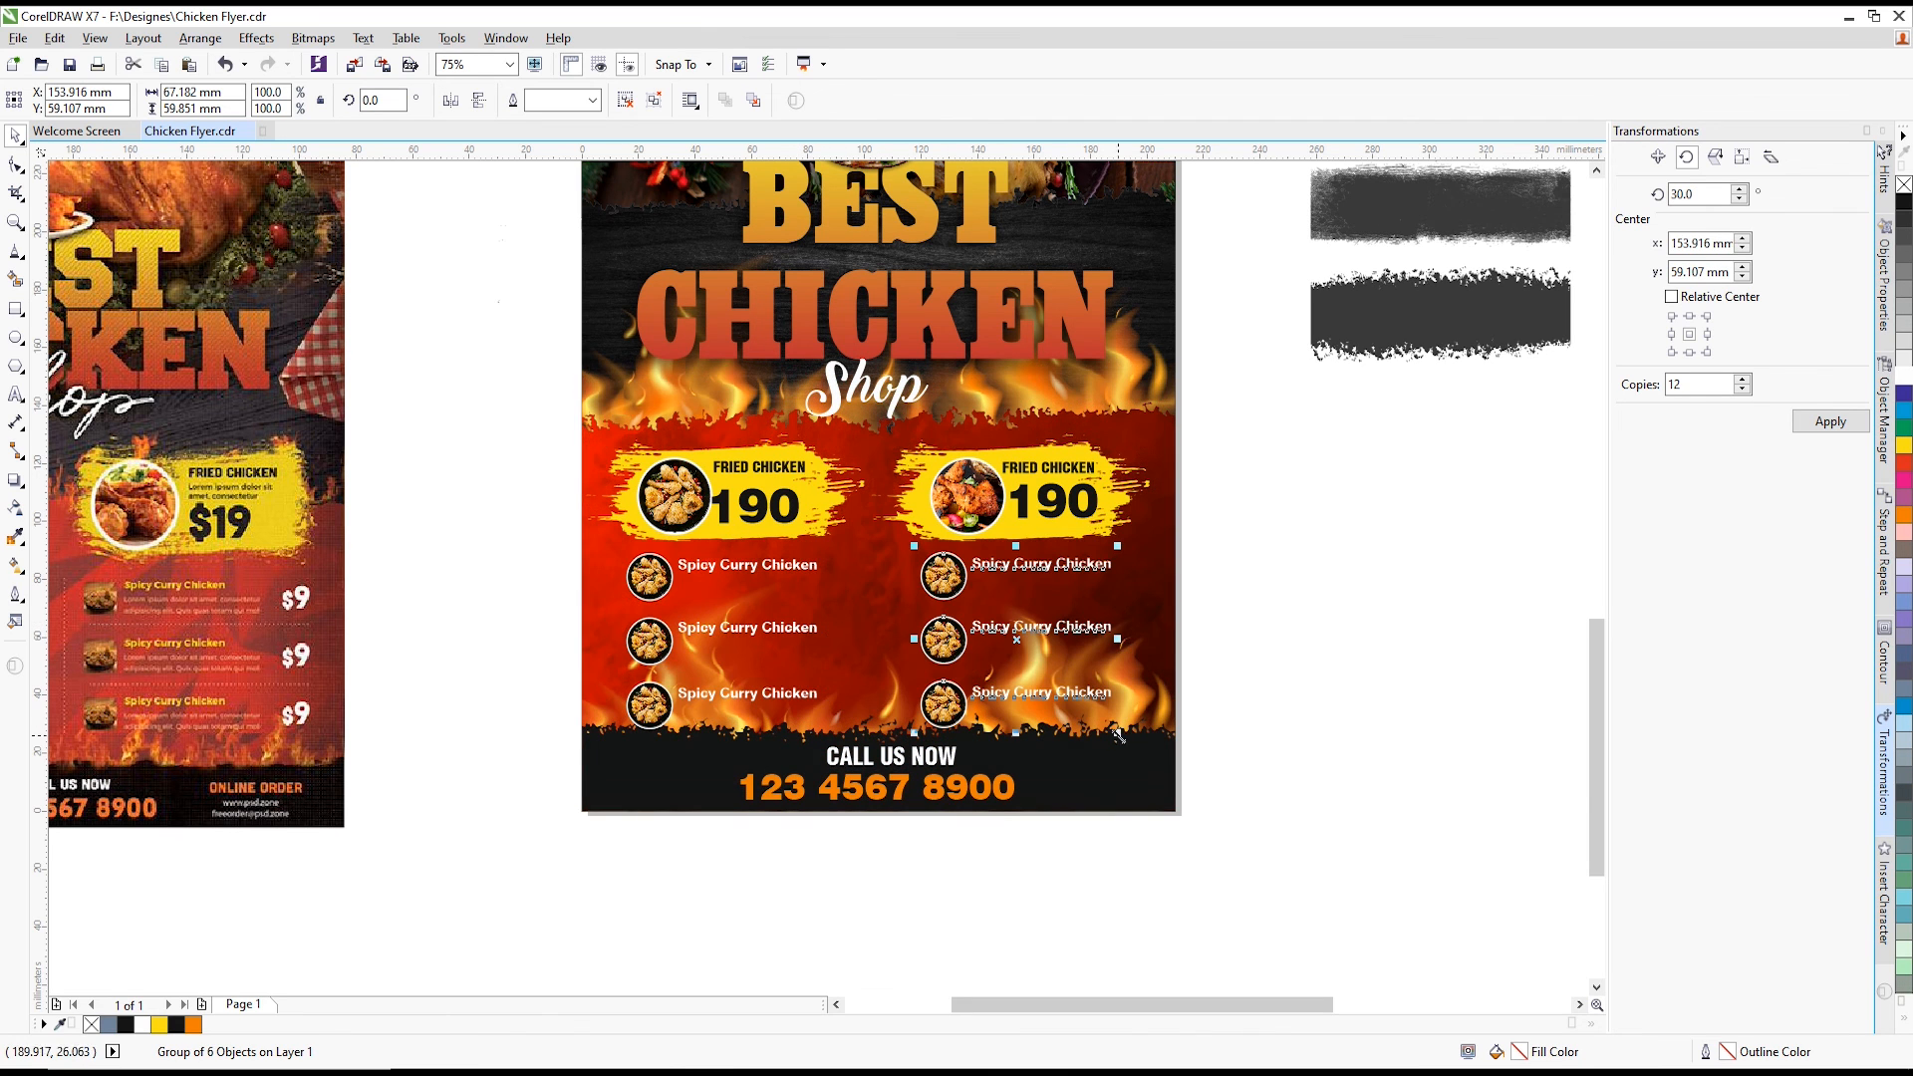
- Align the two menu item groups level with each other and deselect them
shift+click(749, 572)
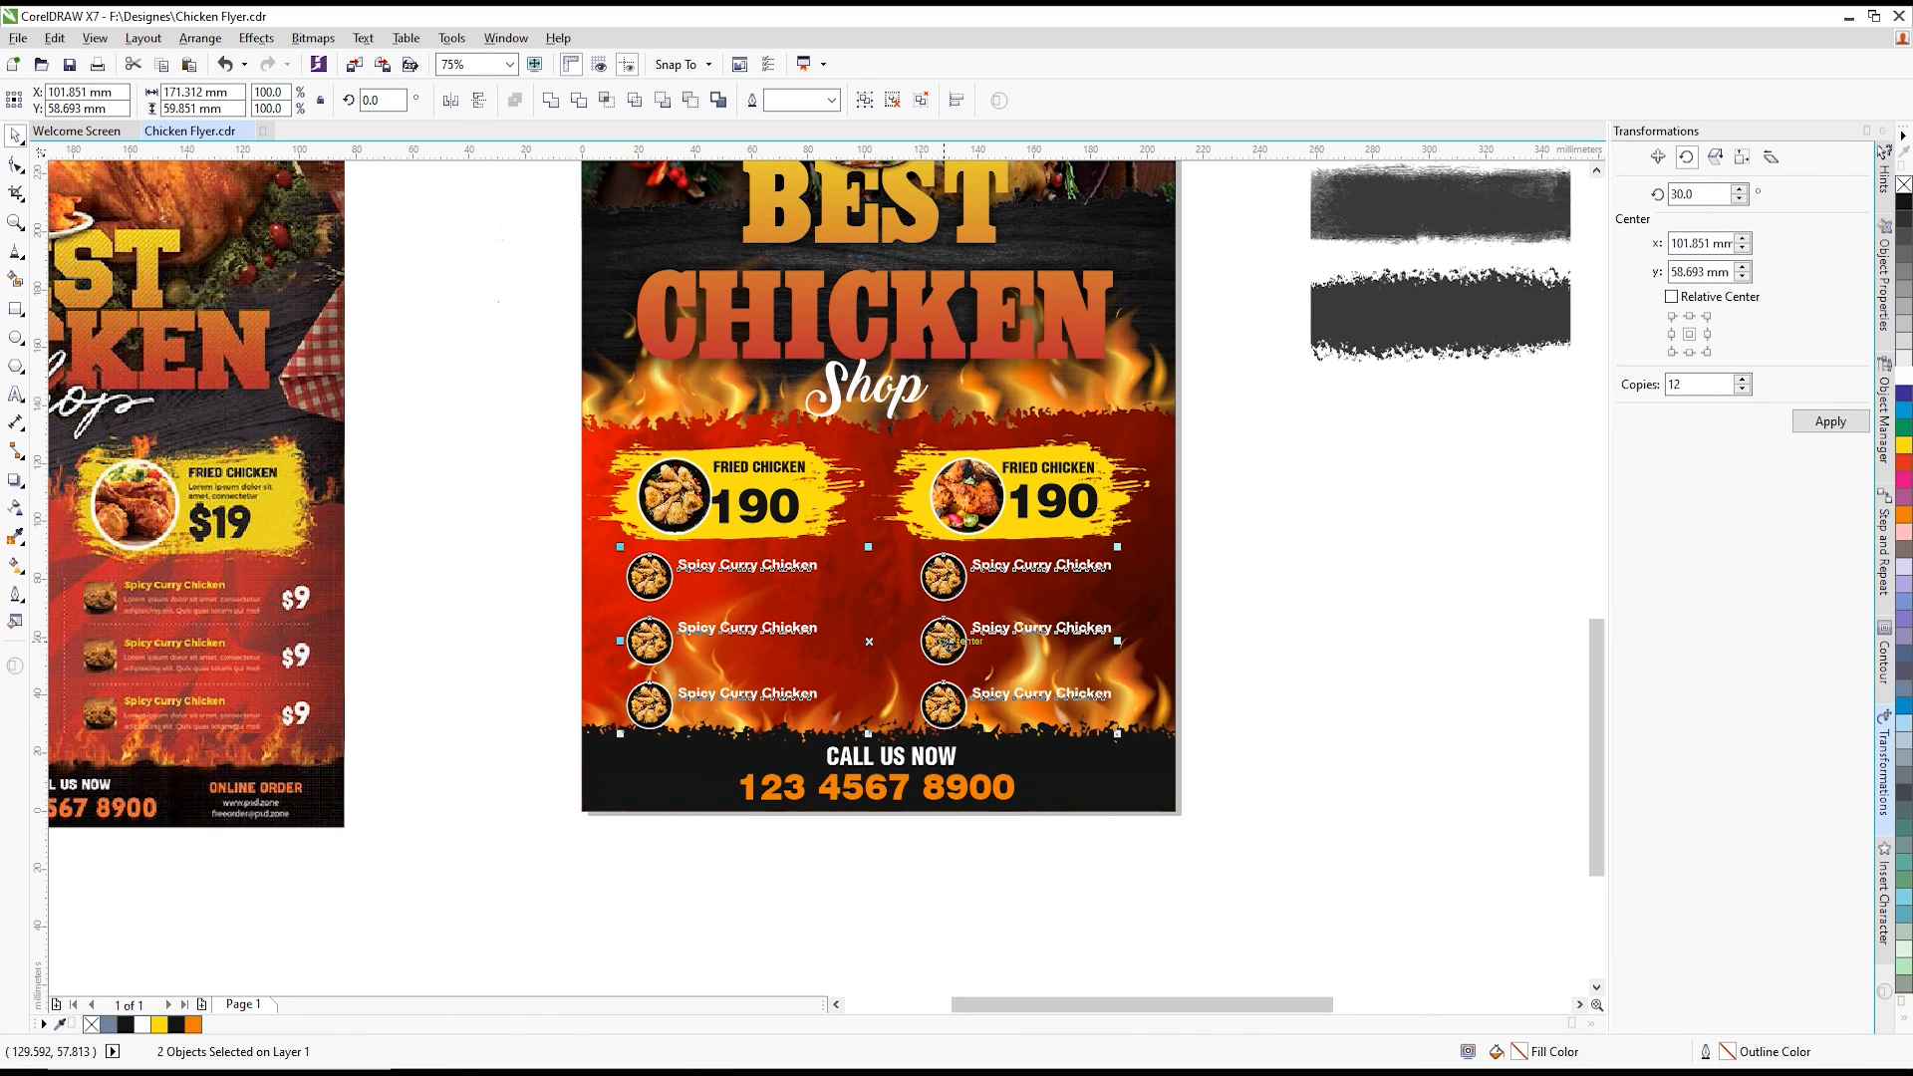
scroll(946, 644, down, 2)
click(1168, 610)
scroll(991, 648, up, 1)
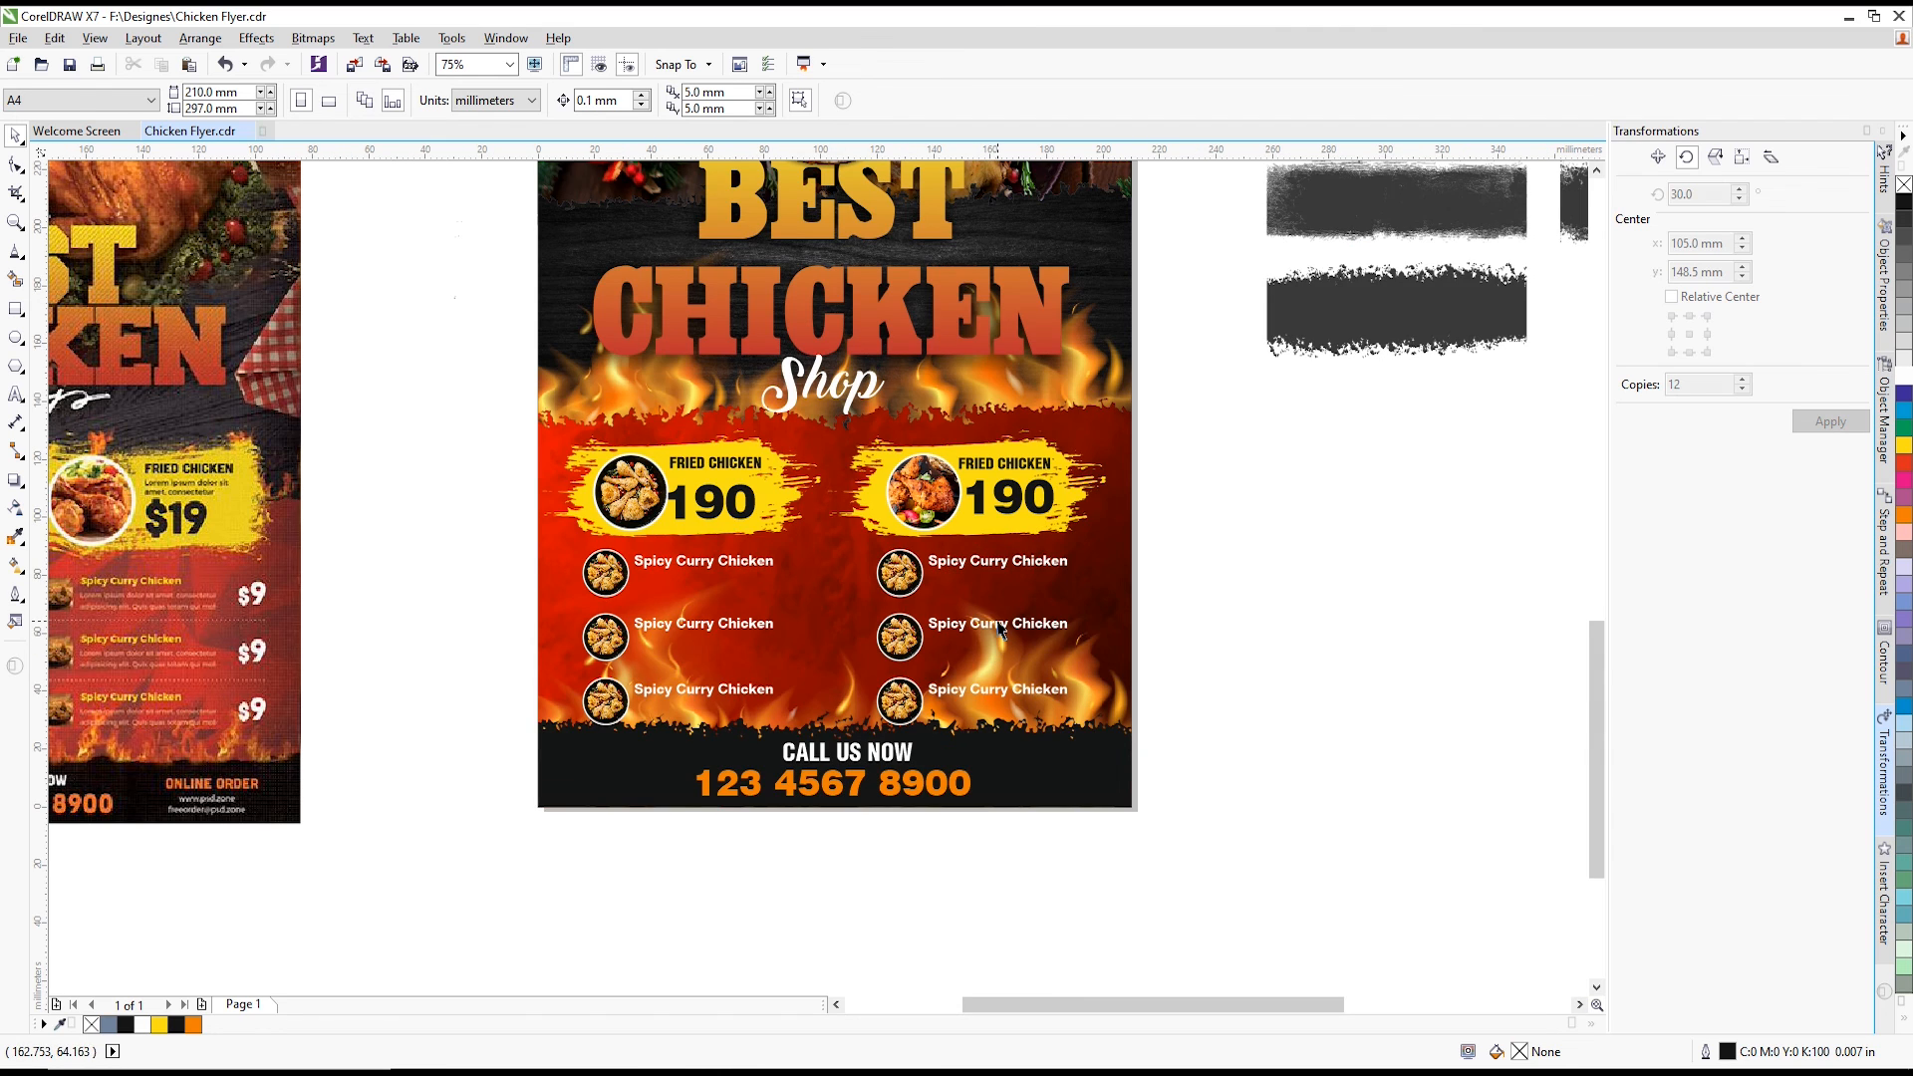
scroll(1001, 598, down, 1)
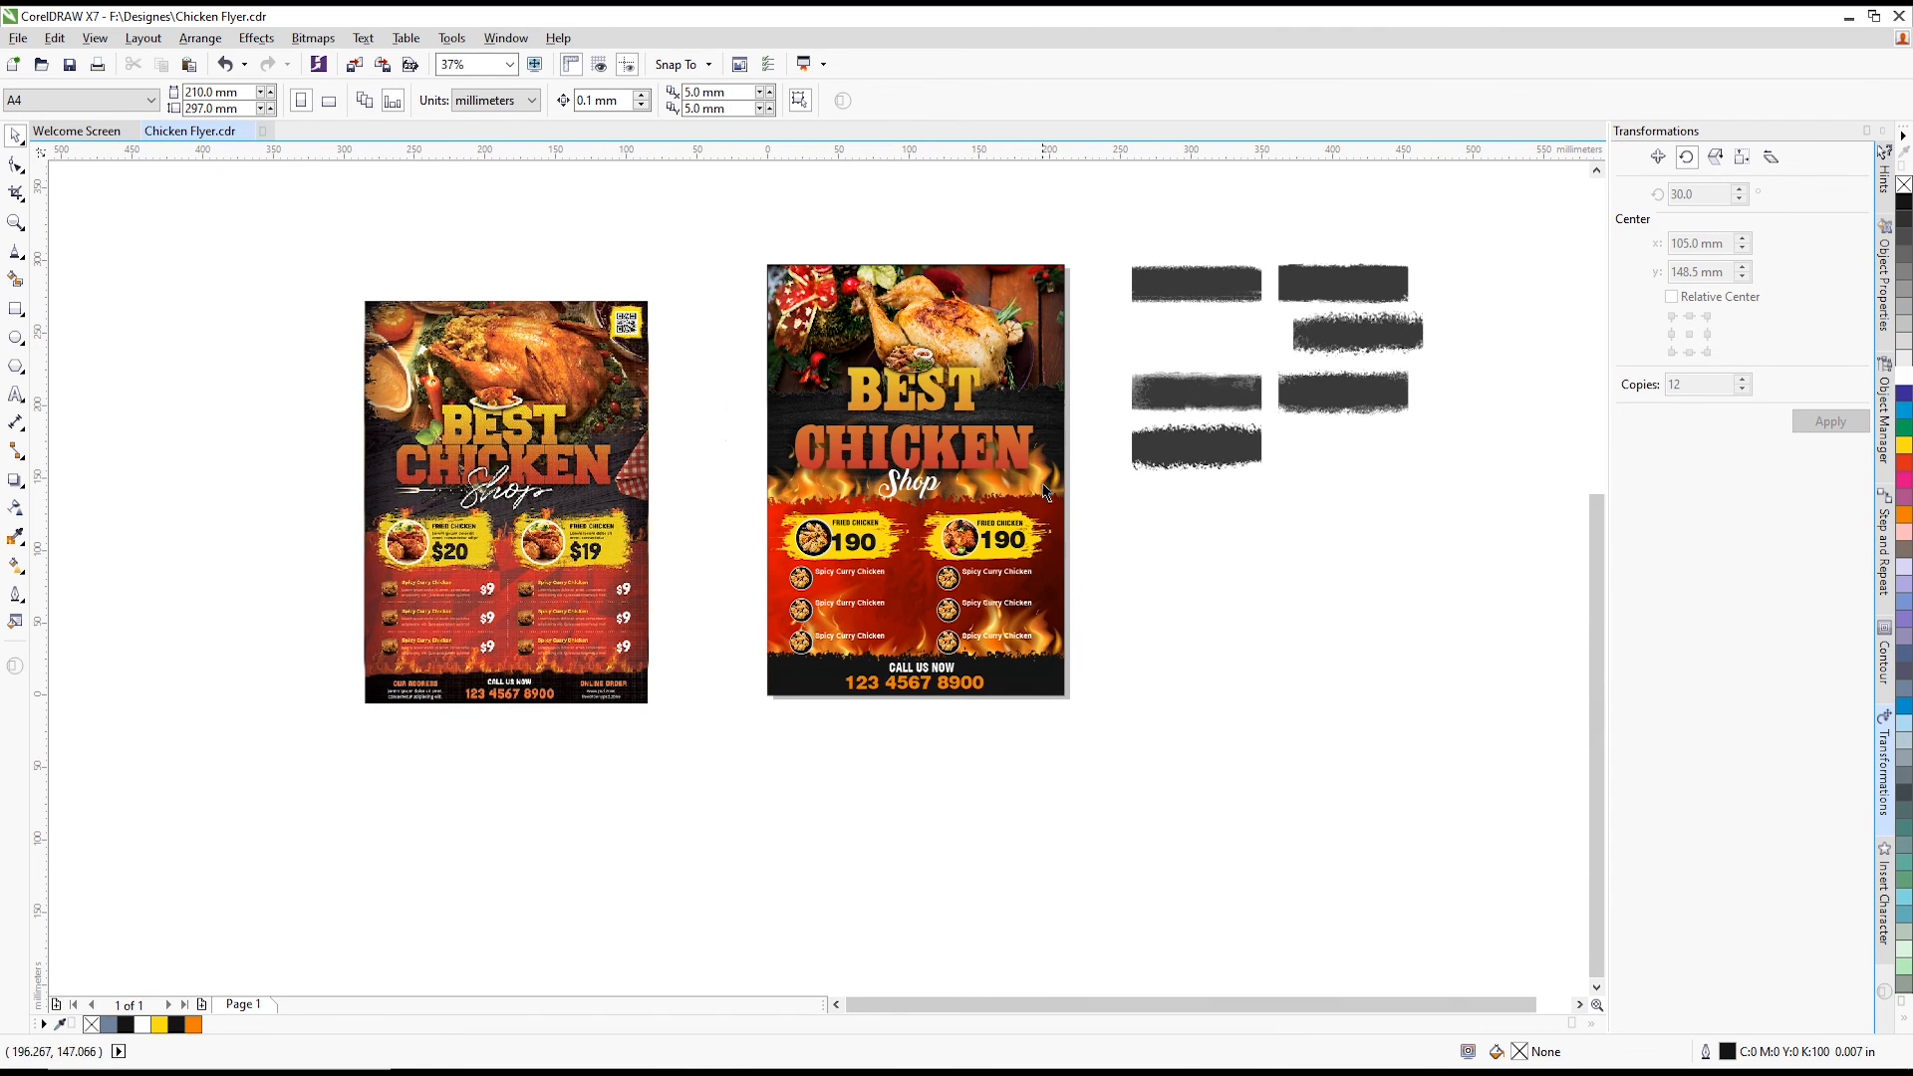
scroll(1041, 528, up, 1)
scroll(1036, 597, down, 1)
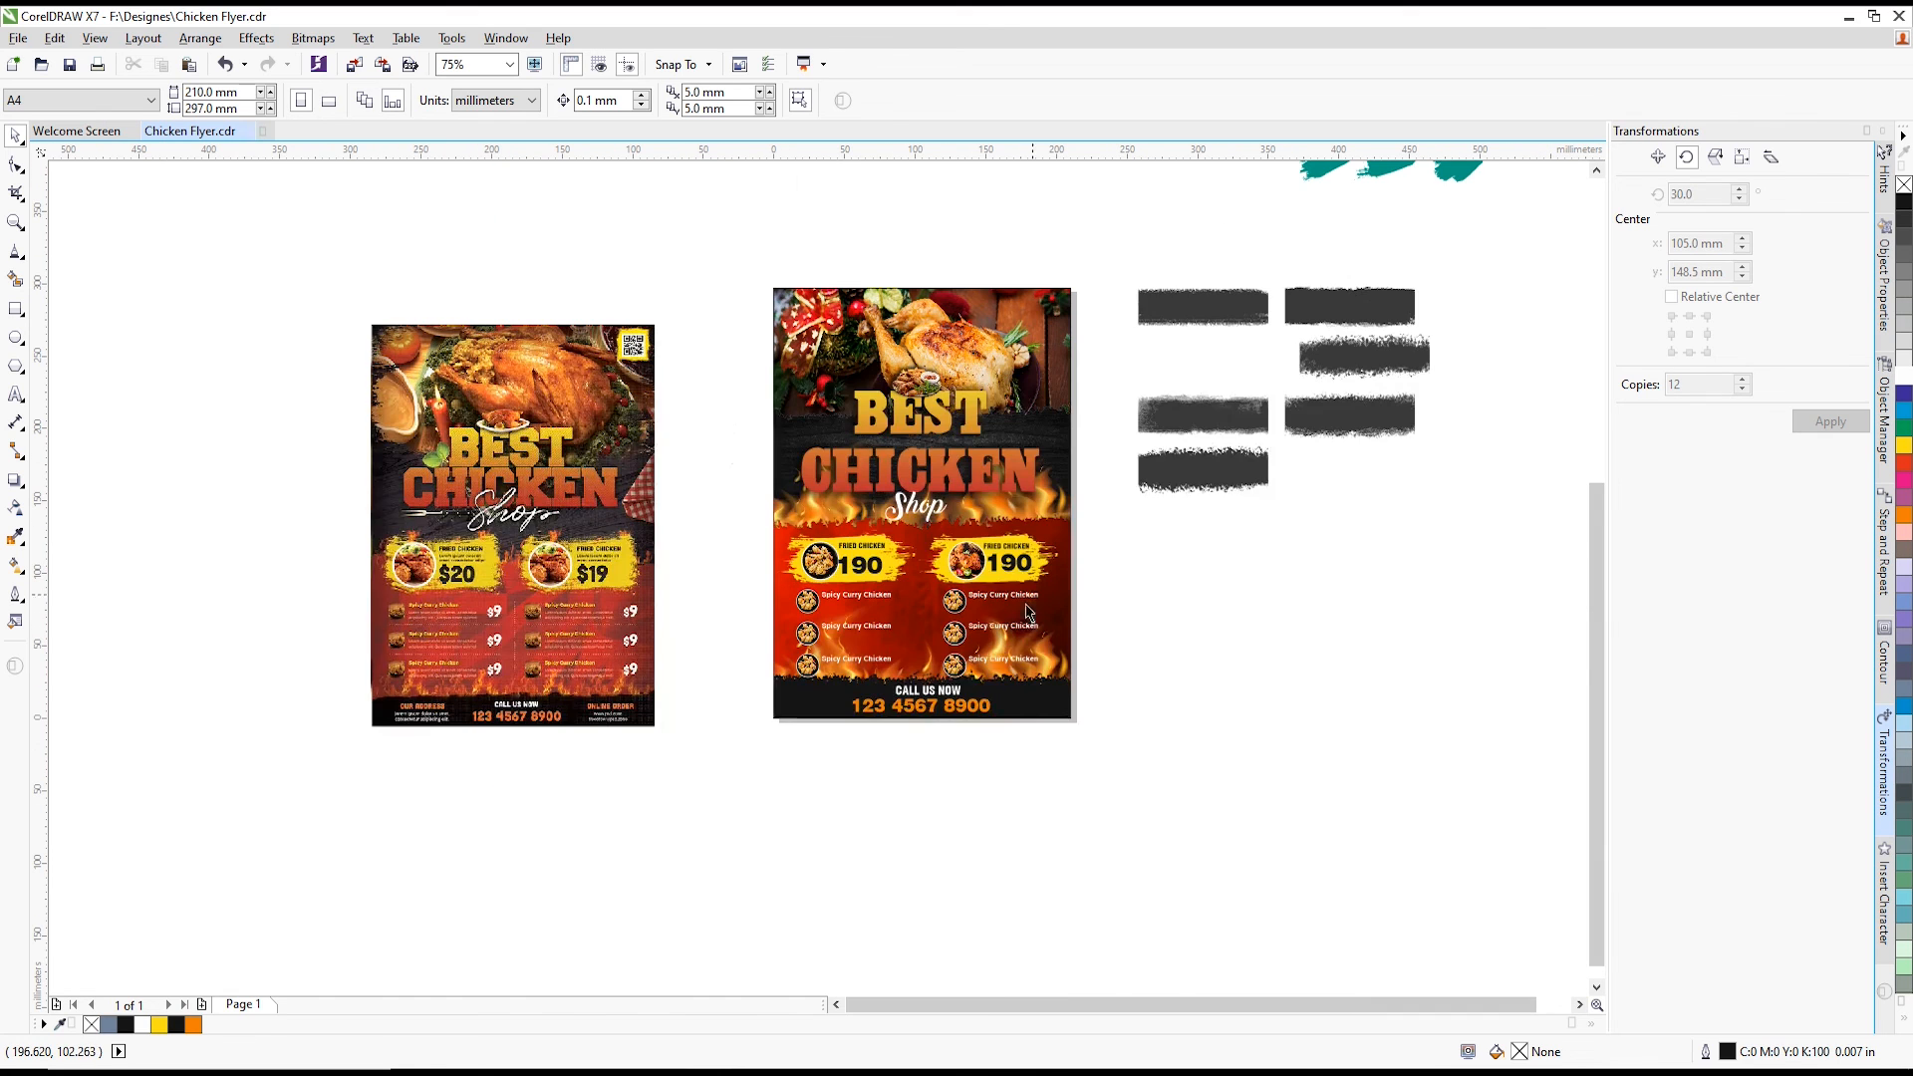
scroll(766, 729, up, 1)
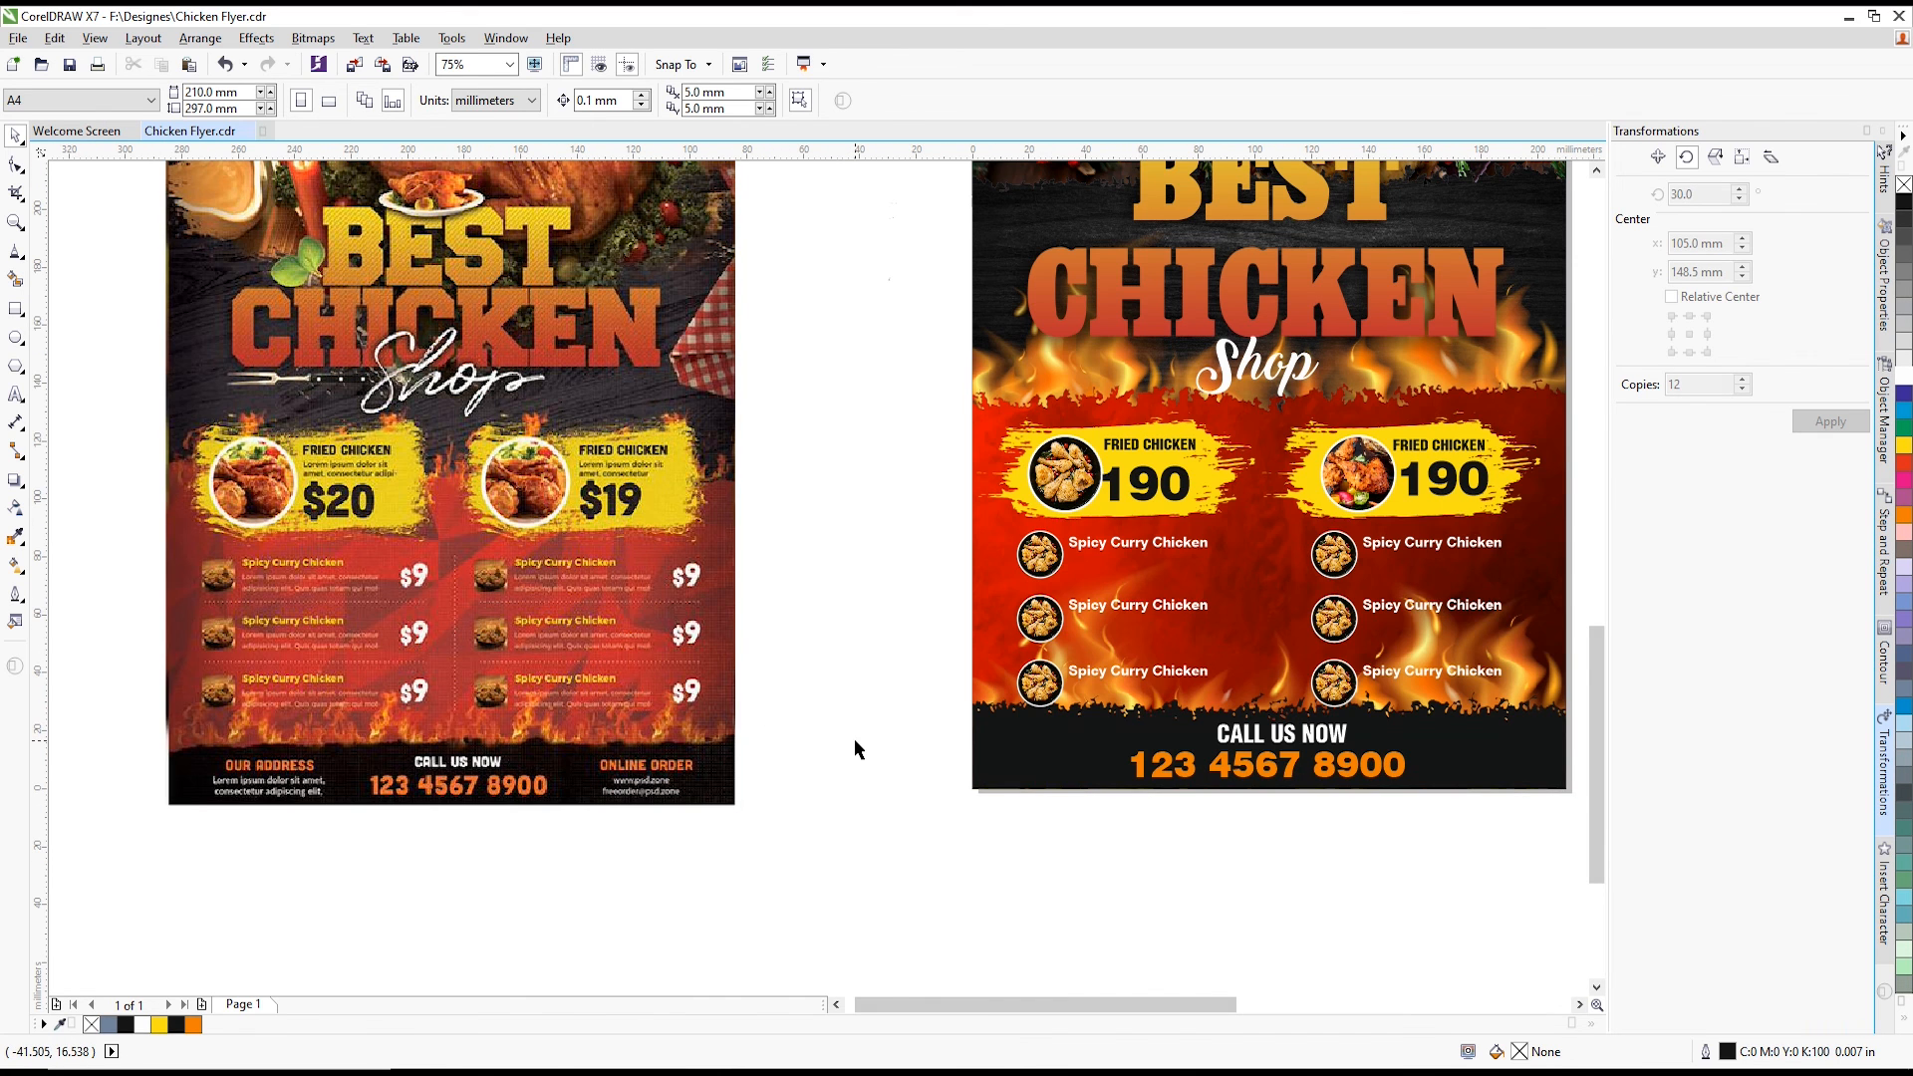